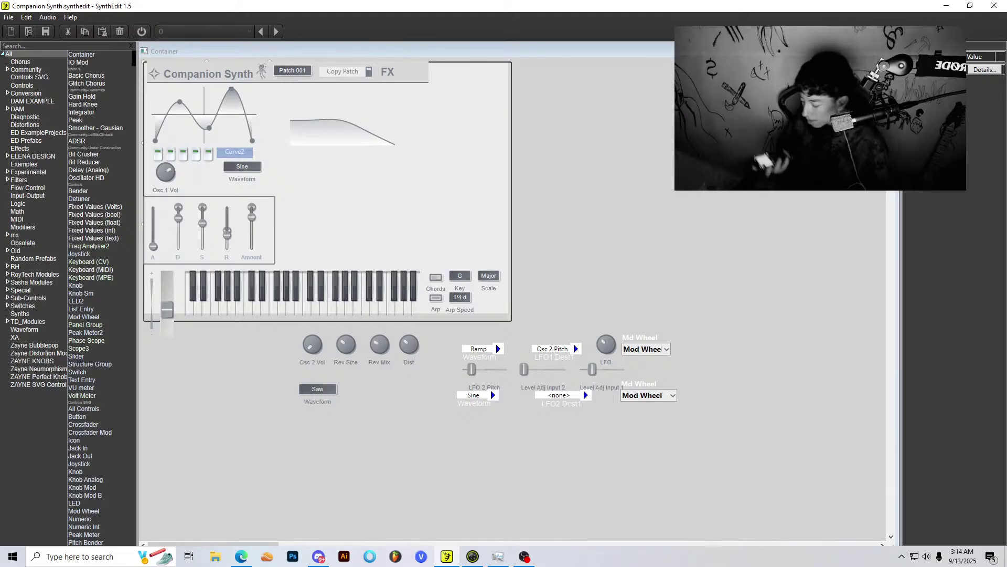
{"action": "left_click", "coordinate": [241, 556]}
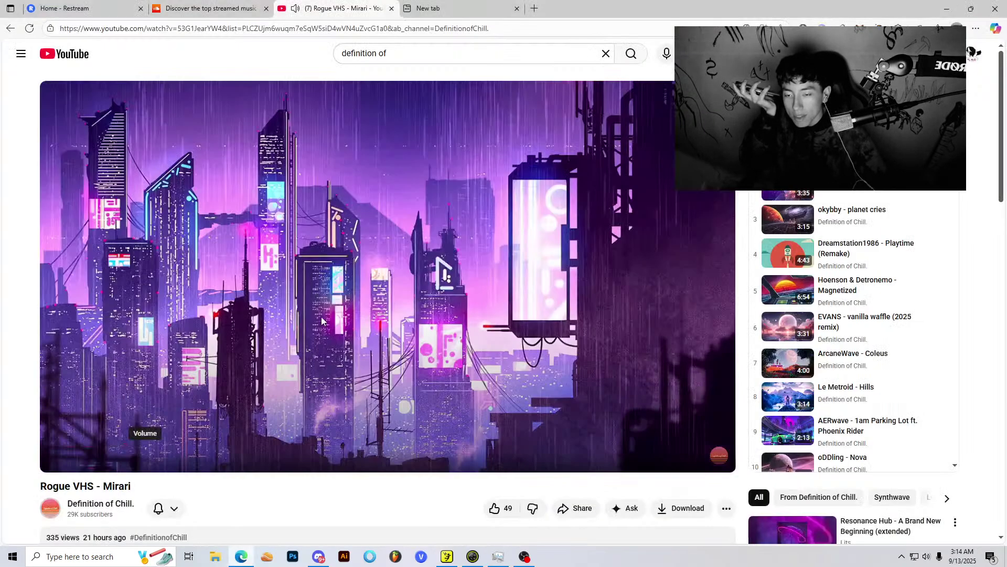
{"action": "left_click", "coordinate": [428, 7]}
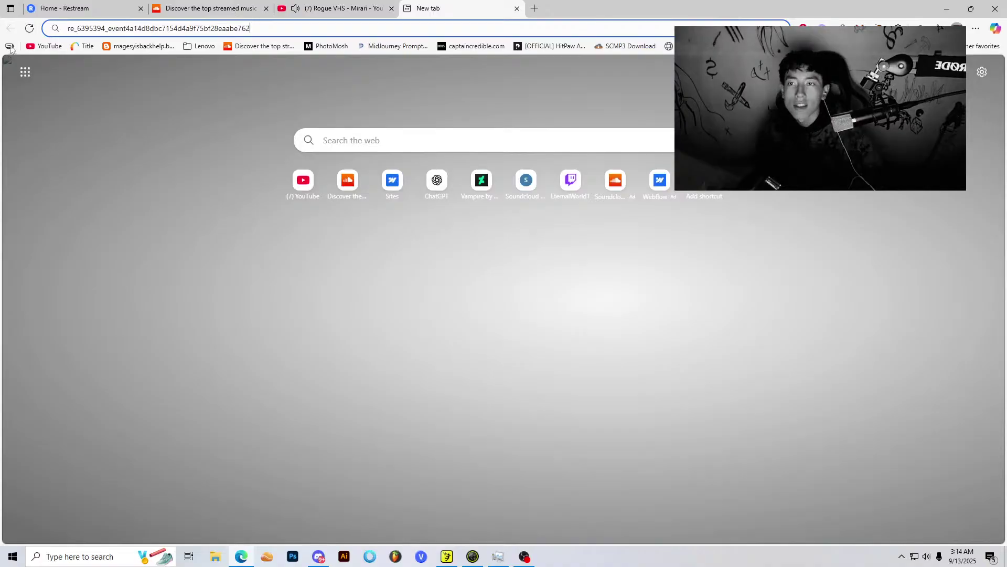
{"action": "left_click", "coordinate": [42, 47]}
{"action": "left_click", "coordinate": [336, 8]}
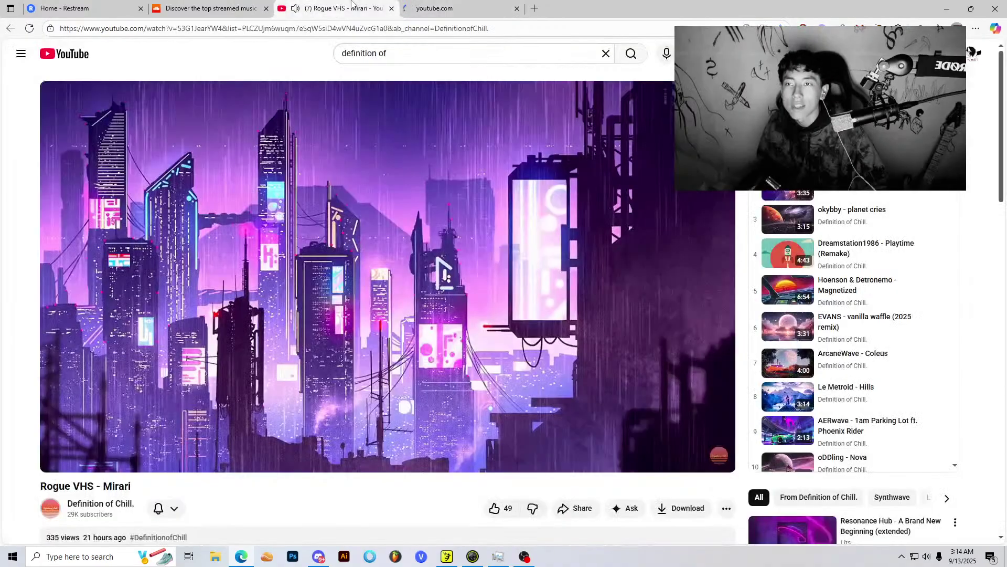
{"action": "left_click", "coordinate": [517, 9]}
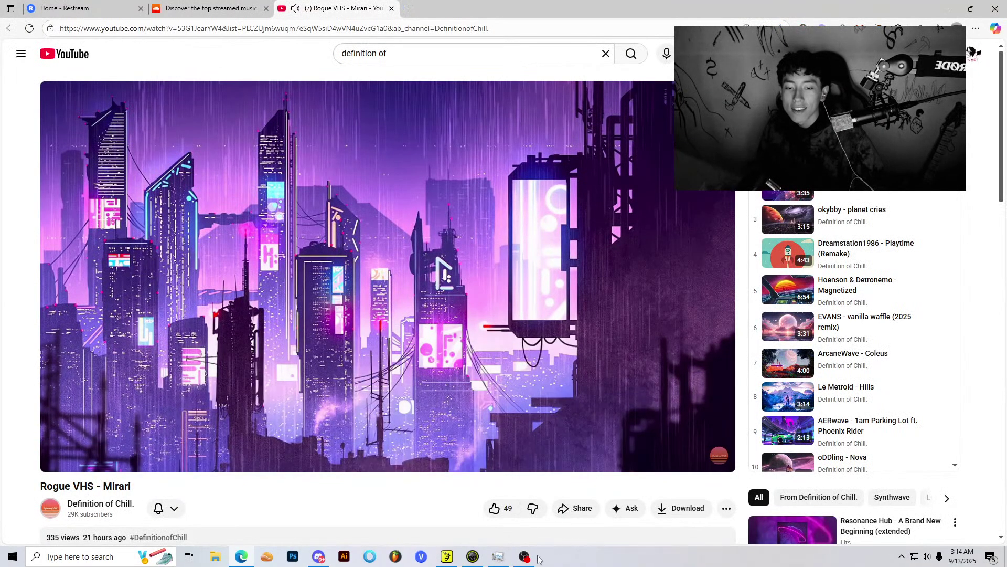
{"action": "left_click", "coordinate": [526, 557]}
{"action": "left_click", "coordinate": [525, 556]}
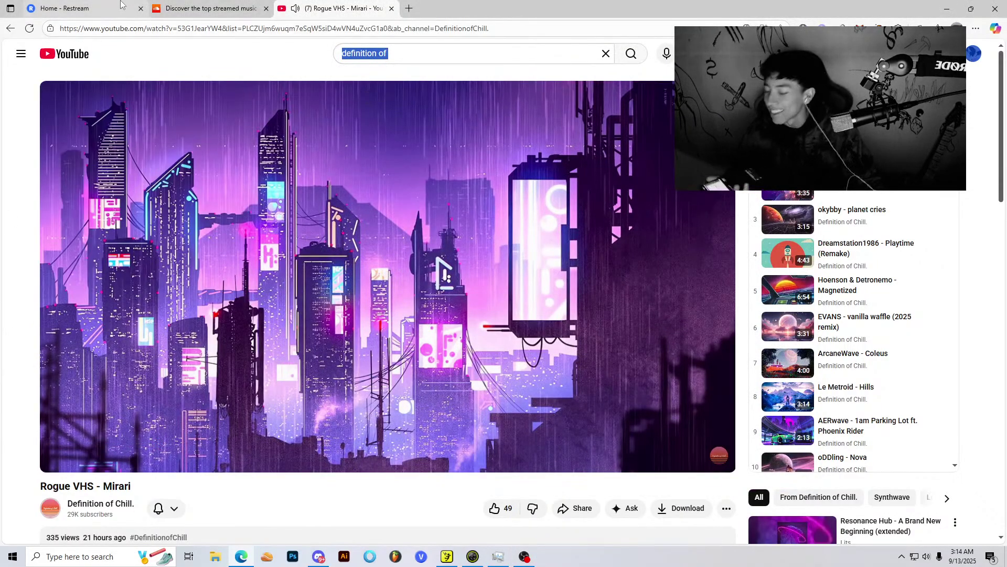
{"action": "mouse_move", "coordinate": [121, 4]}
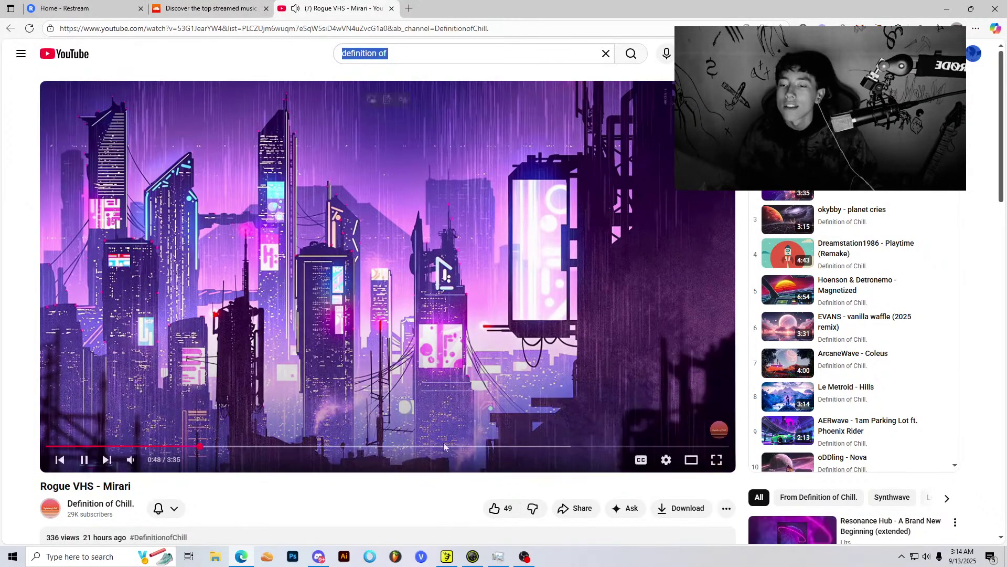
{"action": "left_click", "coordinate": [449, 555]}
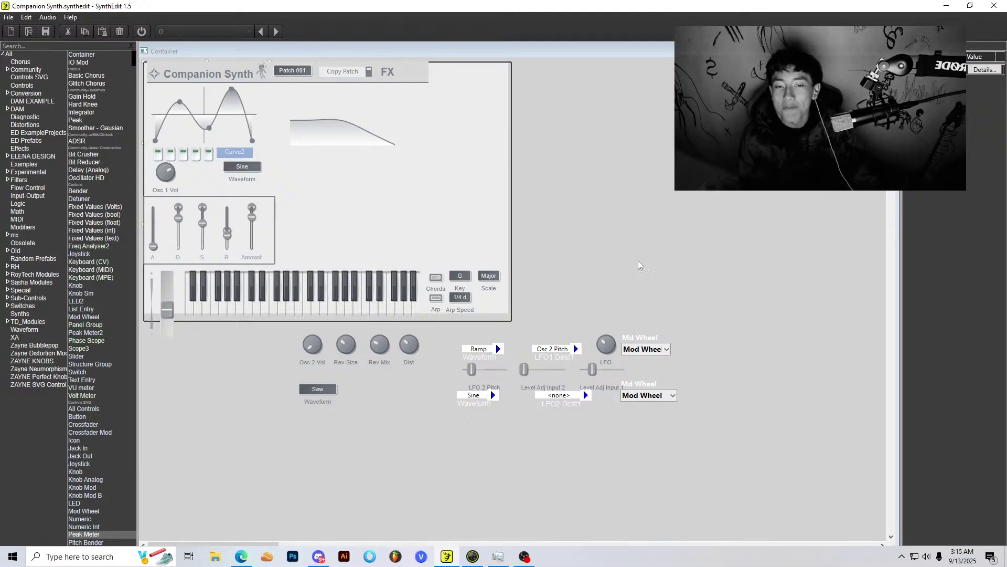
{"action": "left_click", "coordinate": [241, 556]}
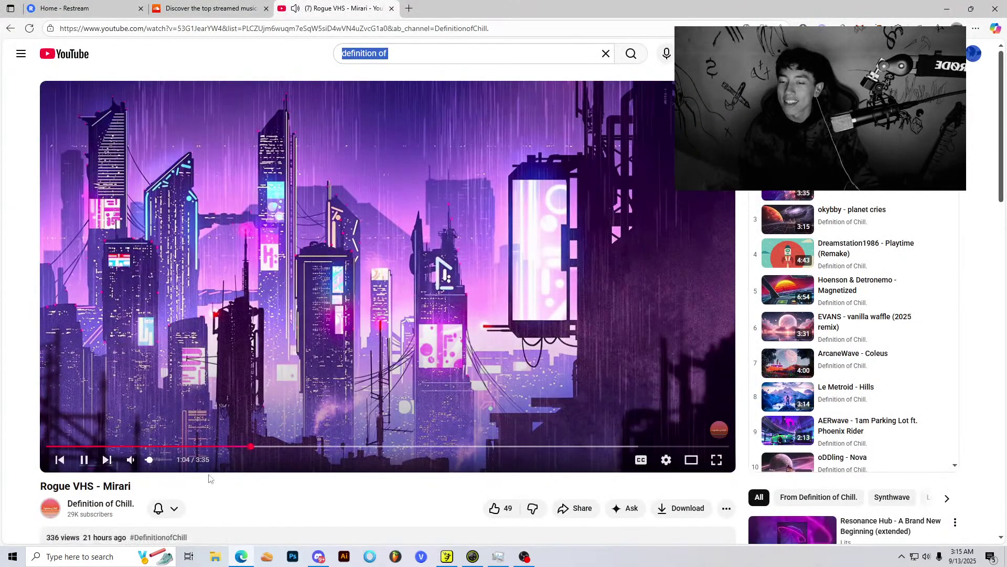
{"action": "left_click", "coordinate": [446, 556]}
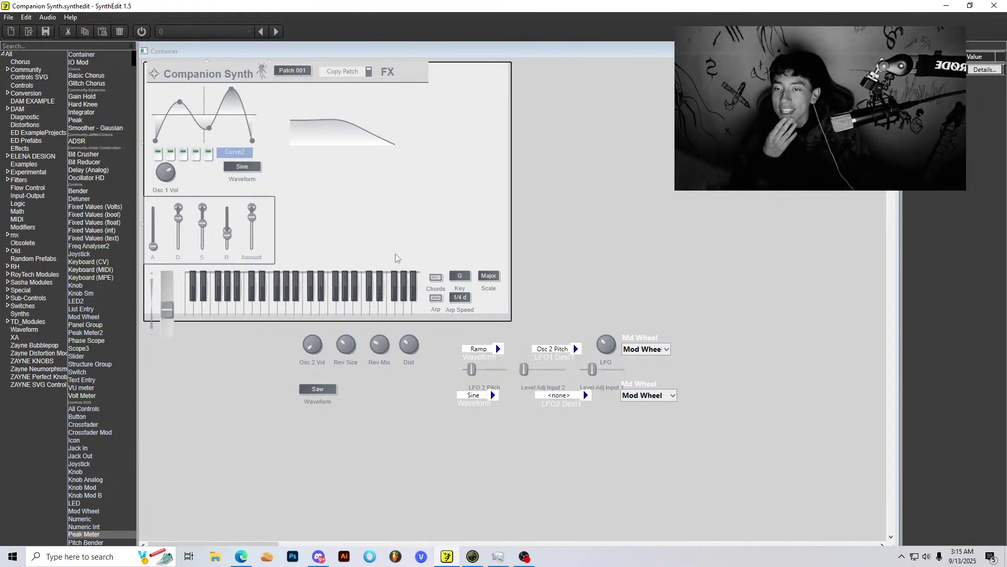
Step: Examine the modules and their wiring throughout the synth container's structure view
{"action": "left_click", "coordinate": [478, 176]}
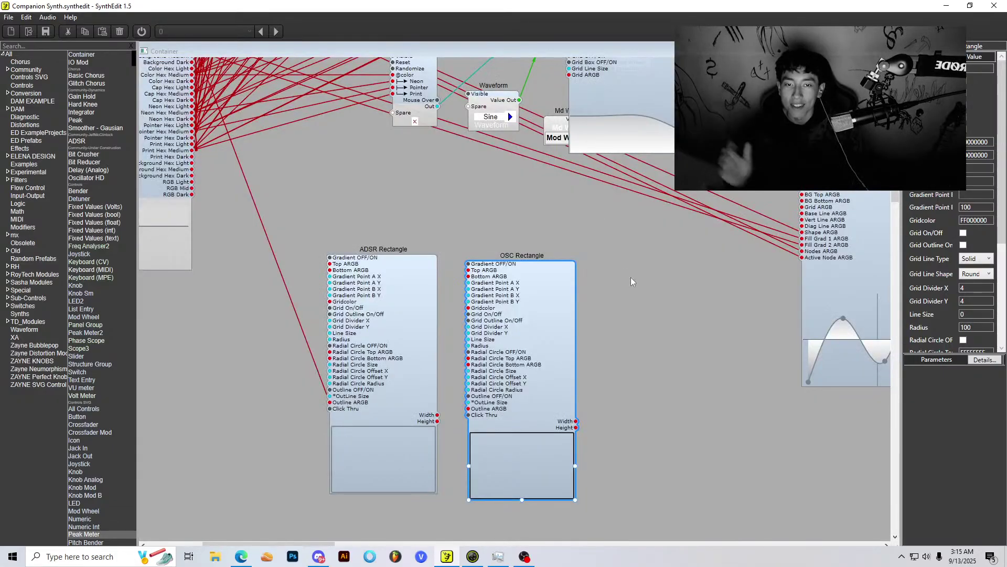
{"action": "left_click", "coordinate": [625, 296]}
{"action": "scroll", "coordinate": [594, 325], "scroll_direction": "down", "scroll_amount": 5}
{"action": "scroll", "coordinate": [423, 298], "scroll_direction": "up", "scroll_amount": 5}
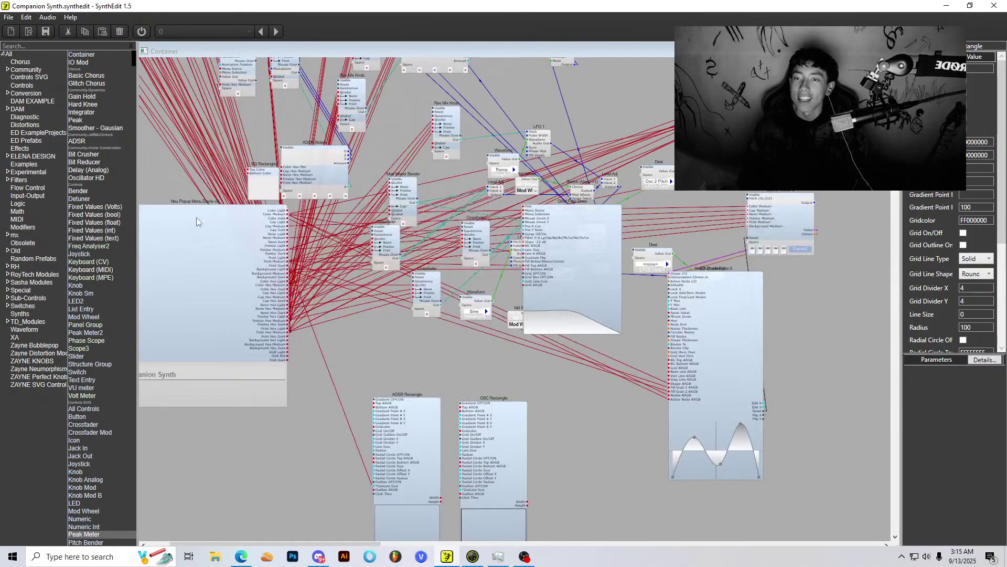
{"action": "scroll", "coordinate": [346, 248], "scroll_direction": "up", "scroll_amount": 2}
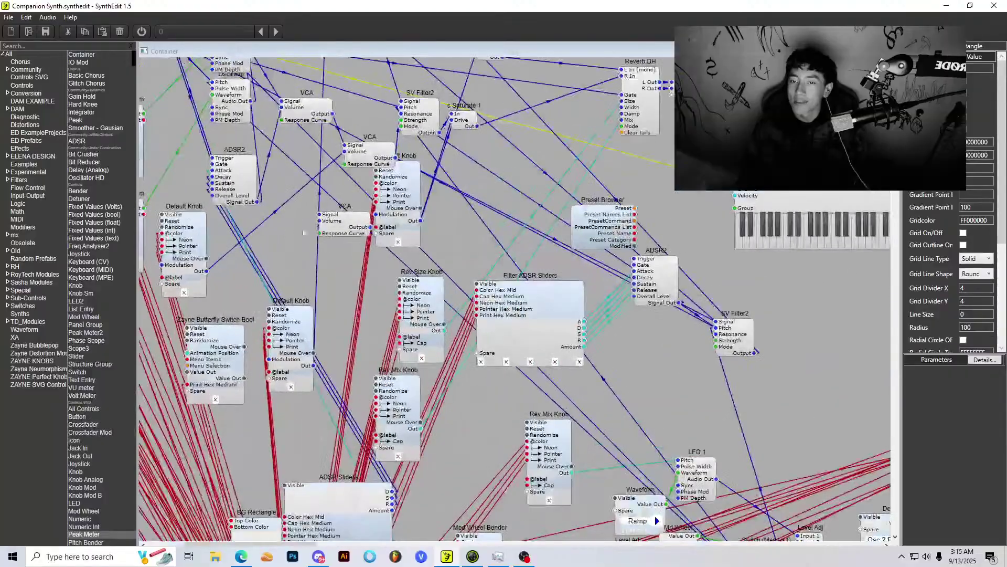
{"action": "scroll", "coordinate": [343, 249], "scroll_direction": "up", "scroll_amount": 3}
{"action": "left_click_drag", "start_coordinate": [307, 545], "coordinate": [254, 546]}
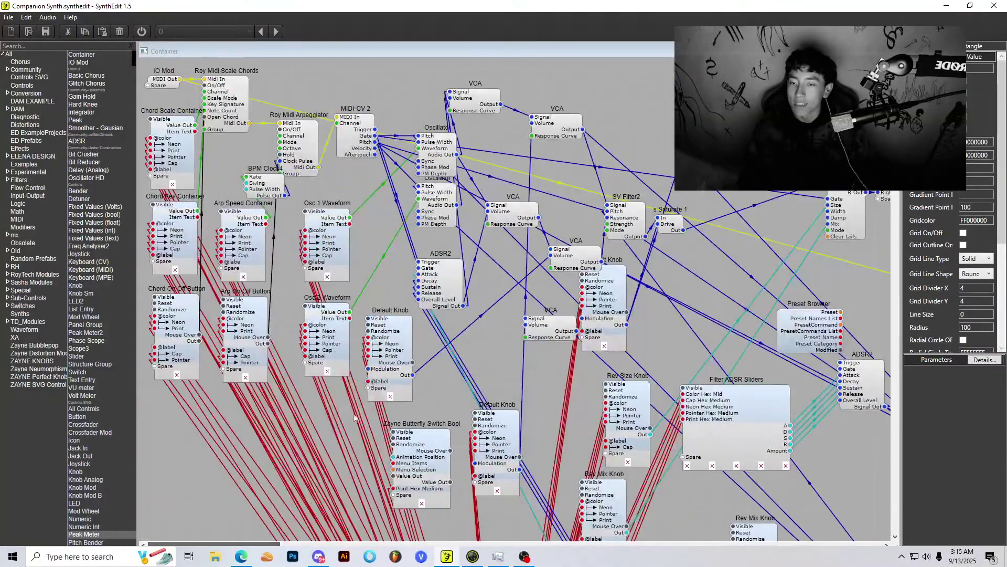
{"action": "scroll", "coordinate": [649, 320], "scroll_direction": "down", "scroll_amount": 4}
{"action": "scroll", "coordinate": [649, 321], "scroll_direction": "down", "scroll_amount": 3}
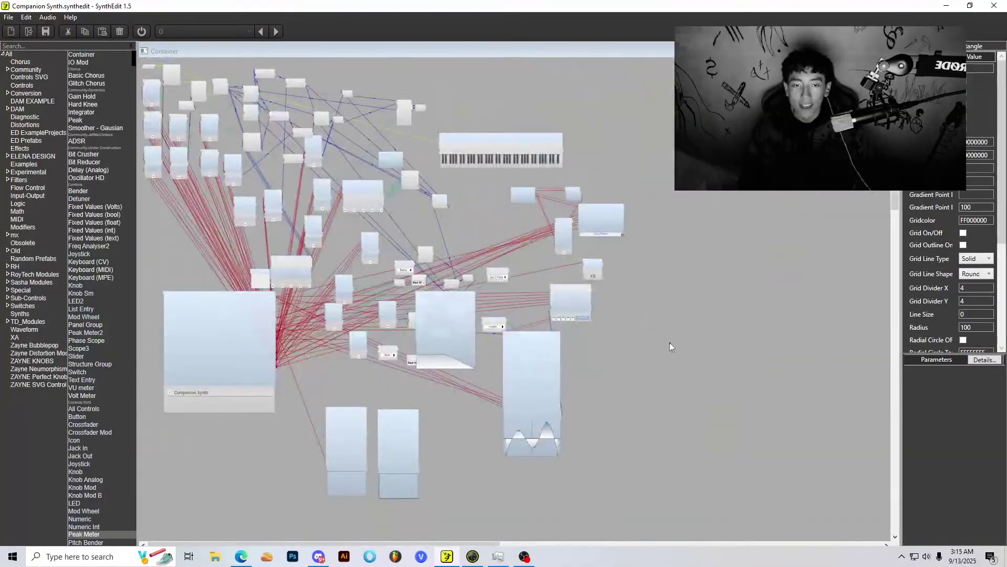
{"action": "scroll", "coordinate": [388, 222], "scroll_direction": "up", "scroll_amount": 4}
{"action": "scroll", "coordinate": [461, 197], "scroll_direction": "up", "scroll_amount": 4}
{"action": "scroll", "coordinate": [474, 220], "scroll_direction": "down", "scroll_amount": 5}
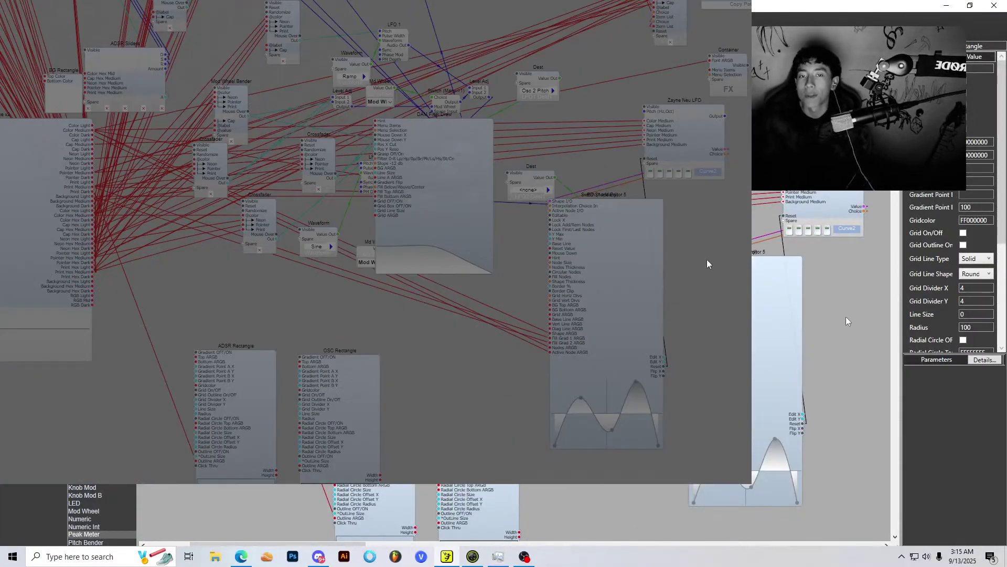
{"action": "scroll", "coordinate": [669, 293], "scroll_direction": "up", "scroll_amount": 4}
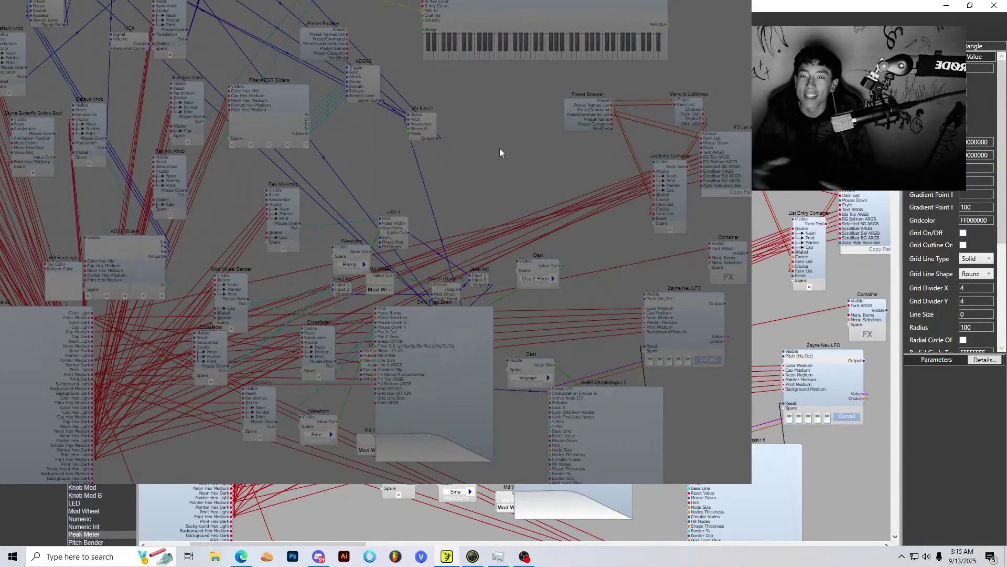
{"action": "scroll", "coordinate": [474, 129], "scroll_direction": "up", "scroll_amount": 2}
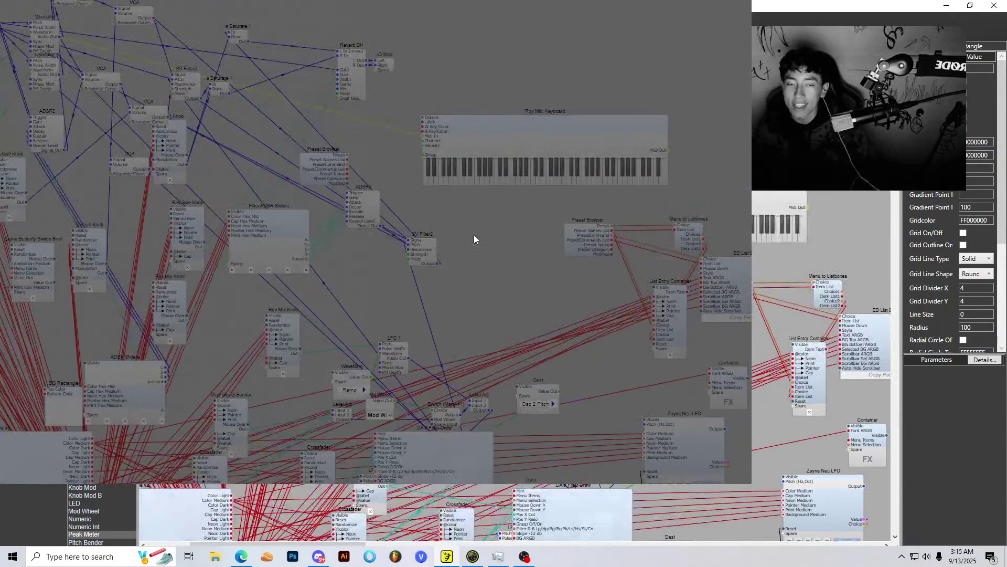
{"action": "scroll", "coordinate": [499, 262], "scroll_direction": "down", "scroll_amount": 2}
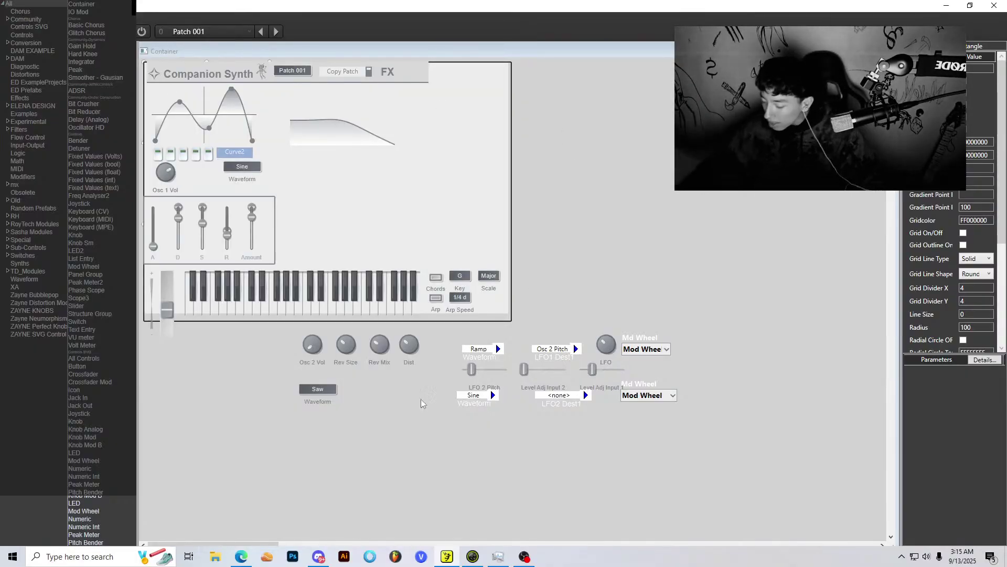
Step: Switch to OBS, hide the se223 source in the LiveStreaming scene, and return to SynthEdit
{"action": "left_click", "coordinate": [525, 557]}
{"action": "left_click", "coordinate": [525, 557]}
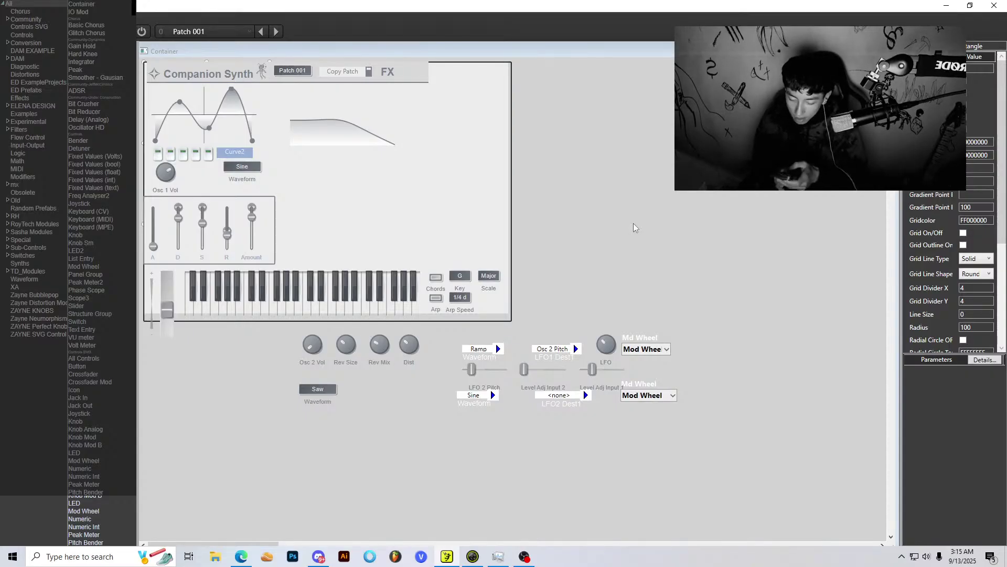
{"action": "left_click", "coordinate": [525, 557]}
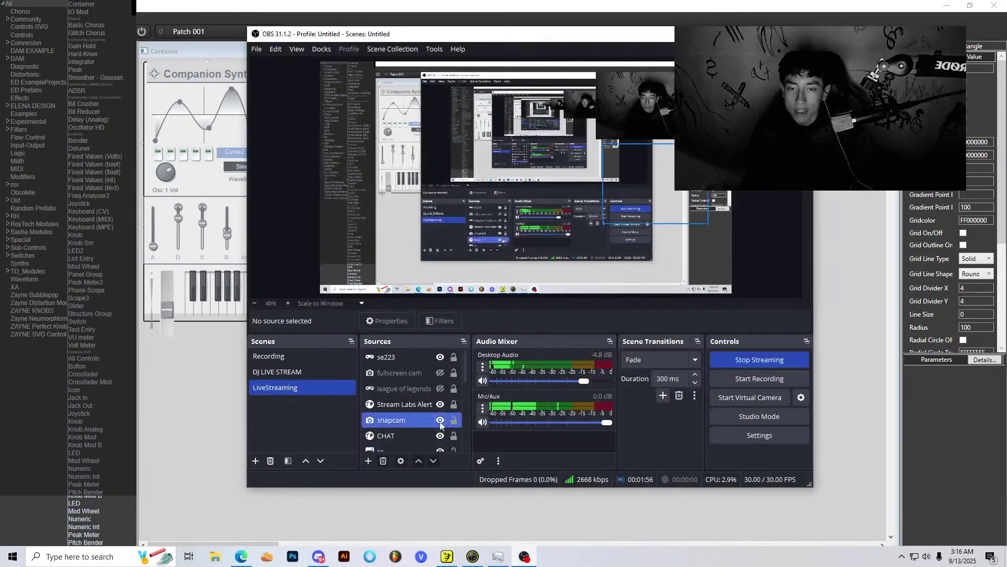
{"action": "left_click", "coordinate": [440, 357]}
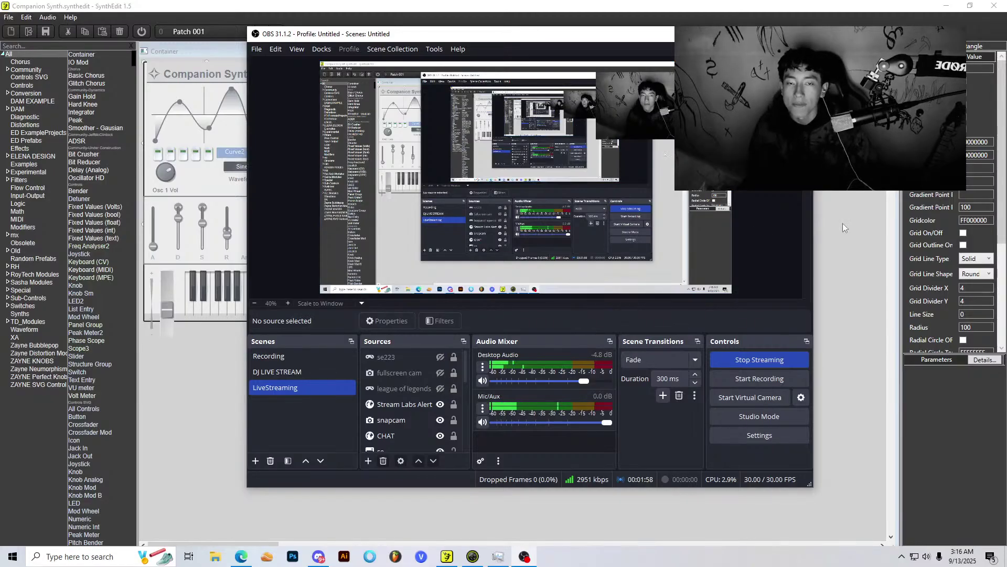
{"action": "left_click", "coordinate": [842, 222]}
Step: Select the waveform curve display on the synth panel and examine its ED Shape Editor 5 module in the structure view
{"action": "scroll", "coordinate": [560, 231], "scroll_direction": "down", "scroll_amount": 2}
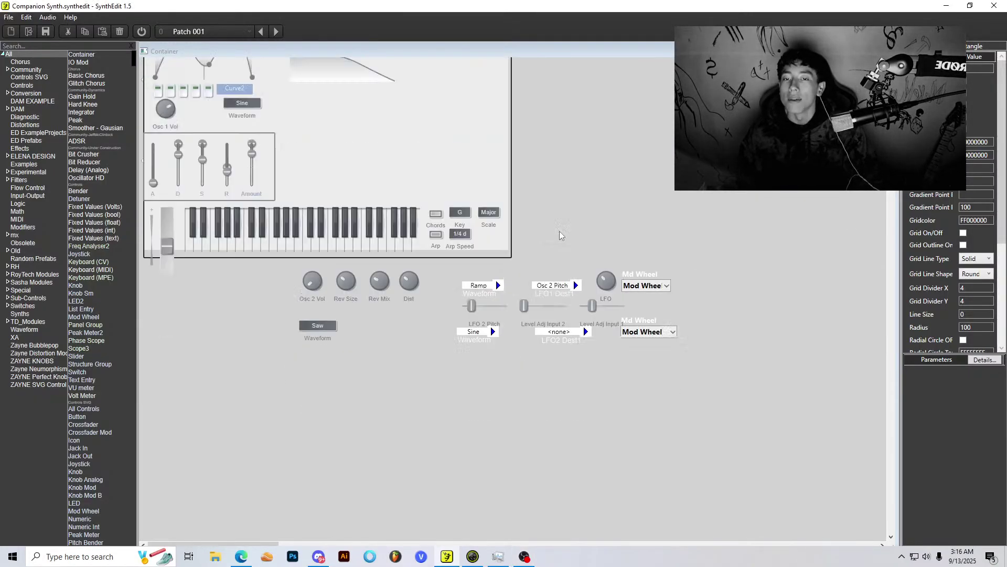
{"action": "scroll", "coordinate": [560, 235], "scroll_direction": "up", "scroll_amount": 2}
{"action": "left_click", "coordinate": [221, 125]}
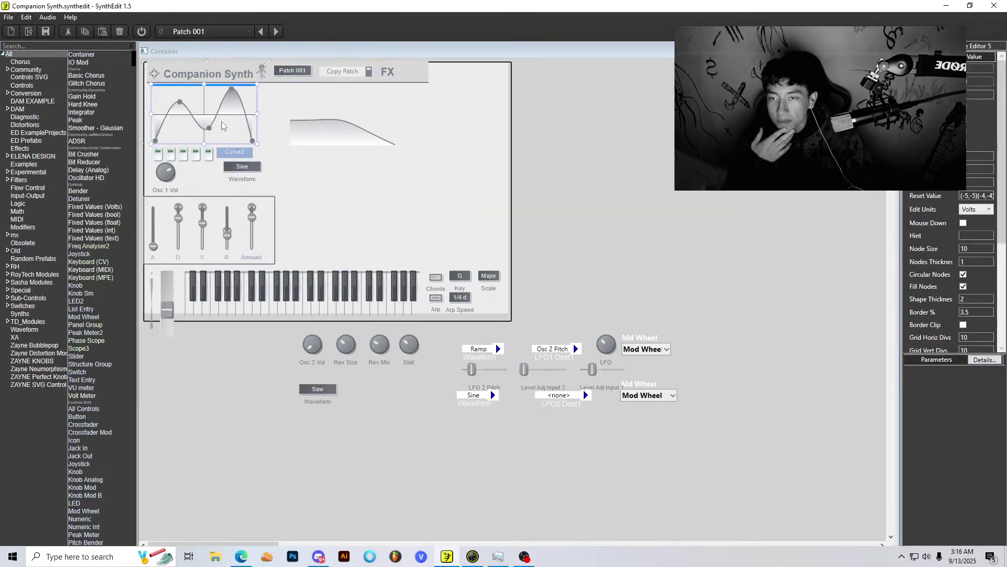
{"action": "right_click", "coordinate": [403, 141]}
{"action": "left_click", "coordinate": [328, 173]}
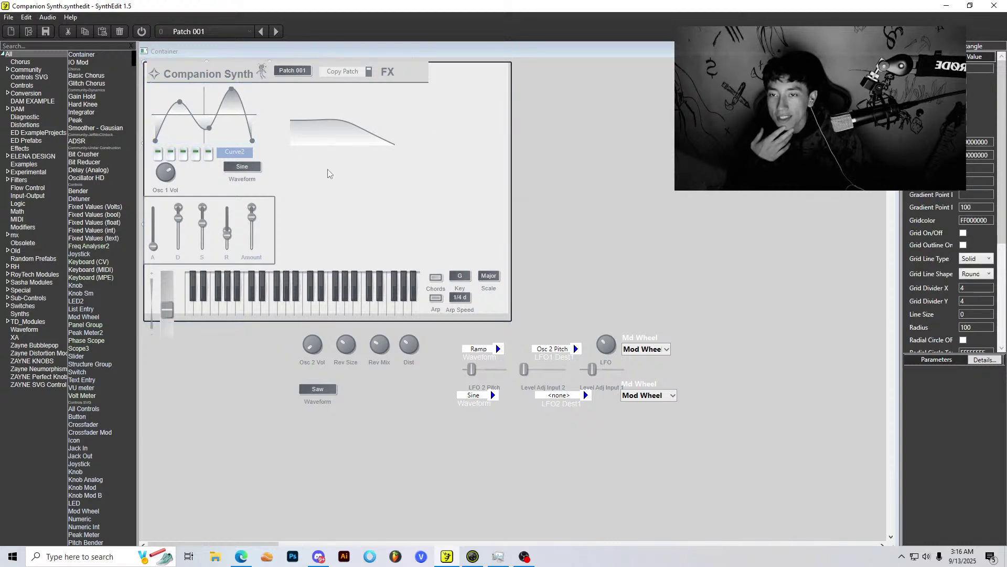
{"action": "left_click", "coordinate": [184, 105]}
{"action": "key", "text": "ctrl+Tab"}
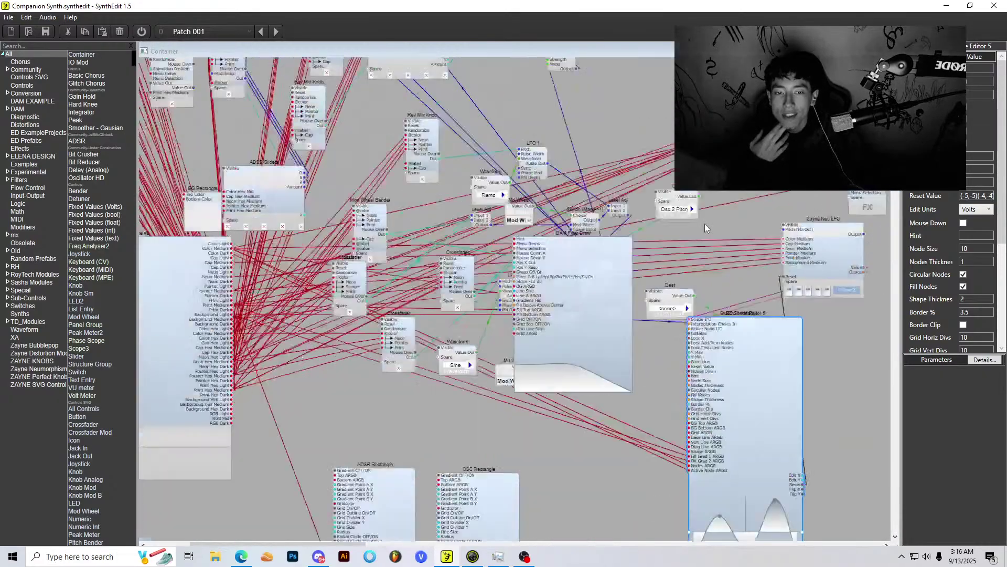
{"action": "scroll", "coordinate": [802, 332], "scroll_direction": "up", "scroll_amount": 2}
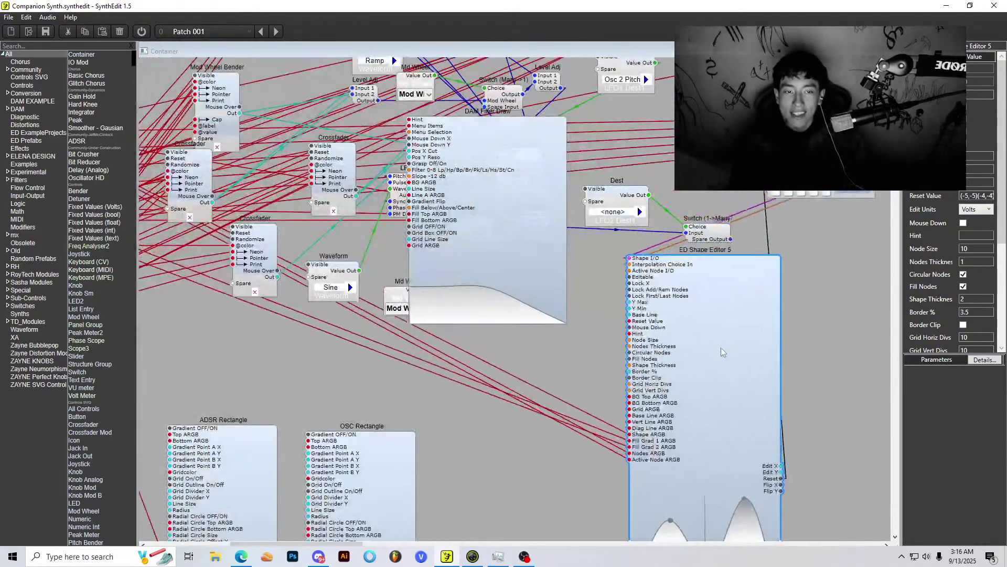
{"action": "scroll", "coordinate": [759, 328], "scroll_direction": "down", "scroll_amount": 3}
{"action": "scroll", "coordinate": [823, 307], "scroll_direction": "up", "scroll_amount": 2}
{"action": "scroll", "coordinate": [808, 300], "scroll_direction": "down", "scroll_amount": 2}
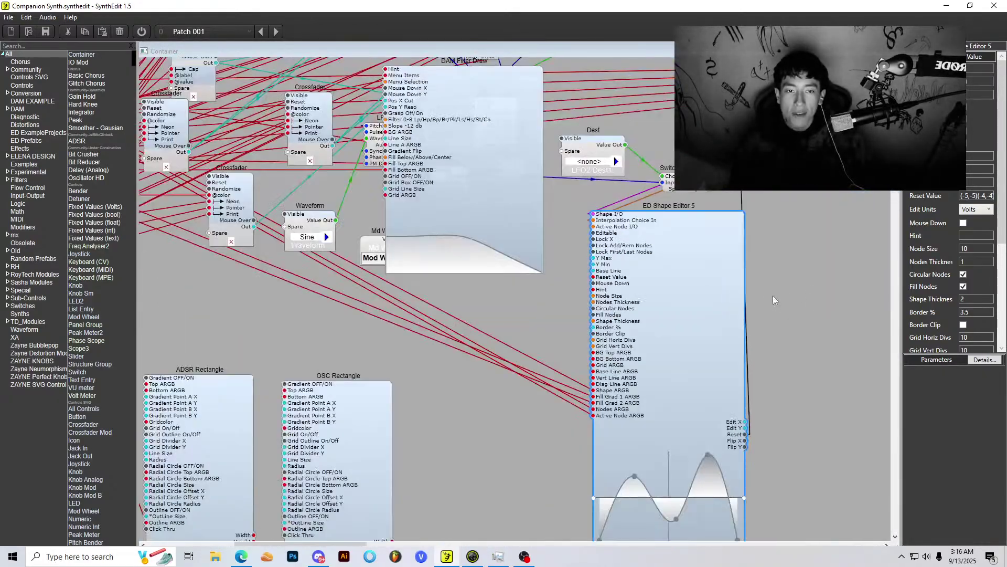
{"action": "scroll", "coordinate": [772, 299], "scroll_direction": "up", "scroll_amount": 1}
Step: Search the module browser for "shape edit"
{"action": "left_click", "coordinate": [31, 46]}
{"action": "type", "text": "sba"}
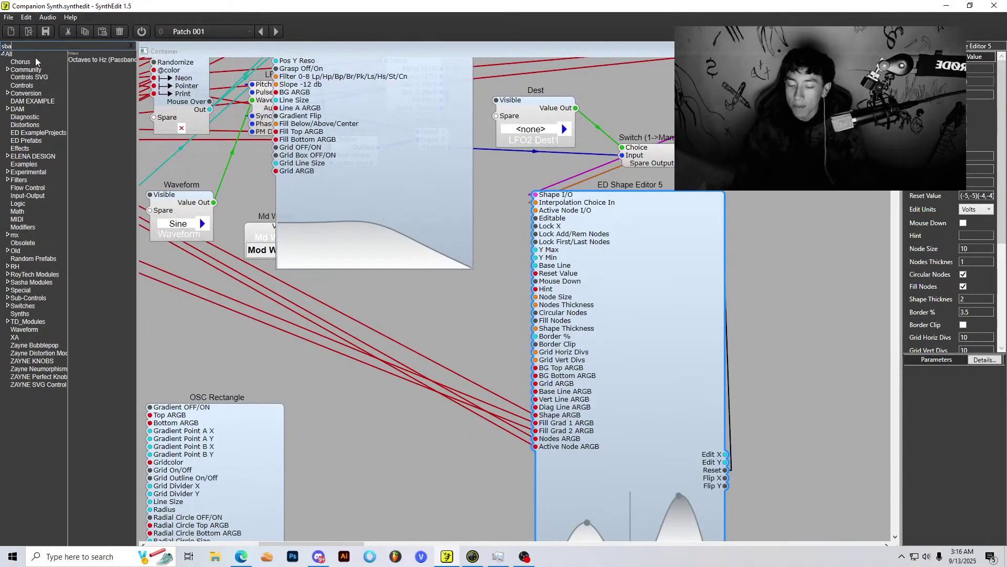
{"action": "key", "text": "BackSpace"}
{"action": "key", "text": "BackSpace"}
{"action": "type", "text": "hape edit"}
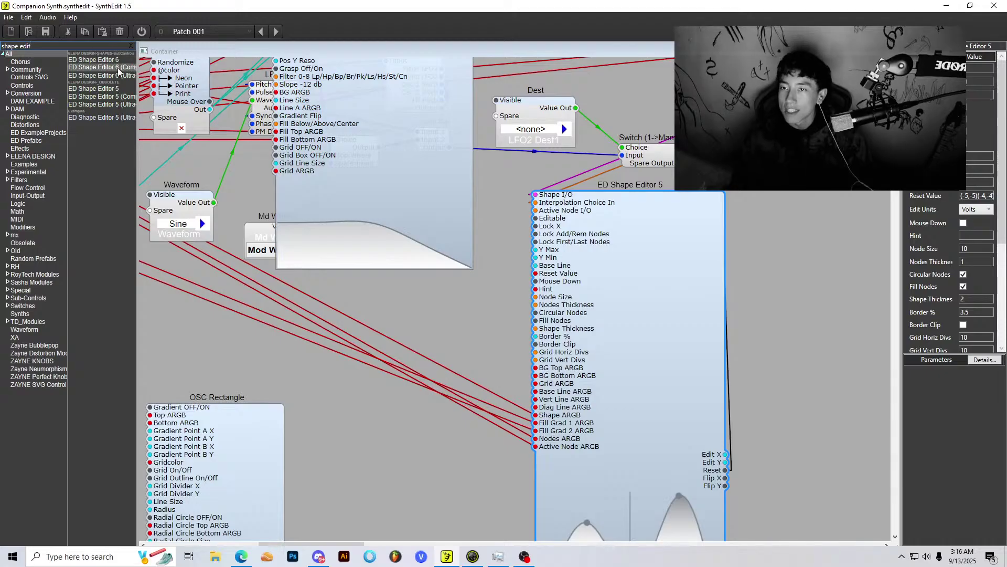
Step: Try an ED Shape Editor 6 (Compact) module beside ED Shape Editor 5 with its display enlarged, and delete it
{"action": "left_click_drag", "start_coordinate": [122, 69], "coordinate": [776, 252]}
{"action": "scroll", "coordinate": [782, 251], "scroll_direction": "down", "scroll_amount": 1}
{"action": "scroll", "coordinate": [856, 270], "scroll_direction": "up", "scroll_amount": 1}
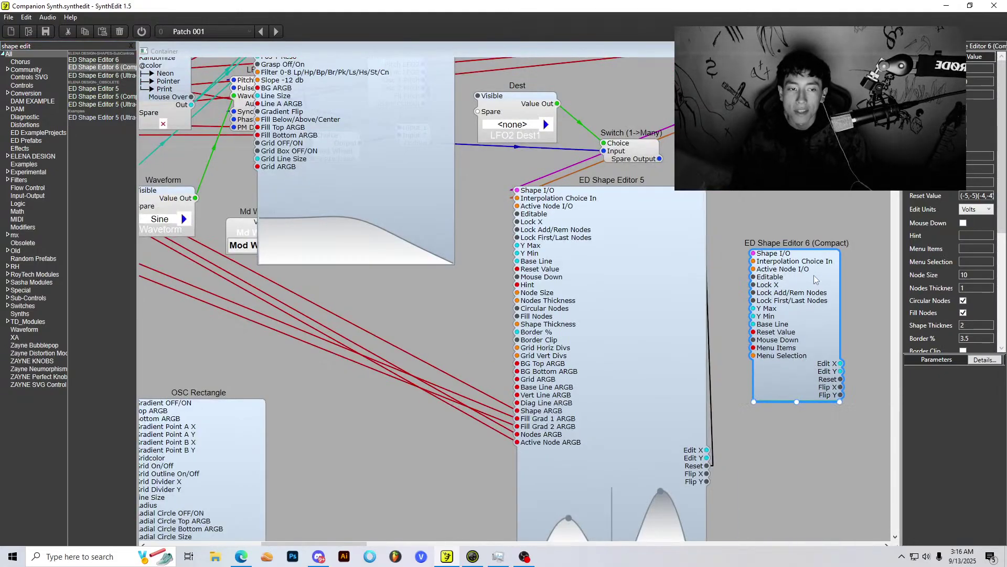
{"action": "left_click_drag", "start_coordinate": [803, 411], "coordinate": [802, 446]}
{"action": "scroll", "coordinate": [802, 381], "scroll_direction": "down", "scroll_amount": 1}
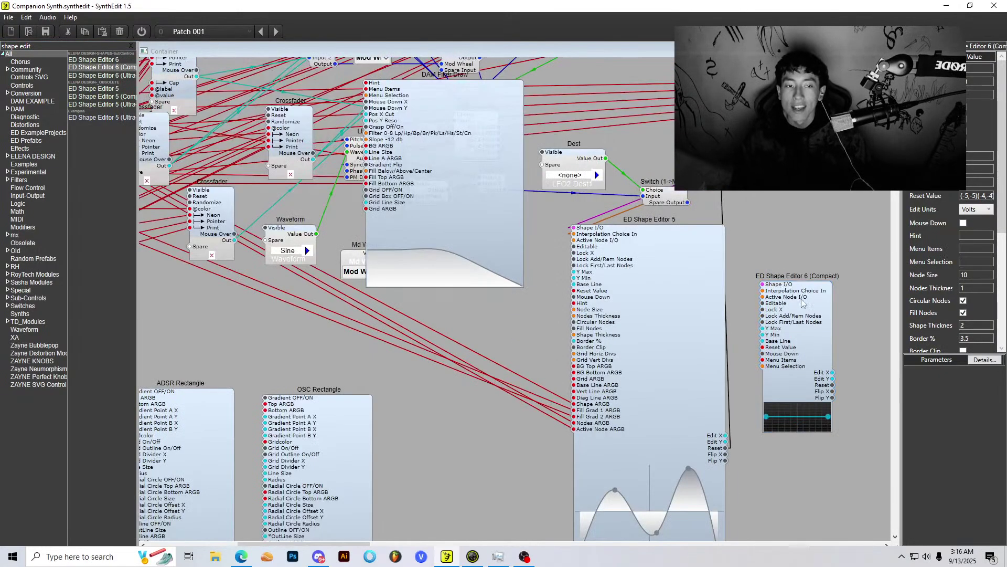
{"action": "key", "text": "Delete"}
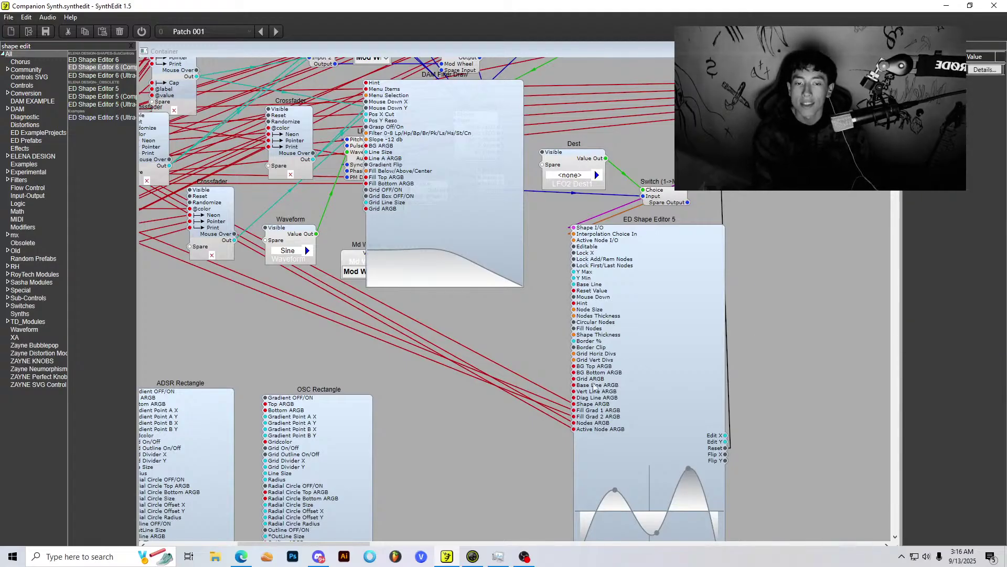
Step: Select the ED Shape Editor 5 module and examine its colour inputs and curve display
{"action": "scroll", "coordinate": [609, 281], "scroll_direction": "down", "scroll_amount": 3}
{"action": "scroll", "coordinate": [640, 257], "scroll_direction": "up", "scroll_amount": 1}
{"action": "left_click", "coordinate": [605, 98]}
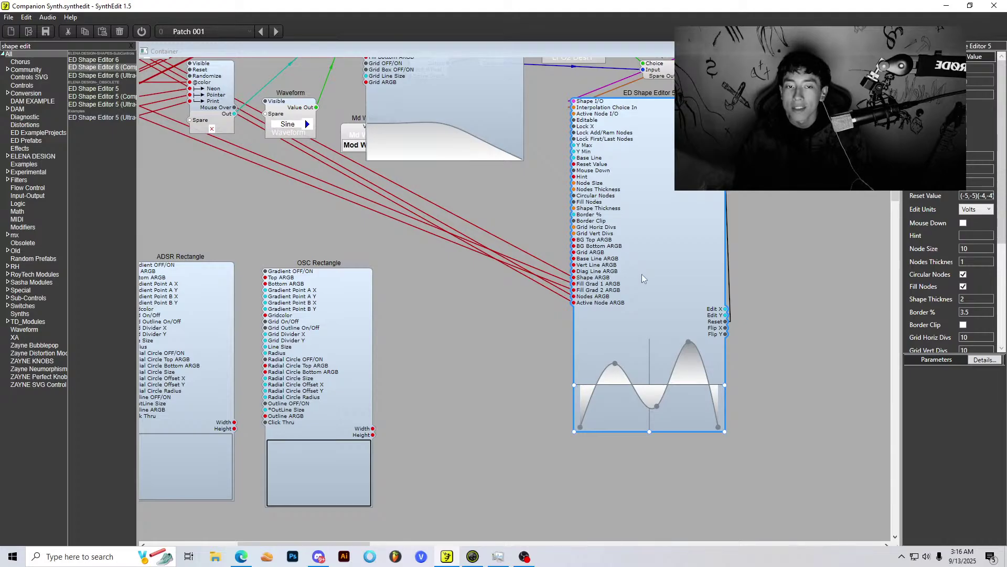
{"action": "scroll", "coordinate": [641, 273], "scroll_direction": "up", "scroll_amount": 1}
{"action": "scroll", "coordinate": [589, 300], "scroll_direction": "down", "scroll_amount": 1}
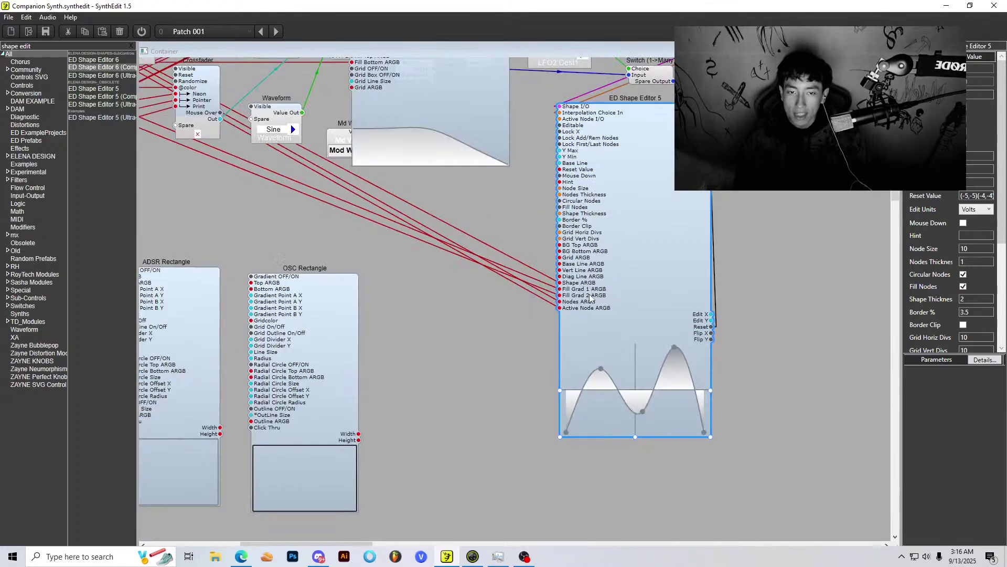
{"action": "scroll", "coordinate": [351, 225], "scroll_direction": "up", "scroll_amount": 1}
{"action": "scroll", "coordinate": [352, 225], "scroll_direction": "down", "scroll_amount": 1}
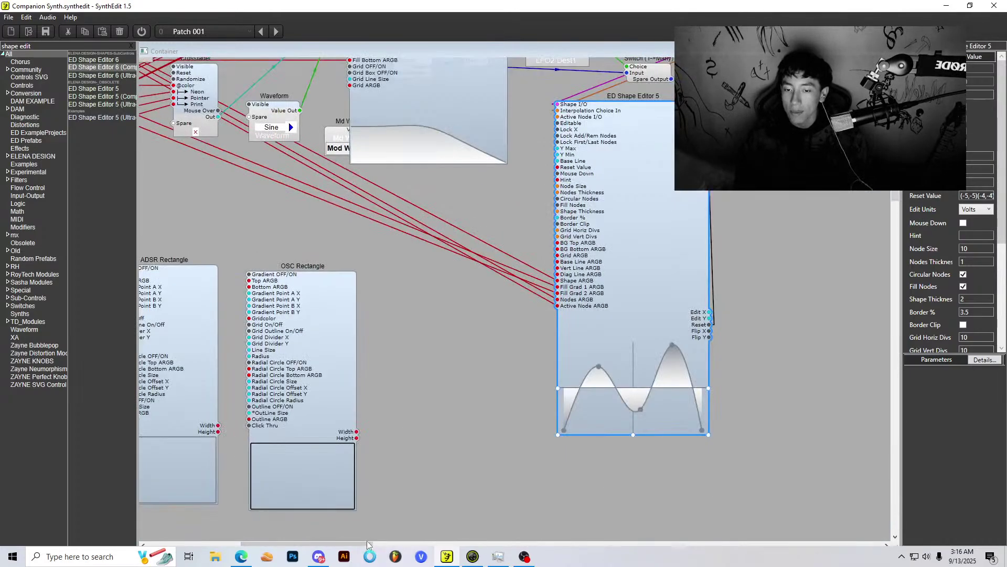
Step: Examine the large Companion Synth theme module and its colour wiring in the structure view, and return to the panel view
{"action": "left_click_drag", "start_coordinate": [365, 543], "coordinate": [288, 543]}
{"action": "scroll", "coordinate": [297, 359], "scroll_direction": "up", "scroll_amount": 4}
{"action": "left_click", "coordinate": [334, 244]}
{"action": "scroll", "coordinate": [507, 271], "scroll_direction": "down", "scroll_amount": 2}
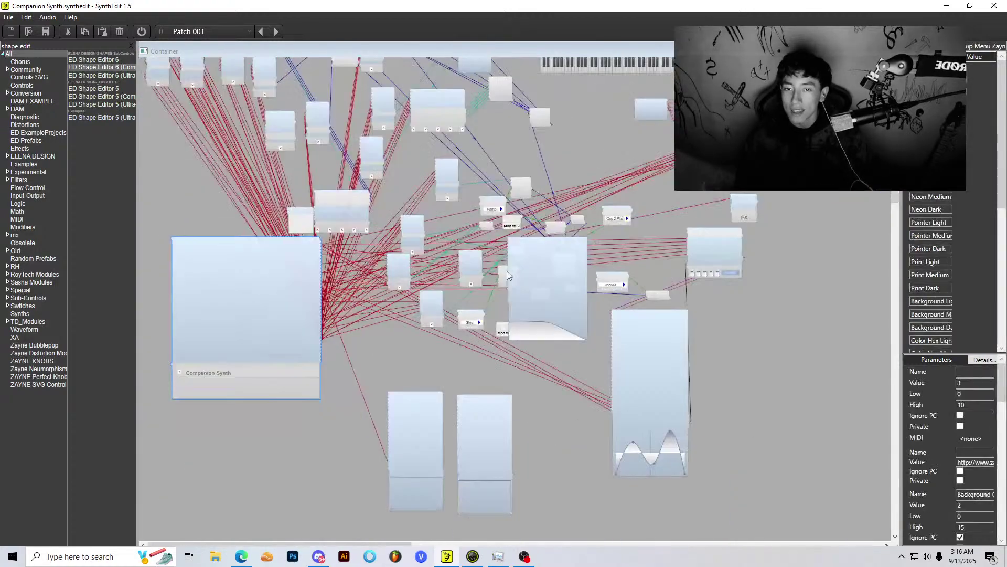
{"action": "scroll", "coordinate": [521, 319], "scroll_direction": "up", "scroll_amount": 1}
{"action": "right_click", "coordinate": [583, 361]}
{"action": "left_click", "coordinate": [618, 433]}
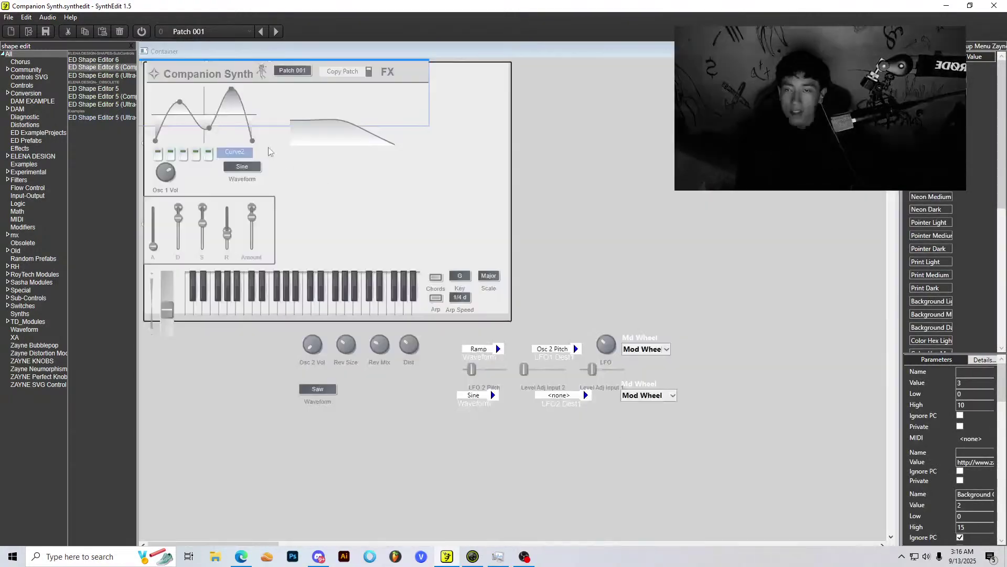
Step: Try the theme drop-down in the Companion Synth header and move the header in front of the other panel elements
{"action": "scroll", "coordinate": [237, 93], "scroll_direction": "up", "scroll_amount": 1}
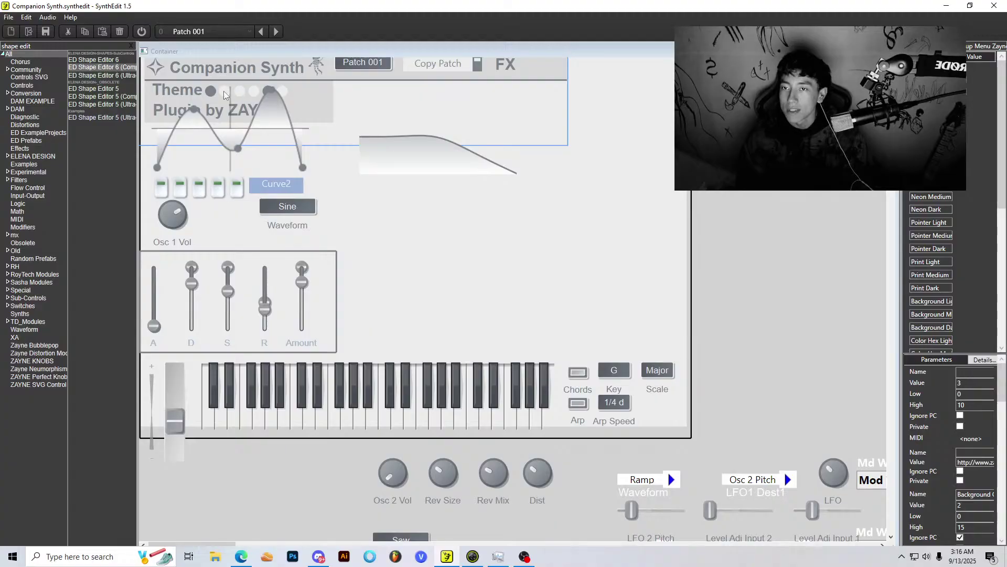
{"action": "left_click", "coordinate": [229, 95]}
{"action": "left_click", "coordinate": [234, 75]}
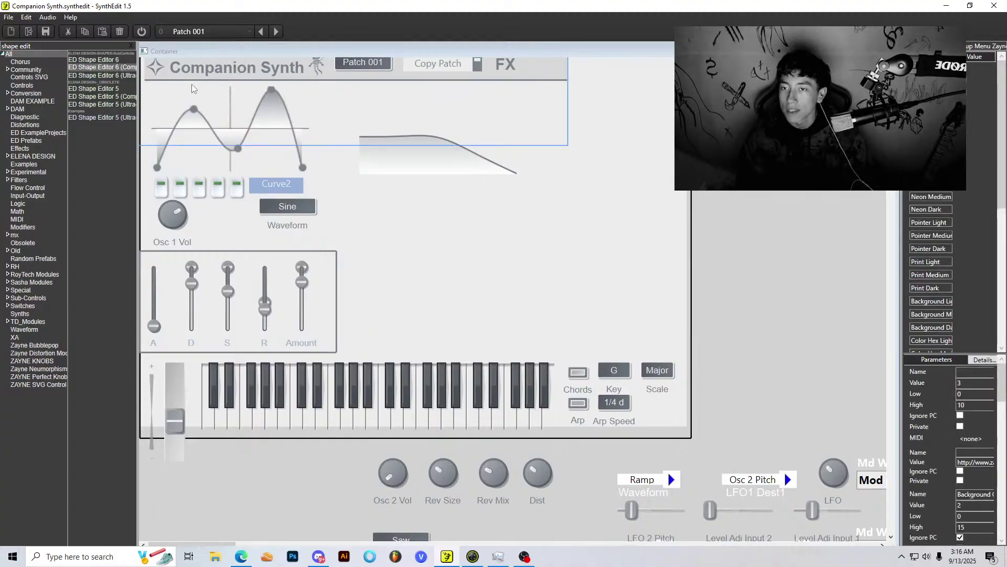
{"action": "right_click", "coordinate": [161, 65]}
{"action": "mouse_move", "coordinate": [206, 127]}
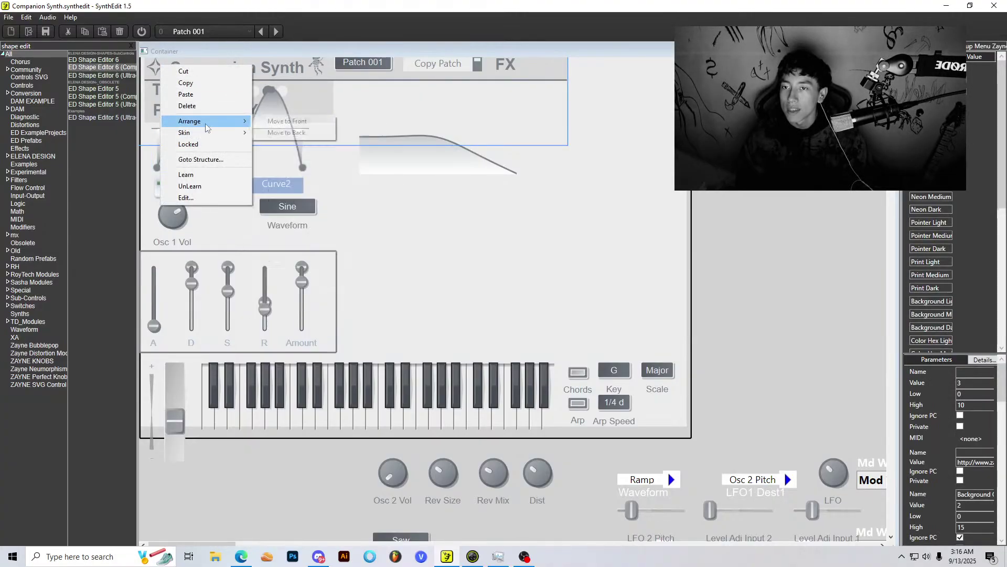
{"action": "left_click", "coordinate": [289, 121]}
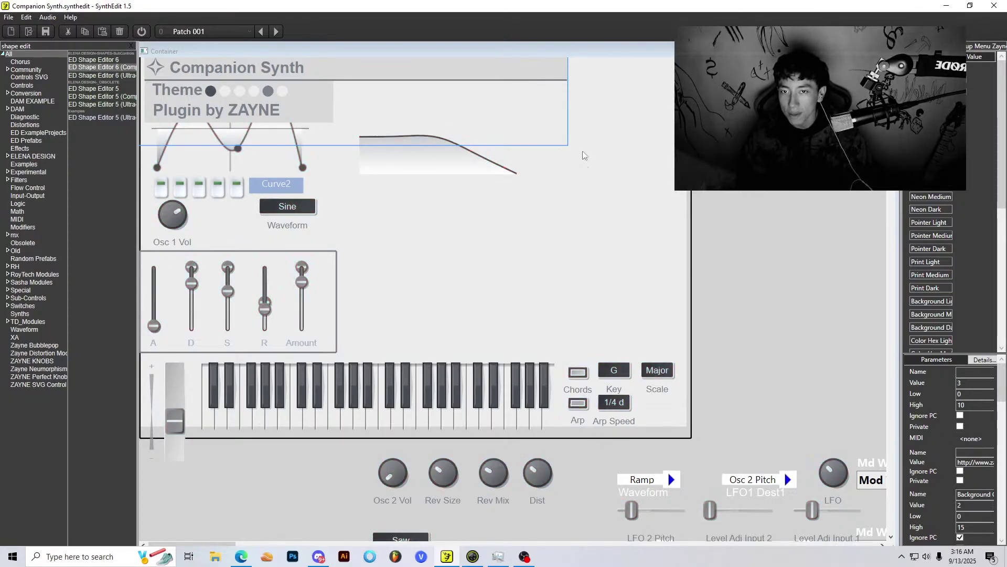
Step: Reopen the recent project Companion Synth.synthedit
{"action": "left_click", "coordinate": [537, 144]}
{"action": "left_click", "coordinate": [7, 18]}
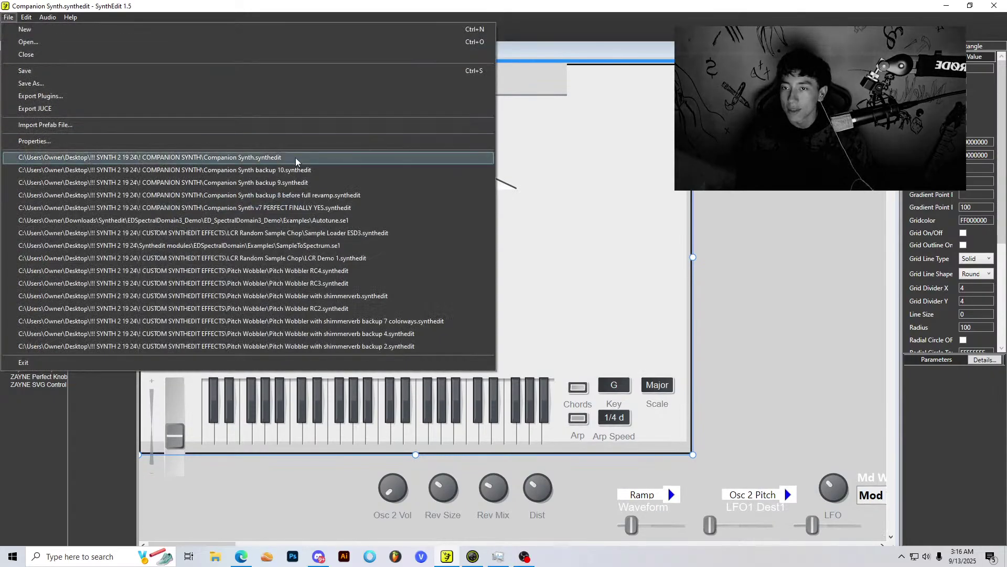
{"action": "left_click", "coordinate": [105, 159]}
{"action": "left_click", "coordinate": [531, 313]}
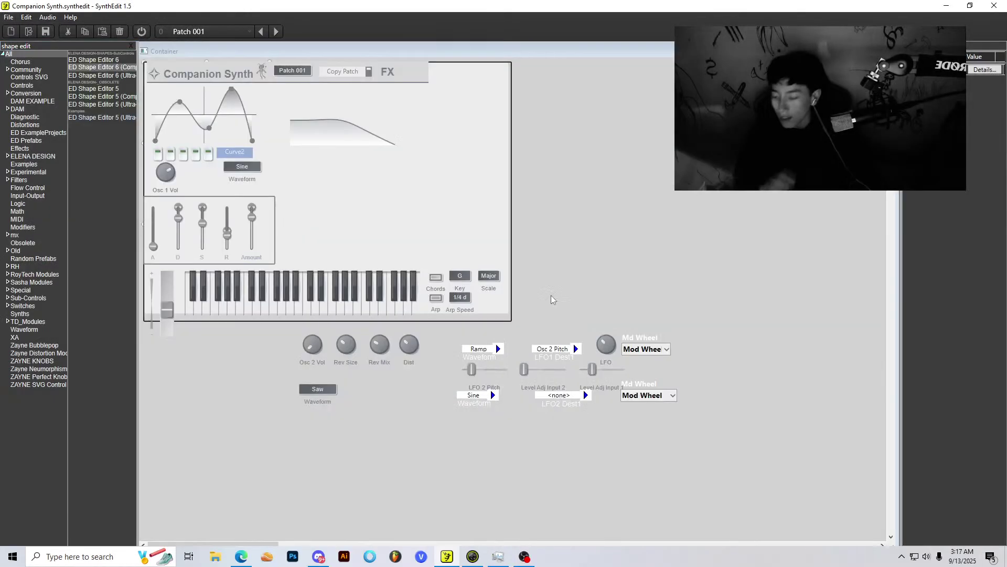
Step: Select the filter curve display on the synth panel and reshape its curve with a raised peak
{"action": "scroll", "coordinate": [250, 171], "scroll_direction": "up", "scroll_amount": 3}
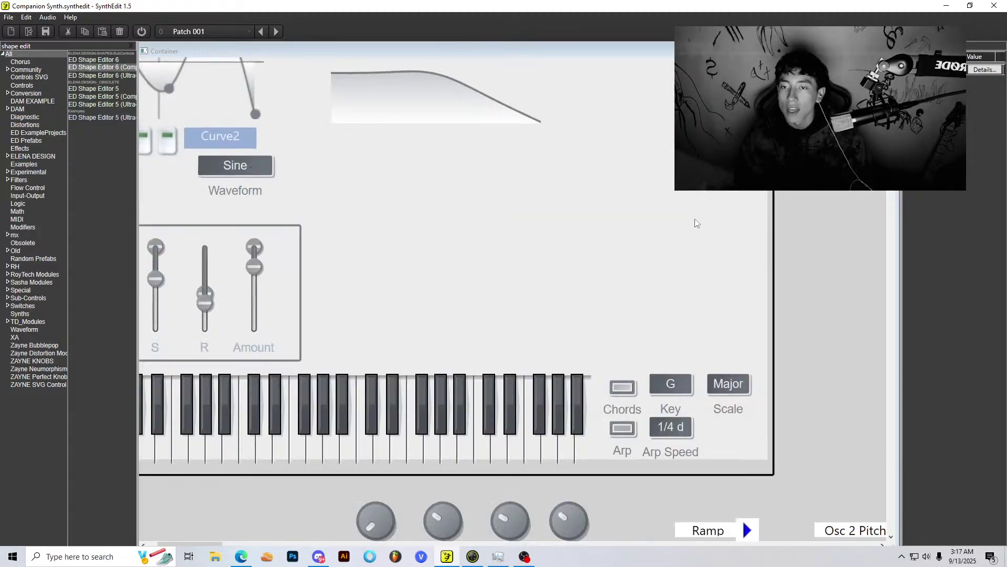
{"action": "scroll", "coordinate": [731, 205], "scroll_direction": "down", "scroll_amount": 4}
{"action": "scroll", "coordinate": [273, 176], "scroll_direction": "up", "scroll_amount": 2}
{"action": "scroll", "coordinate": [610, 182], "scroll_direction": "up", "scroll_amount": 2}
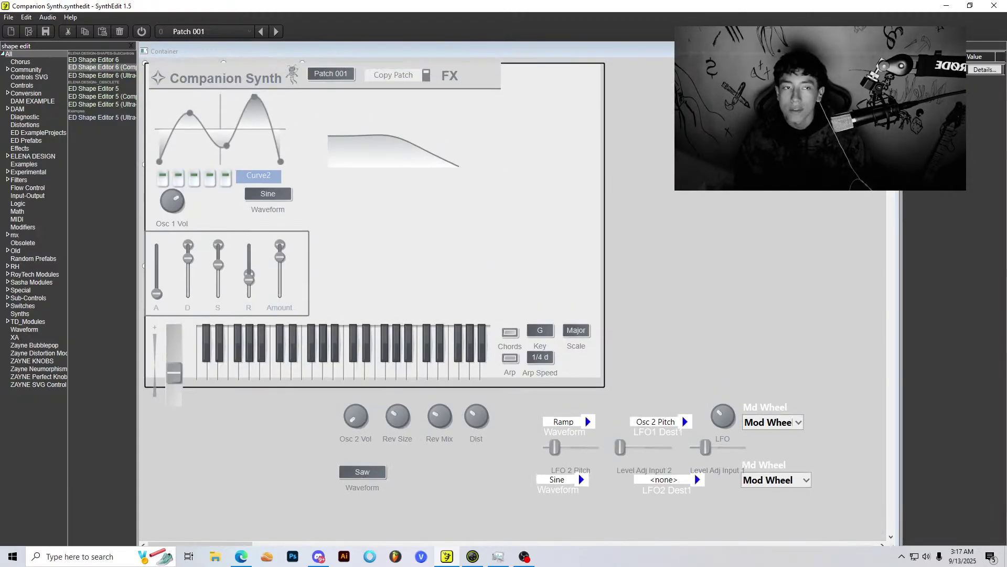
{"action": "left_click", "coordinate": [393, 153]}
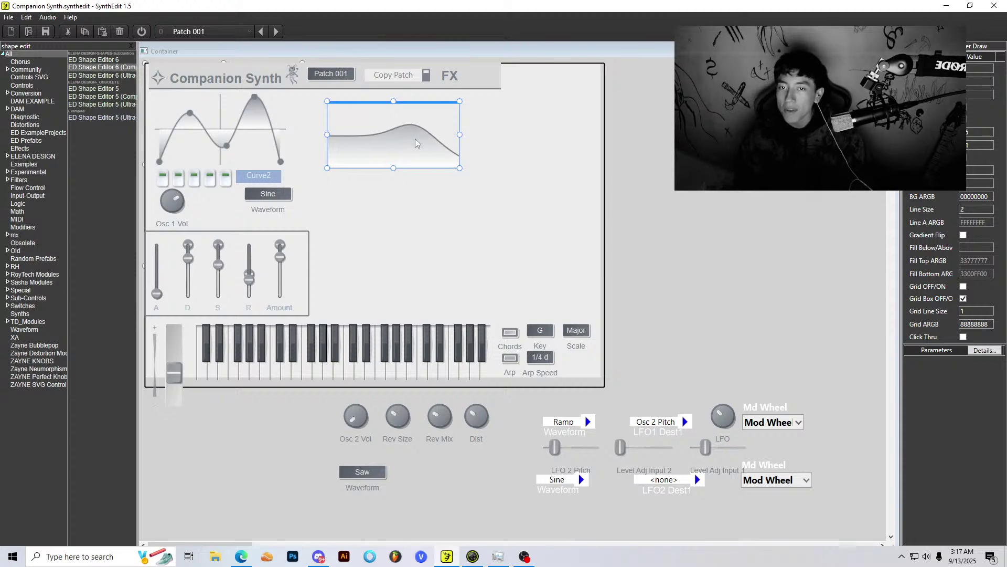
Step: Switch to Discord and look through the Synthedit Community gui channel for posts about editor graphics, and return to SynthEdit
{"action": "left_click", "coordinate": [319, 557]}
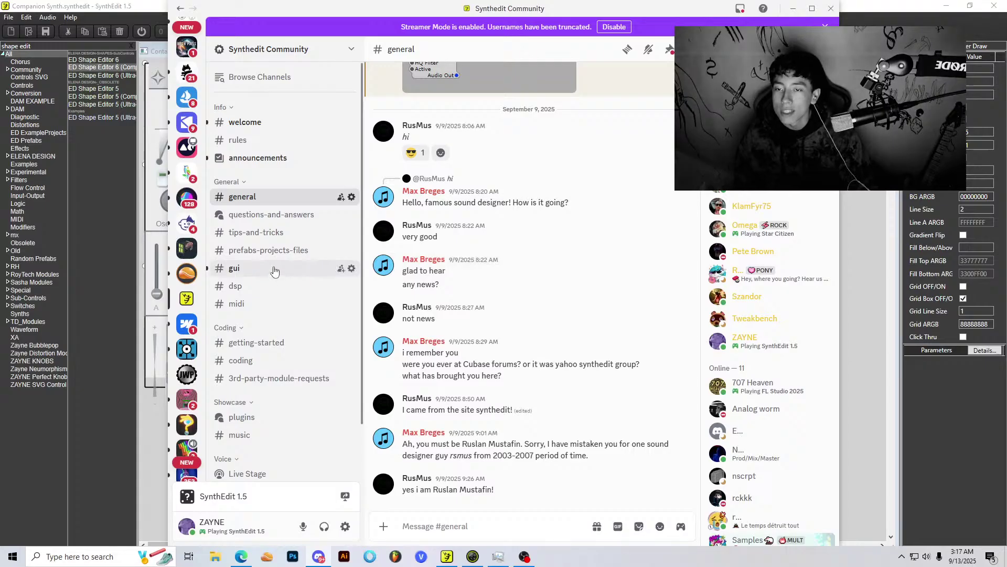
{"action": "left_click", "coordinate": [793, 10]}
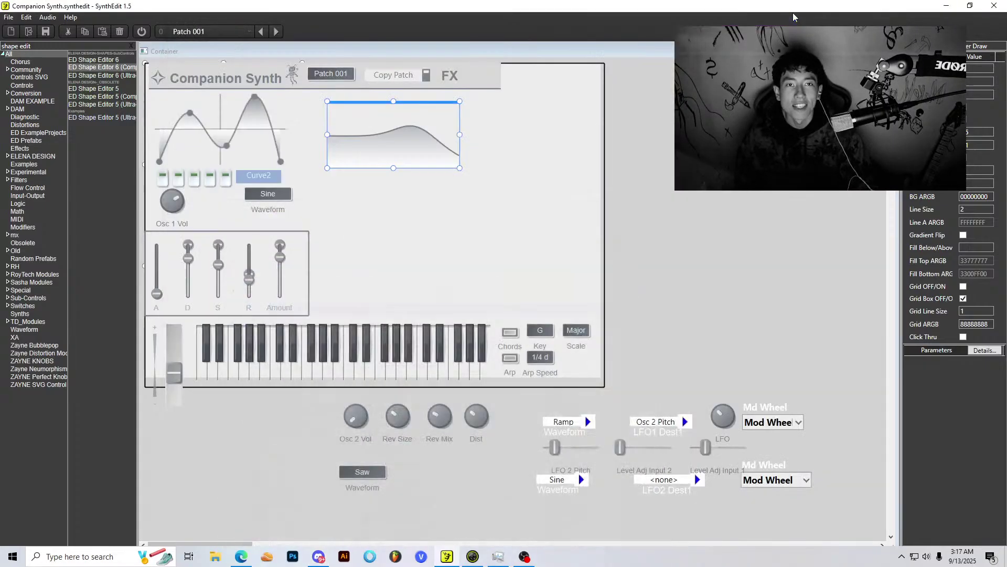
{"action": "left_click", "coordinate": [776, 105]}
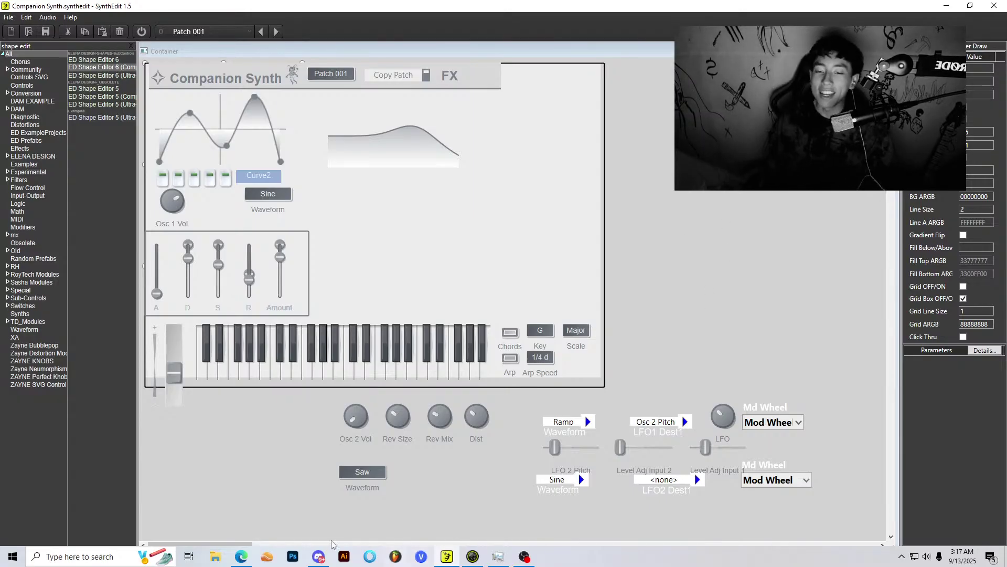
{"action": "left_click", "coordinate": [319, 555]}
{"action": "left_click", "coordinate": [294, 269]}
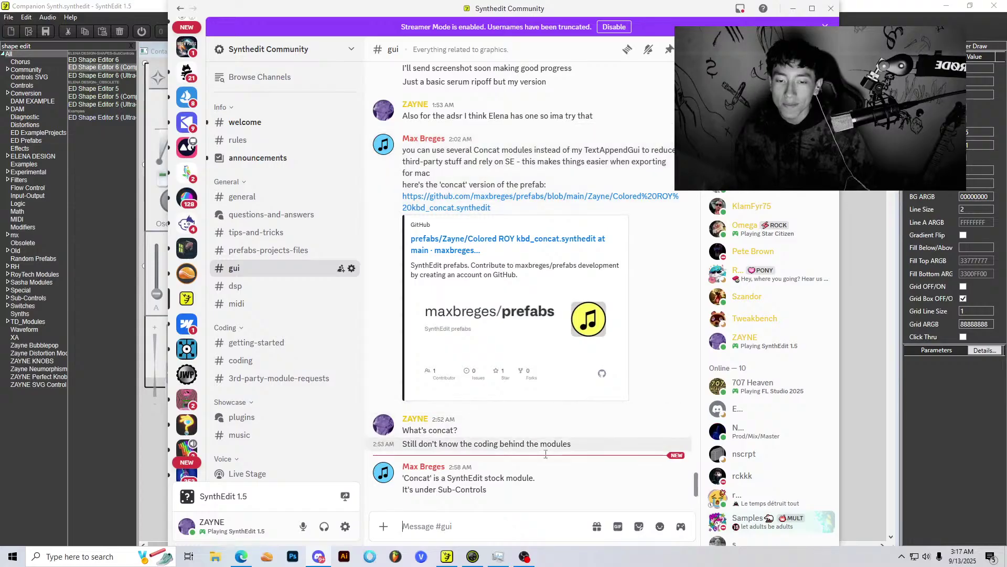
{"action": "scroll", "coordinate": [524, 428], "scroll_direction": "up", "scroll_amount": 8}
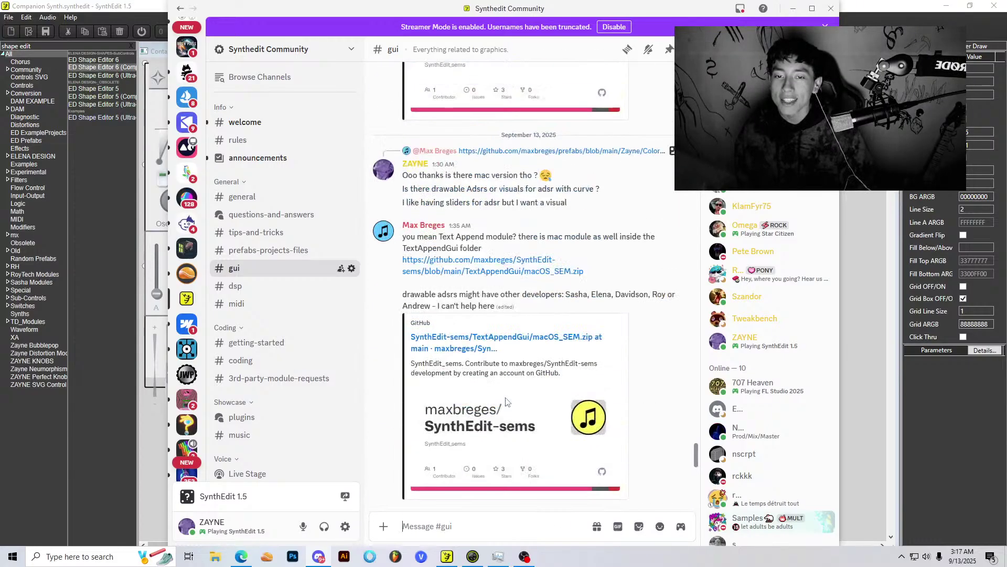
{"action": "scroll", "coordinate": [507, 401], "scroll_direction": "up", "scroll_amount": 10}
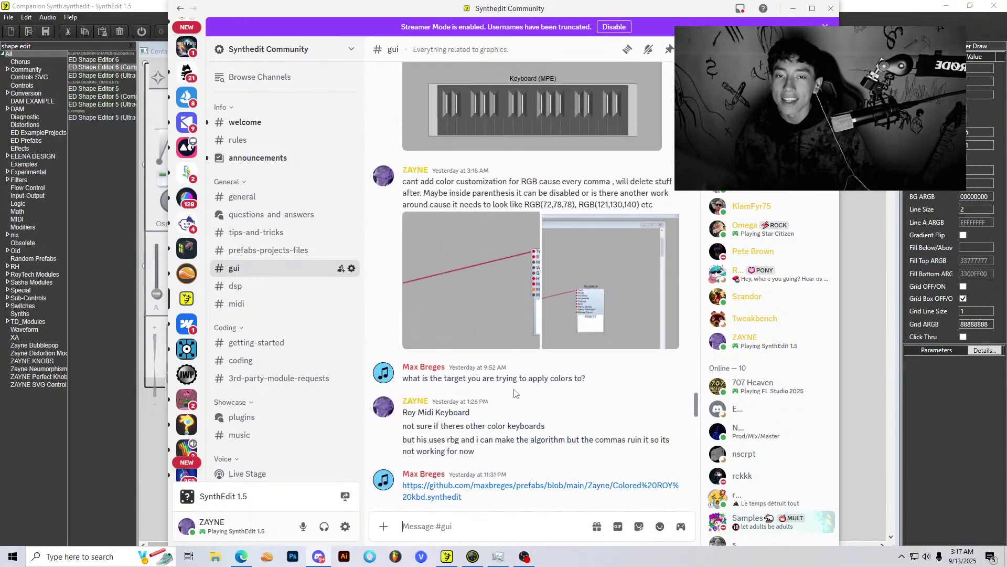
{"action": "scroll", "coordinate": [514, 394], "scroll_direction": "up", "scroll_amount": 6}
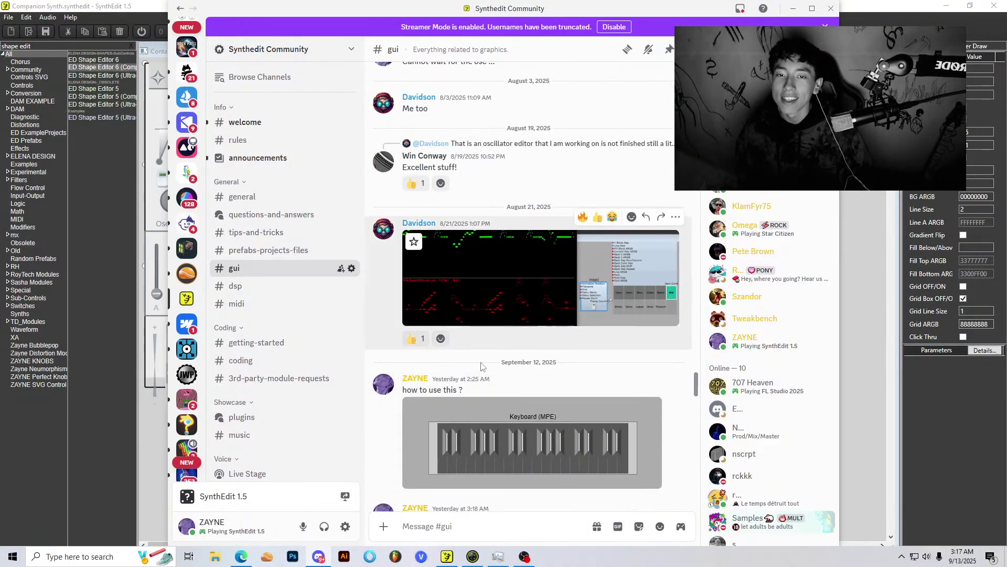
{"action": "scroll", "coordinate": [482, 365], "scroll_direction": "down", "scroll_amount": 5}
{"action": "scroll", "coordinate": [481, 366], "scroll_direction": "up", "scroll_amount": 5}
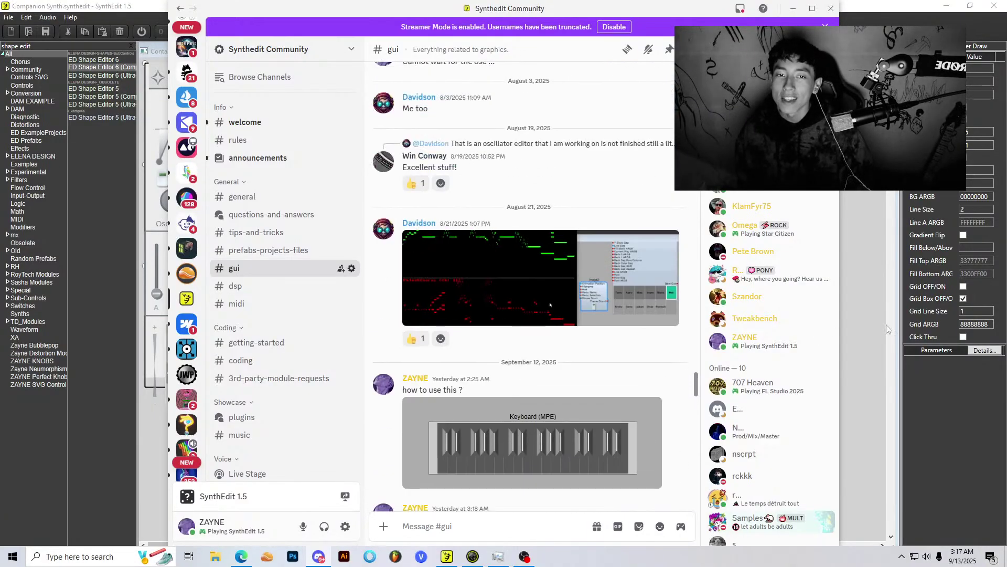
{"action": "left_click", "coordinate": [887, 329]}
Step: Select the filter curve display, examine the inputs of its DAM Filter Draw module in the structure view, and return to the panel
{"action": "left_click", "coordinate": [424, 152]}
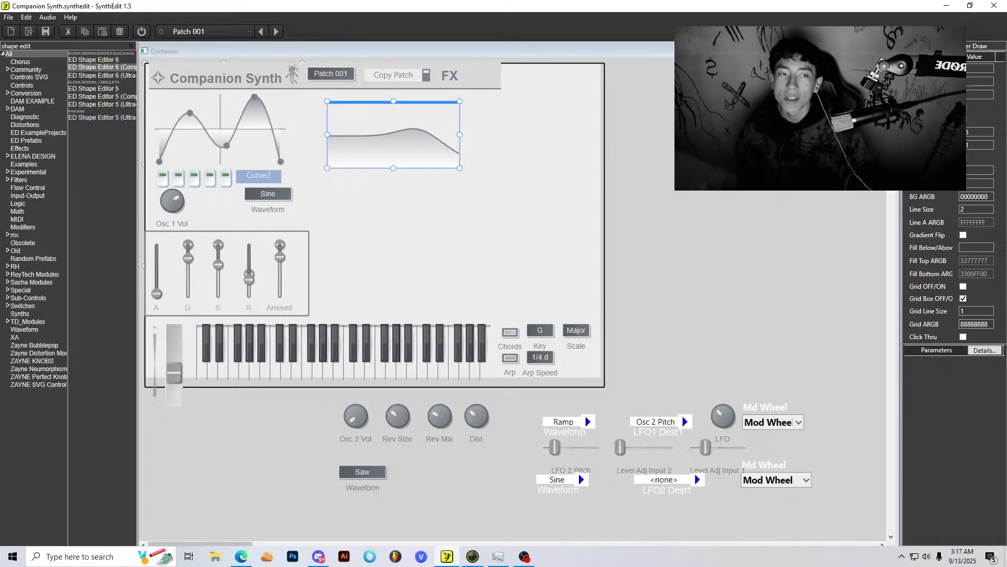
{"action": "key", "text": "Tab"}
{"action": "scroll", "coordinate": [685, 386], "scroll_direction": "down", "scroll_amount": 6}
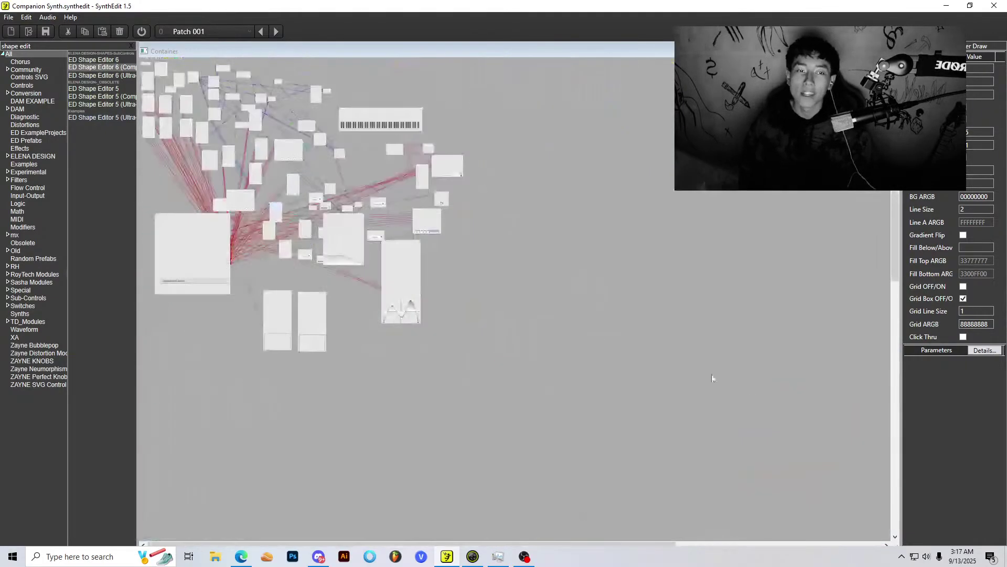
{"action": "scroll", "coordinate": [203, 348], "scroll_direction": "up", "scroll_amount": 6}
{"action": "left_click_drag", "start_coordinate": [361, 543], "coordinate": [262, 542]}
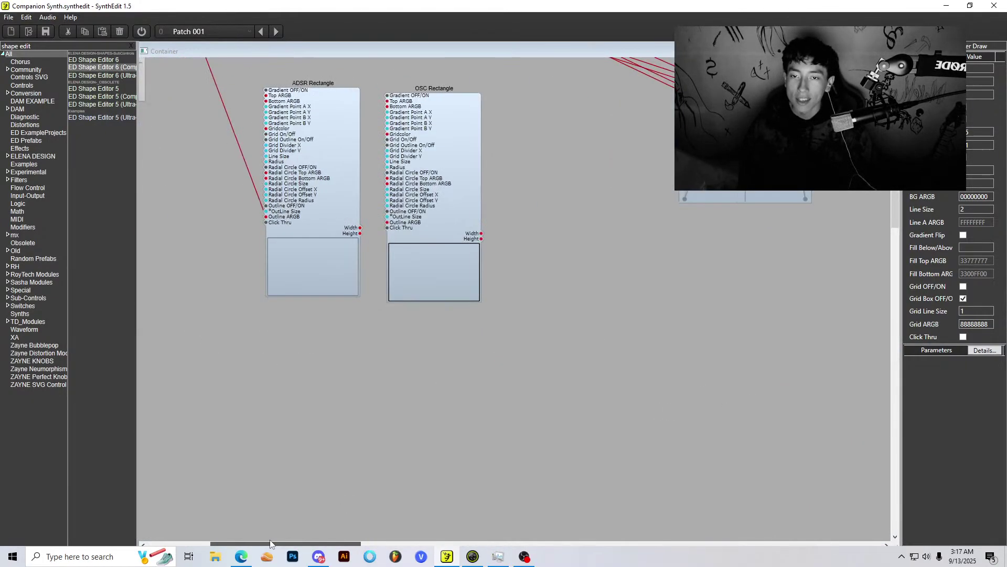
{"action": "scroll", "coordinate": [490, 414], "scroll_direction": "up", "scroll_amount": 10}
{"action": "scroll", "coordinate": [575, 319], "scroll_direction": "down", "scroll_amount": 5}
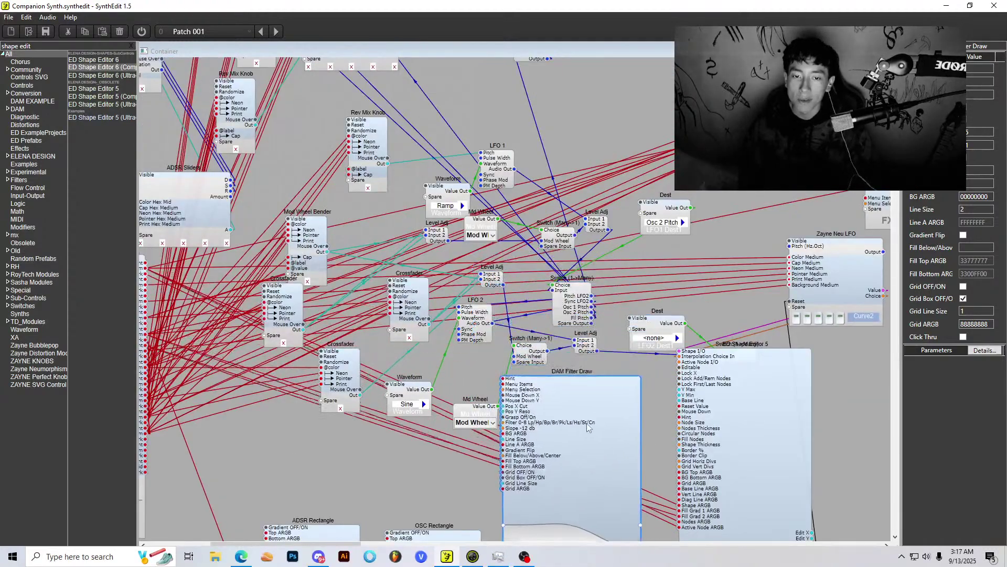
{"action": "scroll", "coordinate": [571, 298], "scroll_direction": "up", "scroll_amount": 3}
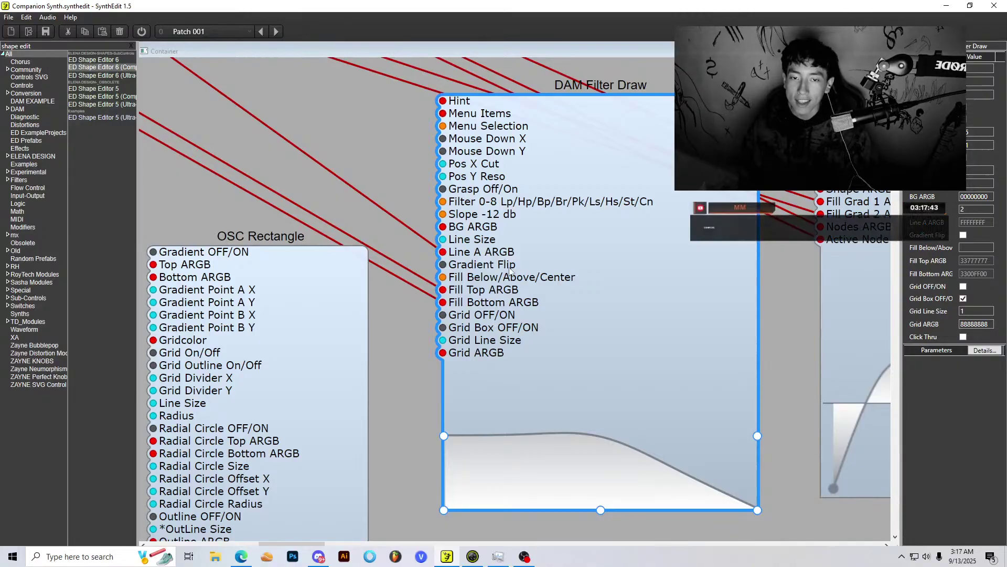
{"action": "scroll", "coordinate": [525, 273], "scroll_direction": "down", "scroll_amount": 3}
{"action": "right_click", "coordinate": [611, 175]}
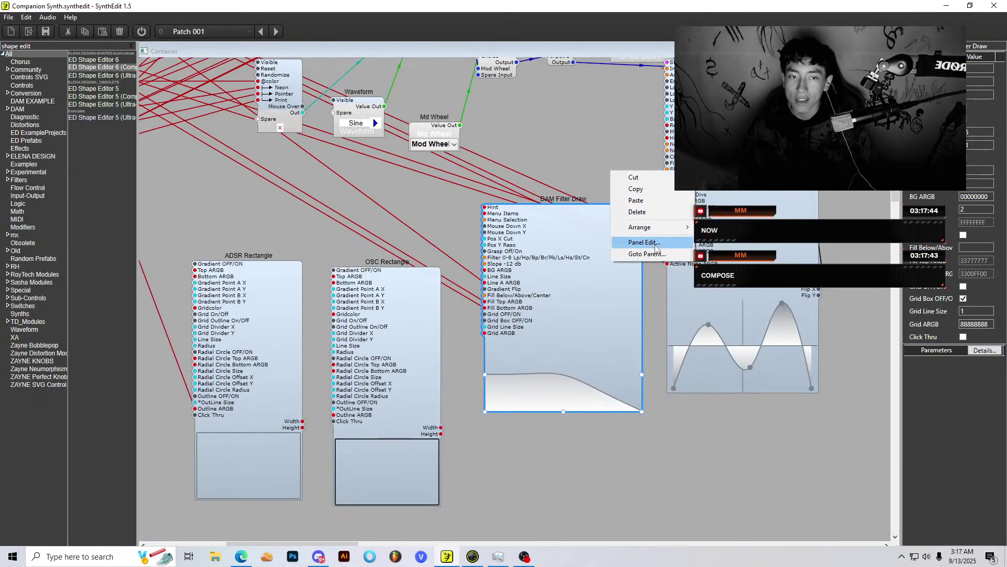
{"action": "left_click", "coordinate": [642, 241]}
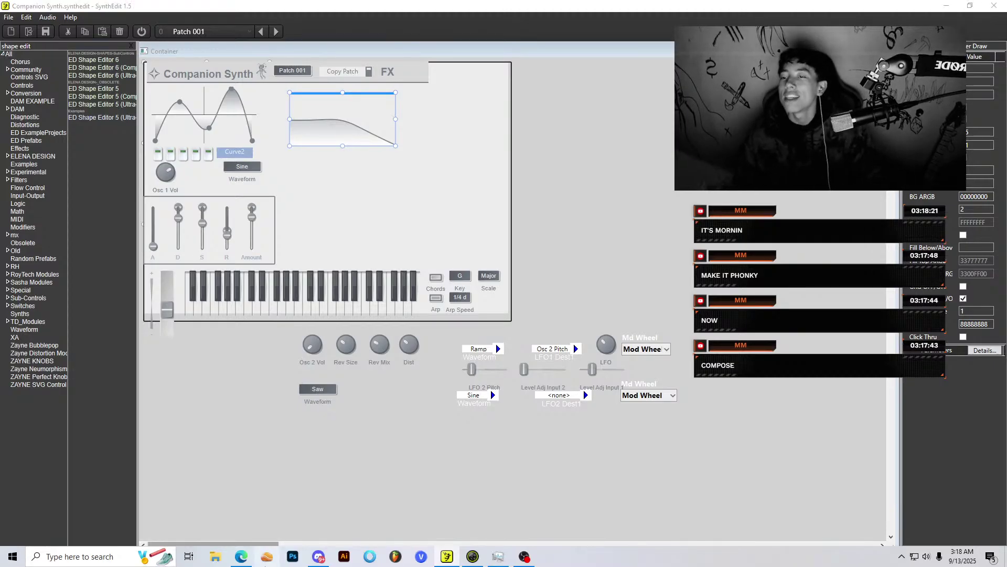
Step: Select the waveform curve display and lock the synth panel for operating its controls
{"action": "left_click", "coordinate": [279, 200]}
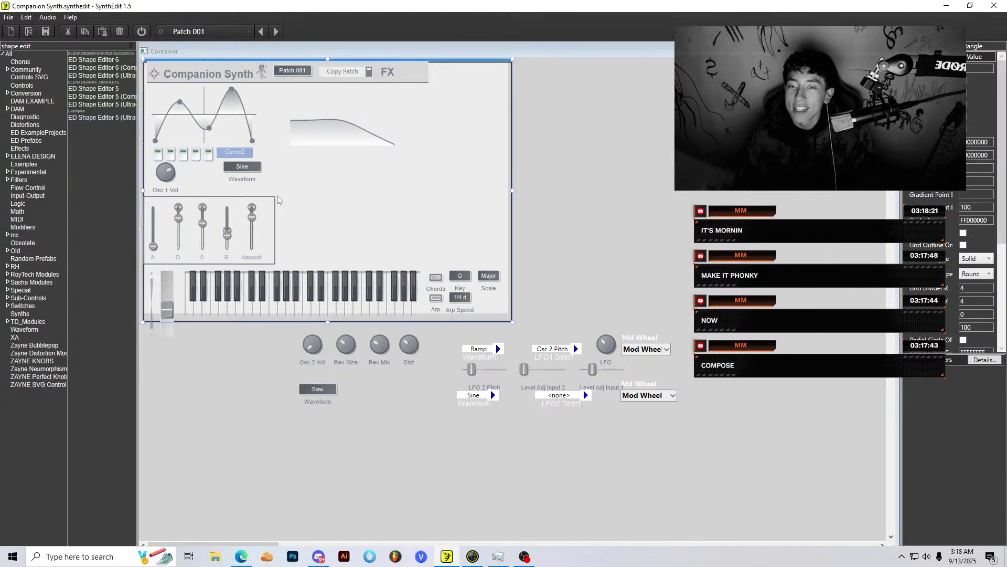
{"action": "left_click", "coordinate": [248, 132]}
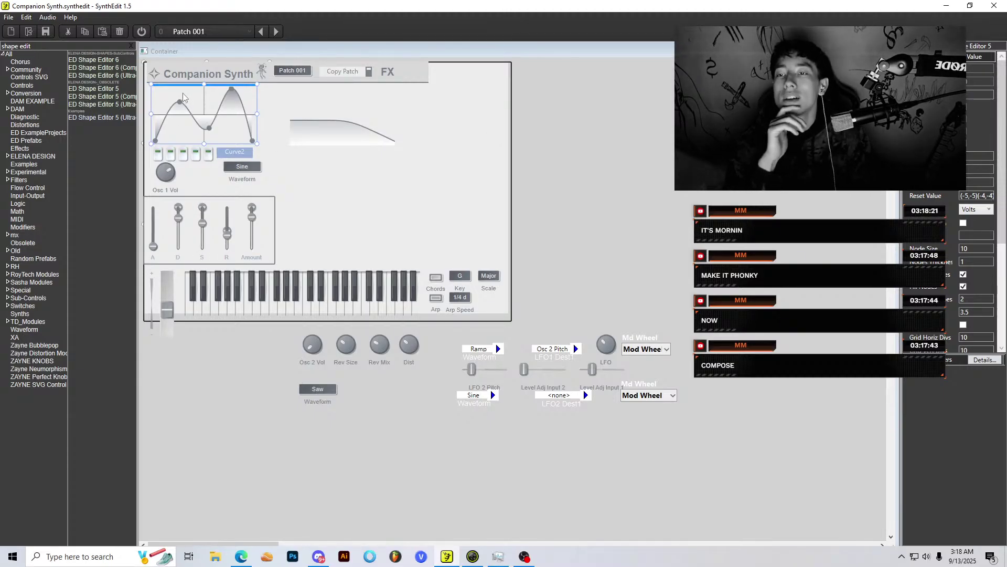
{"action": "right_click", "coordinate": [643, 176]}
{"action": "left_click", "coordinate": [579, 239]}
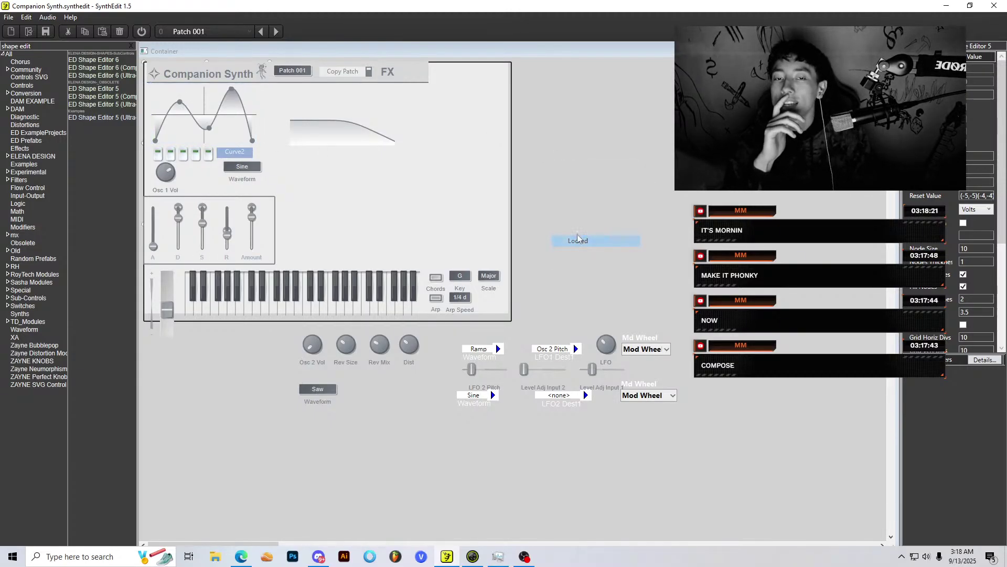
Step: Move the waveform curve's lower middle node slightly outward and reshape the filter curve into a smooth downward slope
{"action": "left_click_drag", "start_coordinate": [209, 132], "coordinate": [214, 135]}
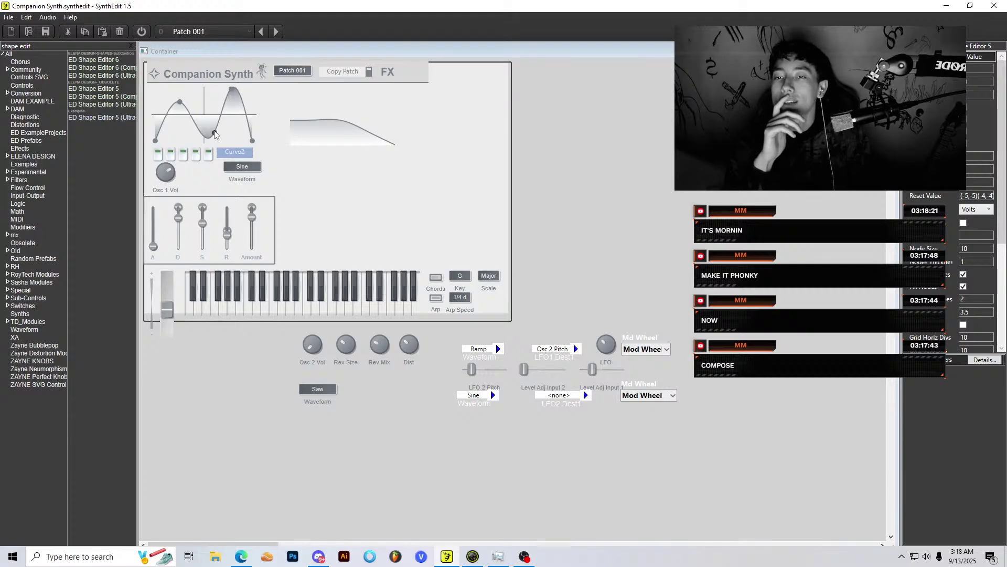
{"action": "left_click_drag", "start_coordinate": [330, 135], "coordinate": [370, 125]}
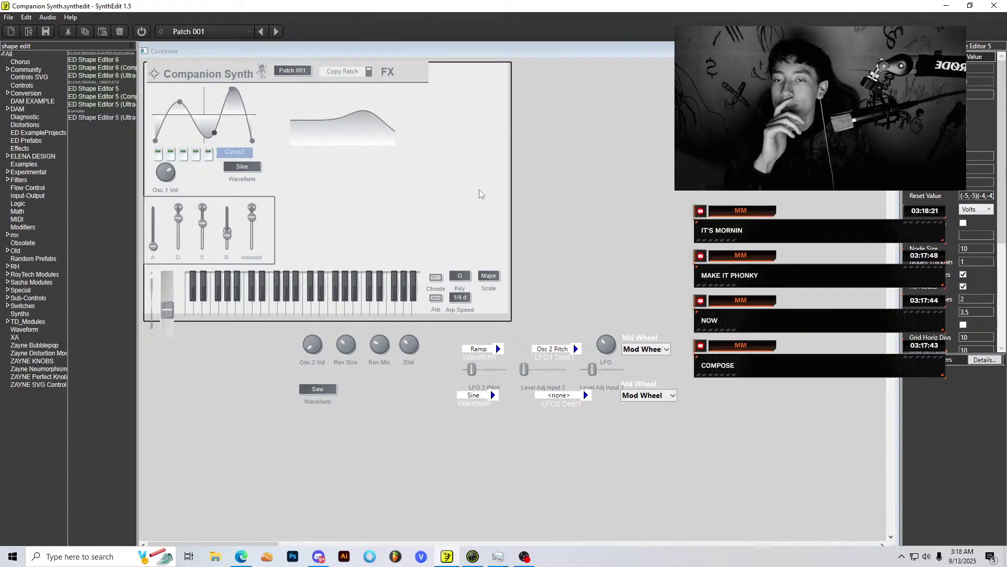
{"action": "left_click_drag", "start_coordinate": [342, 140], "coordinate": [349, 135]}
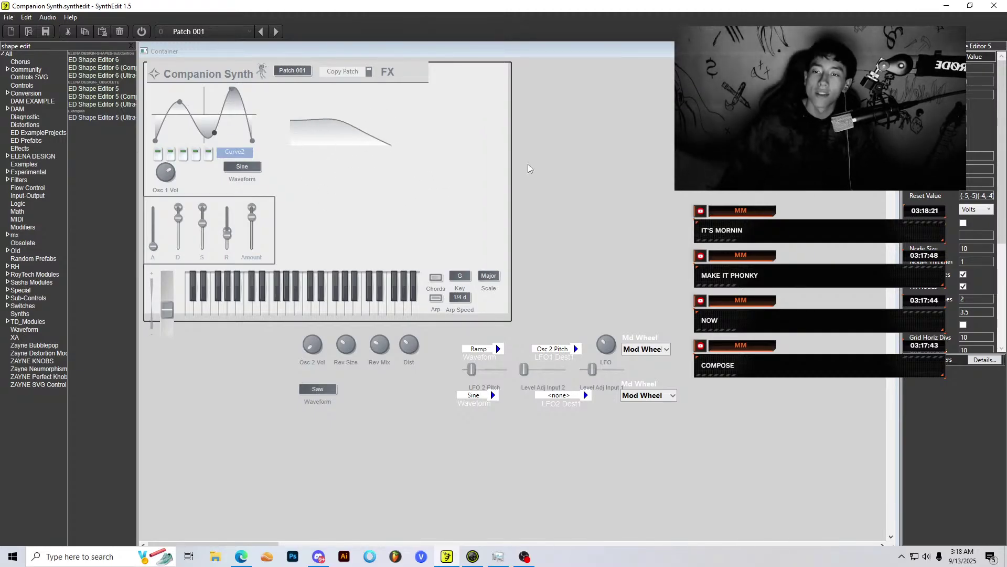
Step: Return to the structure view and search the module browser for "adsr"
{"action": "key", "text": "Tab"}
{"action": "scroll", "coordinate": [676, 317], "scroll_direction": "down", "scroll_amount": 3}
{"action": "scroll", "coordinate": [676, 317], "scroll_direction": "down", "scroll_amount": 2}
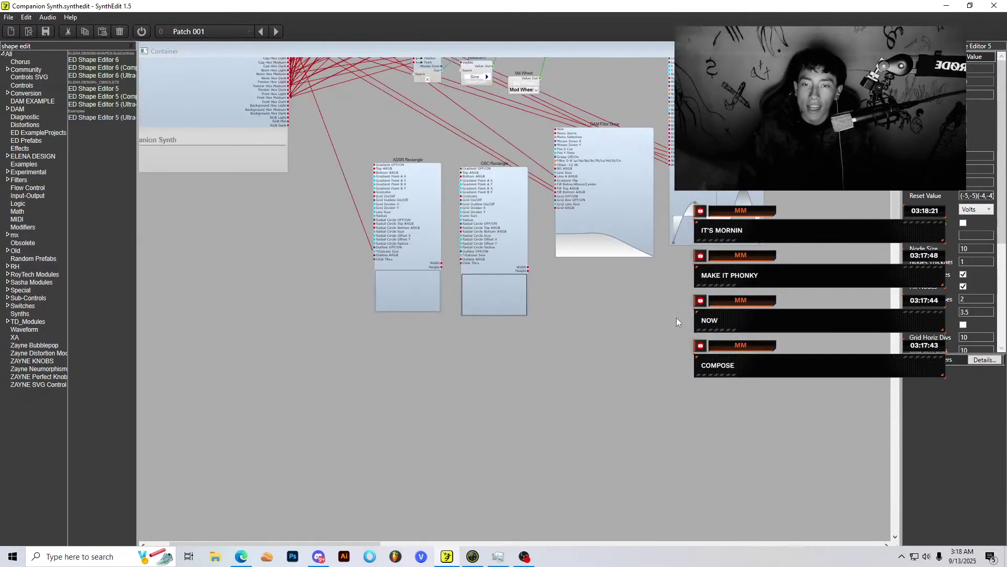
{"action": "left_click", "coordinate": [16, 46]}
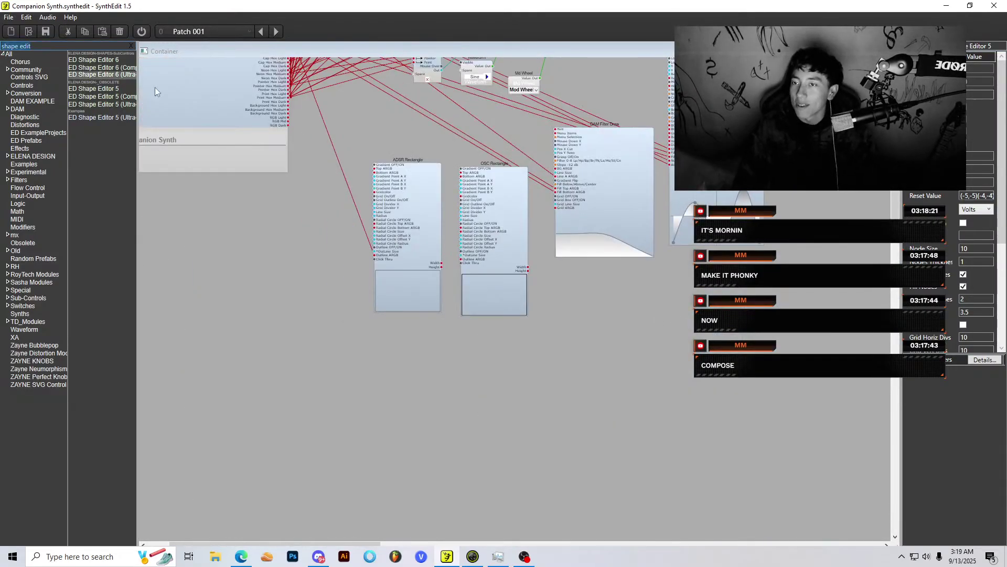
{"action": "type", "text": "a d"}
{"action": "key", "text": "BackSpace"}
{"action": "key", "text": "BackSpace"}
{"action": "type", "text": "dsr"}
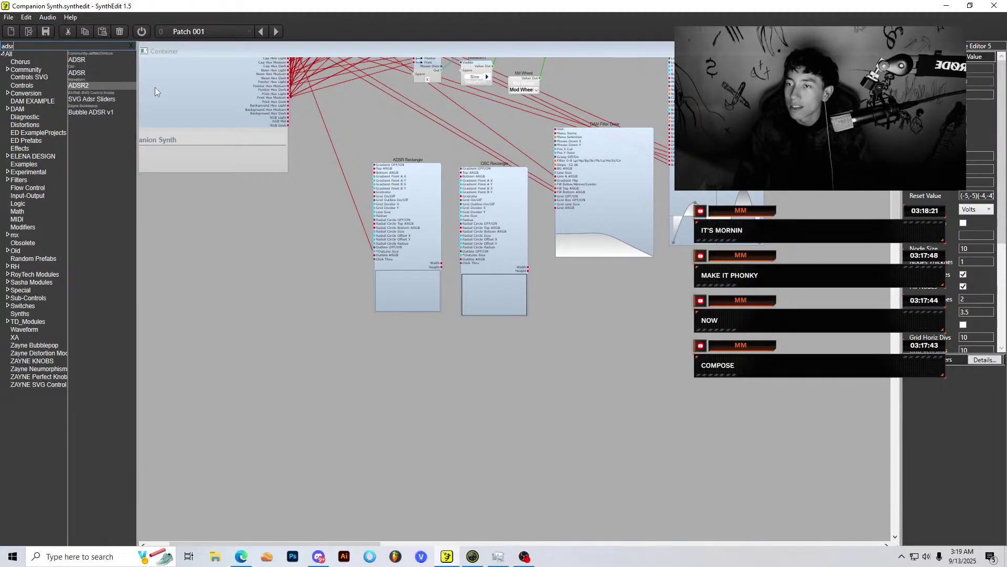
Step: Try the Bubble ADSR v1 and ADSR2 modules in the structure below the filter display and discard them
{"action": "left_click_drag", "start_coordinate": [91, 112], "coordinate": [228, 171]}
{"action": "left_click_drag", "start_coordinate": [729, 337], "coordinate": [691, 340]}
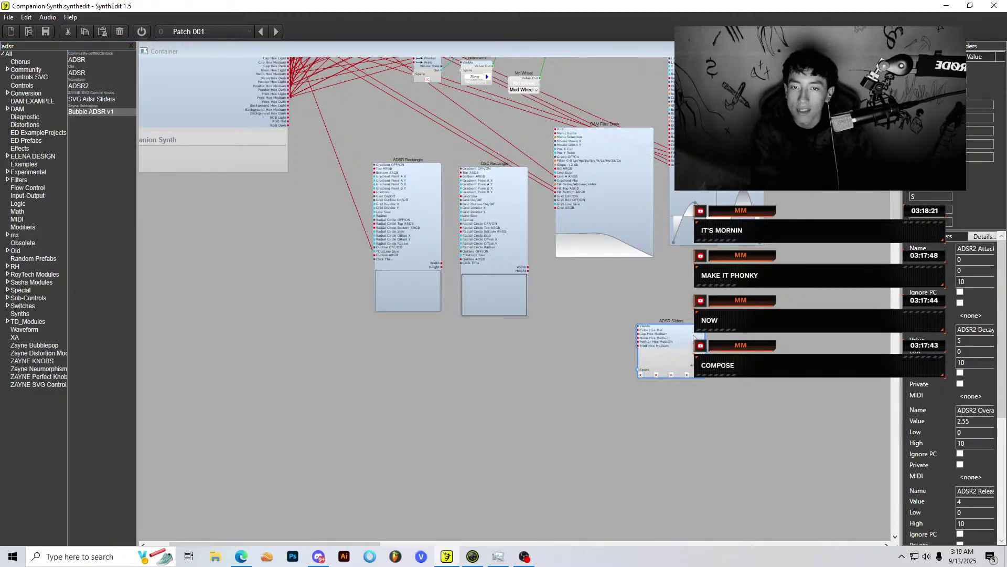
{"action": "key", "text": "Delete"}
{"action": "left_click_drag", "start_coordinate": [101, 84], "coordinate": [699, 338]}
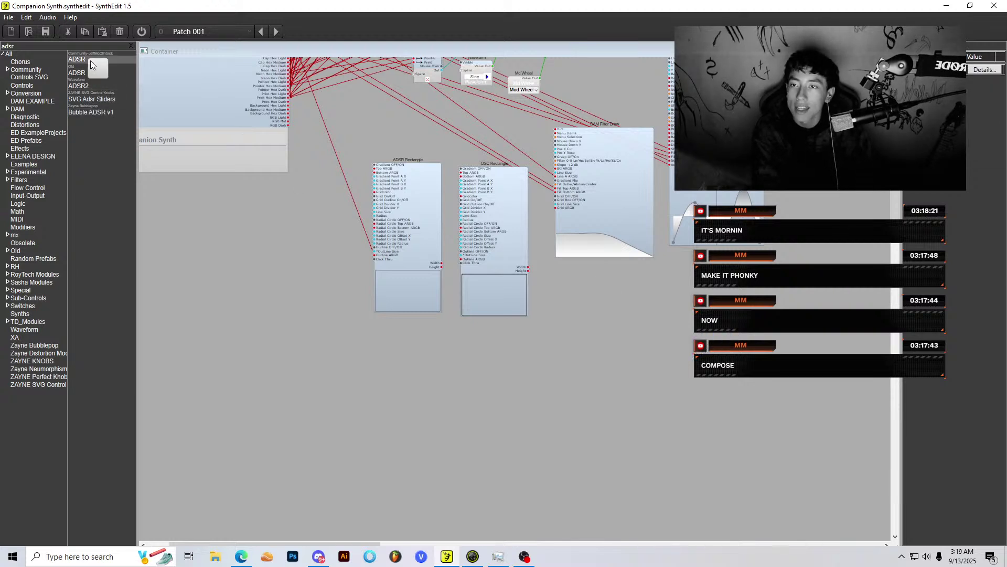
Step: Place the first ADSR module from the search results below the DAM Filter Draw module and examine its pins
{"action": "left_click_drag", "start_coordinate": [90, 61], "coordinate": [616, 345]}
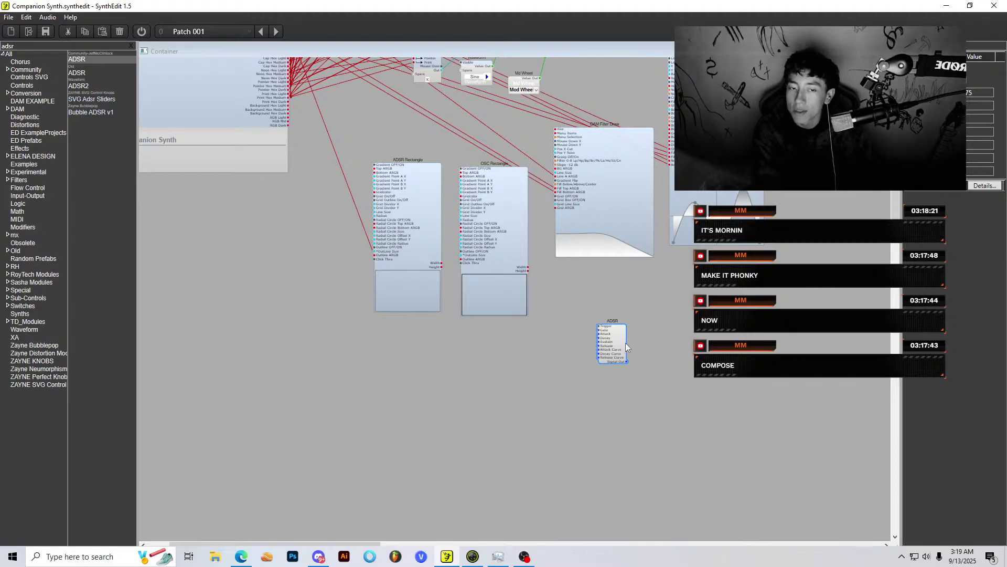
{"action": "scroll", "coordinate": [659, 360], "scroll_direction": "down", "scroll_amount": 2}
{"action": "scroll", "coordinate": [665, 272], "scroll_direction": "up", "scroll_amount": 2}
{"action": "scroll", "coordinate": [544, 248], "scroll_direction": "up", "scroll_amount": 5}
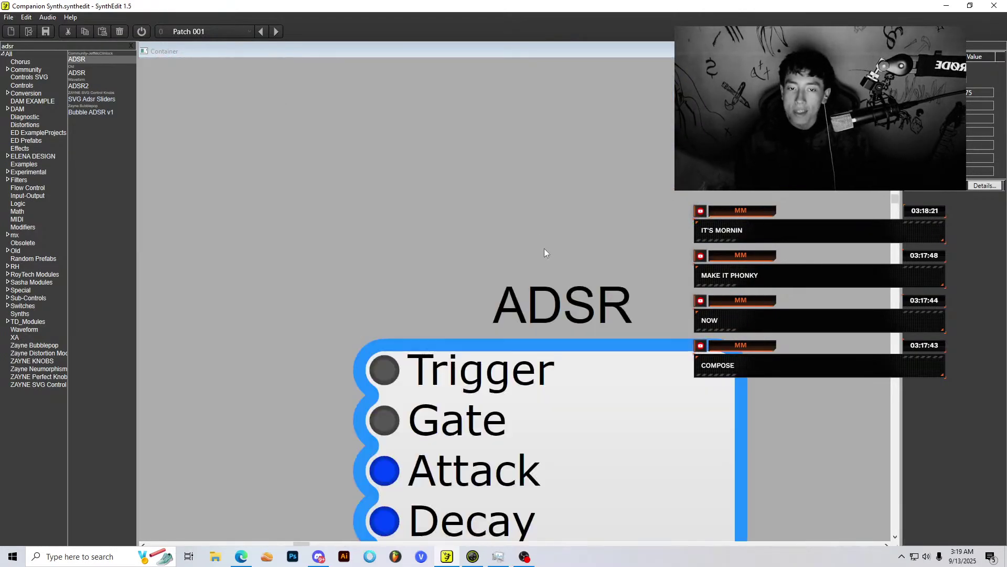
{"action": "scroll", "coordinate": [543, 247], "scroll_direction": "down", "scroll_amount": 4}
{"action": "scroll", "coordinate": [546, 264], "scroll_direction": "down", "scroll_amount": 2}
{"action": "scroll", "coordinate": [567, 260], "scroll_direction": "up", "scroll_amount": 2}
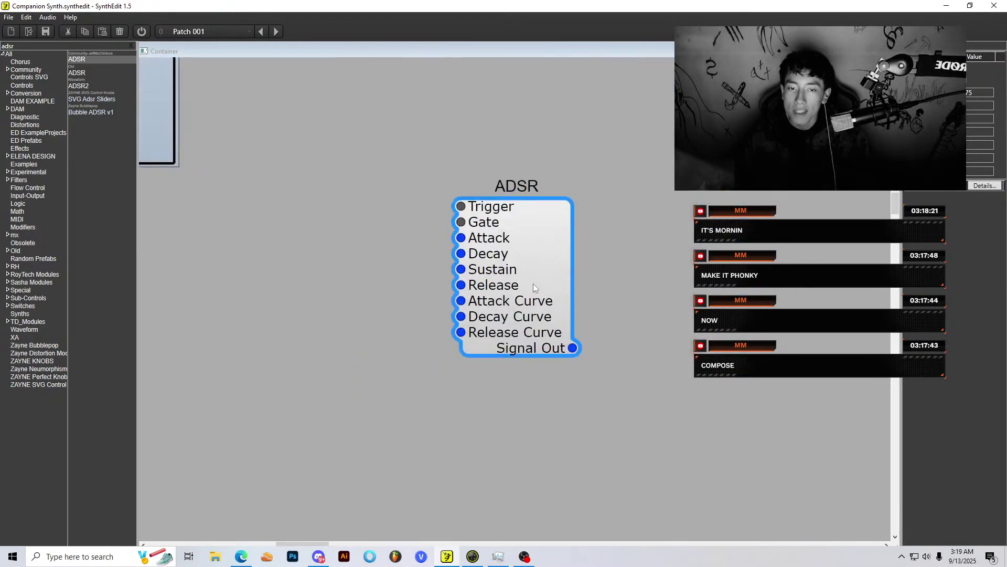
{"action": "scroll", "coordinate": [538, 282], "scroll_direction": "up", "scroll_amount": 1}
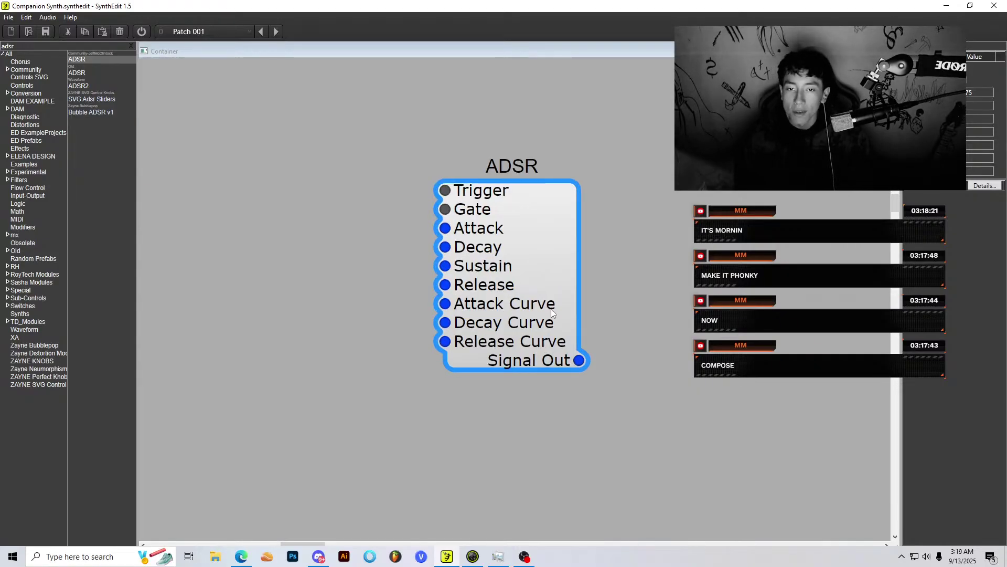
Step: Add the Old category's ADSR module beside the first one for comparison and delete both ADSR modules
{"action": "scroll", "coordinate": [435, 225], "scroll_direction": "down", "scroll_amount": 1}
{"action": "left_click_drag", "start_coordinate": [77, 71], "coordinate": [635, 256]}
{"action": "left_click", "coordinate": [503, 297]}
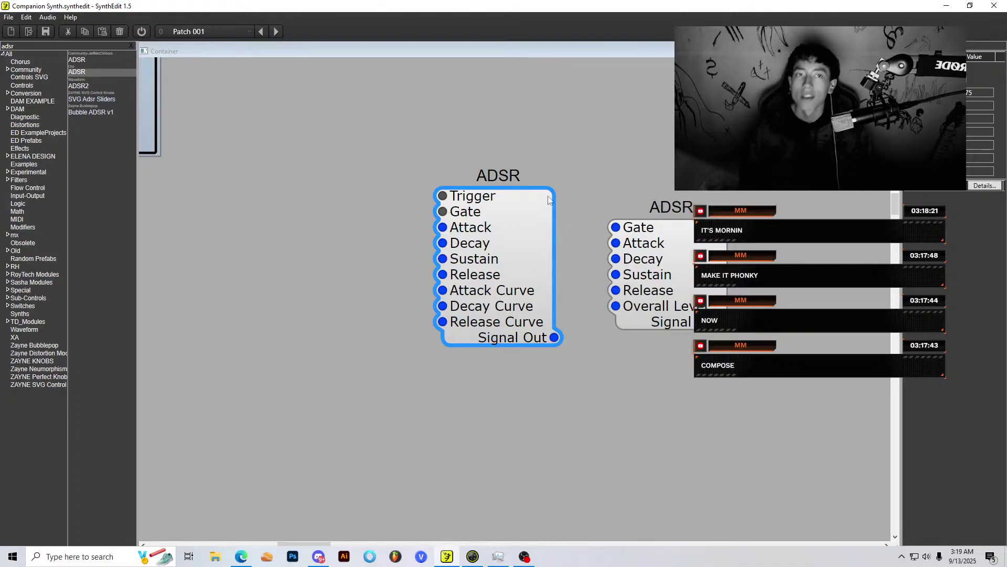
{"action": "left_click", "coordinate": [454, 158]}
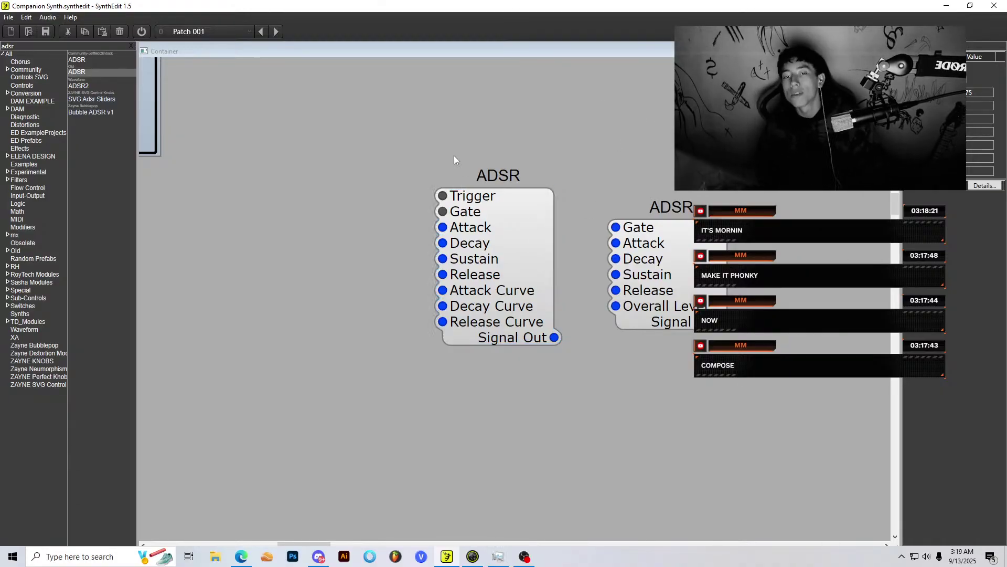
{"action": "left_click_drag", "start_coordinate": [454, 155], "coordinate": [669, 402]}
{"action": "key", "text": "Delete"}
Step: Examine the ADSR sliders and curve displays on the synth panel and return to the structure view
{"action": "scroll", "coordinate": [468, 244], "scroll_direction": "up", "scroll_amount": 4}
{"action": "scroll", "coordinate": [421, 250], "scroll_direction": "down", "scroll_amount": 4}
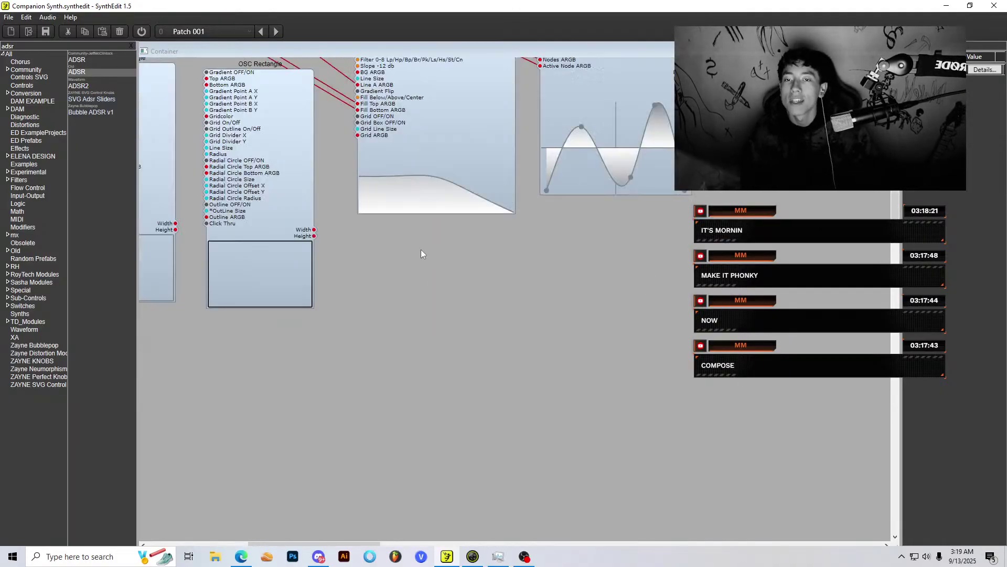
{"action": "scroll", "coordinate": [282, 235], "scroll_direction": "up", "scroll_amount": 5}
{"action": "scroll", "coordinate": [184, 242], "scroll_direction": "left", "scroll_amount": 2}
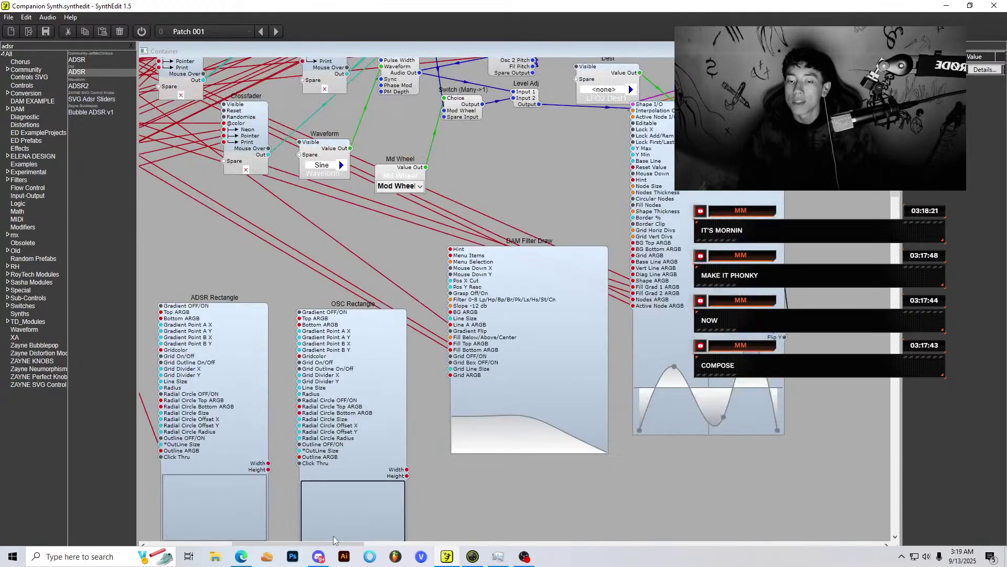
{"action": "right_click", "coordinate": [497, 419]}
{"action": "left_click", "coordinate": [525, 499]}
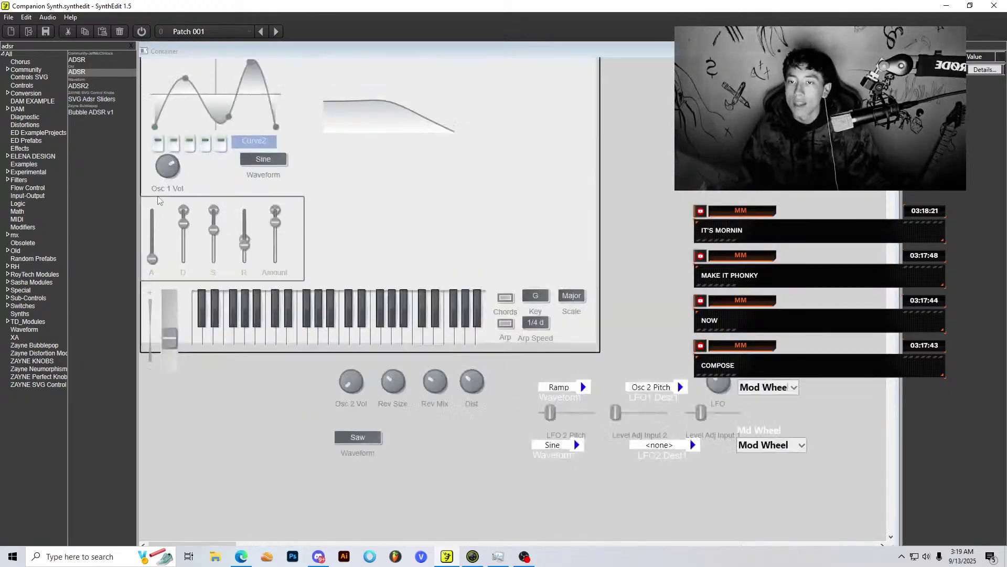
{"action": "scroll", "coordinate": [159, 200], "scroll_direction": "up", "scroll_amount": 1}
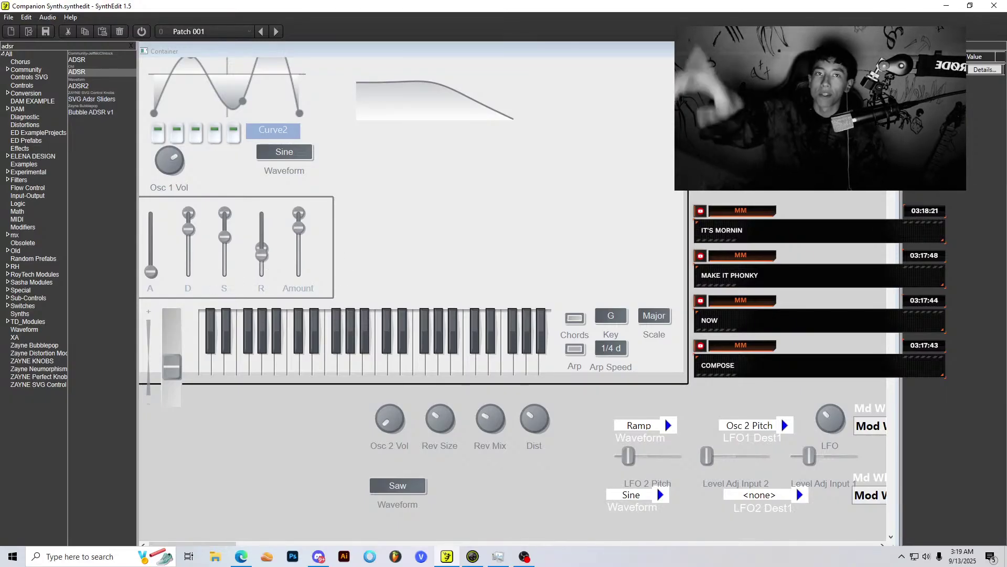
{"action": "right_click", "coordinate": [664, 417]}
{"action": "left_click", "coordinate": [692, 497]}
{"action": "scroll", "coordinate": [507, 317], "scroll_direction": "up", "scroll_amount": 2}
{"action": "scroll", "coordinate": [483, 317], "scroll_direction": "down", "scroll_amount": 2}
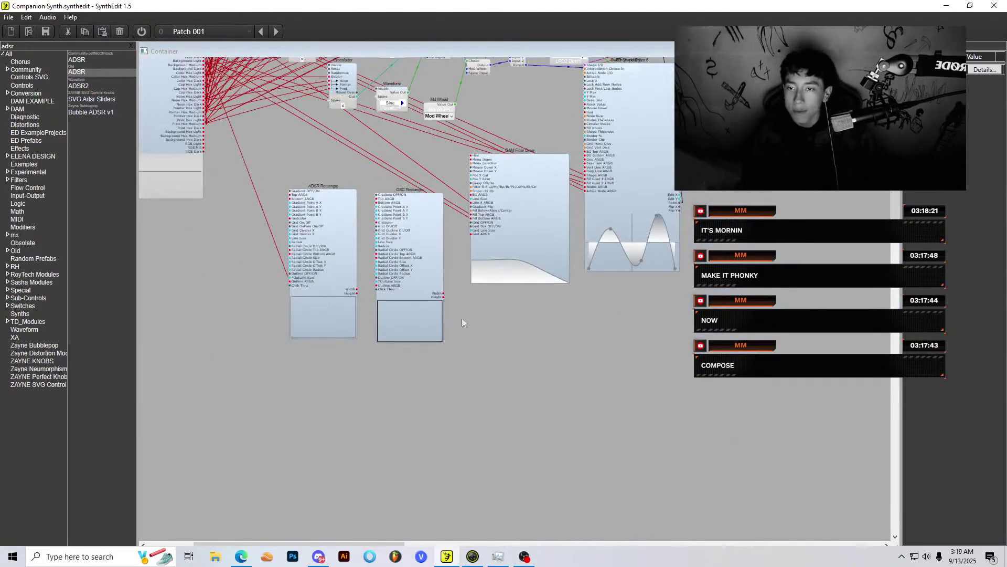
Step: Search the module browser for "elena" and replace that search with "shape"
{"action": "key", "text": "BackSpace"}
{"action": "key", "text": "BackSpace"}
{"action": "key", "text": "BackSpace"}
{"action": "key", "text": "BackSpace"}
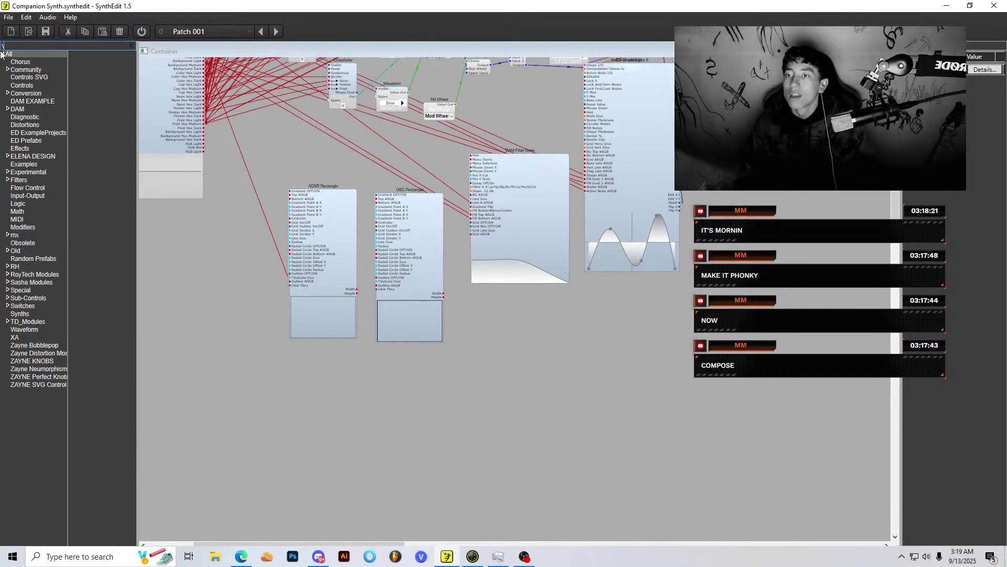
{"action": "type", "text": "elena"}
{"action": "key", "text": "BackSpace"}
{"action": "key", "text": "BackSpace"}
{"action": "key", "text": "BackSpace"}
{"action": "key", "text": "BackSpace"}
{"action": "key", "text": "BackSpace"}
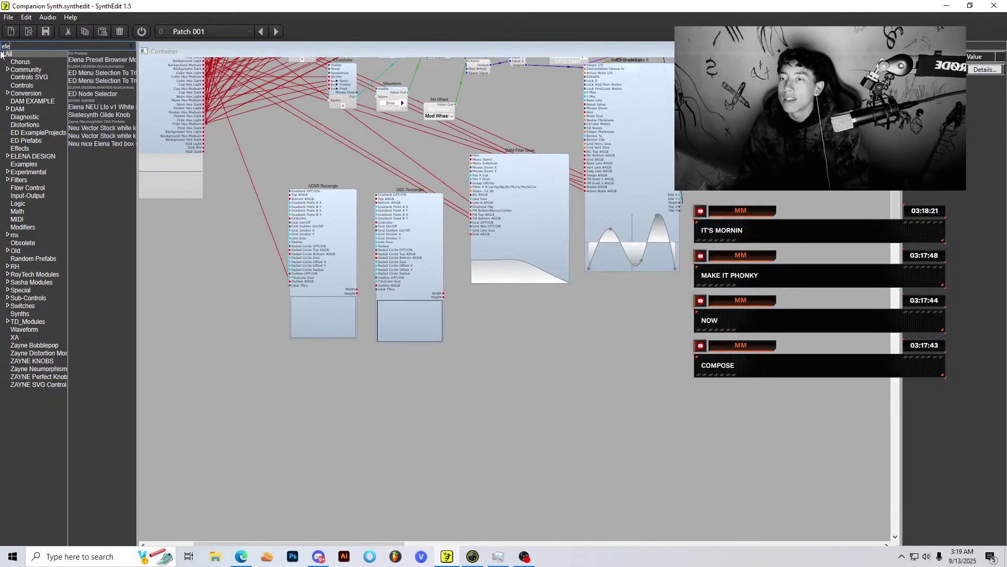
{"action": "type", "text": "shape"}
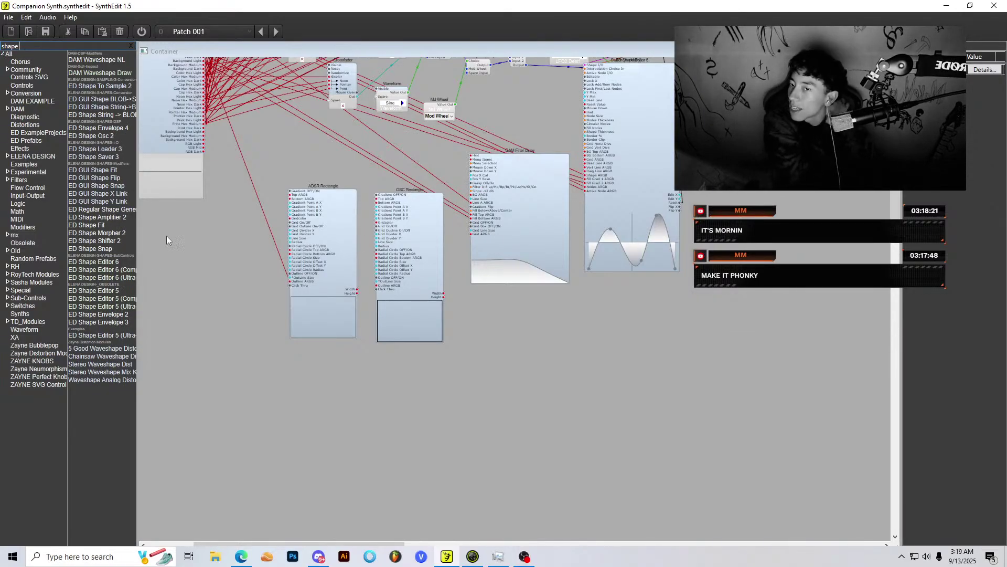
Step: Place the ED Shape Envelope 3 module in the structure beside the waveform shape editor
{"action": "scroll", "coordinate": [615, 253], "scroll_direction": "up", "scroll_amount": 3}
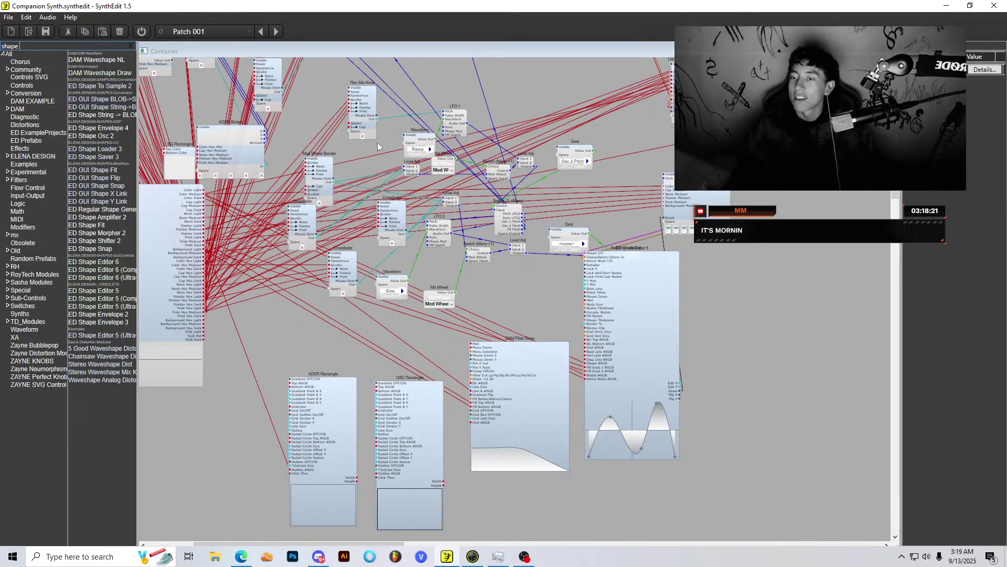
{"action": "scroll", "coordinate": [472, 393], "scroll_direction": "down", "scroll_amount": 1}
{"action": "left_click_drag", "start_coordinate": [329, 370], "coordinate": [656, 427]}
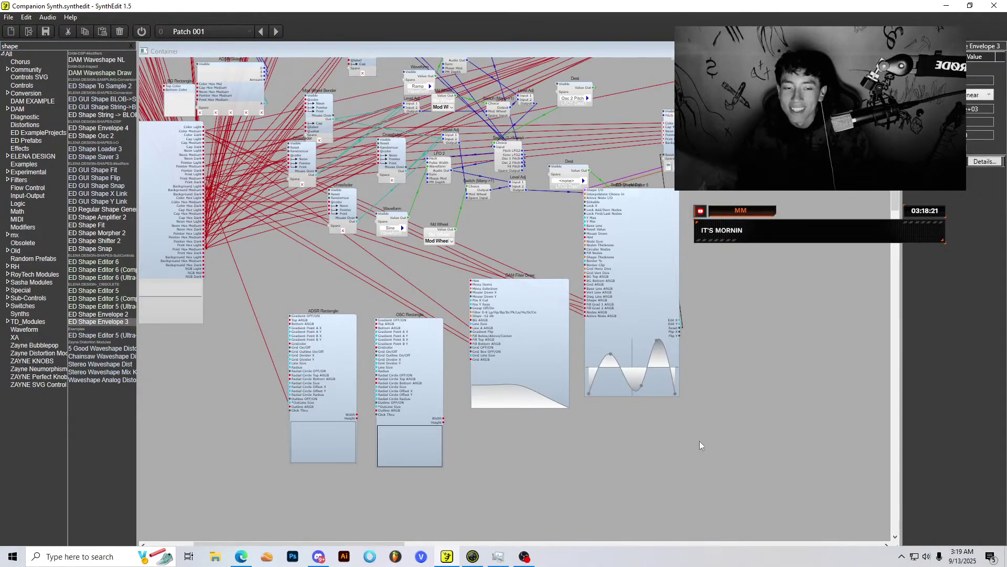
{"action": "scroll", "coordinate": [735, 441], "scroll_direction": "down", "scroll_amount": 1}
{"action": "scroll", "coordinate": [734, 437], "scroll_direction": "down", "scroll_amount": 1}
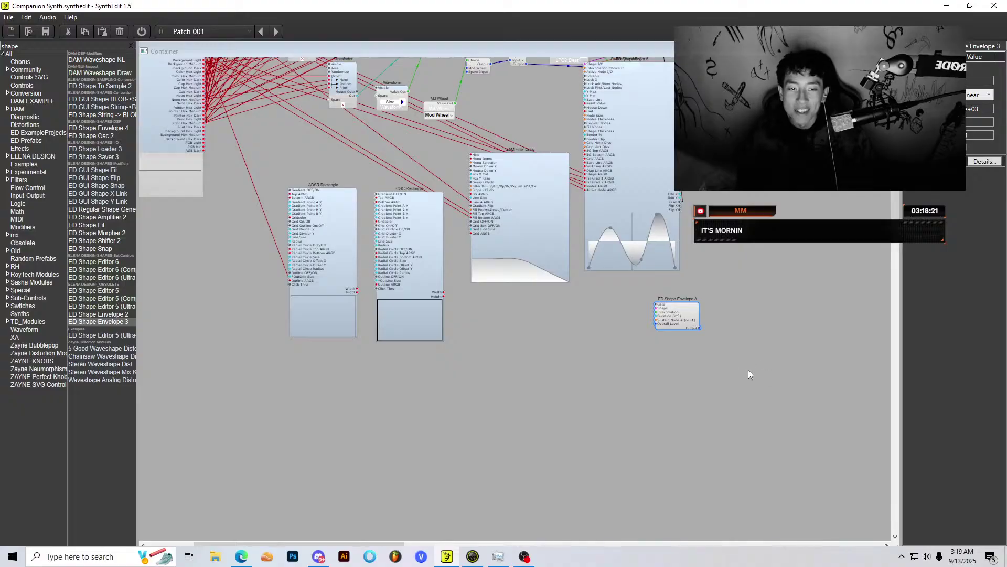
{"action": "scroll", "coordinate": [748, 370], "scroll_direction": "up", "scroll_amount": 2}
{"action": "left_click_drag", "start_coordinate": [644, 297], "coordinate": [700, 222]}
{"action": "scroll", "coordinate": [701, 222], "scroll_direction": "up", "scroll_amount": 2}
{"action": "scroll", "coordinate": [691, 239], "scroll_direction": "up", "scroll_amount": 2}
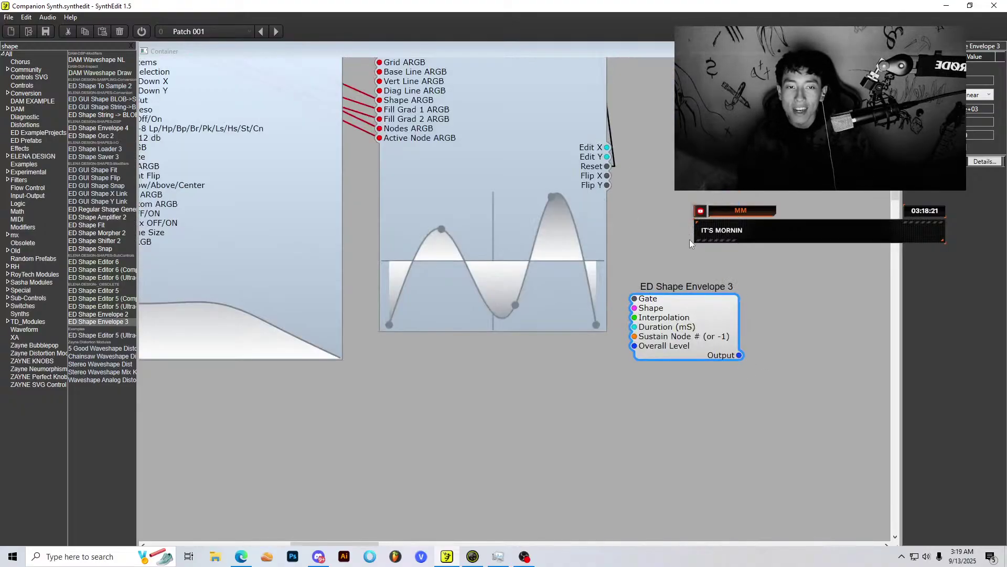
{"action": "scroll", "coordinate": [689, 239], "scroll_direction": "down", "scroll_amount": 2}
{"action": "left_click_drag", "start_coordinate": [689, 289], "coordinate": [691, 248]}
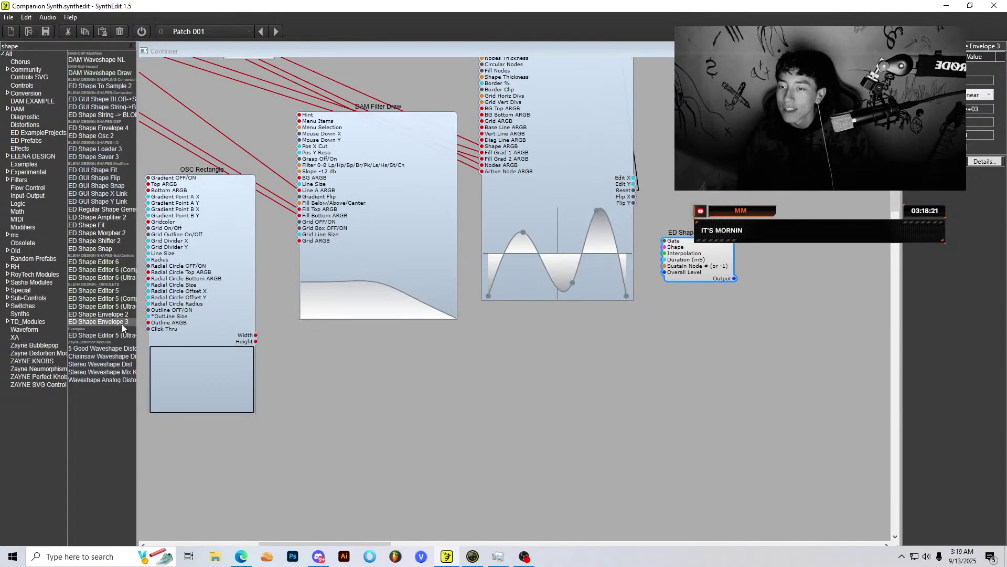
Step: Place the ED Shape Editor 5 (Ultra-compact) example below the ED Shape Envelope 3 module and open its internal structure
{"action": "left_click_drag", "start_coordinate": [107, 335], "coordinate": [716, 288]}
{"action": "scroll", "coordinate": [797, 354], "scroll_direction": "down", "scroll_amount": 2}
{"action": "scroll", "coordinate": [798, 352], "scroll_direction": "up", "scroll_amount": 2}
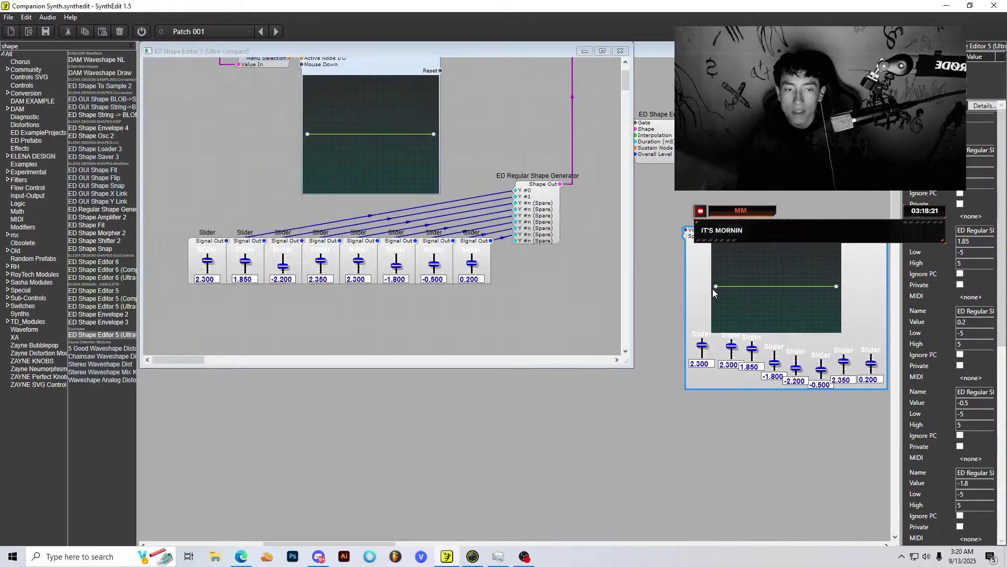
{"action": "double_click", "coordinate": [716, 288]}
{"action": "scroll", "coordinate": [341, 142], "scroll_direction": "down", "scroll_amount": 3}
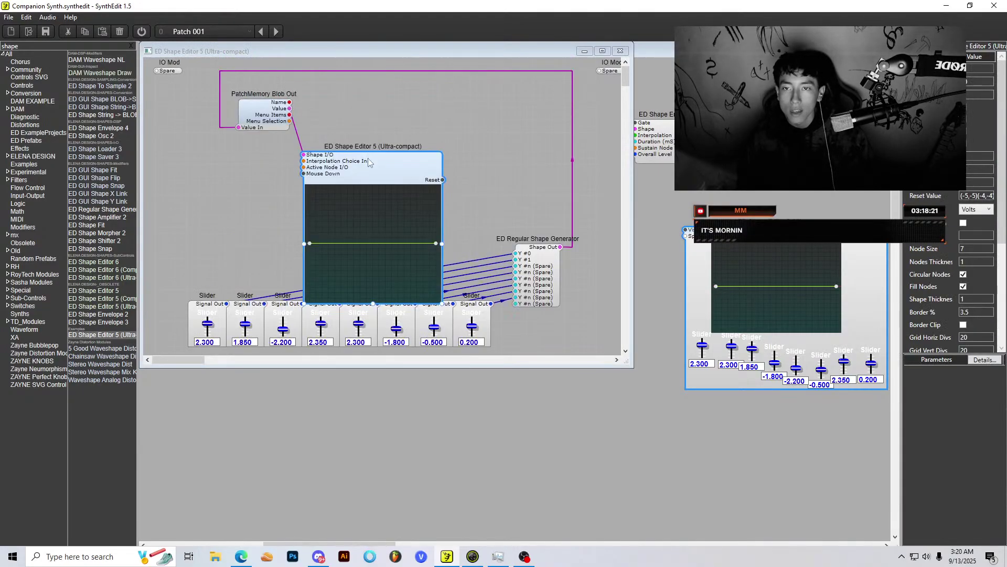
Step: Set the fourth to eighth sliders to 3.493, -0.043, 3.000, 3.043 and 2.543, and reposition the ultra-compact shape editor module
{"action": "left_click_drag", "start_coordinate": [359, 107], "coordinate": [359, 97]}
{"action": "left_click_drag", "start_coordinate": [298, 248], "coordinate": [432, 238]}
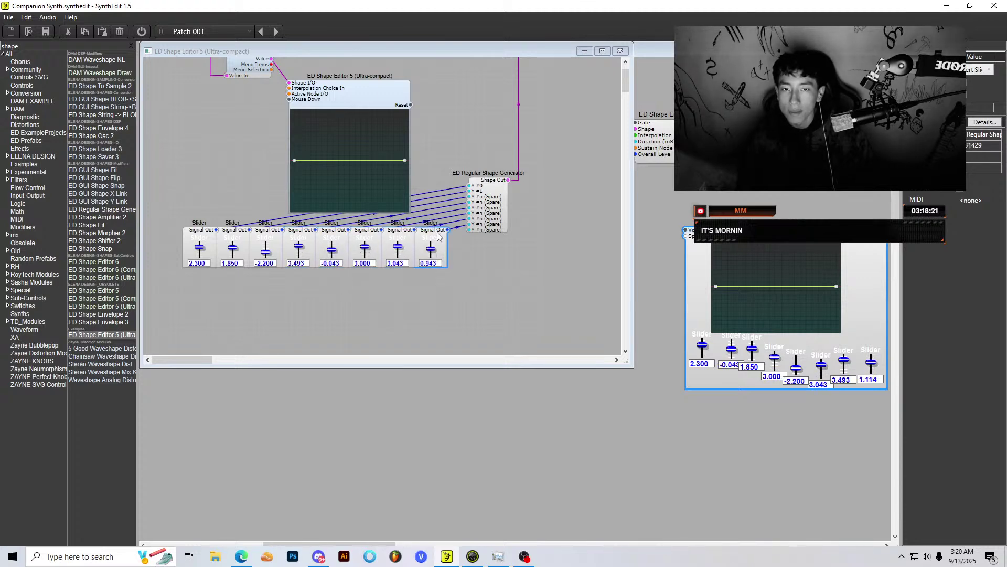
{"action": "scroll", "coordinate": [480, 250], "scroll_direction": "up", "scroll_amount": 1}
{"action": "left_click_drag", "start_coordinate": [386, 149], "coordinate": [408, 127]}
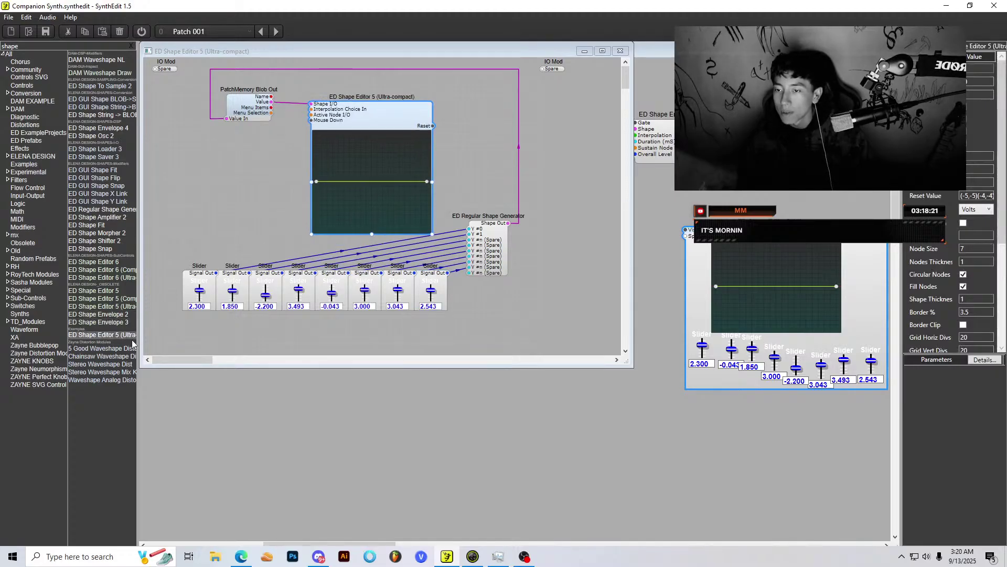
Step: Nudge the shape editor and second slider modules, set the fifth slider to 1.614 and move it above the slider row
{"action": "left_click_drag", "start_coordinate": [337, 175], "coordinate": [332, 174]}
{"action": "right_click", "coordinate": [332, 180]}
{"action": "left_click", "coordinate": [316, 186]}
{"action": "left_click_drag", "start_coordinate": [240, 290], "coordinate": [241, 286]}
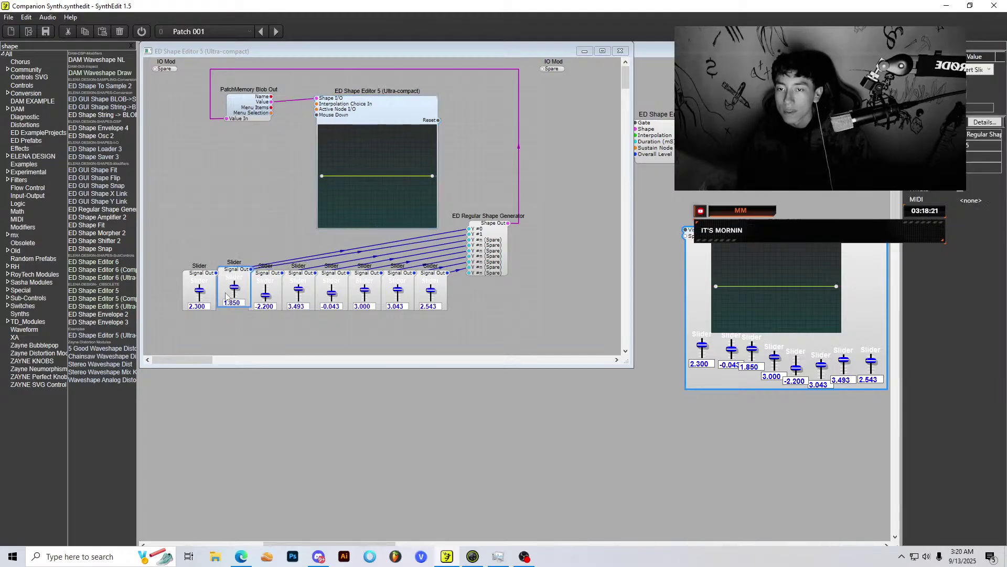
{"action": "left_click_drag", "start_coordinate": [328, 286], "coordinate": [338, 270]}
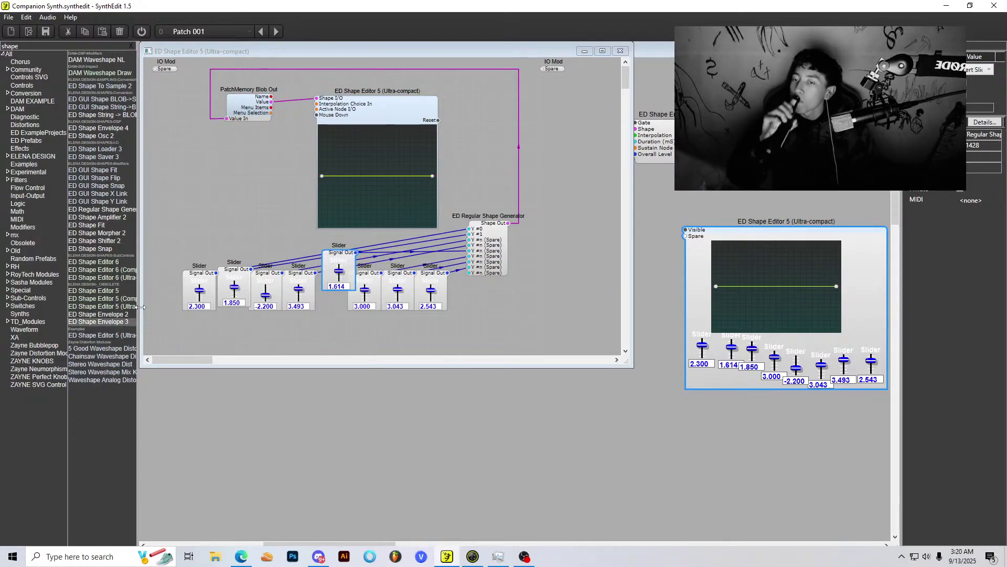
Step: Insert an ED Shape Editor 5 (Compact) beside the shape generator and reshape its curve into a steep rise with a flat top
{"action": "left_click", "coordinate": [556, 210]}
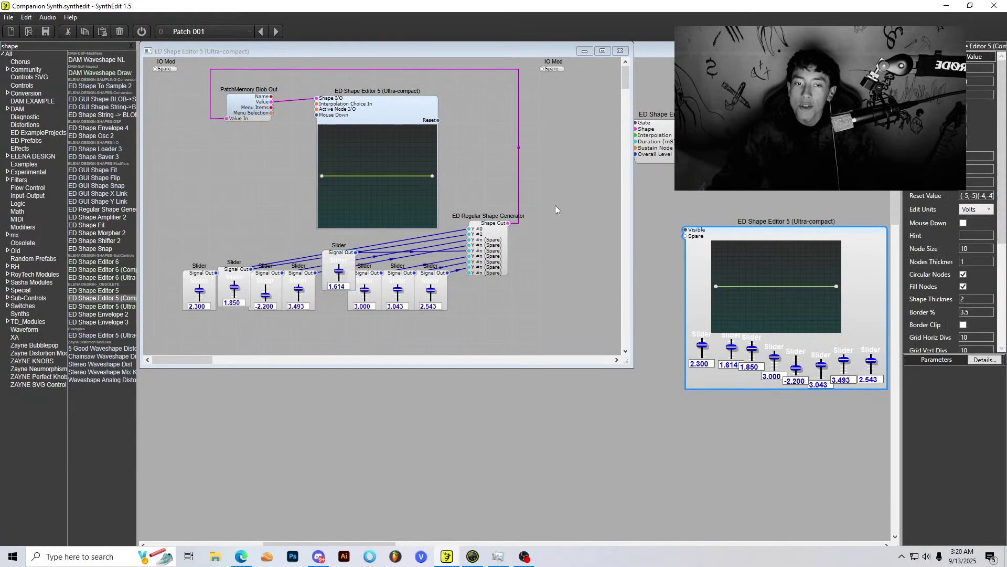
{"action": "key", "text": "ctrl+v"}
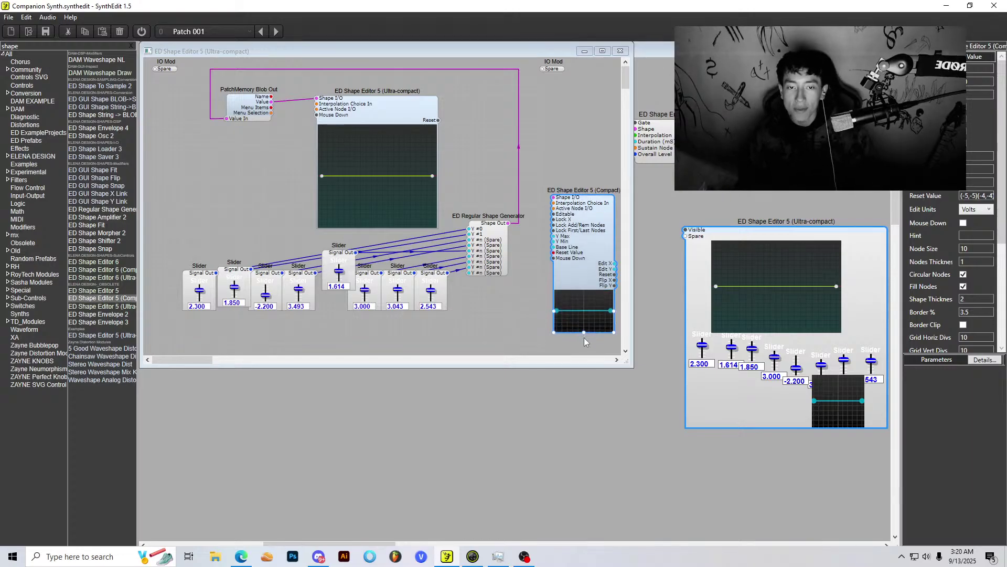
{"action": "left_click_drag", "start_coordinate": [599, 317], "coordinate": [568, 285]}
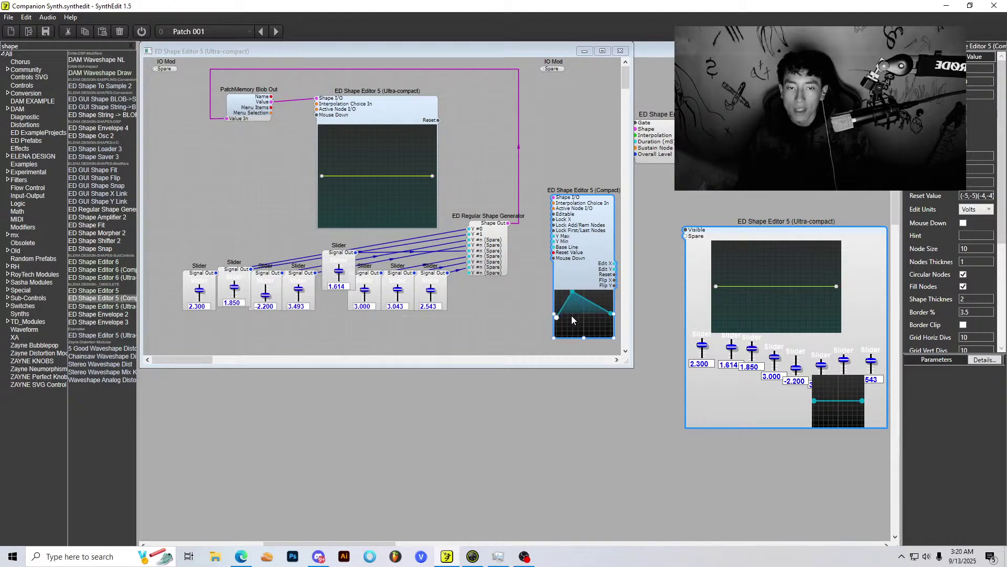
{"action": "left_click_drag", "start_coordinate": [576, 300], "coordinate": [611, 291]}
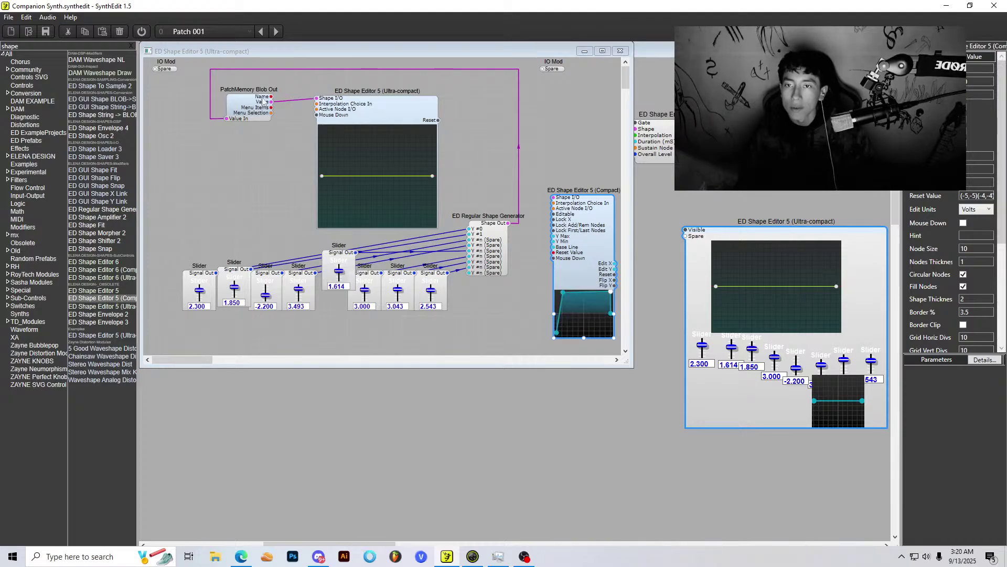
Step: Connect PatchMemory Blob Out's Value to the compact editor's Shape I/O and set the seventh slider to 1.000 to test it
{"action": "left_click_drag", "start_coordinate": [271, 102], "coordinate": [562, 201]}
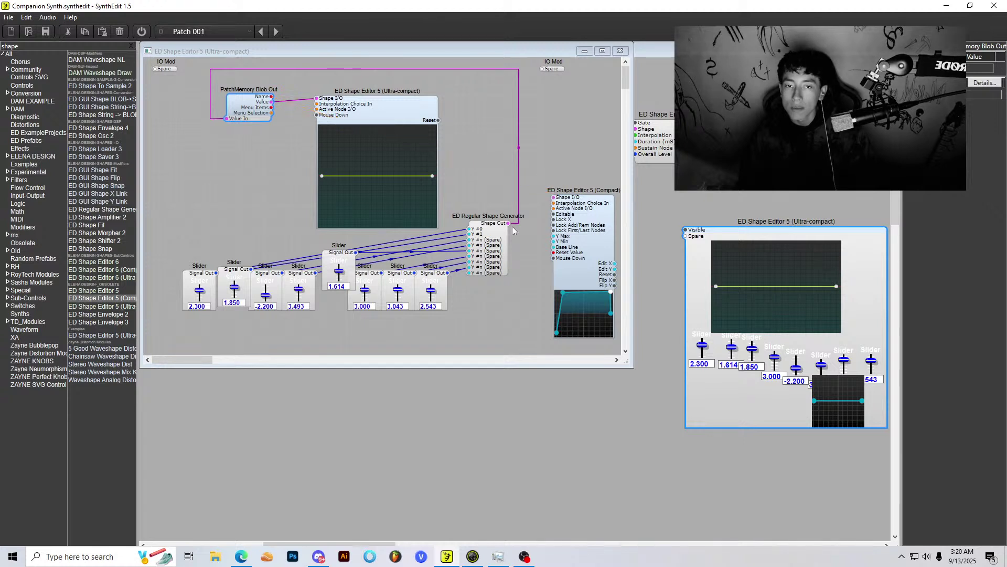
{"action": "left_click_drag", "start_coordinate": [513, 225], "coordinate": [514, 249]}
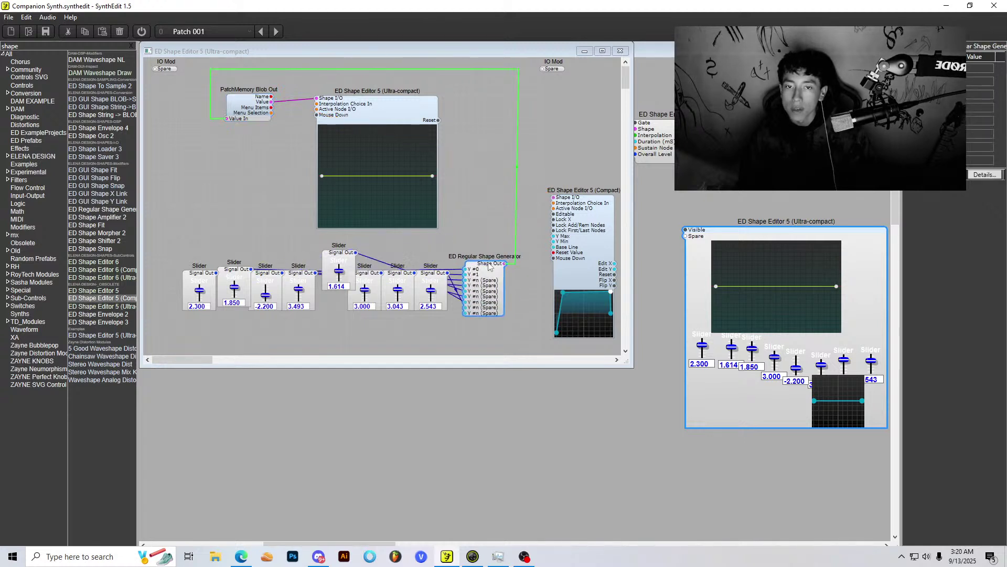
{"action": "left_click_drag", "start_coordinate": [252, 113], "coordinate": [554, 197]}
{"action": "left_click_drag", "start_coordinate": [560, 316], "coordinate": [560, 311]}
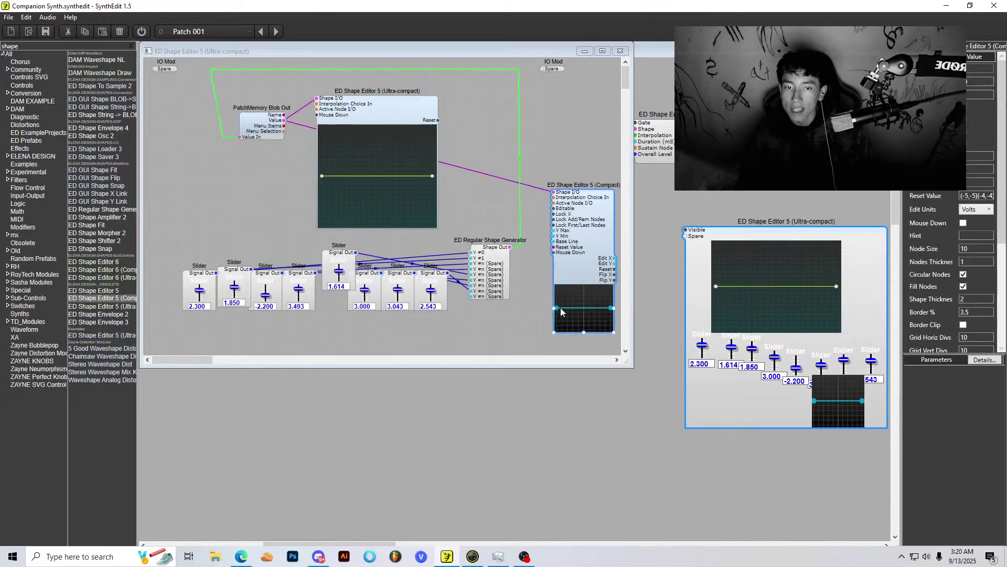
{"action": "left_click", "coordinate": [398, 297]}
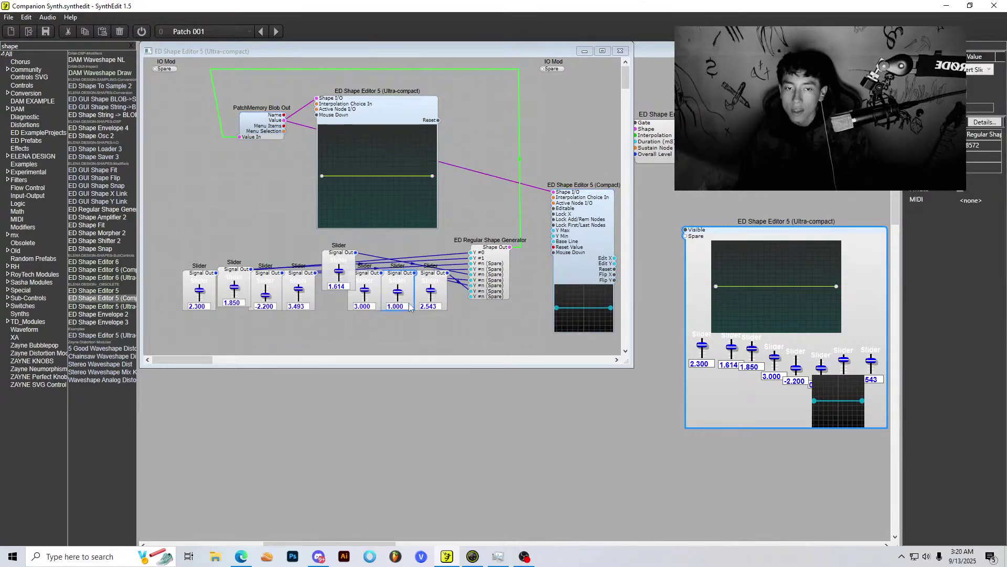
Step: Set the sixth and seventh sliders to 5.000 and 4.829, and add a node to the compact editor's curve, raised near its left end
{"action": "left_click_drag", "start_coordinate": [409, 304], "coordinate": [367, 288]}
{"action": "left_click", "coordinate": [579, 308]}
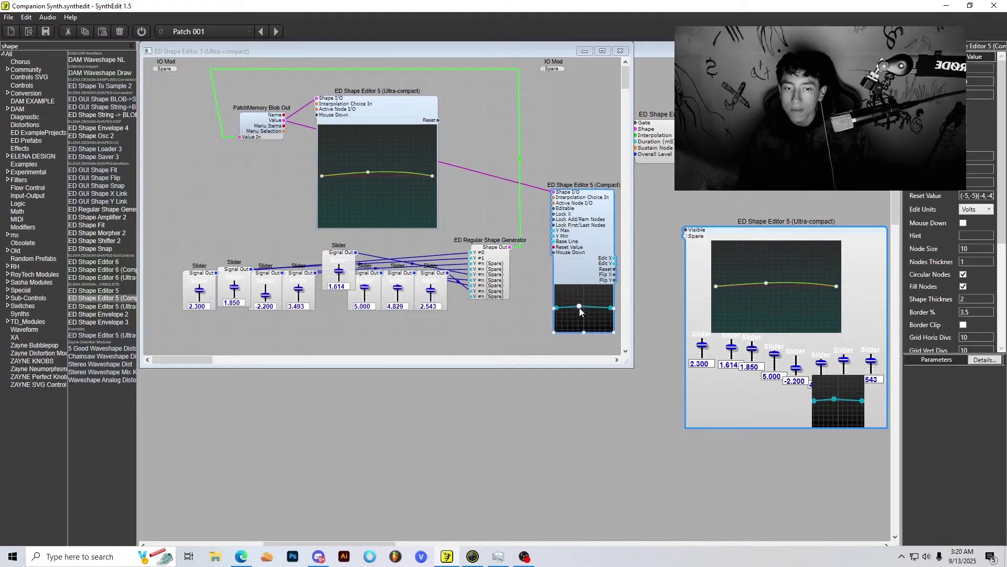
{"action": "left_click_drag", "start_coordinate": [580, 312], "coordinate": [560, 293]}
Step: Set the first four sliders to 0.071, -0.371, 2.714 and -1.286
{"action": "left_click_drag", "start_coordinate": [235, 287], "coordinate": [206, 312]}
{"action": "left_click_drag", "start_coordinate": [266, 294], "coordinate": [272, 241]}
{"action": "left_click_drag", "start_coordinate": [301, 297], "coordinate": [323, 321]}
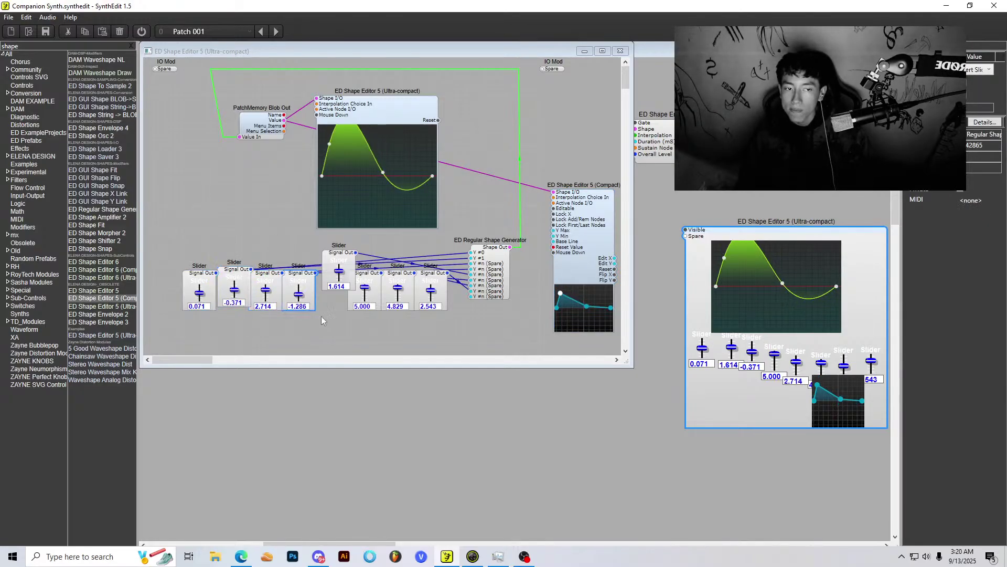
Step: Set the seventh and eighth sliders to 0.200 and 1.571, and reshape the compact editor's curve into a high peak and deep trough
{"action": "left_click", "coordinate": [359, 292]}
{"action": "left_click_drag", "start_coordinate": [398, 290], "coordinate": [437, 296]}
{"action": "left_click_drag", "start_coordinate": [563, 298], "coordinate": [549, 342]}
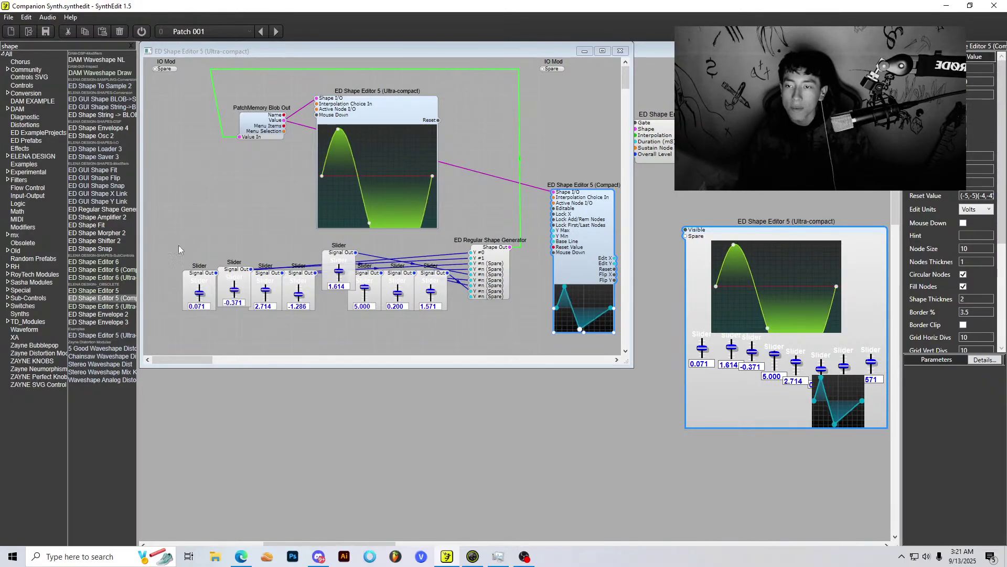
Step: Insert an ED Shape Envelope 2 above the compact editor and connect the Regular Shape Generator's Shape Out to its Shape input
{"action": "left_click_drag", "start_coordinate": [116, 315], "coordinate": [526, 124]}
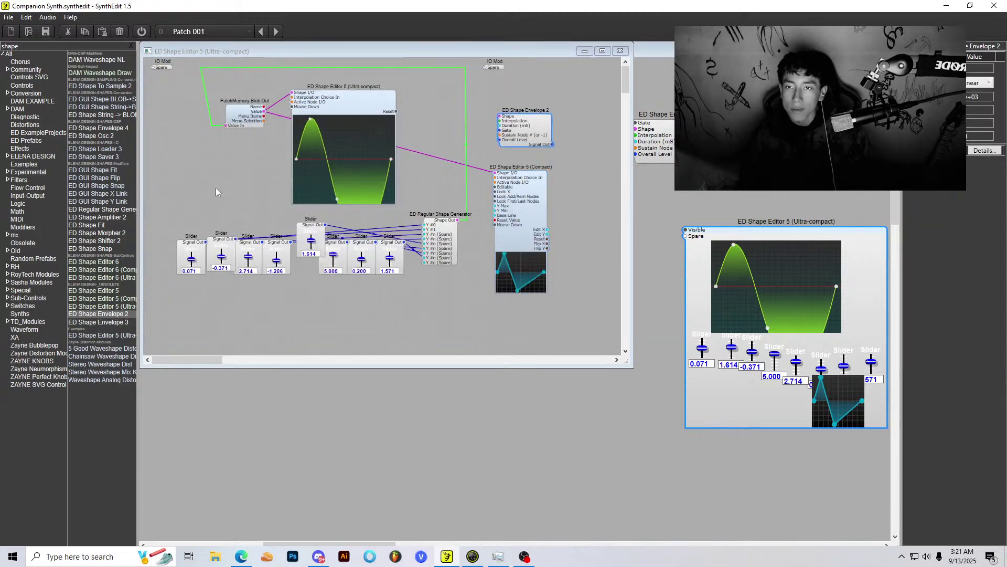
{"action": "scroll", "coordinate": [294, 197], "scroll_direction": "up", "scroll_amount": 2}
{"action": "left_click", "coordinate": [255, 134]}
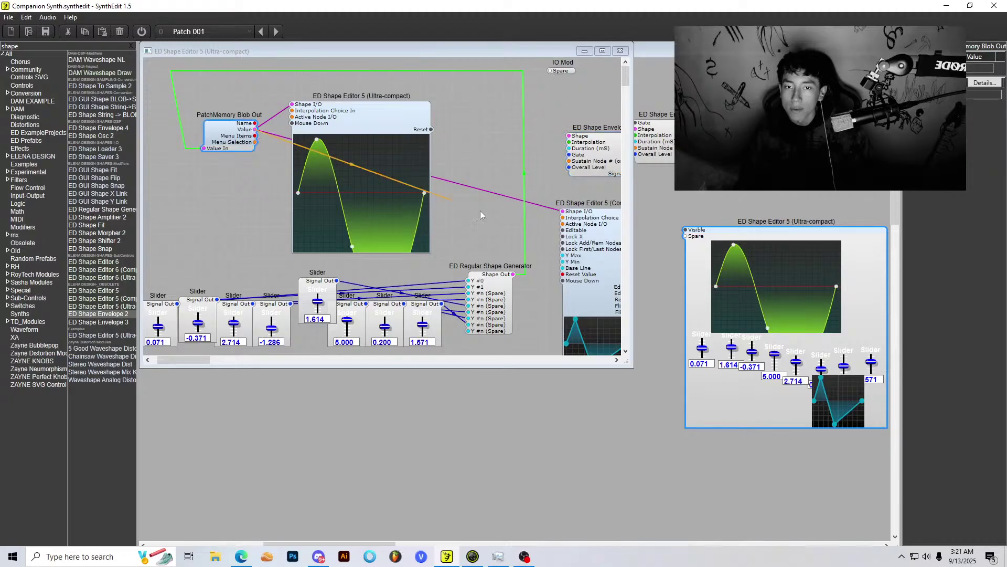
{"action": "left_click_drag", "start_coordinate": [518, 275], "coordinate": [570, 136]}
{"action": "scroll", "coordinate": [570, 138], "scroll_direction": "down", "scroll_amount": 2}
{"action": "left_click", "coordinate": [551, 141]}
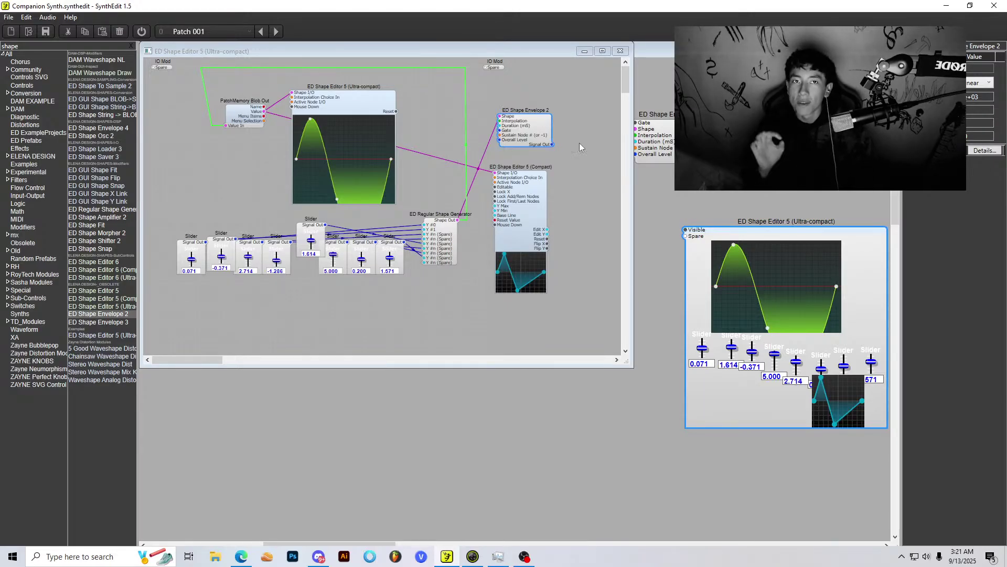
Step: Reposition the ED Shape Envelope 2 and ultra-compact editor modules, and insert an ED Shape Envelope 3 below the shape generator
{"action": "left_click_drag", "start_coordinate": [552, 145], "coordinate": [527, 140]}
{"action": "left_click_drag", "start_coordinate": [312, 120], "coordinate": [288, 132]}
{"action": "left_click_drag", "start_coordinate": [113, 322], "coordinate": [452, 293]}
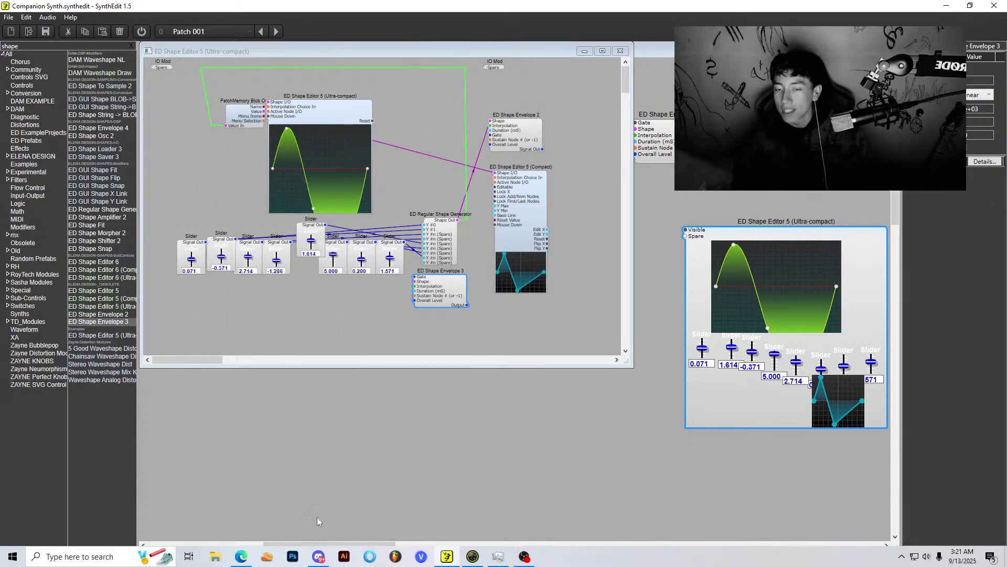
{"action": "left_click", "coordinate": [241, 557]}
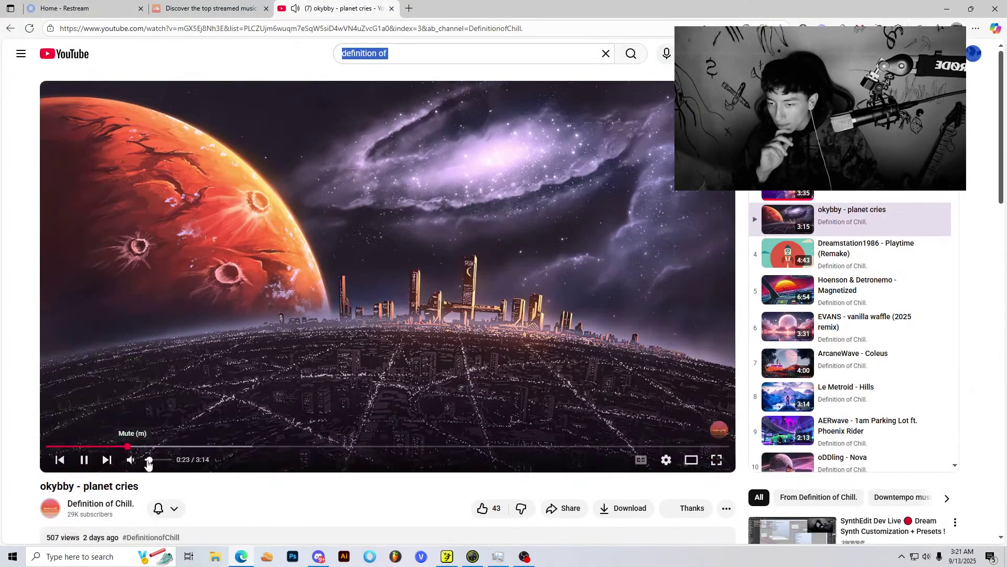
{"action": "key", "text": "alt+Tab"}
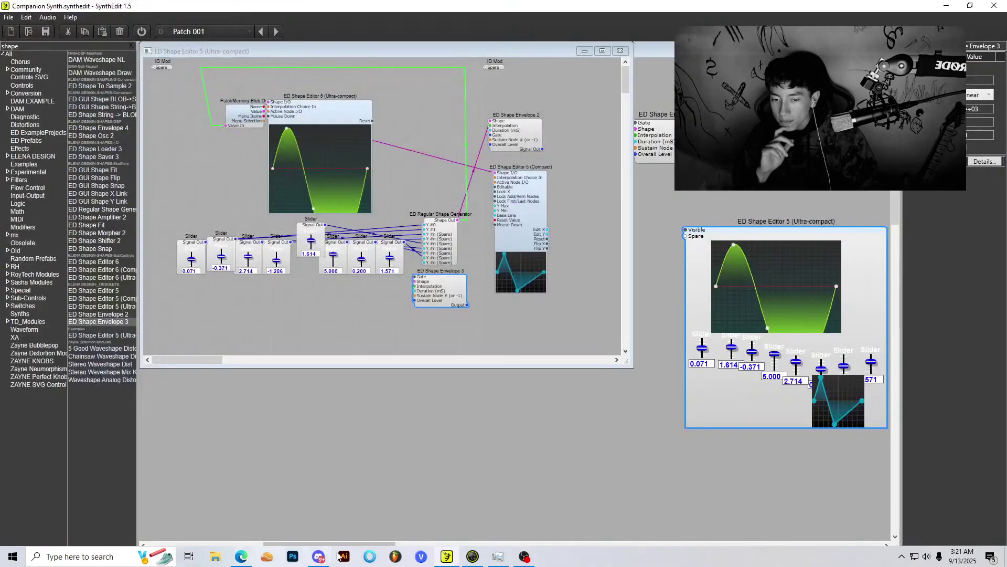
Step: Move the peak node of the compact editor's curve to the upper-left corner of the graph for a vertical initial rise
{"action": "scroll", "coordinate": [446, 294], "scroll_direction": "down", "scroll_amount": 3}
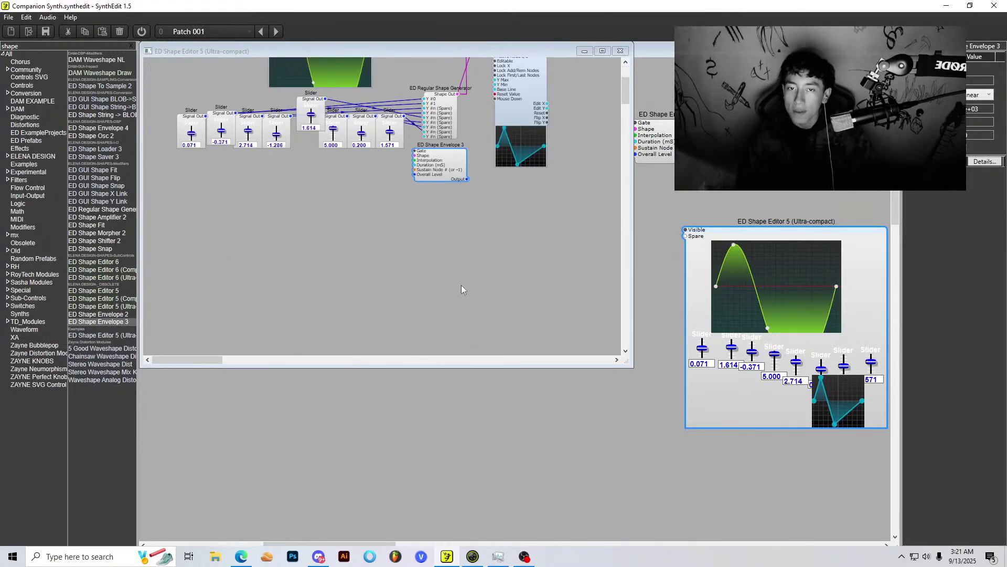
{"action": "scroll", "coordinate": [446, 151], "scroll_direction": "up", "scroll_amount": 3}
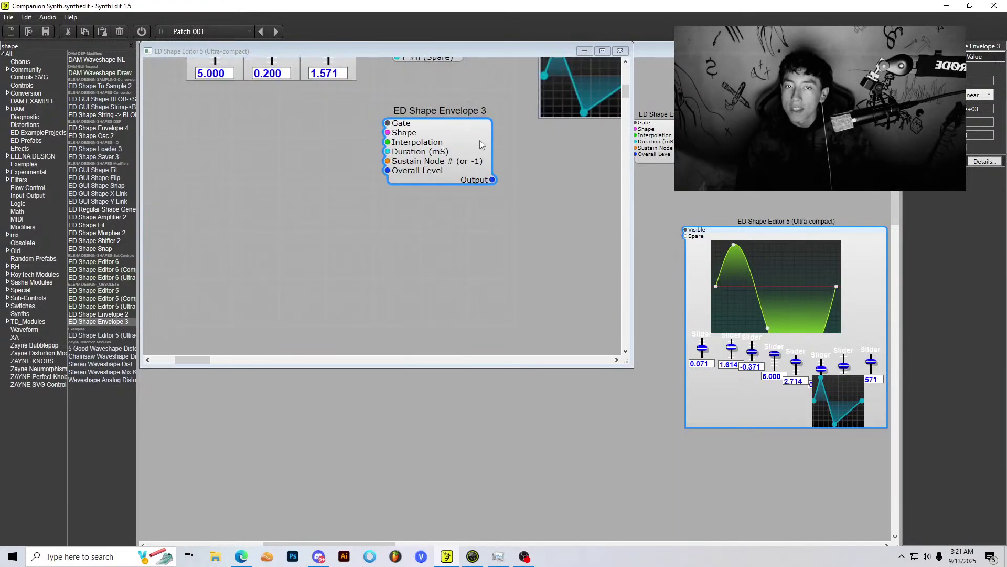
{"action": "scroll", "coordinate": [480, 145], "scroll_direction": "up", "scroll_amount": 3}
{"action": "scroll", "coordinate": [426, 246], "scroll_direction": "down", "scroll_amount": 2}
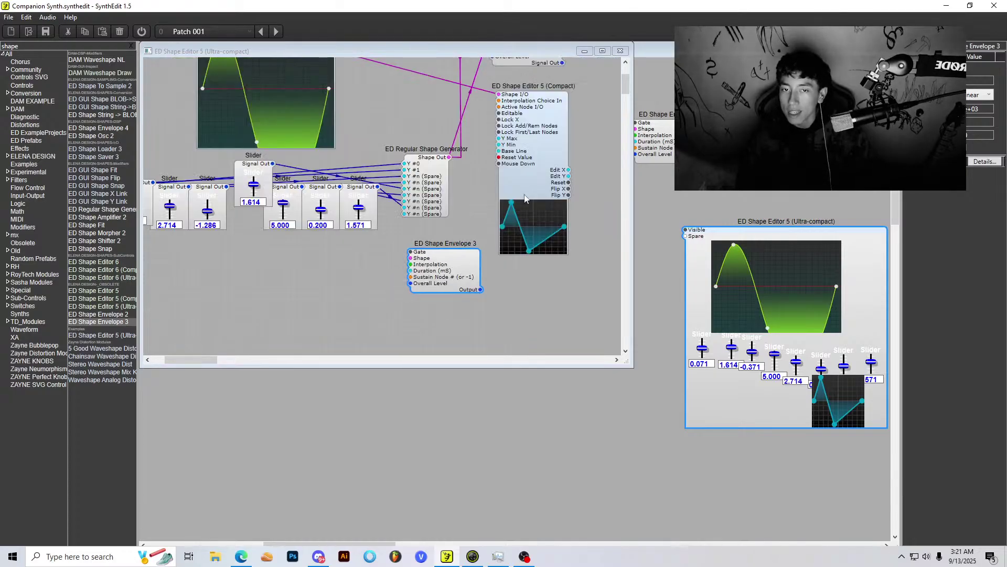
{"action": "left_click", "coordinate": [512, 208]}
{"action": "left_click_drag", "start_coordinate": [512, 206], "coordinate": [493, 192]}
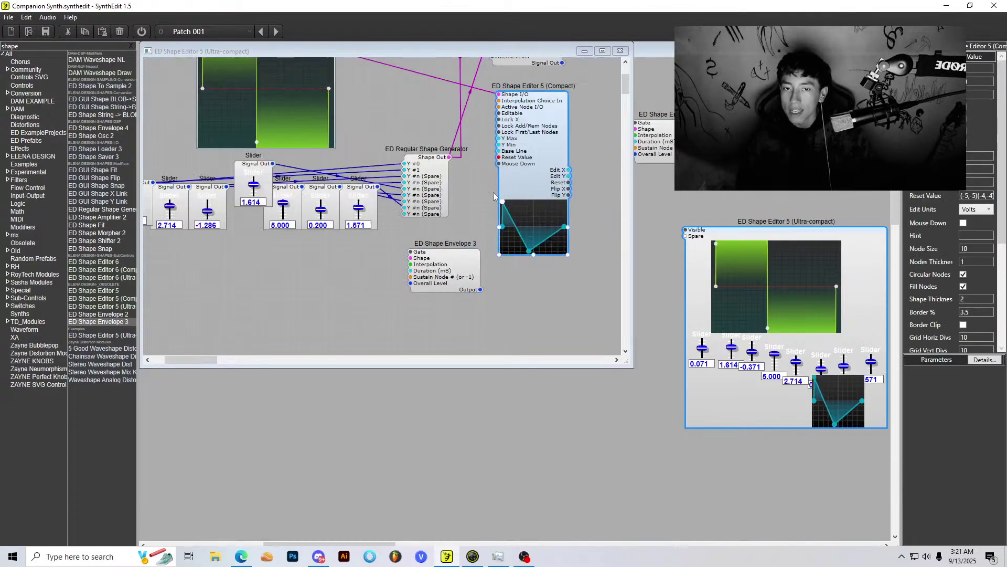
Step: Rearrange the compact editor, ED Shape Envelope 3, PatchMemory Blob Out and ultra-compact editor to spread out their connections
{"action": "scroll", "coordinate": [542, 192], "scroll_direction": "up", "scroll_amount": 2}
{"action": "scroll", "coordinate": [530, 201], "scroll_direction": "down", "scroll_amount": 1}
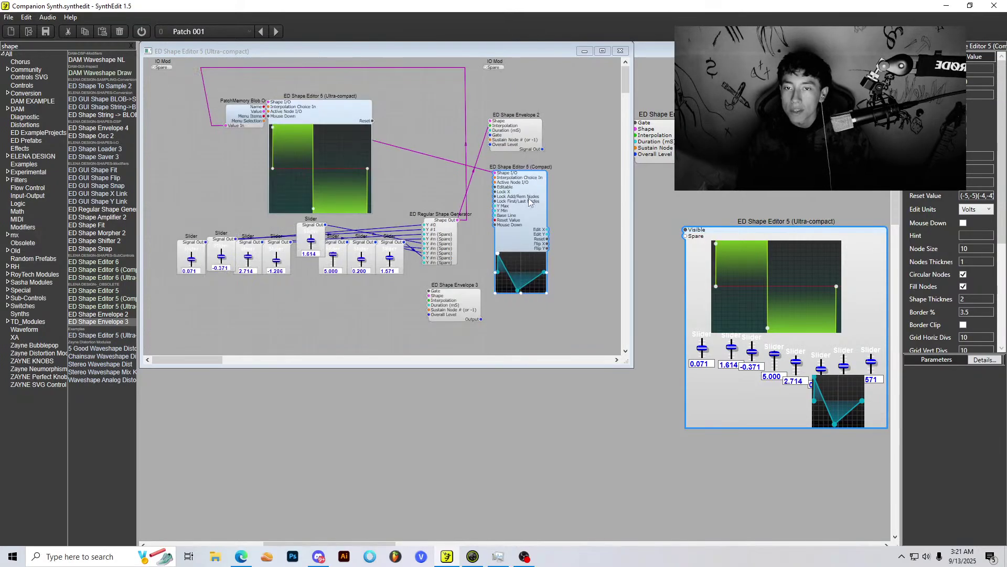
{"action": "scroll", "coordinate": [533, 218], "scroll_direction": "up", "scroll_amount": 2}
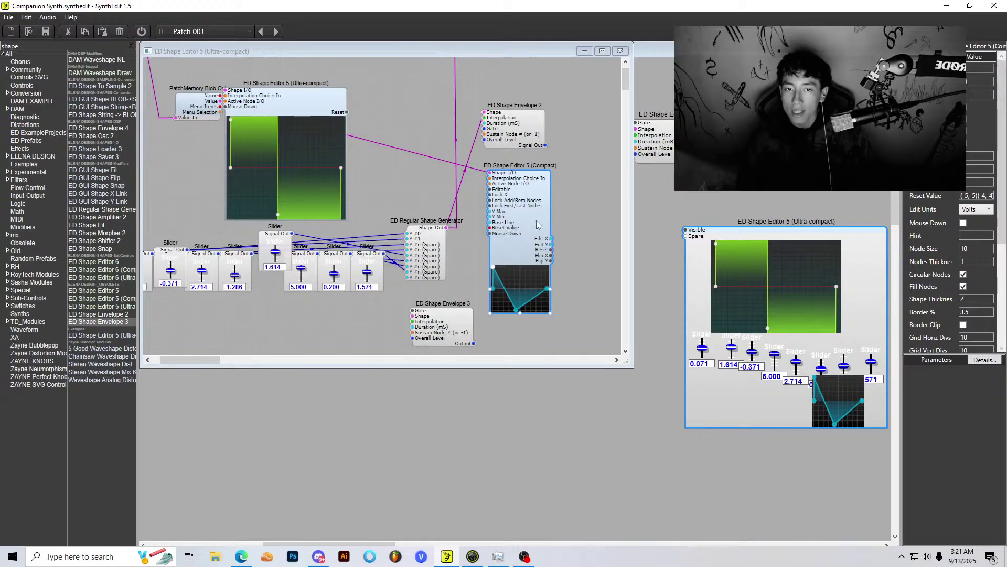
{"action": "left_click_drag", "start_coordinate": [537, 225], "coordinate": [537, 231]}
{"action": "left_click_drag", "start_coordinate": [445, 312], "coordinate": [456, 273]}
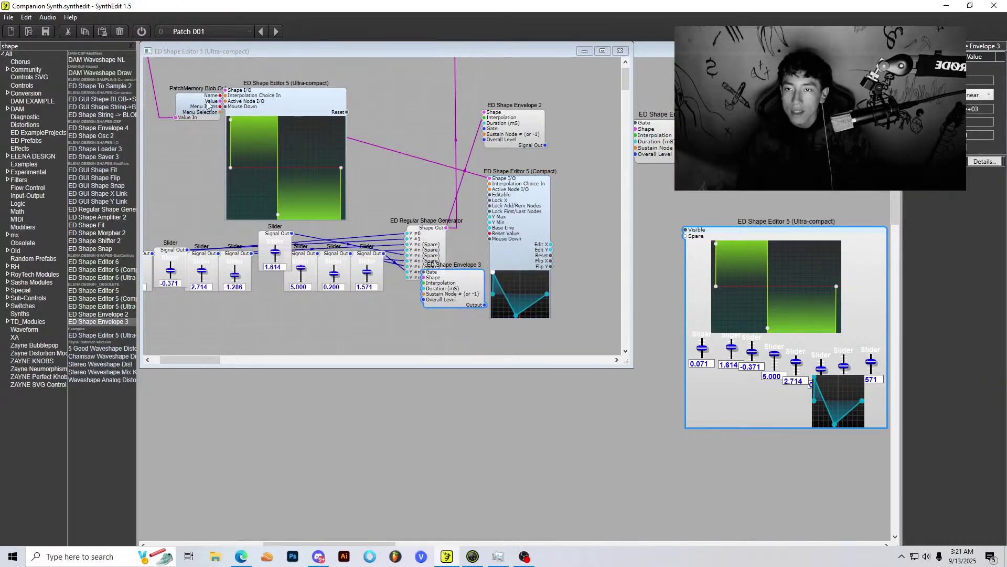
{"action": "left_click_drag", "start_coordinate": [208, 105], "coordinate": [186, 106]}
{"action": "left_click_drag", "start_coordinate": [254, 101], "coordinate": [302, 134]}
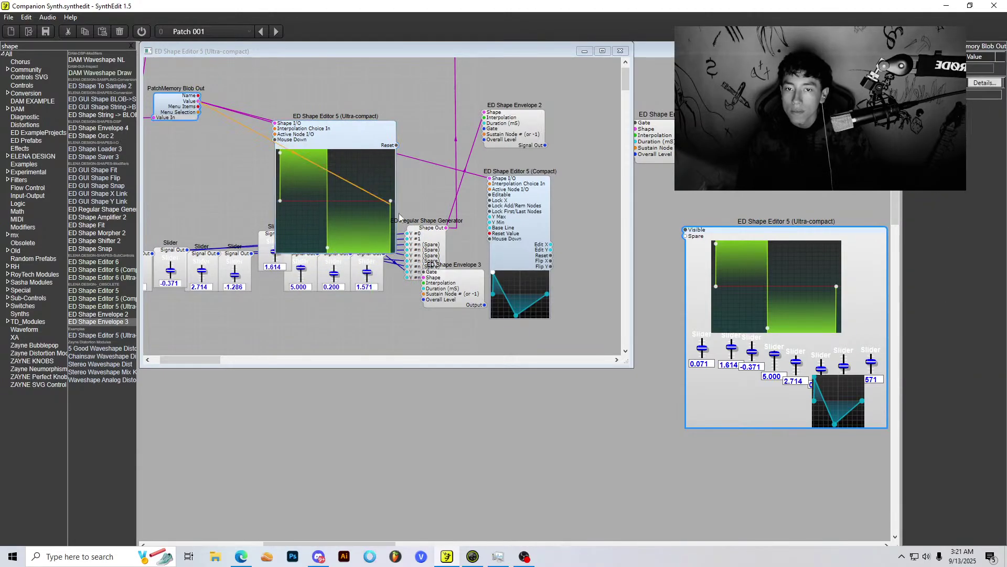
Step: Connect the shape generator's Shape Out to ED Shape Envelope 3's Shape input, and move both envelope modules over the compact editor
{"action": "left_click_drag", "start_coordinate": [399, 214], "coordinate": [468, 324]}
{"action": "left_click", "coordinate": [555, 311]}
{"action": "left_click_drag", "start_coordinate": [509, 131], "coordinate": [498, 164]}
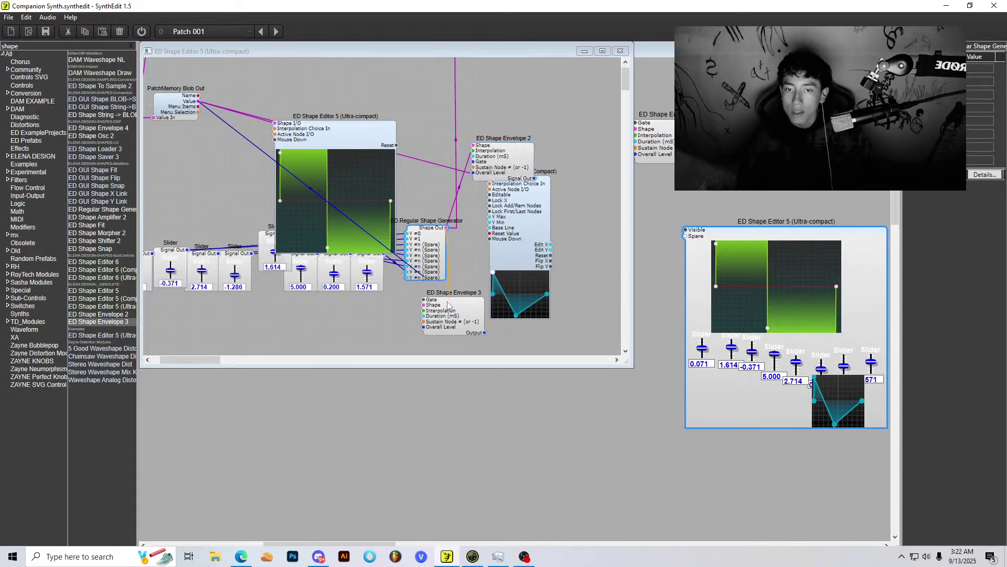
{"action": "left_click_drag", "start_coordinate": [426, 310], "coordinate": [498, 244]}
Step: Raise the ultra-compact editor clear of the sliders and line up ED Shape Envelope 3 with the shape generator
{"action": "left_click_drag", "start_coordinate": [424, 239], "coordinate": [430, 261]}
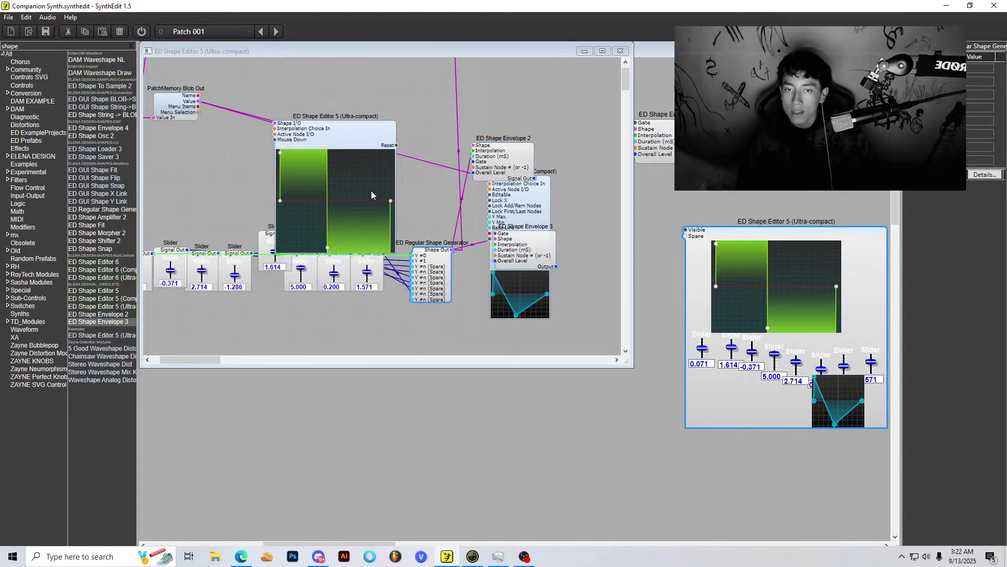
{"action": "left_click_drag", "start_coordinate": [370, 191], "coordinate": [369, 129]}
{"action": "left_click_drag", "start_coordinate": [435, 268], "coordinate": [434, 257]}
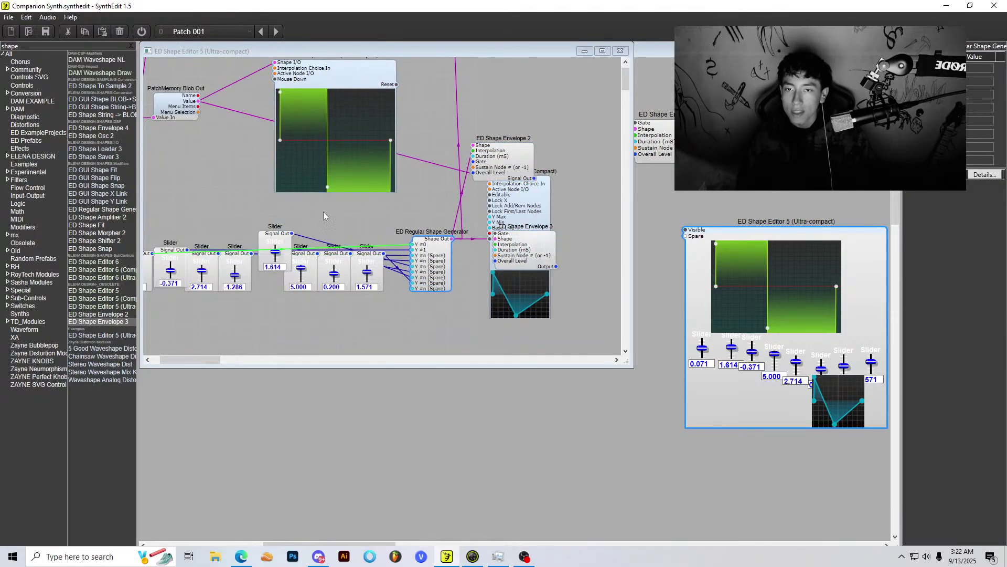
{"action": "left_click_drag", "start_coordinate": [530, 250], "coordinate": [518, 251]}
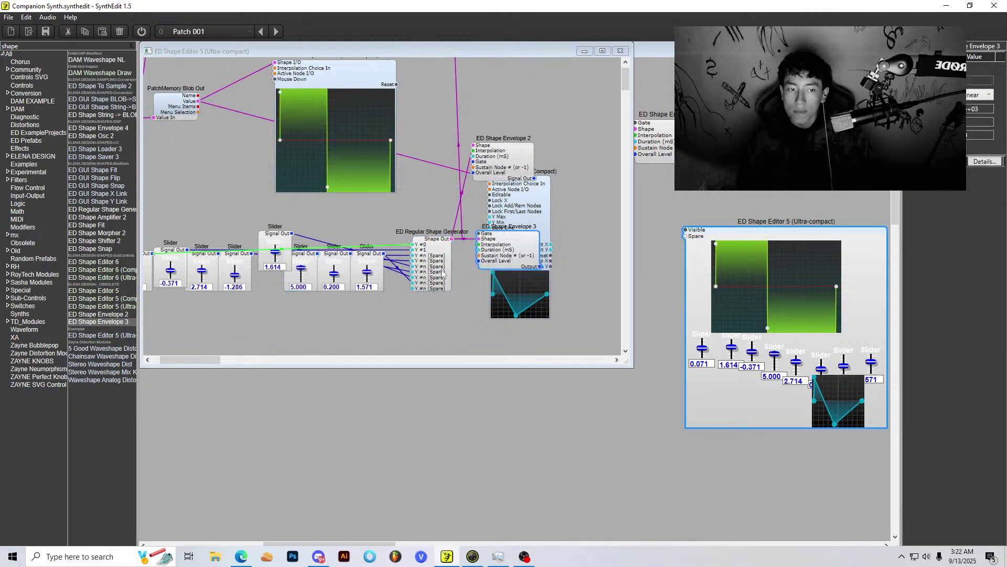
Step: Set the sixth and seventh sliders to 2.429 and 0.600, and shift the shape generator and ED Shape Envelope 3 toward the sliders
{"action": "left_click_drag", "start_coordinate": [300, 272], "coordinate": [334, 273]}
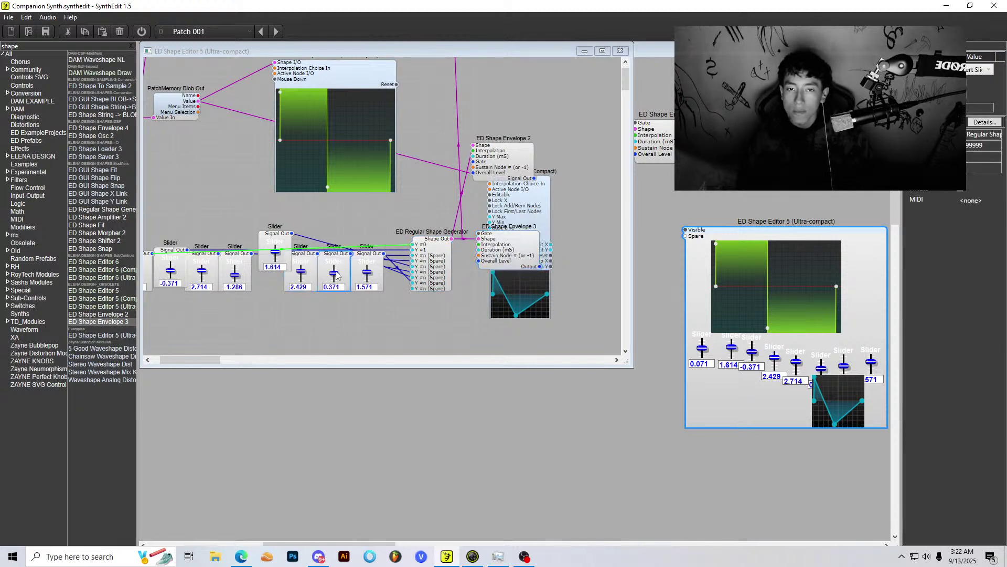
{"action": "left_click_drag", "start_coordinate": [489, 251], "coordinate": [478, 284]}
{"action": "left_click_drag", "start_coordinate": [435, 270], "coordinate": [413, 271]}
{"action": "left_click_drag", "start_coordinate": [501, 287], "coordinate": [503, 236]}
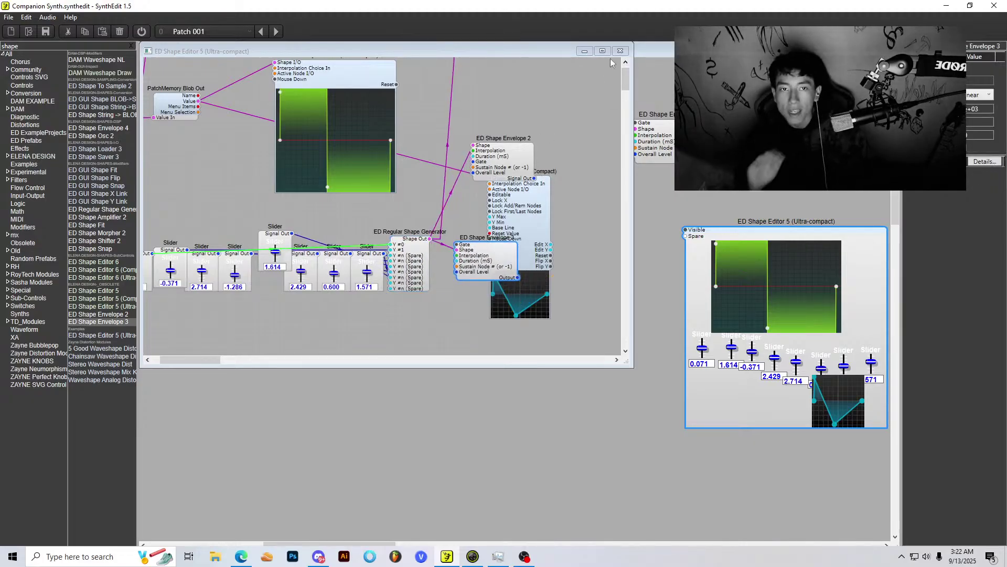
Step: Lower the ultra-compact shape editor module slightly toward the slider row
{"action": "scroll", "coordinate": [368, 90], "scroll_direction": "up", "scroll_amount": 1}
{"action": "left_click", "coordinate": [339, 84]}
{"action": "mouse_move", "coordinate": [338, 80]}
{"action": "left_mouse_down"}
{"action": "mouse_move", "coordinate": [370, 100]}
{"action": "mouse_move", "coordinate": [340, 83]}
{"action": "mouse_move", "coordinate": [338, 94]}
{"action": "left_mouse_up"}
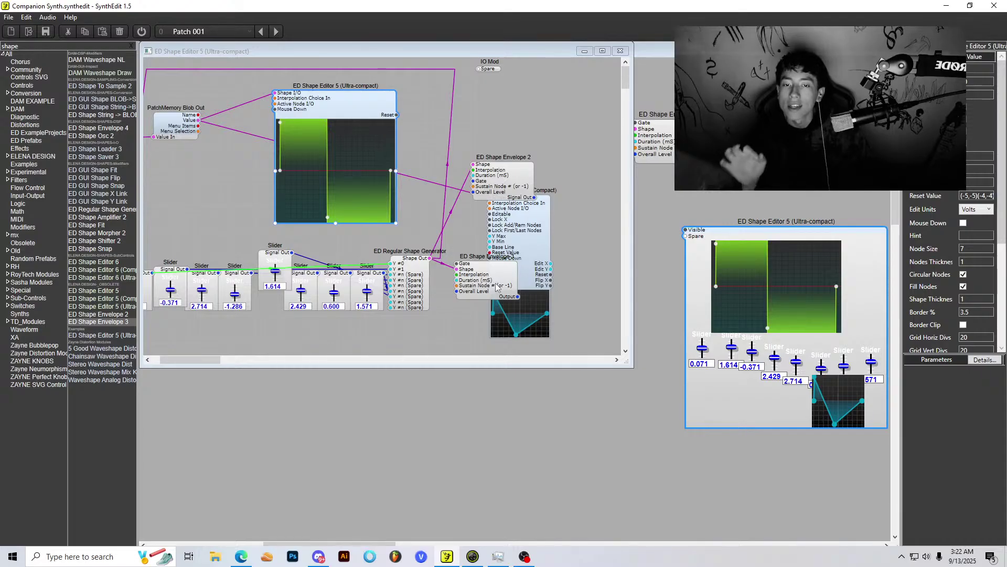
{"action": "mouse_move", "coordinate": [495, 286]}
{"action": "left_mouse_down"}
{"action": "mouse_move", "coordinate": [488, 259]}
{"action": "mouse_move", "coordinate": [484, 275]}
{"action": "left_mouse_up"}
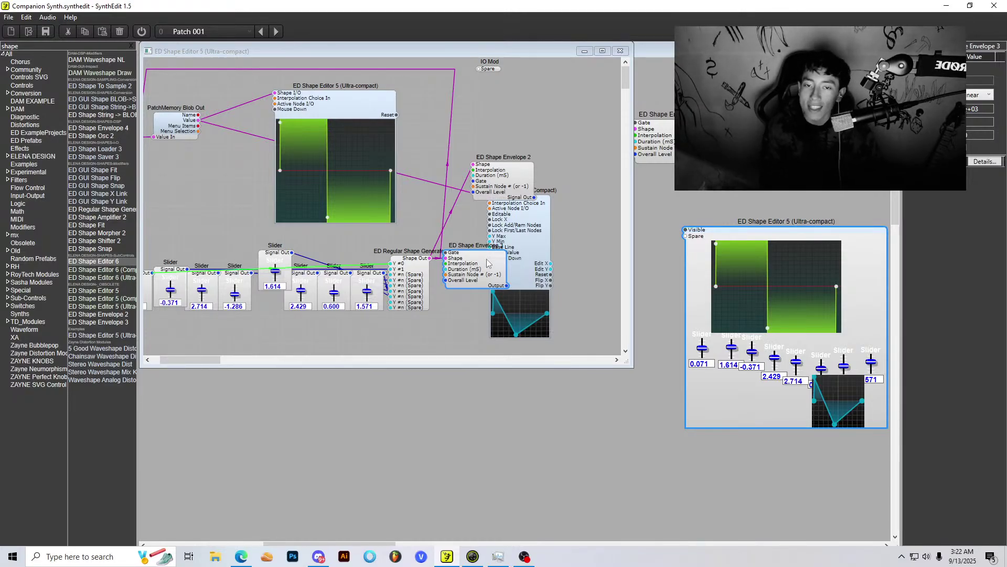
{"action": "left_click_drag", "start_coordinate": [470, 267], "coordinate": [476, 252]}
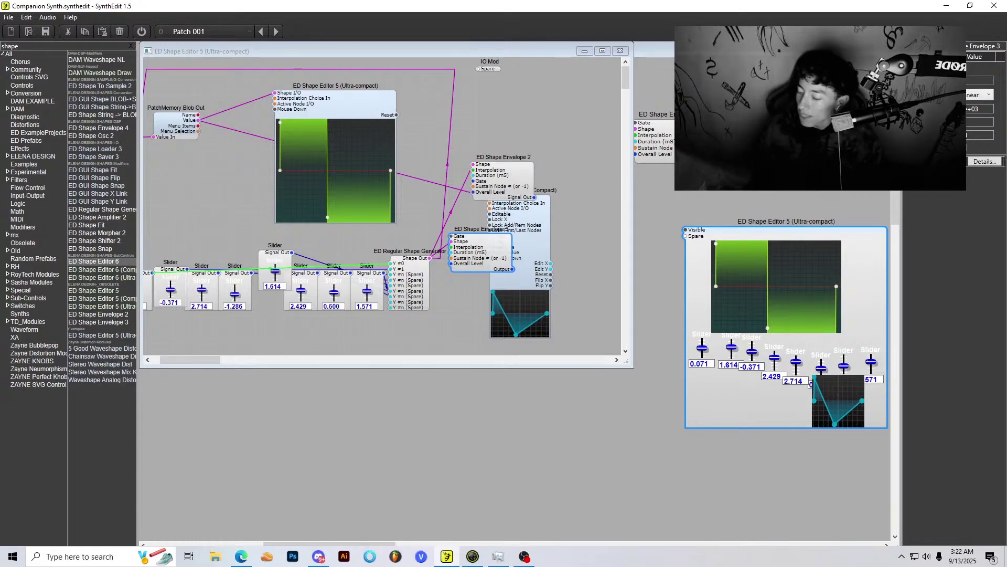
{"action": "left_click_drag", "start_coordinate": [490, 248], "coordinate": [495, 277]}
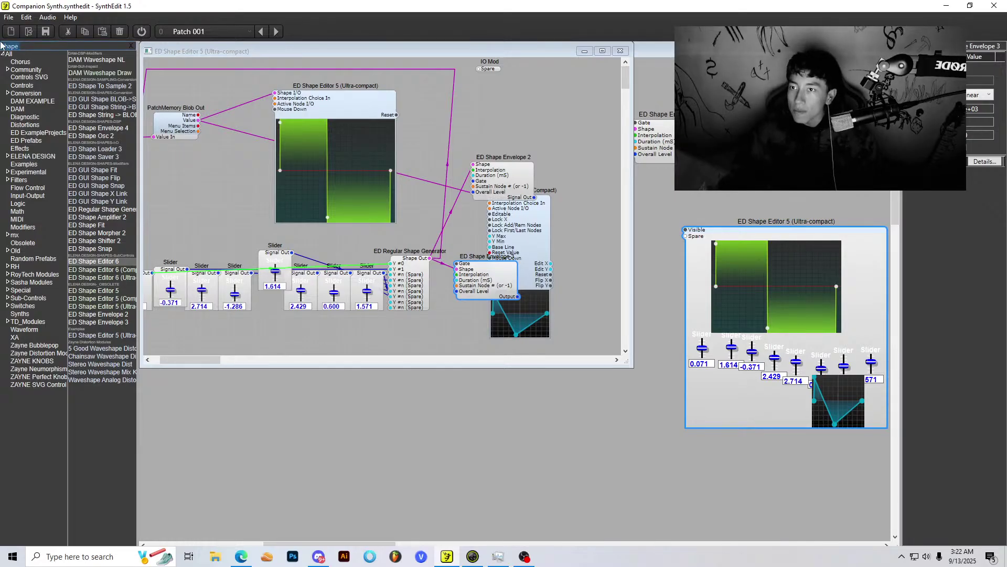
Step: Search the module browser for adsr, insert an ADSR module below the compact editor, and place ED Shape Envelope 3 beside it
{"action": "type", "text": "adsr"}
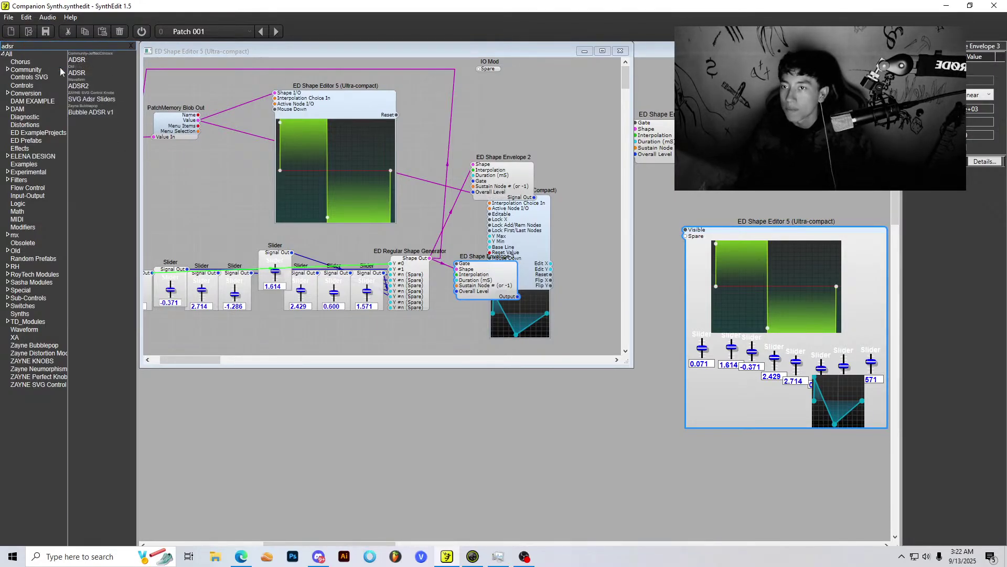
{"action": "left_click_drag", "start_coordinate": [76, 72], "coordinate": [475, 326]}
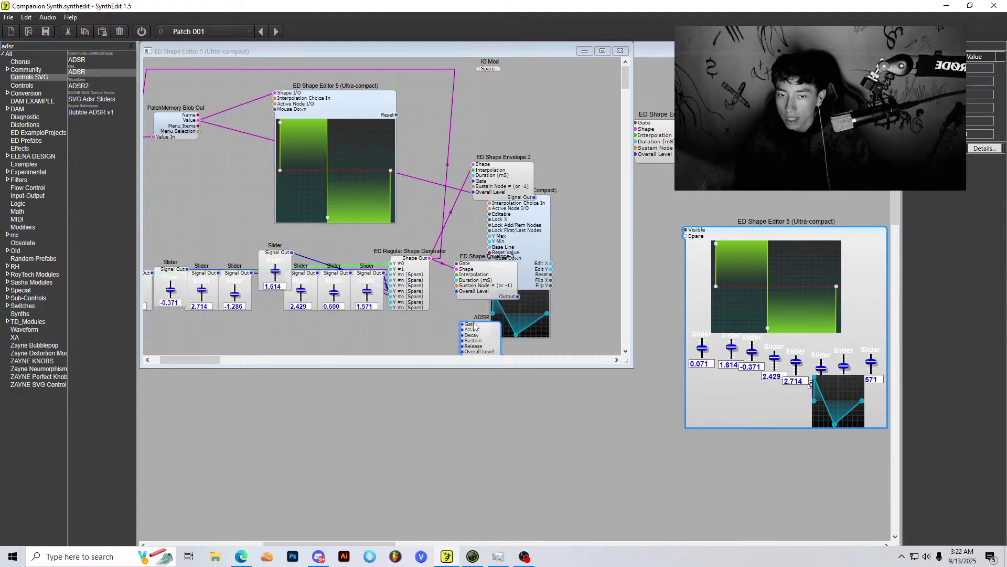
{"action": "scroll", "coordinate": [475, 327], "scroll_direction": "down", "scroll_amount": 3}
{"action": "left_click_drag", "start_coordinate": [472, 197], "coordinate": [422, 280]}
{"action": "left_click_drag", "start_coordinate": [488, 280], "coordinate": [478, 316]}
{"action": "scroll", "coordinate": [527, 328], "scroll_direction": "up", "scroll_amount": 1}
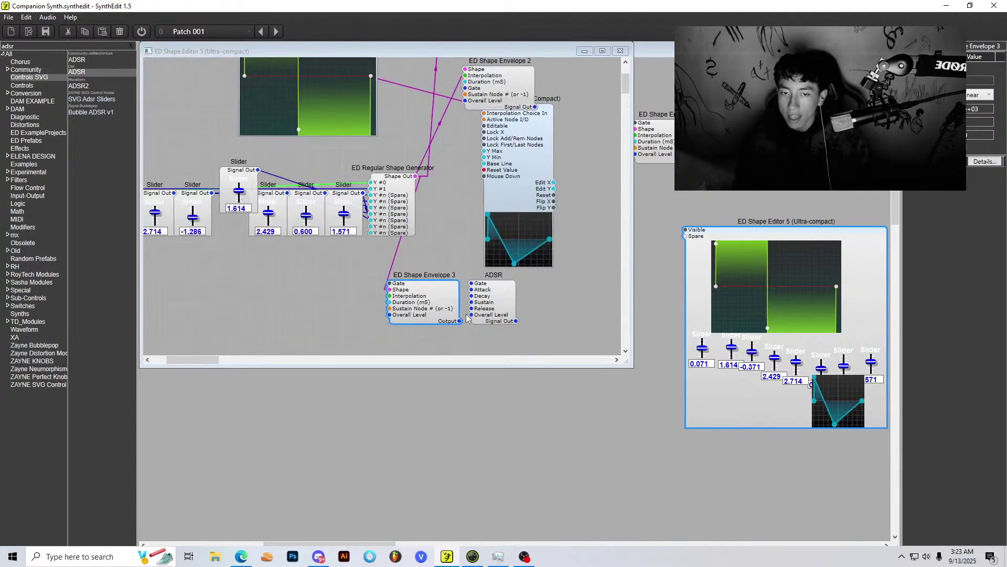
Step: Shift the ADSR module away from ED Shape Envelope 3 and nudge the envelope module slightly up for side-by-side comparison
{"action": "left_click_drag", "start_coordinate": [390, 316], "coordinate": [502, 314]}
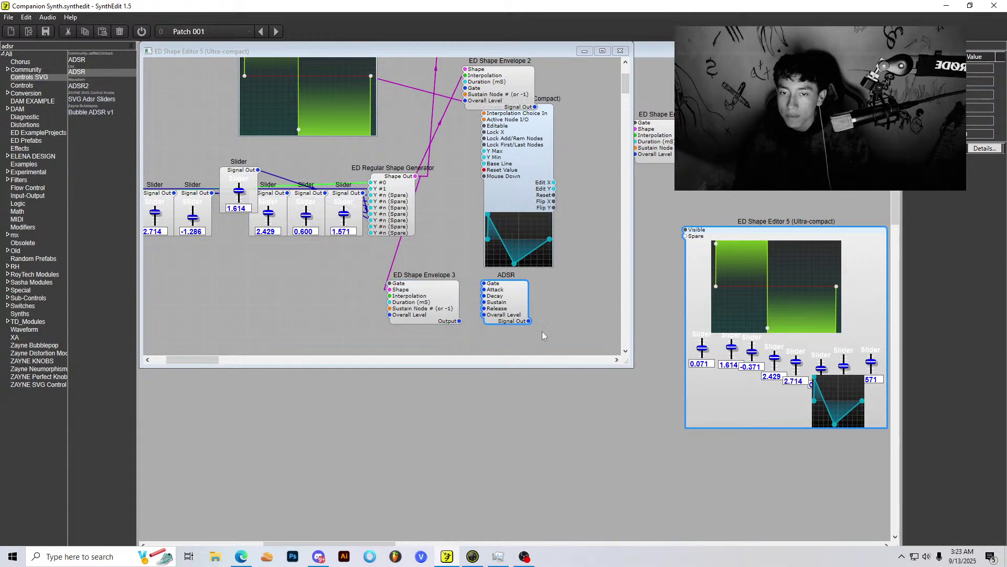
{"action": "left_click", "coordinate": [391, 288]}
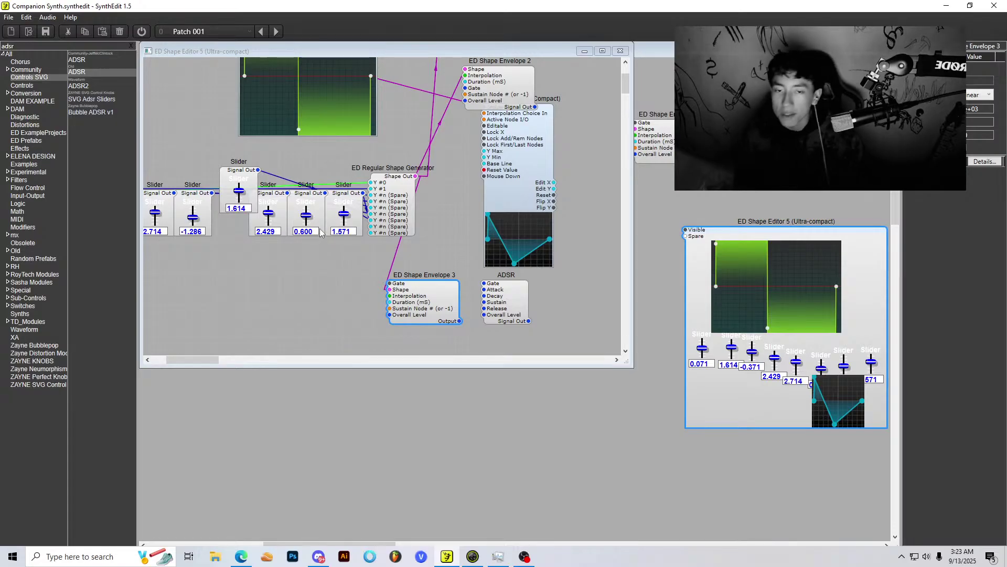
{"action": "key", "text": "Right"}
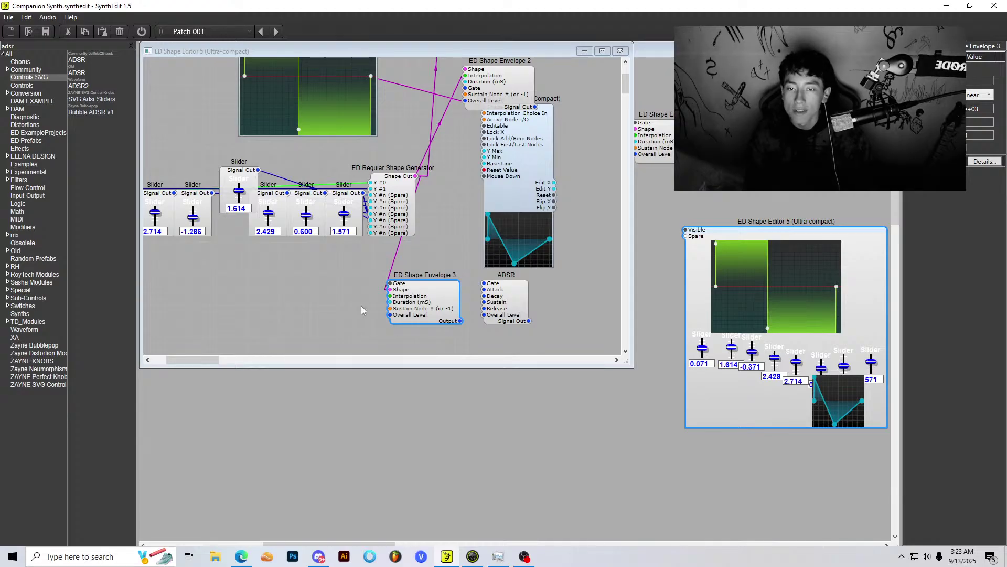
{"action": "left_click_drag", "start_coordinate": [394, 291], "coordinate": [400, 285]}
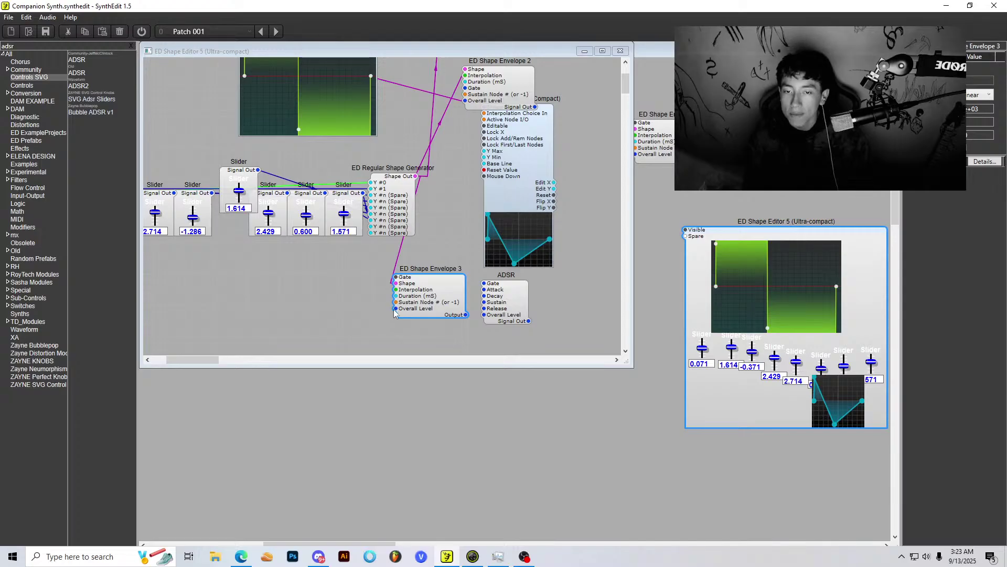
{"action": "left_click", "coordinate": [429, 311]}
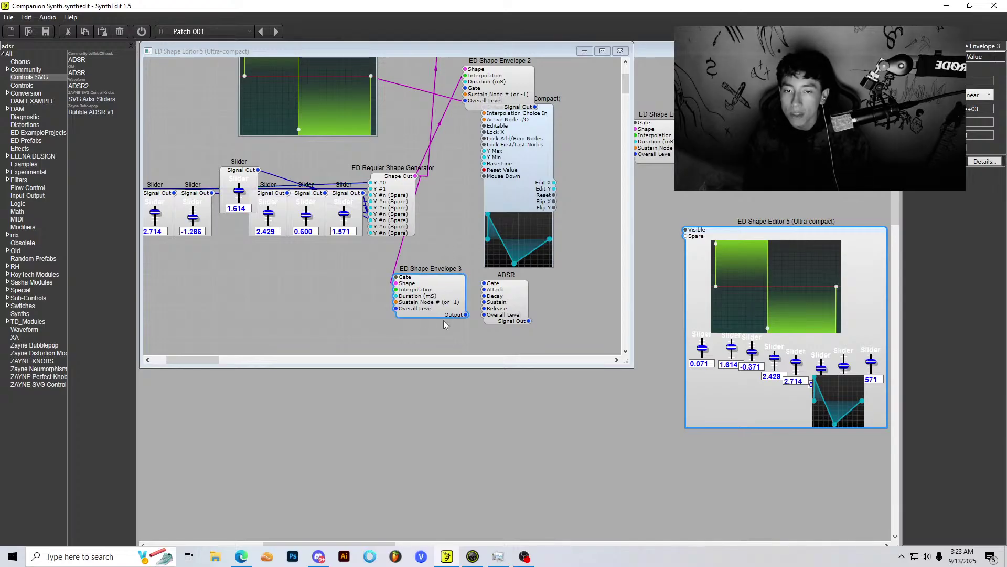
Step: Close the ED Shape Editor 5 (Ultra-compact) structure window and delete that module from the main container
{"action": "scroll", "coordinate": [466, 320], "scroll_direction": "right", "scroll_amount": 3}
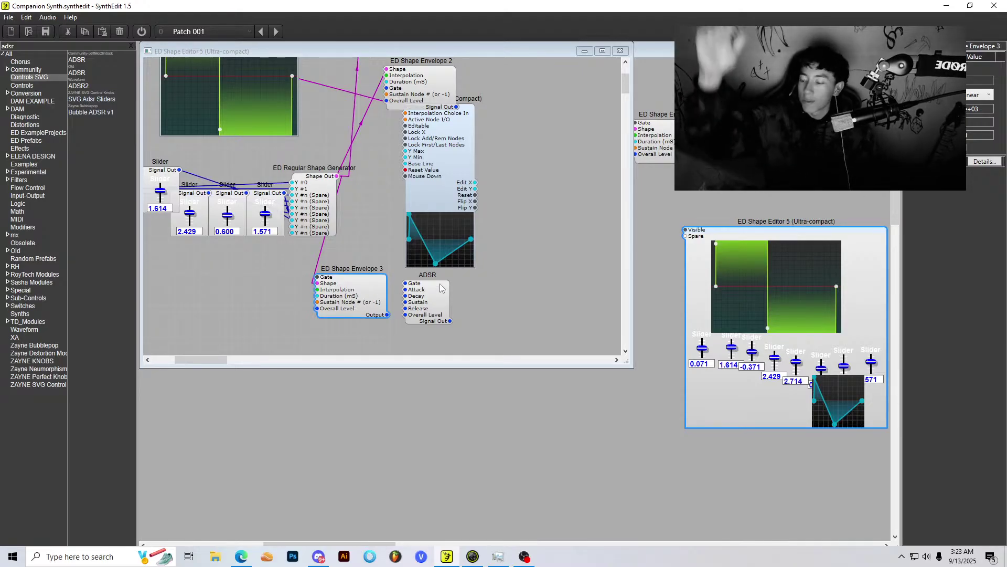
{"action": "left_click", "coordinate": [621, 50]}
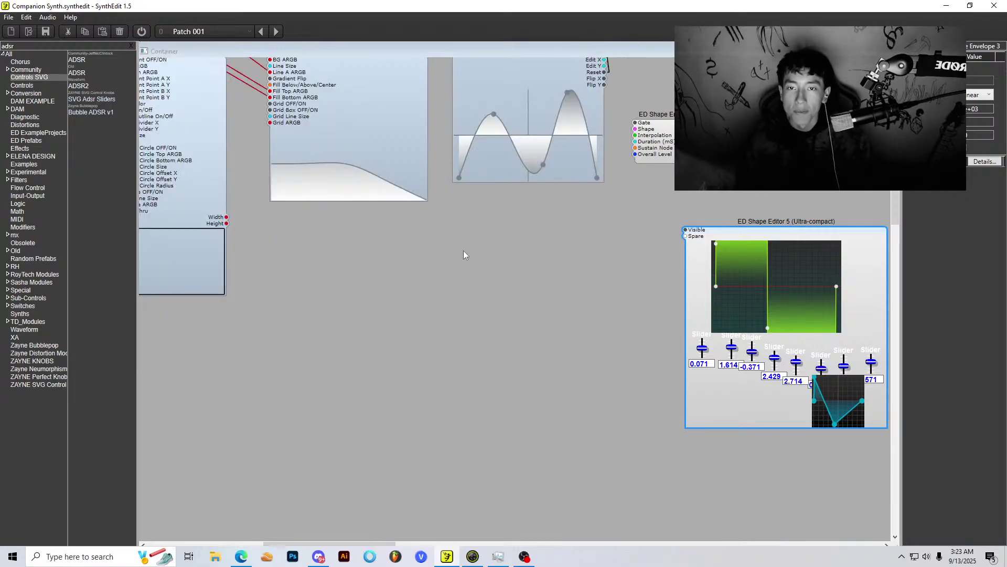
{"action": "scroll", "coordinate": [464, 250], "scroll_direction": "down", "scroll_amount": 3}
{"action": "scroll", "coordinate": [357, 260], "scroll_direction": "up", "scroll_amount": 3}
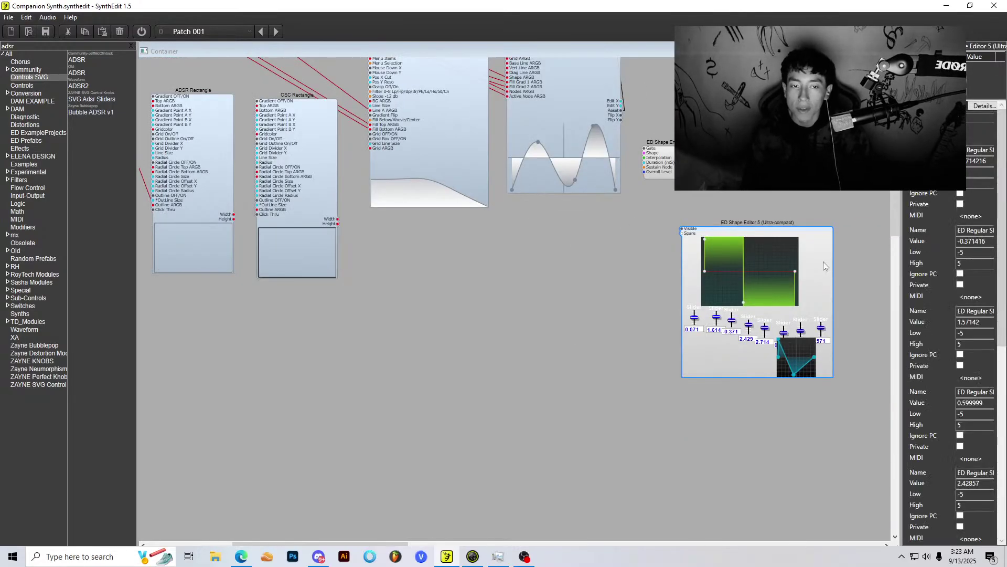
{"action": "key", "text": "Delete"}
Step: Duplicate the ED Shape Editor 5 module and place the copy beside ED Shape Envelope 3
{"action": "scroll", "coordinate": [555, 291], "scroll_direction": "up", "scroll_amount": 3}
{"action": "left_click", "coordinate": [560, 235]}
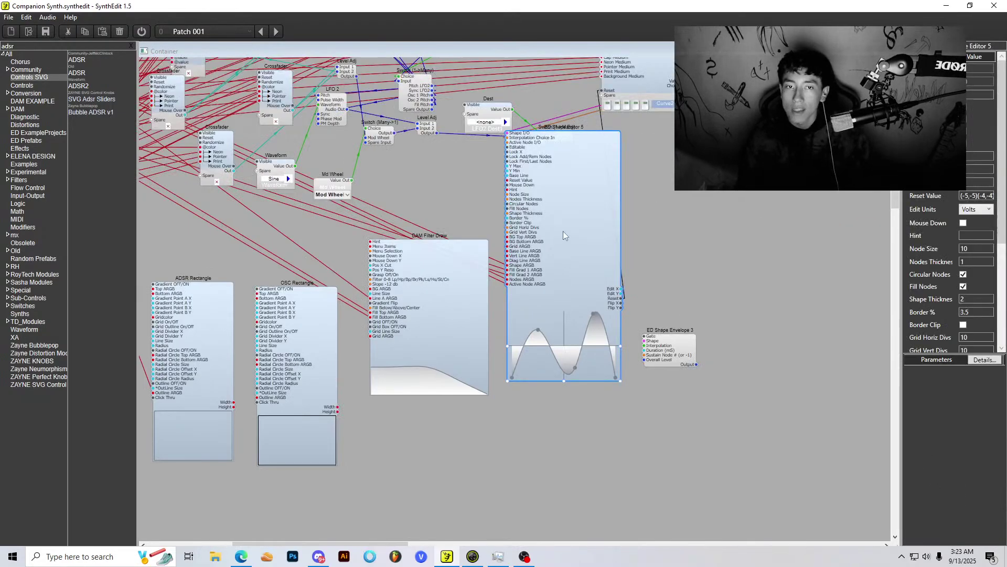
{"action": "key", "text": "ctrl+c"}
{"action": "key", "text": "ctrl+v"}
{"action": "left_click_drag", "start_coordinate": [585, 238], "coordinate": [706, 313]}
{"action": "scroll", "coordinate": [729, 300], "scroll_direction": "down", "scroll_amount": 2}
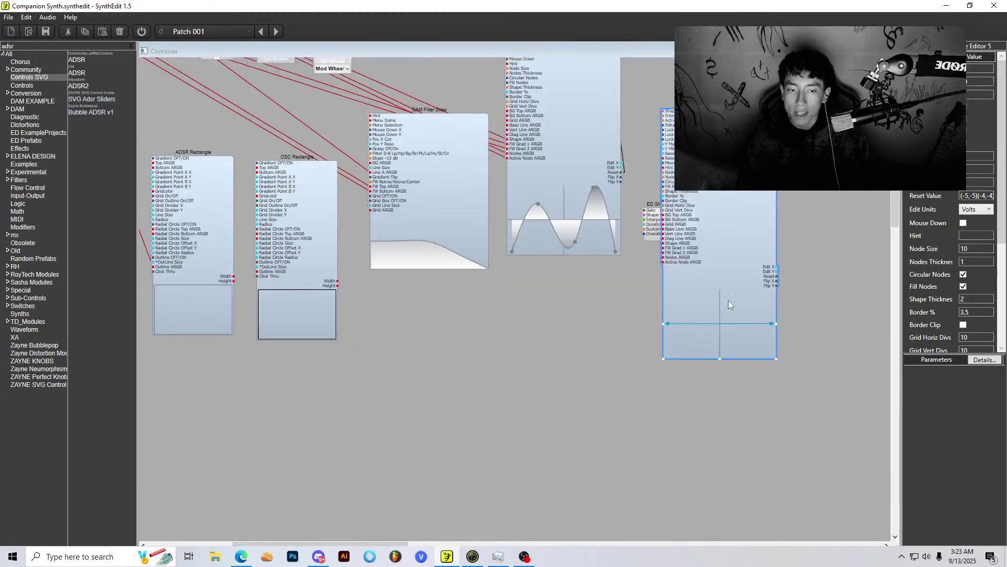
{"action": "scroll", "coordinate": [725, 209], "scroll_direction": "up", "scroll_amount": 2}
{"action": "left_click_drag", "start_coordinate": [731, 277], "coordinate": [800, 214]}
{"action": "left_click", "coordinate": [677, 350]}
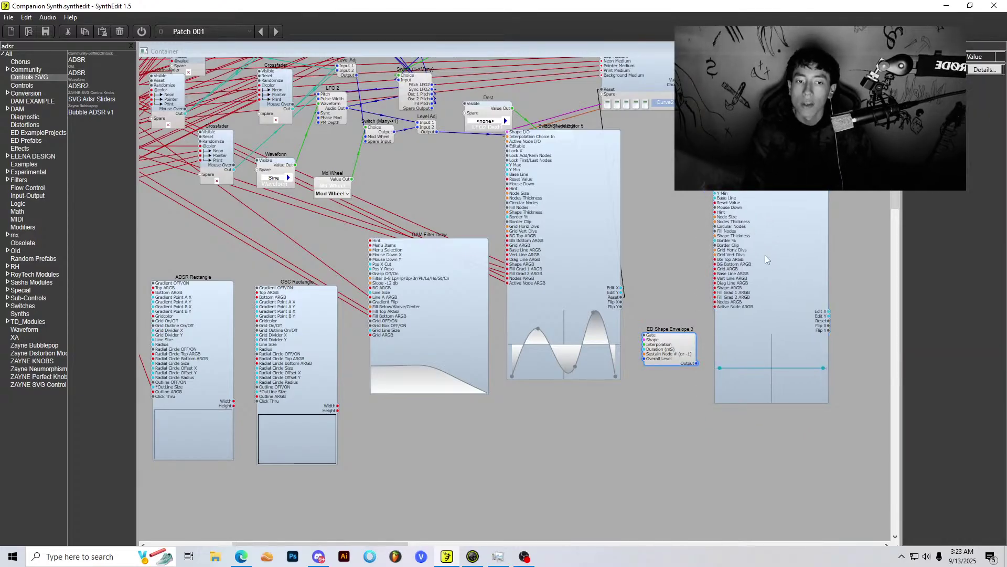
{"action": "left_click_drag", "start_coordinate": [765, 255], "coordinate": [736, 288]}
Step: Open the copied shape editor in Panel Edit, unlock the layout, and move it off the Sine waveform button
{"action": "right_click", "coordinate": [760, 181]}
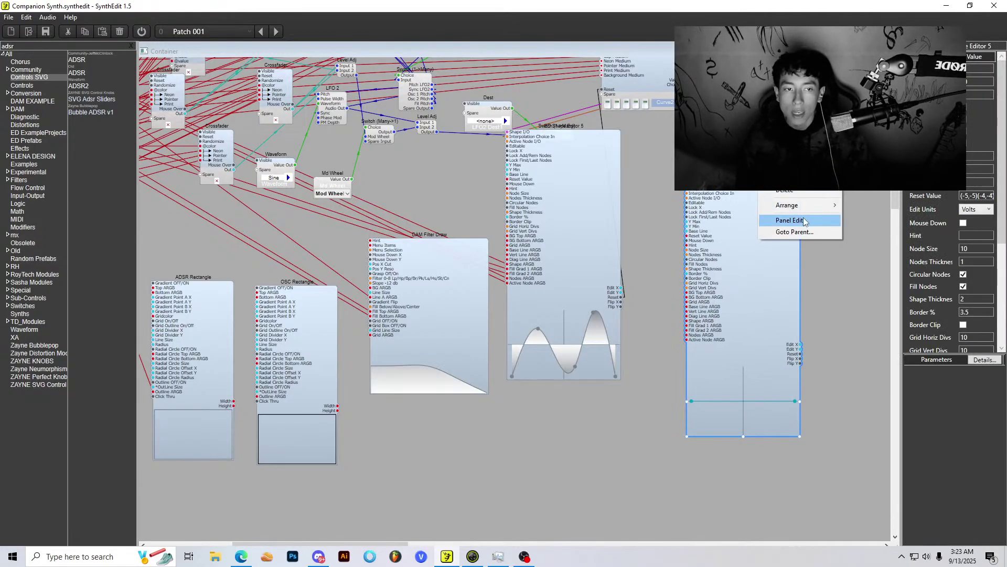
{"action": "left_click", "coordinate": [806, 220]}
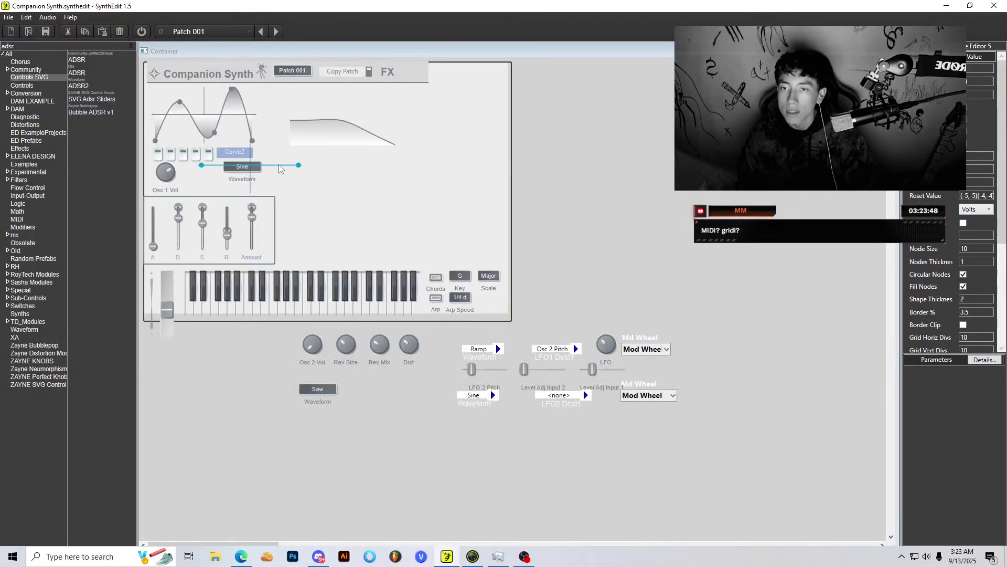
{"action": "right_click", "coordinate": [572, 185]}
{"action": "left_click", "coordinate": [598, 264]}
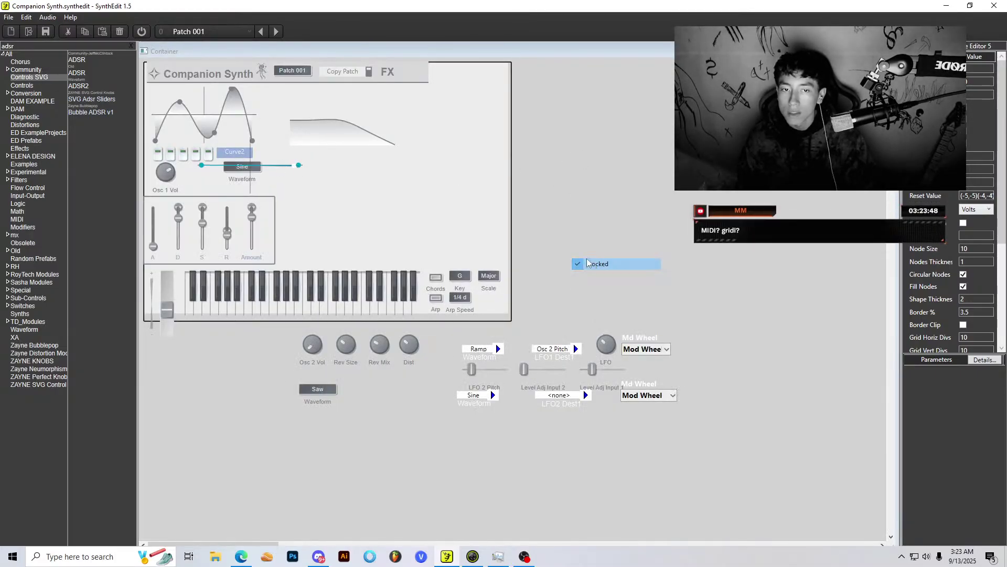
{"action": "left_click", "coordinate": [278, 170]}
Step: Move both ADSR slider sets and their outline rectangle off the synth face into the empty area beneath it
{"action": "left_click", "coordinate": [206, 210]}
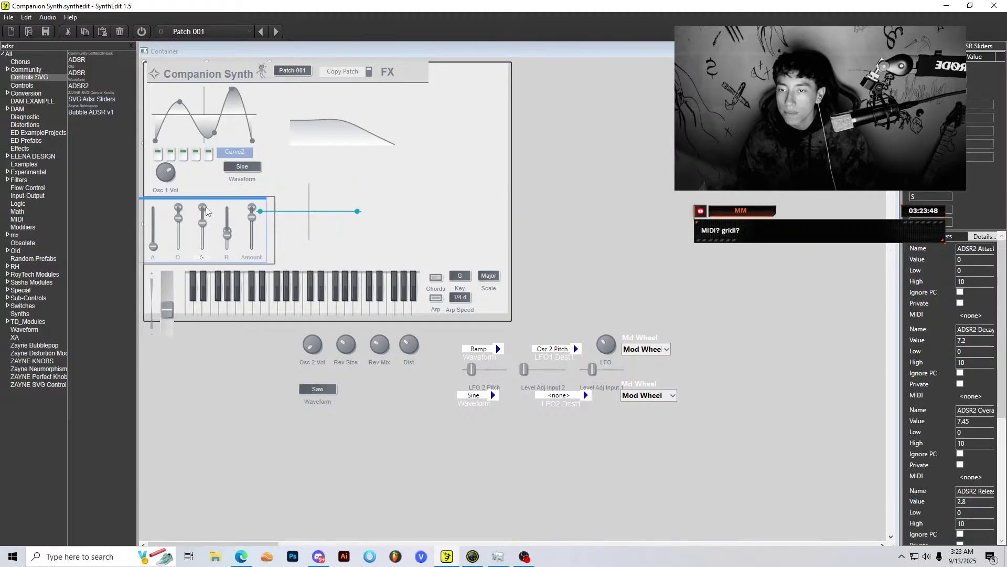
{"action": "left_click_drag", "start_coordinate": [207, 199], "coordinate": [400, 435]}
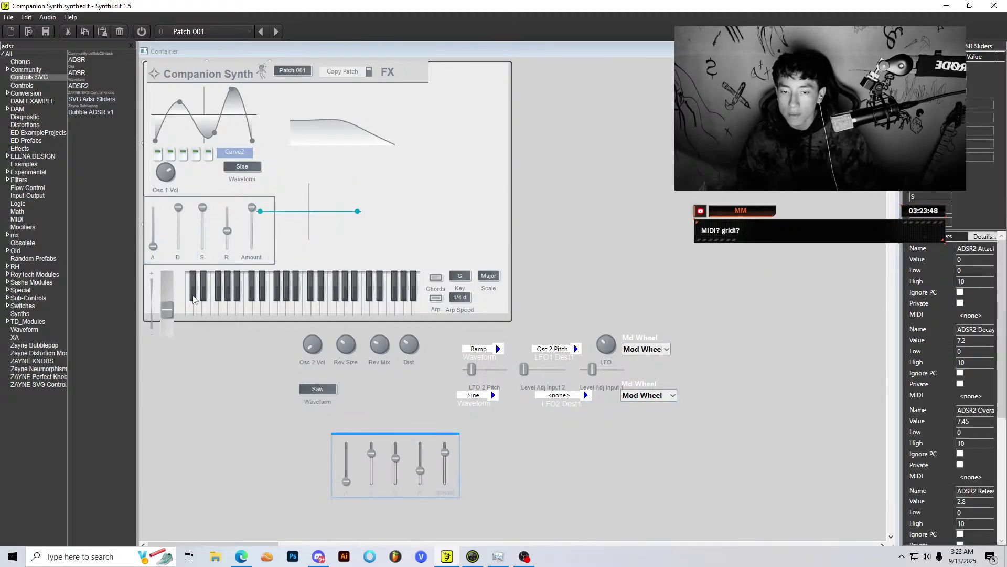
{"action": "left_click", "coordinate": [204, 208]}
{"action": "left_click", "coordinate": [541, 436]}
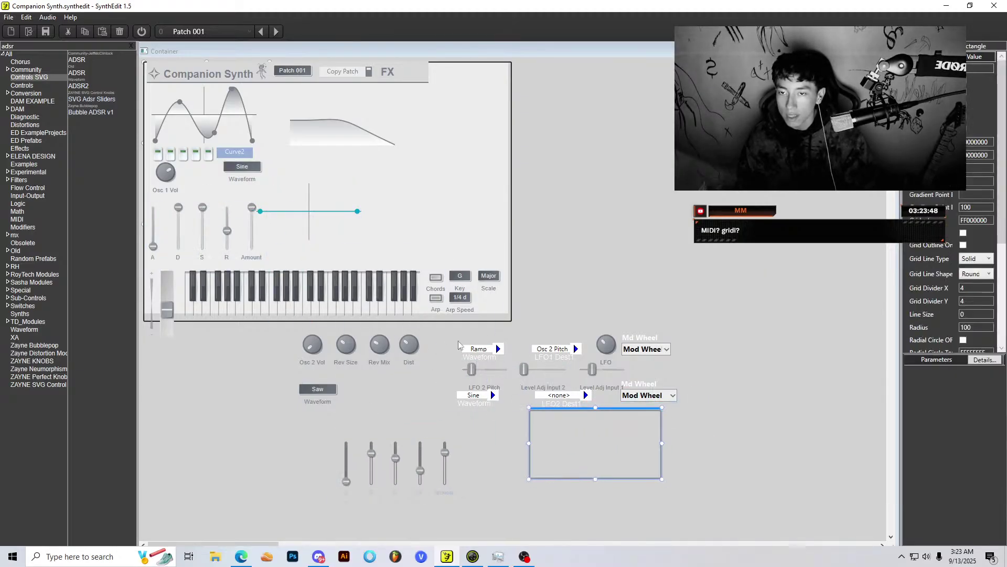
{"action": "left_click_drag", "start_coordinate": [216, 209], "coordinate": [651, 464]}
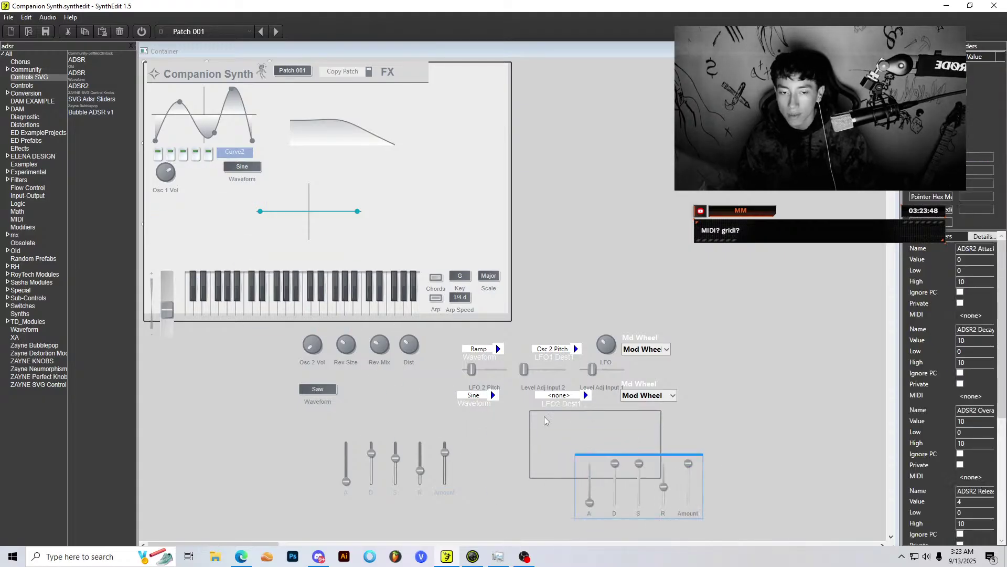
Step: Place the flat shape editor in the cleared area between the Osc 1 Vol knob and the keyboard
{"action": "left_click", "coordinate": [326, 187]}
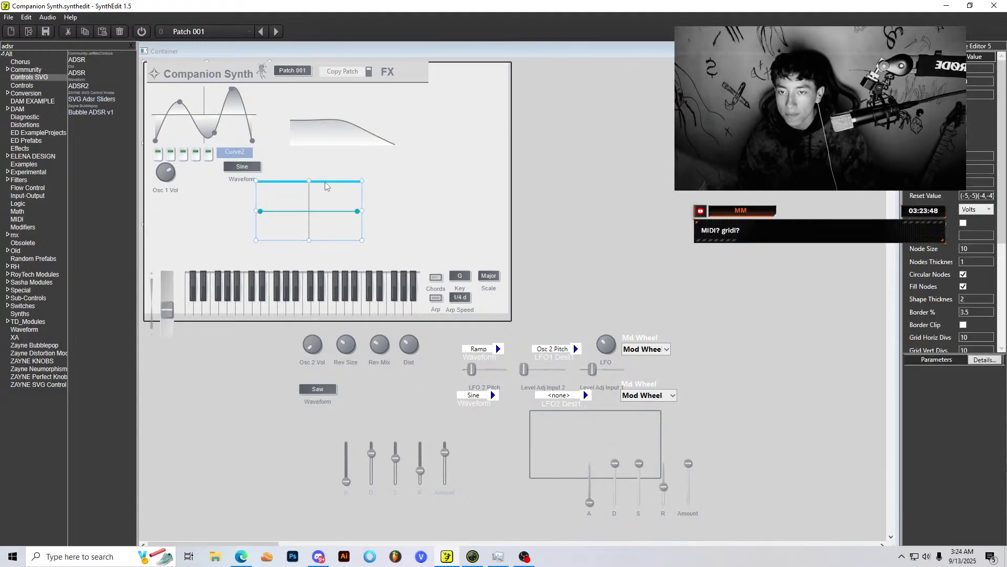
{"action": "left_click_drag", "start_coordinate": [326, 186], "coordinate": [221, 205]}
{"action": "left_click", "coordinate": [289, 216]}
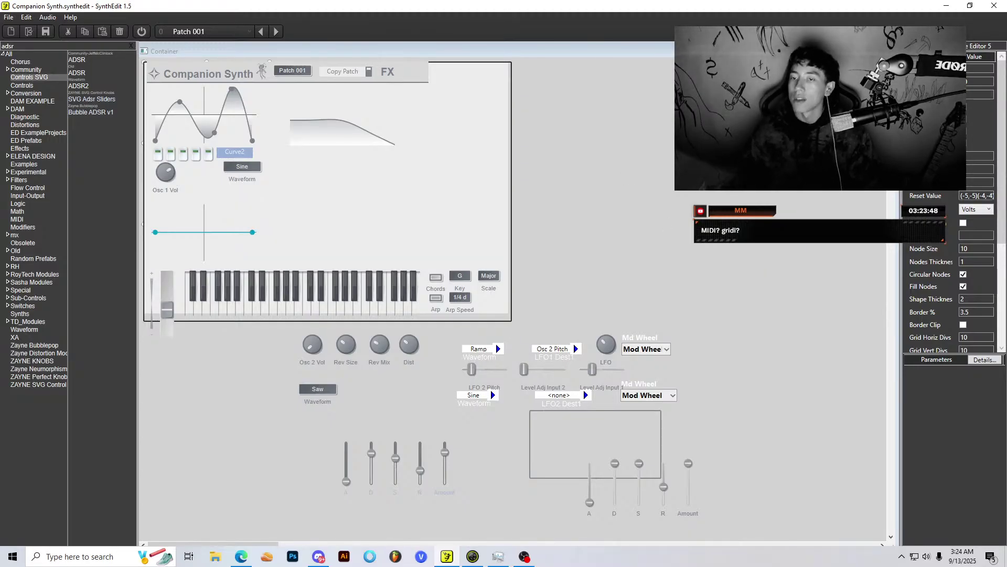
{"action": "left_click", "coordinate": [189, 236]}
{"action": "left_click_drag", "start_coordinate": [189, 234], "coordinate": [171, 209]}
Step: Return to the structure view and bring the two ED Shape Editor 5 modules close together, side by side
{"action": "key", "text": "Tab"}
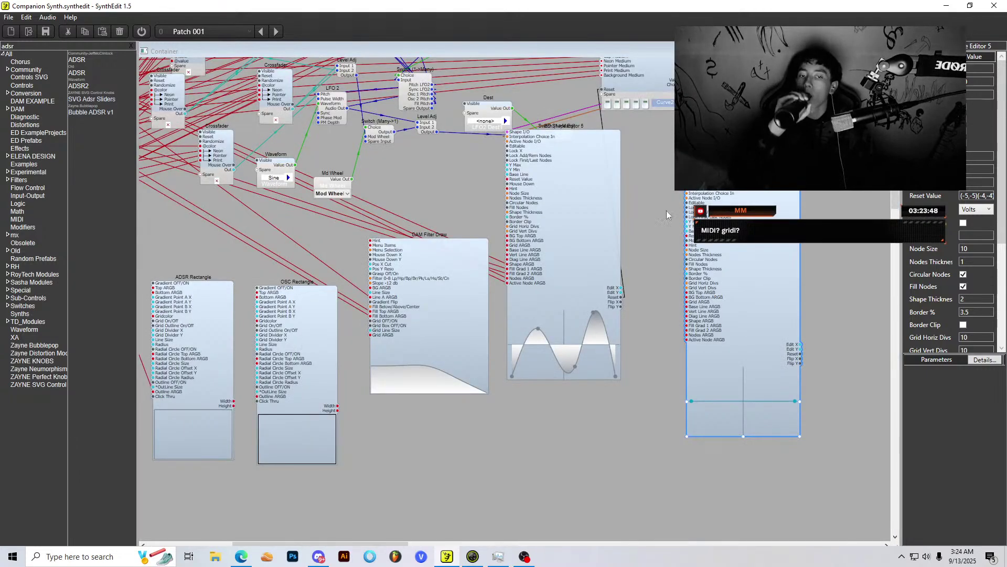
{"action": "left_click_drag", "start_coordinate": [548, 225], "coordinate": [572, 203]}
{"action": "left_click_drag", "start_coordinate": [729, 252], "coordinate": [704, 181]}
{"action": "scroll", "coordinate": [424, 190], "scroll_direction": "up", "scroll_amount": 2}
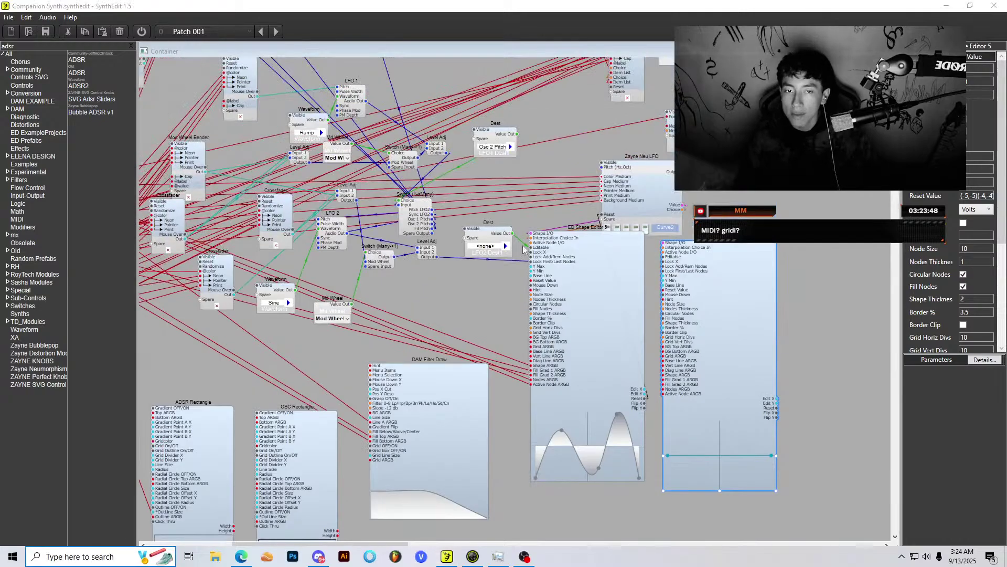
{"action": "scroll", "coordinate": [572, 267], "scroll_direction": "down", "scroll_amount": 2}
{"action": "scroll", "coordinate": [509, 266], "scroll_direction": "up", "scroll_amount": 2}
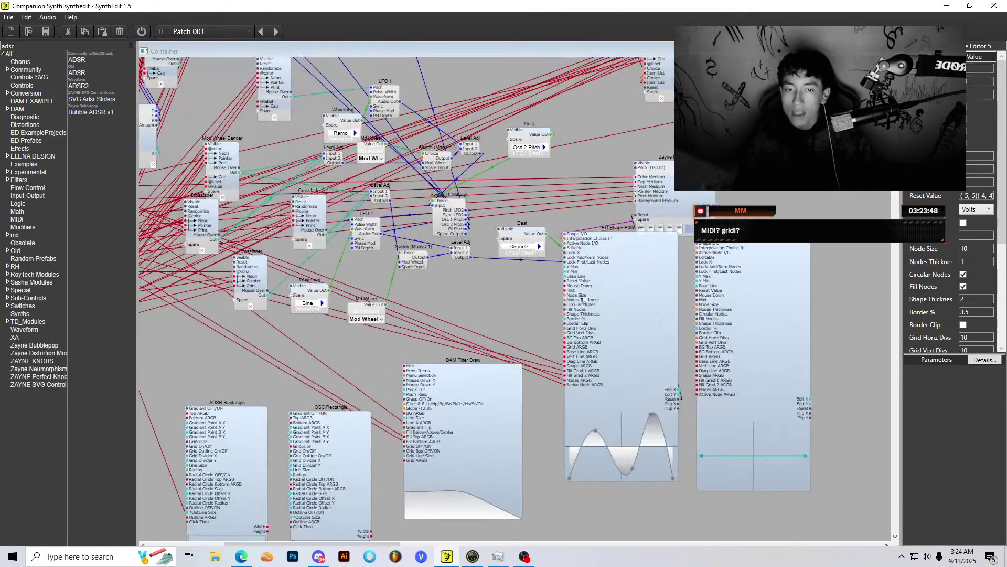
Step: Move the wave-shaped ED Shape Editor 5 up beside the Dest modules and its flat copy over DAM Filter Draw
{"action": "left_click_drag", "start_coordinate": [584, 295], "coordinate": [499, 234]}
{"action": "left_click_drag", "start_coordinate": [575, 202], "coordinate": [613, 227]}
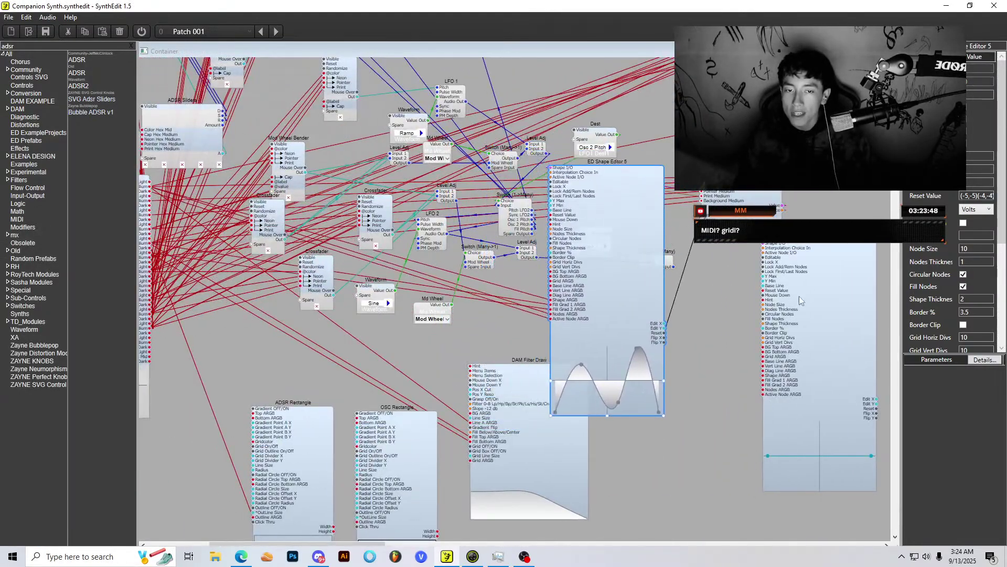
{"action": "left_click_drag", "start_coordinate": [799, 296], "coordinate": [464, 327]}
{"action": "scroll", "coordinate": [360, 472], "scroll_direction": "up", "scroll_amount": 2}
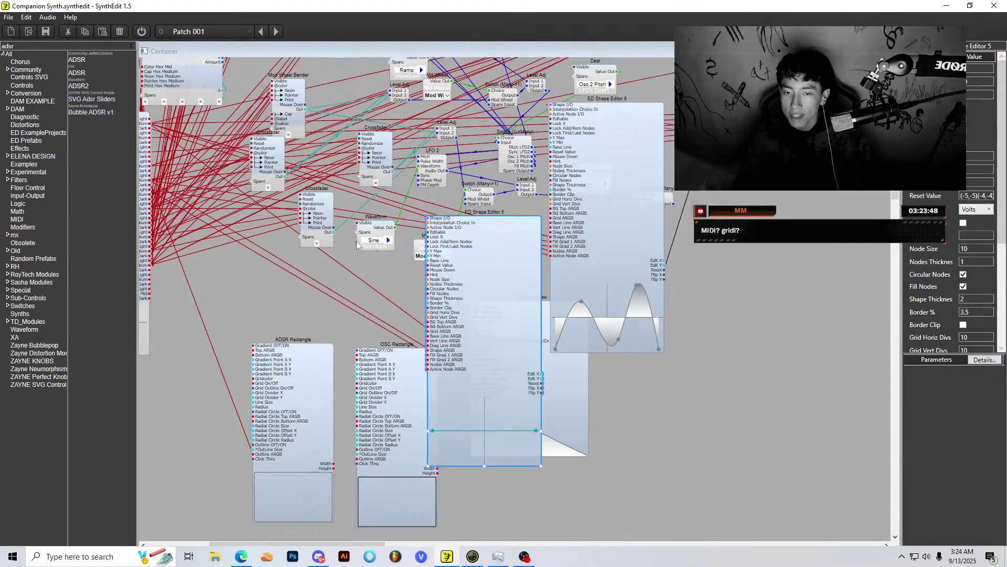
{"action": "left_click_drag", "start_coordinate": [717, 222], "coordinate": [518, 282]}
{"action": "scroll", "coordinate": [324, 259], "scroll_direction": "up", "scroll_amount": 2}
{"action": "scroll", "coordinate": [324, 260], "scroll_direction": "down", "scroll_amount": 2}
Step: Undo the last module moves and reposition the flat ED Shape Editor 5 copy closer to the popup menu's color outputs
{"action": "key", "text": "ctrl+z"}
{"action": "key", "text": "ctrl+z"}
{"action": "key", "text": "ctrl+z"}
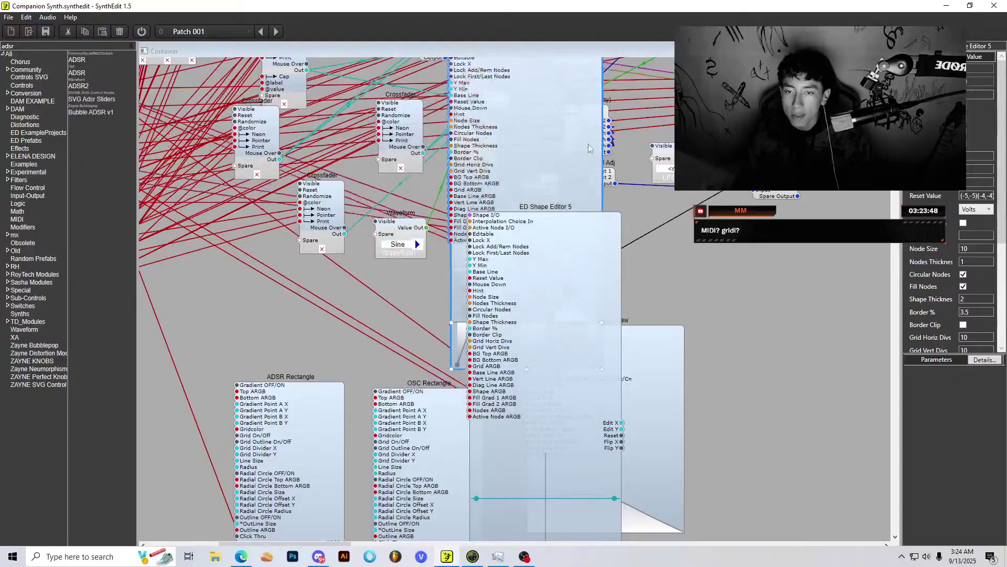
{"action": "scroll", "coordinate": [236, 231], "scroll_direction": "left", "scroll_amount": 2}
{"action": "scroll", "coordinate": [184, 210], "scroll_direction": "up", "scroll_amount": 3}
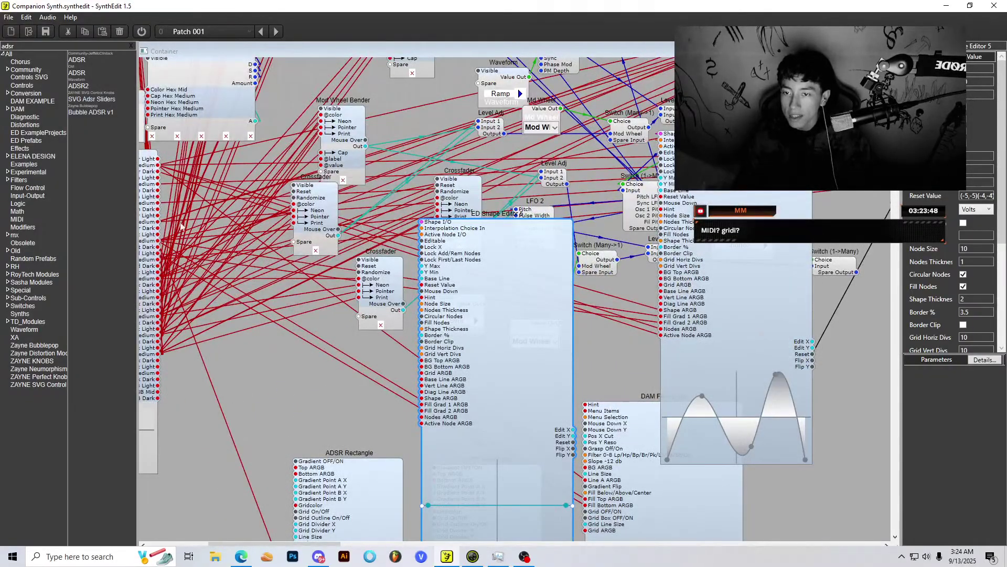
{"action": "scroll", "coordinate": [303, 254], "scroll_direction": "down", "scroll_amount": 2}
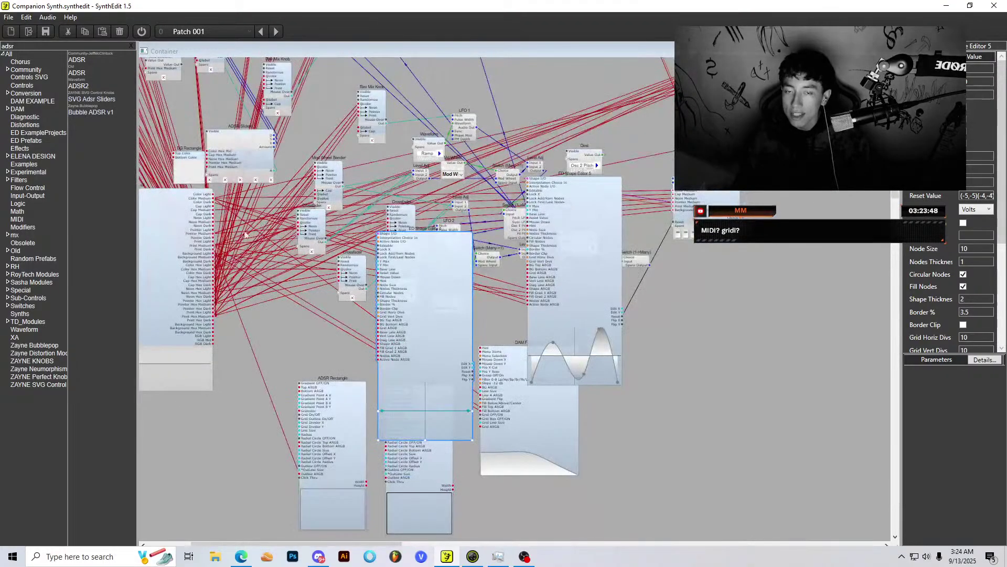
{"action": "scroll", "coordinate": [235, 260], "scroll_direction": "down", "scroll_amount": 3}
{"action": "scroll", "coordinate": [229, 178], "scroll_direction": "up", "scroll_amount": 4}
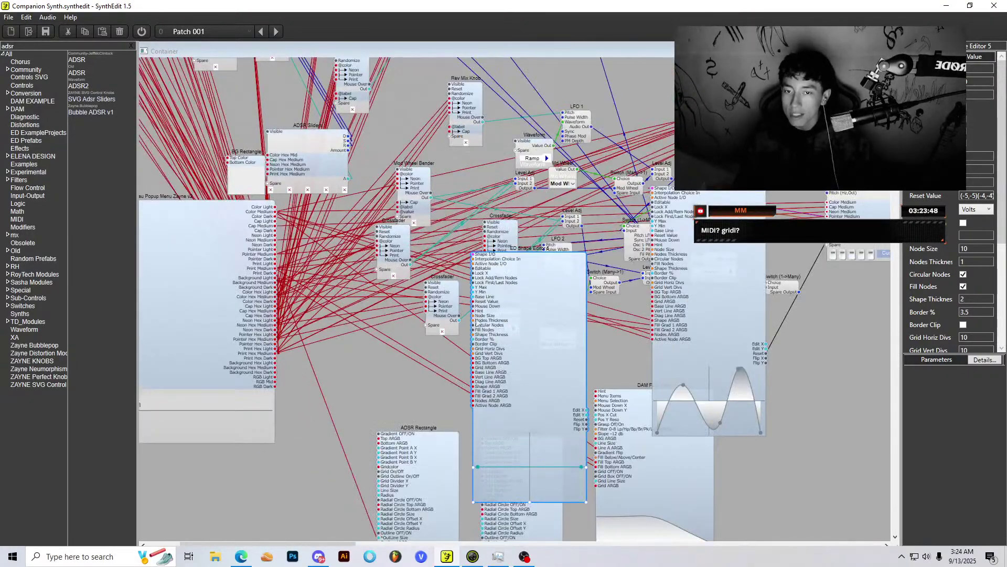
{"action": "left_click_drag", "start_coordinate": [479, 324], "coordinate": [445, 357]}
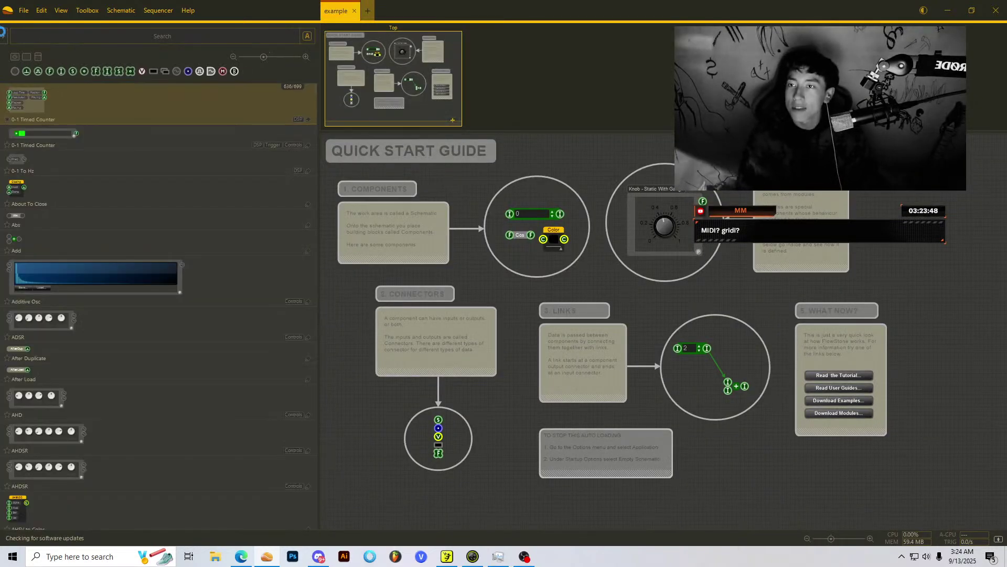
Step: Switch to FlowStone, open the recent GROWL FILTER 2024 9 18 24 Major Update.fsm schematic, and go inside its Growl Filter module
{"action": "left_click", "coordinate": [23, 11]}
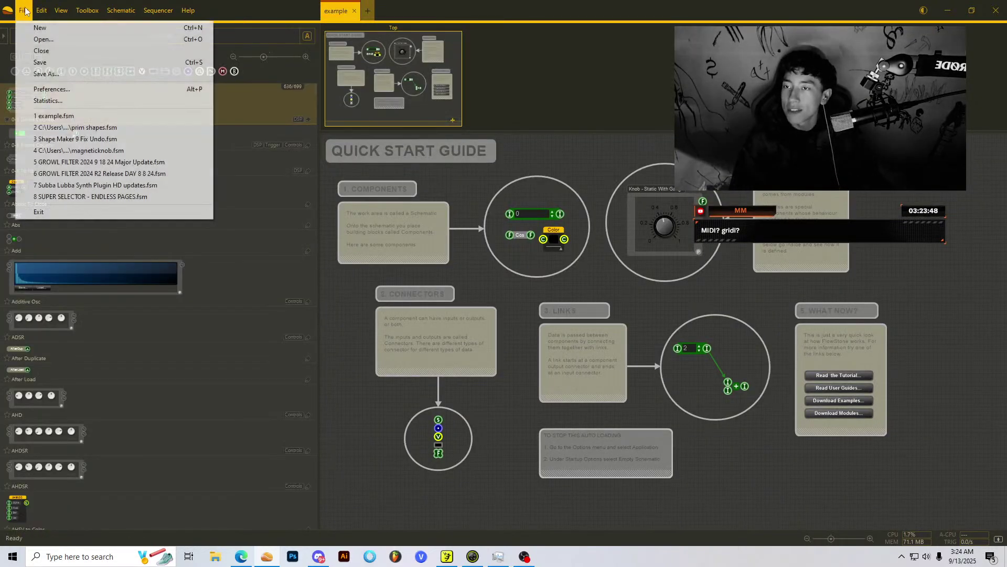
{"action": "left_click", "coordinate": [99, 162]}
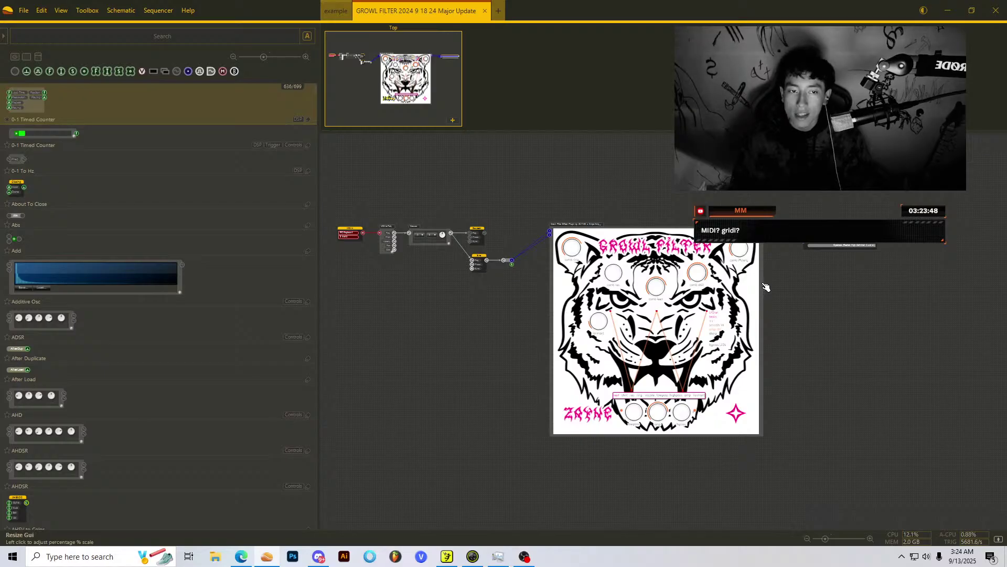
{"action": "double_click", "coordinate": [587, 233]}
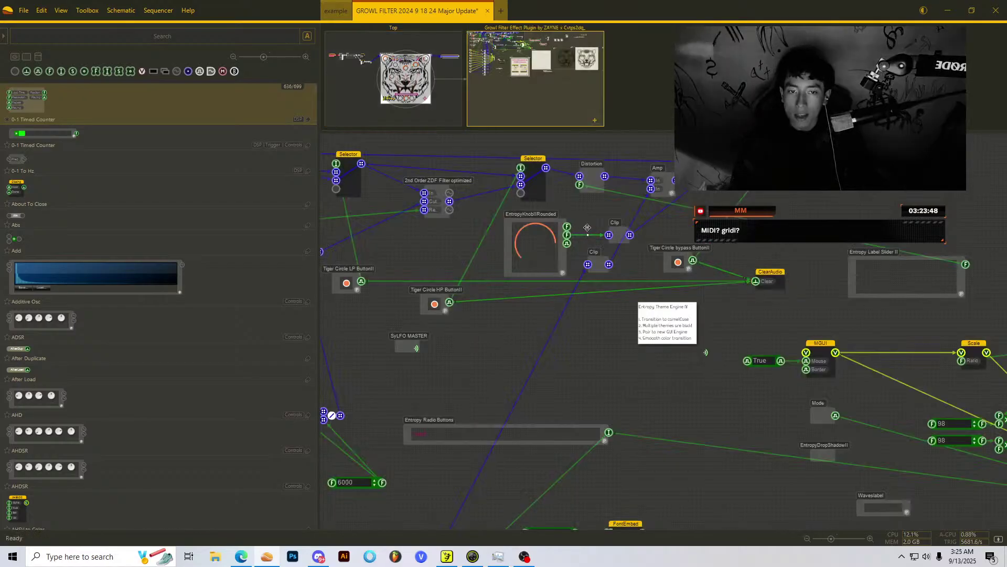
{"action": "double_click", "coordinate": [549, 245]}
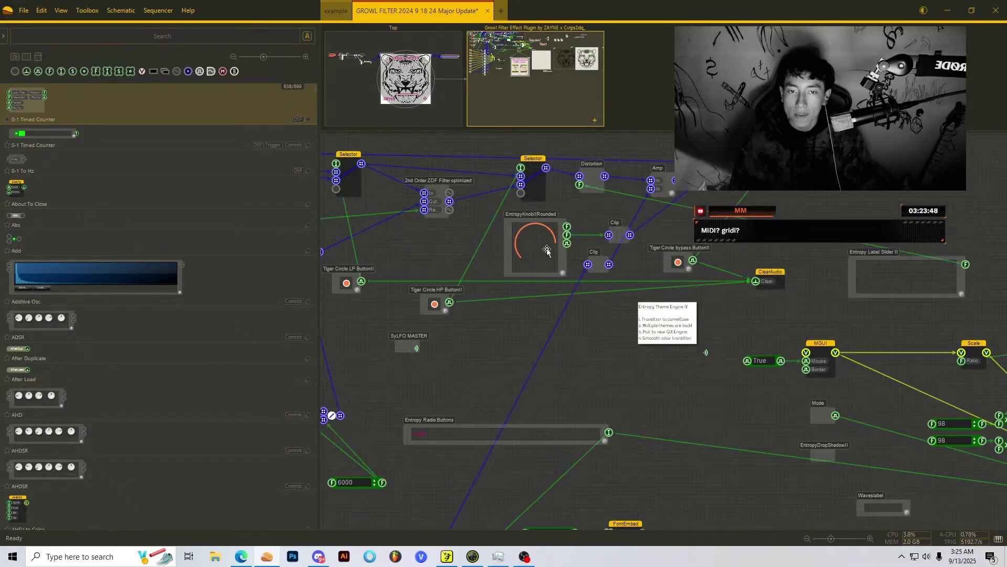
Step: Find the feed module with the drawable LFO graph, go inside it, and examine its internal wiring
{"action": "scroll", "coordinate": [369, 281], "scroll_direction": "left", "scroll_amount": 10}
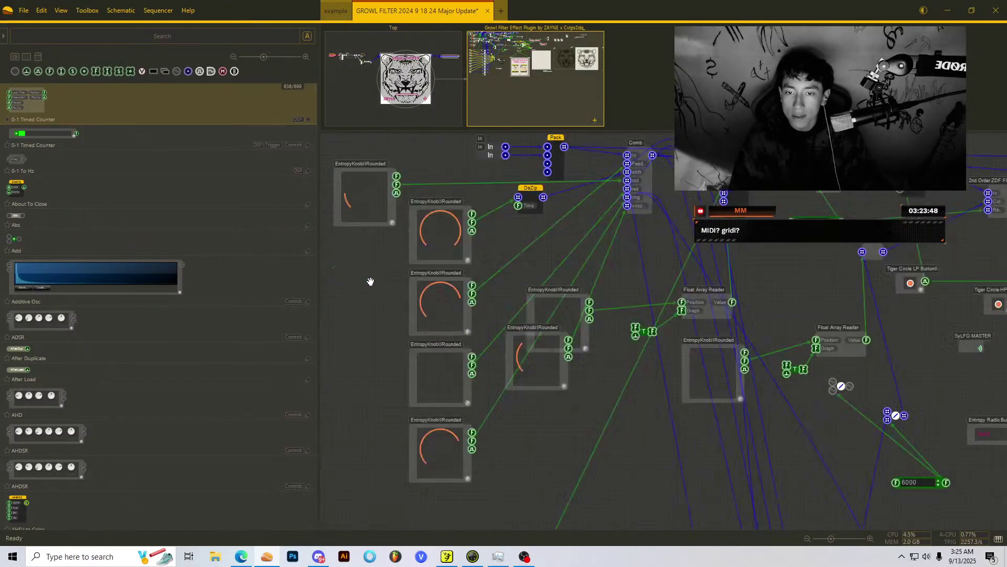
{"action": "scroll", "coordinate": [602, 279], "scroll_direction": "down", "scroll_amount": 5}
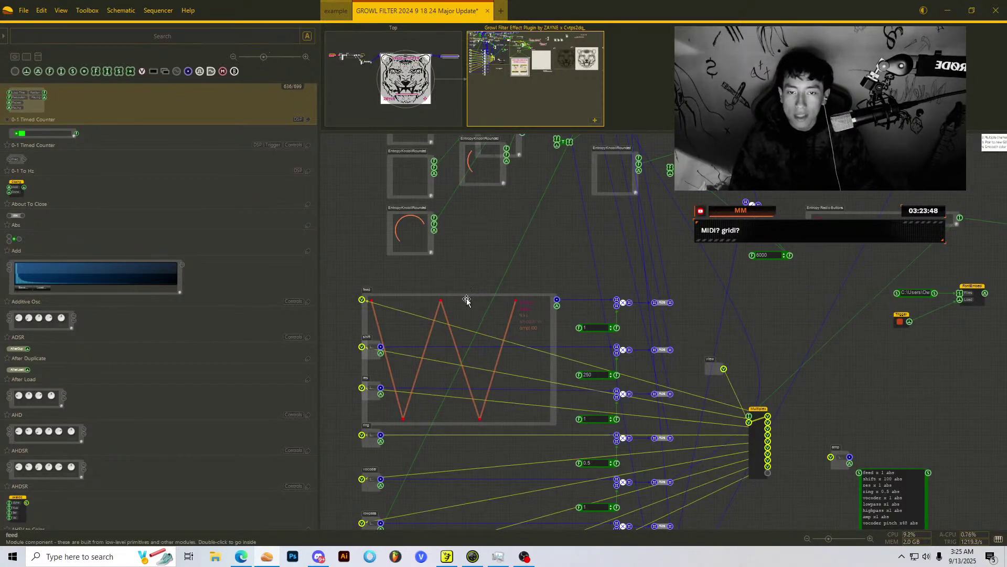
{"action": "double_click", "coordinate": [467, 298]}
{"action": "scroll", "coordinate": [577, 310], "scroll_direction": "up", "scroll_amount": 2}
{"action": "scroll", "coordinate": [653, 332], "scroll_direction": "up", "scroll_amount": 2}
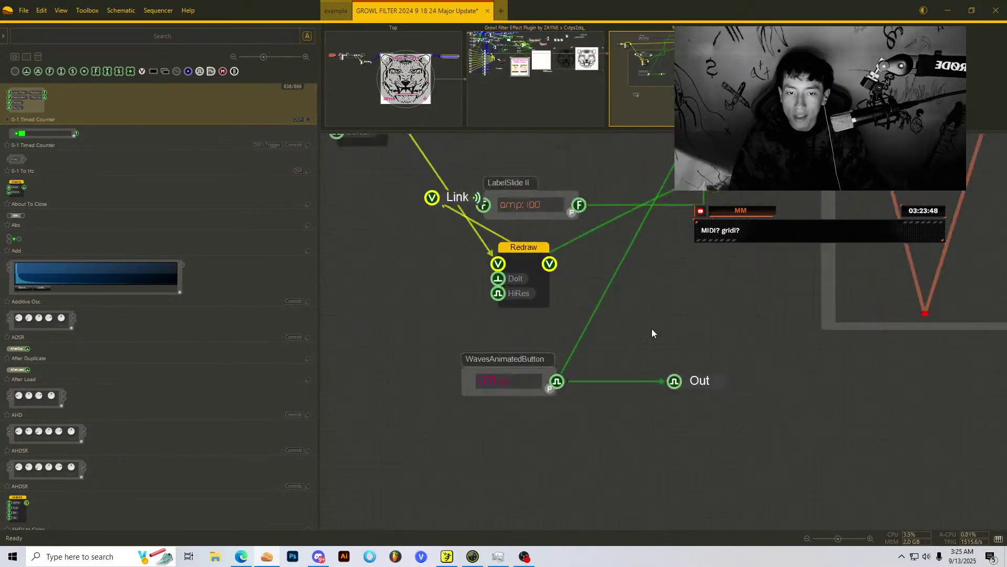
{"action": "scroll", "coordinate": [653, 333], "scroll_direction": "down", "scroll_amount": 2}
{"action": "scroll", "coordinate": [519, 276], "scroll_direction": "up", "scroll_amount": 1}
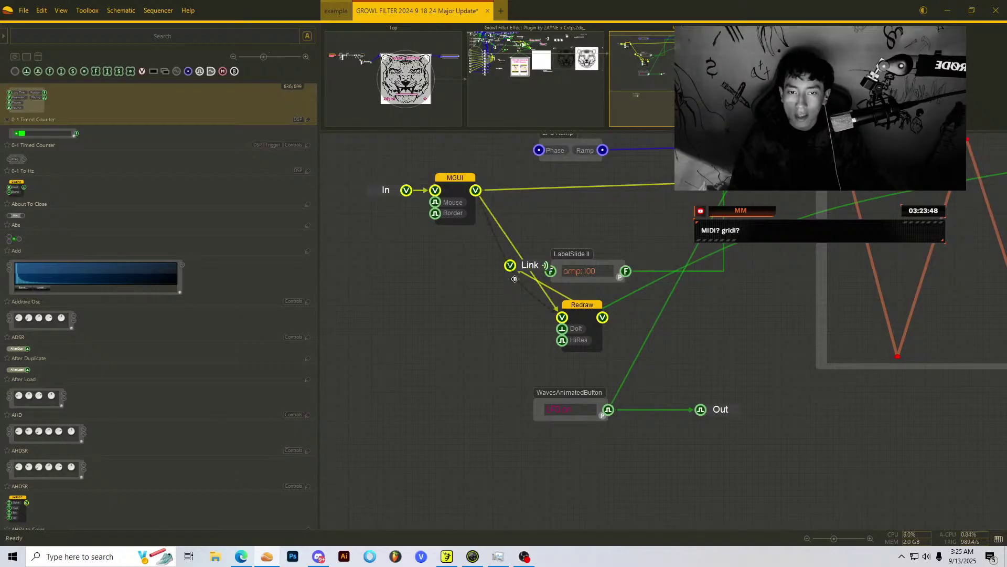
Step: Move the Link output beside the Redraw component in the feed module and return to the Growl Filter level
{"action": "left_click_drag", "start_coordinate": [546, 265], "coordinate": [724, 322]}
{"action": "scroll", "coordinate": [639, 309], "scroll_direction": "down", "scroll_amount": 2}
{"action": "left_click_drag", "start_coordinate": [563, 279], "coordinate": [557, 271]}
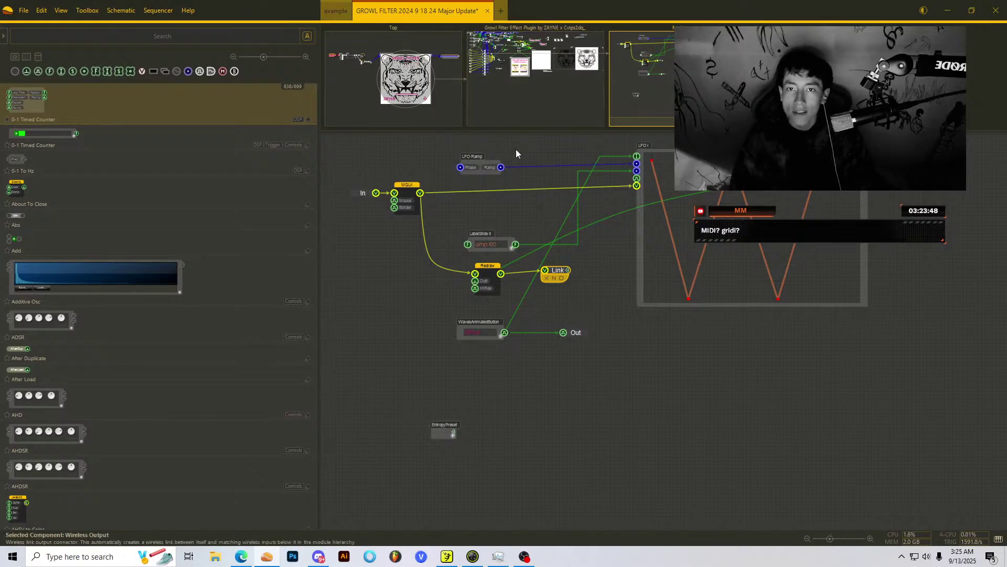
{"action": "left_click", "coordinate": [530, 90]}
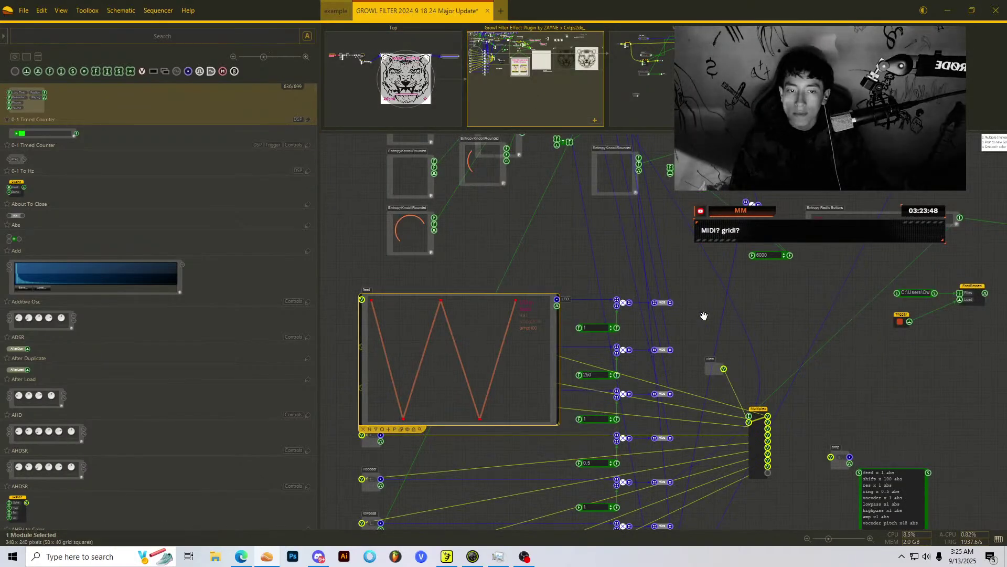
Step: Examine the Growl Filter module's layout, from the feed graph and multiplexer wiring to the logo and tiger artwork
{"action": "left_click_drag", "start_coordinate": [780, 316], "coordinate": [782, 314]}
{"action": "scroll", "coordinate": [700, 318], "scroll_direction": "up", "scroll_amount": 3}
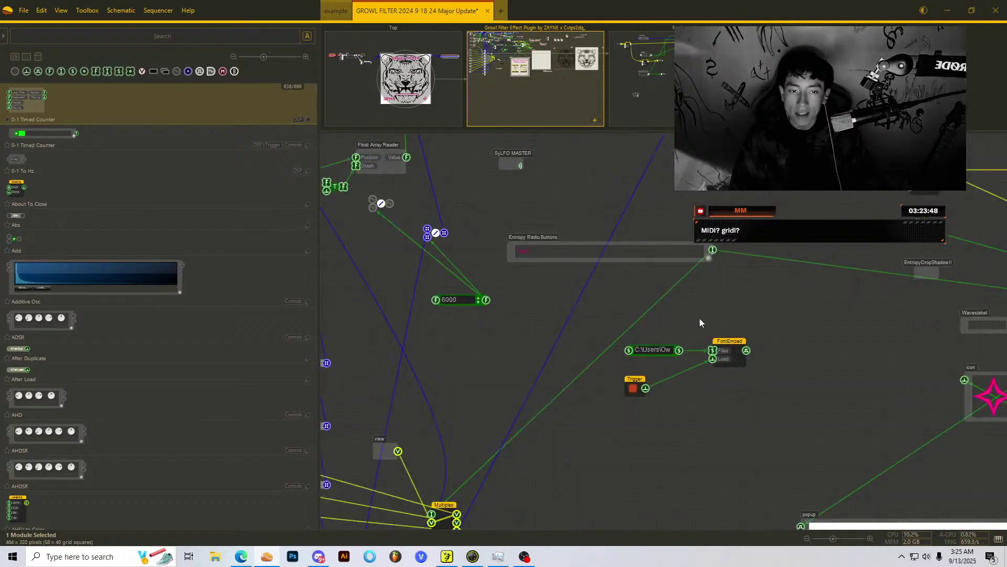
{"action": "scroll", "coordinate": [783, 320], "scroll_direction": "down", "scroll_amount": 10}
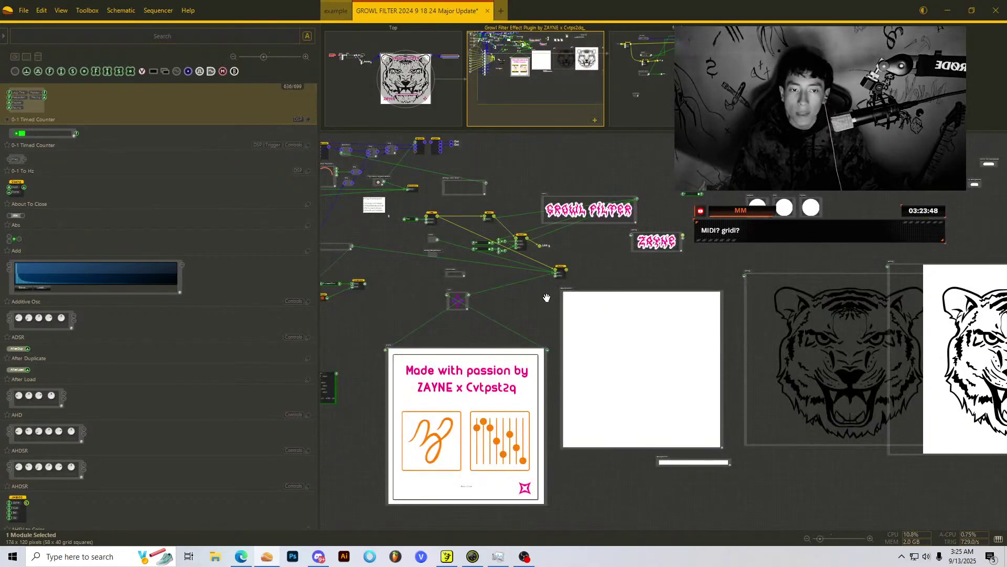
{"action": "scroll", "coordinate": [547, 292], "scroll_direction": "down", "scroll_amount": 4}
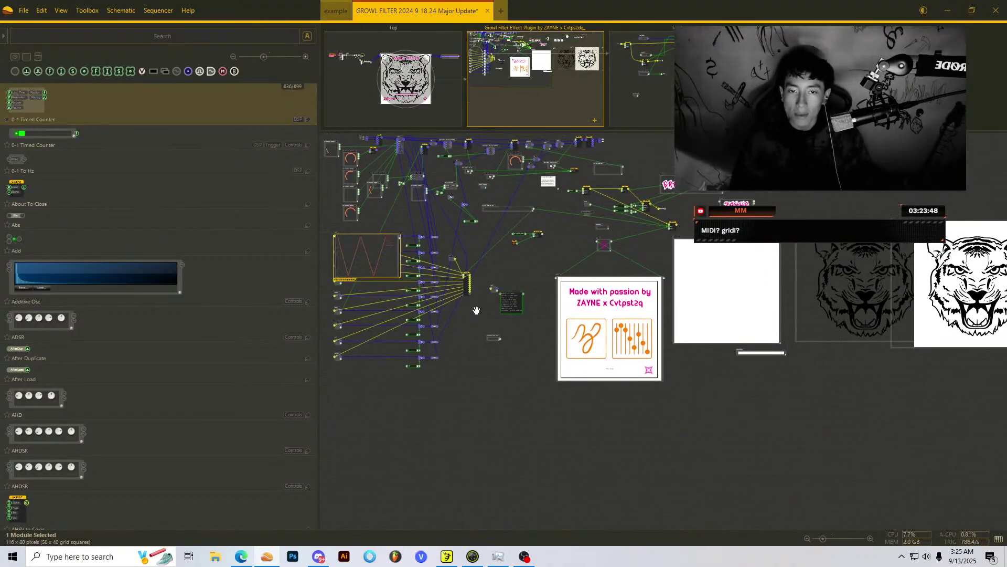
{"action": "scroll", "coordinate": [659, 272], "scroll_direction": "up", "scroll_amount": 2}
{"action": "left_click_drag", "start_coordinate": [659, 272], "coordinate": [417, 300]}
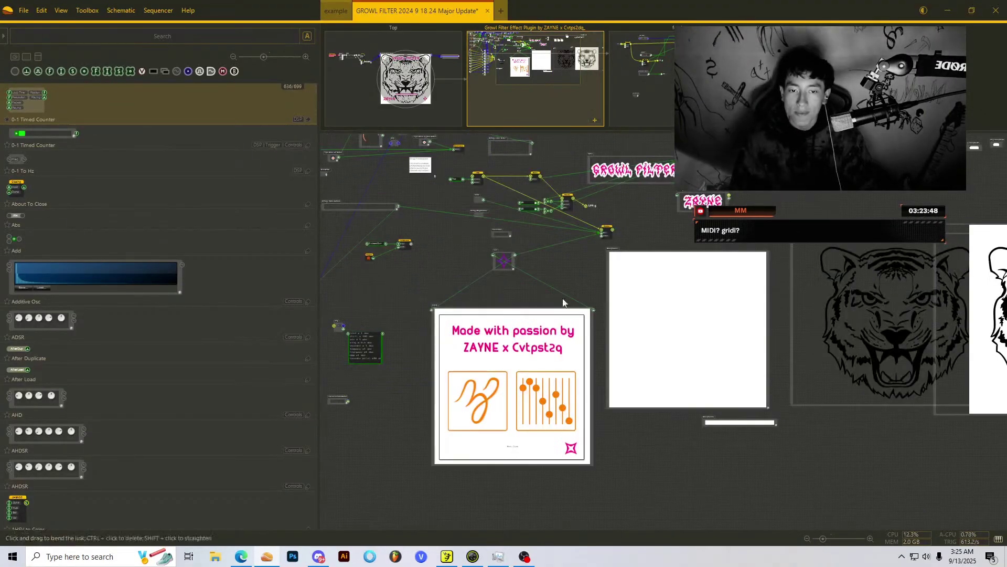
{"action": "left_click_drag", "start_coordinate": [550, 291], "coordinate": [521, 224]}
{"action": "scroll", "coordinate": [325, 219], "scroll_direction": "up", "scroll_amount": 1}
{"action": "left_click_drag", "start_coordinate": [325, 218], "coordinate": [425, 503]}
{"action": "scroll", "coordinate": [688, 320], "scroll_direction": "up", "scroll_amount": 1}
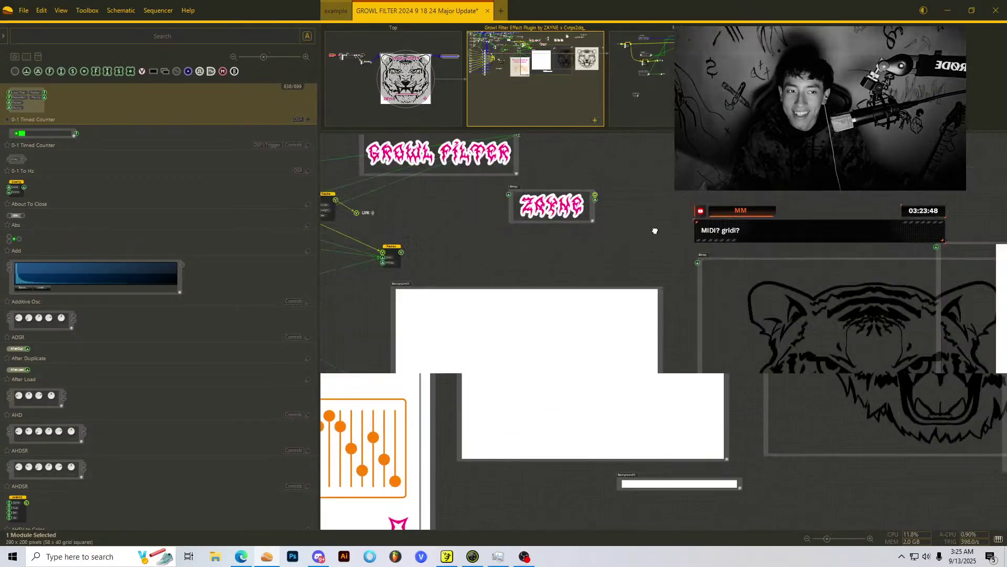
{"action": "scroll", "coordinate": [653, 245], "scroll_direction": "down", "scroll_amount": 1}
{"action": "left_click_drag", "start_coordinate": [653, 245], "coordinate": [665, 308]}
Step: Close FlowStone without saving the schematic, and move the flat ED Shape Editor 5 copy in SynthEdit closer to the popup menu
{"action": "left_click", "coordinate": [999, 9]}
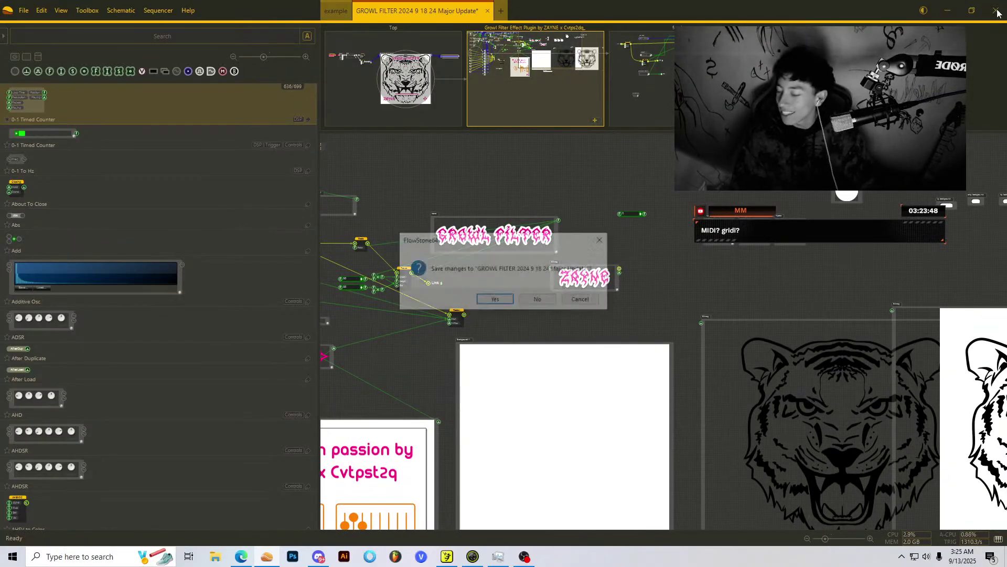
{"action": "left_click", "coordinate": [543, 298]}
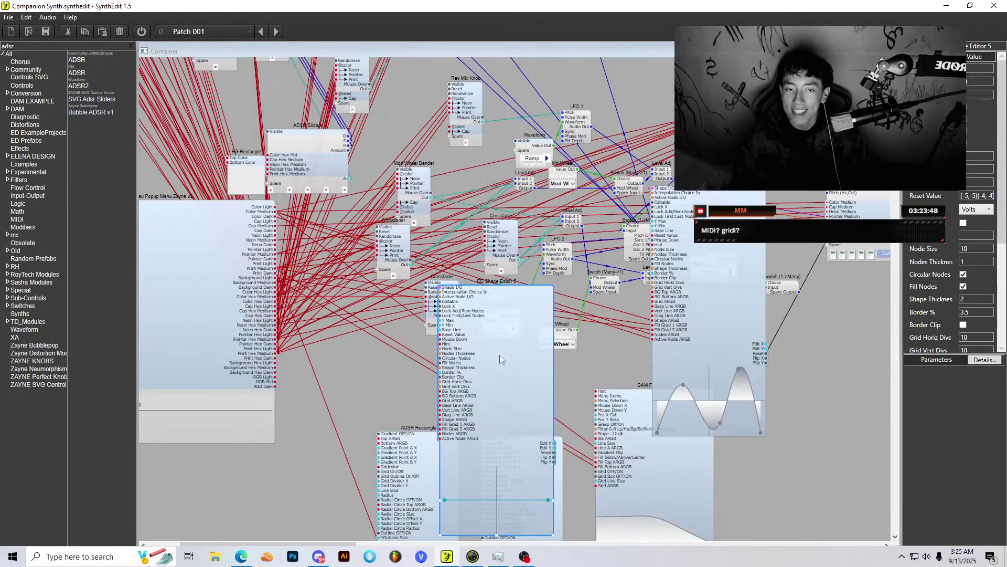
{"action": "left_click_drag", "start_coordinate": [477, 341], "coordinate": [448, 337]}
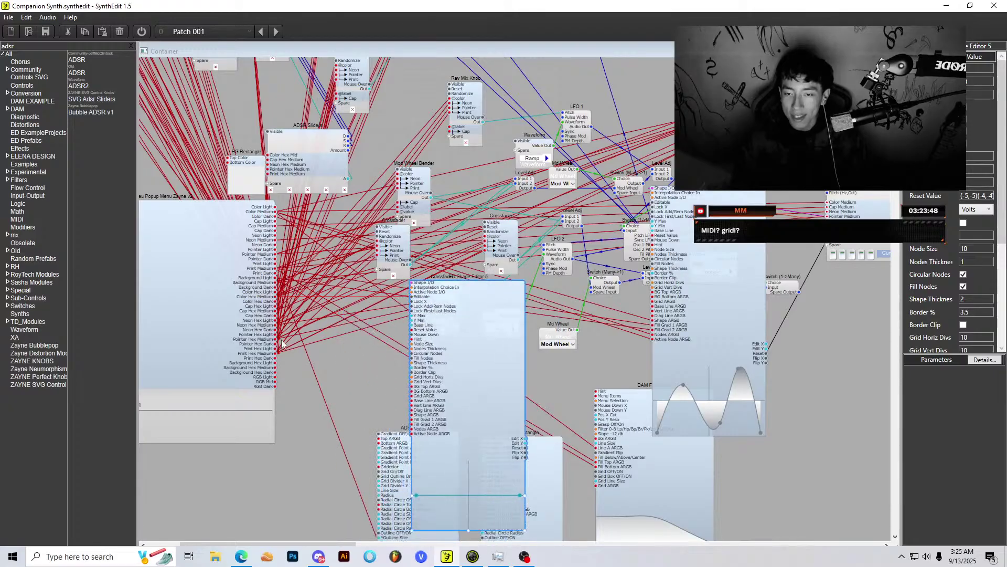
Step: Compare the popup menu's color outputs with the ARGB inputs of the flat ED Shape Editor 5 copy
{"action": "key", "text": "alt"}
{"action": "scroll", "coordinate": [298, 366], "scroll_direction": "up", "scroll_amount": 3}
{"action": "scroll", "coordinate": [315, 398], "scroll_direction": "up", "scroll_amount": 3}
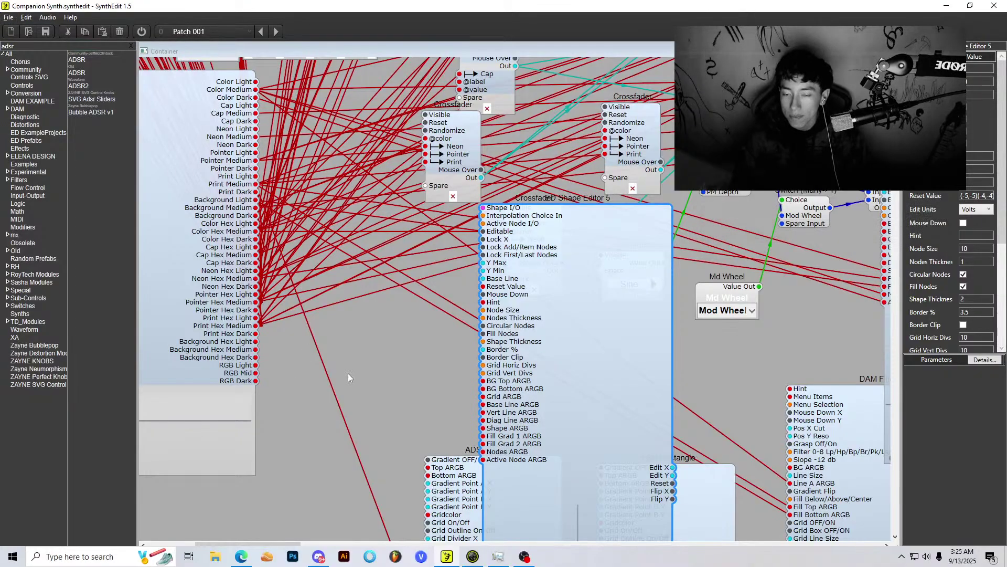
{"action": "scroll", "coordinate": [318, 367], "scroll_direction": "down", "scroll_amount": 3}
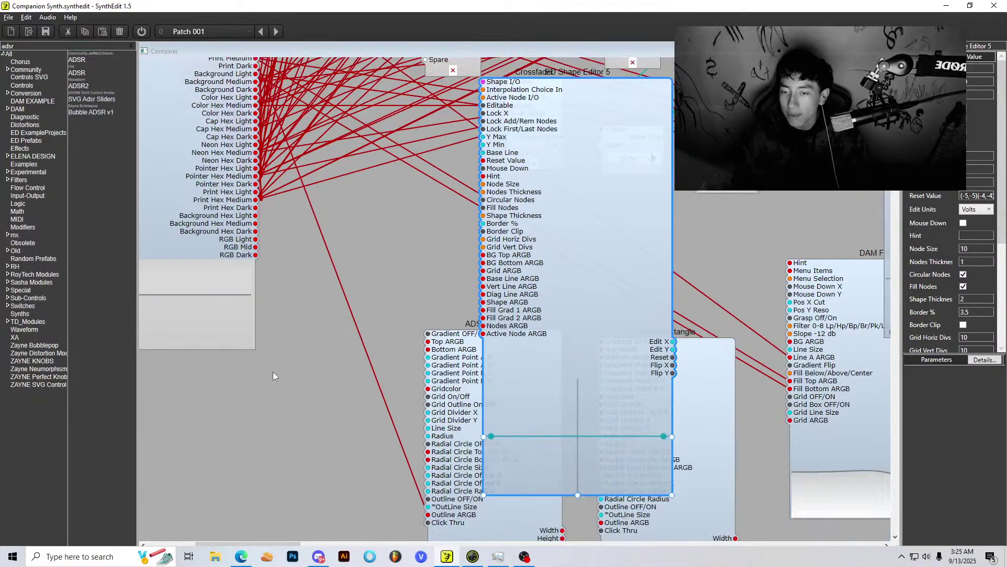
{"action": "scroll", "coordinate": [273, 375], "scroll_direction": "down", "scroll_amount": 3}
{"action": "scroll", "coordinate": [174, 309], "scroll_direction": "up", "scroll_amount": 5}
{"action": "scroll", "coordinate": [424, 313], "scroll_direction": "up", "scroll_amount": 2}
{"action": "scroll", "coordinate": [651, 317], "scroll_direction": "down", "scroll_amount": 1}
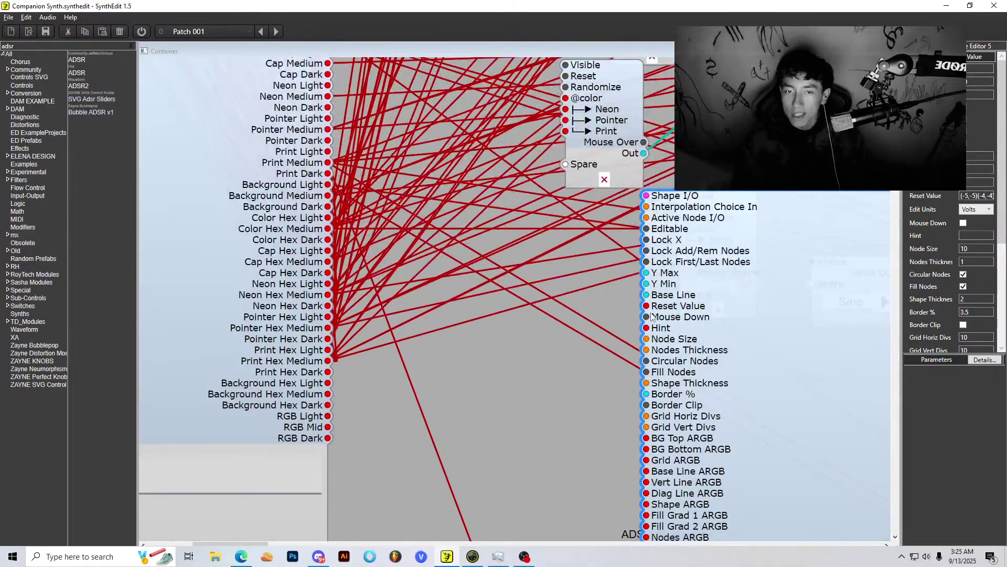
Step: Move the waveform ED Shape Editor 5 beside the popup menu, just above the flat copy
{"action": "scroll", "coordinate": [739, 295], "scroll_direction": "down", "scroll_amount": 4}
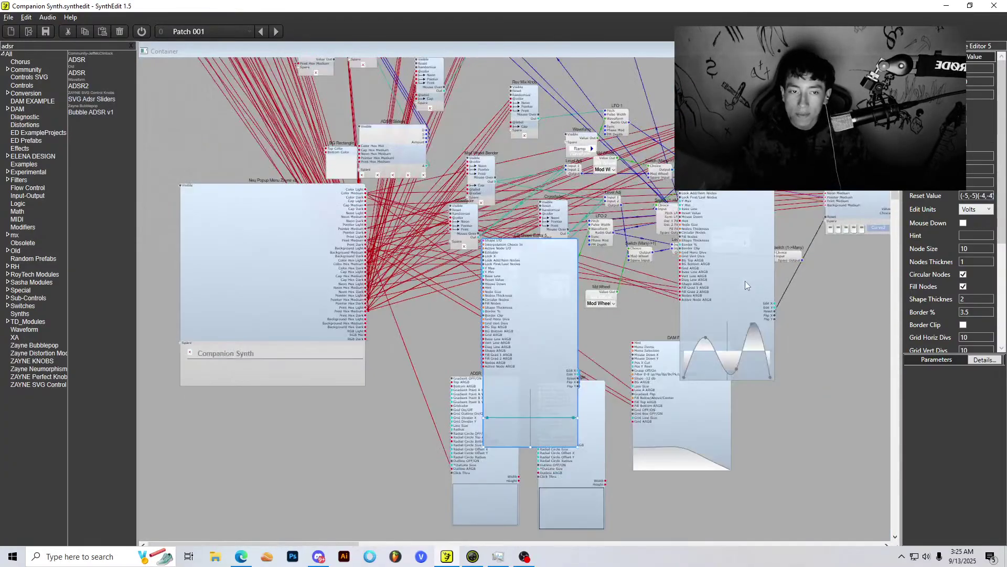
{"action": "left_click_drag", "start_coordinate": [745, 281], "coordinate": [520, 133]}
{"action": "scroll", "coordinate": [572, 157], "scroll_direction": "up", "scroll_amount": 2}
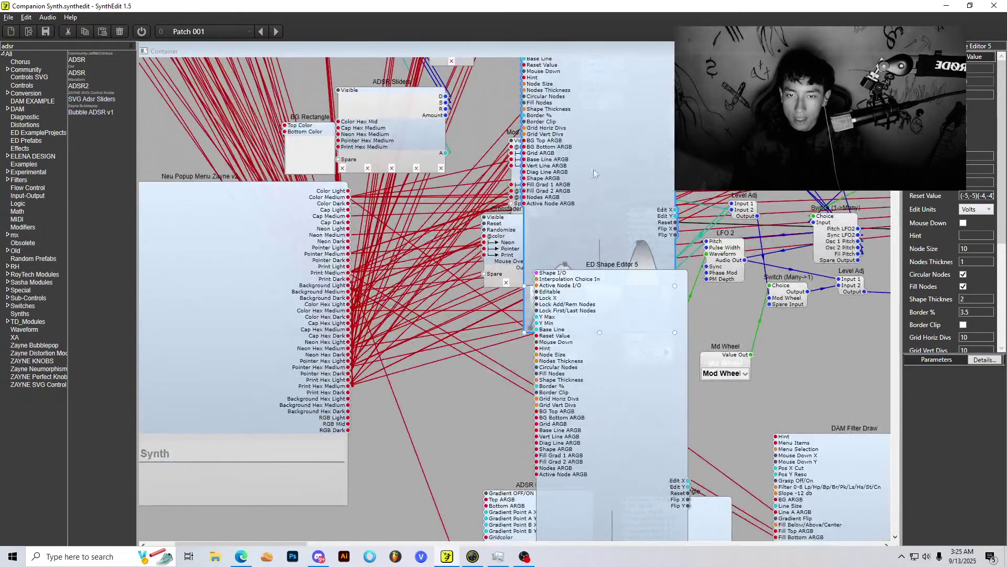
{"action": "left_click_drag", "start_coordinate": [595, 174], "coordinate": [673, 133]}
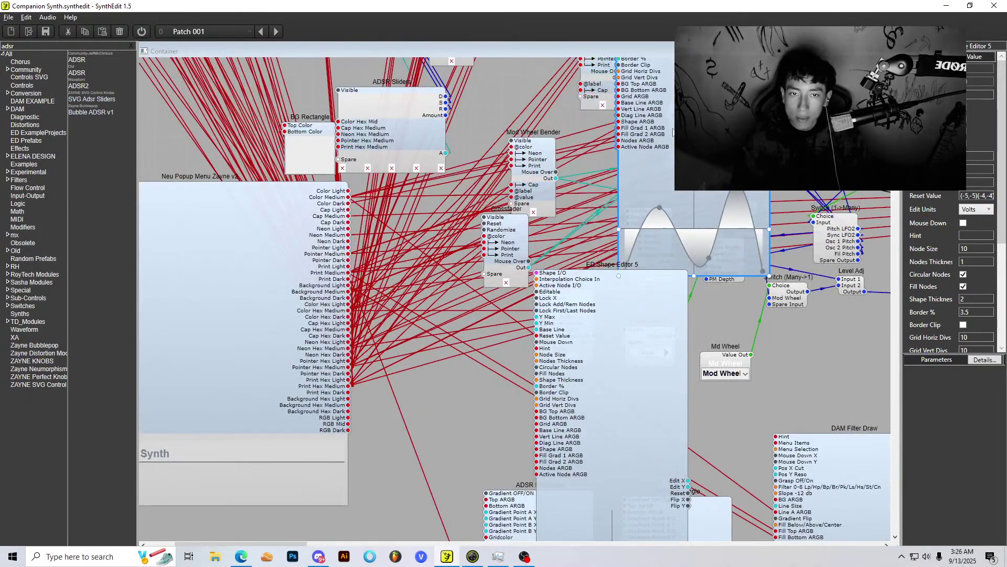
Step: Try connecting a popup menu color output to the flat ED Shape Editor 5 copy's Active Node ARGB input
{"action": "left_click_drag", "start_coordinate": [353, 201], "coordinate": [537, 474]}
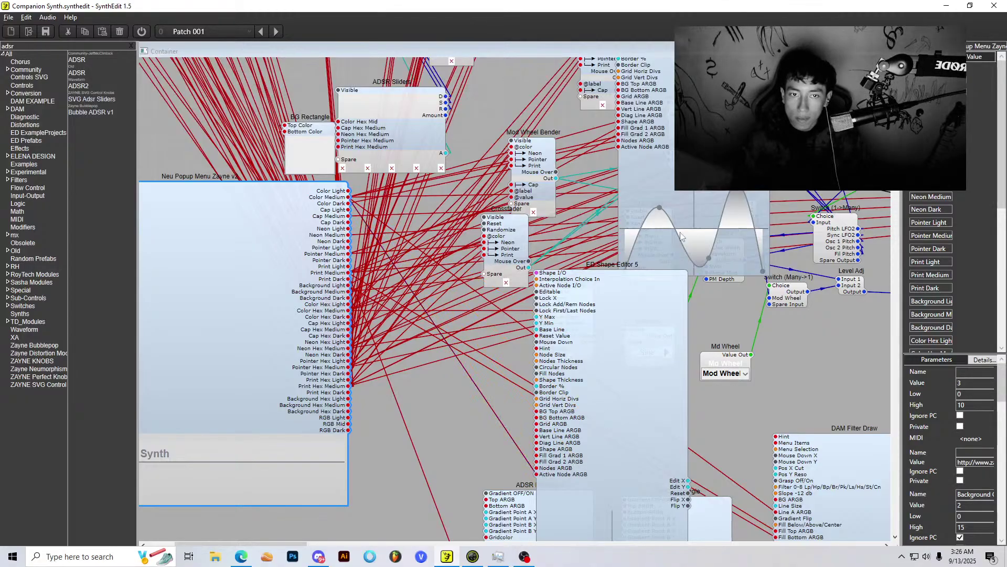
{"action": "left_click_drag", "start_coordinate": [648, 149], "coordinate": [673, 154]}
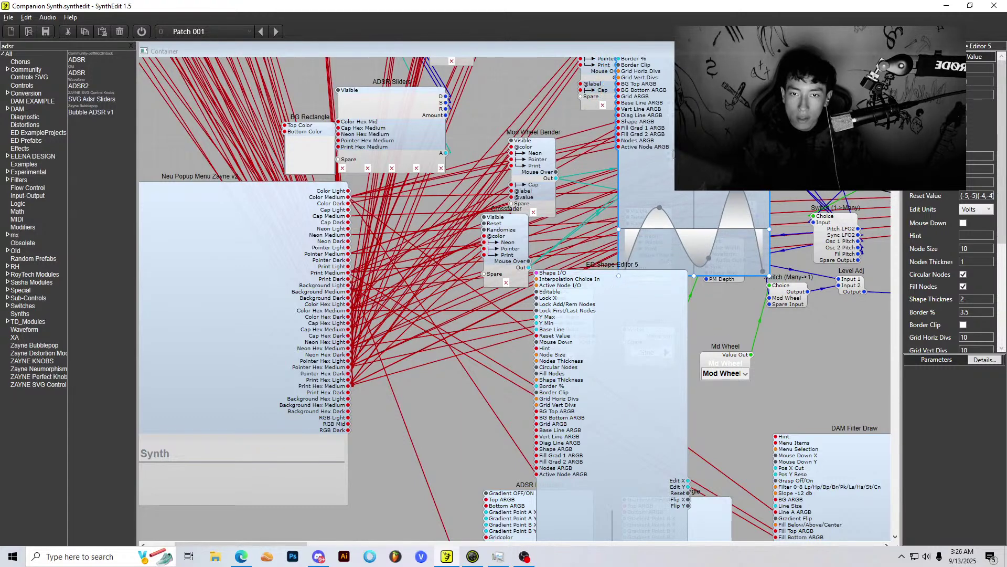
{"action": "right_click", "coordinate": [527, 464]}
{"action": "left_click", "coordinate": [551, 479]}
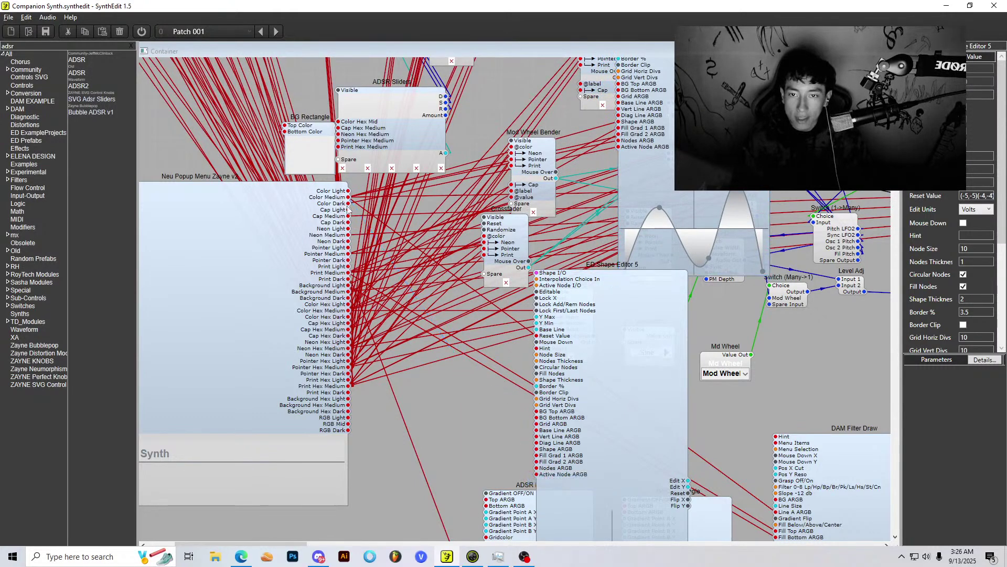
Step: Shift both shape editors slightly and connect the popup menu's Color Medium output to the flat copy's Active Node ARGB input
{"action": "left_click_drag", "start_coordinate": [614, 404], "coordinate": [650, 432]}
{"action": "left_click_drag", "start_coordinate": [698, 131], "coordinate": [697, 137]}
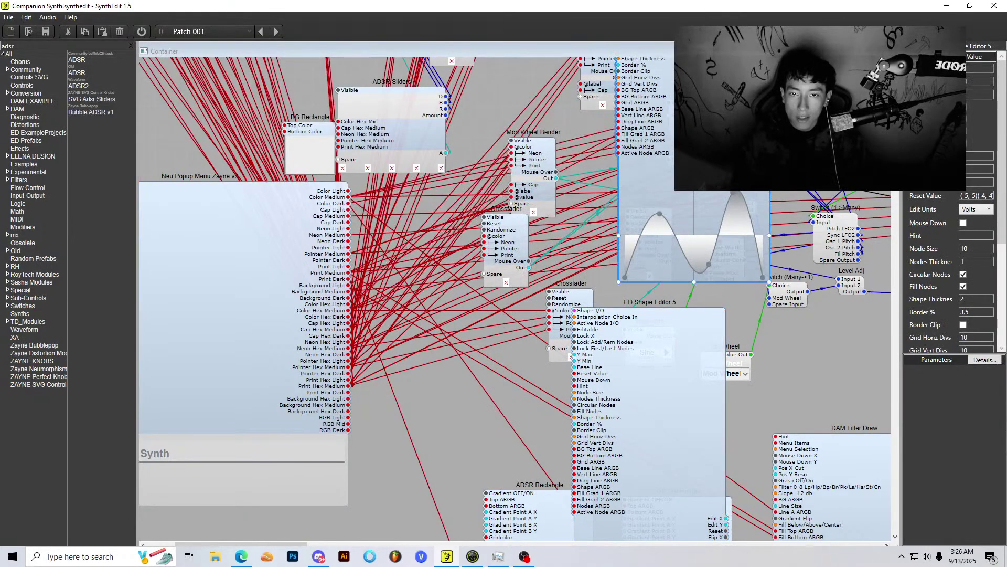
{"action": "left_click_drag", "start_coordinate": [347, 196], "coordinate": [576, 512]}
{"action": "left_click_drag", "start_coordinate": [668, 123], "coordinate": [675, 129]}
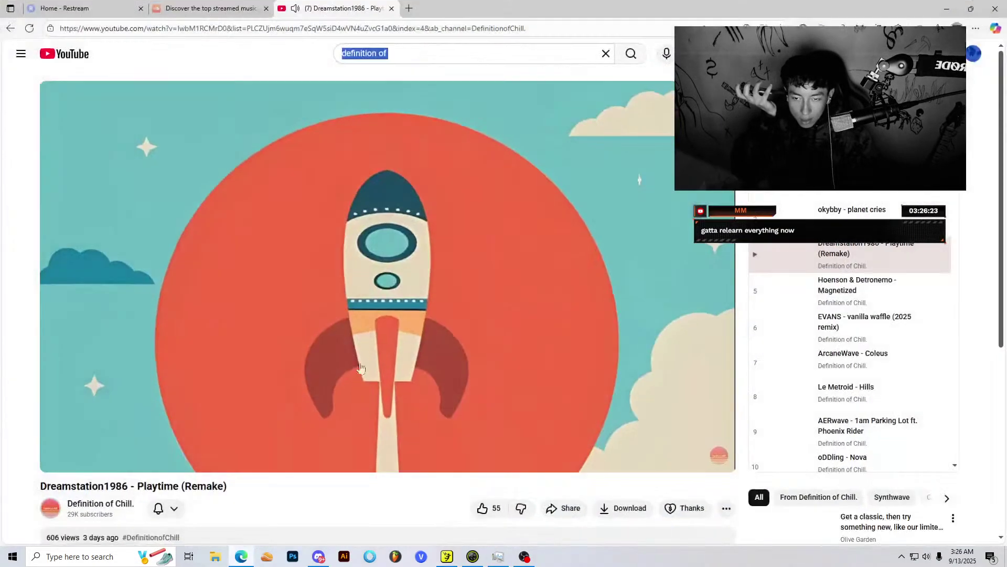
Step: Switch to the browser, adjust the YouTube video's volume while checking the OBS audio mixer, and return to SynthEdit
{"action": "left_click", "coordinate": [241, 556]}
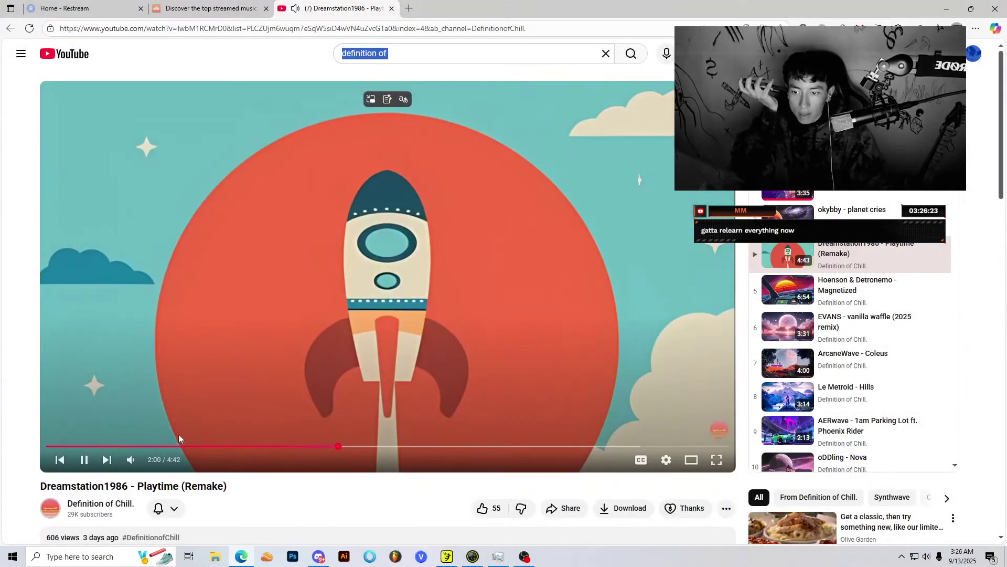
{"action": "mouse_move", "coordinate": [131, 460]}
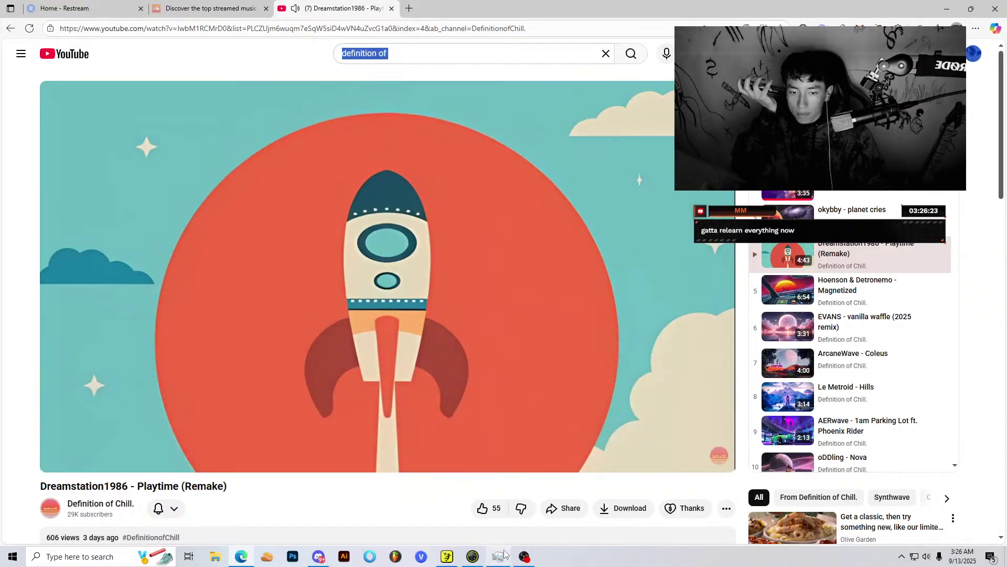
{"action": "left_click", "coordinate": [524, 557]}
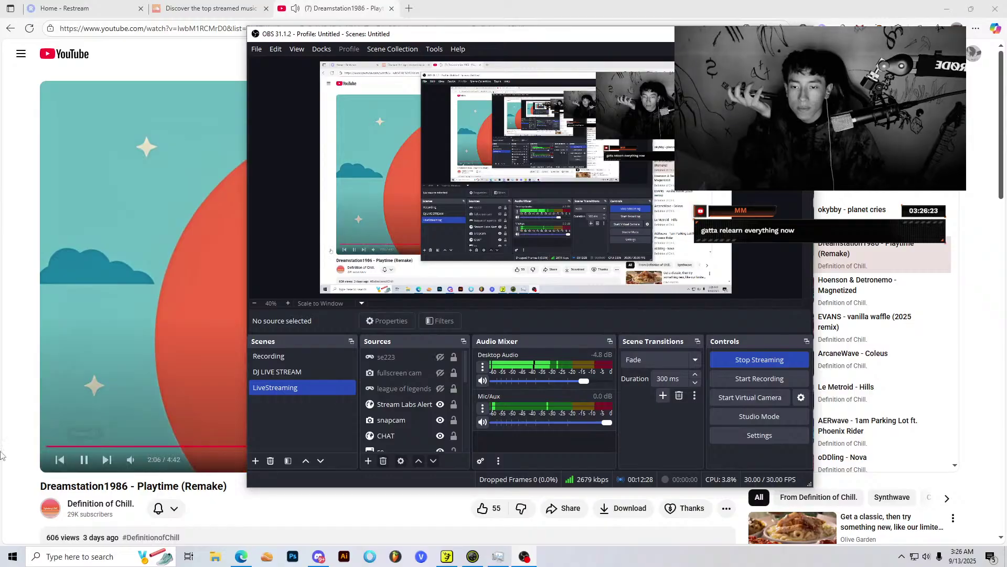
{"action": "left_click", "coordinate": [146, 465]}
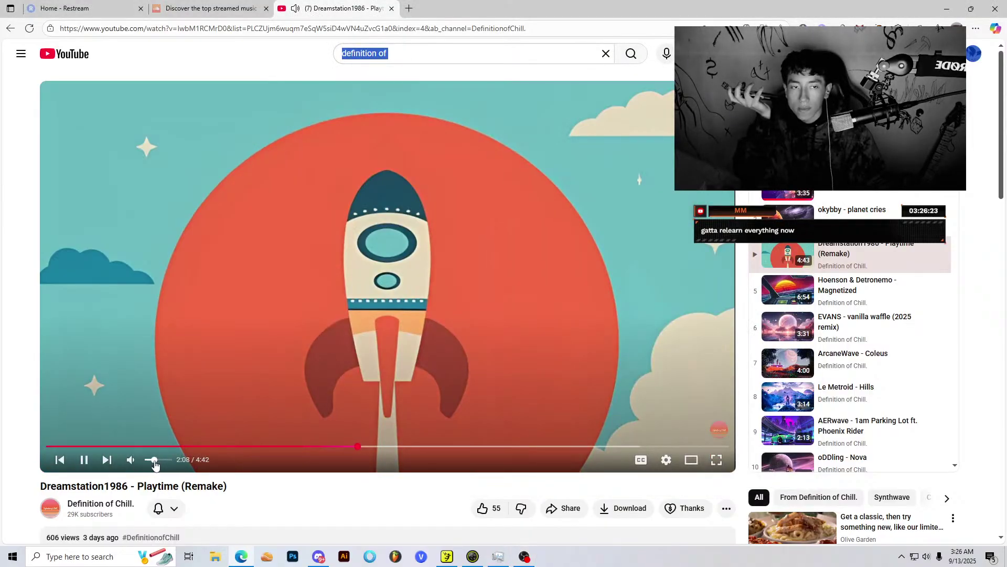
{"action": "left_click", "coordinate": [944, 53]}
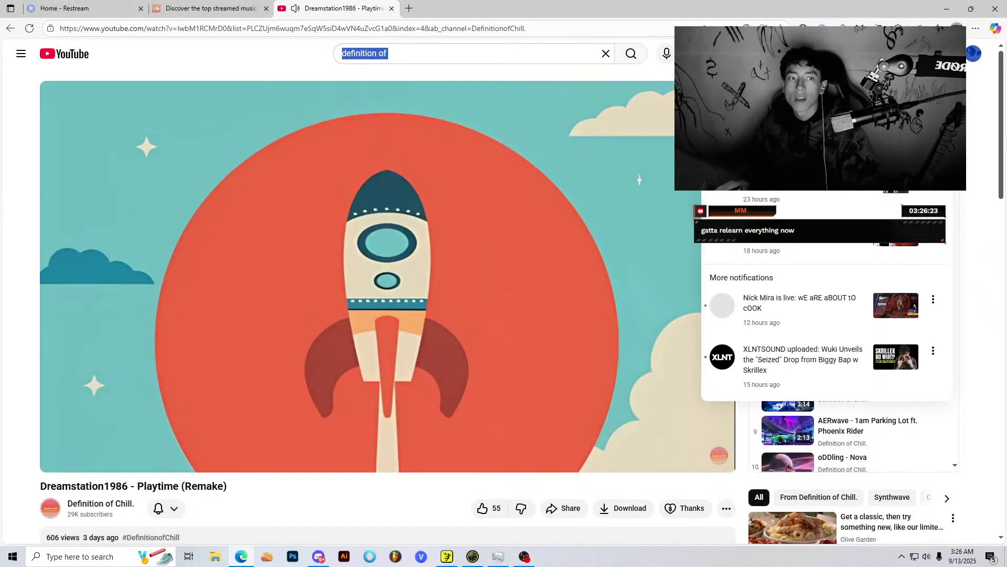
{"action": "key", "text": "Escape"}
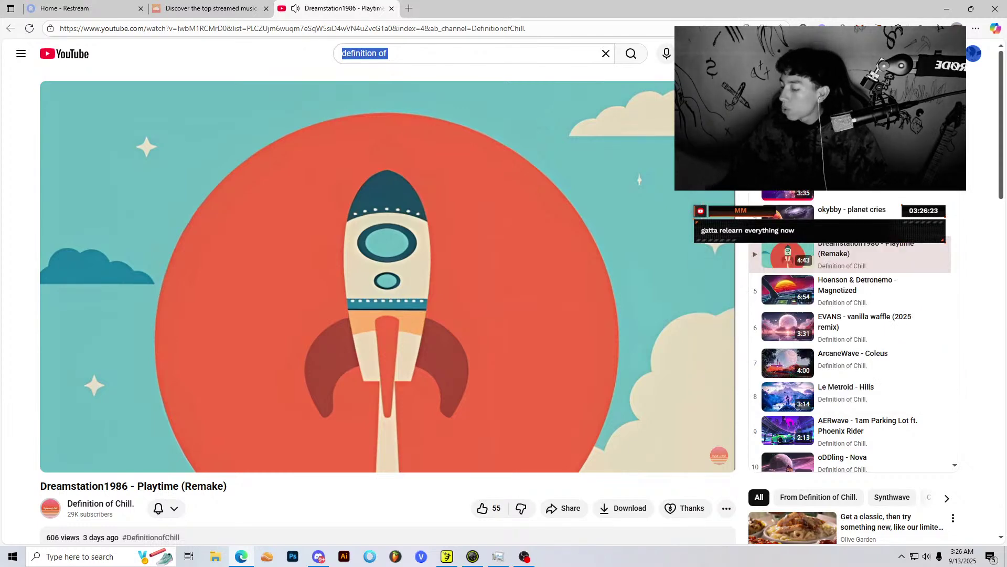
{"action": "left_click", "coordinate": [447, 556]}
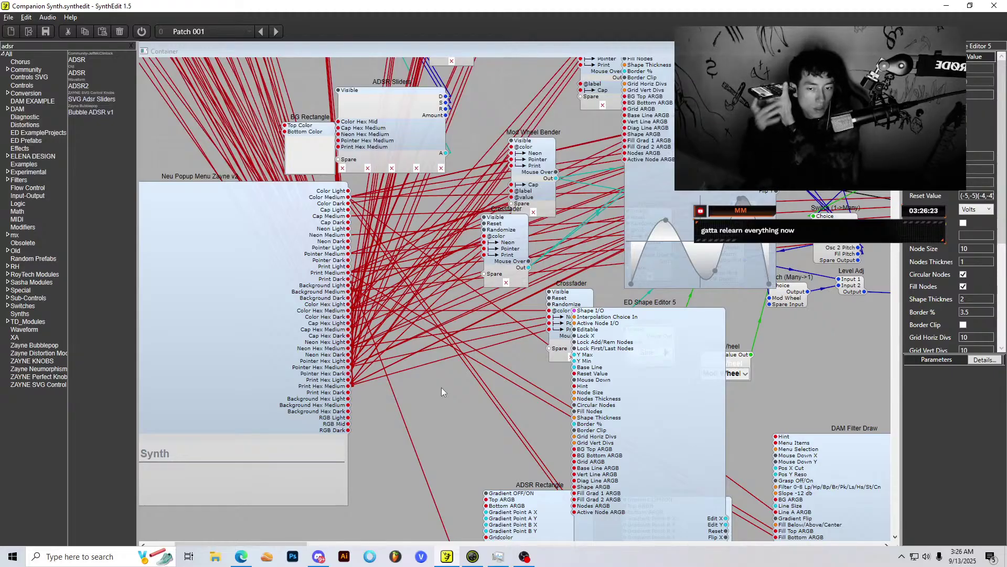
Step: Check the desktop and microphone levels in OBS and the playing YouTube video, and switch back to SynthEdit
{"action": "left_click", "coordinate": [473, 557]}
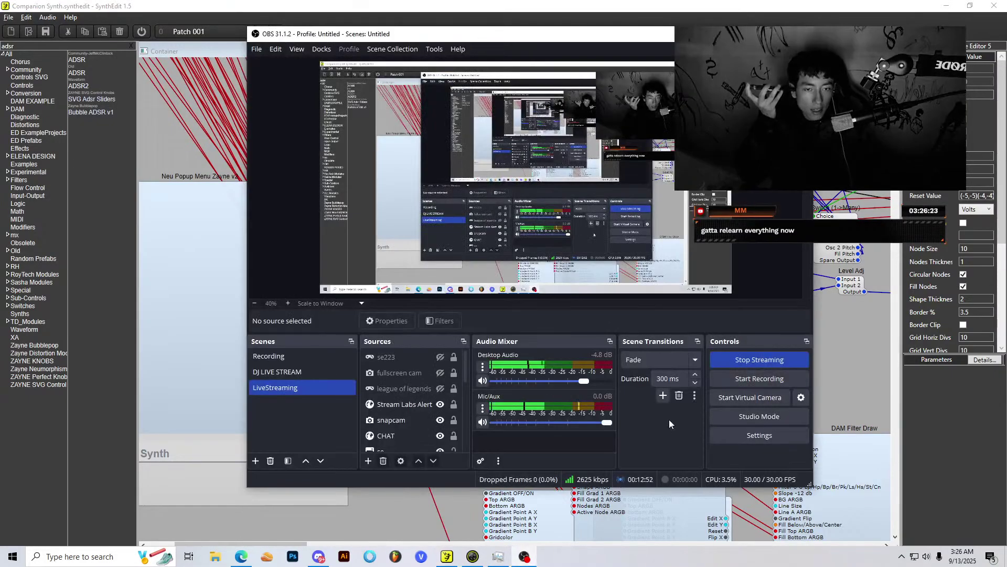
{"action": "left_click", "coordinate": [481, 381]}
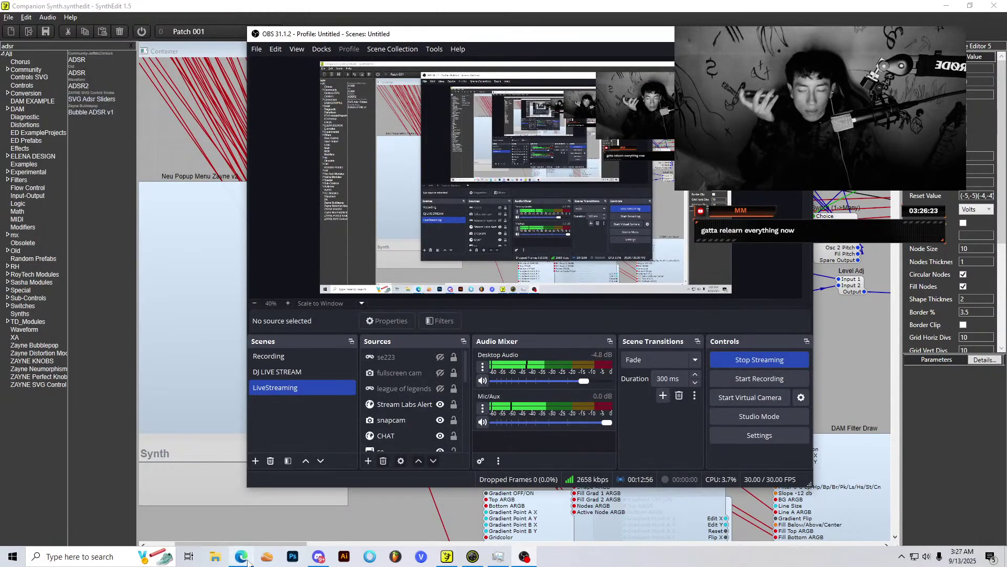
{"action": "mouse_move", "coordinate": [248, 560]}
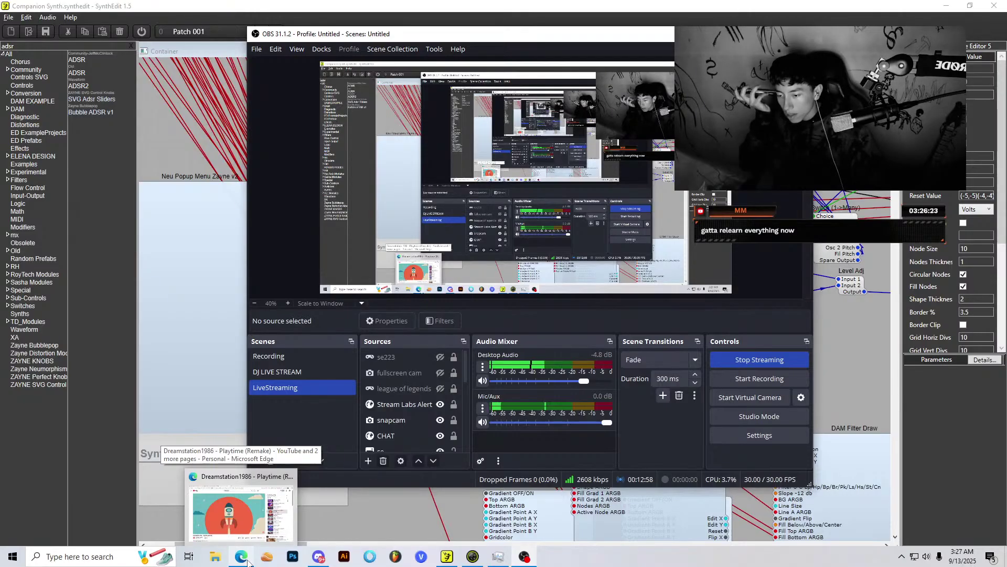
{"action": "left_click", "coordinate": [248, 561]}
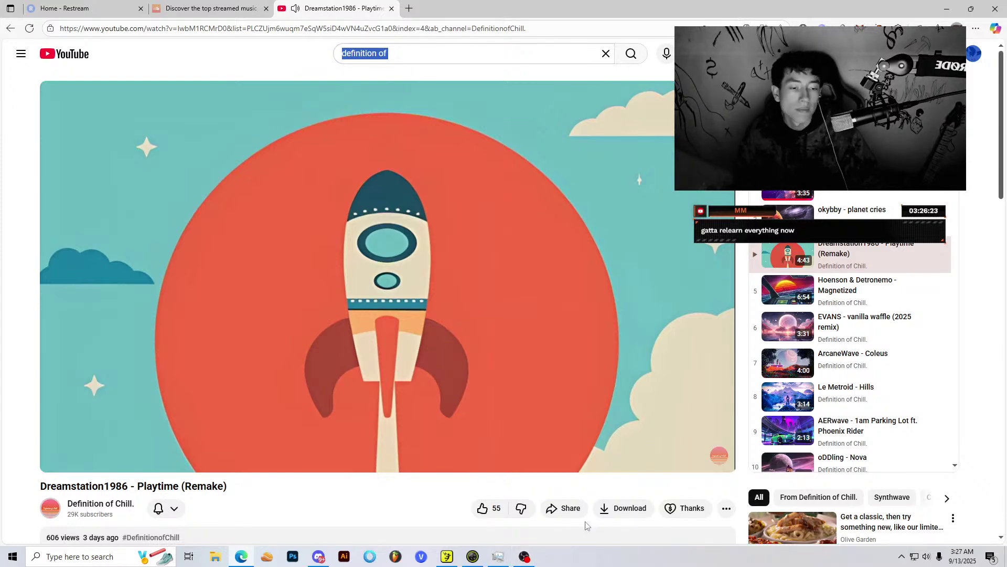
{"action": "key", "text": "alt+Tab"}
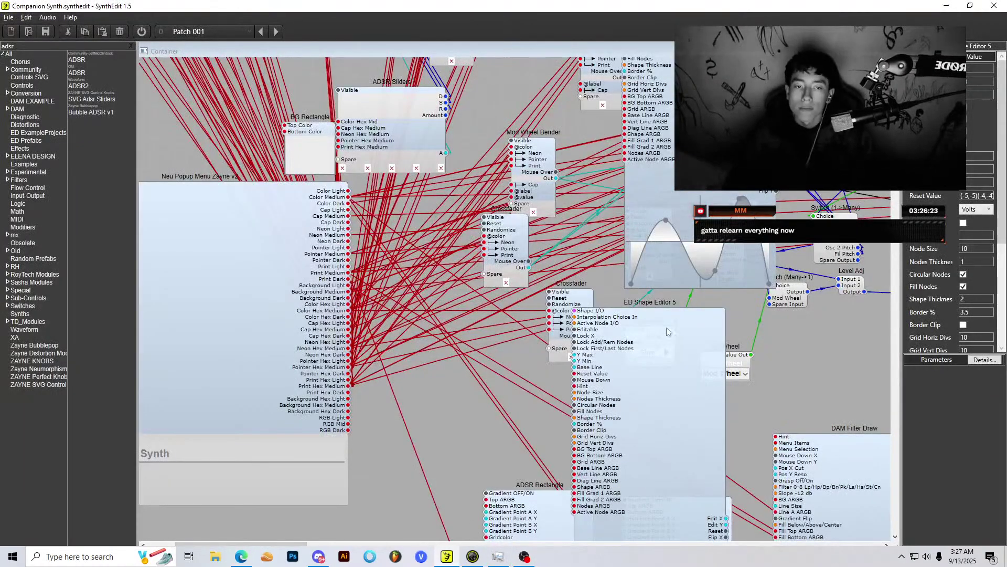
Step: Place the waveform shape editor beside the popup menu and connect the Background Light output to the flat copy's fill gradient input
{"action": "left_click_drag", "start_coordinate": [668, 332], "coordinate": [522, 244]}
{"action": "scroll", "coordinate": [692, 326], "scroll_direction": "down", "scroll_amount": 3}
{"action": "scroll", "coordinate": [692, 326], "scroll_direction": "up", "scroll_amount": 2}
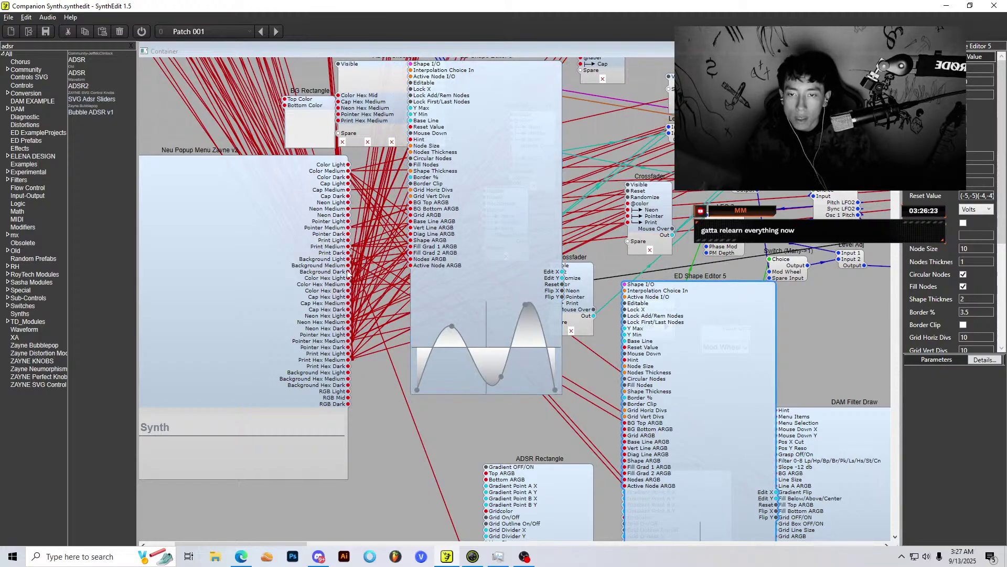
{"action": "left_click_drag", "start_coordinate": [349, 261], "coordinate": [625, 467]}
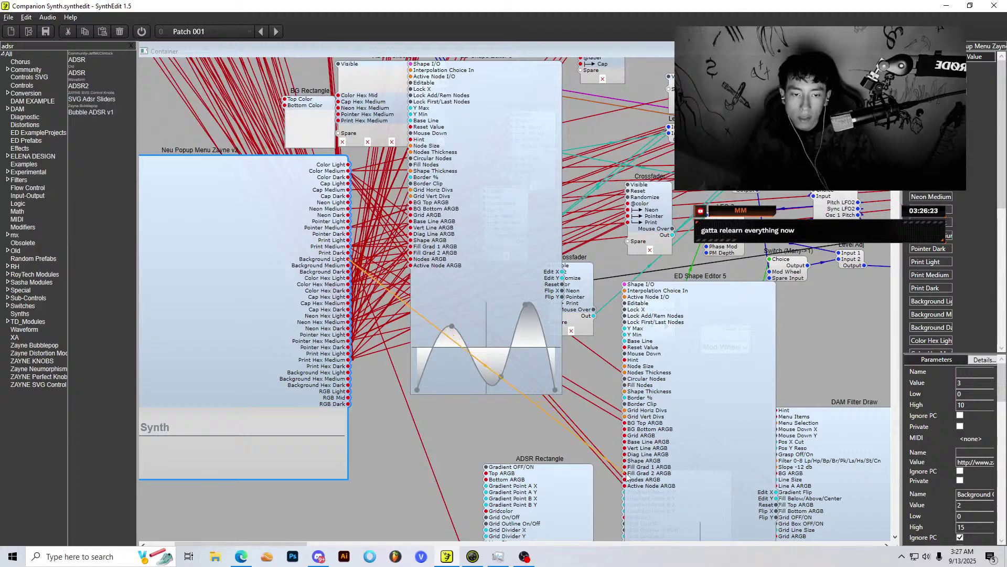
Step: Move the flat ED Shape Editor 5 copy up and reshape its line with one peak node and one trough node
{"action": "left_click_drag", "start_coordinate": [701, 398], "coordinate": [745, 247]}
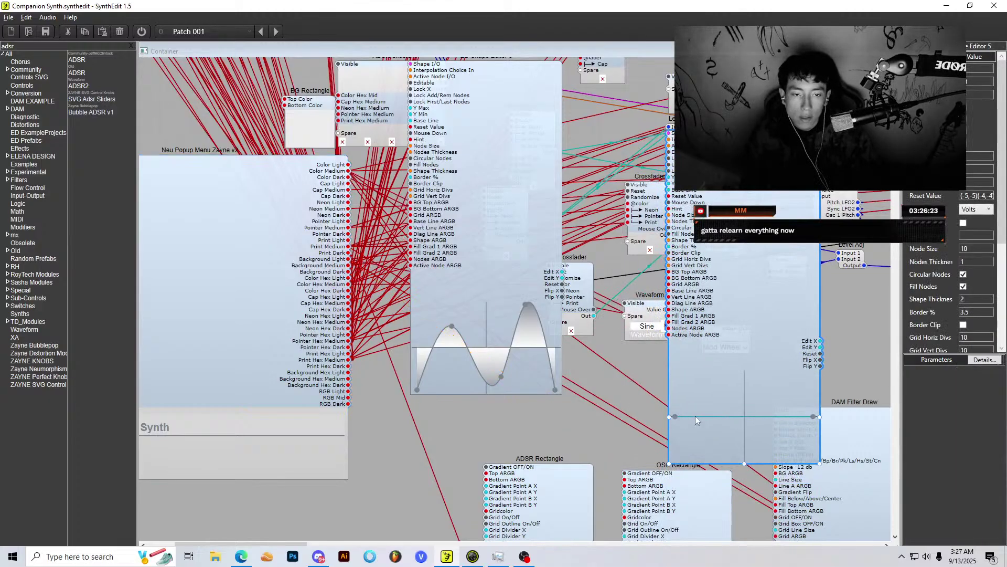
{"action": "left_click_drag", "start_coordinate": [698, 415], "coordinate": [705, 372]}
{"action": "left_click_drag", "start_coordinate": [746, 407], "coordinate": [754, 455]}
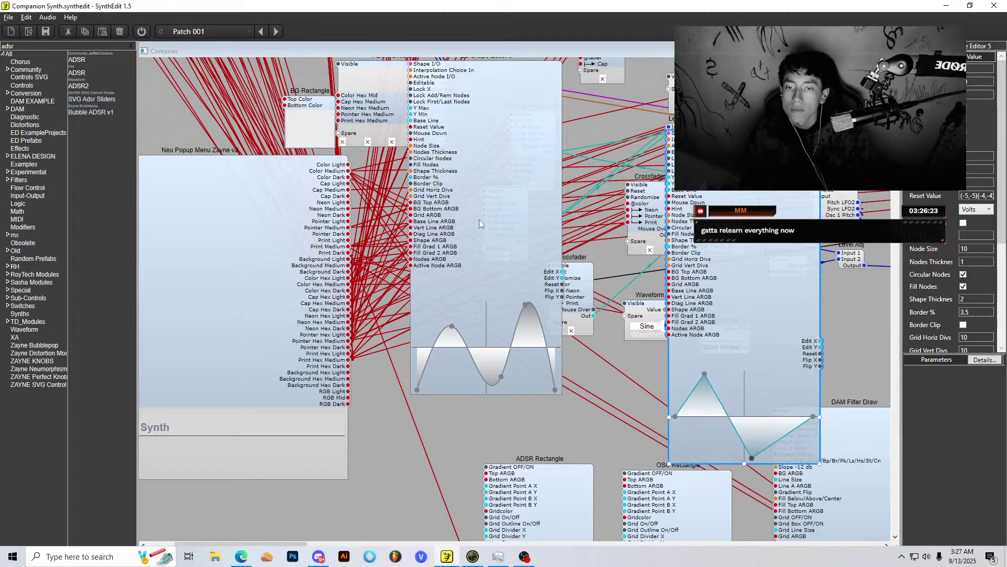
Step: Move the waveform shape editor down, connect the popup menu's Print Medium output to the flat copy's line color, and try a node on its line
{"action": "left_click_drag", "start_coordinate": [479, 224], "coordinate": [548, 250]}
{"action": "left_click_drag", "start_coordinate": [348, 246], "coordinate": [674, 301]}
{"action": "left_click", "coordinate": [714, 411]}
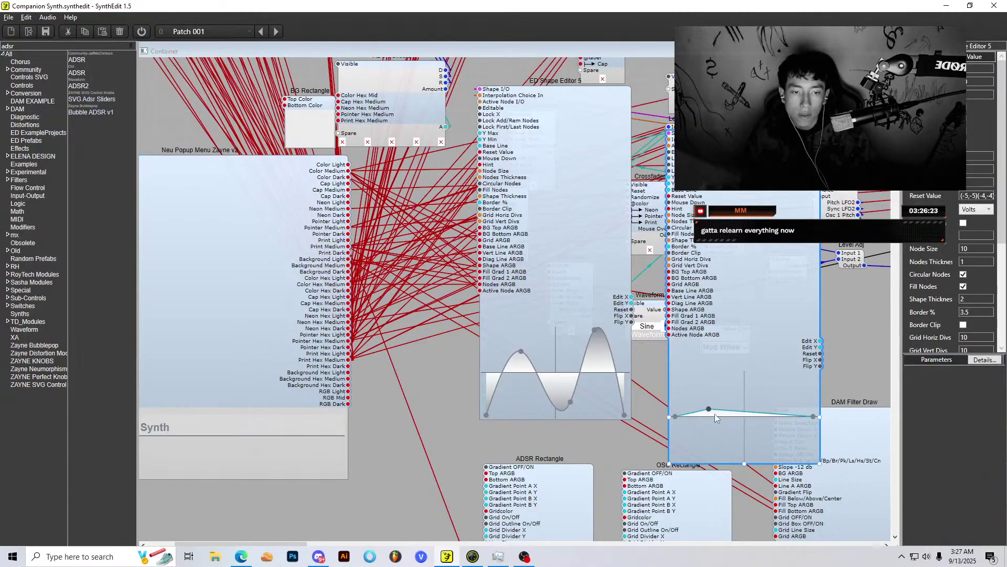
{"action": "left_click", "coordinate": [710, 409]}
Step: Reposition both shape editors apart from each other and redraw the flat copy's line with one peak and one trough
{"action": "left_click_drag", "start_coordinate": [697, 346], "coordinate": [771, 269]}
{"action": "right_click", "coordinate": [797, 264]}
{"action": "left_click", "coordinate": [776, 302]}
{"action": "left_click_drag", "start_coordinate": [504, 248], "coordinate": [627, 373]}
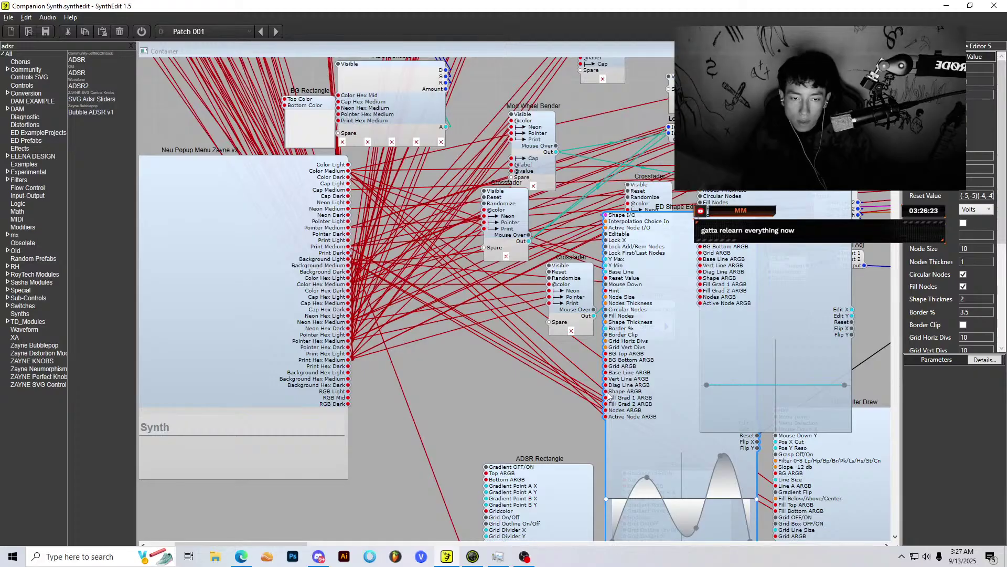
{"action": "left_click_drag", "start_coordinate": [769, 341], "coordinate": [751, 401]}
Step: Open the panel editor, try shaping the copy's line with a peak and a trough there, and return to the structure view
{"action": "scroll", "coordinate": [756, 417], "scroll_direction": "down", "scroll_amount": 3}
{"action": "right_click", "coordinate": [475, 301]}
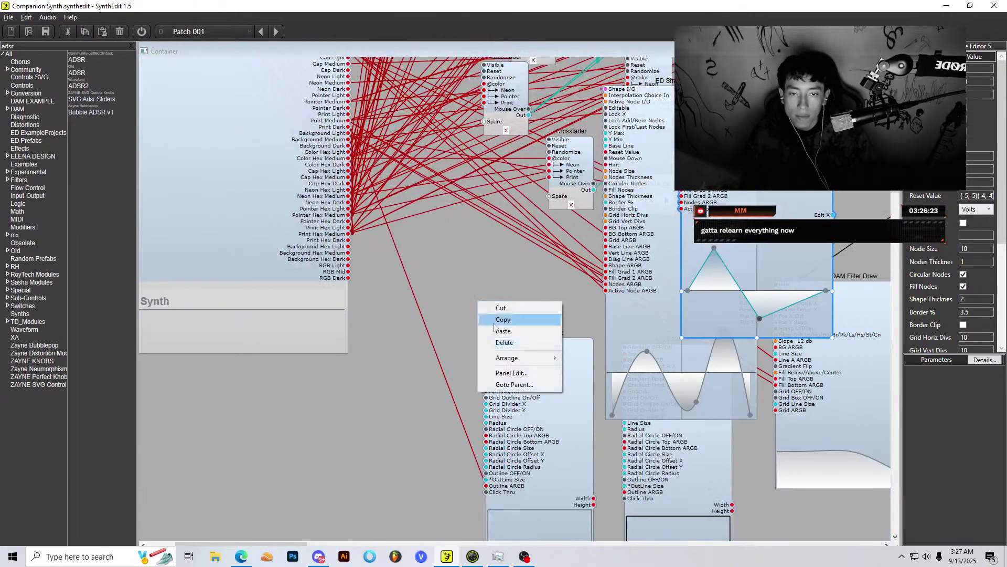
{"action": "left_click", "coordinate": [504, 374]}
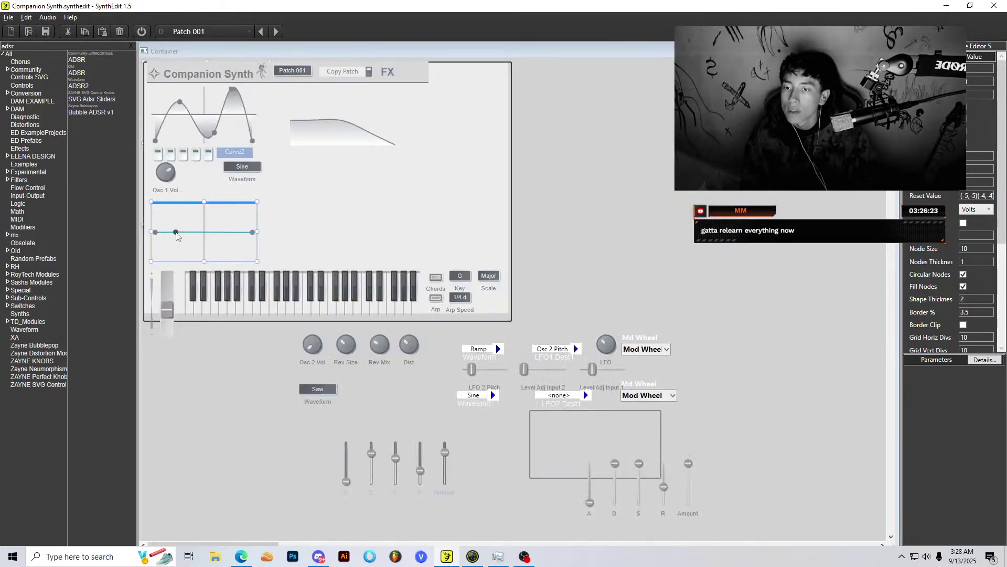
{"action": "left_click_drag", "start_coordinate": [176, 235], "coordinate": [220, 250]}
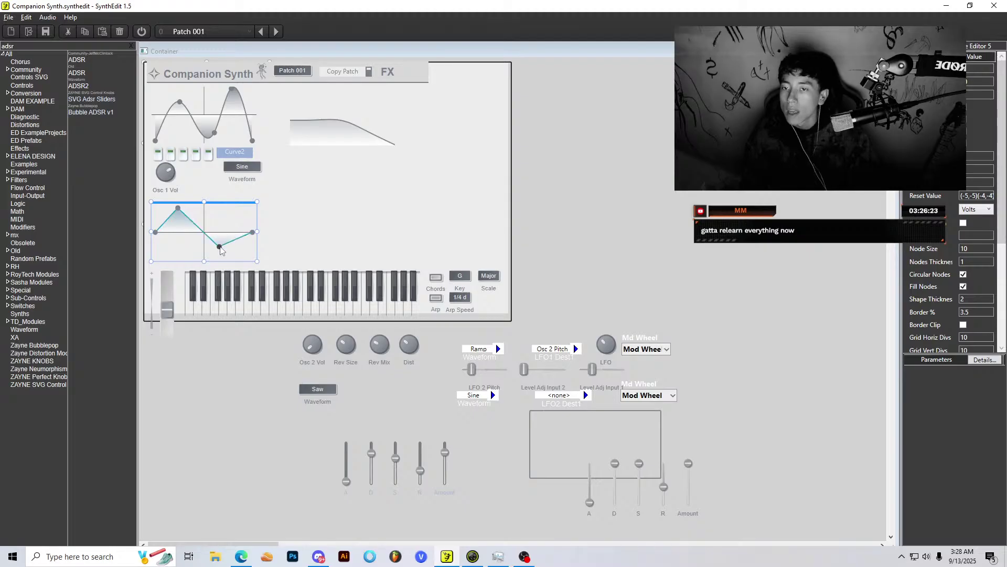
{"action": "right_click", "coordinate": [778, 123]}
{"action": "left_click", "coordinate": [807, 194]}
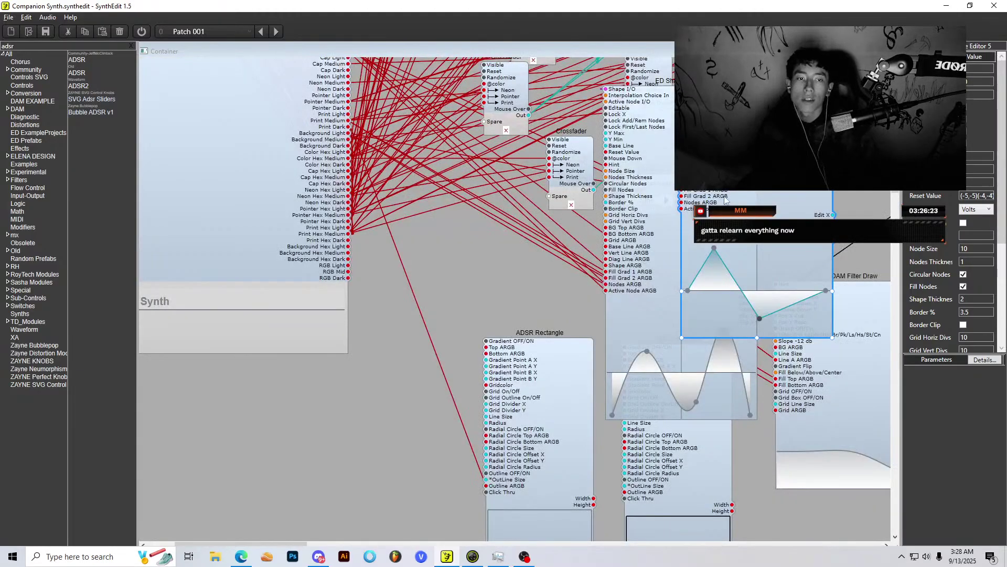
Step: Examine the selected shape editor copy's node, grid, border and ARGB color properties
{"action": "scroll", "coordinate": [932, 278], "scroll_direction": "down", "scroll_amount": 5}
{"action": "scroll", "coordinate": [914, 270], "scroll_direction": "up", "scroll_amount": 5}
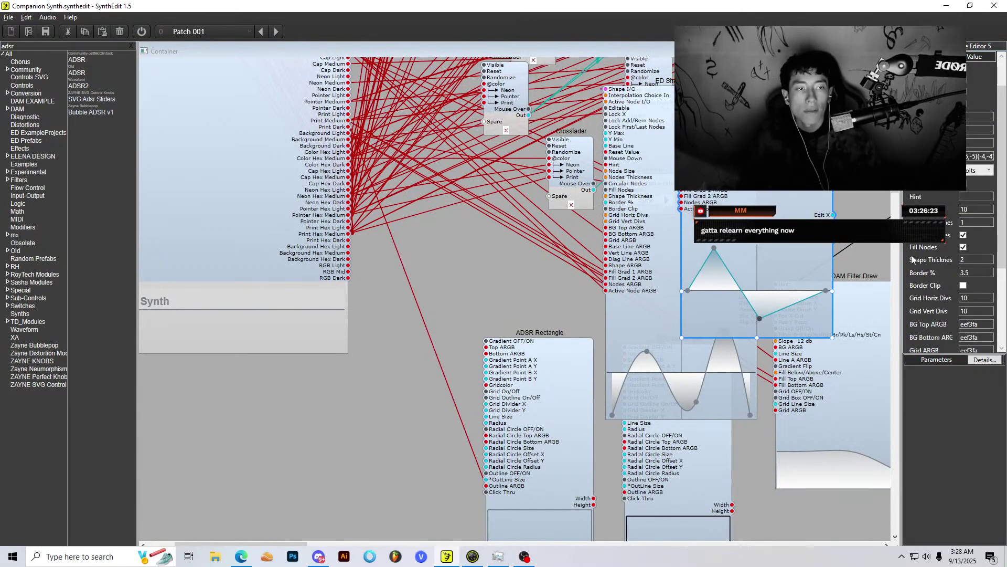
{"action": "scroll", "coordinate": [947, 211], "scroll_direction": "down", "scroll_amount": 2}
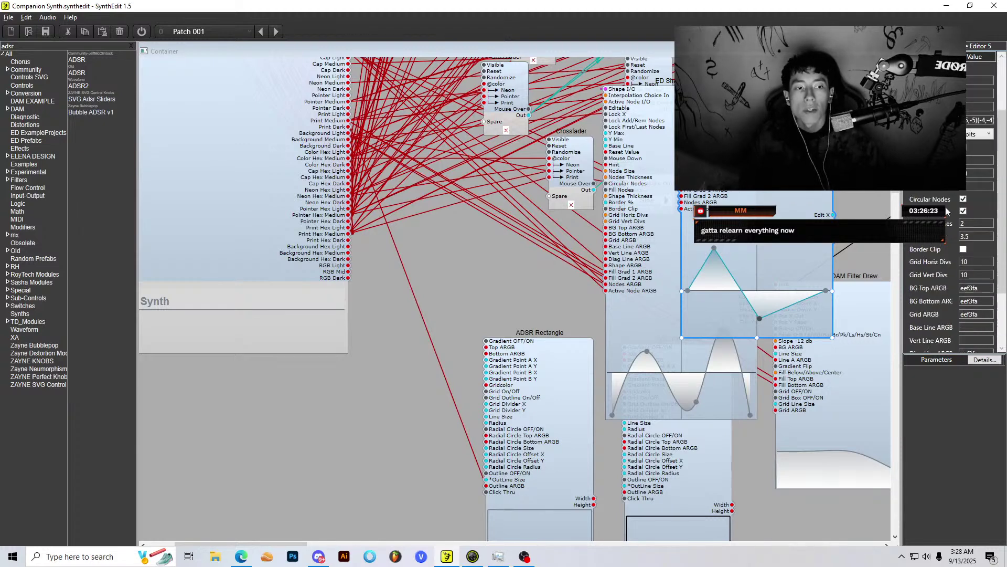
{"action": "scroll", "coordinate": [947, 247], "scroll_direction": "down", "scroll_amount": 2}
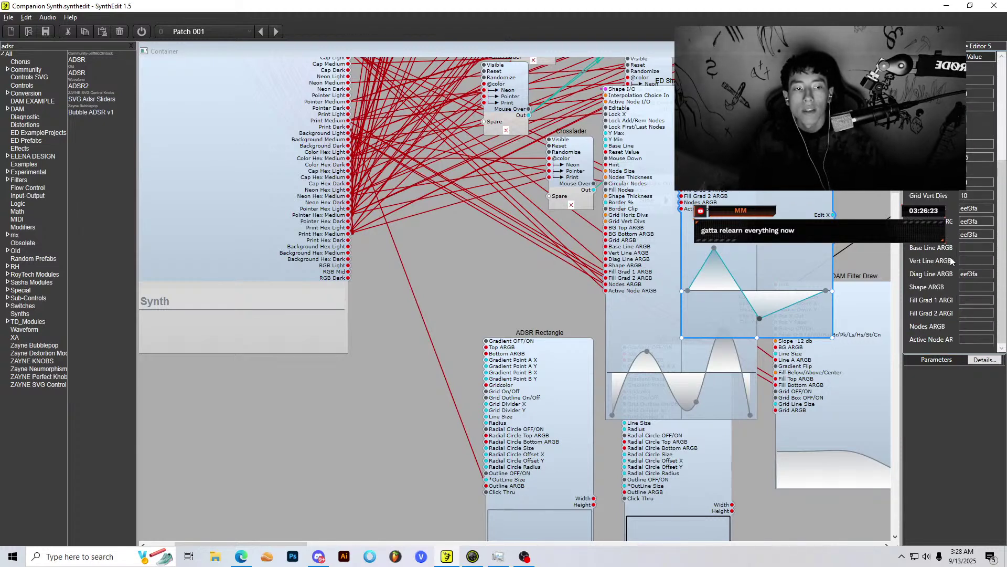
{"action": "scroll", "coordinate": [951, 267], "scroll_direction": "up", "scroll_amount": 4}
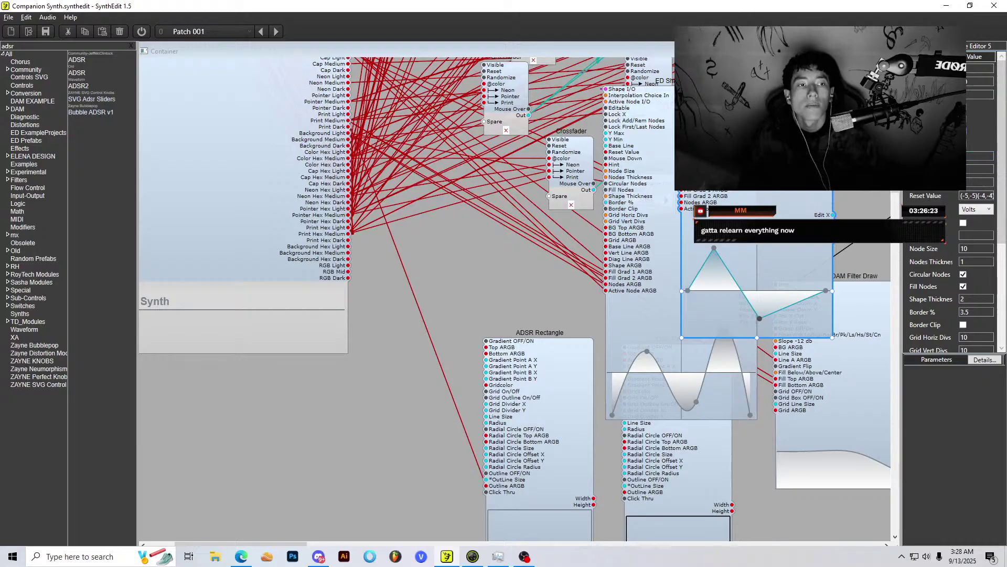
{"action": "scroll", "coordinate": [839, 226], "scroll_direction": "up", "scroll_amount": 1}
{"action": "scroll", "coordinate": [938, 203], "scroll_direction": "down", "scroll_amount": 1}
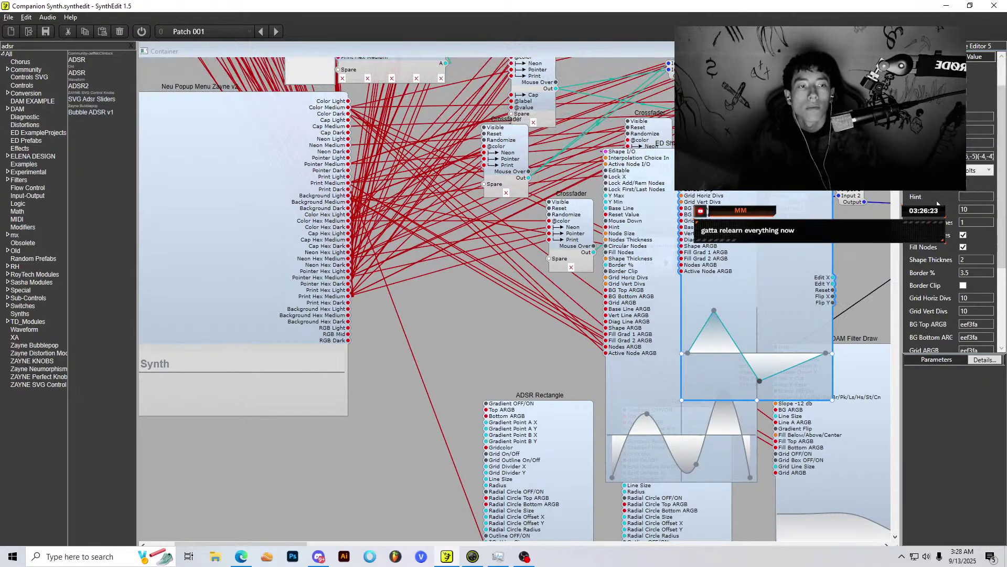
{"action": "scroll", "coordinate": [938, 203], "scroll_direction": "up", "scroll_amount": 1}
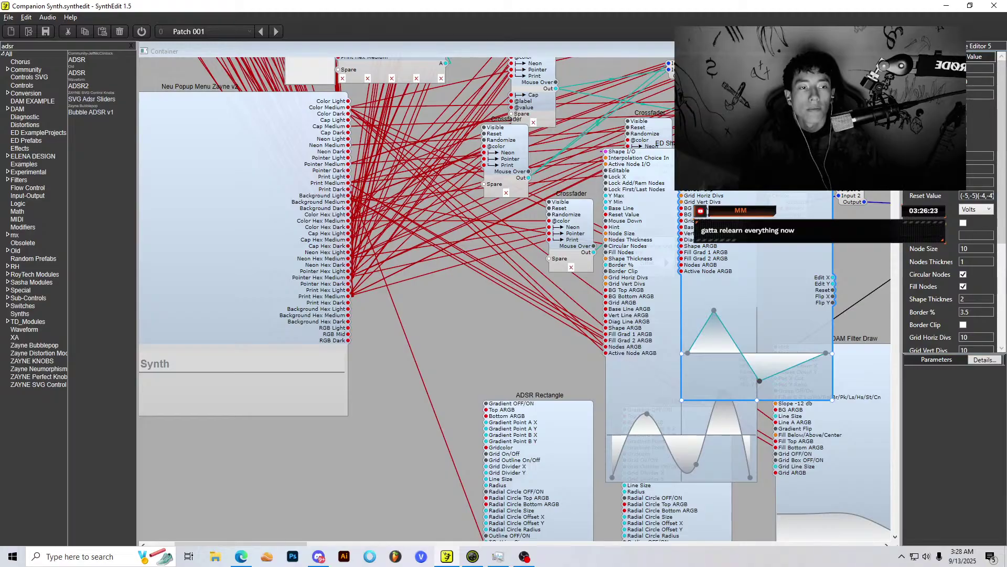
{"action": "scroll", "coordinate": [930, 266], "scroll_direction": "down", "scroll_amount": 2}
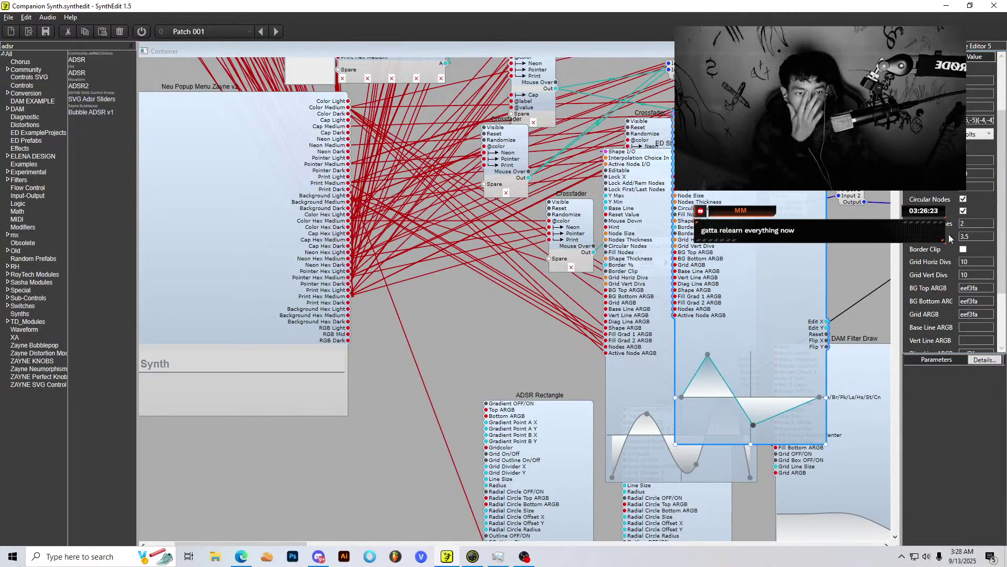
Step: Turn off Circular Nodes for the shape editor copy, redraw its line with a peak and a trough, and move the module
{"action": "left_click", "coordinate": [963, 199]}
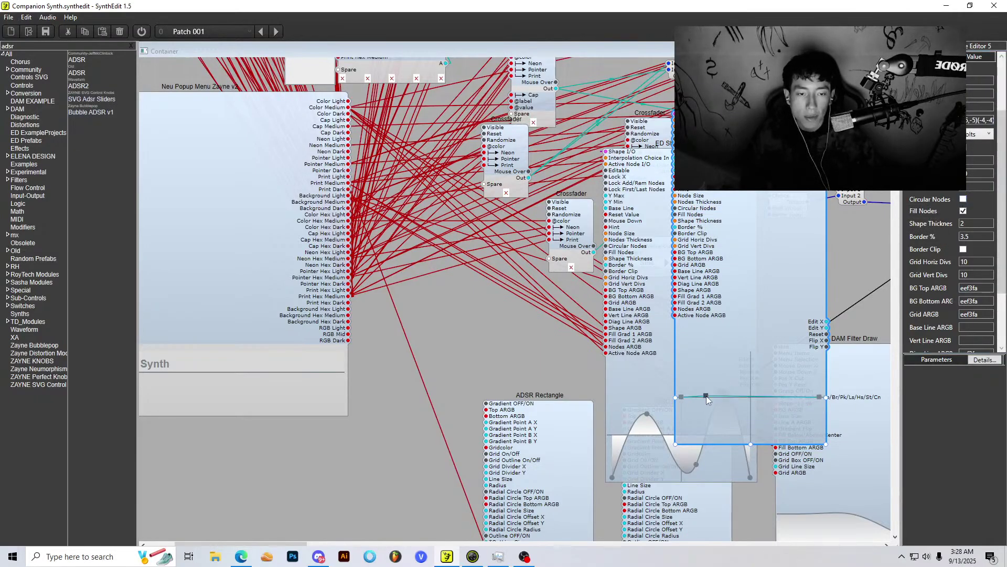
{"action": "left_click_drag", "start_coordinate": [706, 396], "coordinate": [694, 356]}
{"action": "left_click_drag", "start_coordinate": [748, 373], "coordinate": [749, 434]}
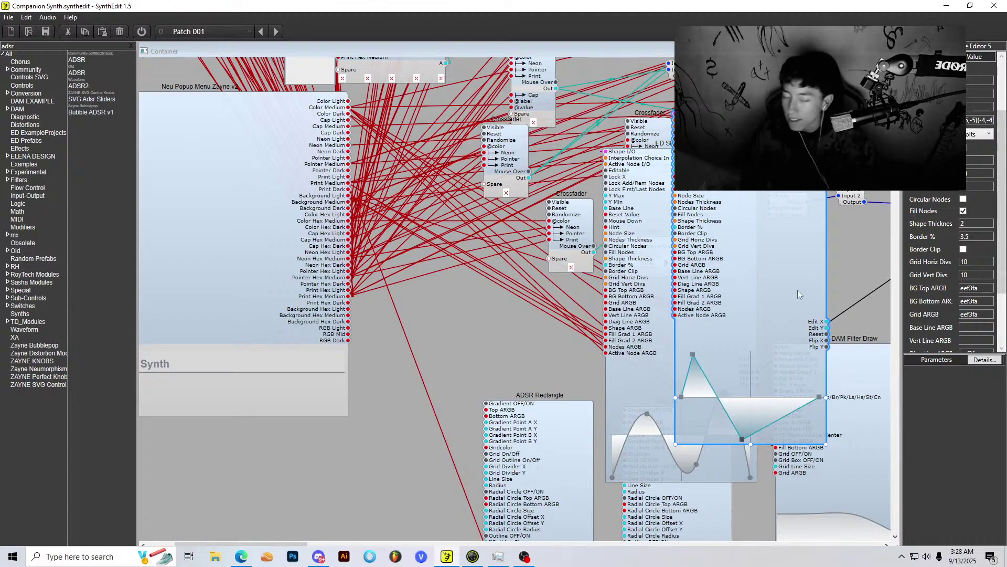
{"action": "mouse_move", "coordinate": [760, 229]}
{"action": "left_mouse_down"}
{"action": "mouse_move", "coordinate": [734, 257]}
{"action": "mouse_move", "coordinate": [636, 254]}
{"action": "mouse_move", "coordinate": [764, 235]}
{"action": "mouse_move", "coordinate": [795, 208]}
{"action": "mouse_move", "coordinate": [720, 331]}
{"action": "mouse_move", "coordinate": [624, 359]}
{"action": "mouse_move", "coordinate": [577, 319]}
{"action": "mouse_move", "coordinate": [798, 236]}
{"action": "mouse_move", "coordinate": [785, 248]}
{"action": "left_mouse_up"}
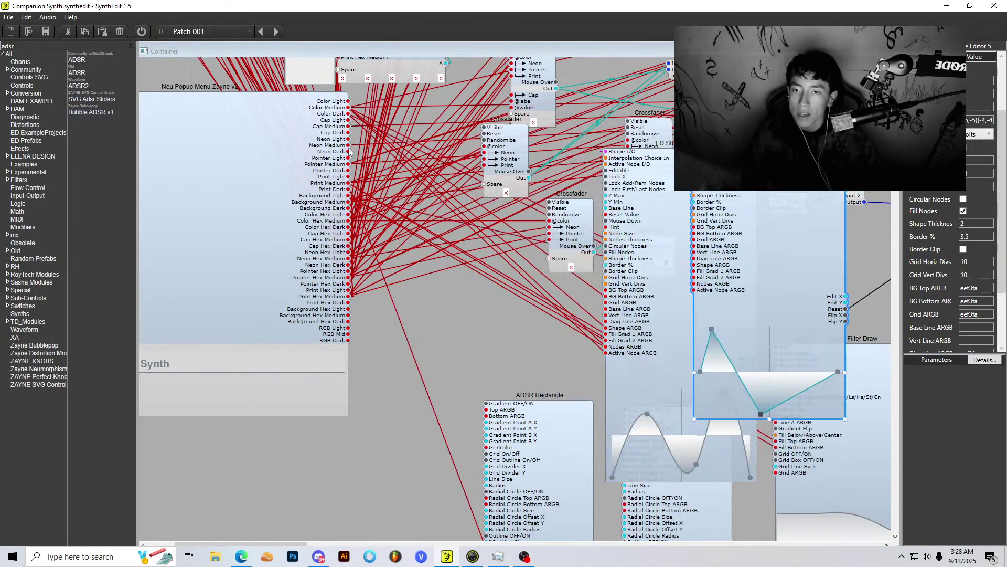
Step: Connect the popup menu's Color Medium output to the copy's shape line color and redraw its peak and trough nodes
{"action": "left_click_drag", "start_coordinate": [348, 107], "coordinate": [698, 236]}
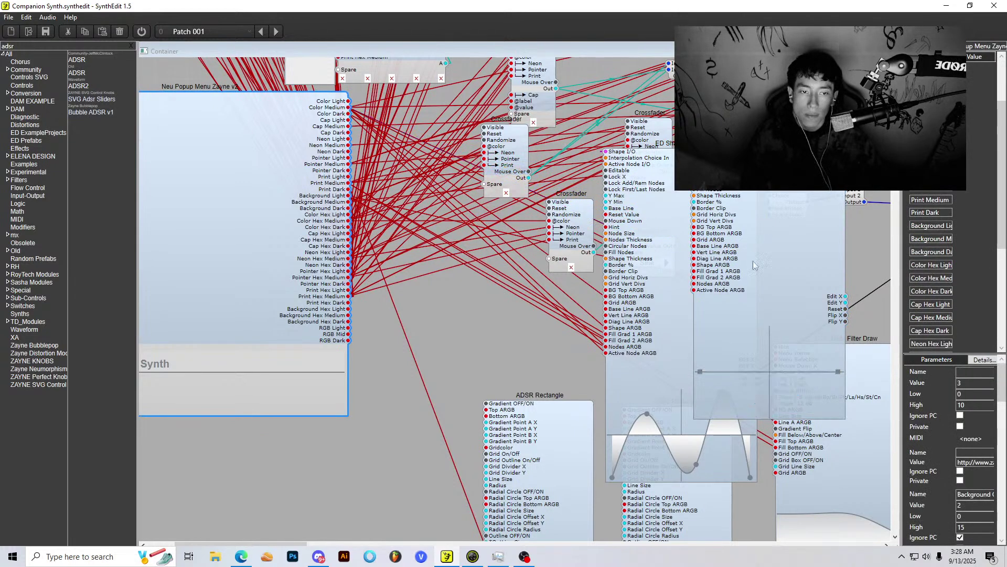
{"action": "left_click", "coordinate": [725, 370]}
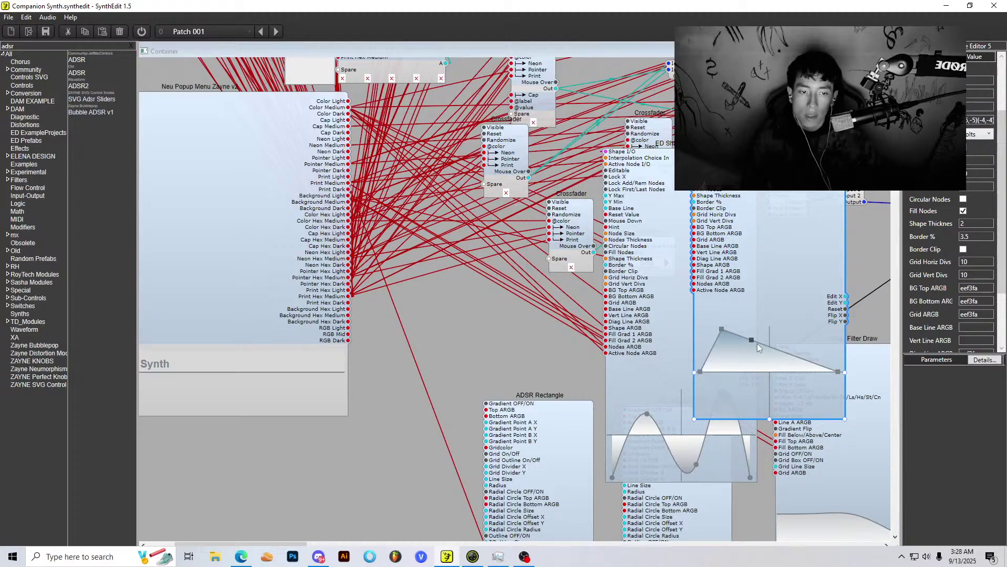
{"action": "left_click_drag", "start_coordinate": [751, 340], "coordinate": [777, 401]}
Step: Rearrange the two shape editors, placing the waveform one beside the popup menu and the copy further right
{"action": "mouse_move", "coordinate": [762, 245]}
{"action": "left_mouse_down"}
{"action": "mouse_move", "coordinate": [814, 348]}
{"action": "mouse_move", "coordinate": [776, 363]}
{"action": "mouse_move", "coordinate": [791, 307]}
{"action": "left_mouse_up"}
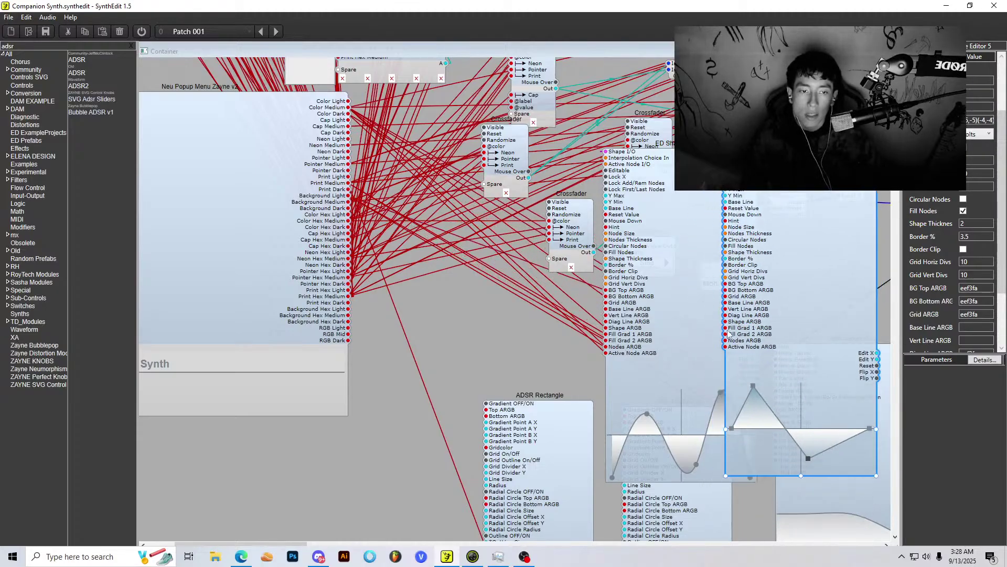
{"action": "left_click_drag", "start_coordinate": [678, 335], "coordinate": [672, 341]}
{"action": "left_click_drag", "start_coordinate": [778, 335], "coordinate": [835, 316]}
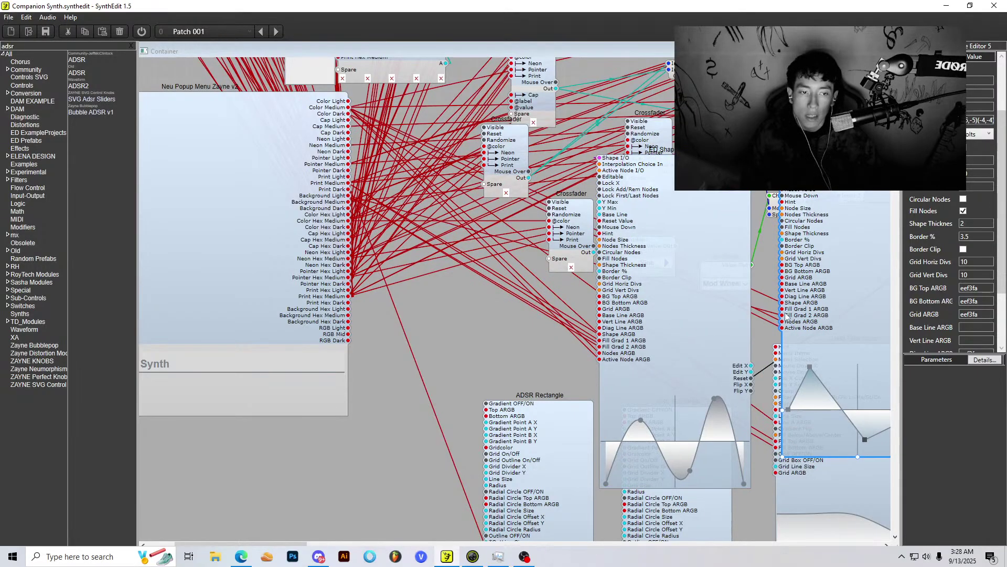
{"action": "left_click_drag", "start_coordinate": [631, 344], "coordinate": [553, 273]}
{"action": "left_click_drag", "start_coordinate": [804, 281], "coordinate": [729, 293]}
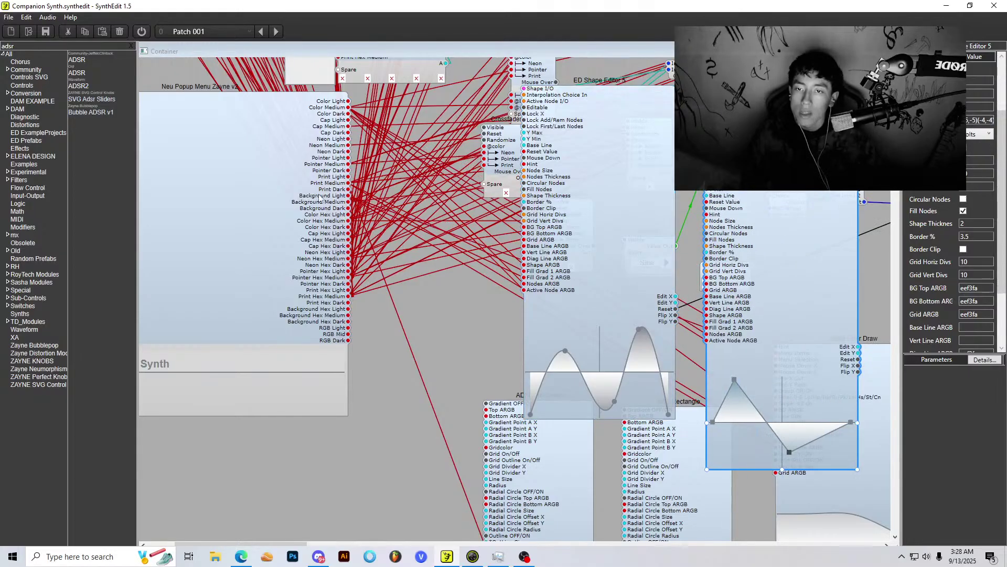
{"action": "left_click_drag", "start_coordinate": [599, 173], "coordinate": [423, 165]}
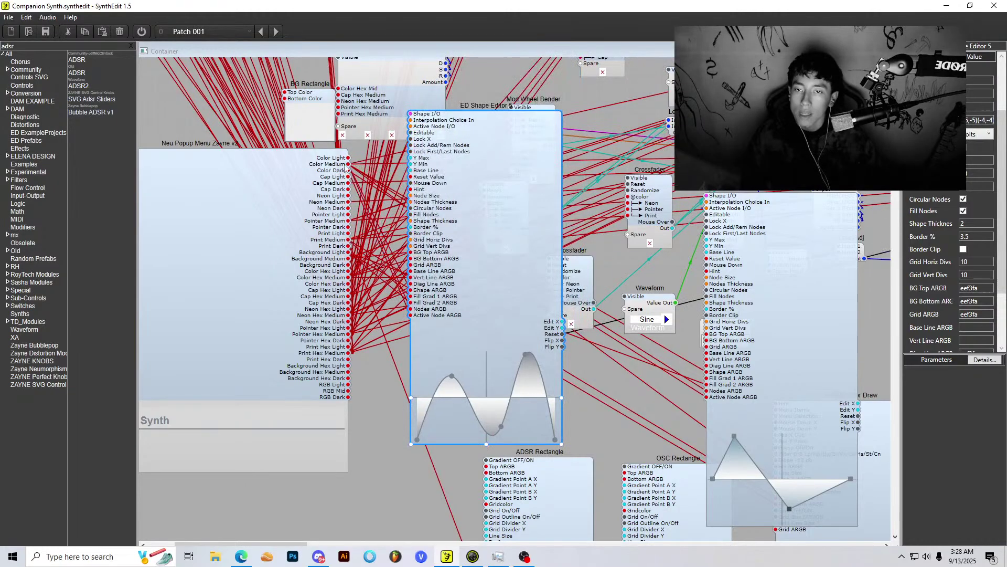
Step: Connect the popup menu's Color Medium output to the copy's fill gradient input and adjust its peak and trough nodes
{"action": "left_click_drag", "start_coordinate": [348, 164], "coordinate": [708, 385]}
{"action": "left_click_drag", "start_coordinate": [735, 481], "coordinate": [788, 521]}
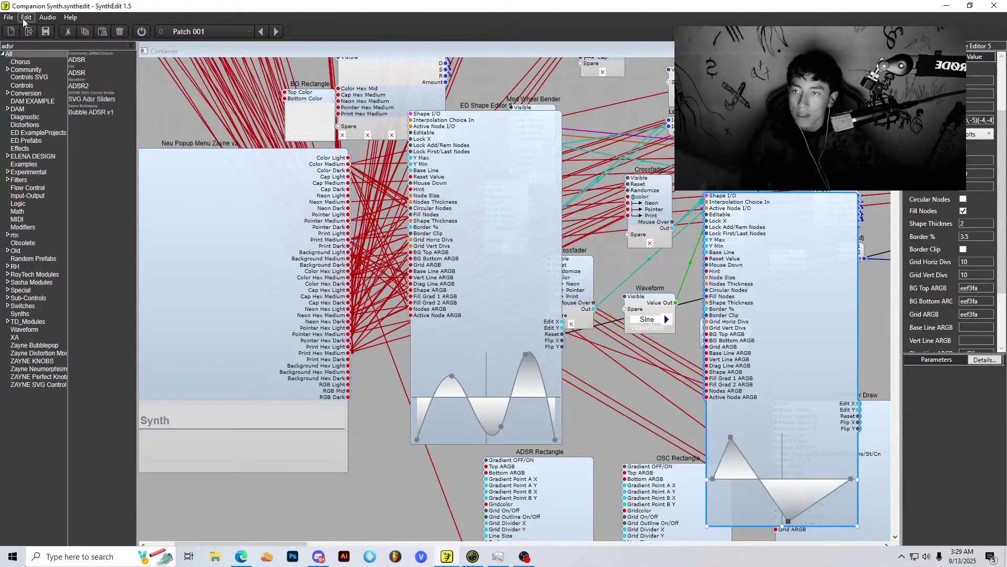
{"action": "left_click", "coordinate": [8, 17]}
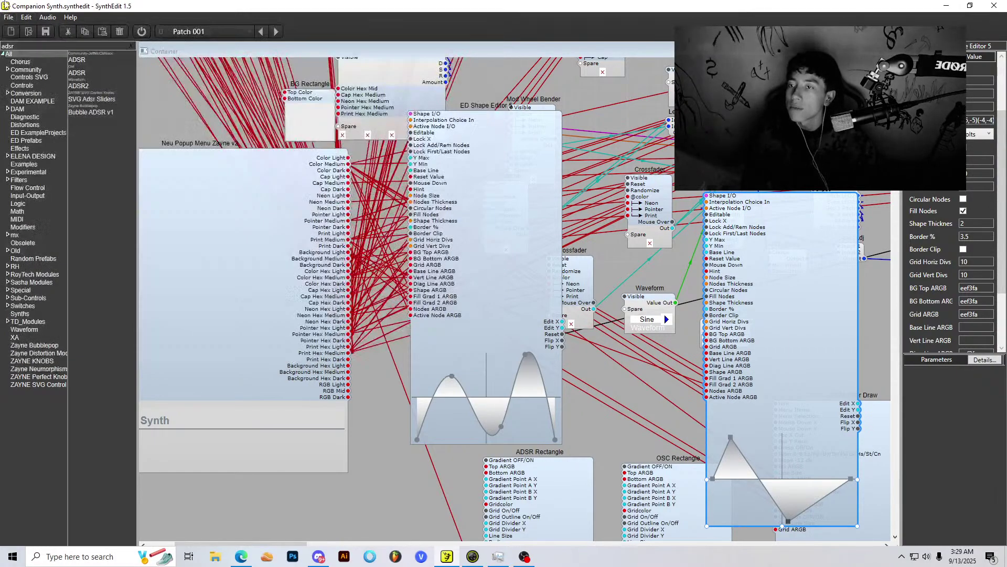
{"action": "key", "text": "Escape"}
Step: Switch to the browser, lower the YouTube video's volume, and return to SynthEdit
{"action": "scroll", "coordinate": [418, 353], "scroll_direction": "down", "scroll_amount": 3}
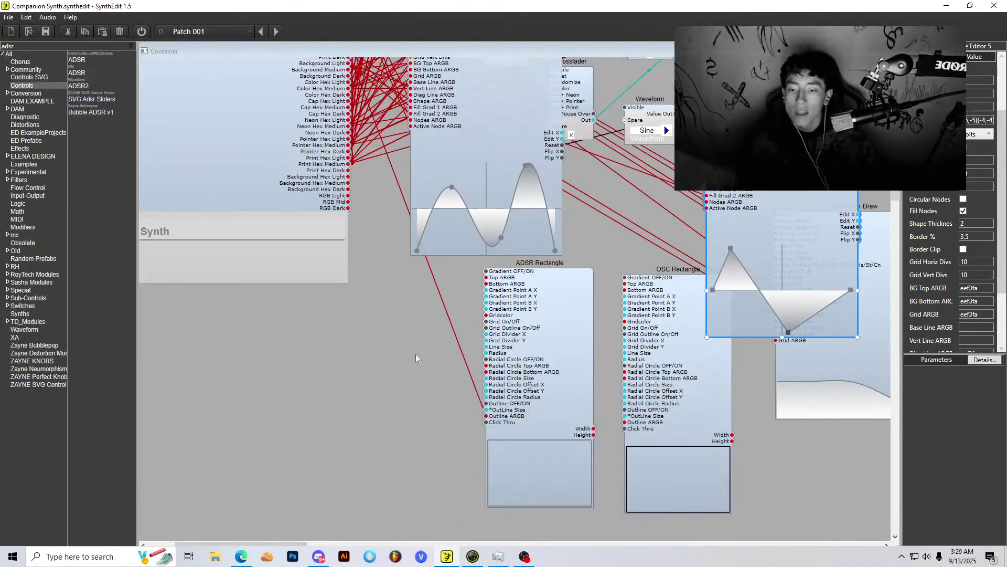
{"action": "left_click", "coordinate": [241, 555]}
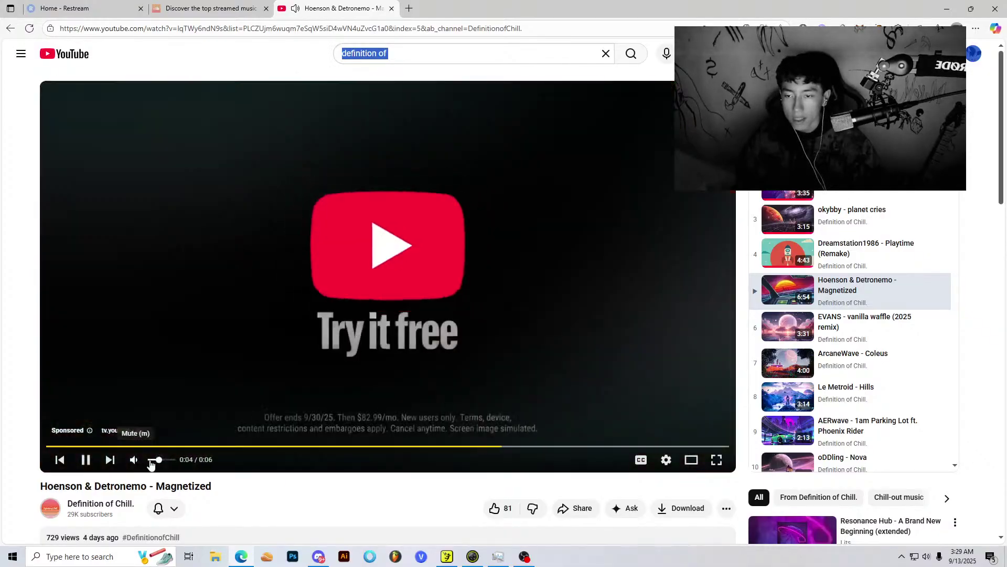
{"action": "left_click", "coordinate": [151, 460]}
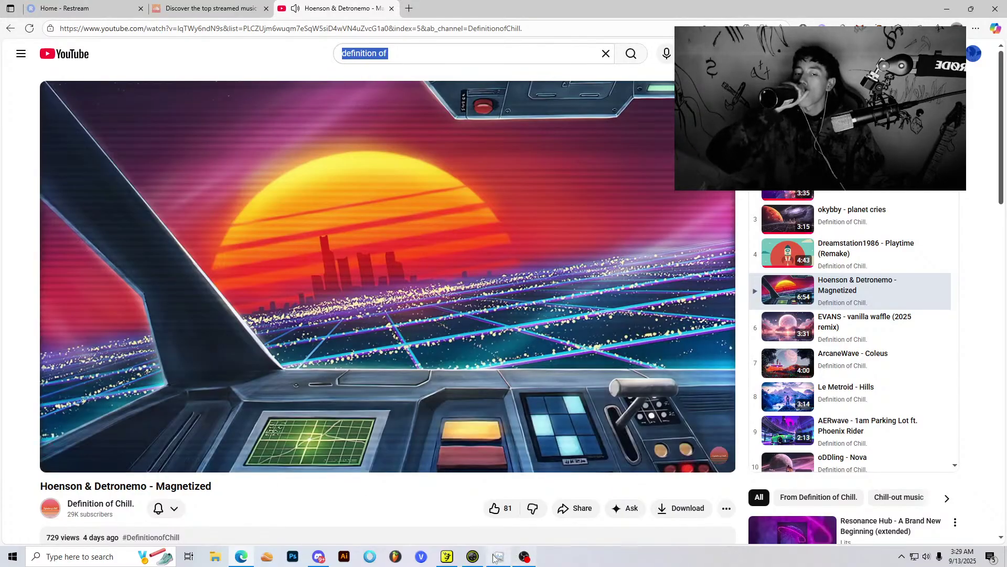
{"action": "left_click", "coordinate": [447, 556]}
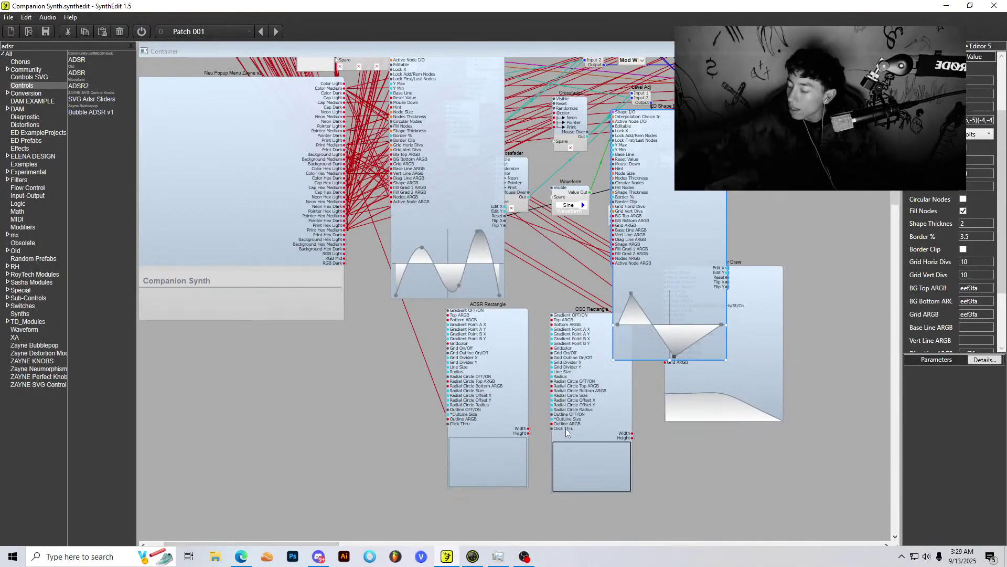
Step: Move the shape editor copy below the popup menu and, in the panel editor, raise its first node and add a trough node
{"action": "left_click_drag", "start_coordinate": [679, 210], "coordinate": [348, 364]}
{"action": "right_click", "coordinate": [831, 326]}
{"action": "left_click", "coordinate": [861, 400]}
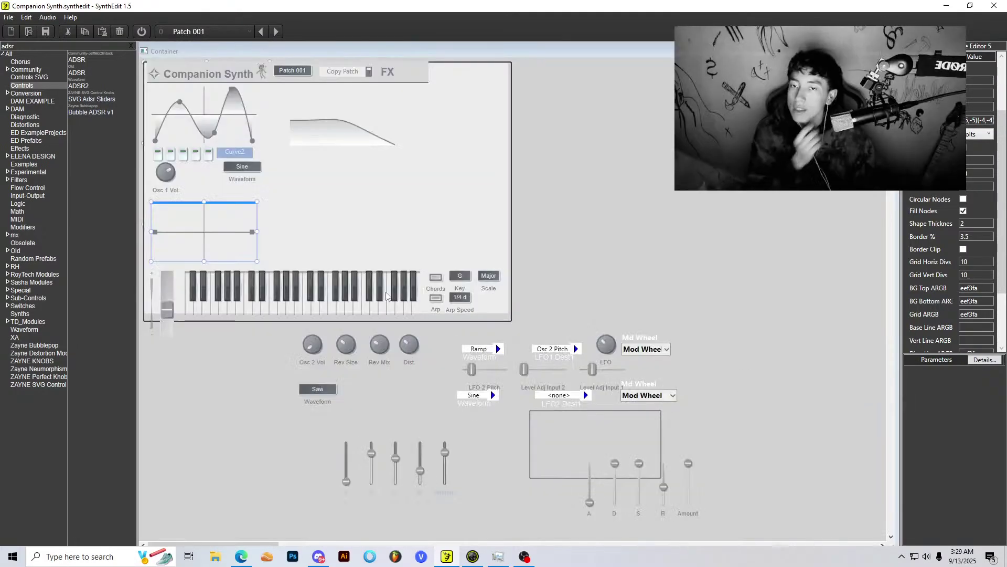
{"action": "left_click_drag", "start_coordinate": [154, 231], "coordinate": [196, 246]}
{"action": "left_click", "coordinate": [192, 220]}
{"action": "left_click", "coordinate": [389, 227]}
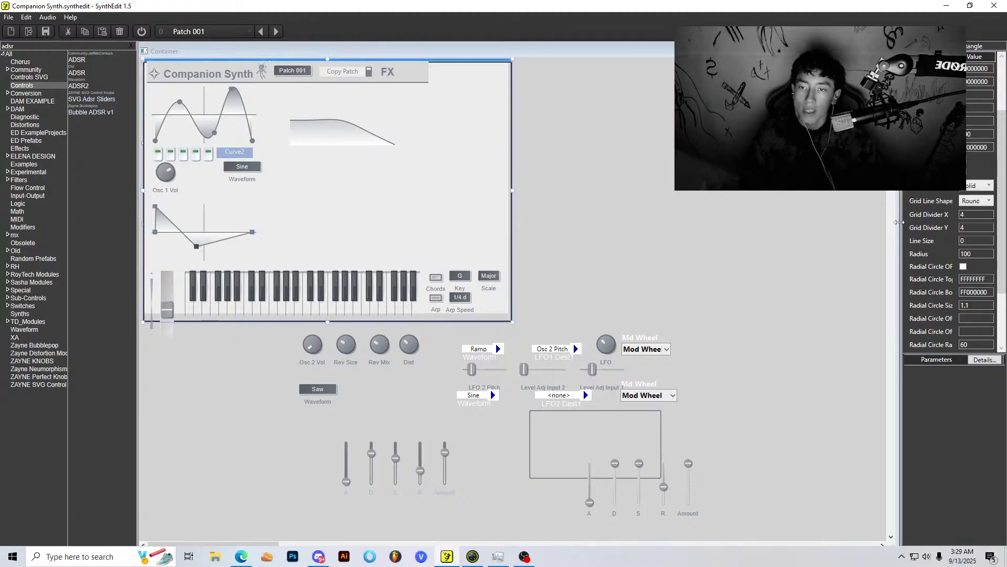
Step: Select the Curve2 selector under the waveform display and close the panel editor
{"action": "left_click", "coordinate": [244, 153]}
{"action": "left_click", "coordinate": [683, 221]}
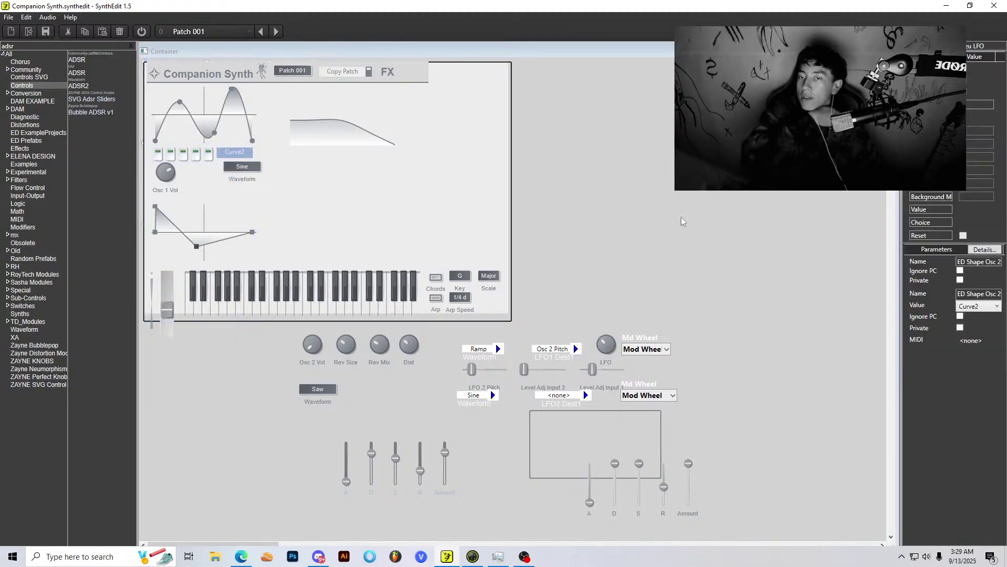
{"action": "left_click", "coordinate": [889, 51]}
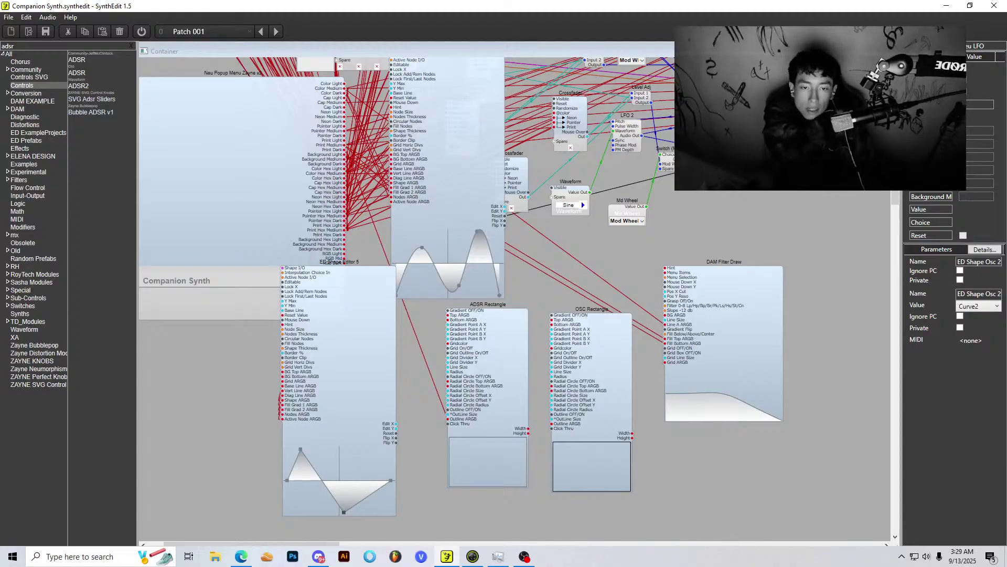
Step: Shift the shape editor copy slightly right and place the Zayne Neu LFO module in the open space beyond the DAM Filter Draw module
{"action": "left_click", "coordinate": [328, 383]}
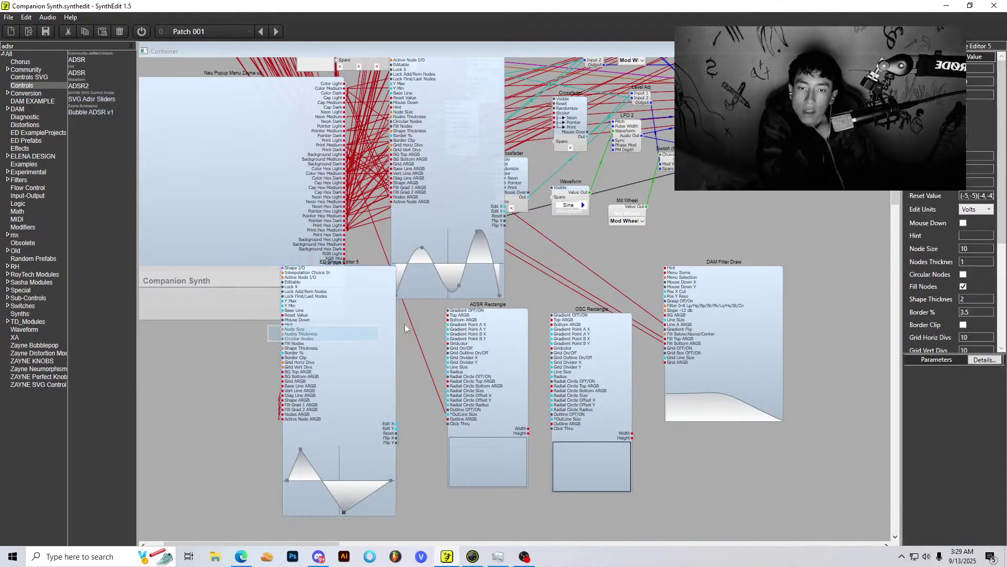
{"action": "left_click_drag", "start_coordinate": [338, 328], "coordinate": [376, 328]}
{"action": "scroll", "coordinate": [609, 305], "scroll_direction": "up", "scroll_amount": 2}
{"action": "scroll", "coordinate": [608, 305], "scroll_direction": "down", "scroll_amount": 5}
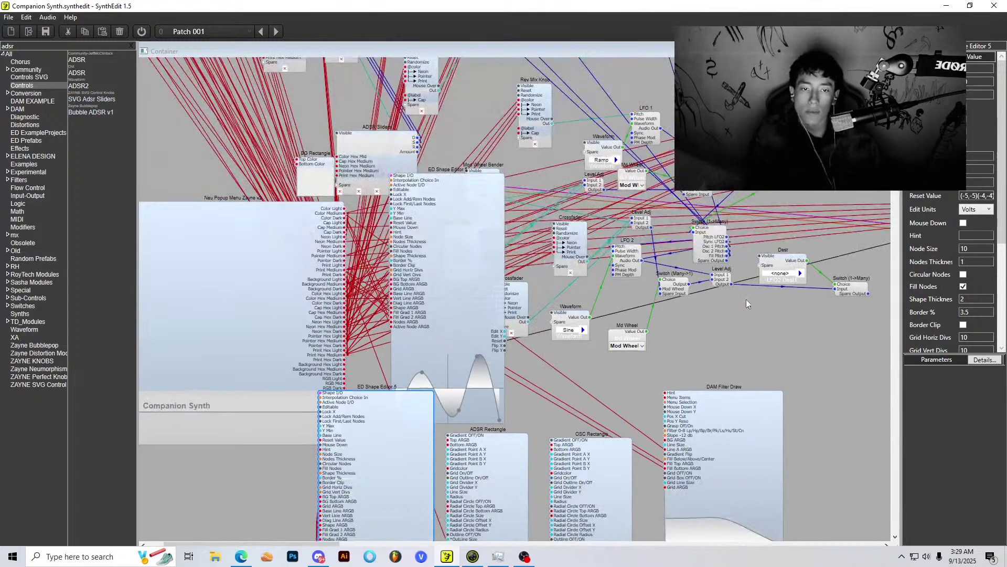
{"action": "left_click_drag", "start_coordinate": [558, 248], "coordinate": [574, 332]}
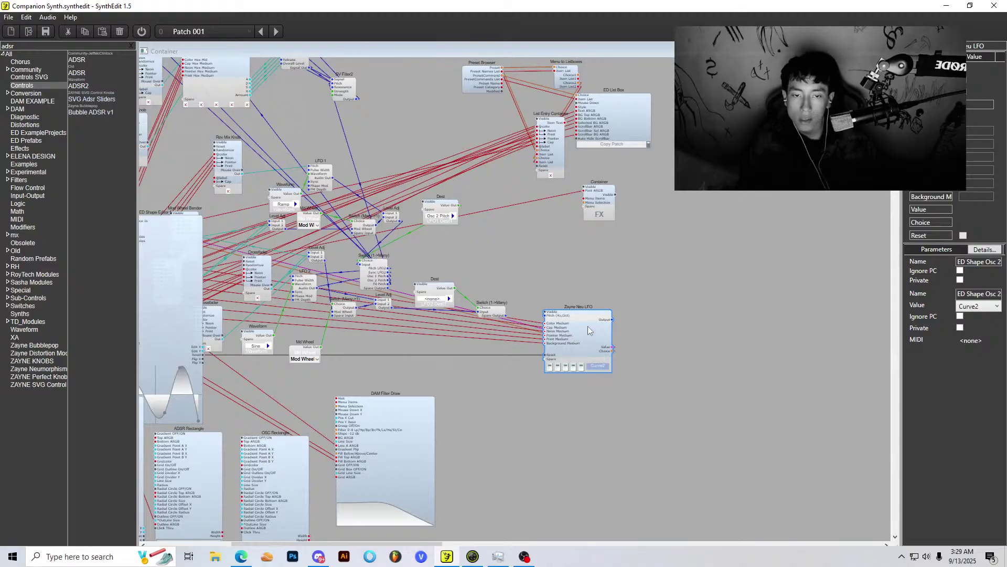
Step: Paste a Zayne Neu LFO copy below the ADSR Rectangle and wire its Value and Choice to the second shape editor's Shape I/O and Interpolation Choice In
{"action": "scroll", "coordinate": [588, 326], "scroll_direction": "down", "scroll_amount": 5}
{"action": "key", "text": "ctrl+v"}
{"action": "left_click_drag", "start_coordinate": [622, 166], "coordinate": [279, 442]}
{"action": "scroll", "coordinate": [212, 338], "scroll_direction": "up", "scroll_amount": 2}
{"action": "left_click_drag", "start_coordinate": [212, 338], "coordinate": [556, 373]}
{"action": "left_click_drag", "start_coordinate": [375, 485], "coordinate": [485, 193]}
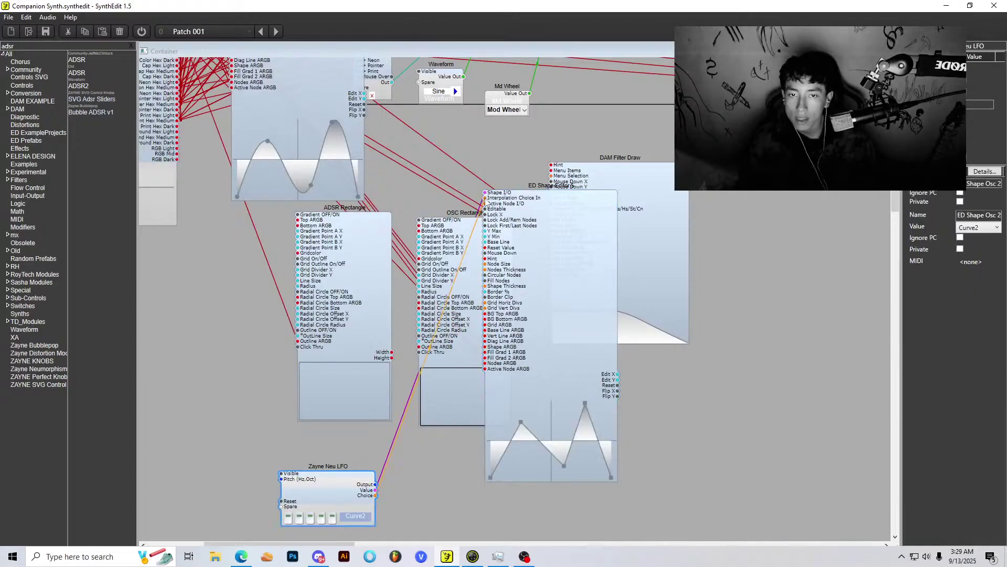
Step: Open the panel editor, move the copied curve selector row just above the keyboard, and raise the second waveform display above that row
{"action": "right_click", "coordinate": [747, 402]}
{"action": "left_click", "coordinate": [780, 474]}
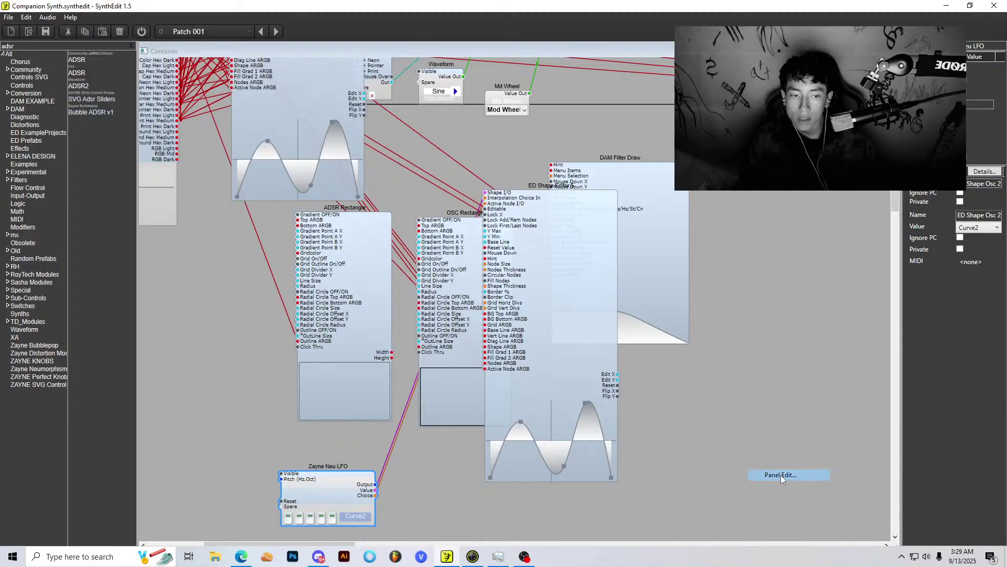
{"action": "left_click_drag", "start_coordinate": [272, 189], "coordinate": [214, 250]}
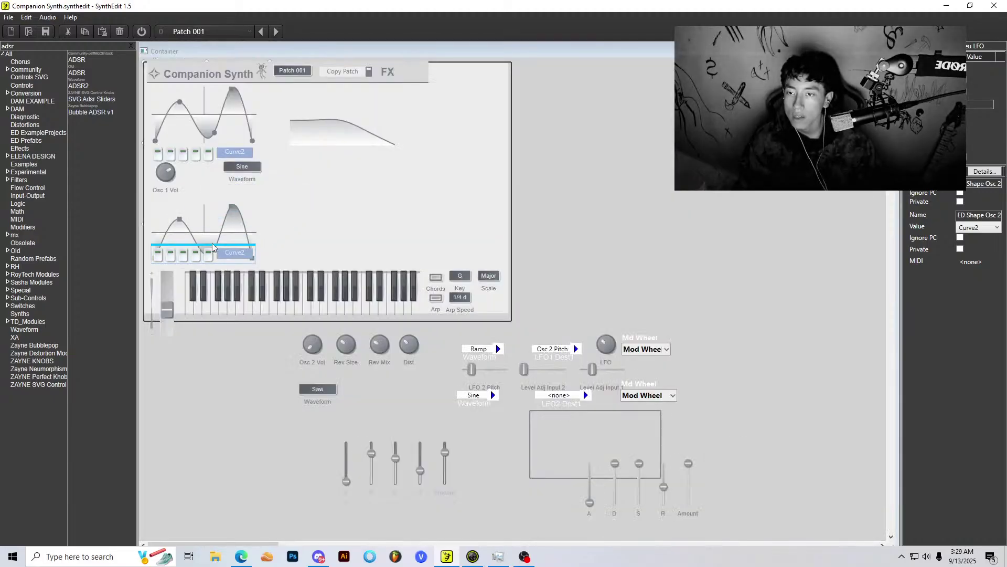
{"action": "left_click", "coordinate": [233, 207]}
{"action": "left_click_drag", "start_coordinate": [228, 206], "coordinate": [228, 192]}
{"action": "left_click", "coordinate": [711, 261]}
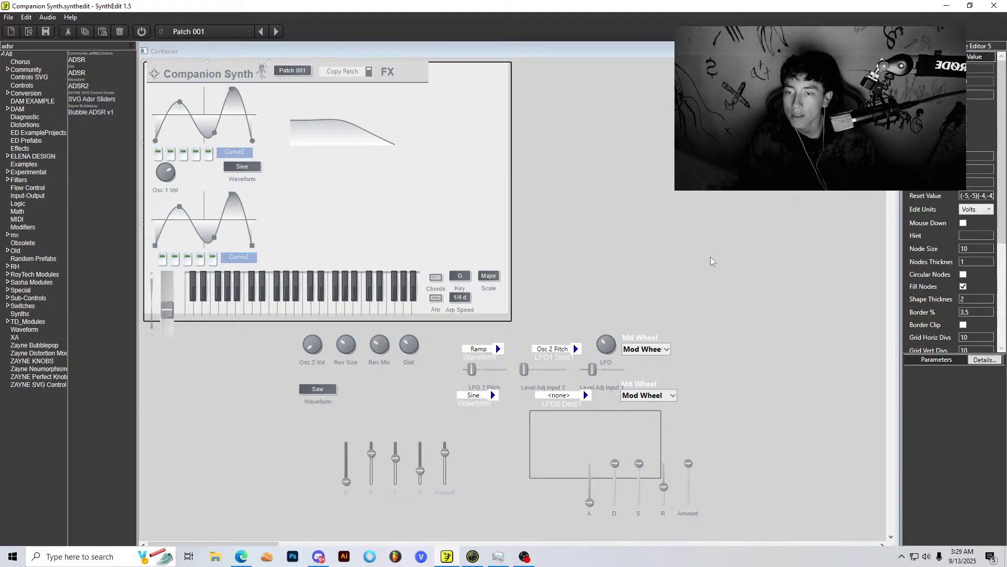
Step: Add a node at the start of the lower waveform and another beside it, moving the latter toward the centre and slightly down
{"action": "scroll", "coordinate": [711, 260], "scroll_direction": "down", "scroll_amount": 1}
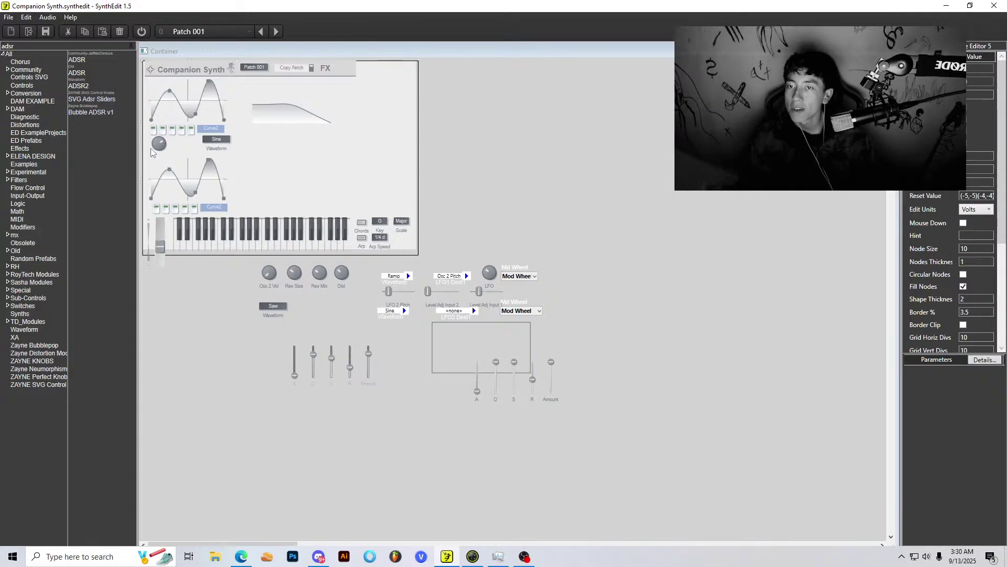
{"action": "scroll", "coordinate": [177, 208], "scroll_direction": "up", "scroll_amount": 1}
{"action": "left_click", "coordinate": [161, 203]}
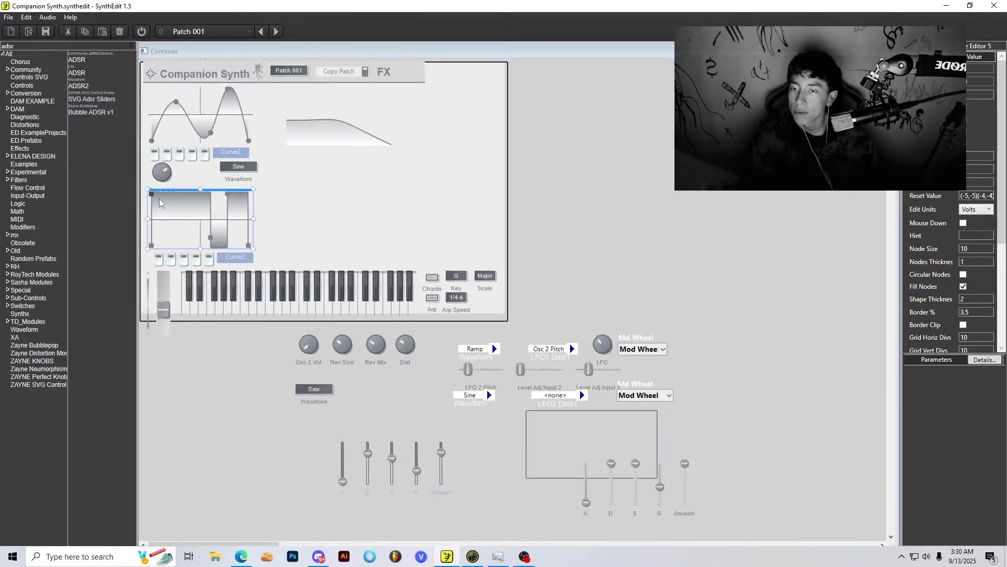
{"action": "left_click", "coordinate": [178, 200]}
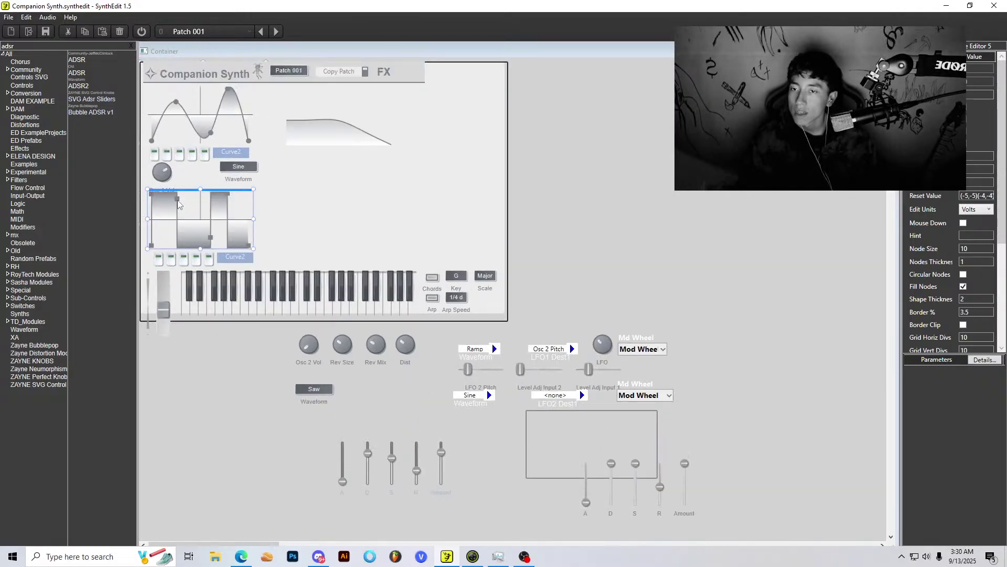
{"action": "left_click_drag", "start_coordinate": [178, 204], "coordinate": [186, 215]}
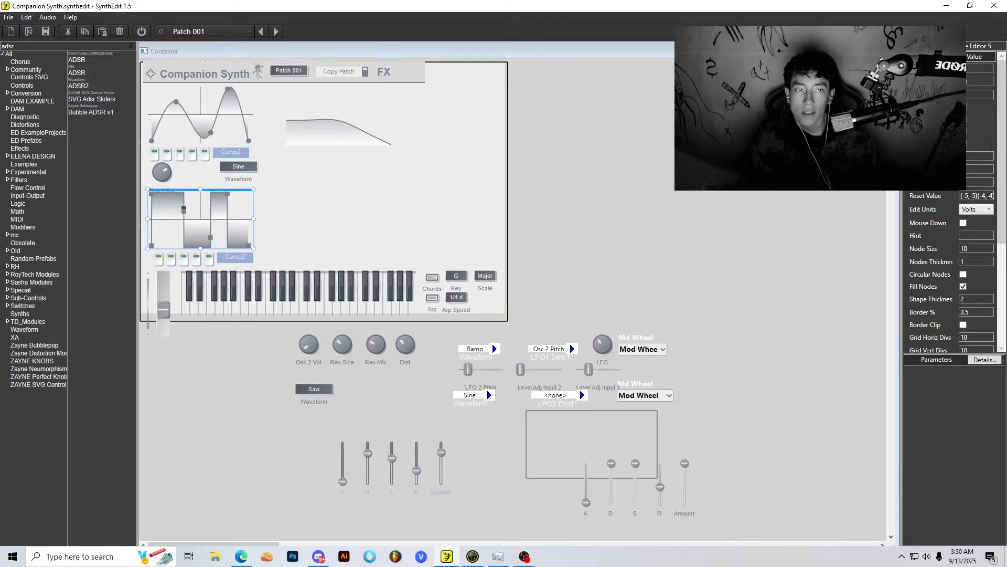
Step: Return to the structure view and move the second shape editor module clear of the OSC Rectangle, past the DAM Filter Draw
{"action": "key", "text": "Tab"}
{"action": "scroll", "coordinate": [583, 271], "scroll_direction": "down", "scroll_amount": 1}
{"action": "scroll", "coordinate": [582, 271], "scroll_direction": "up", "scroll_amount": 2}
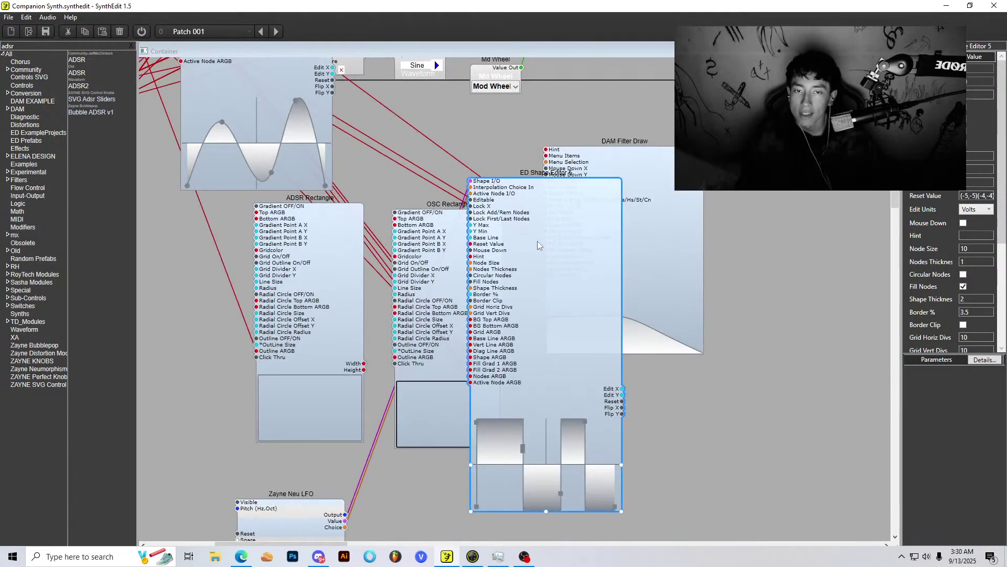
{"action": "left_click_drag", "start_coordinate": [531, 274], "coordinate": [726, 261]}
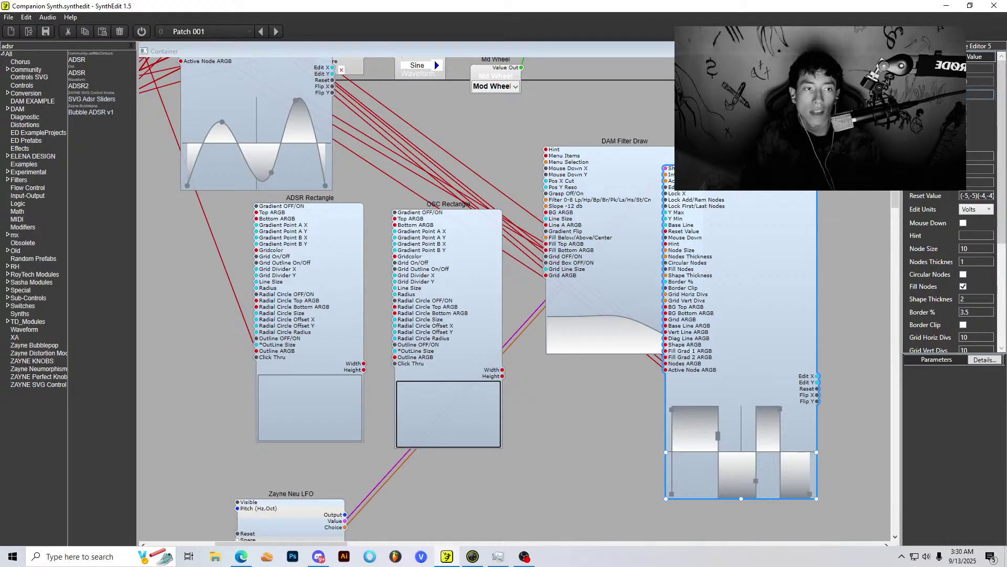
Step: Examine the second shape editor's properties, from the reset value and node settings through the grid divisions and ARGB colors
{"action": "scroll", "coordinate": [950, 272], "scroll_direction": "down", "scroll_amount": 2}
{"action": "scroll", "coordinate": [922, 227], "scroll_direction": "down", "scroll_amount": 1}
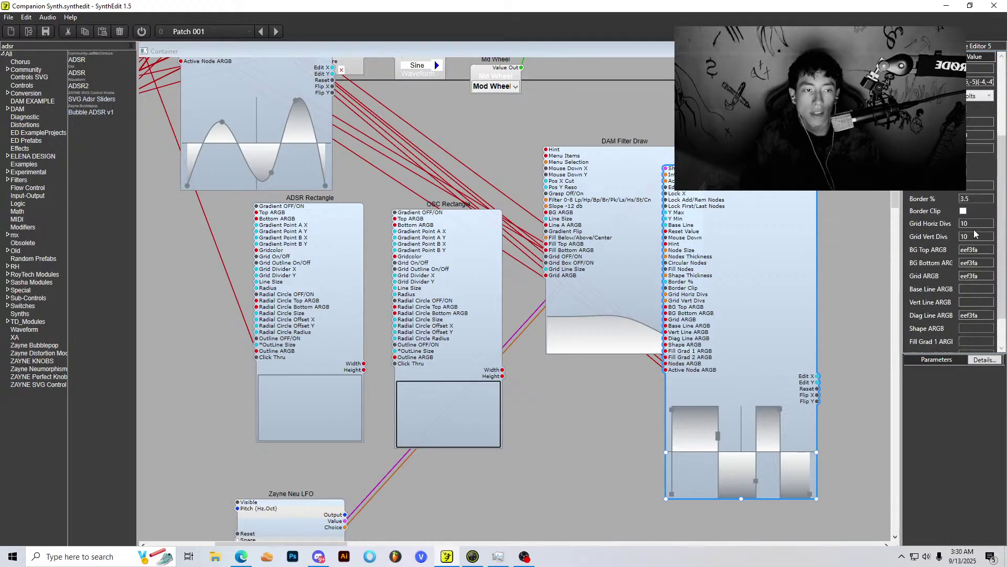
{"action": "scroll", "coordinate": [974, 234], "scroll_direction": "down", "scroll_amount": 1}
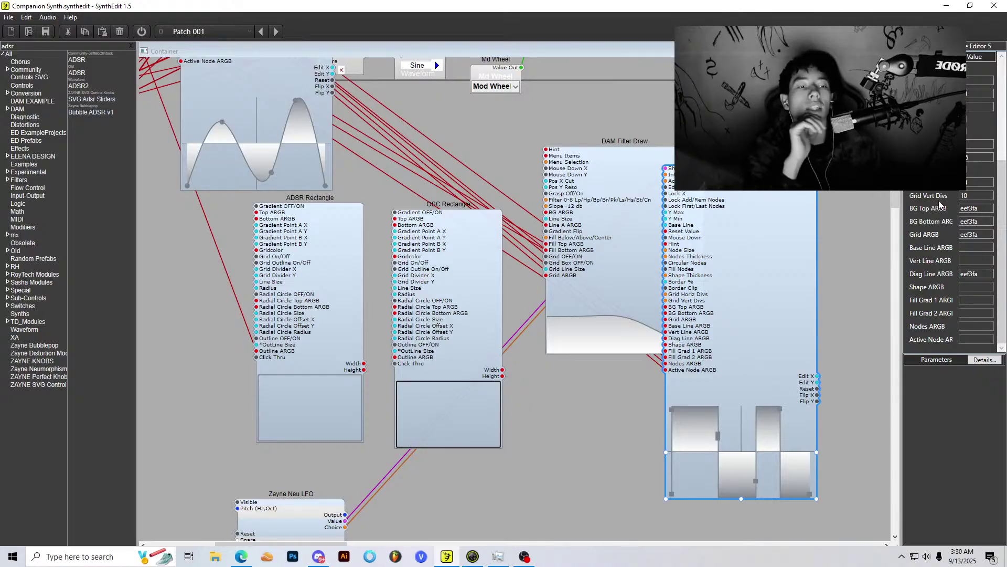
{"action": "scroll", "coordinate": [940, 208], "scroll_direction": "up", "scroll_amount": 2}
{"action": "scroll", "coordinate": [940, 204], "scroll_direction": "up", "scroll_amount": 1}
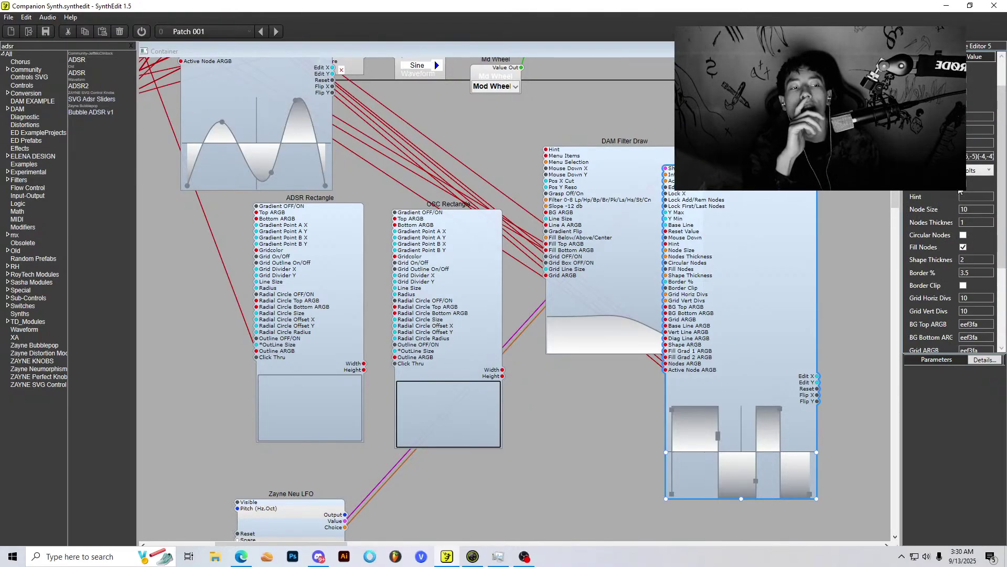
{"action": "scroll", "coordinate": [955, 240], "scroll_direction": "up", "scroll_amount": 1}
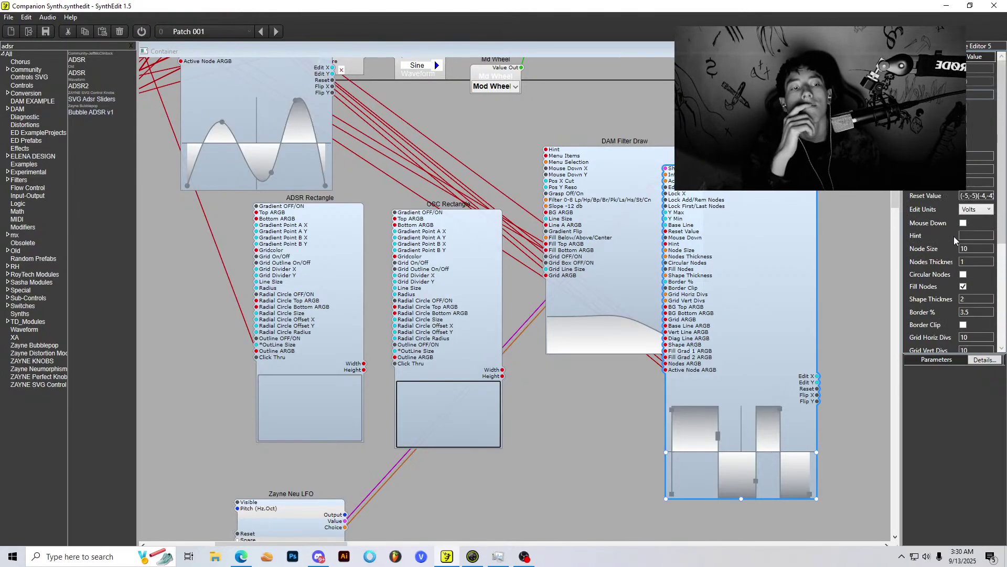
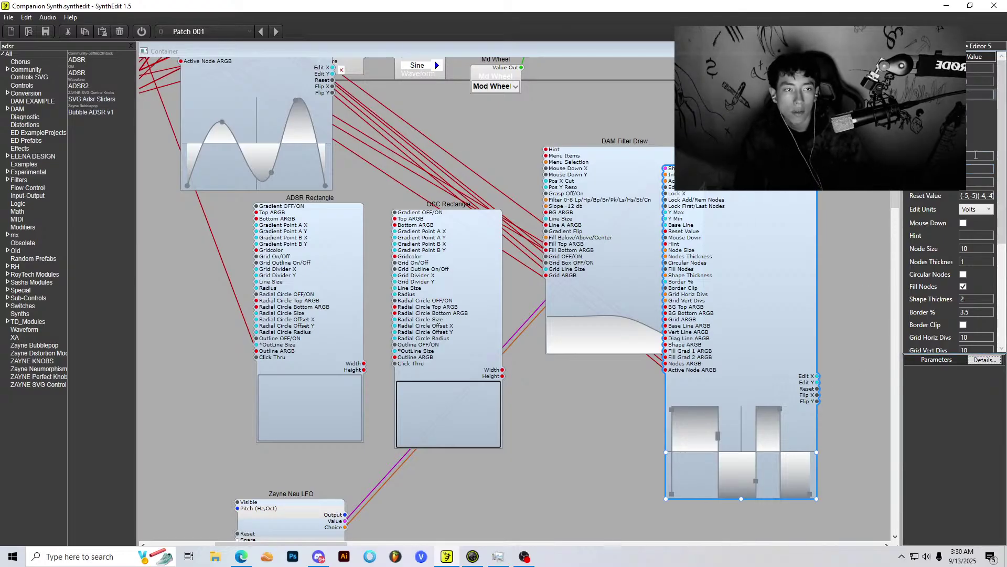
{"action": "right_click", "coordinate": [869, 208]}
{"action": "left_click", "coordinate": [752, 224]}
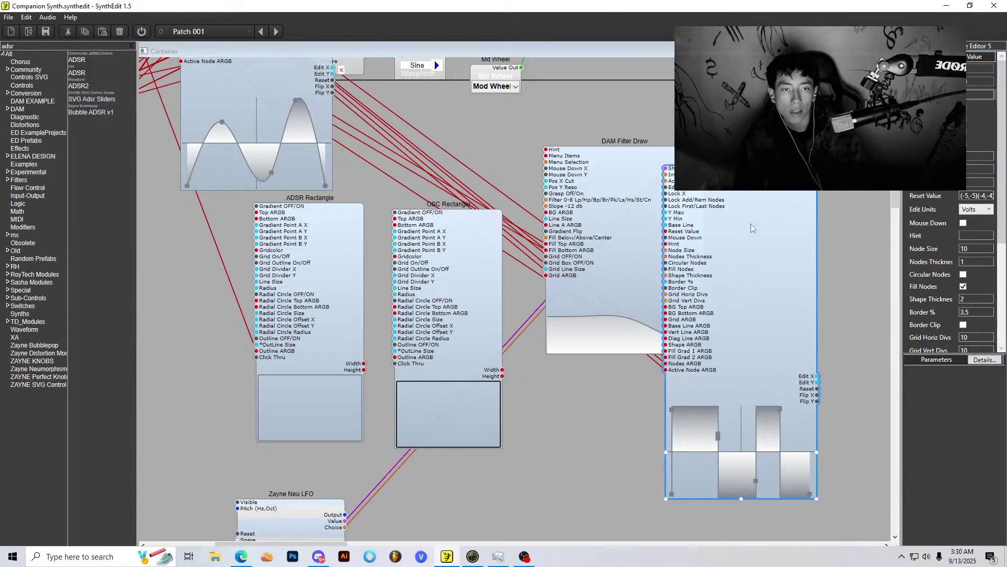
Step: In the panel editor, reduce the lower waveform to an early peak node and a falling node, and trim the display's height slightly
{"action": "right_click", "coordinate": [803, 140]}
{"action": "left_click", "coordinate": [830, 210]}
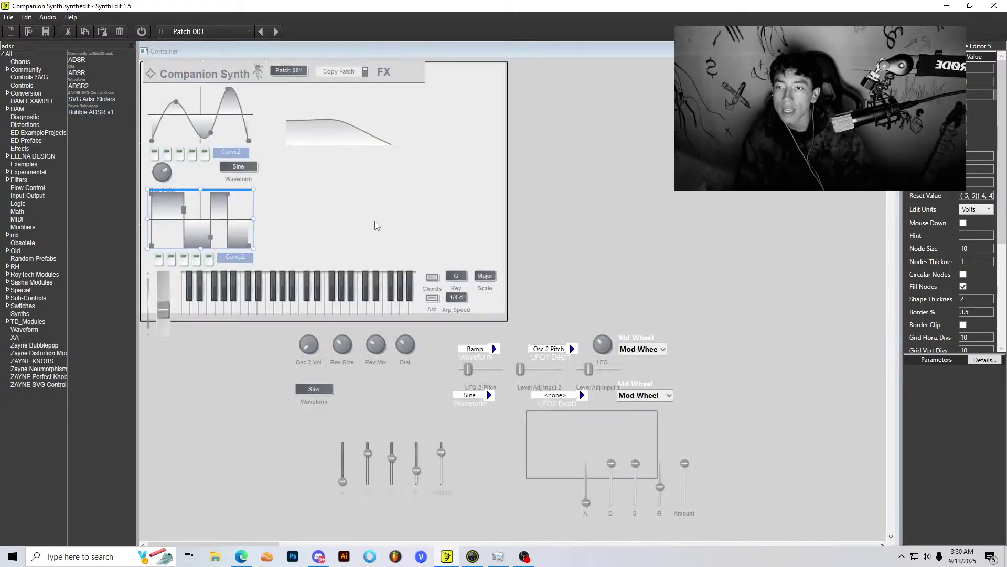
{"action": "left_click", "coordinate": [202, 221]}
{"action": "left_click_drag", "start_coordinate": [184, 211], "coordinate": [196, 219]}
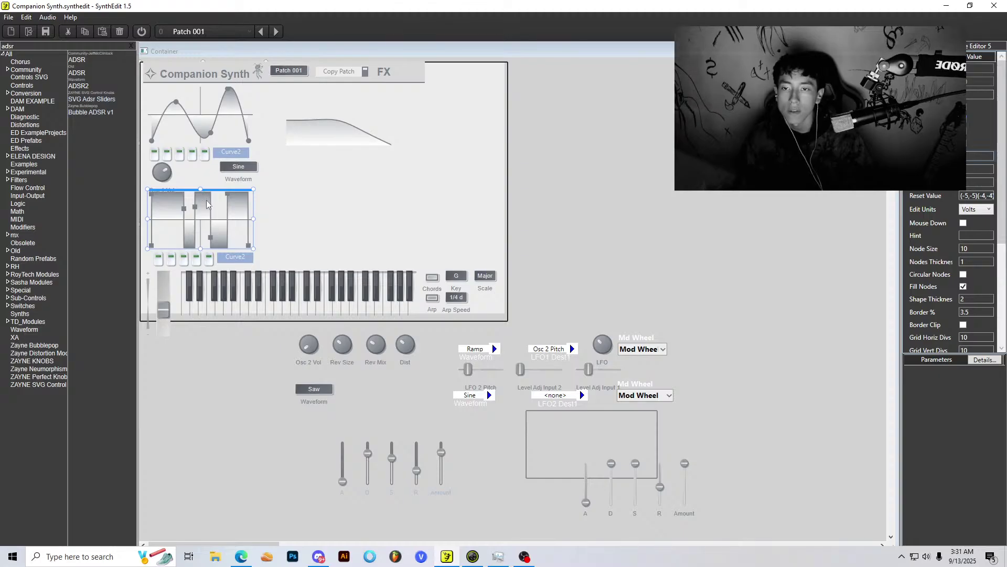
{"action": "right_click", "coordinate": [196, 202]}
{"action": "key", "text": "Escape"}
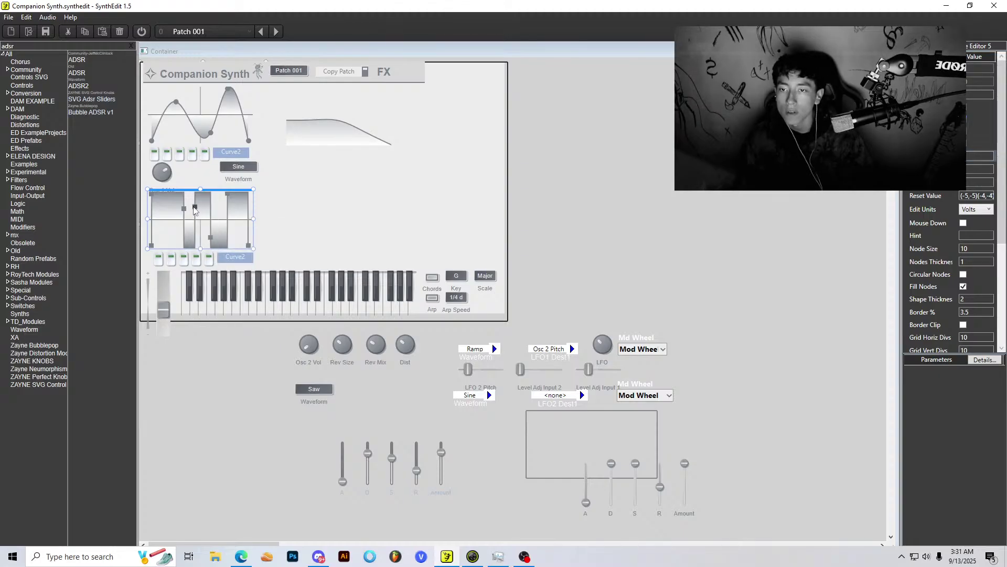
{"action": "left_click_drag", "start_coordinate": [194, 209], "coordinate": [247, 240]}
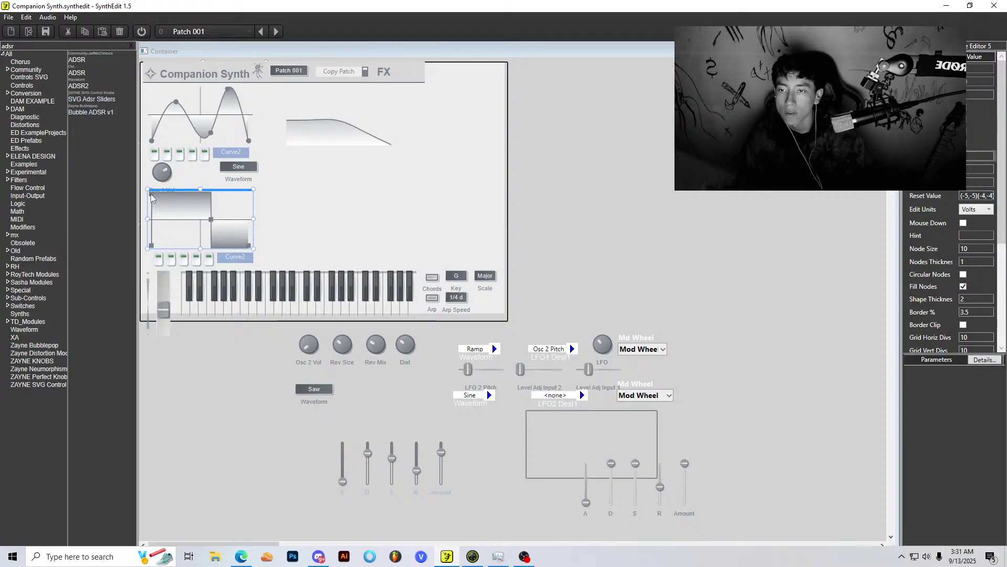
{"action": "left_click_drag", "start_coordinate": [150, 193], "coordinate": [216, 215]}
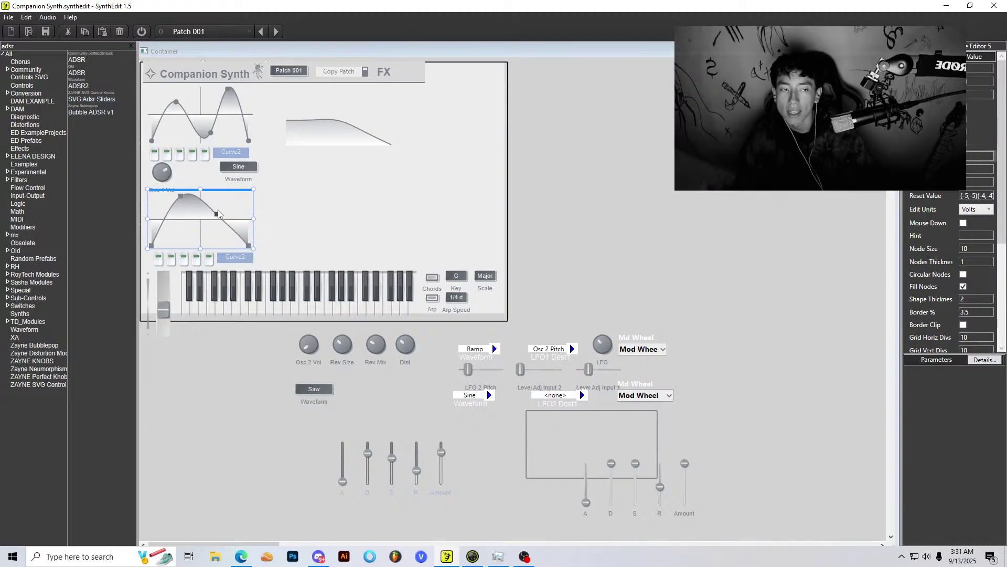
{"action": "left_click_drag", "start_coordinate": [201, 249], "coordinate": [202, 248]}
Step: Copy the Grid ARGB color eef3fa into the second shape editor's Base Line ARGB and Vert Line ARGB
{"action": "scroll", "coordinate": [939, 270], "scroll_direction": "down", "scroll_amount": 5}
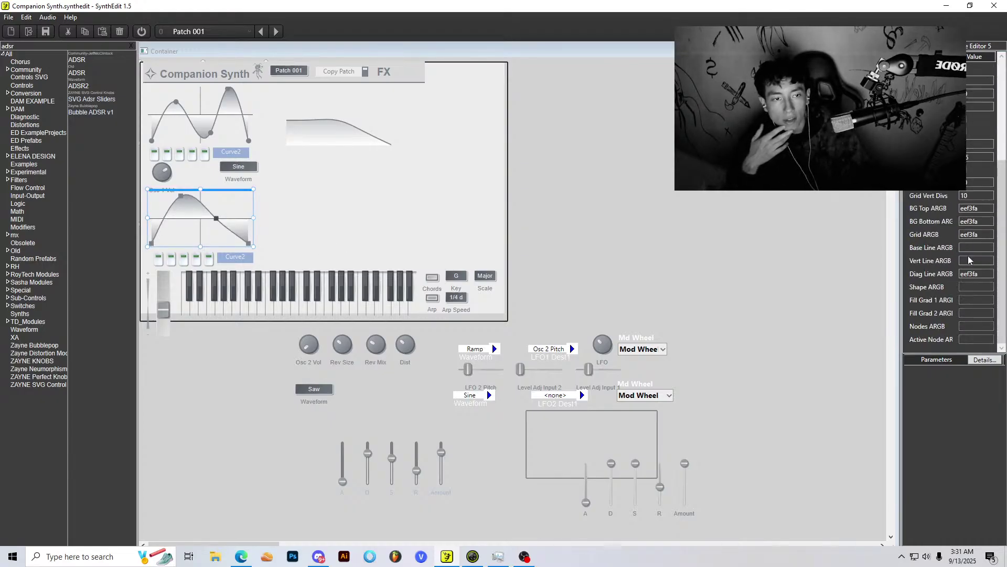
{"action": "scroll", "coordinate": [969, 260], "scroll_direction": "up", "scroll_amount": 1}
{"action": "scroll", "coordinate": [971, 261], "scroll_direction": "up", "scroll_amount": 1}
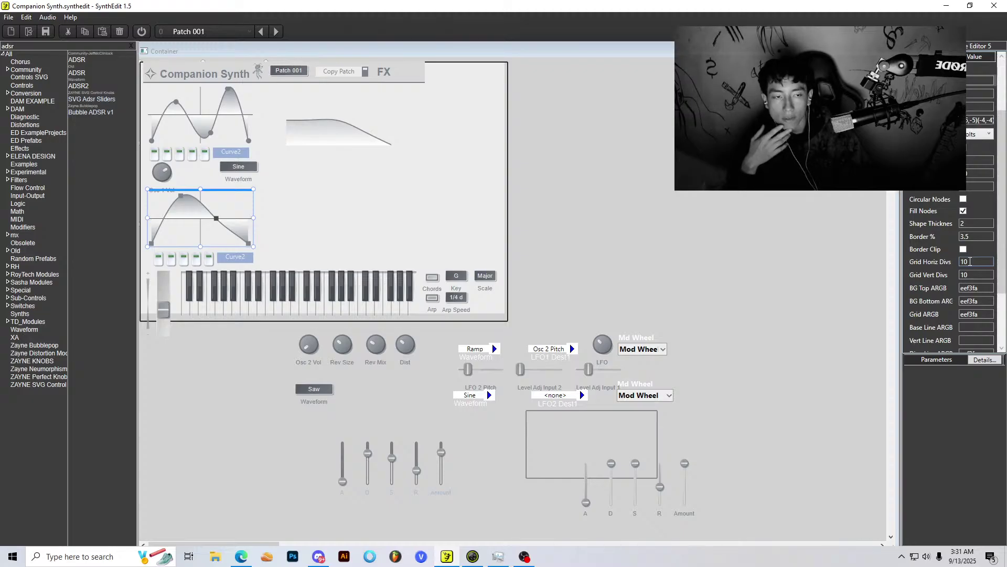
{"action": "scroll", "coordinate": [970, 261], "scroll_direction": "down", "scroll_amount": 1}
{"action": "scroll", "coordinate": [984, 291], "scroll_direction": "down", "scroll_amount": 1}
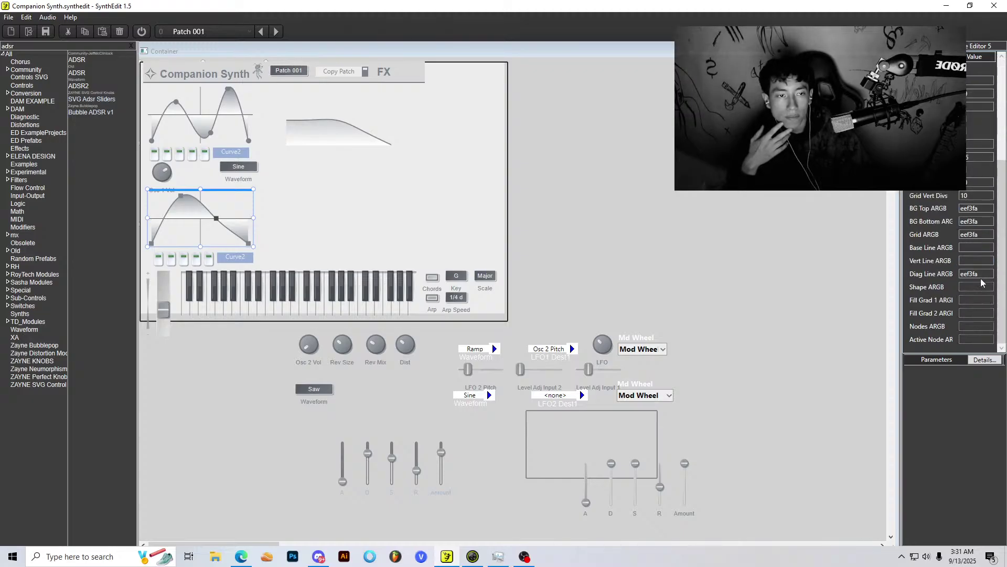
{"action": "left_click", "coordinate": [984, 238]}
{"action": "key", "text": "ctrl+c"}
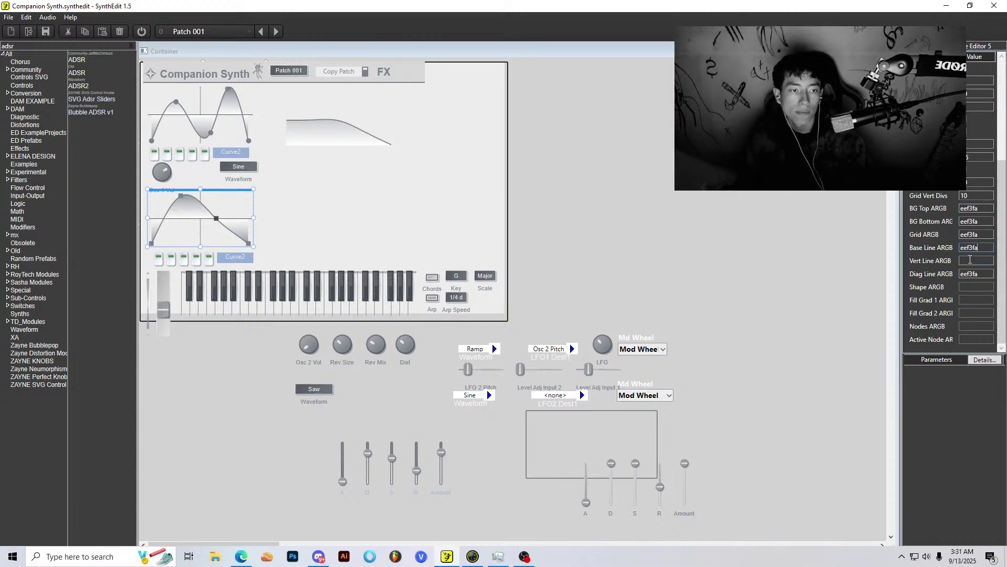
{"action": "left_click", "coordinate": [971, 260]}
{"action": "key", "text": "ctrl+v"}
{"action": "key", "text": "Return"}
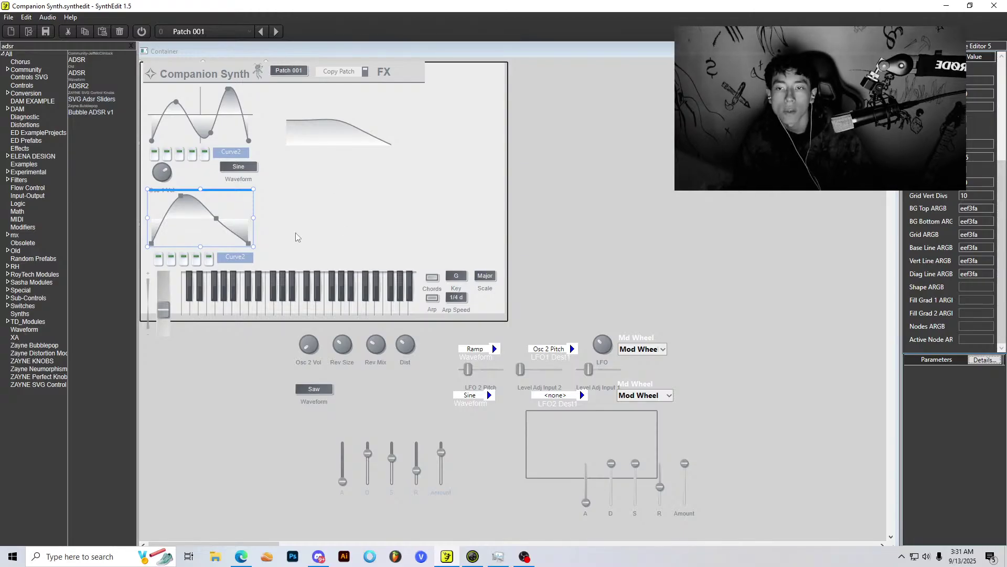
Step: Change the second shape editor's Base Line so the fill extends from the curve to the lower edge, raising the falling node to test it
{"action": "left_click_drag", "start_coordinate": [217, 220], "coordinate": [219, 214]}
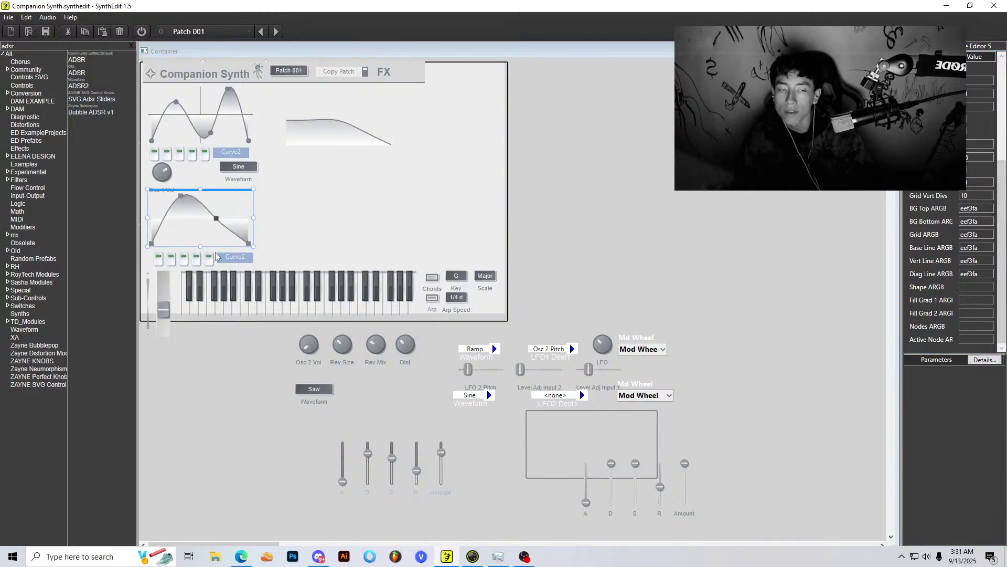
{"action": "scroll", "coordinate": [933, 191], "scroll_direction": "up", "scroll_amount": 3}
{"action": "scroll", "coordinate": [933, 190], "scroll_direction": "up", "scroll_amount": 1}
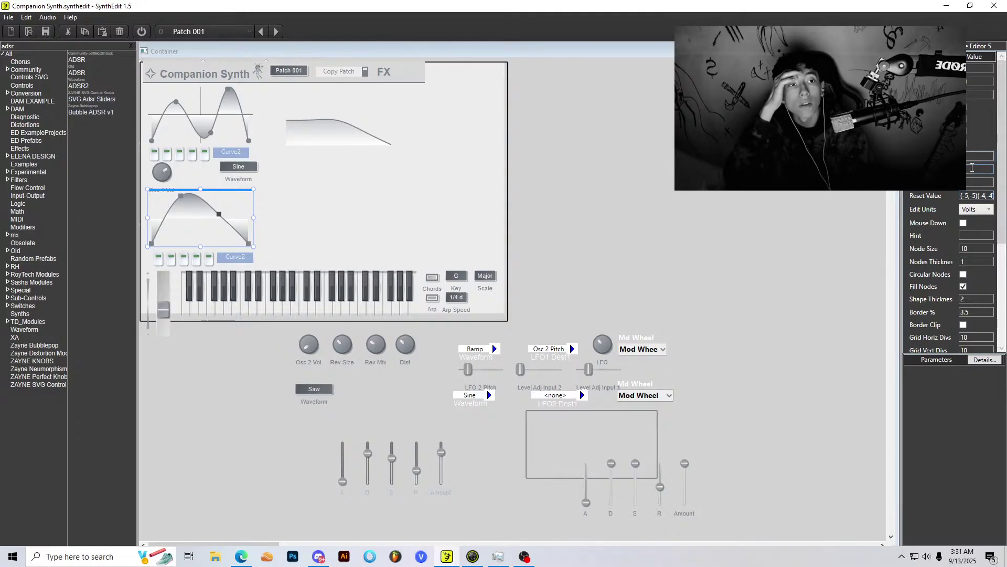
{"action": "key", "text": "Tab"}
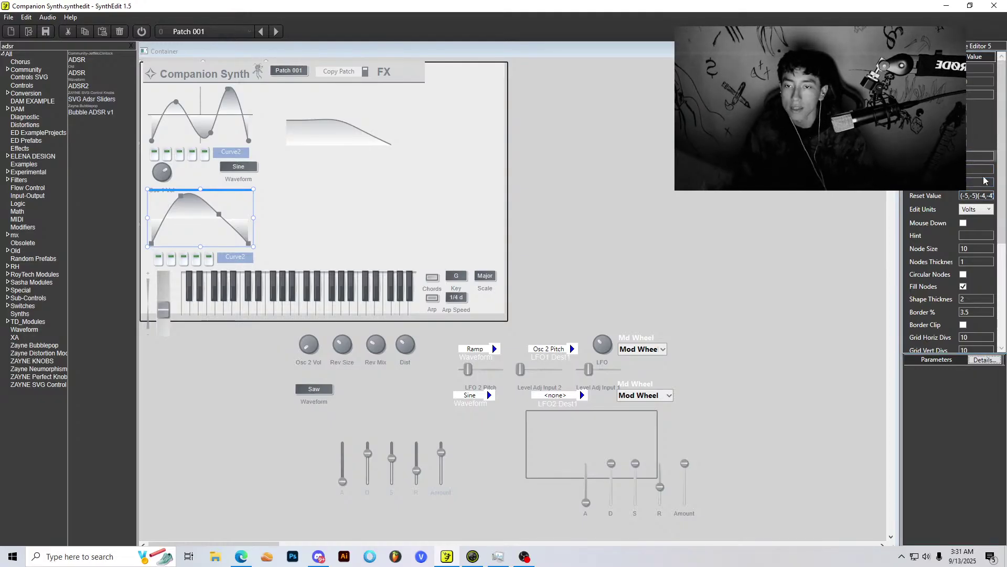
{"action": "left_click", "coordinate": [518, 198]}
{"action": "left_click", "coordinate": [228, 218]}
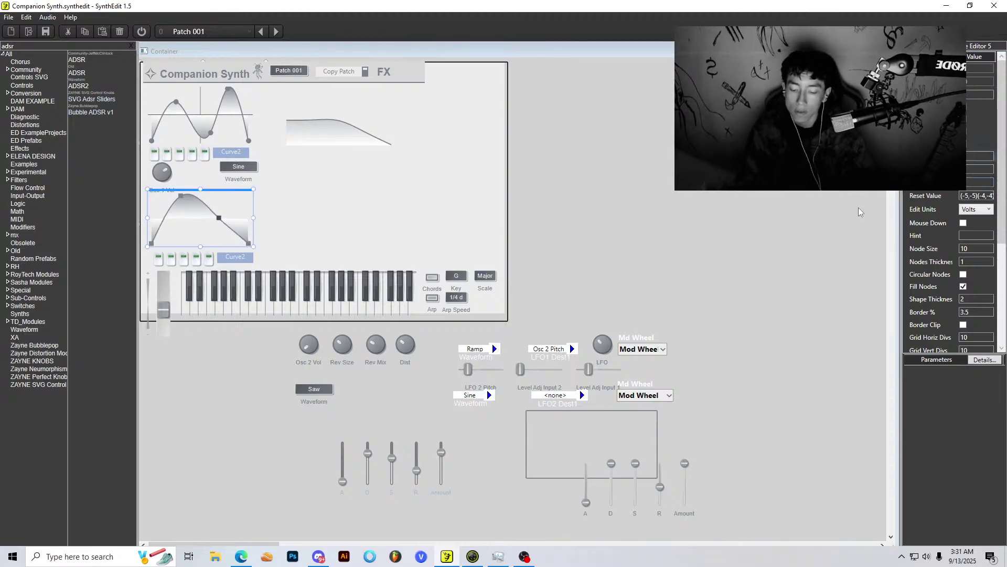
{"action": "key", "text": "Tab"}
{"action": "left_click", "coordinate": [340, 238]}
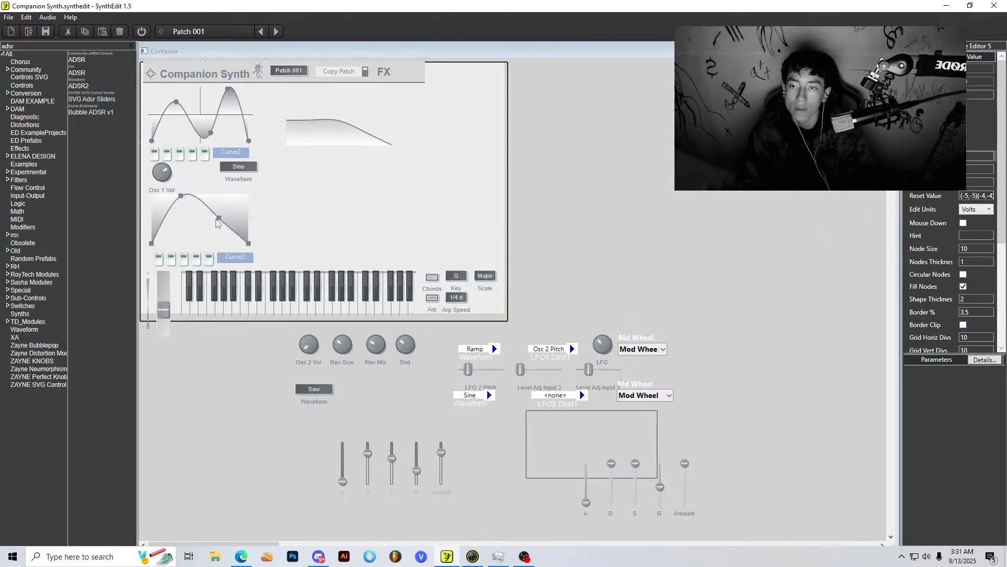
{"action": "left_click_drag", "start_coordinate": [219, 219], "coordinate": [226, 201]}
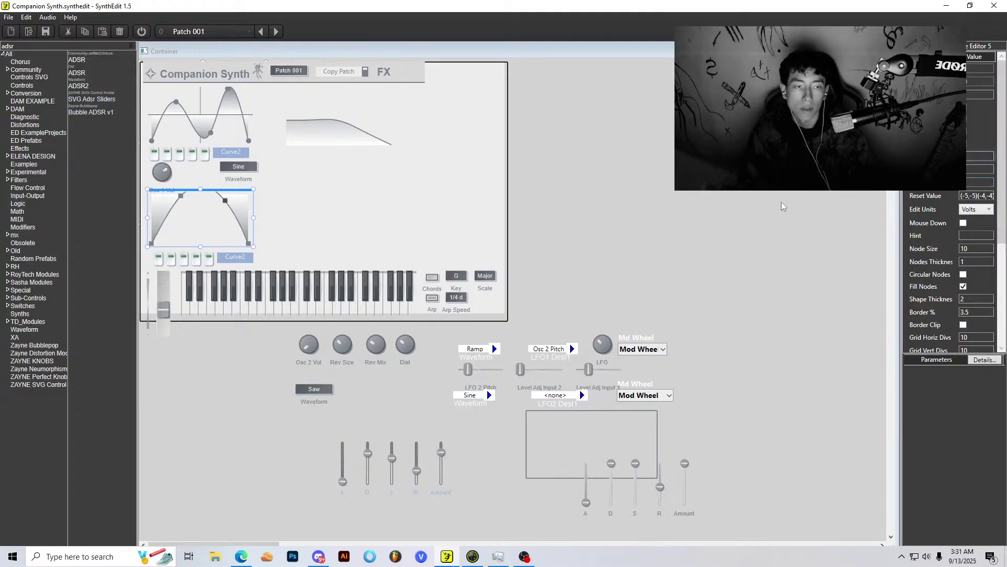
{"action": "key", "text": "Tab"}
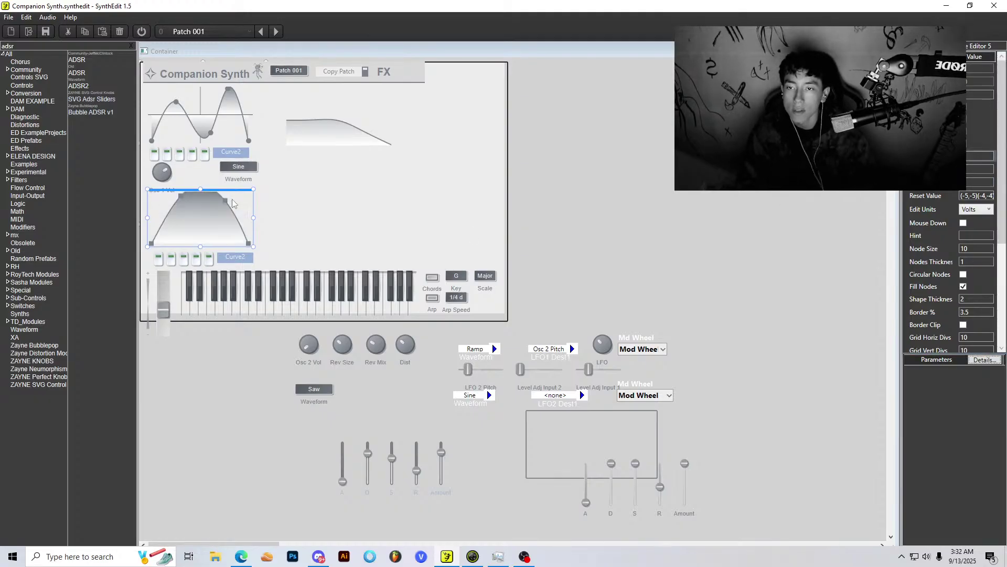
Step: Move the lower waveform's peak node closer to the start and lower the falling node to about mid-height
{"action": "left_click_drag", "start_coordinate": [226, 200], "coordinate": [176, 205]}
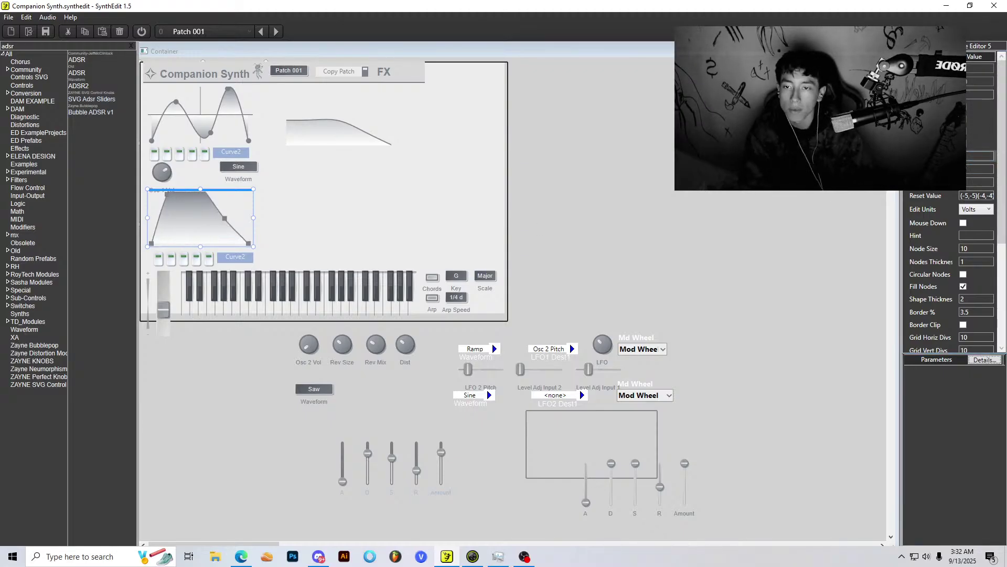
{"action": "left_click_drag", "start_coordinate": [224, 217], "coordinate": [193, 218]}
{"action": "left_click_drag", "start_coordinate": [192, 254], "coordinate": [248, 212]}
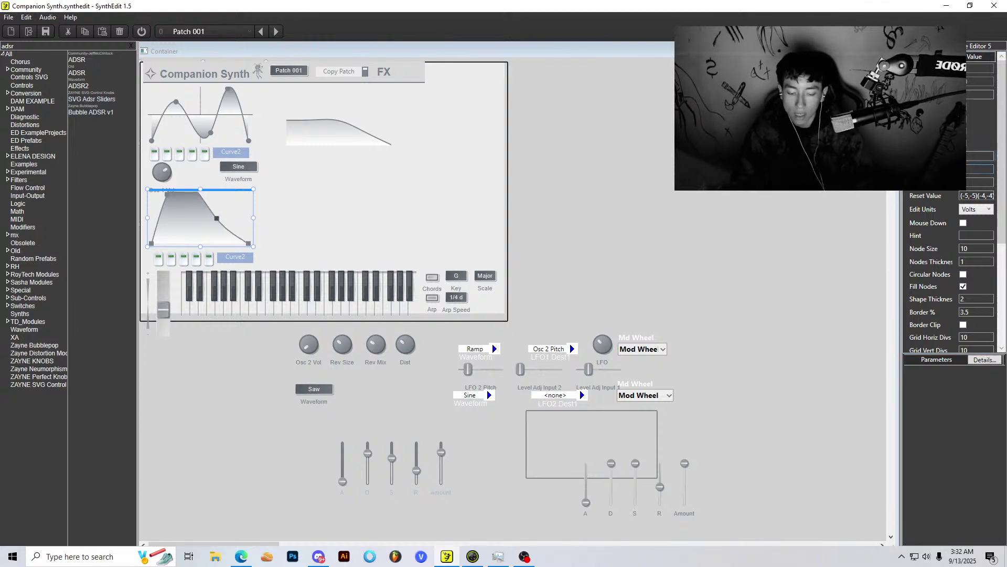
Step: Lower the lower waveform's falling node close to the base edge and bring its peak node down to about mid-height
{"action": "key", "text": "Return"}
{"action": "left_click_drag", "start_coordinate": [217, 218], "coordinate": [228, 281]}
{"action": "mouse_move", "coordinate": [171, 200]}
{"action": "left_mouse_down"}
{"action": "mouse_move", "coordinate": [167, 218]}
{"action": "mouse_move", "coordinate": [176, 220]}
{"action": "left_mouse_up"}
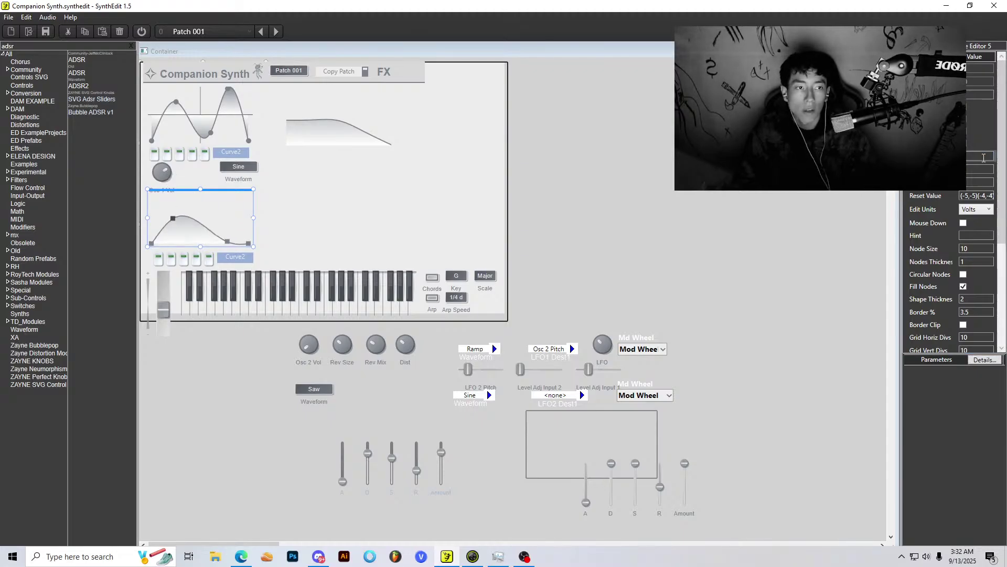
{"action": "left_click", "coordinate": [979, 157]}
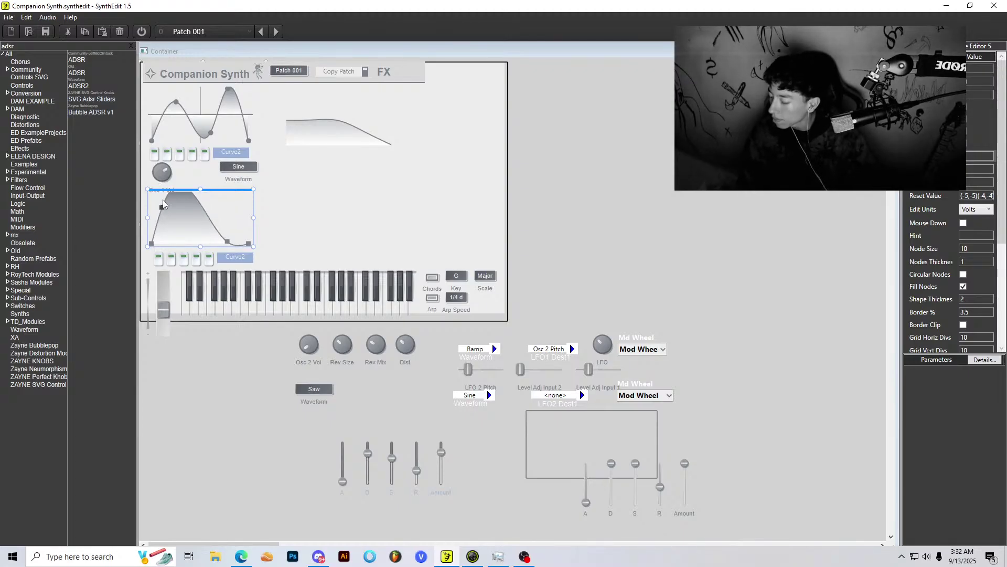
Step: Switch the lower waveform to Curve1 and shape it with a full-height start node, a decay node and a slightly lower sustain node
{"action": "left_click", "coordinate": [250, 255]}
{"action": "left_click", "coordinate": [270, 265]}
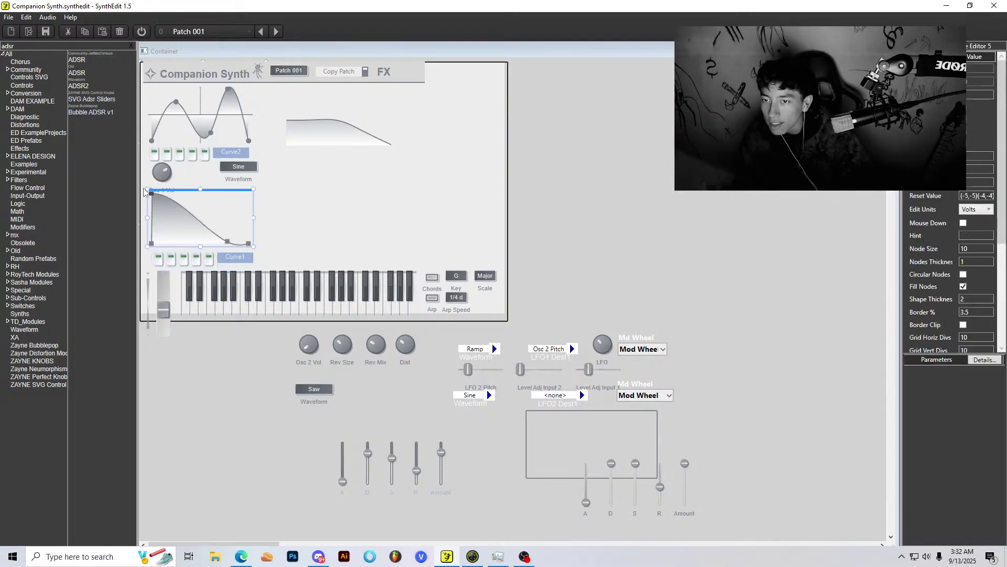
{"action": "left_click", "coordinate": [182, 212]}
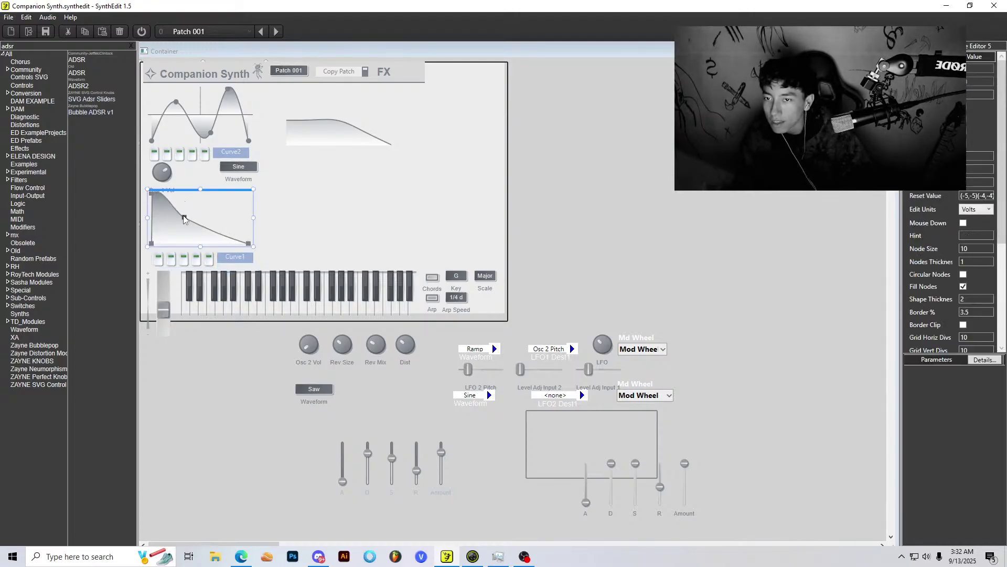
{"action": "left_click_drag", "start_coordinate": [182, 212], "coordinate": [223, 221]}
{"action": "left_click", "coordinate": [204, 228]}
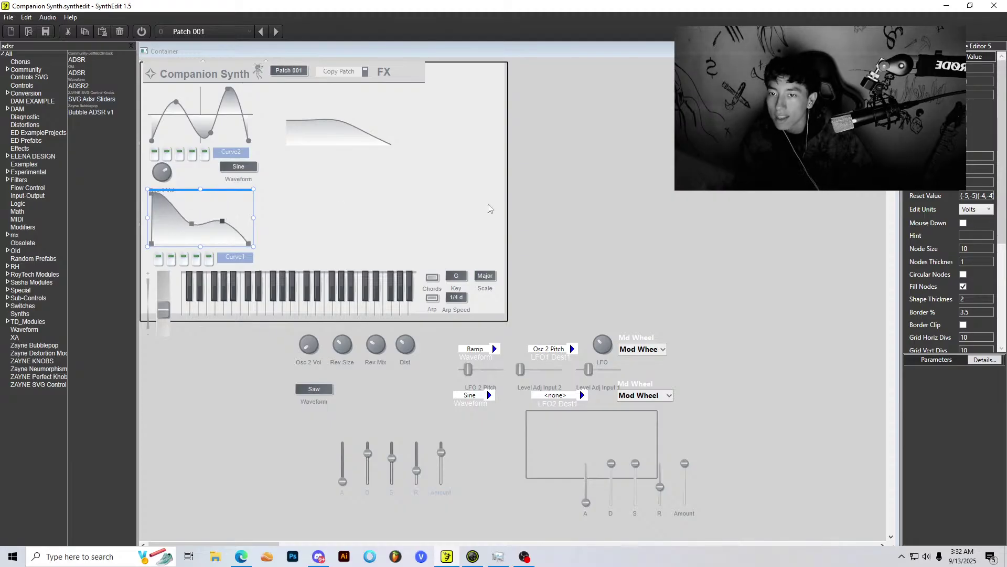
{"action": "left_click", "coordinate": [597, 203]}
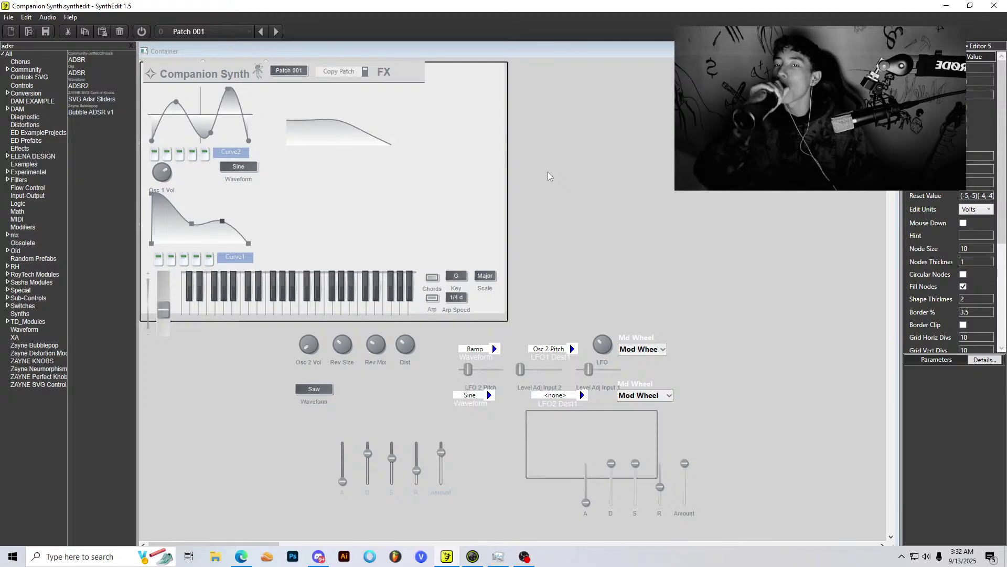
{"action": "mouse_move", "coordinate": [222, 221]}
{"action": "left_mouse_down"}
{"action": "mouse_move", "coordinate": [218, 202]}
{"action": "mouse_move", "coordinate": [224, 227]}
{"action": "left_mouse_up"}
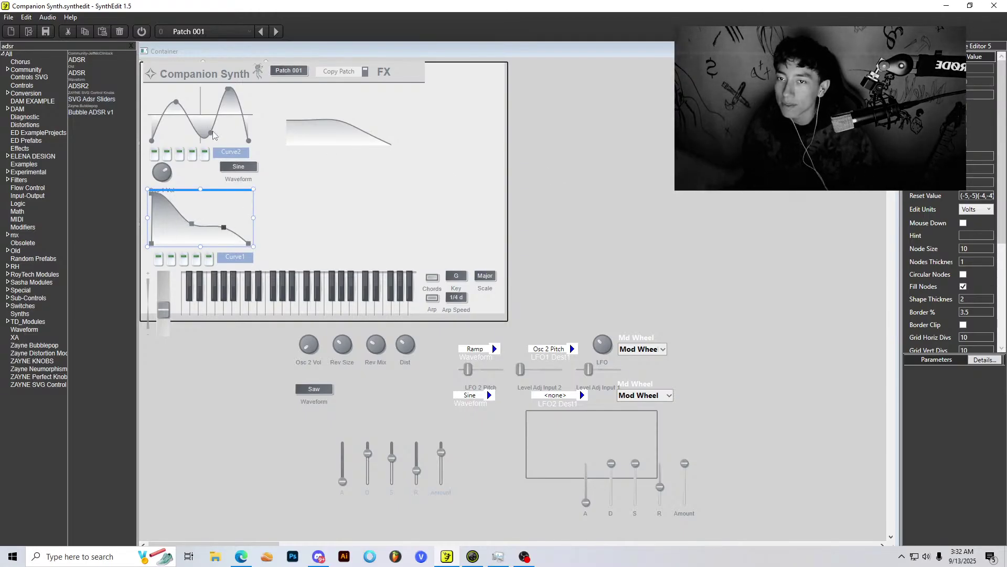
Step: Shift the upper waveform's first peak node slightly up and earlier, and raise its middle dip node to just below the center line
{"action": "left_click", "coordinate": [212, 135]}
{"action": "left_click_drag", "start_coordinate": [176, 101], "coordinate": [172, 98]}
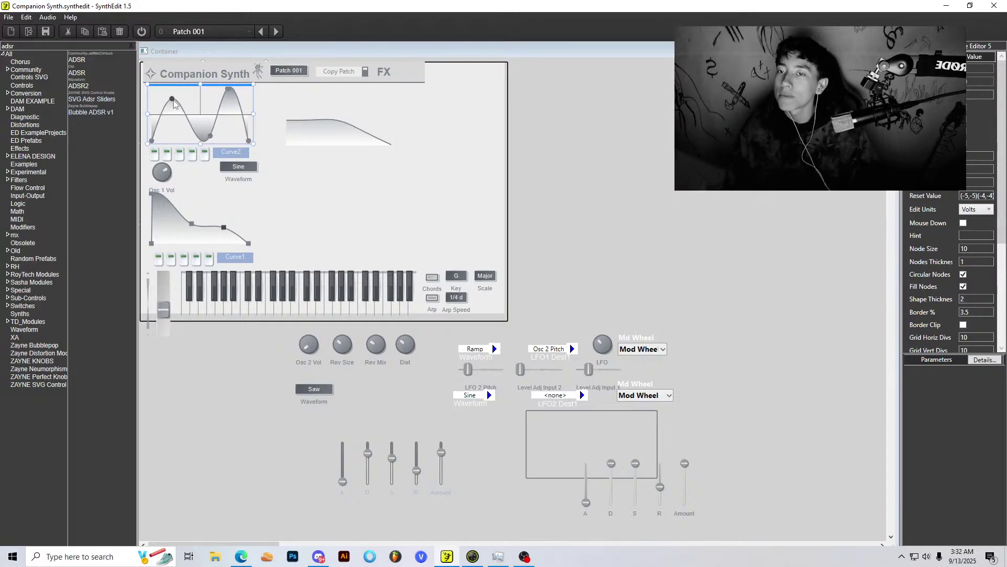
{"action": "left_click", "coordinate": [637, 159]}
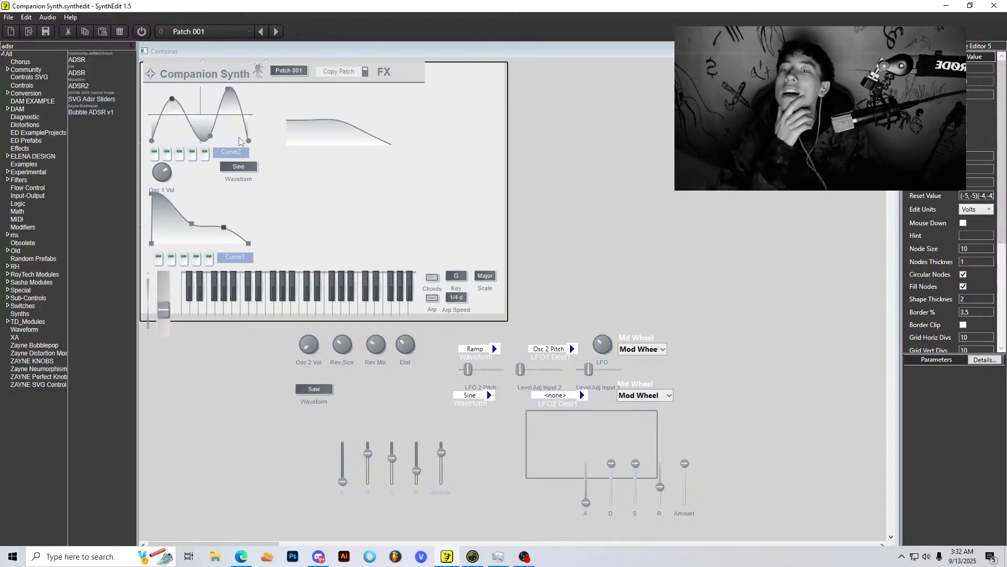
{"action": "mouse_move", "coordinate": [213, 135]}
{"action": "left_mouse_down"}
{"action": "mouse_move", "coordinate": [213, 118]}
{"action": "mouse_move", "coordinate": [225, 120]}
{"action": "mouse_move", "coordinate": [216, 121]}
{"action": "left_mouse_up"}
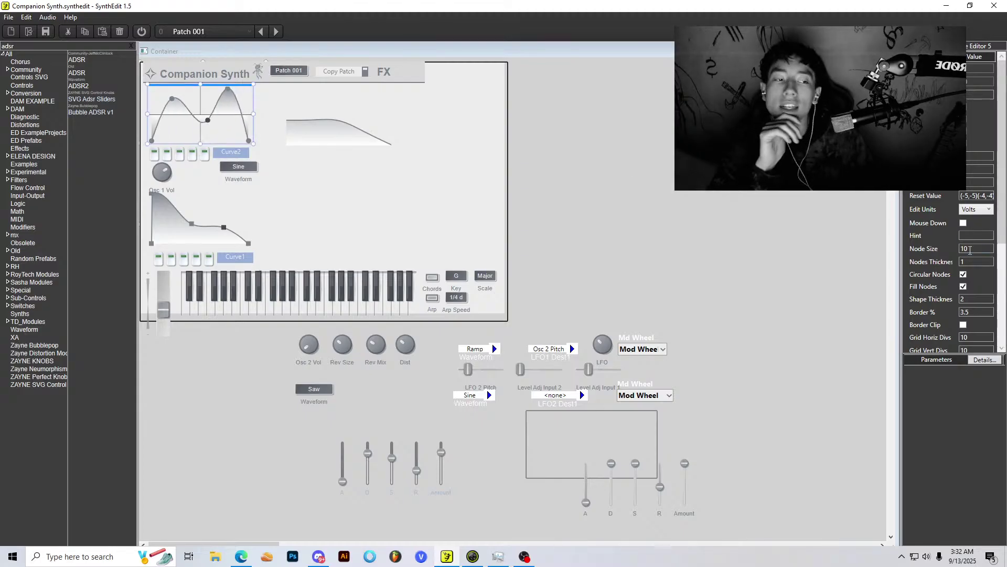
Step: Set the upper shape editor's Base Line ARGB and Vert Line ARGB to eef3fa, and lower the middle dip node to test the look
{"action": "scroll", "coordinate": [950, 273], "scroll_direction": "down", "scroll_amount": 5}
{"action": "left_click", "coordinate": [972, 304]}
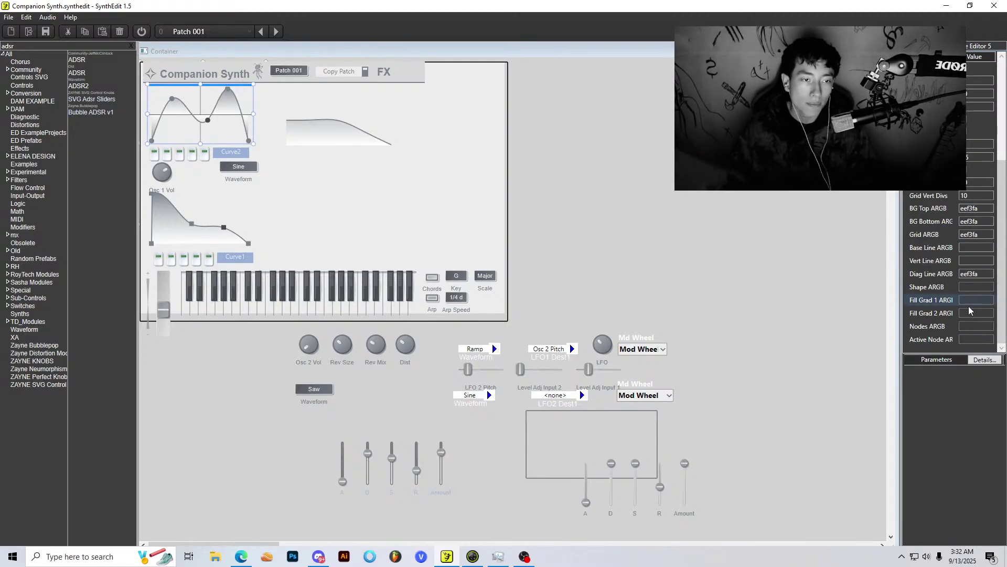
{"action": "left_click", "coordinate": [972, 315]}
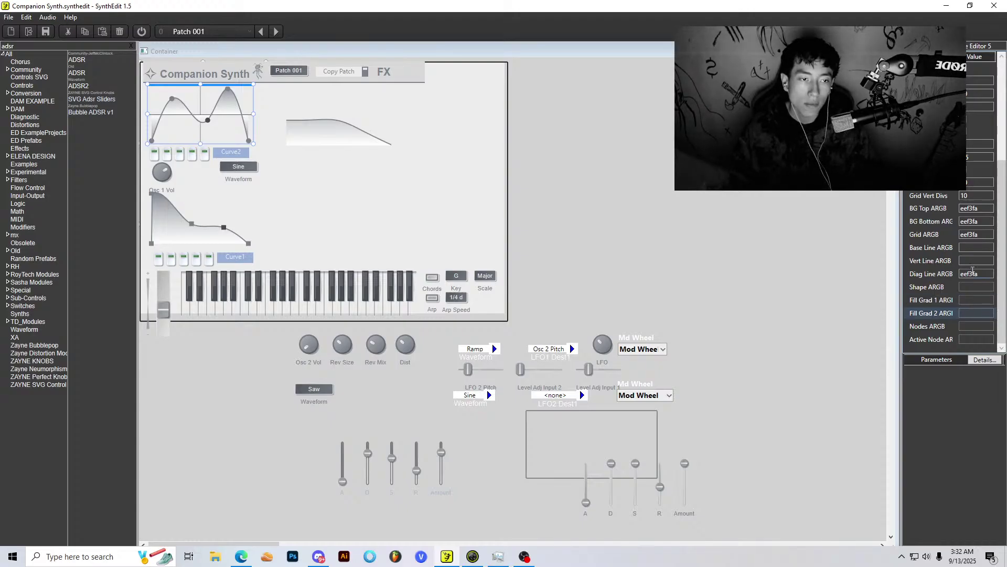
{"action": "left_click", "coordinate": [979, 247]}
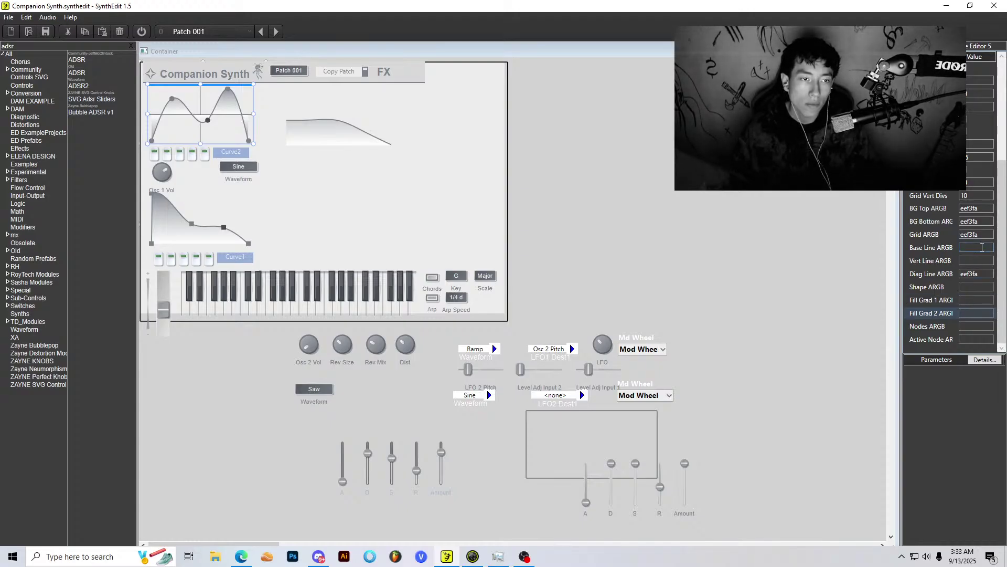
{"action": "type", "text": "eef3fa"}
{"action": "left_click", "coordinate": [980, 260]}
{"action": "type", "text": "eef3fa"}
{"action": "key", "text": "Return"}
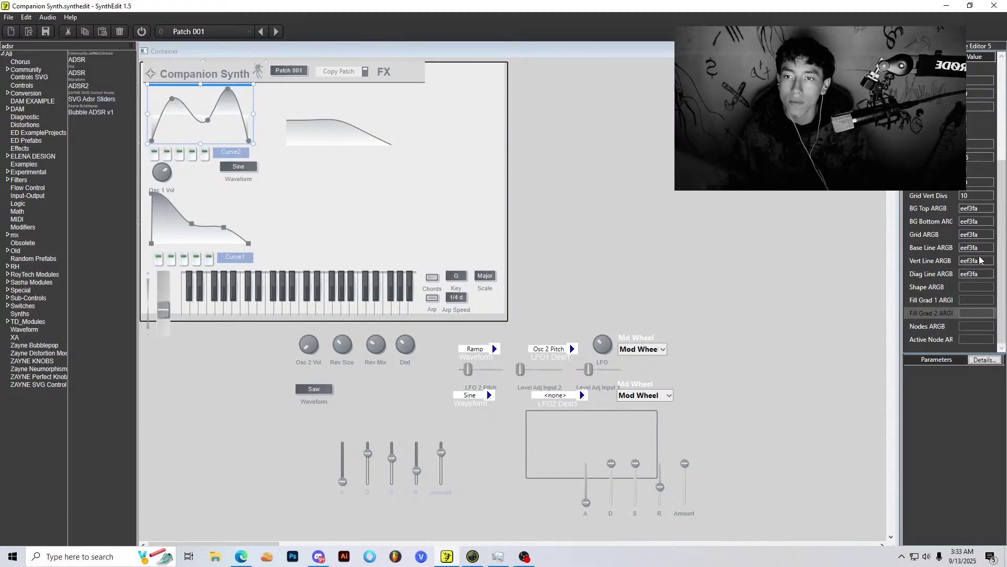
{"action": "left_click", "coordinate": [704, 254]}
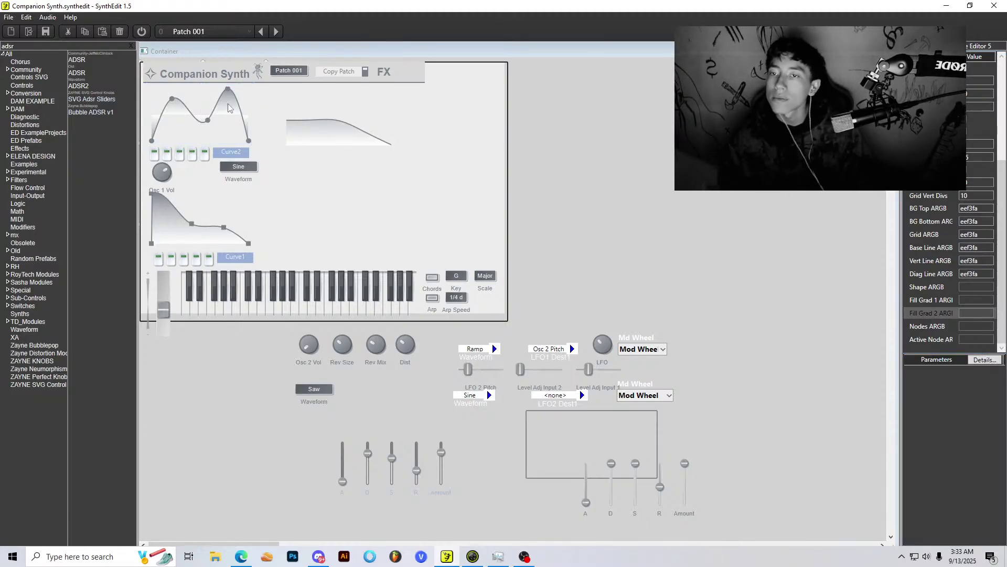
{"action": "left_click_drag", "start_coordinate": [208, 120], "coordinate": [202, 135]}
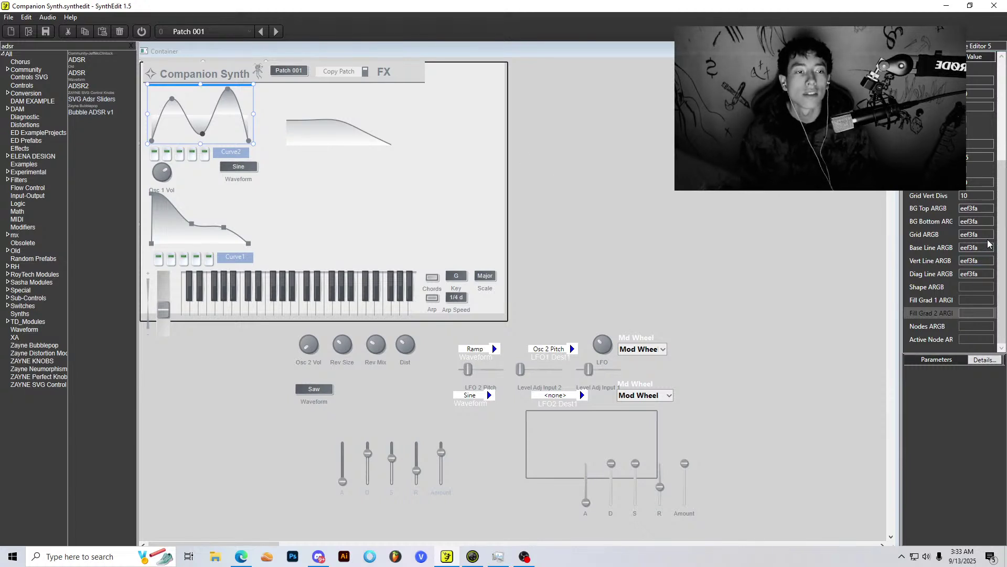
Step: Clear the upper shape editor's Vert Line, Diag Line and Base Line ARGB values, and lower its dip node near the base edge
{"action": "double_click", "coordinate": [984, 273]}
{"action": "key", "text": "BackSpace"}
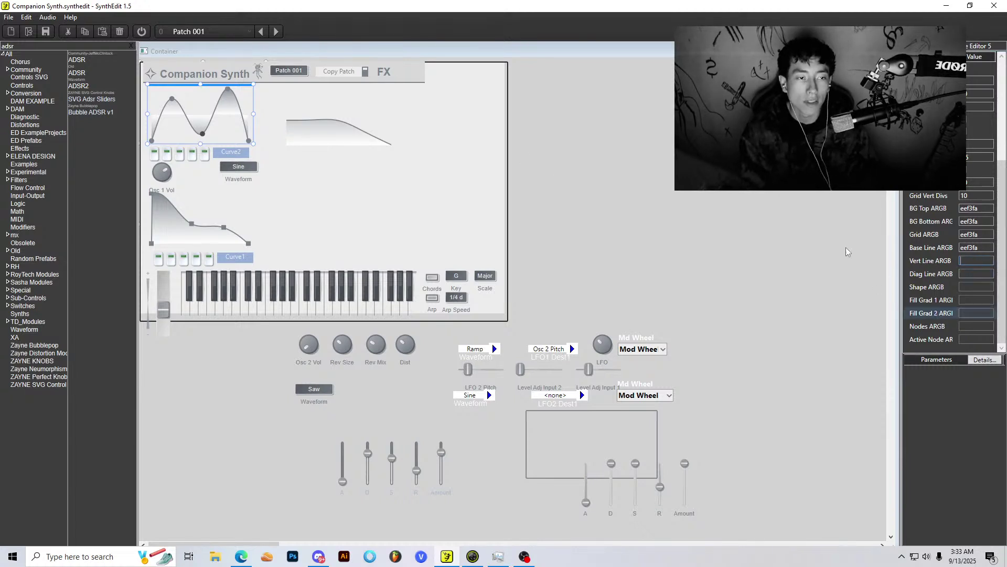
{"action": "left_click", "coordinate": [861, 243]}
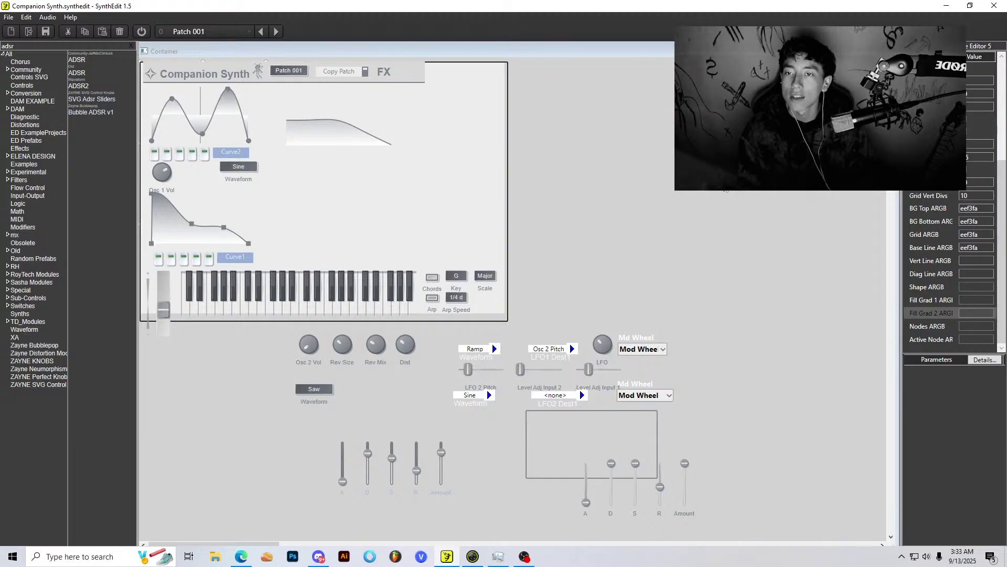
{"action": "double_click", "coordinate": [989, 248]}
{"action": "key", "text": "BackSpace"}
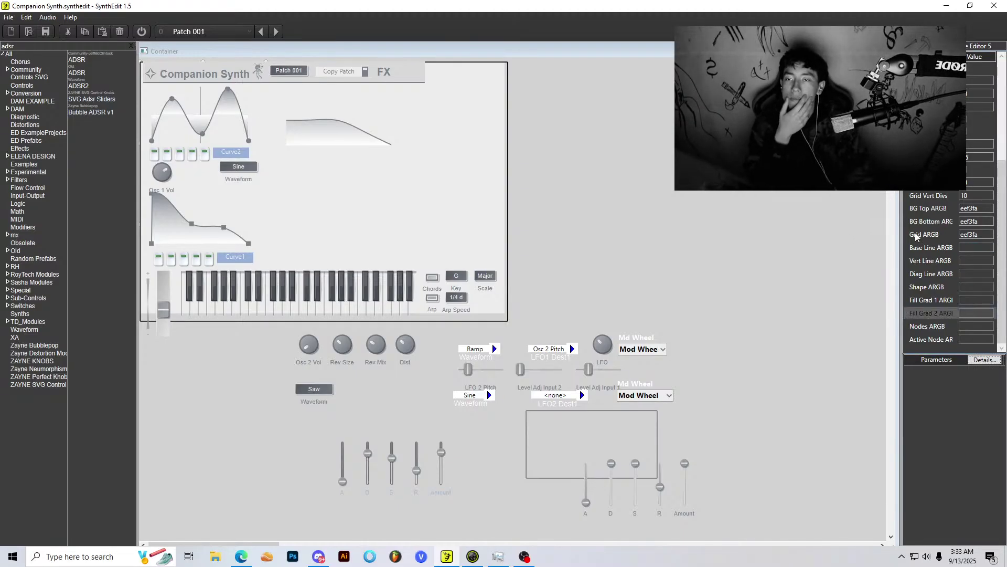
{"action": "left_click", "coordinate": [202, 135]}
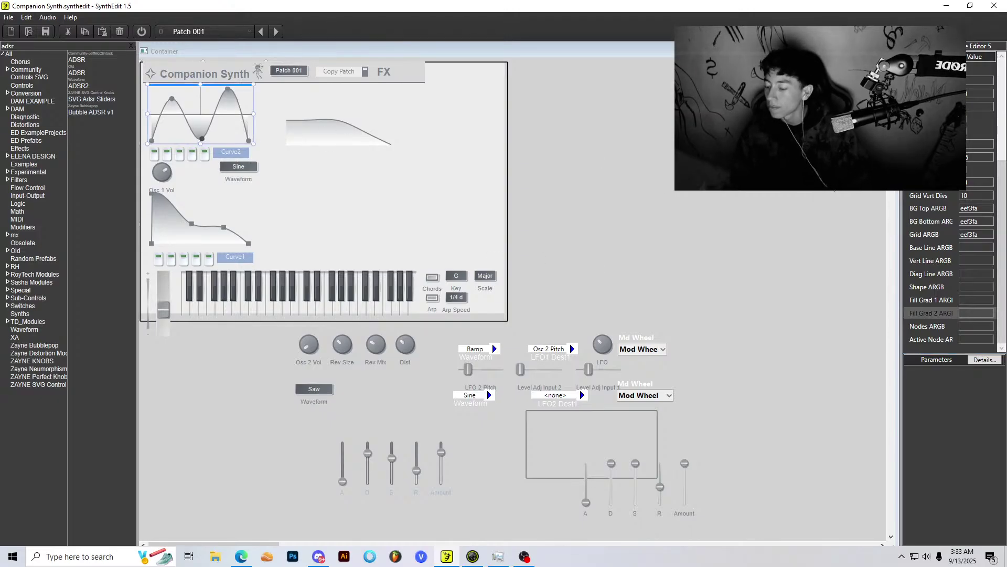
{"action": "left_click", "coordinate": [709, 190]}
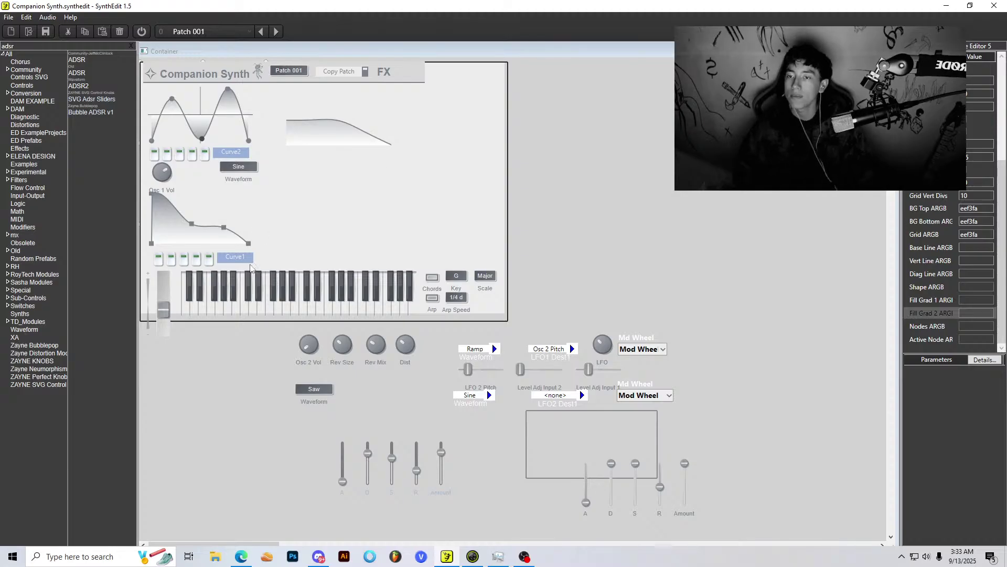
Step: Try out the lower envelope by moving its start node down and back to full height, and raise the filter curve's hump
{"action": "left_click", "coordinate": [184, 223]}
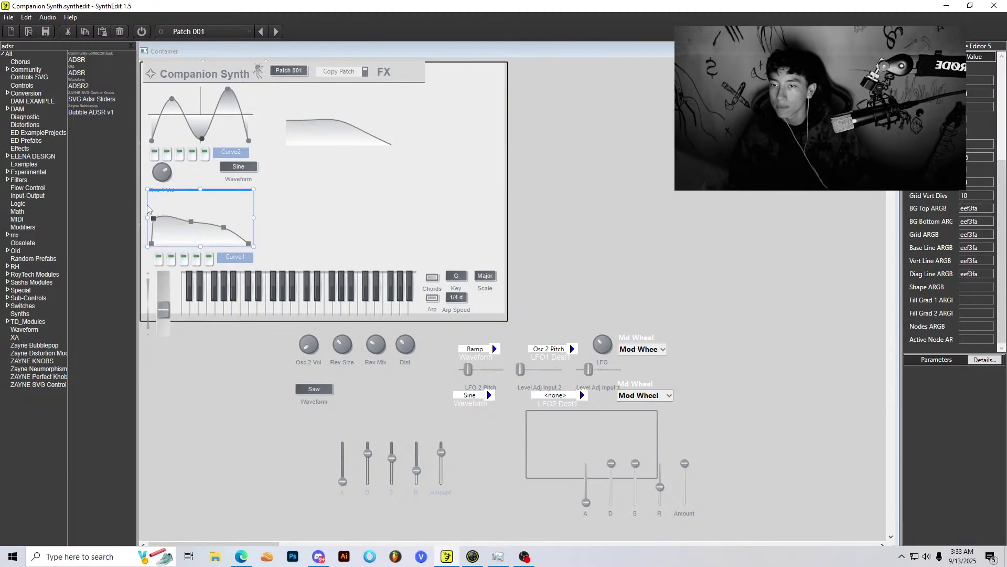
{"action": "left_click", "coordinate": [660, 191]}
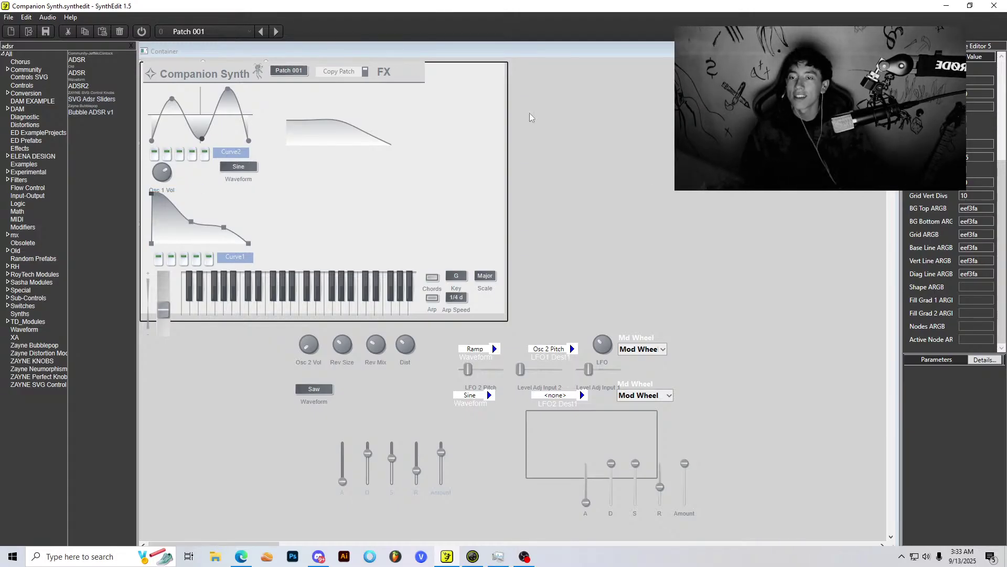
{"action": "left_click", "coordinate": [348, 132]}
{"action": "left_click_drag", "start_coordinate": [348, 129], "coordinate": [345, 119]}
{"action": "left_click", "coordinate": [687, 168]}
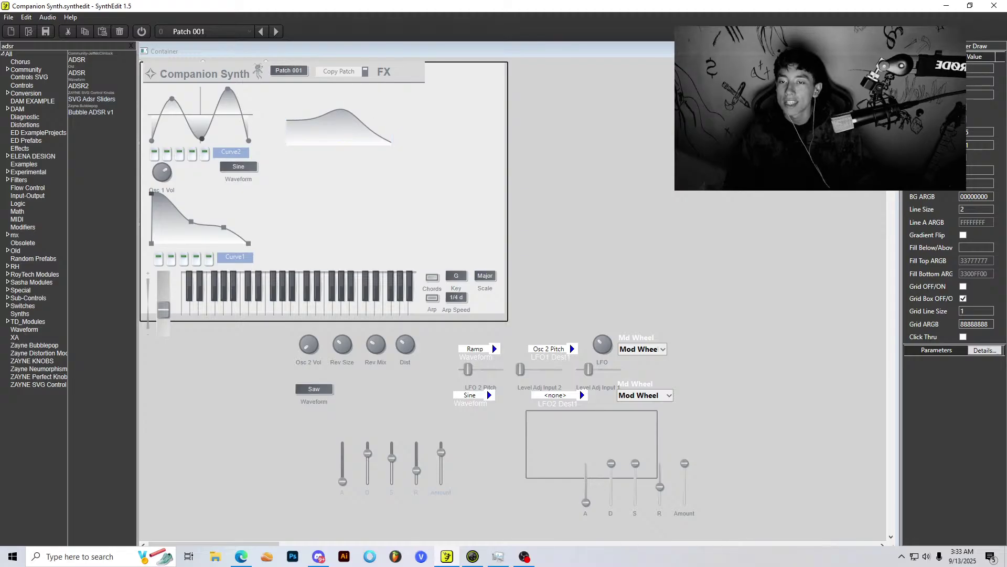
{"action": "right_click", "coordinate": [692, 92]}
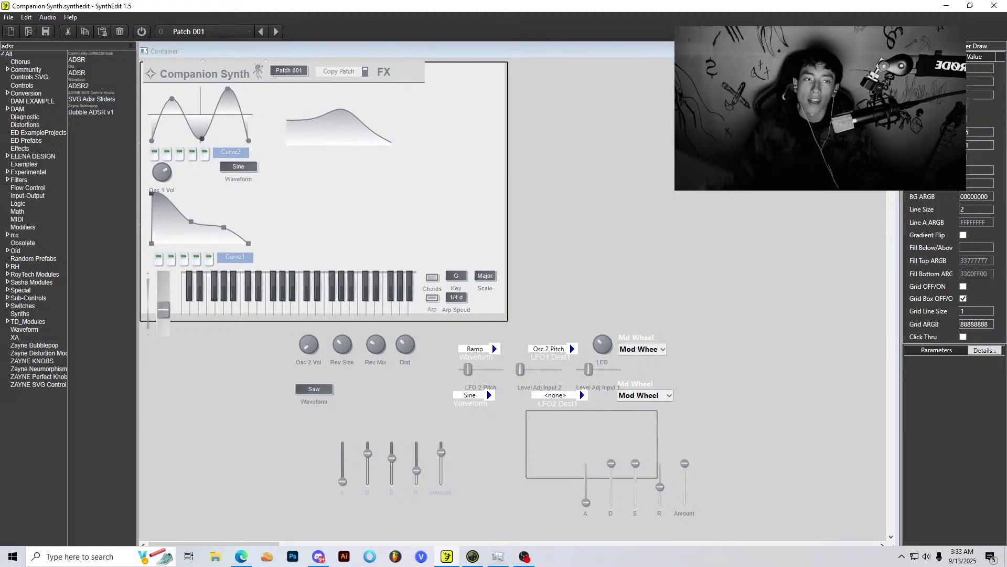
{"action": "left_click", "coordinate": [719, 162]}
{"action": "right_click", "coordinate": [658, 88]}
{"action": "left_click", "coordinate": [684, 157]}
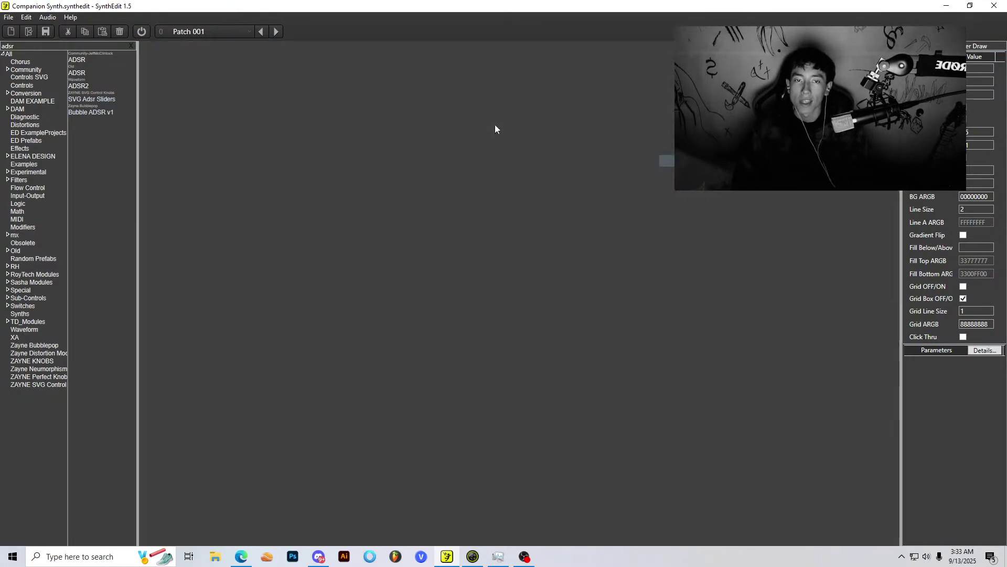
Step: In the structure view, duplicate the upper waveform's ED Shape Editor 5 module and place the copy beside the second shape editor
{"action": "left_click", "coordinate": [212, 126]}
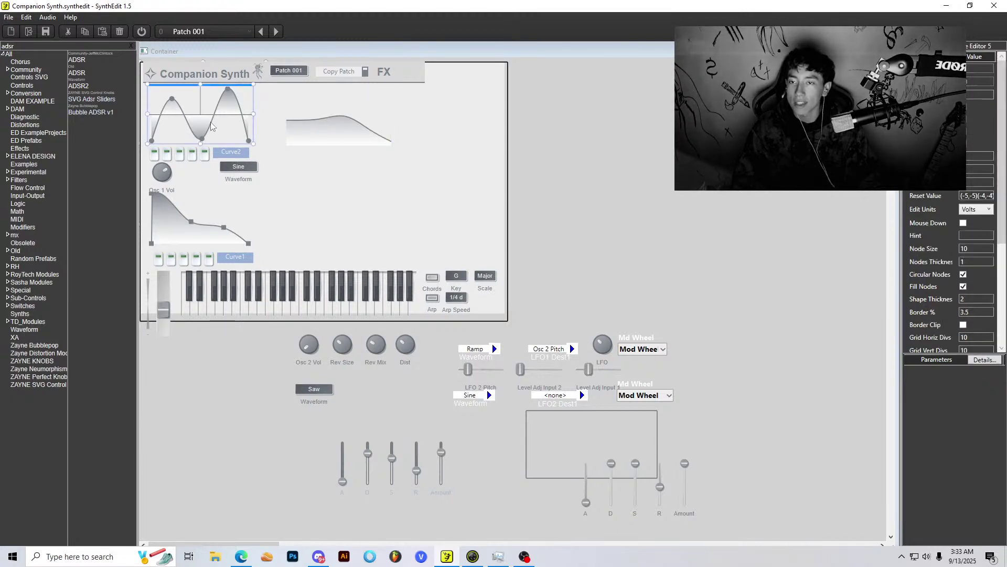
{"action": "left_click", "coordinate": [331, 140]}
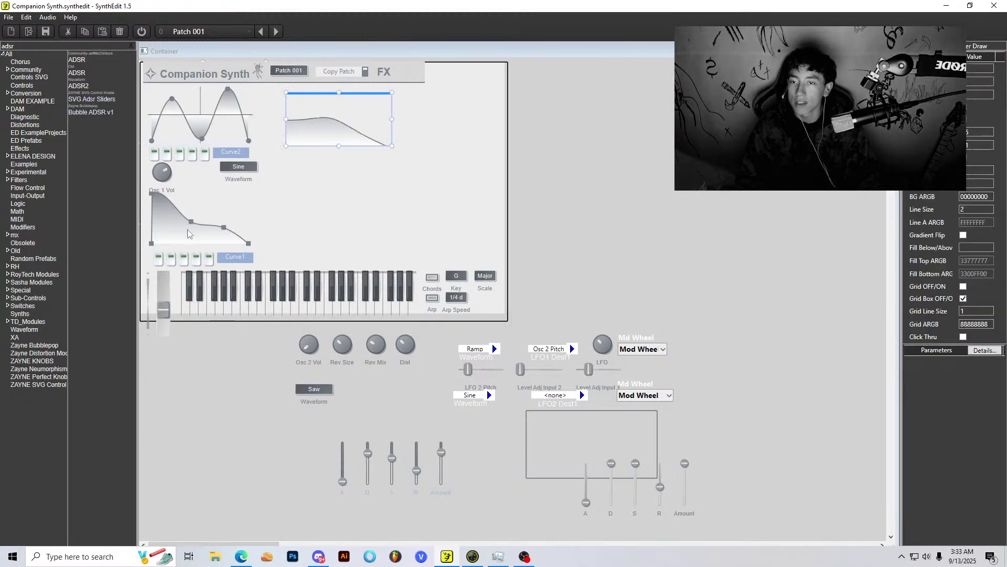
{"action": "left_click", "coordinate": [187, 229]}
{"action": "left_click", "coordinate": [698, 216]}
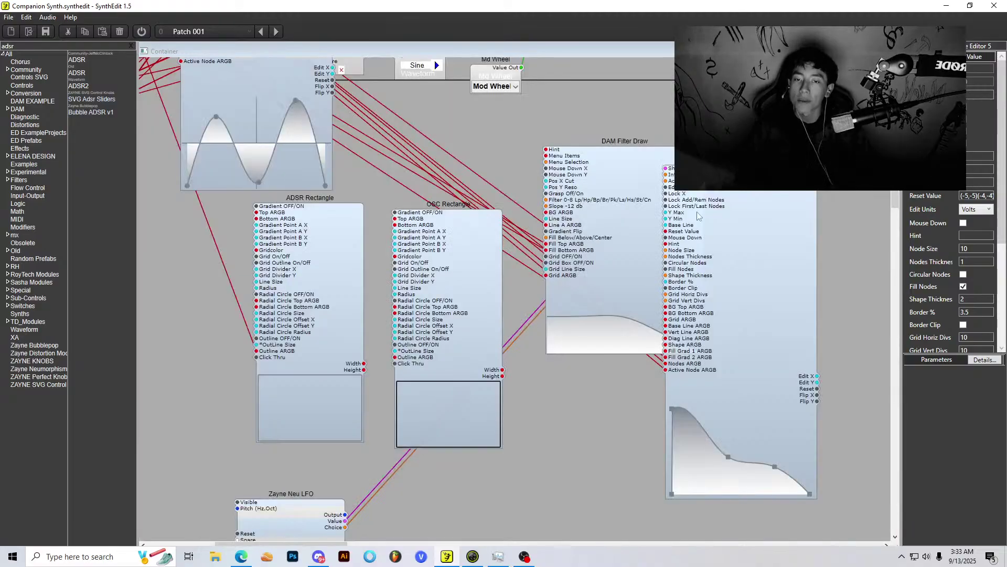
{"action": "scroll", "coordinate": [666, 319], "scroll_direction": "down", "scroll_amount": 5}
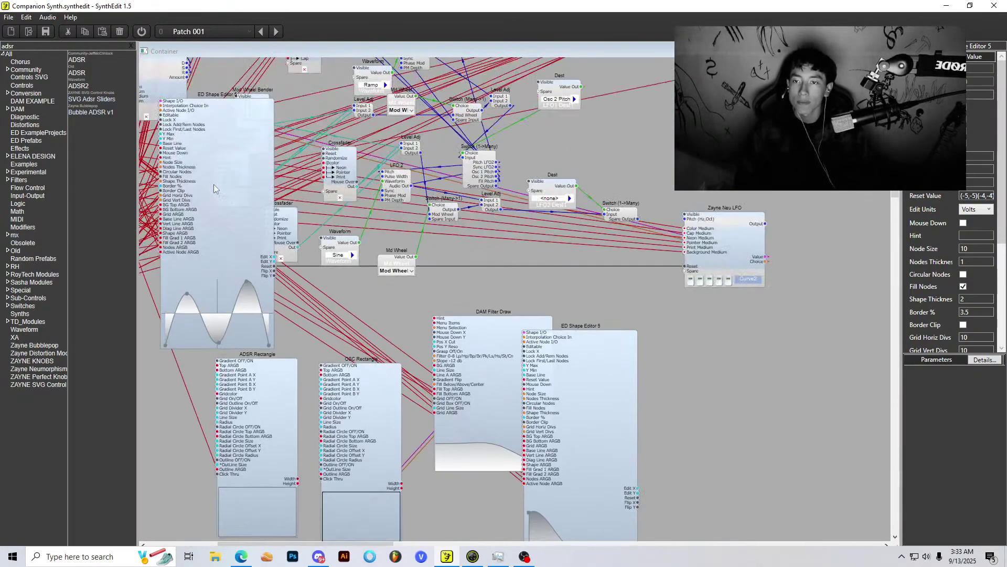
{"action": "left_click_drag", "start_coordinate": [213, 184], "coordinate": [248, 203]}
{"action": "scroll", "coordinate": [313, 226], "scroll_direction": "down", "scroll_amount": 2}
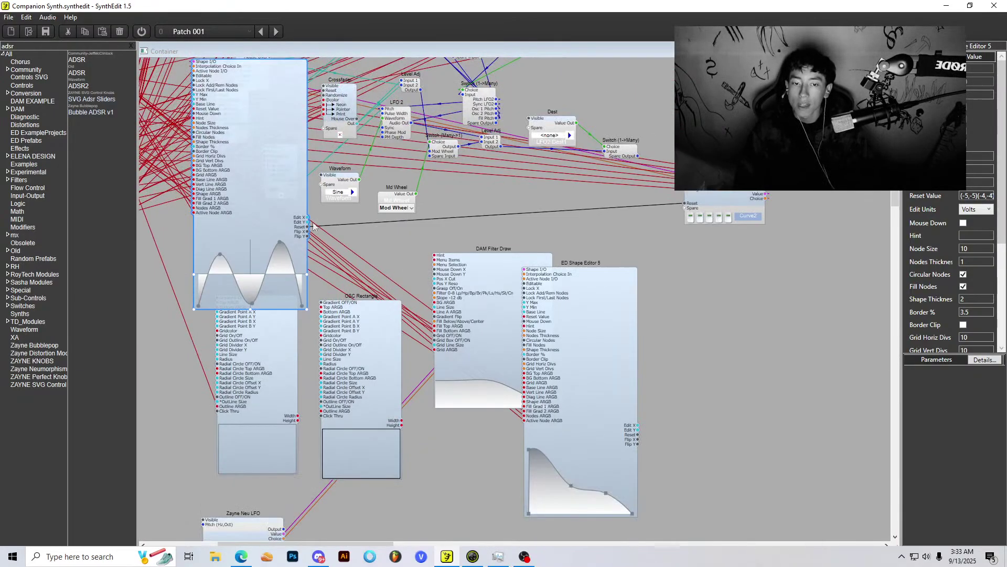
{"action": "key", "text": "ctrl+c"}
{"action": "key", "text": "ctrl+v"}
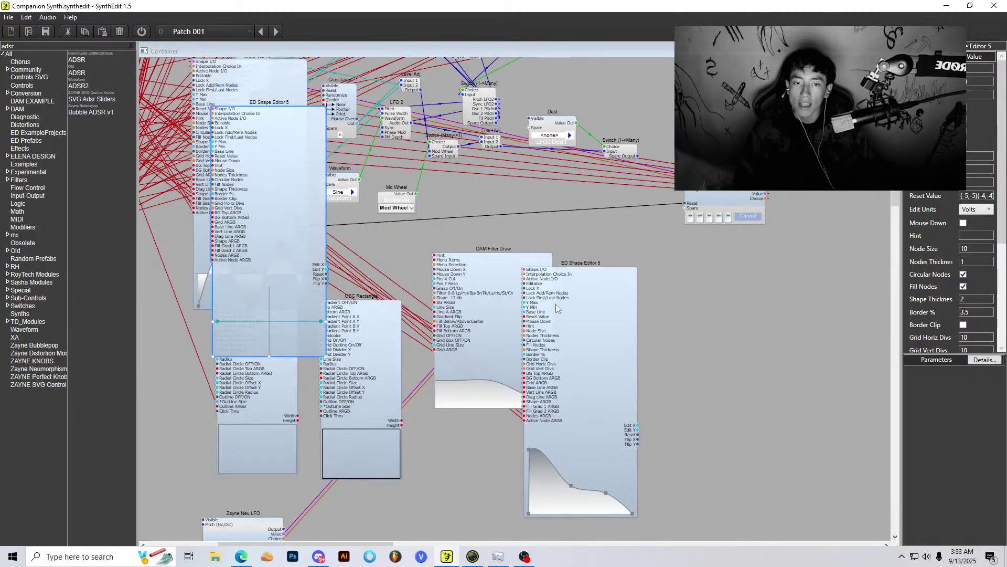
{"action": "left_click_drag", "start_coordinate": [265, 241], "coordinate": [735, 369]}
Step: In the panel editor, place the duplicated shape editor below the filter curve, level with the lower envelope
{"action": "right_click", "coordinate": [838, 282]}
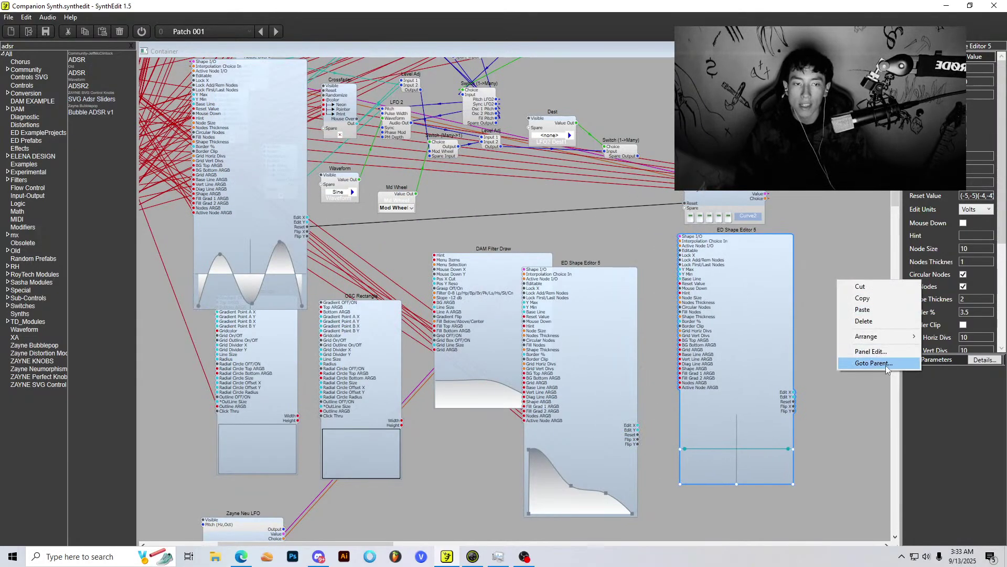
{"action": "left_click", "coordinate": [890, 358]}
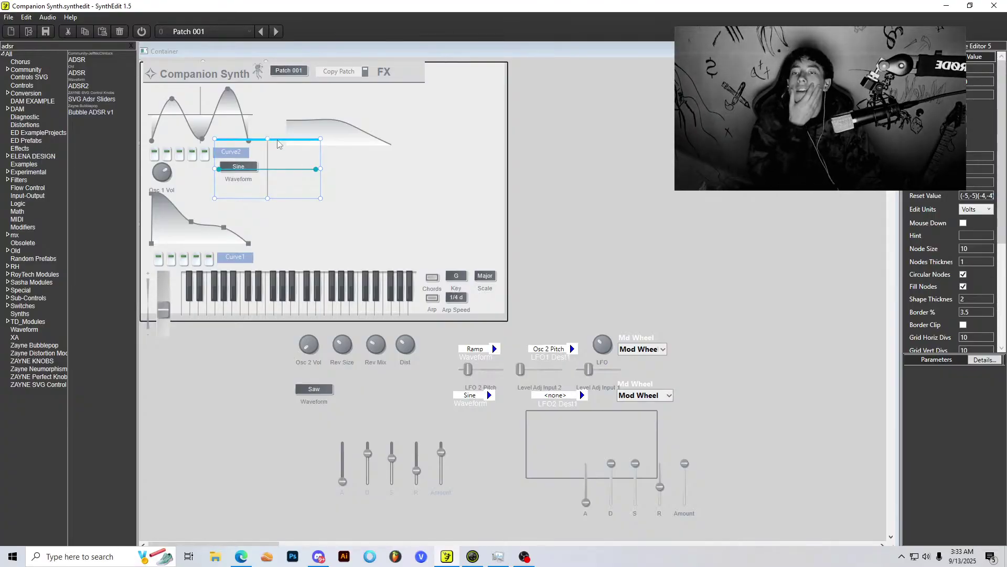
{"action": "left_click_drag", "start_coordinate": [369, 190], "coordinate": [357, 195]}
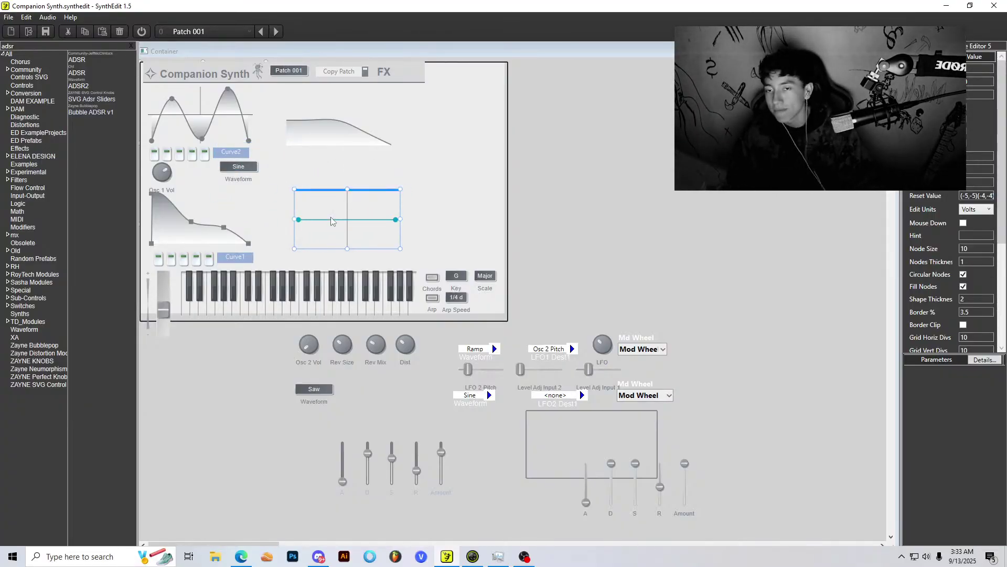
Step: Turn off Fill Nodes for the duplicated shape editor and try out a peak and a dip on its line
{"action": "left_click_drag", "start_coordinate": [329, 220], "coordinate": [378, 247]}
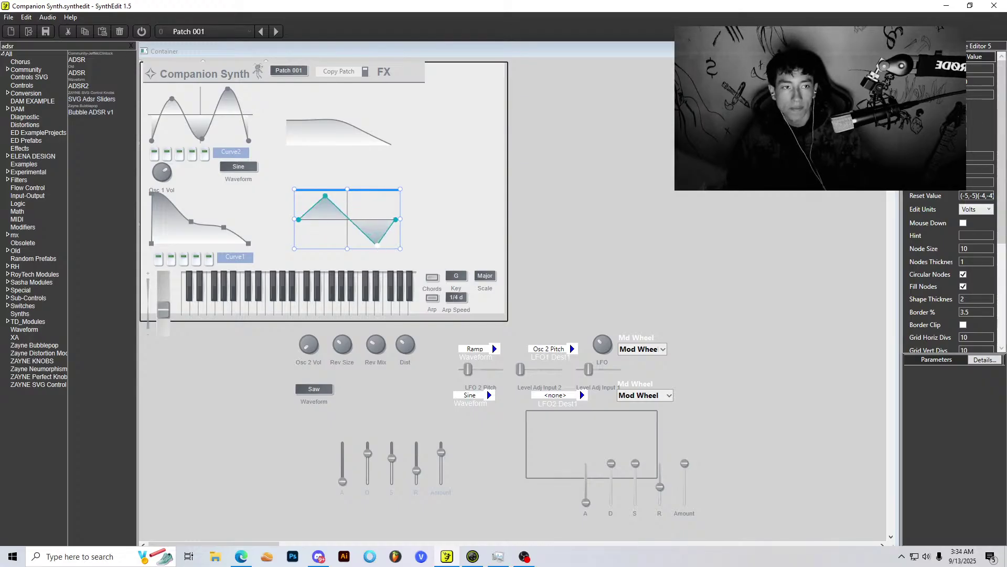
{"action": "scroll", "coordinate": [979, 147], "scroll_direction": "down", "scroll_amount": 3}
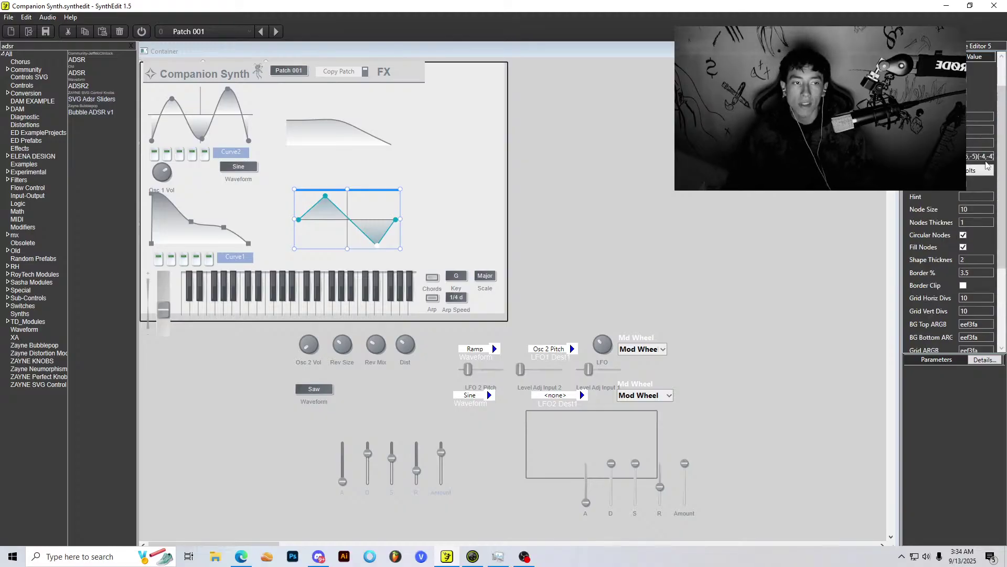
{"action": "scroll", "coordinate": [986, 139], "scroll_direction": "up", "scroll_amount": 3}
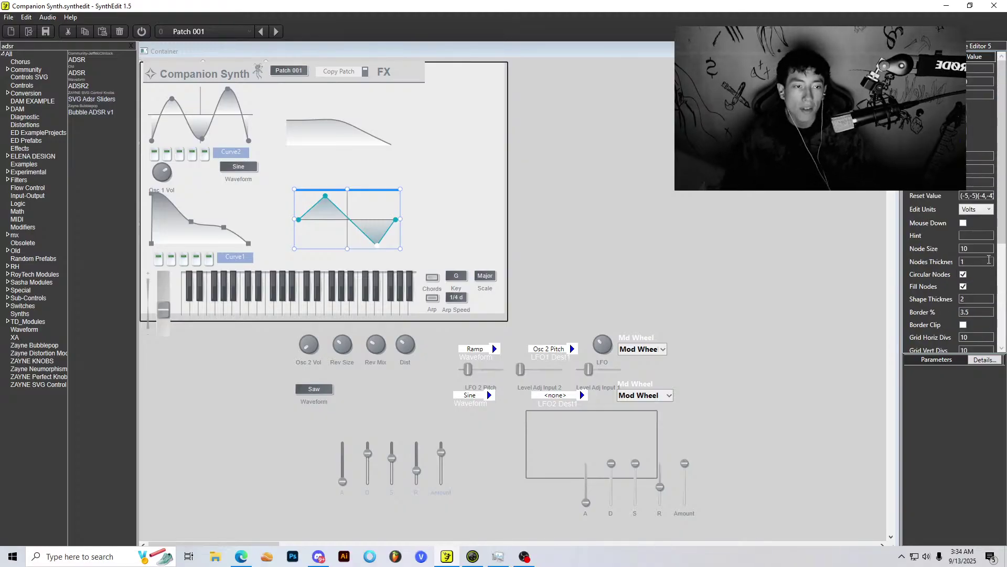
{"action": "left_click", "coordinate": [964, 286]}
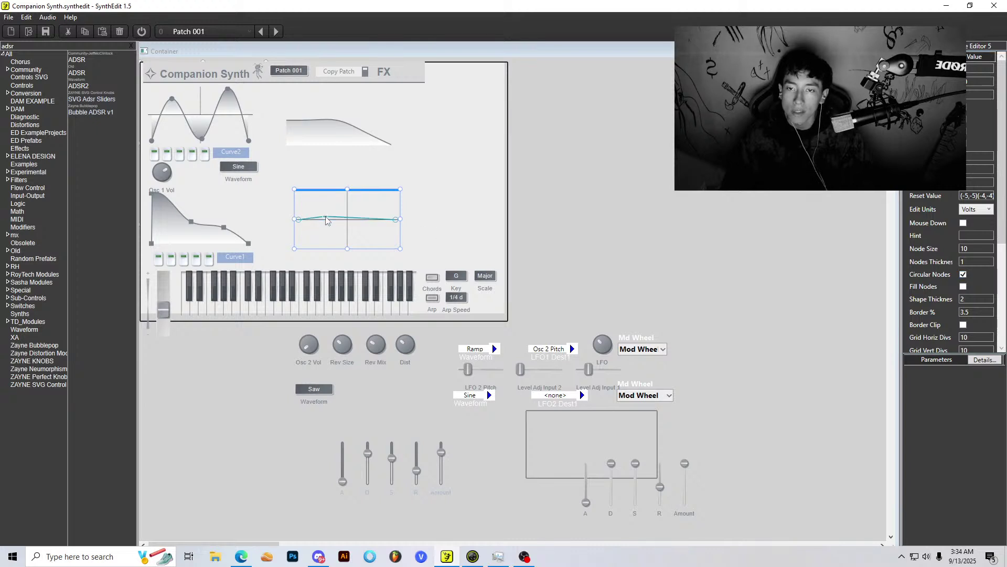
{"action": "left_click_drag", "start_coordinate": [326, 218], "coordinate": [320, 196]}
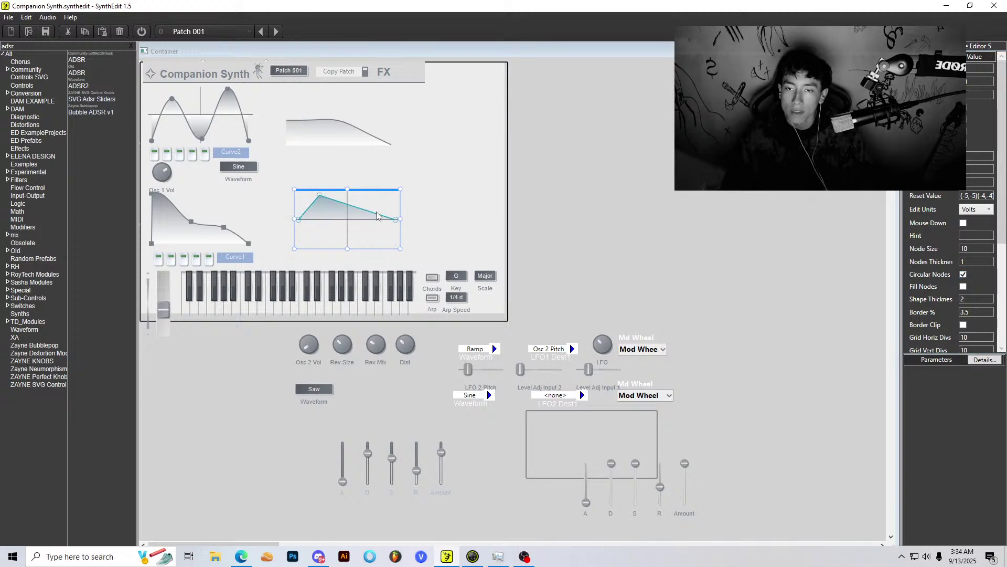
{"action": "left_click_drag", "start_coordinate": [377, 215], "coordinate": [370, 244]}
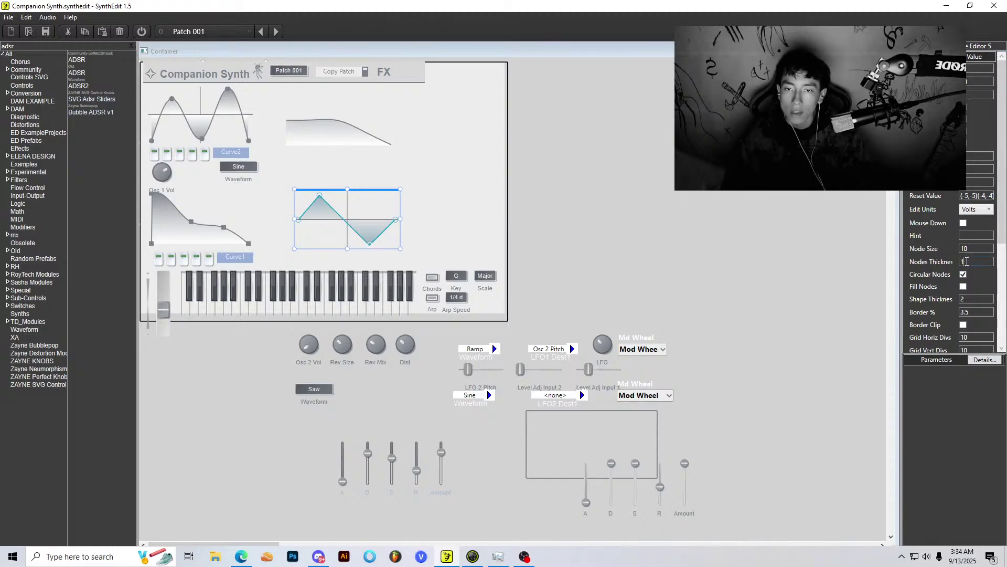
Step: Try a Nodes Thickness of 4 with a raised node on the duplicated shape editor, and return the thickness to 1
{"action": "type", "text": "4"}
{"action": "key", "text": "Tab"}
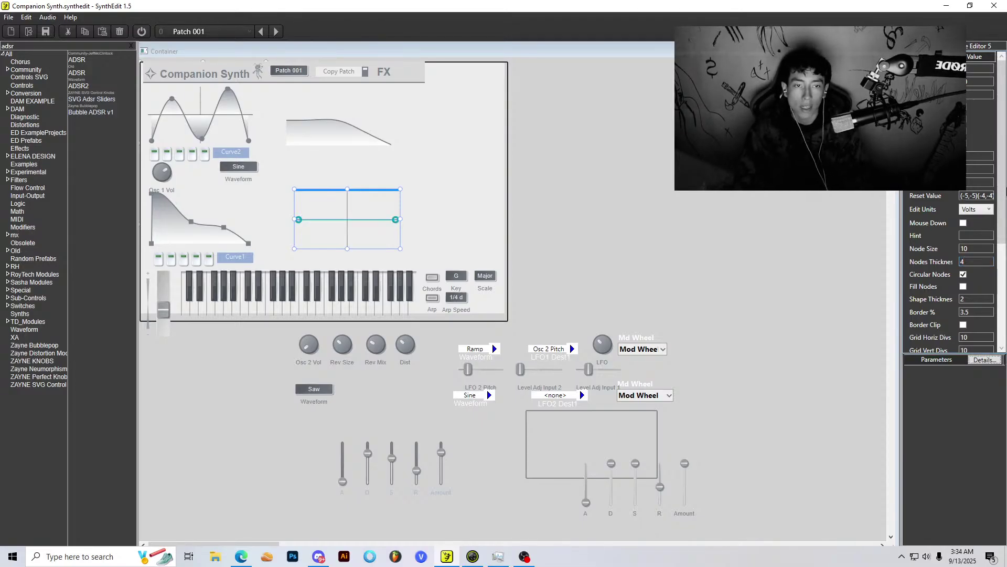
{"action": "left_click", "coordinate": [328, 219]}
{"action": "left_click_drag", "start_coordinate": [327, 220], "coordinate": [321, 193]}
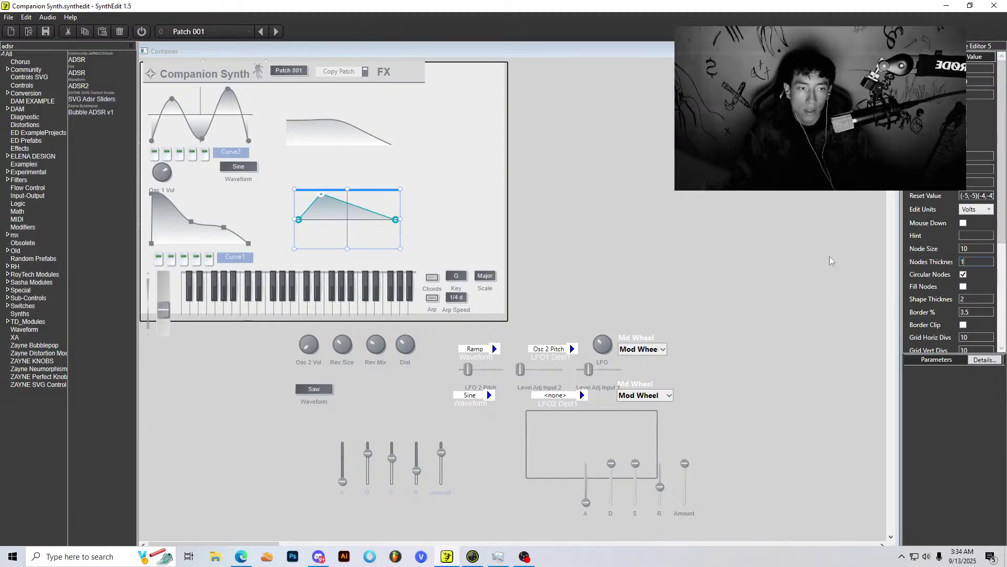
{"action": "type", "text": "1"}
{"action": "key", "text": "Tab"}
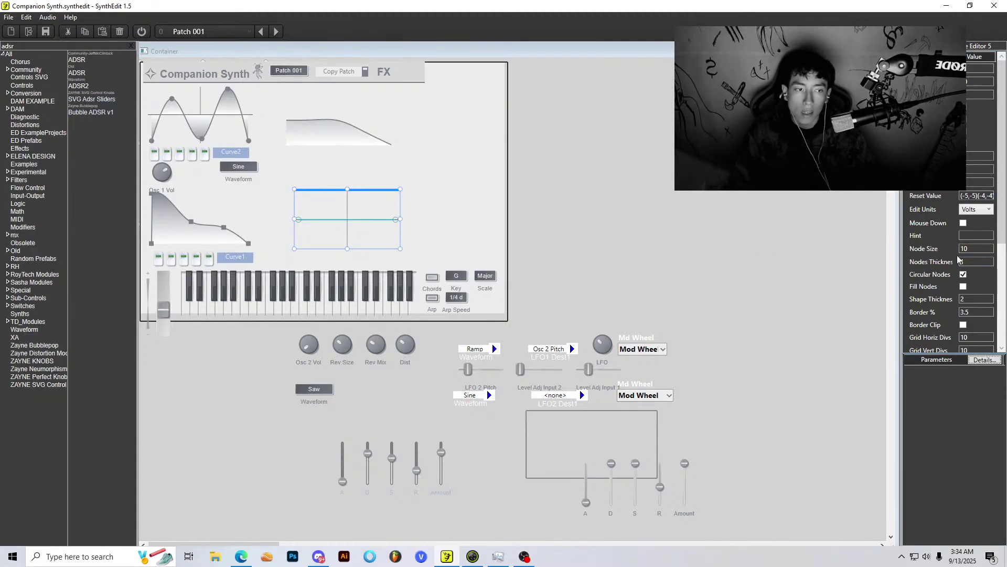
Step: Try a Nodes Thickness of 6 with a Node Size of 5 on the duplicated shape editor
{"action": "double_click", "coordinate": [958, 260]}
{"action": "type", "text": "6"}
{"action": "key", "text": "Tab"}
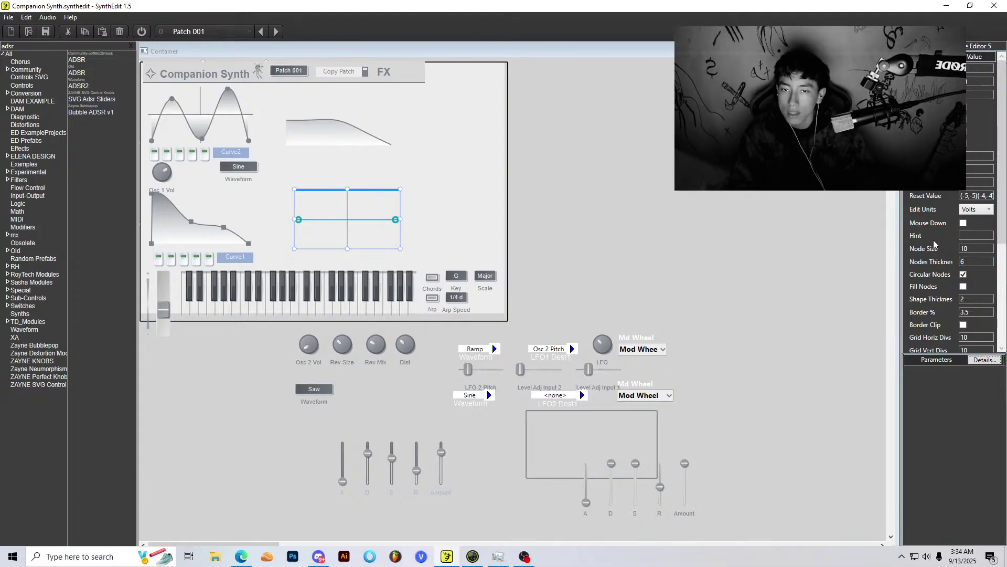
{"action": "left_click", "coordinate": [939, 261]}
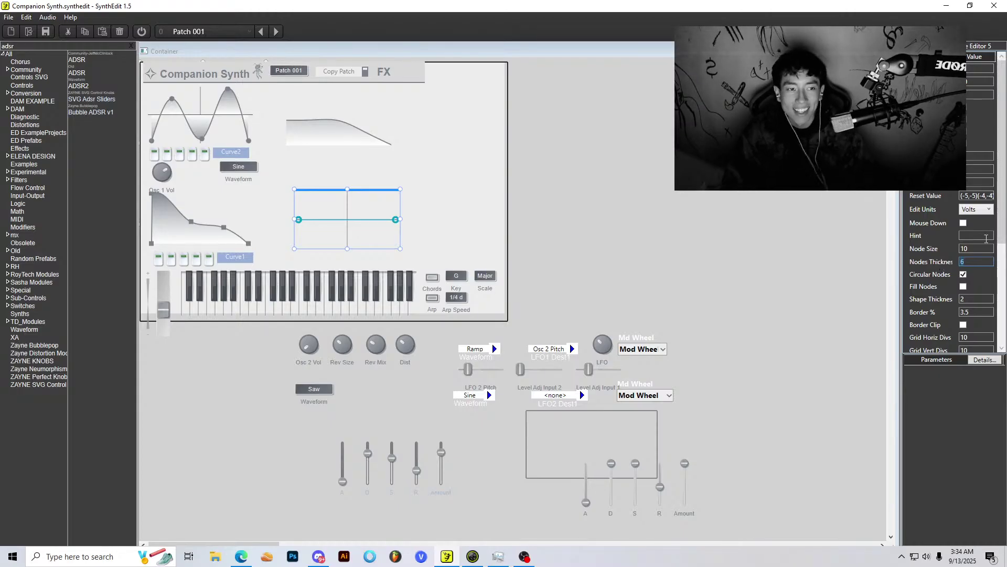
{"action": "key", "text": "shift+Tab"}
{"action": "key", "text": "Return"}
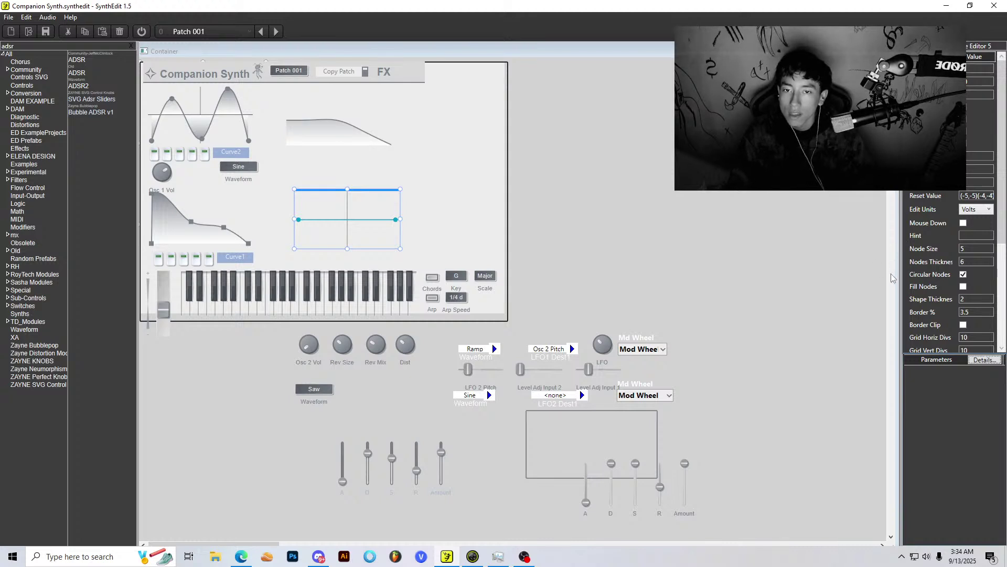
Step: Try thinner node outlines on the duplicated shape editor by setting Nodes Thickness to 3 and to 1
{"action": "left_click", "coordinate": [926, 258]}
{"action": "type", "text": "3"}
{"action": "key", "text": "Return"}
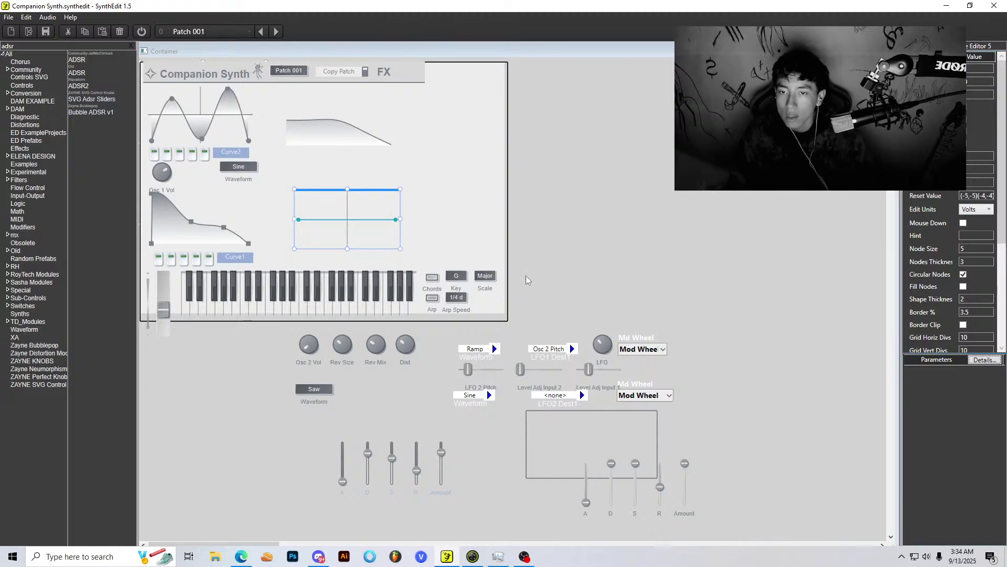
{"action": "type", "text": "1"}
{"action": "key", "text": "Return"}
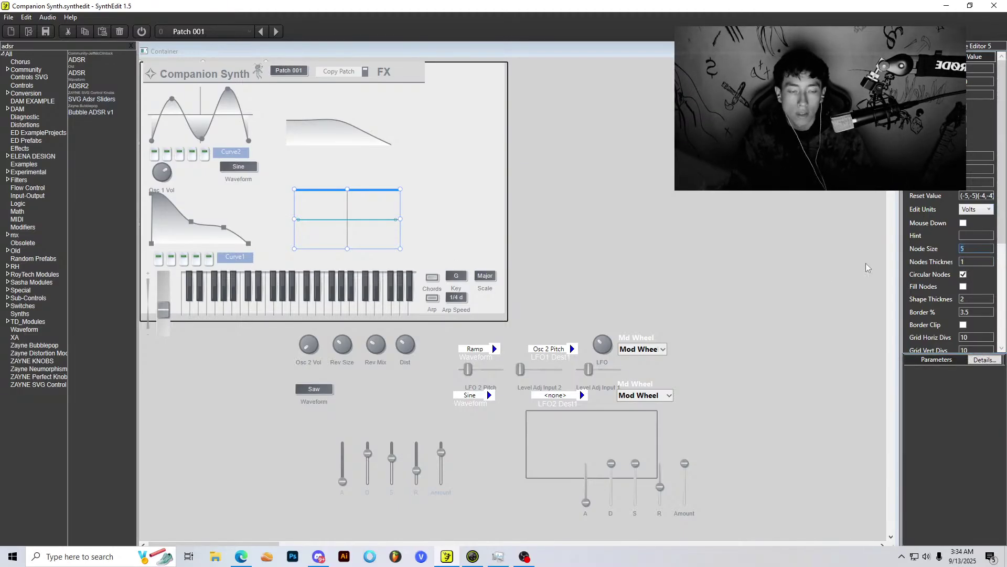
Step: Try a Node Size of 10 with a Nodes Thickness of 4 on the duplicated shape editor
{"action": "type", "text": "10"}
{"action": "key", "text": "Tab"}
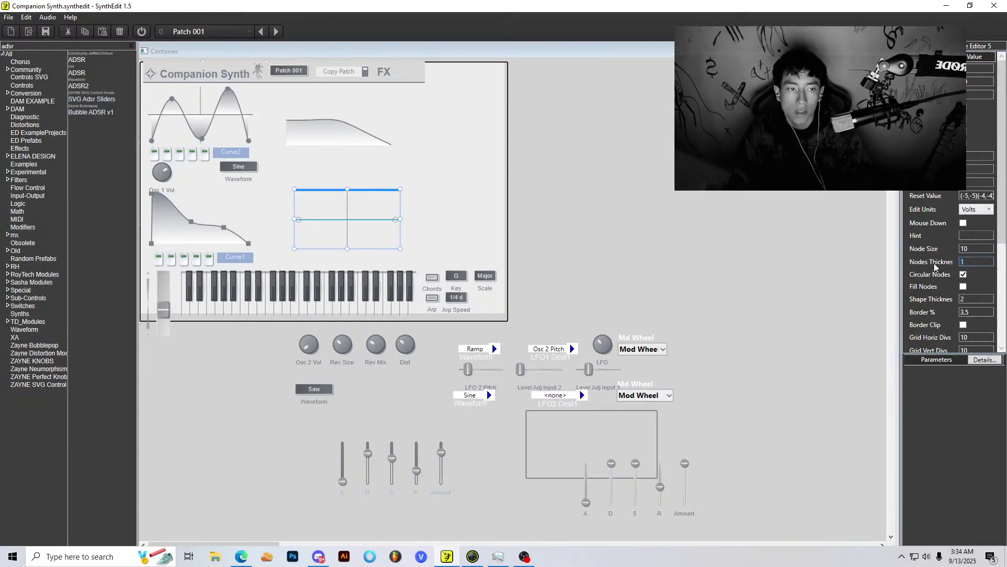
{"action": "type", "text": "4"}
{"action": "key", "text": "Return"}
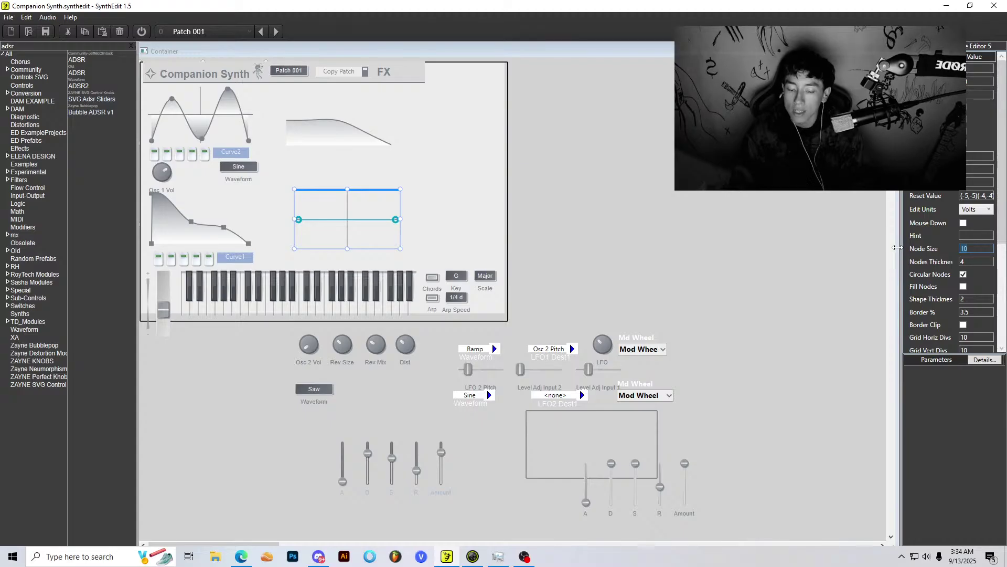
Step: Set the duplicated shape editor's Nodes Thickness to 3, try a Node Size of 6 with a test peak, and set the size to 7
{"action": "key", "text": "Return"}
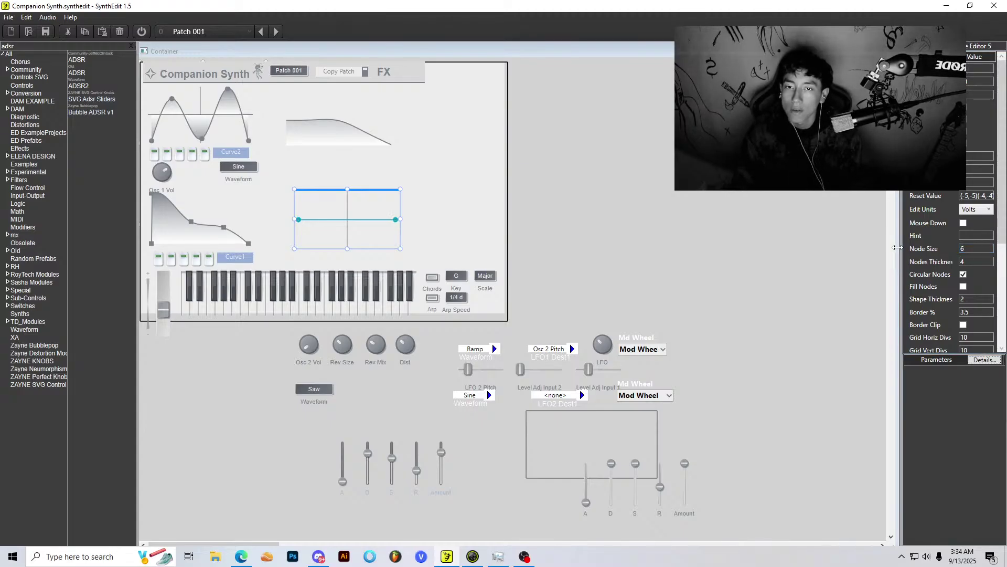
{"action": "double_click", "coordinate": [974, 261]}
{"action": "type", "text": "3"}
{"action": "key", "text": "Return"}
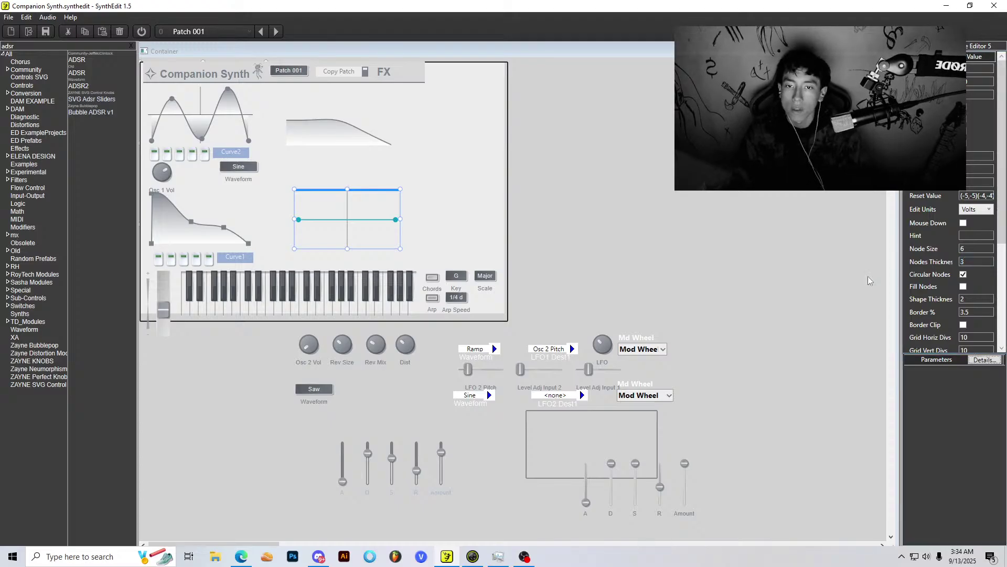
{"action": "left_click_drag", "start_coordinate": [322, 219], "coordinate": [349, 218]}
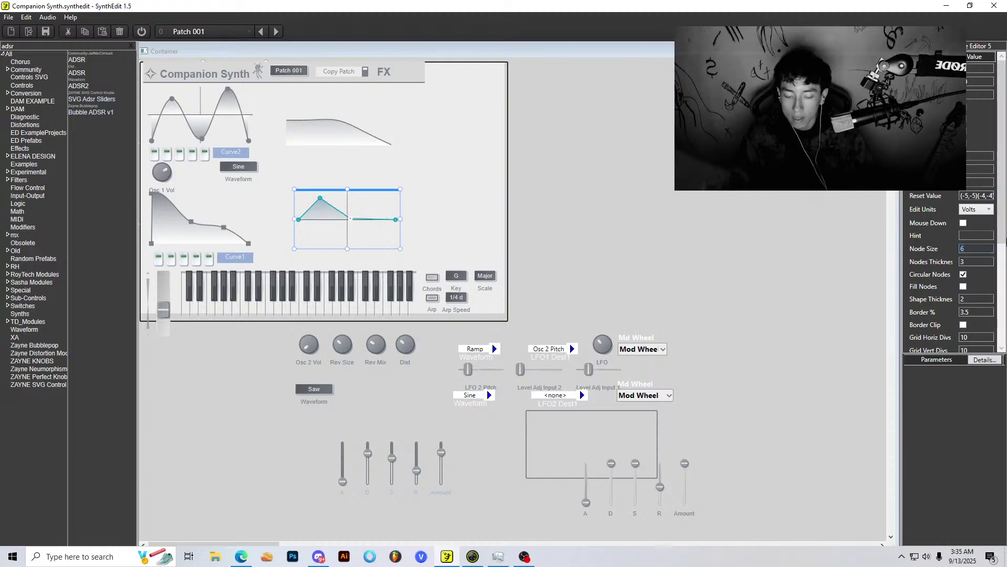
{"action": "type", "text": "7"}
{"action": "key", "text": "Tab"}
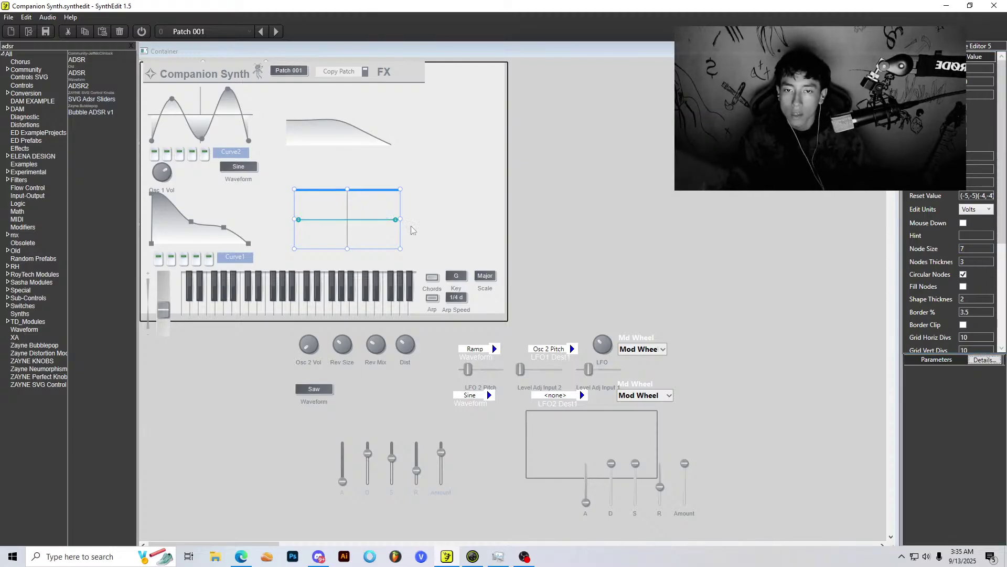
Step: Deselect the duplicated shape editor and check its node look by drawing a peak and a shallow dip on its line
{"action": "left_click_drag", "start_coordinate": [330, 219], "coordinate": [329, 200]}
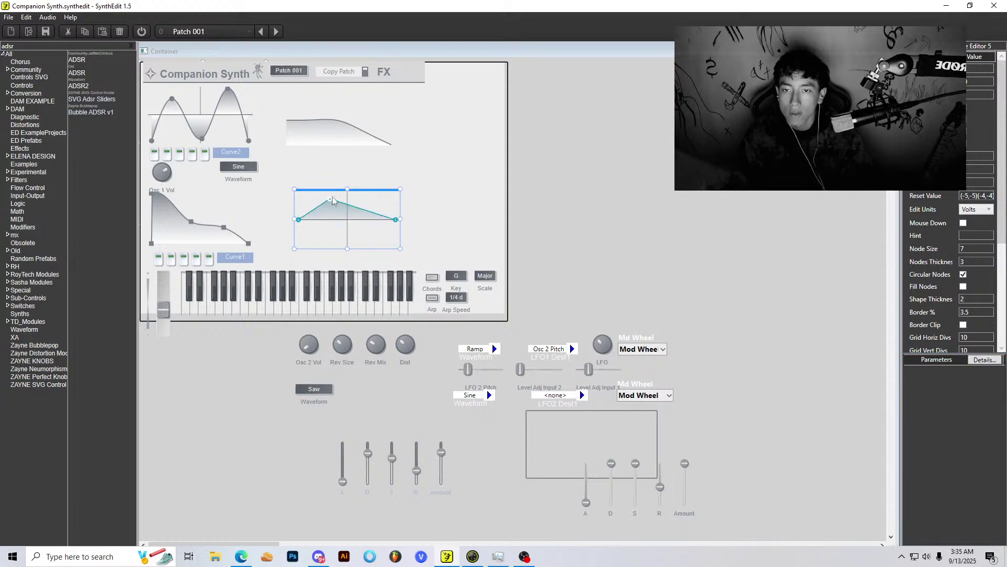
{"action": "left_click", "coordinate": [492, 210]}
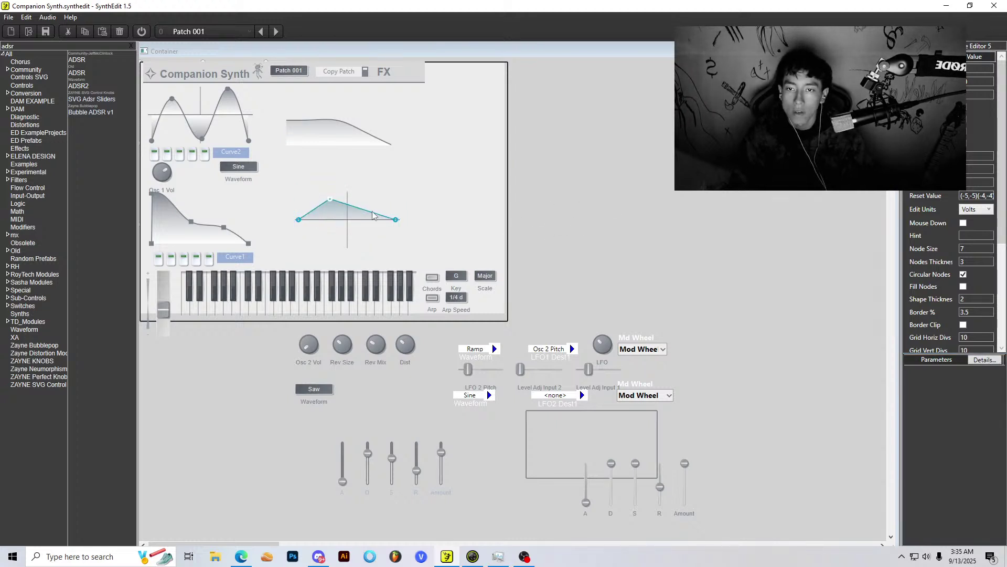
{"action": "left_click_drag", "start_coordinate": [330, 201], "coordinate": [365, 233]}
{"action": "left_click", "coordinate": [696, 228]}
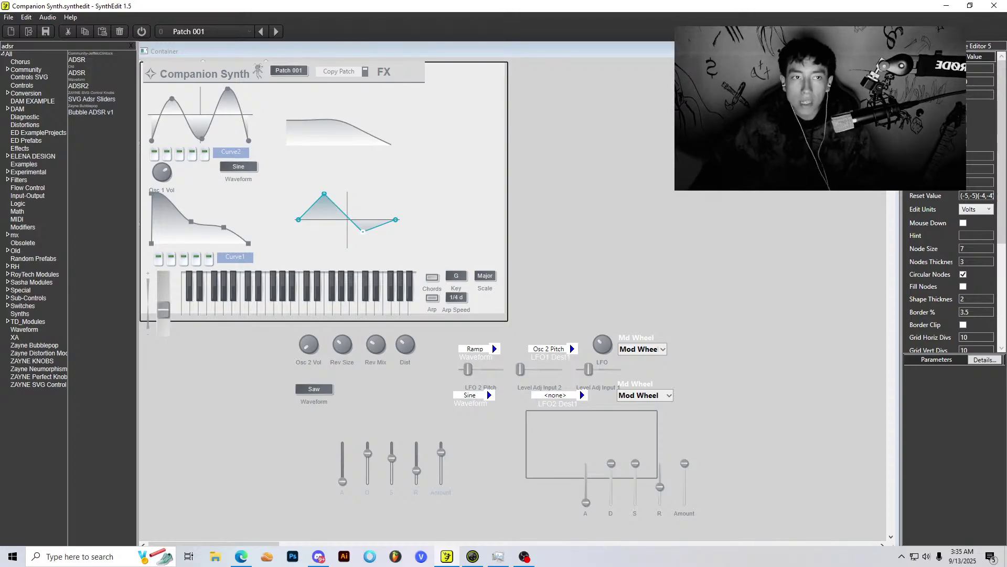
Step: In the structure view, duplicate the Zayne Neu LFO module set to Curve2 and place the copy beside the third shape editor
{"action": "key", "text": "Tab"}
{"action": "left_click", "coordinate": [243, 513]}
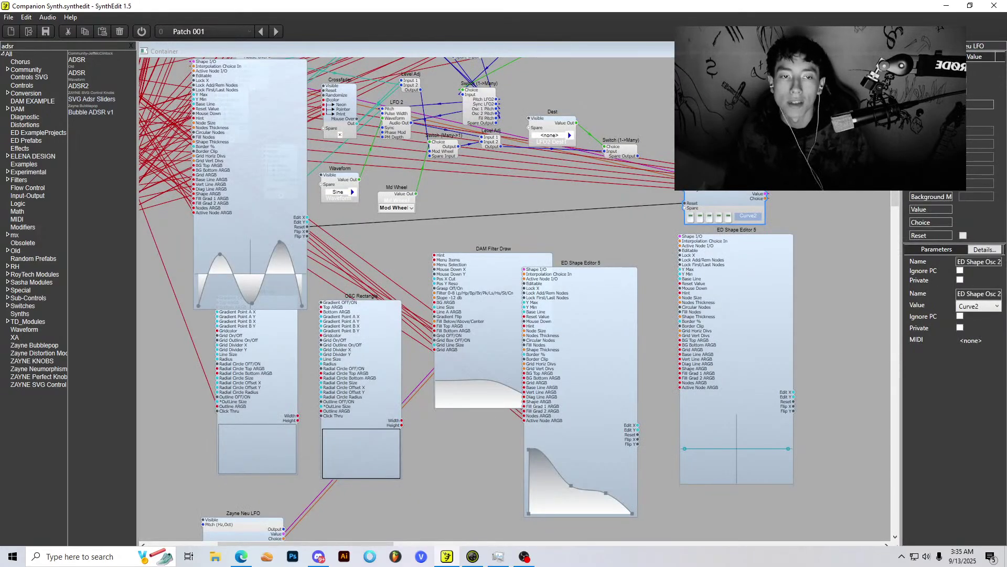
{"action": "key", "text": "Tab"}
{"action": "key", "text": "Tab"}
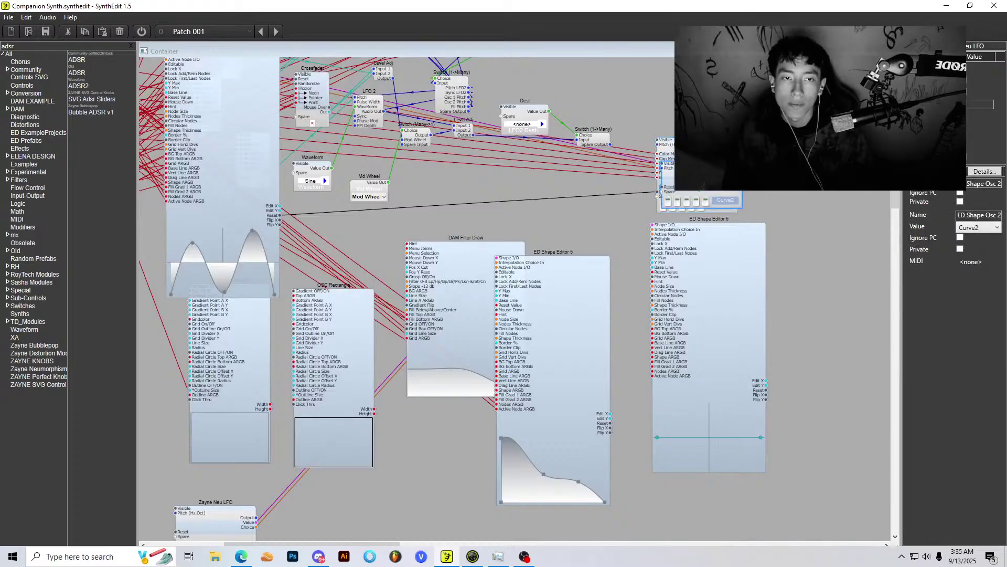
{"action": "left_click_drag", "start_coordinate": [703, 207], "coordinate": [828, 305]}
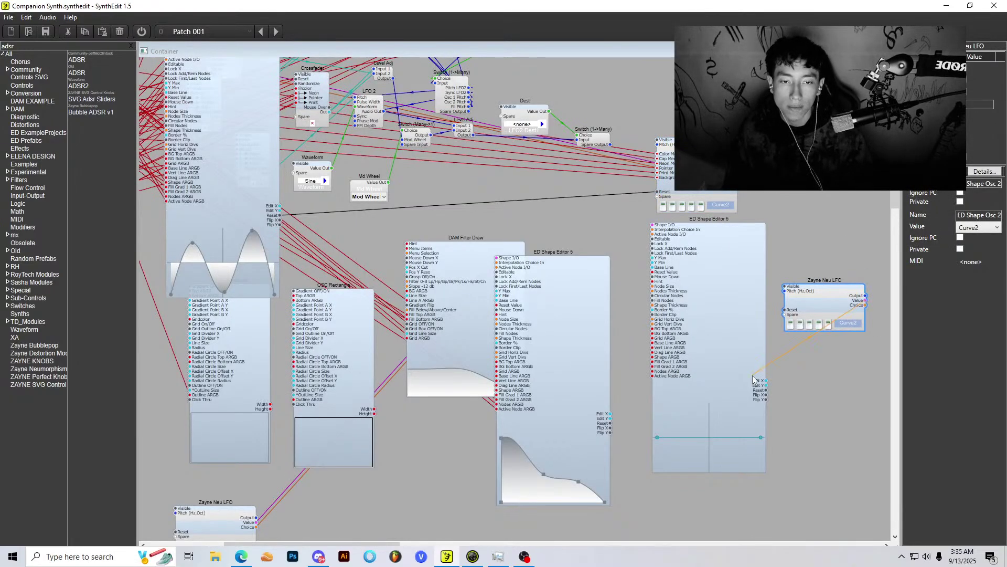
Step: Connect the copied LFO module to the third shape editor's Shape I/O and Interpolation Choice In, and open the panel editor
{"action": "left_click_drag", "start_coordinate": [760, 303], "coordinate": [652, 224]}
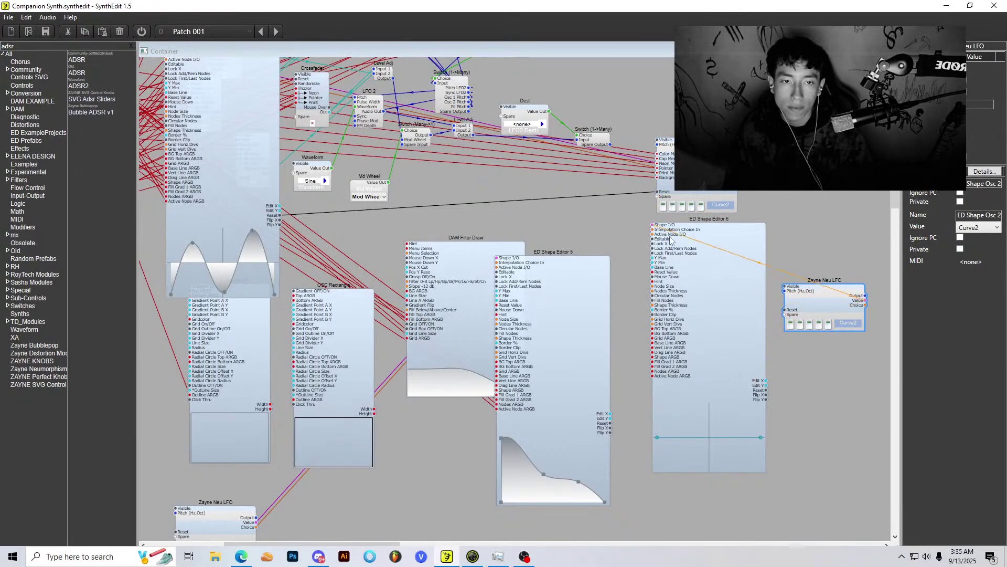
{"action": "right_click", "coordinate": [824, 218]}
{"action": "left_click", "coordinate": [858, 289]}
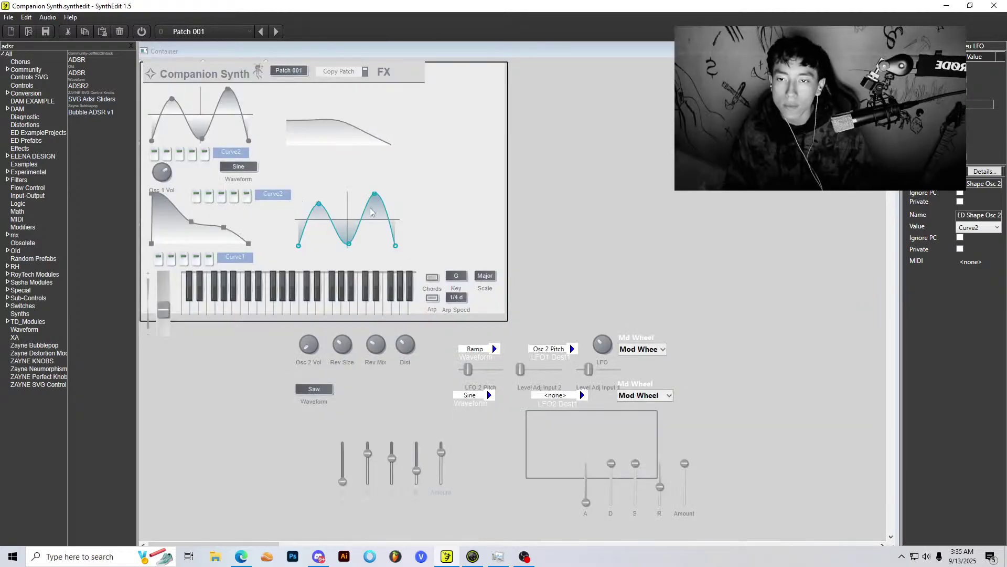
Step: Place the copied Curve2 control row directly beneath the third shape editor, level with the Curve1 row
{"action": "left_click", "coordinate": [255, 207]}
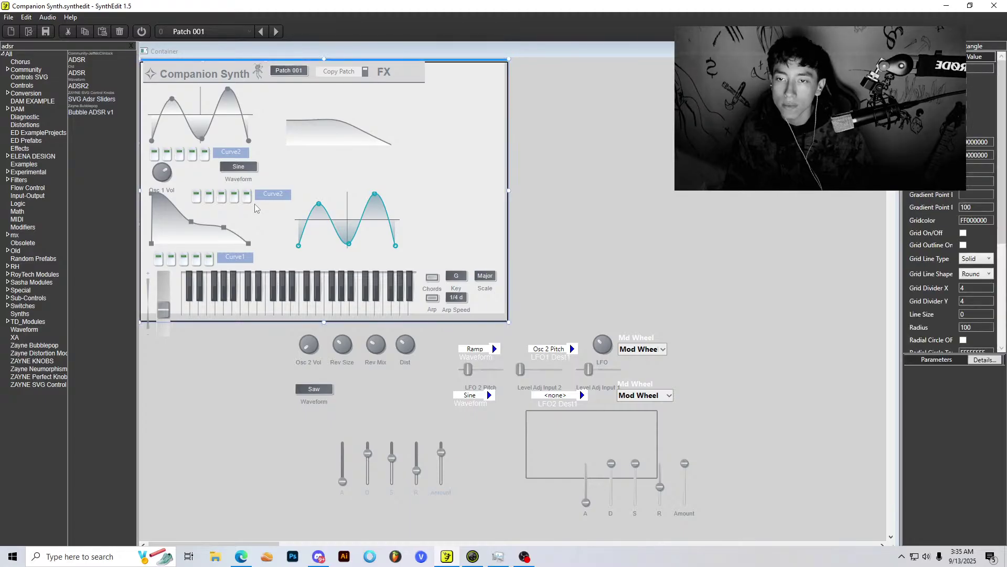
{"action": "left_click", "coordinate": [253, 204]}
{"action": "left_click_drag", "start_coordinate": [258, 189], "coordinate": [368, 251]}
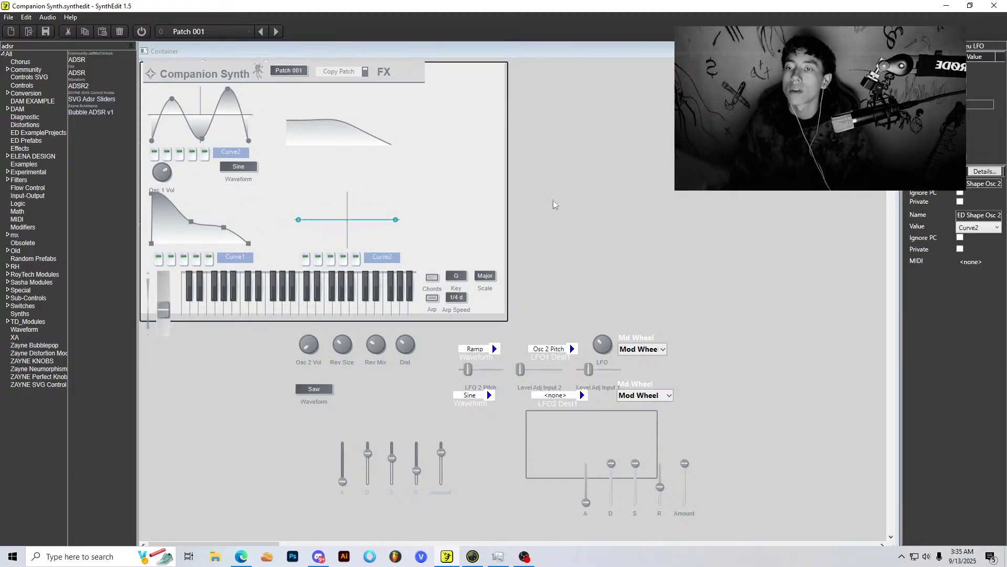
Step: Save a copy of the project as "Companion Synth backup 11.synthedit"
{"action": "left_click", "coordinate": [9, 16]}
{"action": "left_click", "coordinate": [36, 83]}
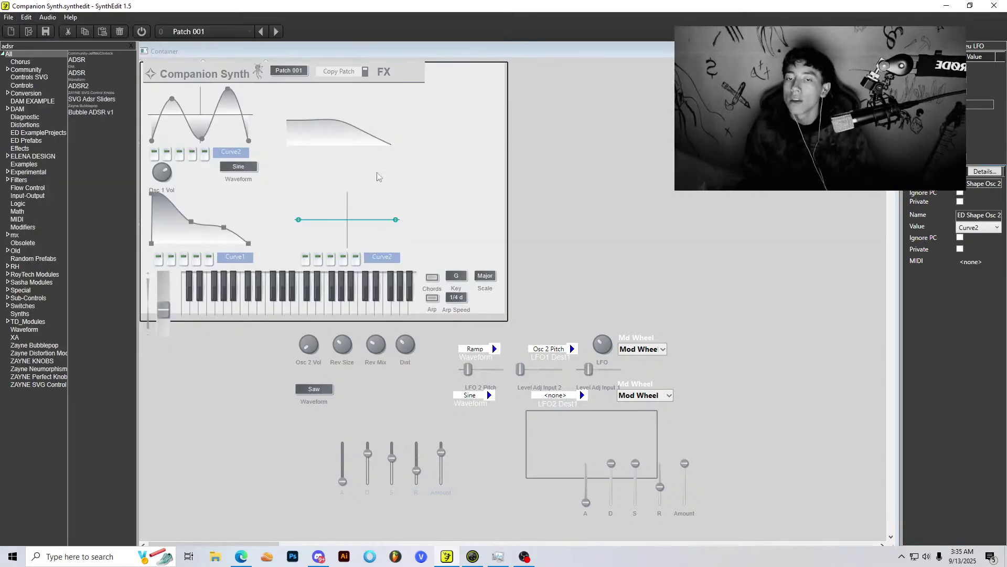
{"action": "type", "text": "backup 19"}
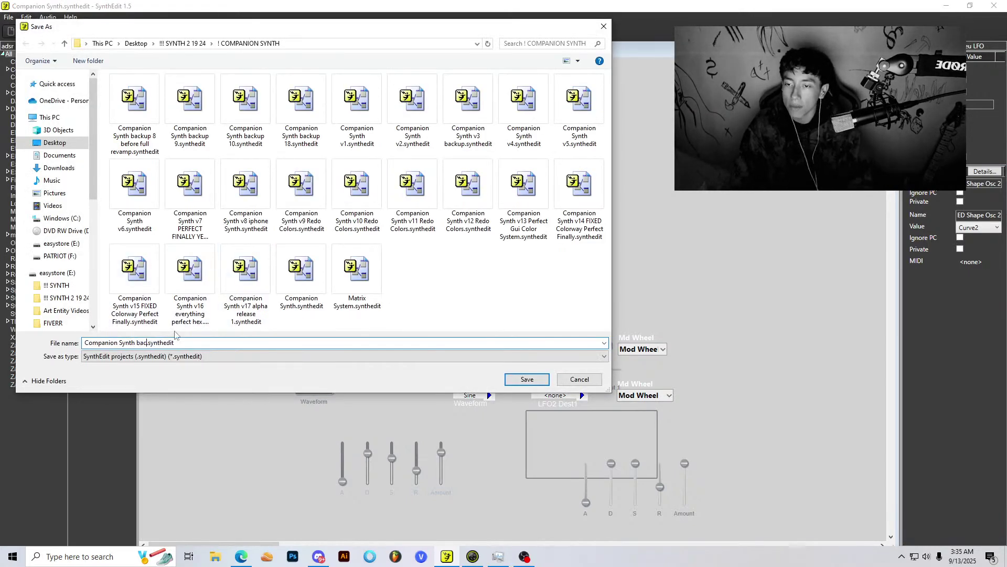
{"action": "key", "text": "Return"}
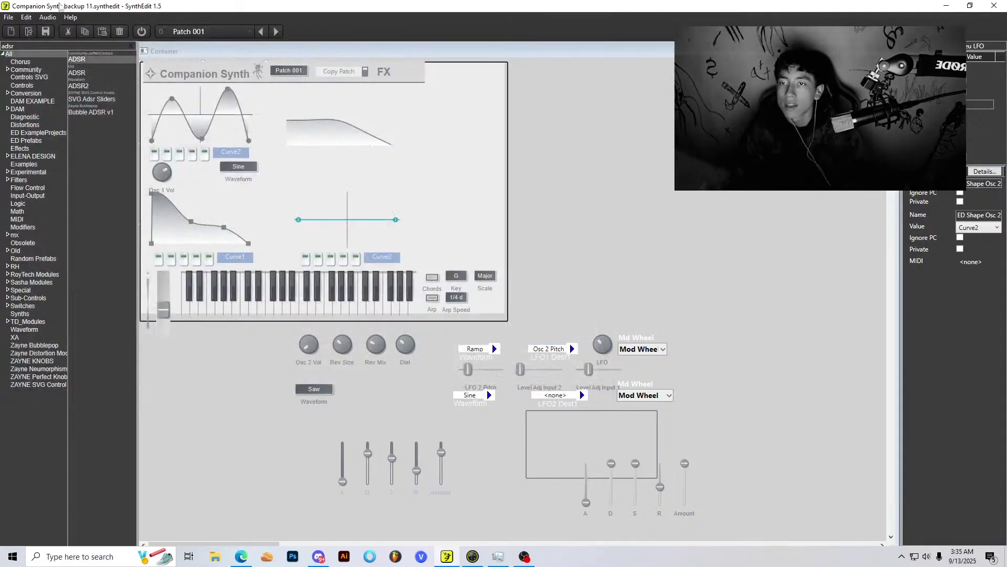
Step: Reopen the recent project Companion Synth.synthedit and accept replacing the Slider module with the local version
{"action": "left_click", "coordinate": [9, 16]}
{"action": "left_click", "coordinate": [260, 170]}
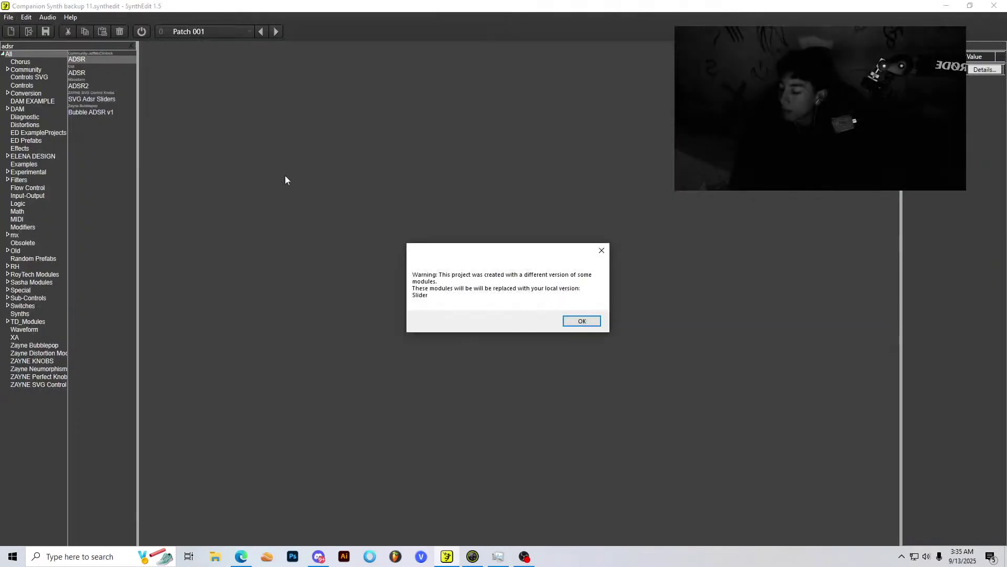
{"action": "left_click", "coordinate": [578, 324]}
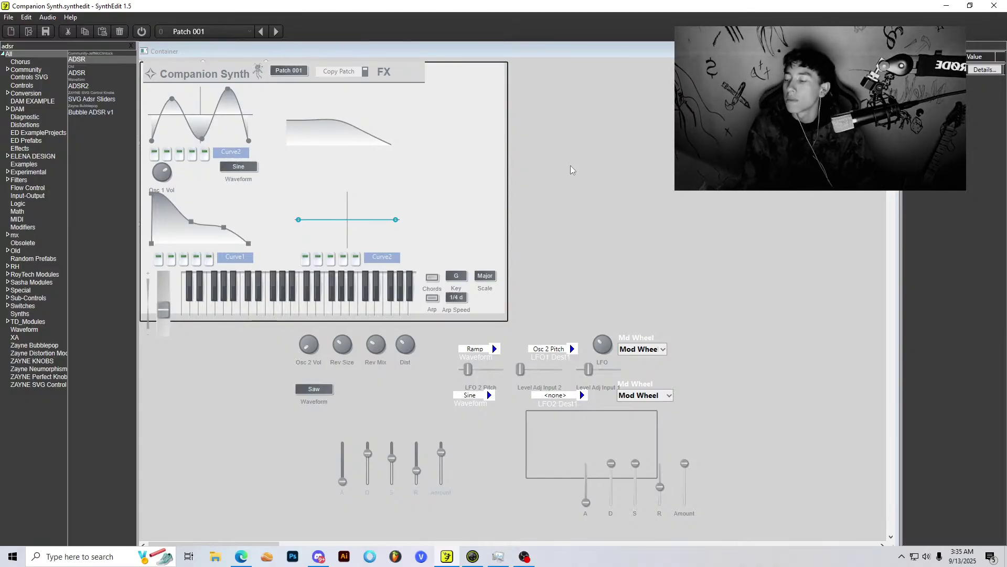
Step: Bend the third shape editor's flat line into a sine-like wave and review its ARGB colour properties
{"action": "left_click", "coordinate": [335, 223]}
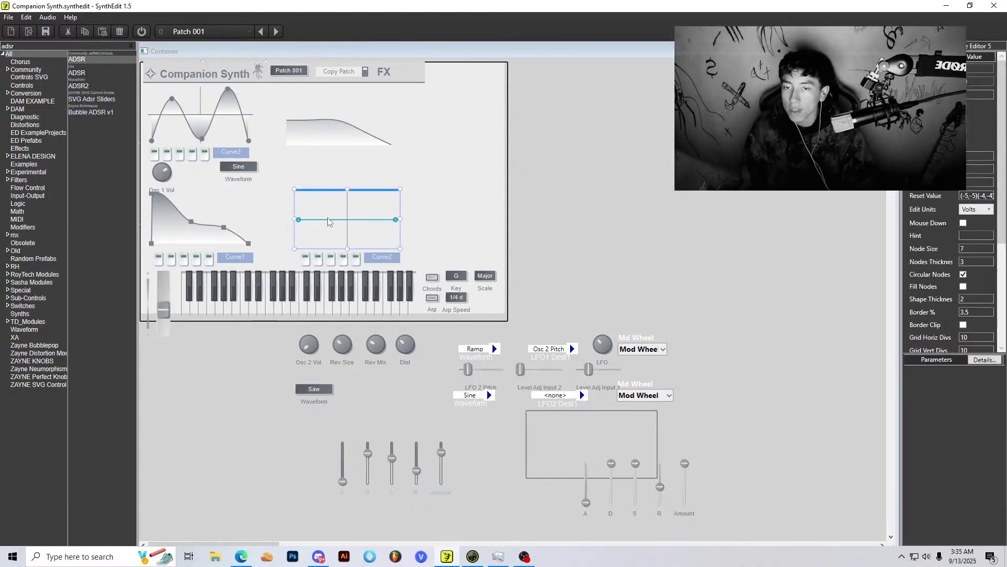
{"action": "left_click_drag", "start_coordinate": [336, 223], "coordinate": [355, 233]}
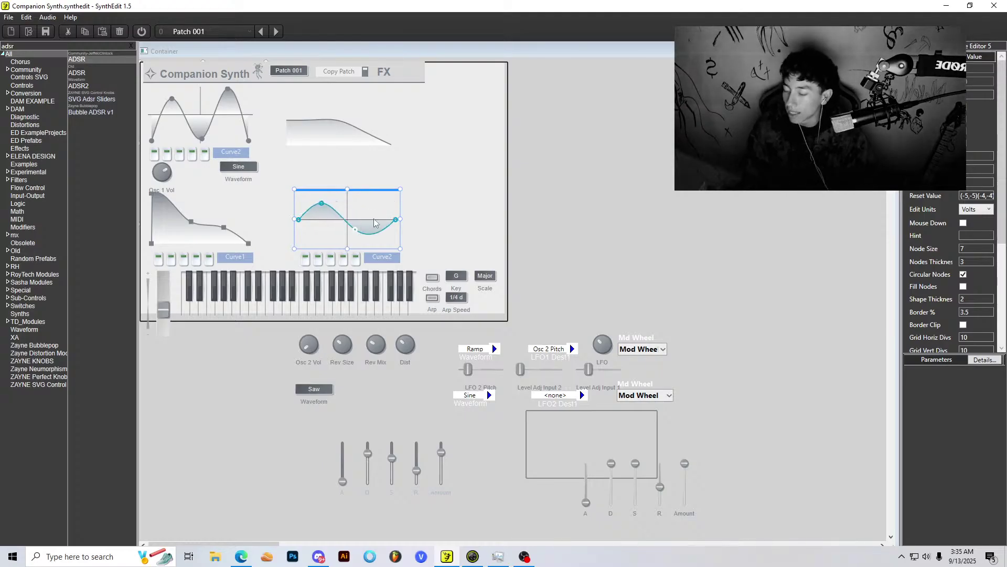
{"action": "left_click", "coordinate": [814, 247]}
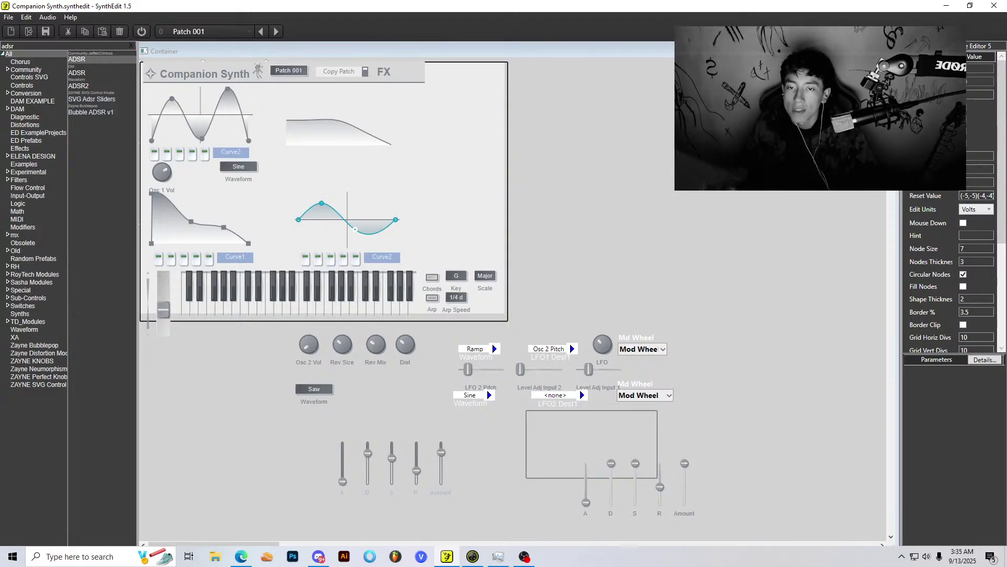
{"action": "scroll", "coordinate": [930, 288], "scroll_direction": "down", "scroll_amount": 3}
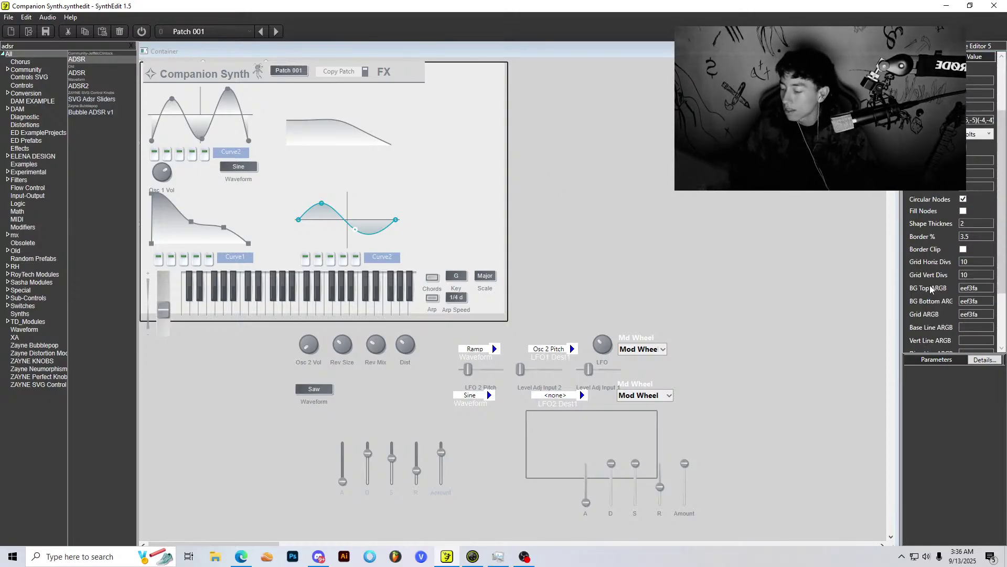
{"action": "scroll", "coordinate": [930, 288], "scroll_direction": "down", "scroll_amount": 3}
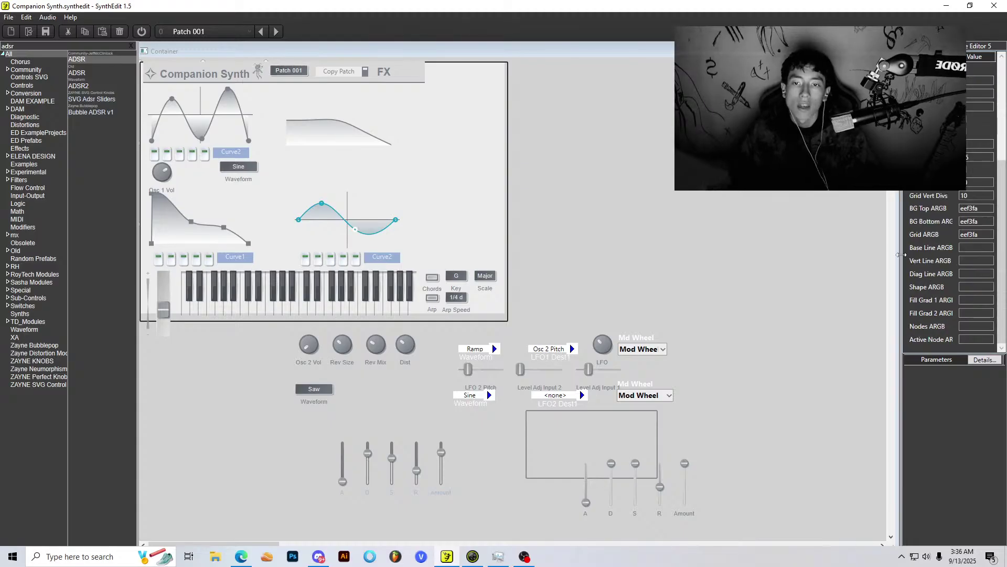
{"action": "scroll", "coordinate": [620, 281], "scroll_direction": "up", "scroll_amount": 3}
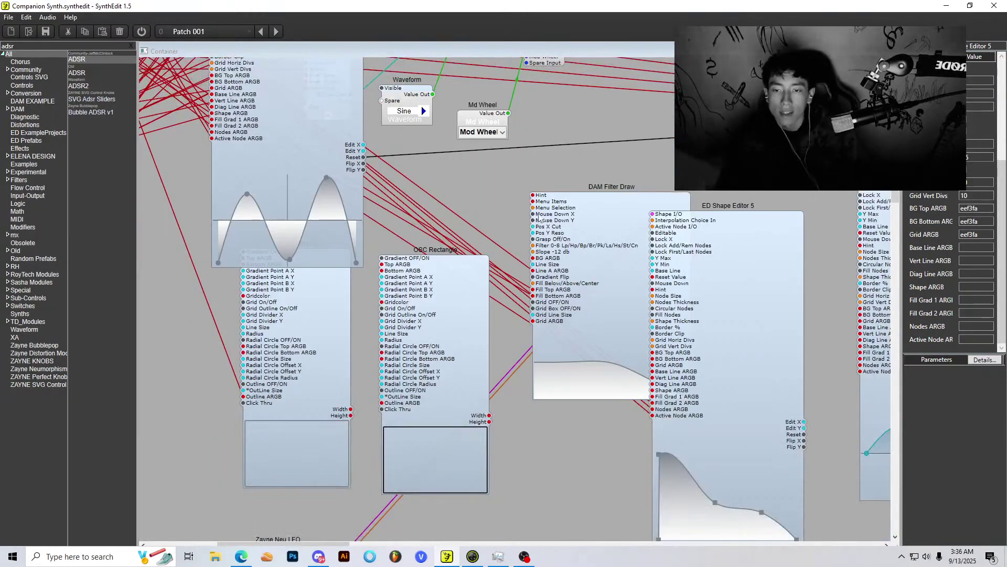
Step: Move the third shape editor module into the empty area beneath the filter display module in the structure view
{"action": "scroll", "coordinate": [543, 225], "scroll_direction": "up", "scroll_amount": 5}
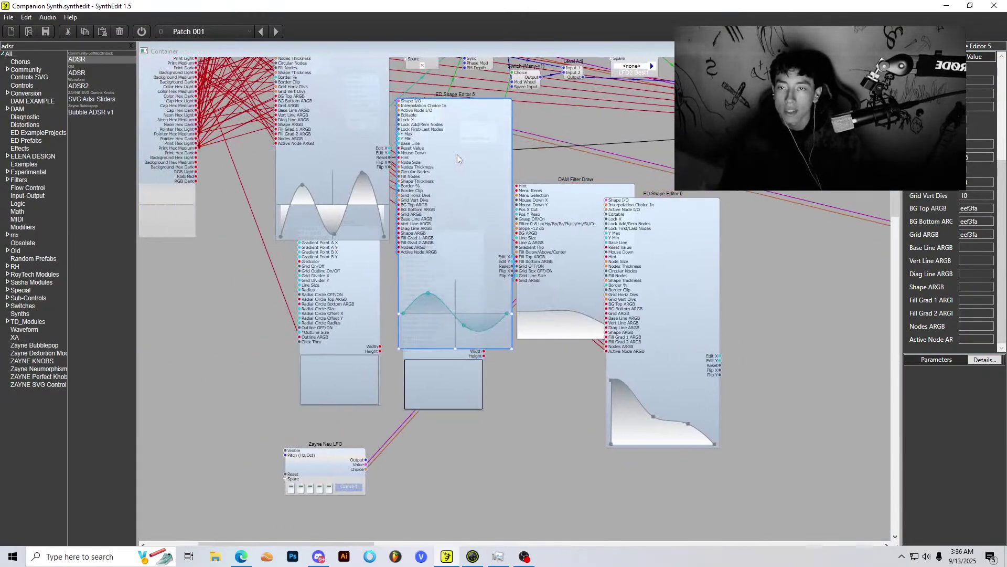
{"action": "scroll", "coordinate": [307, 177], "scroll_direction": "up", "scroll_amount": 2}
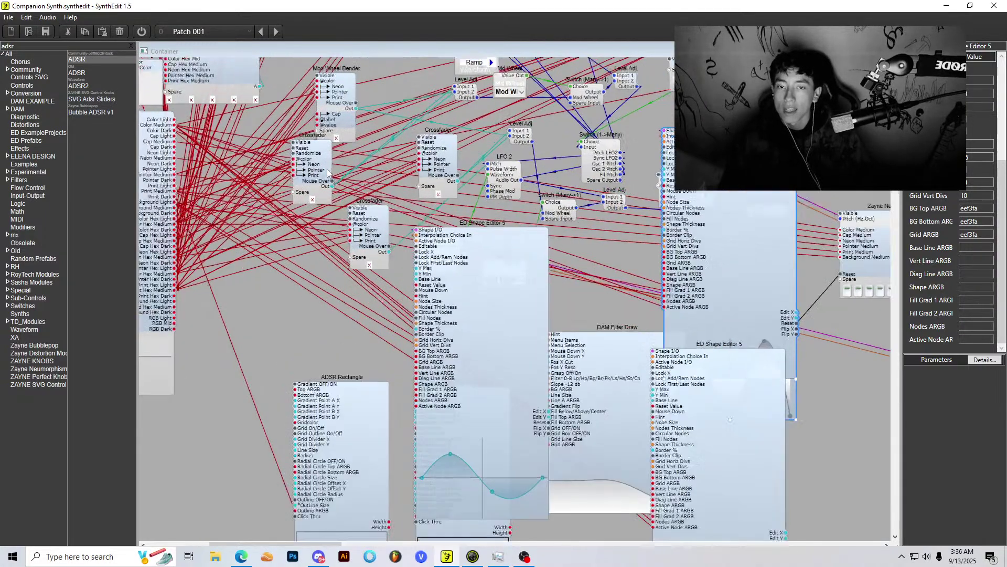
{"action": "scroll", "coordinate": [527, 218], "scroll_direction": "down", "scroll_amount": 2}
{"action": "left_click_drag", "start_coordinate": [499, 338], "coordinate": [555, 348]}
{"action": "scroll", "coordinate": [653, 241], "scroll_direction": "up", "scroll_amount": 3}
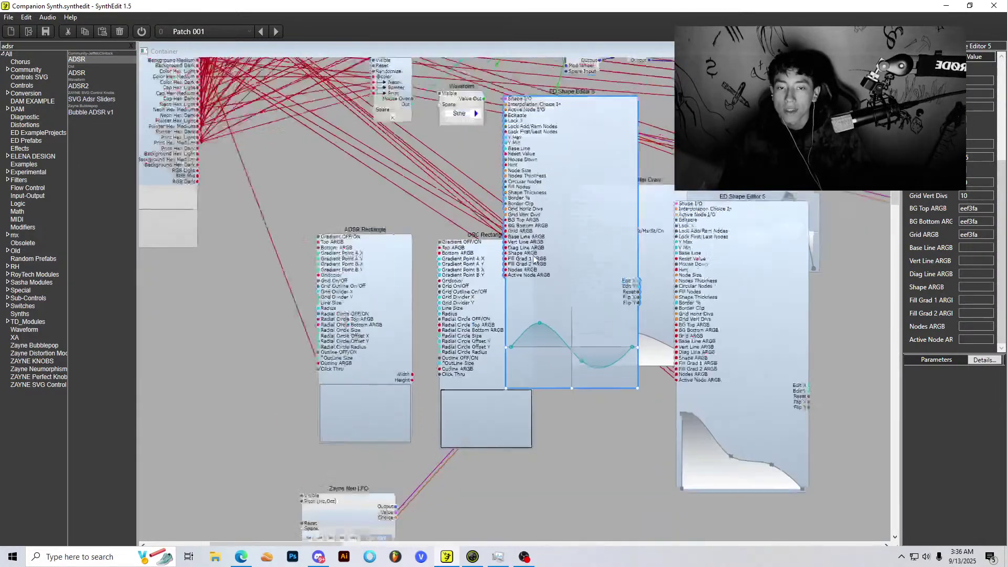
{"action": "left_click_drag", "start_coordinate": [652, 241], "coordinate": [631, 383]}
{"action": "scroll", "coordinate": [522, 304], "scroll_direction": "down", "scroll_amount": 2}
{"action": "scroll", "coordinate": [546, 254], "scroll_direction": "up", "scroll_amount": 3}
{"action": "left_click", "coordinate": [504, 251]}
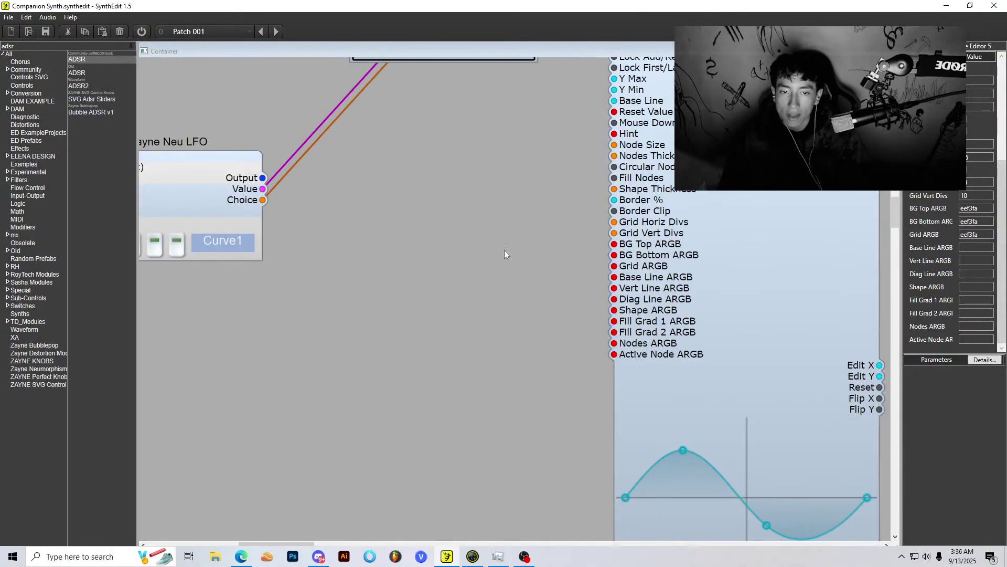
{"action": "left_click_drag", "start_coordinate": [577, 268], "coordinate": [518, 236]}
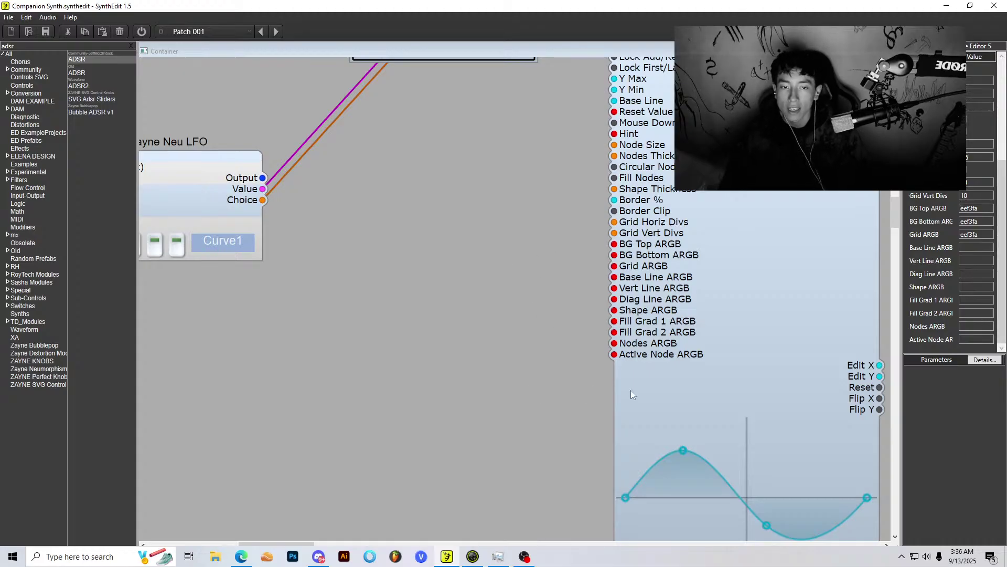
{"action": "scroll", "coordinate": [472, 219], "scroll_direction": "down", "scroll_amount": 4}
{"action": "left_click_drag", "start_coordinate": [470, 231], "coordinate": [724, 450]}
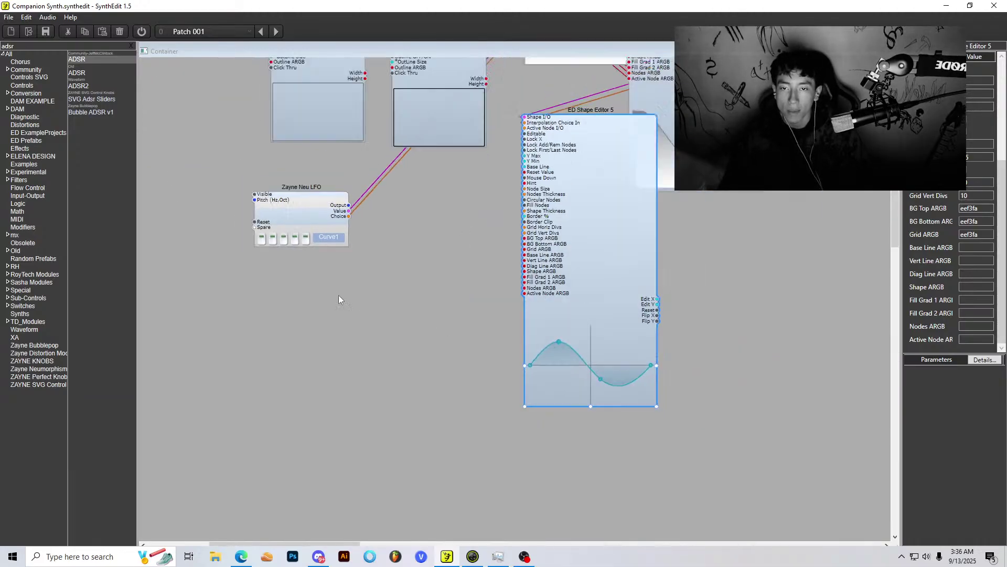
Step: Move the third shape editor module close to the colour popup menu module's outputs
{"action": "scroll", "coordinate": [184, 190], "scroll_direction": "down", "scroll_amount": 2}
{"action": "scroll", "coordinate": [254, 238], "scroll_direction": "up", "scroll_amount": 2}
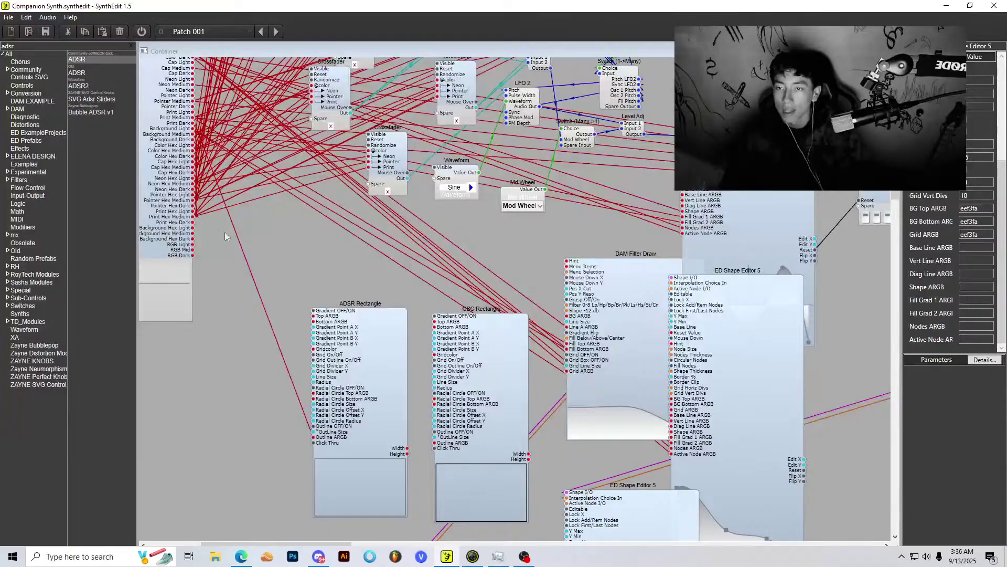
{"action": "left_click_drag", "start_coordinate": [629, 524], "coordinate": [428, 141]}
{"action": "scroll", "coordinate": [192, 190], "scroll_direction": "up", "scroll_amount": 3}
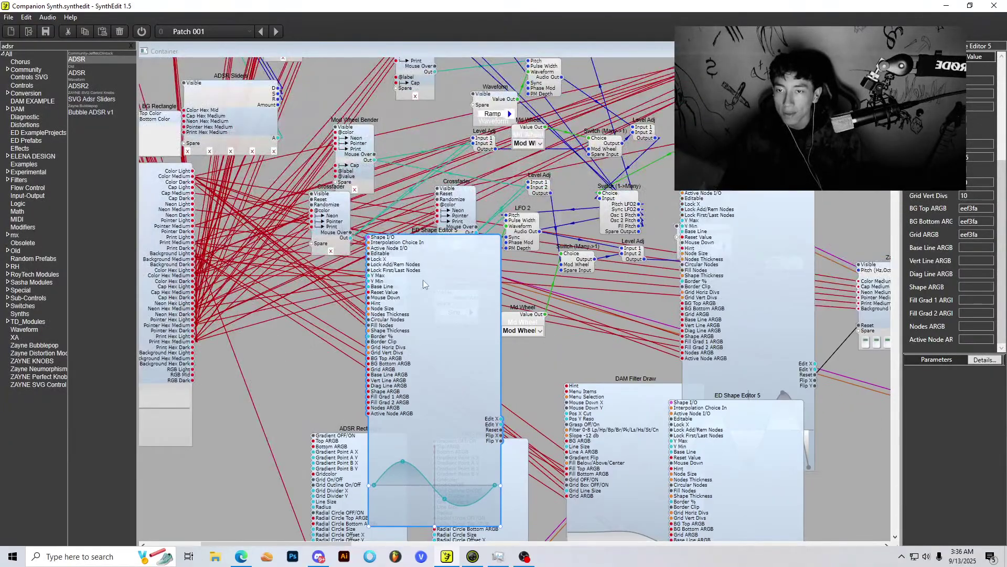
Step: Trace which colour outputs of the popup menu module feed the existing shape editor's ARGB inputs
{"action": "left_click", "coordinate": [204, 235]}
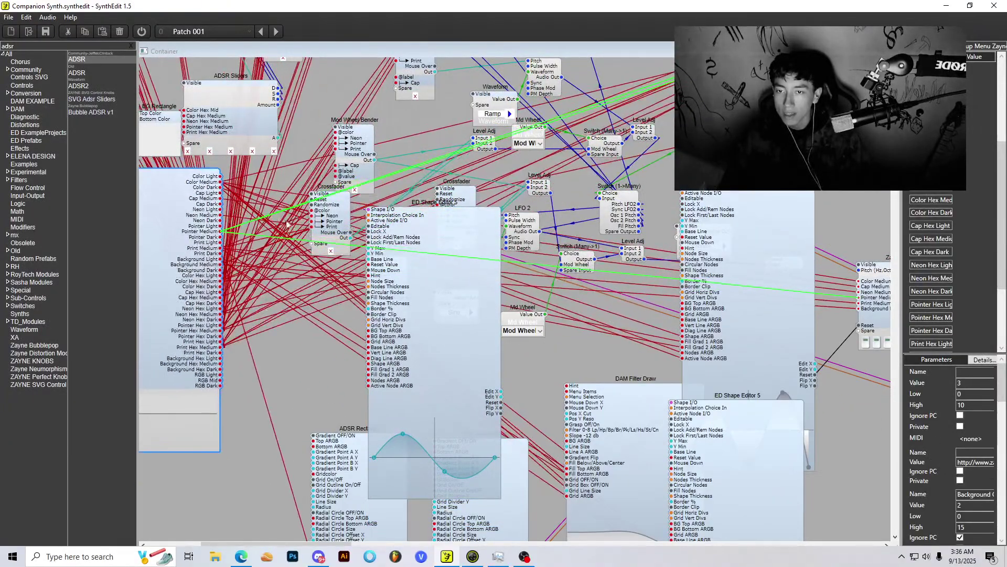
{"action": "scroll", "coordinate": [289, 230], "scroll_direction": "up", "scroll_amount": 1}
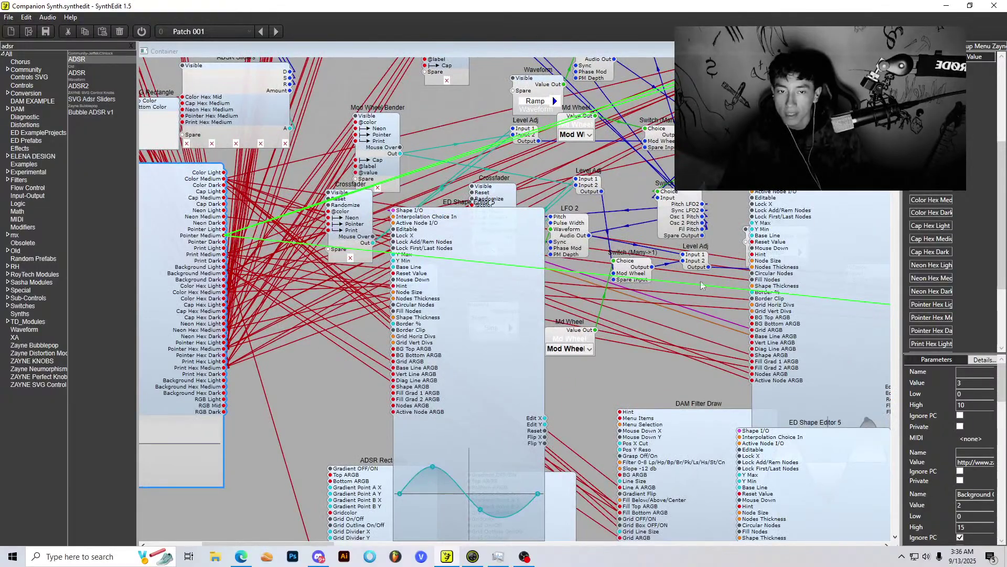
{"action": "scroll", "coordinate": [807, 240], "scroll_direction": "down", "scroll_amount": 1}
{"action": "left_click", "coordinate": [807, 240]}
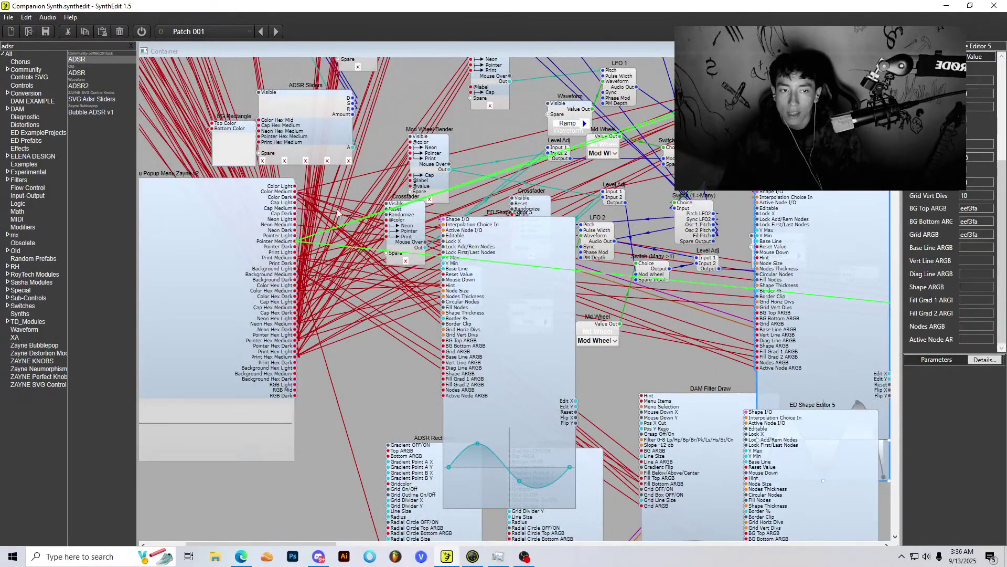
{"action": "left_click", "coordinate": [226, 214]}
{"action": "scroll", "coordinate": [391, 231], "scroll_direction": "down", "scroll_amount": 4}
{"action": "scroll", "coordinate": [704, 236], "scroll_direction": "up", "scroll_amount": 3}
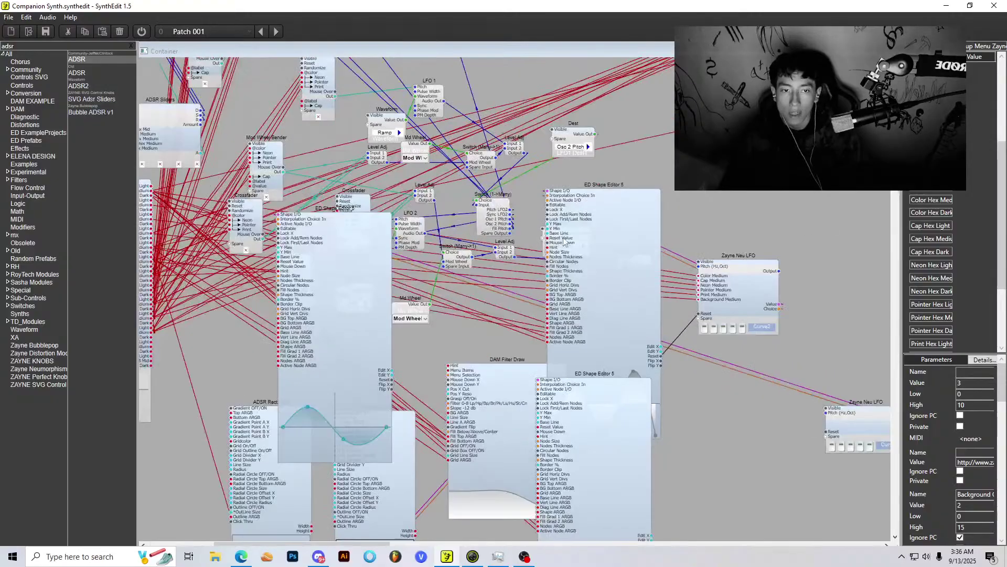
{"action": "left_click", "coordinate": [605, 235]}
{"action": "scroll", "coordinate": [367, 246], "scroll_direction": "up", "scroll_amount": 2}
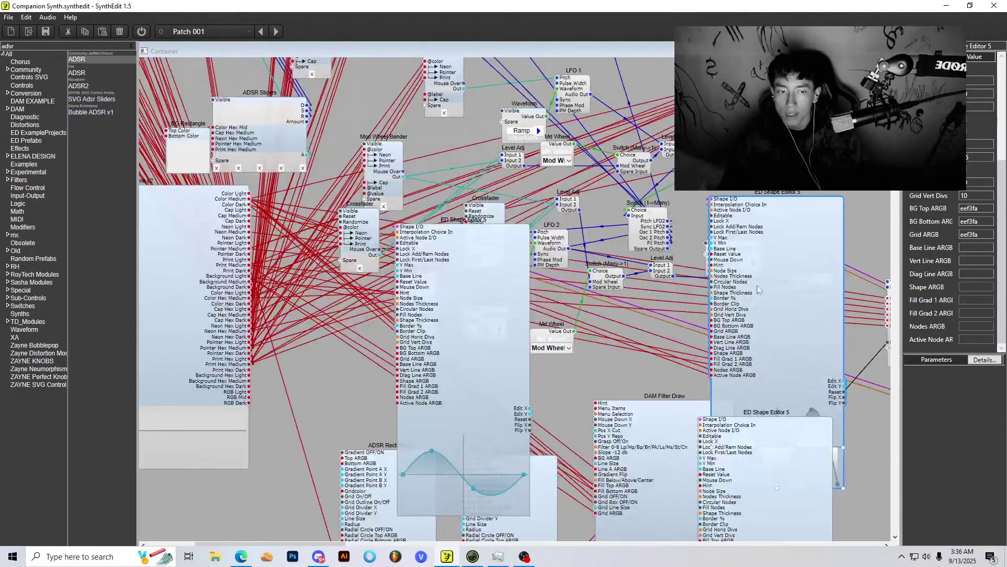
{"action": "left_click", "coordinate": [436, 279]}
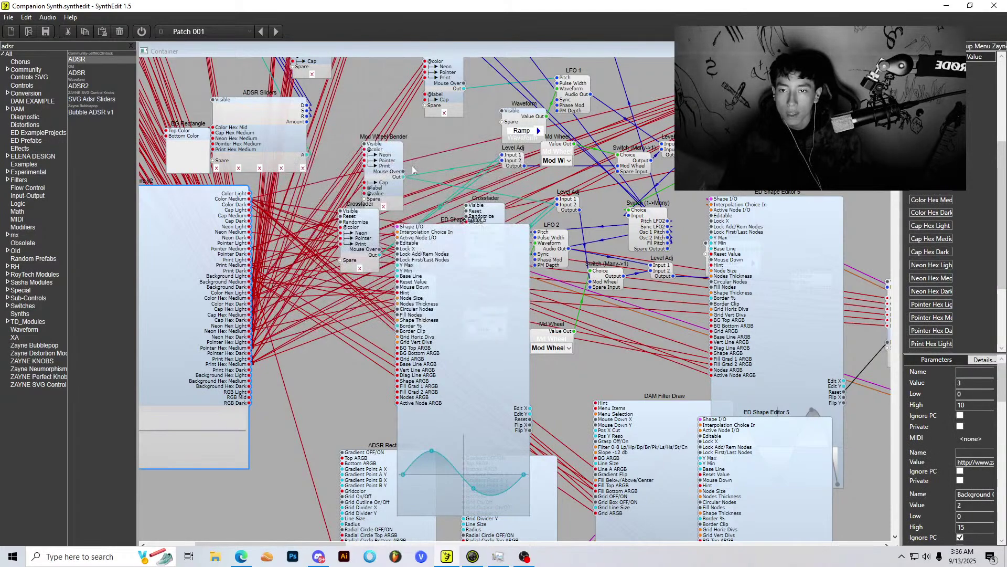
Step: Connect colour outputs of the popup menu module to the third shape editor's node and fill gradient ARGB inputs
{"action": "left_click", "coordinate": [237, 201]}
{"action": "left_click_drag", "start_coordinate": [238, 201], "coordinate": [209, 229]}
{"action": "scroll", "coordinate": [208, 228], "scroll_direction": "up", "scroll_amount": 1}
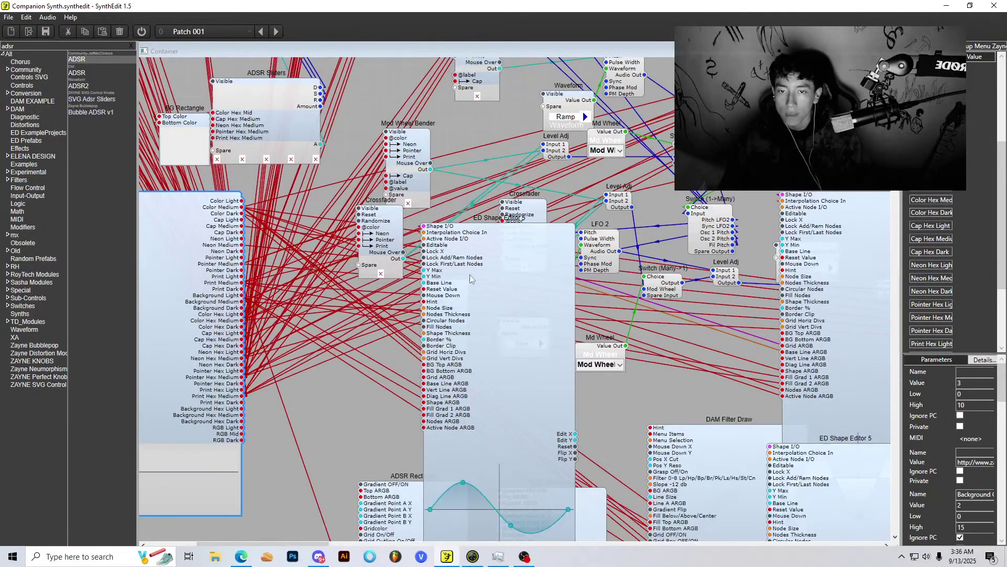
{"action": "left_click_drag", "start_coordinate": [471, 276], "coordinate": [497, 237]}
{"action": "scroll", "coordinate": [498, 226], "scroll_direction": "down", "scroll_amount": 2}
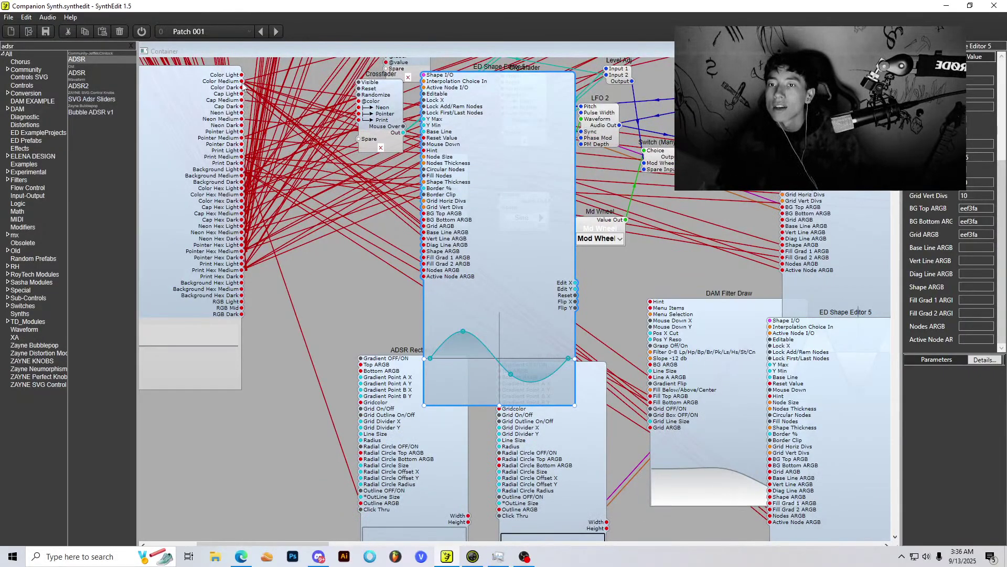
{"action": "left_click_drag", "start_coordinate": [243, 86], "coordinate": [427, 277]}
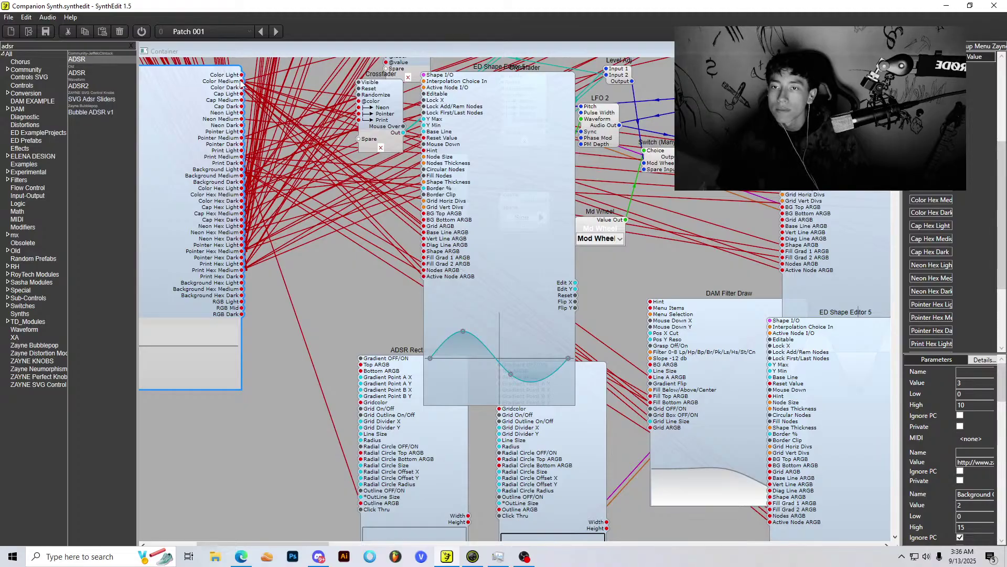
{"action": "left_click_drag", "start_coordinate": [241, 81], "coordinate": [429, 261]}
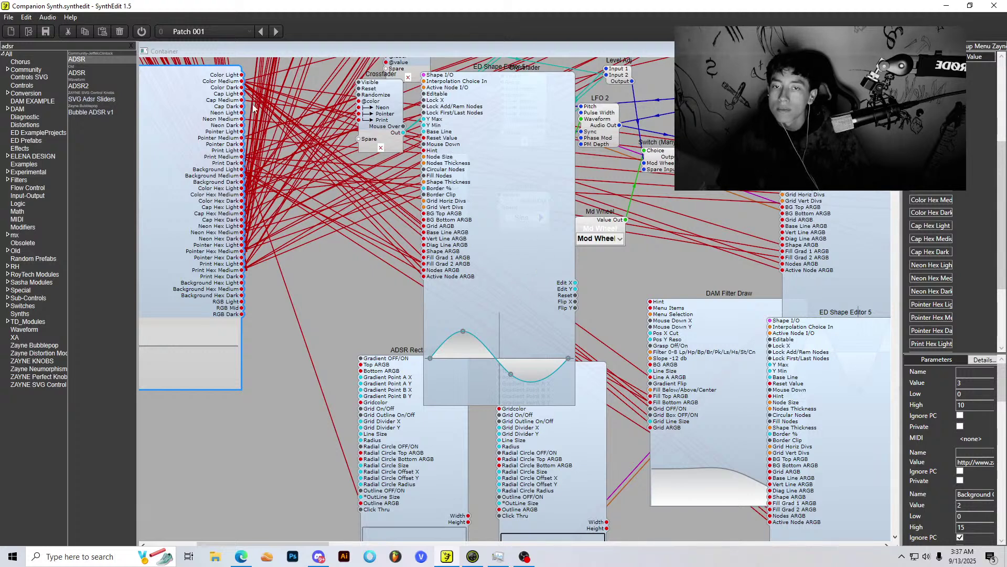
Step: Connect Color Medium to the sine-curve ED Shape Editor's Fill Grad 1 ARGB and lower the curve's bottom node in the panel view
{"action": "left_click_drag", "start_coordinate": [243, 81], "coordinate": [422, 256]}
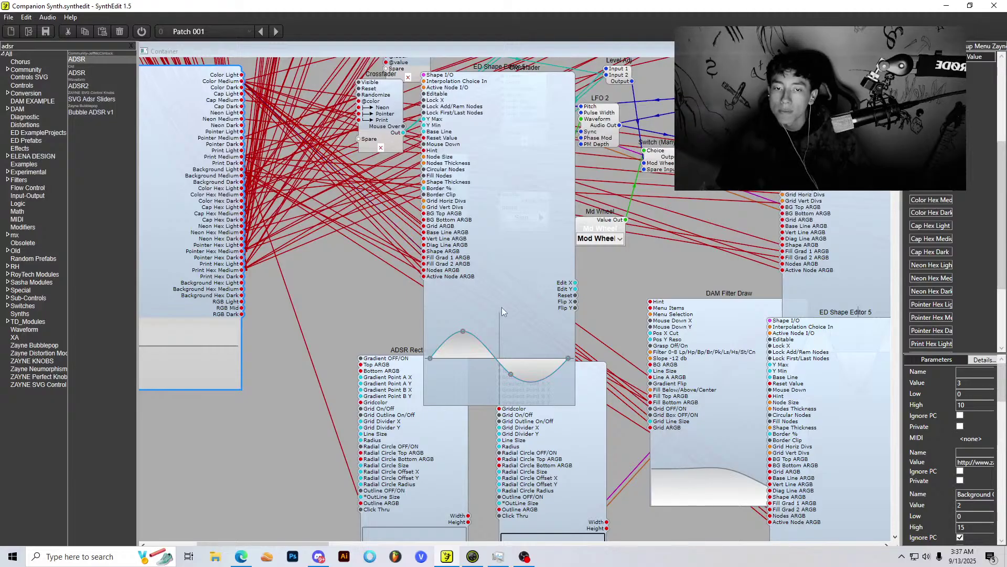
{"action": "scroll", "coordinate": [499, 294], "scroll_direction": "down", "scroll_amount": 6}
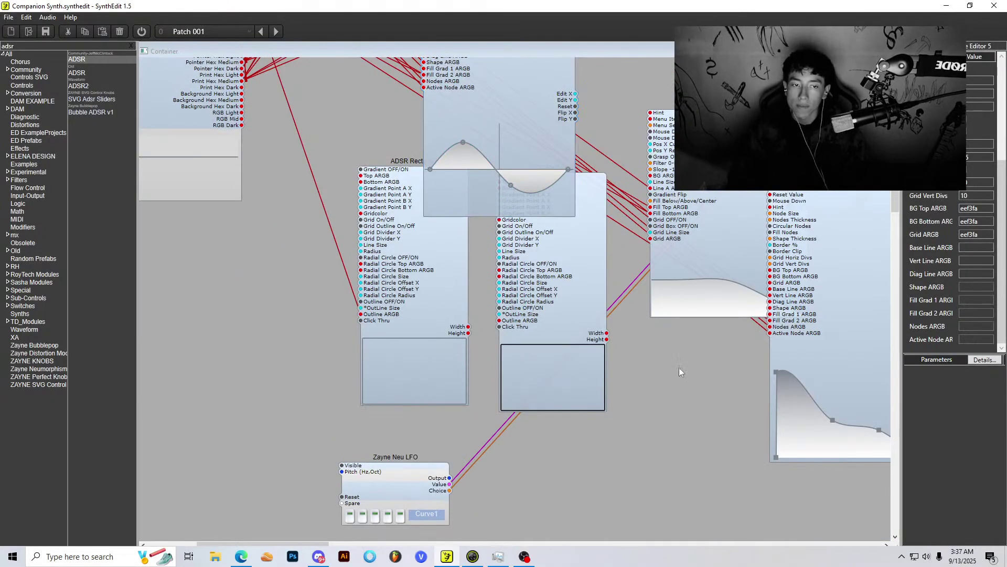
{"action": "right_click", "coordinate": [679, 372]}
{"action": "left_click", "coordinate": [734, 451]}
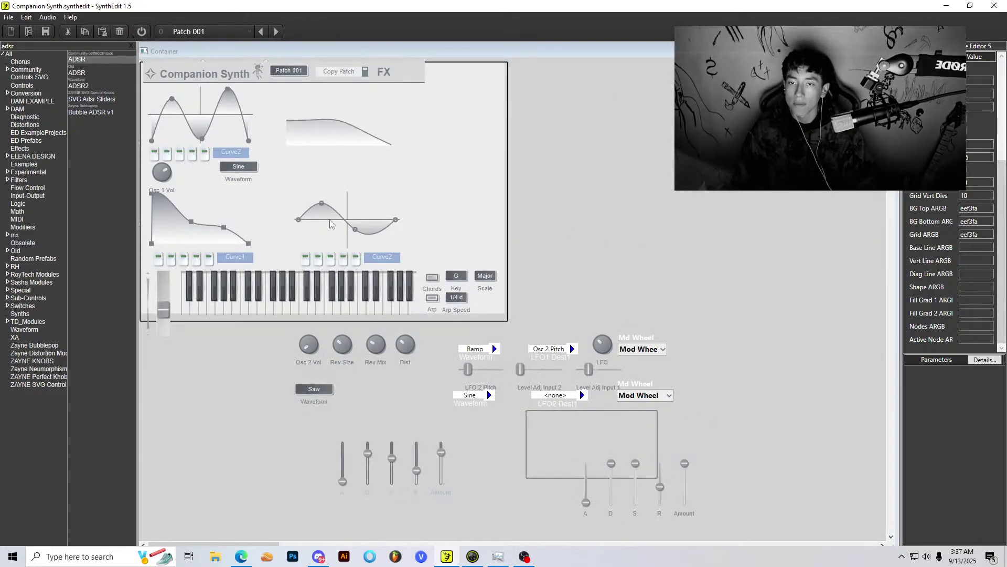
{"action": "left_click_drag", "start_coordinate": [371, 236], "coordinate": [368, 242]}
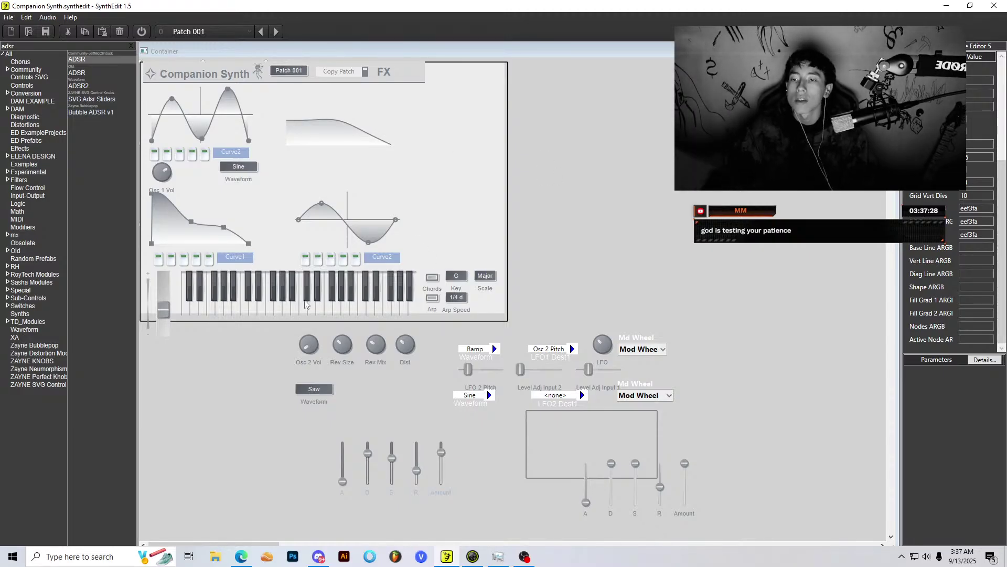
Step: Select the piano keyboard on the panel and locate its Roy Midi Keyboard module in the structure view
{"action": "left_click", "coordinate": [268, 306]}
{"action": "left_click", "coordinate": [275, 307]}
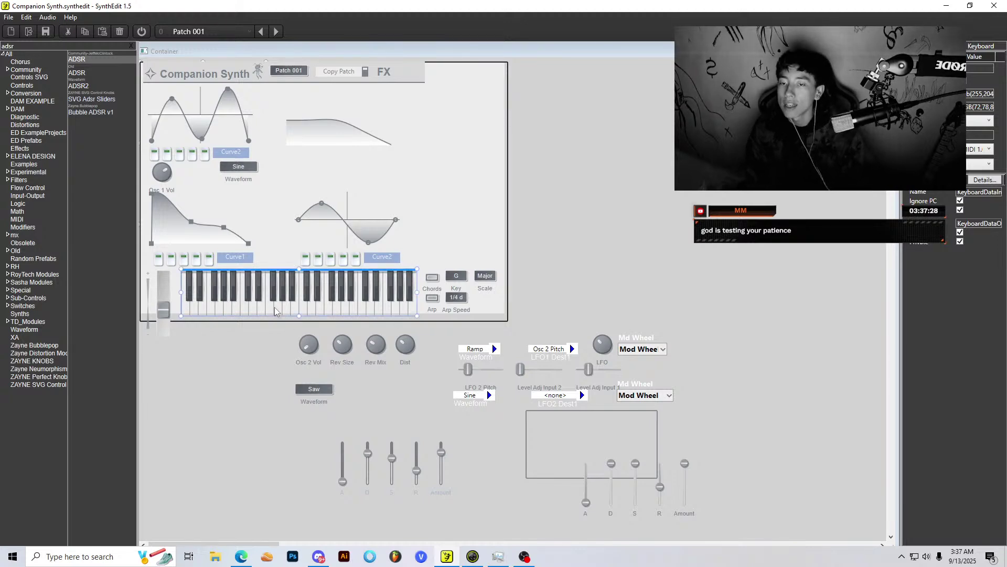
{"action": "key", "text": "Tab"}
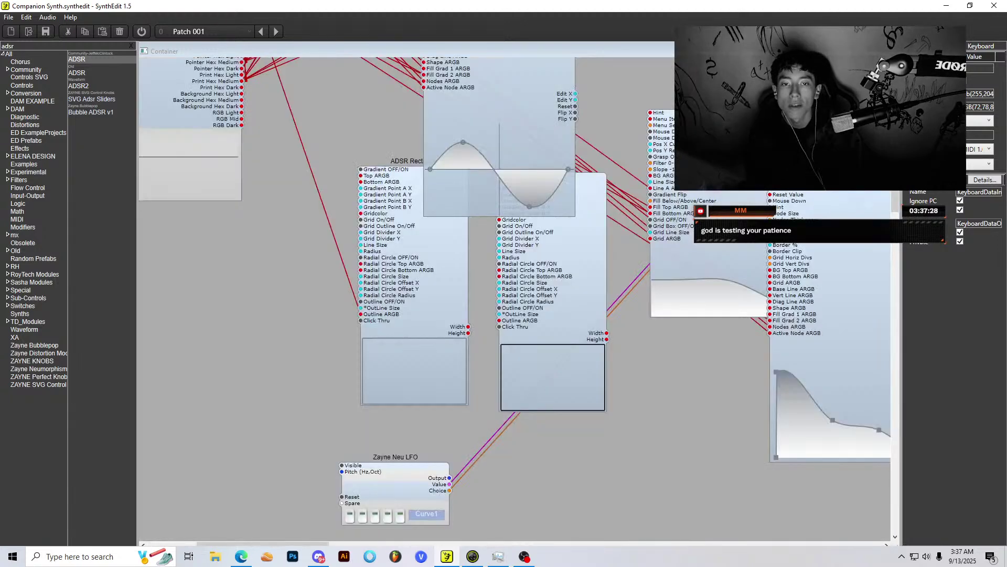
{"action": "scroll", "coordinate": [539, 298], "scroll_direction": "down", "scroll_amount": 5}
{"action": "scroll", "coordinate": [197, 202], "scroll_direction": "up", "scroll_amount": 5}
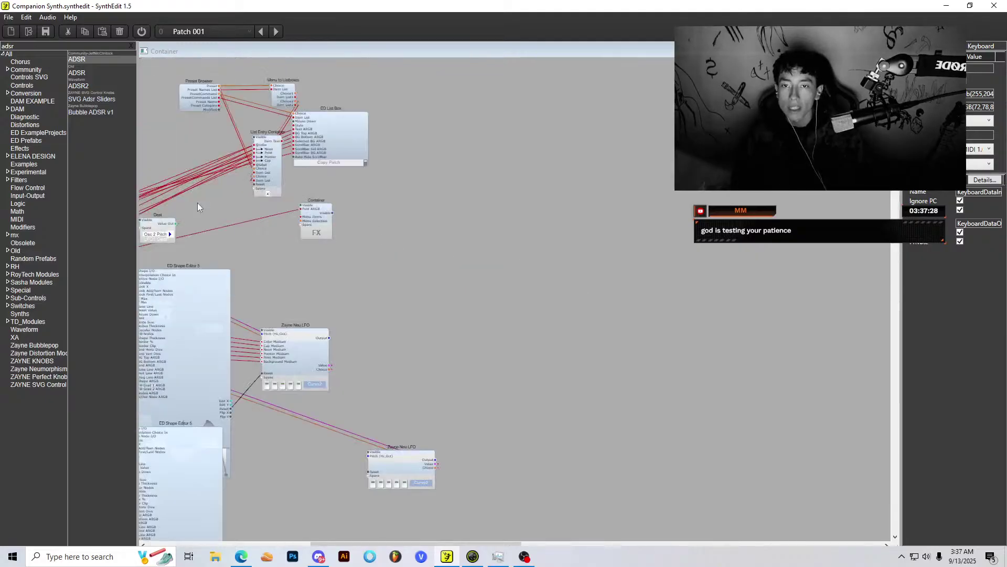
{"action": "scroll", "coordinate": [213, 203], "scroll_direction": "up", "scroll_amount": 6}
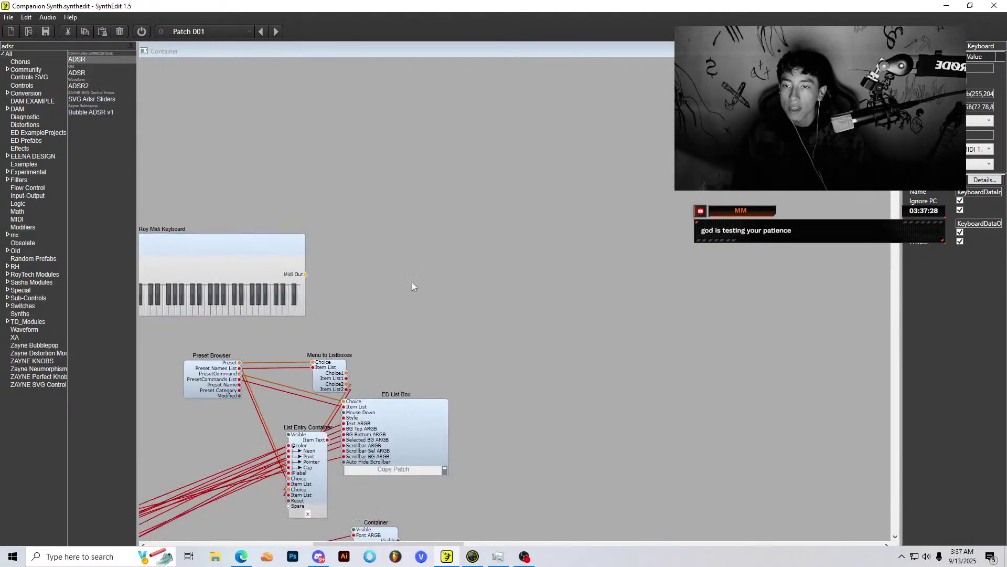
Step: Switch to Discord and review the gui channel's posts and screenshots about RGB colour text for the Roy Midi Keyboard
{"action": "left_click", "coordinate": [319, 555]}
{"action": "scroll", "coordinate": [514, 307], "scroll_direction": "down", "scroll_amount": 10}
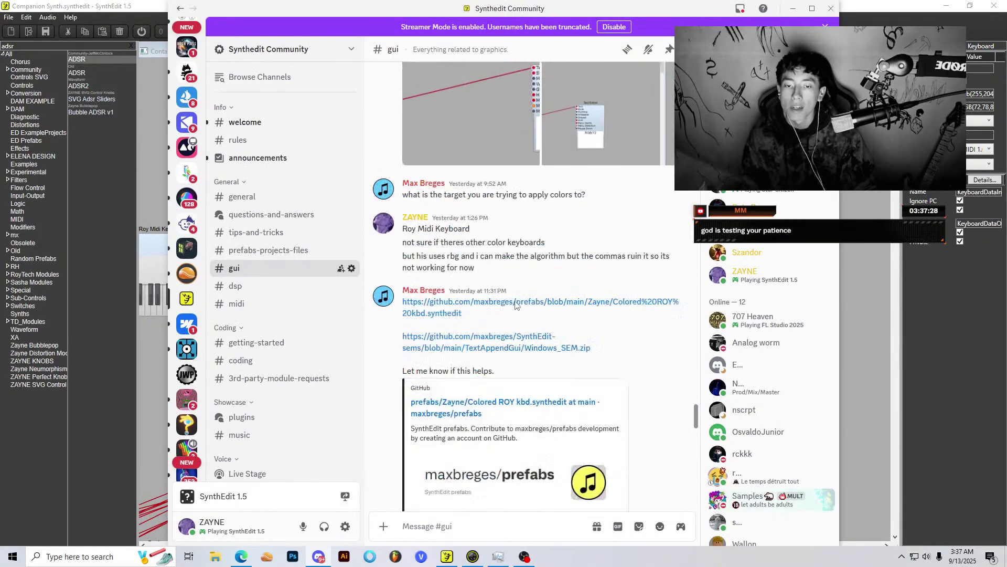
{"action": "scroll", "coordinate": [517, 305], "scroll_direction": "down", "scroll_amount": 15}
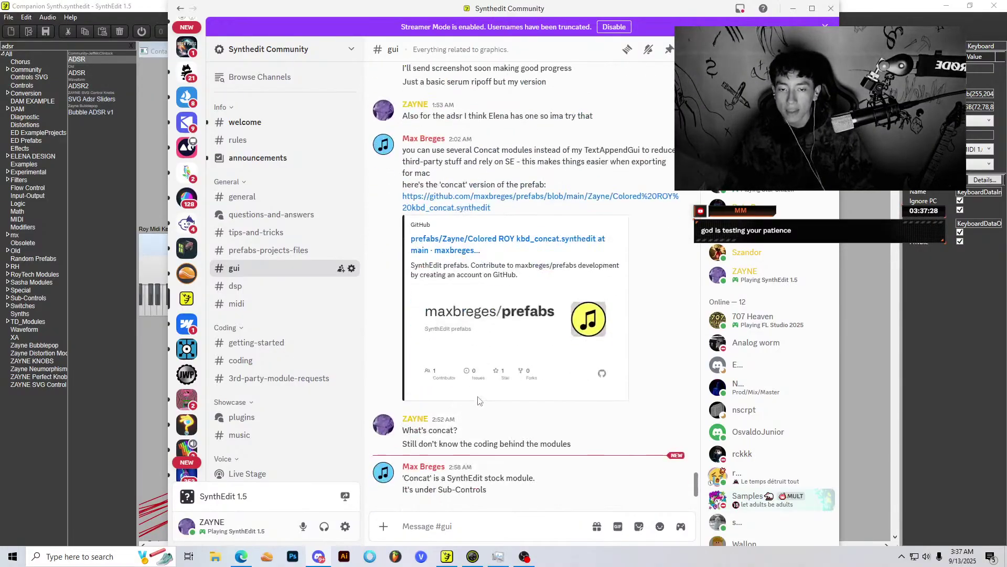
{"action": "scroll", "coordinate": [562, 390], "scroll_direction": "up", "scroll_amount": 5}
{"action": "scroll", "coordinate": [563, 389], "scroll_direction": "up", "scroll_amount": 15}
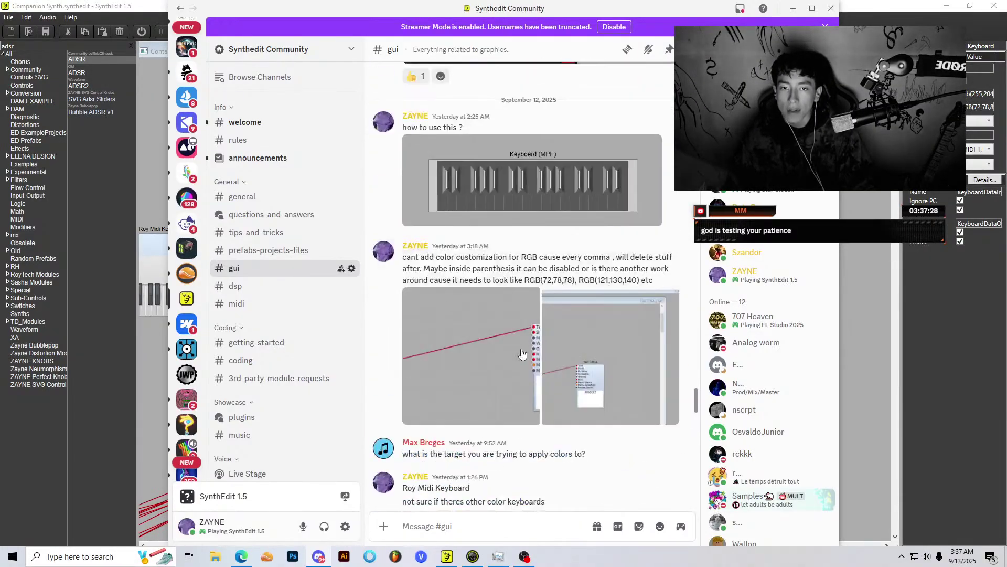
{"action": "left_click", "coordinate": [505, 353]}
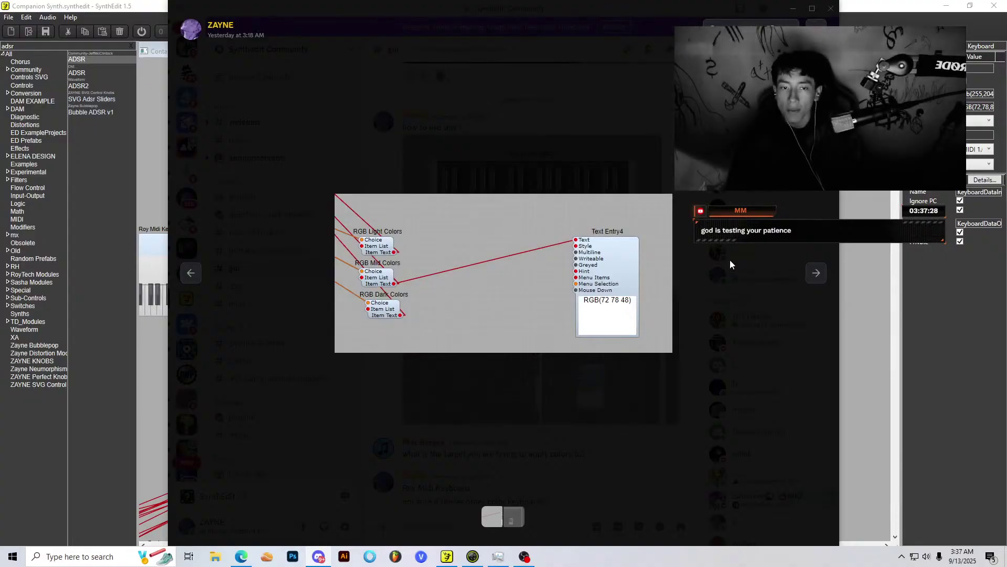
{"action": "left_click", "coordinate": [729, 259]}
{"action": "left_click", "coordinate": [511, 354]}
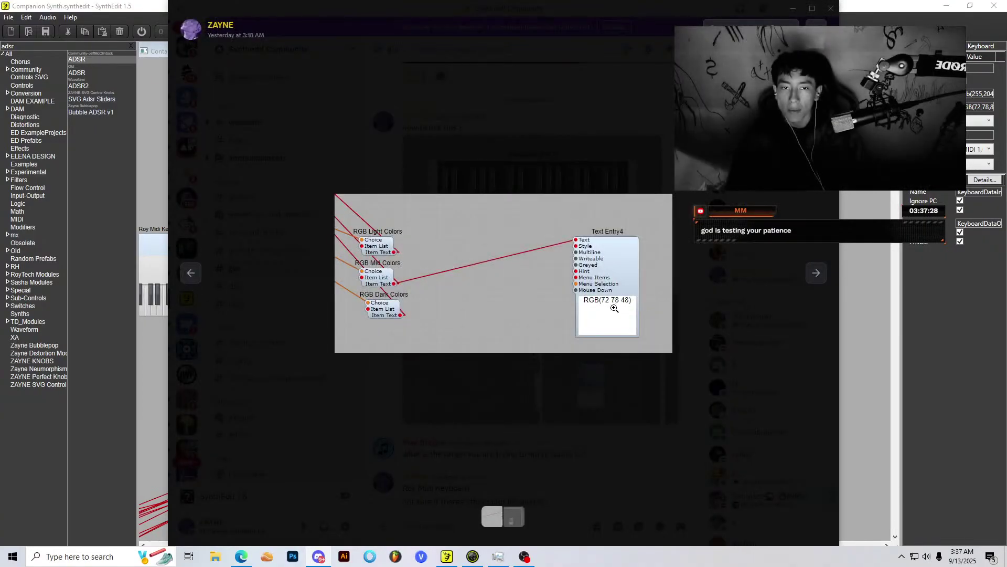
{"action": "left_click", "coordinate": [704, 286]}
{"action": "left_click", "coordinate": [627, 365]}
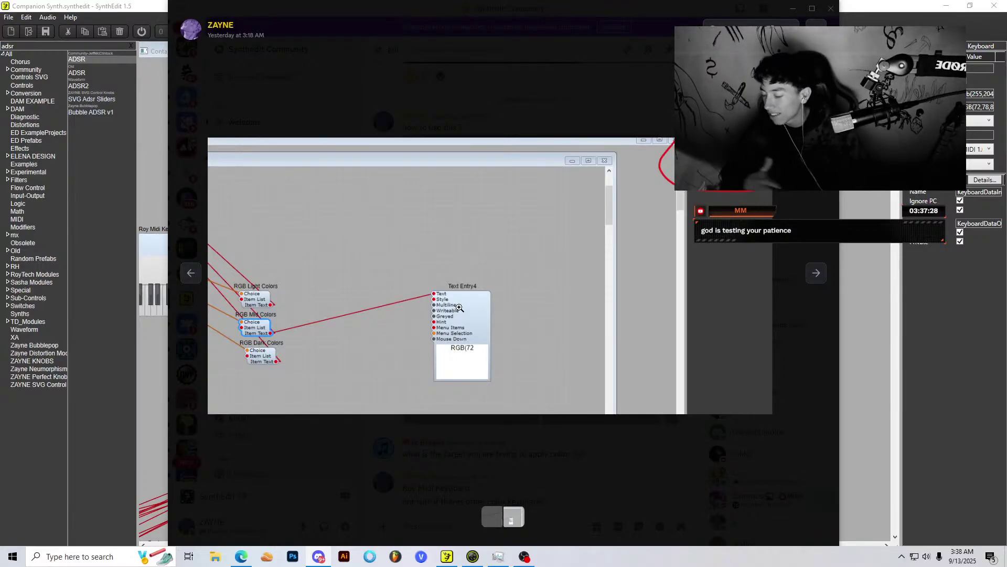
{"action": "left_click", "coordinate": [778, 300]}
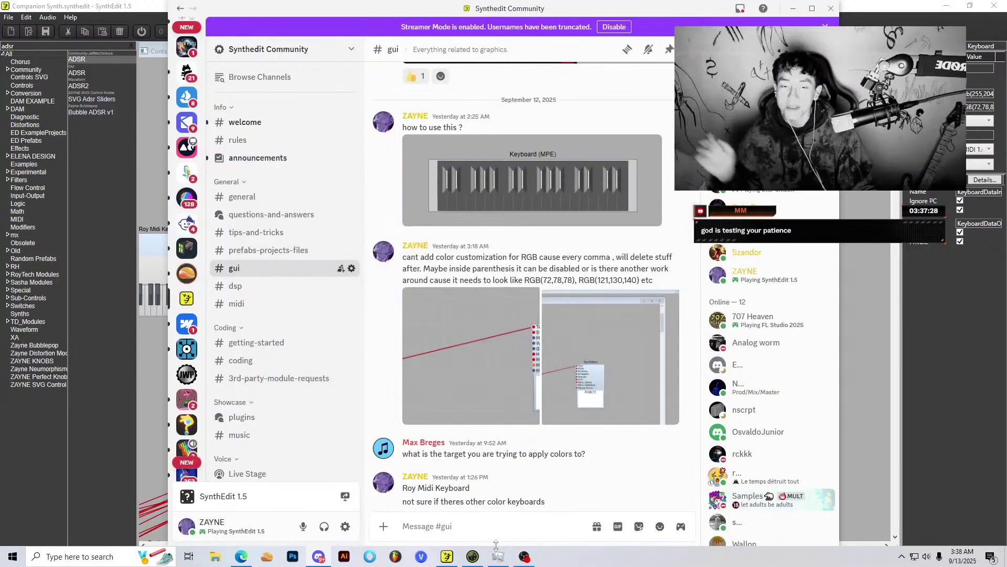
Step: Switch back to SynthEdit and move the ADSR-curve ED Shape Editor 5 to the empty area below the two-peak shape editor
{"action": "left_click", "coordinate": [447, 556]}
{"action": "scroll", "coordinate": [450, 424], "scroll_direction": "down", "scroll_amount": 3}
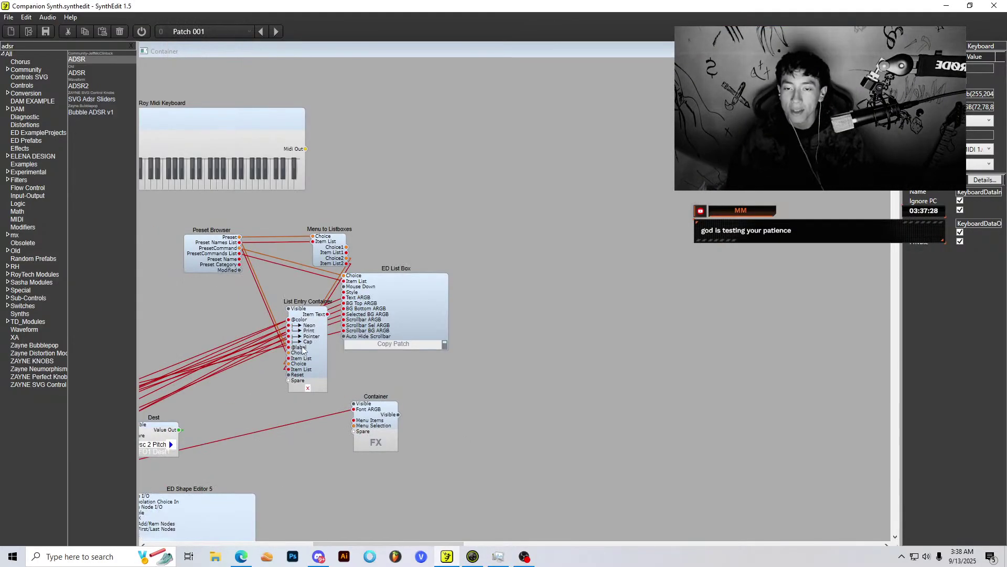
{"action": "scroll", "coordinate": [367, 357], "scroll_direction": "down", "scroll_amount": 2}
{"action": "scroll", "coordinate": [345, 330], "scroll_direction": "up", "scroll_amount": 3}
{"action": "scroll", "coordinate": [345, 331], "scroll_direction": "up", "scroll_amount": 2}
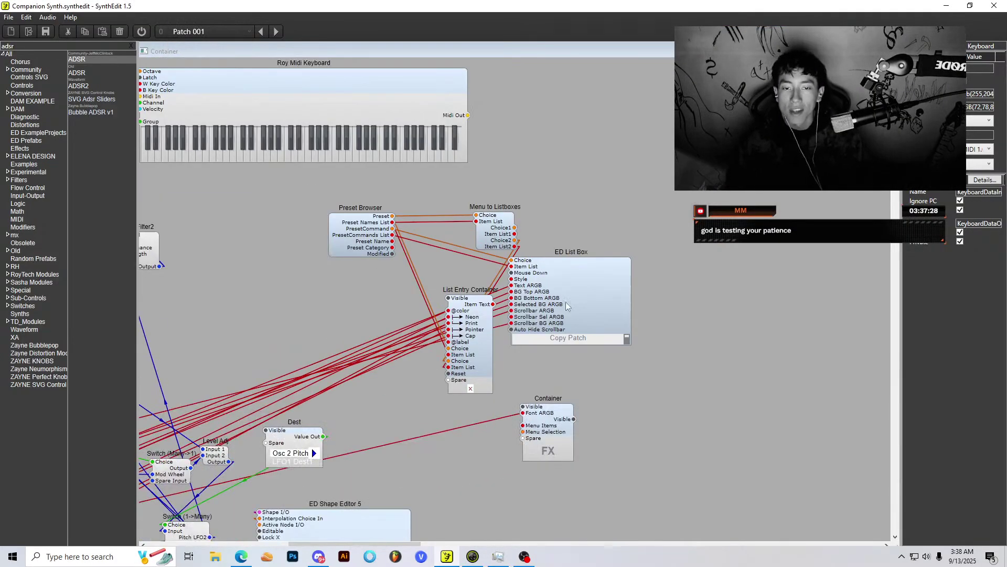
{"action": "scroll", "coordinate": [566, 301], "scroll_direction": "down", "scroll_amount": 10}
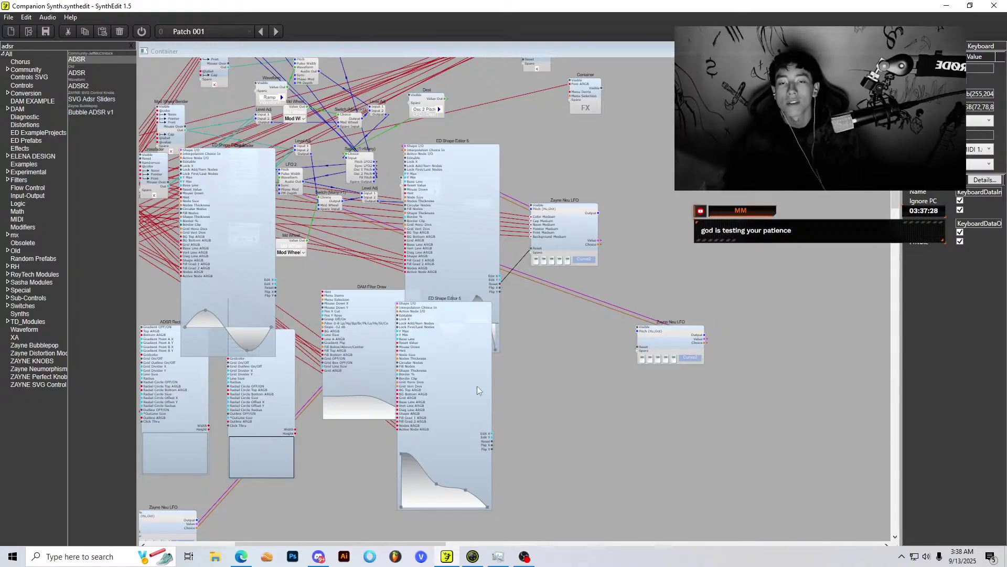
{"action": "left_click_drag", "start_coordinate": [477, 386], "coordinate": [563, 413]}
{"action": "scroll", "coordinate": [527, 323], "scroll_direction": "down", "scroll_amount": 3}
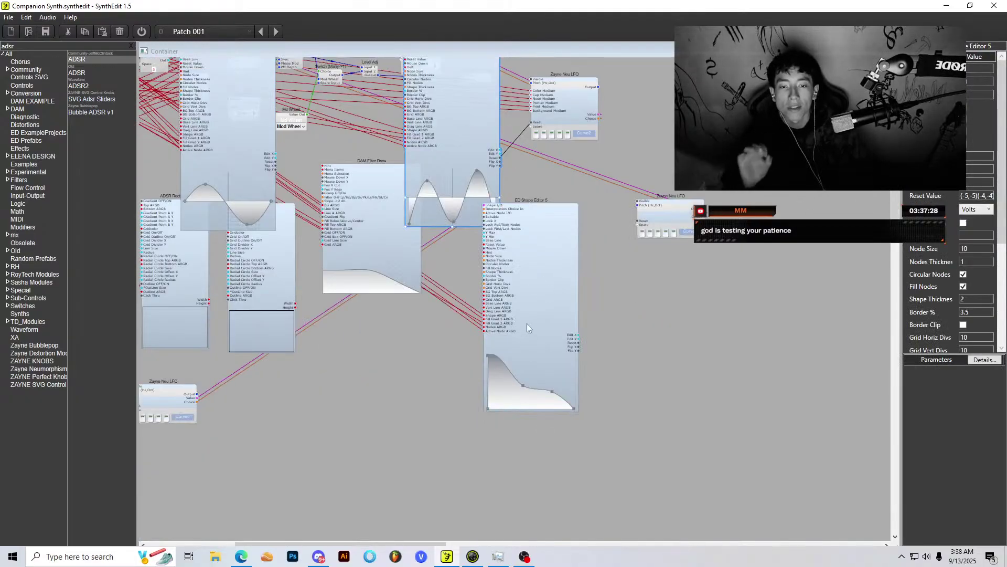
{"action": "left_click_drag", "start_coordinate": [522, 301], "coordinate": [495, 323]}
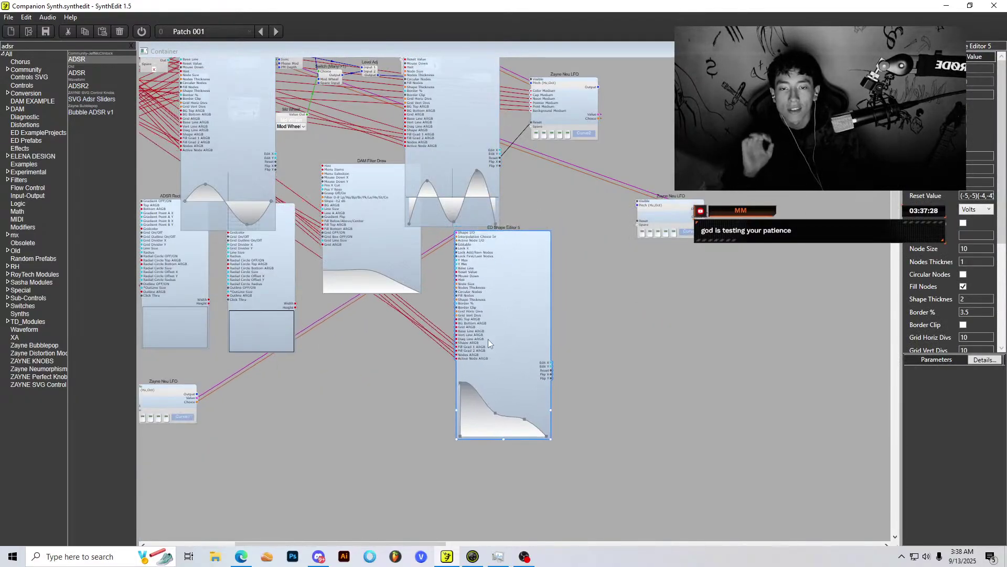
Step: Try a BG Top ARGB of ffeef3fa on the ADSR-curve ED Shape Editor 5 and restore eef3fa
{"action": "scroll", "coordinate": [499, 338], "scroll_direction": "up", "scroll_amount": 2}
{"action": "scroll", "coordinate": [976, 252], "scroll_direction": "down", "scroll_amount": 5}
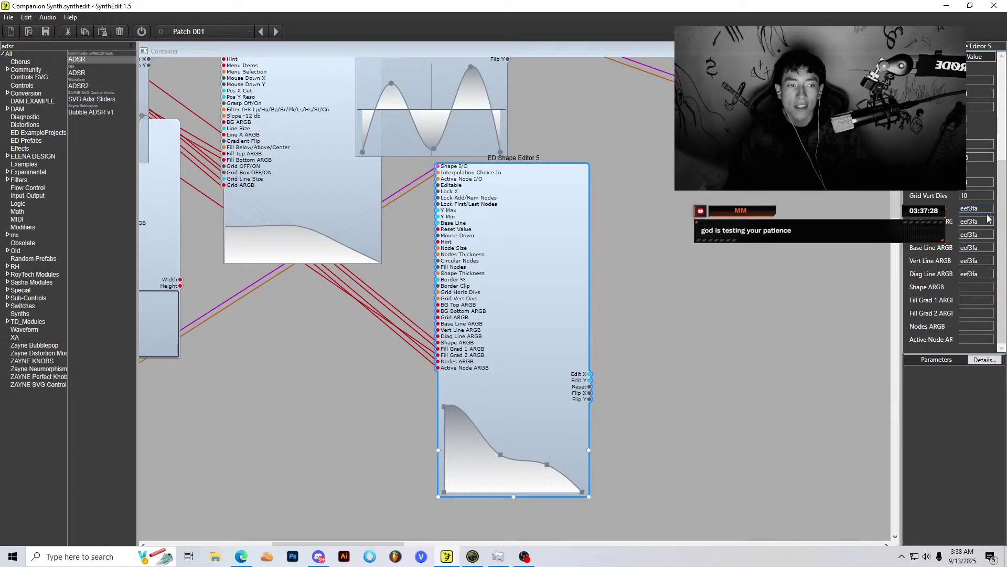
{"action": "key", "text": "Tab"}
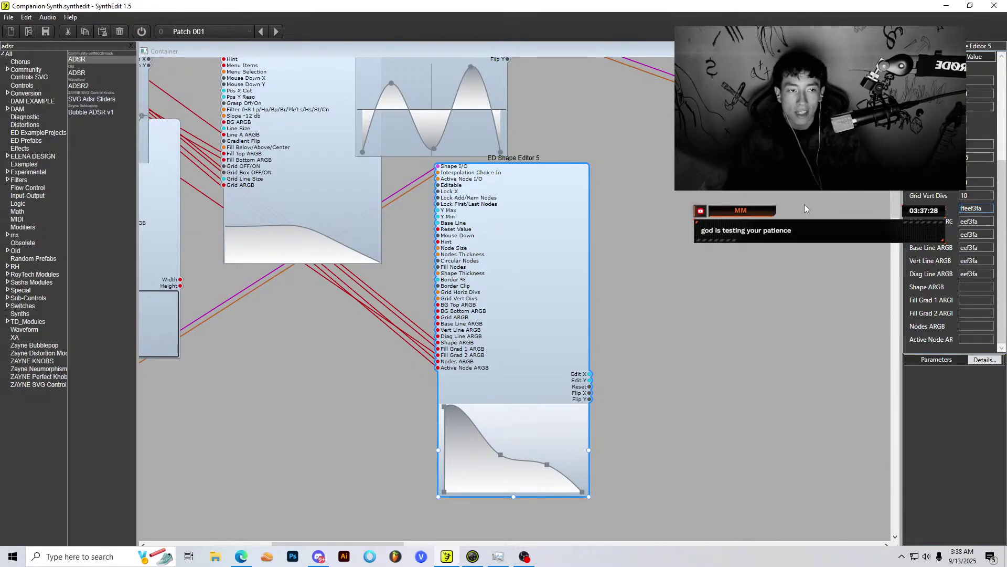
{"action": "left_click", "coordinate": [768, 338]}
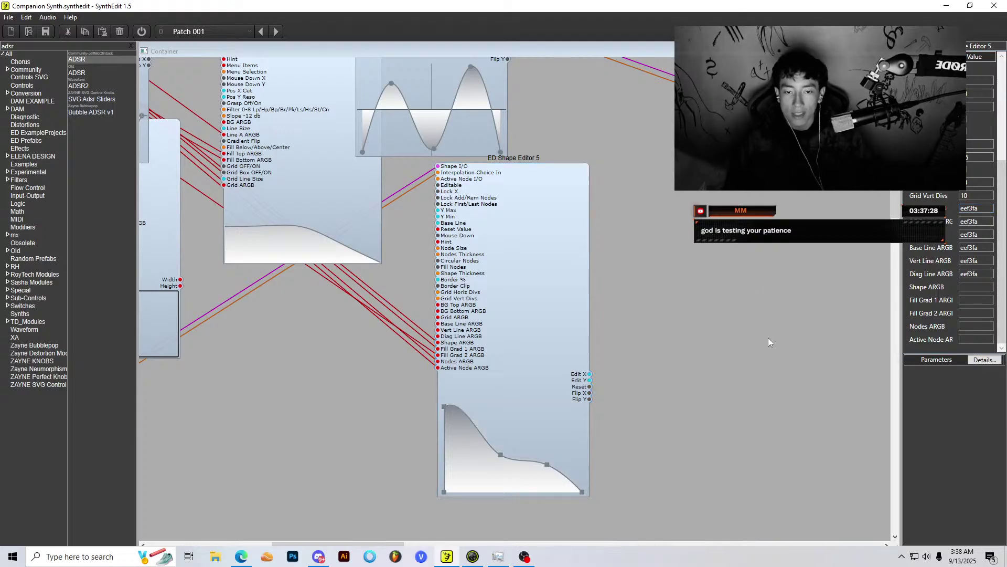
Step: Show the synth's panel view and raise the upper node of the sine curve above the keyboard
{"action": "scroll", "coordinate": [730, 295], "scroll_direction": "down", "scroll_amount": 2}
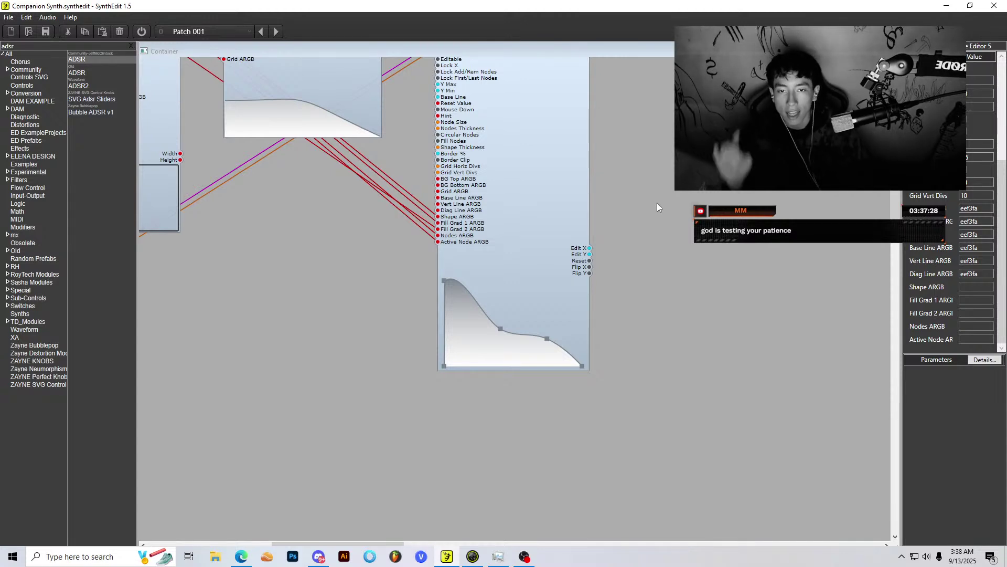
{"action": "scroll", "coordinate": [366, 276], "scroll_direction": "down", "scroll_amount": 2}
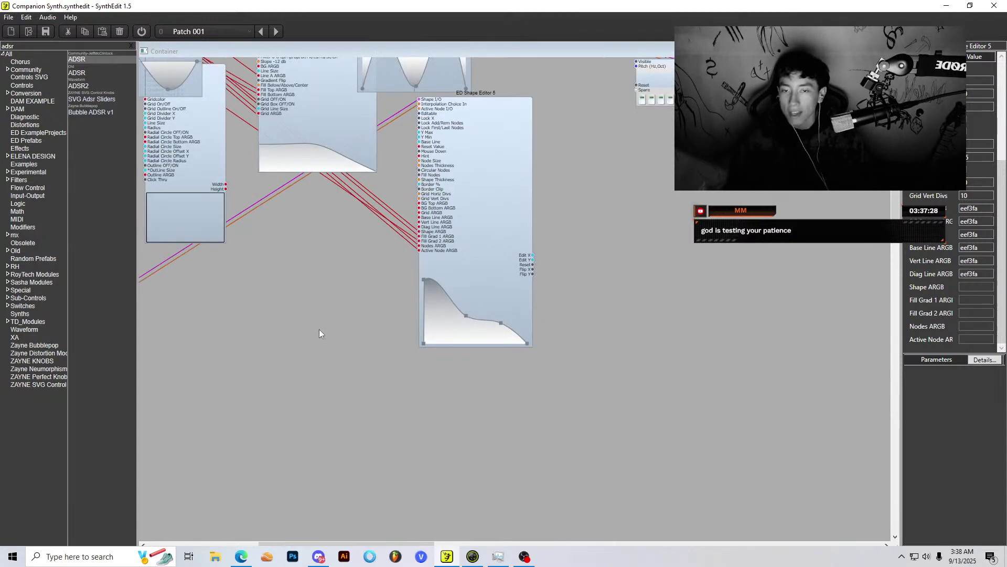
{"action": "scroll", "coordinate": [170, 309], "scroll_direction": "up", "scroll_amount": 3}
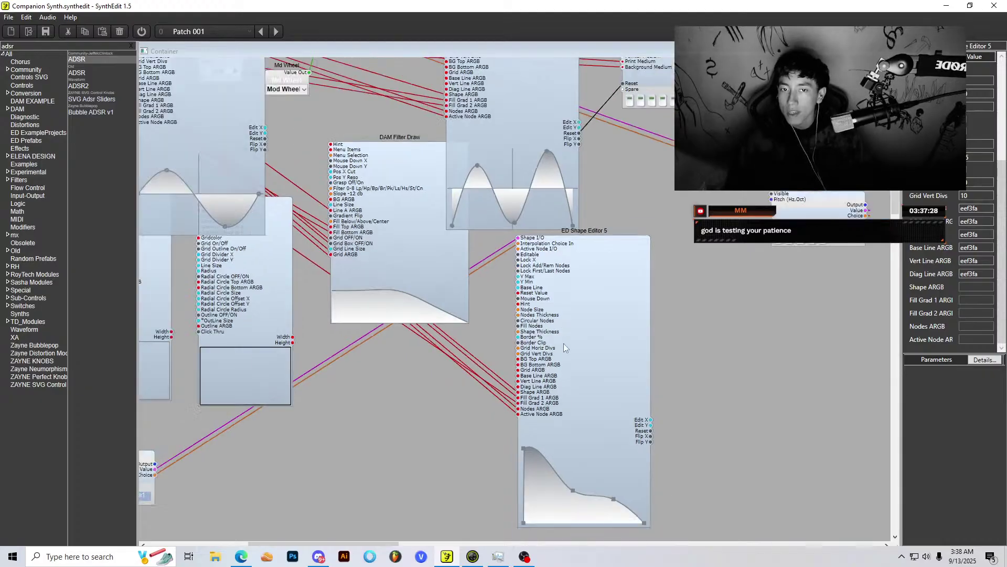
{"action": "right_click", "coordinate": [703, 313]}
{"action": "left_click", "coordinate": [753, 384]}
{"action": "scroll", "coordinate": [499, 256], "scroll_direction": "down", "scroll_amount": 2}
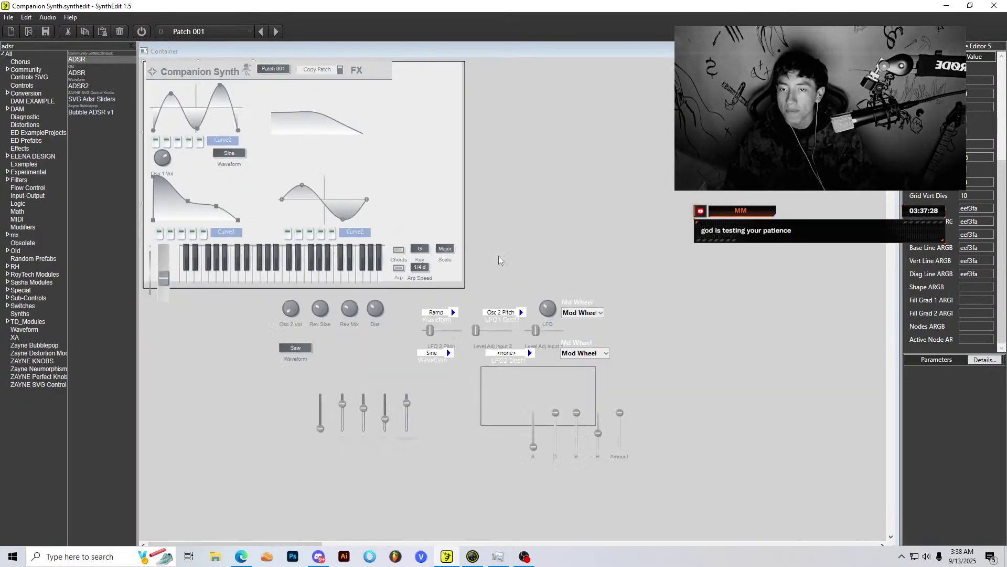
{"action": "scroll", "coordinate": [236, 162], "scroll_direction": "up", "scroll_amount": 3}
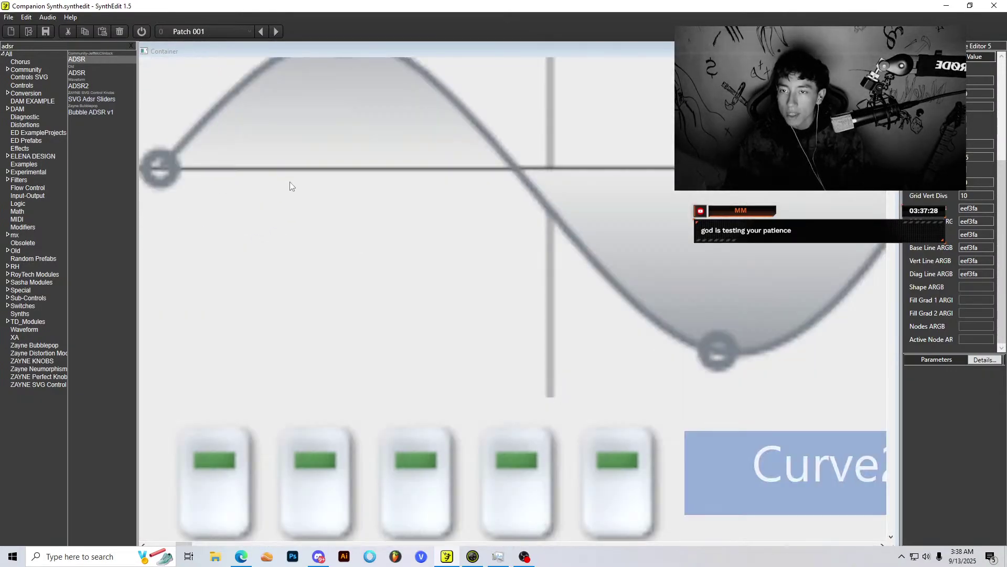
{"action": "scroll", "coordinate": [290, 182], "scroll_direction": "down", "scroll_amount": 1}
{"action": "scroll", "coordinate": [212, 184], "scroll_direction": "up", "scroll_amount": 1}
{"action": "left_click_drag", "start_coordinate": [323, 250], "coordinate": [323, 225]}
Step: Inspect the reshaped sine curve on the panel and check its shape editor's ARGB colour properties
{"action": "scroll", "coordinate": [333, 247], "scroll_direction": "down", "scroll_amount": 2}
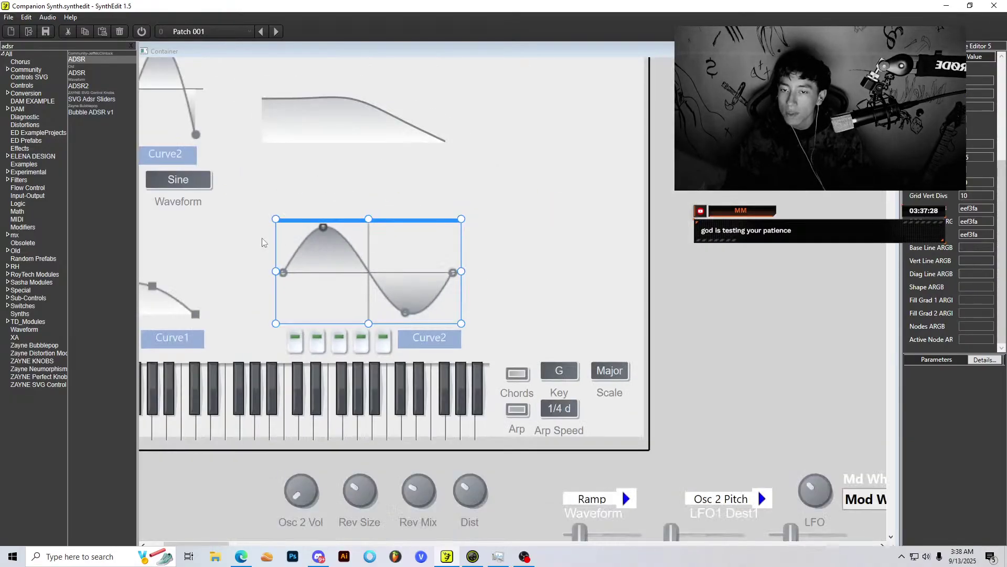
{"action": "scroll", "coordinate": [357, 225], "scroll_direction": "up", "scroll_amount": 3}
{"action": "scroll", "coordinate": [375, 221], "scroll_direction": "down", "scroll_amount": 4}
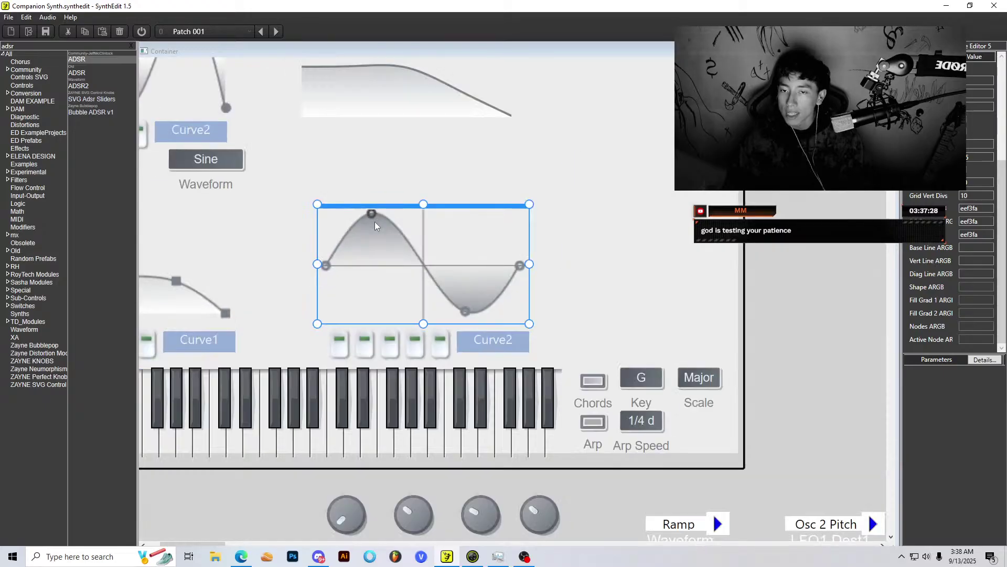
{"action": "scroll", "coordinate": [237, 203], "scroll_direction": "up", "scroll_amount": 2}
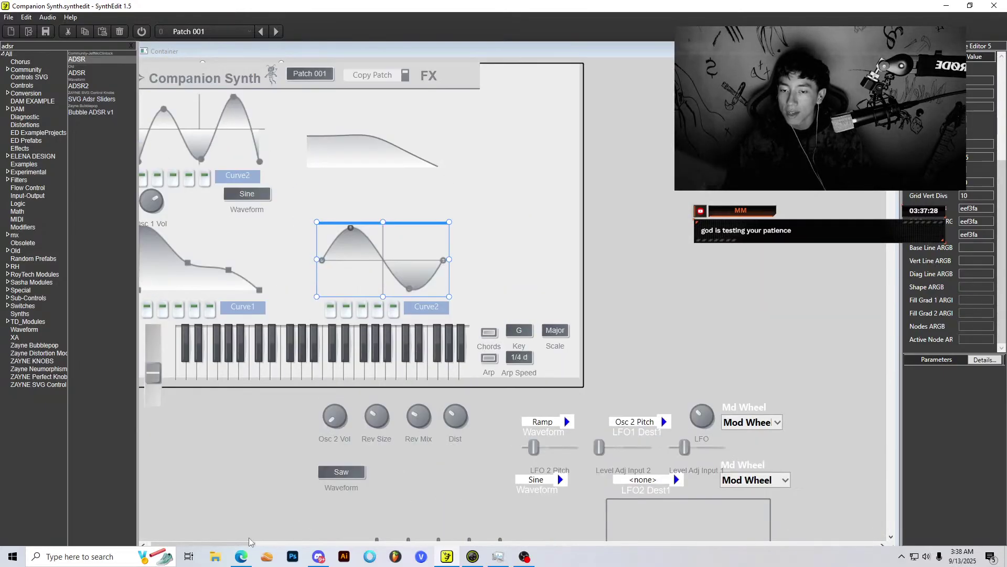
{"action": "left_click_drag", "start_coordinate": [221, 542], "coordinate": [218, 542]}
{"action": "scroll", "coordinate": [613, 225], "scroll_direction": "down", "scroll_amount": 3}
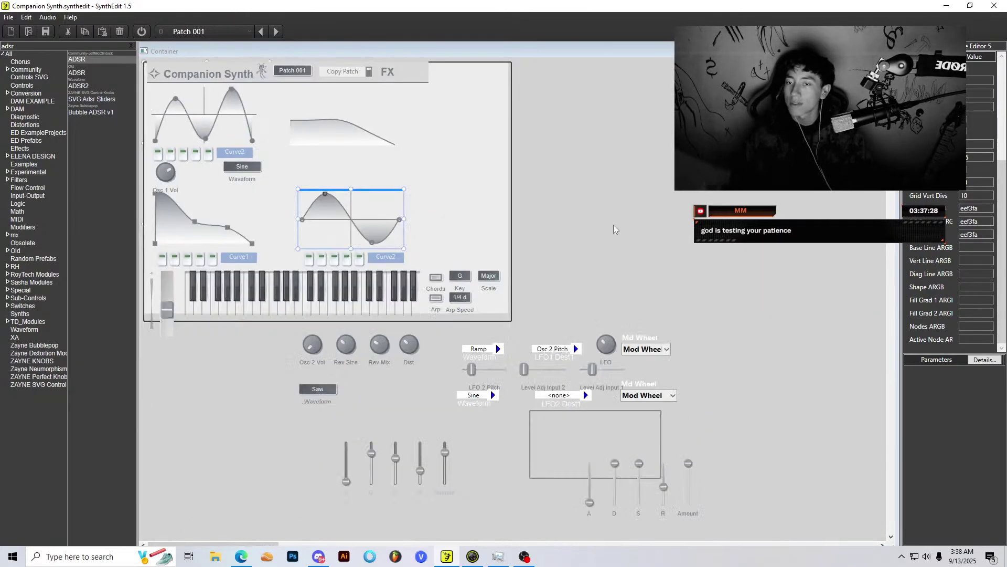
{"action": "left_click", "coordinate": [660, 211]}
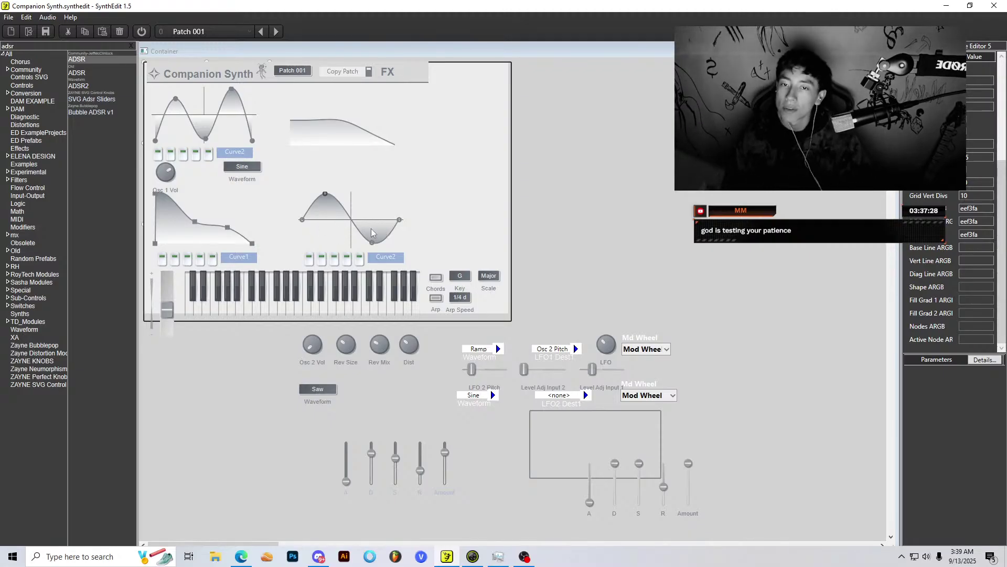
{"action": "left_click", "coordinate": [359, 219]}
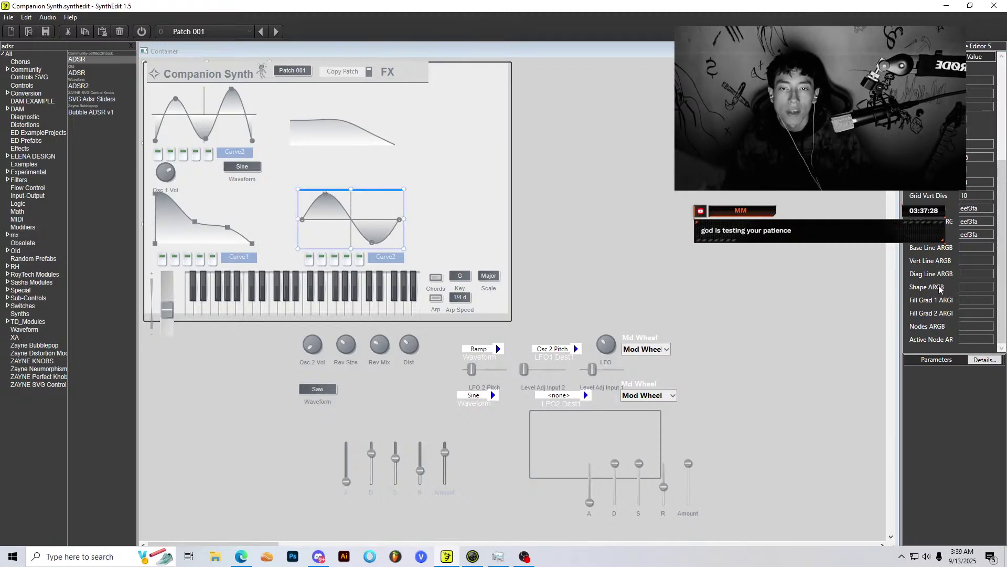
{"action": "left_click", "coordinate": [717, 276]}
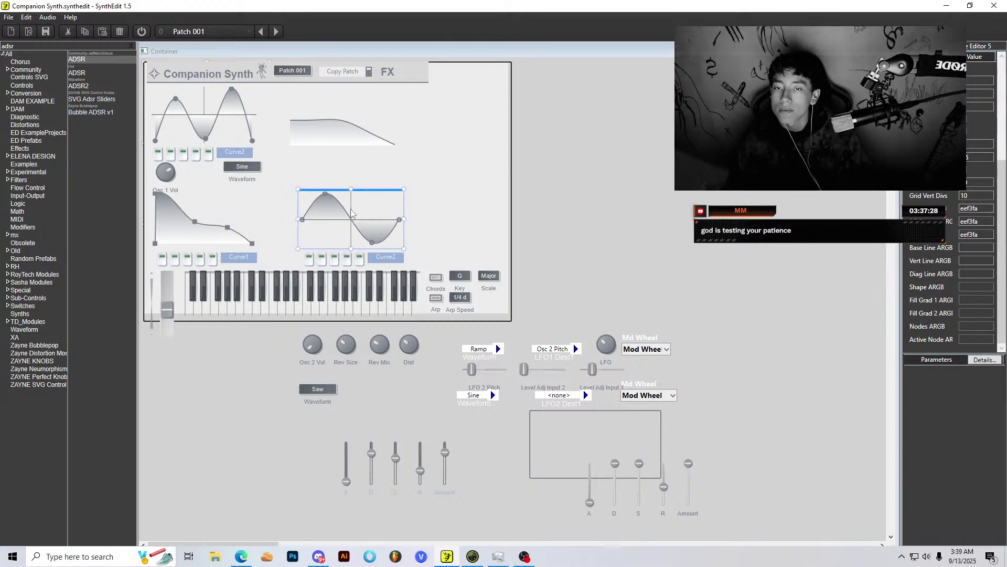
Step: Move the Osc 1 Vol knob and the Sine Waveform selector off the synth panel to the free area below the keyboard
{"action": "left_click", "coordinate": [357, 147]}
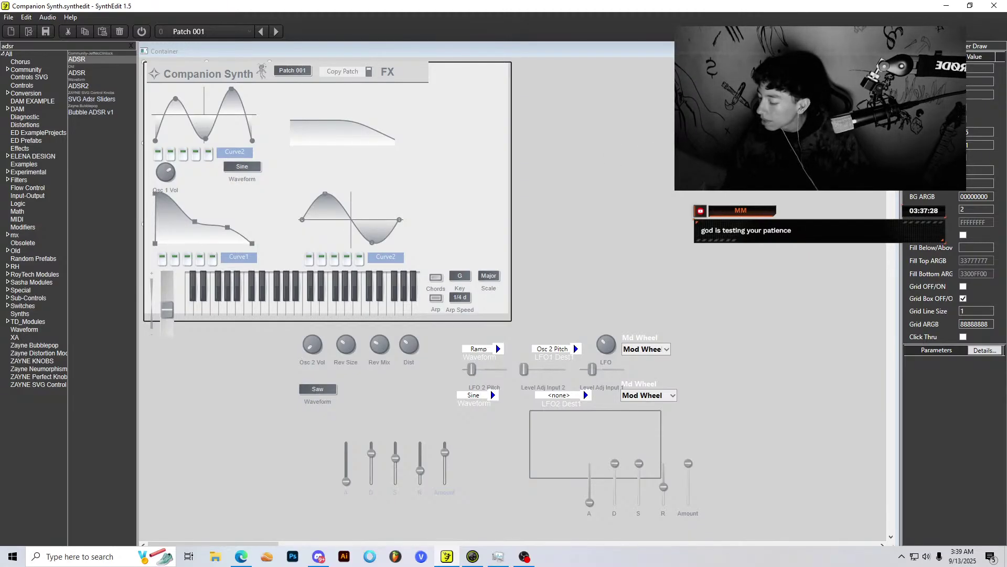
{"action": "left_click", "coordinate": [167, 174]}
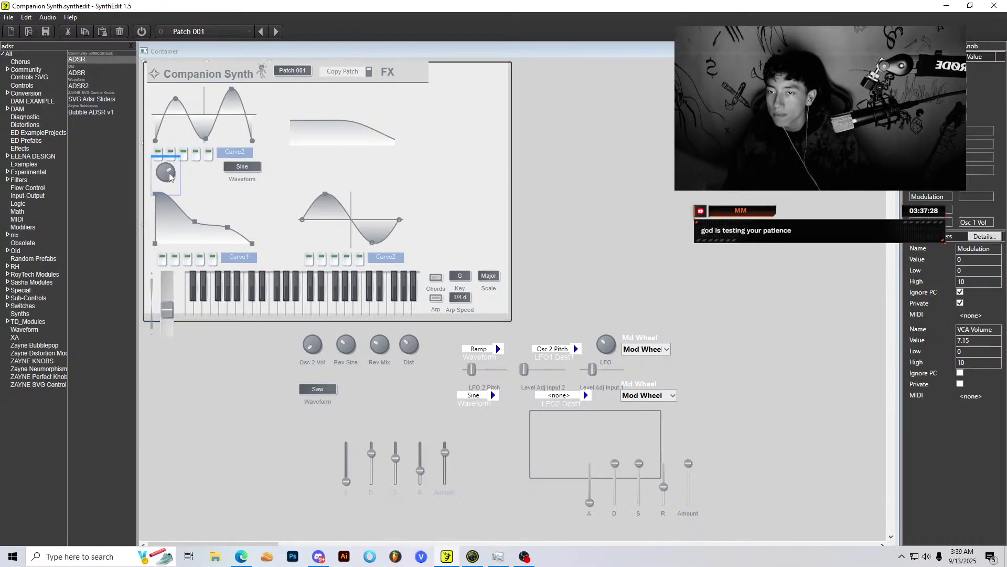
{"action": "left_click_drag", "start_coordinate": [254, 179], "coordinate": [447, 180]}
{"action": "left_click", "coordinate": [254, 168]}
{"action": "left_click_drag", "start_coordinate": [255, 161], "coordinate": [283, 366]}
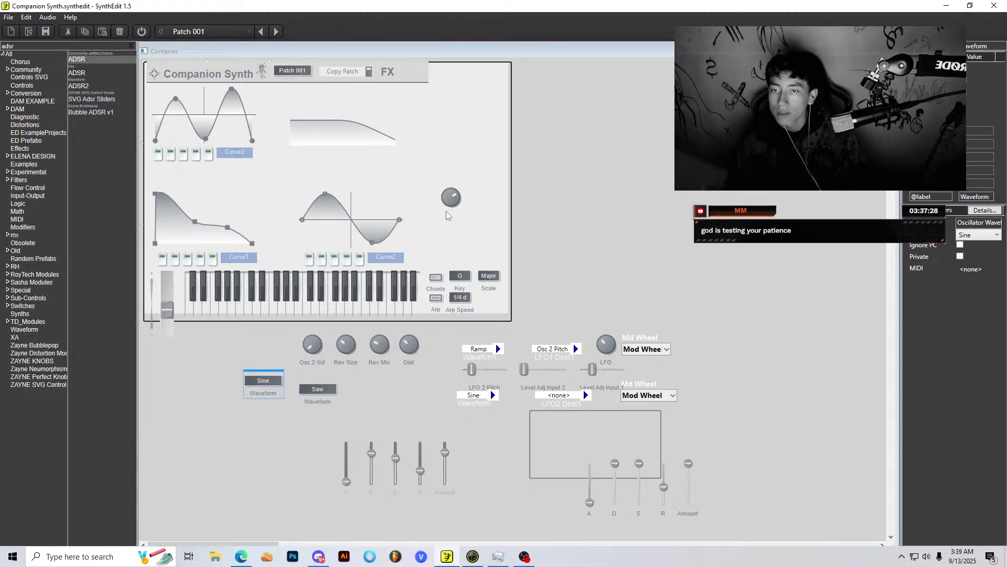
{"action": "left_click", "coordinate": [450, 198]}
{"action": "left_click_drag", "start_coordinate": [453, 194], "coordinate": [152, 194]}
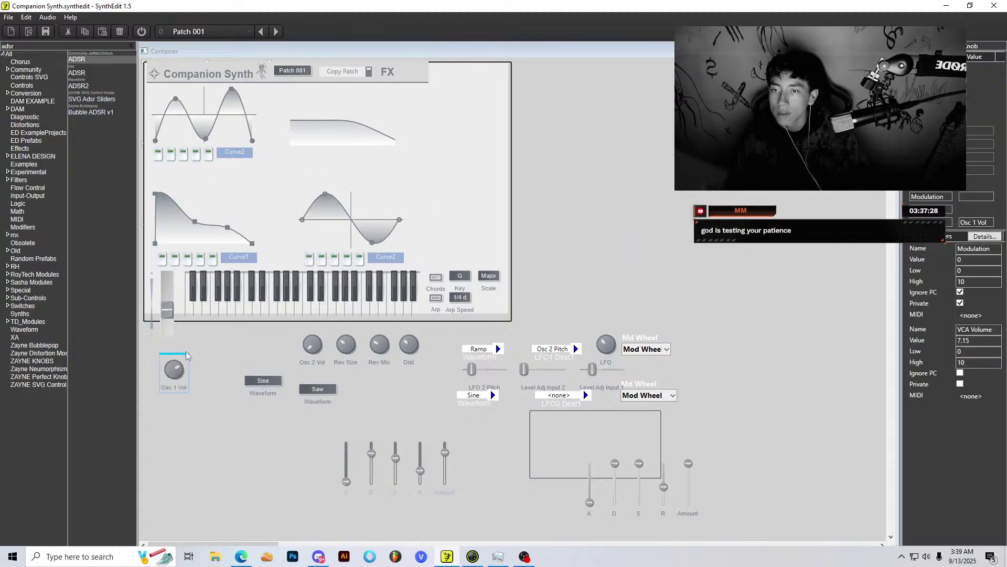
{"action": "left_click", "coordinate": [250, 138]}
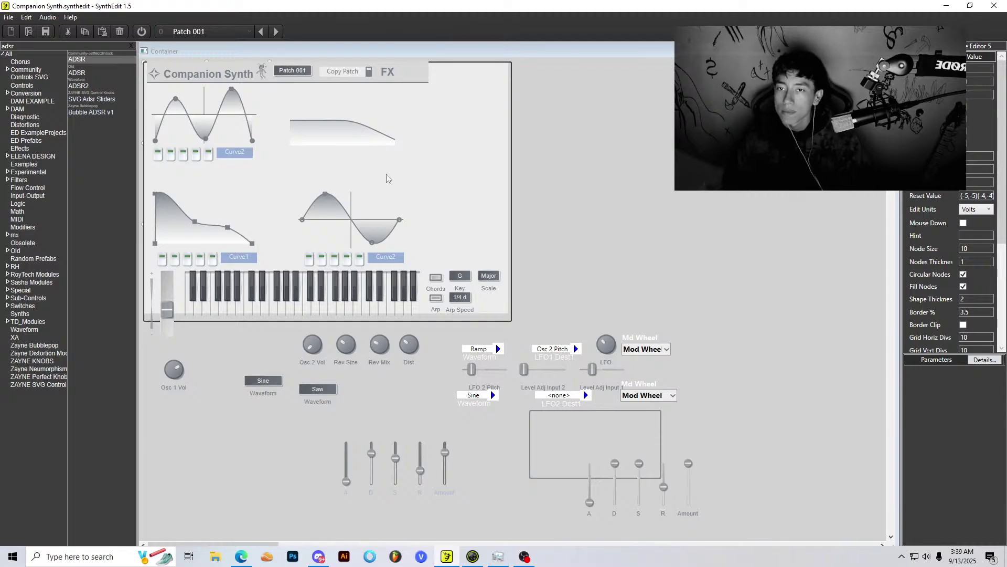
{"action": "left_click", "coordinate": [364, 213]}
{"action": "left_click", "coordinate": [199, 238], "text": "shift"}
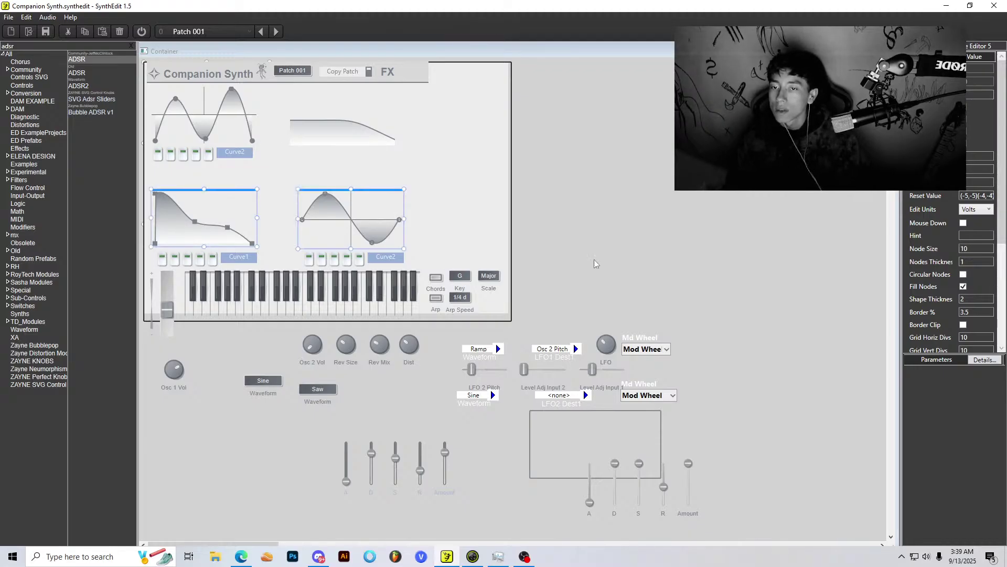
{"action": "left_click", "coordinate": [629, 257]}
Step: Save the project and save a copy that replaces Companion Synth backup 11.synthedit
{"action": "left_click", "coordinate": [8, 17]}
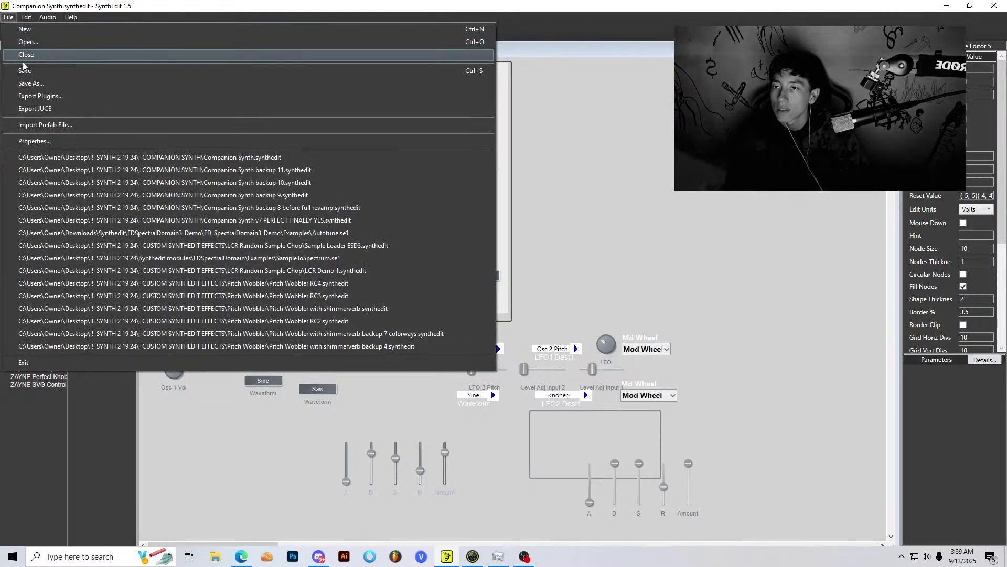
{"action": "left_click", "coordinate": [24, 71]}
{"action": "left_click", "coordinate": [9, 17]}
{"action": "left_click", "coordinate": [31, 82]}
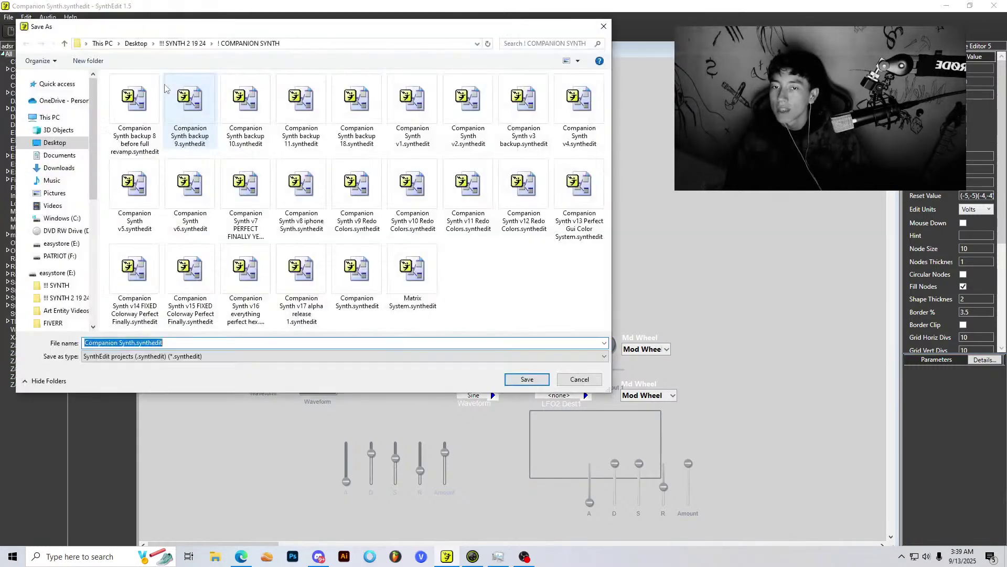
{"action": "left_click", "coordinate": [301, 102]}
{"action": "left_click", "coordinate": [522, 378]}
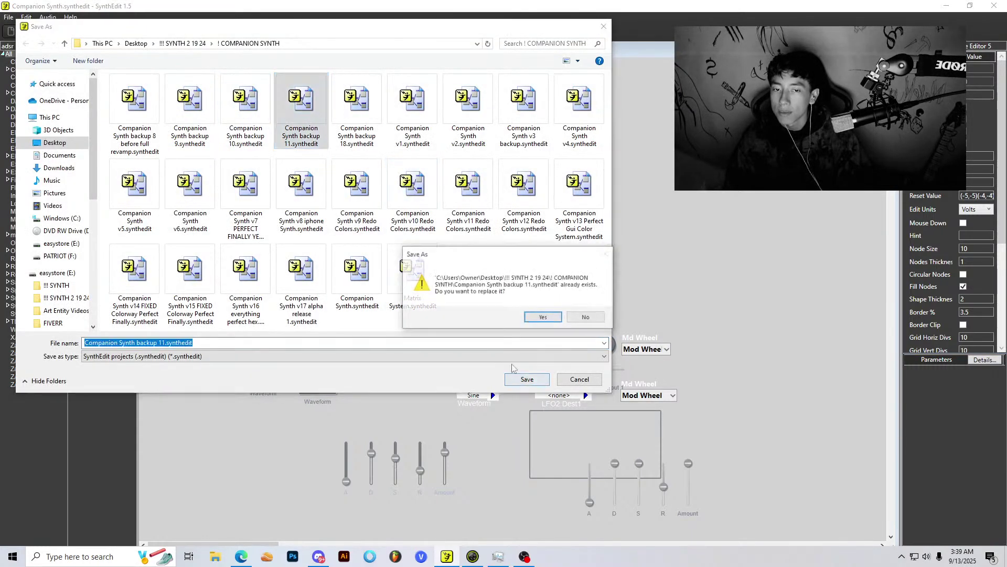
{"action": "left_click", "coordinate": [543, 317]}
Step: Reopen the recent project Companion Synth.synthedit
{"action": "left_click", "coordinate": [9, 17]}
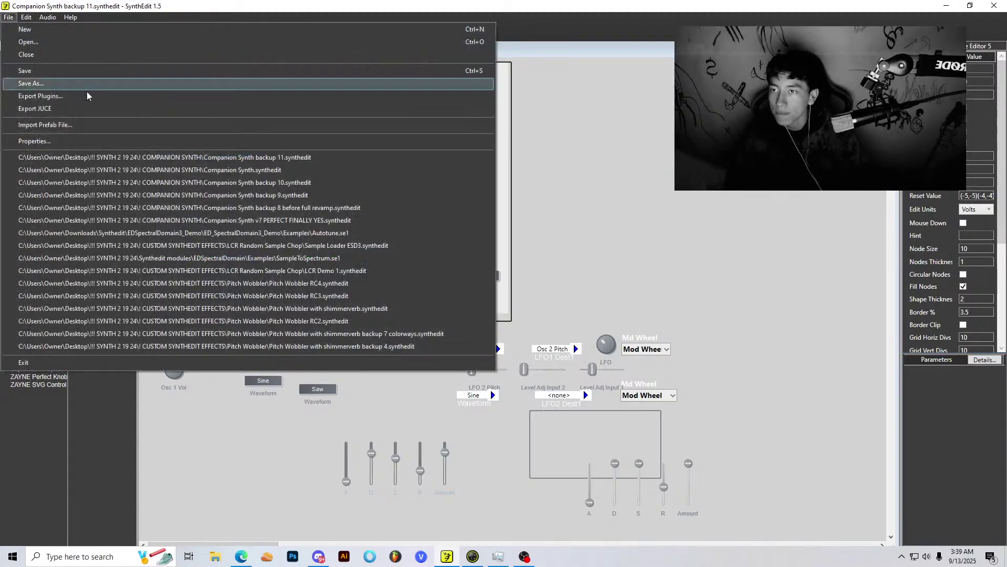
{"action": "left_click", "coordinate": [210, 169]}
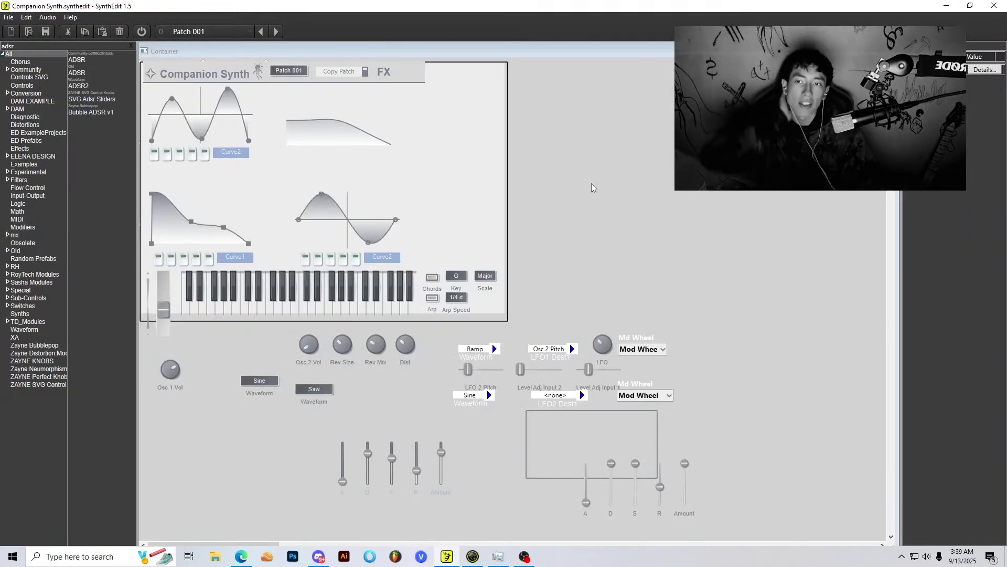
Step: Copy the Neu DAM Text module from inside the small Container, paste it into the main structure and place it beside the ADSR-curve shape editor
{"action": "left_click", "coordinate": [388, 79]}
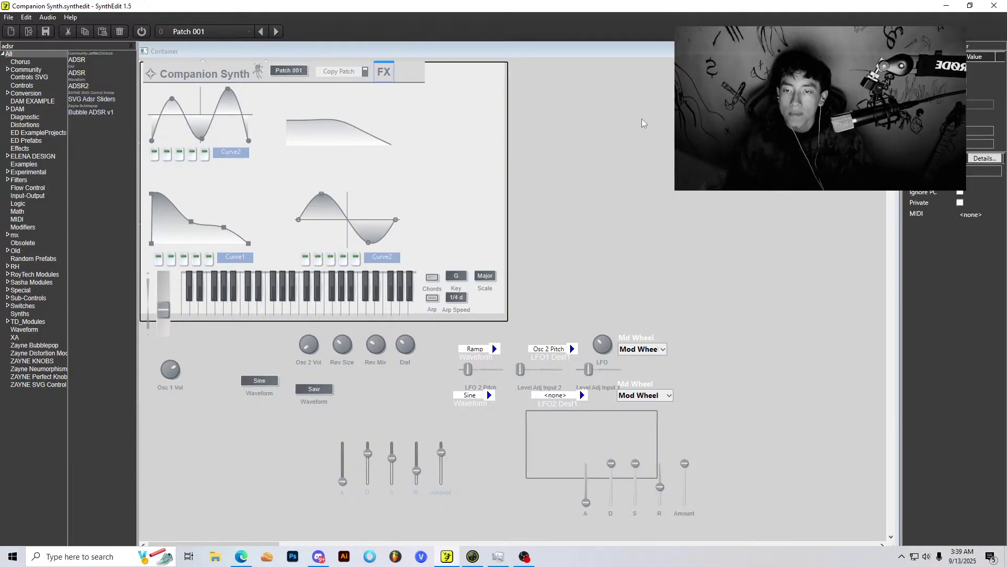
{"action": "key", "text": "Tab"}
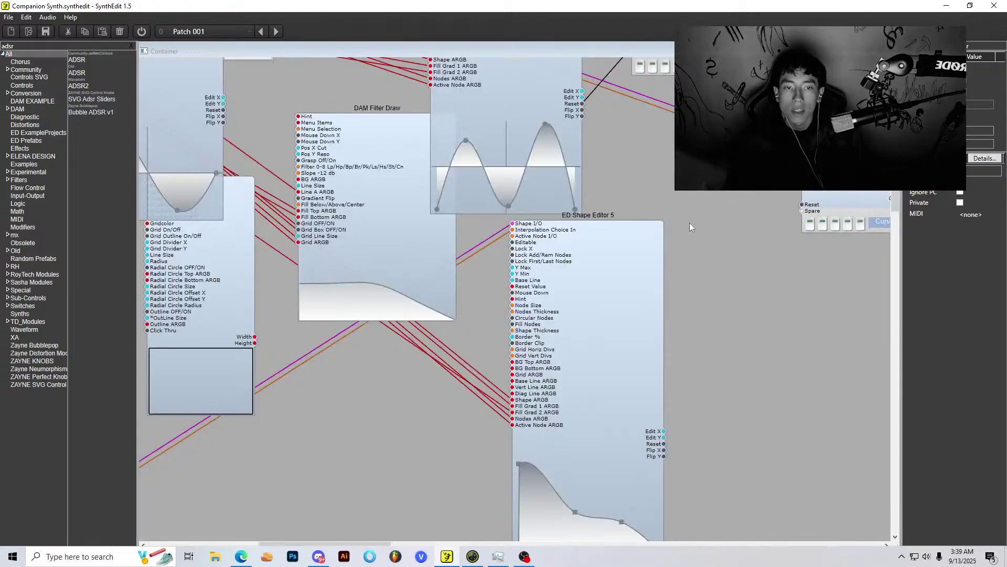
{"action": "scroll", "coordinate": [689, 223], "scroll_direction": "down", "scroll_amount": 1}
{"action": "left_click_drag", "start_coordinate": [738, 163], "coordinate": [738, 209]}
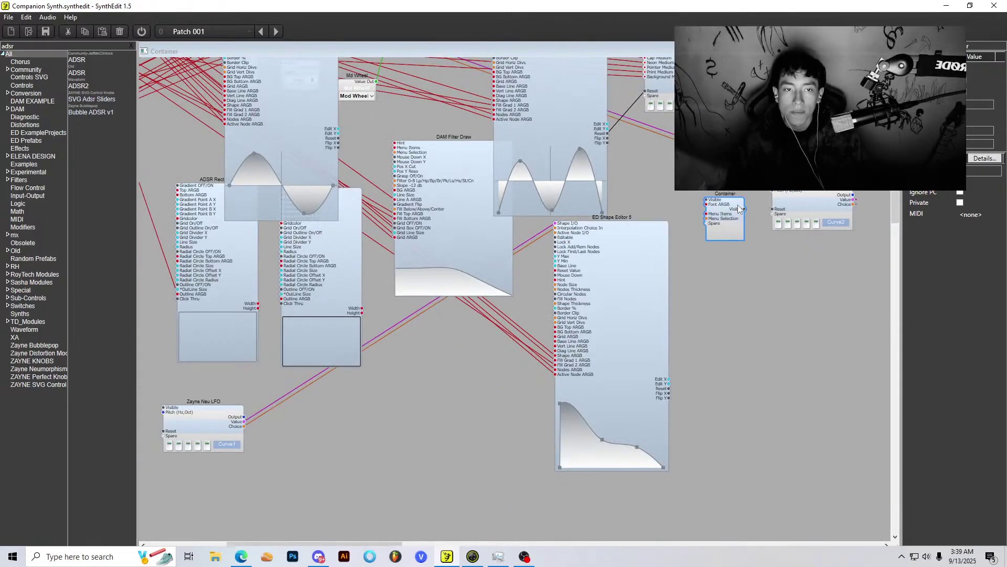
{"action": "double_click", "coordinate": [735, 209]}
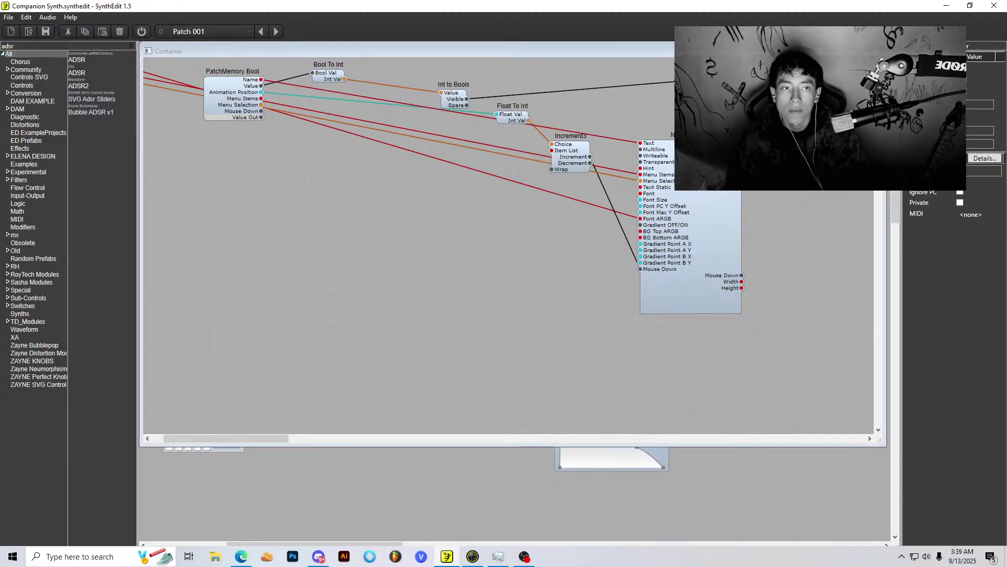
{"action": "left_click", "coordinate": [670, 181]}
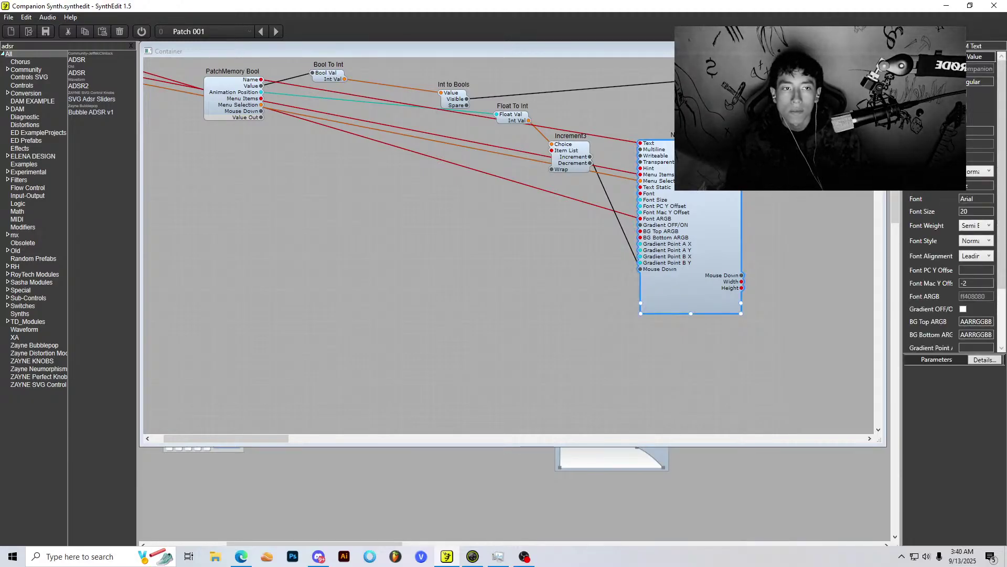
{"action": "key", "text": "Escape"}
{"action": "scroll", "coordinate": [763, 308], "scroll_direction": "up", "scroll_amount": 3}
{"action": "key", "text": "ctrl+v"}
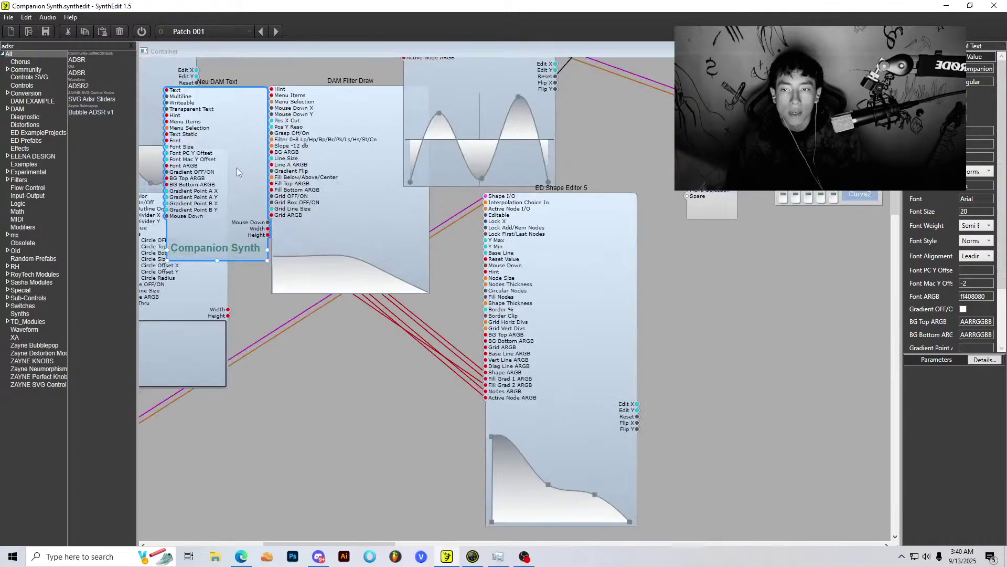
{"action": "scroll", "coordinate": [745, 308], "scroll_direction": "down", "scroll_amount": 5}
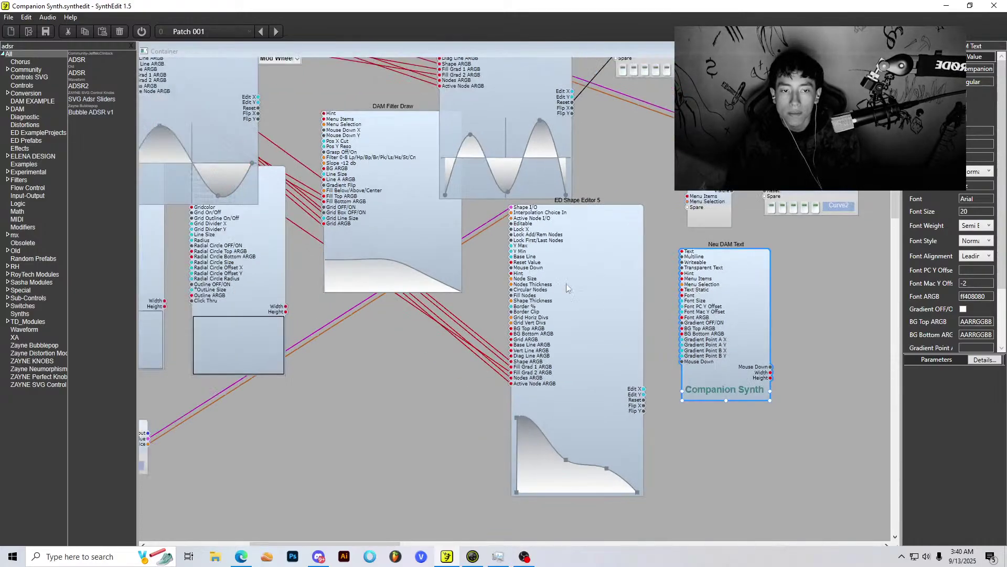
Step: Wire a theme colour from the popup menu module to the pasted Neu DAM Text's Font ARGB and set its Text to Osc
{"action": "scroll", "coordinate": [176, 169], "scroll_direction": "up", "scroll_amount": 5}
{"action": "scroll", "coordinate": [418, 291], "scroll_direction": "down", "scroll_amount": 5}
{"action": "scroll", "coordinate": [419, 292], "scroll_direction": "up", "scroll_amount": 4}
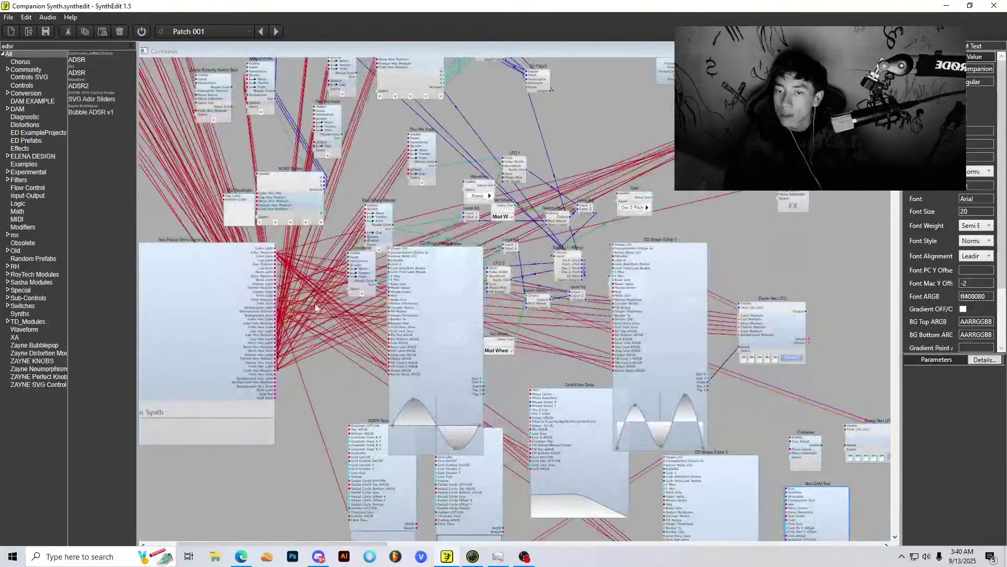
{"action": "left_click", "coordinate": [245, 231]}
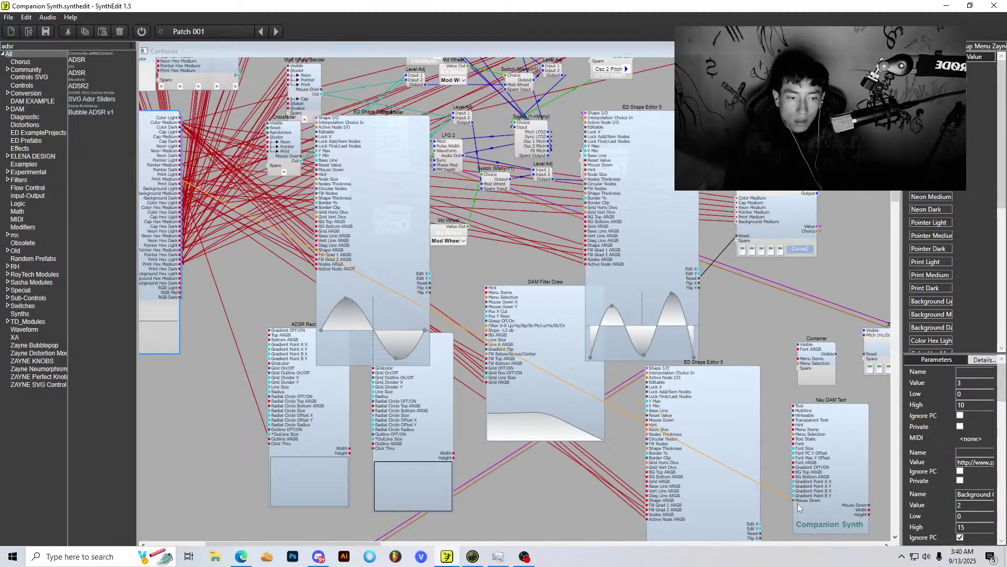
{"action": "scroll", "coordinate": [814, 364], "scroll_direction": "up", "scroll_amount": 2}
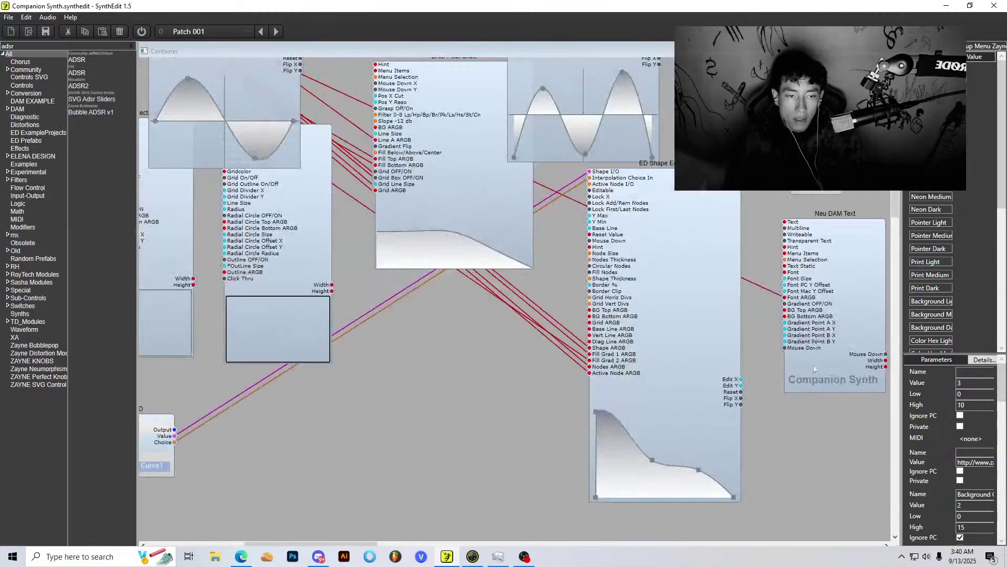
{"action": "left_click", "coordinate": [838, 336]}
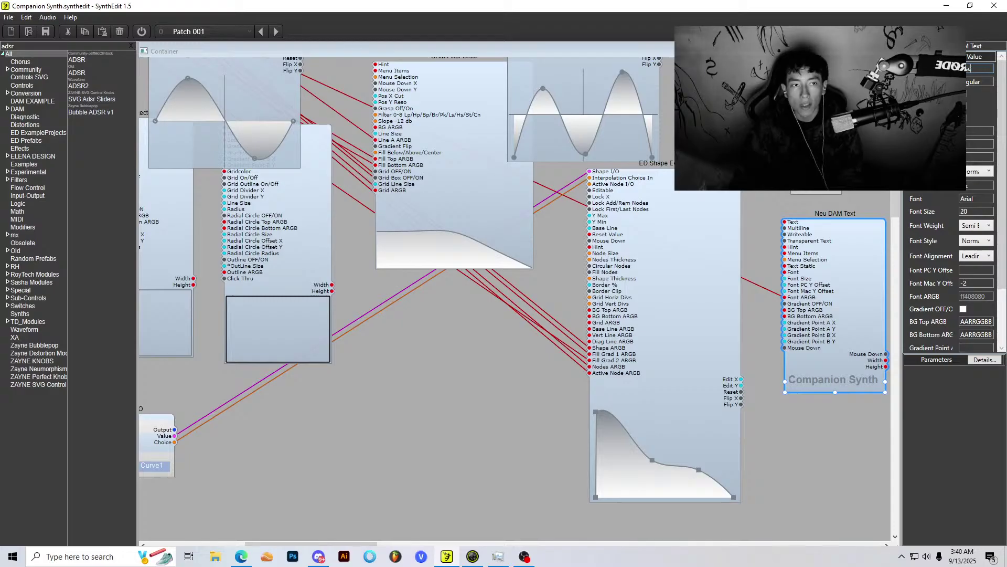
{"action": "key", "text": "Return"}
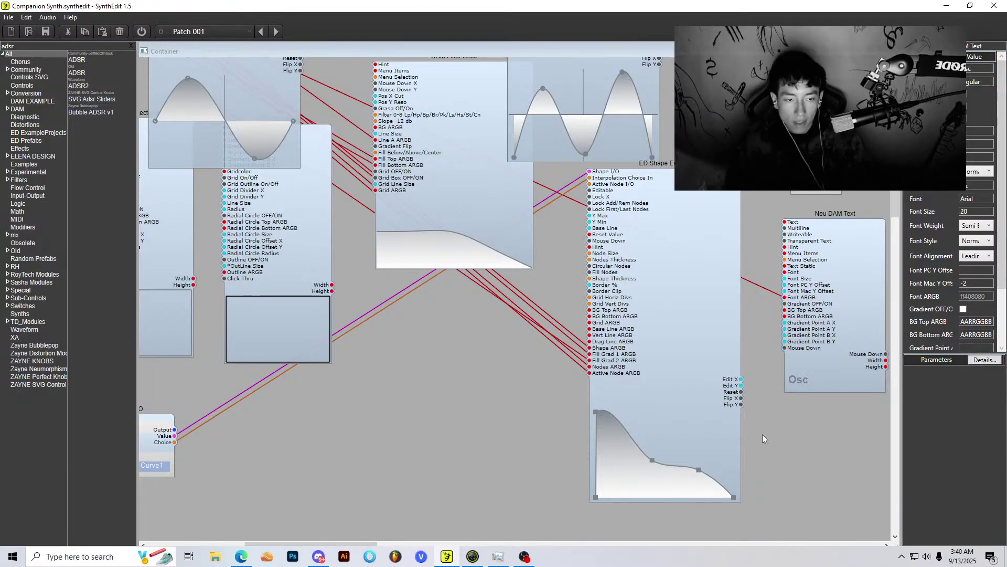
Step: Show the synth's panel view and move the Osc label under the Companion Synth title at the two-peak curve's upper-left corner
{"action": "right_click", "coordinate": [764, 435]}
{"action": "left_click", "coordinate": [804, 507]}
{"action": "scroll", "coordinate": [148, 232], "scroll_direction": "up", "scroll_amount": 3}
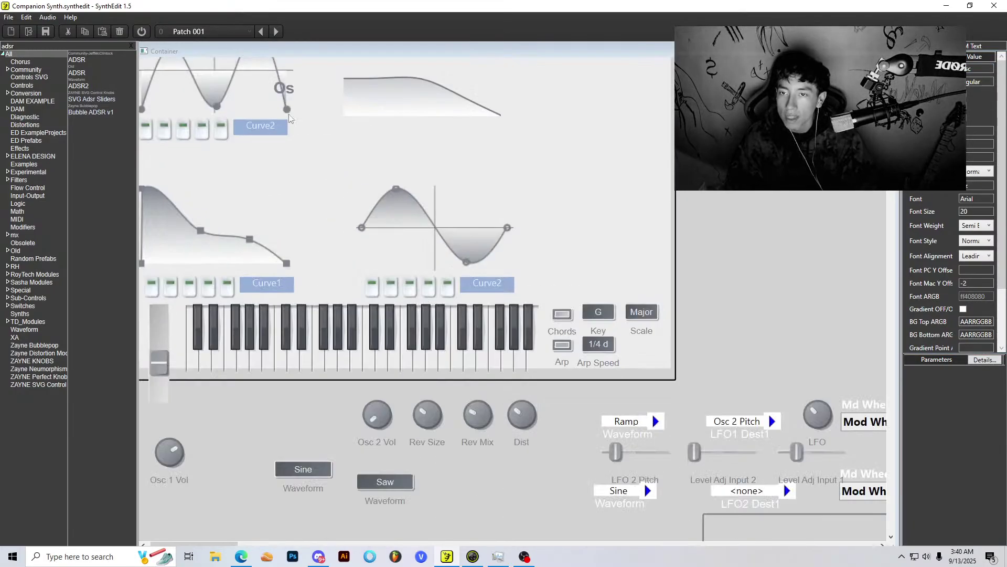
{"action": "left_click", "coordinate": [283, 84]}
{"action": "scroll", "coordinate": [291, 89], "scroll_direction": "up", "scroll_amount": 2}
{"action": "left_click_drag", "start_coordinate": [298, 164], "coordinate": [187, 92]}
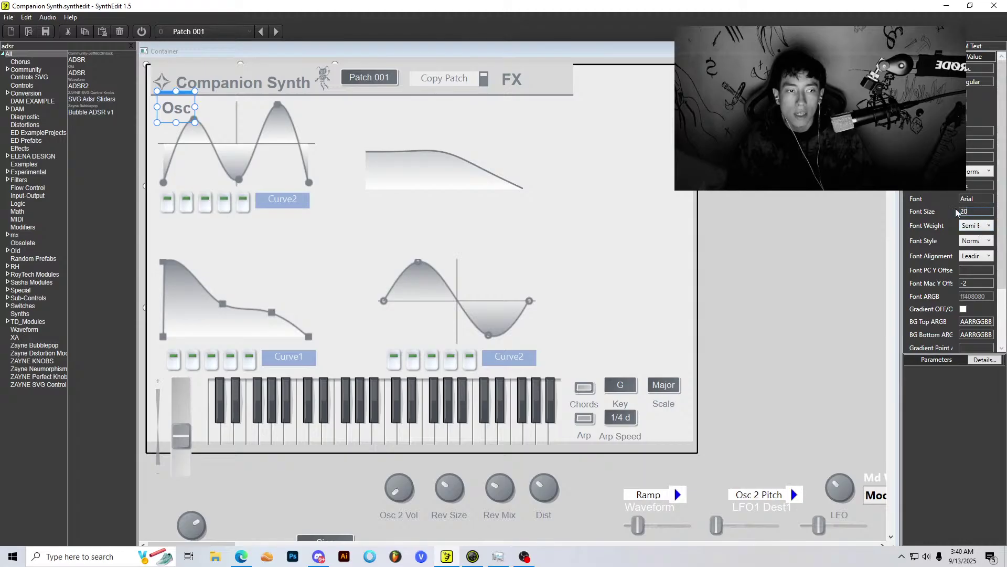
Step: Try a font size of 10 on the Osc label and set it to 12 instead
{"action": "type", "text": "10"}
{"action": "key", "text": "Tab"}
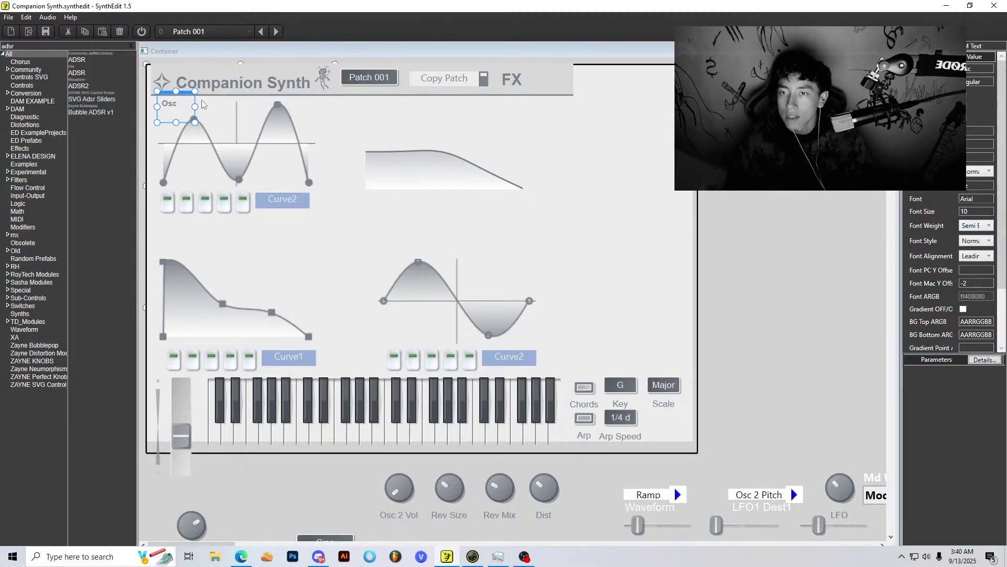
{"action": "left_click", "coordinate": [187, 98]}
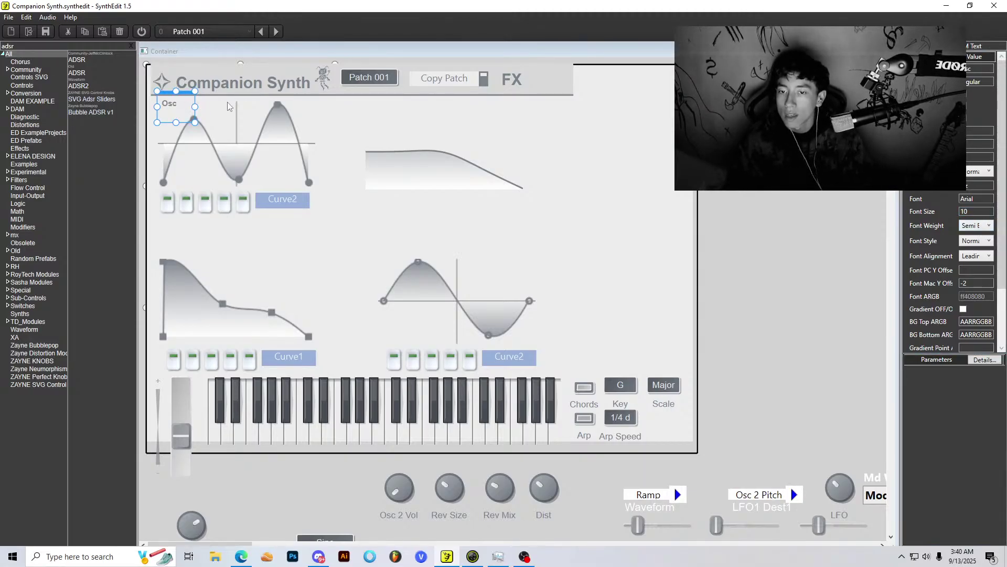
{"action": "scroll", "coordinate": [252, 112], "scroll_direction": "down", "scroll_amount": 2}
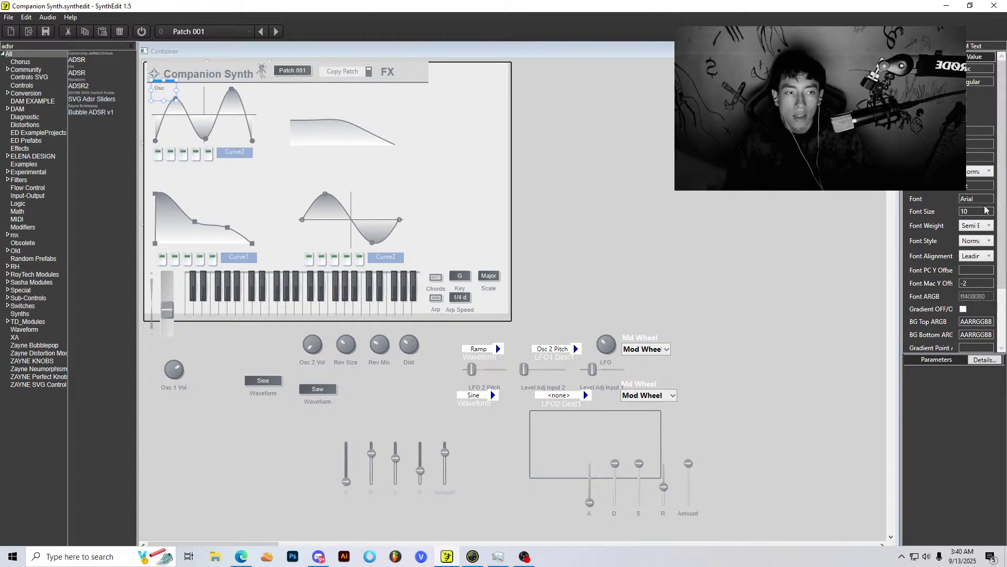
{"action": "type", "text": "12"}
{"action": "key", "text": "Tab"}
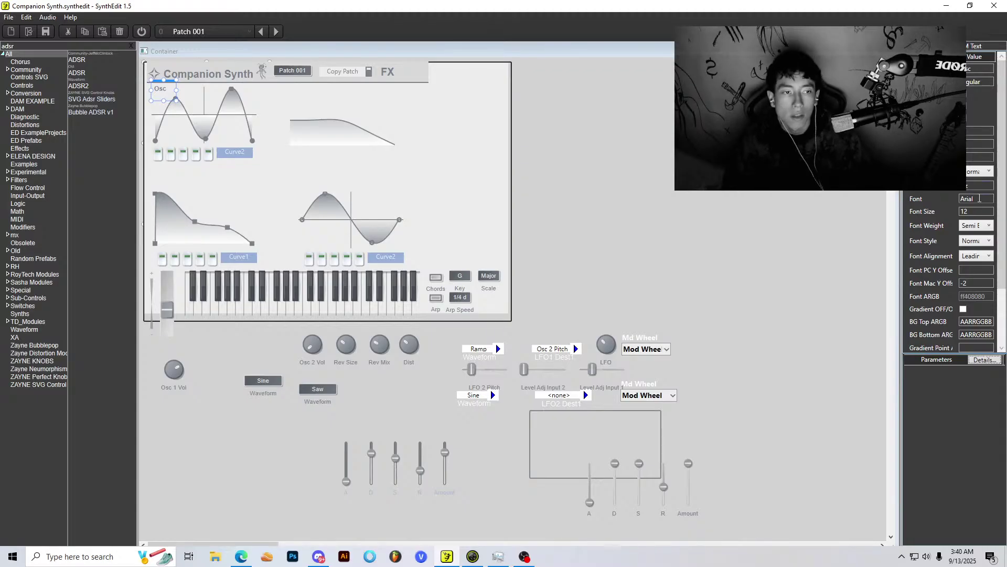
Step: Set the Osc label's font weight to Normal
{"action": "left_click", "coordinate": [972, 171]}
{"action": "left_click", "coordinate": [987, 178]}
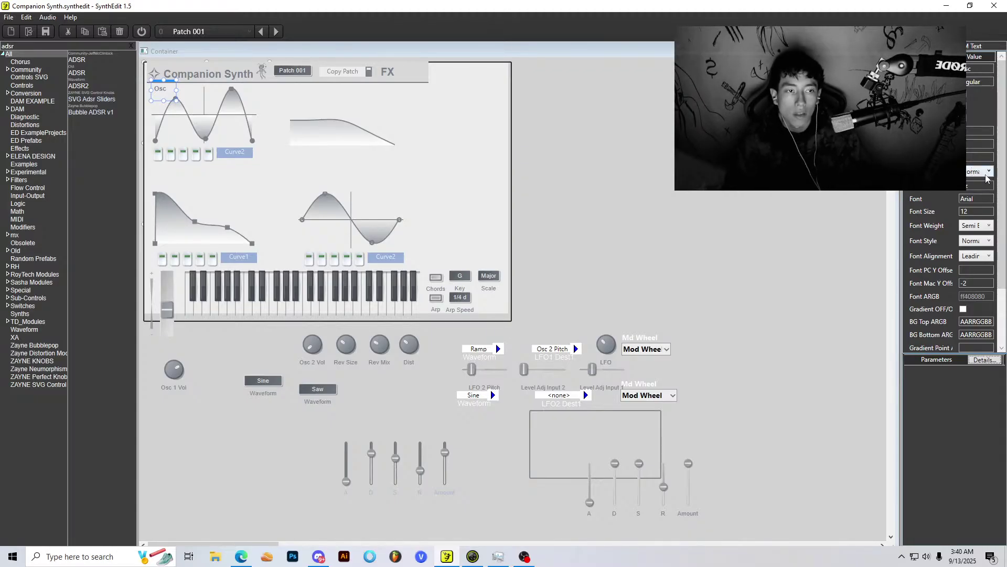
{"action": "left_click", "coordinate": [984, 226]}
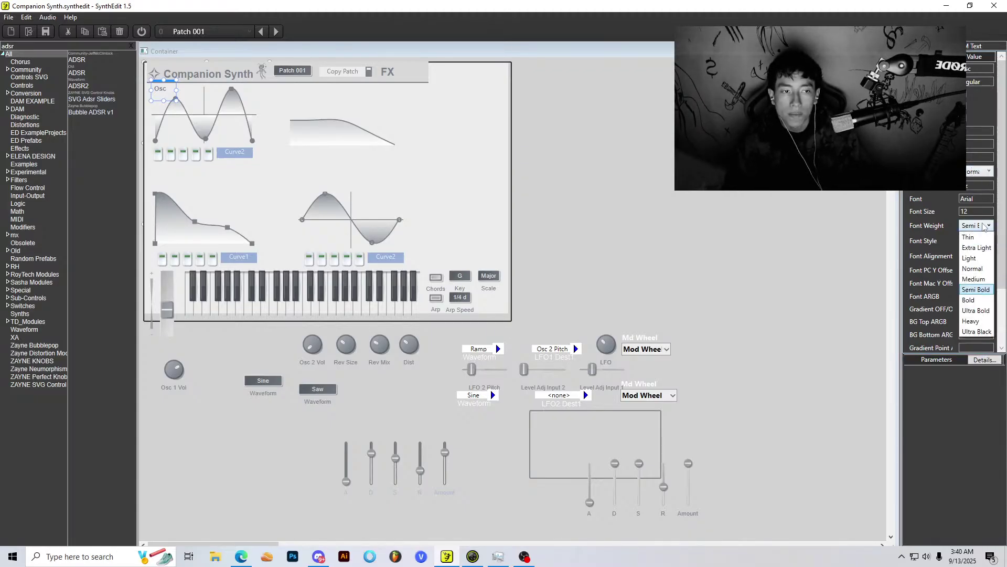
{"action": "left_click", "coordinate": [979, 268]}
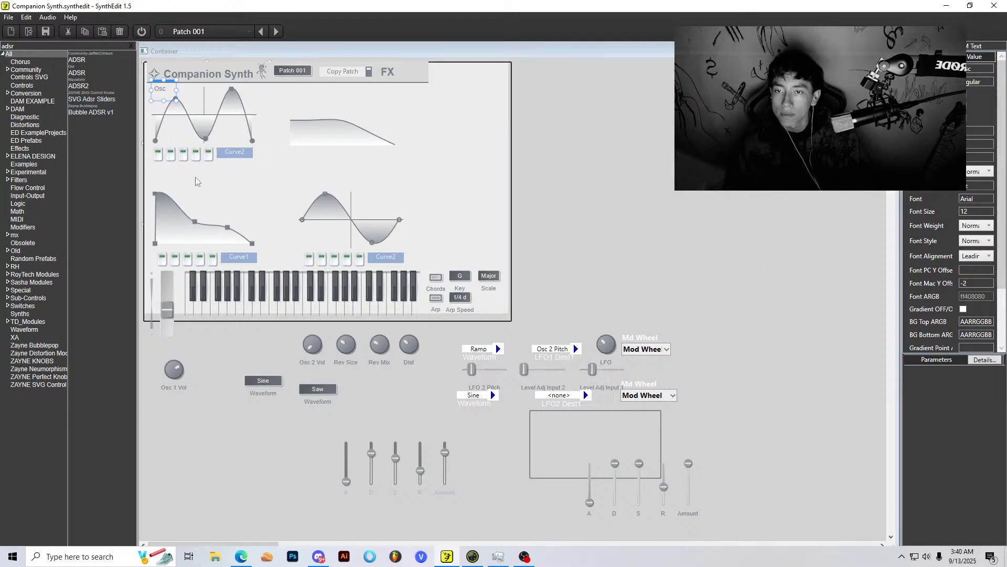
Step: Move the Osc label over the Curve2 selector below the two-peak curve
{"action": "scroll", "coordinate": [196, 181], "scroll_direction": "up", "scroll_amount": 4}
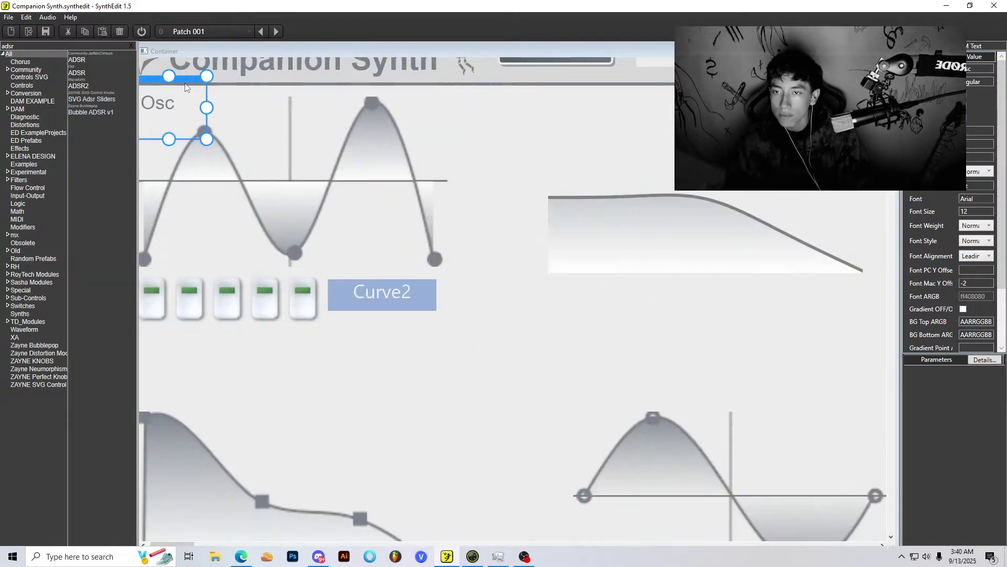
{"action": "left_click_drag", "start_coordinate": [186, 77], "coordinate": [395, 268]}
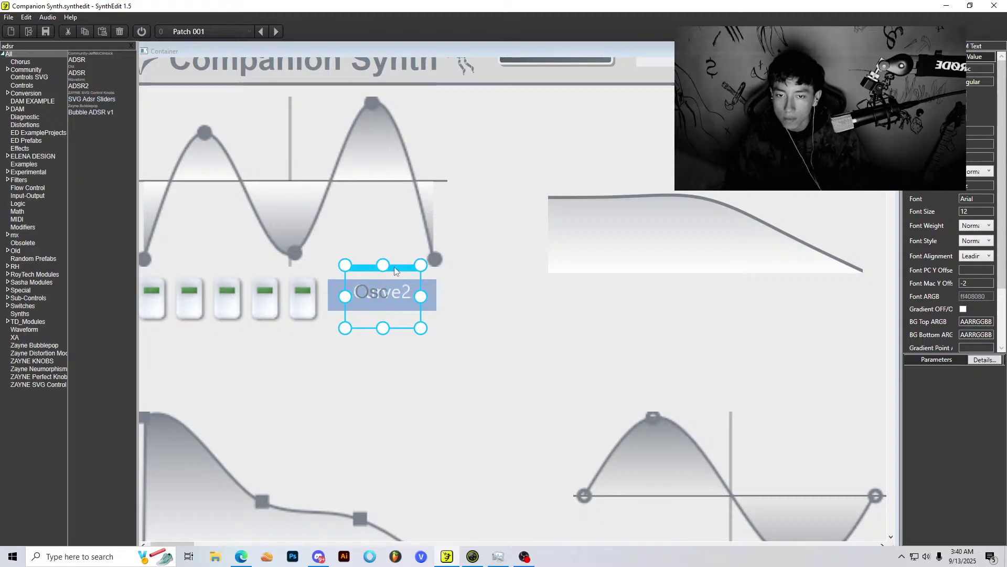
{"action": "scroll", "coordinate": [398, 269], "scroll_direction": "up", "scroll_amount": 3}
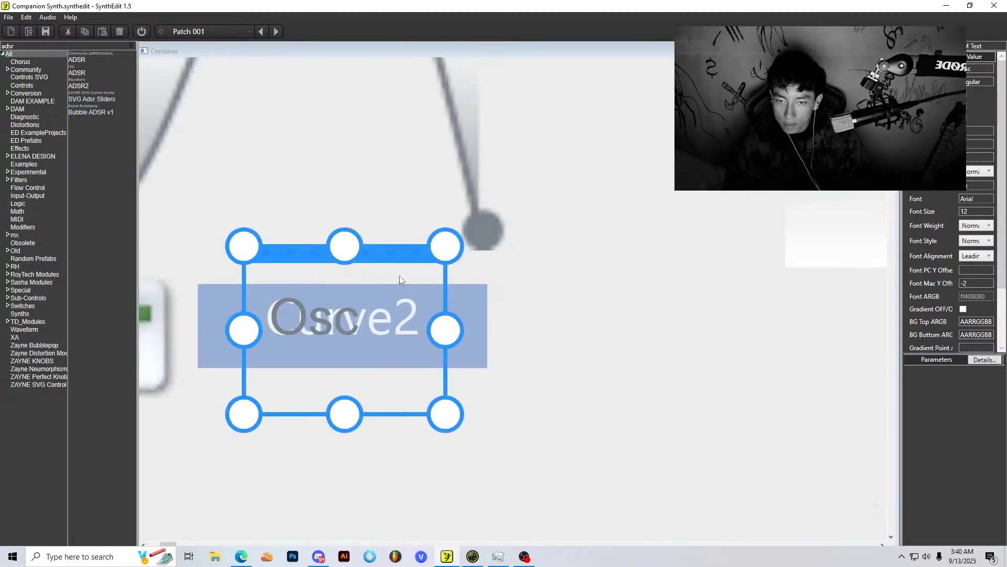
Step: Move the Osc label from the Curve2 selector back above the two-peak curve's upper-left corner
{"action": "scroll", "coordinate": [402, 263], "scroll_direction": "down", "scroll_amount": 5}
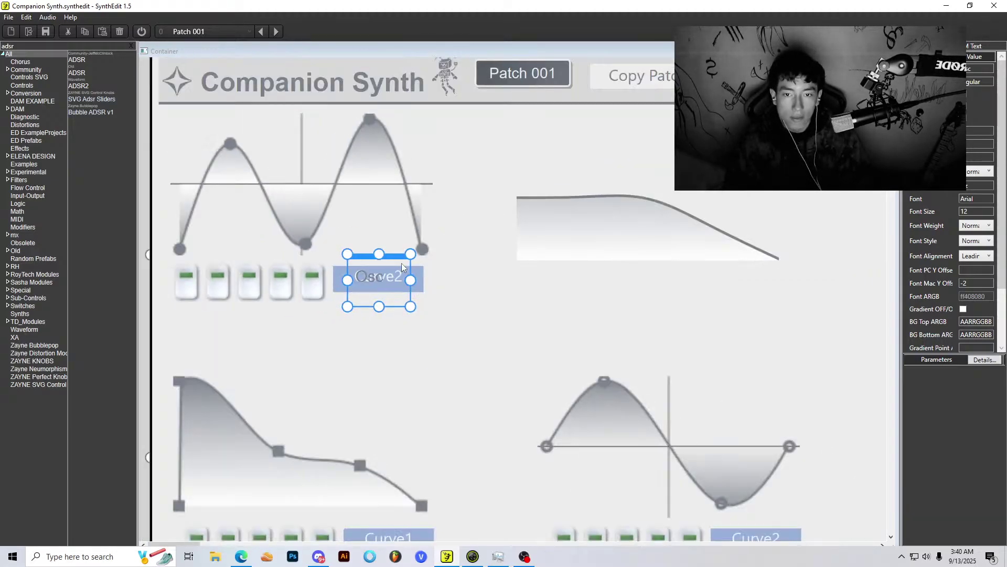
{"action": "left_click_drag", "start_coordinate": [260, 138], "coordinate": [196, 100]}
{"action": "scroll", "coordinate": [451, 170], "scroll_direction": "down", "scroll_amount": 2}
{"action": "left_click", "coordinate": [451, 170]}
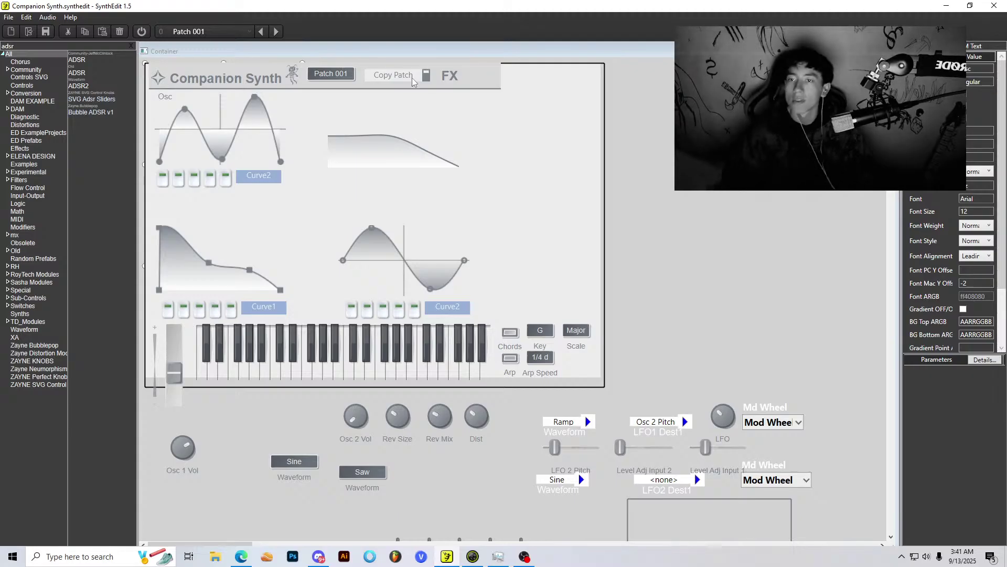
Step: Set the Osc label's font weight to Medium
{"action": "left_click", "coordinate": [166, 97]}
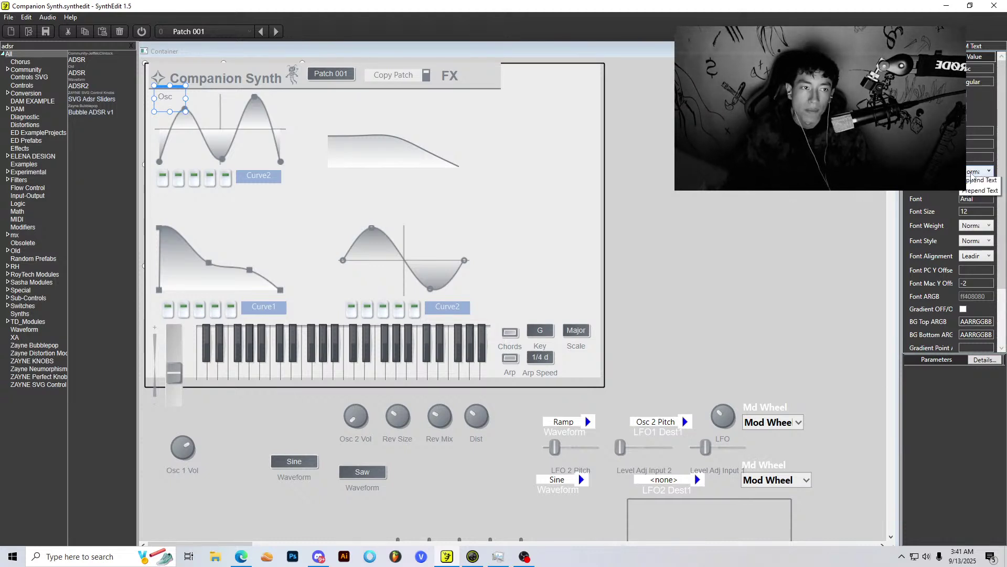
{"action": "left_click", "coordinate": [979, 229]}
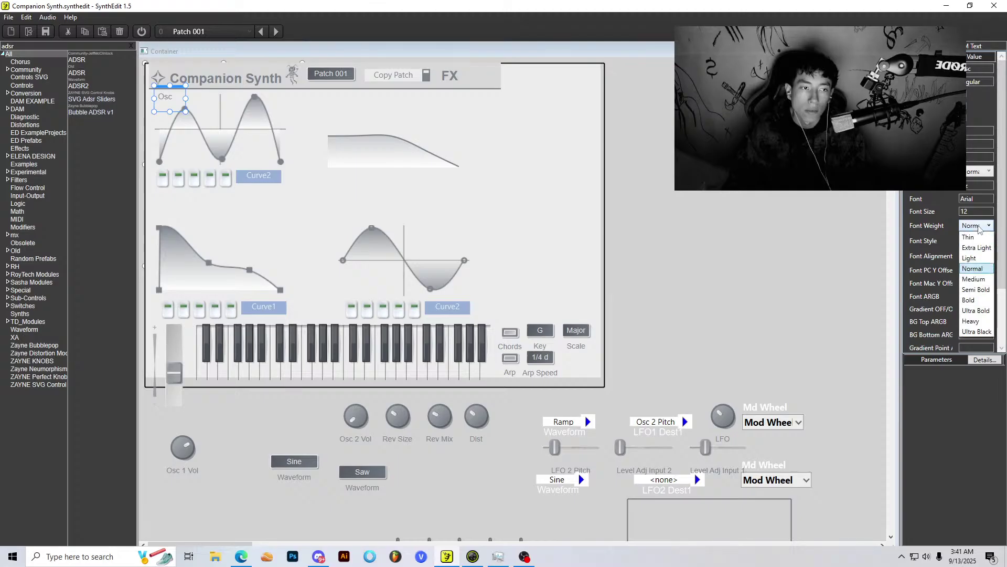
{"action": "left_click", "coordinate": [979, 281]}
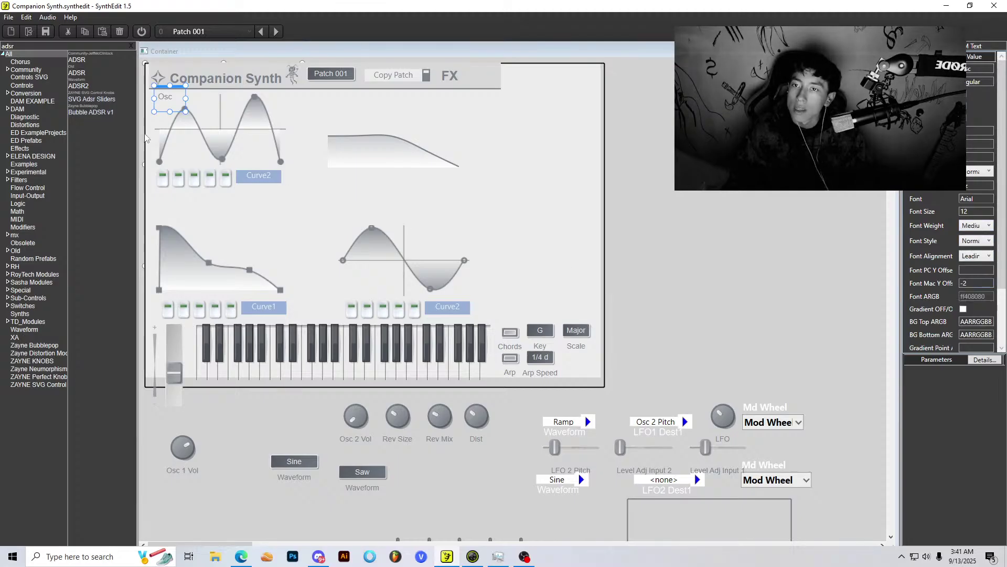
Step: Place the Osc label over the Curve2 selector and compare the Normal, Medium and Semi Bold font weights, settling on Medium
{"action": "scroll", "coordinate": [181, 104], "scroll_direction": "up", "scroll_amount": 5}
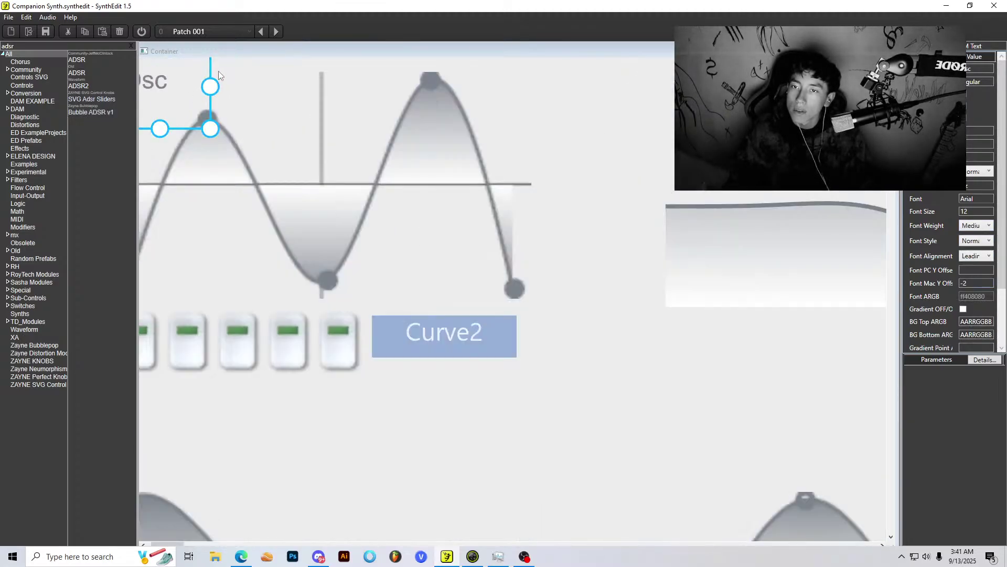
{"action": "left_click_drag", "start_coordinate": [210, 71], "coordinate": [492, 317]}
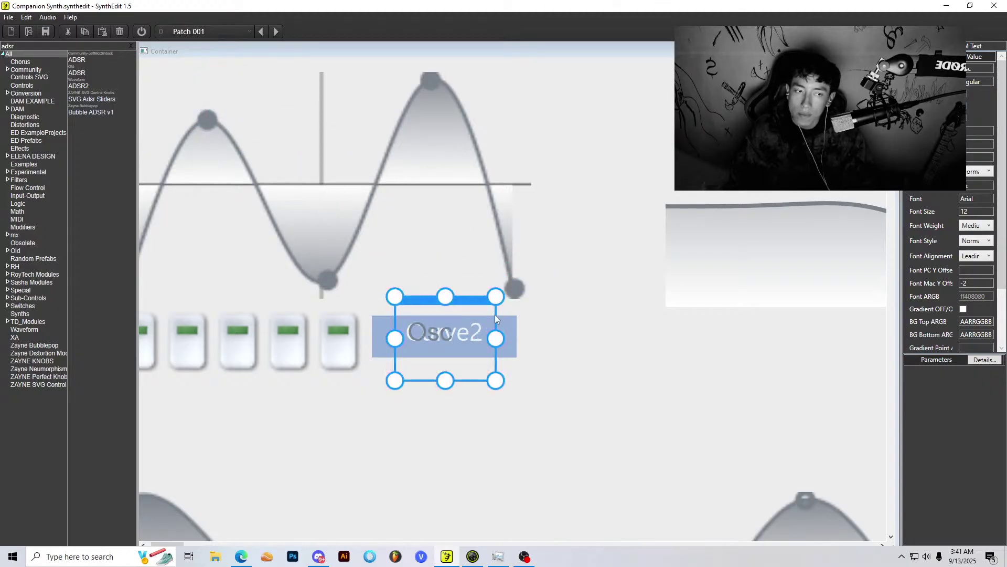
{"action": "left_click", "coordinate": [977, 226]}
{"action": "left_click", "coordinate": [979, 269]}
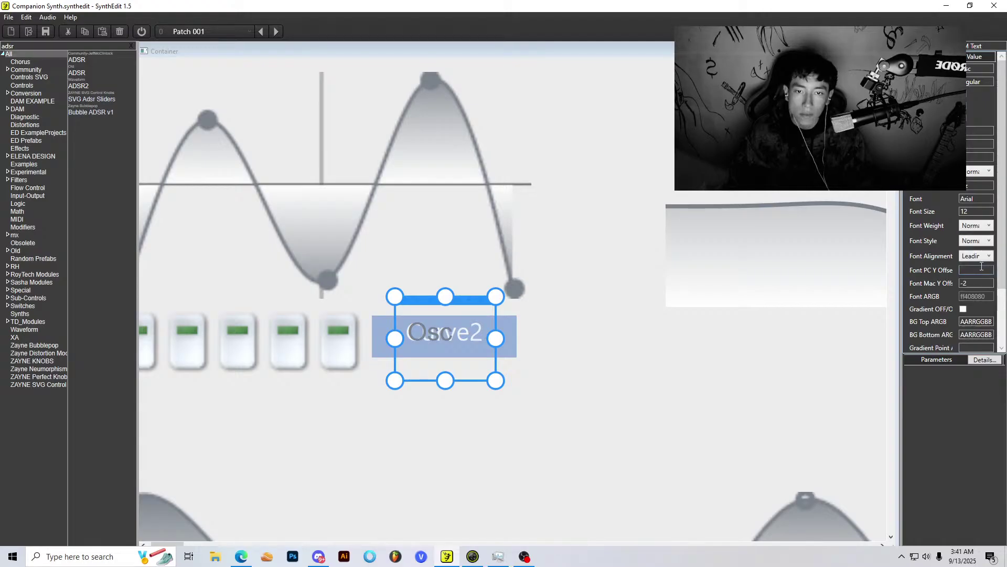
{"action": "left_click", "coordinate": [975, 226]}
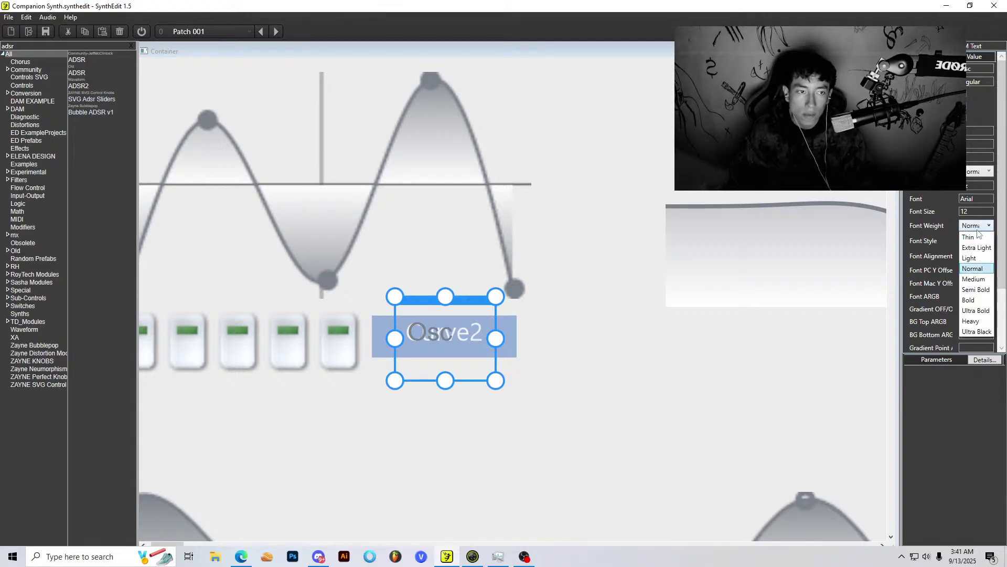
{"action": "left_click", "coordinate": [986, 281]}
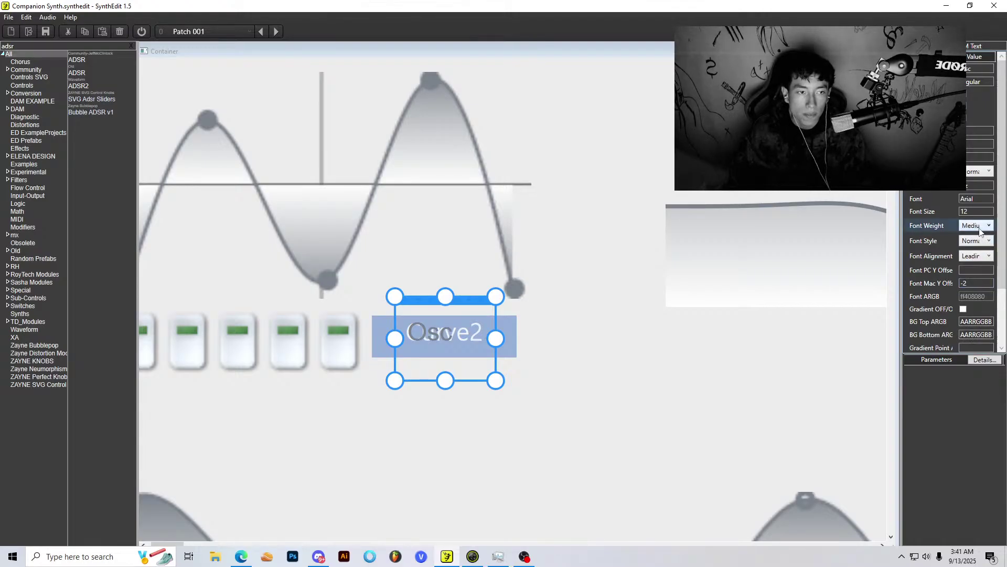
{"action": "left_click", "coordinate": [977, 226]}
{"action": "left_click", "coordinate": [979, 294]}
{"action": "left_click", "coordinate": [976, 226]}
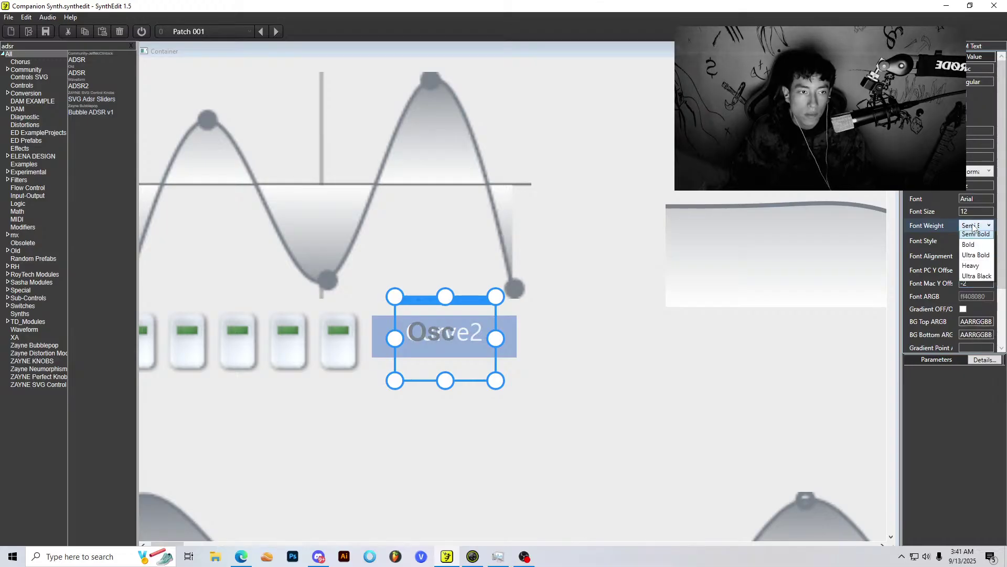
{"action": "left_click", "coordinate": [979, 282]}
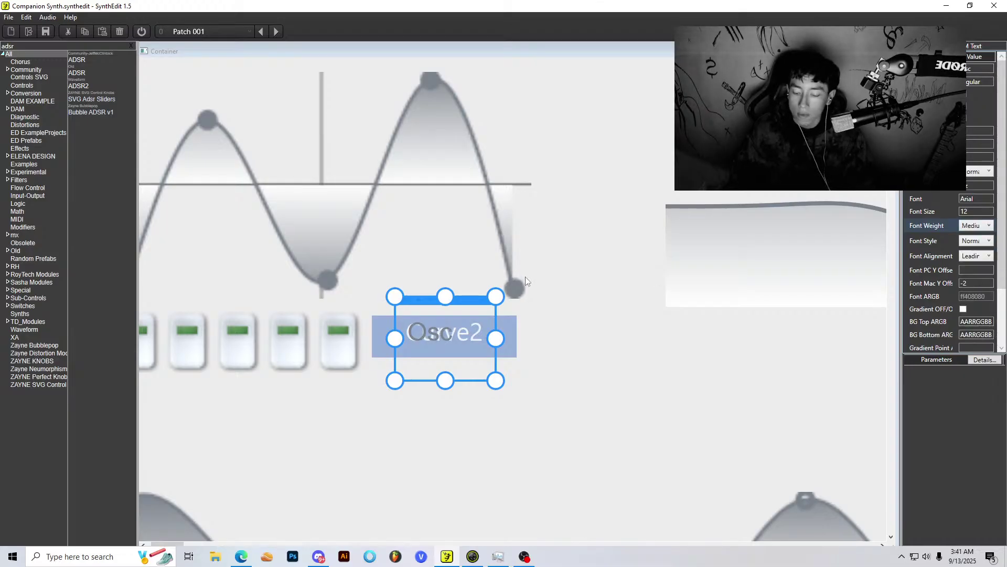
Step: Return the Osc label to its place under the Companion Synth title, at the start of the two-peak curve
{"action": "scroll", "coordinate": [186, 107], "scroll_direction": "down", "scroll_amount": 5}
{"action": "mouse_move", "coordinate": [185, 105]}
{"action": "left_mouse_down"}
{"action": "mouse_move", "coordinate": [179, 93]}
{"action": "mouse_move", "coordinate": [179, 116]}
{"action": "mouse_move", "coordinate": [177, 92]}
{"action": "left_mouse_up"}
{"action": "left_click", "coordinate": [560, 142]}
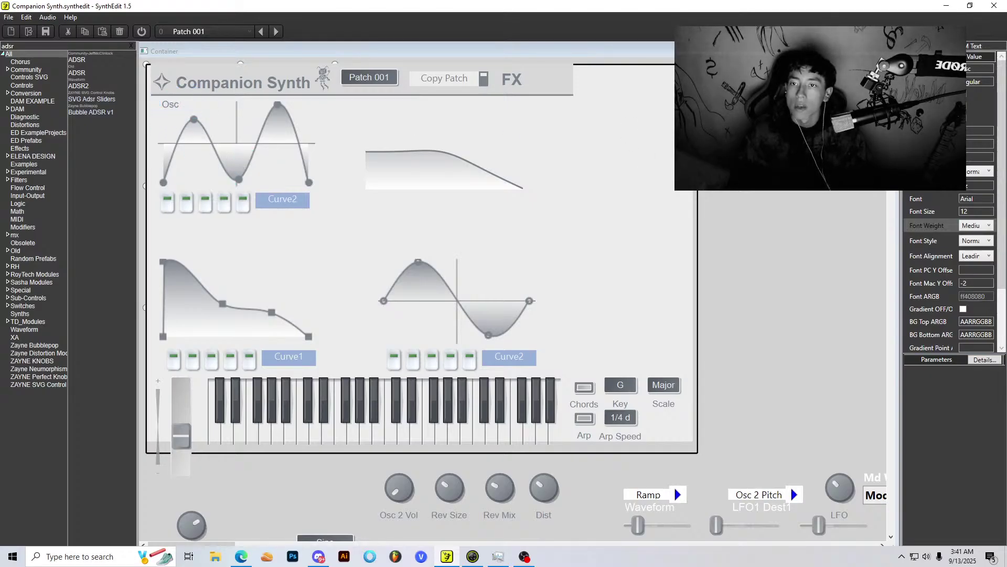
Step: Paste a copy of the Osc text module in the structure view and place it below the original
{"action": "key", "text": "Tab"}
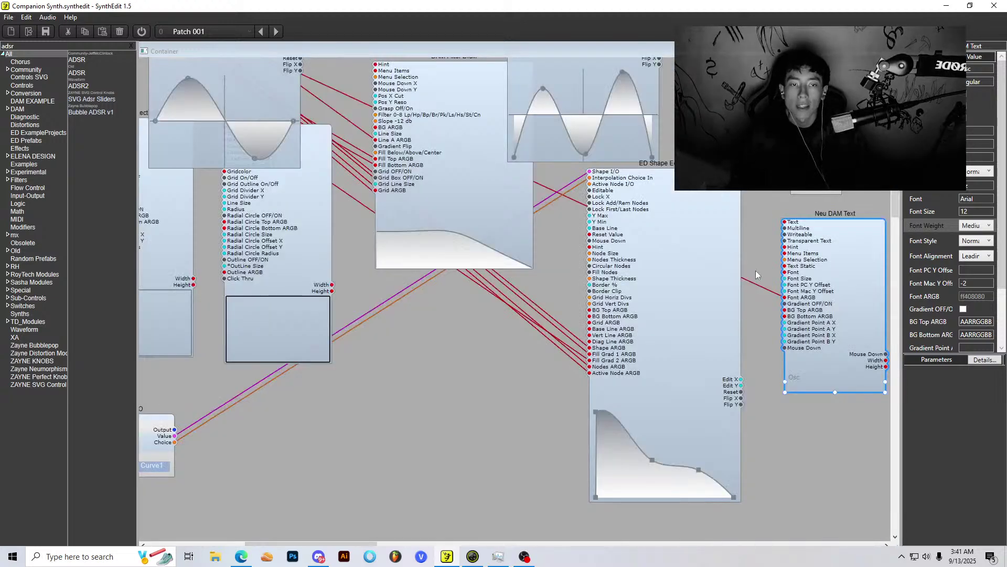
{"action": "key", "text": "ctrl+v"}
{"action": "left_click_drag", "start_coordinate": [687, 327], "coordinate": [792, 426]}
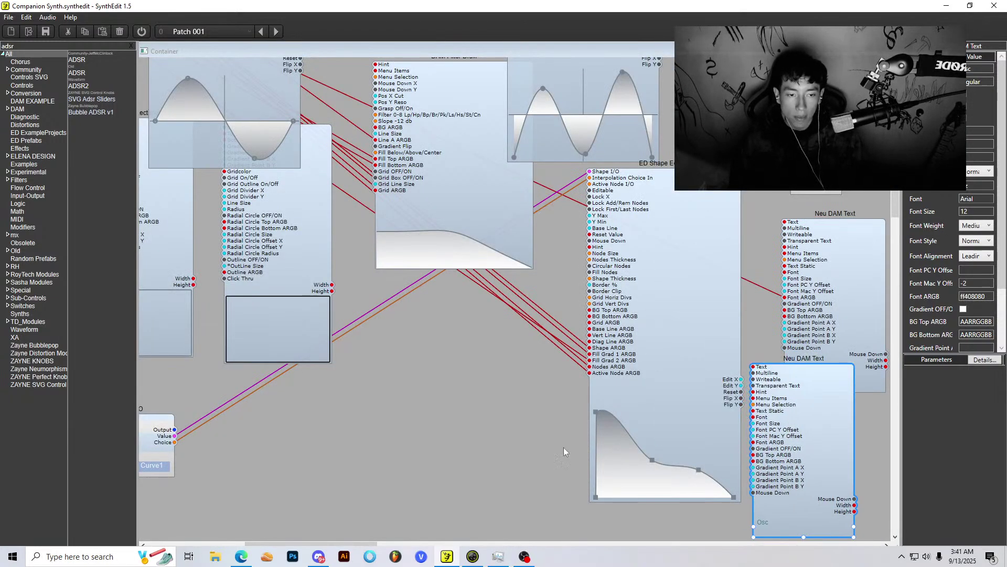
Step: Position the copied Osc label above the four-node envelope curve in the panel view, then return to the structure view
{"action": "right_click", "coordinate": [455, 439]}
{"action": "left_click", "coordinate": [494, 510]}
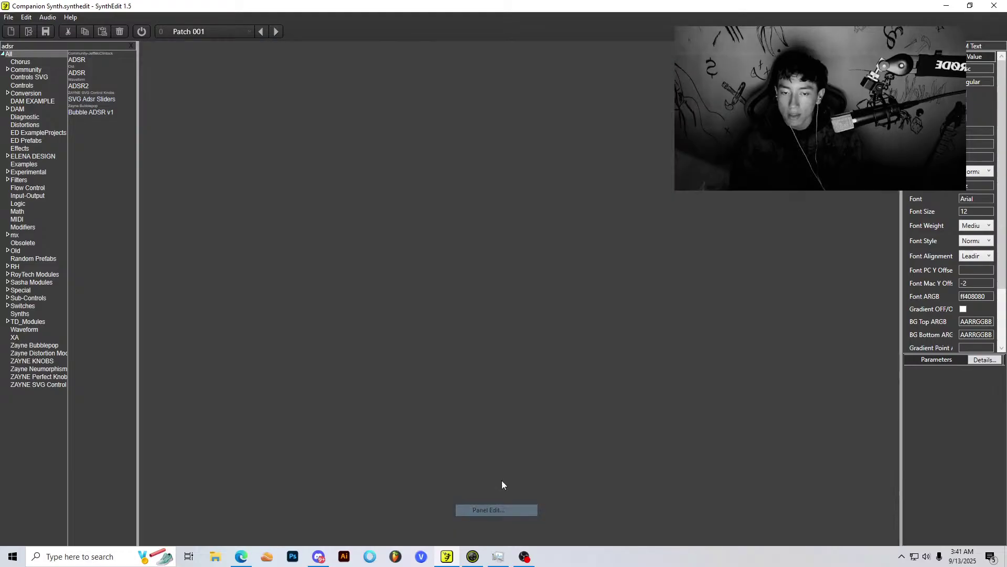
{"action": "left_click_drag", "start_coordinate": [240, 136], "coordinate": [167, 177]}
{"action": "left_click", "coordinate": [887, 51]}
Step: Set the copied label's text to Envelope and widen the label in the panel view to fit the word
{"action": "scroll", "coordinate": [840, 454], "scroll_direction": "down", "scroll_amount": 1}
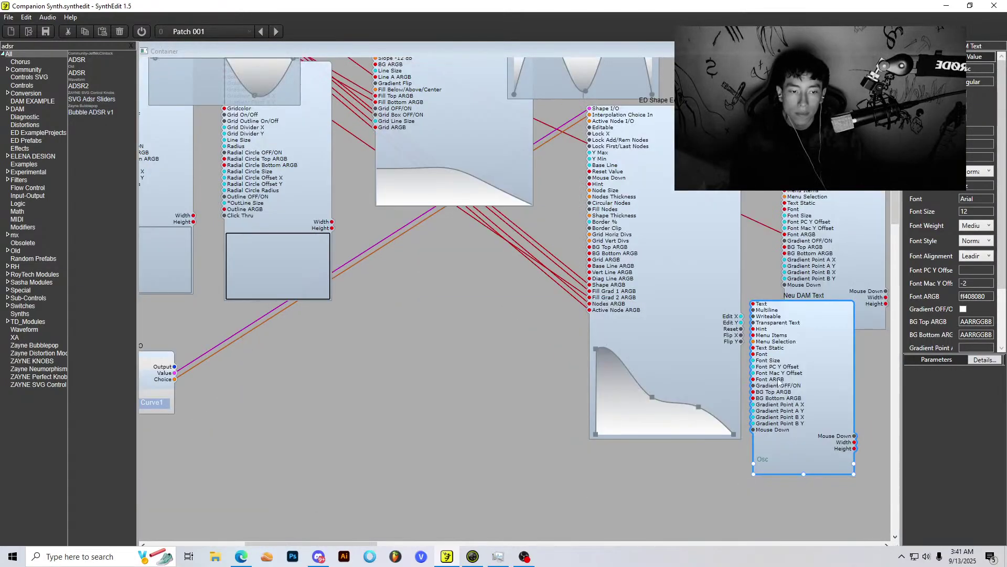
{"action": "scroll", "coordinate": [801, 356], "scroll_direction": "down", "scroll_amount": 3}
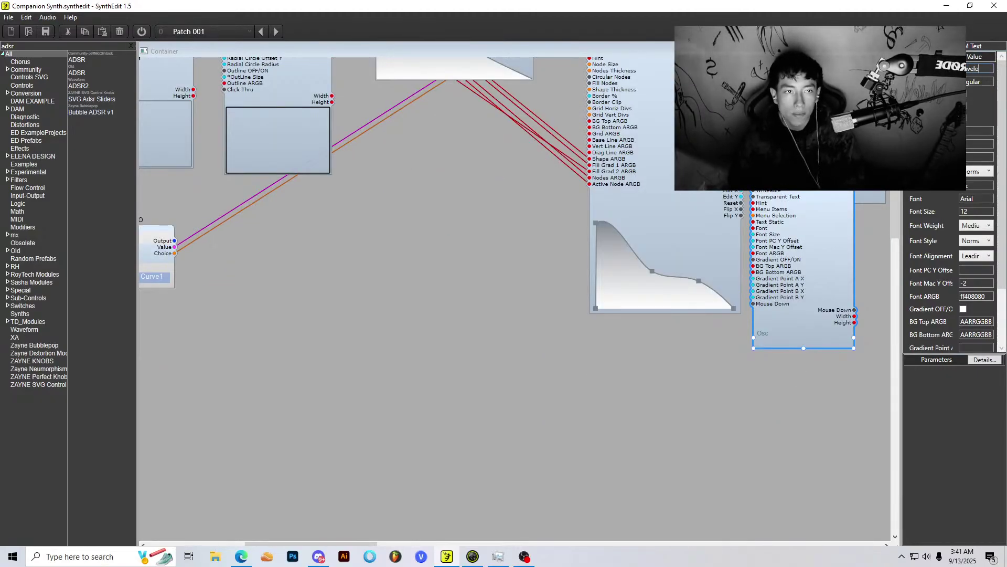
{"action": "key", "text": "Return"}
{"action": "right_click", "coordinate": [576, 356]}
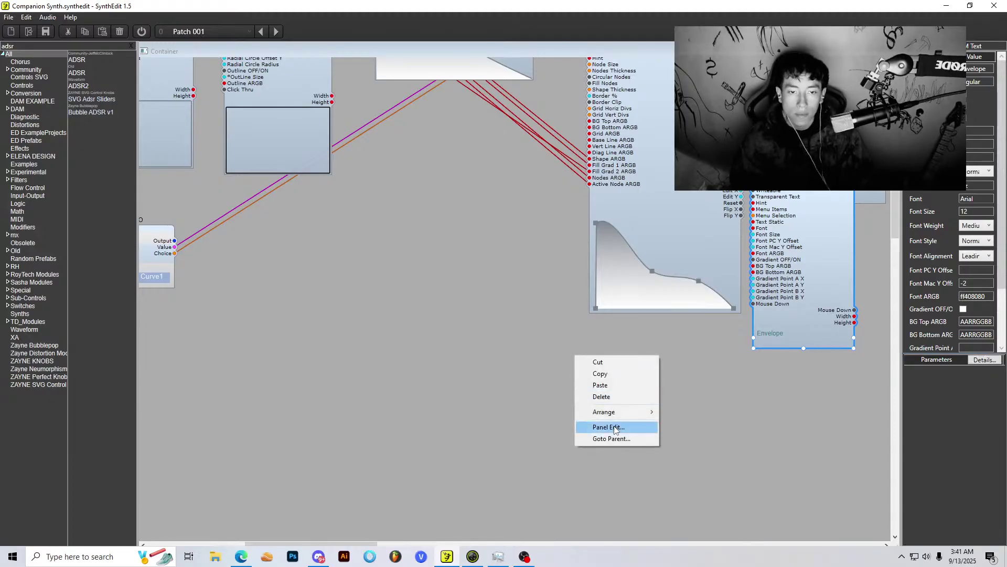
{"action": "left_click", "coordinate": [630, 422]}
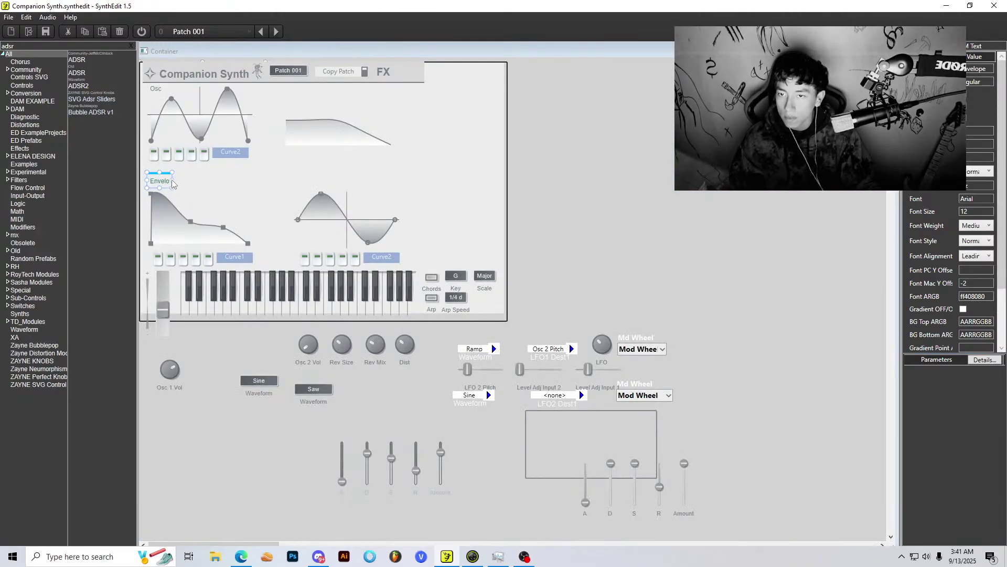
{"action": "left_click", "coordinate": [573, 174]}
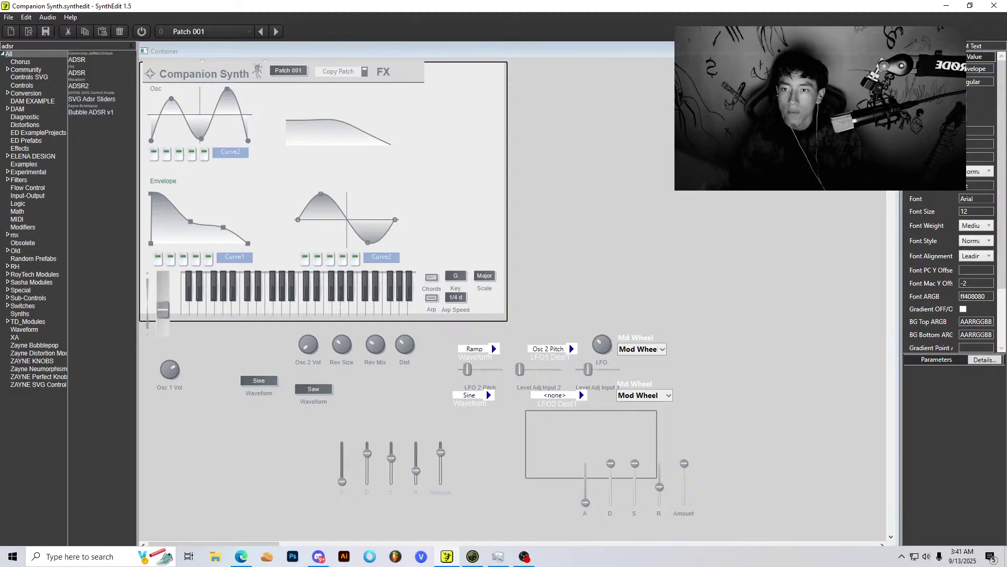
{"action": "left_click", "coordinate": [175, 184]}
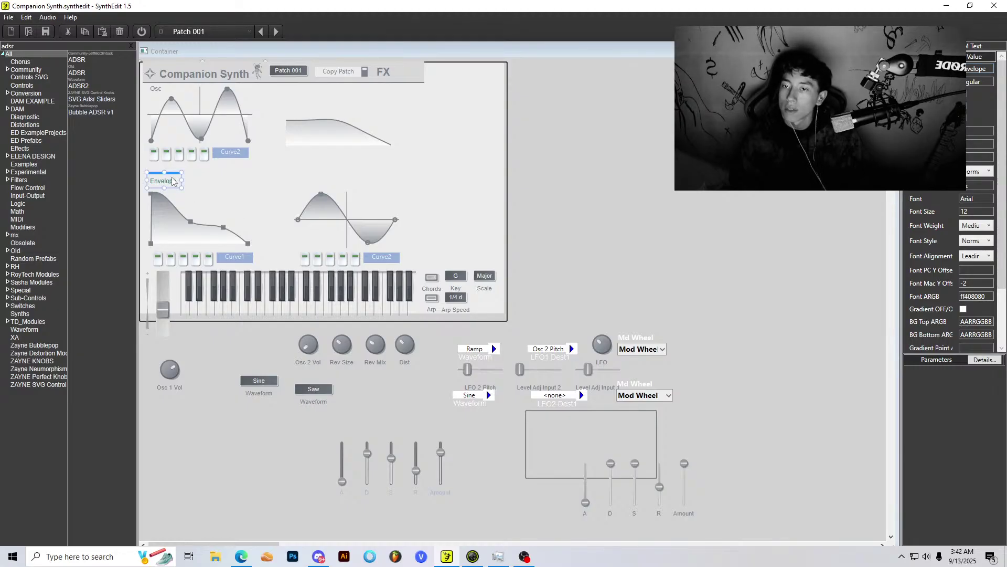
Step: Change the envelope label's text to ADSR Envelope and widen it in the panel view to fit the full text
{"action": "key", "text": "Tab"}
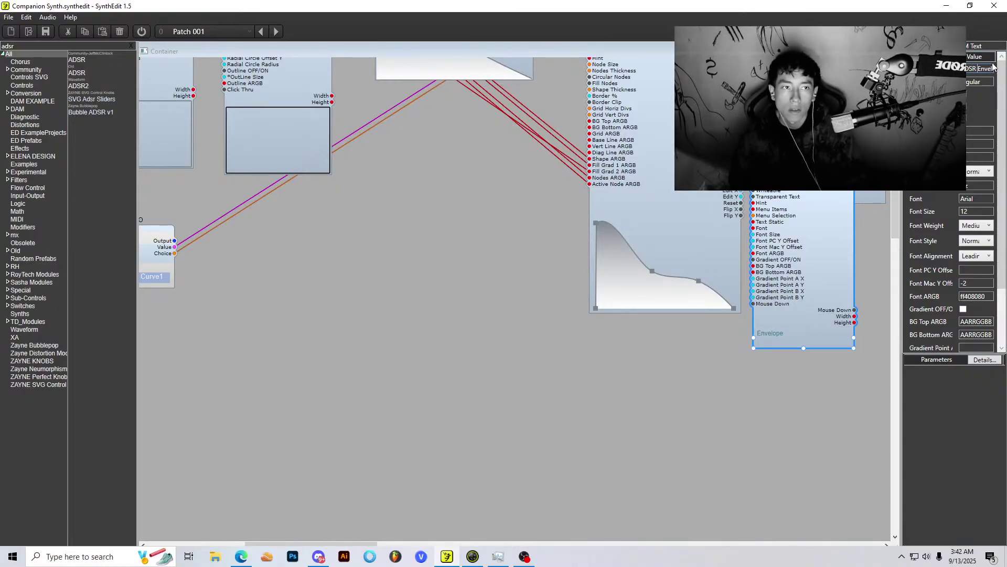
{"action": "key", "text": "Return"}
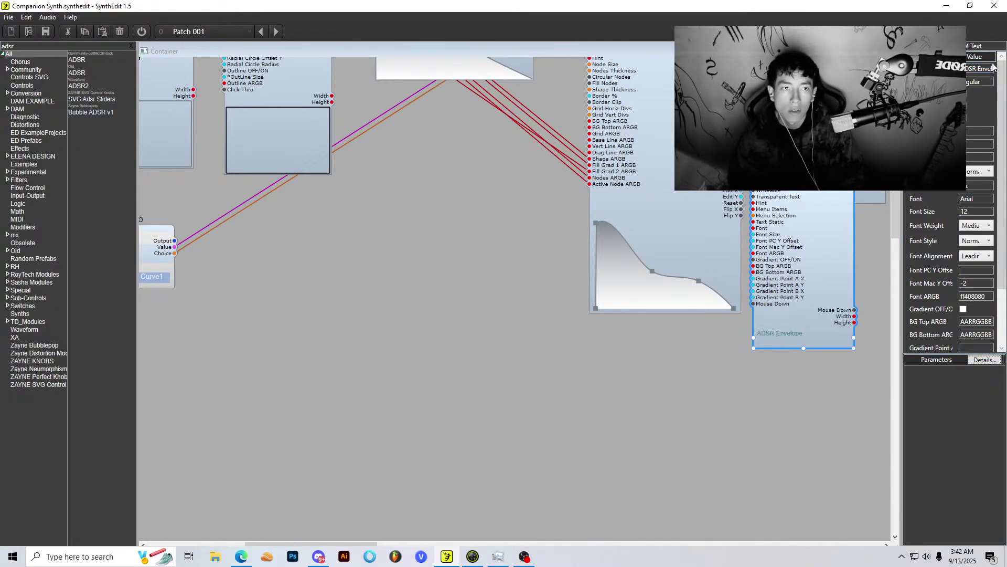
{"action": "right_click", "coordinate": [412, 329]}
{"action": "left_click", "coordinate": [472, 397]}
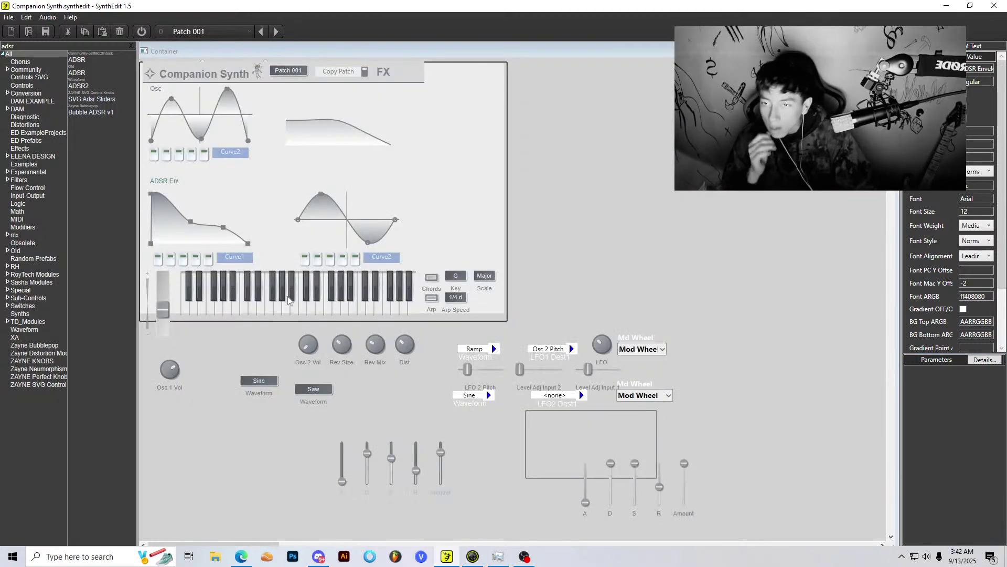
{"action": "left_click", "coordinate": [180, 181]}
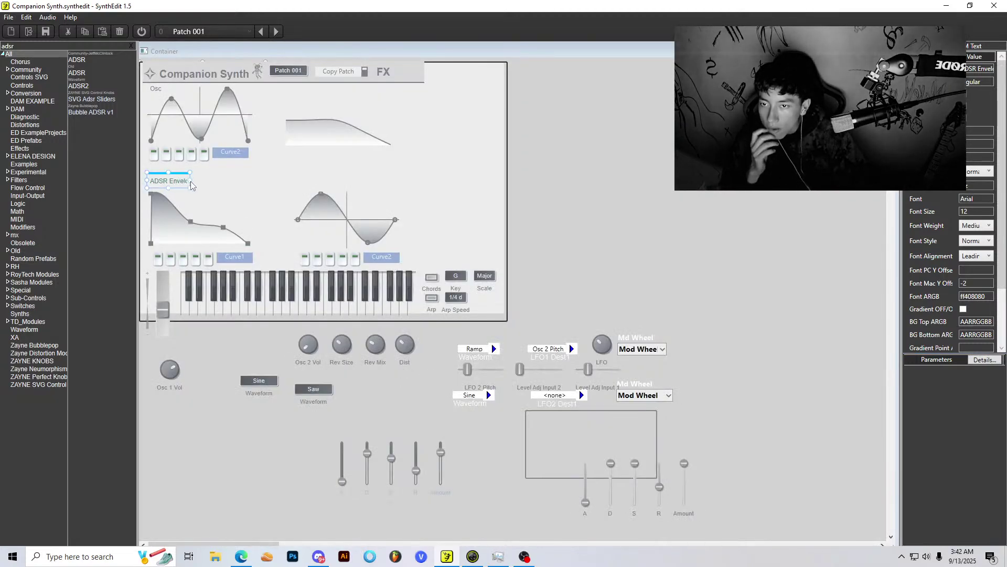
{"action": "mouse_move", "coordinate": [206, 183]}
{"action": "left_mouse_down"}
{"action": "mouse_move", "coordinate": [238, 184]}
{"action": "mouse_move", "coordinate": [201, 184]}
{"action": "left_mouse_up"}
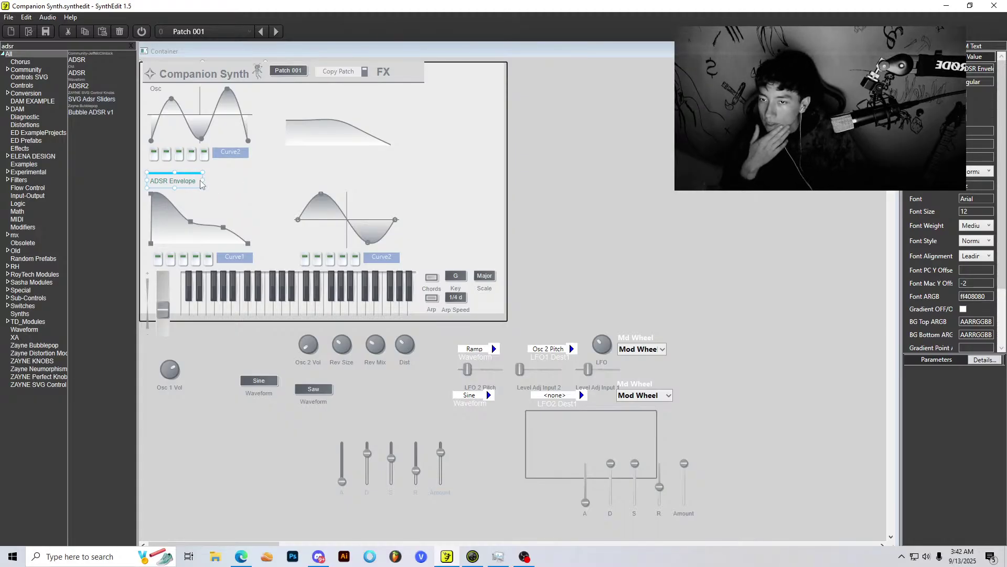
{"action": "left_click", "coordinate": [464, 157]}
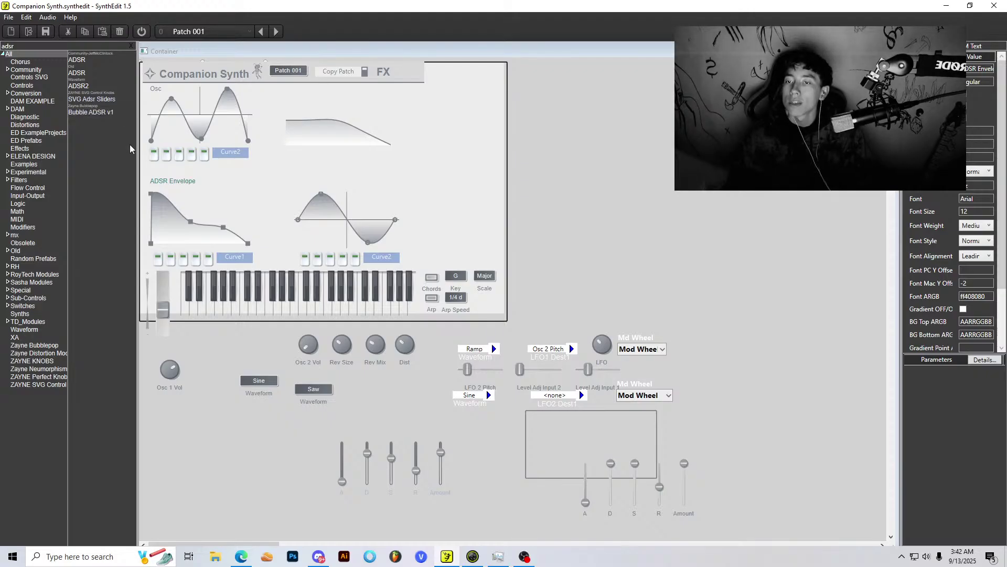
Step: Save the Companion Synth project
{"action": "scroll", "coordinate": [221, 138], "scroll_direction": "down", "scroll_amount": 3}
{"action": "scroll", "coordinate": [199, 125], "scroll_direction": "up", "scroll_amount": 3}
{"action": "left_click", "coordinate": [11, 18]}
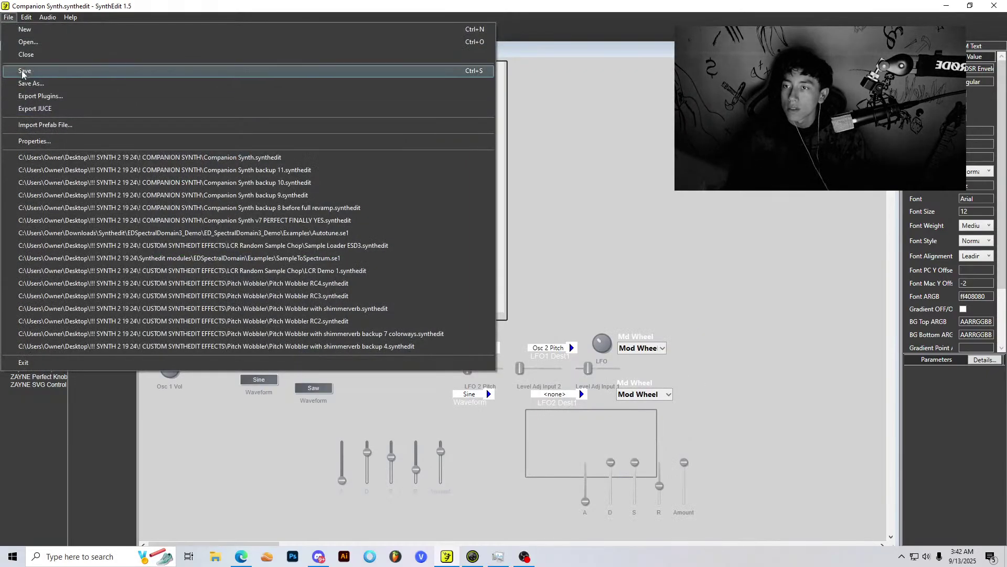
{"action": "left_click", "coordinate": [25, 72]}
Step: Duplicate the ADSR Envelope text module in the structure view and place the copy below the Osc text module
{"action": "scroll", "coordinate": [222, 188], "scroll_direction": "up", "scroll_amount": 5}
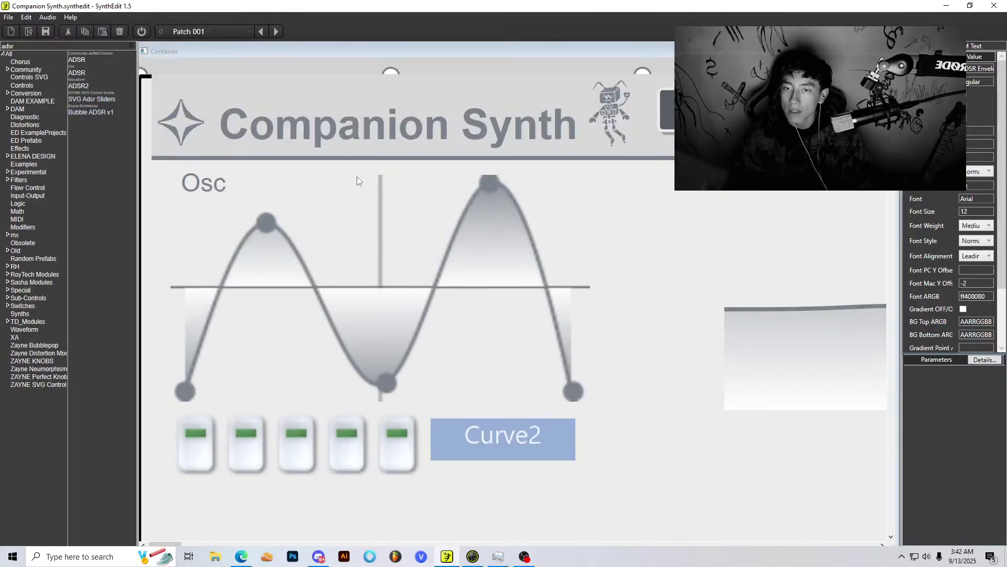
{"action": "scroll", "coordinate": [250, 146], "scroll_direction": "down", "scroll_amount": 2}
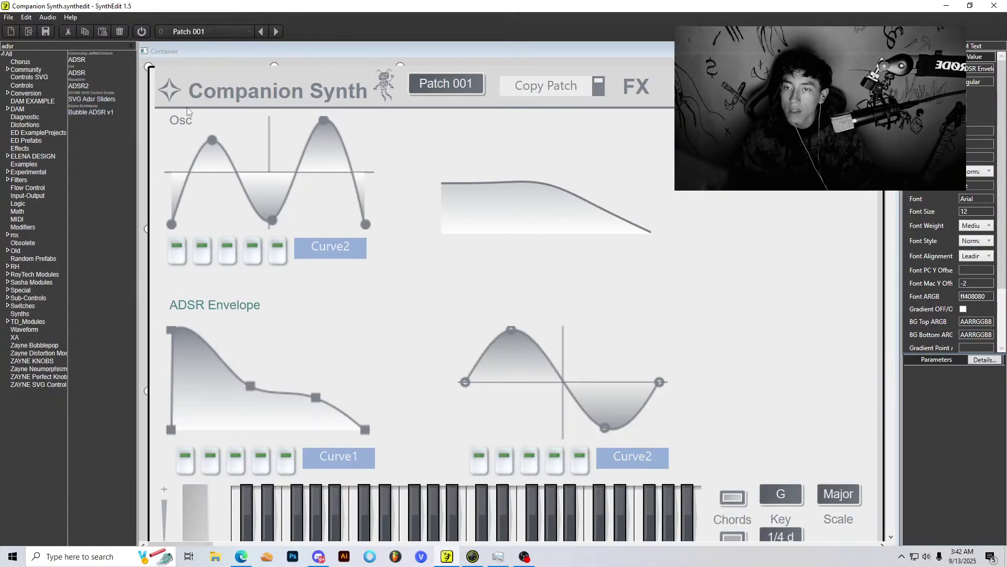
{"action": "scroll", "coordinate": [473, 186], "scroll_direction": "down", "scroll_amount": 1}
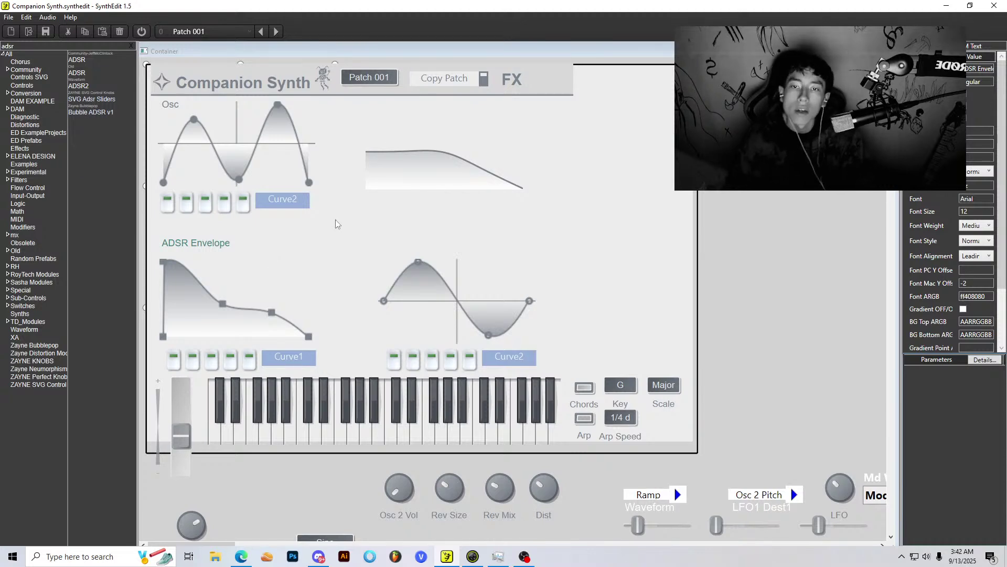
{"action": "scroll", "coordinate": [351, 218], "scroll_direction": "down", "scroll_amount": 2}
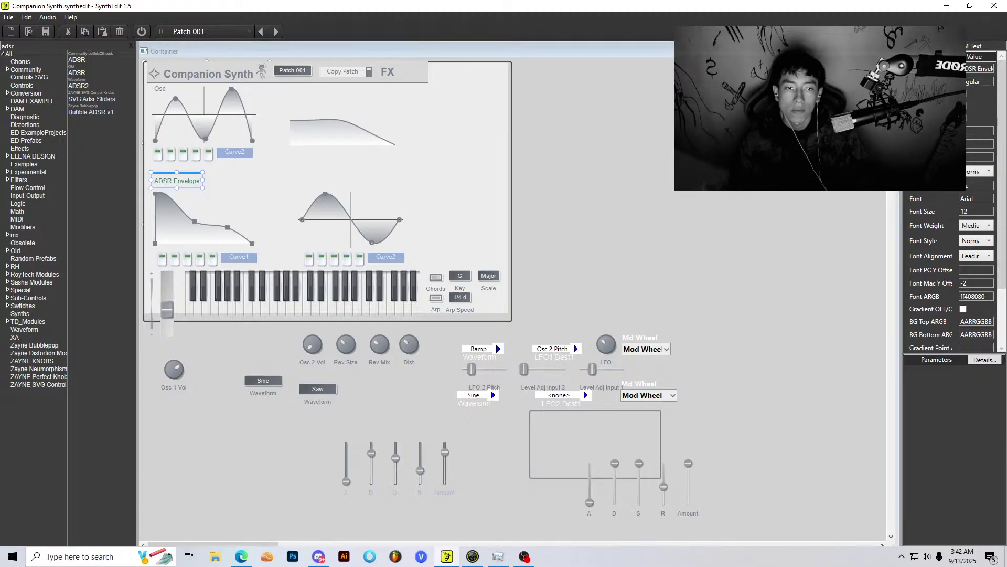
{"action": "double_click", "coordinate": [185, 183]}
{"action": "scroll", "coordinate": [841, 272], "scroll_direction": "down", "scroll_amount": 2}
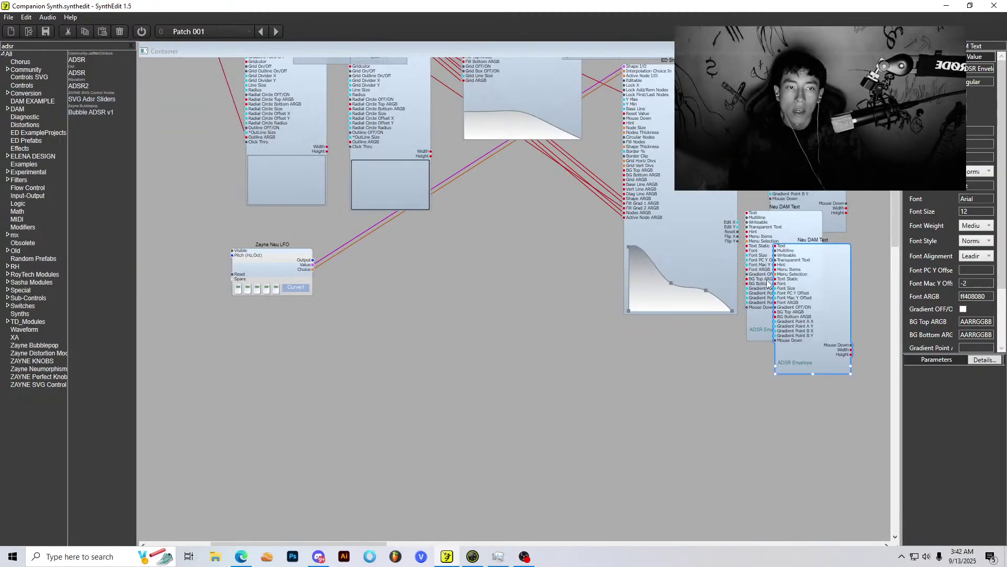
{"action": "scroll", "coordinate": [816, 270], "scroll_direction": "down", "scroll_amount": 1}
{"action": "left_click_drag", "start_coordinate": [816, 270], "coordinate": [736, 280]}
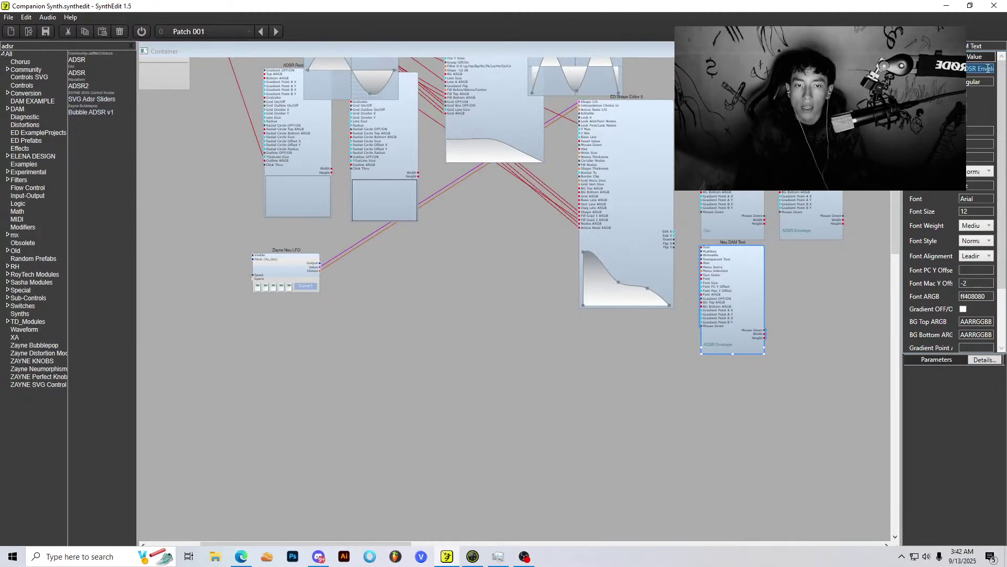
Step: Set the copied label's text to Filter and position it above the filter curve in the panel view
{"action": "type", "text": "Filter"}
{"action": "key", "text": "Tab"}
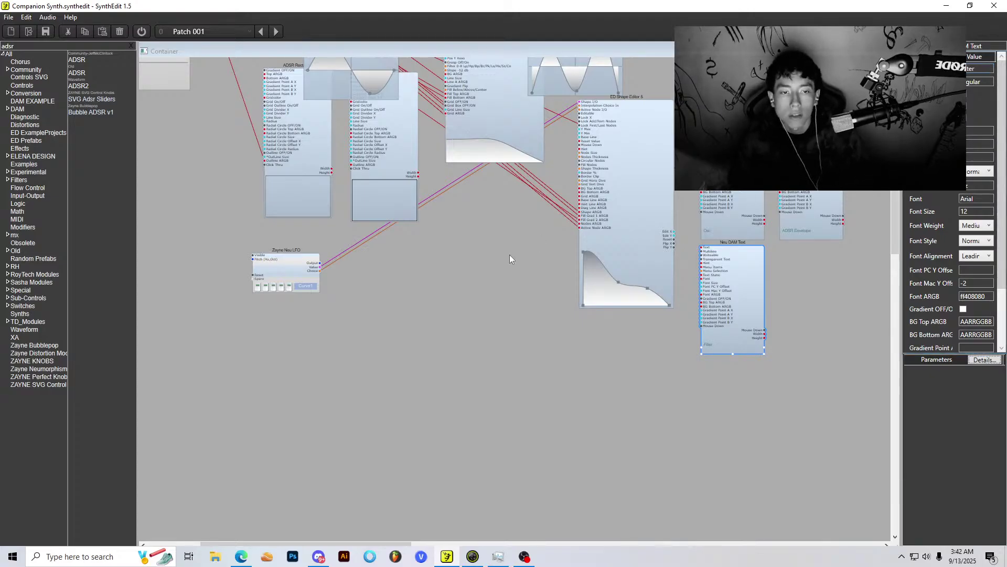
{"action": "scroll", "coordinate": [510, 259], "scroll_direction": "up", "scroll_amount": 3}
{"action": "scroll", "coordinate": [786, 418], "scroll_direction": "down", "scroll_amount": 1}
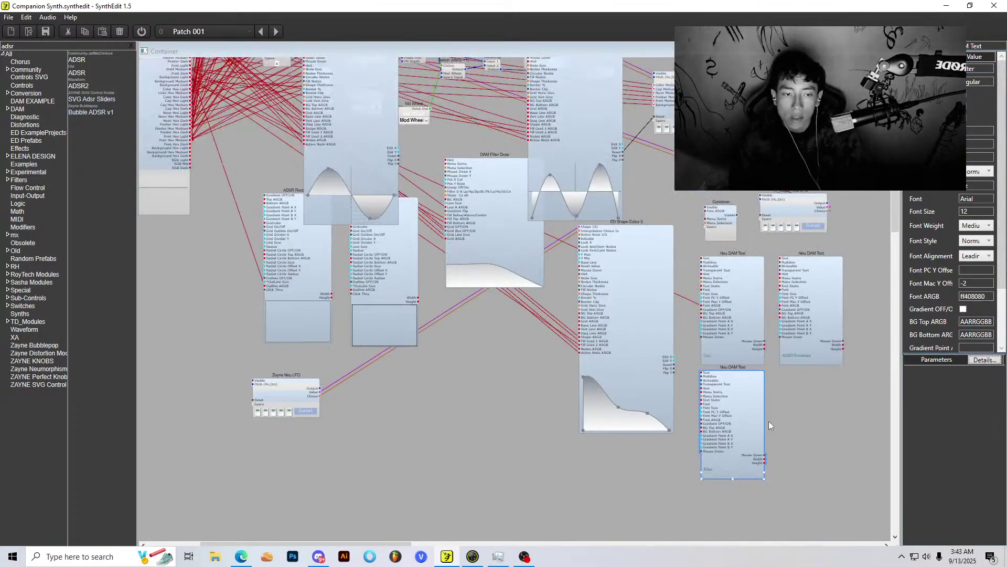
{"action": "right_click", "coordinate": [787, 409]}
{"action": "left_click", "coordinate": [808, 455]}
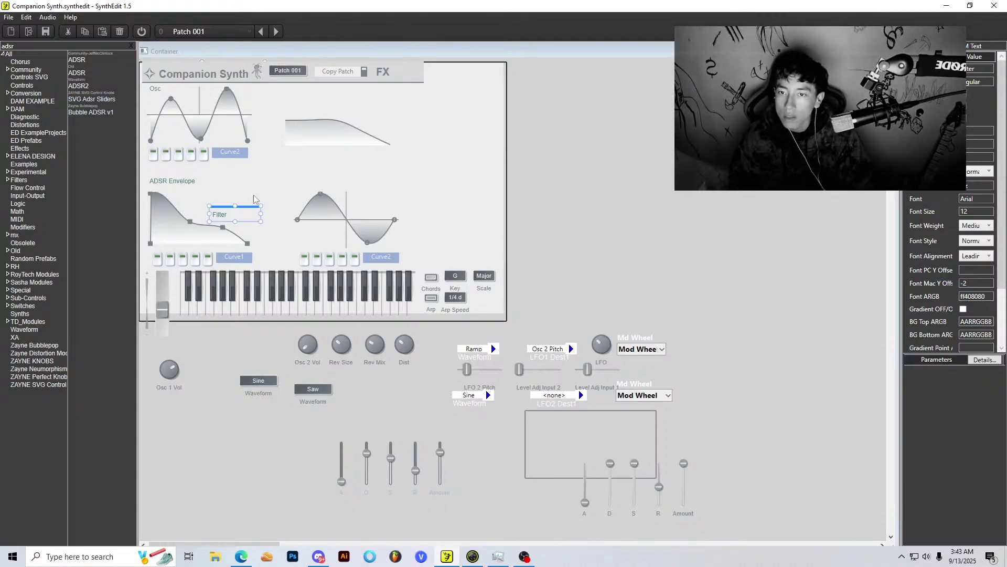
{"action": "left_click_drag", "start_coordinate": [241, 211], "coordinate": [317, 83]}
{"action": "left_click", "coordinate": [616, 115]}
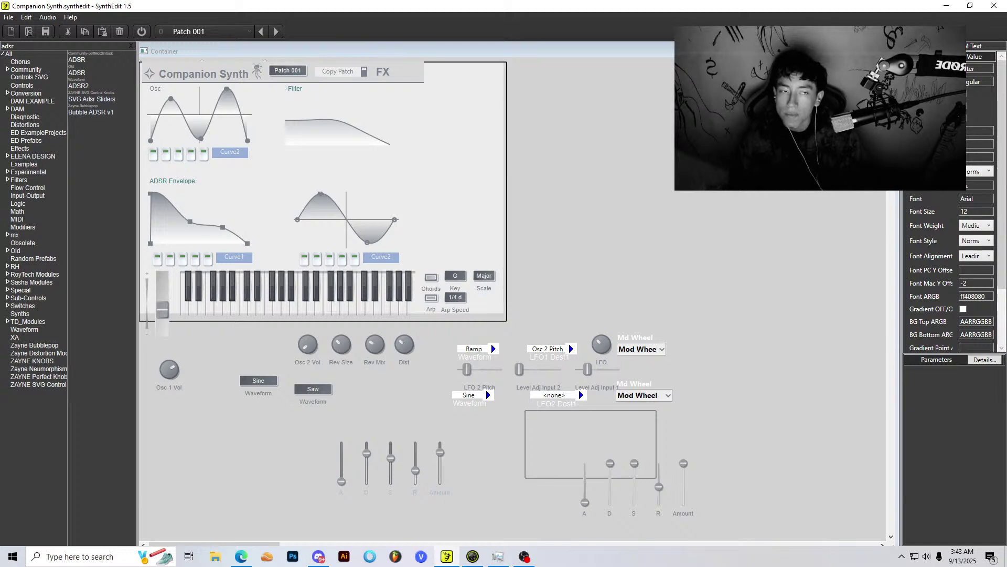
Step: Duplicate the Filter text module in the structure view, place the copy below the ADSR Envelope module, and set its text to LFO
{"action": "left_click", "coordinate": [888, 51]}
{"action": "left_click", "coordinate": [826, 291]}
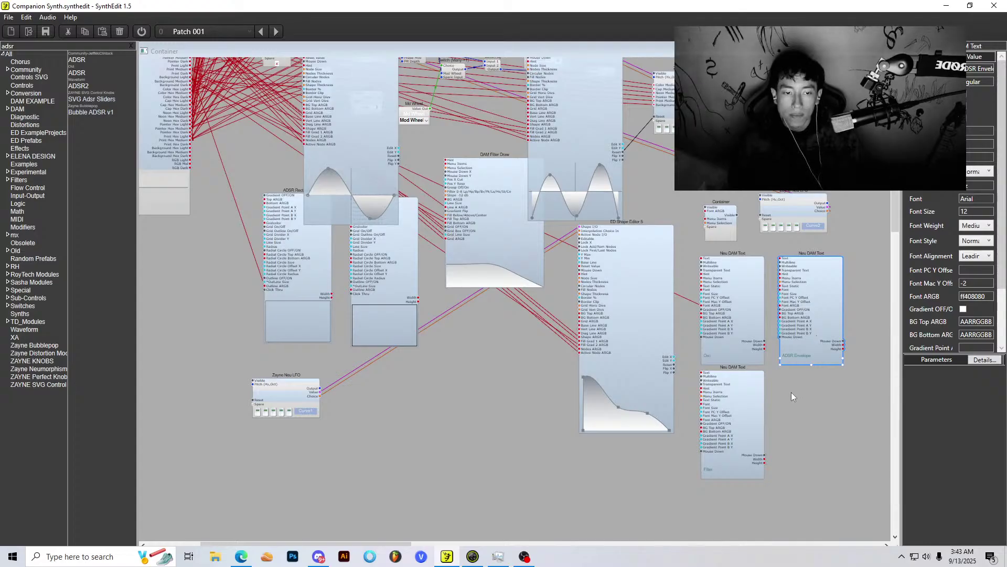
{"action": "left_click", "coordinate": [737, 416]}
{"action": "key", "text": "ctrl+c"}
{"action": "left_click", "coordinate": [801, 414]}
{"action": "key", "text": "ctrl+v"}
{"action": "left_click_drag", "start_coordinate": [635, 394], "coordinate": [808, 406]}
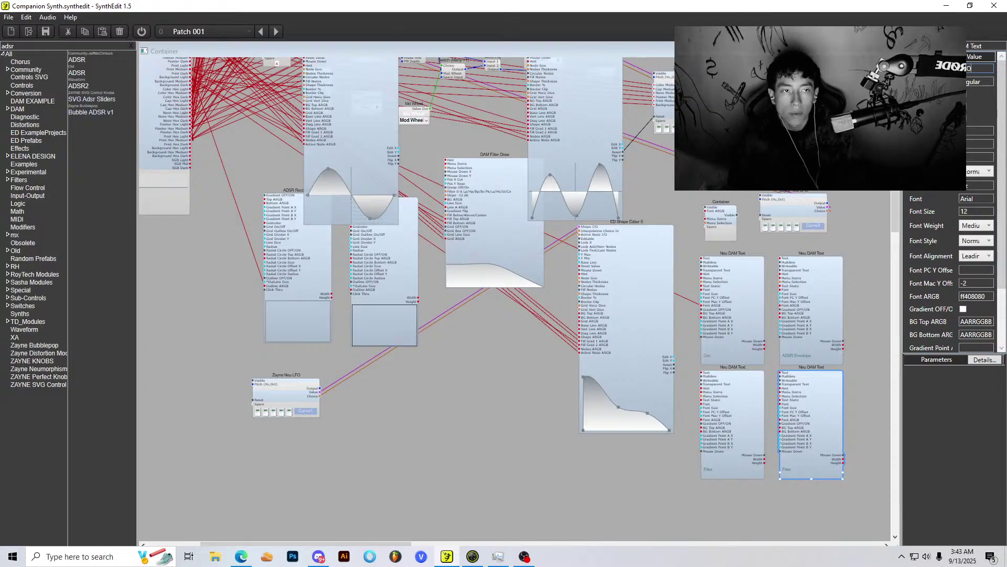
Step: Position the LFO label above the LFO curve in the panel view
{"action": "right_click", "coordinate": [517, 392]}
{"action": "left_click", "coordinate": [552, 461]}
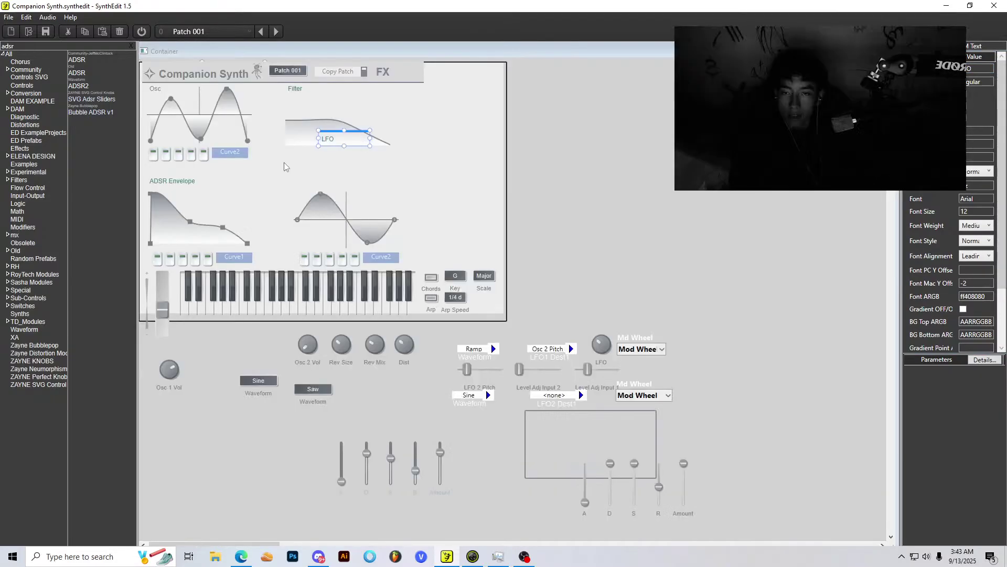
{"action": "left_click_drag", "start_coordinate": [344, 138], "coordinate": [325, 175]}
{"action": "left_click", "coordinate": [619, 168]}
Step: Examine the panel layout with its Osc, Filter, ADSR Envelope and LFO sections
{"action": "scroll", "coordinate": [620, 168], "scroll_direction": "down", "scroll_amount": 2}
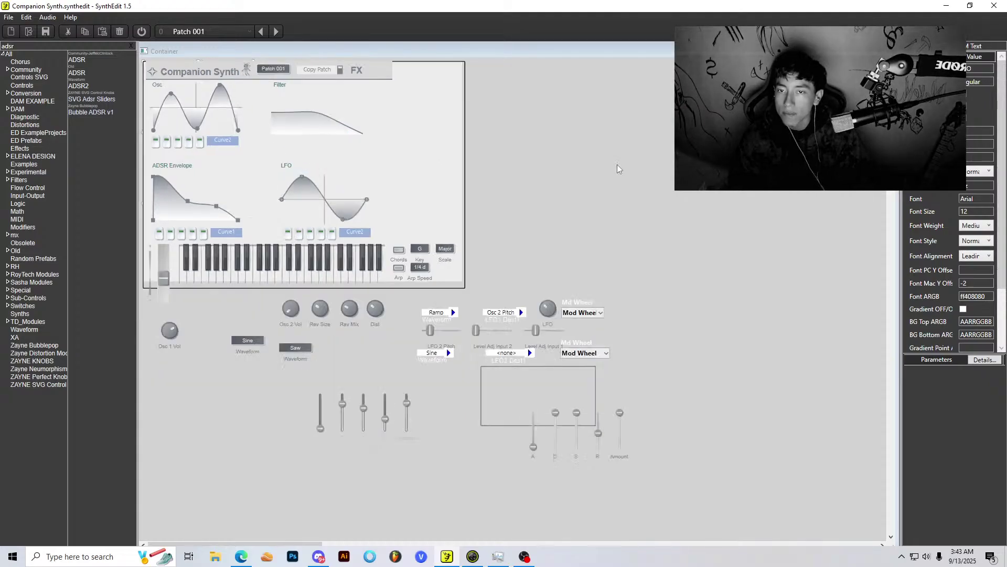
{"action": "scroll", "coordinate": [154, 127], "scroll_direction": "up", "scroll_amount": 2}
{"action": "scroll", "coordinate": [154, 128], "scroll_direction": "up", "scroll_amount": 1}
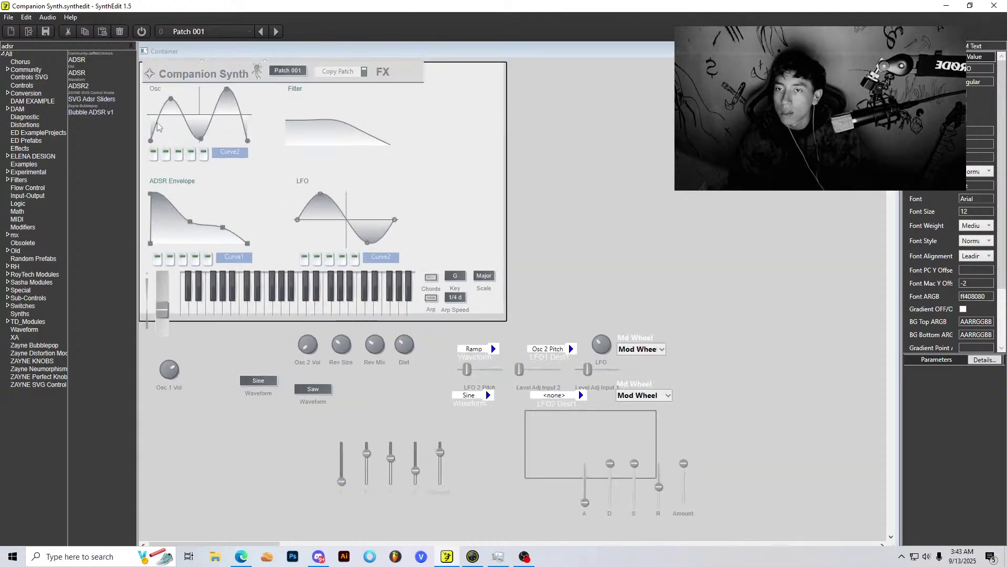
{"action": "scroll", "coordinate": [157, 126], "scroll_direction": "down", "scroll_amount": 1}
{"action": "scroll", "coordinate": [227, 132], "scroll_direction": "up", "scroll_amount": 1}
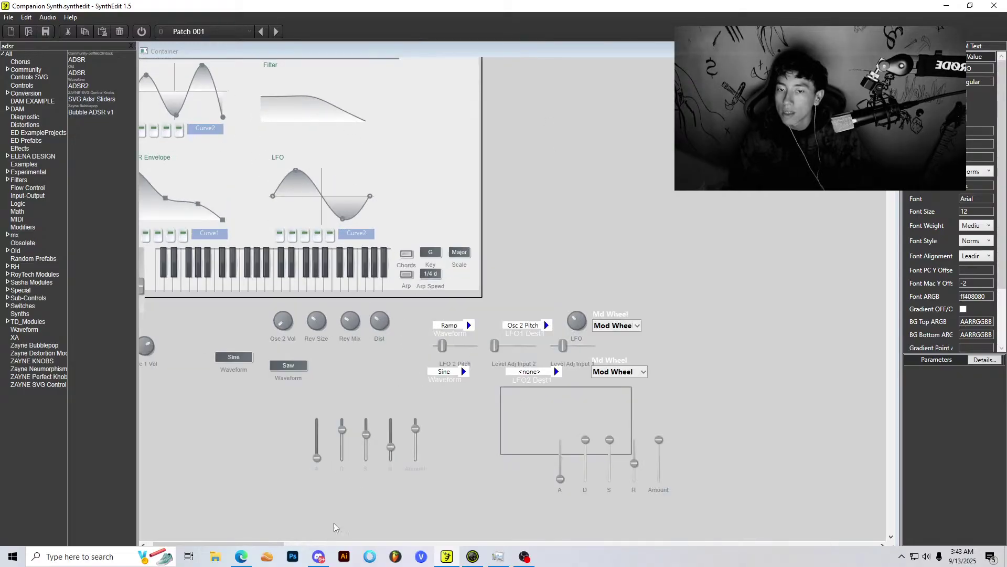
{"action": "scroll", "coordinate": [202, 461], "scroll_direction": "left", "scroll_amount": 1}
{"action": "scroll", "coordinate": [199, 368], "scroll_direction": "up", "scroll_amount": 1}
{"action": "scroll", "coordinate": [194, 260], "scroll_direction": "up", "scroll_amount": 1}
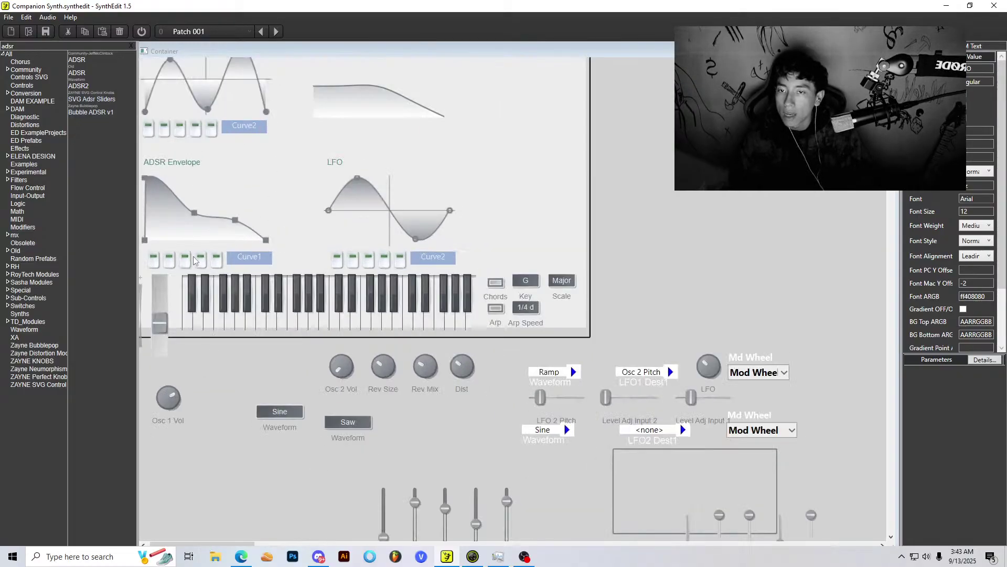
{"action": "scroll", "coordinate": [272, 415], "scroll_direction": "up", "scroll_amount": 1}
{"action": "scroll", "coordinate": [243, 546], "scroll_direction": "left", "scroll_amount": 1}
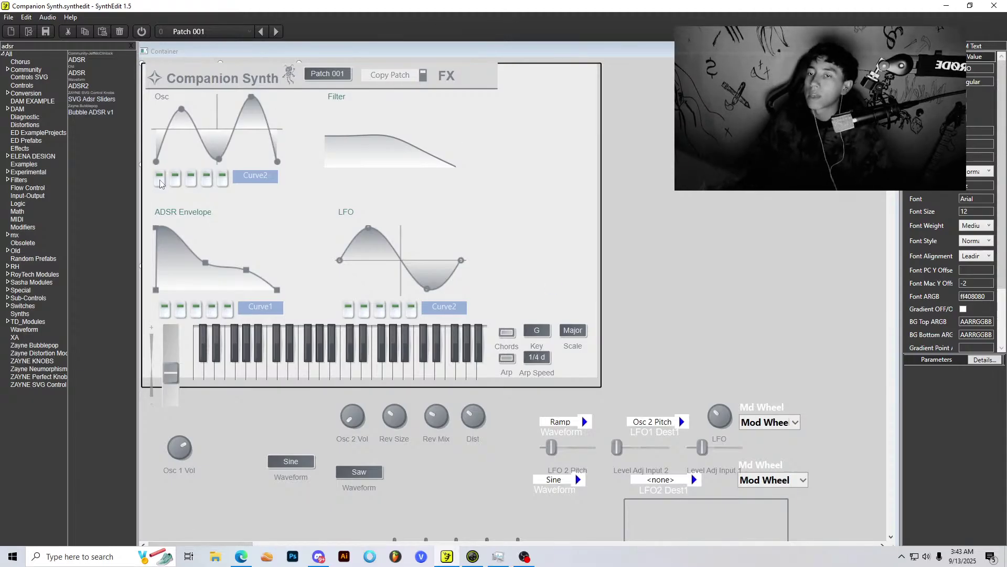
Step: Try the Osc section's five shape presets and leave the second one, a Curve2 shape, active
{"action": "left_click", "coordinate": [179, 180]}
{"action": "left_click", "coordinate": [191, 180]}
{"action": "left_click", "coordinate": [206, 180]}
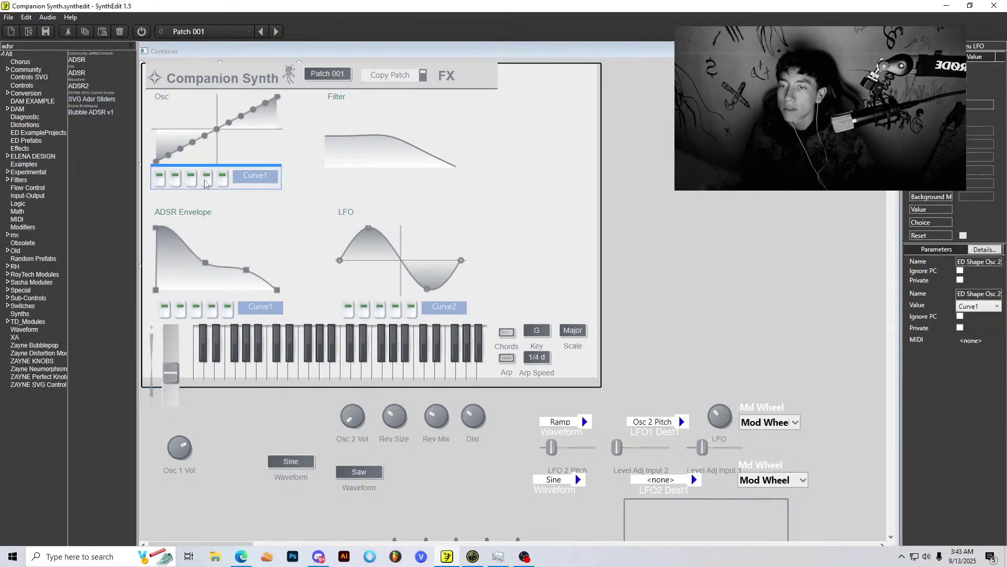
{"action": "left_click", "coordinate": [221, 179]}
{"action": "left_click", "coordinate": [206, 179]}
{"action": "left_click", "coordinate": [191, 179]}
{"action": "left_click", "coordinate": [160, 180]}
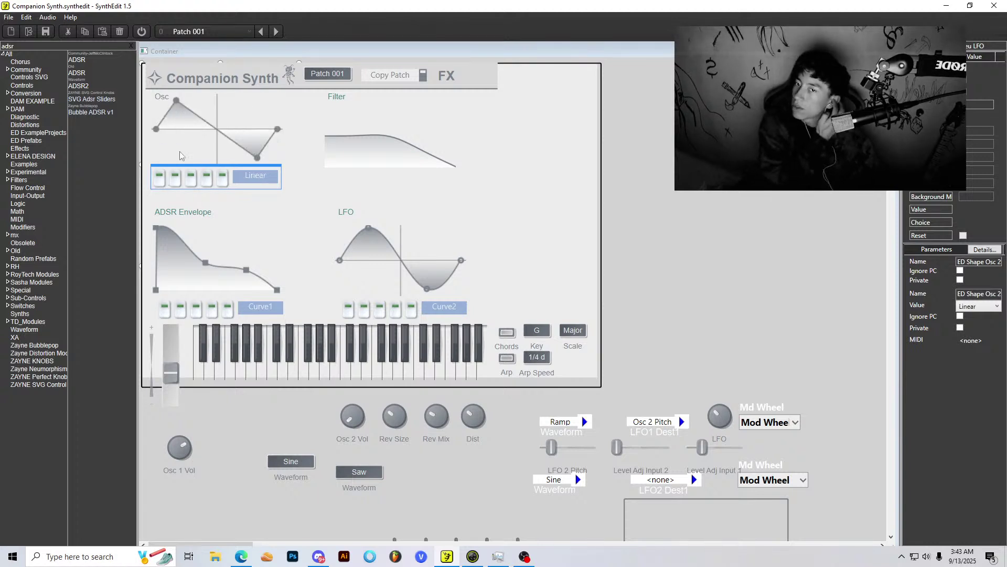
{"action": "left_click", "coordinate": [175, 179]}
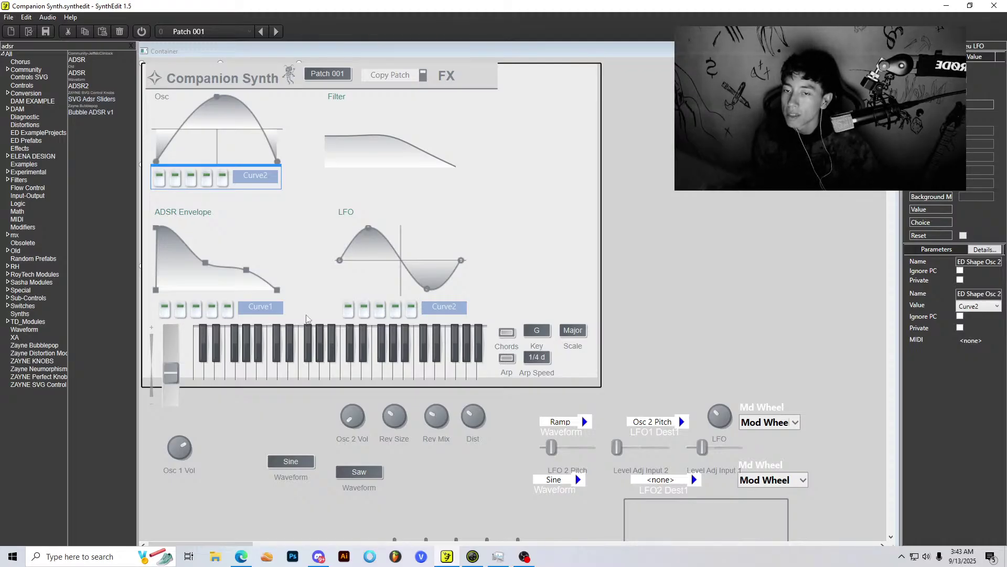
{"action": "left_click", "coordinate": [241, 556]}
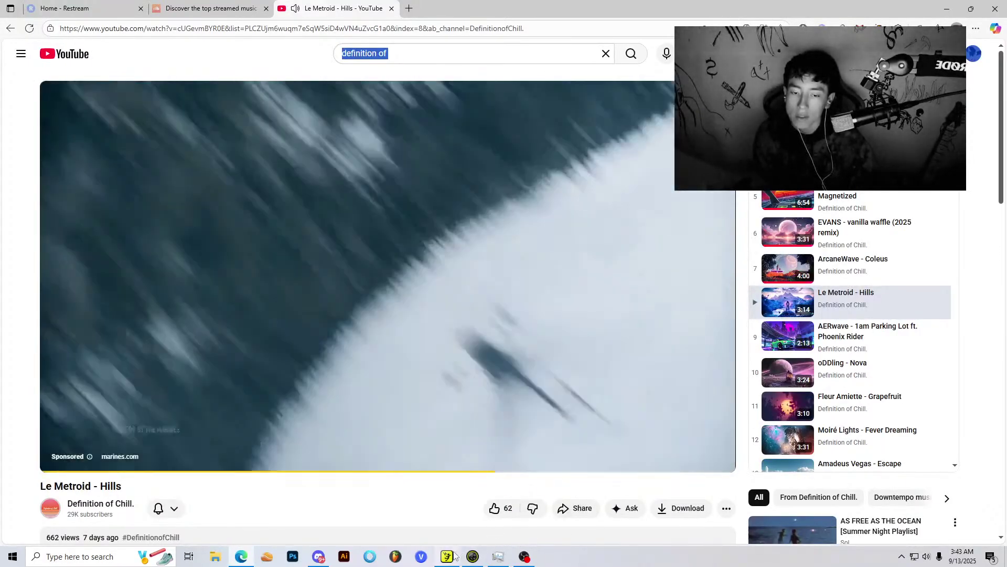
{"action": "left_click", "coordinate": [446, 556]}
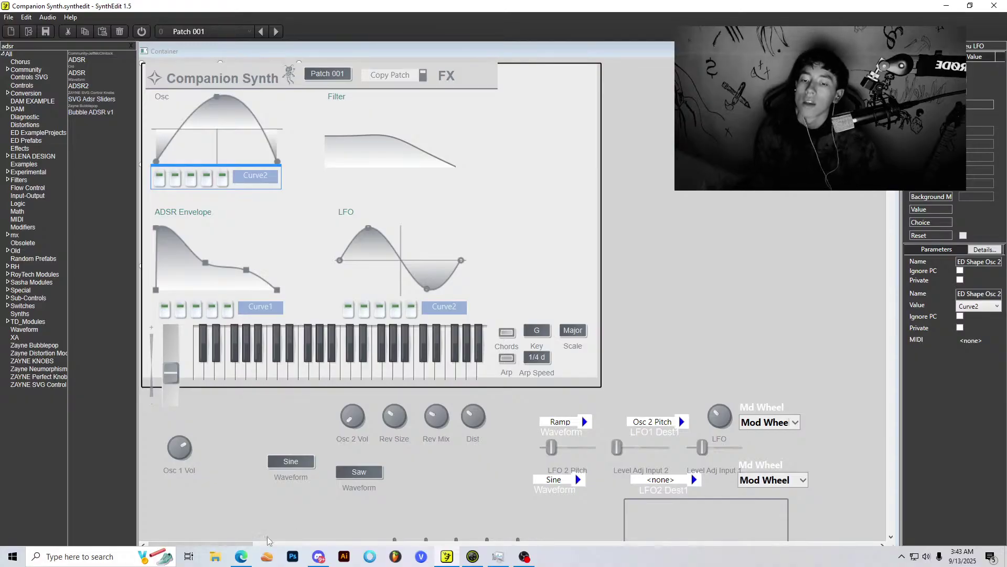
{"action": "left_click", "coordinate": [241, 555]}
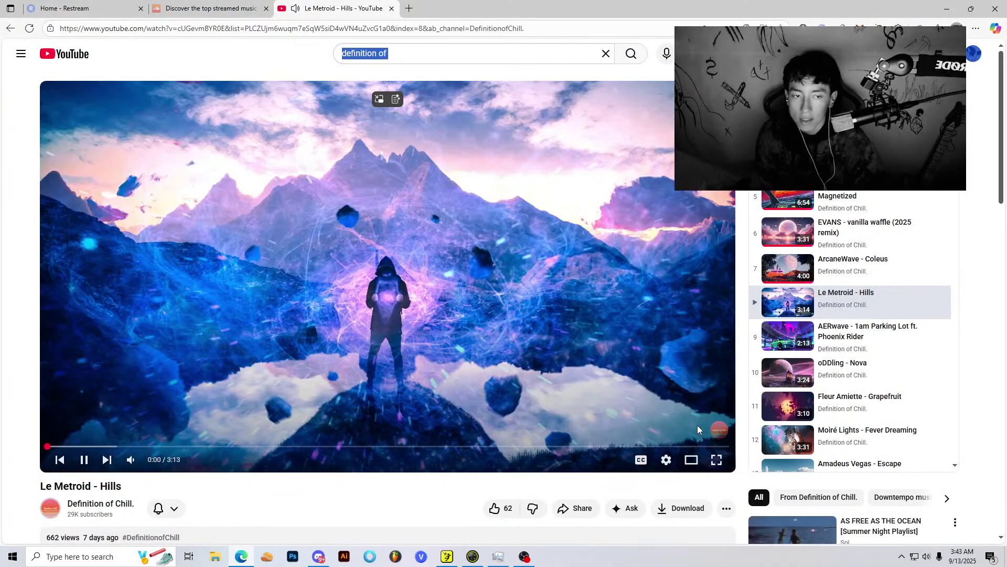
{"action": "left_click", "coordinate": [446, 555]}
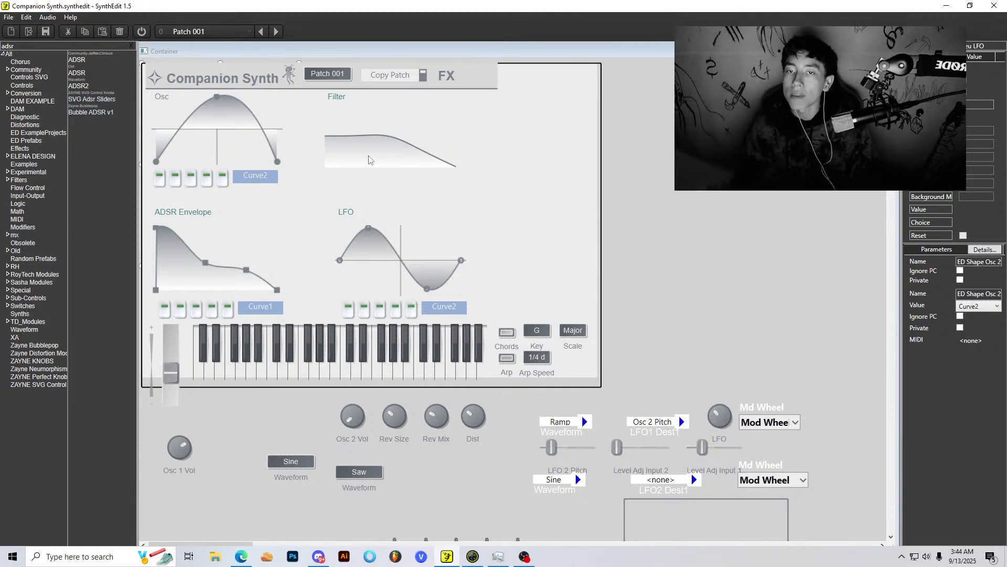
{"action": "scroll", "coordinate": [368, 158], "scroll_direction": "up", "scroll_amount": 6}
{"action": "scroll", "coordinate": [390, 151], "scroll_direction": "down", "scroll_amount": 5}
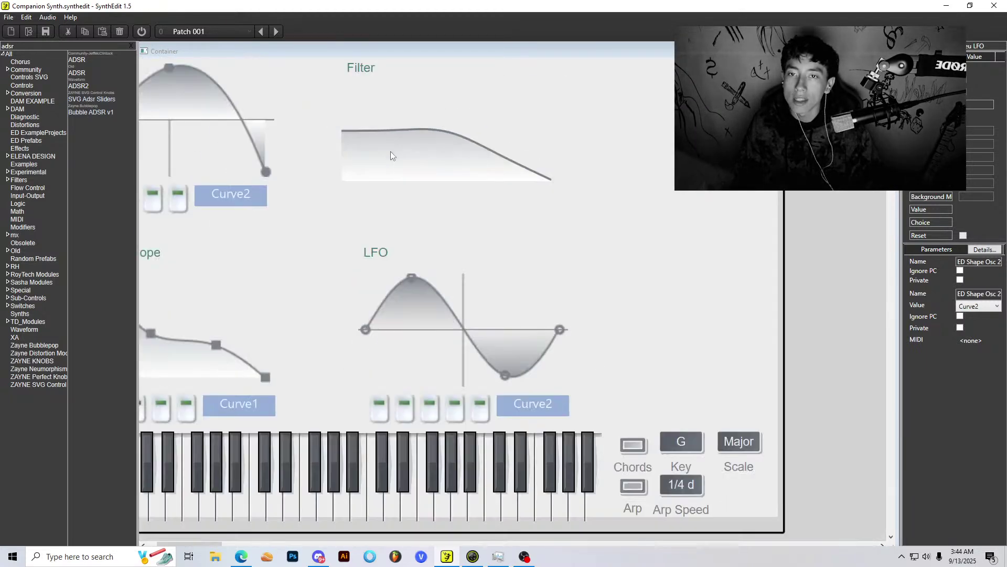
{"action": "scroll", "coordinate": [336, 273], "scroll_direction": "down", "scroll_amount": 5}
{"action": "scroll", "coordinate": [339, 254], "scroll_direction": "up", "scroll_amount": 5}
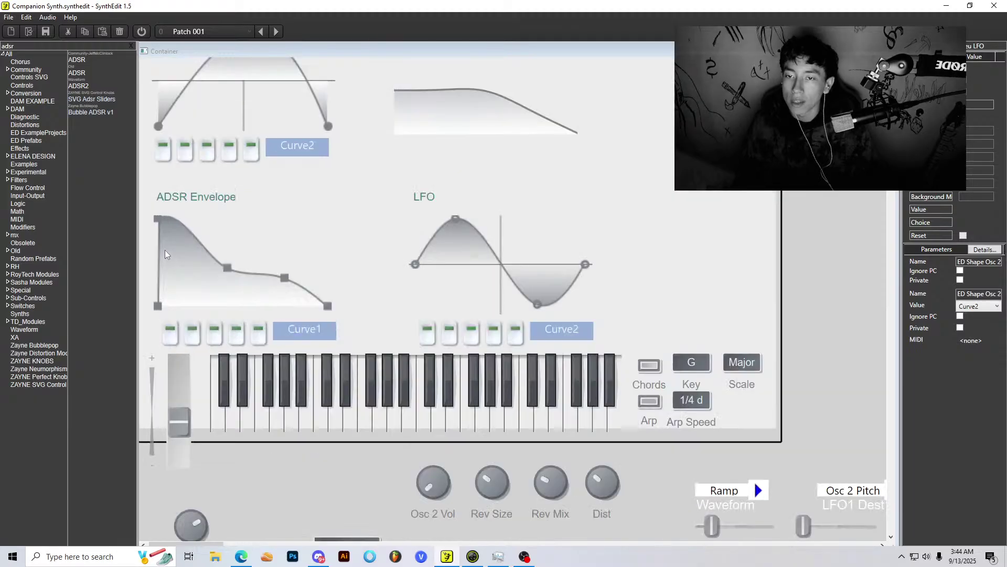
{"action": "scroll", "coordinate": [339, 263], "scroll_direction": "down", "scroll_amount": 2}
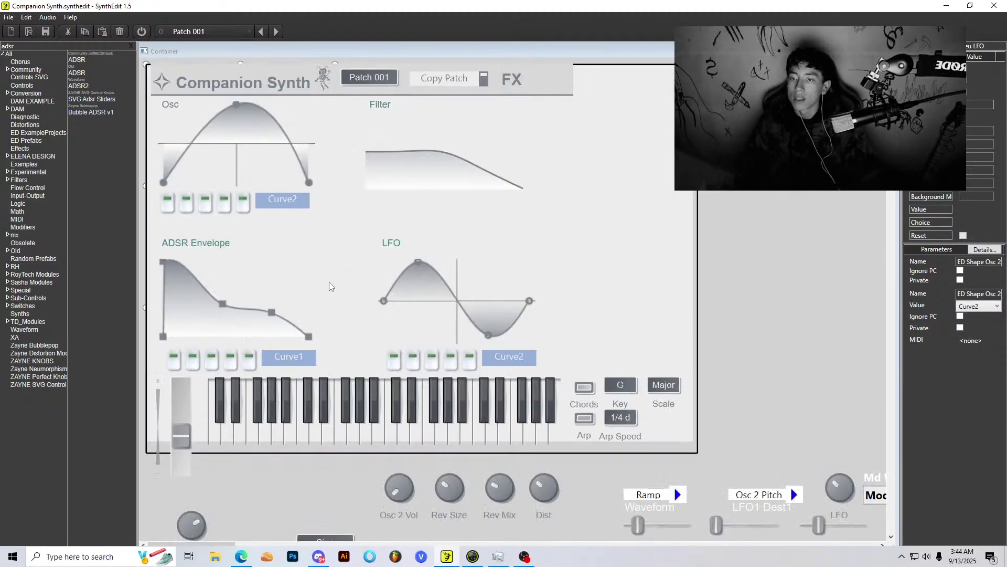
Step: Switch to Discord and search the Synthedit Community server for osc, looking through the resulting messages
{"action": "scroll", "coordinate": [495, 292], "scroll_direction": "up", "scroll_amount": 5}
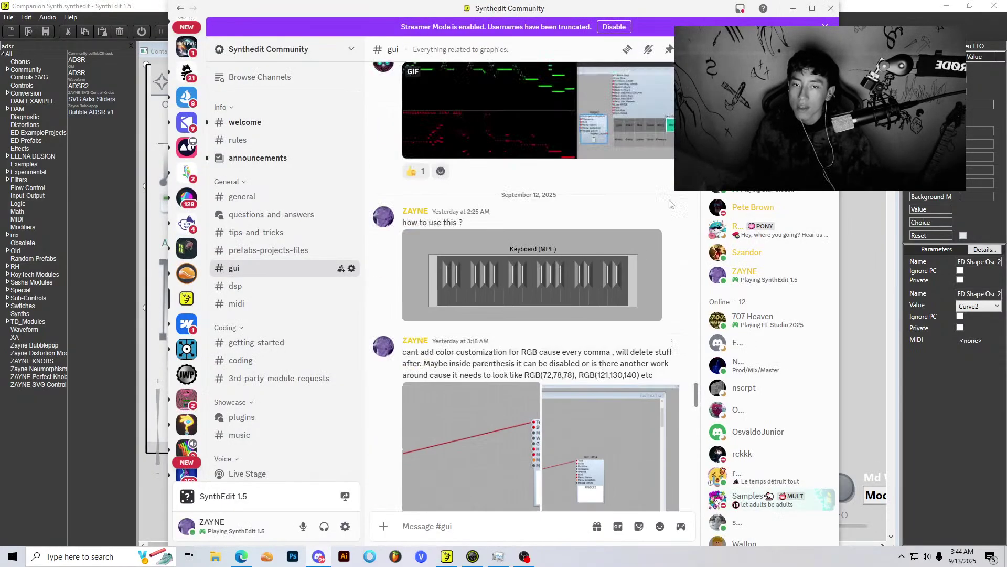
{"action": "left_click", "coordinate": [777, 50]}
{"action": "key", "text": "Return"}
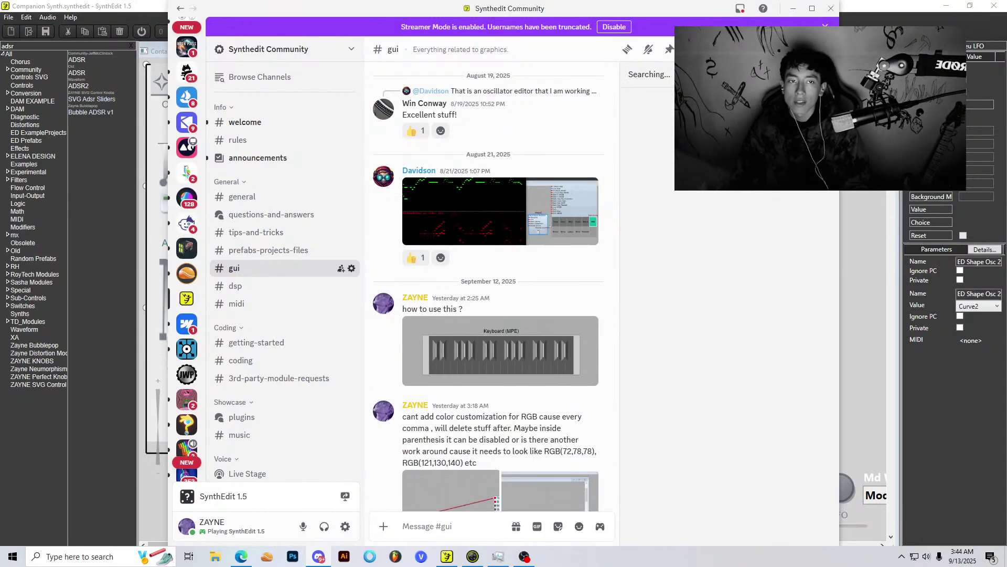
{"action": "scroll", "coordinate": [717, 283], "scroll_direction": "down", "scroll_amount": 8}
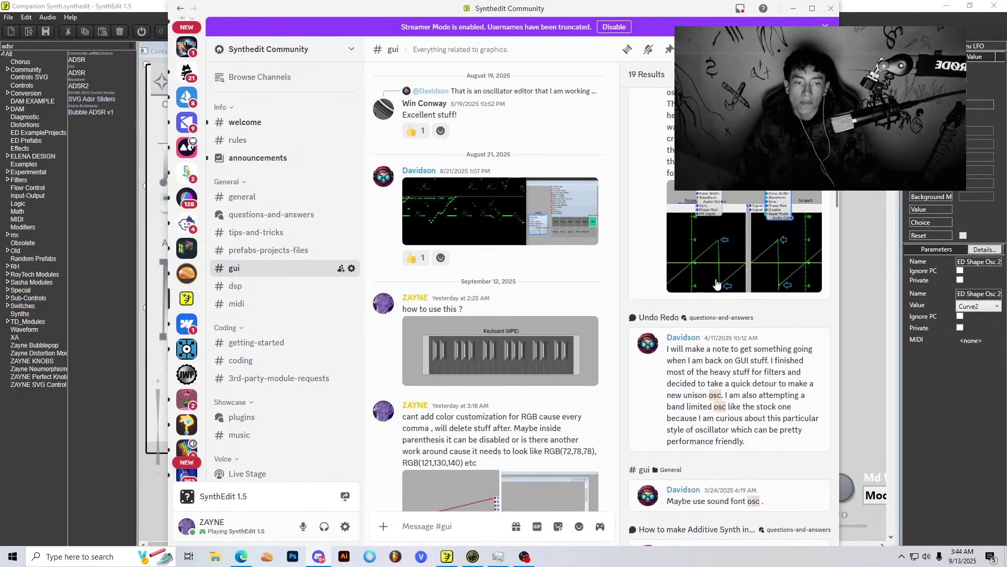
{"action": "scroll", "coordinate": [717, 284], "scroll_direction": "down", "scroll_amount": 3}
Step: Browse the gui channel's June 2025 posts for waveform editor previews, closing the search results
{"action": "scroll", "coordinate": [717, 283], "scroll_direction": "up", "scroll_amount": 8}
{"action": "scroll", "coordinate": [521, 308], "scroll_direction": "up", "scroll_amount": 10}
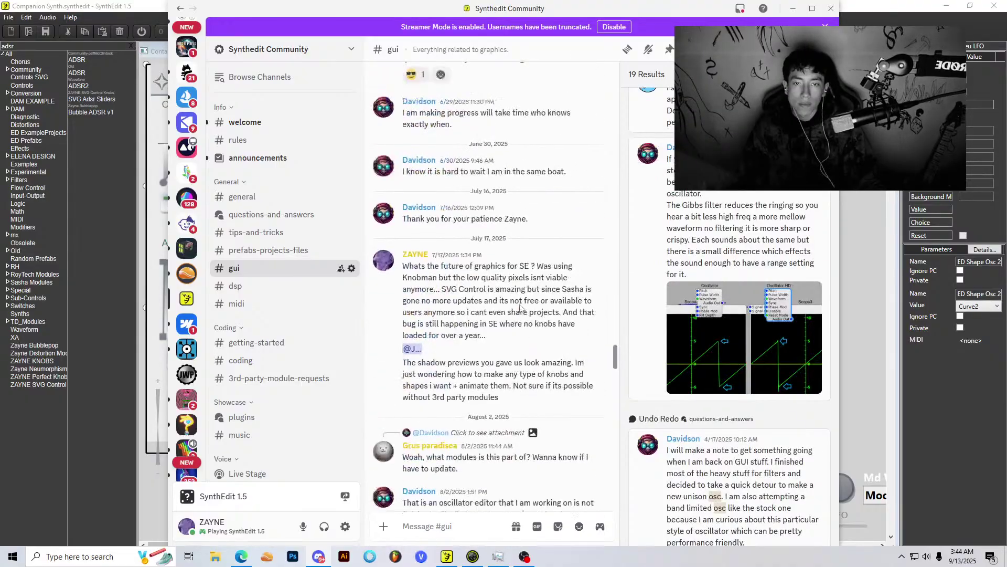
{"action": "scroll", "coordinate": [521, 308], "scroll_direction": "up", "scroll_amount": 10}
{"action": "scroll", "coordinate": [521, 308], "scroll_direction": "down", "scroll_amount": 4}
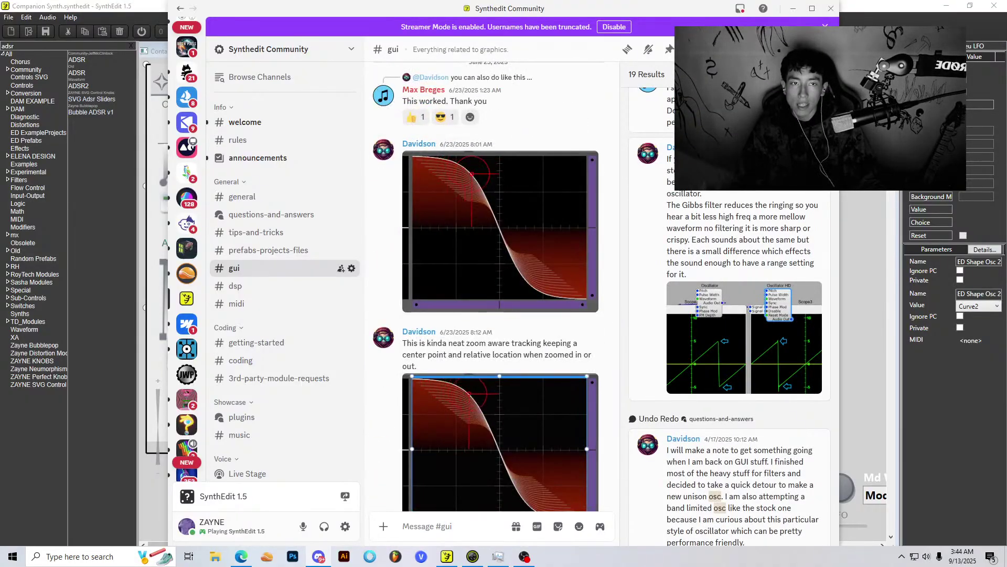
{"action": "key", "text": "Escape"}
{"action": "scroll", "coordinate": [525, 315], "scroll_direction": "down", "scroll_amount": 3}
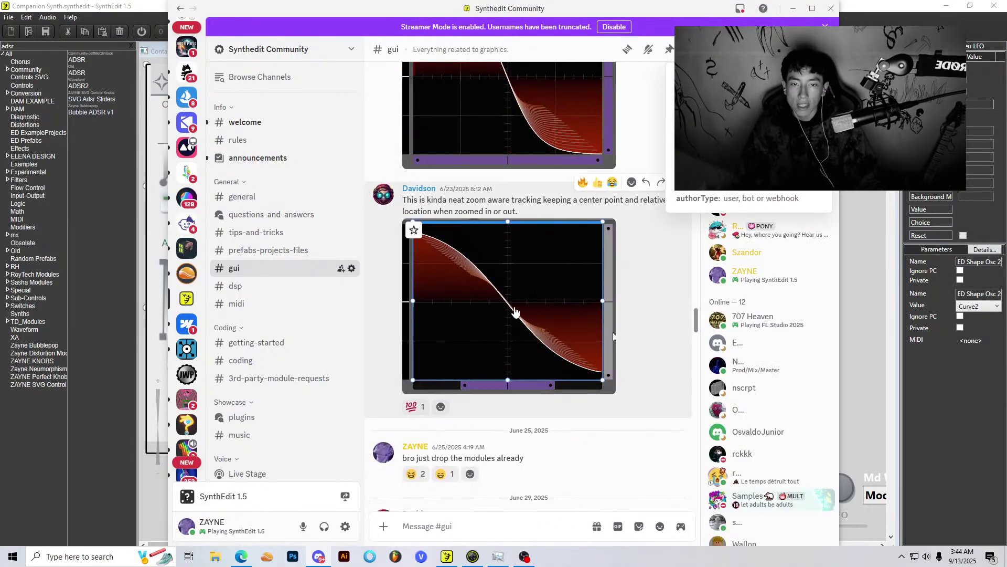
{"action": "left_click", "coordinate": [547, 359]}
{"action": "key", "text": "Escape"}
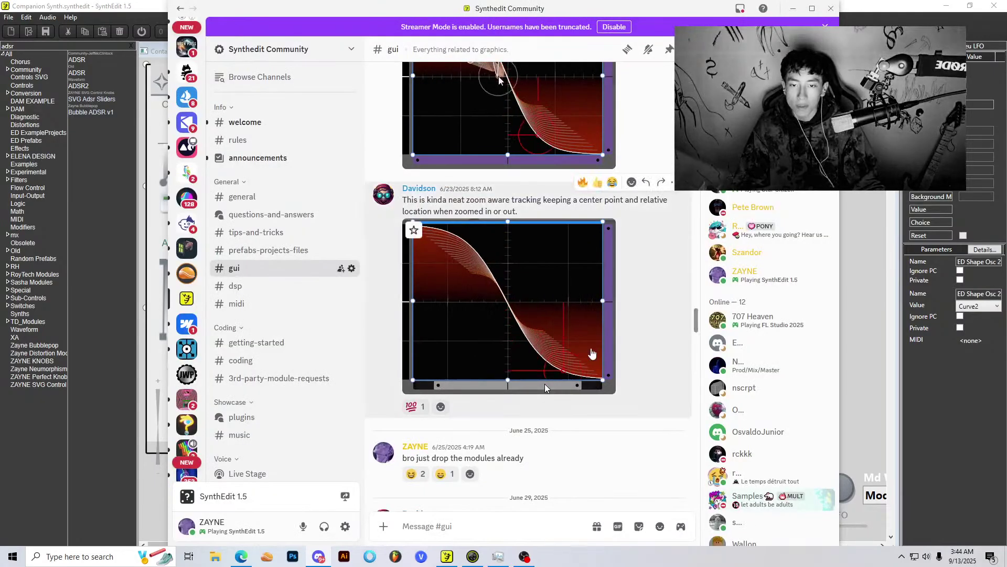
{"action": "scroll", "coordinate": [591, 352], "scroll_direction": "up", "scroll_amount": 2}
{"action": "scroll", "coordinate": [591, 352], "scroll_direction": "up", "scroll_amount": 15}
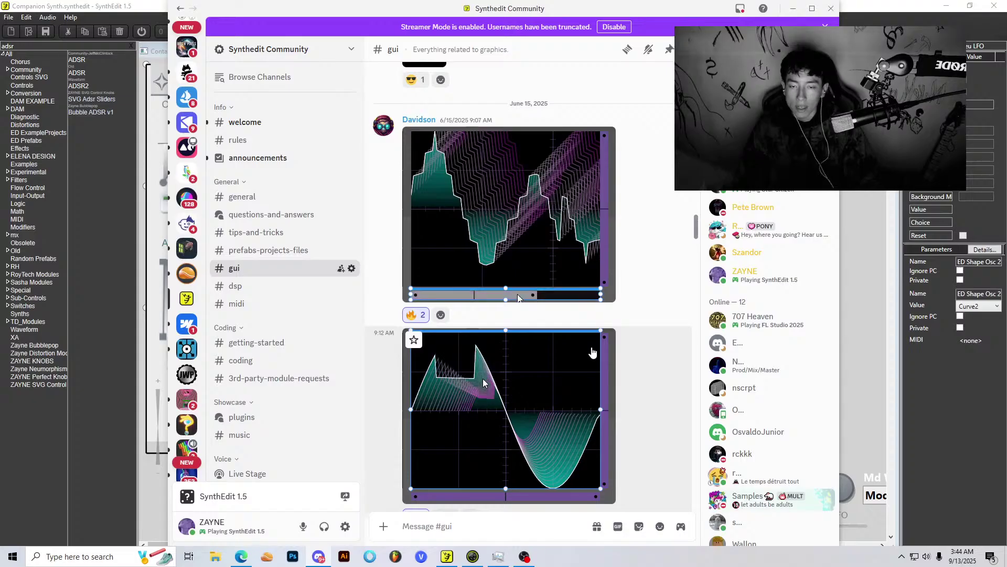
{"action": "scroll", "coordinate": [592, 352], "scroll_direction": "up", "scroll_amount": 5}
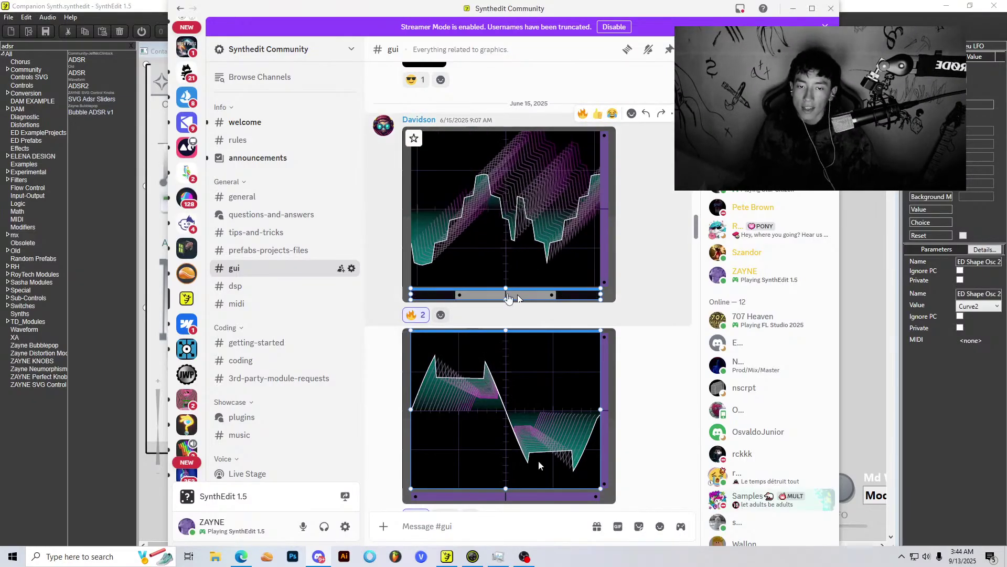
Step: Read the gui channel's posts on drop shadows and blur modules, and enlarge the glowing circle image
{"action": "scroll", "coordinate": [509, 297], "scroll_direction": "up", "scroll_amount": 12}
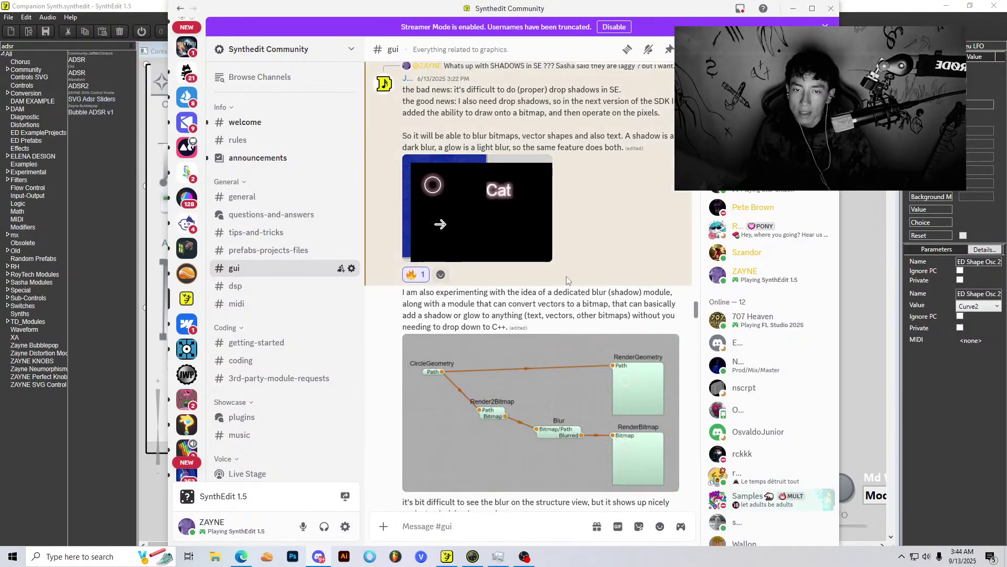
{"action": "scroll", "coordinate": [569, 275], "scroll_direction": "down", "scroll_amount": 10}
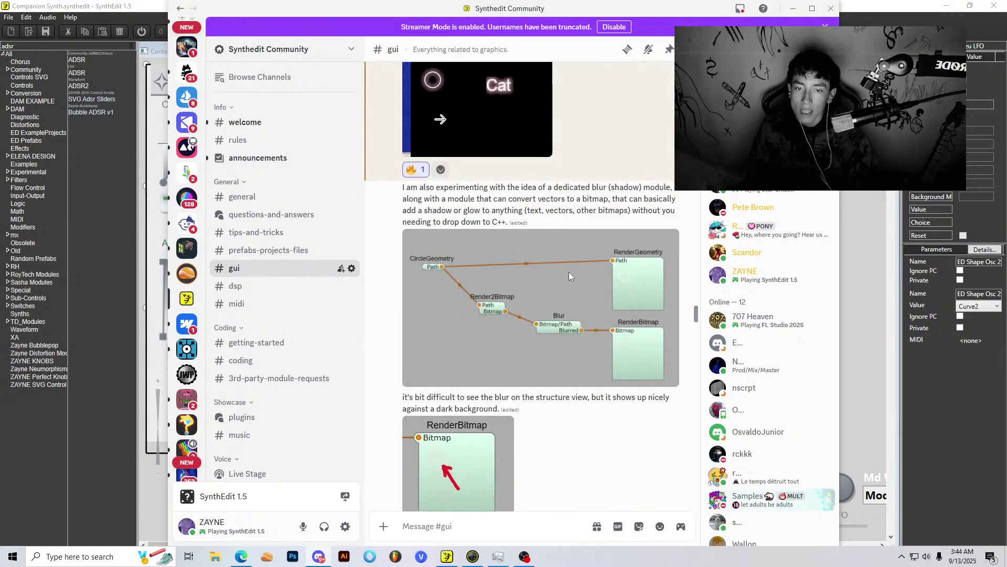
{"action": "scroll", "coordinate": [570, 277], "scroll_direction": "down", "scroll_amount": 3}
{"action": "scroll", "coordinate": [547, 257], "scroll_direction": "up", "scroll_amount": 5}
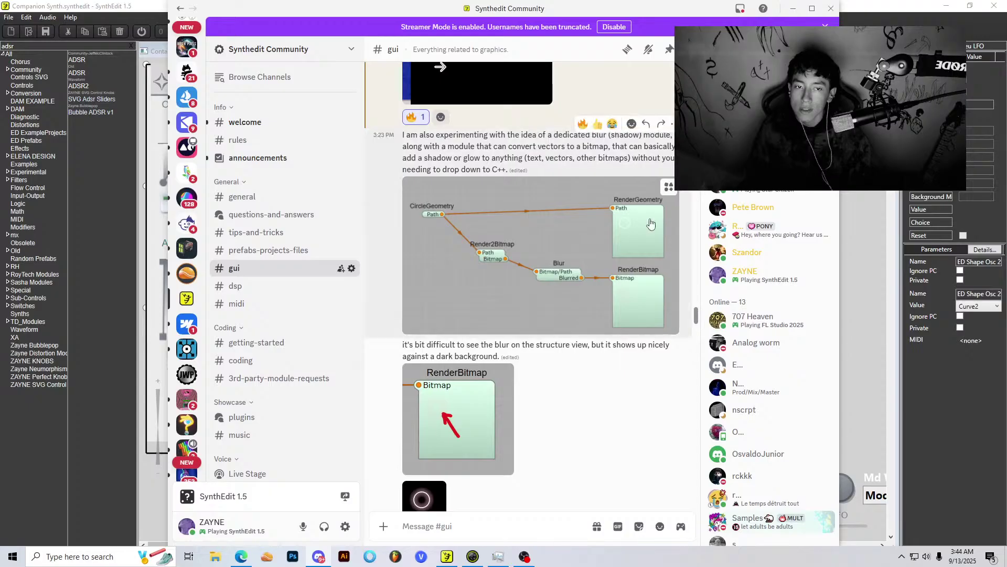
{"action": "scroll", "coordinate": [602, 240], "scroll_direction": "down", "scroll_amount": 4}
{"action": "left_click", "coordinate": [433, 281]}
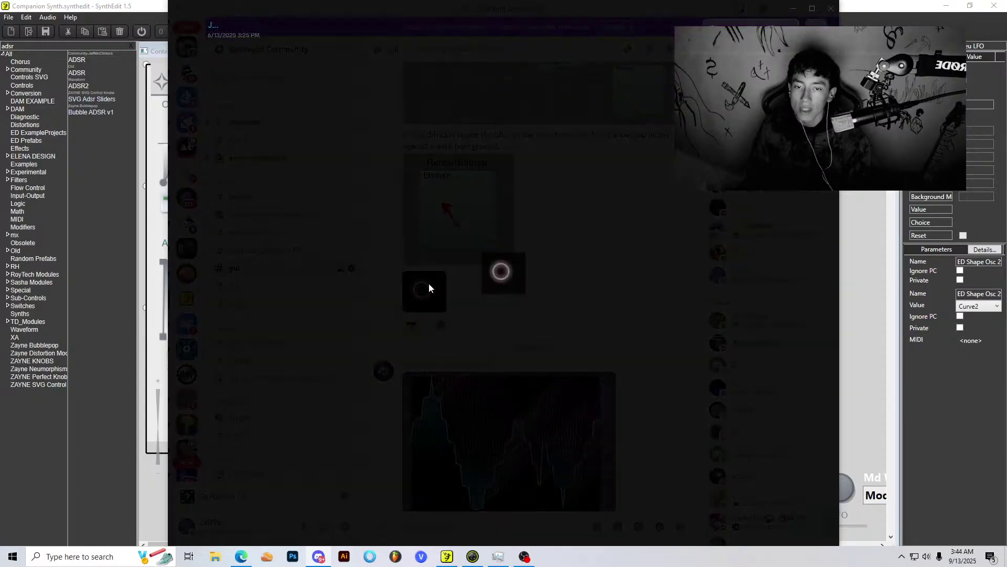
Step: Close the enlarged image in Discord and browse back through the gui channel's posts from June to April 2025
{"action": "left_click", "coordinate": [855, 235]}
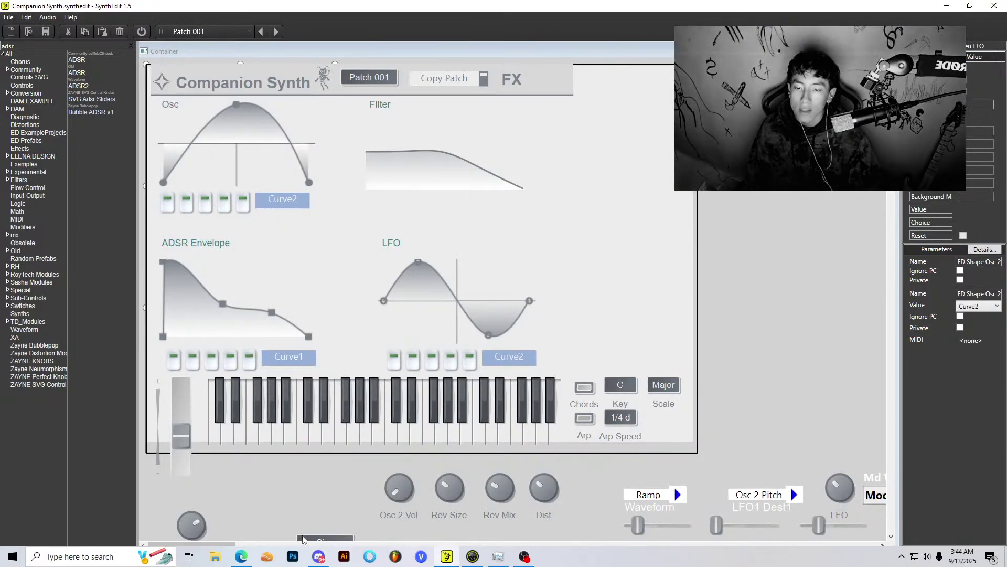
{"action": "left_click", "coordinate": [319, 556]}
{"action": "left_click", "coordinate": [602, 369]}
{"action": "scroll", "coordinate": [628, 329], "scroll_direction": "up", "scroll_amount": 10}
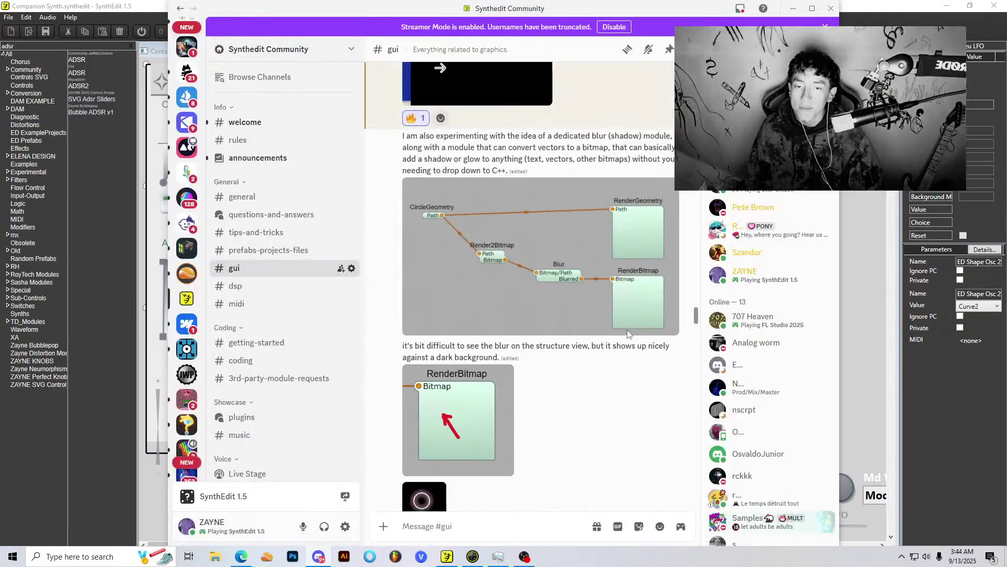
{"action": "scroll", "coordinate": [627, 329], "scroll_direction": "up", "scroll_amount": 15}
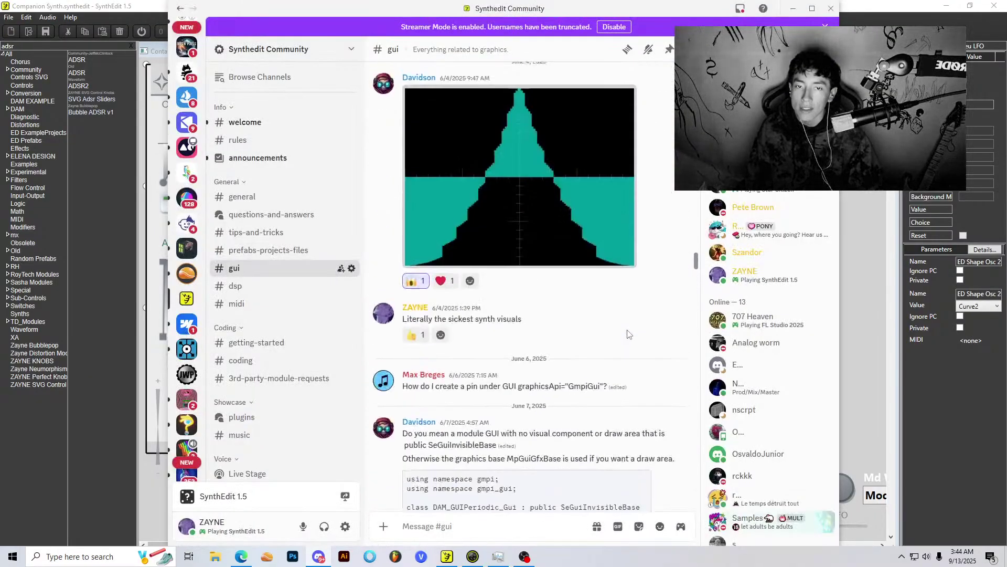
{"action": "scroll", "coordinate": [629, 334], "scroll_direction": "up", "scroll_amount": 15}
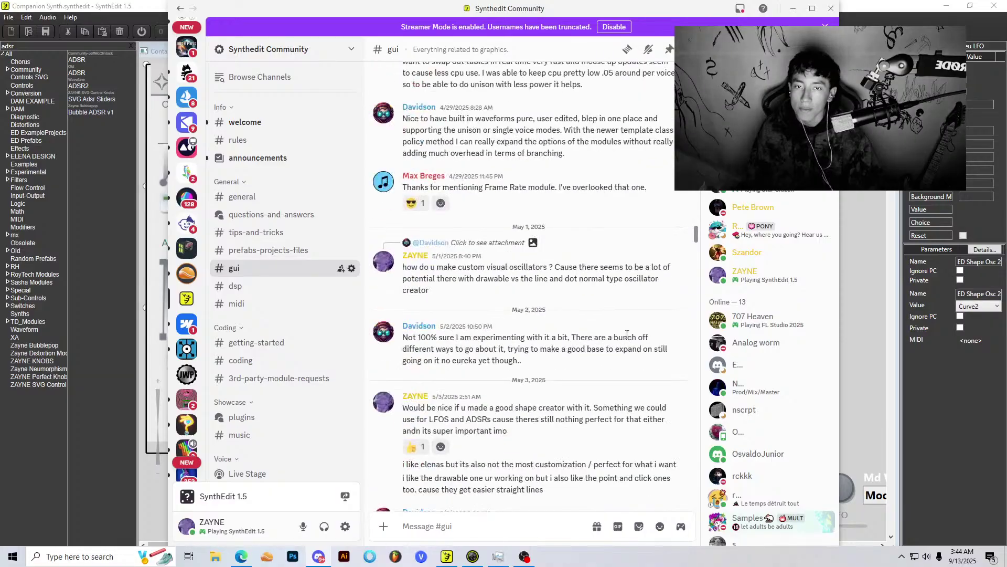
{"action": "scroll", "coordinate": [627, 334], "scroll_direction": "up", "scroll_amount": 10}
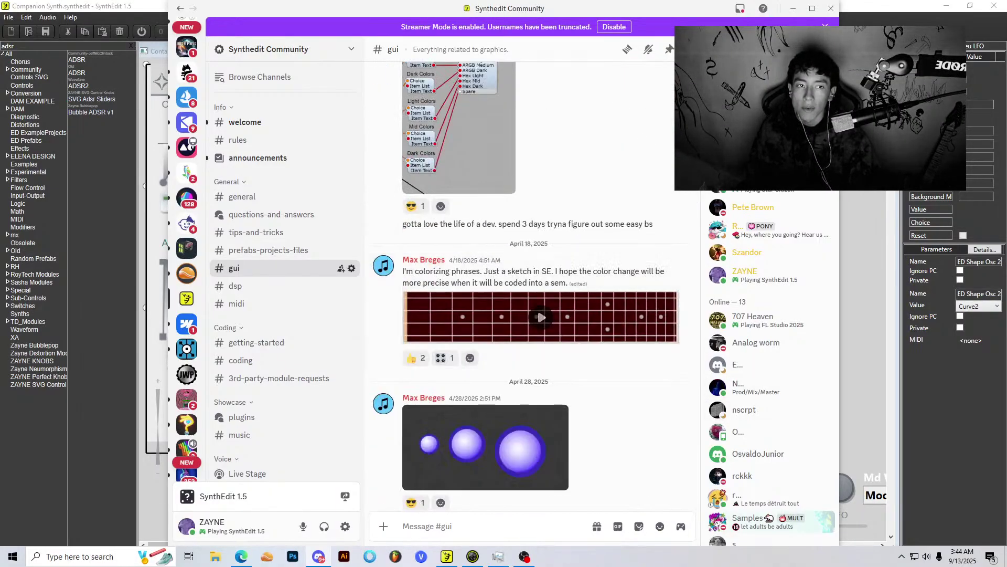
Step: Read the late April 2025 posts on frame rate and unison oscillators plus the newest messages, and switch back to SynthEdit
{"action": "scroll", "coordinate": [716, 522], "scroll_direction": "down", "scroll_amount": 10}
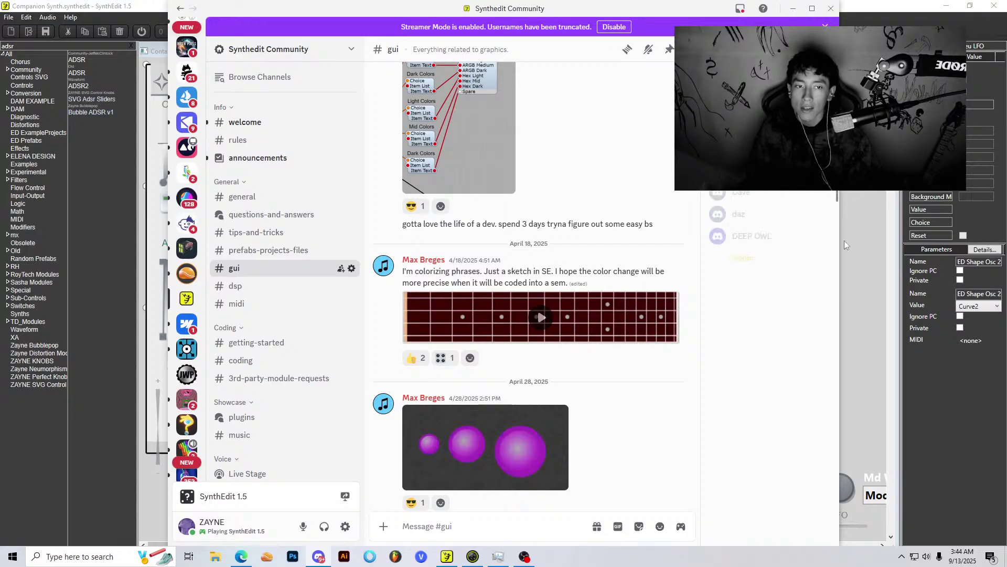
{"action": "scroll", "coordinate": [698, 223], "scroll_direction": "down", "scroll_amount": 5}
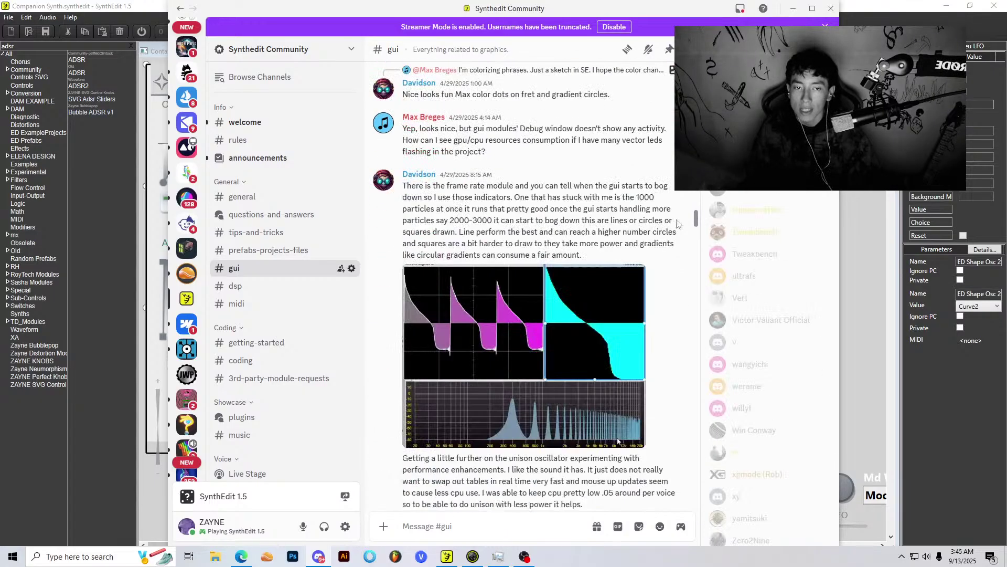
{"action": "scroll", "coordinate": [698, 223], "scroll_direction": "down", "scroll_amount": 15}
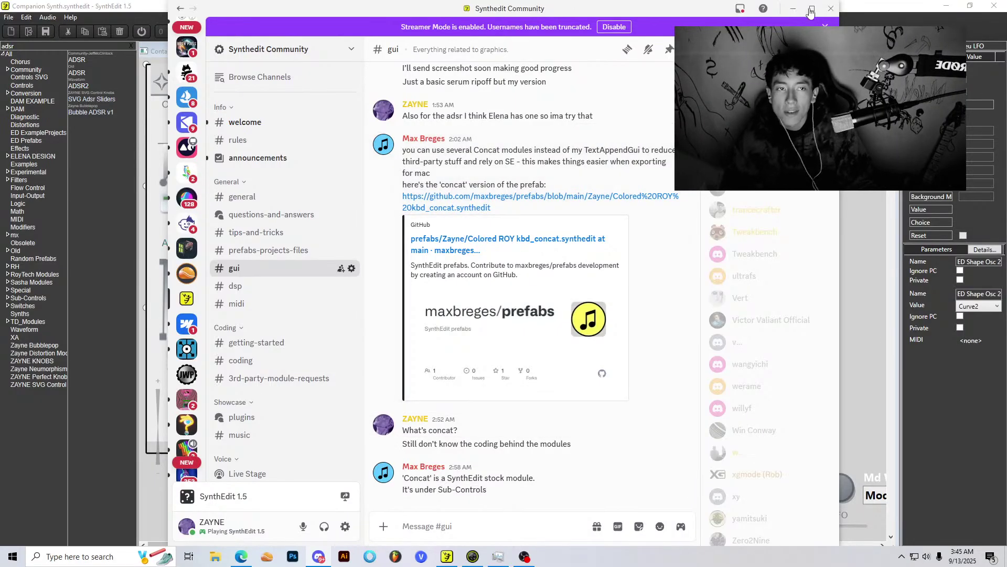
{"action": "left_click", "coordinate": [811, 11]}
{"action": "left_click", "coordinate": [955, 8]}
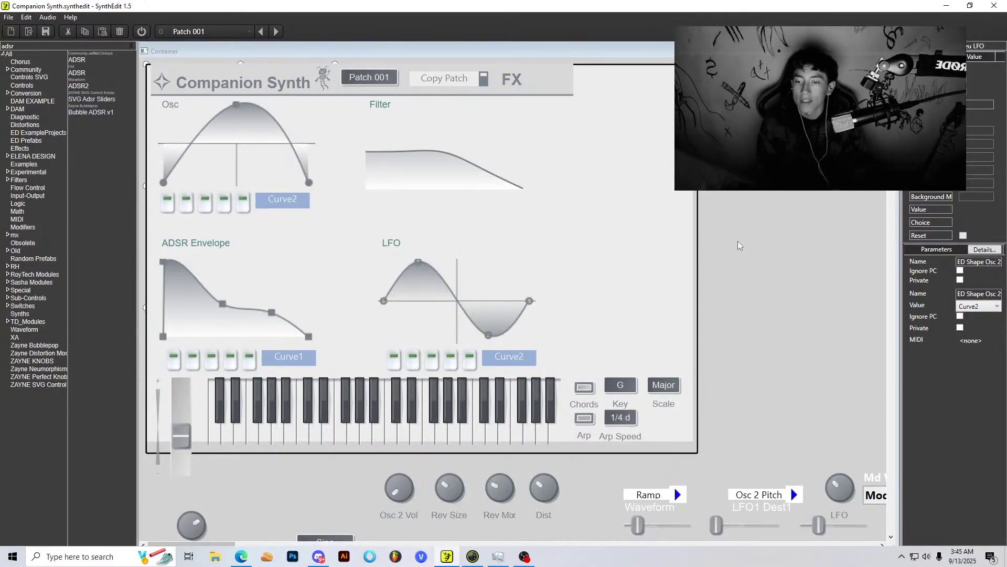
Step: Move the Filter graph slightly to the right so its left edge lines up with the LFO shape editor beneath it
{"action": "scroll", "coordinate": [562, 128], "scroll_direction": "down", "scroll_amount": 1}
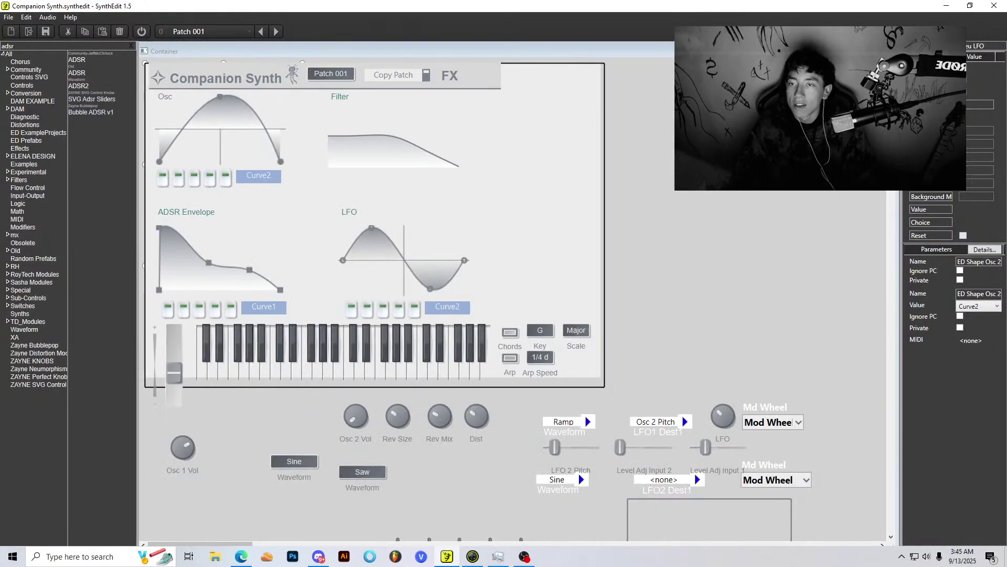
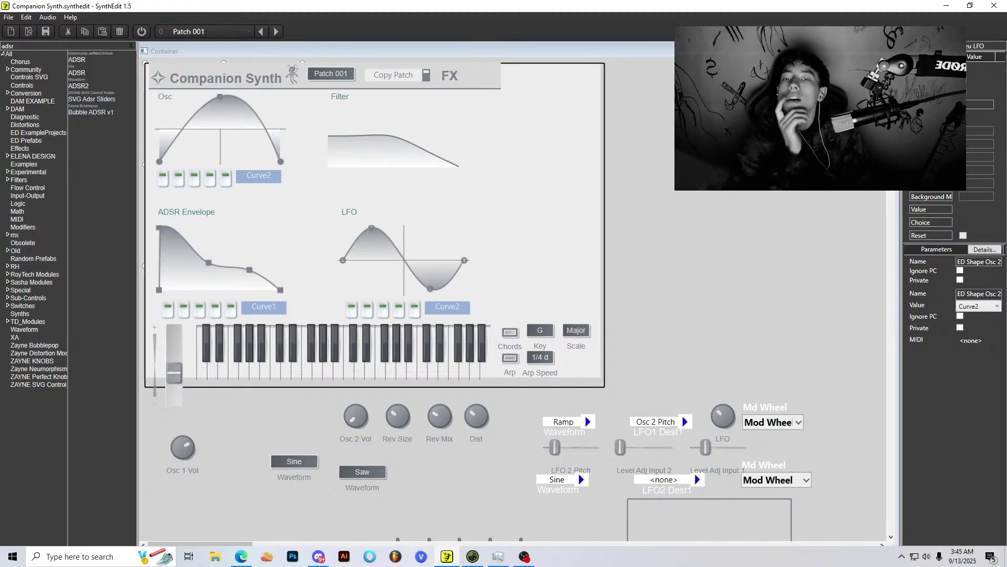
{"action": "left_click", "coordinate": [381, 144]}
{"action": "left_click", "coordinate": [489, 86]}
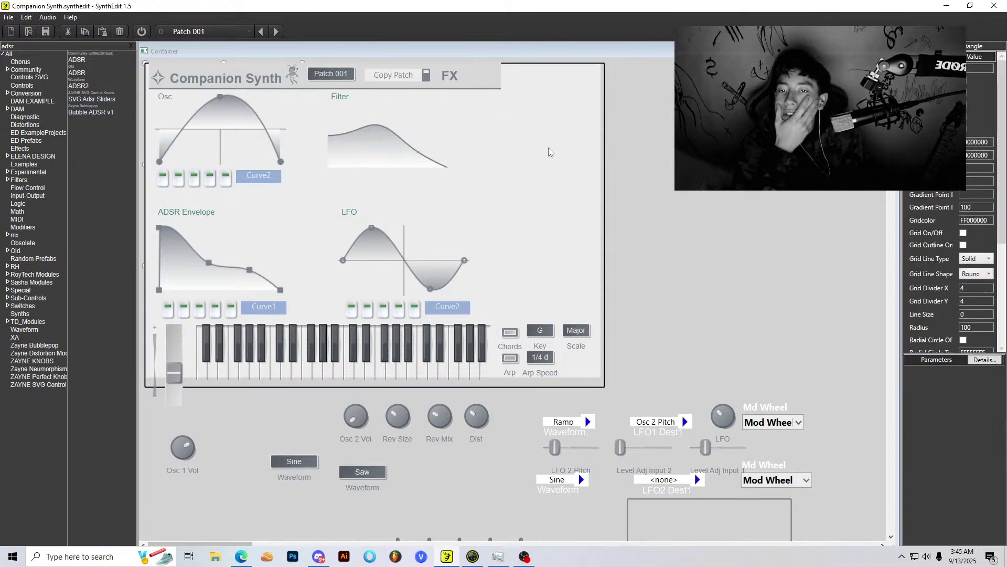
{"action": "left_click", "coordinate": [384, 154]}
{"action": "mouse_move", "coordinate": [418, 108]}
{"action": "left_mouse_down"}
{"action": "mouse_move", "coordinate": [486, 108]}
{"action": "mouse_move", "coordinate": [430, 107]}
{"action": "left_mouse_up"}
{"action": "left_click", "coordinate": [375, 256]}
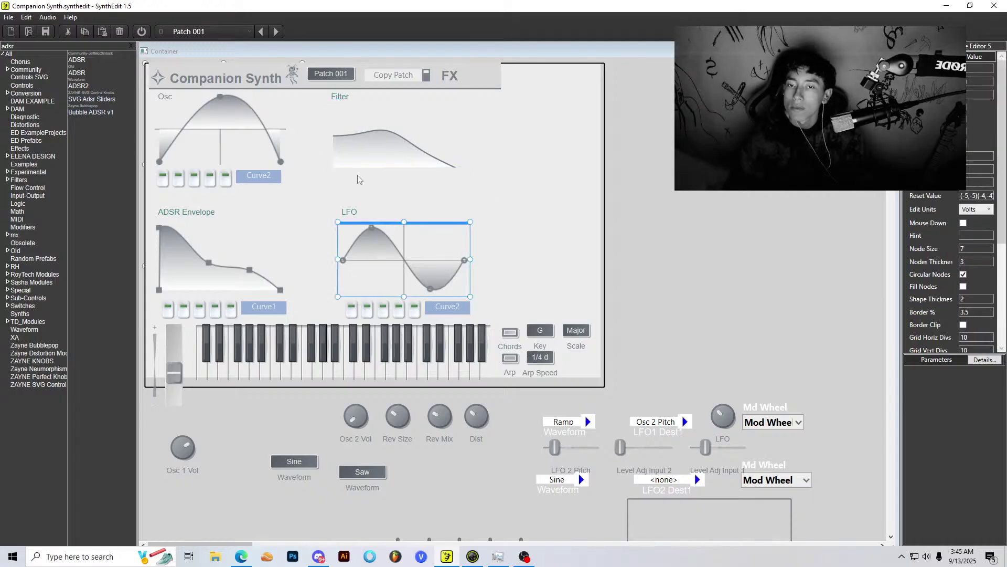
{"action": "left_click", "coordinate": [378, 116]}
{"action": "left_click_drag", "start_coordinate": [411, 104], "coordinate": [415, 104]}
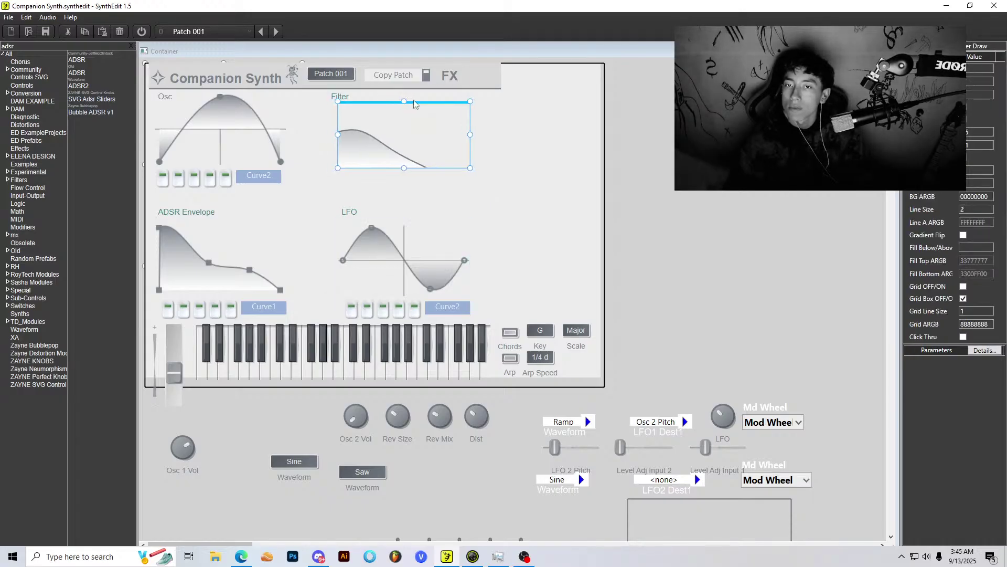
{"action": "left_click", "coordinate": [512, 190]}
{"action": "left_click", "coordinate": [390, 265]}
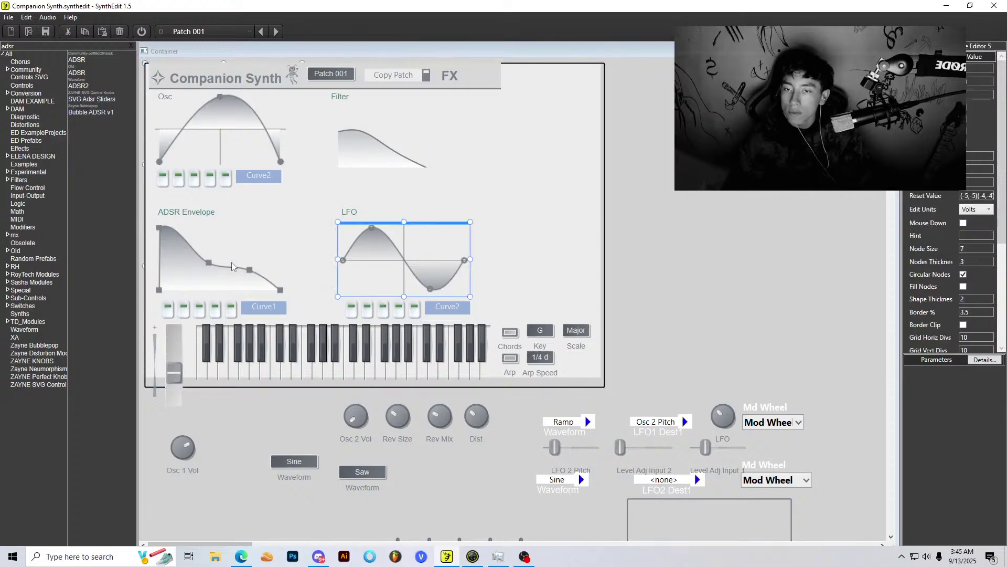
Step: Move the black-outlined rectangle and the light background rectangle off the synth panel to expose the textured image
{"action": "left_click", "coordinate": [560, 254]}
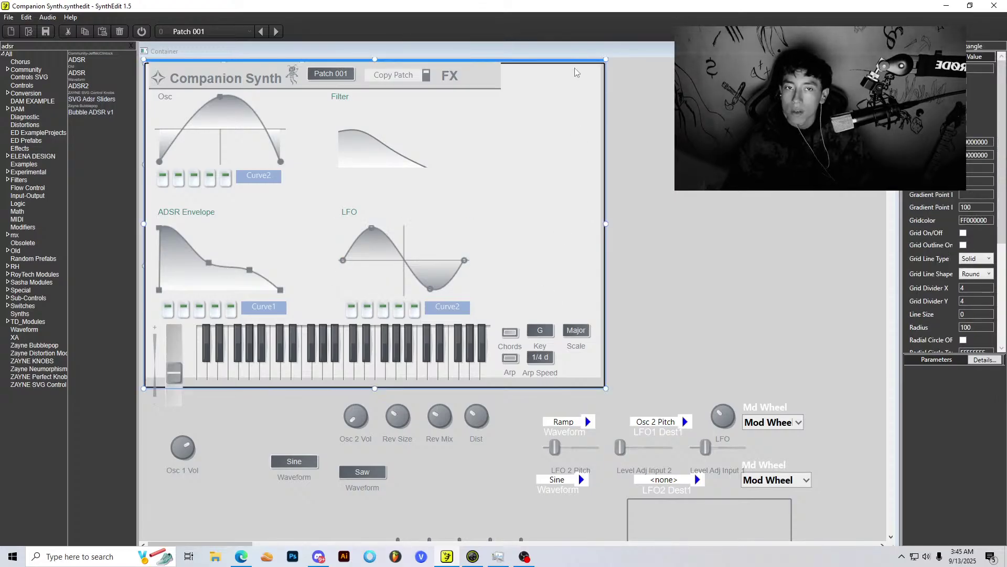
{"action": "left_click", "coordinate": [619, 292]}
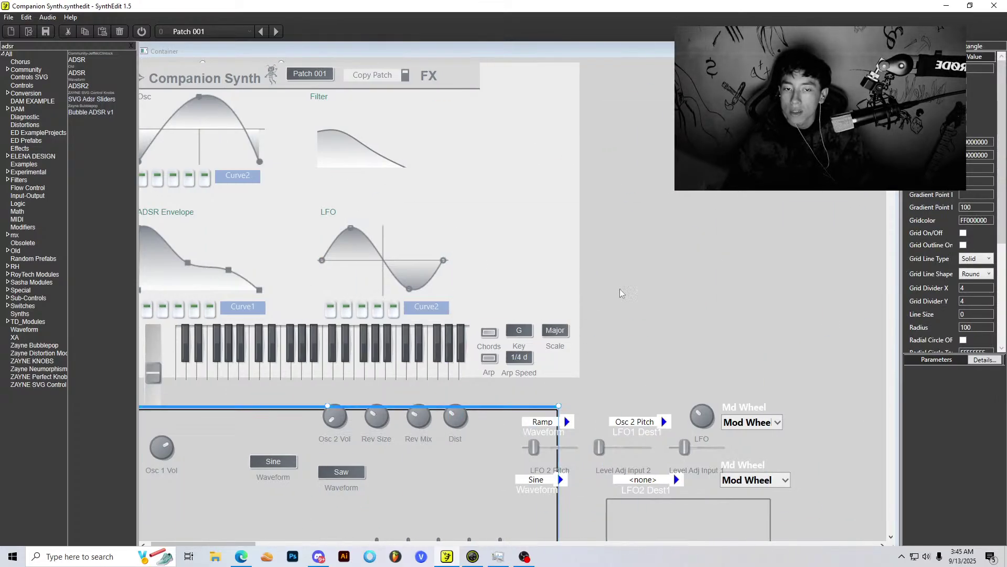
{"action": "scroll", "coordinate": [620, 292], "scroll_direction": "down", "scroll_amount": 1}
{"action": "left_click", "coordinate": [838, 309]}
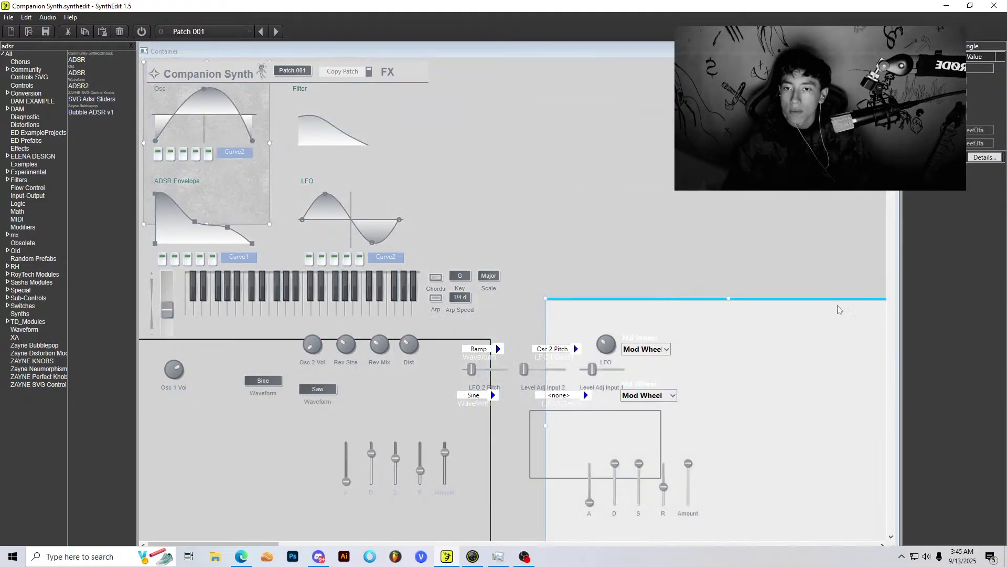
Step: Enlarge the textured background image until it covers the whole synth panel down to the keyboard's lower edge
{"action": "left_click", "coordinate": [436, 237]}
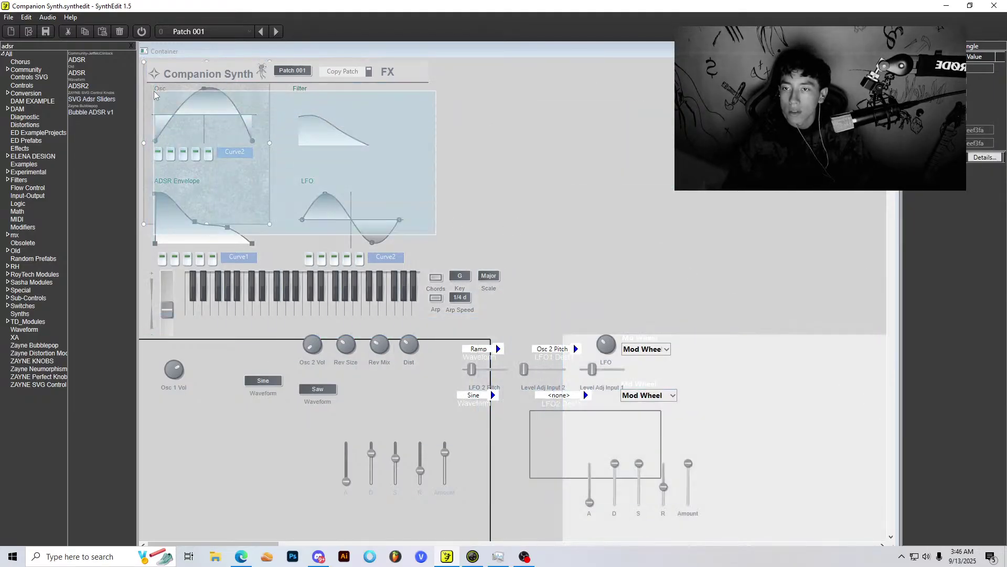
{"action": "left_click_drag", "start_coordinate": [271, 224], "coordinate": [506, 339]}
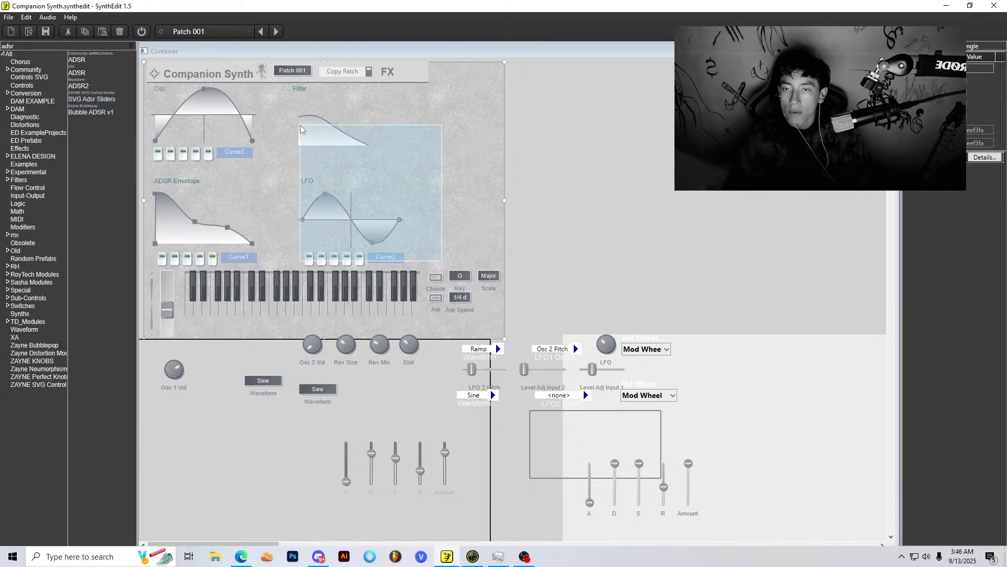
{"action": "left_click", "coordinate": [440, 135]}
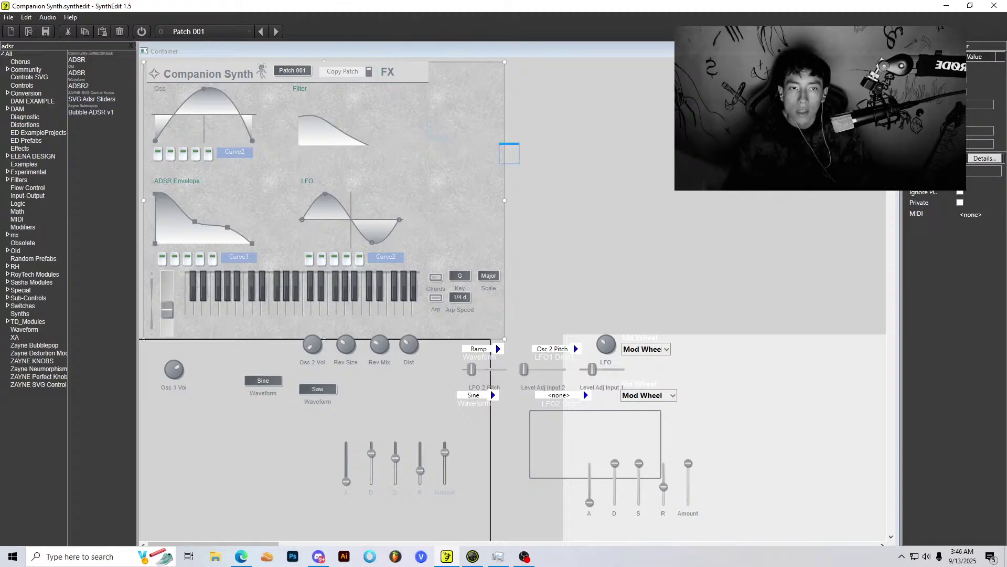
Step: Inspect the internal structure of the small blank module beside the Filter section and return to the panel view
{"action": "key", "text": "ctrl+tab"}
{"action": "scroll", "coordinate": [749, 254], "scroll_direction": "up", "scroll_amount": 2}
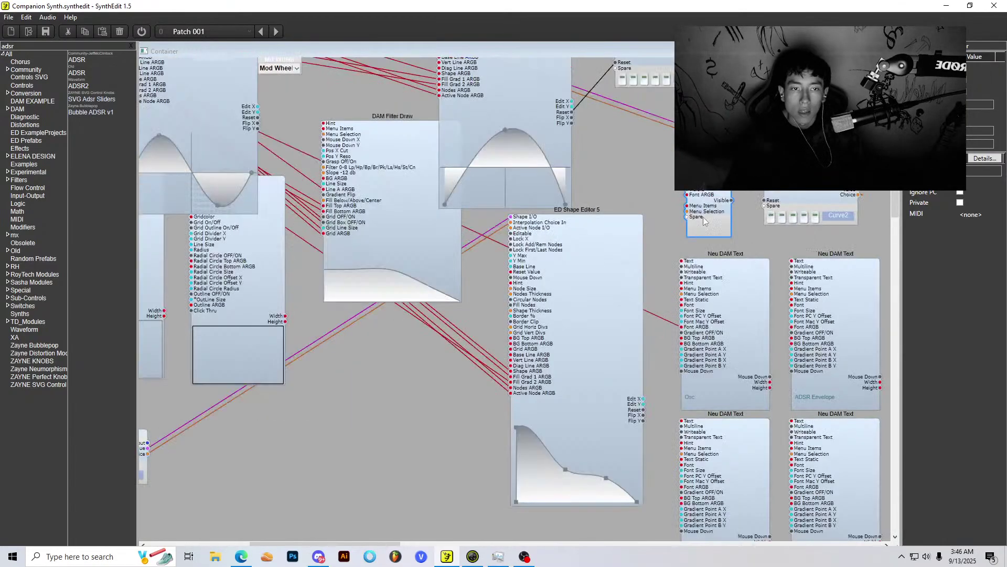
{"action": "double_click", "coordinate": [703, 217]}
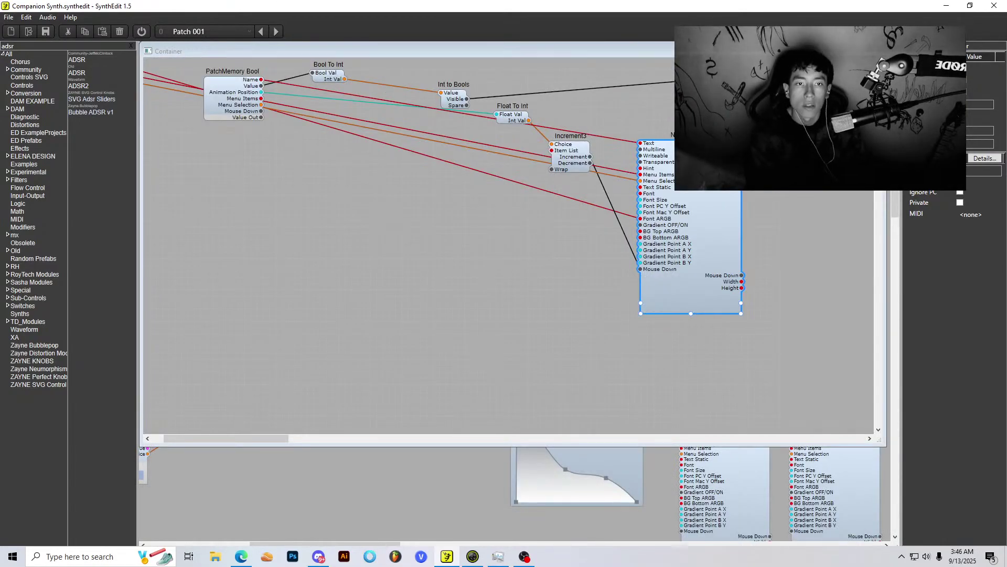
{"action": "key", "text": "Escape"}
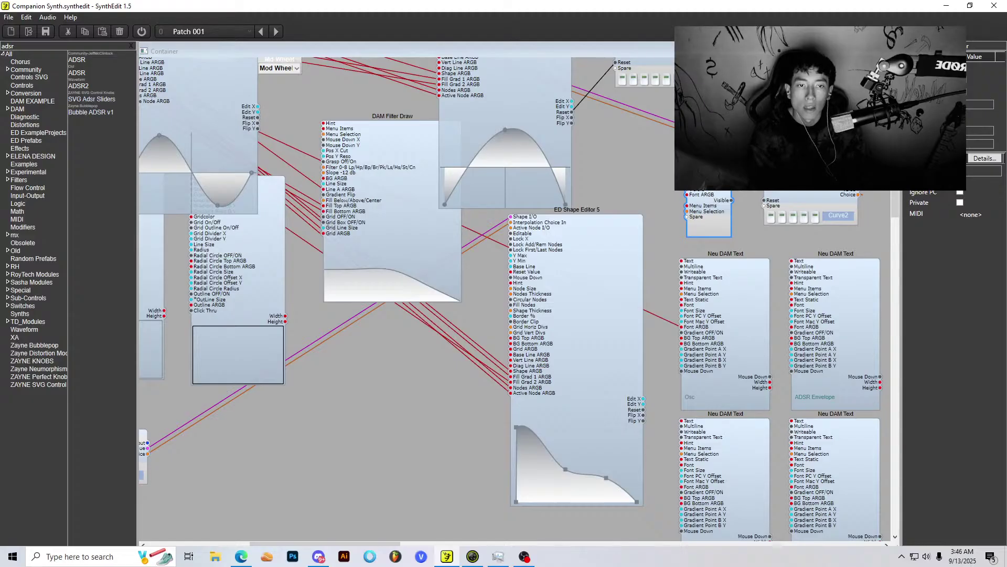
{"action": "right_click", "coordinate": [656, 184]}
{"action": "left_click", "coordinate": [706, 247]}
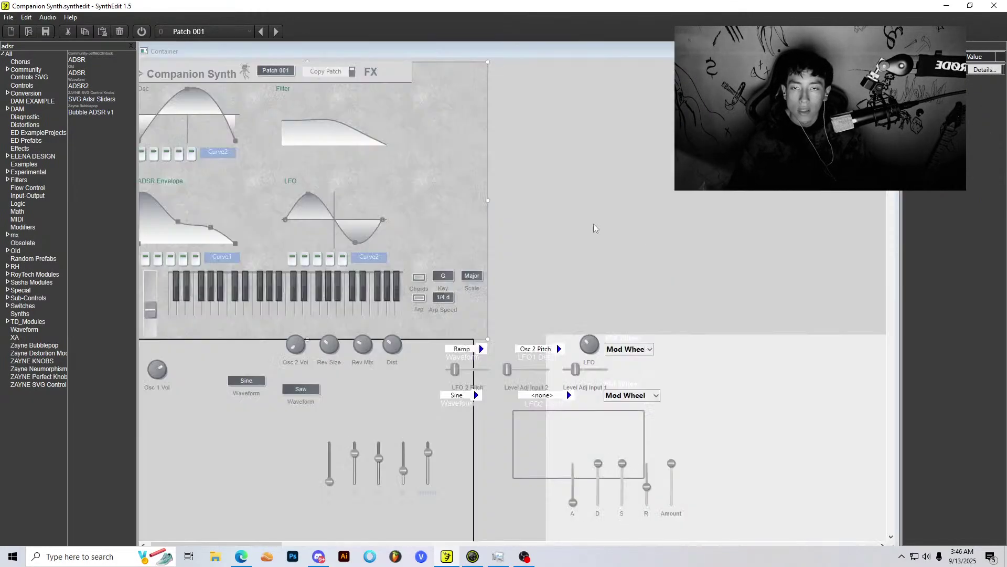
{"action": "left_click", "coordinate": [375, 76]}
{"action": "scroll", "coordinate": [530, 123], "scroll_direction": "down", "scroll_amount": 2}
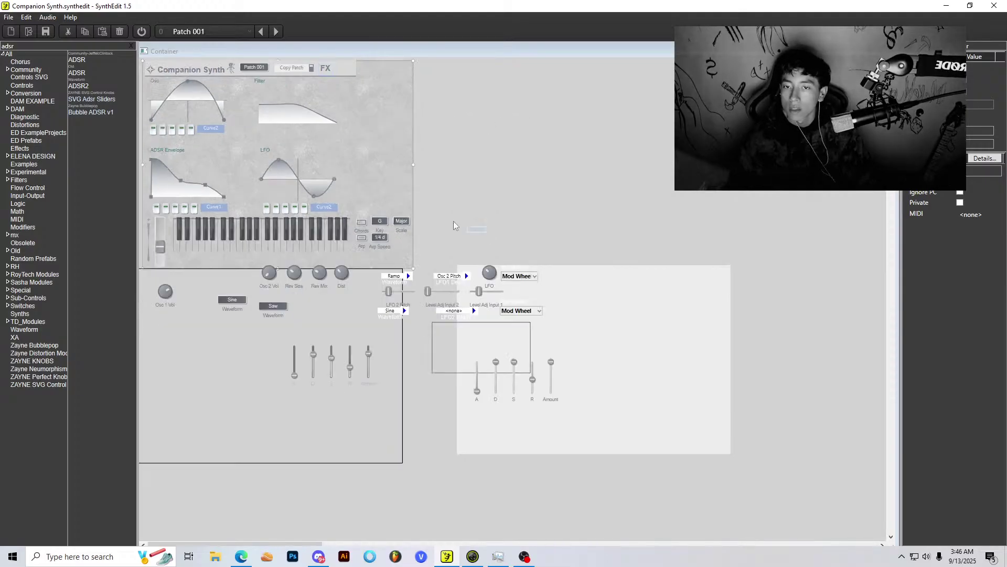
{"action": "left_click_drag", "start_coordinate": [454, 226], "coordinate": [341, 138]}
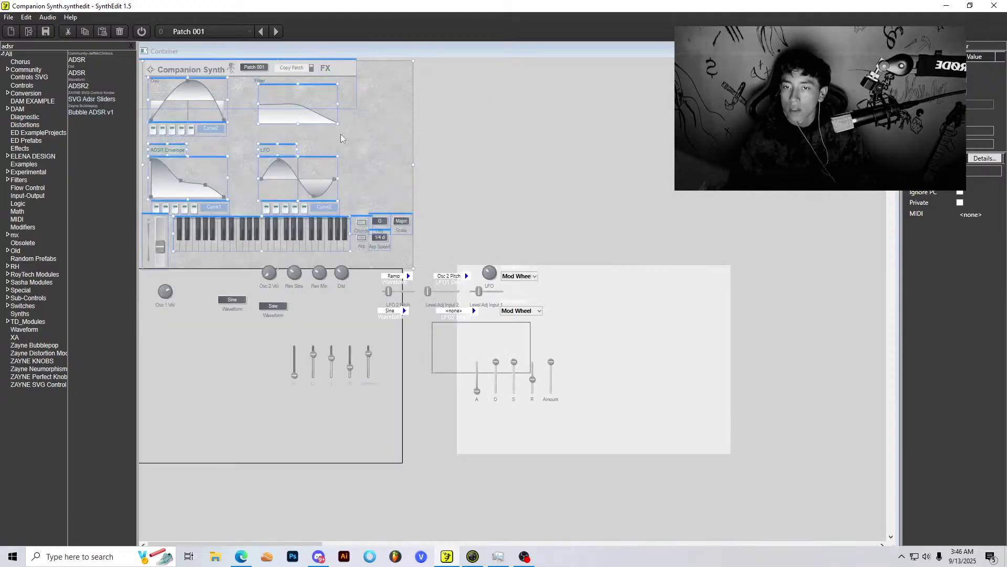
{"action": "left_click", "coordinate": [489, 169]}
{"action": "scroll", "coordinate": [462, 186], "scroll_direction": "up", "scroll_amount": 2}
{"action": "left_click_drag", "start_coordinate": [356, 212], "coordinate": [344, 93]}
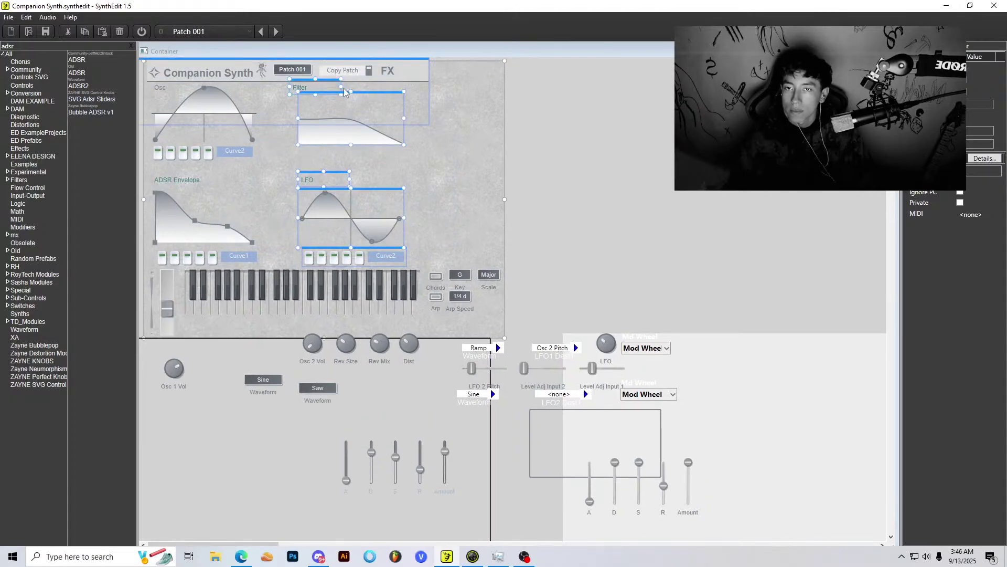
{"action": "left_click", "coordinate": [492, 155]}
Step: Open the Companion Synth header's popup menu module from the structure view and show its inner panel view
{"action": "left_click", "coordinate": [402, 80]}
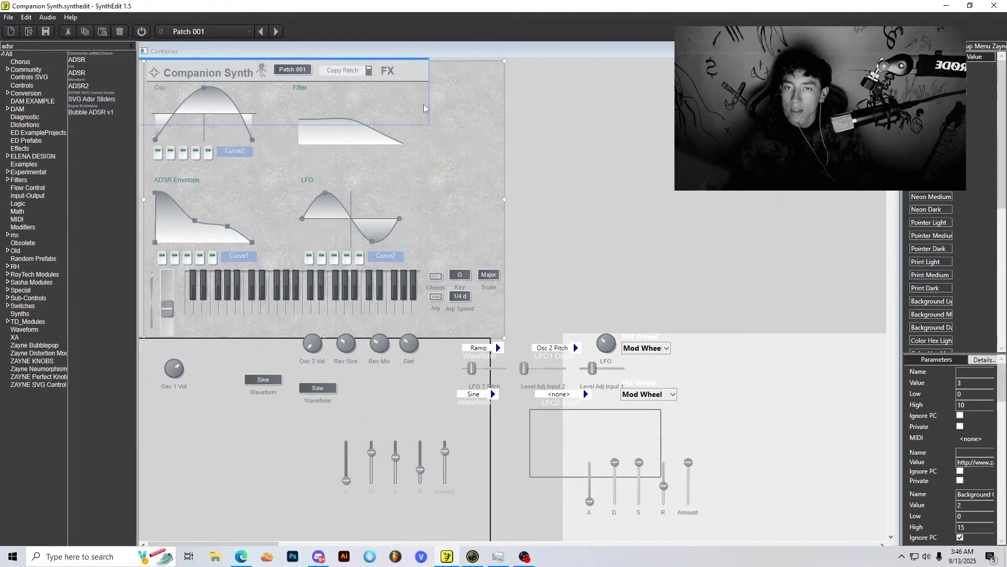
{"action": "scroll", "coordinate": [385, 109], "scroll_direction": "down", "scroll_amount": 1}
{"action": "scroll", "coordinate": [223, 115], "scroll_direction": "up", "scroll_amount": 1}
{"action": "scroll", "coordinate": [228, 118], "scroll_direction": "up", "scroll_amount": 1}
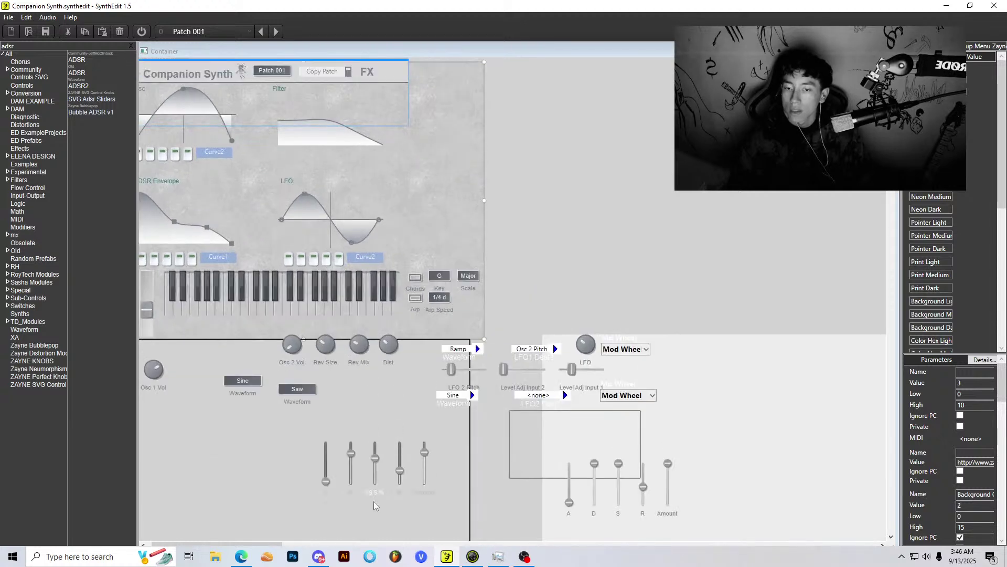
{"action": "left_click_drag", "start_coordinate": [274, 544], "coordinate": [270, 544]}
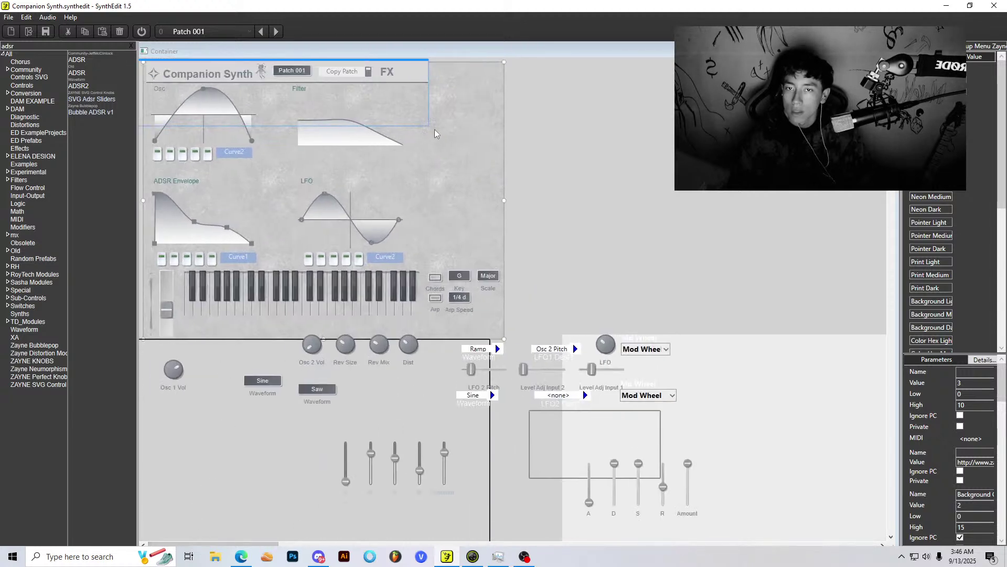
{"action": "key", "text": "Tab"}
{"action": "scroll", "coordinate": [364, 288], "scroll_direction": "down", "scroll_amount": 3}
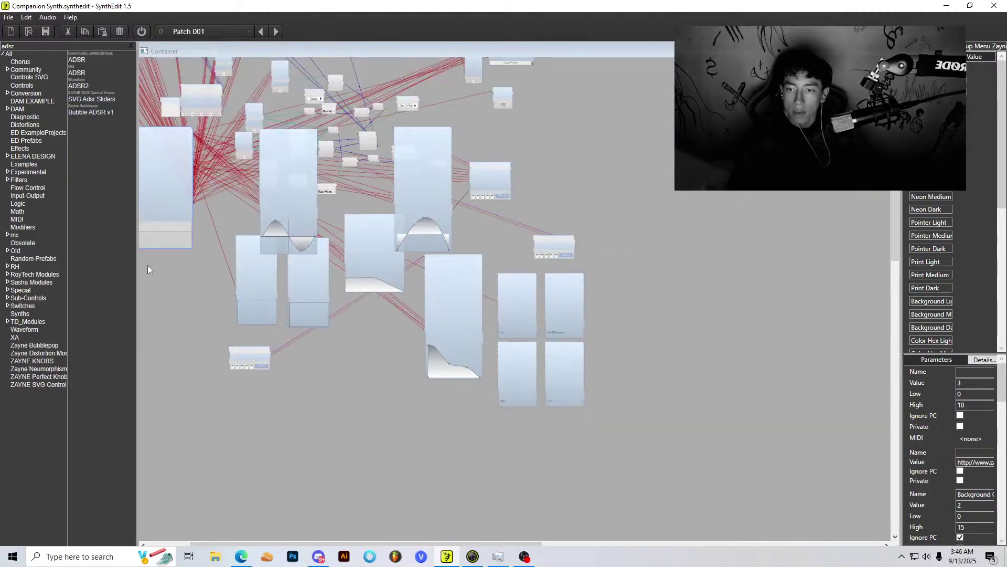
{"action": "scroll", "coordinate": [158, 234], "scroll_direction": "up", "scroll_amount": 3}
{"action": "double_click", "coordinate": [180, 159]}
{"action": "scroll", "coordinate": [439, 234], "scroll_direction": "down", "scroll_amount": 3}
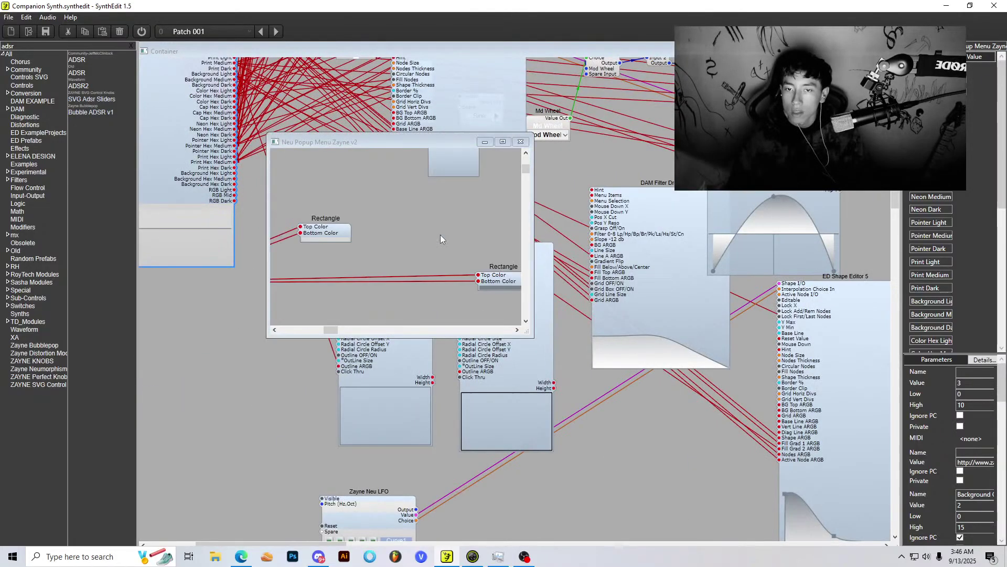
{"action": "right_click", "coordinate": [454, 214]}
{"action": "left_click", "coordinate": [483, 286]}
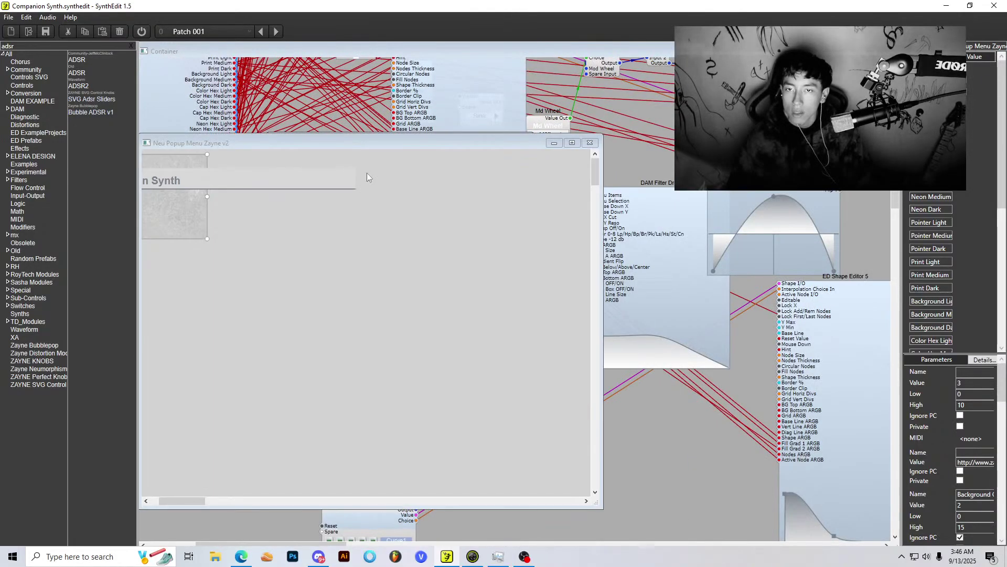
Step: Examine the header elements in the popup menu module's structure and inner panel view, and close its windows
{"action": "scroll", "coordinate": [251, 195], "scroll_direction": "down", "scroll_amount": 1}
{"action": "left_click", "coordinate": [253, 178]}
{"action": "left_click", "coordinate": [385, 217]}
{"action": "left_click", "coordinate": [201, 183]}
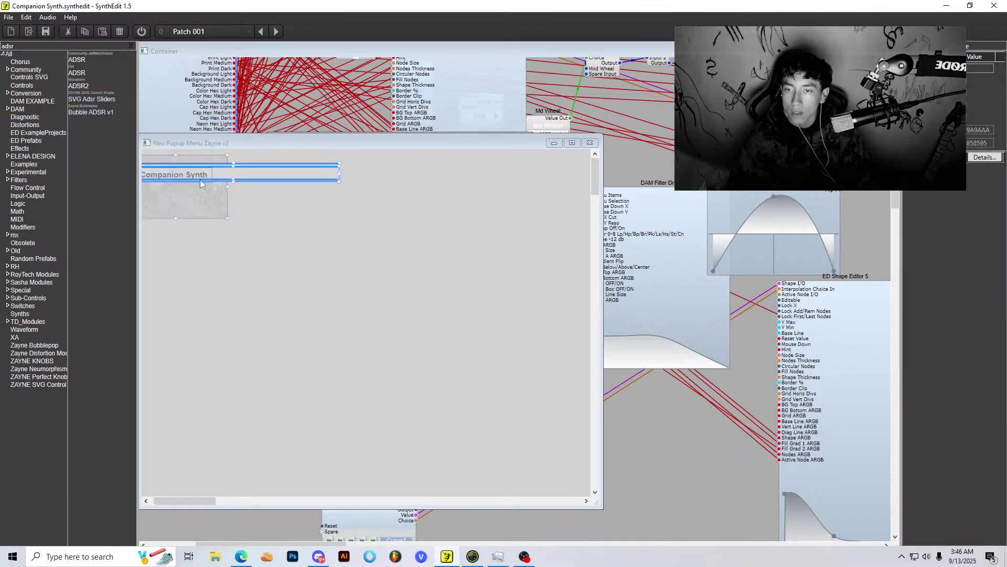
{"action": "scroll", "coordinate": [320, 231], "scroll_direction": "left", "scroll_amount": 1}
{"action": "left_click", "coordinate": [590, 143]}
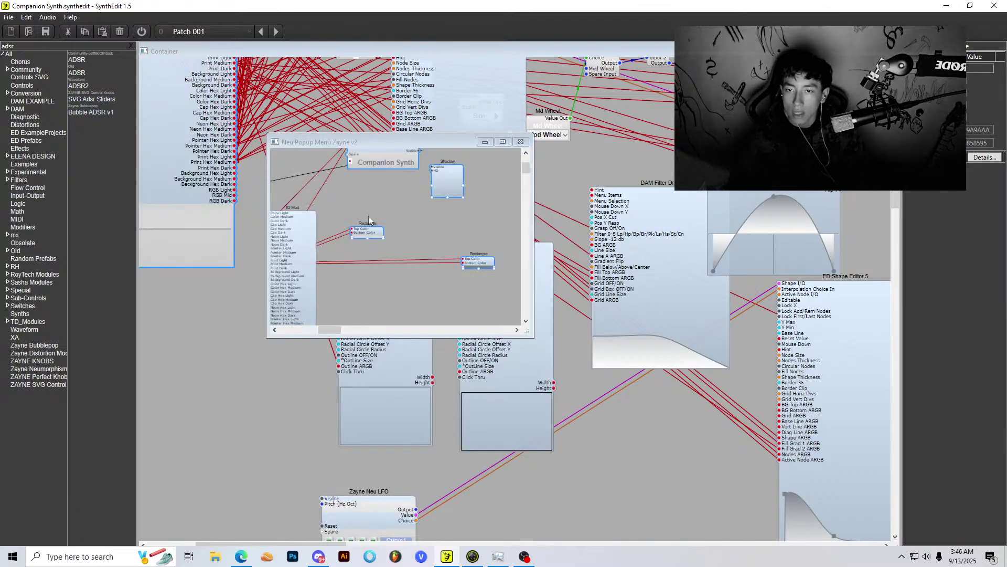
{"action": "scroll", "coordinate": [443, 224], "scroll_direction": "down", "scroll_amount": 1}
{"action": "right_click", "coordinate": [477, 215]}
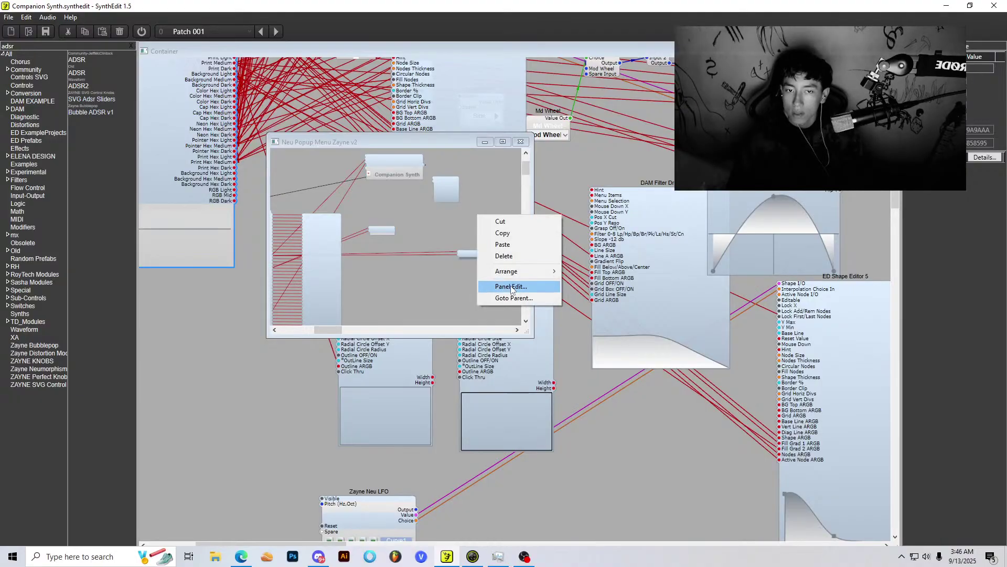
{"action": "left_click", "coordinate": [511, 286]}
{"action": "left_click", "coordinate": [590, 142]}
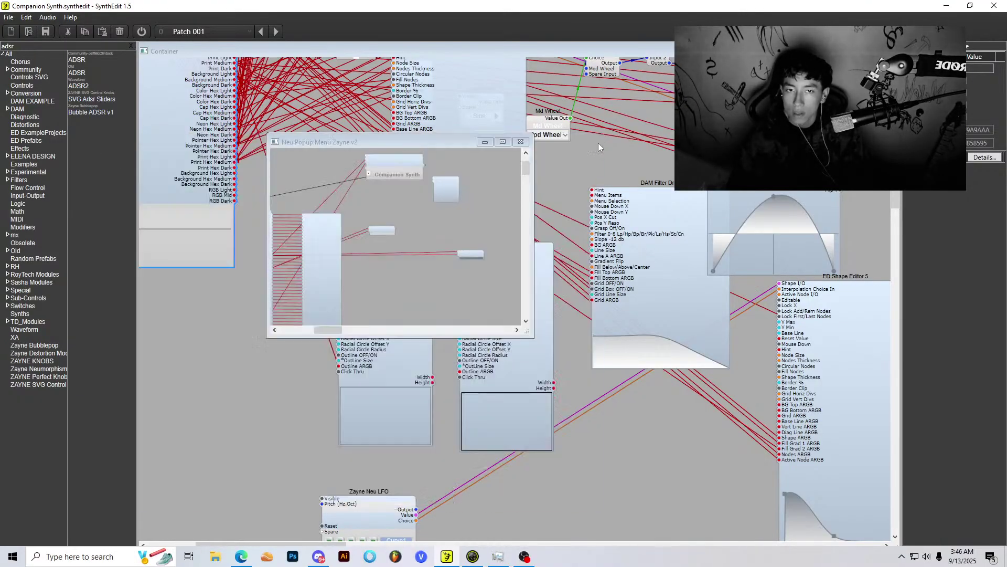
{"action": "left_click", "coordinate": [522, 141]}
Step: Show the main container's panel view and select the Companion Synth header to check its bounds, and return to the structure
{"action": "scroll", "coordinate": [235, 180], "scroll_direction": "down", "scroll_amount": 1}
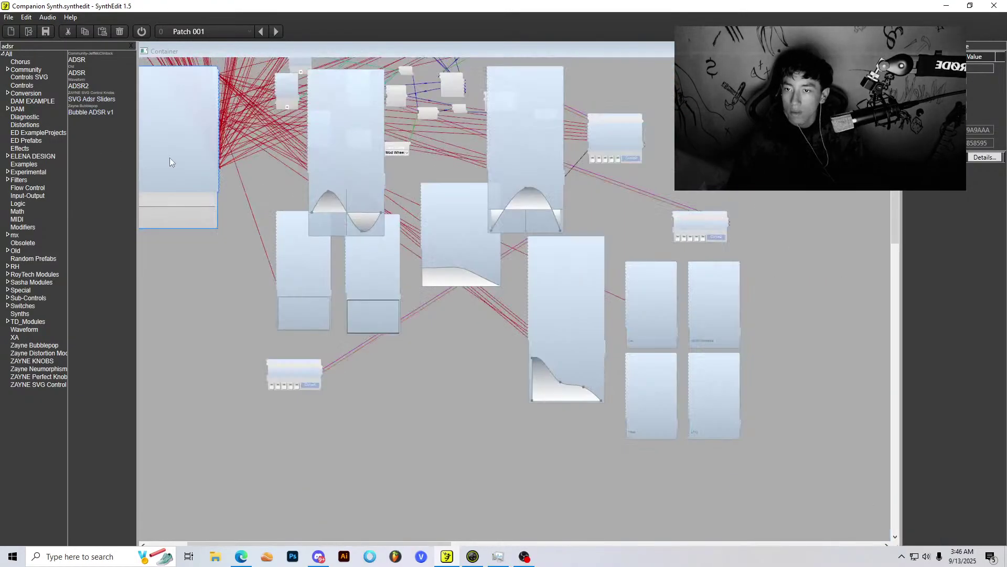
{"action": "scroll", "coordinate": [169, 157], "scroll_direction": "up", "scroll_amount": 1}
{"action": "right_click", "coordinate": [242, 445]}
{"action": "left_click", "coordinate": [279, 515]}
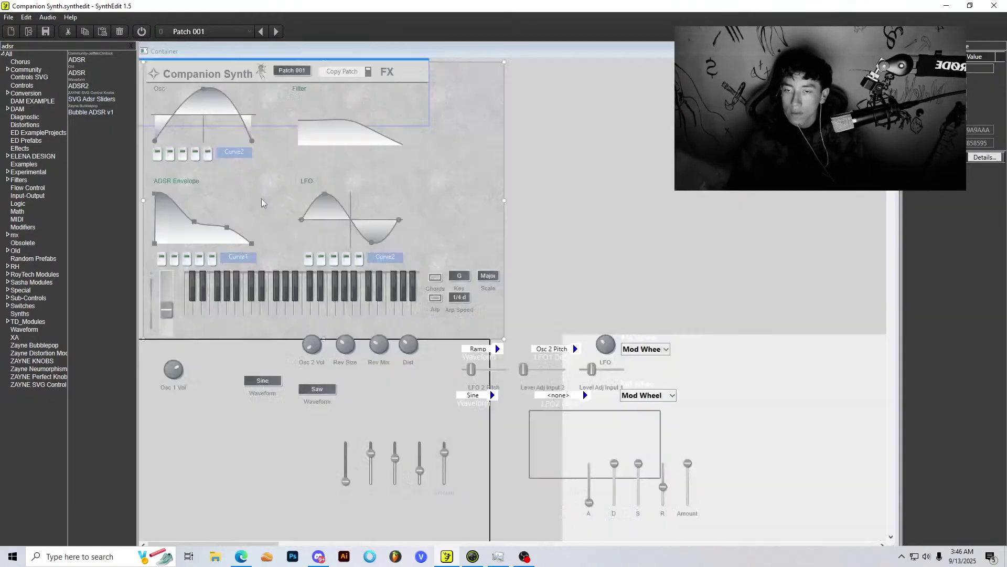
{"action": "left_click", "coordinate": [426, 81]}
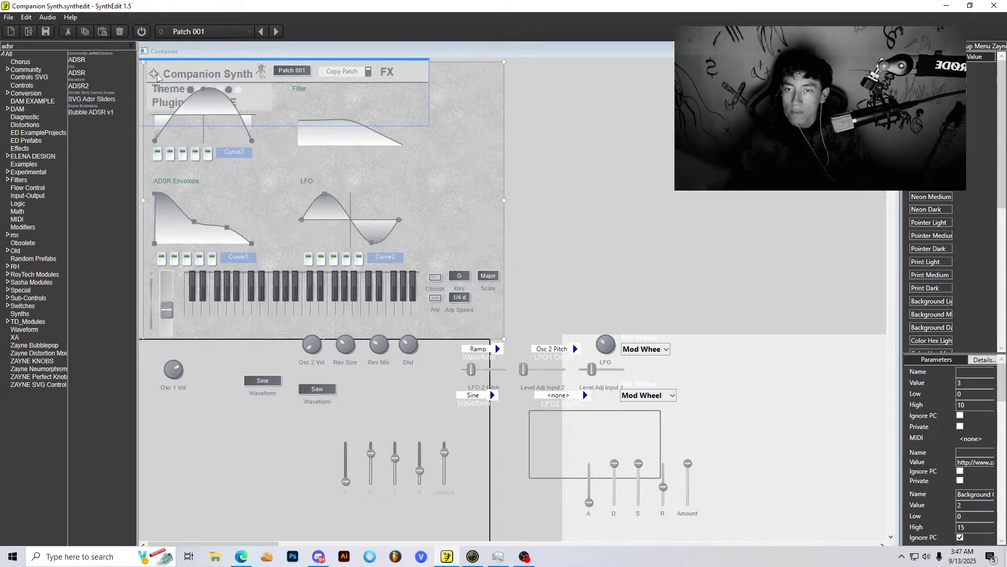
{"action": "left_click", "coordinate": [887, 51]}
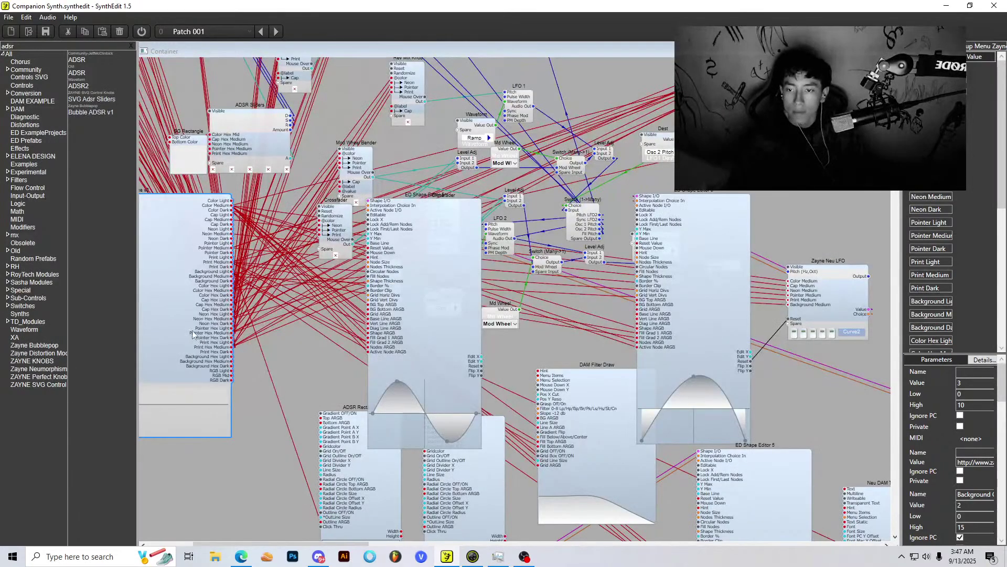
Step: Resize the popup menu's texture image into a wide strip around the Companion Synth header and return to the main panel view
{"action": "scroll", "coordinate": [192, 330], "scroll_direction": "down", "scroll_amount": 2}
{"action": "double_click", "coordinate": [181, 304]}
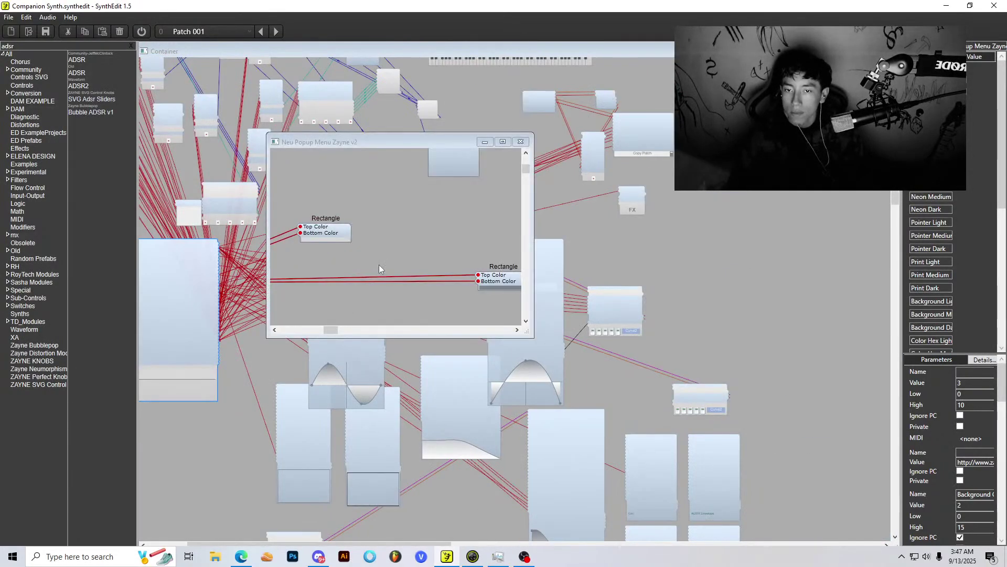
{"action": "right_click", "coordinate": [420, 241]}
{"action": "left_click", "coordinate": [472, 314]}
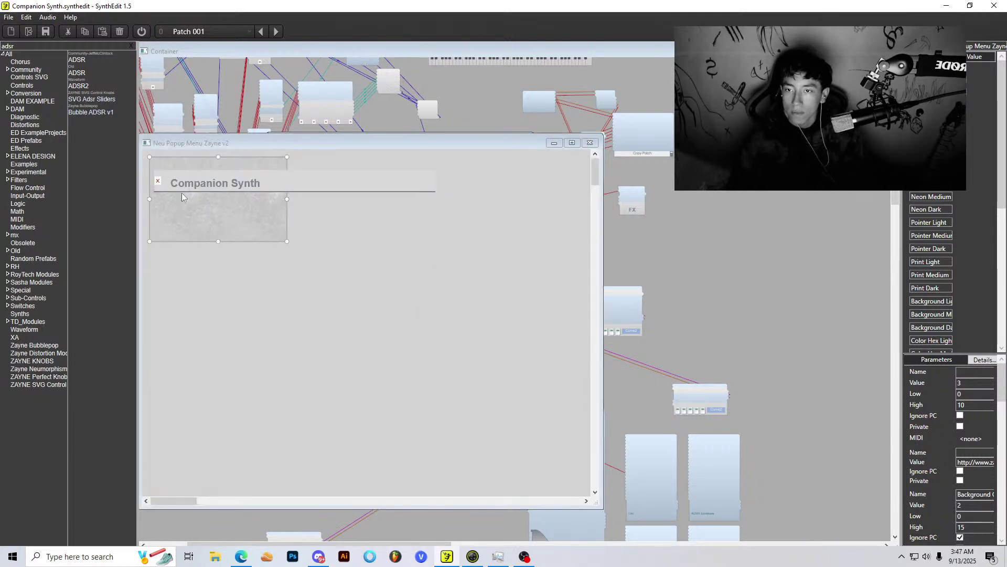
{"action": "left_click", "coordinate": [295, 212]}
{"action": "left_click", "coordinate": [288, 239]}
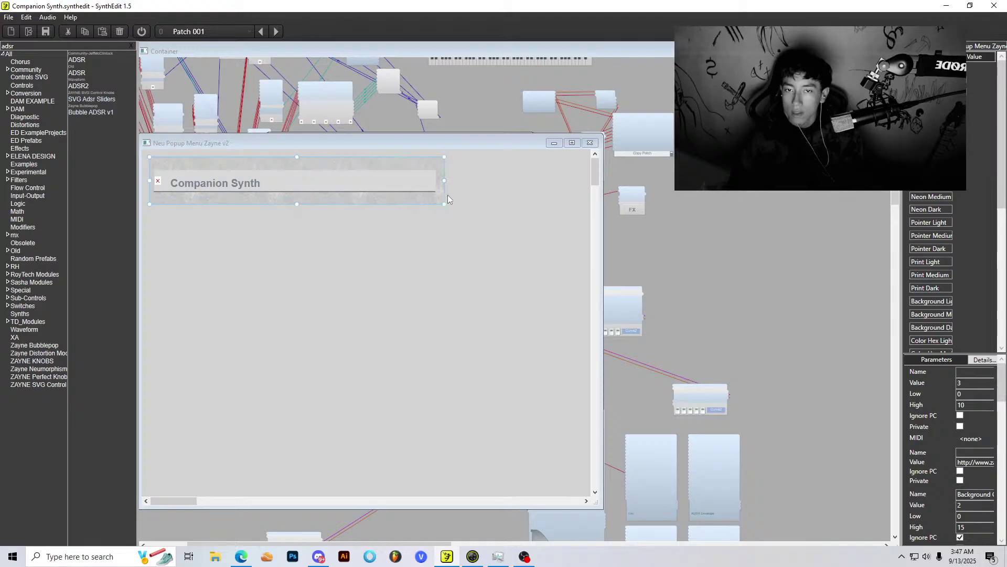
{"action": "left_click", "coordinate": [590, 142]}
{"action": "left_click", "coordinate": [520, 142]}
{"action": "right_click", "coordinate": [710, 243]}
{"action": "left_click", "coordinate": [746, 319]}
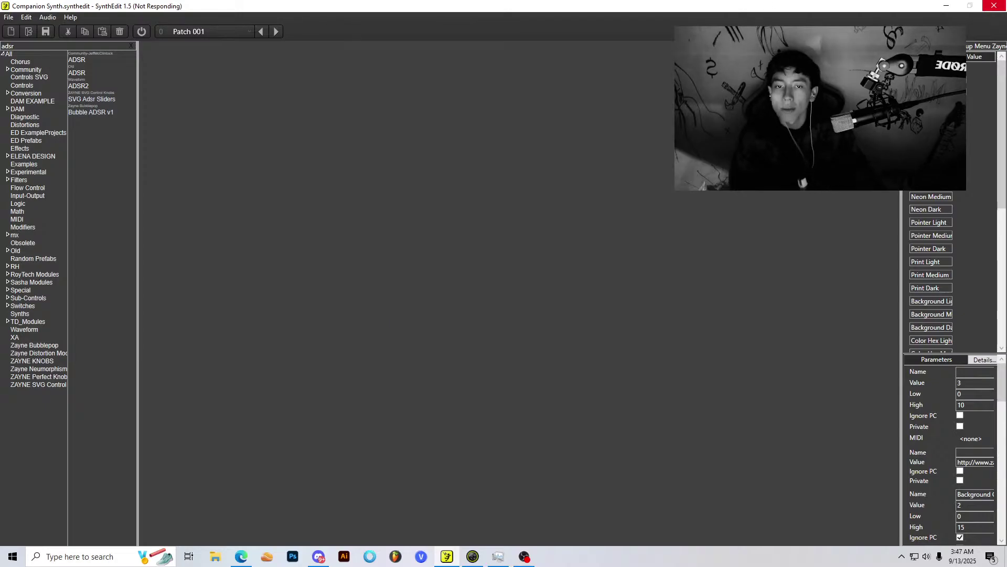
Step: End the unresponsive SynthEdit process in Task Manager and relaunch SynthEdit with the Companion Synth project
{"action": "left_click", "coordinate": [498, 556]}
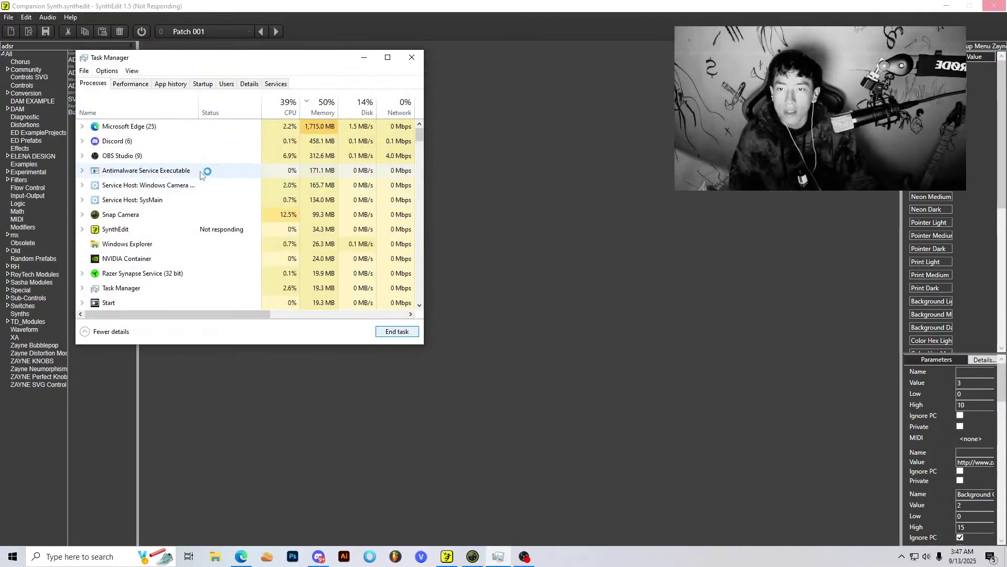
{"action": "left_click", "coordinate": [138, 231]}
{"action": "left_click", "coordinate": [397, 331]}
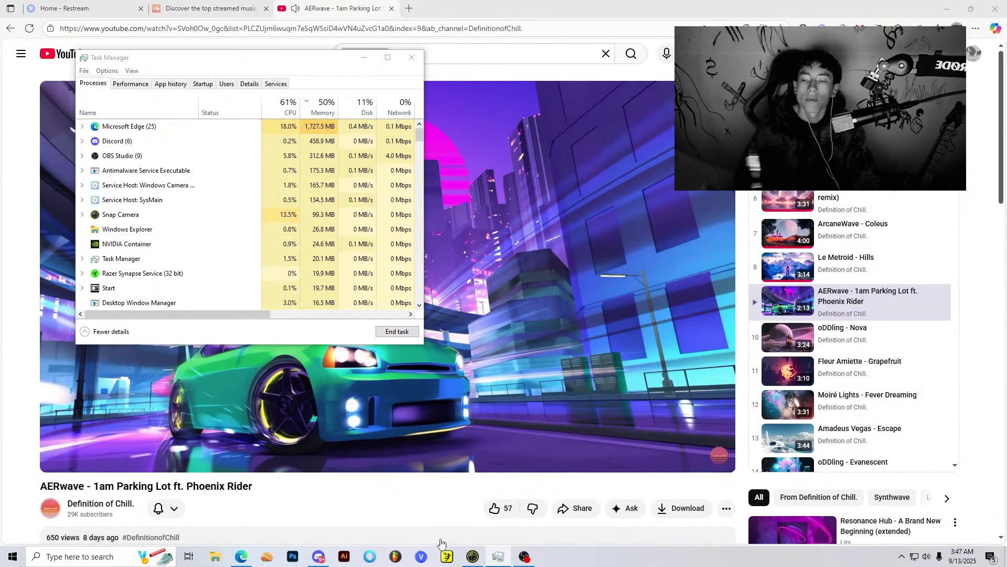
{"action": "left_click", "coordinate": [446, 555]}
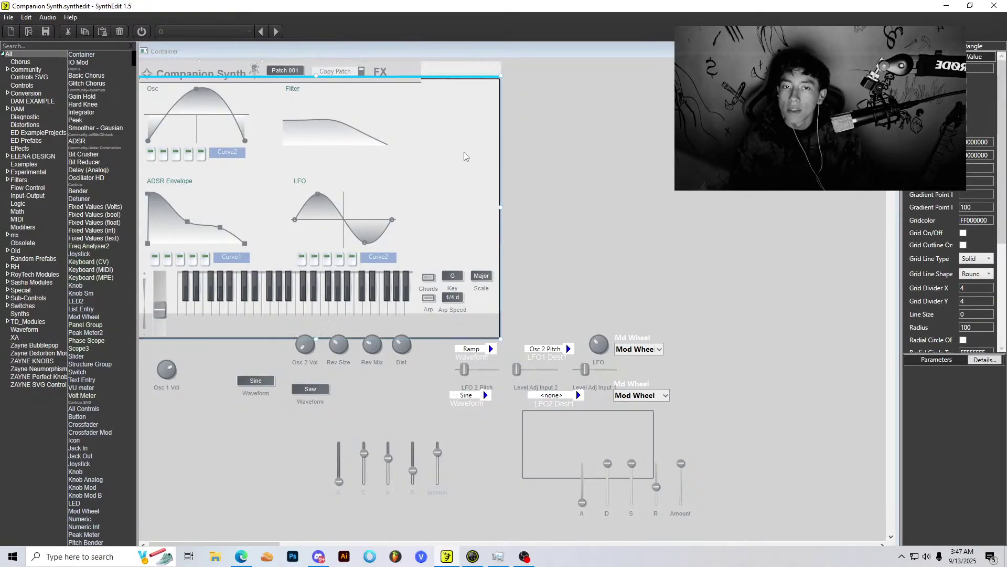
Step: Move the black-outlined and light background rectangles below the synth panel and enlarge the textured image to cover the panel
{"action": "left_click", "coordinate": [483, 358]}
{"action": "left_click_drag", "start_coordinate": [483, 358], "coordinate": [465, 352]}
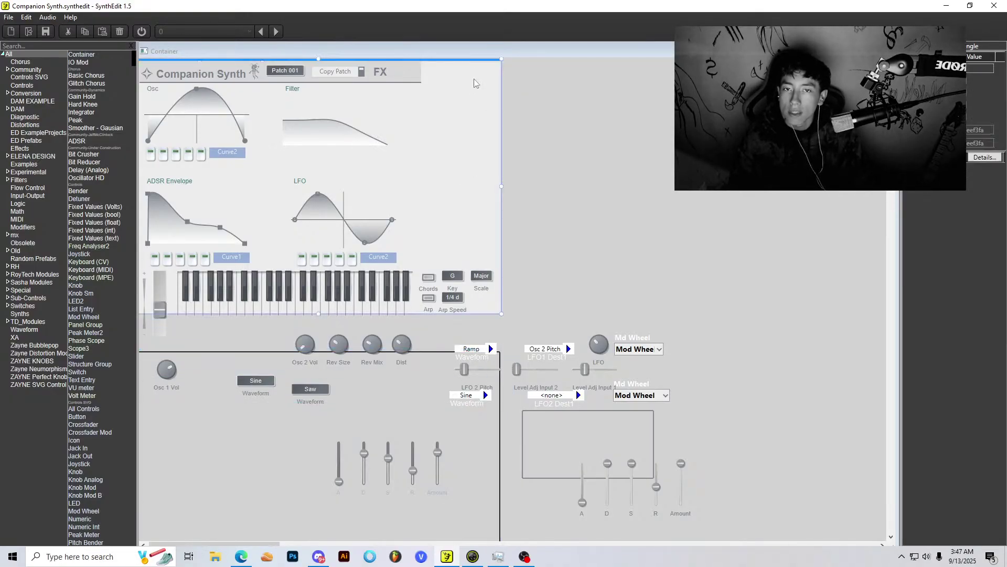
{"action": "left_click_drag", "start_coordinate": [501, 315], "coordinate": [513, 342]}
Step: Check the bounds of the Filter and LFO elements and of the Companion Synth header by selecting them
{"action": "left_click_drag", "start_coordinate": [457, 245], "coordinate": [279, 87]}
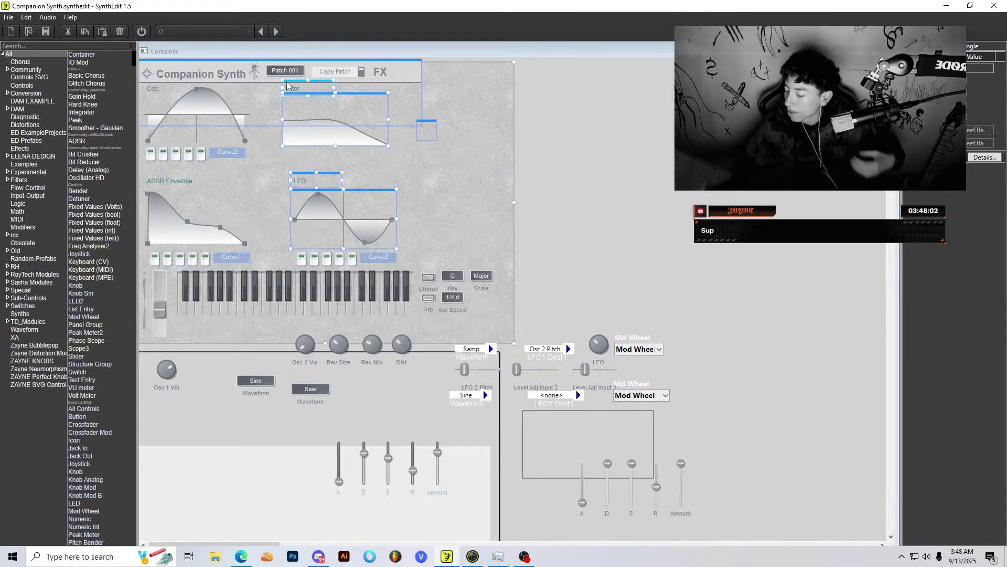
{"action": "left_click", "coordinate": [624, 154]}
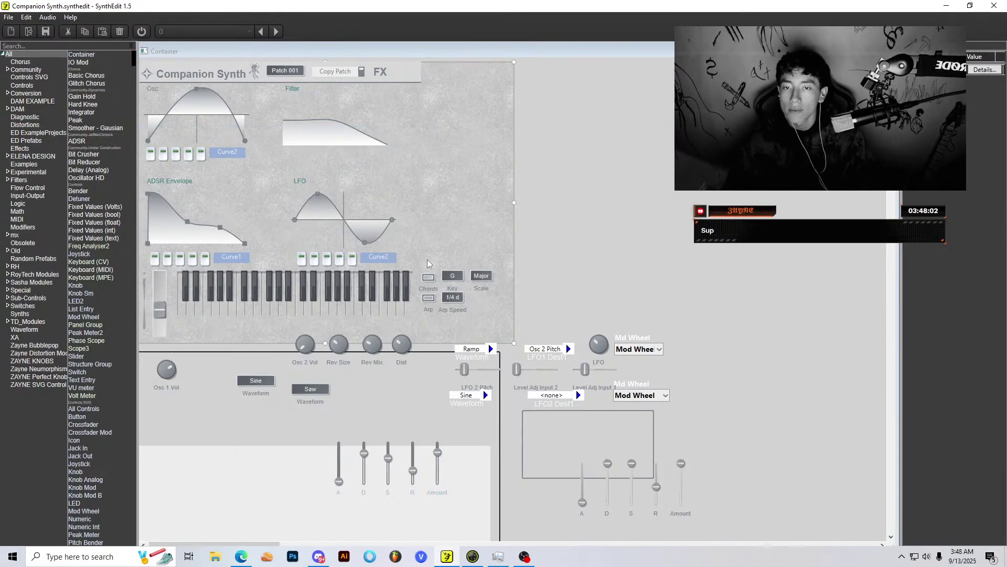
{"action": "left_click_drag", "start_coordinate": [427, 263], "coordinate": [312, 95]}
{"action": "left_click", "coordinate": [414, 241]}
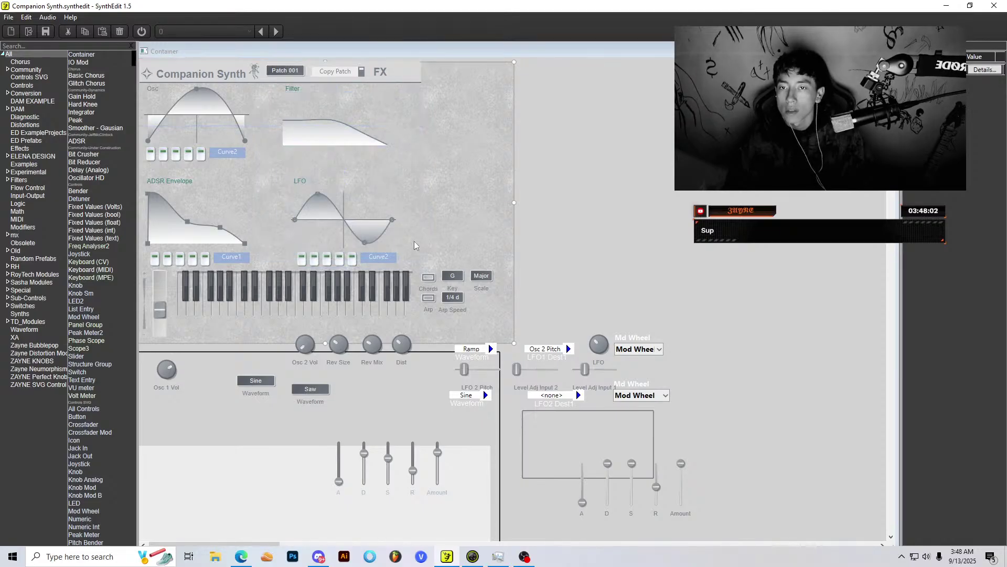
{"action": "left_click", "coordinate": [405, 91]}
Step: Review the Companion Synth header's pins and parameters and check its extent on the synth panel
{"action": "scroll", "coordinate": [928, 284], "scroll_direction": "down", "scroll_amount": 5}
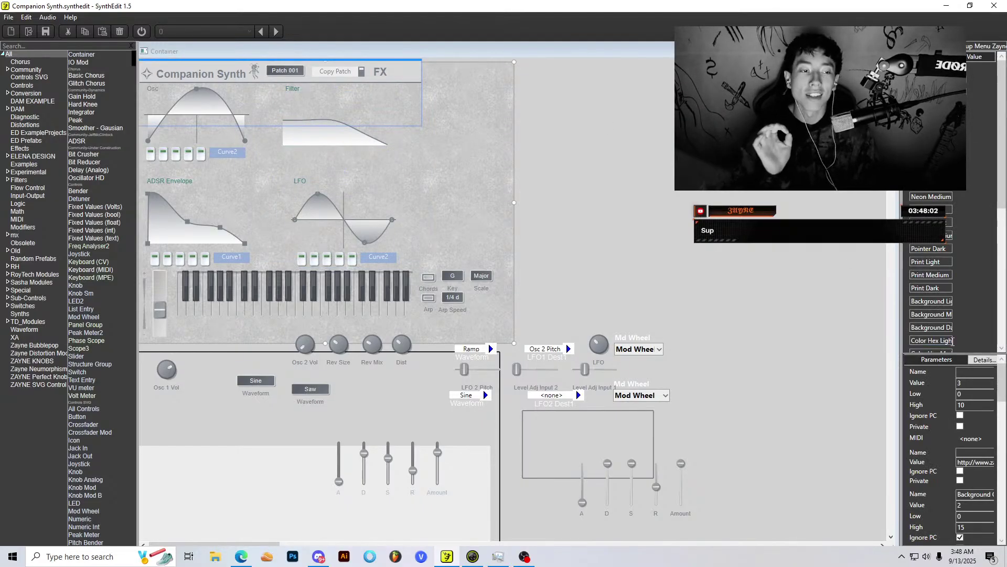
{"action": "scroll", "coordinate": [940, 429], "scroll_direction": "down", "scroll_amount": 3}
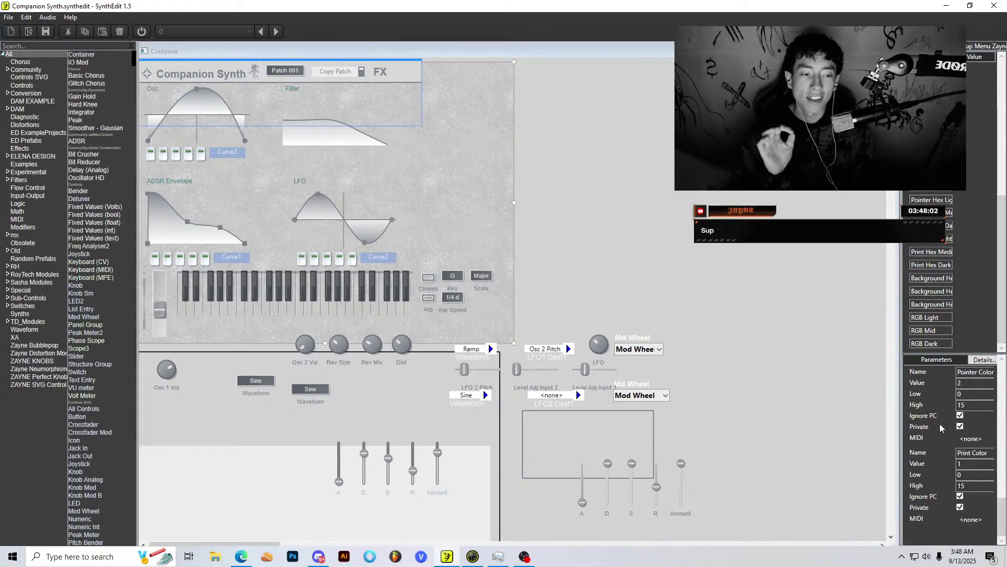
{"action": "scroll", "coordinate": [404, 130], "scroll_direction": "down", "scroll_amount": 2}
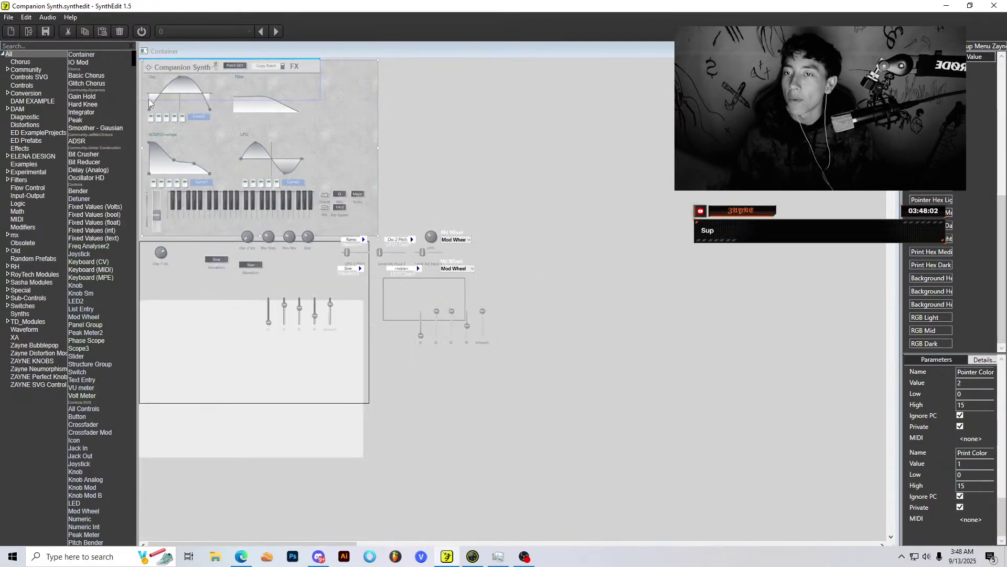
{"action": "scroll", "coordinate": [475, 76], "scroll_direction": "up", "scroll_amount": 2}
{"action": "left_click_drag", "start_coordinate": [475, 76], "coordinate": [416, 65]}
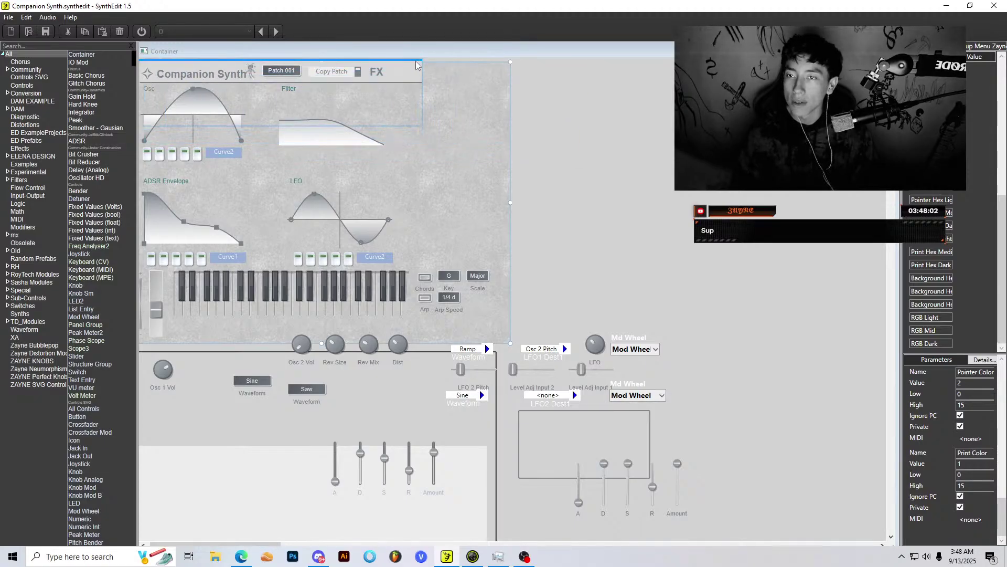
Step: Open the header's popup menu module from the structure view and check the bounds of all elements in its inner panel
{"action": "left_click", "coordinate": [885, 51]}
{"action": "scroll", "coordinate": [304, 224], "scroll_direction": "down", "scroll_amount": 2}
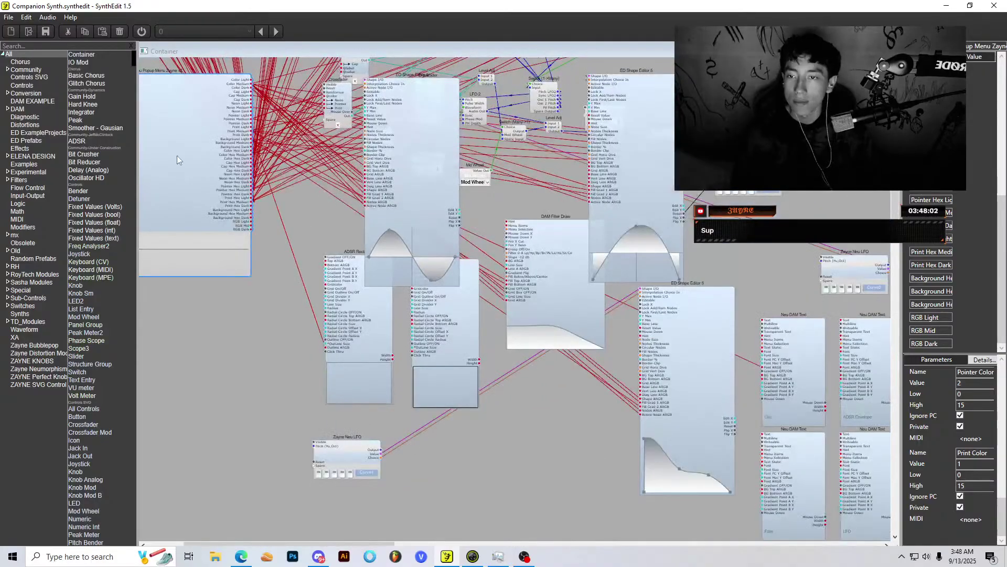
{"action": "double_click", "coordinate": [178, 156]}
{"action": "right_click", "coordinate": [418, 224]}
{"action": "left_click", "coordinate": [471, 298]}
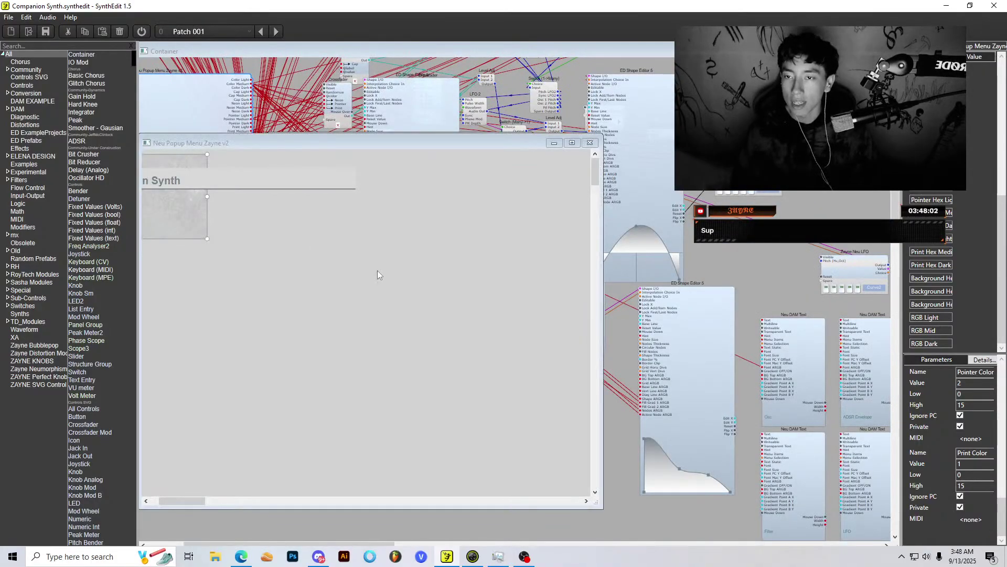
{"action": "key", "text": "ctrl+a"}
{"action": "left_click", "coordinate": [344, 226]}
{"action": "left_click", "coordinate": [589, 143]}
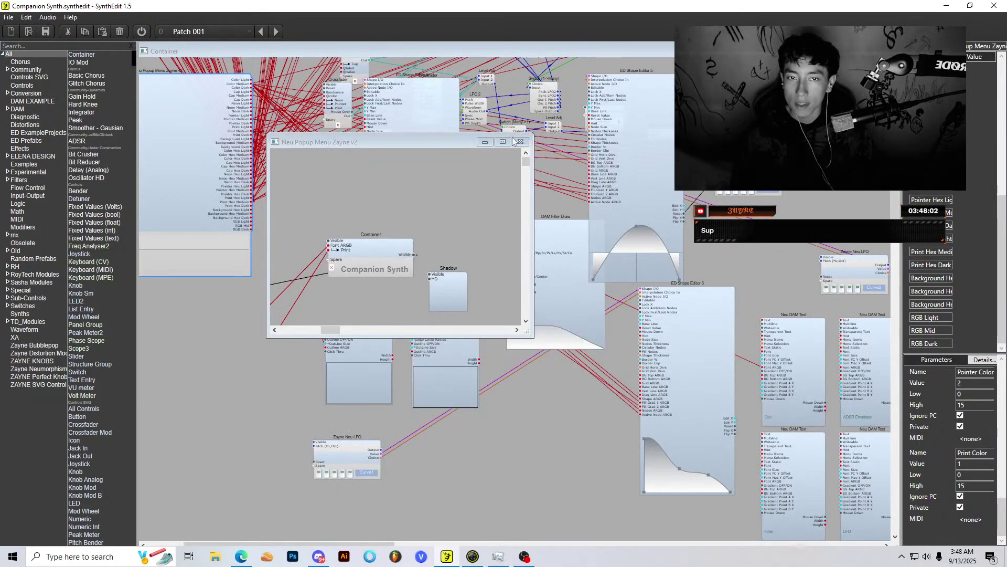
Step: Enlarge the popup menu's structure window and check all element bounds in the panel view of its nested Companion Synth container
{"action": "left_click", "coordinate": [501, 140]}
{"action": "scroll", "coordinate": [175, 186], "scroll_direction": "left", "scroll_amount": 5}
{"action": "scroll", "coordinate": [251, 162], "scroll_direction": "up", "scroll_amount": 3}
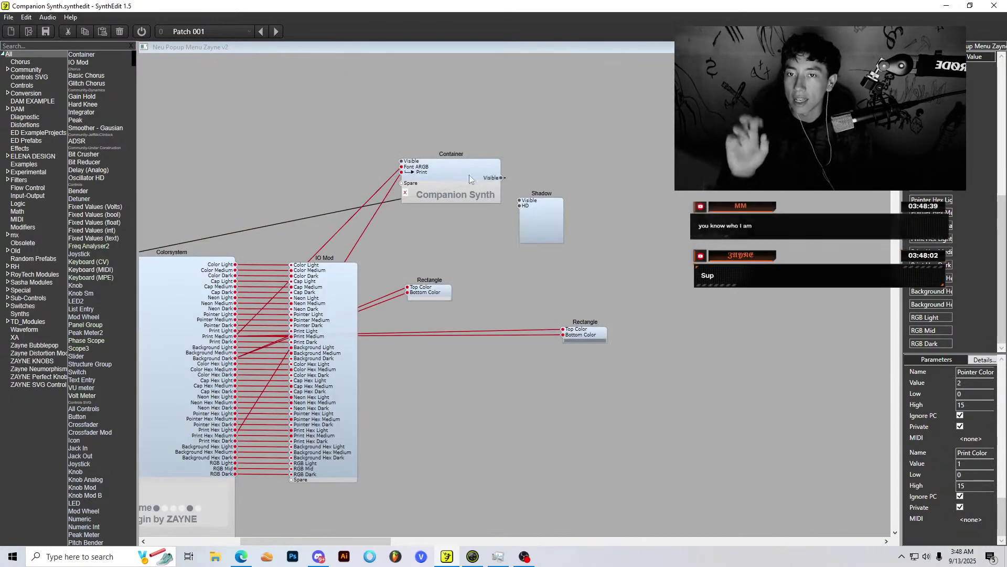
{"action": "double_click", "coordinate": [469, 175]}
{"action": "right_click", "coordinate": [332, 275]}
{"action": "left_click", "coordinate": [362, 347]}
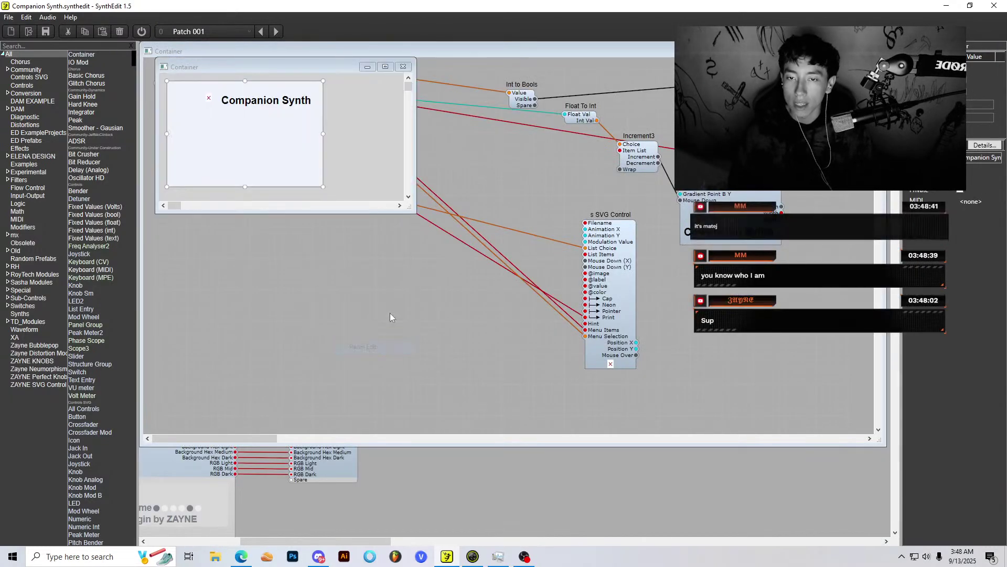
{"action": "key", "text": "ctrl+a"}
{"action": "left_click_drag", "start_coordinate": [159, 75], "coordinate": [160, 76]}
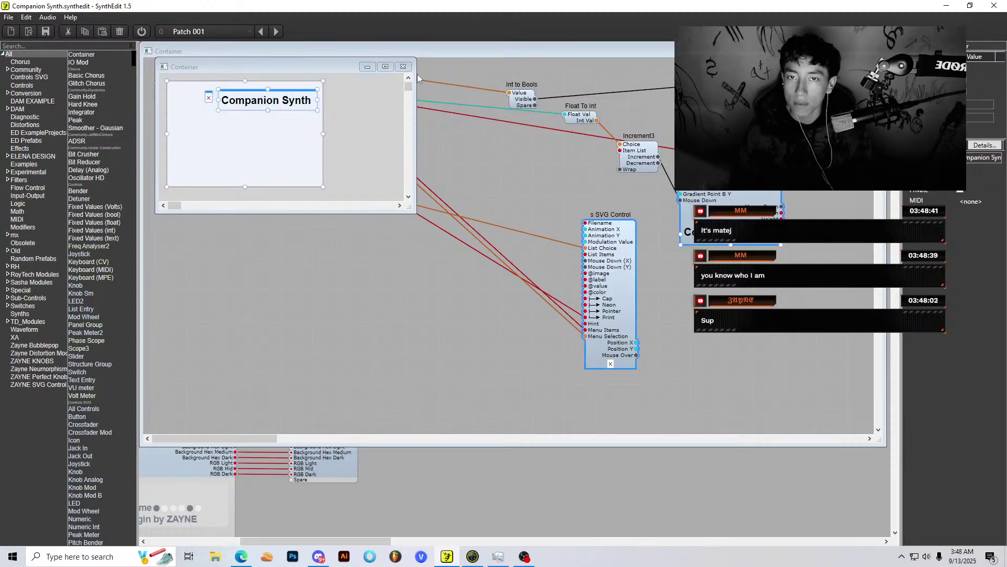
{"action": "left_click", "coordinate": [403, 66]}
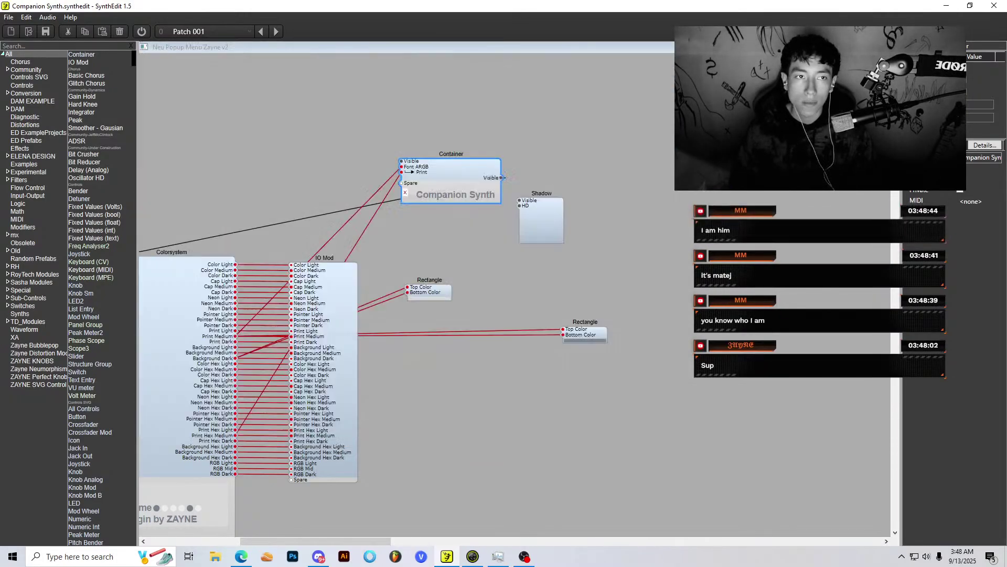
Step: Open the Colorsystem module inside the popup menu and show its inner panel view
{"action": "scroll", "coordinate": [279, 212], "scroll_direction": "down", "scroll_amount": 4}
{"action": "scroll", "coordinate": [175, 178], "scroll_direction": "up", "scroll_amount": 4}
{"action": "double_click", "coordinate": [294, 171]}
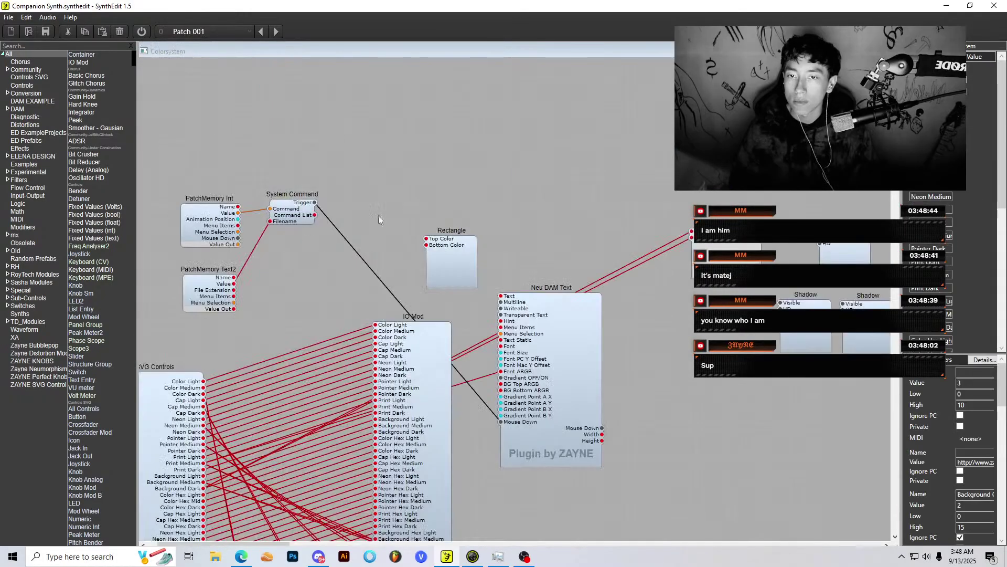
{"action": "right_click", "coordinate": [399, 194]}
{"action": "left_click", "coordinate": [423, 249]}
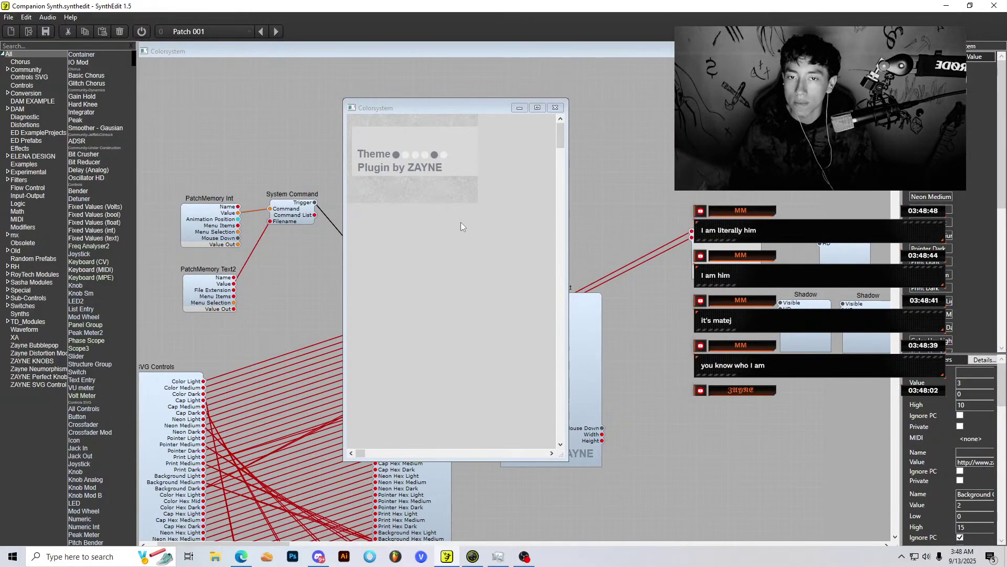
Step: Delete the small unconnected Rectangle that overhangs the edge of the Colorsystem module's theme panel
{"action": "right_click", "coordinate": [433, 193]}
{"action": "left_click", "coordinate": [454, 268]}
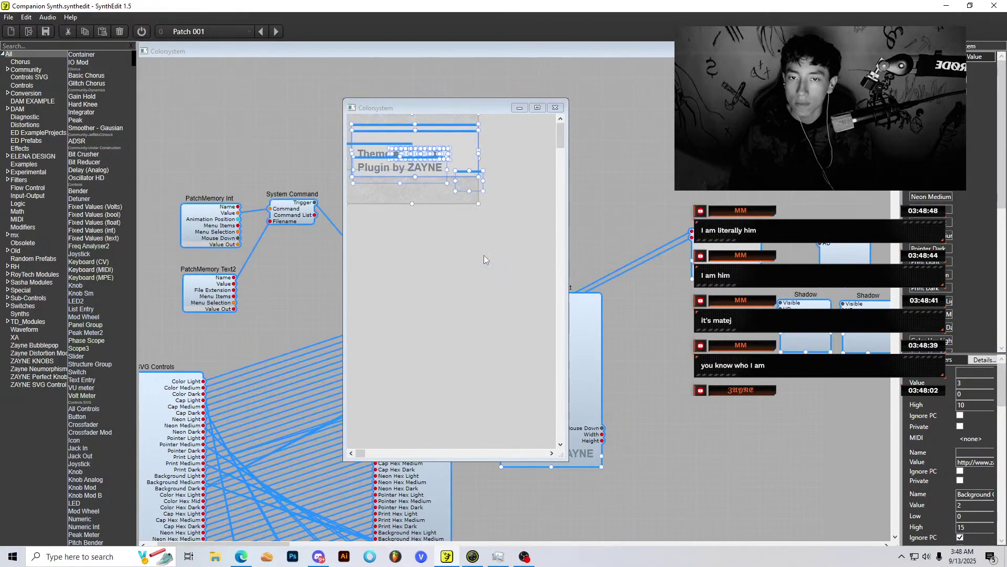
{"action": "left_click", "coordinate": [499, 256]}
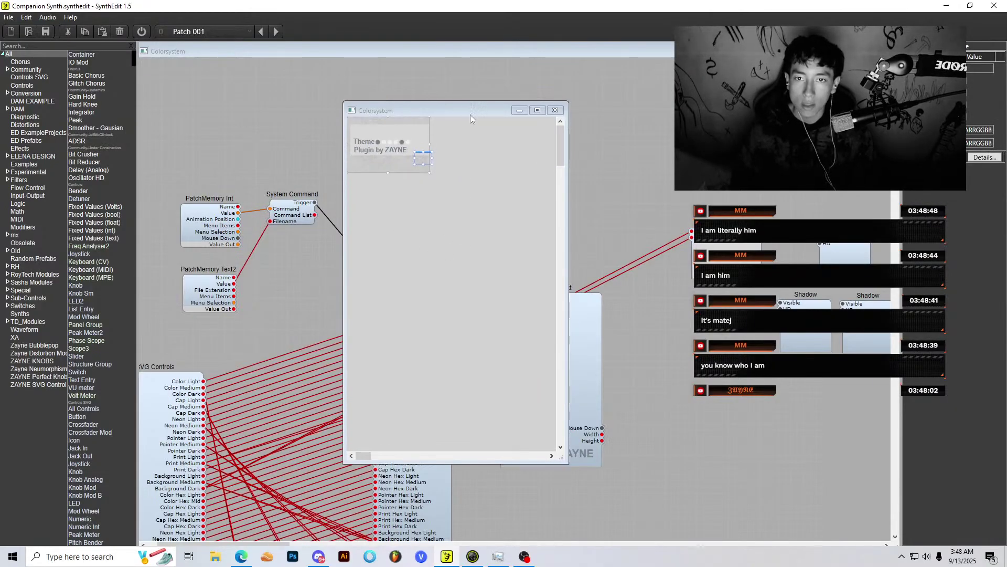
{"action": "left_click_drag", "start_coordinate": [471, 110], "coordinate": [645, 237]}
{"action": "key", "text": "Delete"}
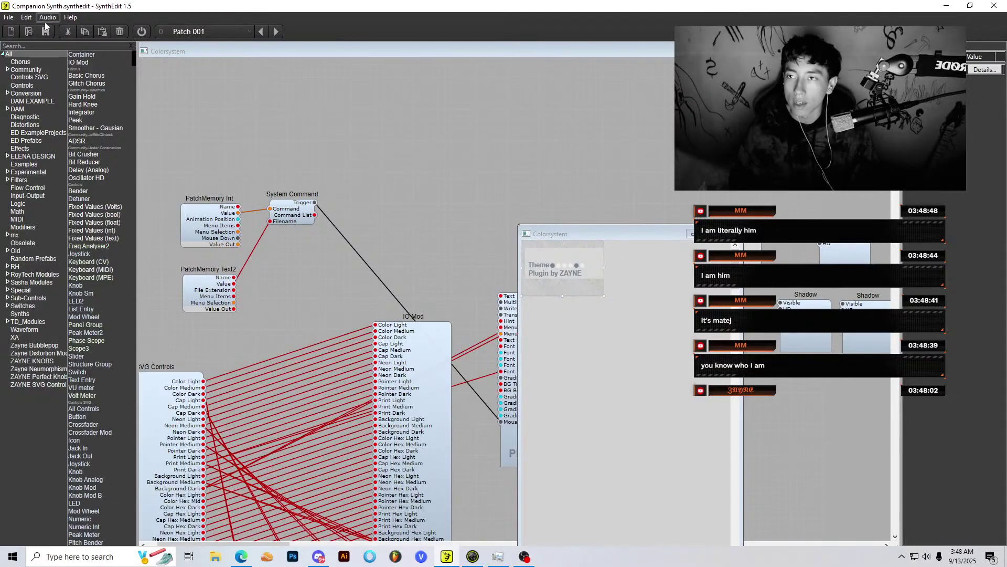
Step: Close the Companion Synth project, discarding its unsaved changes, and reopen it
{"action": "left_click", "coordinate": [994, 6]}
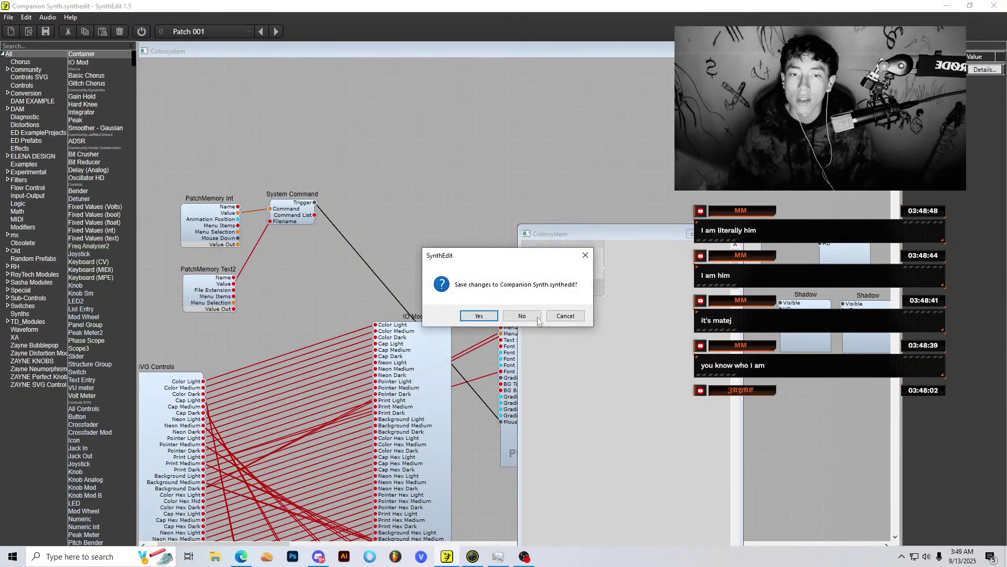
{"action": "left_click", "coordinate": [530, 317]}
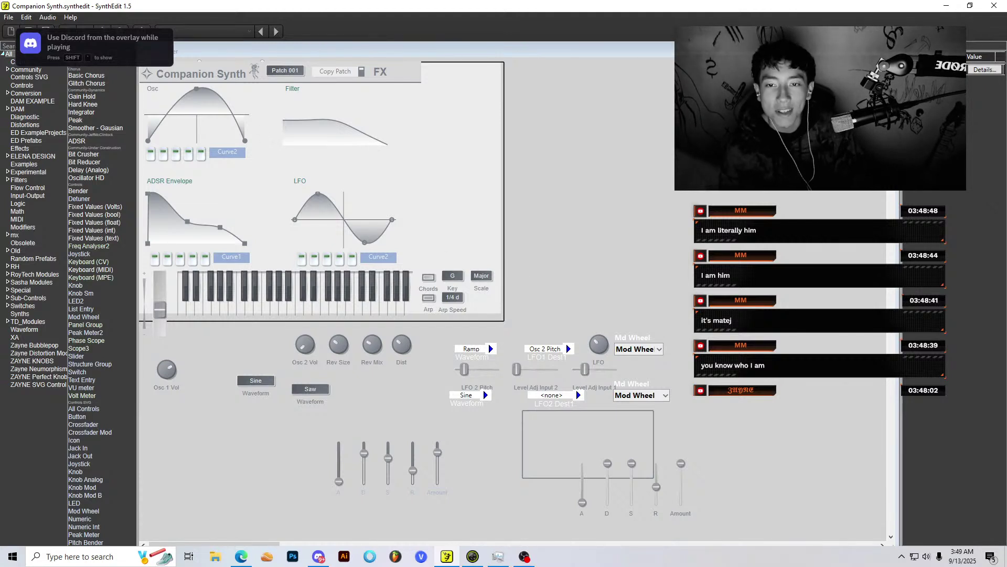
Step: Move the white outlined rectangle below the keyboard and enlarge the textured background to cover every section from the header to the keyboard
{"action": "right_click", "coordinate": [619, 210]}
{"action": "left_click", "coordinate": [496, 212]}
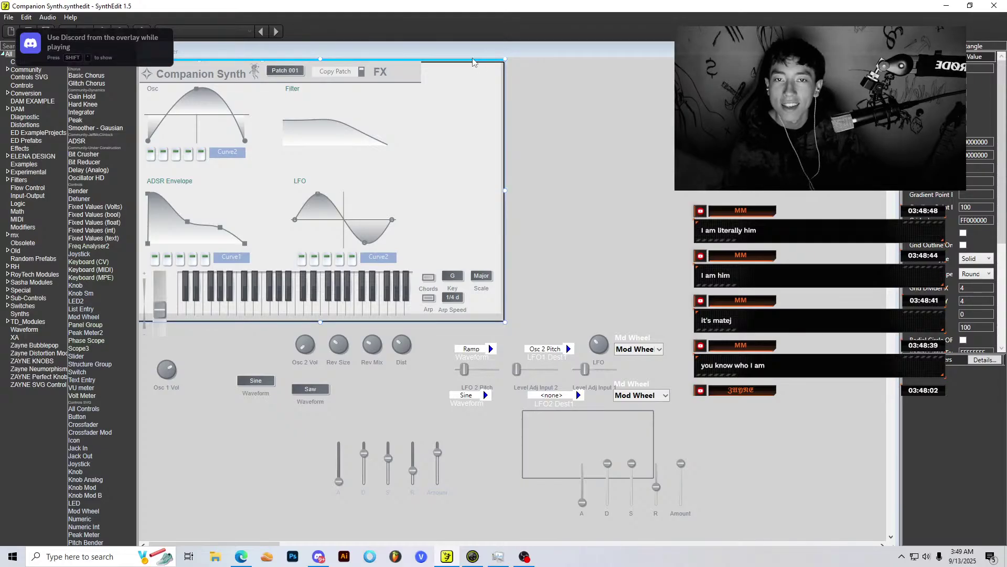
{"action": "left_click", "coordinate": [497, 197]}
{"action": "left_click", "coordinate": [508, 206]}
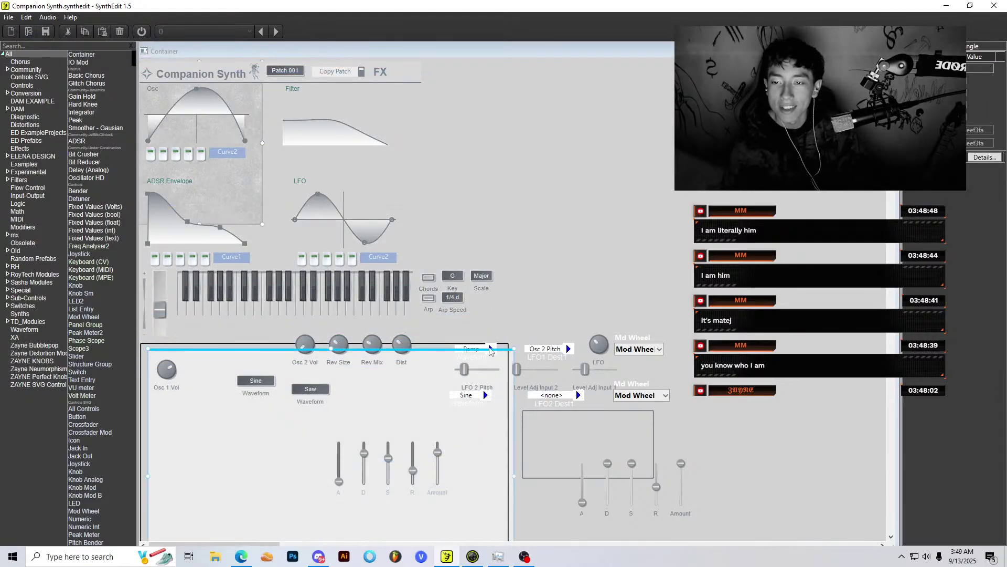
{"action": "left_click_drag", "start_coordinate": [262, 225], "coordinate": [515, 328]}
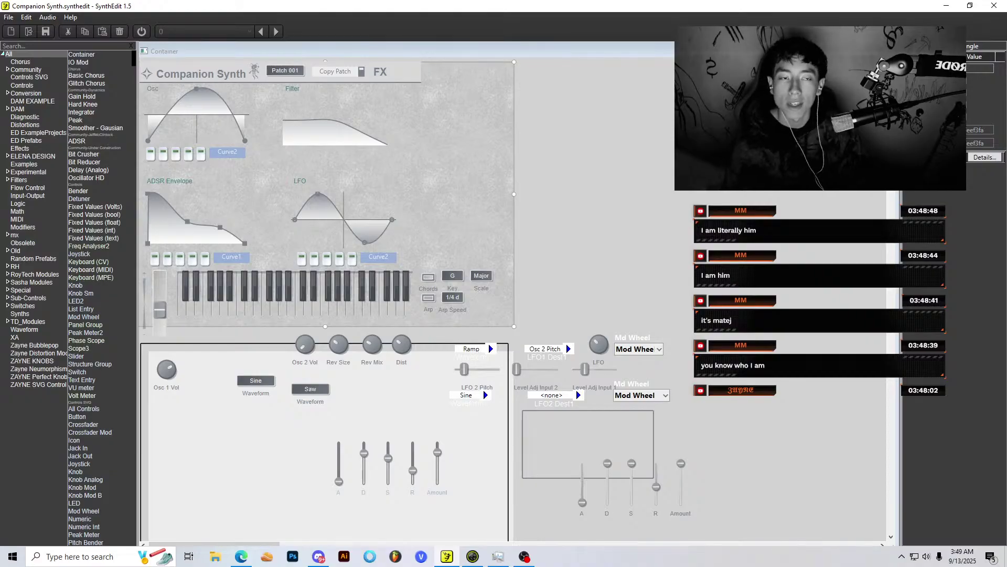
Step: Open the popup menu module from the structure view and check the panel view of its nested Companion Synth container
{"action": "double_click", "coordinate": [236, 282]}
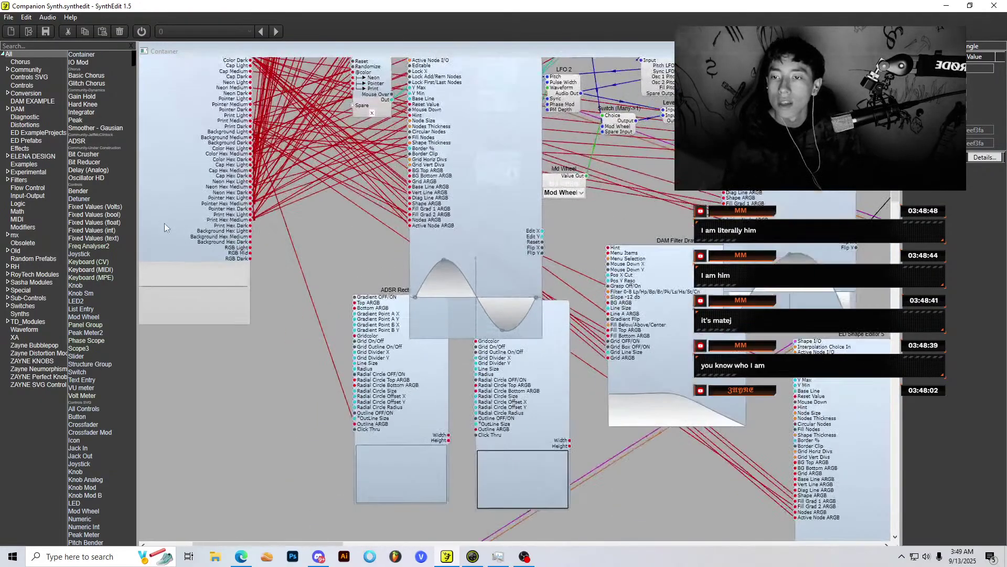
{"action": "double_click", "coordinate": [179, 202]}
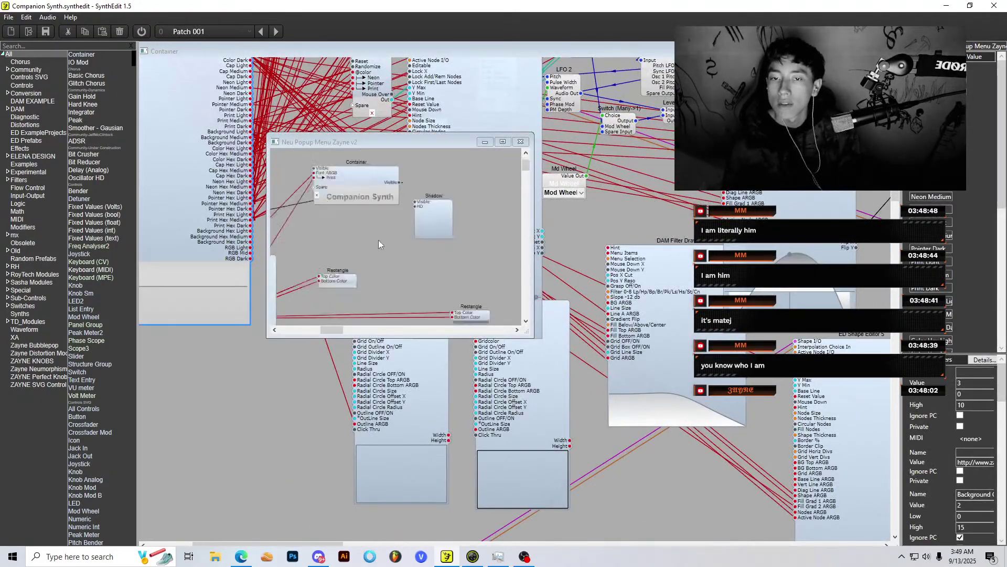
{"action": "double_click", "coordinate": [411, 179]}
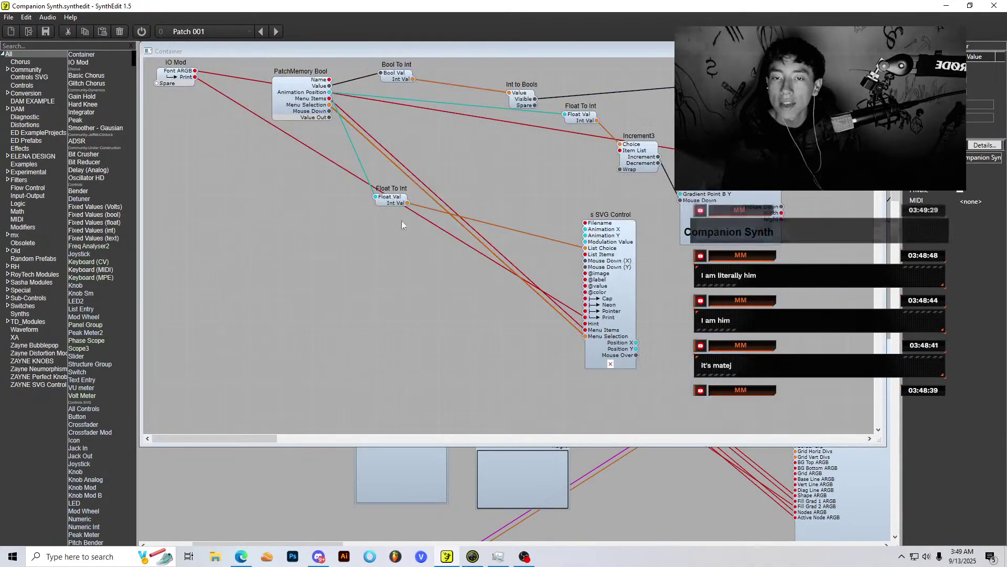
{"action": "right_click", "coordinate": [332, 274]}
{"action": "left_click", "coordinate": [365, 345]}
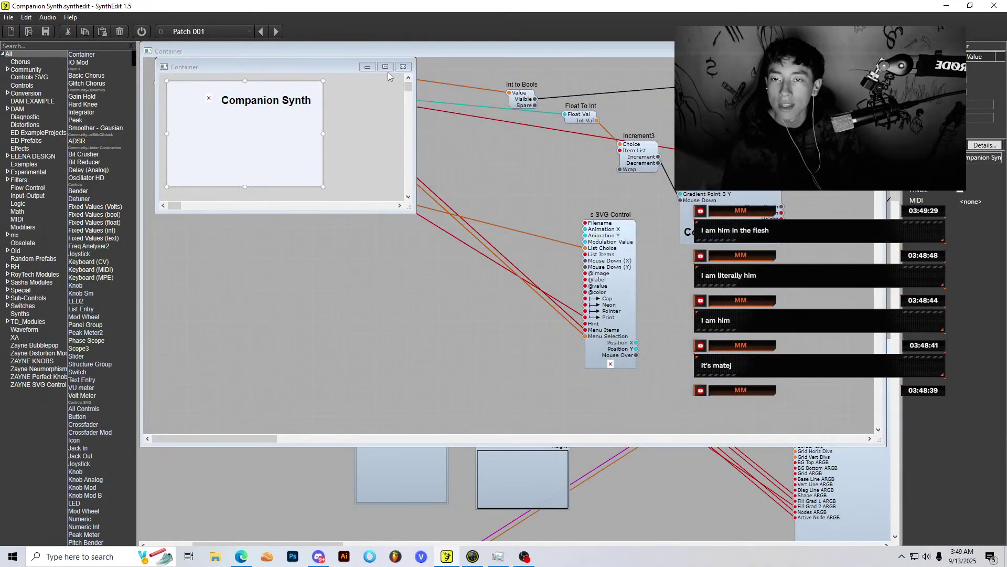
{"action": "left_click", "coordinate": [403, 66]}
{"action": "left_click", "coordinate": [878, 51]}
Step: Open the Colorsystem module inside the popup menu and show its inner panel view
{"action": "scroll", "coordinate": [326, 235], "scroll_direction": "down", "scroll_amount": 3}
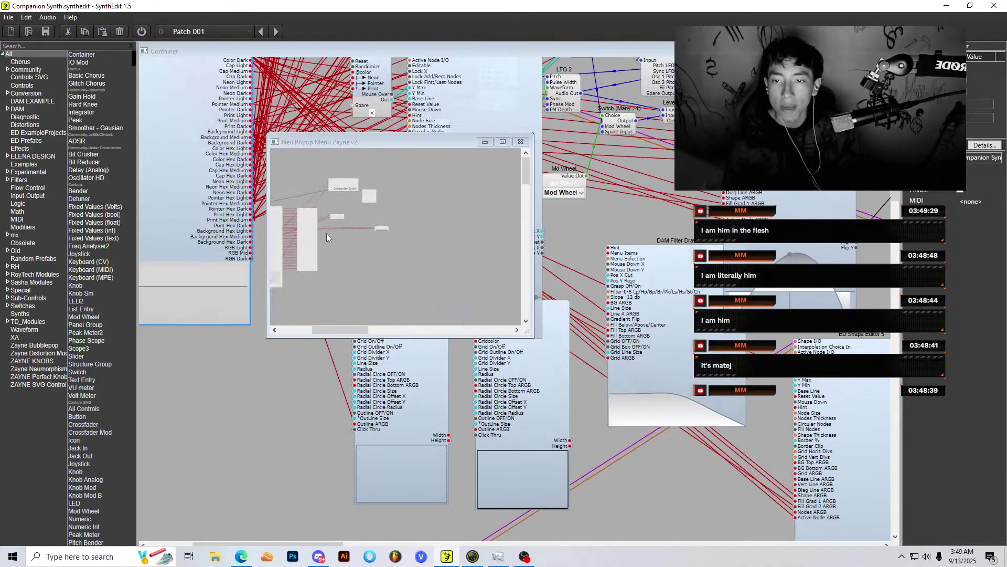
{"action": "scroll", "coordinate": [326, 237], "scroll_direction": "up", "scroll_amount": 3}
{"action": "scroll", "coordinate": [399, 273], "scroll_direction": "down", "scroll_amount": 2}
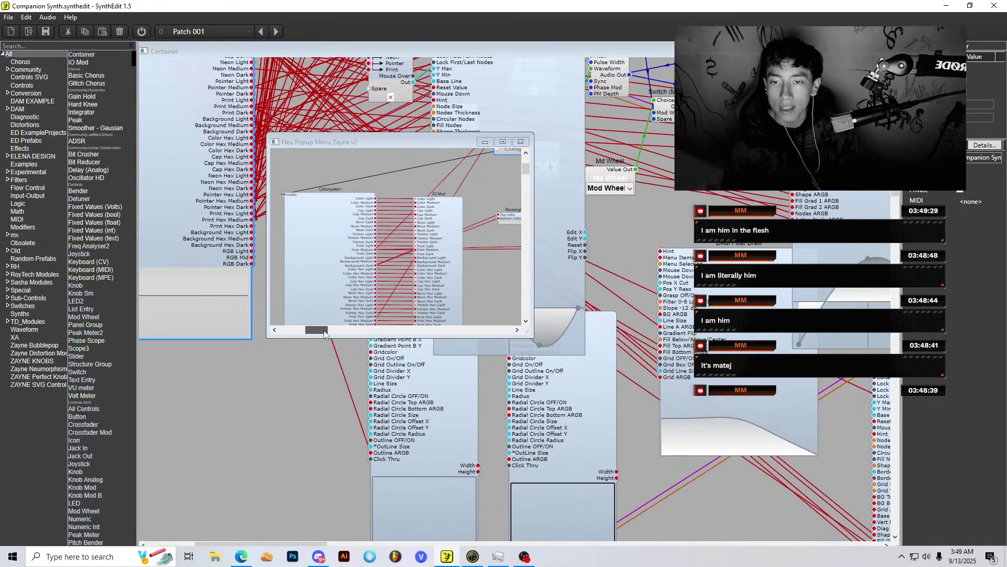
{"action": "scroll", "coordinate": [473, 245], "scroll_direction": "up", "scroll_amount": 2}
{"action": "scroll", "coordinate": [473, 244], "scroll_direction": "down", "scroll_amount": 2}
{"action": "scroll", "coordinate": [474, 249], "scroll_direction": "up", "scroll_amount": 2}
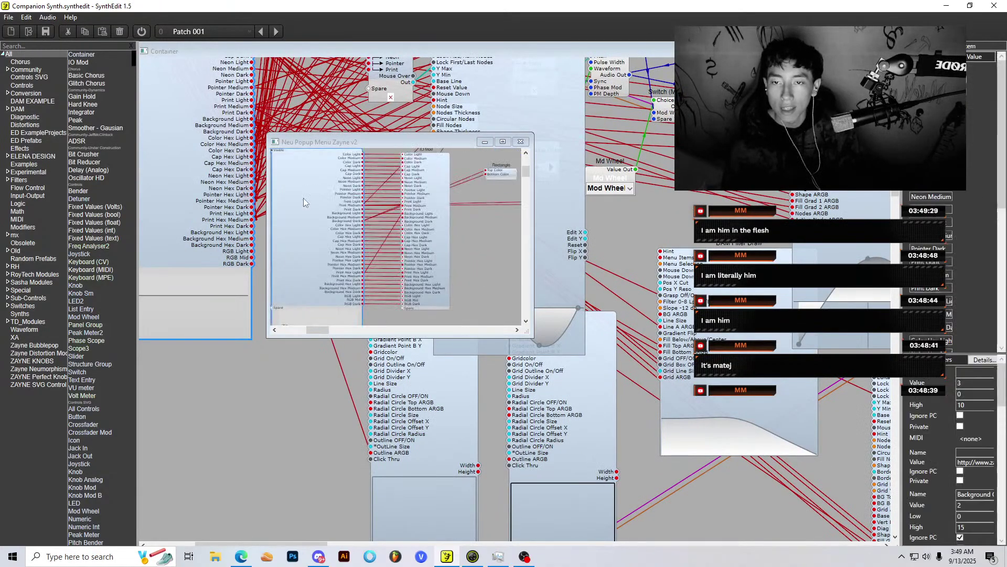
{"action": "left_click", "coordinate": [878, 50]}
{"action": "right_click", "coordinate": [463, 192]}
{"action": "left_click", "coordinate": [512, 261]}
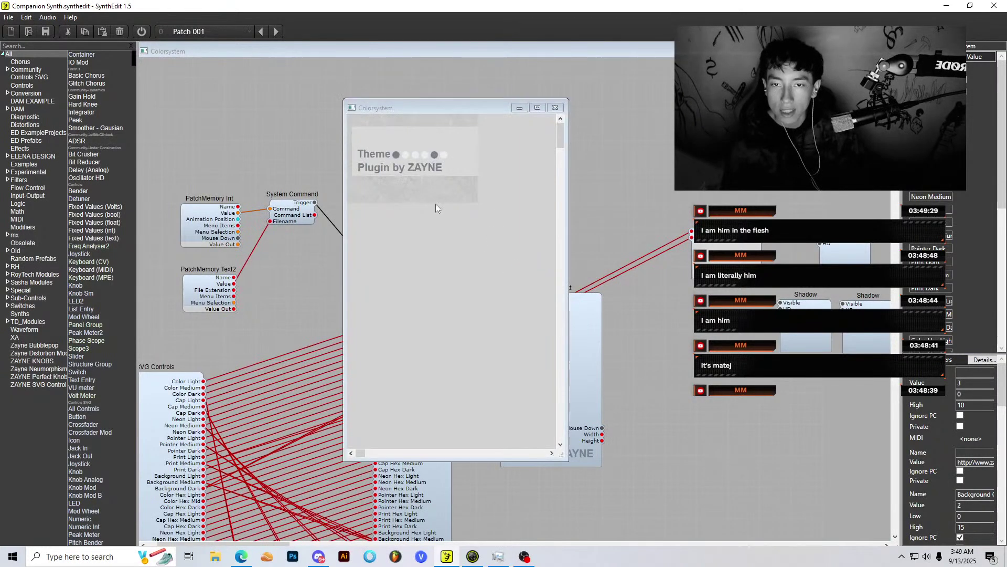
Step: Delete the unconnected Rectangle at the edge of the Colorsystem module's theme panel
{"action": "right_click", "coordinate": [456, 204]}
{"action": "left_click", "coordinate": [496, 263]}
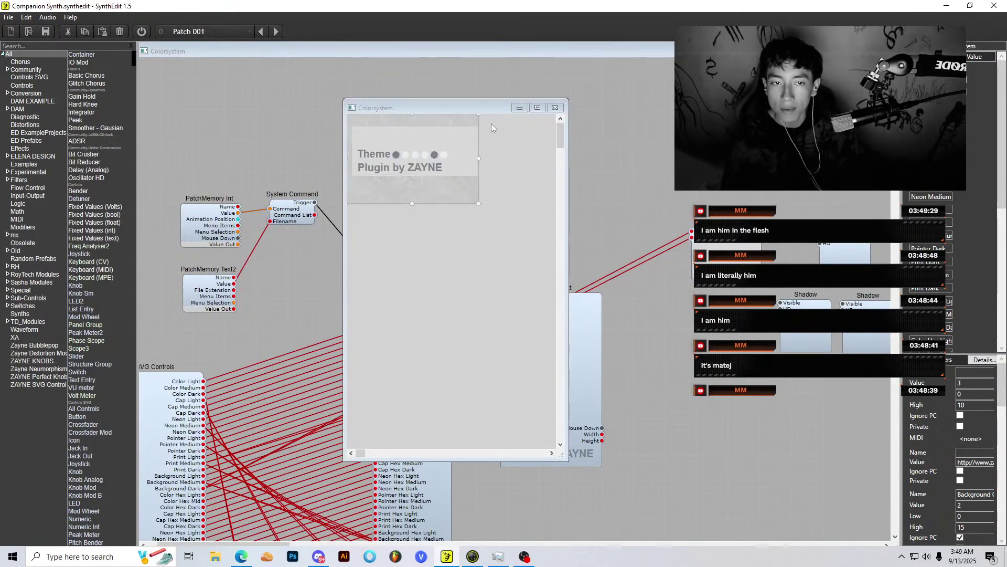
{"action": "left_click_drag", "start_coordinate": [492, 108], "coordinate": [753, 268]}
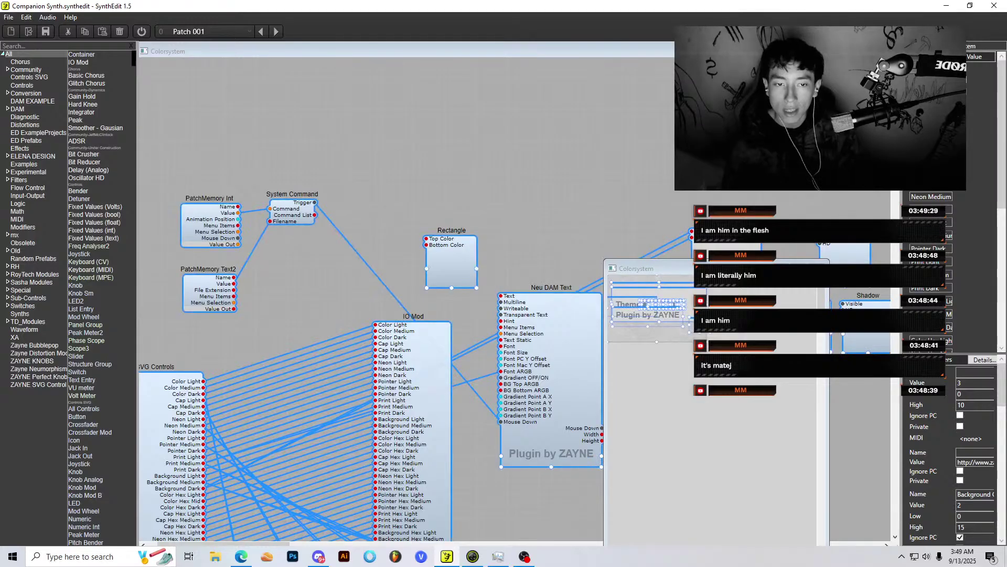
{"action": "left_click", "coordinate": [697, 330]}
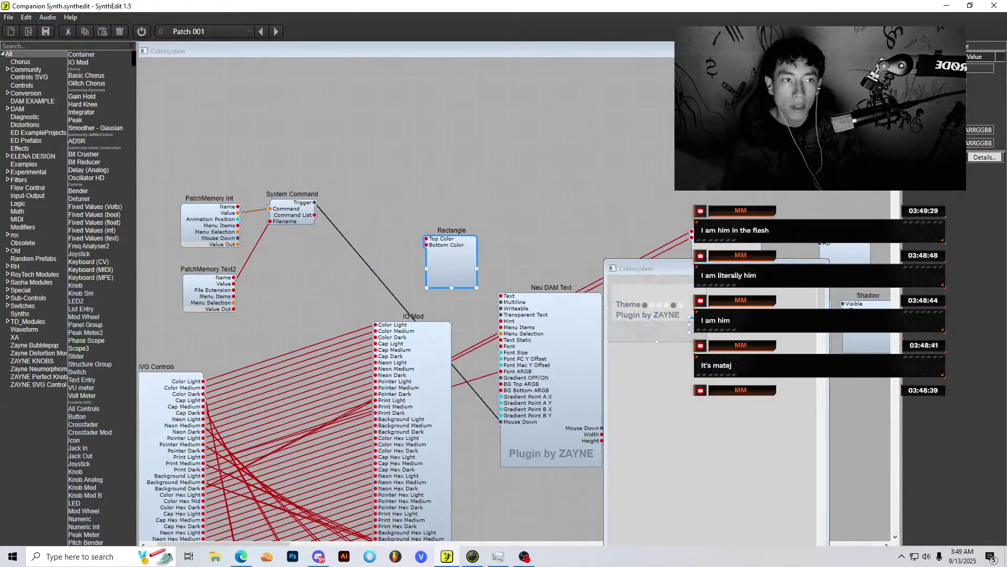
{"action": "key", "text": "Delete"}
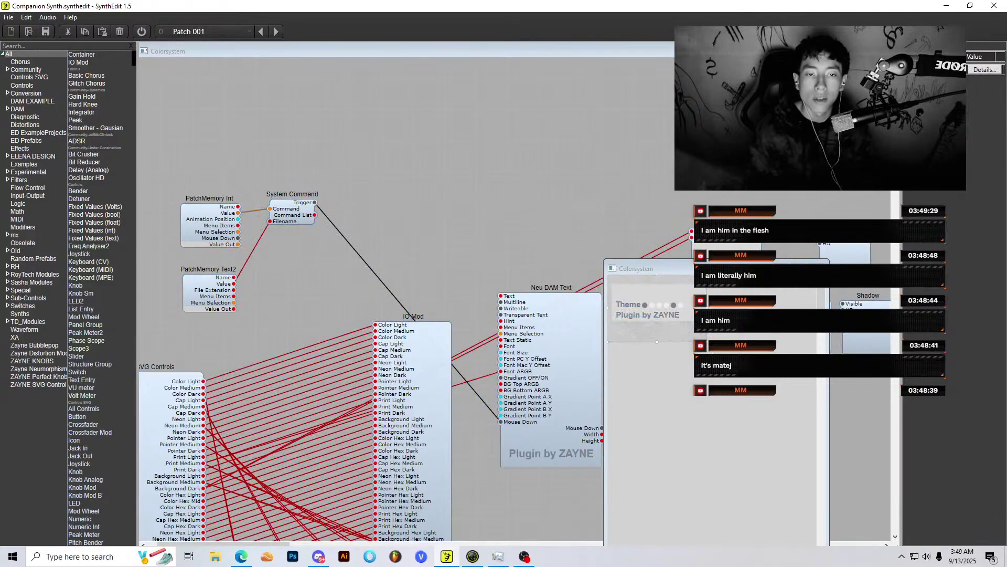
Step: Check the bounds of the remaining theme panel elements and close the Colorsystem and popup menu windows
{"action": "key", "text": "ctrl+a"}
{"action": "left_click", "coordinate": [676, 330]}
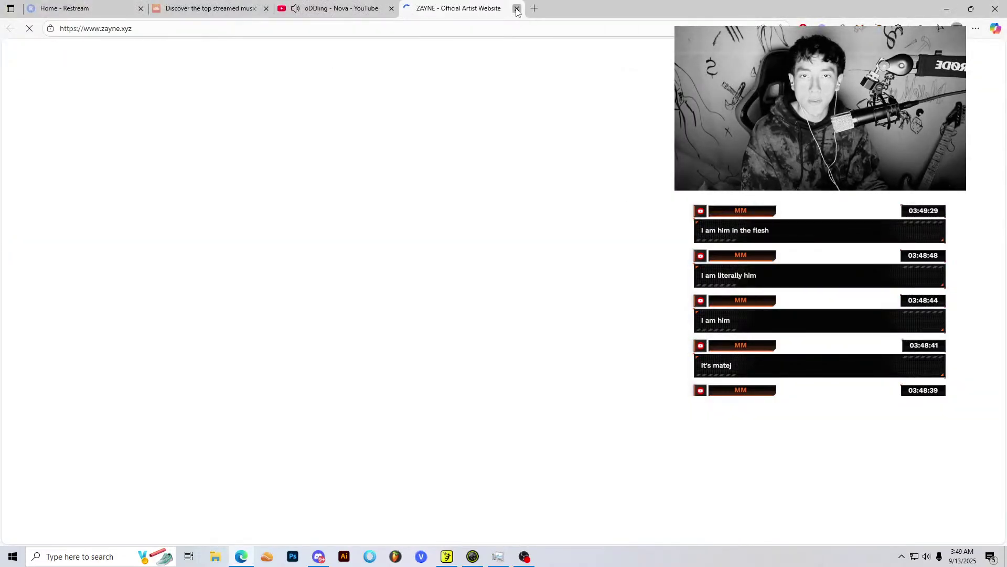
{"action": "left_click", "coordinate": [517, 8]}
{"action": "key", "text": "alt+Tab"}
{"action": "left_click", "coordinate": [688, 296]}
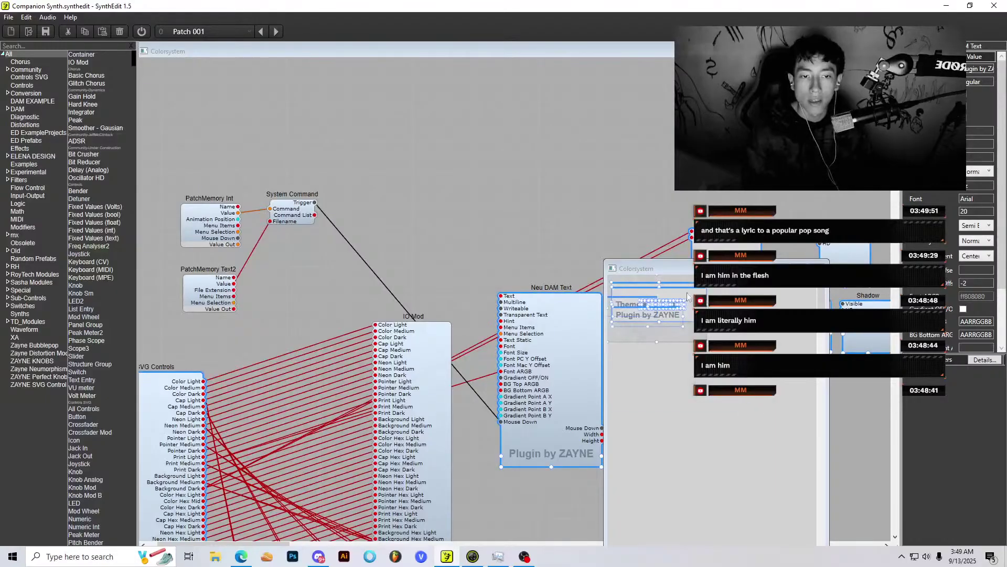
{"action": "left_click", "coordinate": [755, 320]}
{"action": "left_click", "coordinate": [816, 268]}
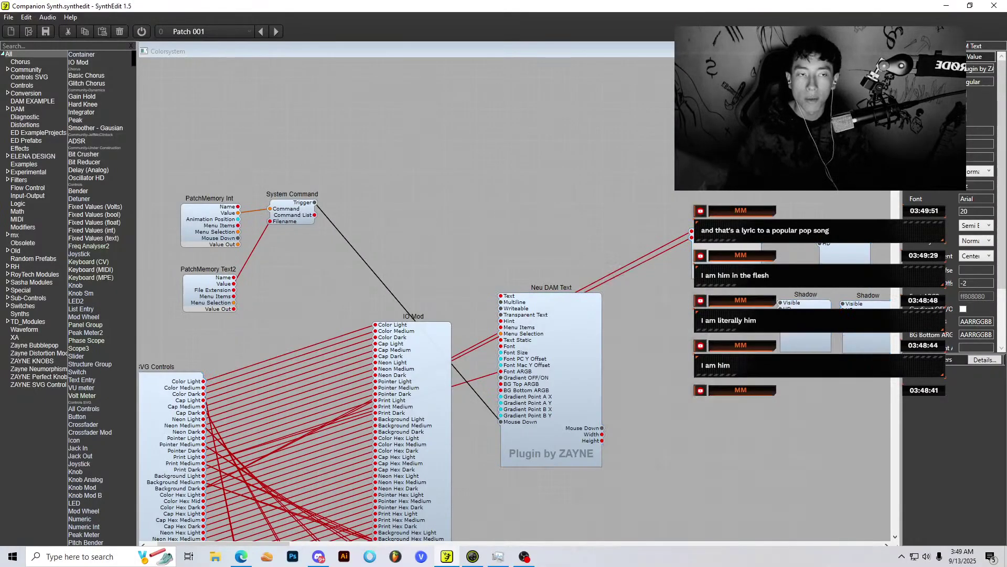
{"action": "left_click", "coordinate": [887, 51]}
{"action": "left_click", "coordinate": [521, 141]}
Step: Show the main container's panel view and open the header's theme popup to inspect the header's bounds
{"action": "right_click", "coordinate": [305, 358]}
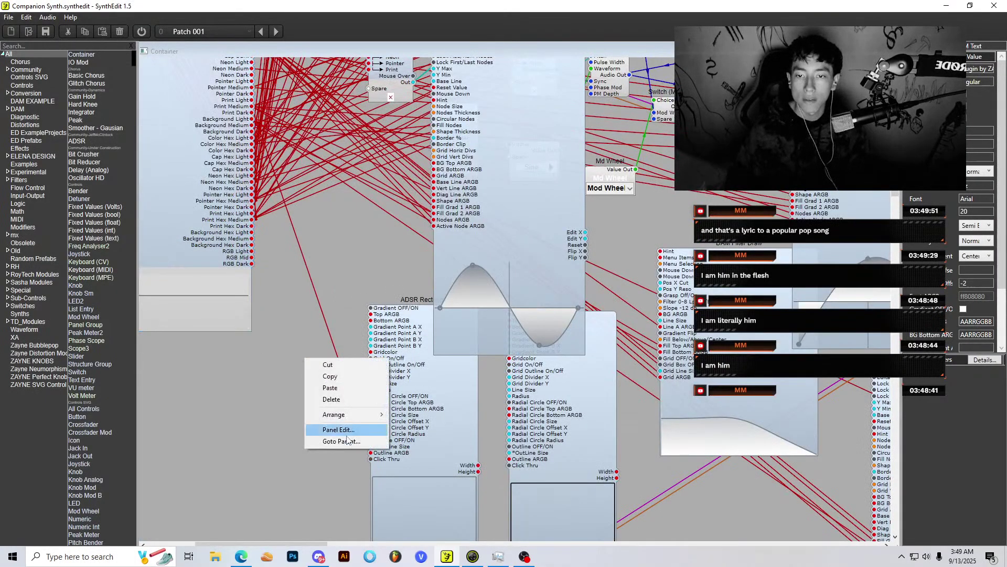
{"action": "left_click", "coordinate": [349, 430]}
{"action": "left_click", "coordinate": [148, 75]}
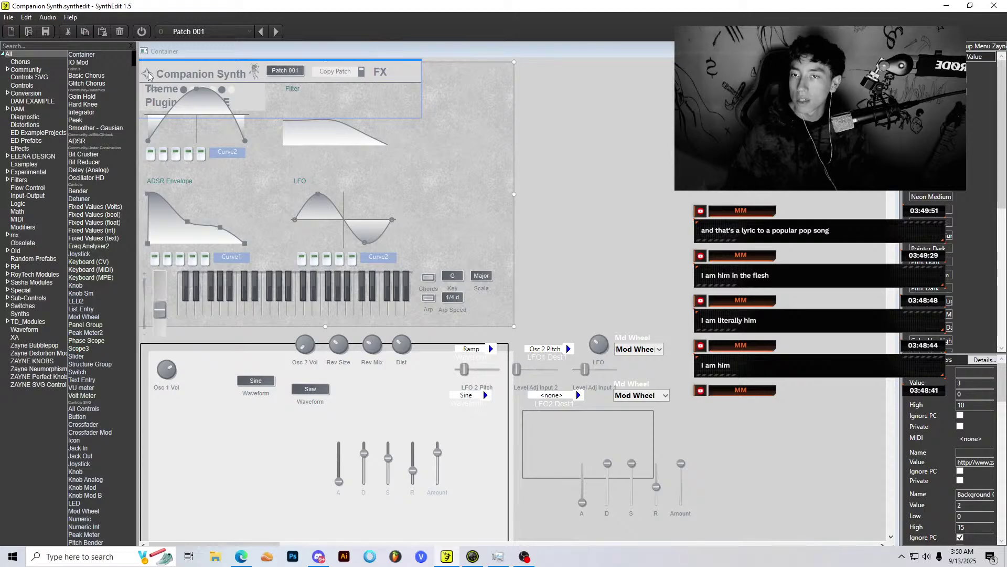
{"action": "scroll", "coordinate": [655, 154], "scroll_direction": "up", "scroll_amount": 2}
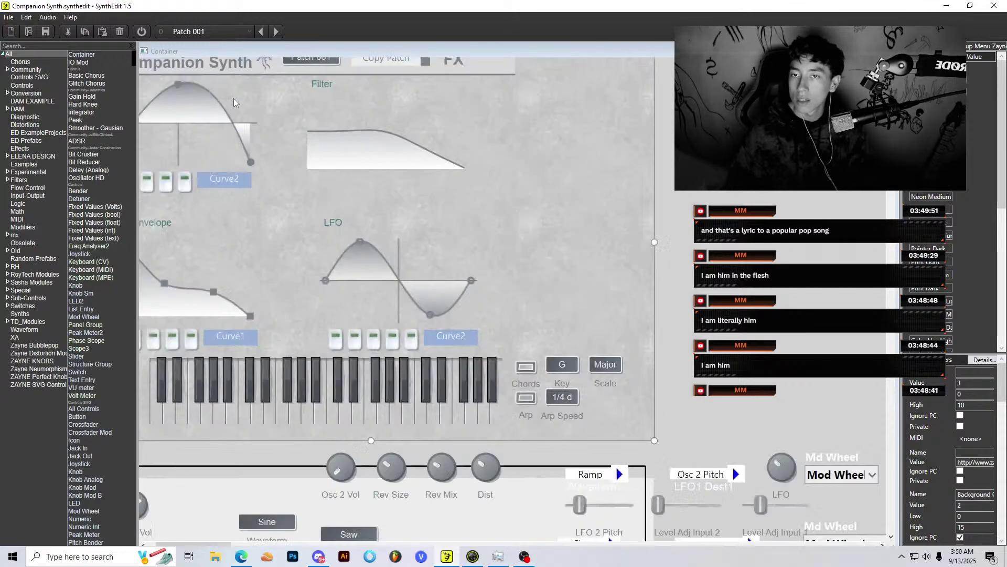
{"action": "scroll", "coordinate": [325, 305], "scroll_direction": "down", "scroll_amount": 3}
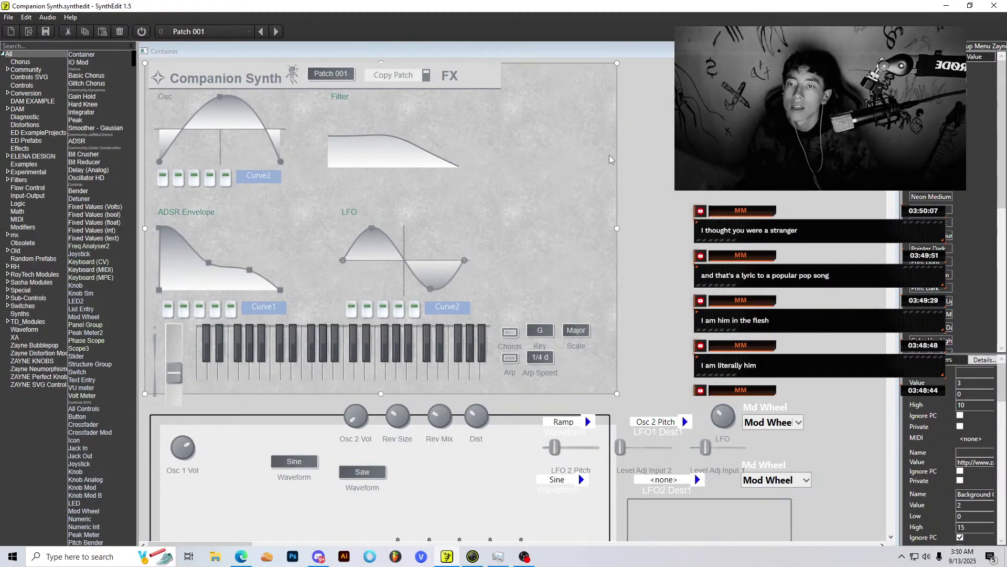
{"action": "scroll", "coordinate": [645, 241], "scroll_direction": "down", "scroll_amount": 2}
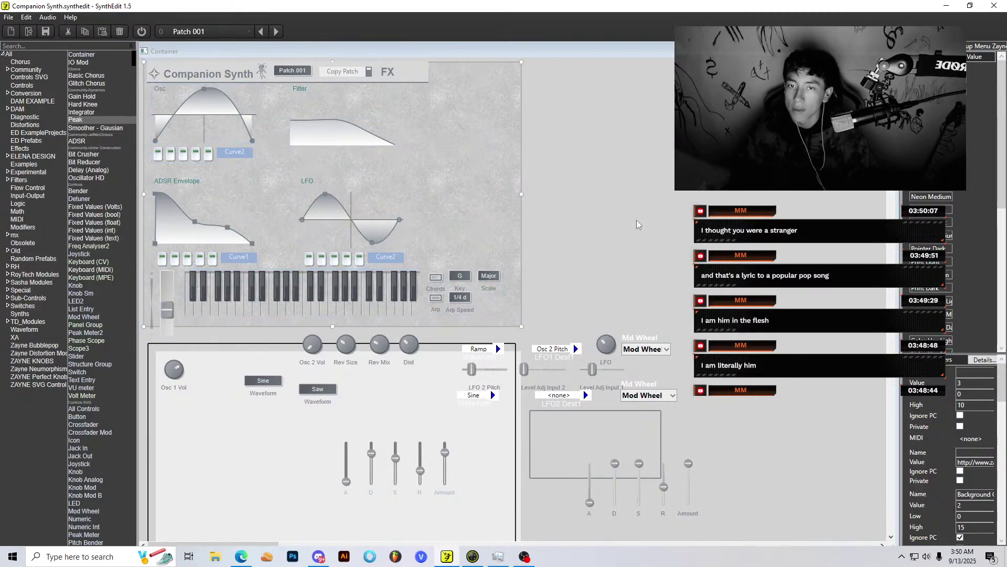
{"action": "scroll", "coordinate": [427, 156], "scroll_direction": "down", "scroll_amount": 2}
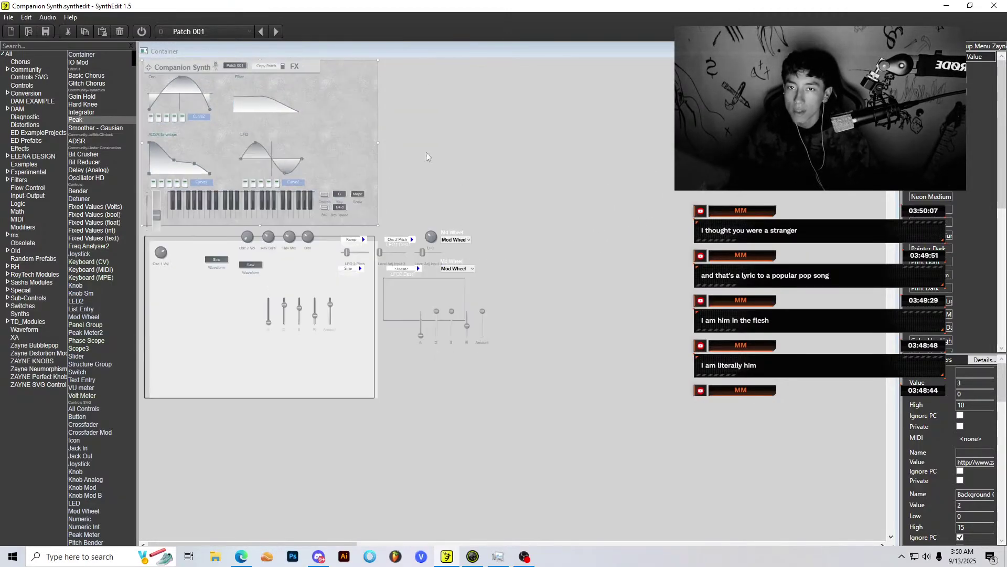
Step: Reopen the main panel view and toggle the header's theme popup again to check how far its bounds extend
{"action": "left_click", "coordinate": [328, 105]}
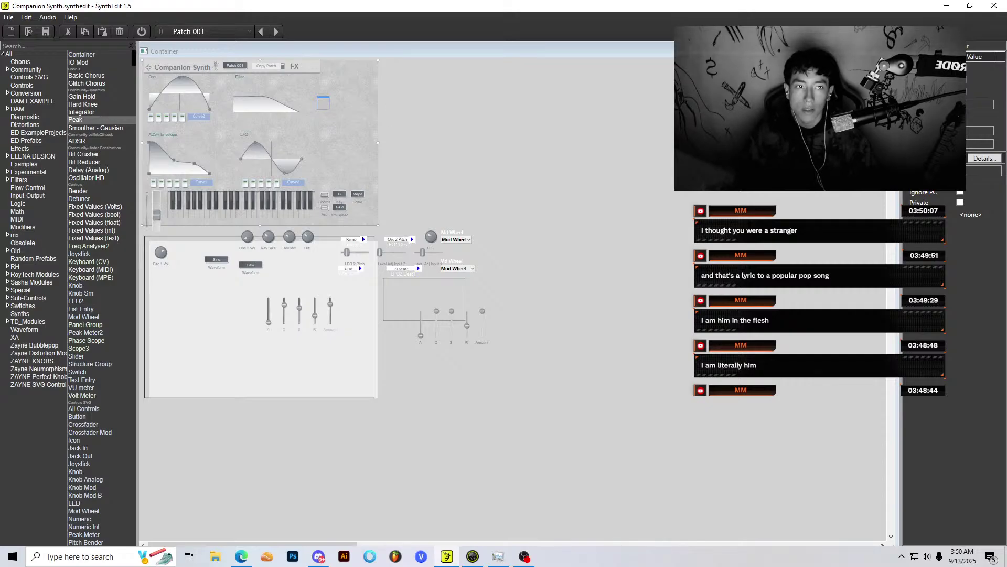
{"action": "left_click", "coordinate": [887, 51]}
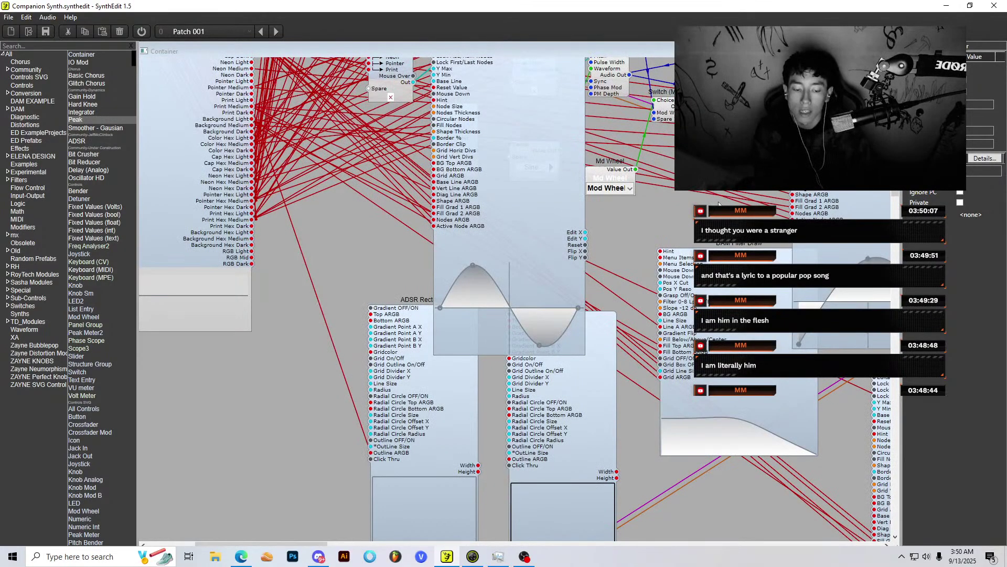
{"action": "right_click", "coordinate": [376, 286]}
{"action": "left_click", "coordinate": [399, 356]}
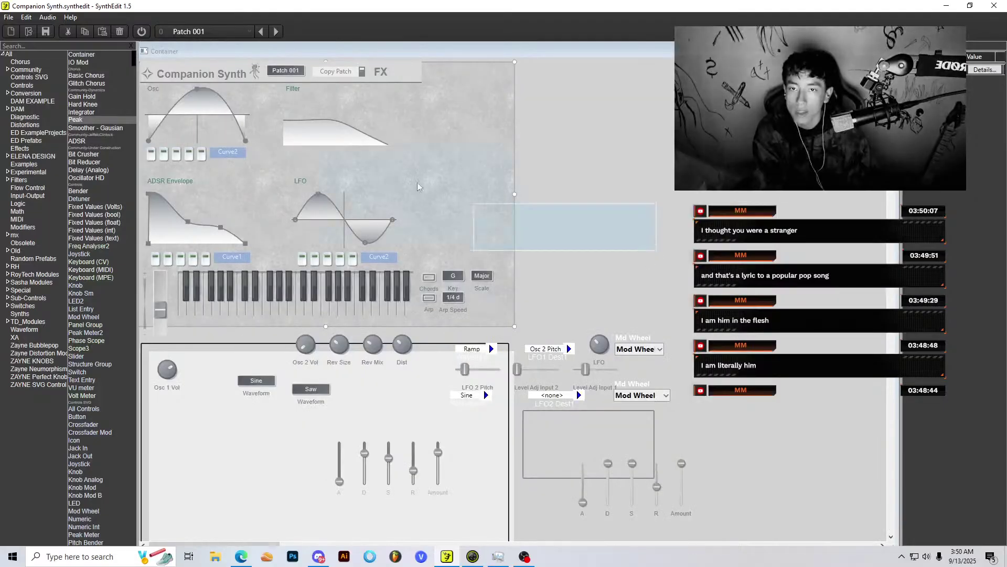
{"action": "left_click", "coordinate": [385, 97]}
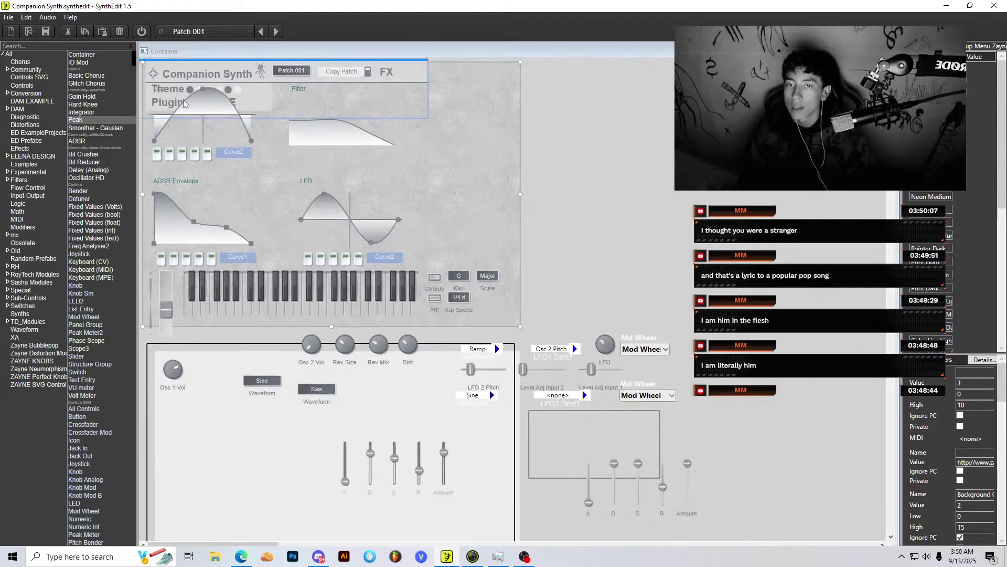
{"action": "scroll", "coordinate": [184, 99], "scroll_direction": "up", "scroll_amount": 2}
{"action": "scroll", "coordinate": [184, 99], "scroll_direction": "down", "scroll_amount": 2}
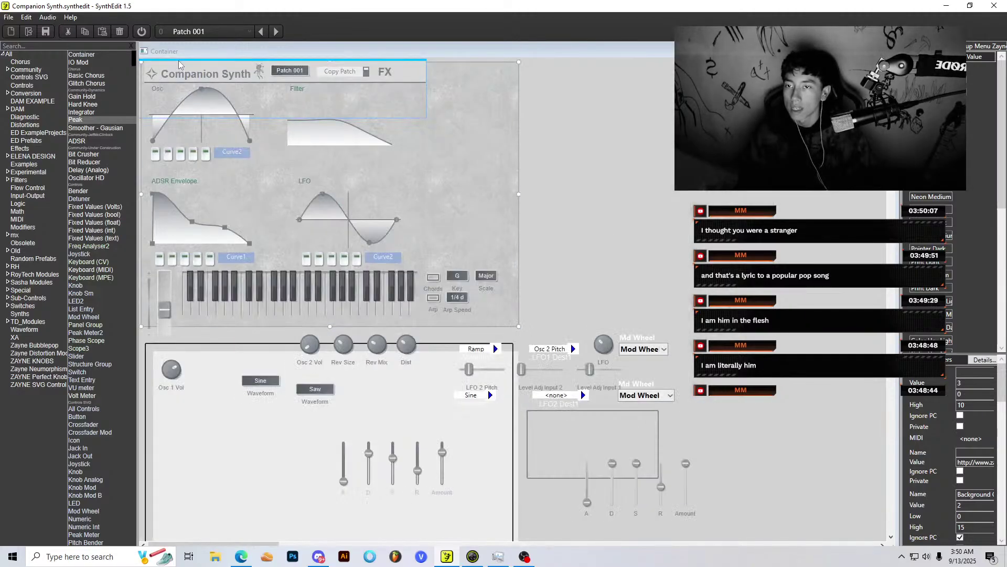
{"action": "mouse_move", "coordinate": [152, 75]}
{"action": "left_mouse_down"}
{"action": "mouse_move", "coordinate": [325, 78]}
{"action": "mouse_move", "coordinate": [470, 107]}
{"action": "mouse_move", "coordinate": [442, 120]}
{"action": "mouse_move", "coordinate": [194, 87]}
{"action": "mouse_move", "coordinate": [160, 64]}
{"action": "left_mouse_up"}
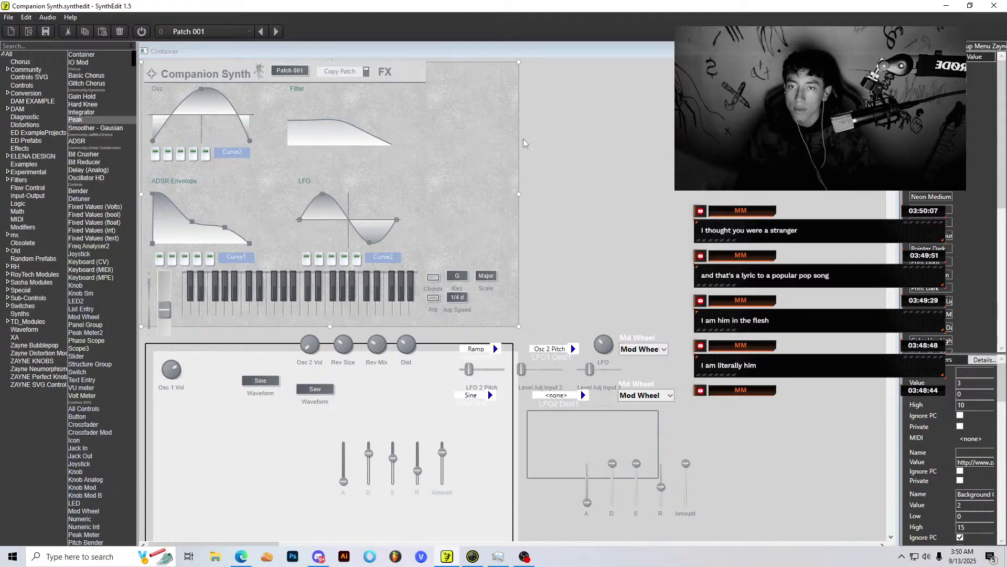
Step: Try to move the Filter and LFO graphs, their labels and the LFO controls together farther right on the synth panel
{"action": "left_click", "coordinate": [298, 89]}
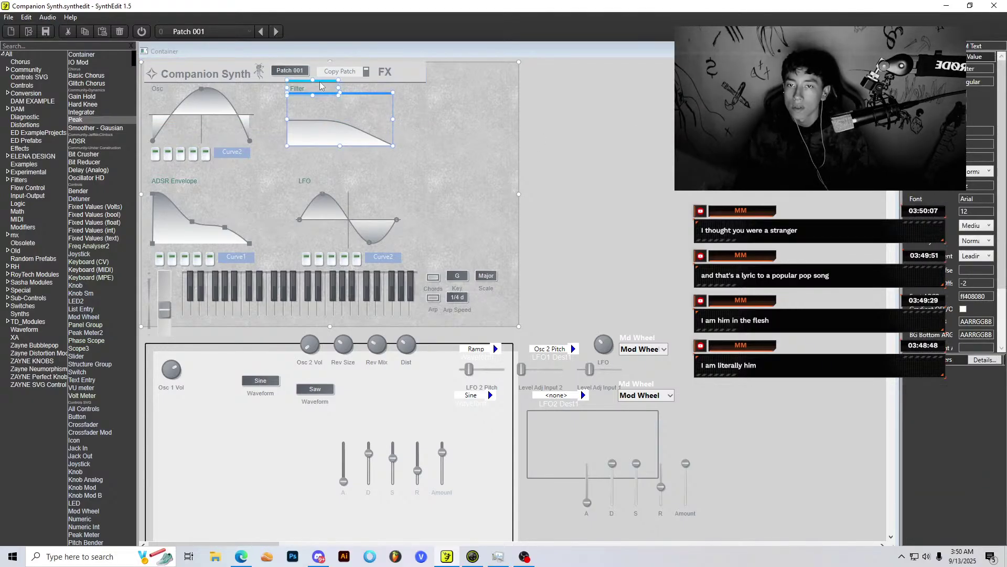
{"action": "left_click", "coordinate": [304, 181]}
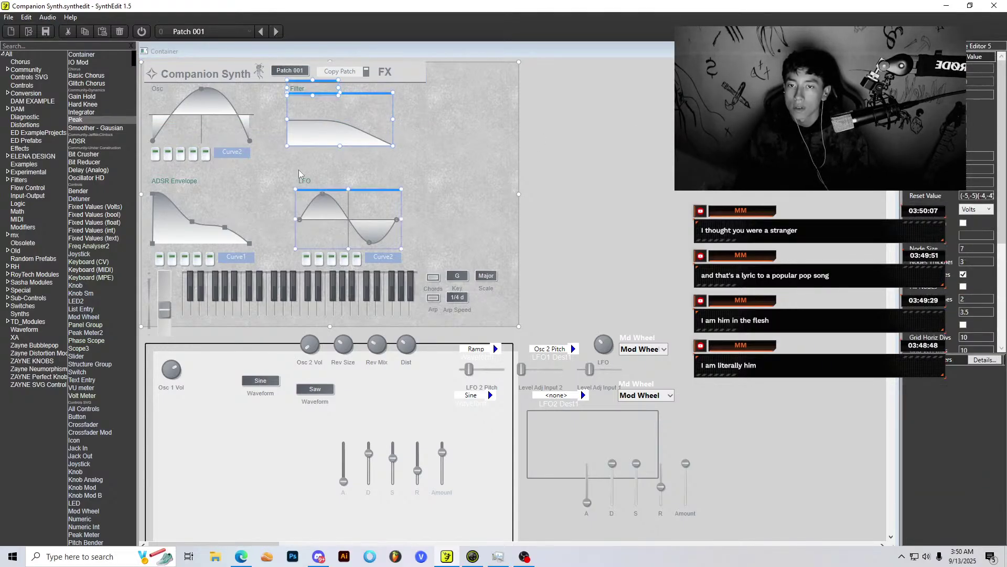
{"action": "left_click", "coordinate": [296, 256]}
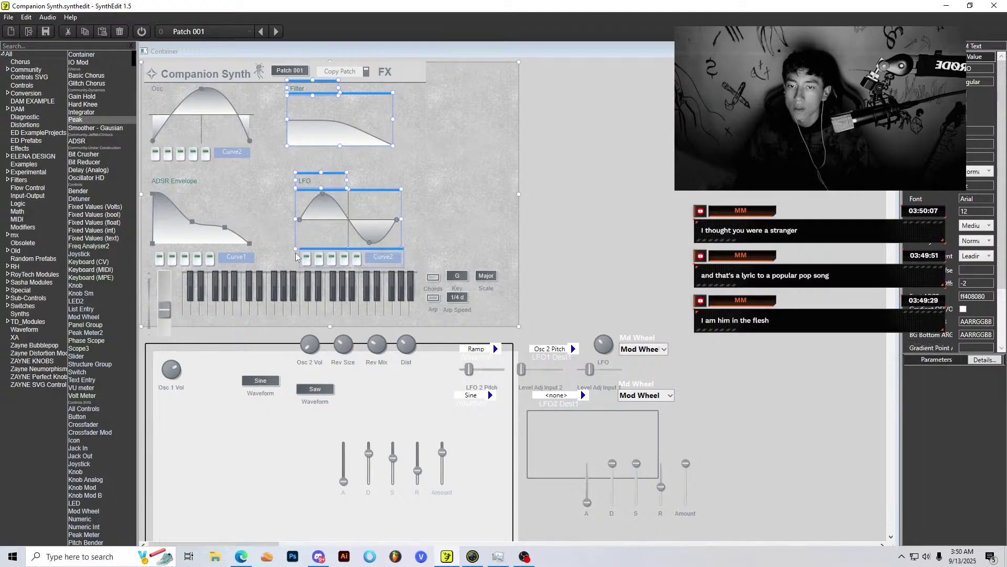
{"action": "left_click_drag", "start_coordinate": [369, 96], "coordinate": [418, 97]}
{"action": "left_click", "coordinate": [420, 81]}
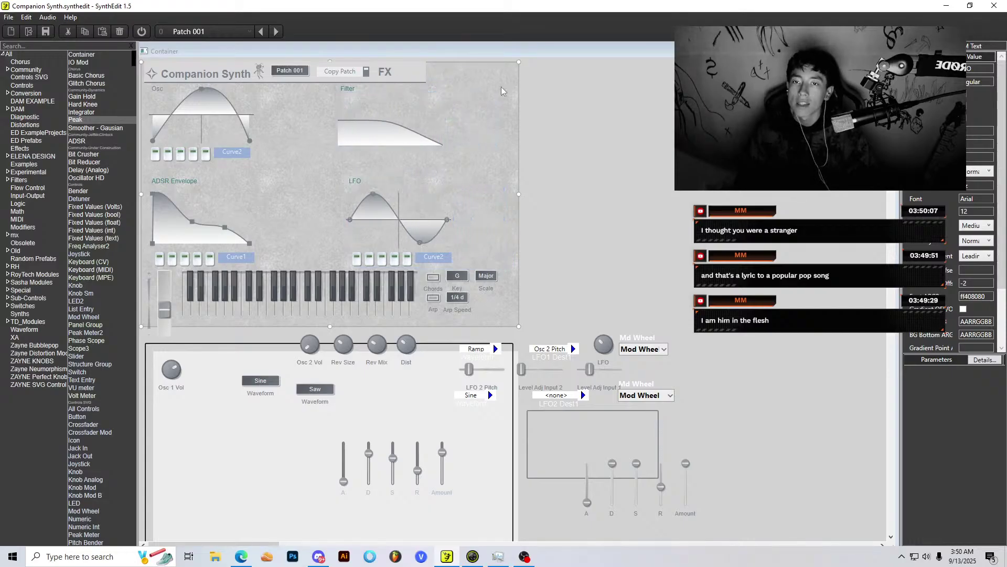
{"action": "scroll", "coordinate": [475, 225], "scroll_direction": "down", "scroll_amount": 1}
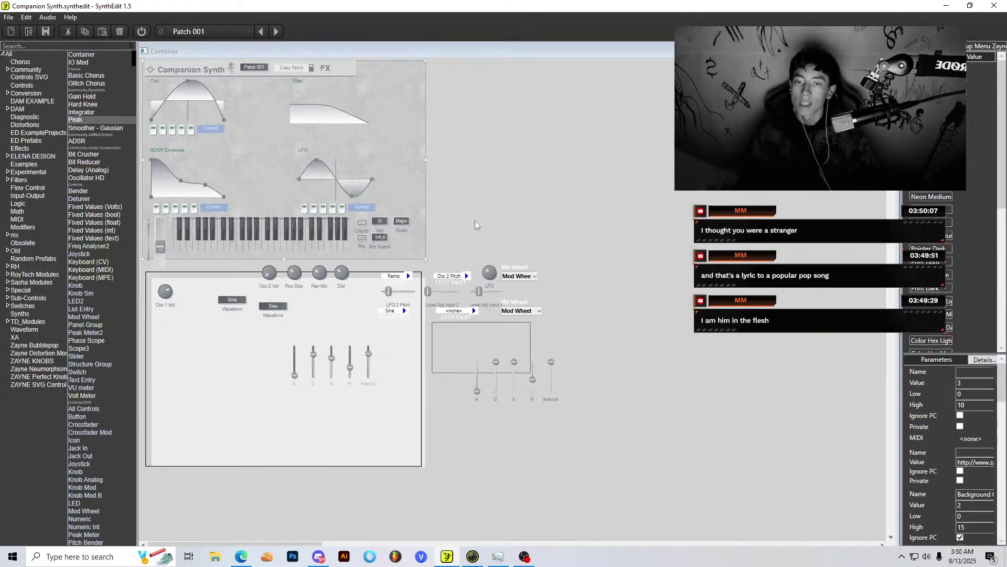
{"action": "scroll", "coordinate": [251, 252], "scroll_direction": "down", "scroll_amount": 1}
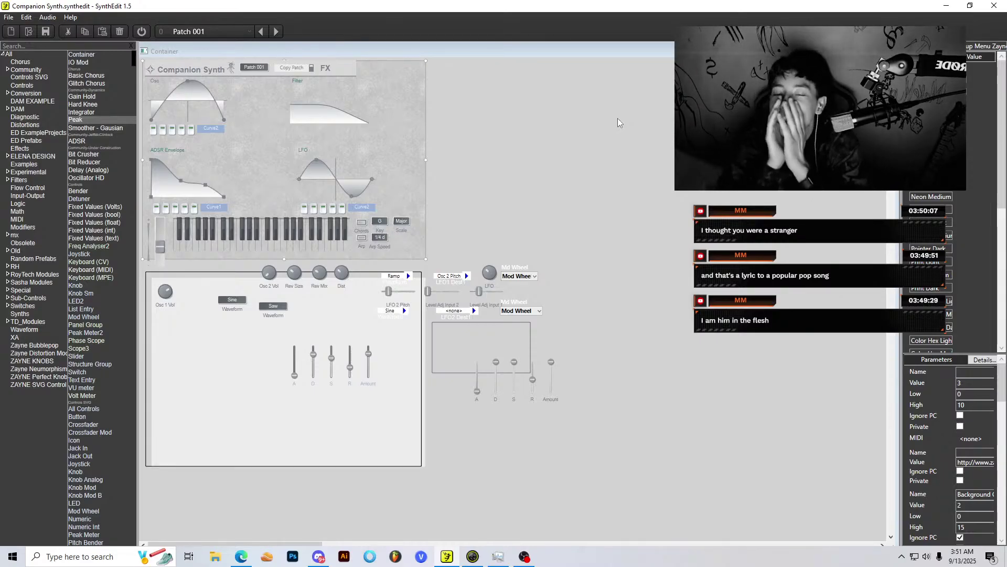
Step: Examine the container's module wiring around the shape editors and return to the panel view
{"action": "scroll", "coordinate": [258, 205], "scroll_direction": "up", "scroll_amount": 2}
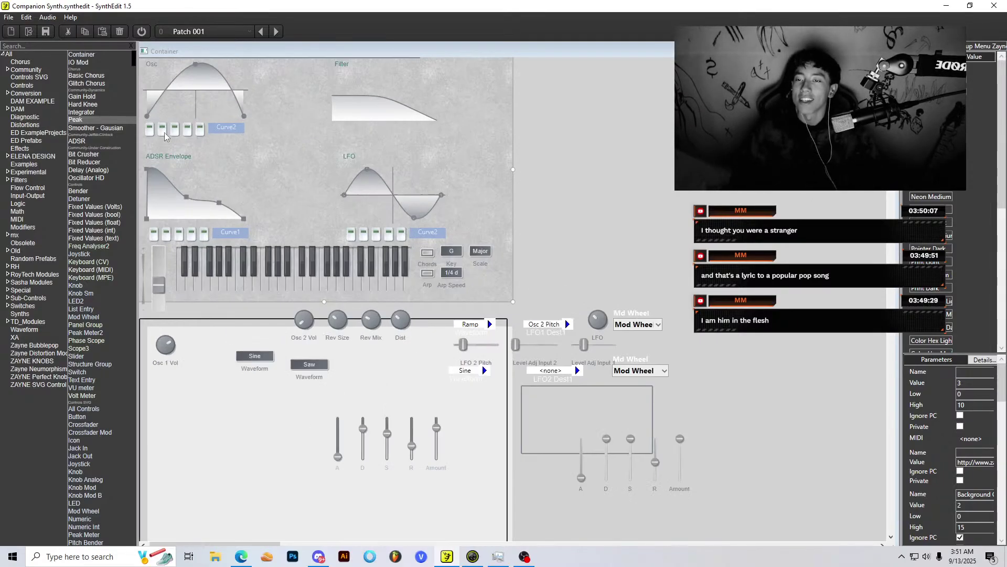
{"action": "scroll", "coordinate": [259, 205], "scroll_direction": "up", "scroll_amount": 4}
{"action": "left_click_drag", "start_coordinate": [216, 544], "coordinate": [206, 544]}
{"action": "scroll", "coordinate": [478, 370], "scroll_direction": "up", "scroll_amount": 3}
{"action": "scroll", "coordinate": [480, 360], "scroll_direction": "down", "scroll_amount": 2}
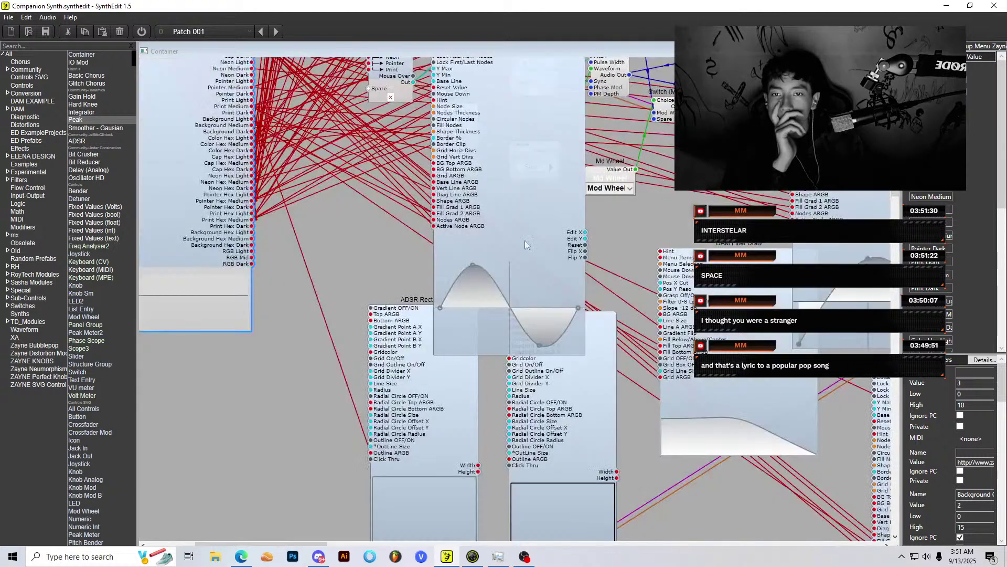
{"action": "right_click", "coordinate": [277, 336]}
{"action": "left_click", "coordinate": [310, 410]}
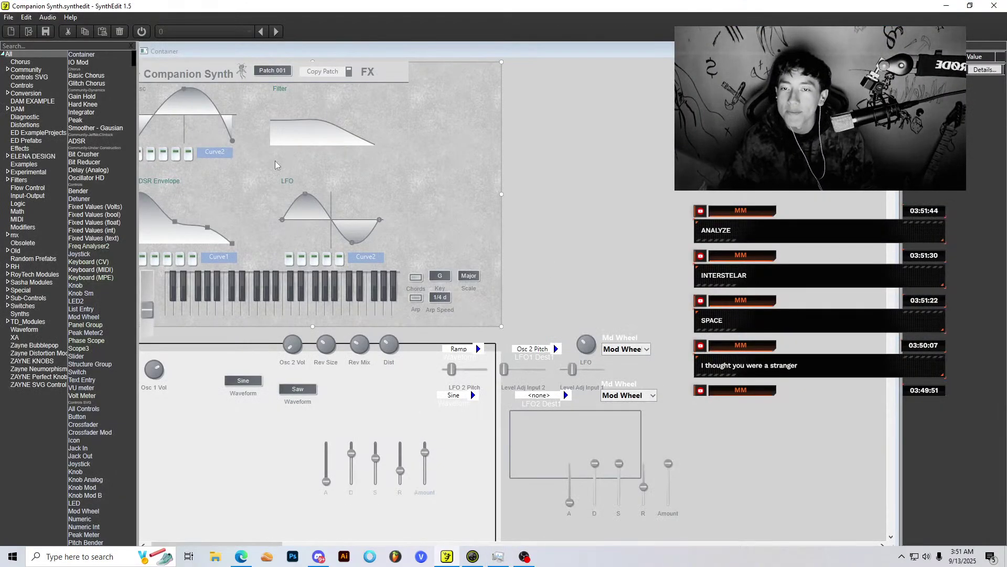
Step: Wire the Colorsystem module's print colour output to the ADSR Envelope, LFO and Filter label text modules and check them on the panel
{"action": "scroll", "coordinate": [275, 164], "scroll_direction": "up", "scroll_amount": 5}
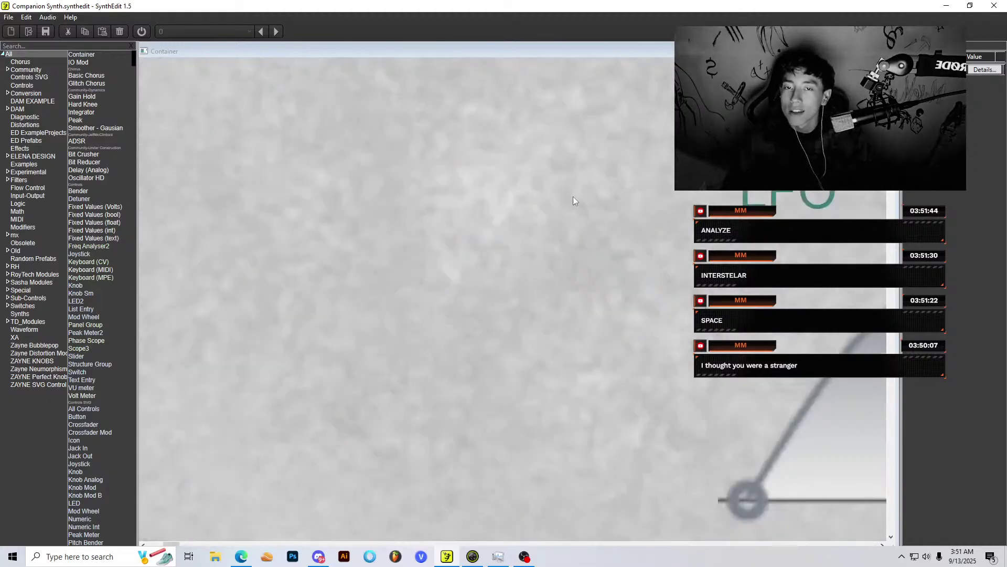
{"action": "scroll", "coordinate": [408, 228], "scroll_direction": "down", "scroll_amount": 5}
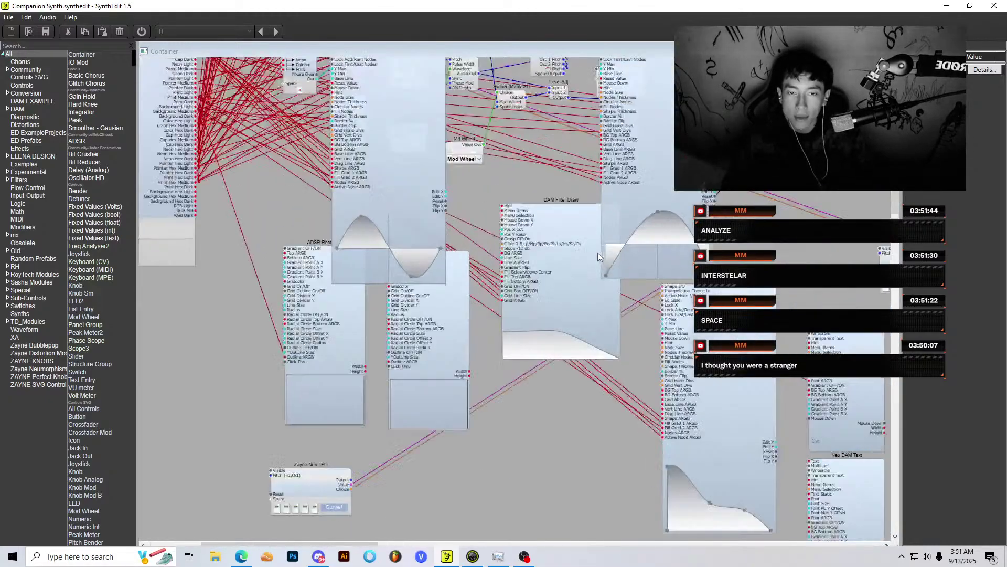
{"action": "scroll", "coordinate": [389, 222], "scroll_direction": "down", "scroll_amount": 2}
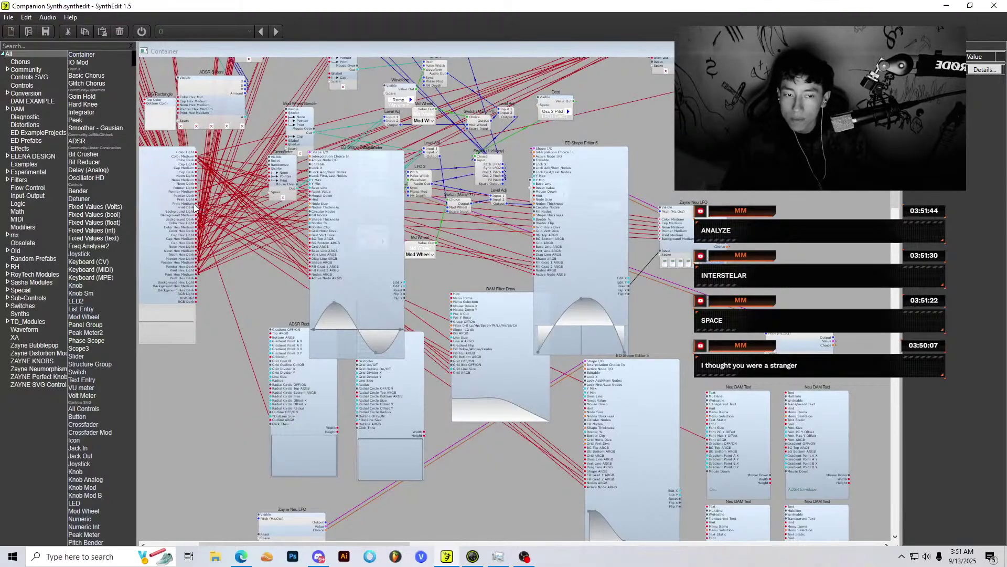
{"action": "left_click_drag", "start_coordinate": [194, 207], "coordinate": [785, 413]}
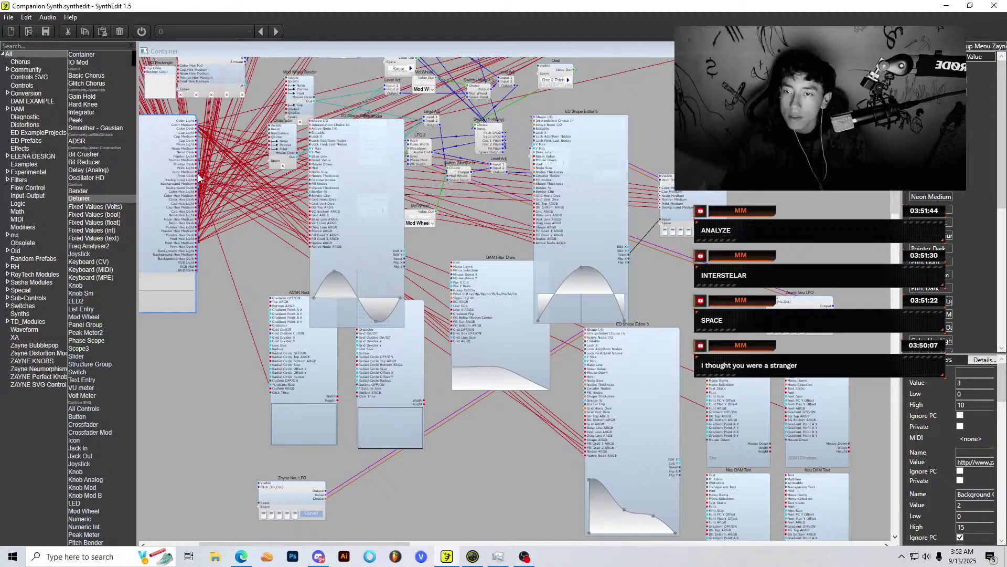
{"action": "left_click_drag", "start_coordinate": [200, 178], "coordinate": [788, 454]}
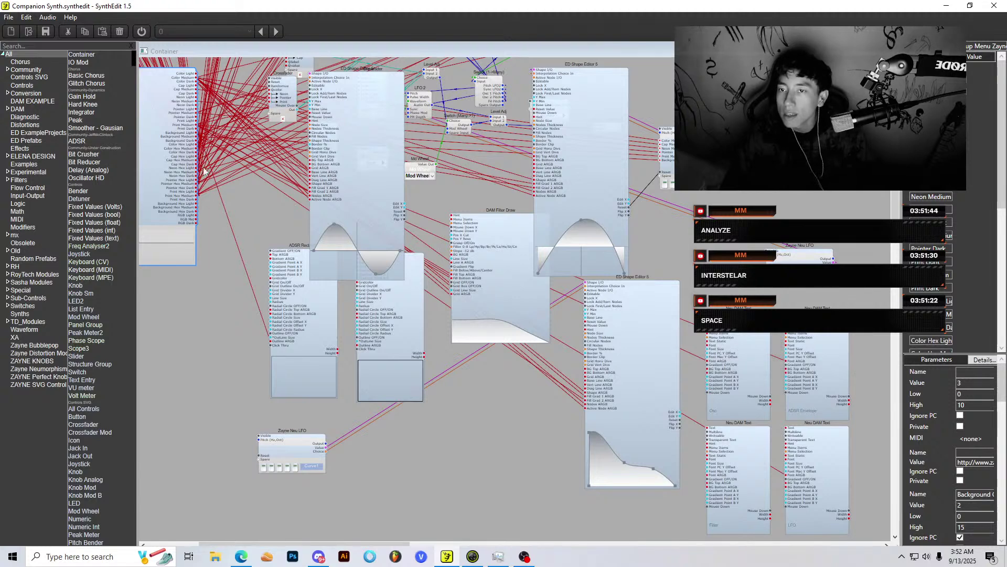
{"action": "left_click_drag", "start_coordinate": [195, 128], "coordinate": [709, 486]}
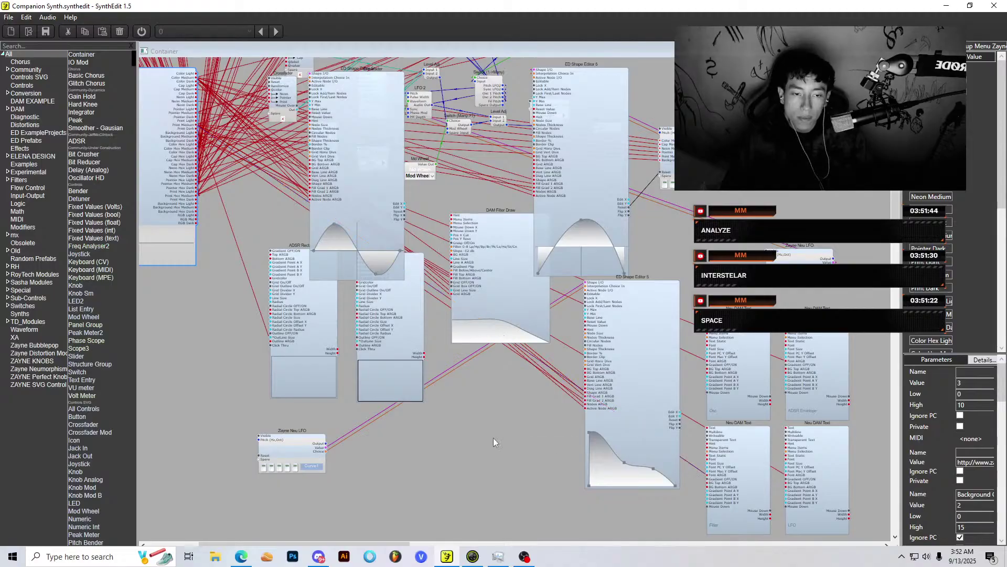
{"action": "right_click", "coordinate": [493, 438]}
{"action": "left_click", "coordinate": [519, 510]}
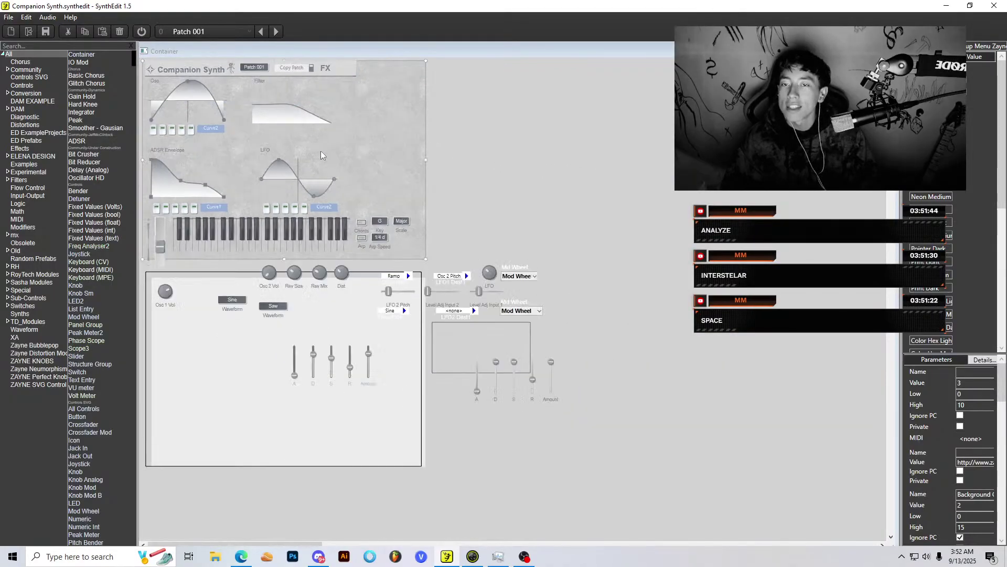
{"action": "left_click", "coordinate": [377, 226]}
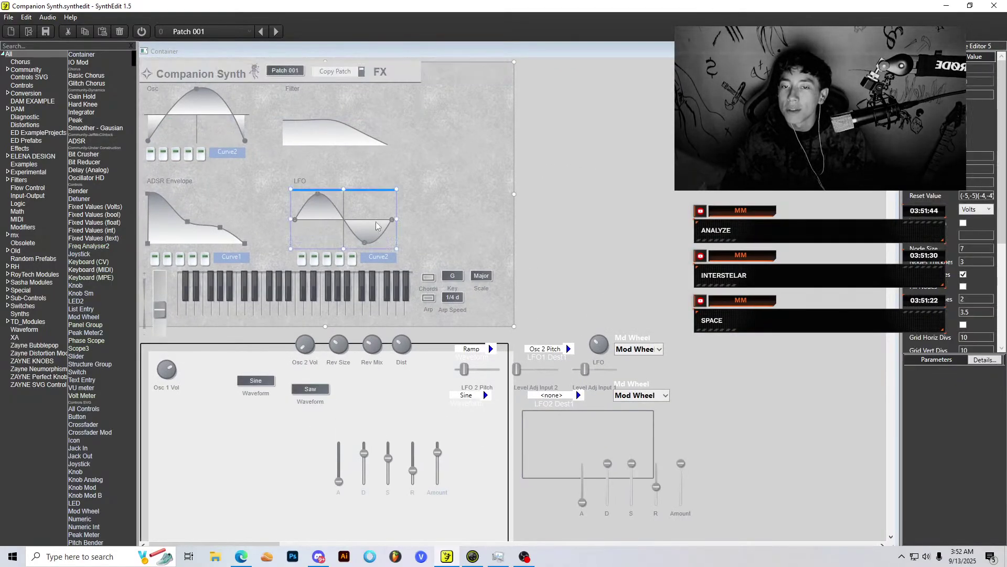
{"action": "left_click", "coordinate": [601, 167]}
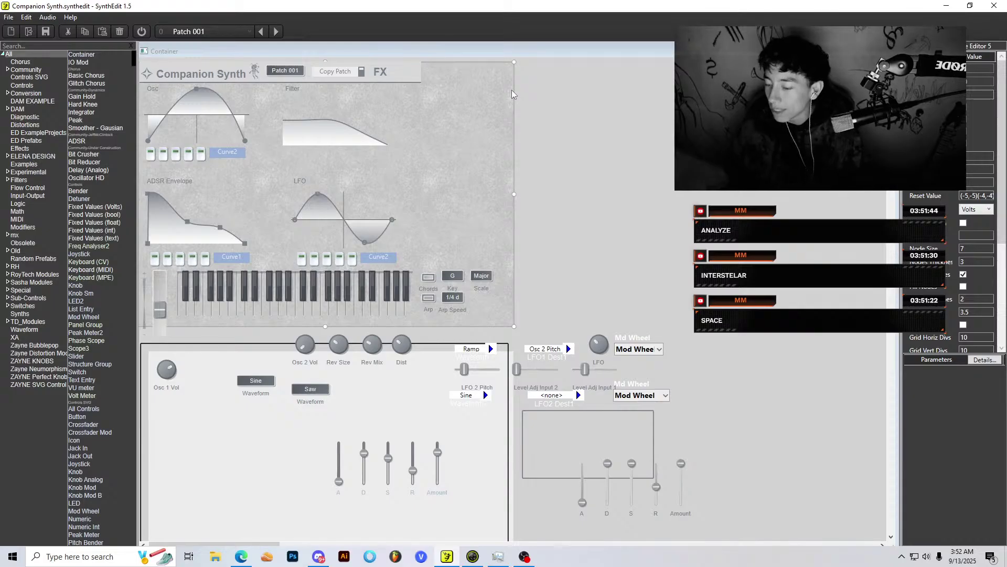
{"action": "left_click", "coordinate": [525, 556]}
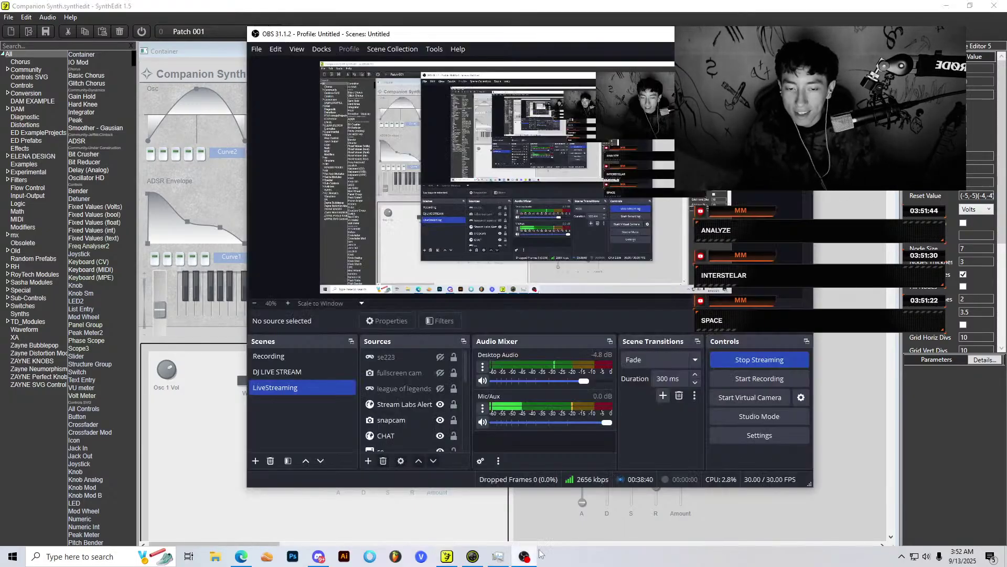
{"action": "left_click", "coordinate": [368, 461]}
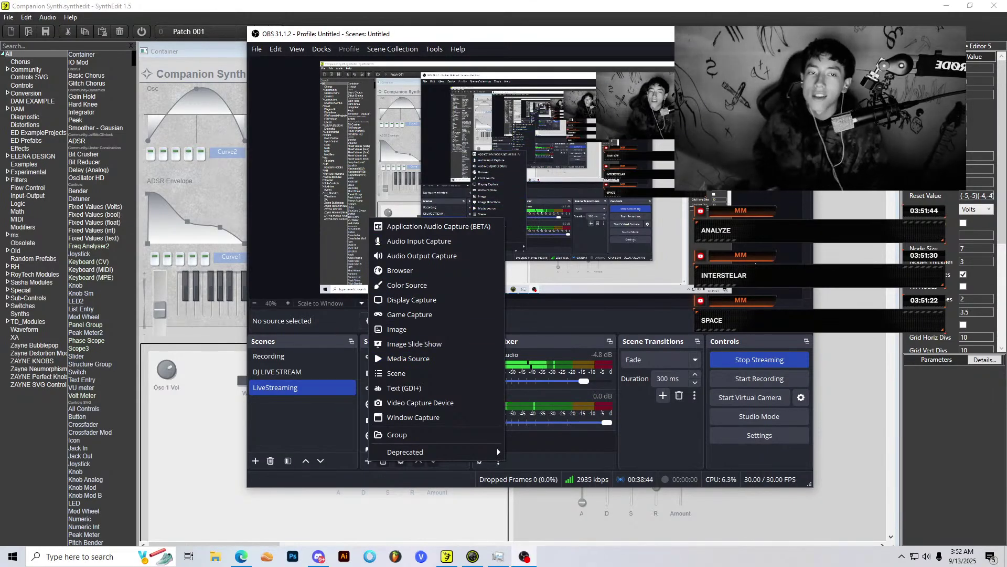
{"action": "key", "text": "Escape"}
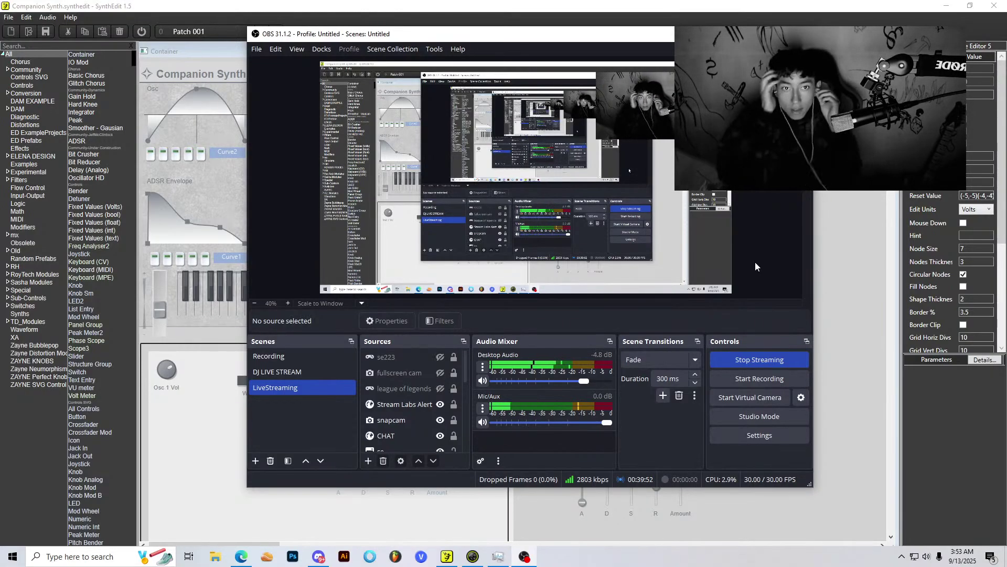
{"action": "left_click", "coordinate": [205, 424]}
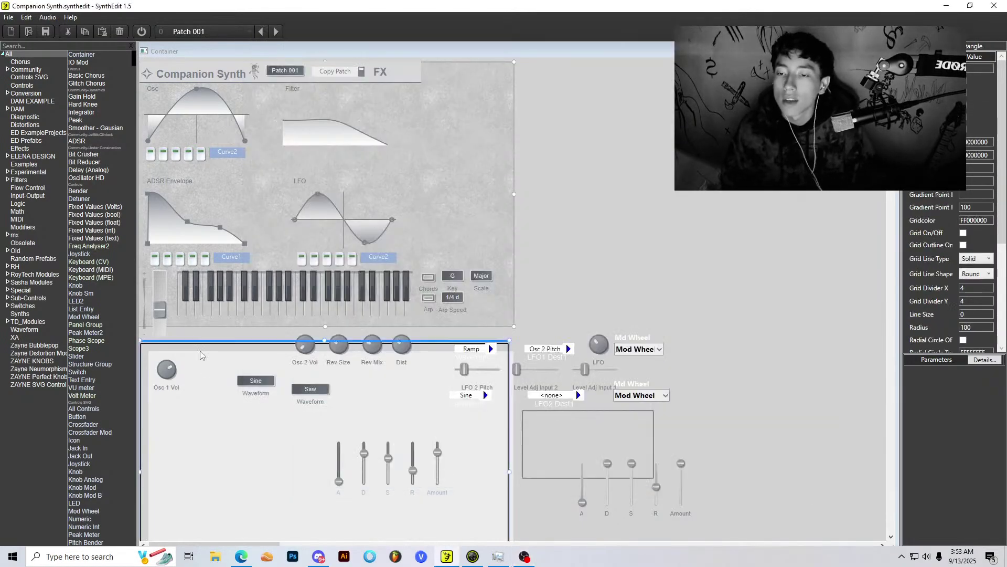
Step: Save a copy of the project as "Companion Synth backup 12" and reopen Companion Synth.synthedit
{"action": "left_click", "coordinate": [8, 17]}
{"action": "left_click", "coordinate": [21, 69]}
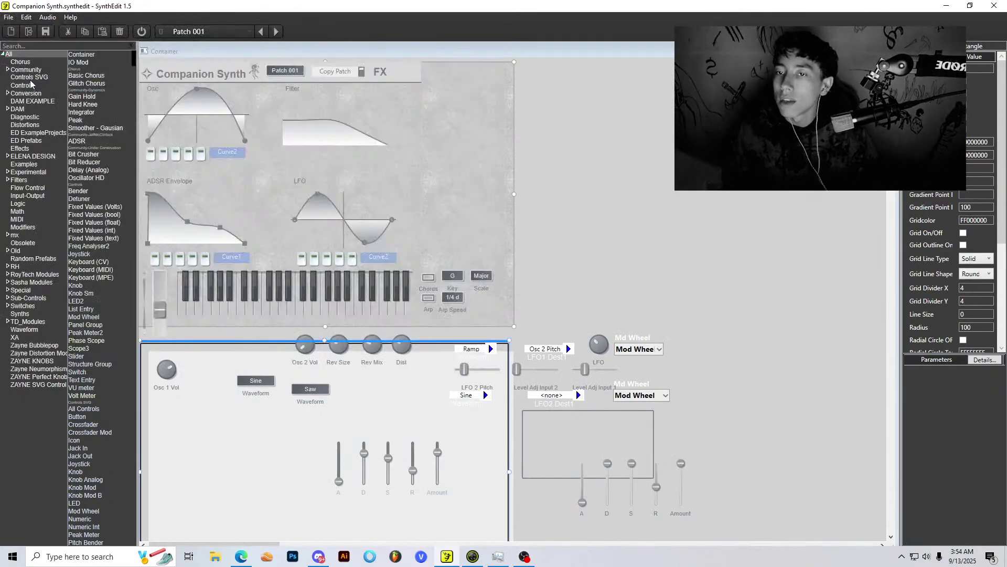
{"action": "left_click", "coordinate": [134, 342]}
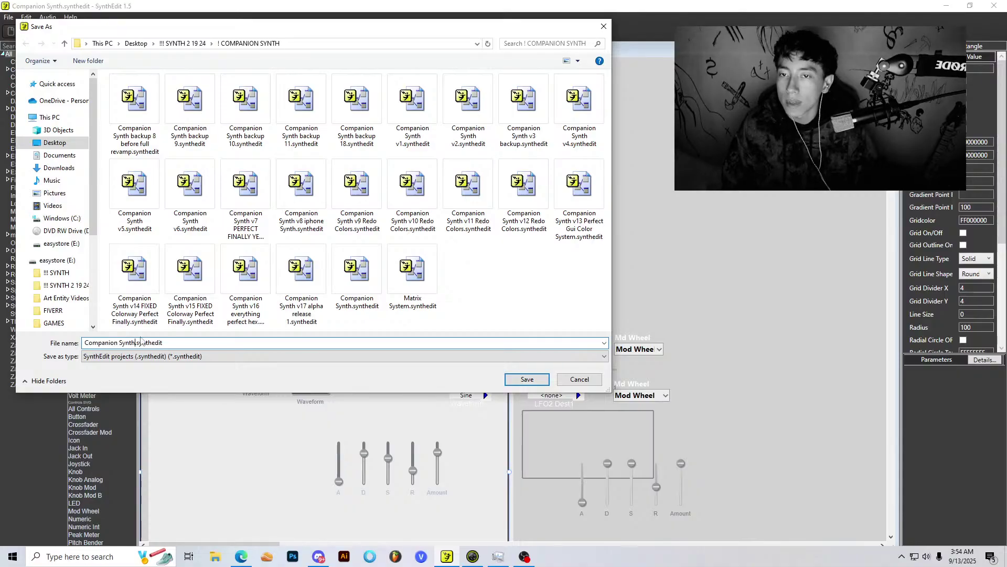
{"action": "type", "text": "backup 12"}
{"action": "key", "text": "Return"}
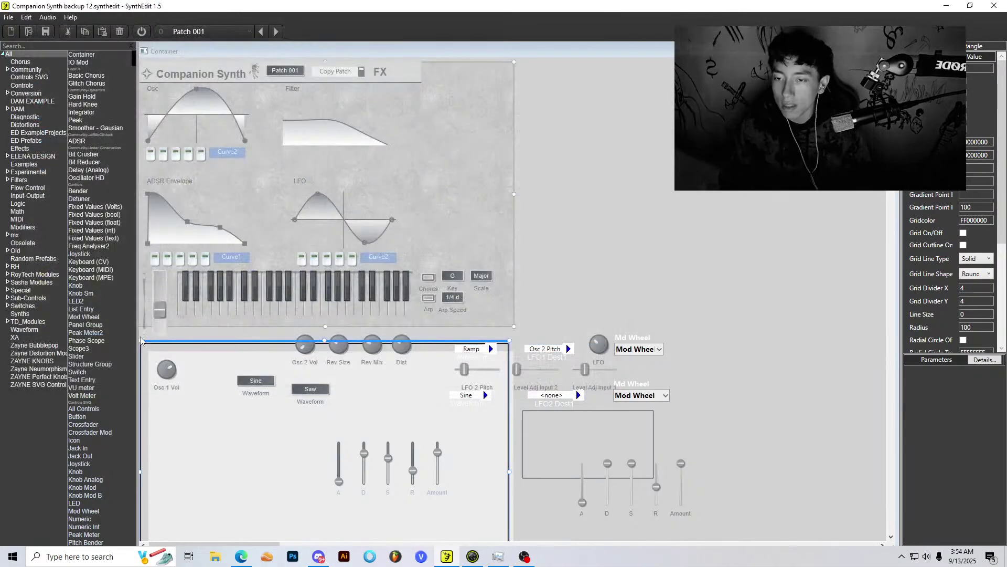
{"action": "left_click", "coordinate": [8, 17]}
{"action": "left_click", "coordinate": [234, 173]}
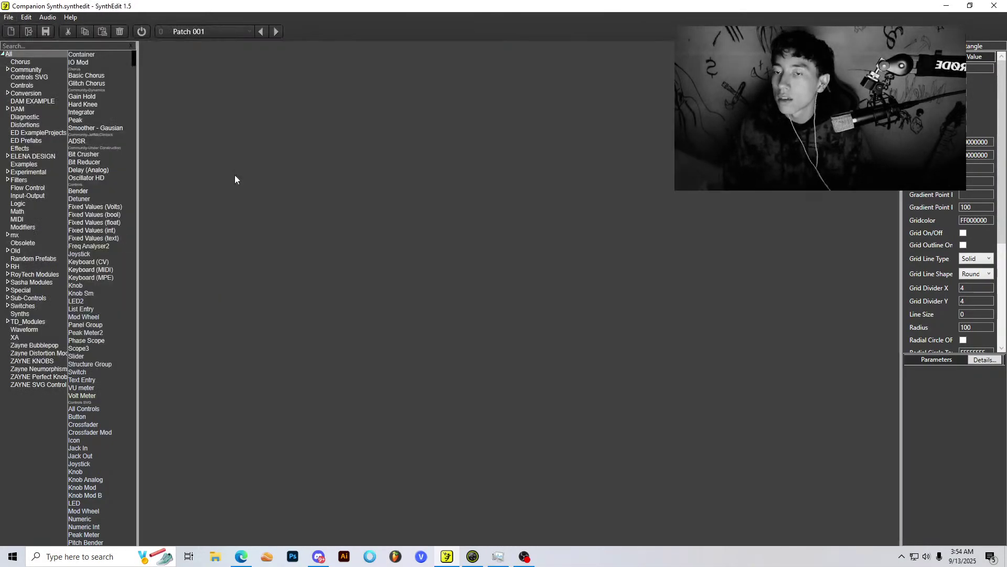
Step: Adjust the YouTube track's volume in the browser, switch back to SynthEdit and start its audio
{"action": "key", "text": "alt+Tab"}
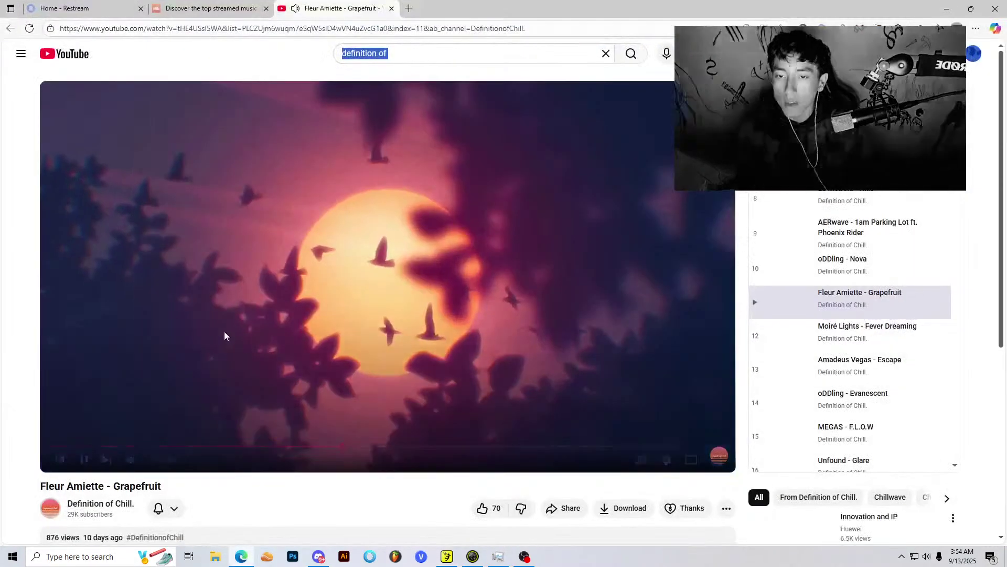
{"action": "left_click", "coordinate": [149, 464]}
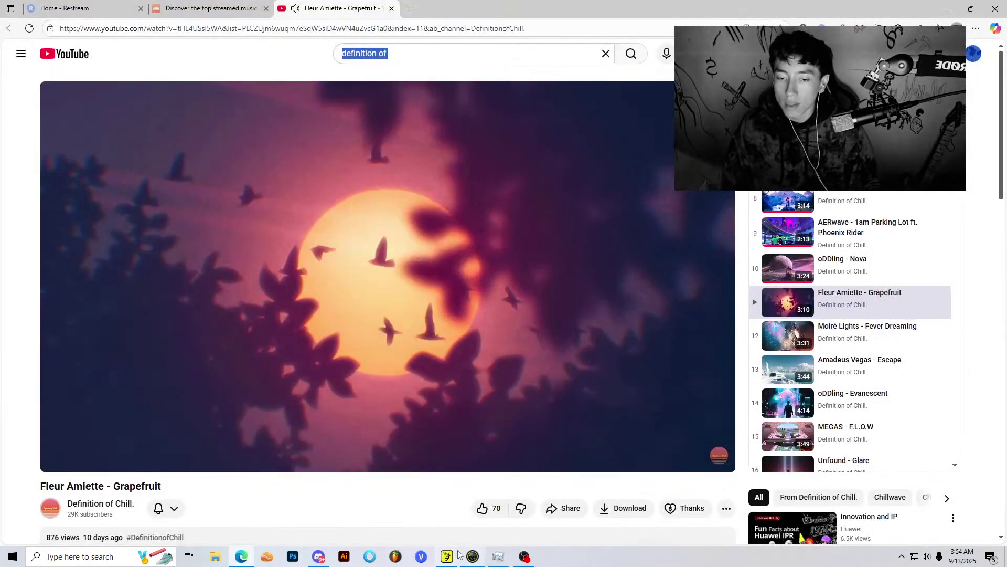
{"action": "key", "text": "alt+Tab"}
{"action": "left_click", "coordinate": [141, 31]}
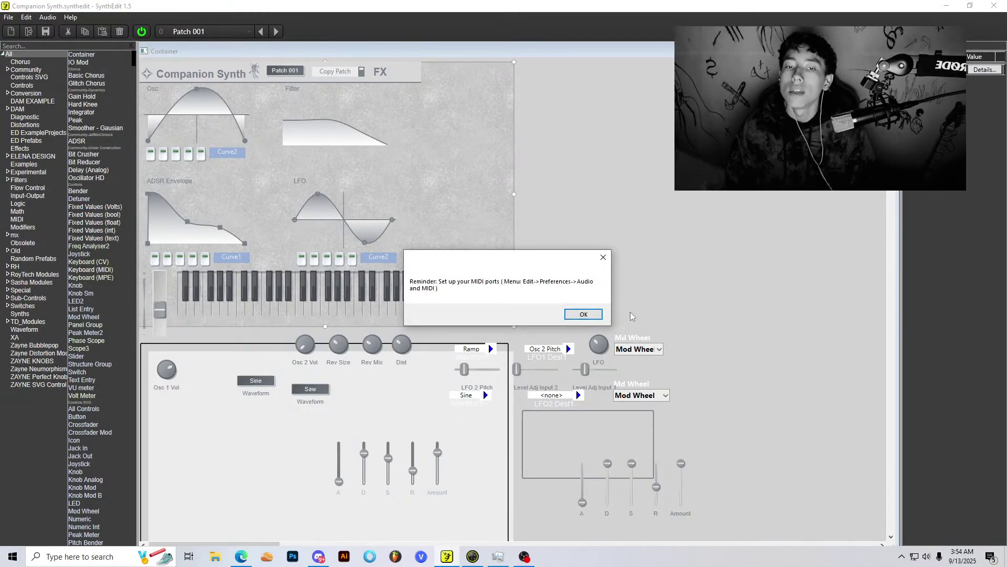
{"action": "left_click", "coordinate": [599, 317]}
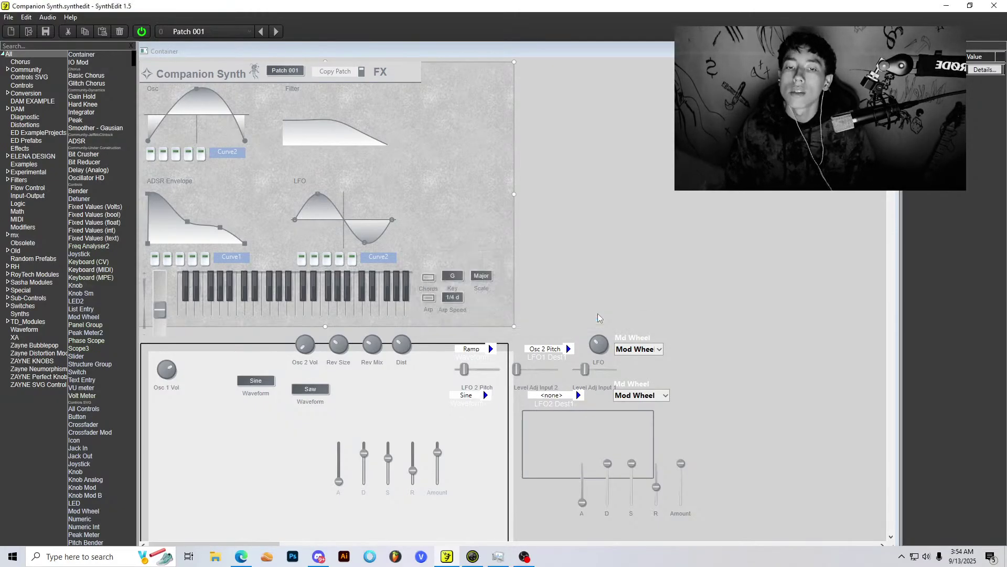
Step: Try to rescan the modules, and end the SynthEdit task in Task Manager
{"action": "left_click", "coordinate": [42, 19]}
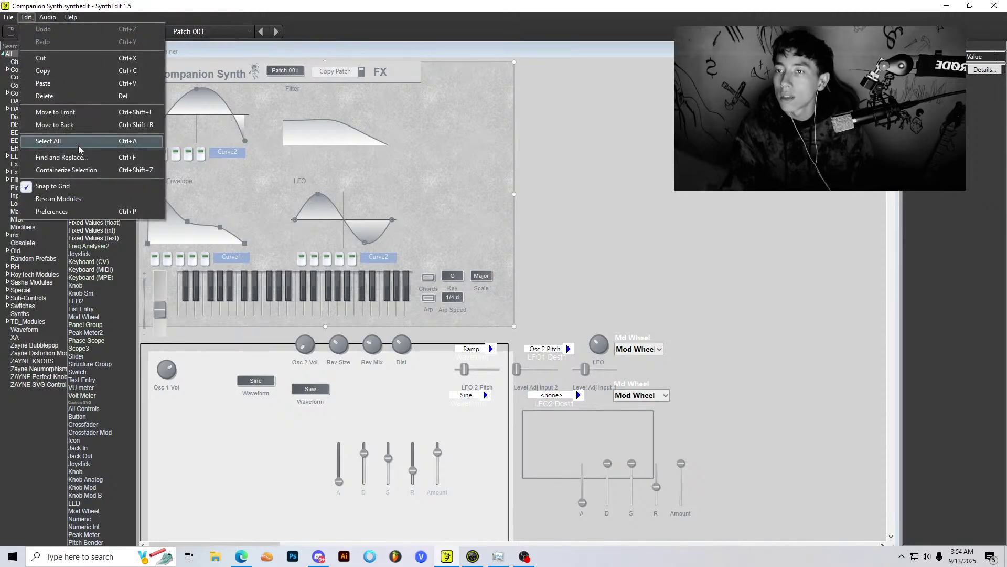
{"action": "left_click", "coordinate": [65, 201]}
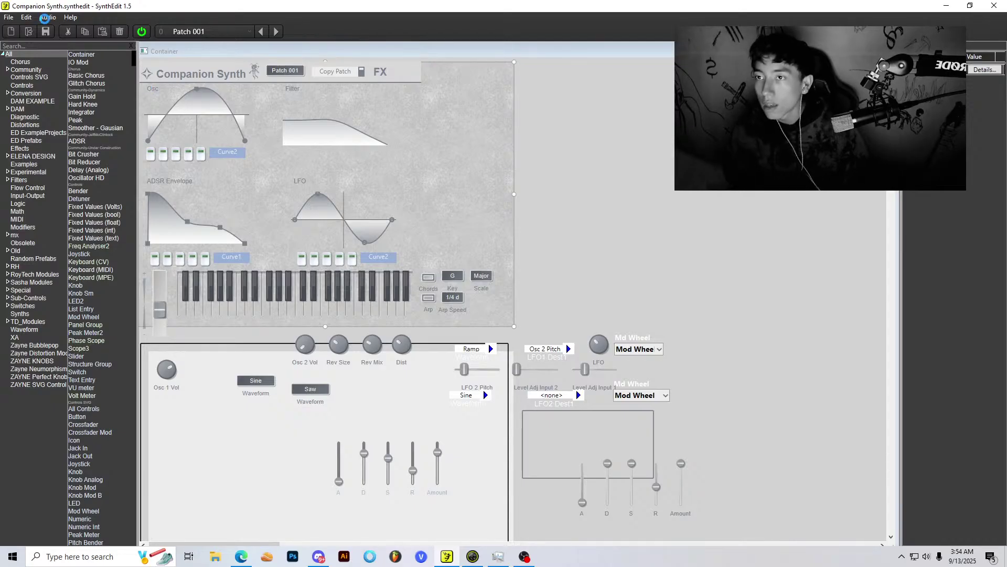
{"action": "left_click", "coordinate": [499, 556]}
{"action": "left_click", "coordinate": [157, 215]}
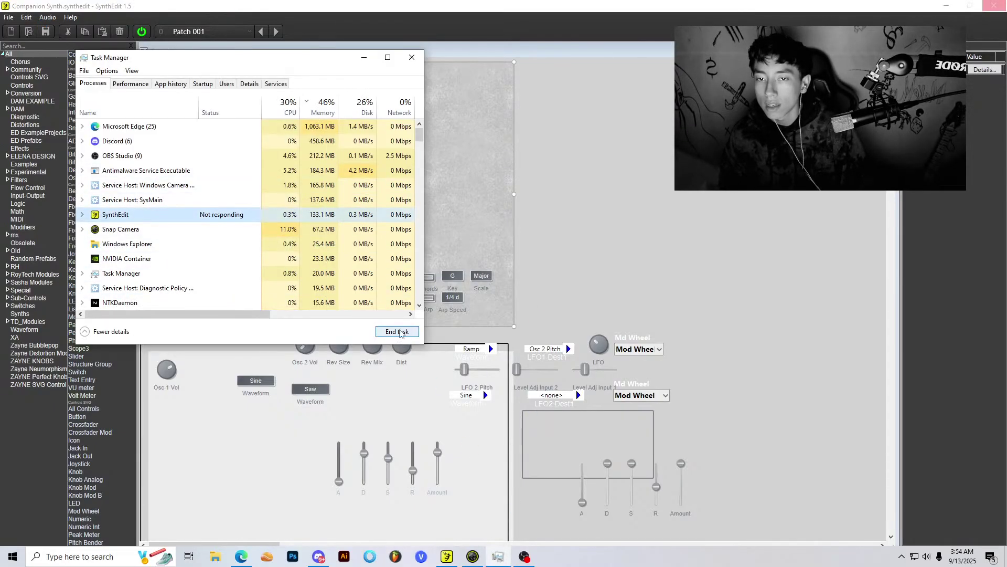
{"action": "left_click", "coordinate": [398, 331]}
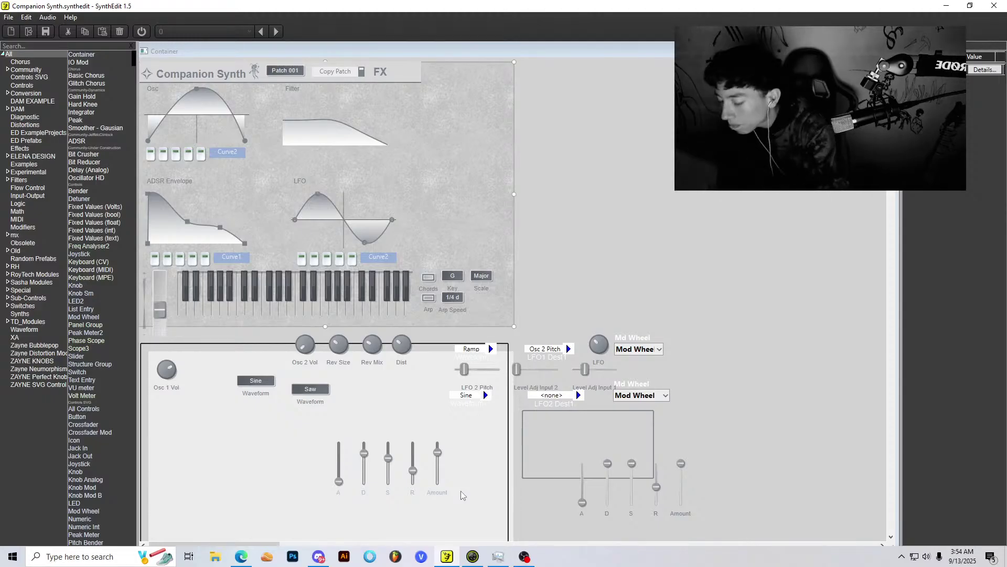
Step: Check the MIDI in and MIDI out choices in the audio preferences, and start the project's audio
{"action": "left_click", "coordinate": [46, 18]}
{"action": "mouse_move", "coordinate": [26, 18]}
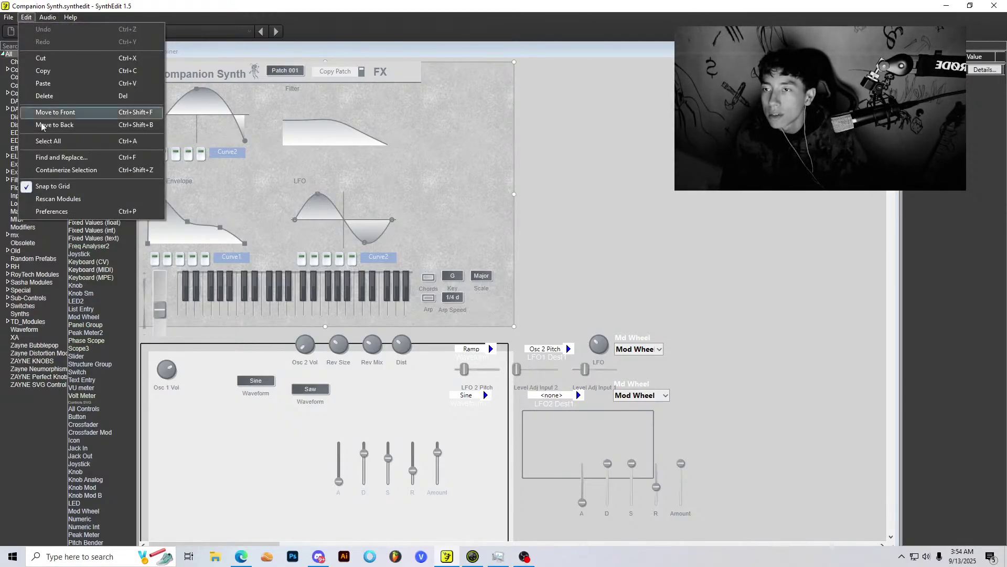
{"action": "left_click", "coordinate": [67, 216]}
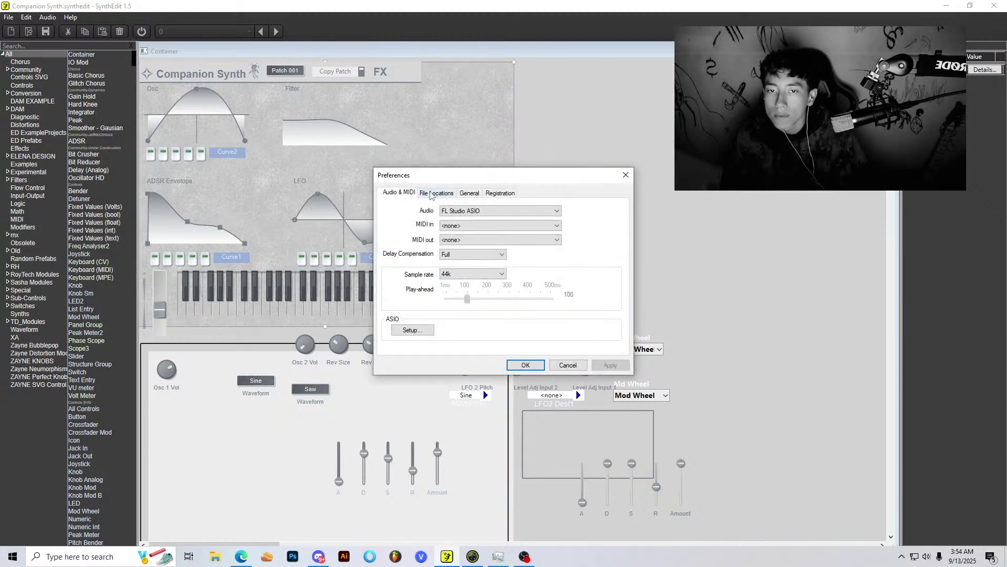
{"action": "left_click", "coordinate": [498, 226]}
{"action": "left_click", "coordinate": [493, 241]}
{"action": "left_click", "coordinate": [520, 366]}
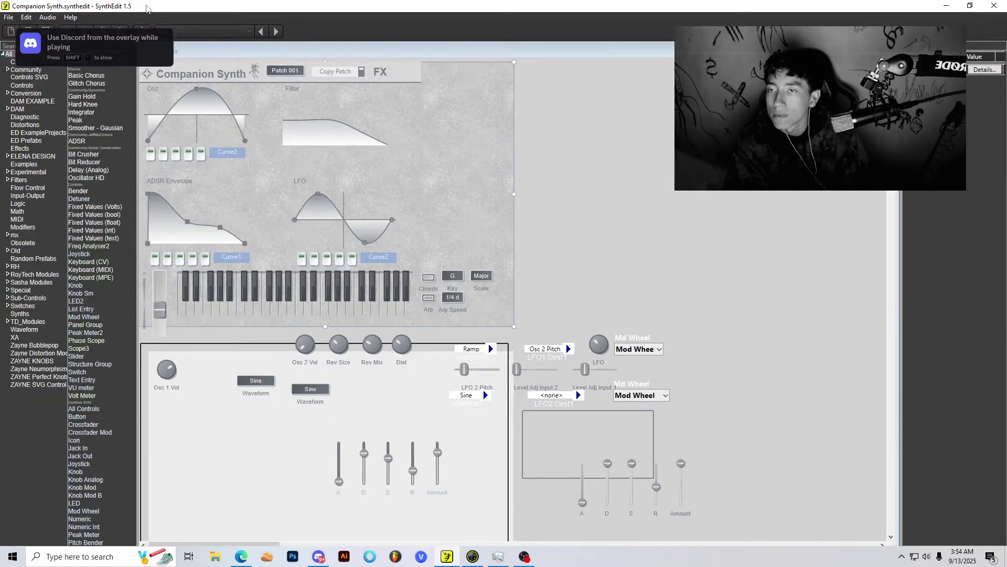
{"action": "left_click", "coordinate": [142, 31]}
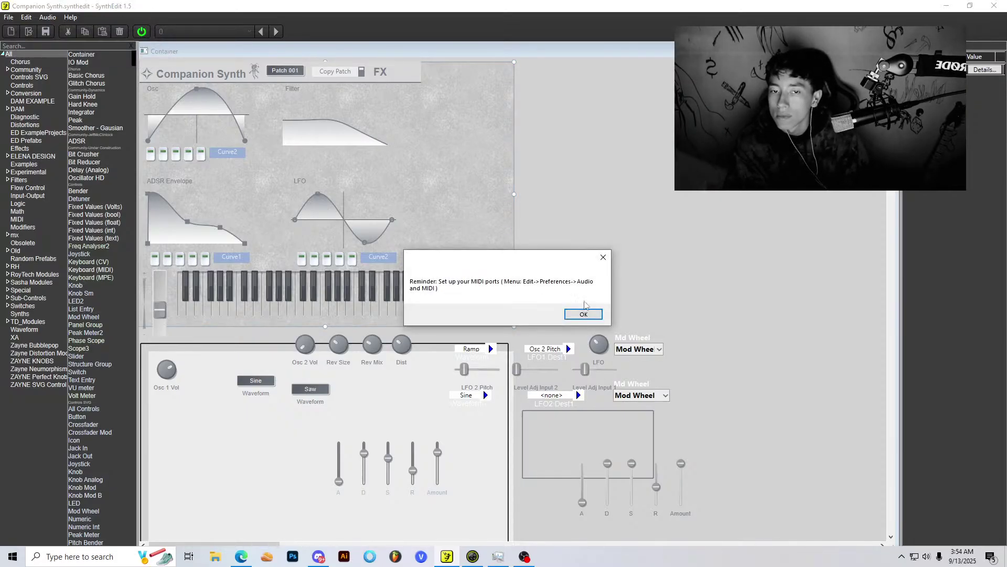
{"action": "left_click", "coordinate": [577, 317]}
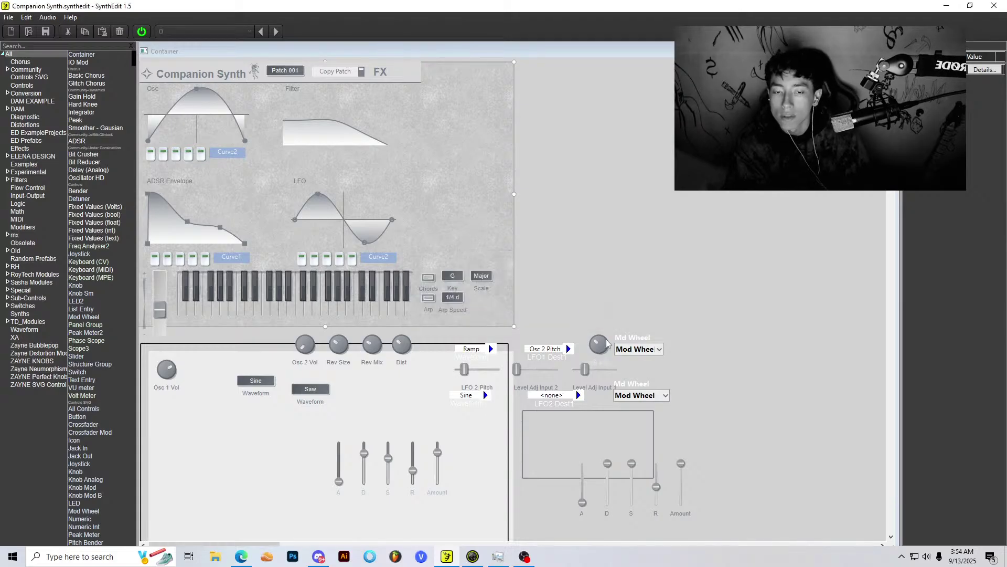
Step: Switch to OBS, lower the Desktop Audio level to about -27.5 dB, and return to SynthEdit
{"action": "left_click", "coordinate": [927, 556]}
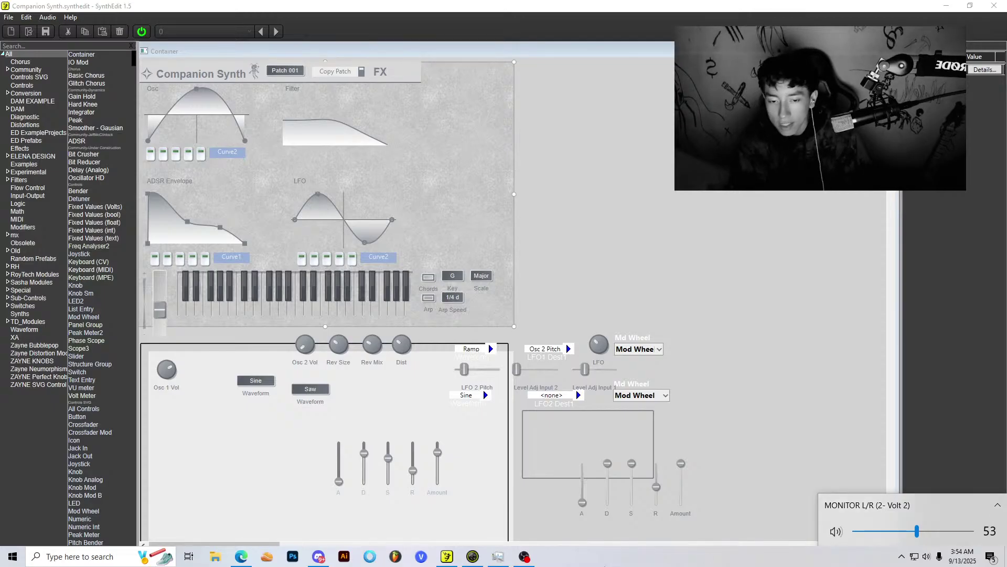
{"action": "left_click", "coordinate": [526, 558]}
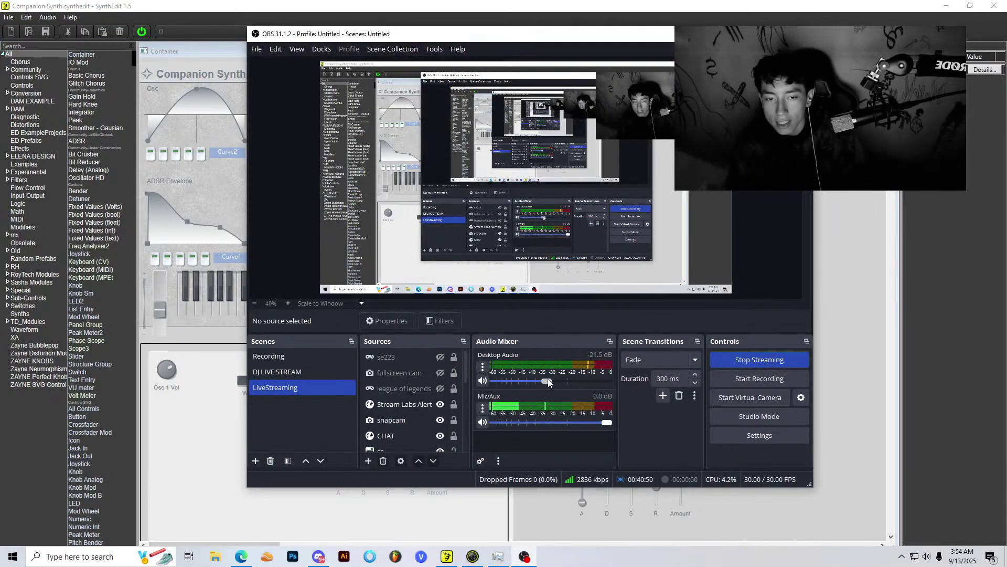
{"action": "left_click_drag", "start_coordinate": [584, 379], "coordinate": [541, 385]}
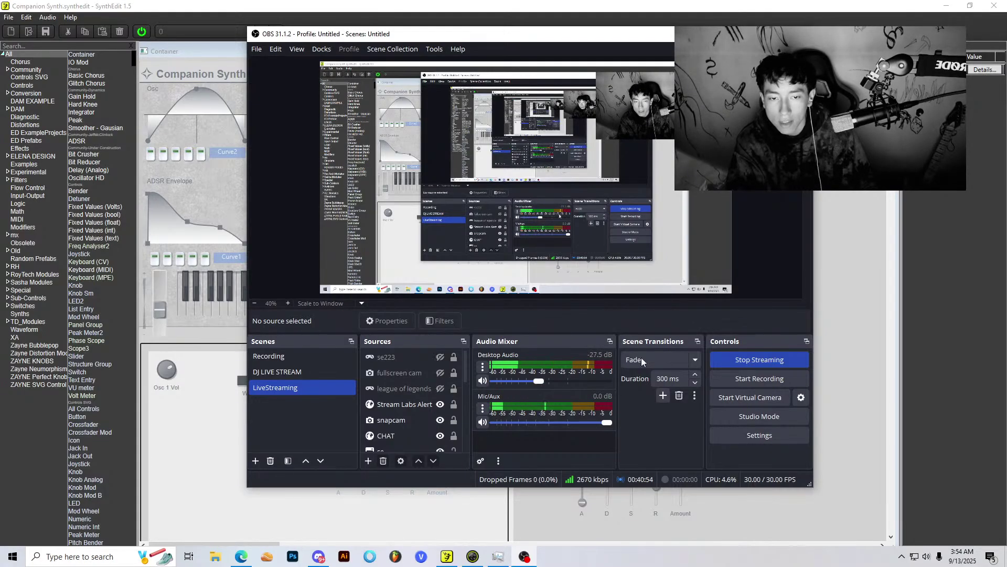
{"action": "key", "text": "alt+Tab"}
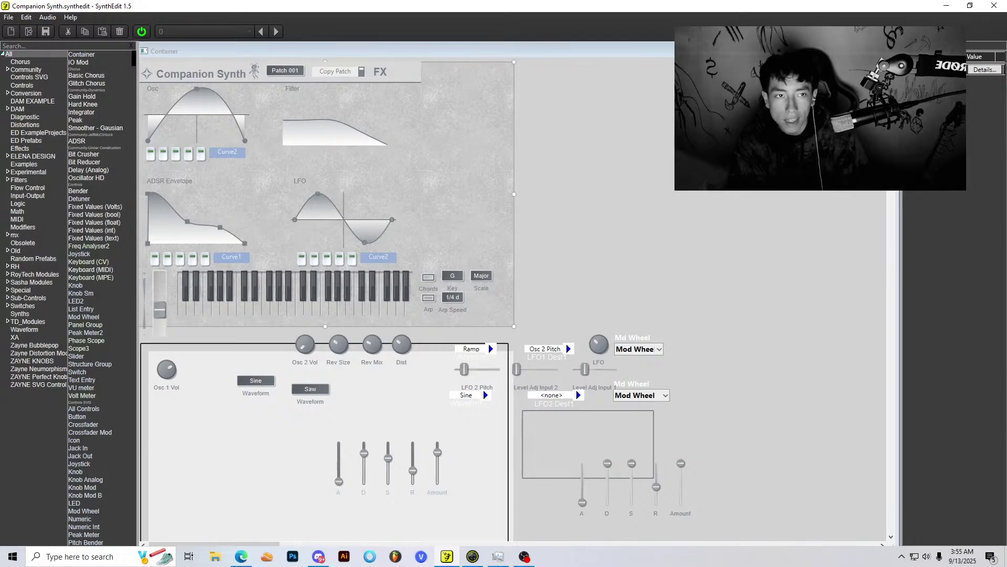
Step: Move the LFO curve's ED Shape Editor module off the crossfaders, and reopen the Container's panel view from the main structure
{"action": "key", "text": "ctrl+e"}
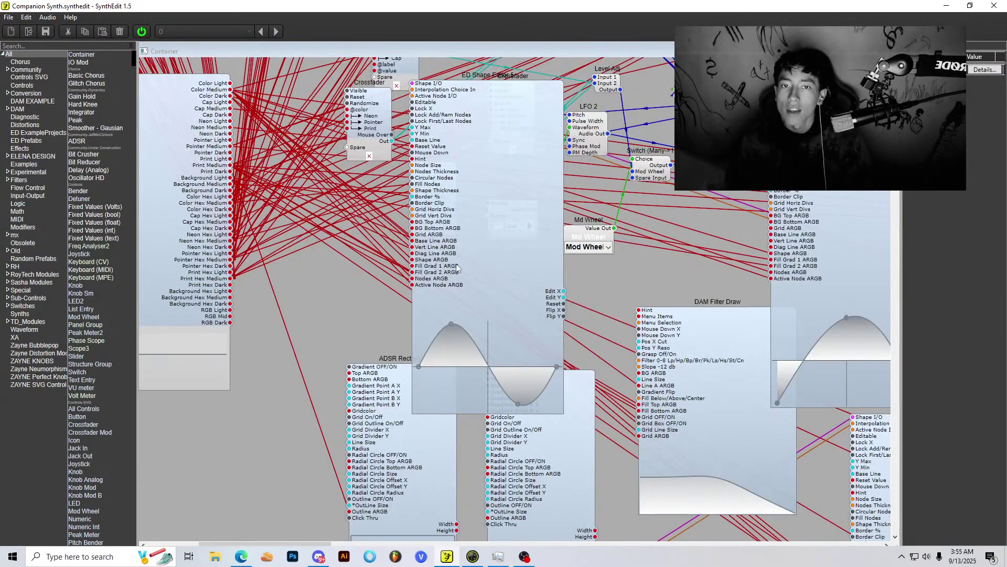
{"action": "scroll", "coordinate": [456, 267], "scroll_direction": "down", "scroll_amount": 3}
{"action": "left_click", "coordinate": [365, 245]}
{"action": "left_click", "coordinate": [893, 51]}
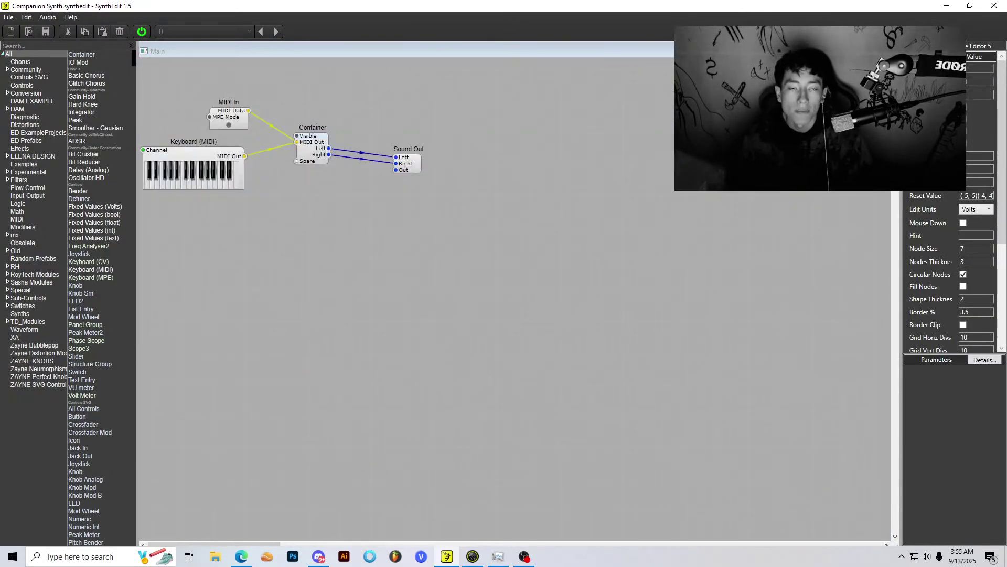
{"action": "right_click", "coordinate": [484, 308]}
{"action": "left_click", "coordinate": [309, 159]}
{"action": "double_click", "coordinate": [308, 159]}
{"action": "right_click", "coordinate": [664, 273]}
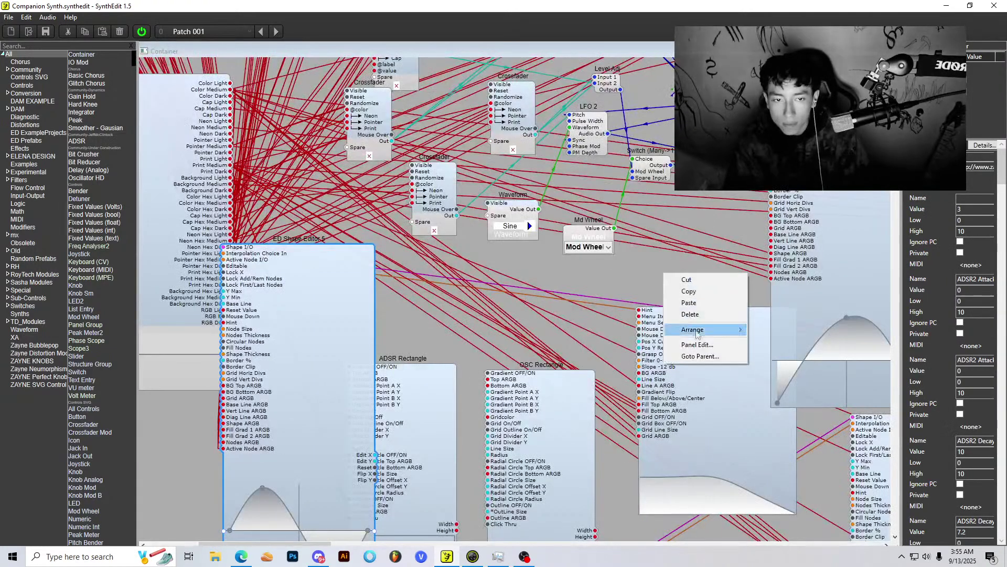
{"action": "left_click", "coordinate": [686, 338]}
{"action": "left_click", "coordinate": [429, 278]}
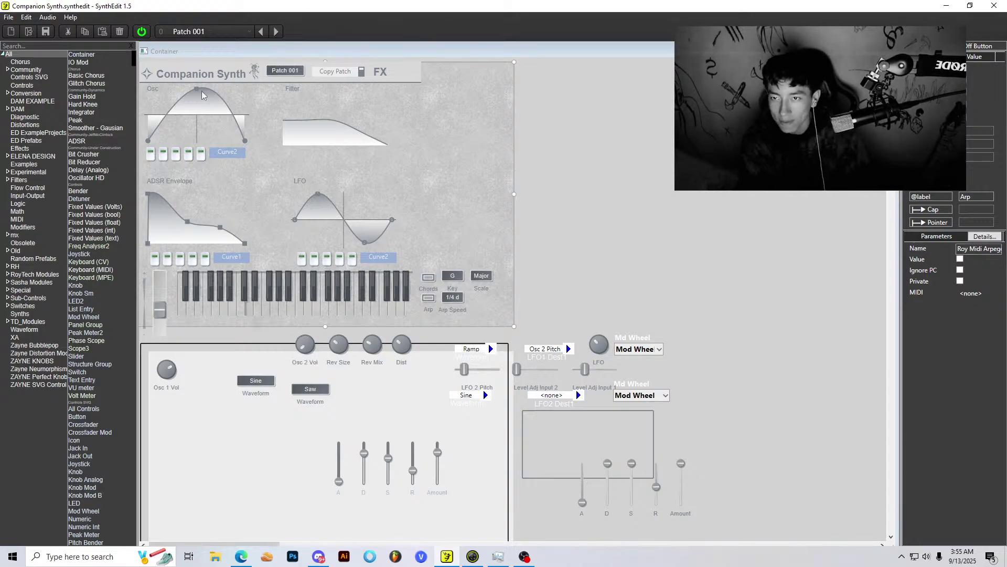
Step: In the Container's structure view, move the Osc 1 Waveform module down into the empty area below the Neu Popup Menu Zayne module
{"action": "left_click", "coordinate": [890, 51]}
{"action": "scroll", "coordinate": [293, 205], "scroll_direction": "up", "scroll_amount": 4}
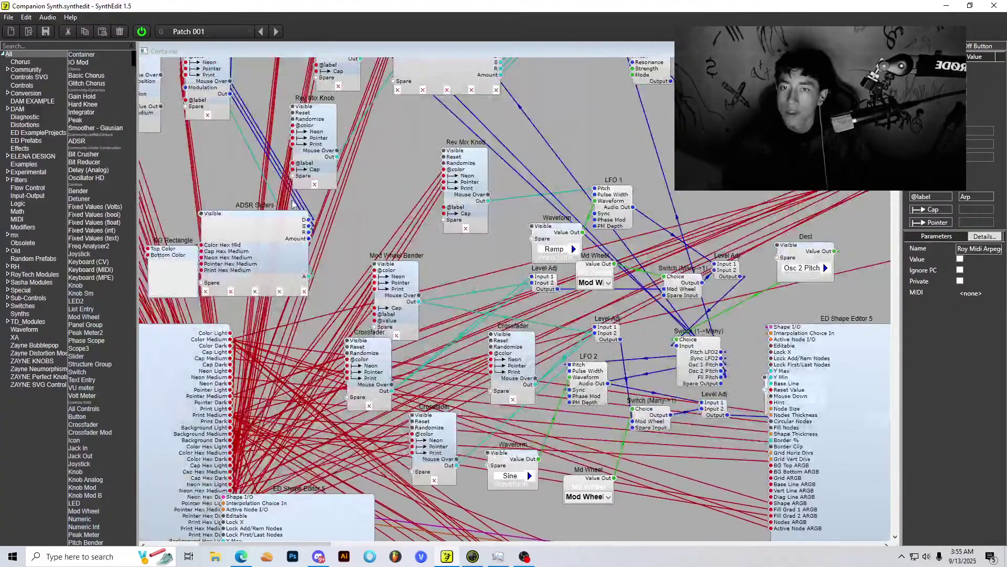
{"action": "scroll", "coordinate": [293, 204], "scroll_direction": "down", "scroll_amount": 5}
{"action": "scroll", "coordinate": [209, 221], "scroll_direction": "up", "scroll_amount": 6}
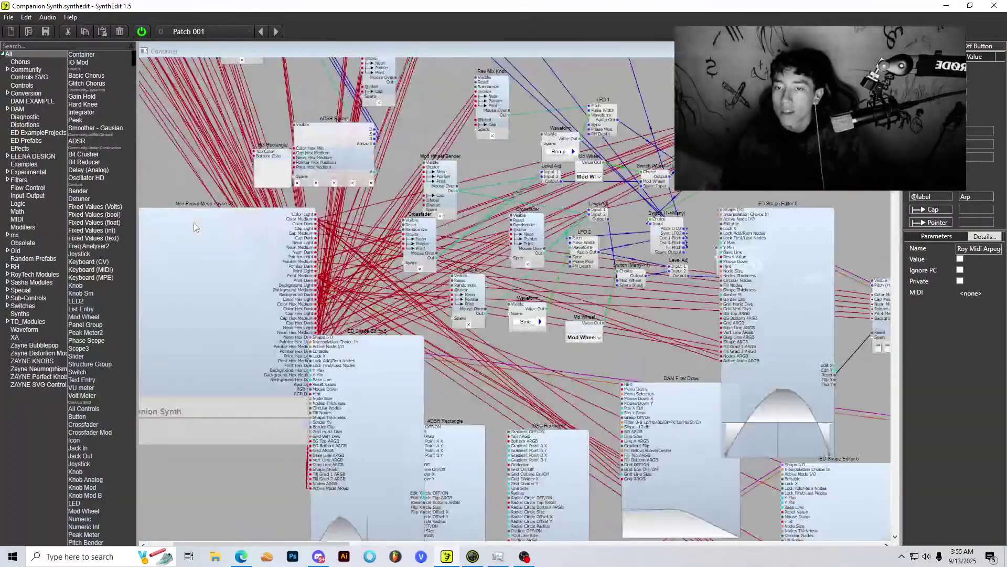
{"action": "scroll", "coordinate": [198, 222], "scroll_direction": "down", "scroll_amount": 1}
{"action": "scroll", "coordinate": [199, 223], "scroll_direction": "down", "scroll_amount": 2}
{"action": "scroll", "coordinate": [195, 177], "scroll_direction": "up", "scroll_amount": 2}
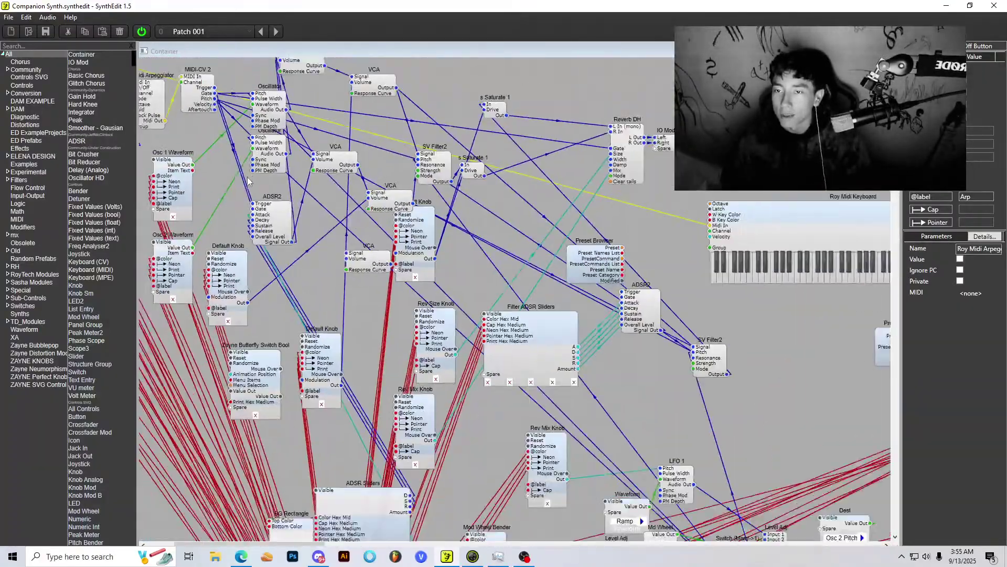
{"action": "left_click_drag", "start_coordinate": [195, 173], "coordinate": [223, 179]}
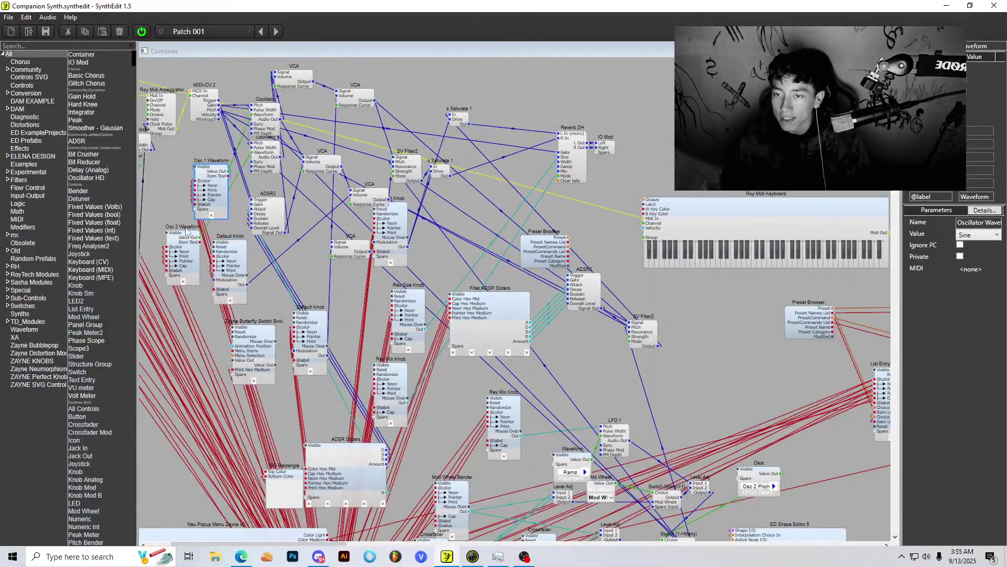
{"action": "mouse_move", "coordinate": [184, 238]}
{"action": "left_mouse_down"}
{"action": "mouse_move", "coordinate": [255, 266]}
{"action": "mouse_move", "coordinate": [184, 255]}
{"action": "left_mouse_up"}
{"action": "left_click_drag", "start_coordinate": [212, 195], "coordinate": [246, 517]}
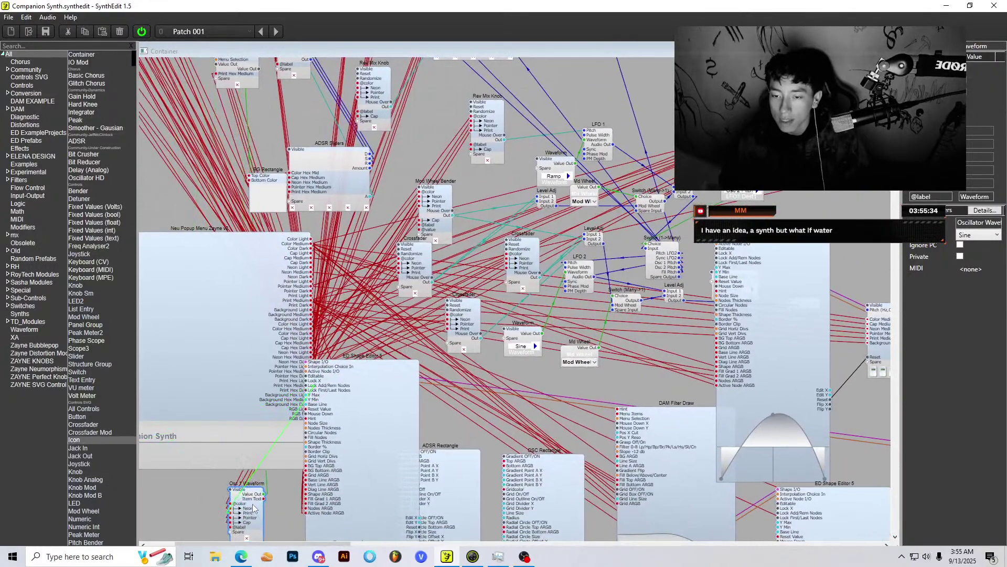
Step: Clear the LFO curve's ED Shape Editor from the Neu Popup Menu module, and place Osc 2 Waveform beside Osc 1 Waveform
{"action": "scroll", "coordinate": [337, 410], "scroll_direction": "down", "scroll_amount": 4}
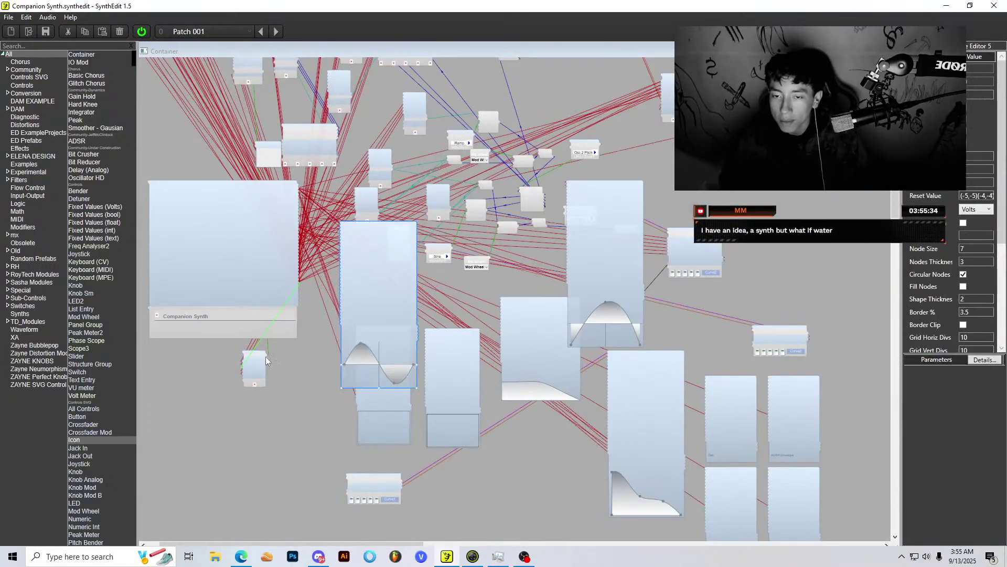
{"action": "scroll", "coordinate": [235, 278], "scroll_direction": "up", "scroll_amount": 4}
{"action": "scroll", "coordinate": [202, 250], "scroll_direction": "up", "scroll_amount": 1}
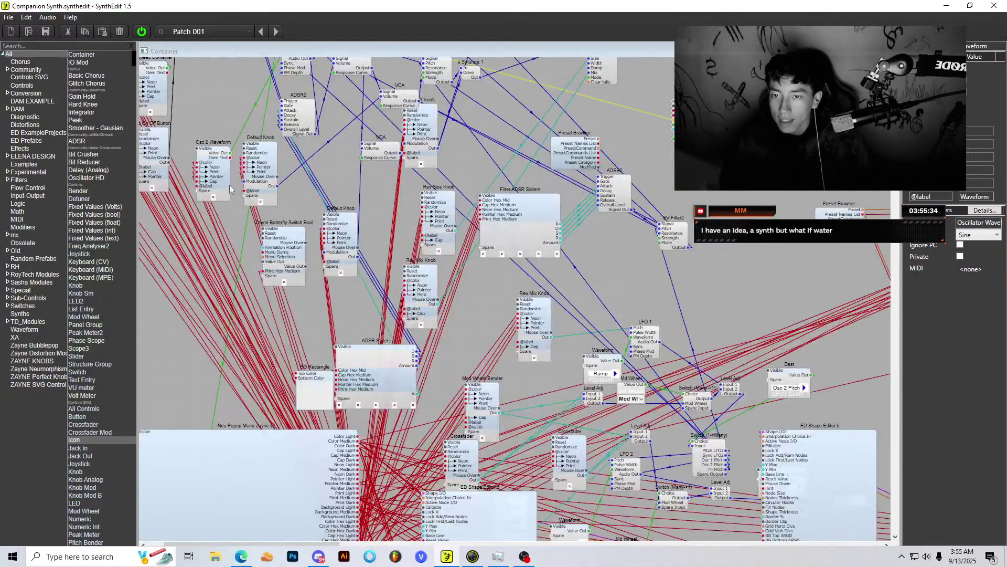
{"action": "scroll", "coordinate": [244, 207], "scroll_direction": "down", "scroll_amount": 2}
{"action": "left_click_drag", "start_coordinate": [215, 168], "coordinate": [135, 512]}
{"action": "left_click_drag", "start_coordinate": [85, 479], "coordinate": [173, 512]}
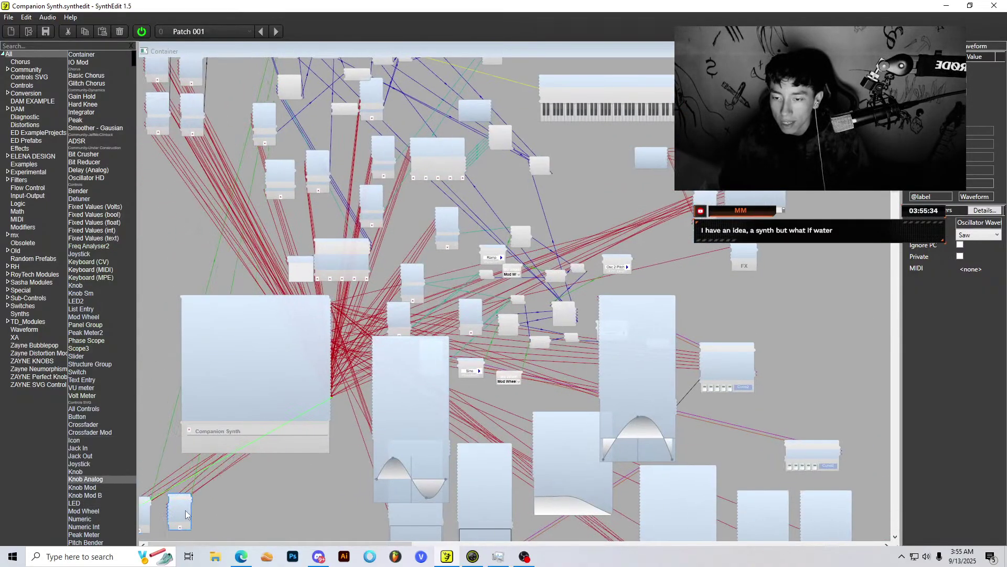
Step: Move the Neu Popup Menu Zayne module clear of the knob modules, and shift the second Oscillator toward the VCAs
{"action": "scroll", "coordinate": [234, 197], "scroll_direction": "up", "scroll_amount": 4}
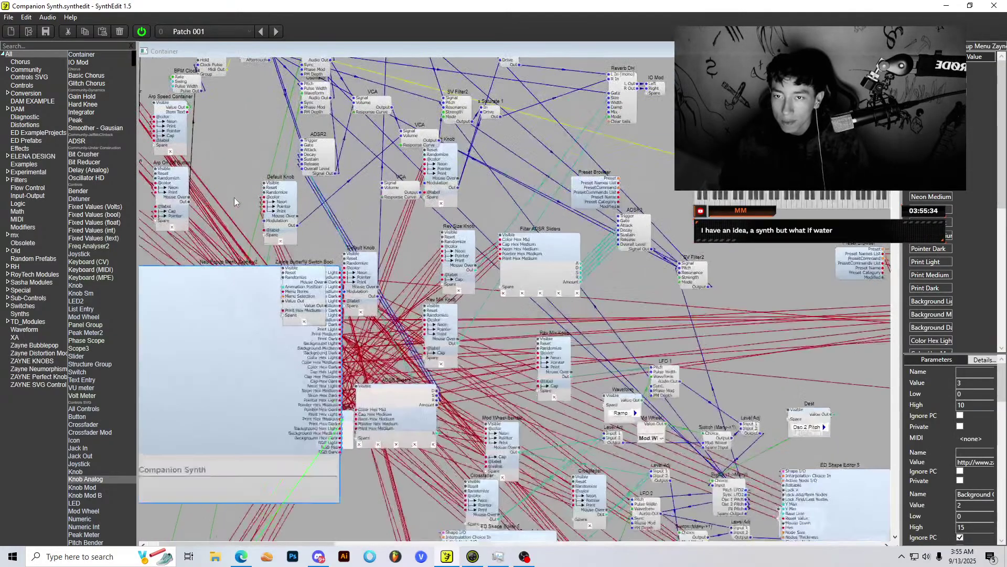
{"action": "scroll", "coordinate": [231, 210], "scroll_direction": "down", "scroll_amount": 2}
{"action": "scroll", "coordinate": [181, 388], "scroll_direction": "down", "scroll_amount": 3}
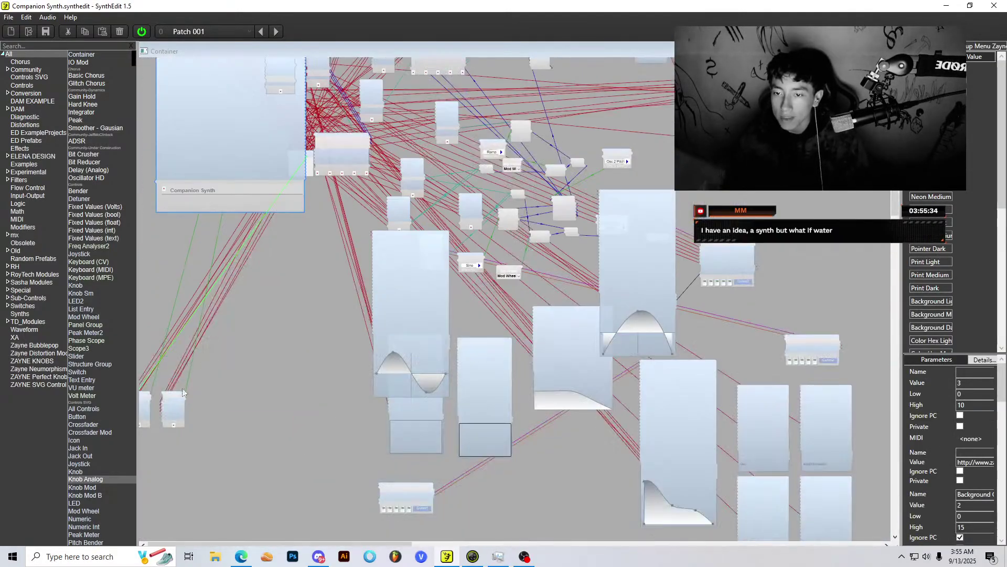
{"action": "scroll", "coordinate": [253, 336], "scroll_direction": "up", "scroll_amount": 3}
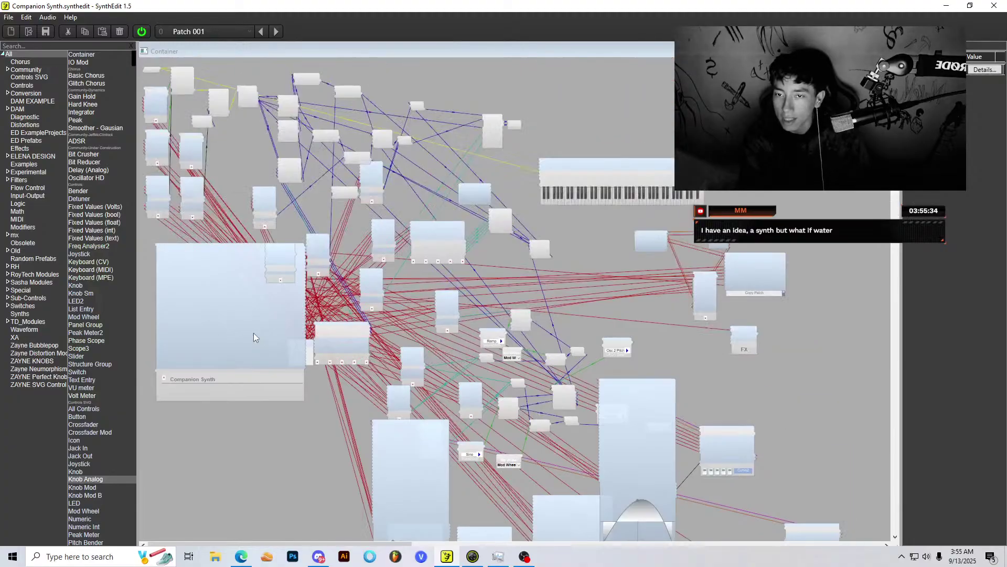
{"action": "scroll", "coordinate": [210, 178], "scroll_direction": "up", "scroll_amount": 2}
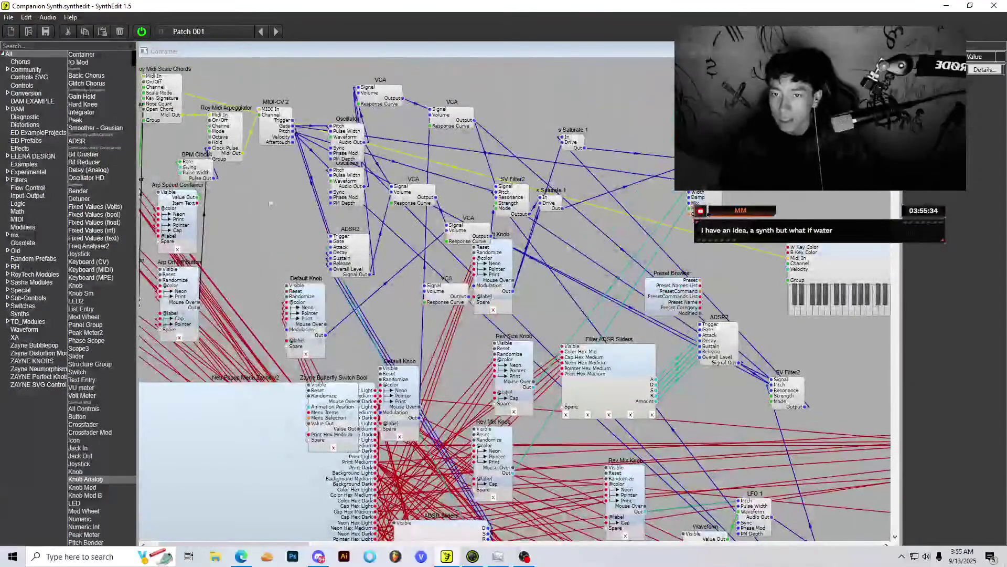
{"action": "left_click", "coordinate": [265, 413]}
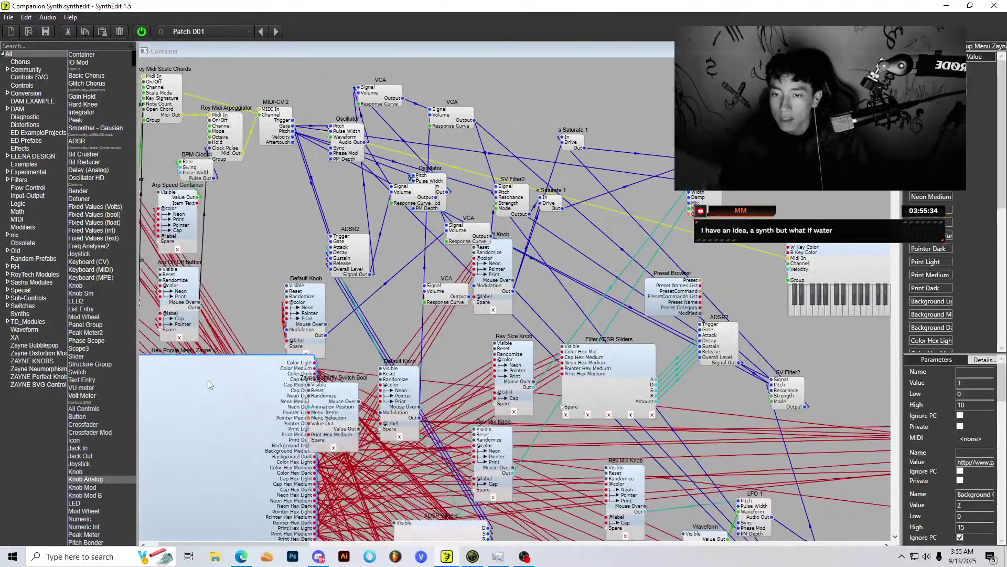
{"action": "scroll", "coordinate": [208, 380], "scroll_direction": "down", "scroll_amount": 3}
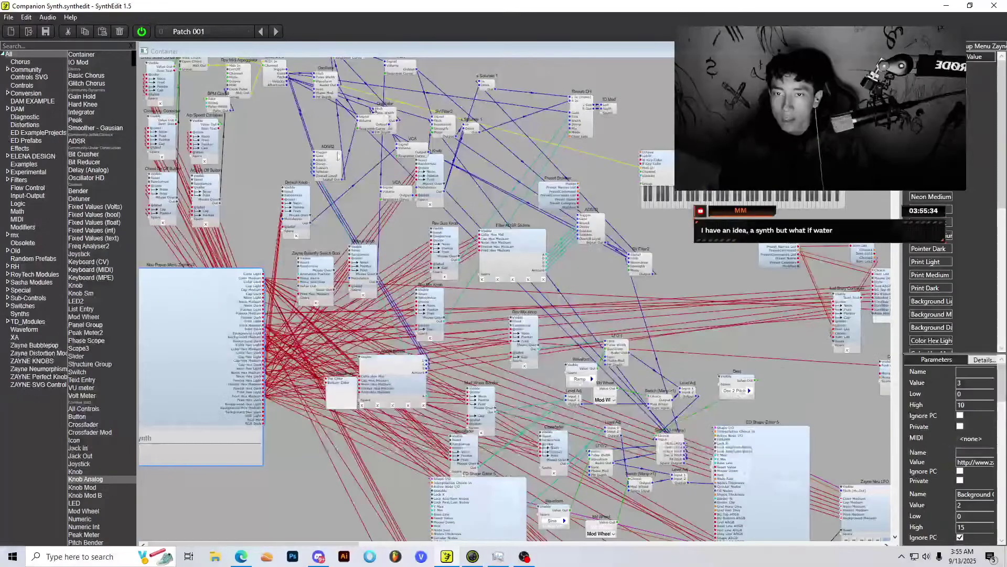
Step: Move the ADSR Sliders module below the Neu Popup Menu Zayne module and place the BG Rectangle near it
{"action": "left_click_drag", "start_coordinate": [333, 156], "coordinate": [324, 117]}
{"action": "scroll", "coordinate": [336, 153], "scroll_direction": "up", "scroll_amount": 2}
{"action": "scroll", "coordinate": [394, 225], "scroll_direction": "down", "scroll_amount": 3}
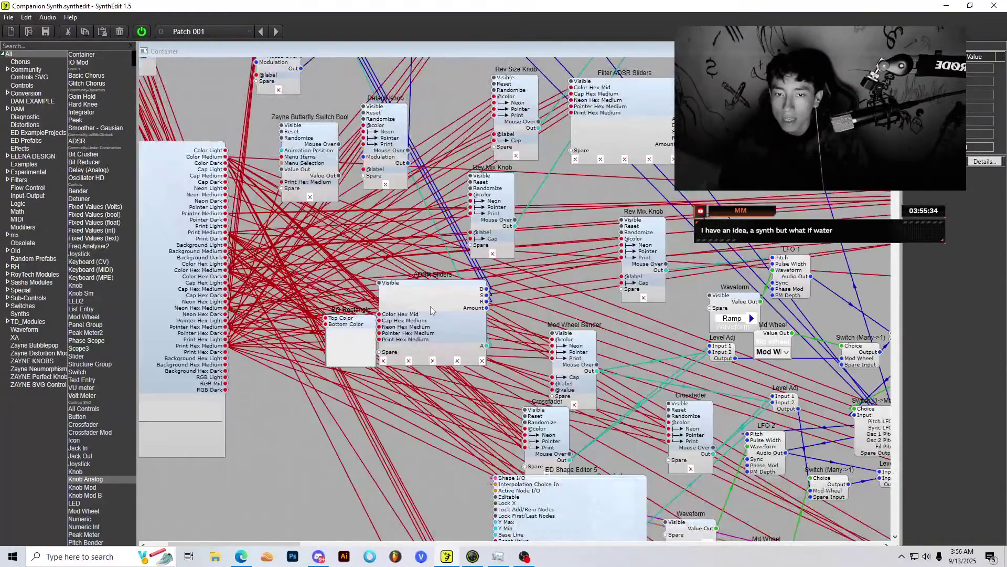
{"action": "mouse_move", "coordinate": [430, 311]}
{"action": "left_mouse_down"}
{"action": "mouse_move", "coordinate": [255, 131]}
{"action": "mouse_move", "coordinate": [397, 283]}
{"action": "mouse_move", "coordinate": [324, 200]}
{"action": "mouse_move", "coordinate": [440, 313]}
{"action": "left_mouse_up"}
{"action": "scroll", "coordinate": [397, 278], "scroll_direction": "down", "scroll_amount": 2}
{"action": "left_click_drag", "start_coordinate": [362, 323], "coordinate": [314, 370]}
{"action": "left_click_drag", "start_coordinate": [440, 313], "coordinate": [300, 184]}
{"action": "scroll", "coordinate": [312, 300], "scroll_direction": "up", "scroll_amount": 3}
{"action": "left_click_drag", "start_coordinate": [293, 355], "coordinate": [260, 485]}
{"action": "scroll", "coordinate": [387, 435], "scroll_direction": "down", "scroll_amount": 1}
{"action": "scroll", "coordinate": [341, 456], "scroll_direction": "down", "scroll_amount": 1}
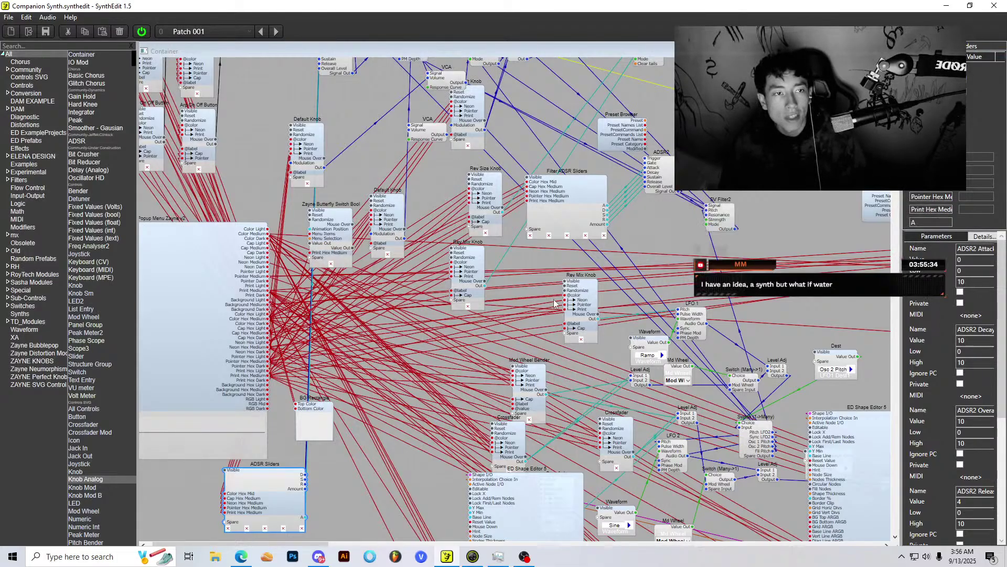
Step: Open the Container's panel view and check the synth's remaining controls
{"action": "scroll", "coordinate": [344, 288], "scroll_direction": "down", "scroll_amount": 5}
{"action": "right_click", "coordinate": [265, 326]}
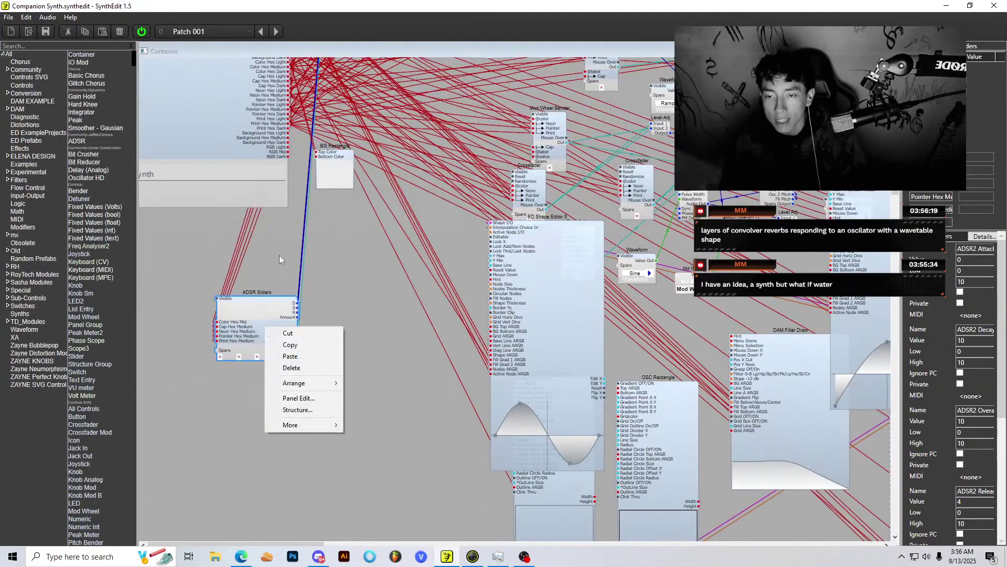
{"action": "left_click", "coordinate": [279, 255]}
{"action": "right_click", "coordinate": [313, 314]}
{"action": "left_click", "coordinate": [341, 384]}
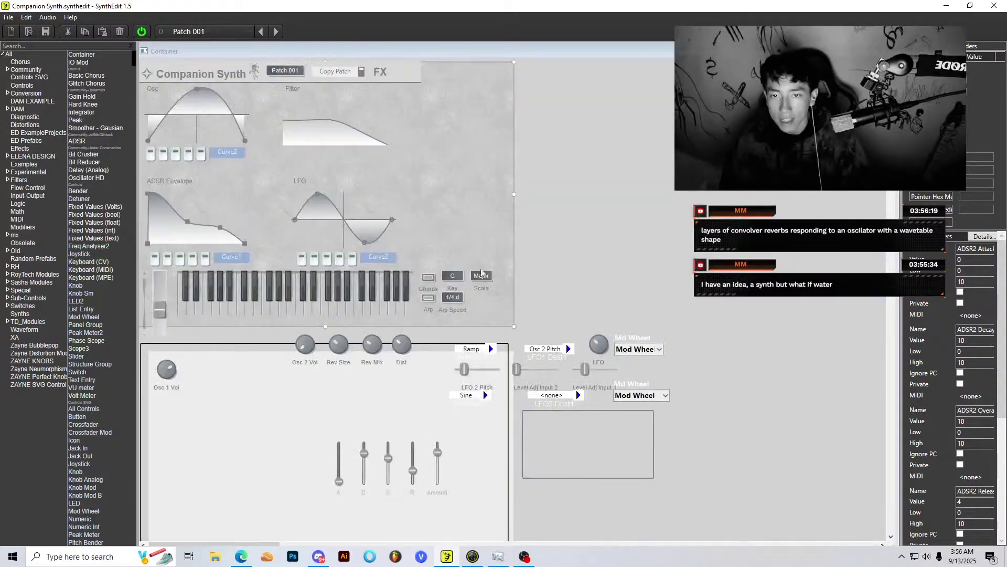
{"action": "scroll", "coordinate": [491, 270], "scroll_direction": "down", "scroll_amount": 3}
{"action": "scroll", "coordinate": [493, 273], "scroll_direction": "up", "scroll_amount": 3}
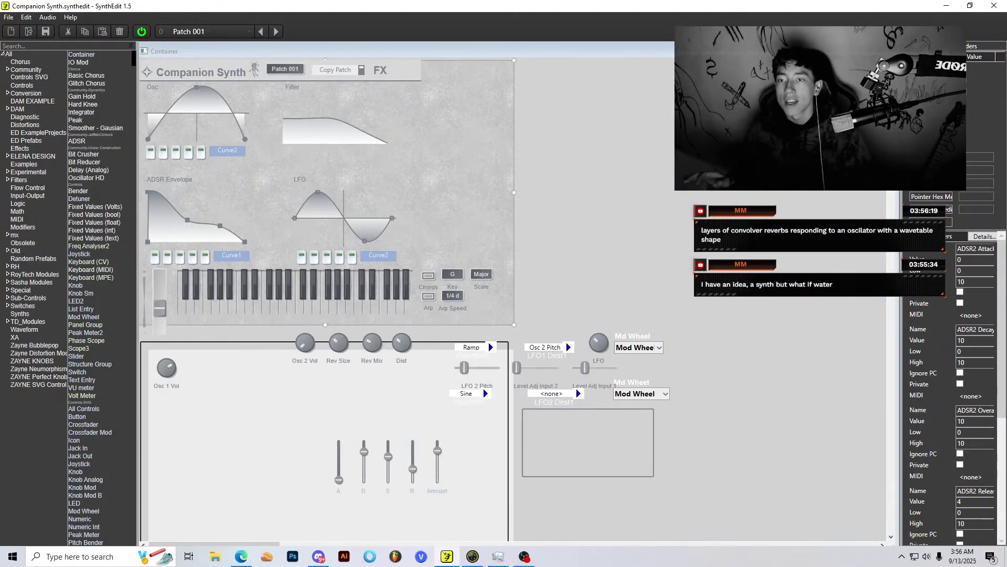
Step: Return to the structure view and move the ADSR curve's ED Shape Editor module between the ADSR Sliders and the LFO shape editor
{"action": "left_click", "coordinate": [889, 51]}
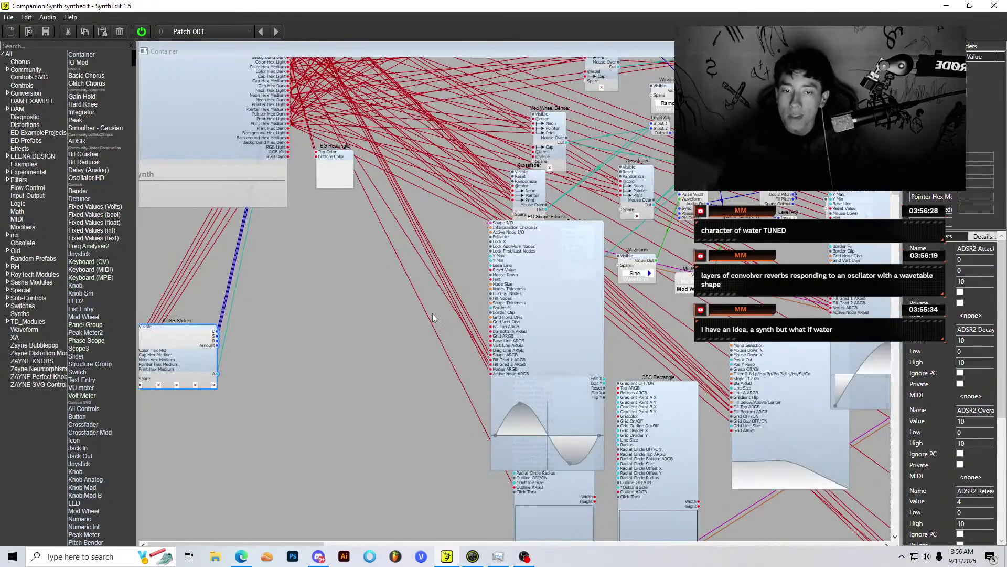
{"action": "scroll", "coordinate": [435, 317], "scroll_direction": "down", "scroll_amount": 5}
{"action": "scroll", "coordinate": [554, 363], "scroll_direction": "up", "scroll_amount": 6}
{"action": "mouse_move", "coordinate": [554, 363]}
{"action": "left_mouse_down"}
{"action": "mouse_move", "coordinate": [75, 284]}
{"action": "mouse_move", "coordinate": [550, 301]}
{"action": "left_mouse_up"}
{"action": "scroll", "coordinate": [550, 300], "scroll_direction": "down", "scroll_amount": 2}
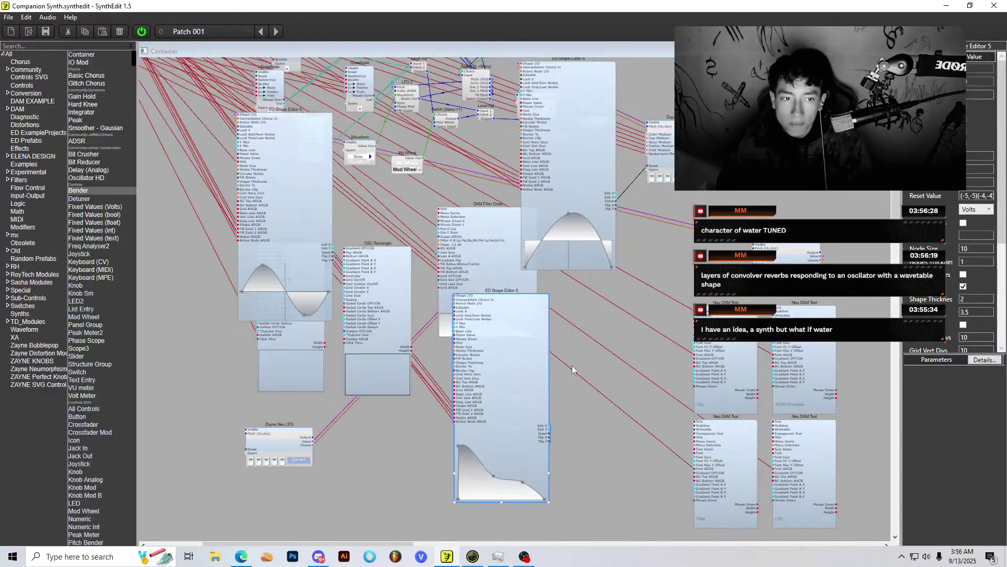
{"action": "scroll", "coordinate": [530, 364], "scroll_direction": "down", "scroll_amount": 3}
{"action": "left_click_drag", "start_coordinate": [490, 362], "coordinate": [219, 285]}
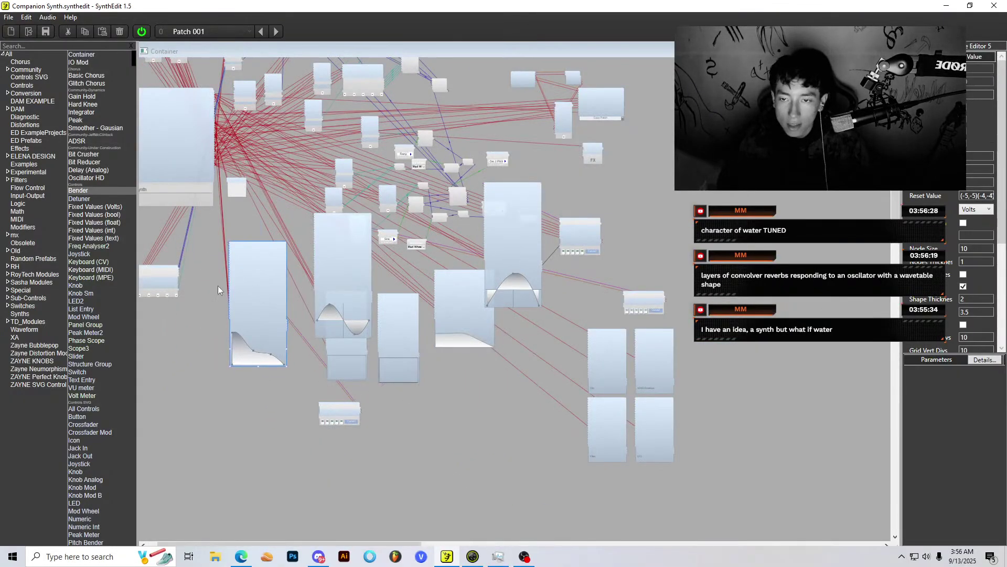
{"action": "scroll", "coordinate": [206, 238], "scroll_direction": "up", "scroll_amount": 4}
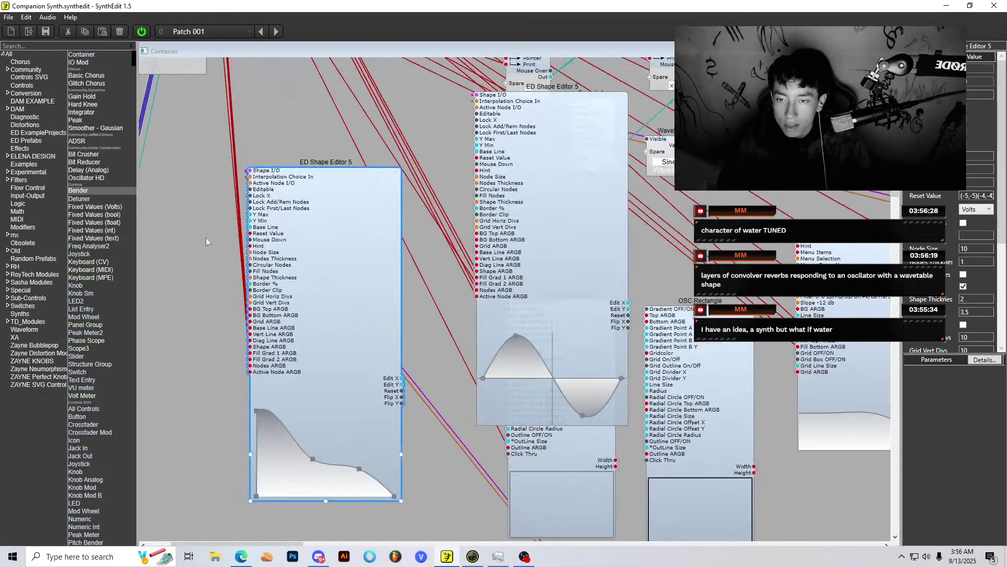
{"action": "left_click", "coordinate": [29, 47]}
{"action": "type", "text": "adsr"}
{"action": "key", "text": "BackSpace"}
{"action": "key", "text": "BackSpace"}
{"action": "key", "text": "BackSpace"}
{"action": "key", "text": "BackSpace"}
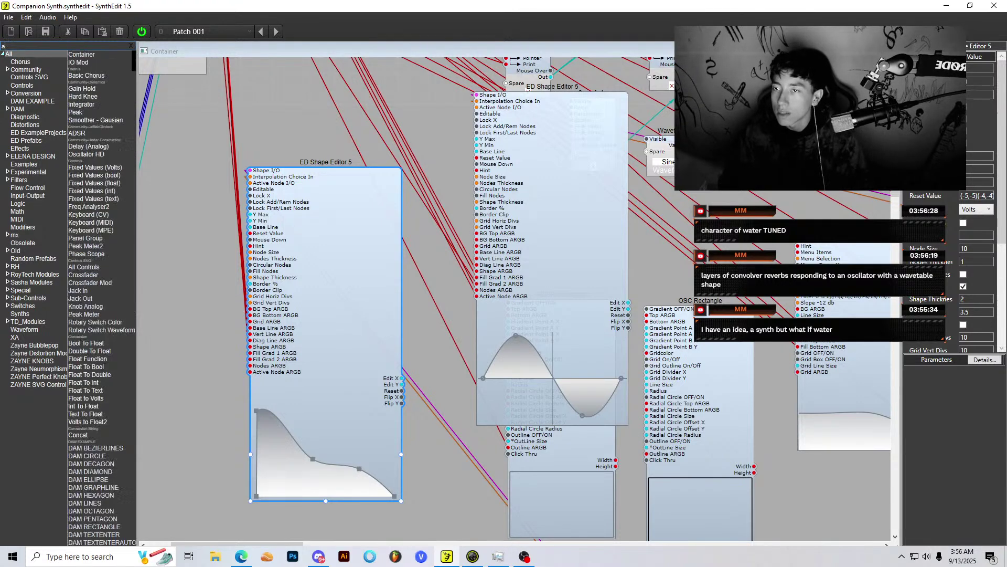
{"action": "type", "text": "elena"}
{"action": "key", "text": "BackSpace"}
{"action": "key", "text": "BackSpace"}
{"action": "key", "text": "BackSpace"}
{"action": "key", "text": "BackSpace"}
{"action": "key", "text": "BackSpace"}
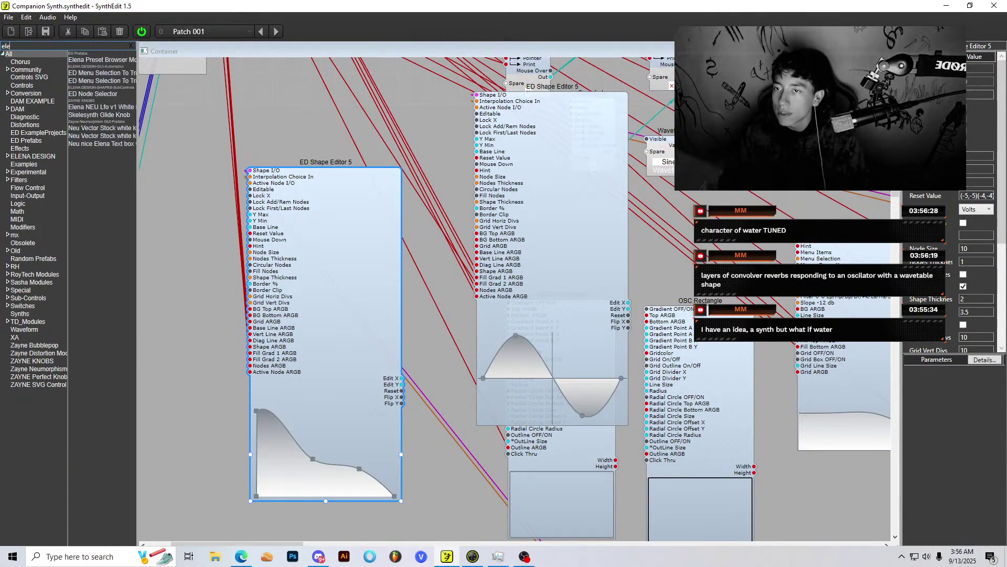
Step: Search the module library for "shape env" and add an ED Shape Envelope 4 beside the ADSR curve's ED Shape Editor 5
{"action": "type", "text": "shape env"}
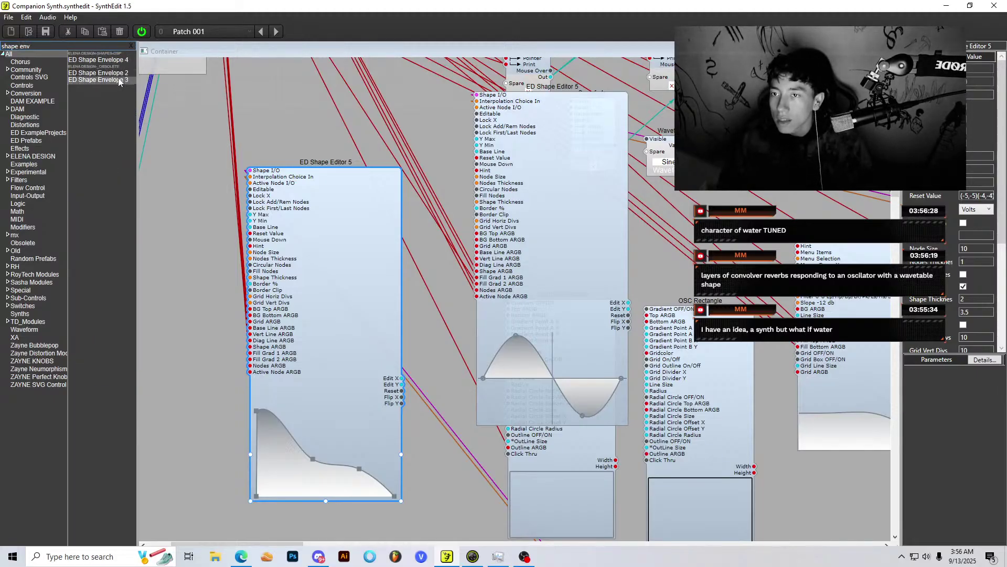
{"action": "left_click_drag", "start_coordinate": [113, 66], "coordinate": [427, 288]}
{"action": "left_click_drag", "start_coordinate": [324, 249], "coordinate": [227, 243]}
{"action": "left_click_drag", "start_coordinate": [473, 306], "coordinate": [310, 179]}
{"action": "scroll", "coordinate": [307, 197], "scroll_direction": "up", "scroll_amount": 2}
{"action": "scroll", "coordinate": [308, 196], "scroll_direction": "down", "scroll_amount": 1}
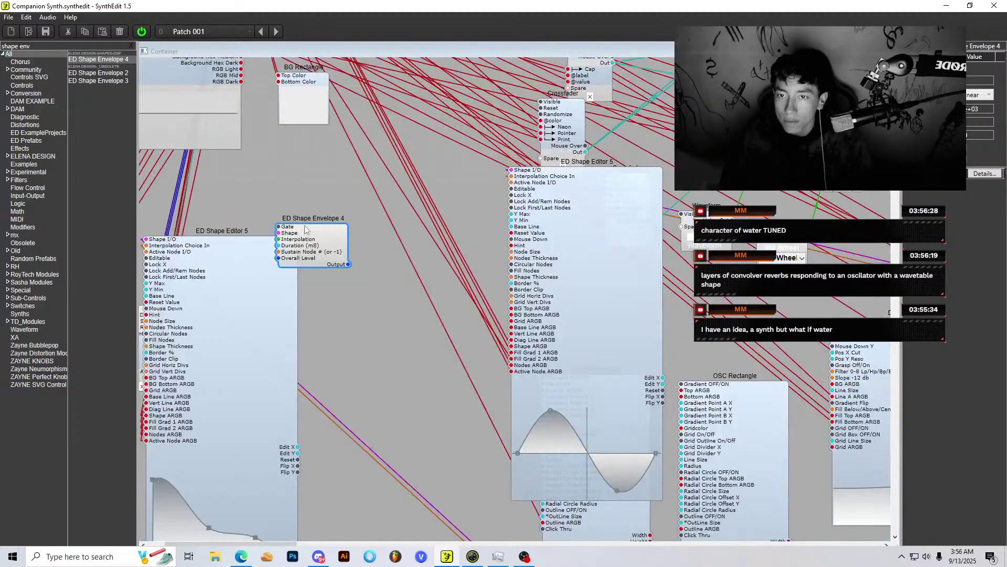
Step: Move the ADSR2 module toward the VCAs and connect MIDI-CV 2's Gate output to the ED Shape Envelope 4's Gate input
{"action": "left_click_drag", "start_coordinate": [305, 229], "coordinate": [260, 29]}
{"action": "scroll", "coordinate": [314, 181], "scroll_direction": "down", "scroll_amount": 5}
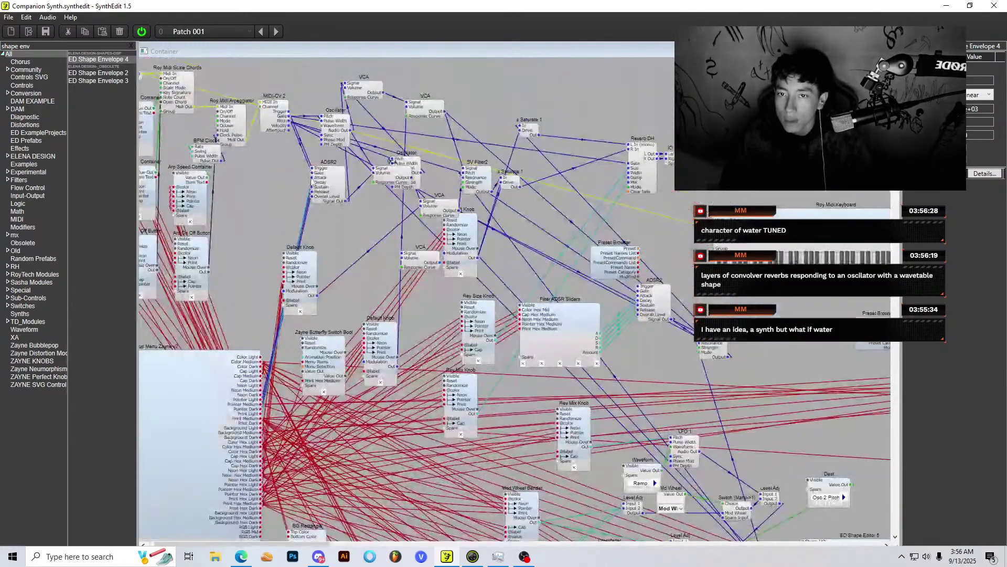
{"action": "left_click_drag", "start_coordinate": [314, 181], "coordinate": [360, 188]}
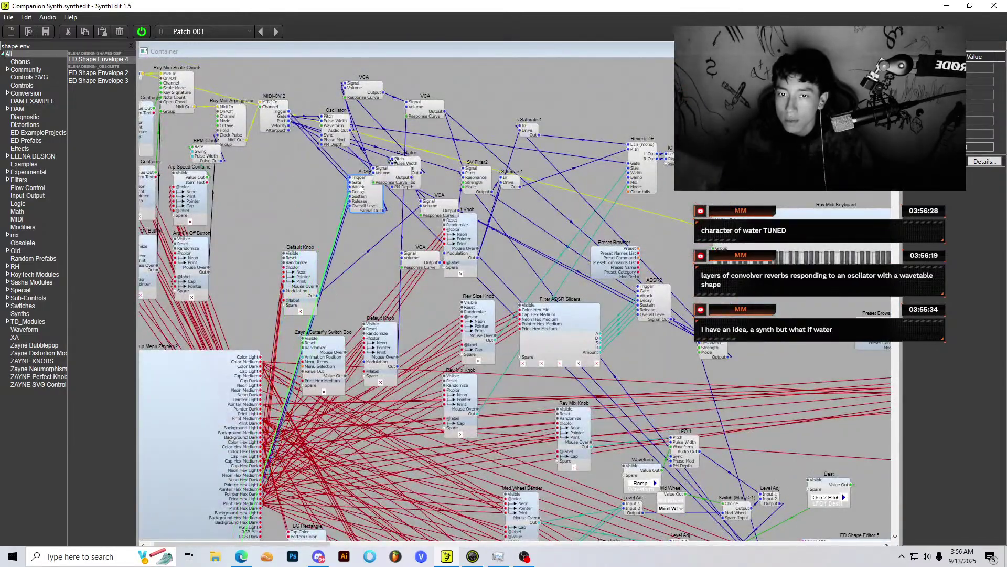
{"action": "left_click_drag", "start_coordinate": [289, 116], "coordinate": [342, 471]}
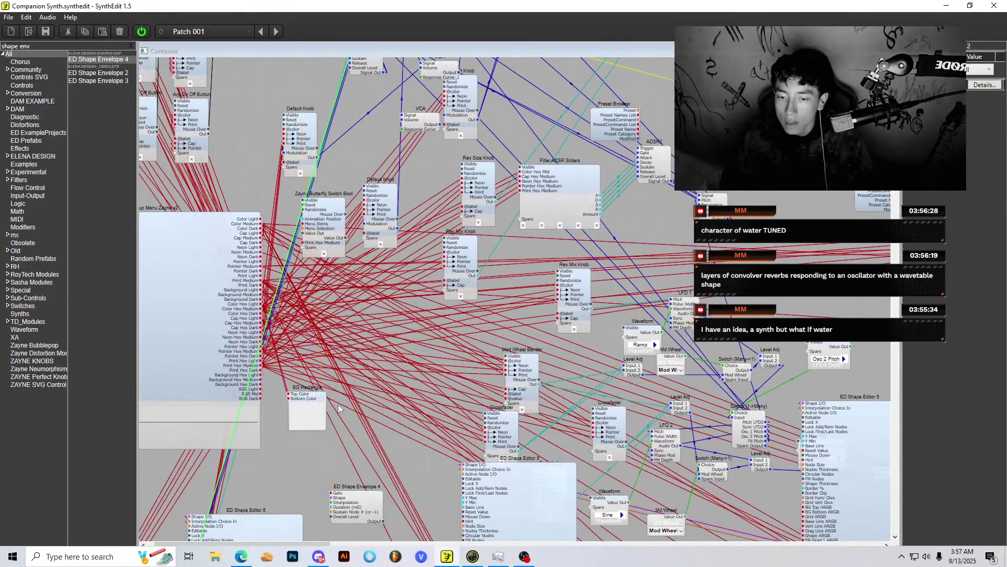
{"action": "scroll", "coordinate": [338, 409], "scroll_direction": "up", "scroll_amount": 3}
{"action": "scroll", "coordinate": [338, 406], "scroll_direction": "down", "scroll_amount": 3}
{"action": "left_click_drag", "start_coordinate": [339, 406], "coordinate": [385, 464]}
{"action": "scroll", "coordinate": [311, 376], "scroll_direction": "down", "scroll_amount": 4}
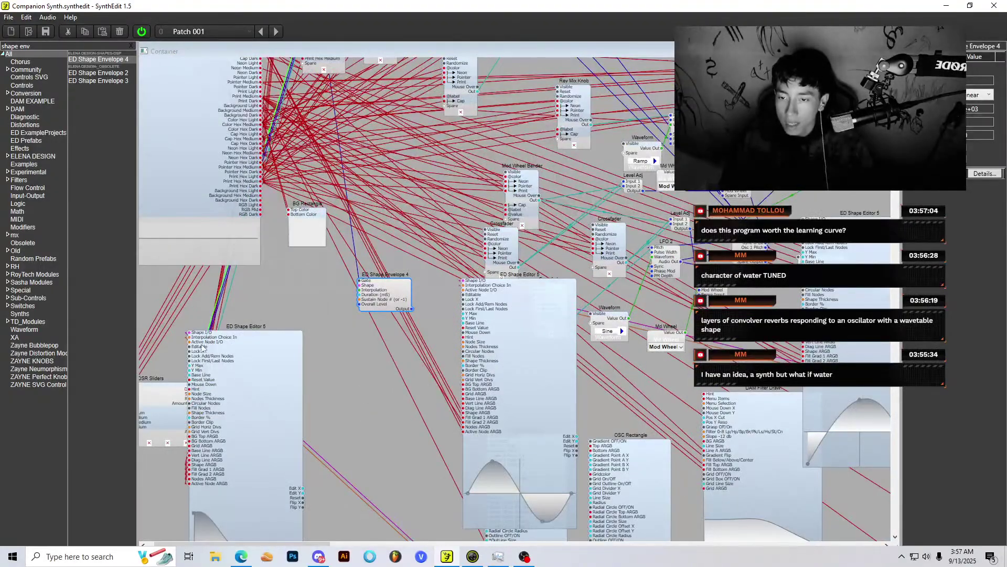
Step: Reposition the ED Shape Envelope 4 between the ADSR curve's ED Shape Editor 5 and the LFO shape editor
{"action": "left_click_drag", "start_coordinate": [381, 308], "coordinate": [362, 402]}
{"action": "scroll", "coordinate": [300, 354], "scroll_direction": "down", "scroll_amount": 1}
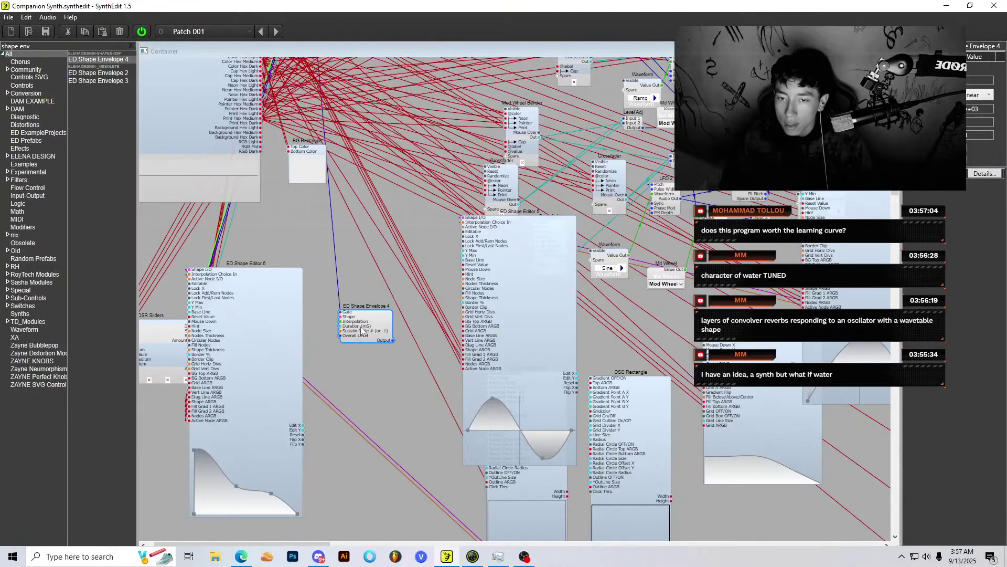
{"action": "left_click_drag", "start_coordinate": [361, 330], "coordinate": [357, 301]}
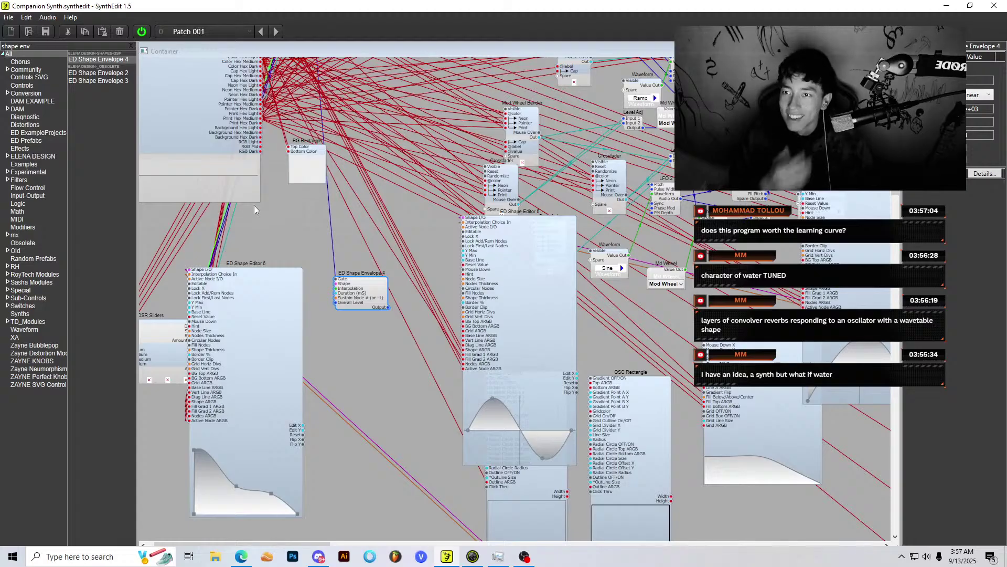
Step: Search the module library for "envelope" and insert the ShapeEnvelope example modules below the Zayne Neu LFO, dismissing the audio output warning
{"action": "type", "text": "envelope"}
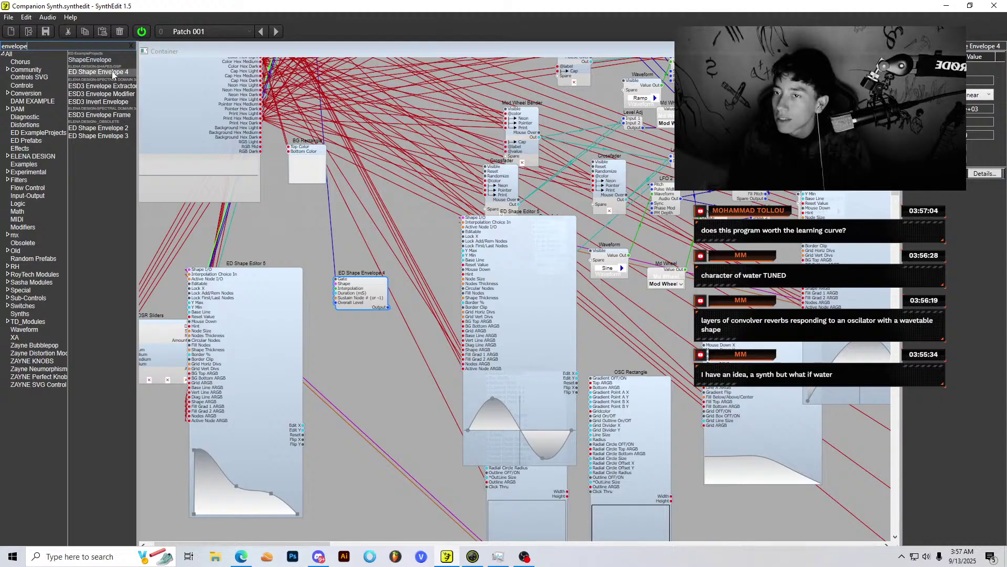
{"action": "scroll", "coordinate": [341, 305], "scroll_direction": "down", "scroll_amount": 3}
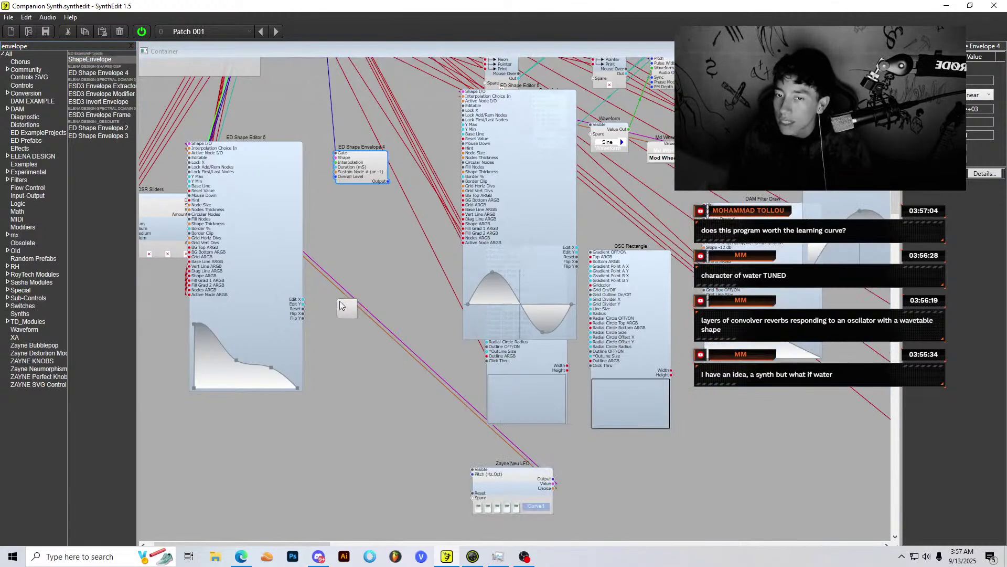
{"action": "left_click", "coordinate": [580, 319]}
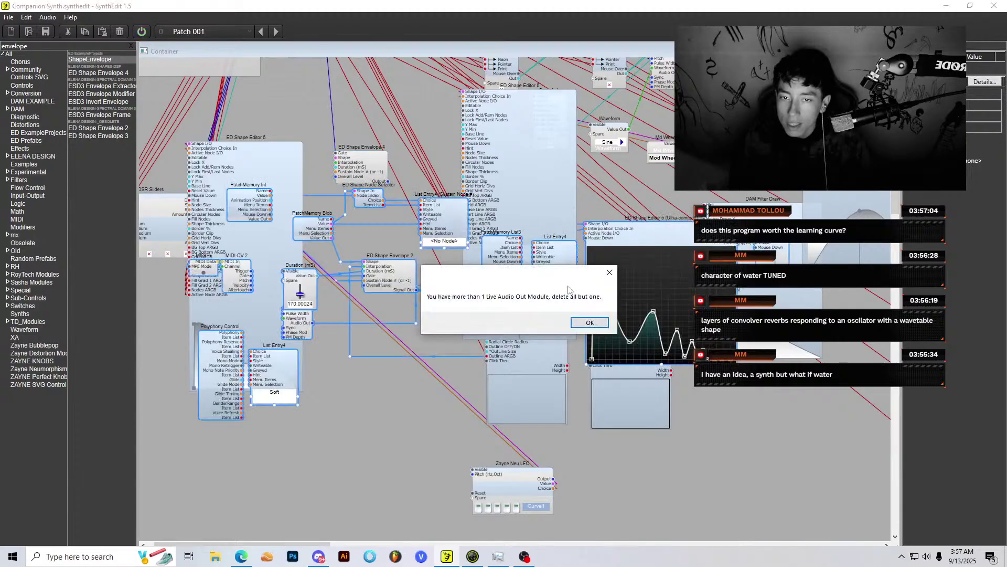
{"action": "left_click", "coordinate": [605, 323]}
{"action": "left_click", "coordinate": [591, 313]}
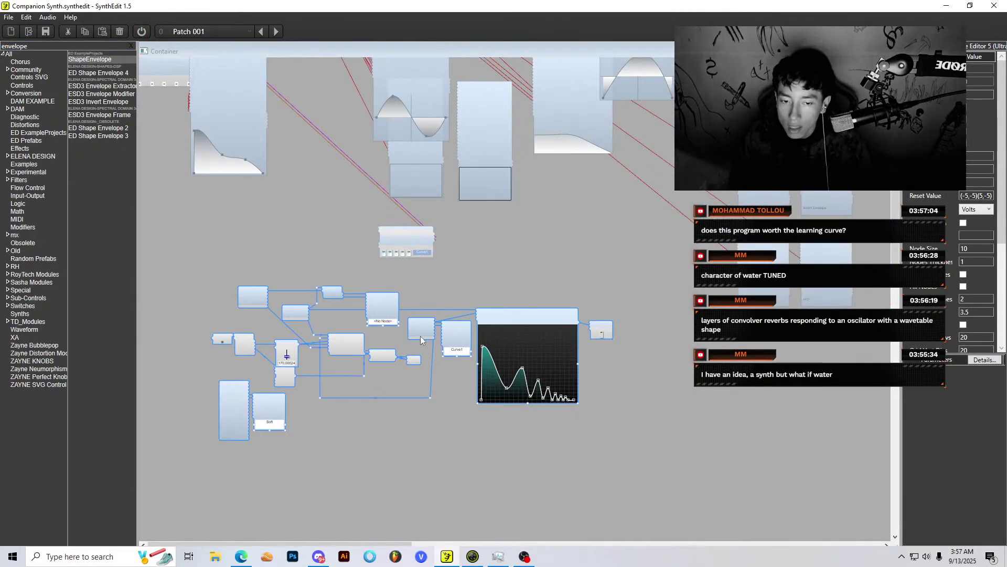
{"action": "scroll", "coordinate": [421, 336], "scroll_direction": "up", "scroll_amount": 2}
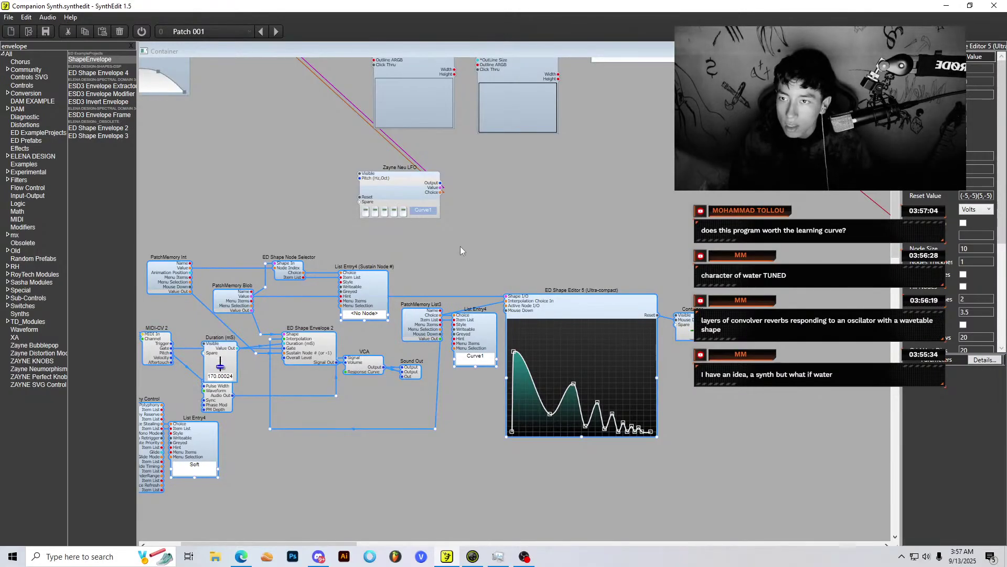
{"action": "scroll", "coordinate": [263, 533], "scroll_direction": "left", "scroll_amount": 3}
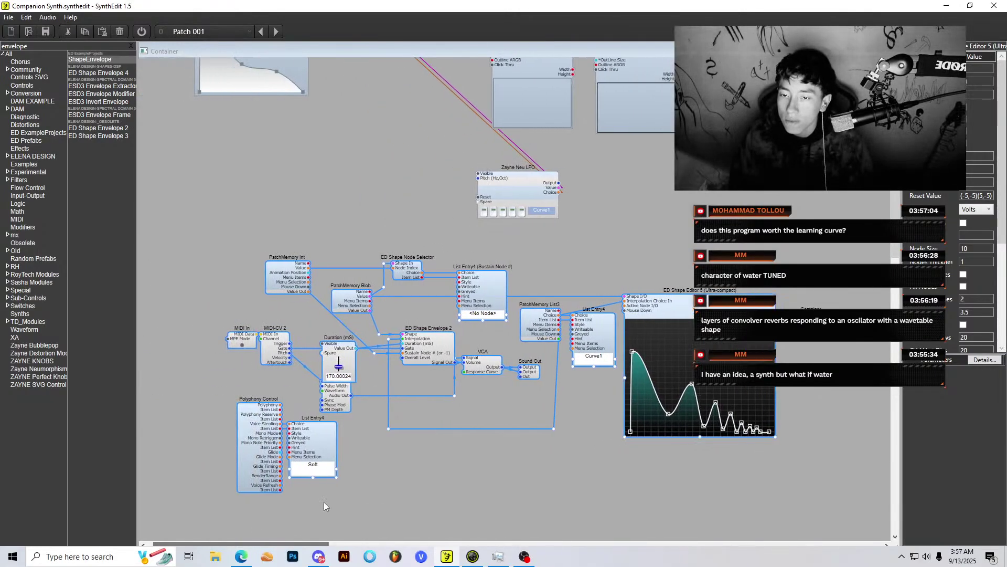
{"action": "left_click", "coordinate": [445, 443]}
{"action": "left_click_drag", "start_coordinate": [439, 350], "coordinate": [449, 350]}
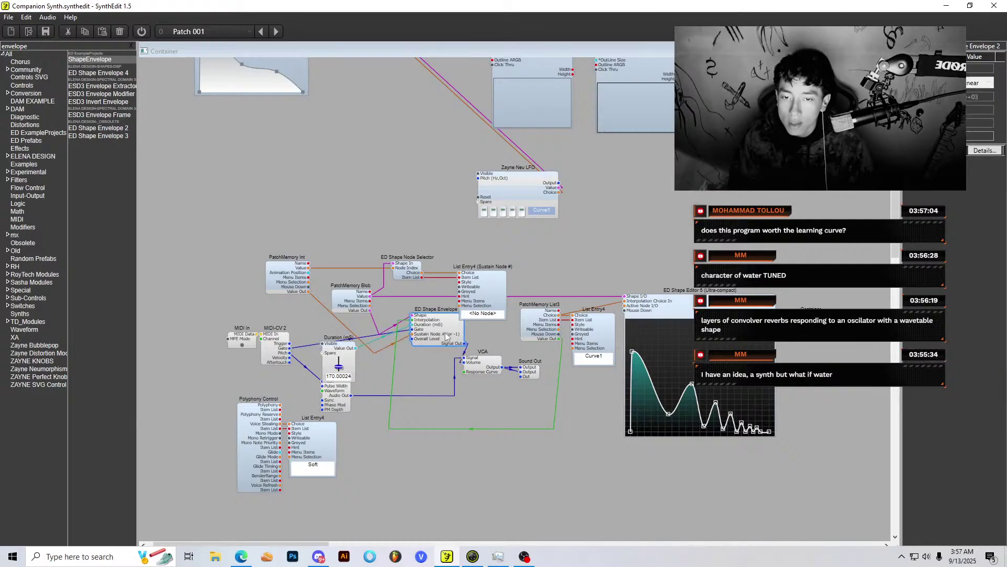
{"action": "left_click_drag", "start_coordinate": [346, 307], "coordinate": [345, 293]}
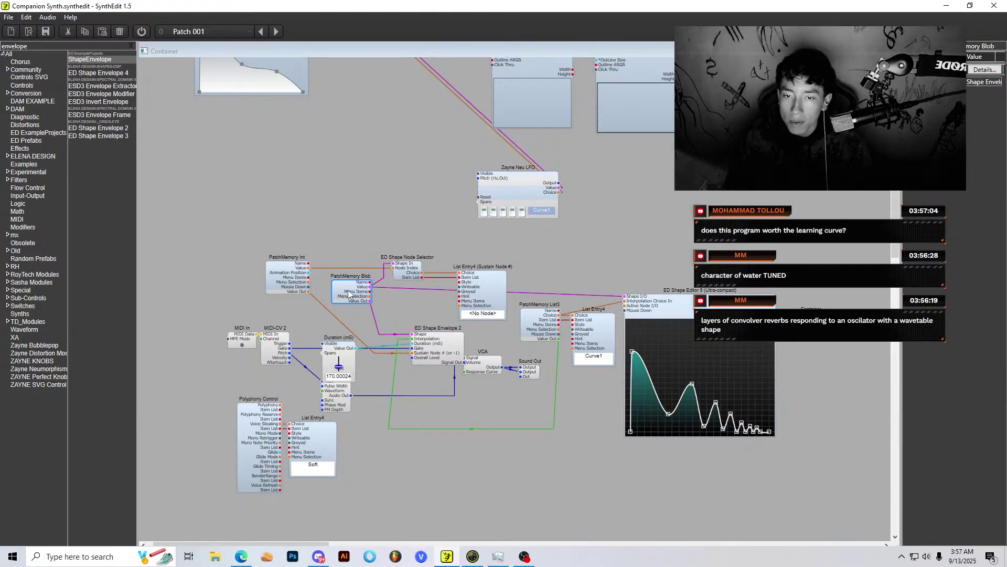
{"action": "key", "text": "ctrl+v"}
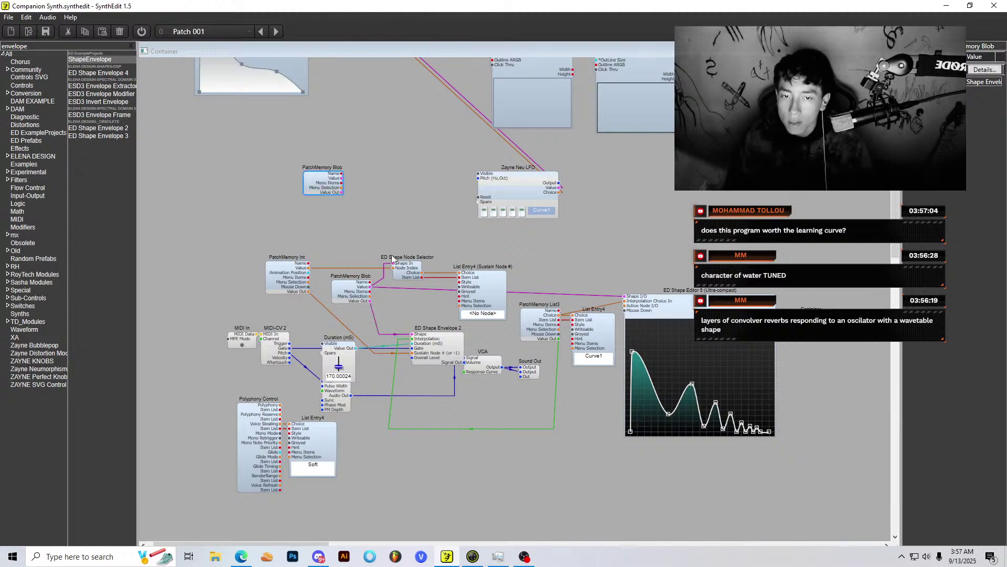
{"action": "left_click_drag", "start_coordinate": [393, 258], "coordinate": [402, 268]}
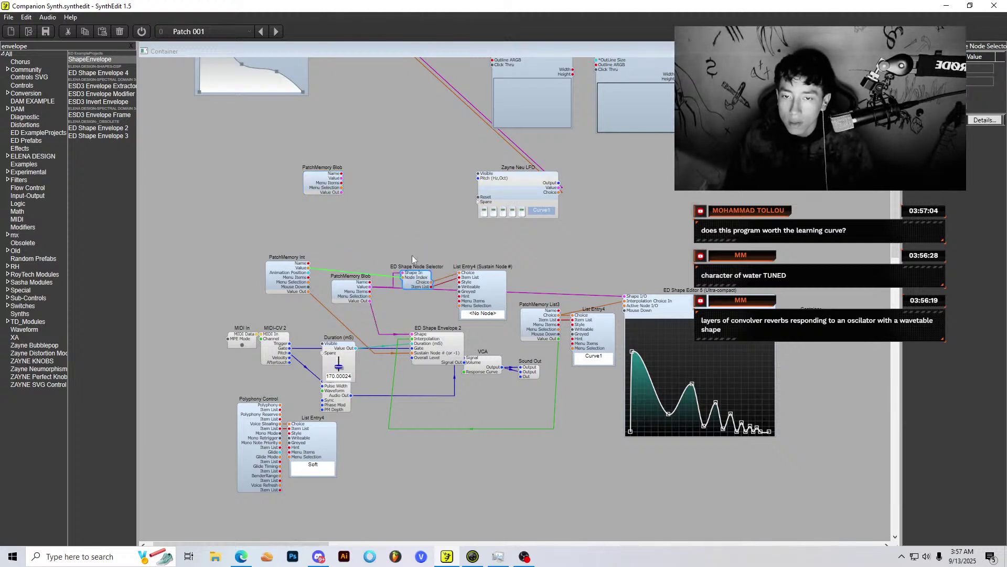
{"action": "left_click", "coordinate": [331, 185]}
{"action": "key", "text": "Delete"}
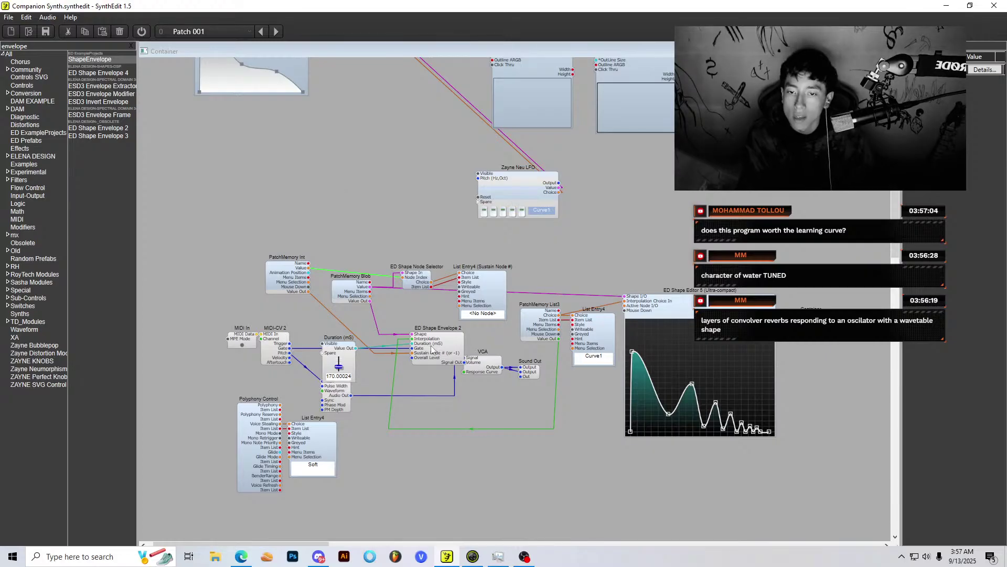
{"action": "left_click_drag", "start_coordinate": [430, 346], "coordinate": [430, 355]}
Step: Move the ADSR curve's ED Shape Editor 5 above the PatchMemory modules and feed its Shape I/O from PatchMemory Blob's Value instead of the Zayne Neu LFO
{"action": "left_click_drag", "start_coordinate": [663, 311], "coordinate": [653, 230]}
{"action": "scroll", "coordinate": [498, 326], "scroll_direction": "up", "scroll_amount": 3}
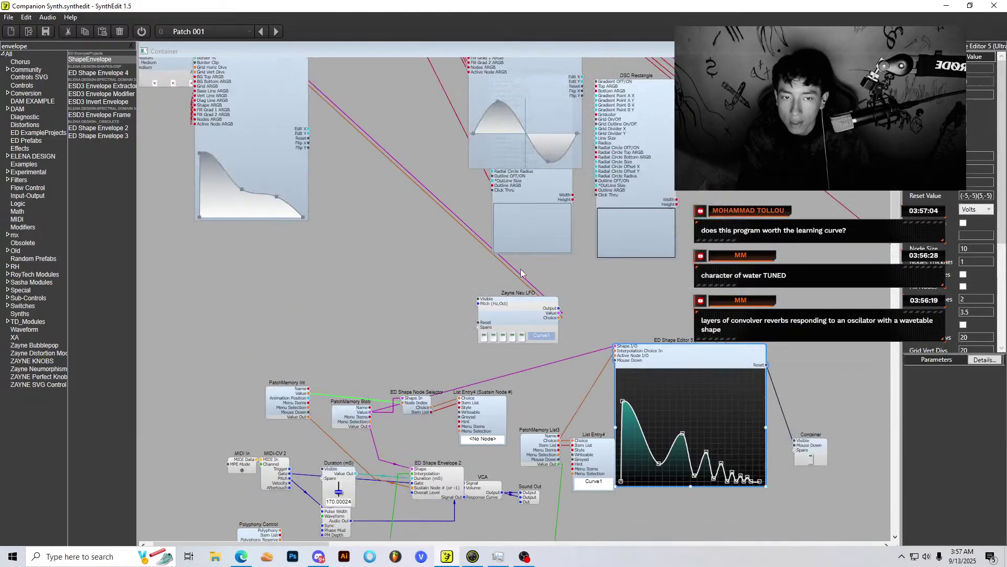
{"action": "left_click", "coordinate": [362, 423]}
{"action": "scroll", "coordinate": [362, 424], "scroll_direction": "up", "scroll_amount": 3}
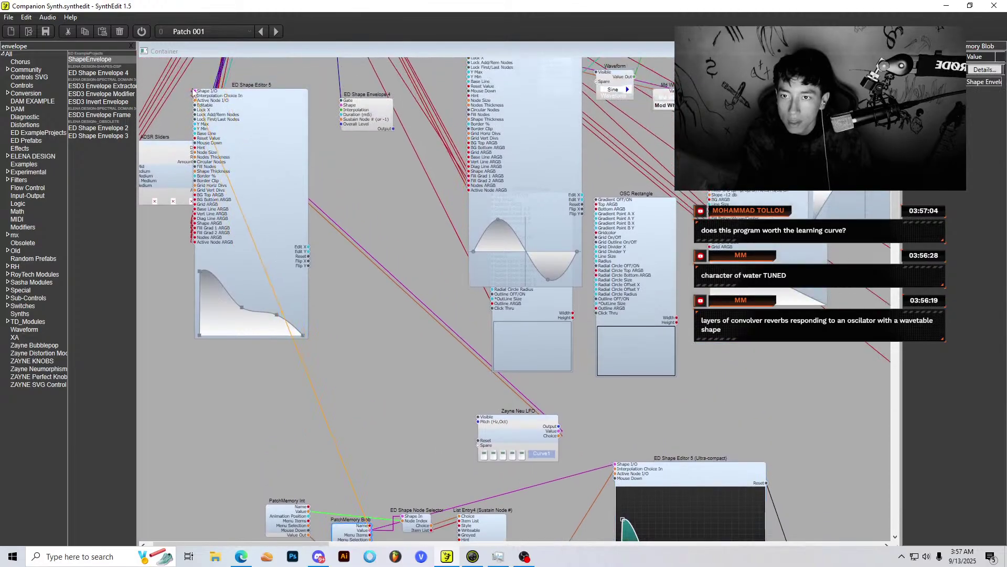
{"action": "left_click_drag", "start_coordinate": [270, 190], "coordinate": [674, 424]}
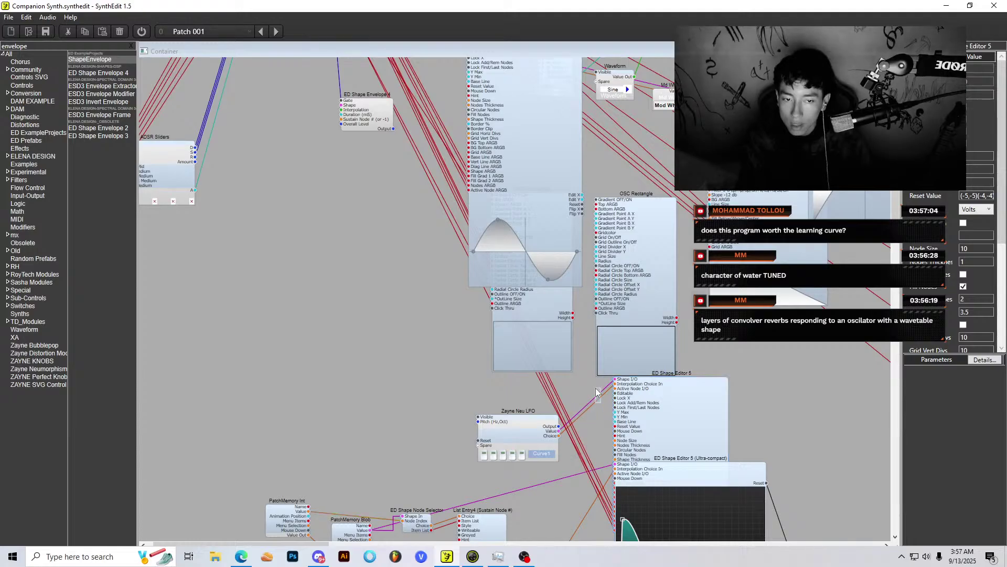
{"action": "scroll", "coordinate": [596, 393], "scroll_direction": "down", "scroll_amount": 3}
{"action": "left_click_drag", "start_coordinate": [644, 292], "coordinate": [323, 164]}
{"action": "left_click", "coordinate": [365, 401]}
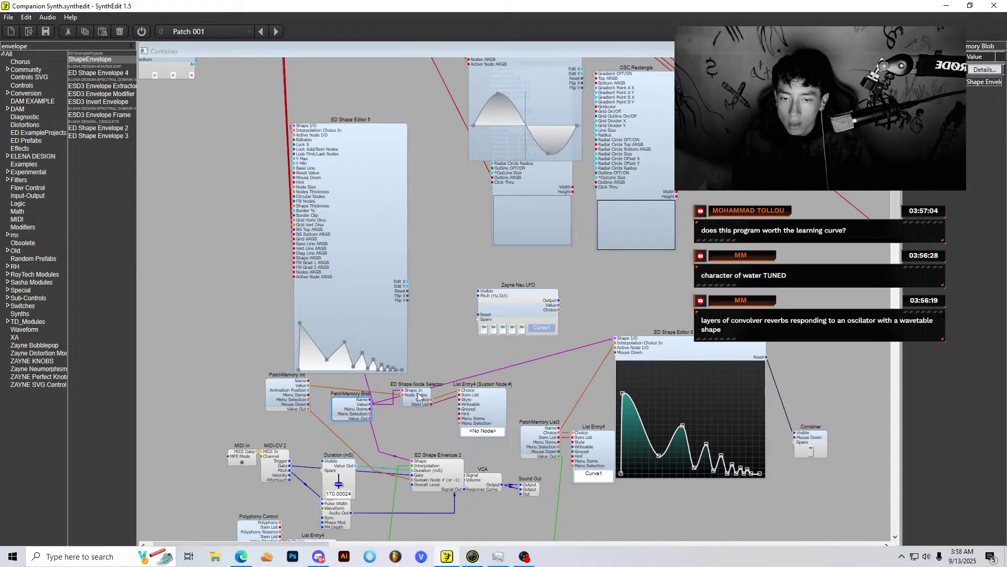
Step: Move the ultra-compact shape editor down and connect PatchMemory List3's Choice to the ADSR curve editor's Interpolation Choice In
{"action": "left_click_drag", "start_coordinate": [420, 398], "coordinate": [416, 403]}
{"action": "left_click_drag", "start_coordinate": [642, 362], "coordinate": [642, 404]}
{"action": "left_click_drag", "start_coordinate": [559, 432], "coordinate": [295, 131]}
{"action": "scroll", "coordinate": [587, 336], "scroll_direction": "down", "scroll_amount": 1}
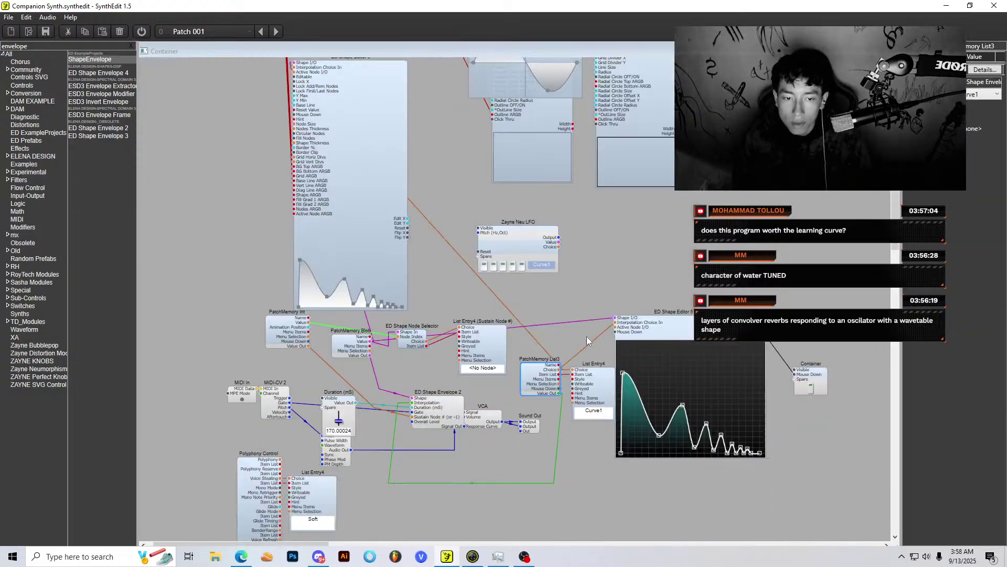
{"action": "scroll", "coordinate": [656, 331], "scroll_direction": "down", "scroll_amount": 1}
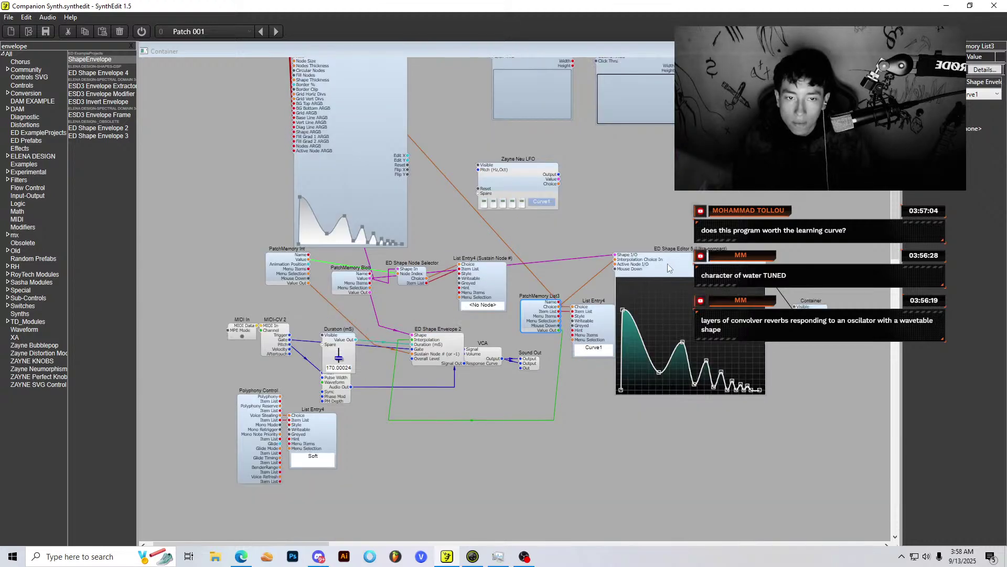
Step: Replace the ultra-compact shape editor with the ADSR curve's ED Shape Editor 5, wired to the example's small Container, and delete the Zayne Neu LFO
{"action": "left_click_drag", "start_coordinate": [667, 264], "coordinate": [668, 208]}
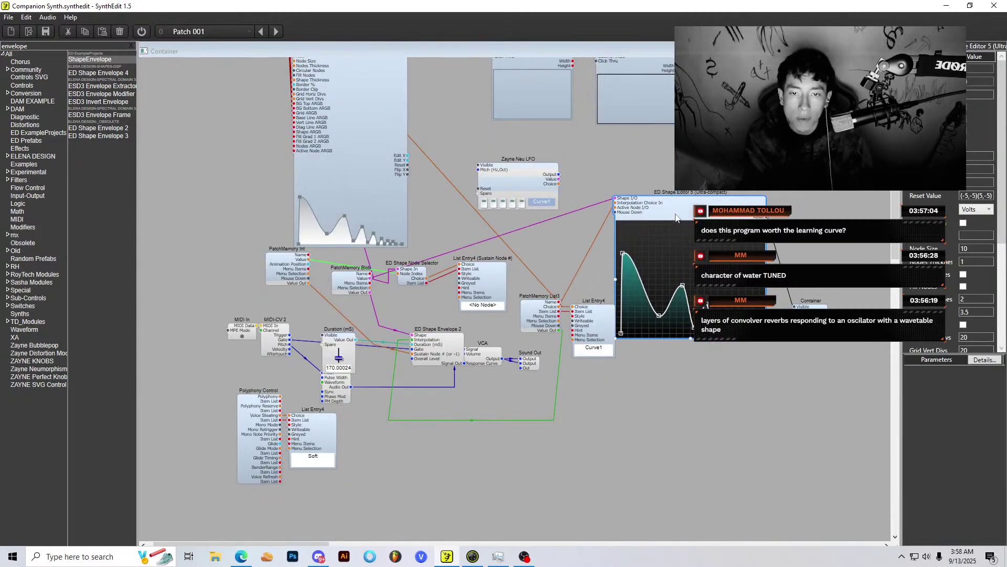
{"action": "key", "text": "ctrl+z"}
{"action": "left_click_drag", "start_coordinate": [764, 290], "coordinate": [794, 306]}
{"action": "left_click_drag", "start_coordinate": [350, 157], "coordinate": [699, 431]}
{"action": "right_click", "coordinate": [686, 211]}
{"action": "left_click", "coordinate": [599, 158]}
{"action": "left_click_drag", "start_coordinate": [514, 173], "coordinate": [381, 178]}
{"action": "key", "text": "Delete"}
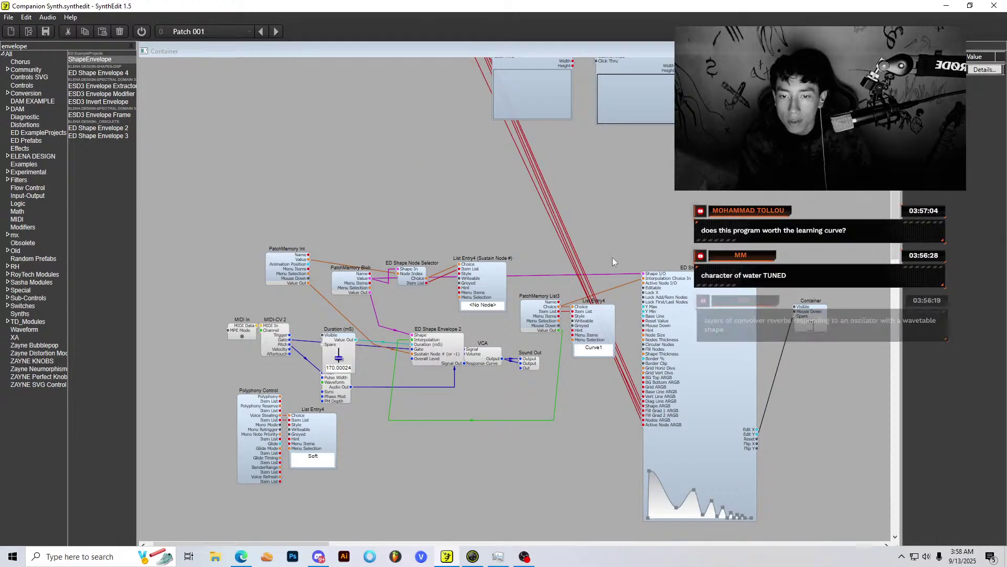
Step: Open the Container's panel view to check the imported envelope controls, and return to the structure view
{"action": "scroll", "coordinate": [612, 257], "scroll_direction": "down", "scroll_amount": 1}
{"action": "right_click", "coordinate": [549, 392]}
{"action": "left_click", "coordinate": [581, 464]}
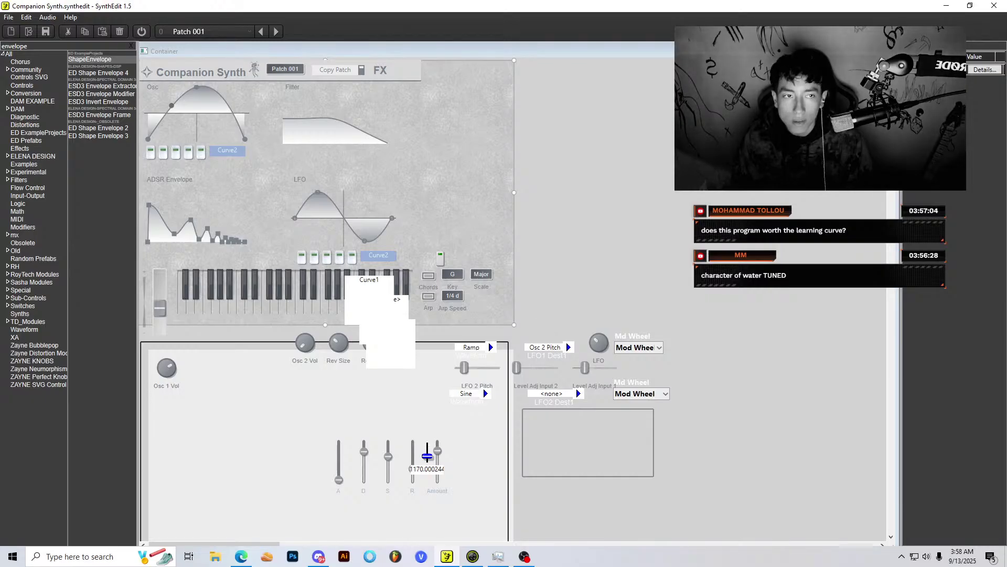
{"action": "left_click", "coordinate": [891, 51]}
Step: Move the ADSR curve's ED Shape Editor 5 up and place the small Container below the List Entry4 module showing Curve1
{"action": "scroll", "coordinate": [506, 373], "scroll_direction": "down", "scroll_amount": 1}
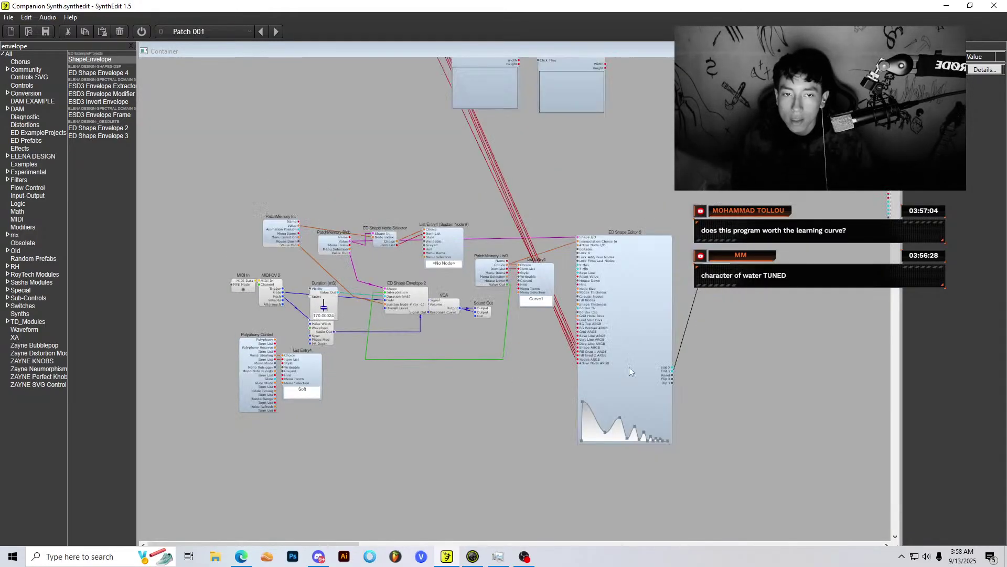
{"action": "left_click_drag", "start_coordinate": [625, 279], "coordinate": [622, 193]}
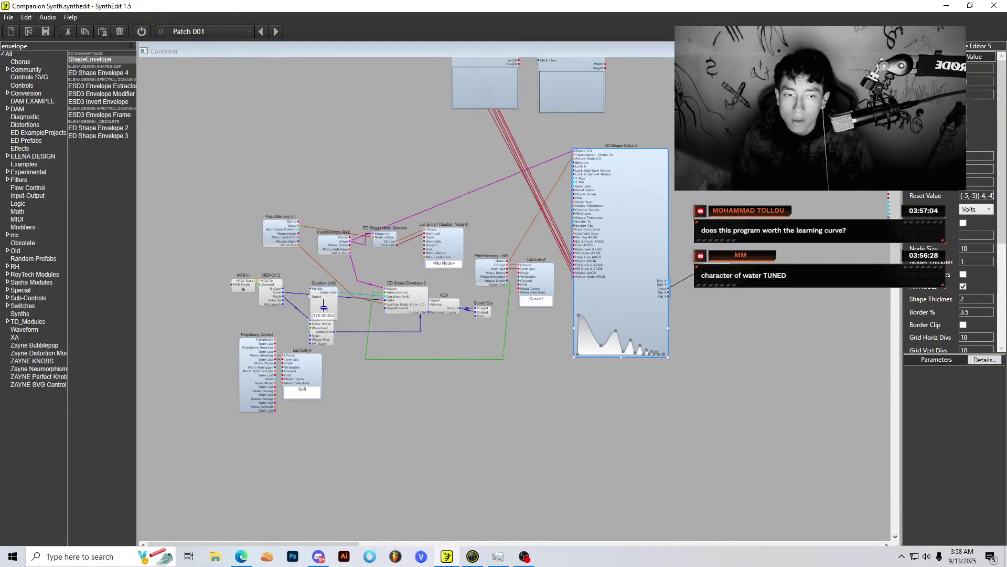
{"action": "left_click_drag", "start_coordinate": [711, 279], "coordinate": [521, 375]}
Step: Containerize the envelope modules, from PatchMemory Int to List Entry4 and the small Container, leaving ED Shape Editor 5 outside
{"action": "left_click_drag", "start_coordinate": [542, 436], "coordinate": [225, 219]}
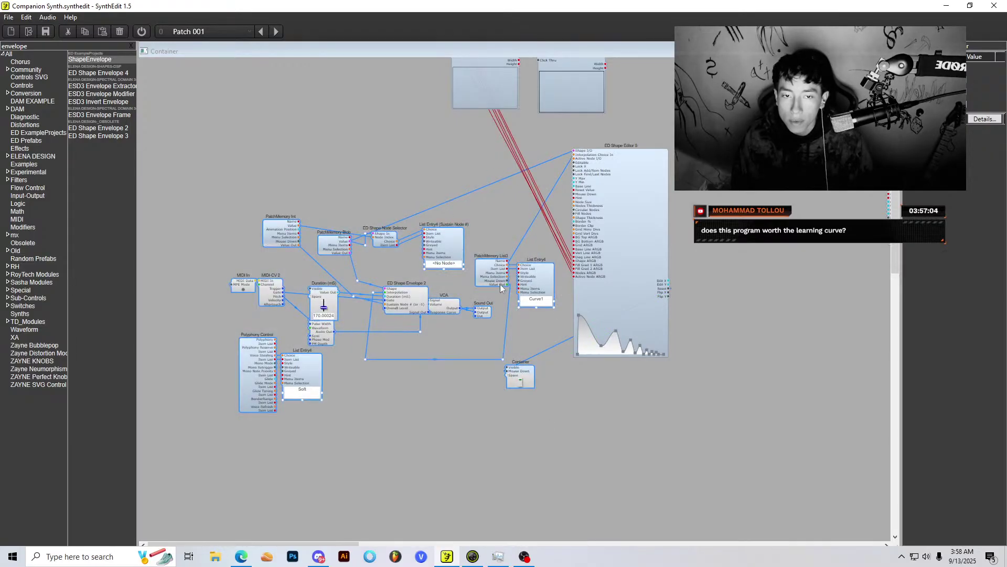
{"action": "right_click", "coordinate": [545, 287]}
{"action": "mouse_move", "coordinate": [577, 354]}
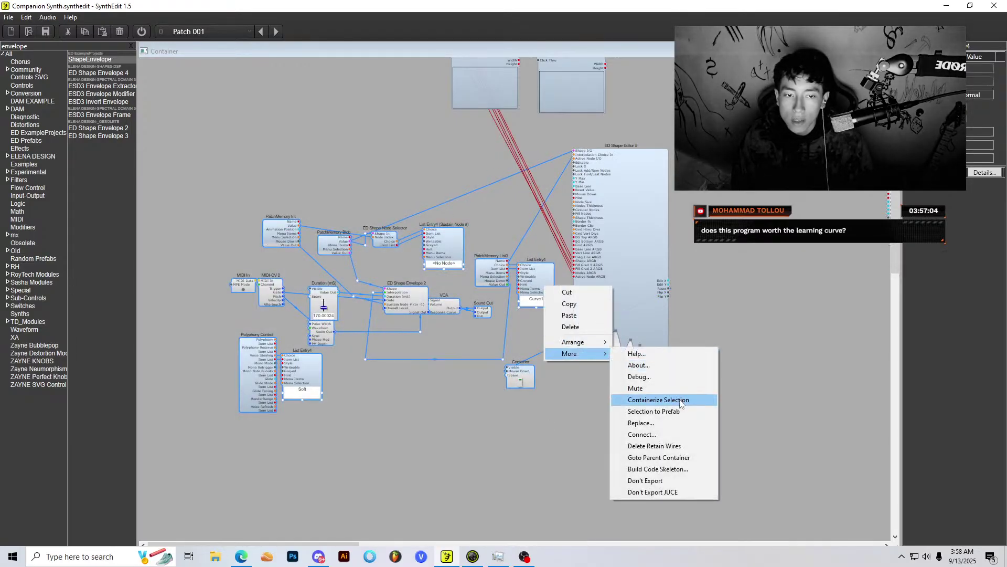
{"action": "left_click", "coordinate": [681, 403]}
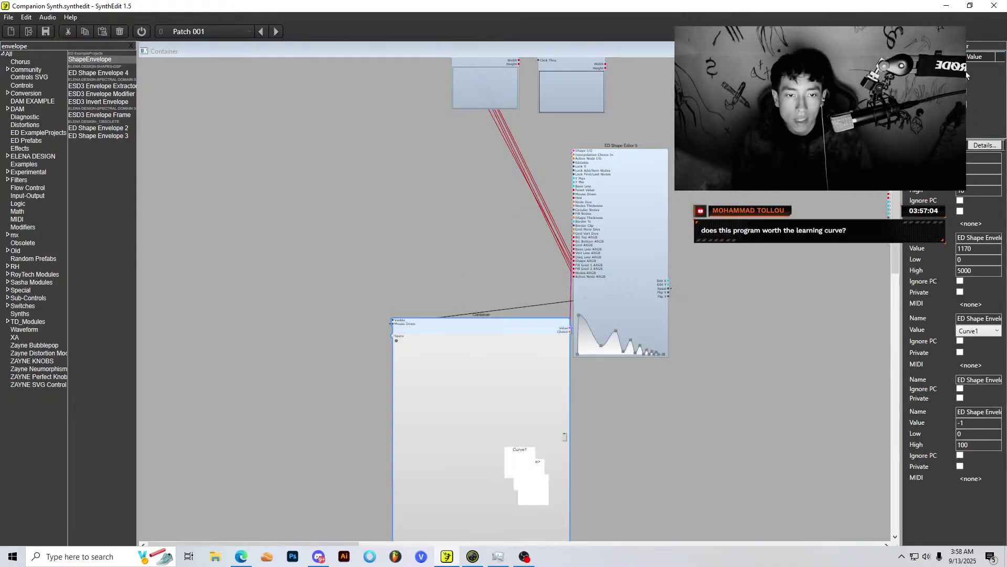
Step: Reshape the ED Shape Editor 5 curve into a full-height decay by lowering both end nodes and placing the peak above the start
{"action": "left_click", "coordinate": [644, 319]}
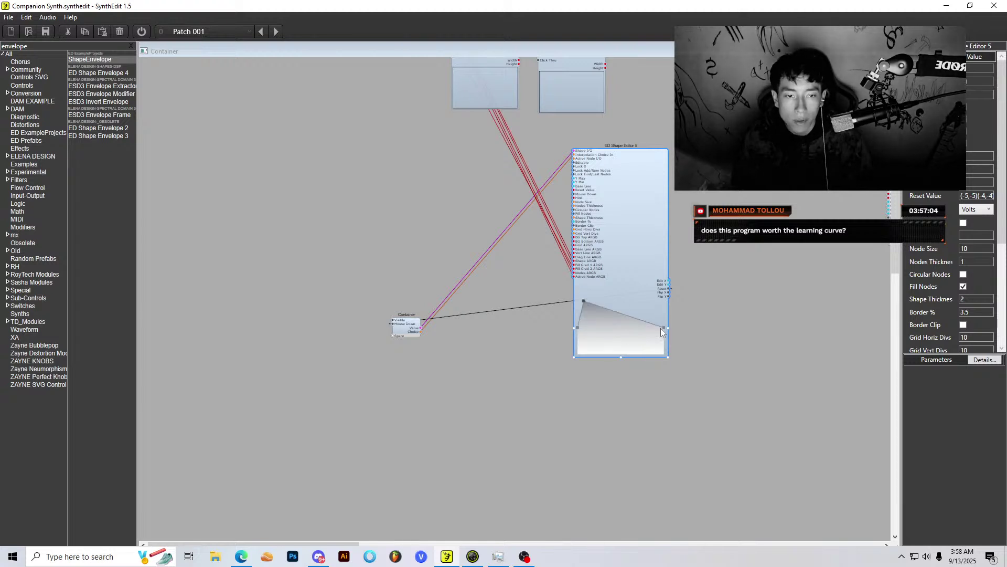
{"action": "left_click_drag", "start_coordinate": [664, 330], "coordinate": [620, 350]}
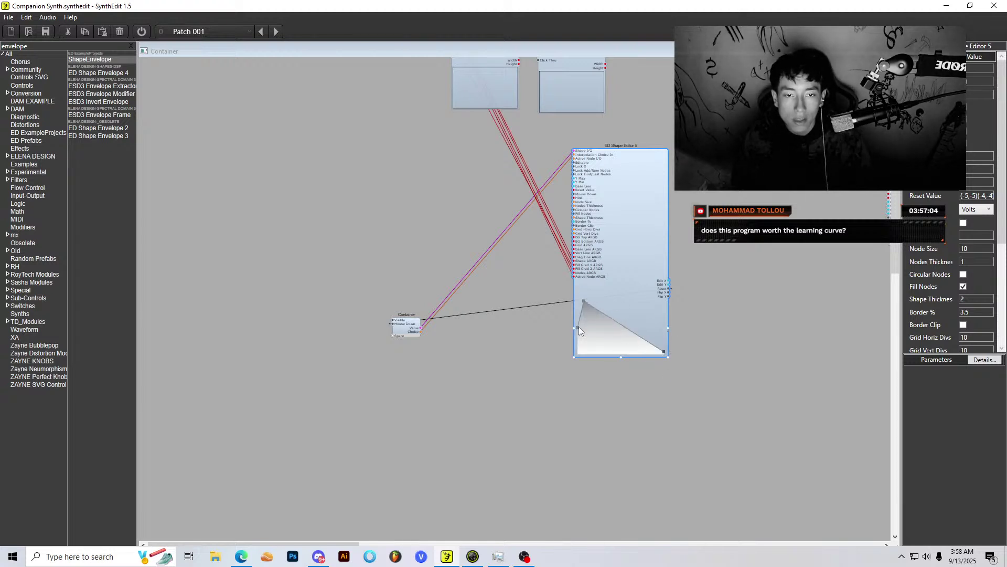
{"action": "left_click_drag", "start_coordinate": [584, 300], "coordinate": [578, 302]}
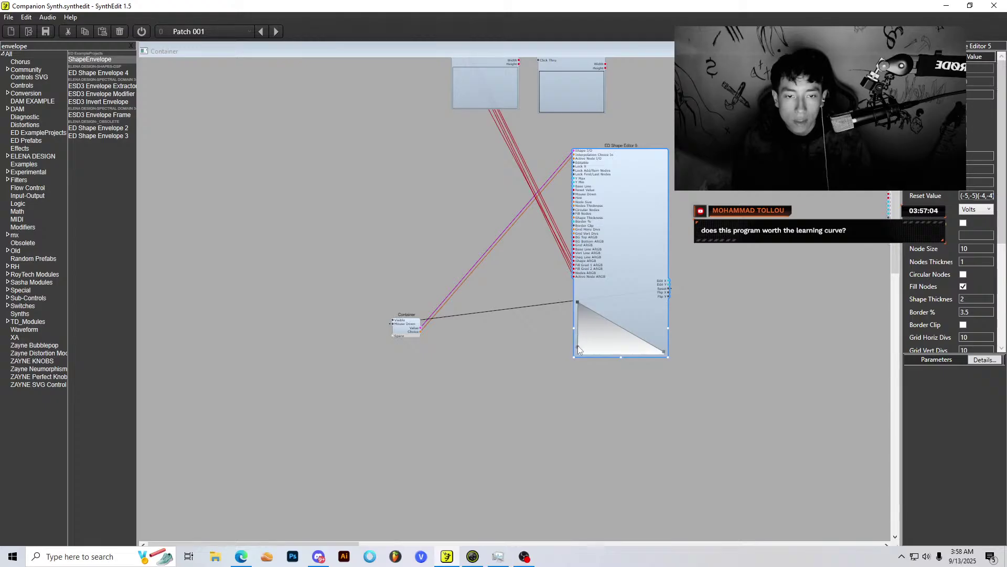
{"action": "left_click_drag", "start_coordinate": [580, 350], "coordinate": [578, 351]}
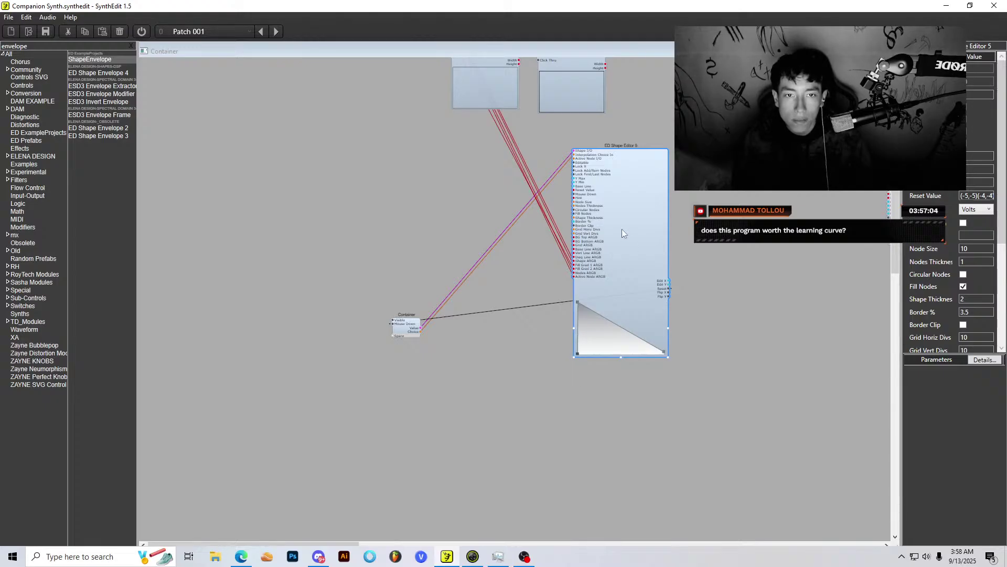
Step: Move ED Shape Editor 5 down and open the structure of the new Container
{"action": "left_click_drag", "start_coordinate": [623, 229], "coordinate": [614, 280]}
{"action": "left_click", "coordinate": [414, 323]}
{"action": "left_click", "coordinate": [966, 68]}
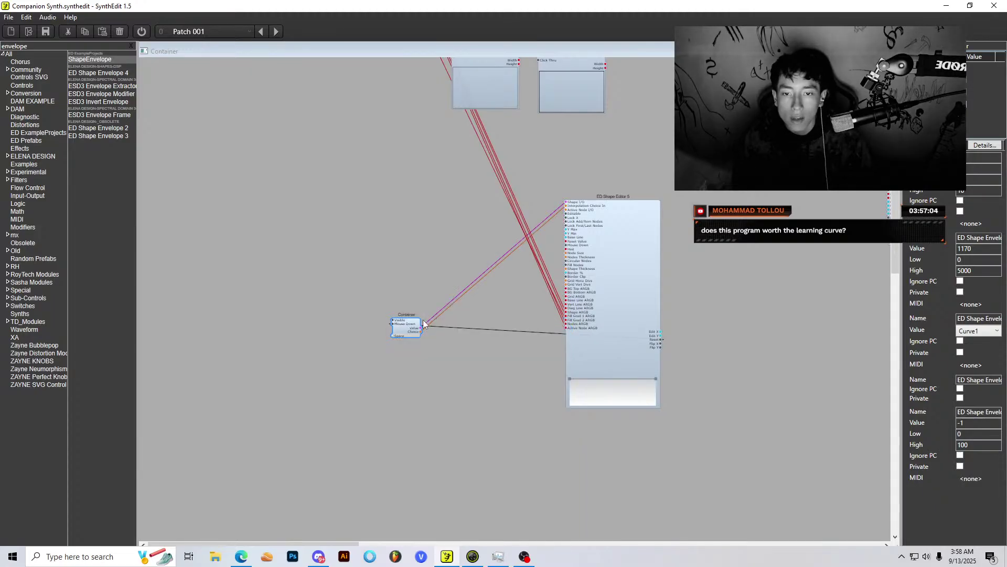
{"action": "left_click", "coordinate": [574, 143]}
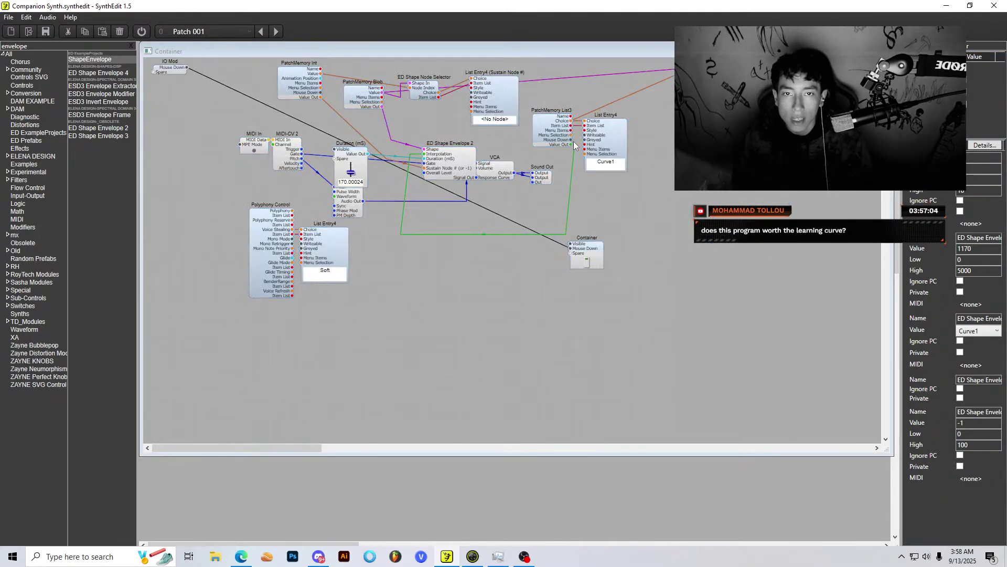
Step: Move ED Shape Envelope 2 down into the empty area and place the VCA between it and Sound Out
{"action": "left_click_drag", "start_coordinate": [471, 164], "coordinate": [456, 300]}
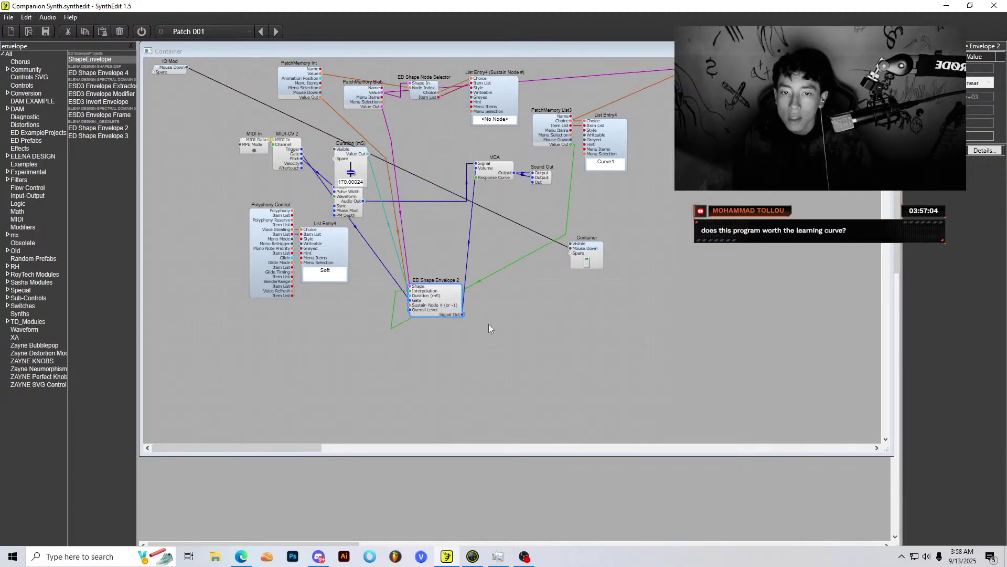
{"action": "scroll", "coordinate": [470, 208], "scroll_direction": "up", "scroll_amount": 1}
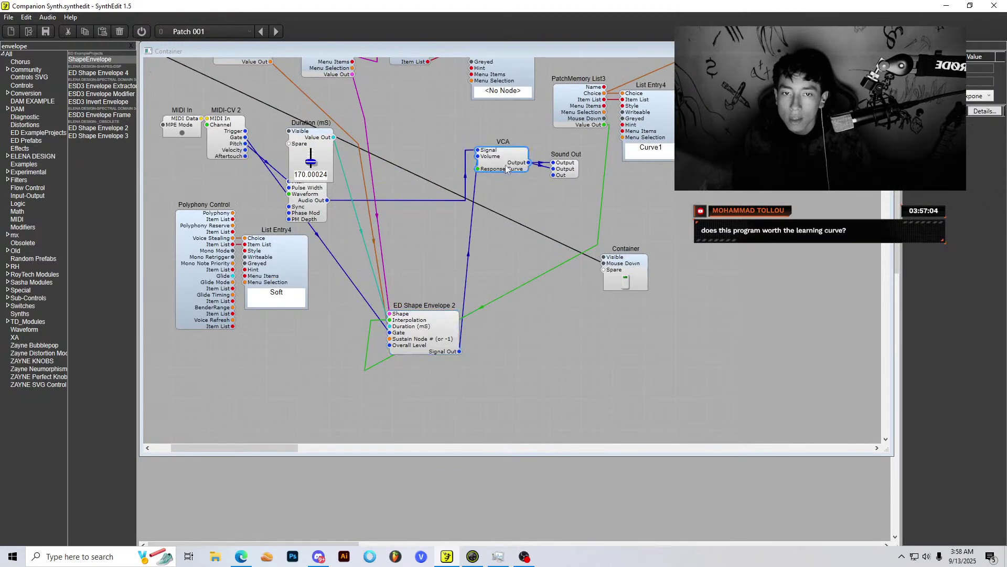
{"action": "left_click_drag", "start_coordinate": [508, 158], "coordinate": [569, 353]}
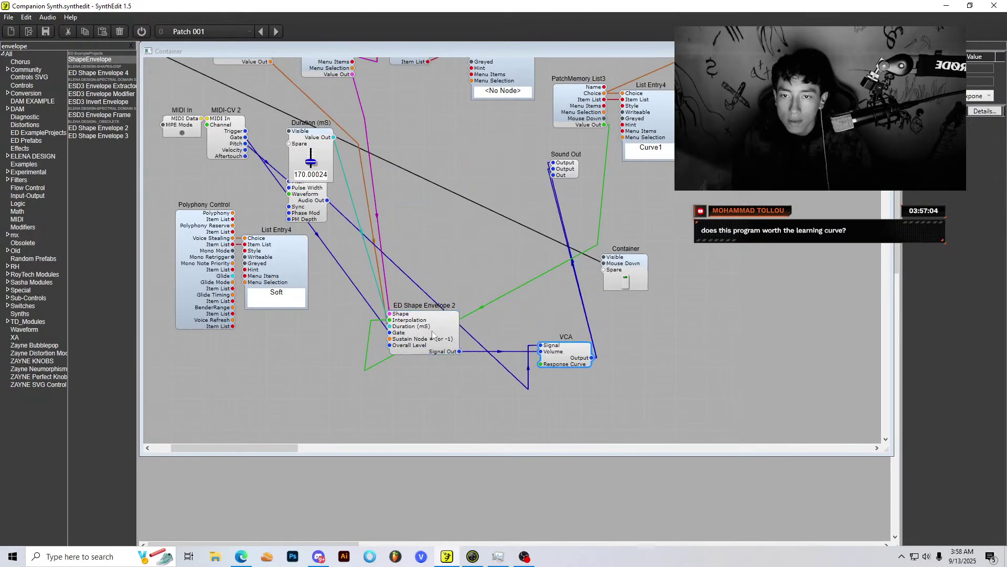
{"action": "left_click_drag", "start_coordinate": [451, 339], "coordinate": [471, 351]}
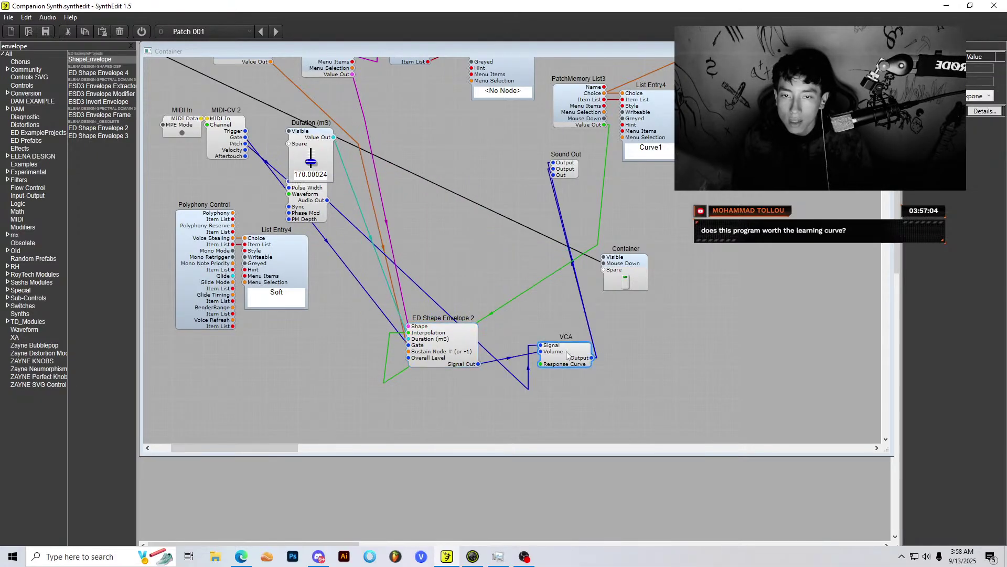
{"action": "left_click_drag", "start_coordinate": [561, 352], "coordinate": [473, 208]}
Step: Move the Oscillator out from under the Duration (mS) slider to a spot between the slider and the VCA
{"action": "left_click_drag", "start_coordinate": [307, 204], "coordinate": [356, 237]}
{"action": "scroll", "coordinate": [398, 237], "scroll_direction": "up", "scroll_amount": 1}
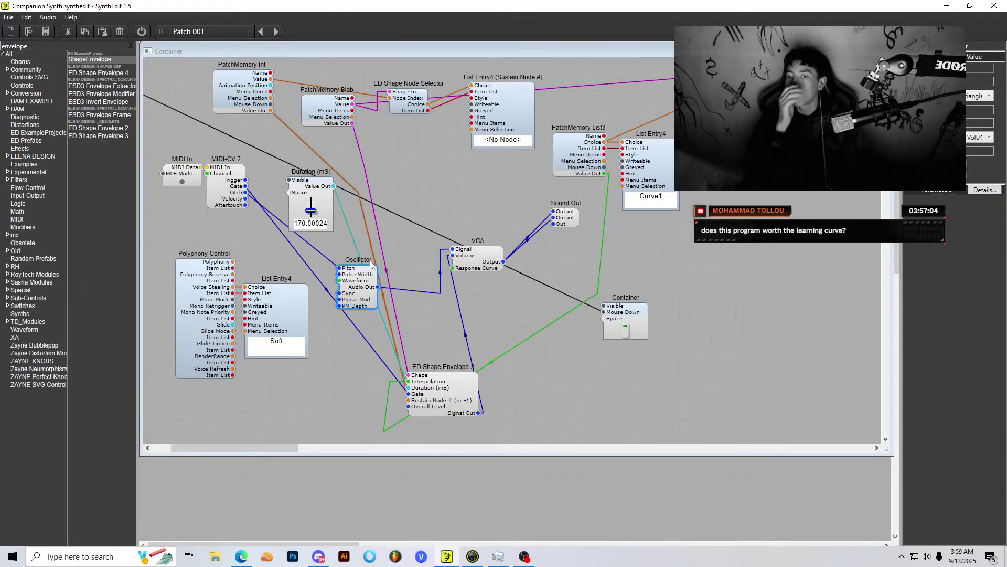
{"action": "left_click_drag", "start_coordinate": [361, 282], "coordinate": [361, 269]}
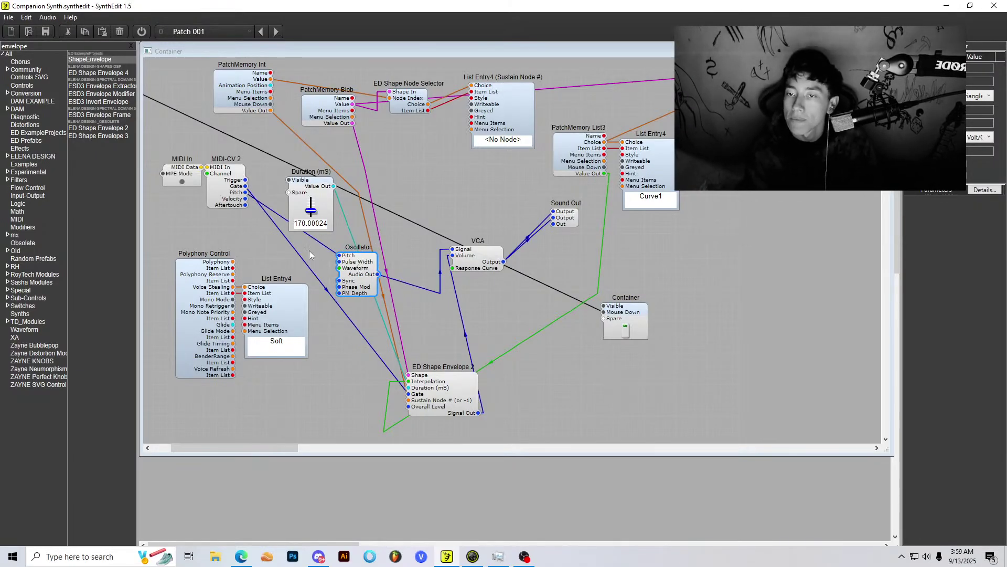
{"action": "mouse_move", "coordinate": [361, 269]}
{"action": "left_mouse_down"}
{"action": "mouse_move", "coordinate": [358, 239]}
{"action": "mouse_move", "coordinate": [354, 265]}
{"action": "left_mouse_up"}
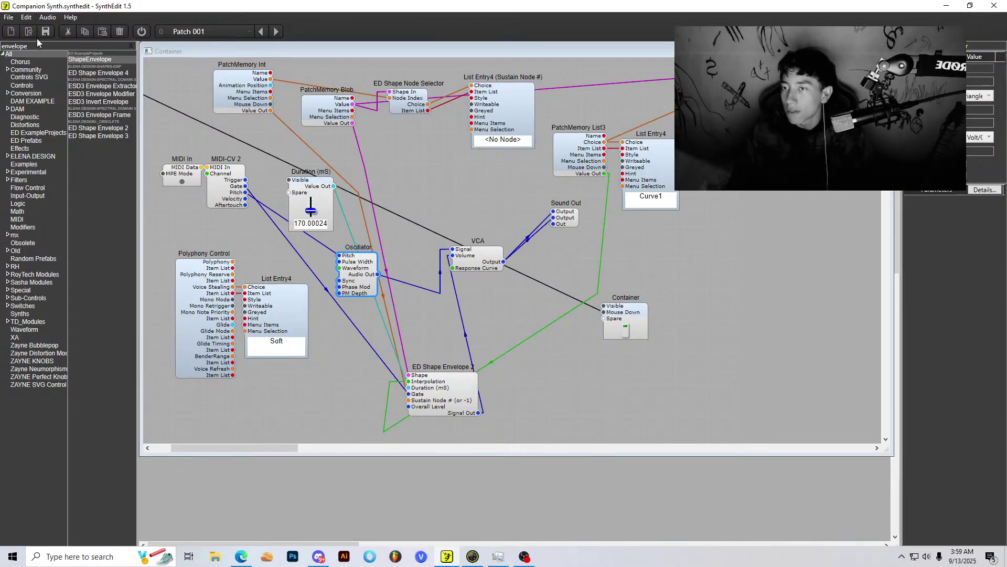
Step: Add an ED Short Convolver to the Container and try to connect PatchMemory Blob's Value to its IR input
{"action": "double_click", "coordinate": [9, 46]}
{"action": "type", "text": "convolv"}
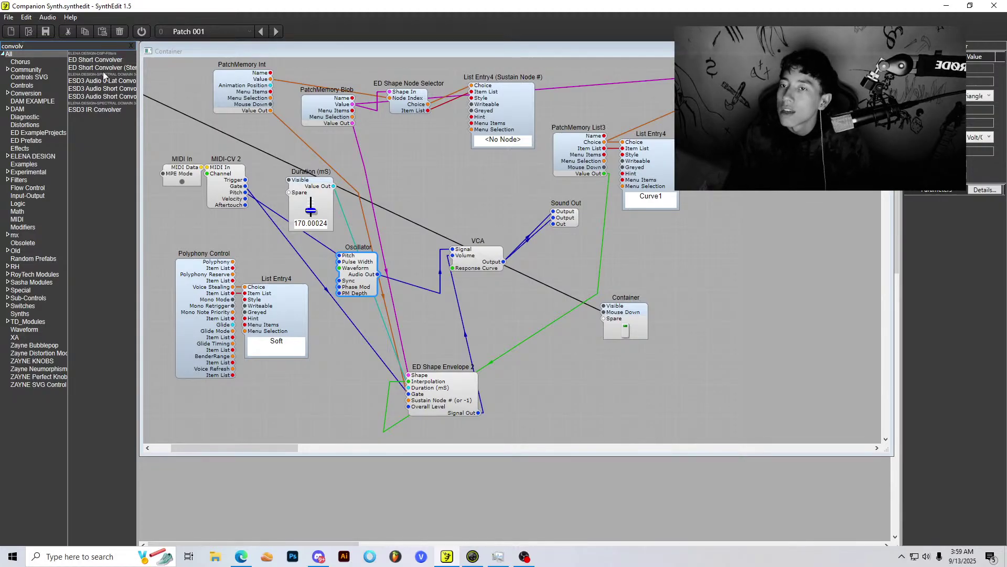
{"action": "left_click_drag", "start_coordinate": [95, 59], "coordinate": [751, 290]}
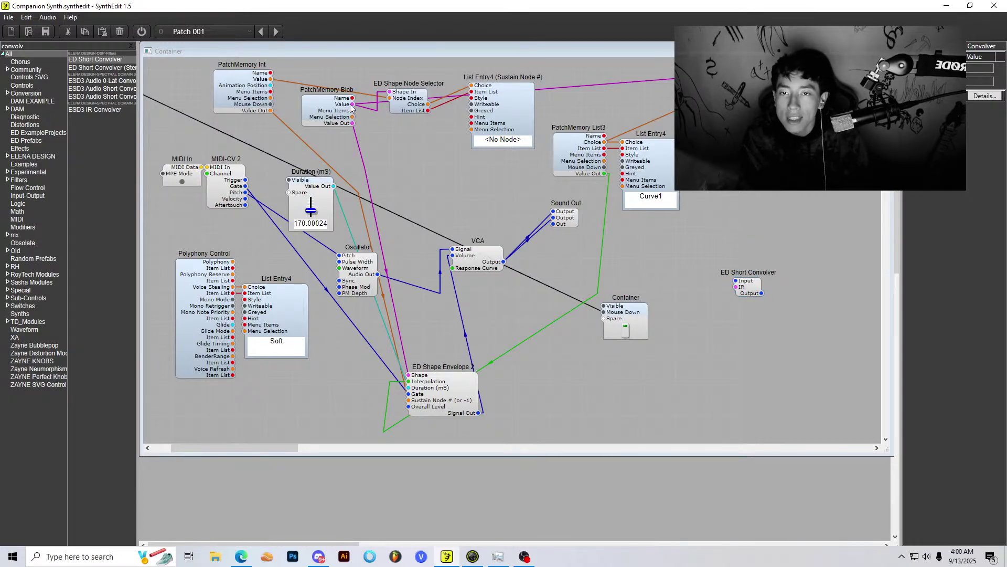
{"action": "left_click_drag", "start_coordinate": [352, 103], "coordinate": [736, 286]}
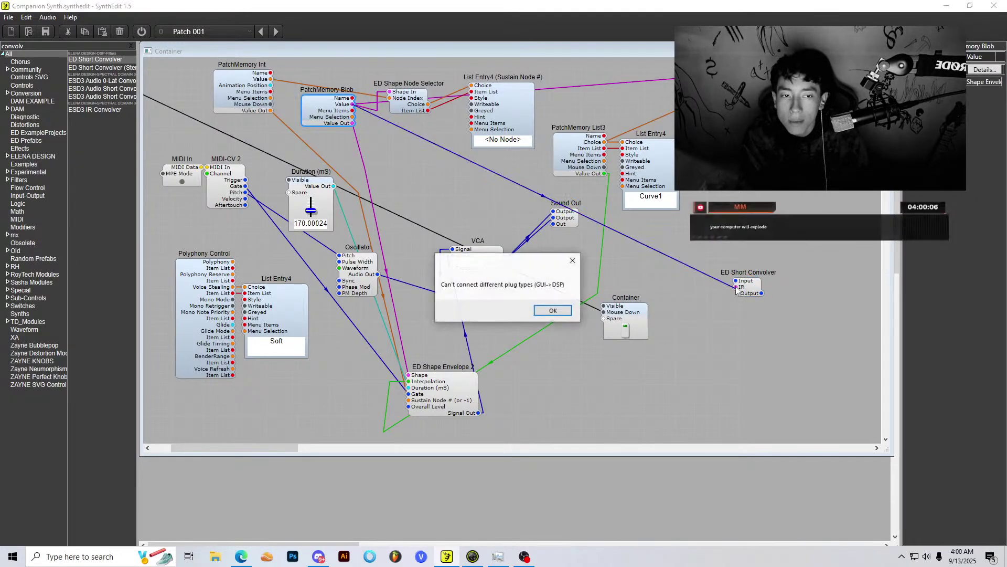
{"action": "left_click", "coordinate": [551, 309]}
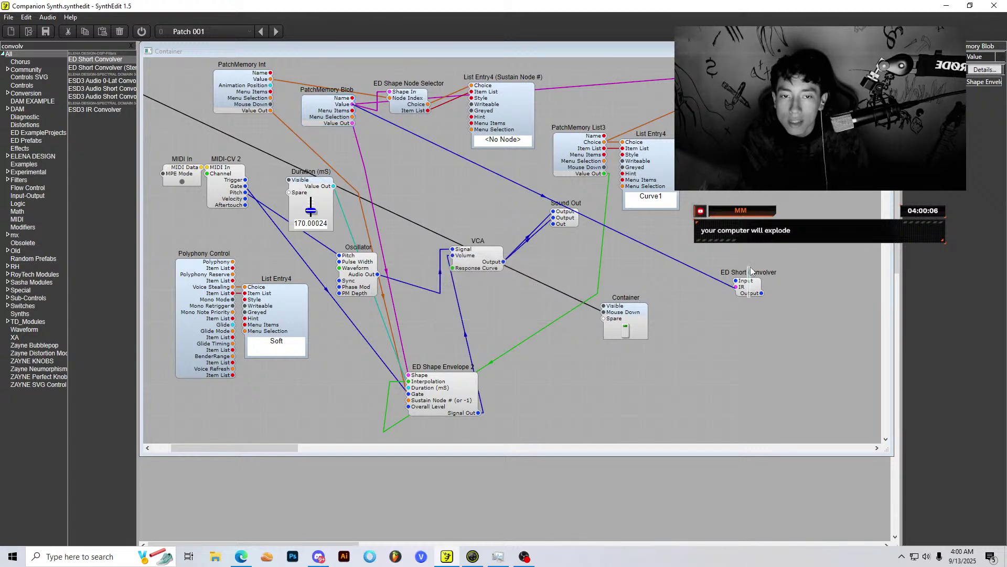
Step: Move the ED Short Convolver below the small Container and delete it
{"action": "left_click_drag", "start_coordinate": [751, 271], "coordinate": [657, 384]}
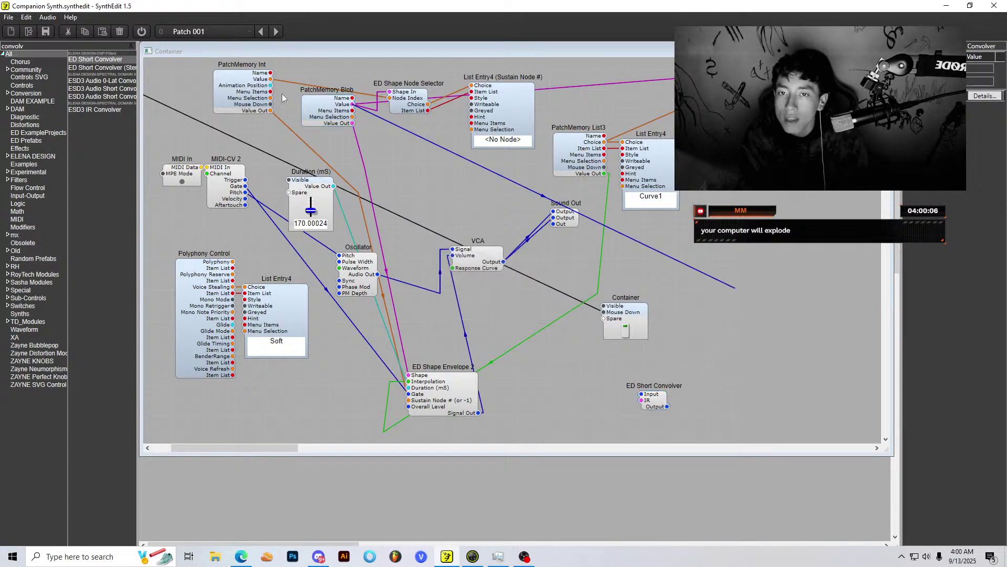
{"action": "scroll", "coordinate": [431, 222], "scroll_direction": "down", "scroll_amount": 2}
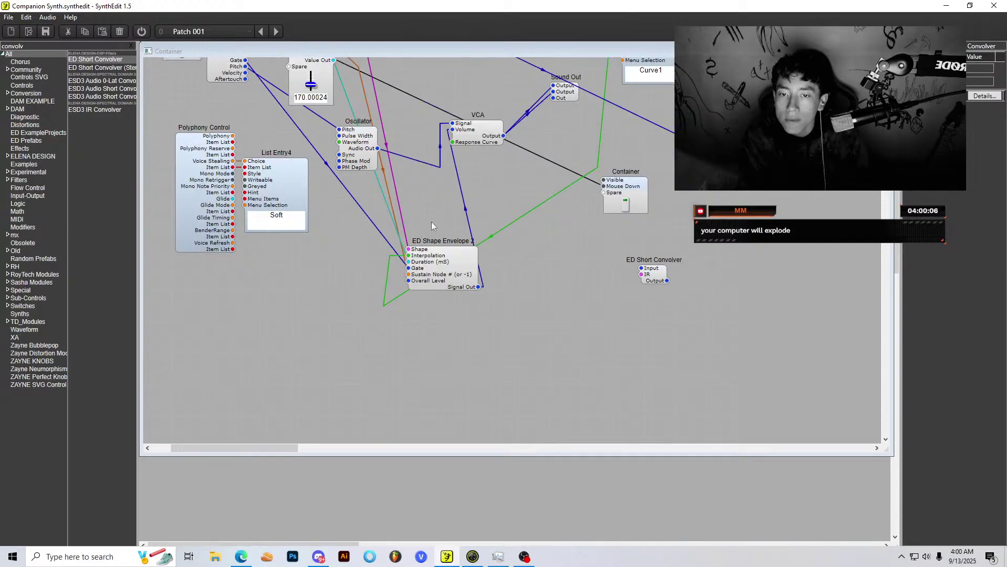
{"action": "scroll", "coordinate": [429, 249], "scroll_direction": "up", "scroll_amount": 1}
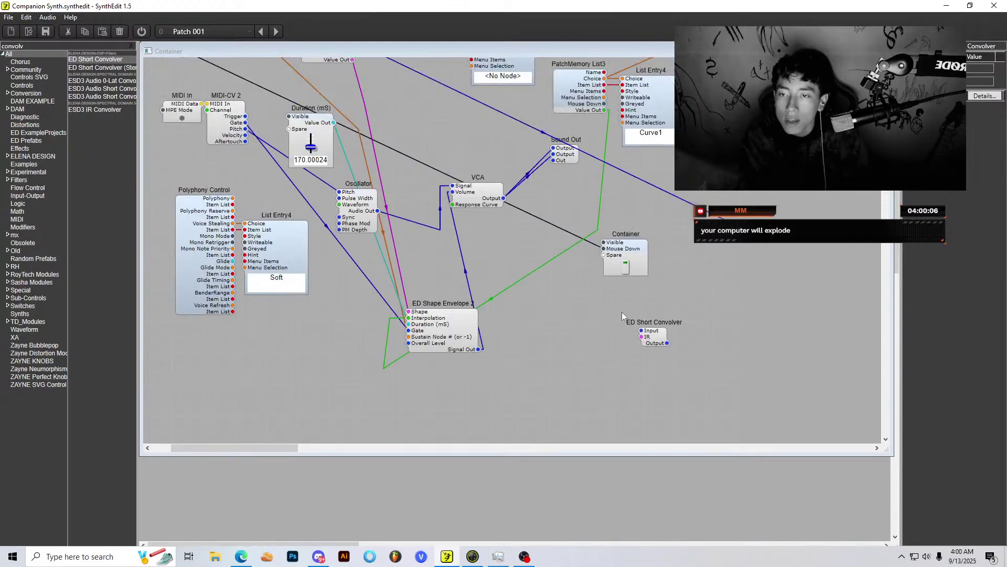
{"action": "scroll", "coordinate": [622, 312], "scroll_direction": "up", "scroll_amount": 1}
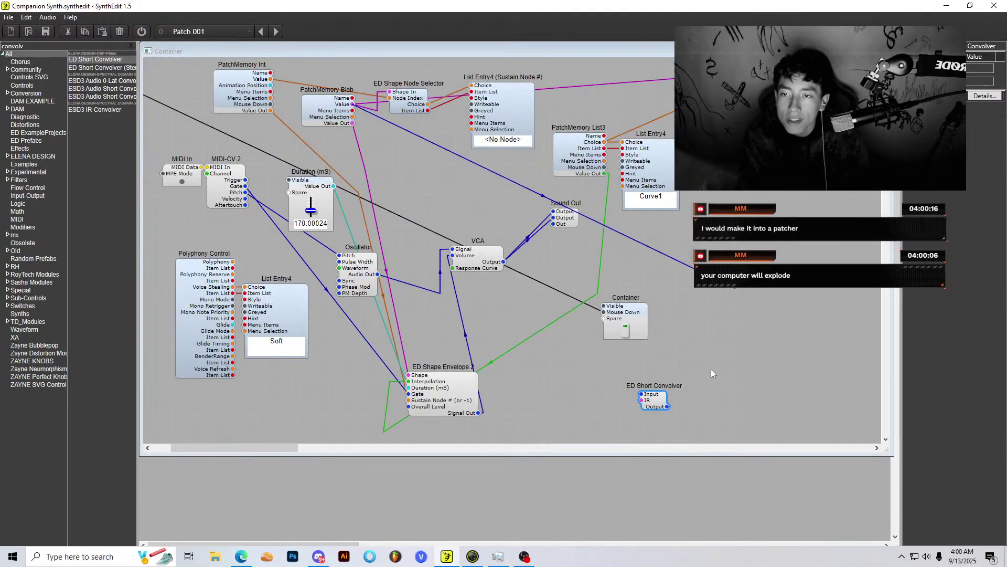
{"action": "key", "text": "Delete"}
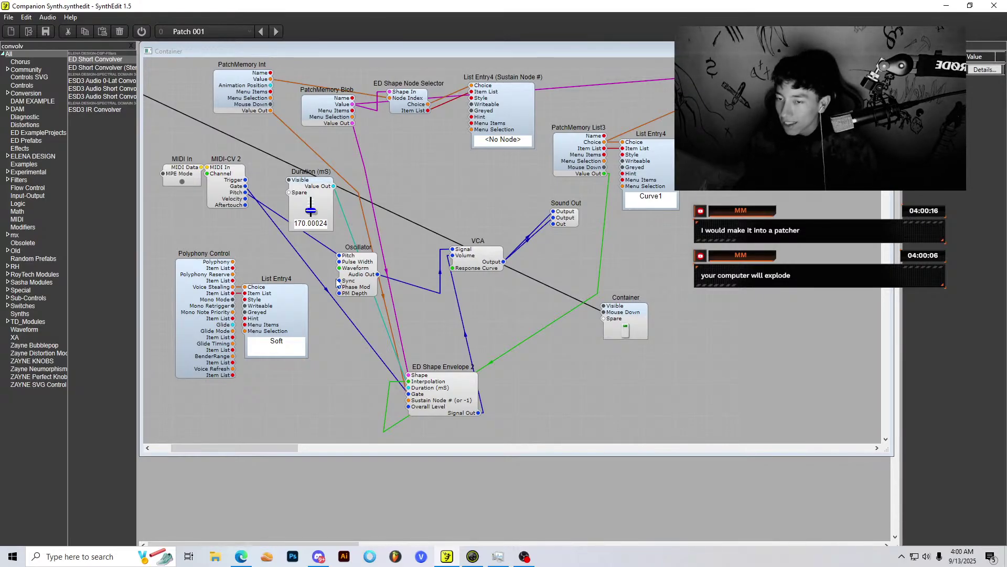
Step: Space out the Polyphony Control, VCA, Oscillator and sustain-node List Entry4 modules, and raise ED Shape Envelope 2 slightly
{"action": "mouse_move", "coordinate": [206, 286]}
{"action": "left_mouse_down"}
{"action": "mouse_move", "coordinate": [187, 279]}
{"action": "mouse_move", "coordinate": [195, 294]}
{"action": "left_mouse_up"}
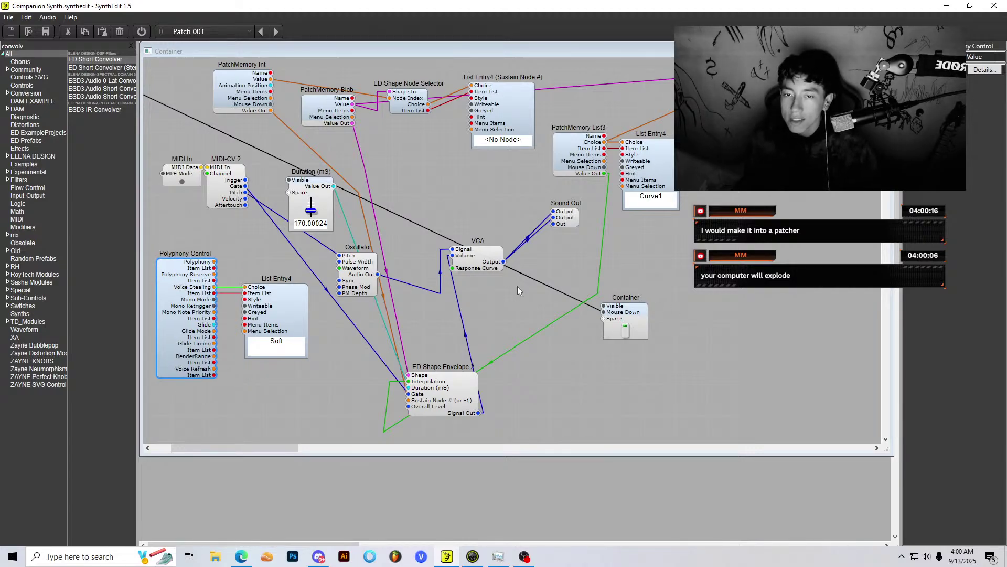
{"action": "left_click", "coordinate": [475, 258]}
{"action": "left_click_drag", "start_coordinate": [475, 258], "coordinate": [475, 246]}
{"action": "left_click_drag", "start_coordinate": [503, 116], "coordinate": [503, 135]}
{"action": "left_click_drag", "start_coordinate": [453, 391], "coordinate": [459, 346]}
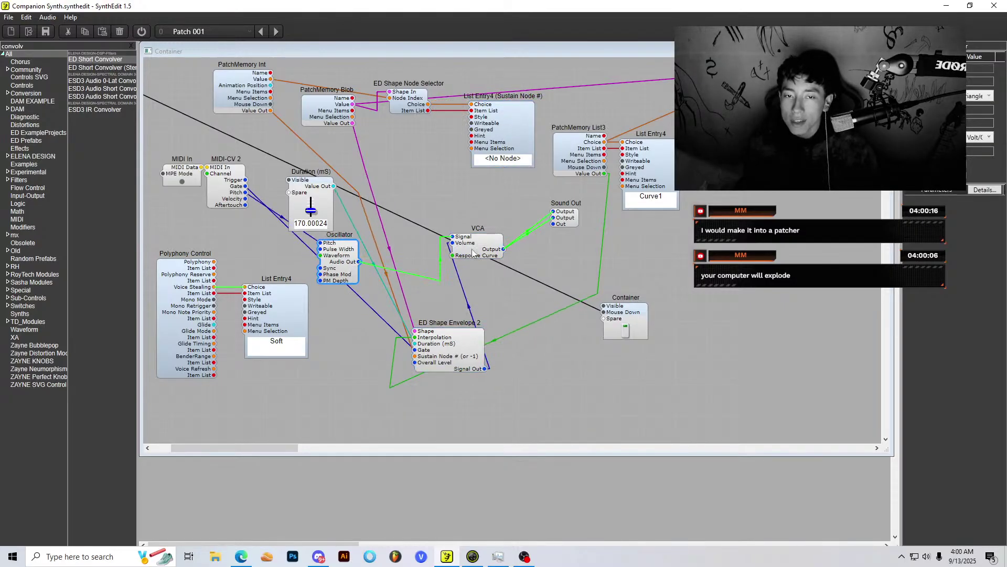
Step: Place the VCA beside ED Shape Envelope 2's output, lower the Duration (mS) slider, and put the Oscillator above the envelope
{"action": "left_click_drag", "start_coordinate": [472, 253], "coordinate": [546, 381]}
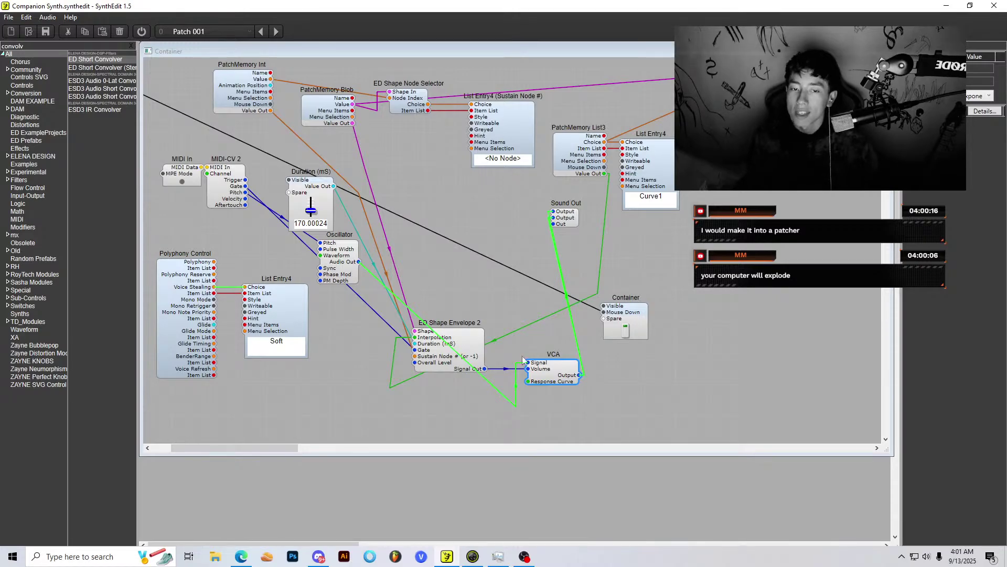
{"action": "left_click_drag", "start_coordinate": [360, 271], "coordinate": [361, 410]}
{"action": "left_click_drag", "start_coordinate": [481, 349], "coordinate": [472, 337]}
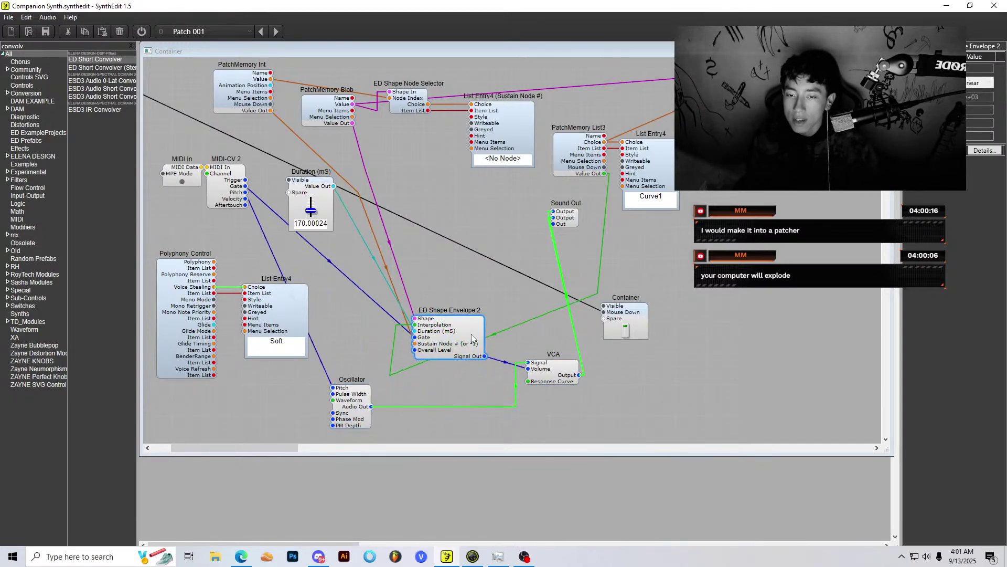
{"action": "left_click_drag", "start_coordinate": [321, 189], "coordinate": [340, 240]}
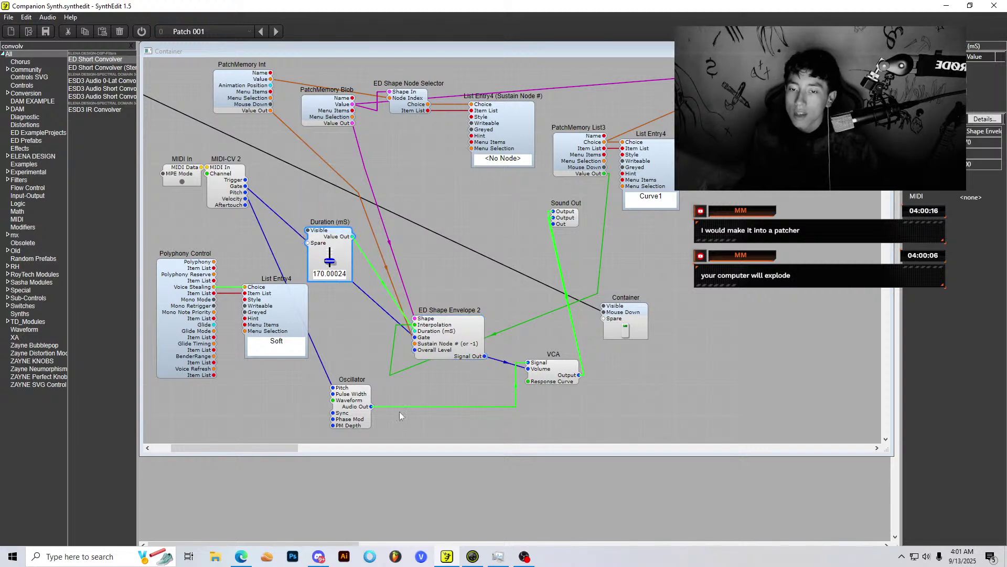
{"action": "left_click_drag", "start_coordinate": [357, 400], "coordinate": [383, 211]}
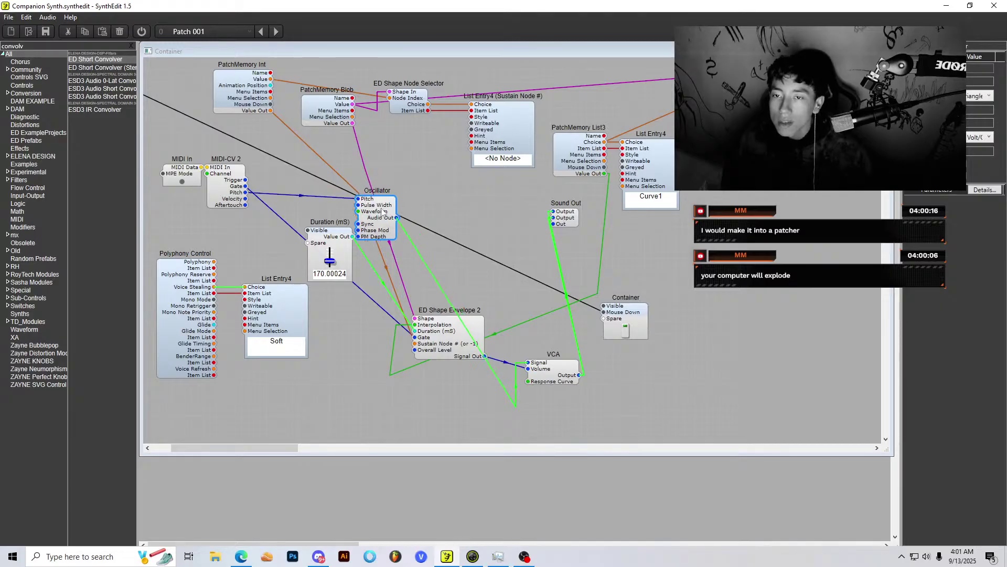
Step: Wire the Oscillator's Pitch and the ED Shape Envelope 2's Gate inputs out through the IO Mod module
{"action": "scroll", "coordinate": [360, 202], "scroll_direction": "left", "scroll_amount": 4}
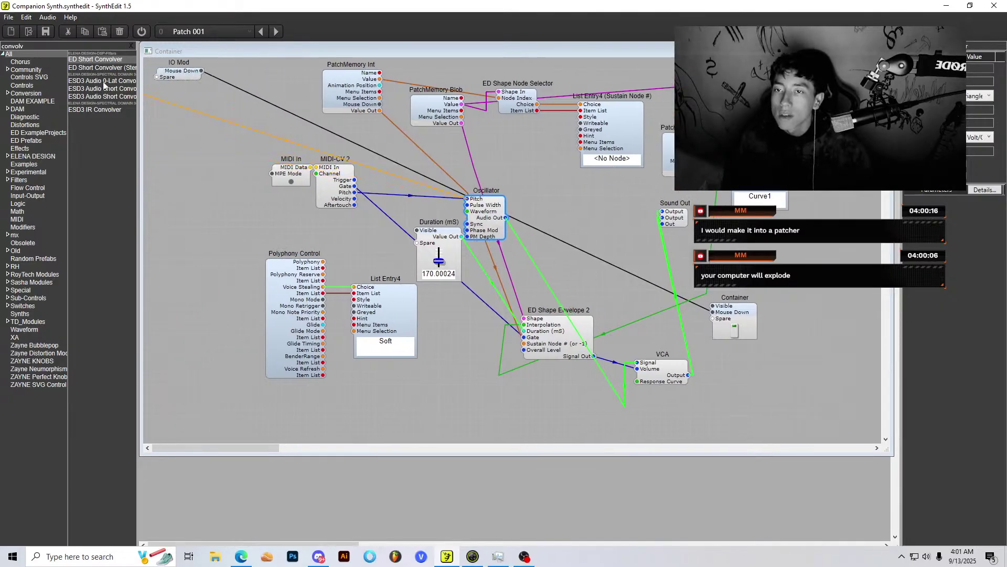
{"action": "left_click_drag", "start_coordinate": [151, 84], "coordinate": [152, 82]}
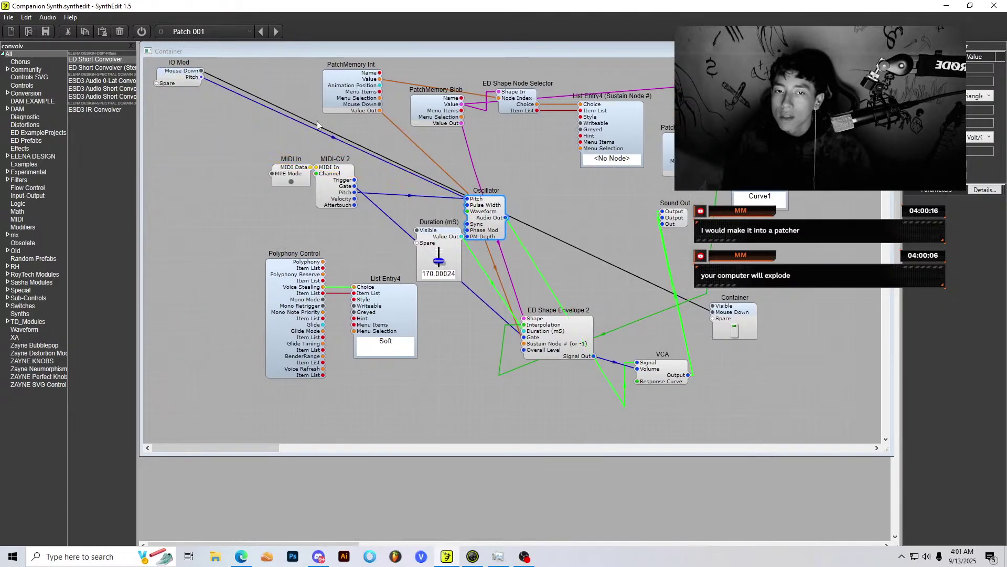
{"action": "left_click_drag", "start_coordinate": [350, 178], "coordinate": [365, 209]}
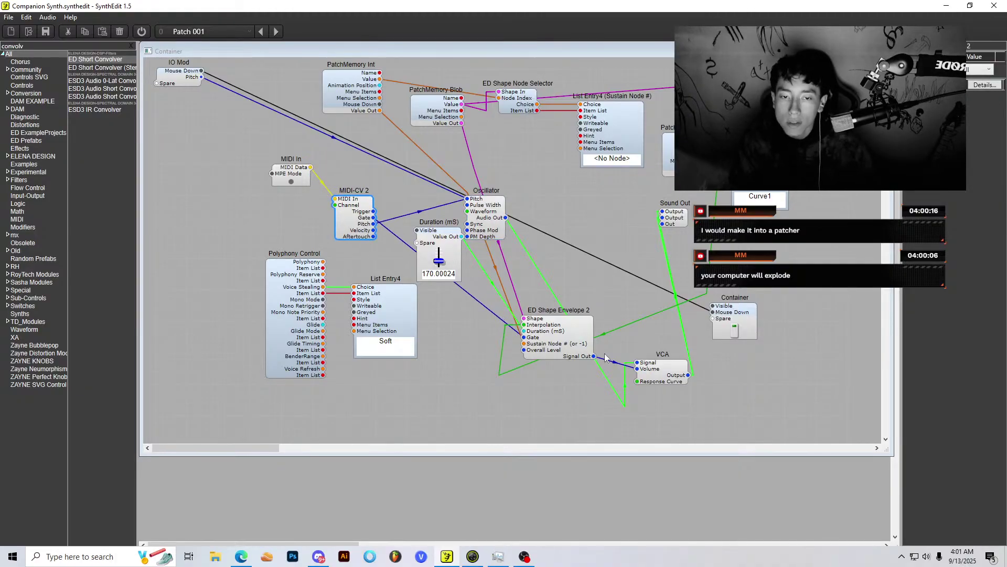
{"action": "left_click_drag", "start_coordinate": [523, 337], "coordinate": [156, 83]}
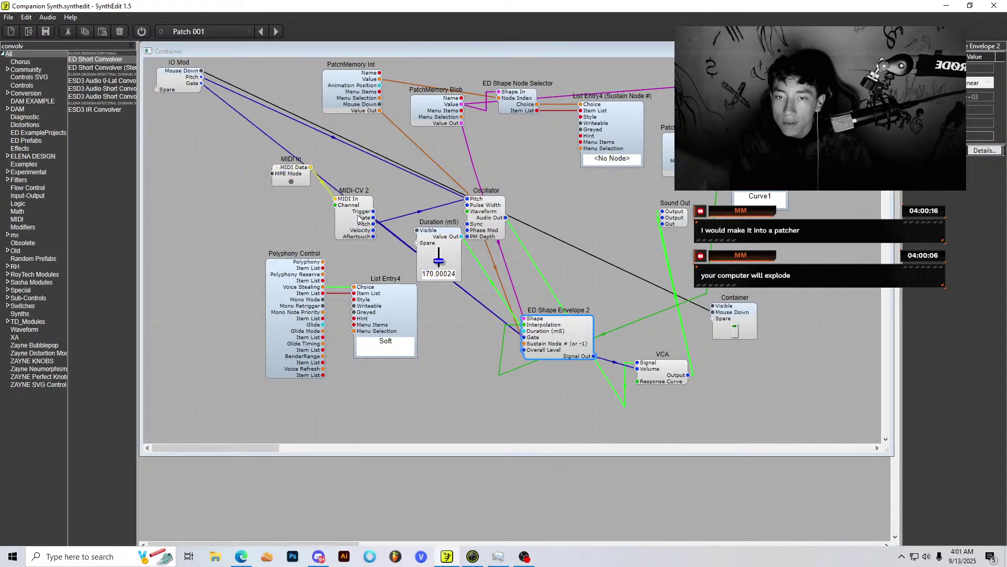
Step: Delete the MIDI In and MIDI-CV 2 modules and shift the Oscillator and Duration (mS) modules slightly
{"action": "left_click_drag", "start_coordinate": [361, 217], "coordinate": [354, 223]}
{"action": "key", "text": "Delete"}
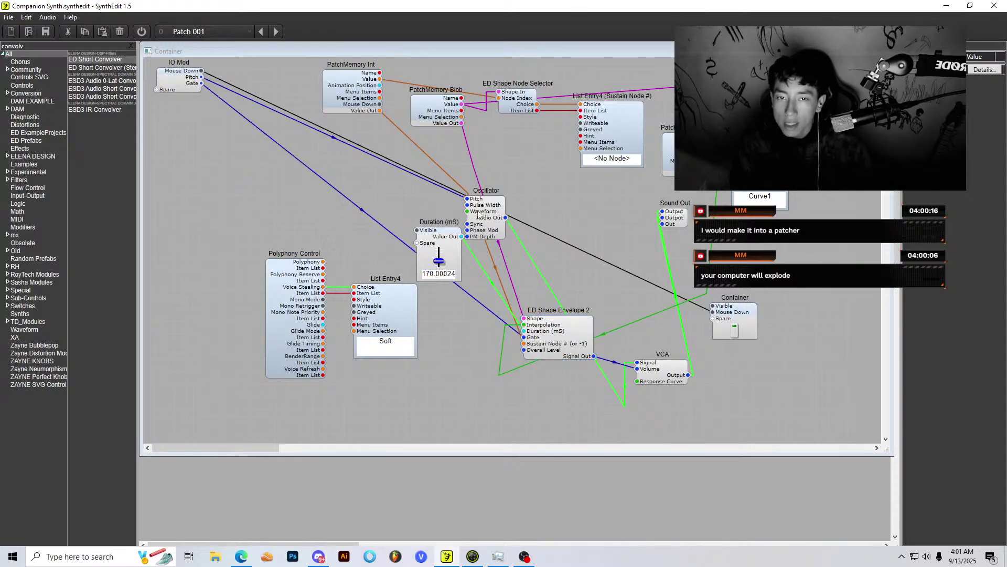
{"action": "left_click_drag", "start_coordinate": [479, 215], "coordinate": [455, 258]}
{"action": "left_click", "coordinate": [448, 246]}
Step: Open the container's panel editor and move the Curve1 list box onto the panel's left side
{"action": "right_click", "coordinate": [798, 303]}
{"action": "left_click", "coordinate": [827, 374]}
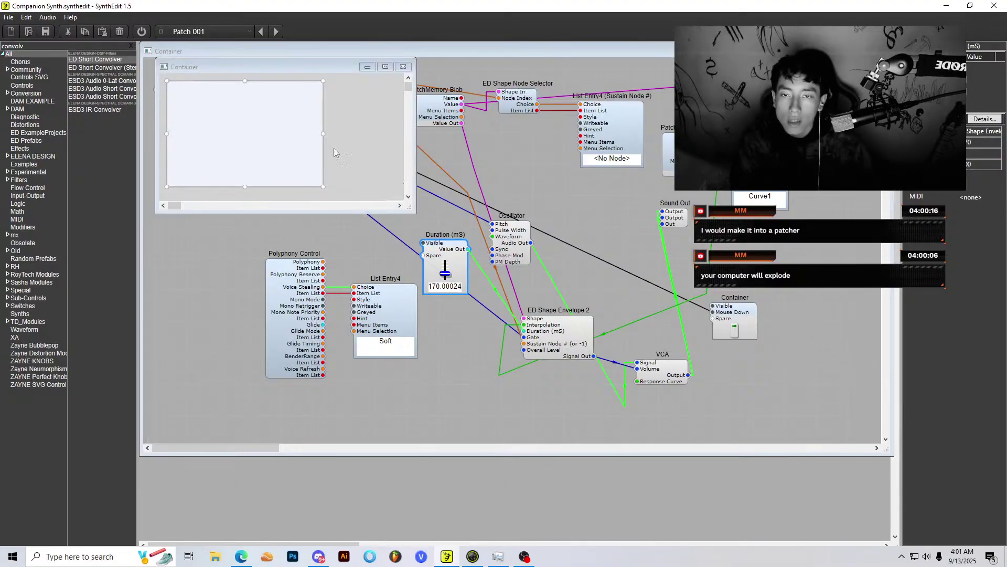
{"action": "left_click", "coordinate": [355, 92]}
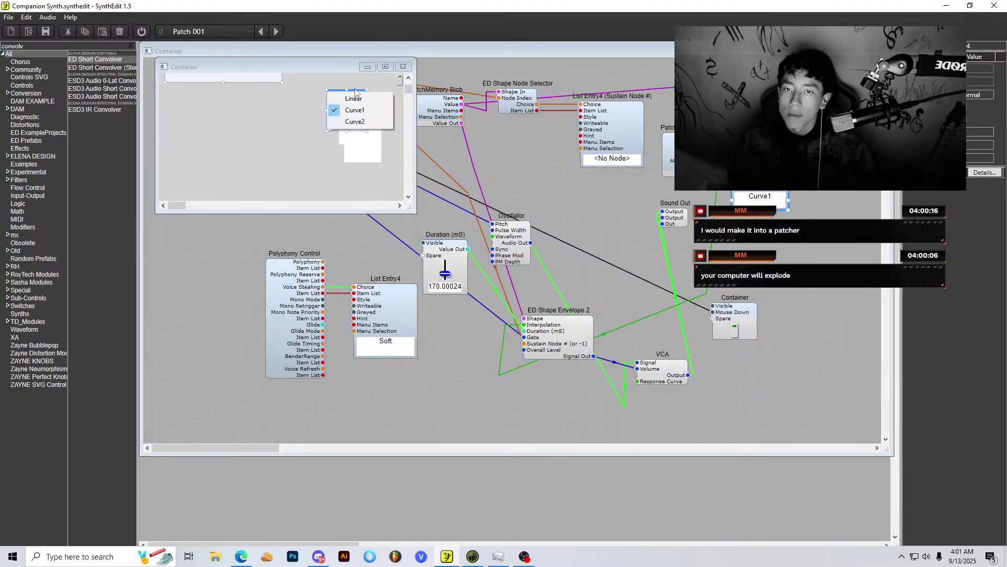
{"action": "left_click", "coordinate": [355, 92]}
{"action": "left_click", "coordinate": [355, 92]}
{"action": "left_click", "coordinate": [355, 92]}
{"action": "left_click_drag", "start_coordinate": [359, 93], "coordinate": [198, 111]}
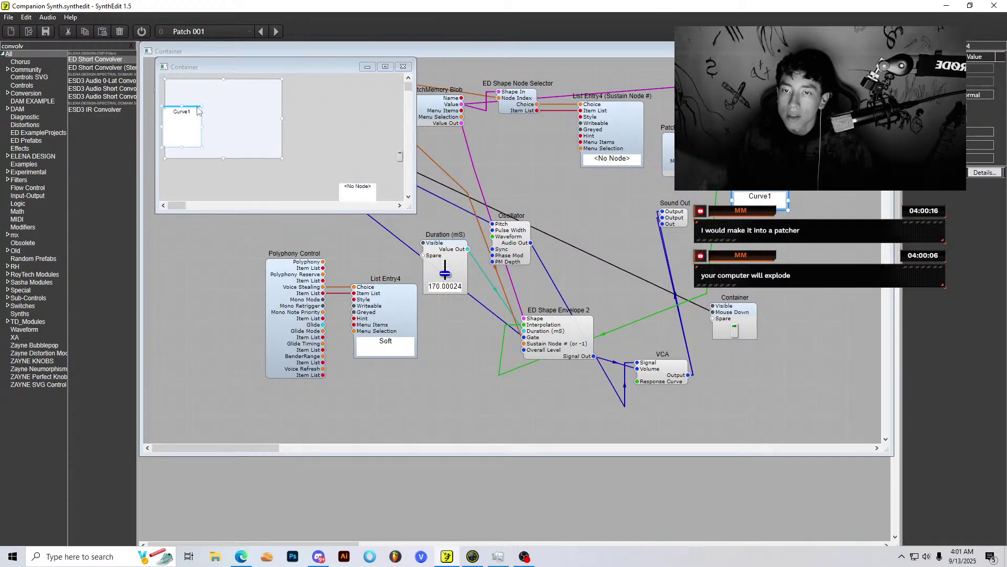
Step: Place the <No Node> and Soft list boxes in a row beside Curve1, with the small toggle button at the end
{"action": "scroll", "coordinate": [370, 148], "scroll_direction": "down", "scroll_amount": 1}
{"action": "left_click", "coordinate": [368, 121]}
{"action": "left_click", "coordinate": [368, 120]}
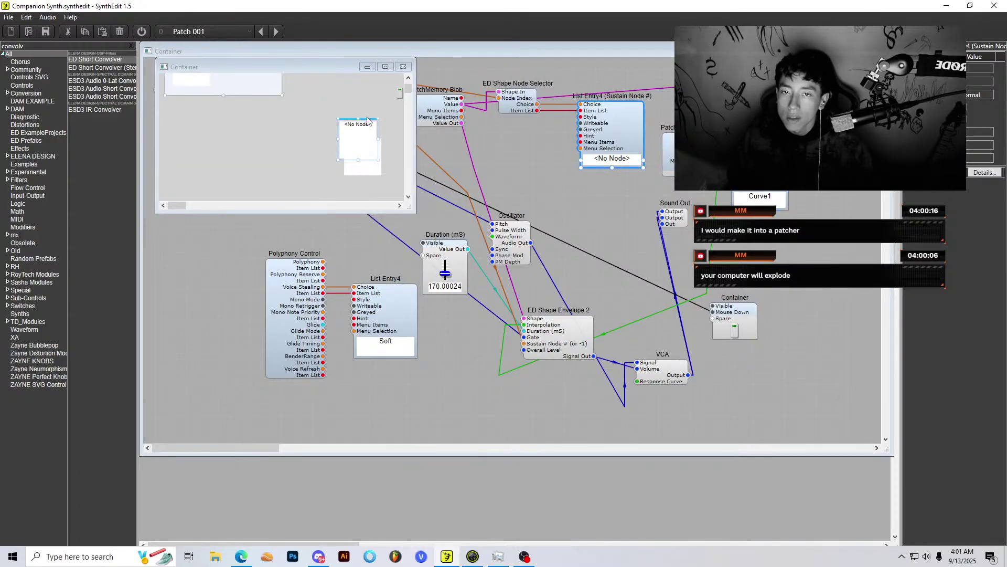
{"action": "left_click_drag", "start_coordinate": [368, 120], "coordinate": [242, 109]}
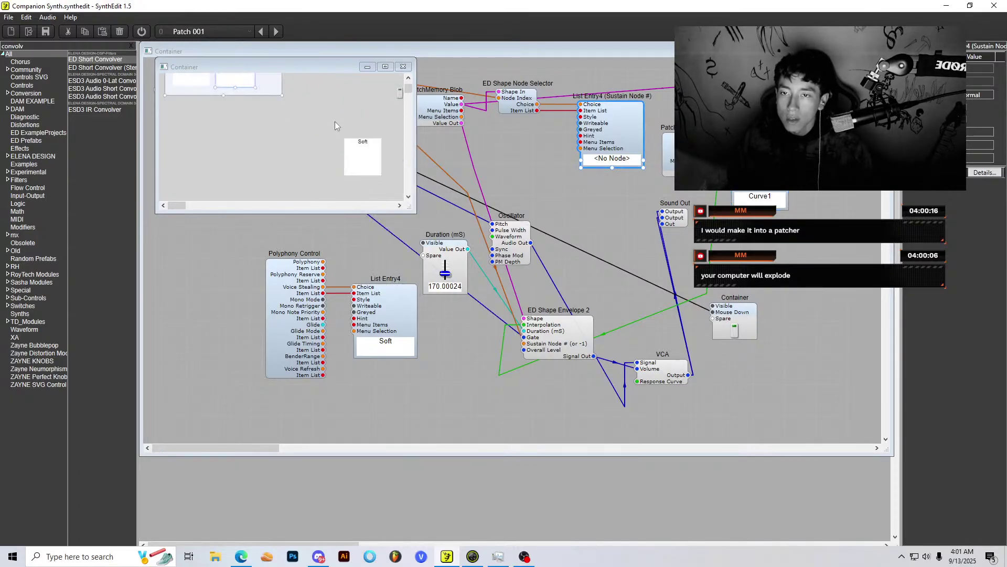
{"action": "left_click", "coordinate": [373, 142]}
{"action": "left_click", "coordinate": [373, 142]}
{"action": "left_click_drag", "start_coordinate": [372, 142], "coordinate": [296, 111]}
{"action": "left_click", "coordinate": [320, 129]}
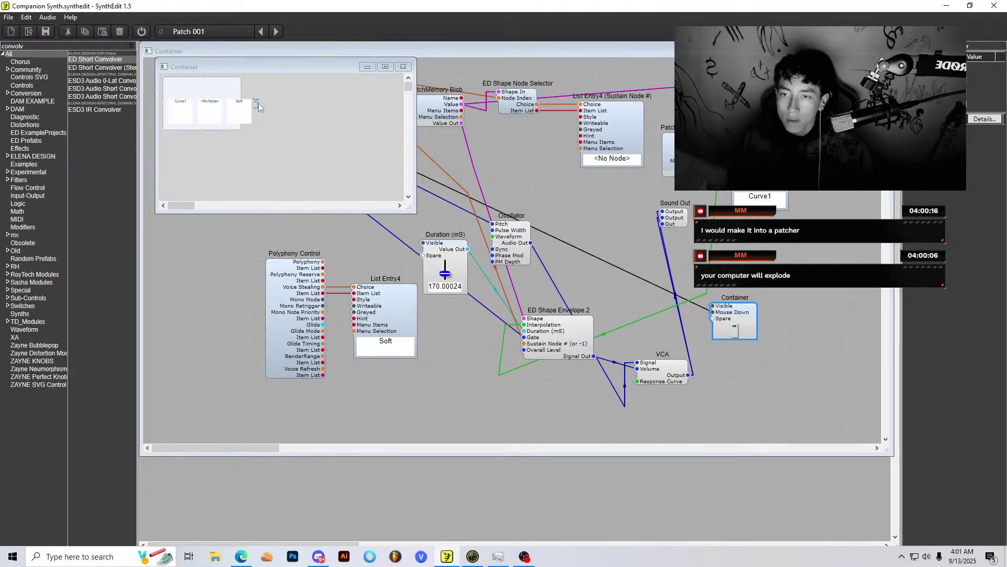
Step: Shrink the three list boxes to single-line height, align the toggle button with them and close the panel editor
{"action": "left_click_drag", "start_coordinate": [258, 105], "coordinate": [197, 125]}
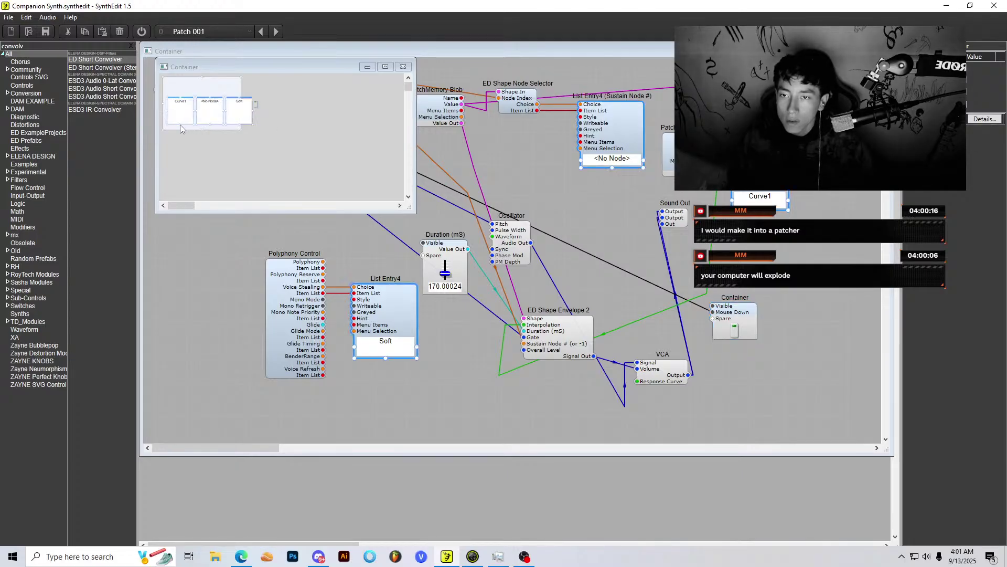
{"action": "scroll", "coordinate": [212, 122], "scroll_direction": "up", "scroll_amount": 1}
{"action": "scroll", "coordinate": [212, 122], "scroll_direction": "up", "scroll_amount": 1}
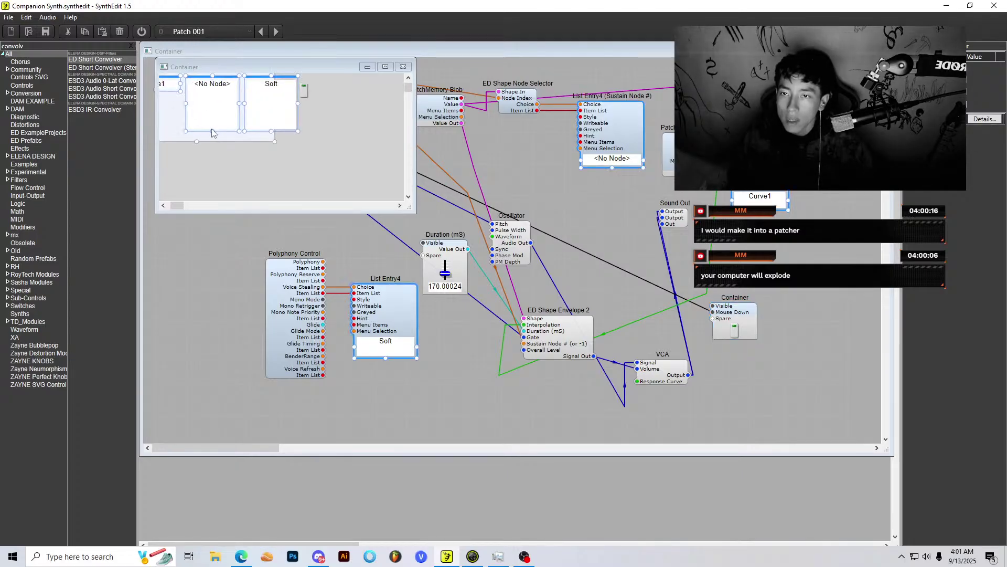
{"action": "left_click_drag", "start_coordinate": [215, 130], "coordinate": [206, 95]}
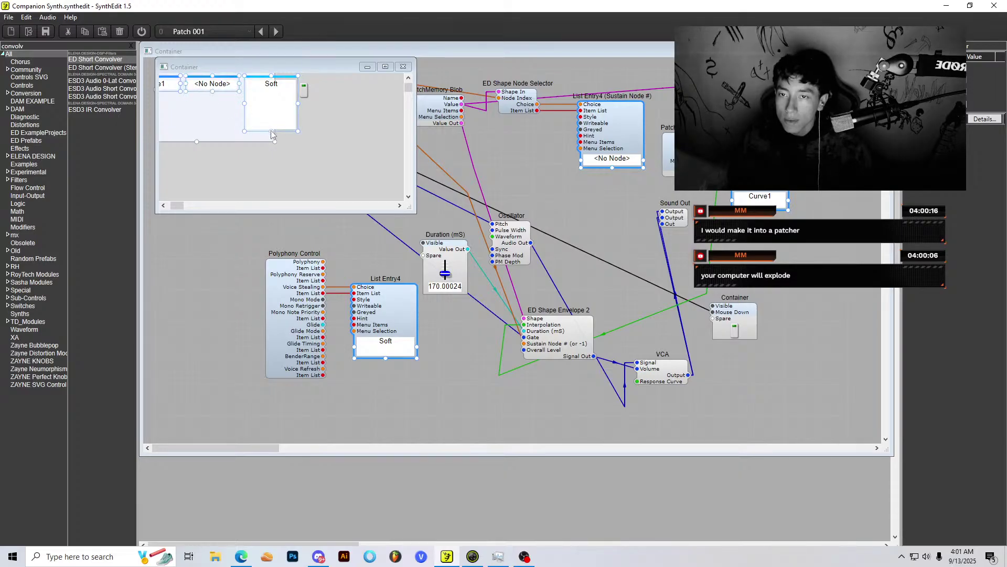
{"action": "left_click_drag", "start_coordinate": [272, 135], "coordinate": [272, 90]}
{"action": "left_click", "coordinate": [305, 87]}
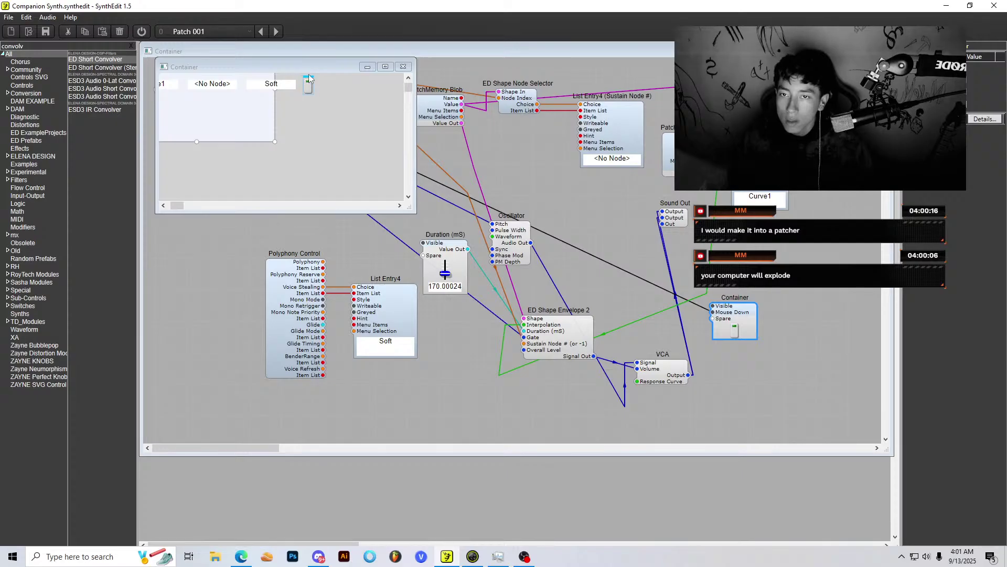
{"action": "left_click", "coordinate": [403, 67]}
{"action": "scroll", "coordinate": [704, 246], "scroll_direction": "down", "scroll_amount": 1}
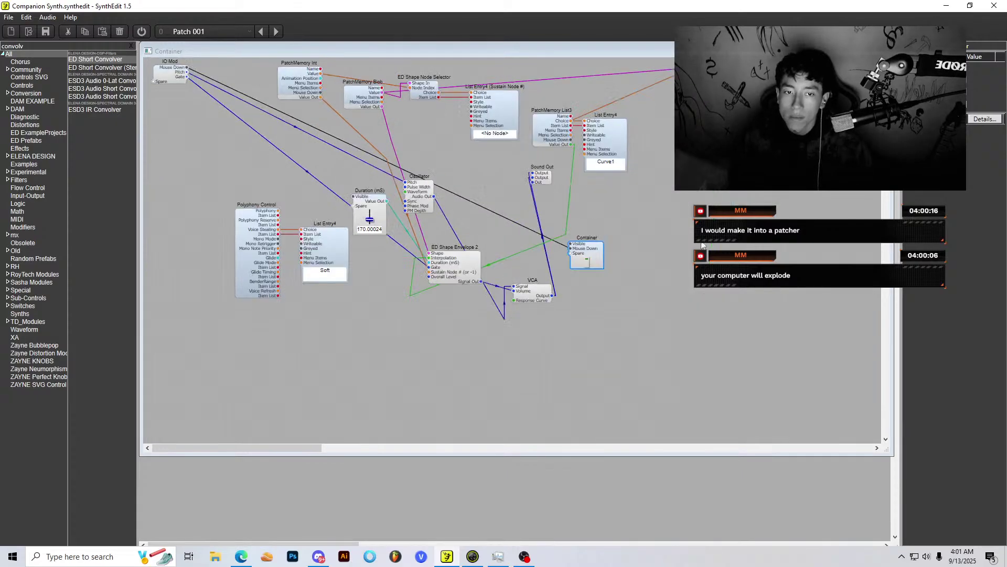
{"action": "right_click", "coordinate": [725, 288]}
{"action": "left_click", "coordinate": [756, 315]}
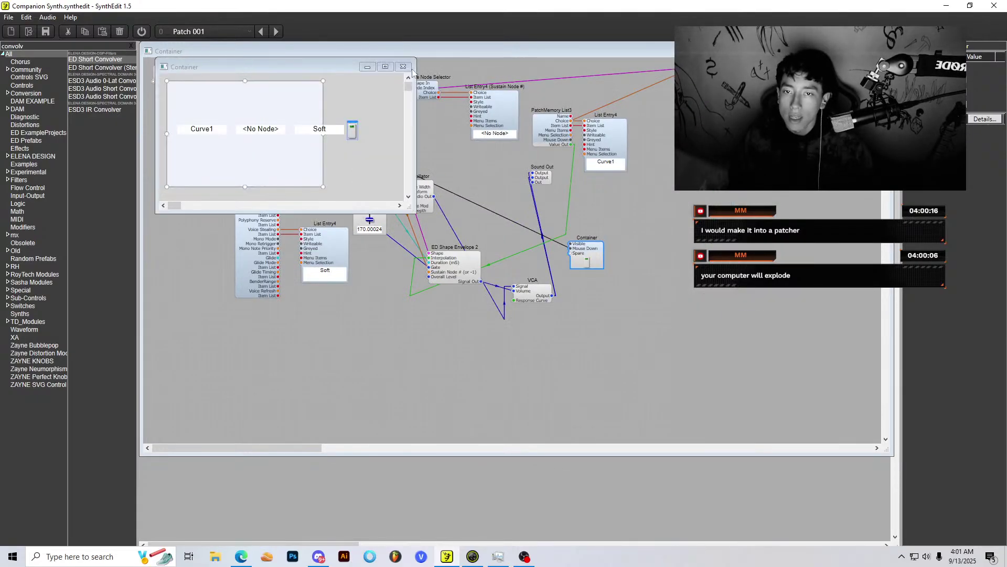
{"action": "left_click", "coordinate": [403, 67]}
Step: Go to the parent synth's panel and move the container's group of list boxes down to the ADSR Envelope section
{"action": "scroll", "coordinate": [649, 255], "scroll_direction": "up", "scroll_amount": 4}
{"action": "right_click", "coordinate": [638, 234]}
{"action": "left_click", "coordinate": [690, 309]}
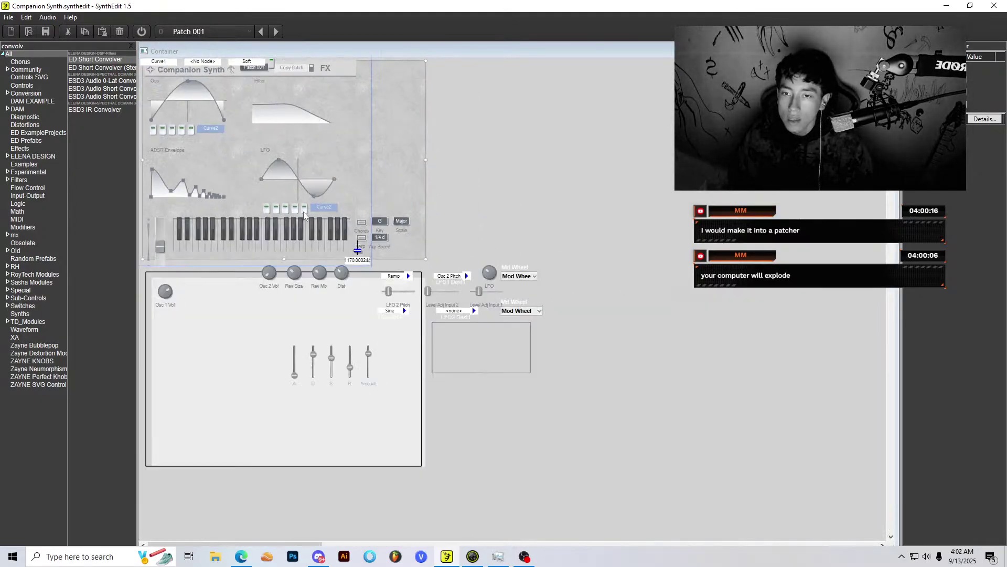
{"action": "scroll", "coordinate": [226, 257], "scroll_direction": "down", "scroll_amount": 1}
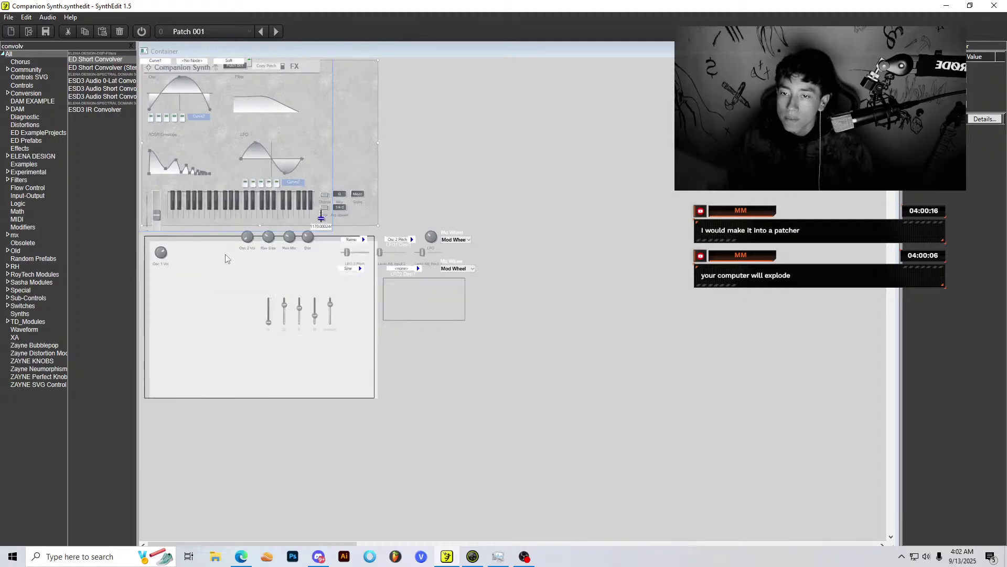
{"action": "left_click", "coordinate": [173, 156]}
{"action": "scroll", "coordinate": [166, 158], "scroll_direction": "up", "scroll_amount": 1}
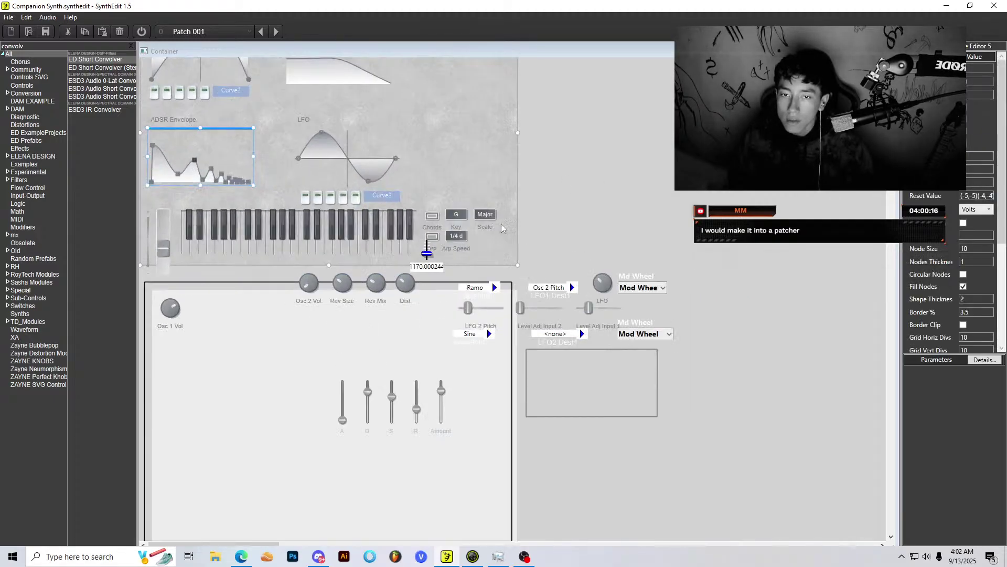
{"action": "left_click", "coordinate": [433, 264]}
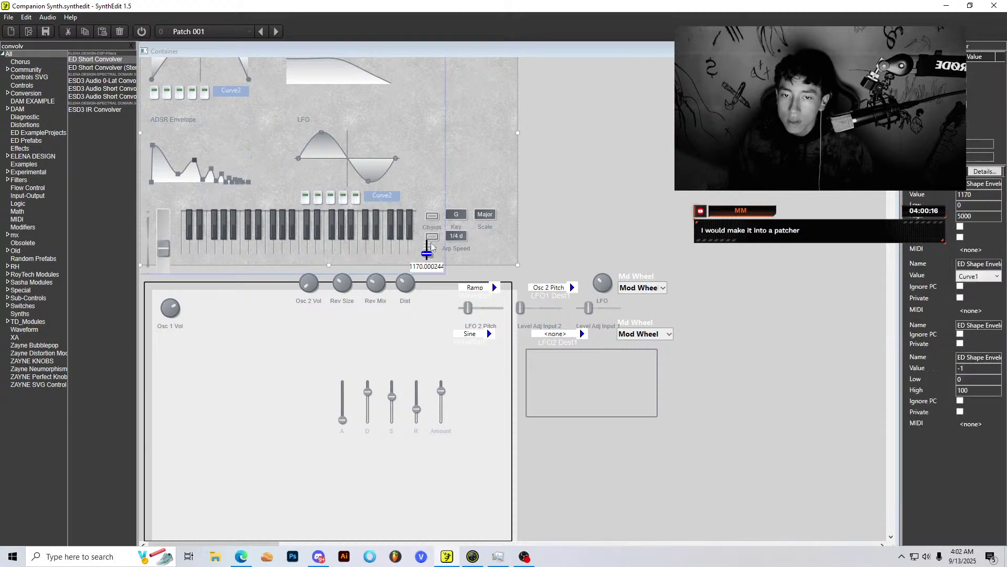
{"action": "scroll", "coordinate": [404, 224], "scroll_direction": "up", "scroll_amount": 2}
{"action": "scroll", "coordinate": [403, 222], "scroll_direction": "down", "scroll_amount": 2}
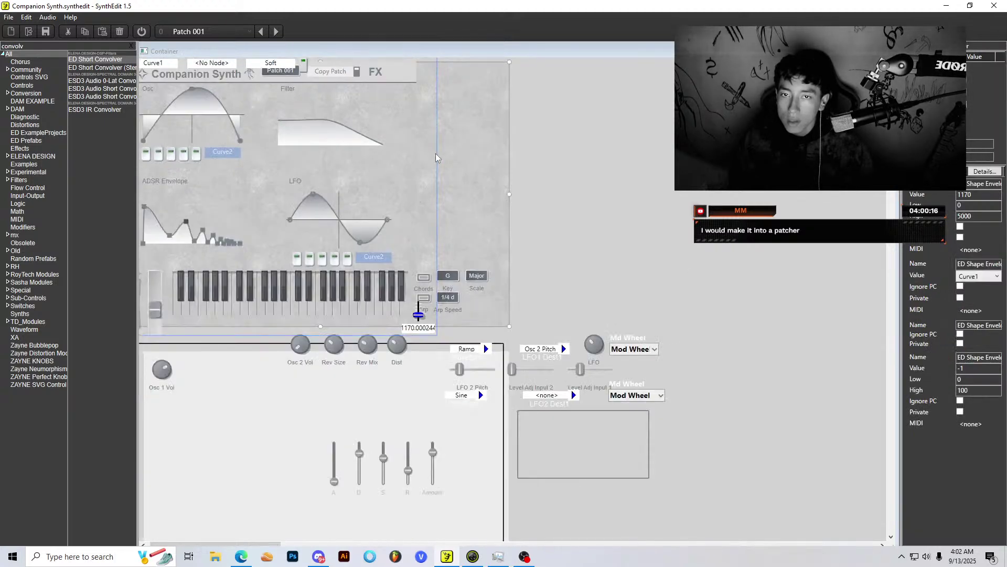
{"action": "left_click_drag", "start_coordinate": [440, 155], "coordinate": [428, 275]}
{"action": "scroll", "coordinate": [417, 260], "scroll_direction": "down", "scroll_amount": 1}
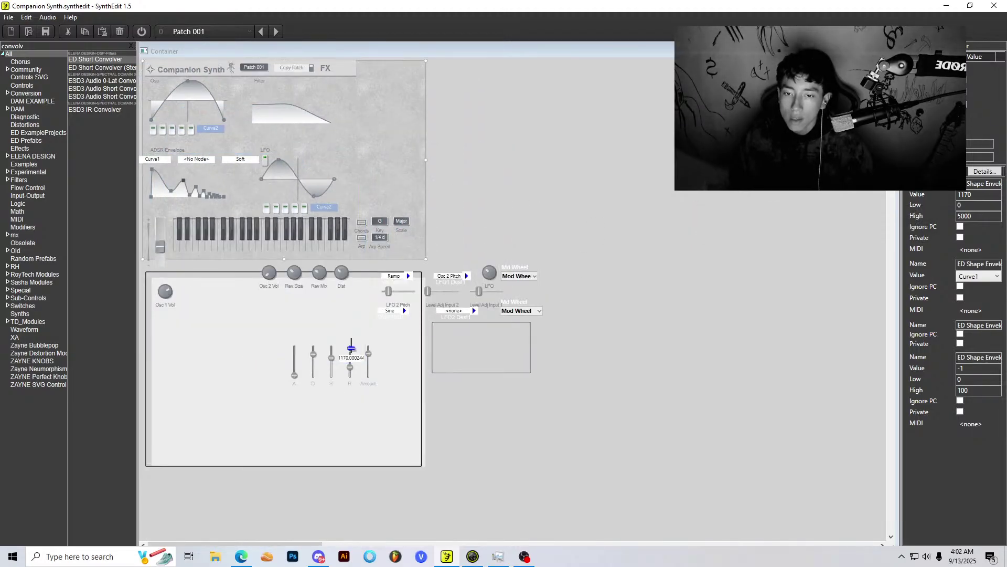
Step: Return to the inner container's panel editor and place the Duration slider beneath the Curve1 list box
{"action": "left_click", "coordinate": [889, 51]}
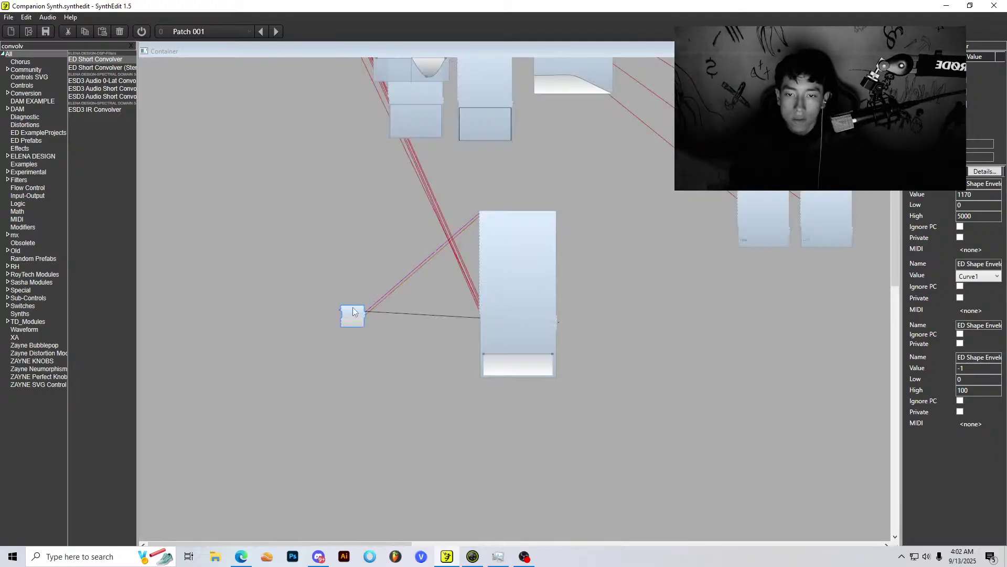
{"action": "scroll", "coordinate": [353, 307], "scroll_direction": "up", "scroll_amount": 1}
{"action": "scroll", "coordinate": [467, 224], "scroll_direction": "down", "scroll_amount": 2}
{"action": "right_click", "coordinate": [524, 182]}
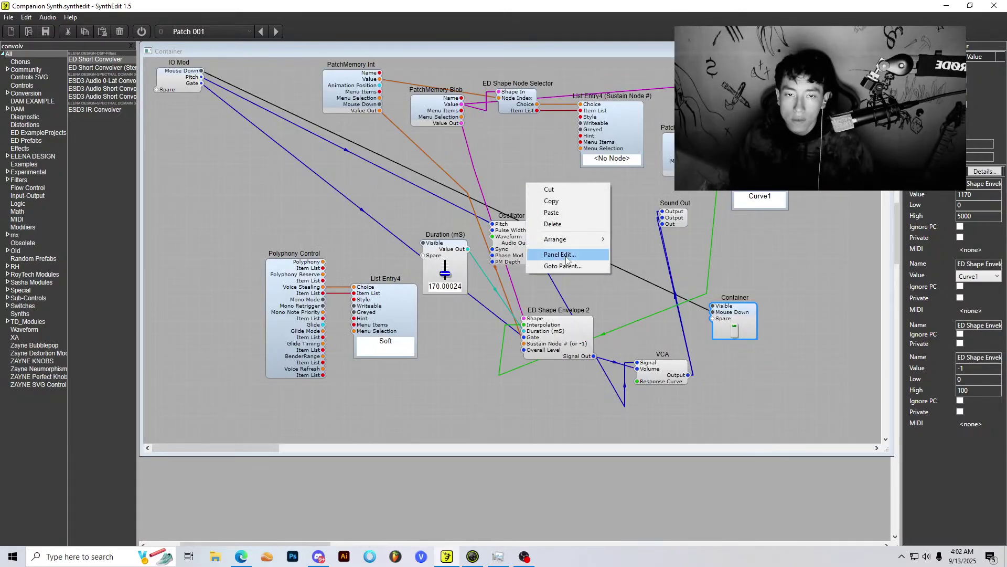
{"action": "left_click", "coordinate": [545, 252]}
{"action": "scroll", "coordinate": [336, 173], "scroll_direction": "down", "scroll_amount": 2}
{"action": "left_click", "coordinate": [234, 151]}
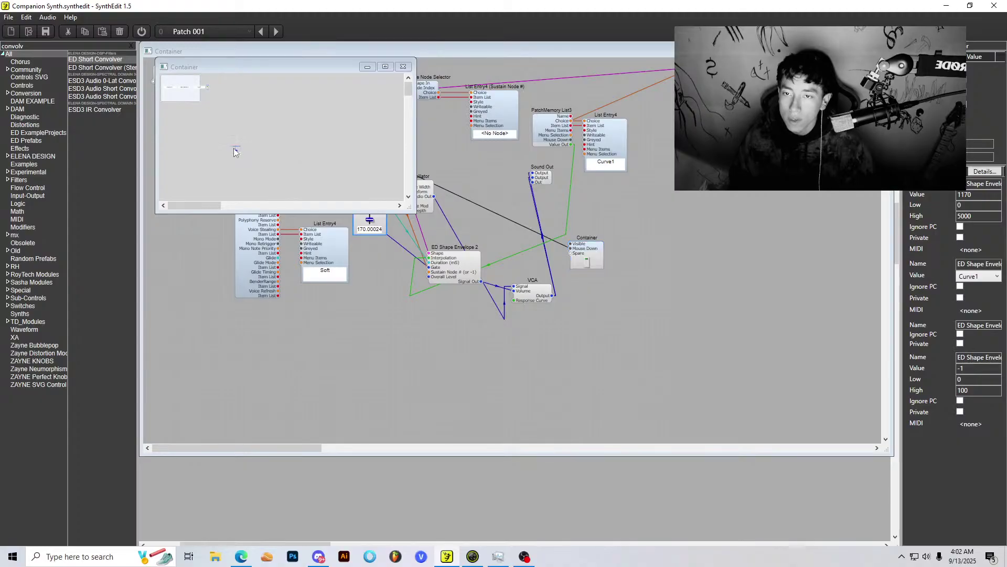
{"action": "scroll", "coordinate": [173, 95], "scroll_direction": "up", "scroll_amount": 2}
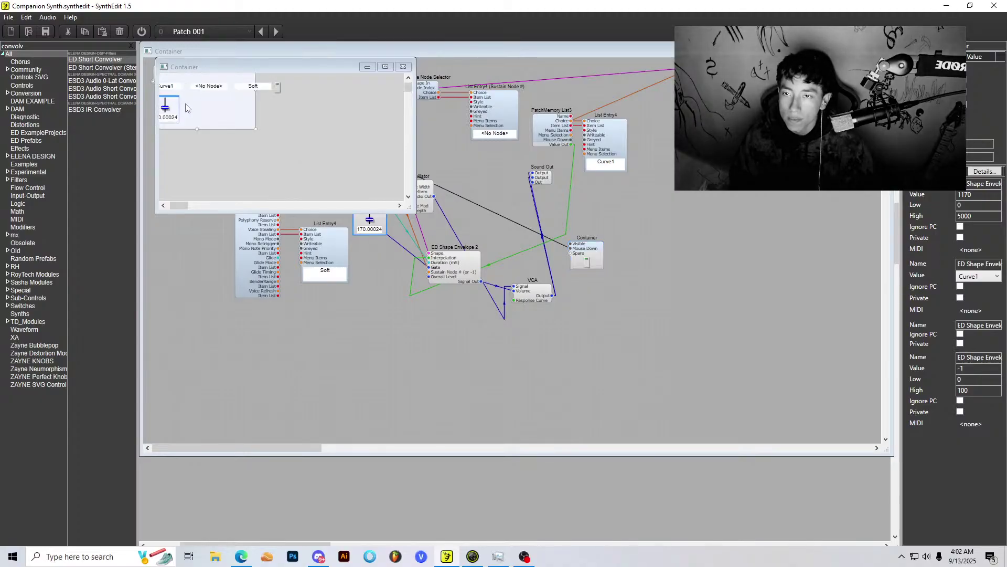
Step: Narrow the Curve1 list box so it fits closely around its text
{"action": "scroll", "coordinate": [218, 112], "scroll_direction": "down", "scroll_amount": 1}
{"action": "left_click", "coordinate": [176, 110]}
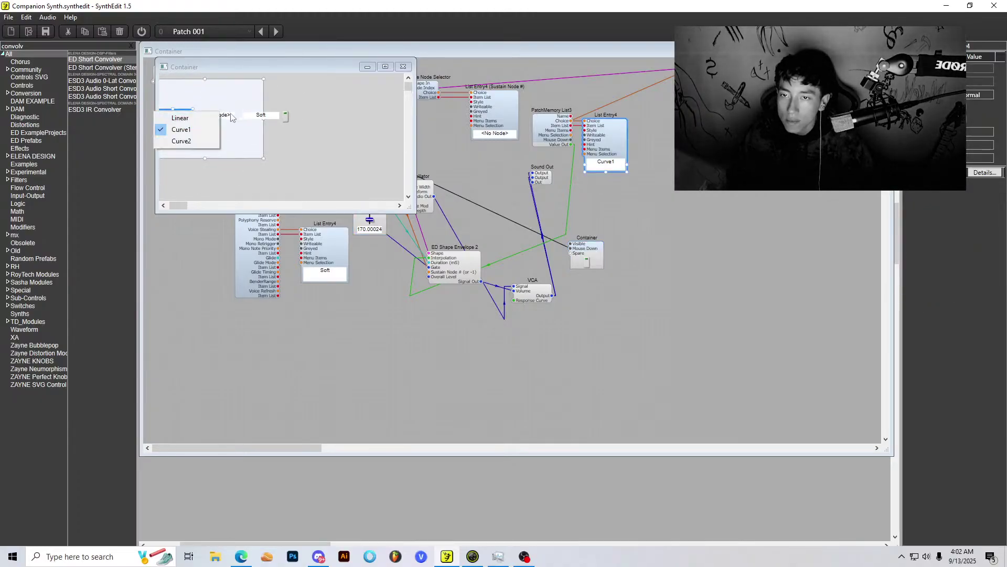
{"action": "left_click", "coordinate": [219, 94]}
{"action": "left_click", "coordinate": [168, 115]}
{"action": "left_click", "coordinate": [201, 94]}
{"action": "left_click", "coordinate": [194, 115]}
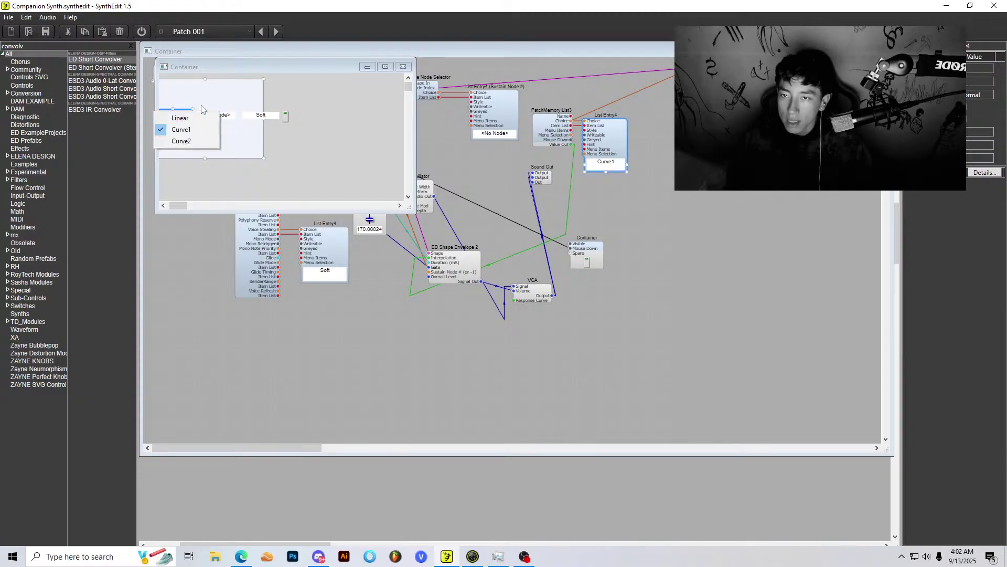
{"action": "left_click", "coordinate": [212, 115]}
{"action": "left_click", "coordinate": [194, 115]}
{"action": "left_click", "coordinate": [199, 112]}
{"action": "right_click", "coordinate": [199, 112]}
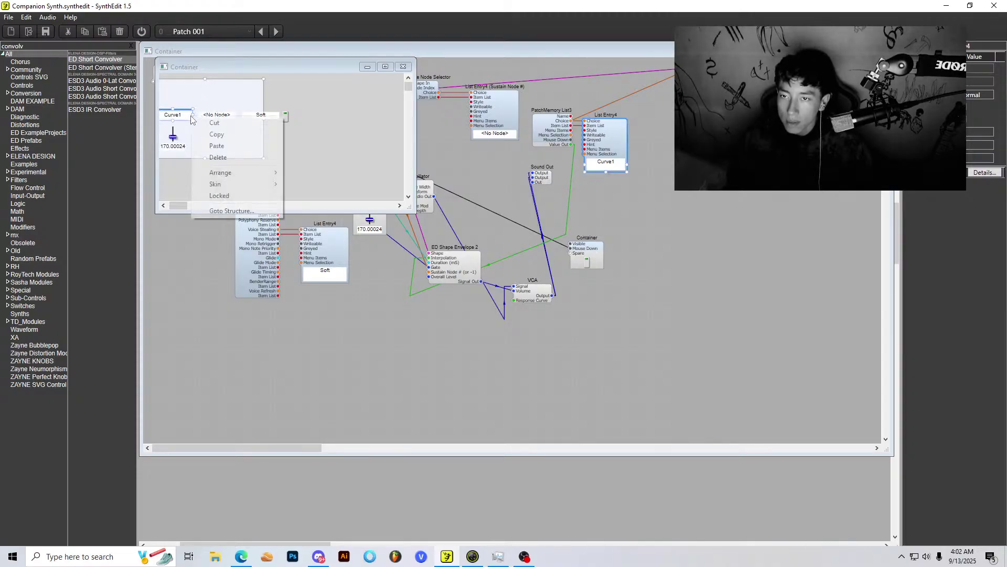
{"action": "left_click", "coordinate": [185, 117]}
{"action": "left_click_drag", "start_coordinate": [185, 117], "coordinate": [173, 99]}
{"action": "left_click_drag", "start_coordinate": [188, 203], "coordinate": [180, 204]}
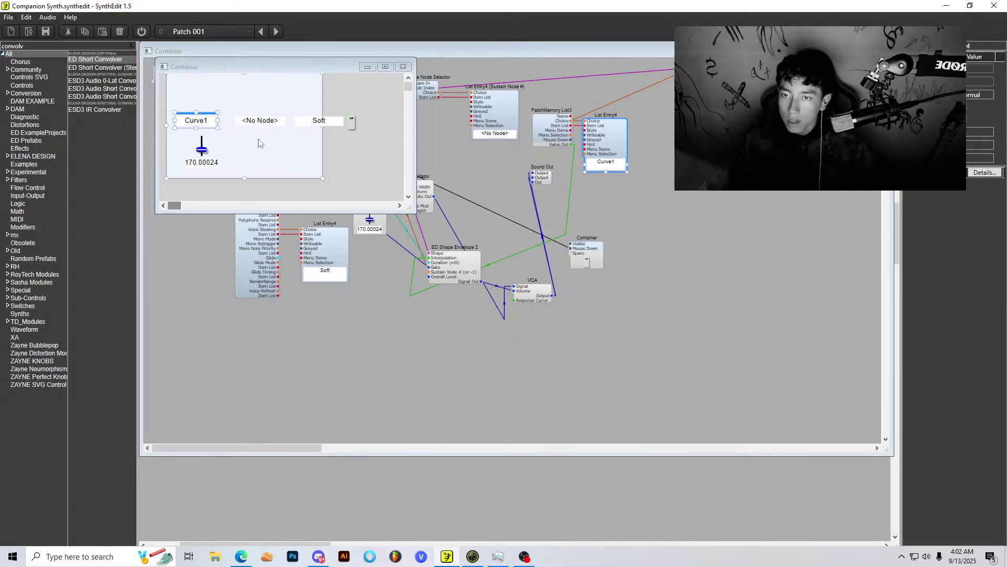
Step: Move the <No Node> list box left so it sits close beside Curve1
{"action": "right_click", "coordinate": [282, 124]}
{"action": "left_click", "coordinate": [287, 122]}
{"action": "left_click_drag", "start_coordinate": [288, 122], "coordinate": [262, 117]}
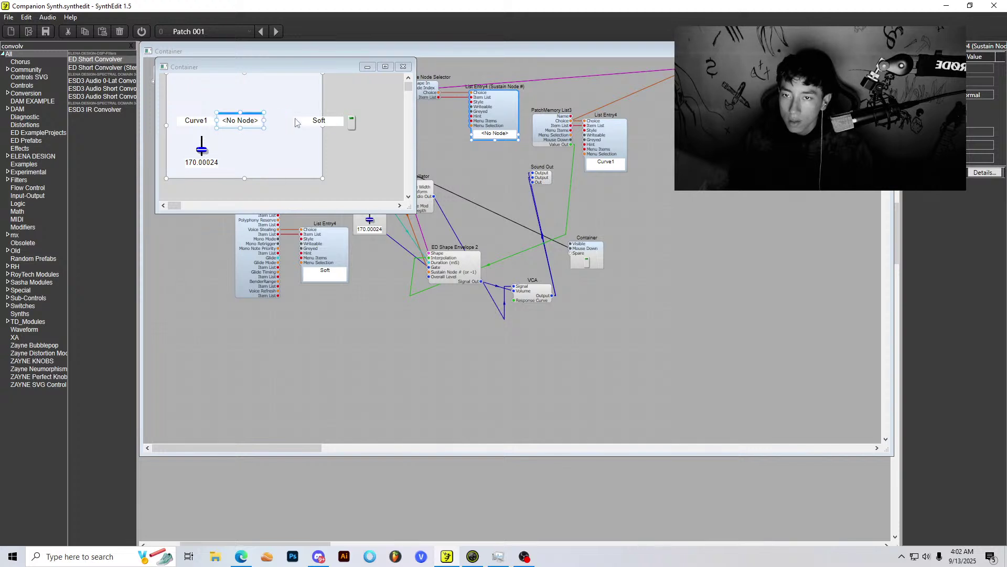
Step: Shift the Soft list box and toggle button left beside <No Node>, and place the Duration slider next to the button
{"action": "right_click", "coordinate": [301, 119]}
{"action": "left_click", "coordinate": [347, 120]}
{"action": "left_click", "coordinate": [350, 119]}
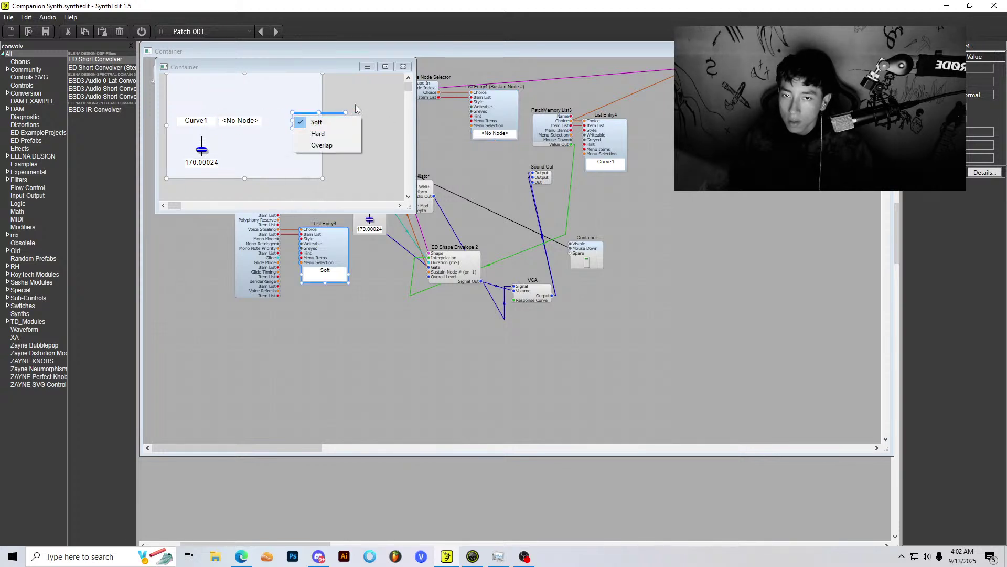
{"action": "right_click", "coordinate": [346, 121]}
{"action": "key", "text": "Escape"}
{"action": "left_click_drag", "start_coordinate": [344, 123], "coordinate": [322, 117]}
{"action": "left_click", "coordinate": [352, 122]}
{"action": "left_click", "coordinate": [346, 114]}
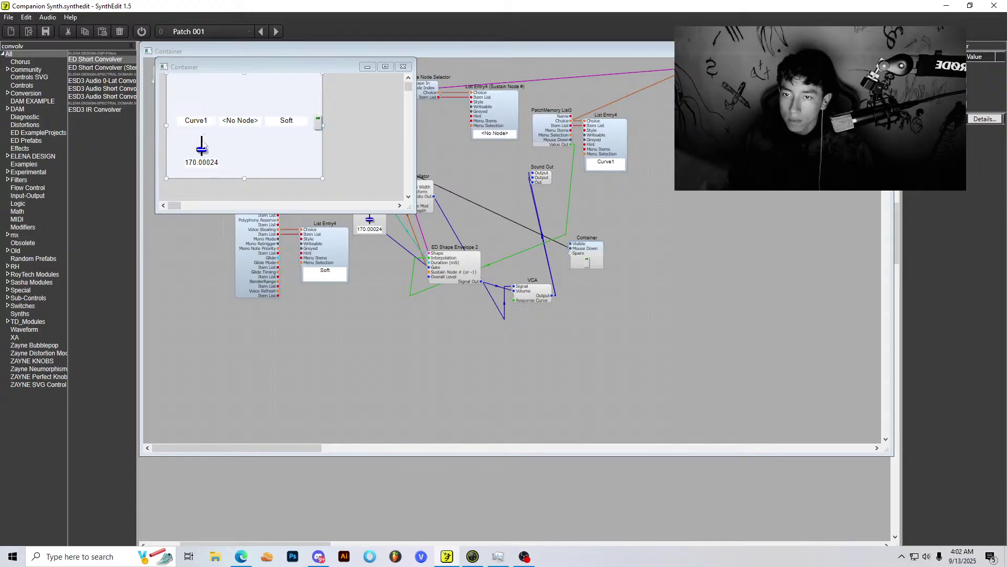
{"action": "left_click_drag", "start_coordinate": [203, 145], "coordinate": [346, 110]}
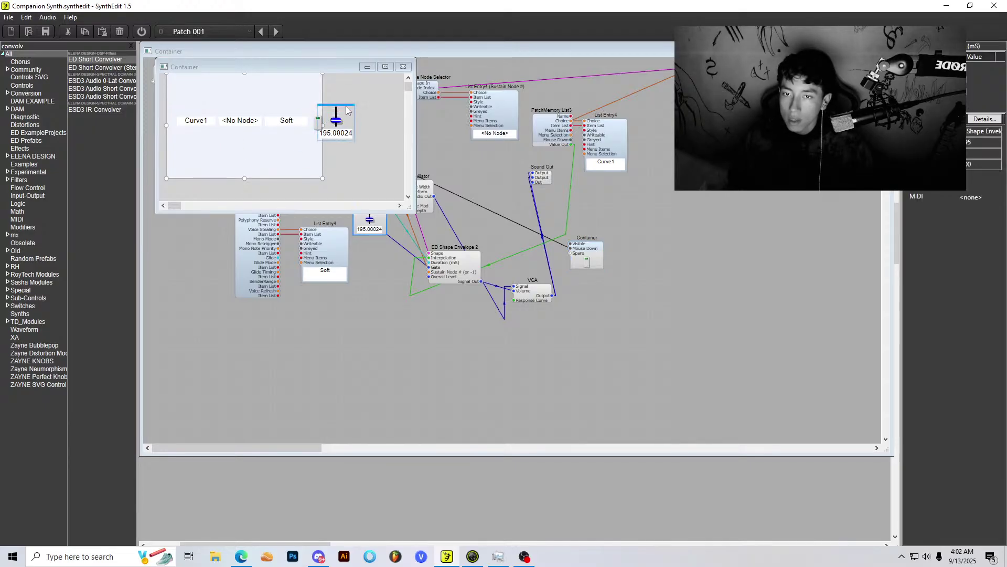
Step: Leave the inner container's panel editor and open the panel editor of the whole Companion Synth
{"action": "left_click", "coordinate": [403, 67]}
{"action": "right_click", "coordinate": [677, 190]}
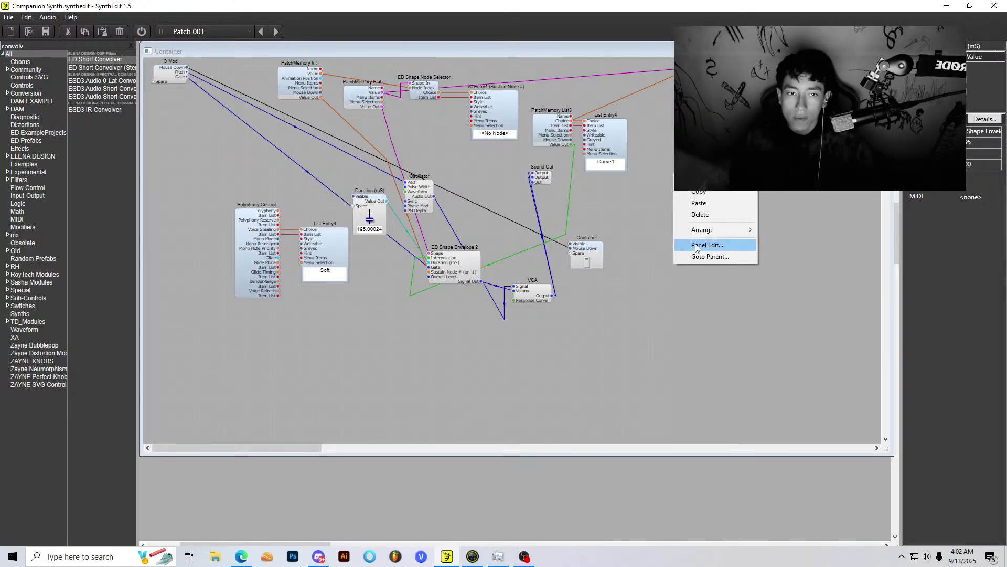
{"action": "left_click", "coordinate": [698, 243]}
{"action": "left_click", "coordinate": [403, 66]}
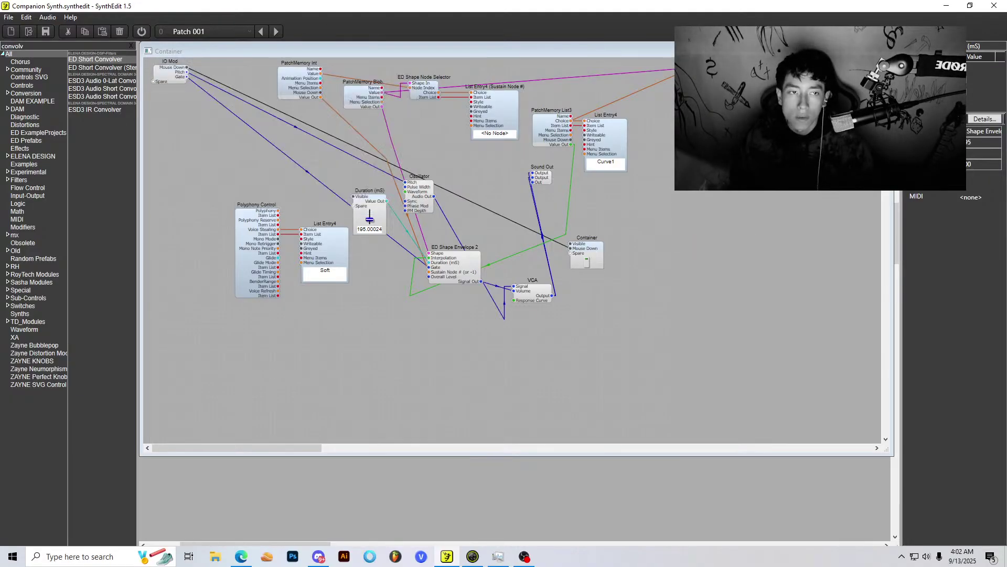
{"action": "double_click", "coordinate": [637, 239]}
{"action": "right_click", "coordinate": [379, 247]}
{"action": "left_click", "coordinate": [418, 330]}
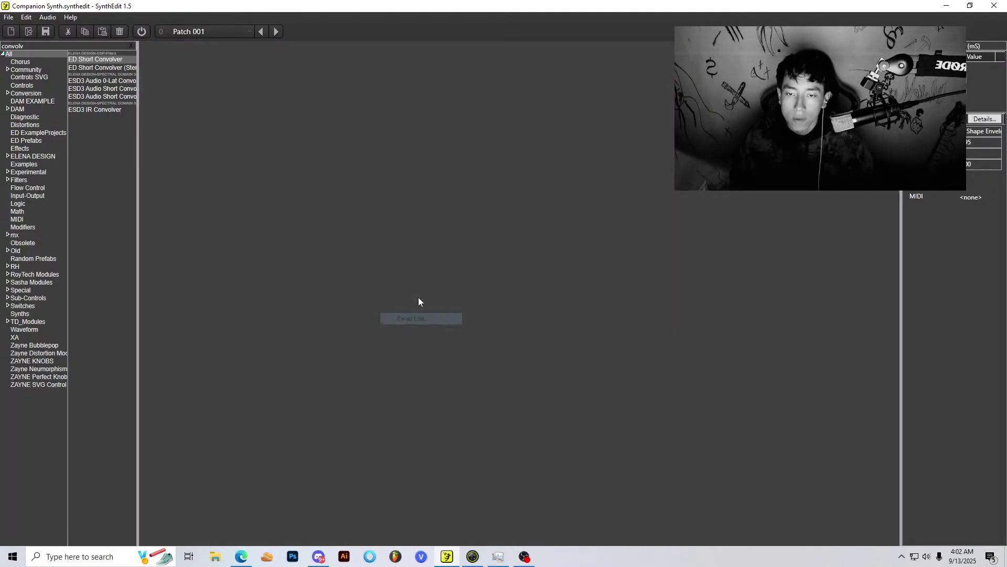
Step: Move the envelope's control row from above the ADSR Envelope graph to just below it
{"action": "left_click", "coordinate": [156, 180]}
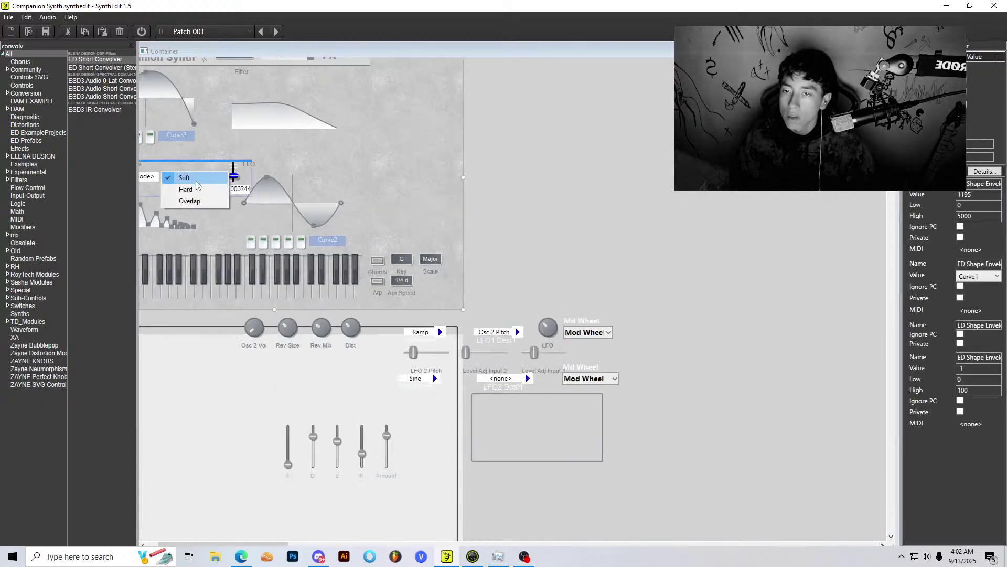
{"action": "left_click", "coordinate": [225, 160]}
{"action": "scroll", "coordinate": [226, 160], "scroll_direction": "down", "scroll_amount": 2}
{"action": "scroll", "coordinate": [219, 153], "scroll_direction": "up", "scroll_amount": 1}
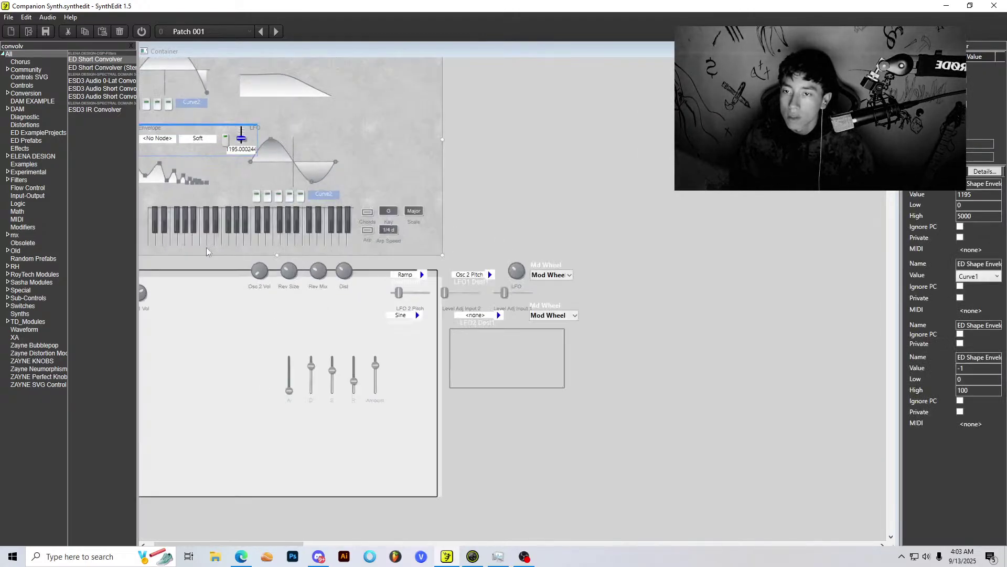
{"action": "left_click_drag", "start_coordinate": [207, 541], "coordinate": [198, 539]}
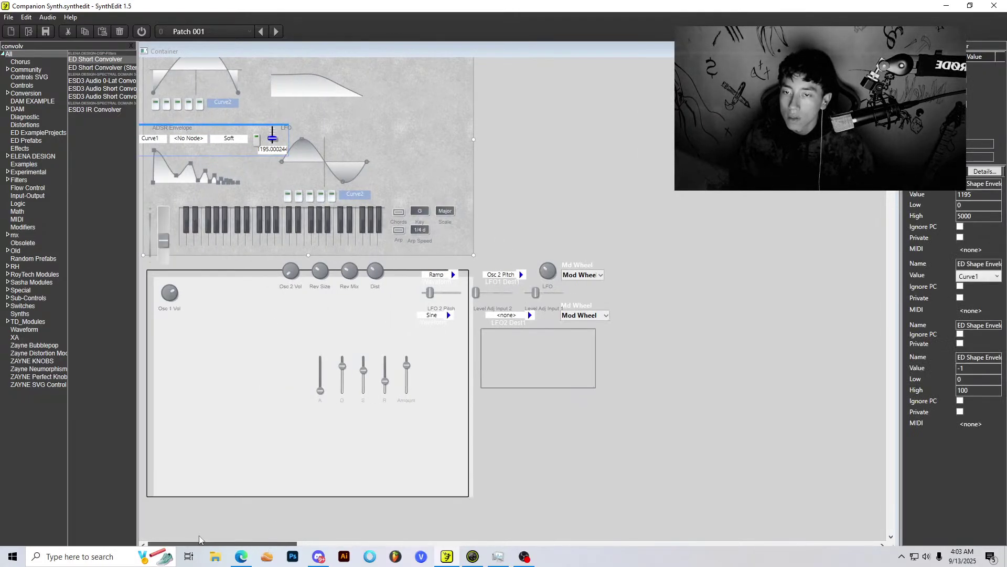
{"action": "left_click_drag", "start_coordinate": [208, 124], "coordinate": [214, 176]}
Step: Raise the ADSR Envelope graph toward its title and fit the control row directly beneath it
{"action": "left_click", "coordinate": [212, 131]}
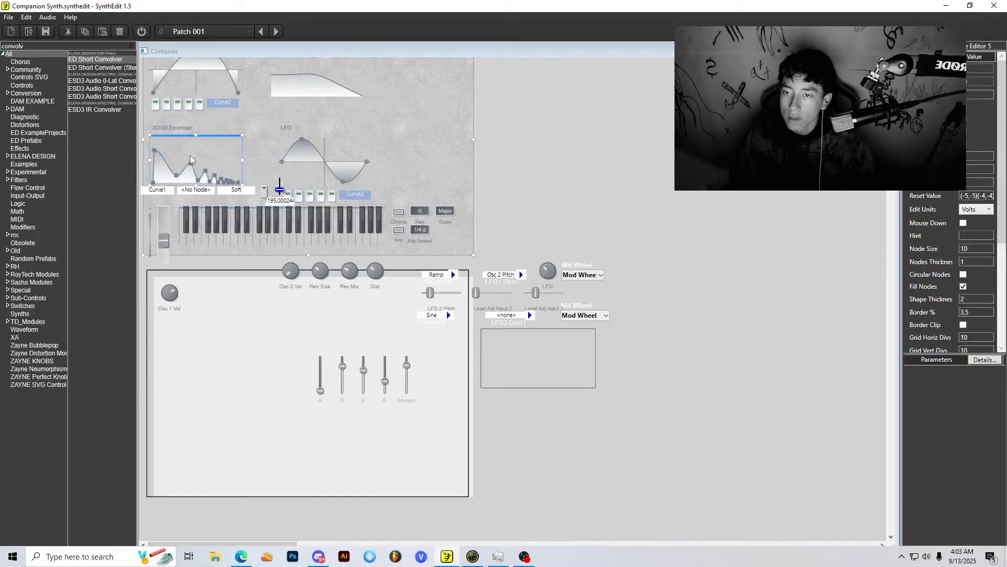
{"action": "left_click_drag", "start_coordinate": [213, 131], "coordinate": [213, 128]}
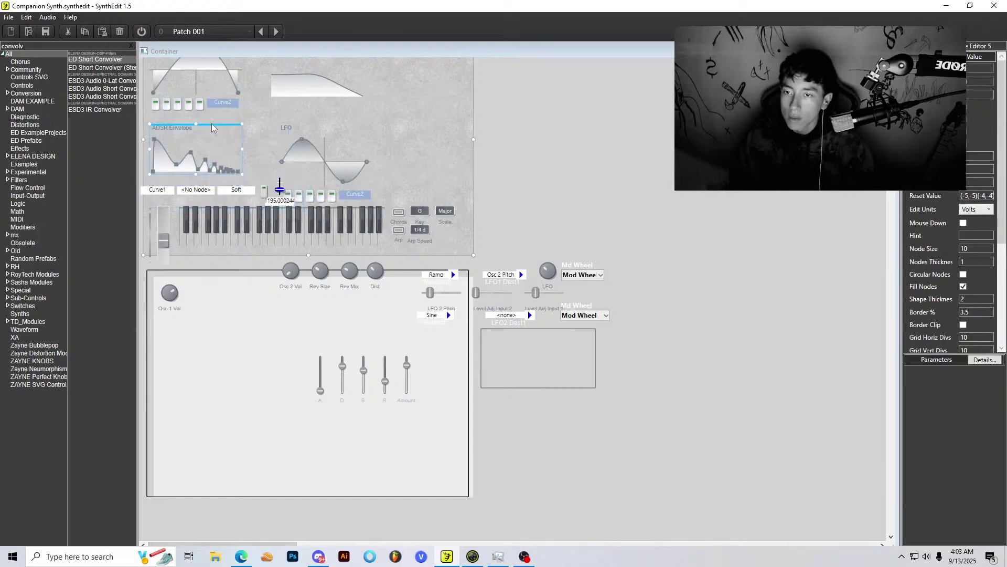
{"action": "left_click", "coordinate": [225, 193]}
{"action": "left_click_drag", "start_coordinate": [256, 177], "coordinate": [260, 173]}
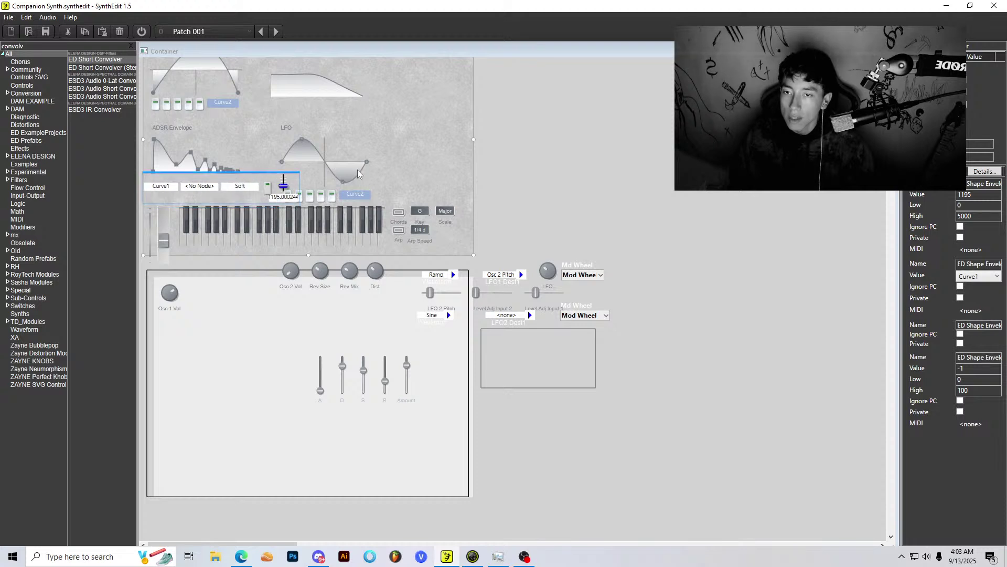
Step: Shift the Filter and LFO displays, with their titles and the LFO controls, right to clear the ADSR control row
{"action": "left_click", "coordinate": [336, 160]}
{"action": "left_click", "coordinate": [347, 195]}
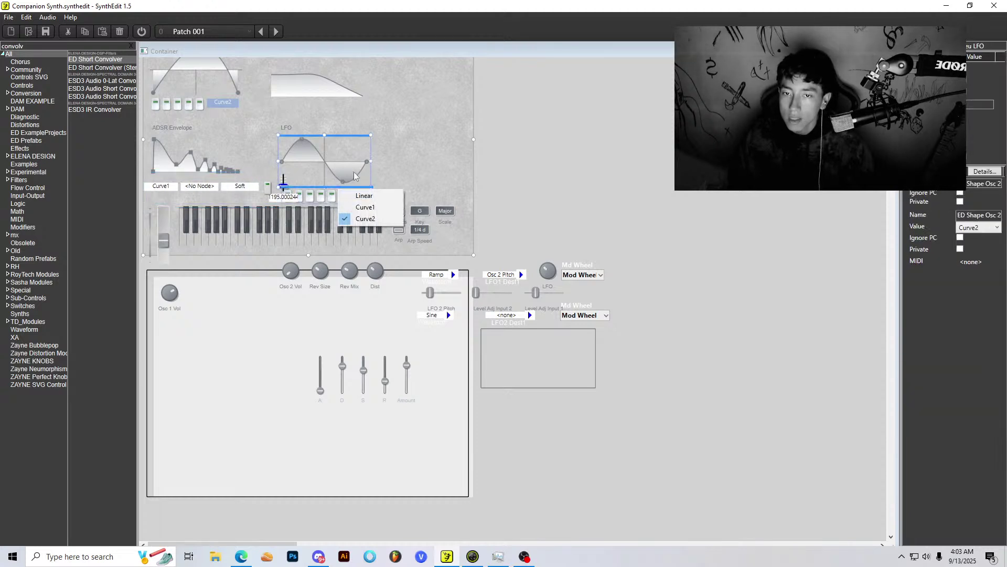
{"action": "left_click", "coordinate": [283, 132]}
{"action": "scroll", "coordinate": [330, 135], "scroll_direction": "up", "scroll_amount": 1}
{"action": "left_click", "coordinate": [286, 92]}
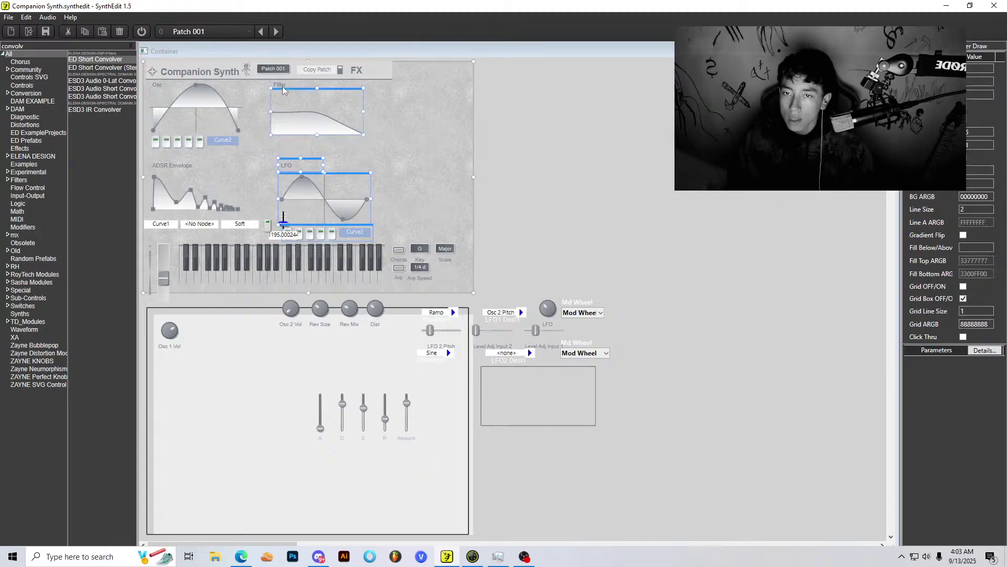
{"action": "left_click", "coordinate": [290, 82]}
{"action": "left_click_drag", "start_coordinate": [303, 81], "coordinate": [352, 83]}
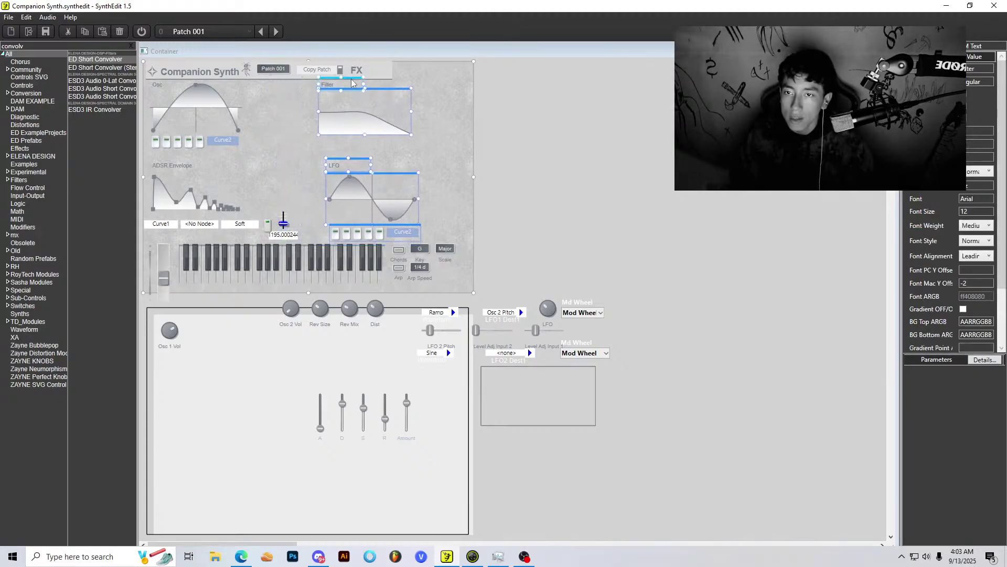
{"action": "left_click", "coordinate": [650, 126]}
{"action": "scroll", "coordinate": [668, 138], "scroll_direction": "down", "scroll_amount": 1}
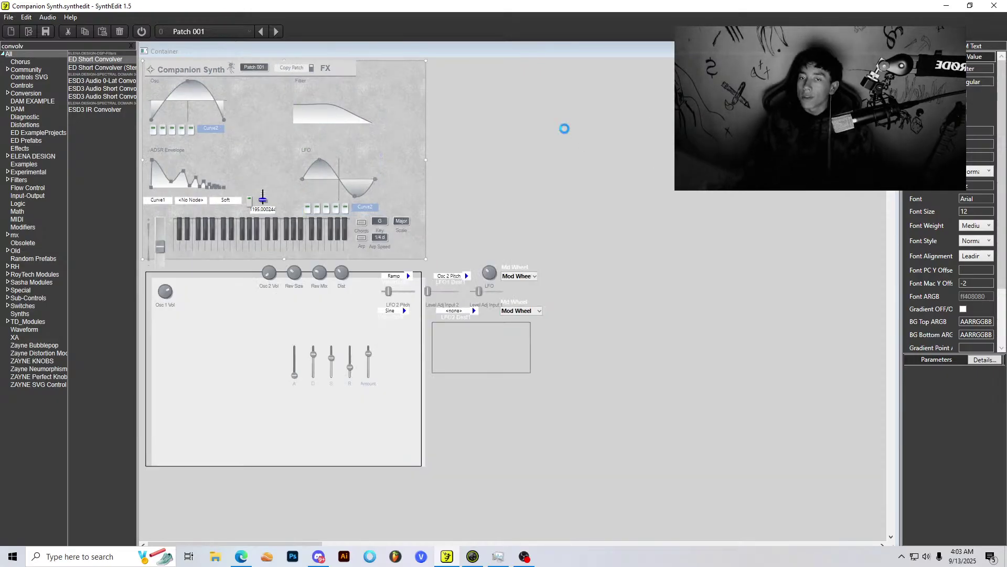
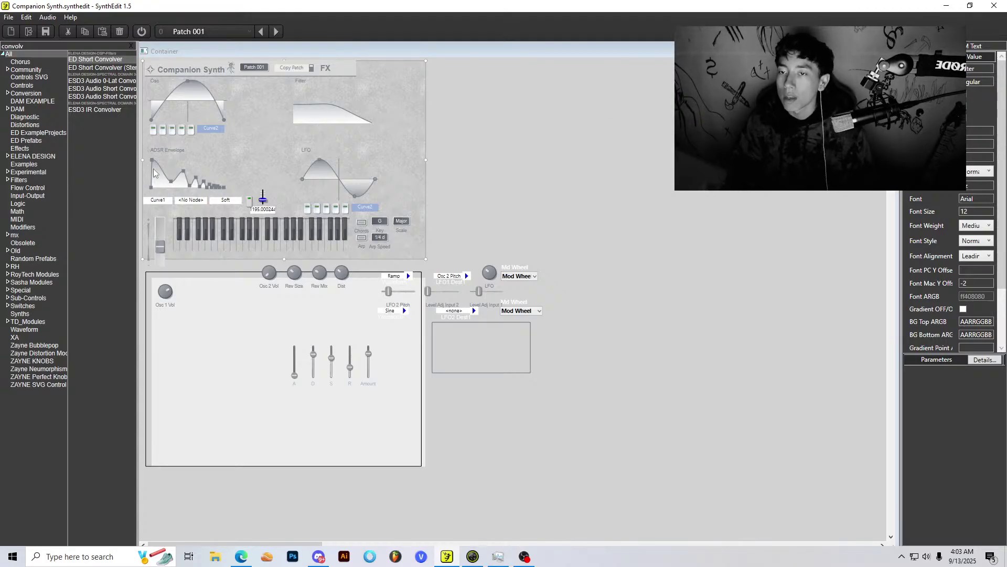
Step: Set the envelope's sustain node to 3 and raise the second node of the ADSR curve
{"action": "scroll", "coordinate": [154, 173], "scroll_direction": "up", "scroll_amount": 2}
{"action": "left_click", "coordinate": [191, 200]}
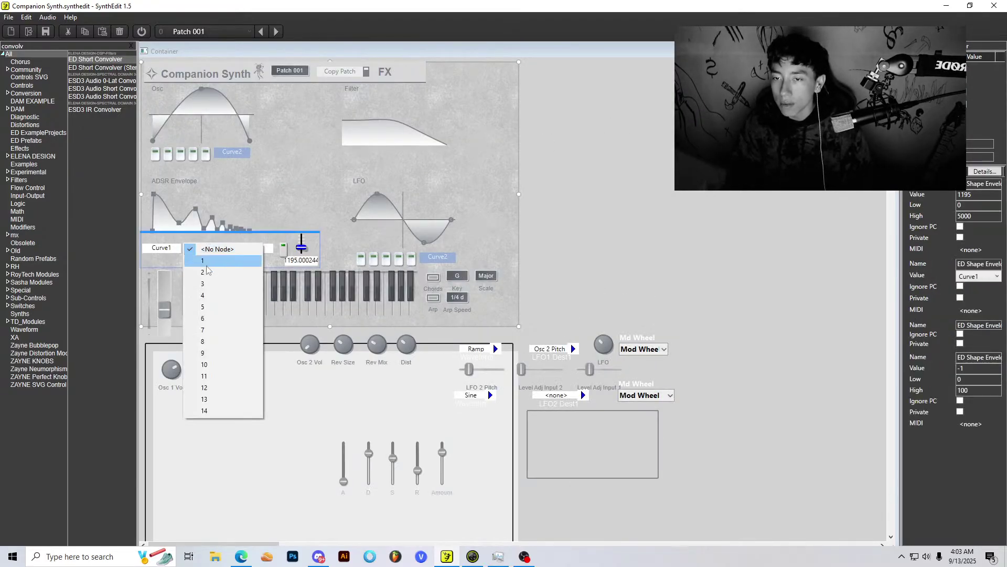
{"action": "left_click", "coordinate": [204, 283]}
{"action": "left_click_drag", "start_coordinate": [179, 223], "coordinate": [178, 204]}
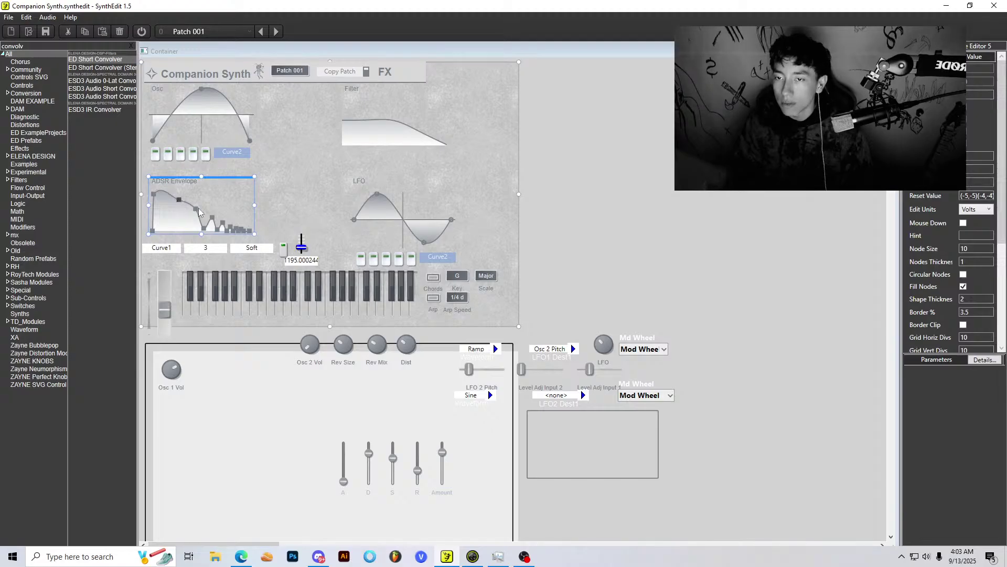
Step: Reset the ADSR curve to its default shape and set the sustain node to 5
{"action": "left_click", "coordinate": [283, 252]}
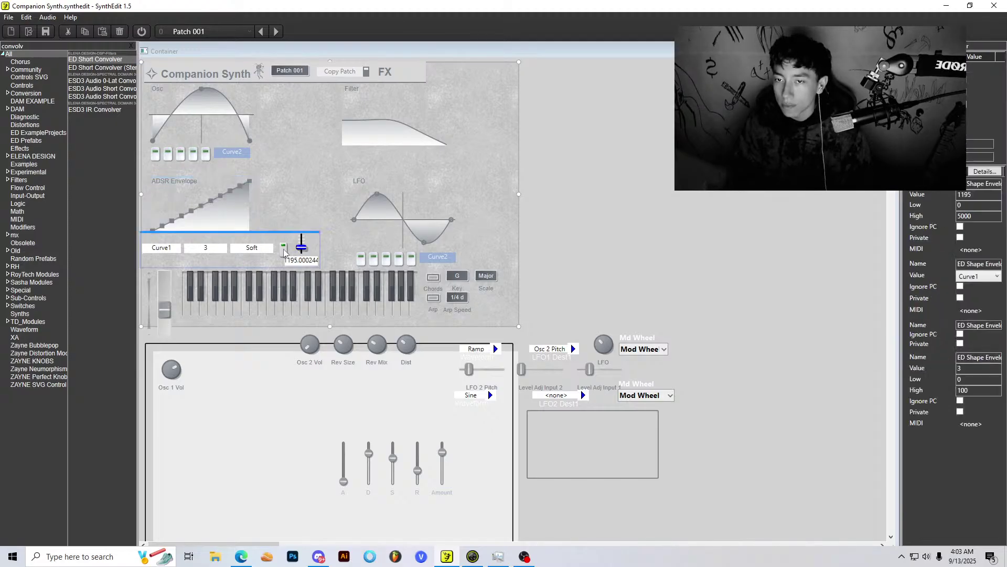
{"action": "left_click", "coordinate": [205, 254]}
{"action": "left_click", "coordinate": [207, 300]}
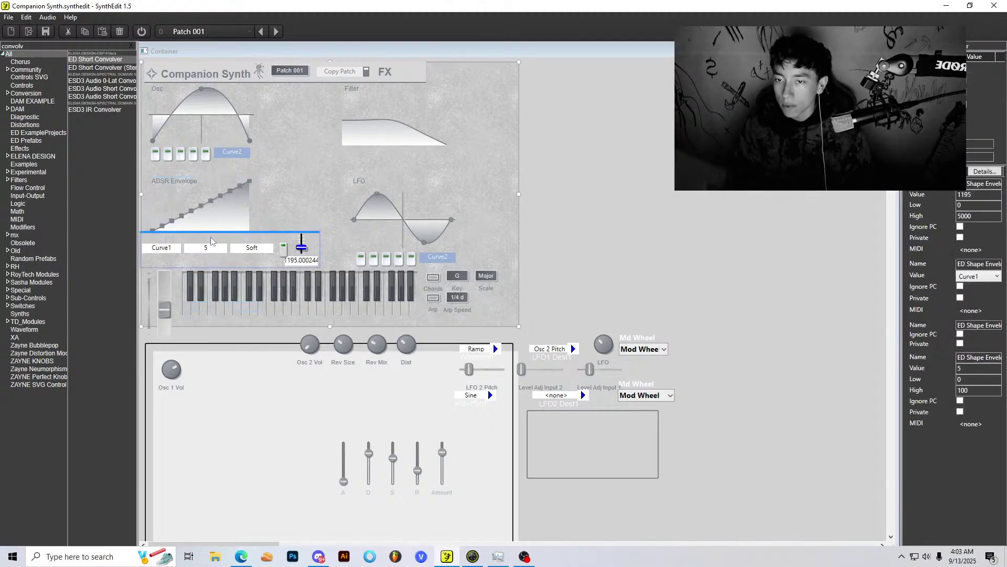
Step: Remove the ADSR curve's middle nodes, shape it as an instant peak decaying to zero, and set the sustain node to 1
{"action": "left_click", "coordinate": [192, 217]}
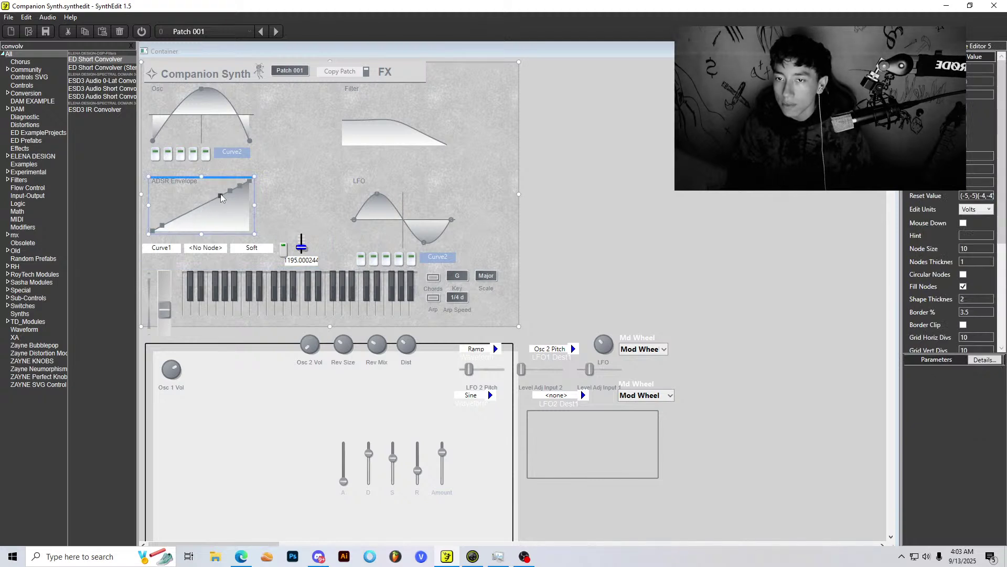
{"action": "left_click", "coordinate": [248, 181]}
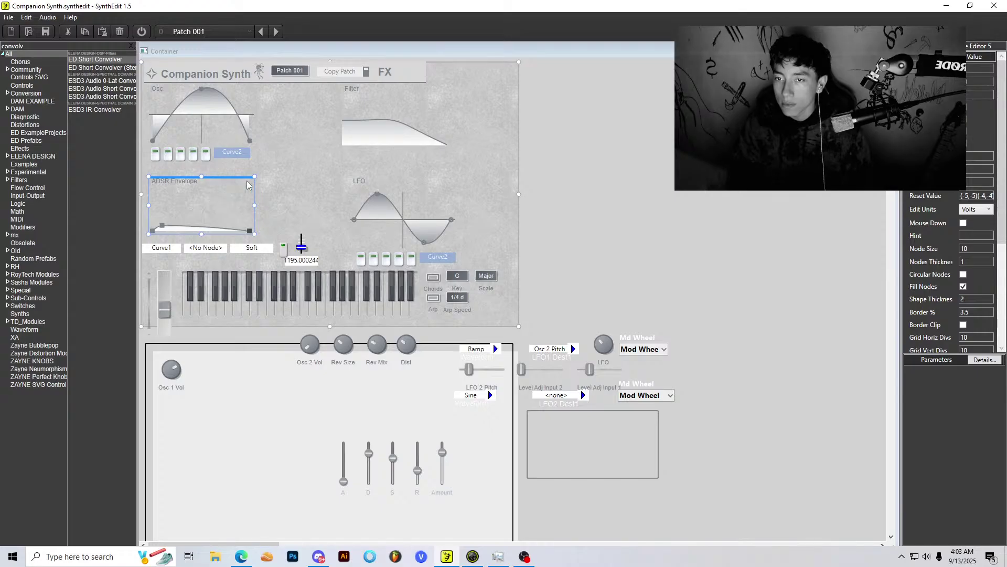
{"action": "left_click_drag", "start_coordinate": [170, 229], "coordinate": [159, 188]}
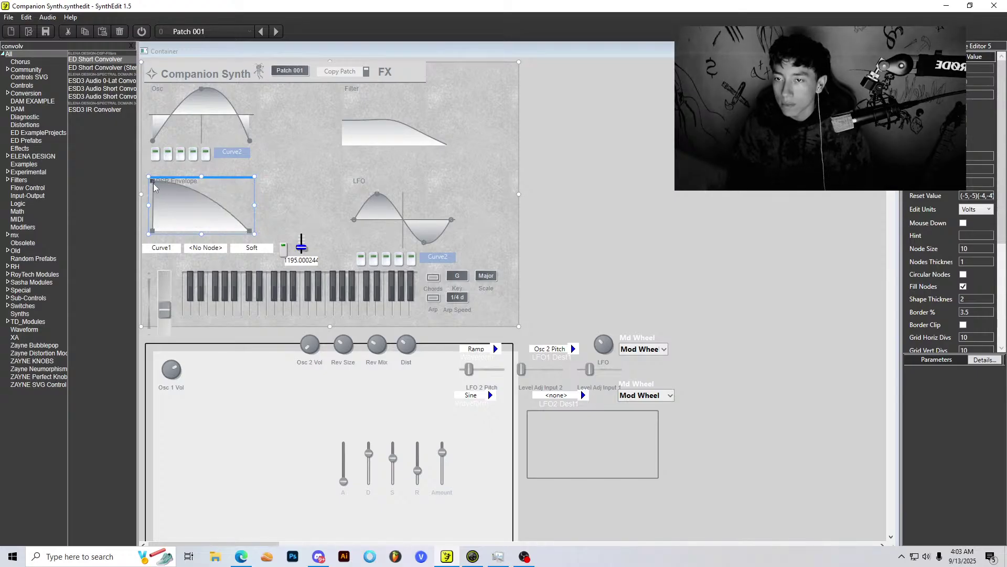
{"action": "left_click", "coordinate": [210, 251]}
{"action": "left_click", "coordinate": [210, 258]}
{"action": "left_click", "coordinate": [173, 181]}
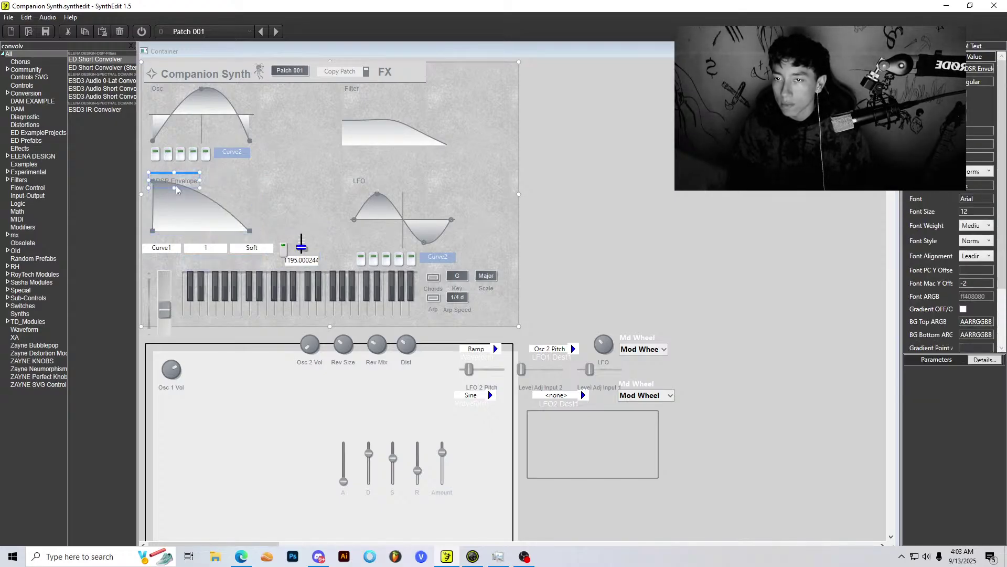
Step: Set the envelope duration to about 3750 ms and reset the ADSR curve
{"action": "left_click", "coordinate": [212, 202]}
{"action": "left_click_drag", "start_coordinate": [211, 199], "coordinate": [204, 210]}
{"action": "left_click", "coordinate": [302, 254]}
{"action": "left_click_drag", "start_coordinate": [301, 255], "coordinate": [321, 221]}
{"action": "left_click", "coordinate": [283, 248]}
Step: Open the envelope container's structure and move the Duration (mS) module down to the lower left of ED Shape Envelope 2
{"action": "key", "text": "Tab"}
{"action": "scroll", "coordinate": [540, 256], "scroll_direction": "down", "scroll_amount": 1}
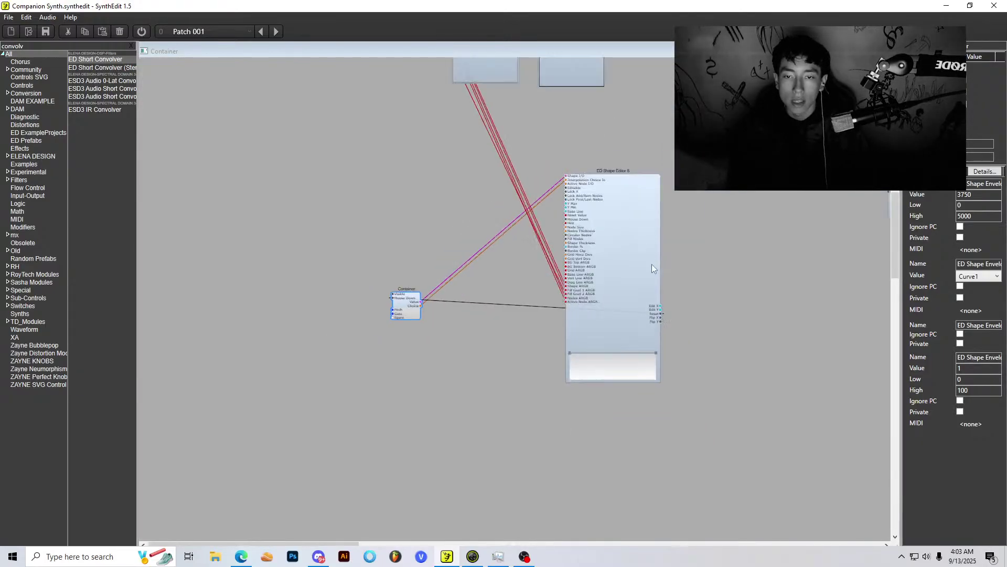
{"action": "scroll", "coordinate": [625, 259], "scroll_direction": "up", "scroll_amount": 1}
{"action": "key", "text": "ctrl+F4"}
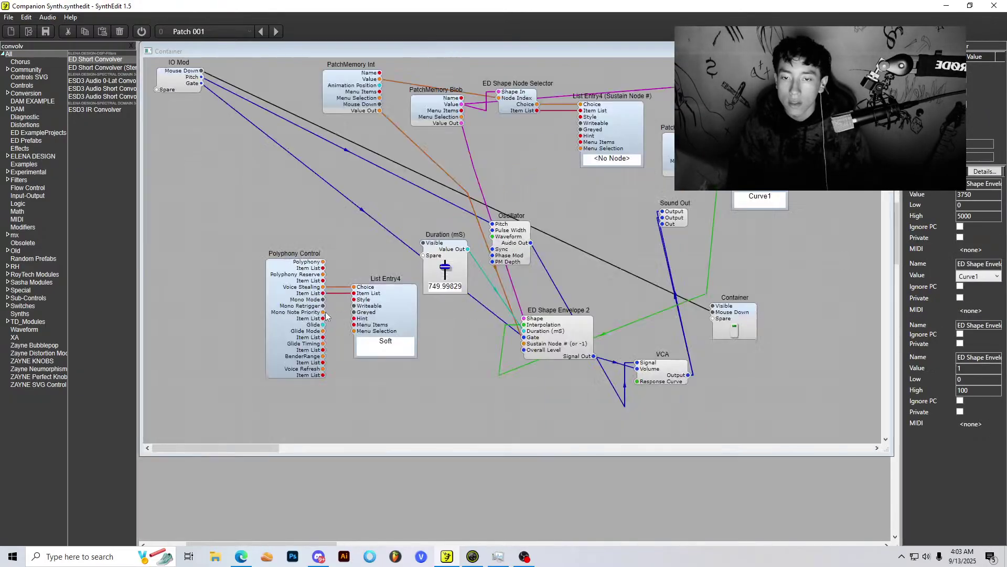
{"action": "left_click_drag", "start_coordinate": [407, 224], "coordinate": [412, 318]}
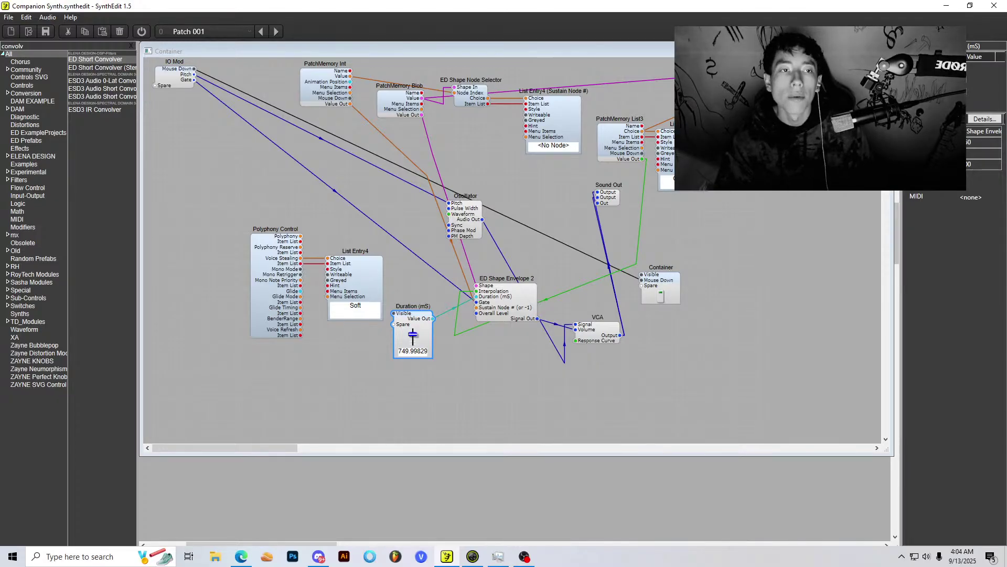
Step: In the main structure, lower ED Shape Editor 5 and place the envelope container above and to the left of it
{"action": "left_click", "coordinate": [886, 51]}
{"action": "scroll", "coordinate": [506, 227], "scroll_direction": "up", "scroll_amount": 2}
{"action": "left_click_drag", "start_coordinate": [590, 312], "coordinate": [568, 372]}
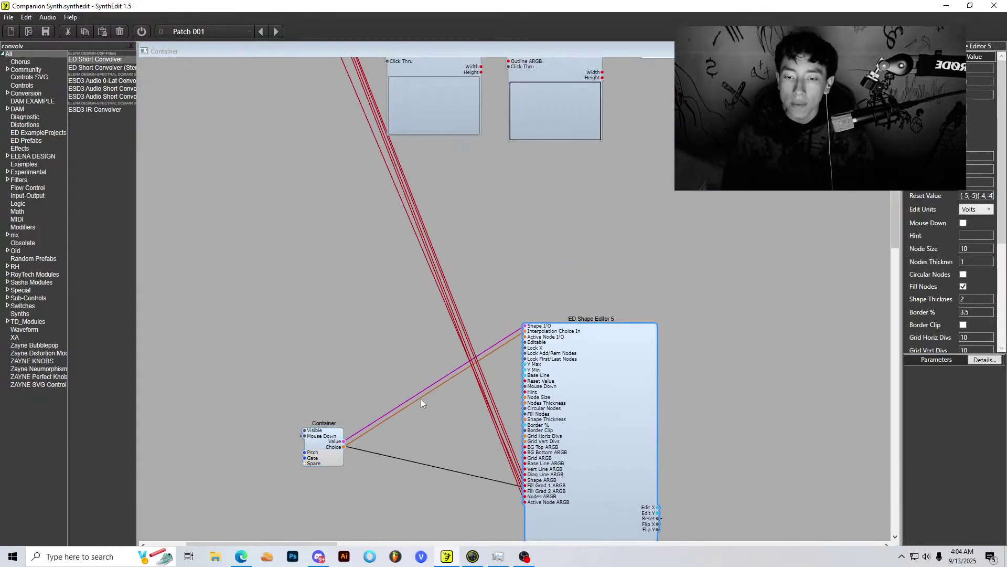
{"action": "left_click_drag", "start_coordinate": [314, 447], "coordinate": [328, 222]}
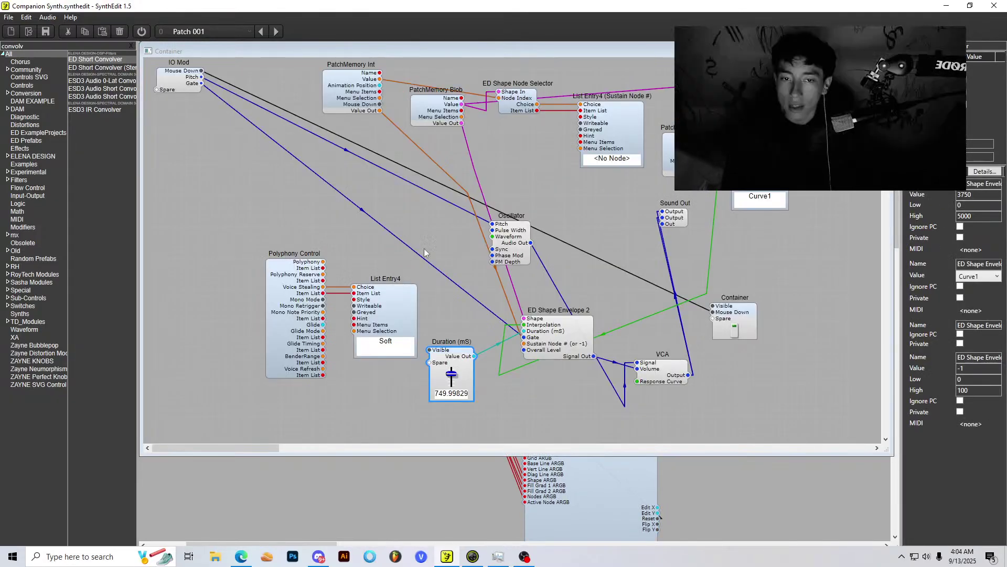
Step: Inside the envelope container, lower the Oscillator, delete the Sound Out module, and route the VCA output to IO Mod
{"action": "double_click", "coordinate": [331, 231]}
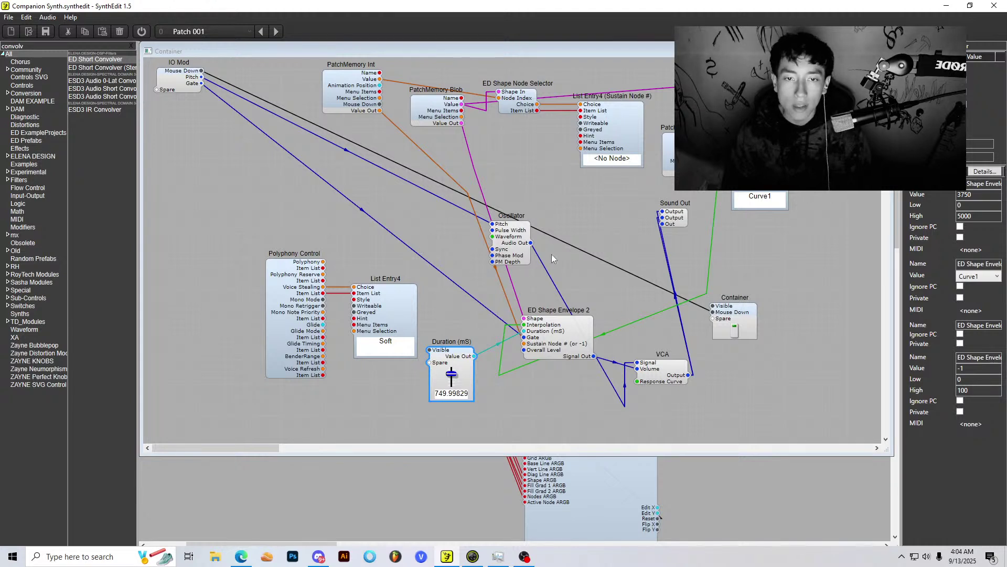
{"action": "left_click_drag", "start_coordinate": [522, 243], "coordinate": [535, 269]}
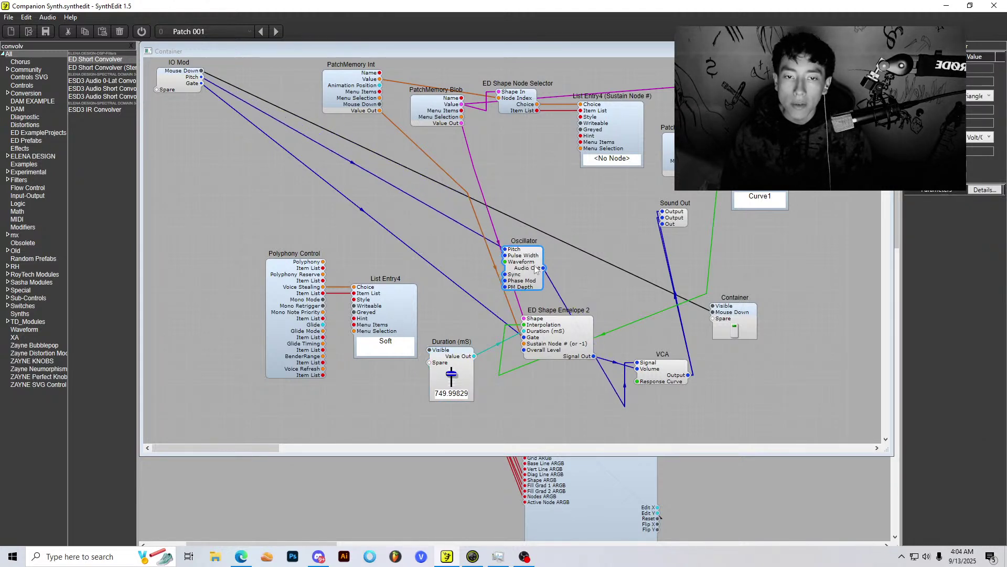
{"action": "left_click_drag", "start_coordinate": [674, 222], "coordinate": [781, 374]}
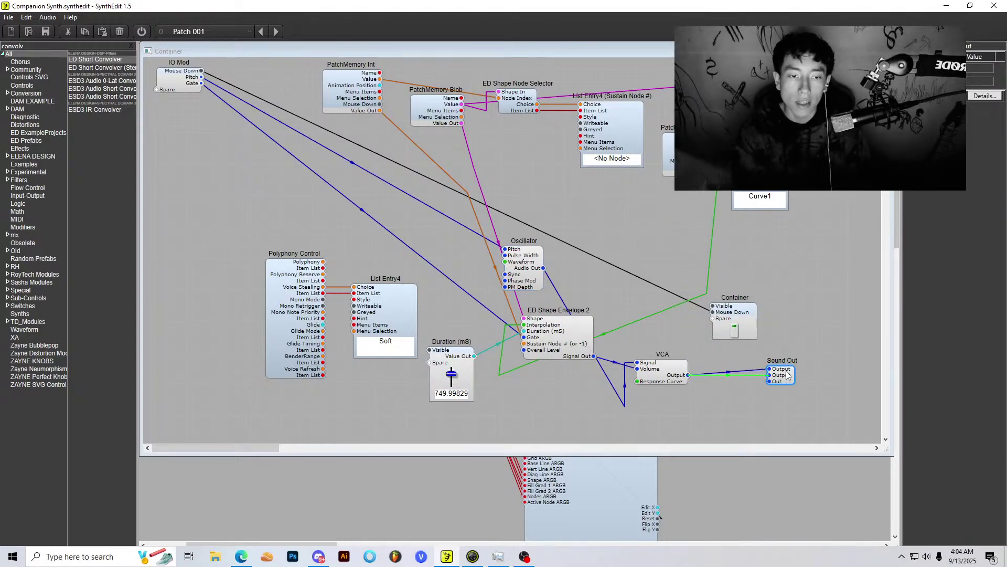
{"action": "key", "text": "Delete"}
{"action": "left_click_drag", "start_coordinate": [247, 102], "coordinate": [157, 90]}
{"action": "left_click", "coordinate": [887, 51]}
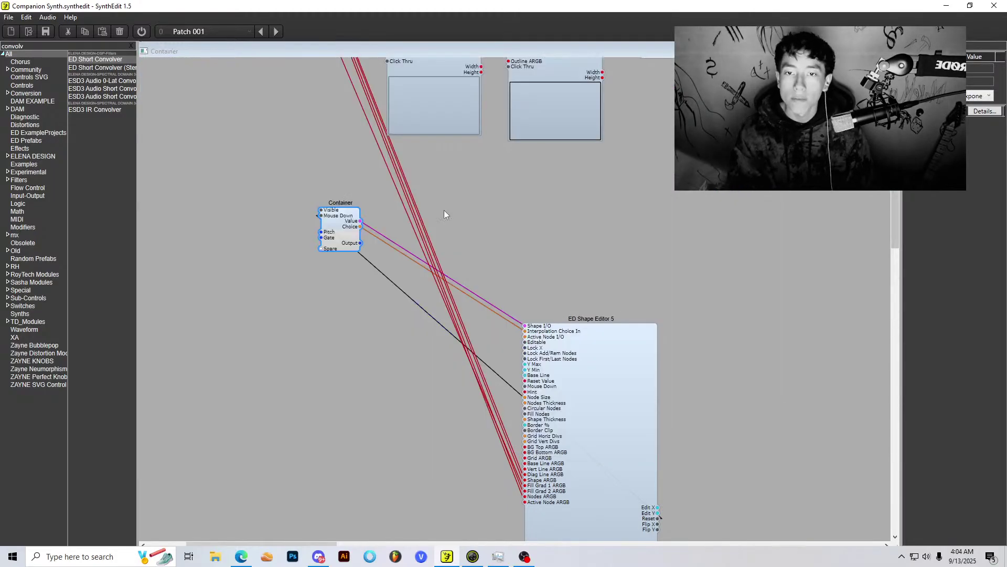
Step: Move the envelope container right to the open space directly above ED Shape Editor 5
{"action": "scroll", "coordinate": [371, 259], "scroll_direction": "up", "scroll_amount": 2}
{"action": "left_click_drag", "start_coordinate": [351, 277], "coordinate": [612, 275]}
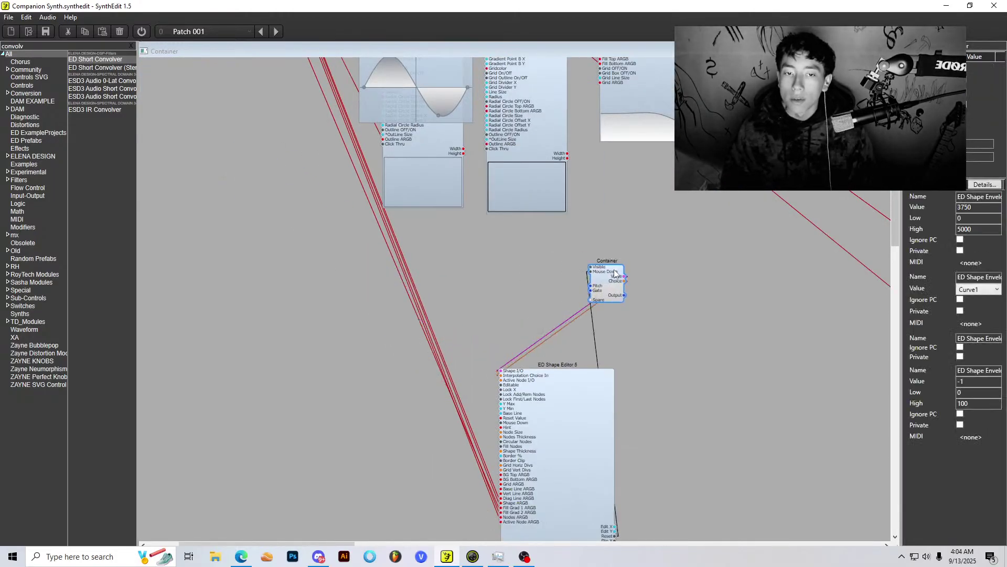
Step: Connect the Pitch output of MIDI-CV 2 to the Pitch input of the envelope container above ED Shape Editor 5
{"action": "scroll", "coordinate": [295, 183], "scroll_direction": "down", "scroll_amount": 6}
{"action": "scroll", "coordinate": [252, 156], "scroll_direction": "up", "scroll_amount": 5}
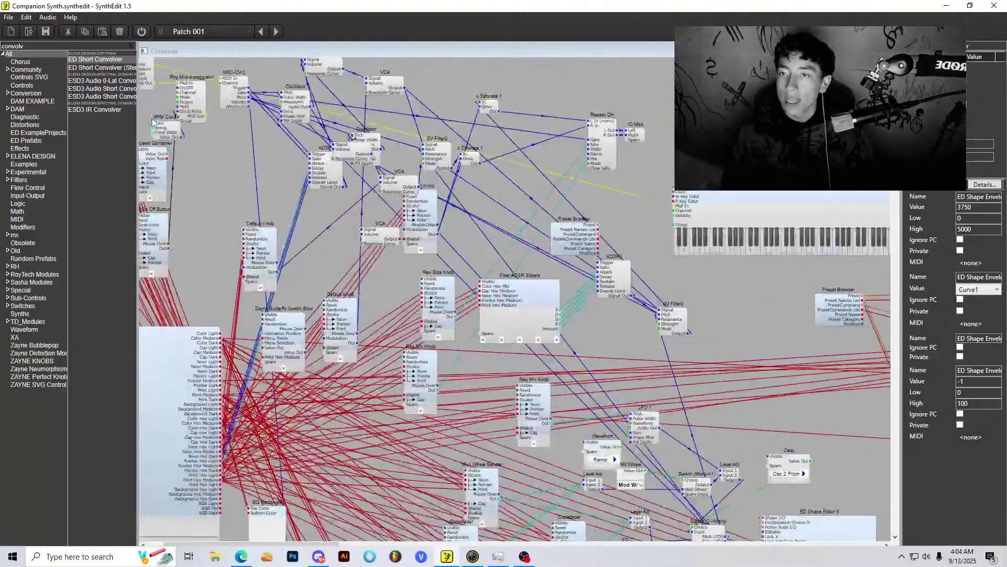
{"action": "left_click_drag", "start_coordinate": [282, 544], "coordinate": [267, 544]}
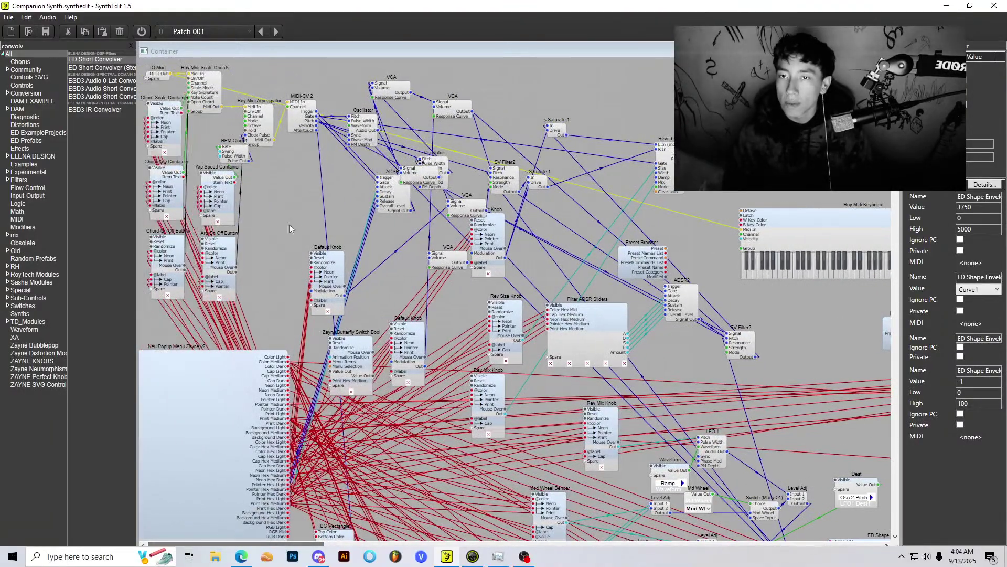
{"action": "scroll", "coordinate": [344, 203], "scroll_direction": "down", "scroll_amount": 1}
{"action": "scroll", "coordinate": [421, 141], "scroll_direction": "down", "scroll_amount": 10}
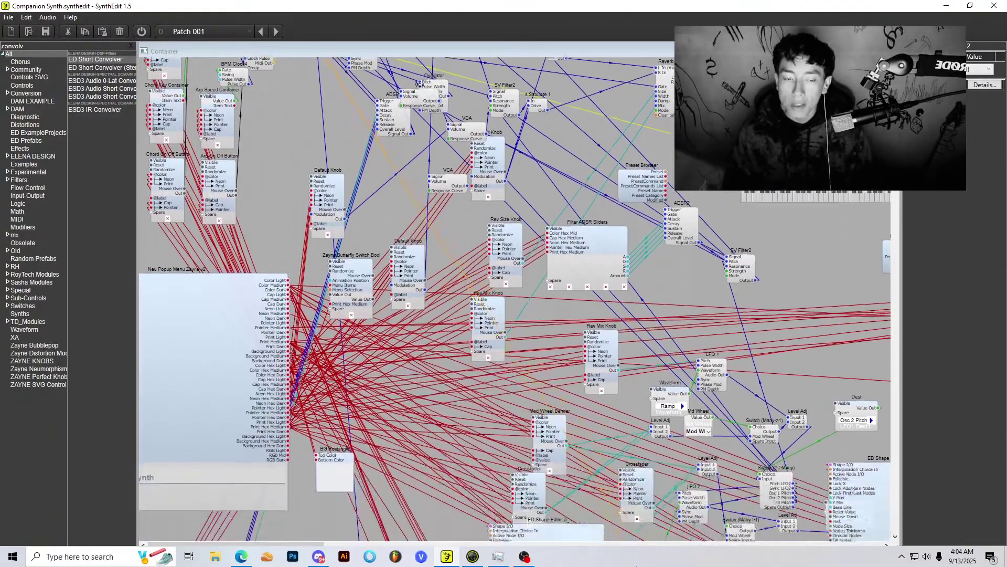
{"action": "scroll", "coordinate": [515, 299], "scroll_direction": "down", "scroll_amount": 10}
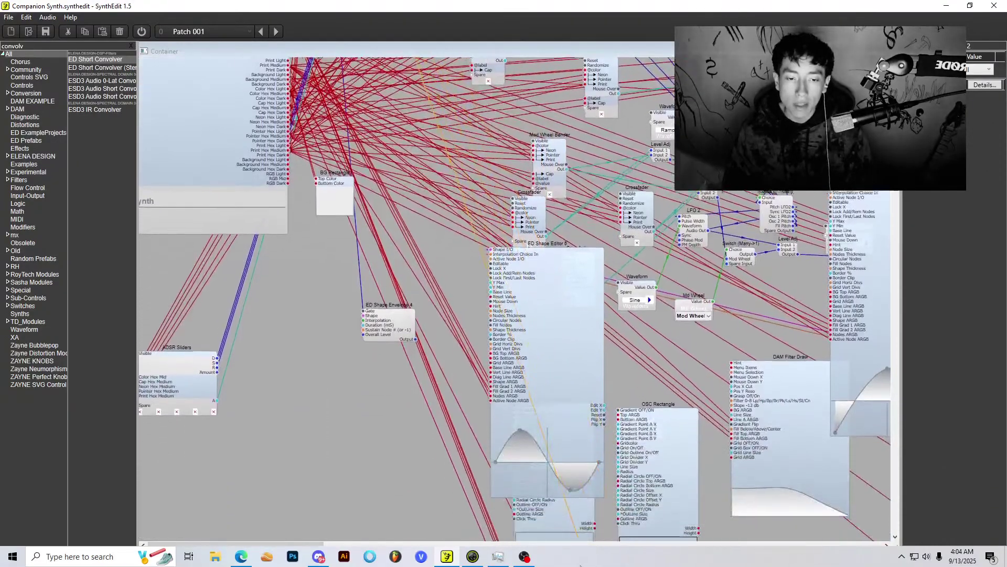
{"action": "scroll", "coordinate": [655, 397], "scroll_direction": "down", "scroll_amount": 6}
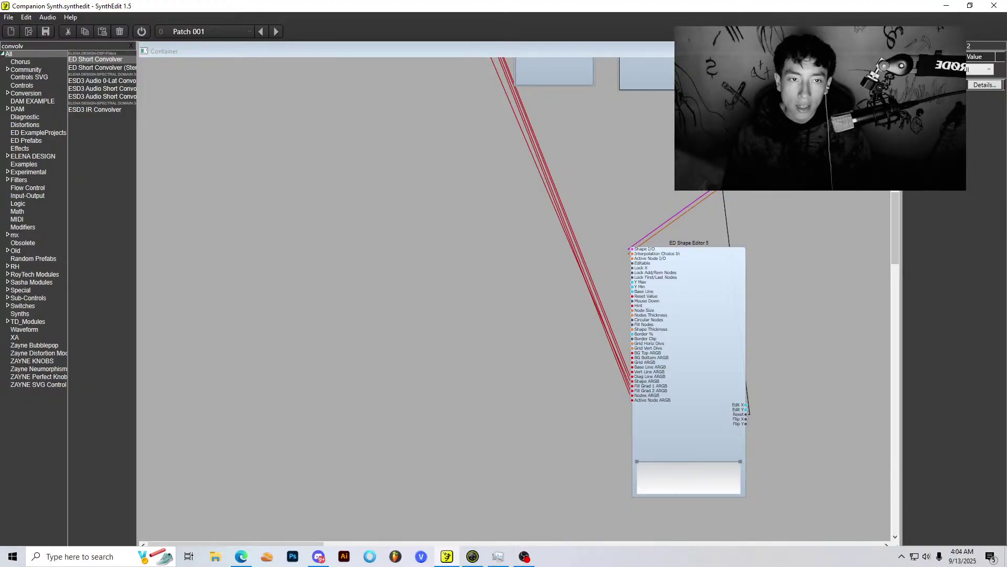
Step: Connect the Gate output of MIDI-CV 2 to the envelope container's Gate input
{"action": "scroll", "coordinate": [352, 158], "scroll_direction": "up", "scroll_amount": 15}
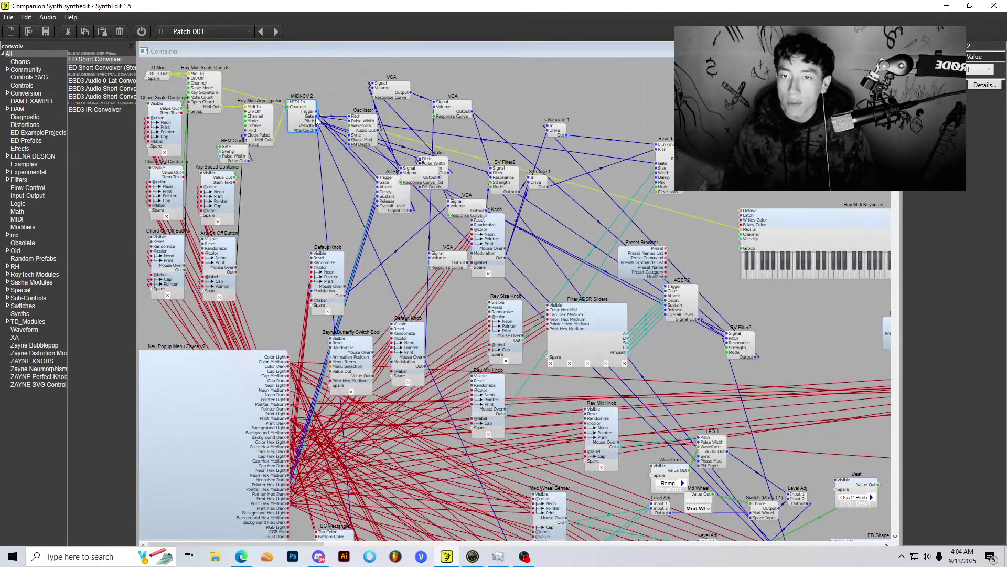
{"action": "scroll", "coordinate": [726, 376], "scroll_direction": "down", "scroll_amount": 10}
{"action": "scroll", "coordinate": [726, 375], "scroll_direction": "up", "scroll_amount": 10}
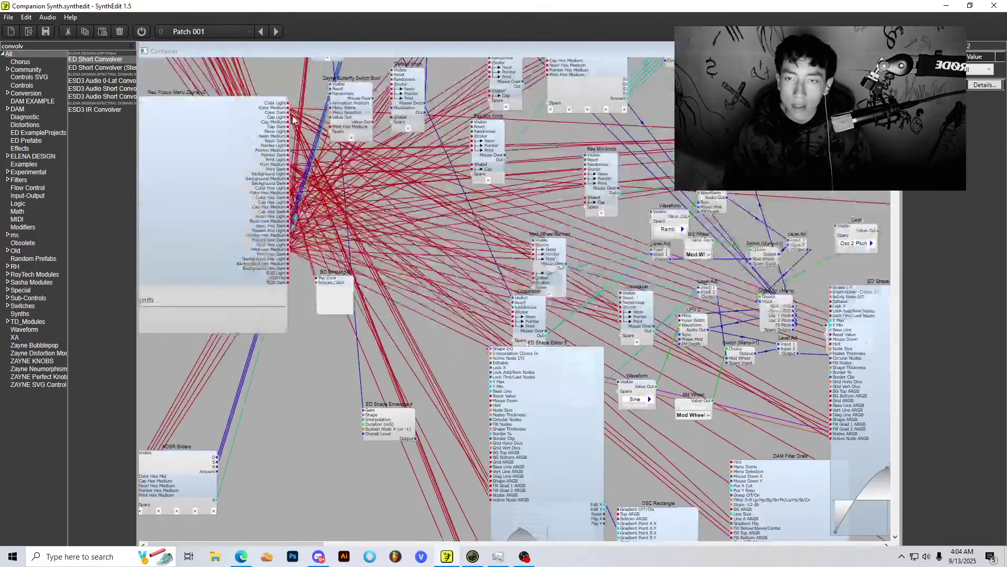
{"action": "scroll", "coordinate": [470, 364], "scroll_direction": "down", "scroll_amount": 7}
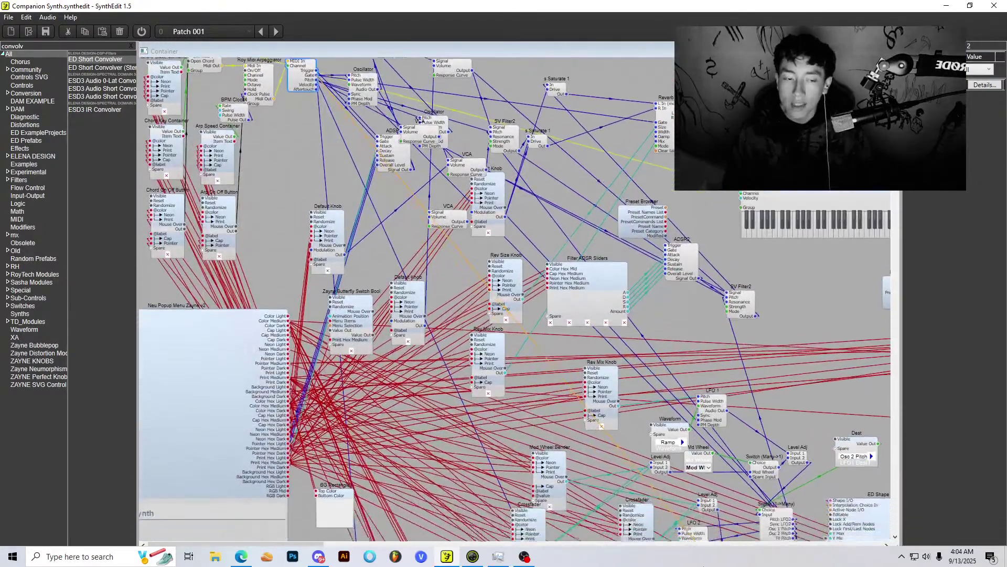
{"action": "scroll", "coordinate": [703, 547], "scroll_direction": "down", "scroll_amount": 12}
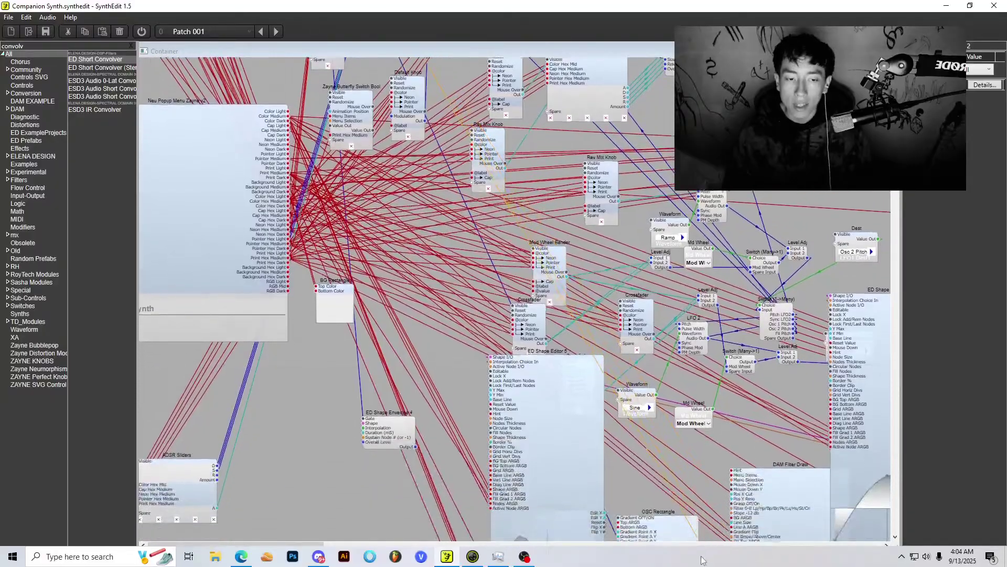
{"action": "scroll", "coordinate": [709, 497], "scroll_direction": "down", "scroll_amount": 1}
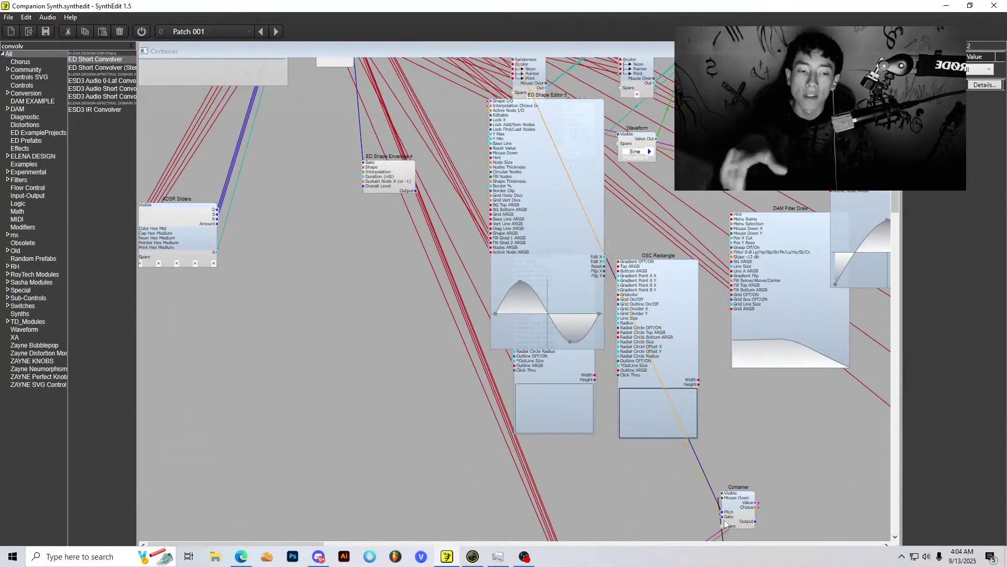
{"action": "scroll", "coordinate": [782, 454], "scroll_direction": "down", "scroll_amount": 5}
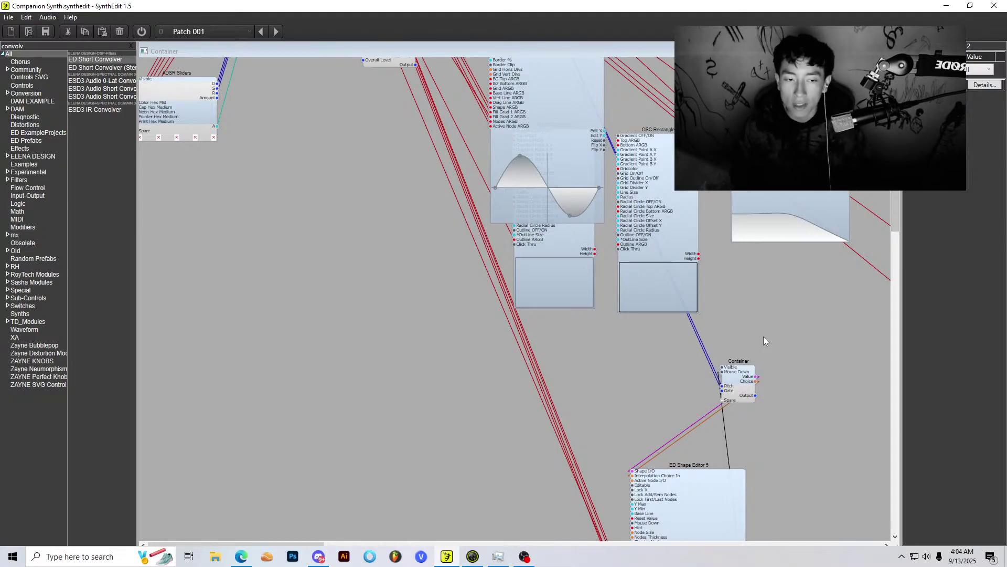
Step: Move the envelope container to the left side of ED Shape Editor 5, level with its upper inputs
{"action": "scroll", "coordinate": [722, 304], "scroll_direction": "down", "scroll_amount": 5}
{"action": "left_click_drag", "start_coordinate": [751, 258], "coordinate": [773, 302]}
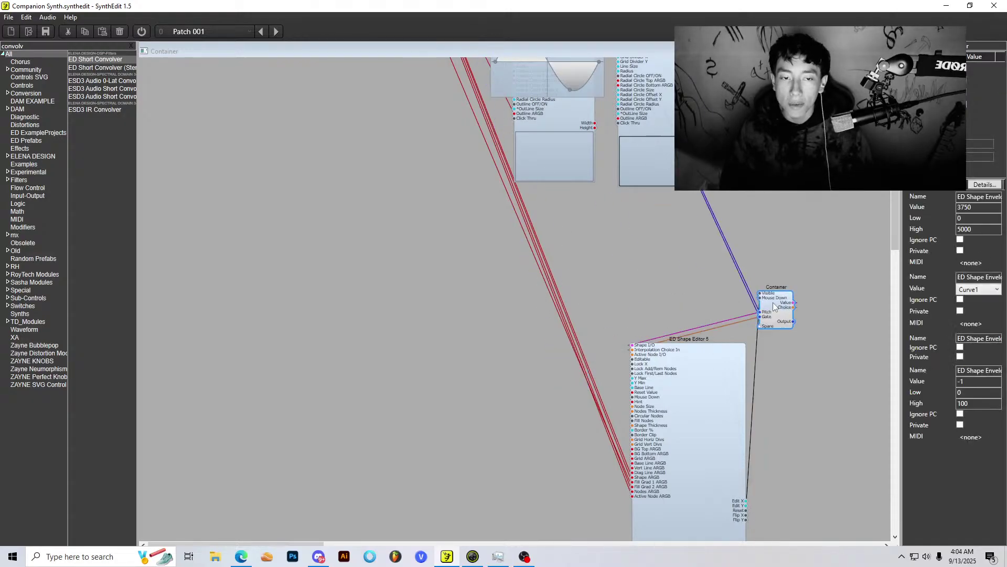
{"action": "scroll", "coordinate": [761, 279], "scroll_direction": "down", "scroll_amount": 7}
{"action": "left_click_drag", "start_coordinate": [740, 168], "coordinate": [574, 200]}
{"action": "scroll", "coordinate": [762, 380], "scroll_direction": "up", "scroll_amount": 2}
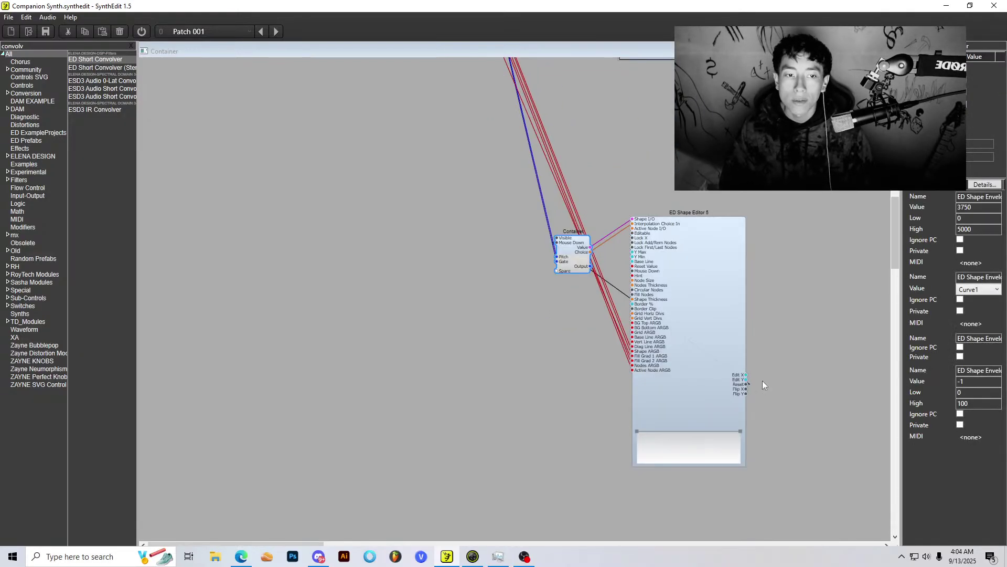
Step: Wire the envelope container's Output to the uppermost VCA and move the first Oscillator beside the BPM Clock module
{"action": "left_click_drag", "start_coordinate": [589, 267], "coordinate": [375, 87]}
{"action": "left_click_drag", "start_coordinate": [363, 132], "coordinate": [387, 114]}
{"action": "scroll", "coordinate": [406, 94], "scroll_direction": "down", "scroll_amount": 3}
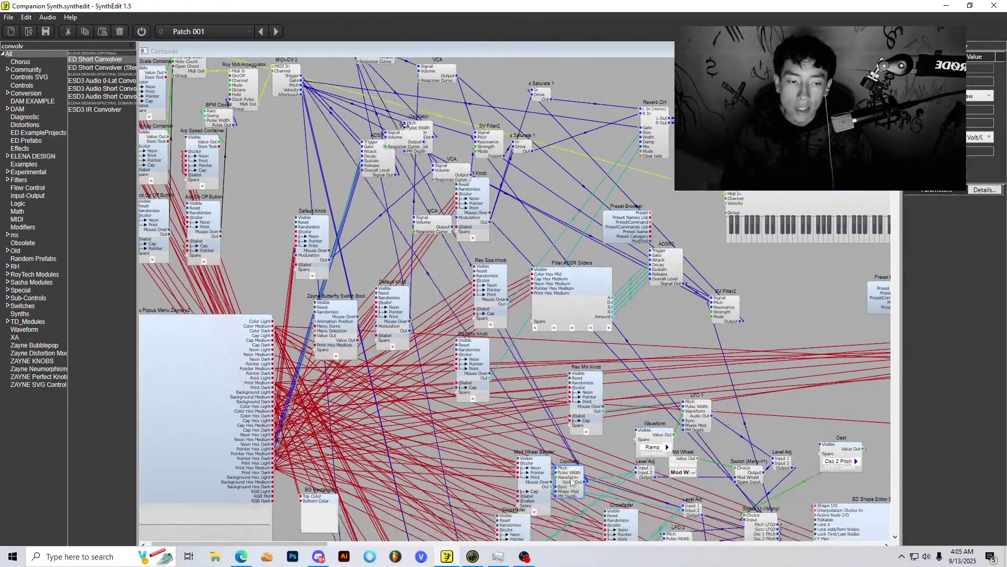
{"action": "scroll", "coordinate": [405, 95], "scroll_direction": "down", "scroll_amount": 1}
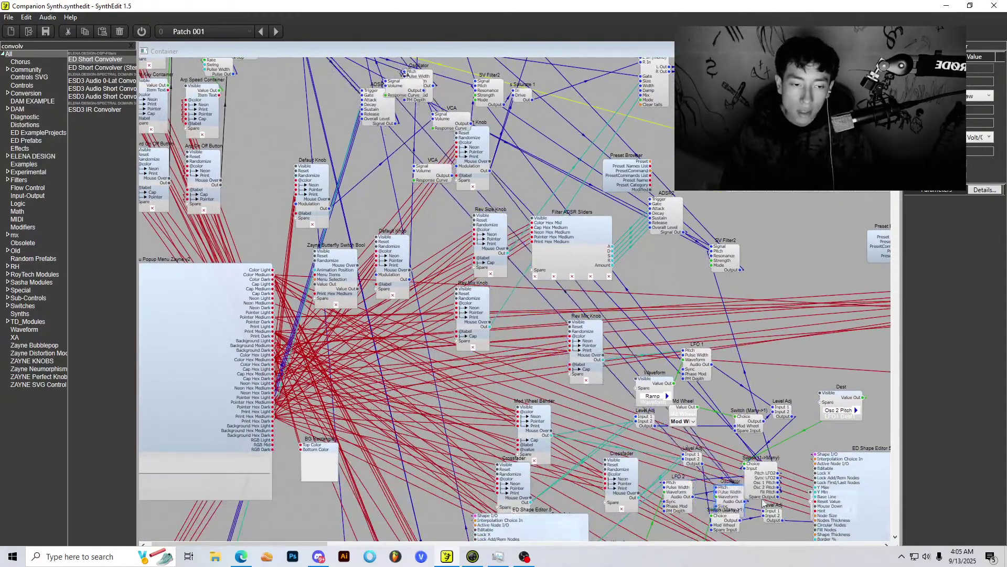
{"action": "left_click_drag", "start_coordinate": [842, 484], "coordinate": [212, 154]}
Step: Place the amplitude ADSR2 directly below MIDI-CV 2 and its VCA just to the right of it
{"action": "left_click_drag", "start_coordinate": [373, 172], "coordinate": [413, 234]}
{"action": "left_click_drag", "start_coordinate": [341, 173], "coordinate": [284, 149]}
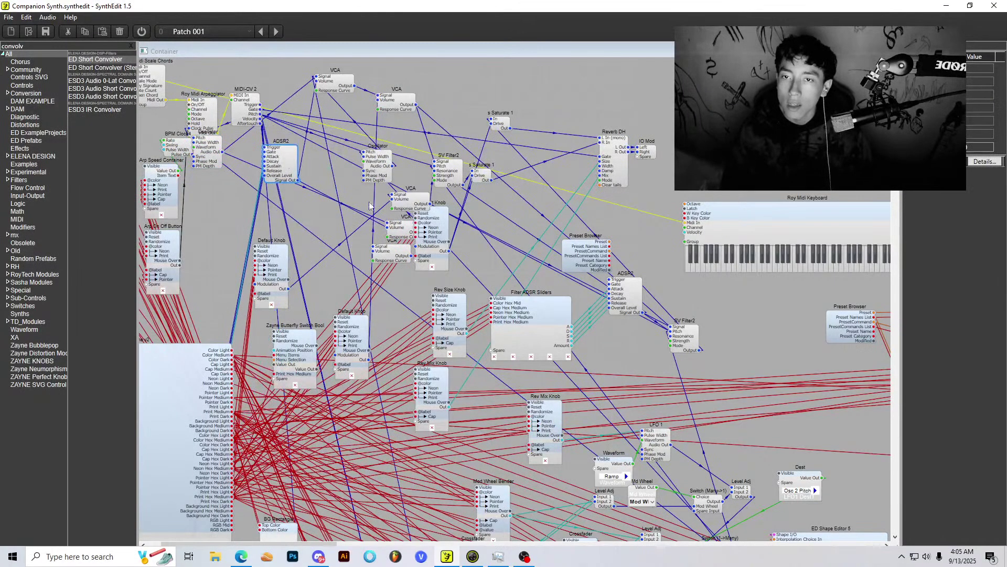
{"action": "left_click_drag", "start_coordinate": [398, 233], "coordinate": [342, 184]}
Step: Move the first Oscillator down above ED Shape Envelope 4 and link the envelope container's Pitch input to the Switch (1->Many) module
{"action": "left_click_drag", "start_coordinate": [216, 142], "coordinate": [386, 434]}
{"action": "scroll", "coordinate": [725, 349], "scroll_direction": "down", "scroll_amount": 3}
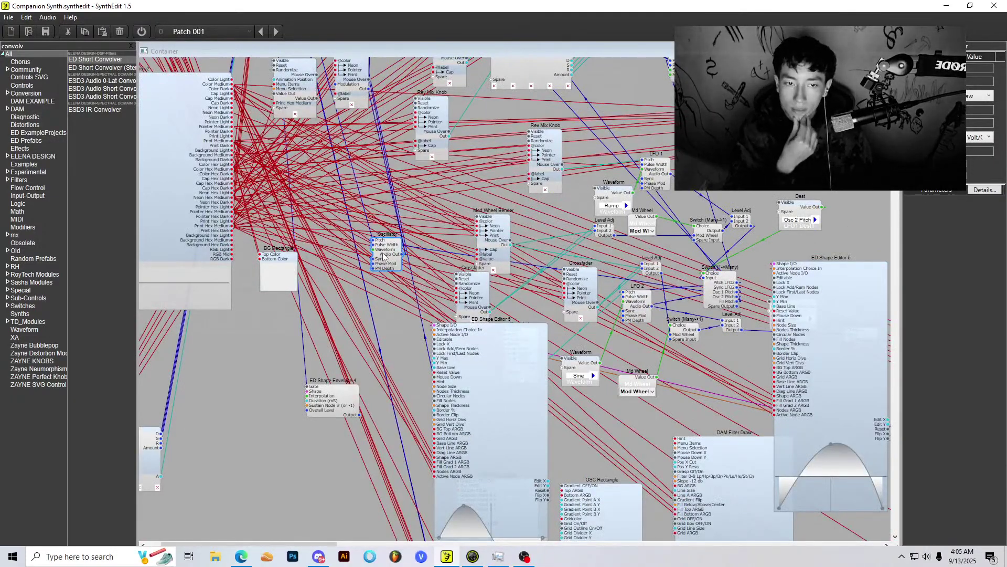
{"action": "scroll", "coordinate": [383, 256], "scroll_direction": "down", "scroll_amount": 6}
{"action": "left_click_drag", "start_coordinate": [640, 349], "coordinate": [645, 350]}
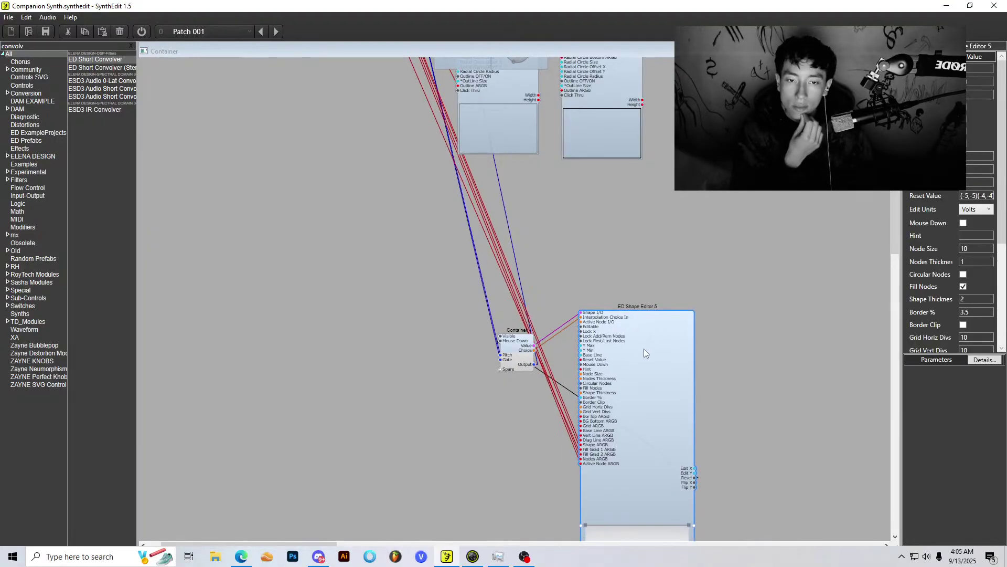
{"action": "left_click", "coordinate": [507, 360]}
{"action": "scroll", "coordinate": [507, 360], "scroll_direction": "up", "scroll_amount": 6}
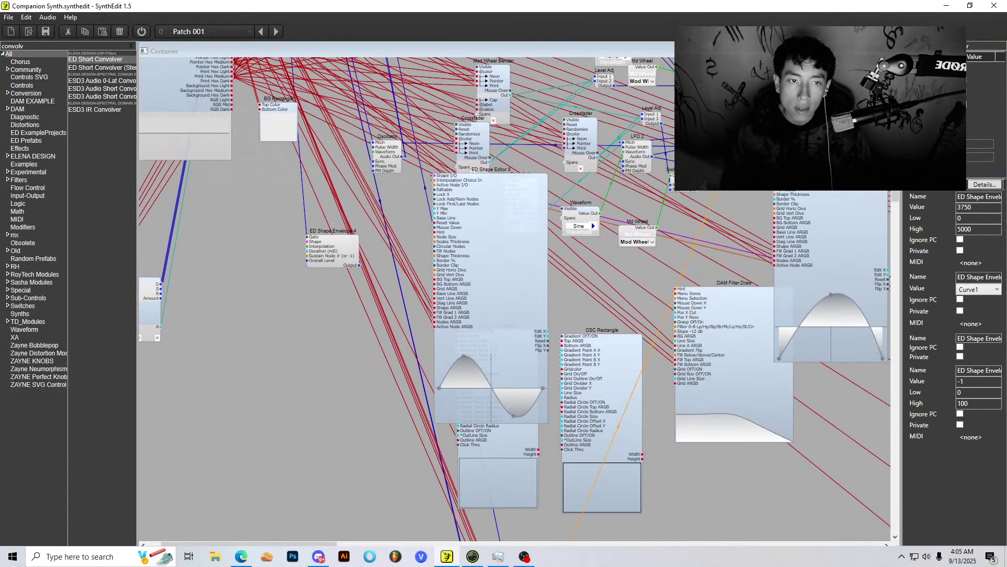
{"action": "scroll", "coordinate": [382, 184], "scroll_direction": "up", "scroll_amount": 6}
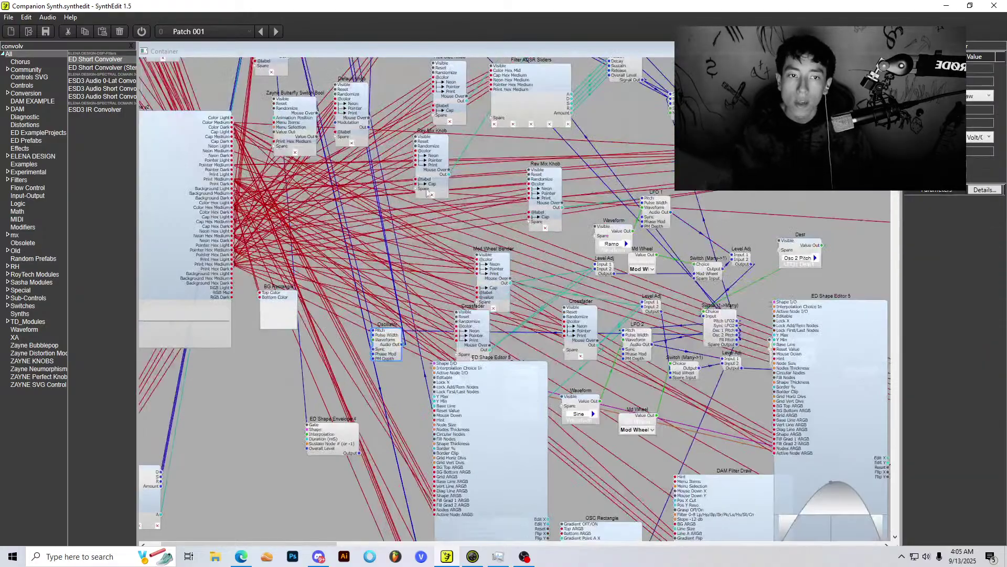
Step: Delete the old Oscillator module located above ED Shape Envelope 4
{"action": "scroll", "coordinate": [499, 302], "scroll_direction": "up", "scroll_amount": 1}
{"action": "scroll", "coordinate": [500, 303], "scroll_direction": "down", "scroll_amount": 5}
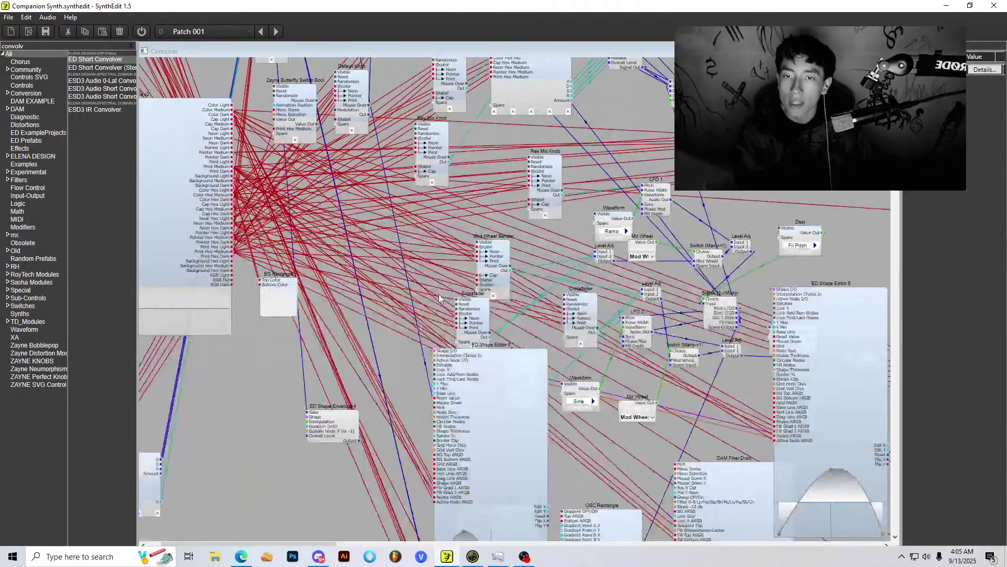
{"action": "scroll", "coordinate": [500, 303], "scroll_direction": "up", "scroll_amount": 6}
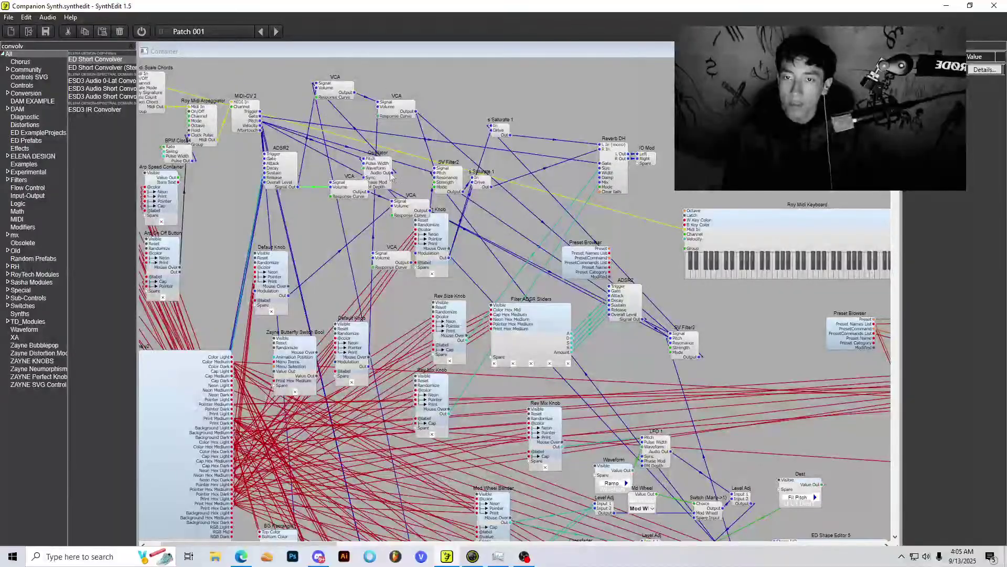
Step: Turn on audio processing and return to the envelope container and its ED Shape Editor 5
{"action": "left_click", "coordinate": [100, 68]}
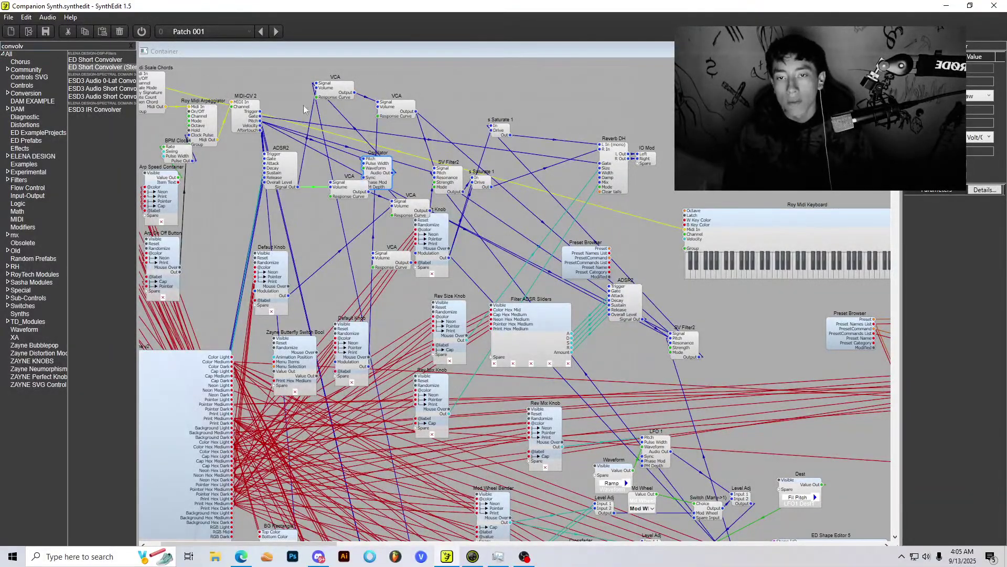
{"action": "scroll", "coordinate": [386, 171], "scroll_direction": "down", "scroll_amount": 2}
{"action": "scroll", "coordinate": [458, 234], "scroll_direction": "down", "scroll_amount": 4}
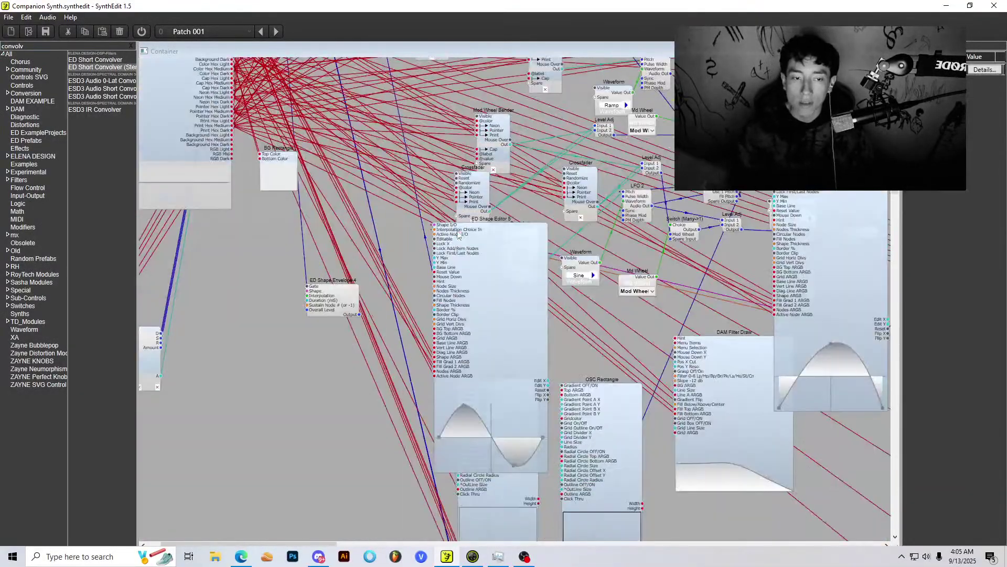
{"action": "scroll", "coordinate": [507, 348], "scroll_direction": "down", "scroll_amount": 4}
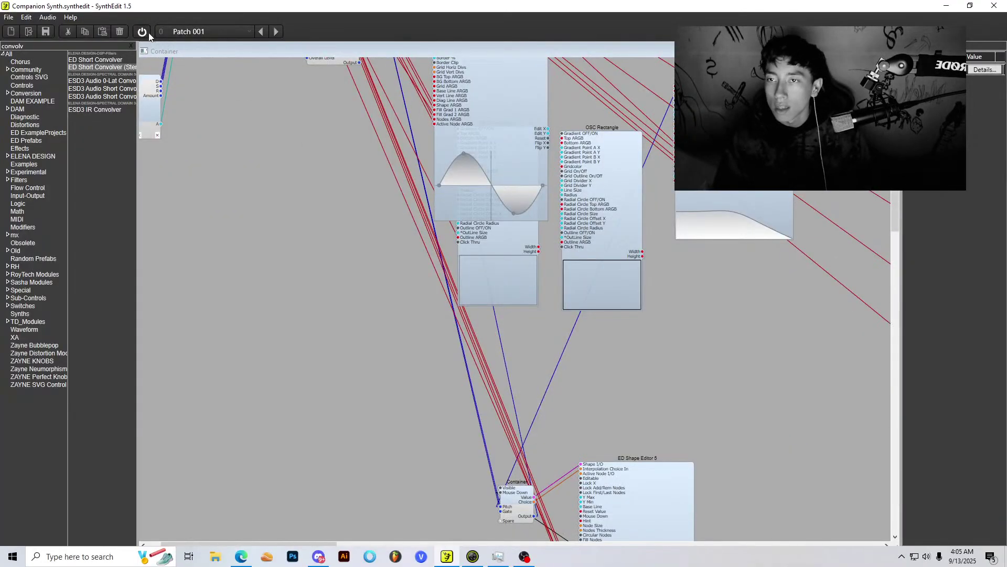
{"action": "scroll", "coordinate": [504, 291], "scroll_direction": "down", "scroll_amount": 3}
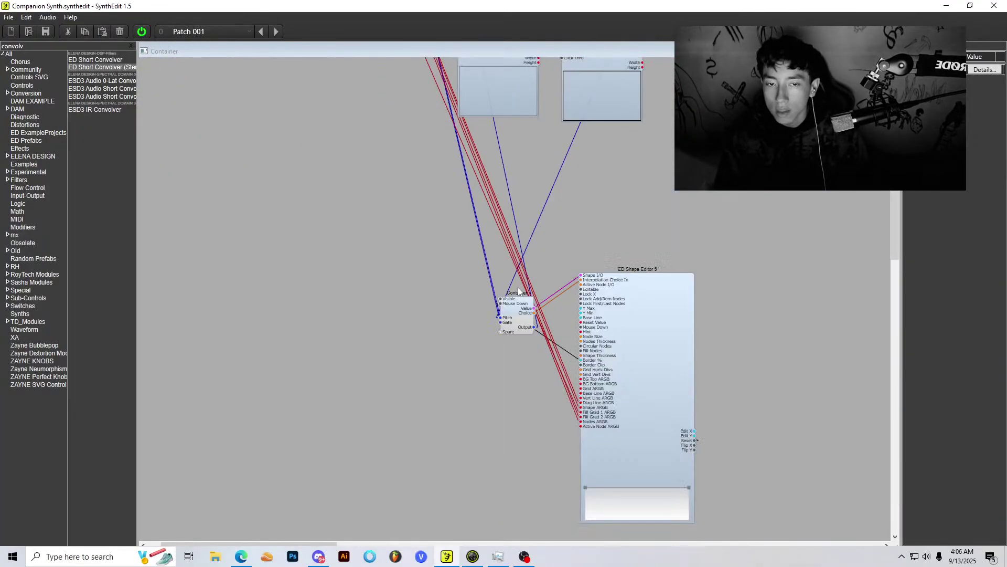
Step: In ED Shape Editor 5, add a node raised to the peak at the left edge and lower the end node to the bottom
{"action": "left_click", "coordinate": [634, 490]}
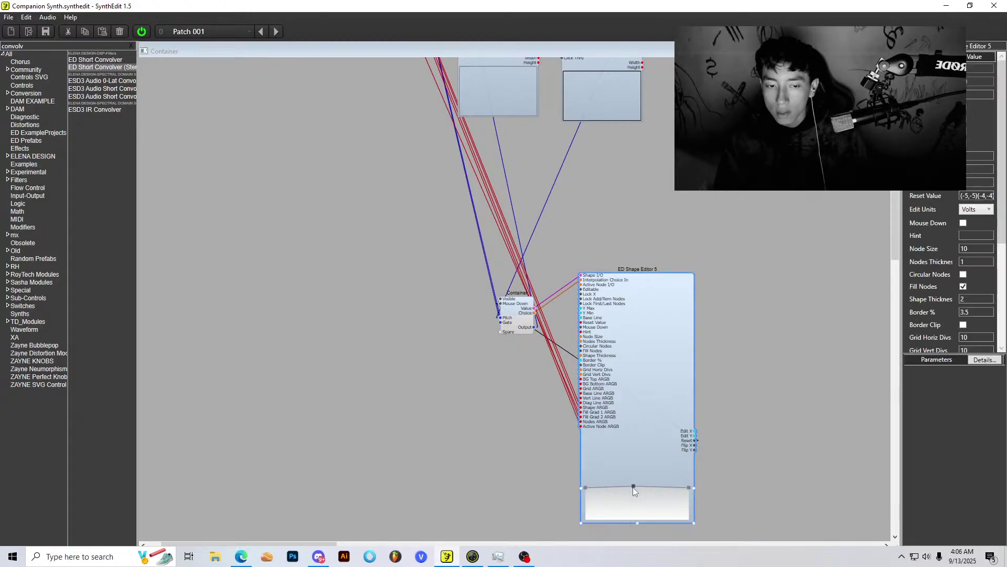
{"action": "left_click_drag", "start_coordinate": [632, 486], "coordinate": [579, 443]}
{"action": "left_click_drag", "start_coordinate": [690, 489], "coordinate": [600, 561]}
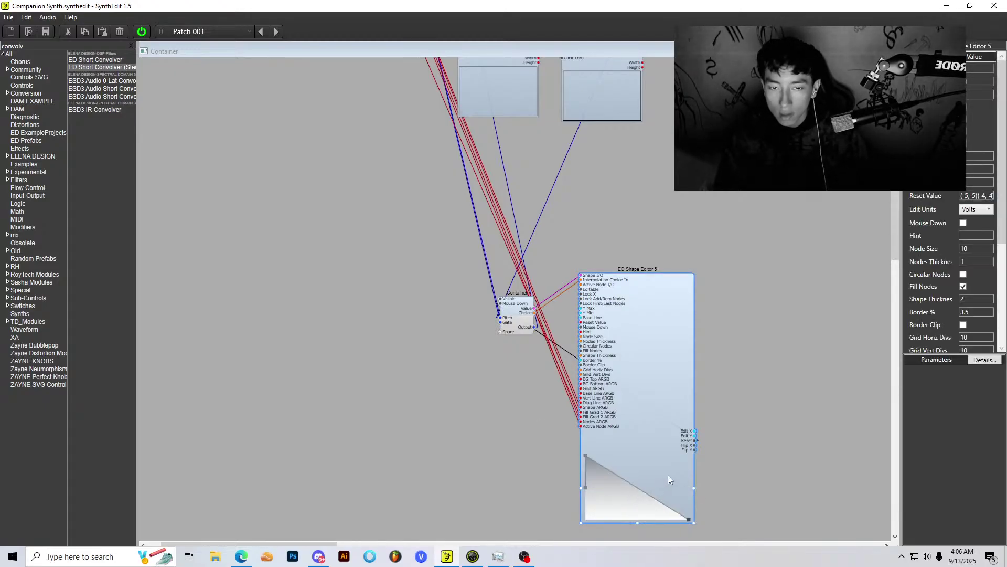
Step: Add a node to the envelope's falling slope and place it on the bottom edge near the start for a steep, short decay
{"action": "scroll", "coordinate": [568, 356], "scroll_direction": "up", "scroll_amount": 2}
{"action": "scroll", "coordinate": [569, 356], "scroll_direction": "down", "scroll_amount": 4}
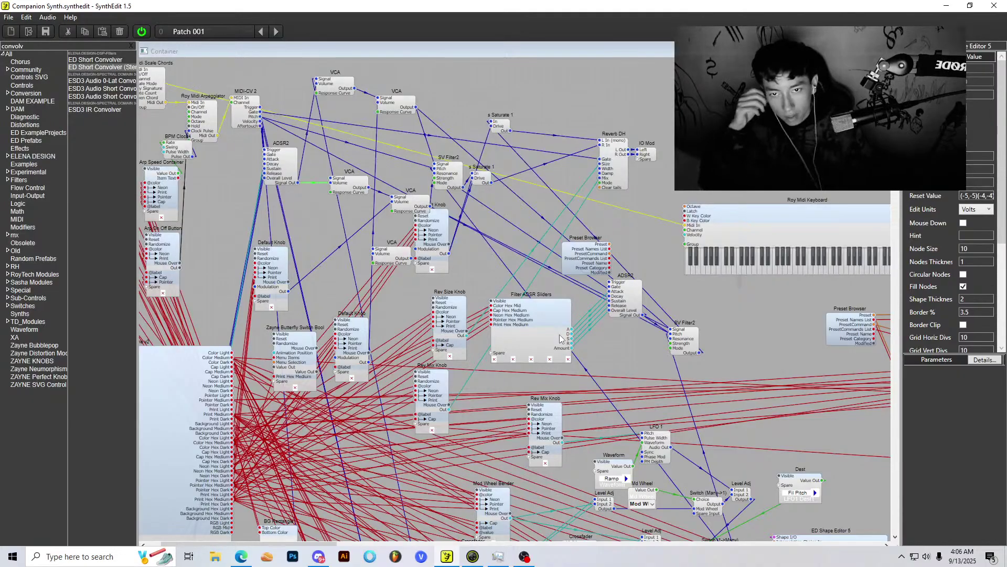
{"action": "scroll", "coordinate": [616, 386], "scroll_direction": "down", "scroll_amount": 6}
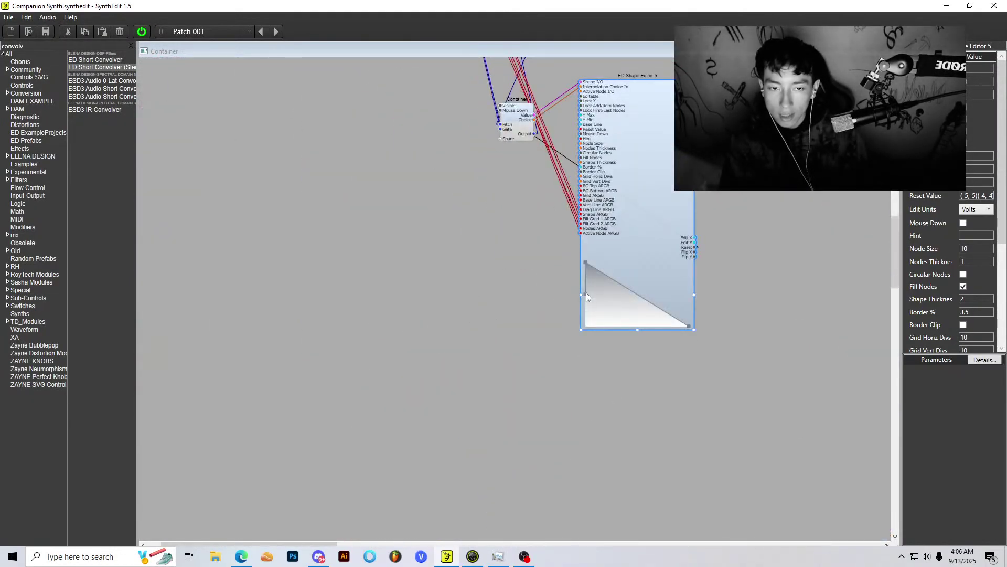
{"action": "left_click", "coordinate": [586, 294]}
{"action": "mouse_move", "coordinate": [586, 262]}
{"action": "left_mouse_down"}
{"action": "mouse_move", "coordinate": [647, 266]}
{"action": "mouse_move", "coordinate": [582, 256]}
{"action": "left_mouse_up"}
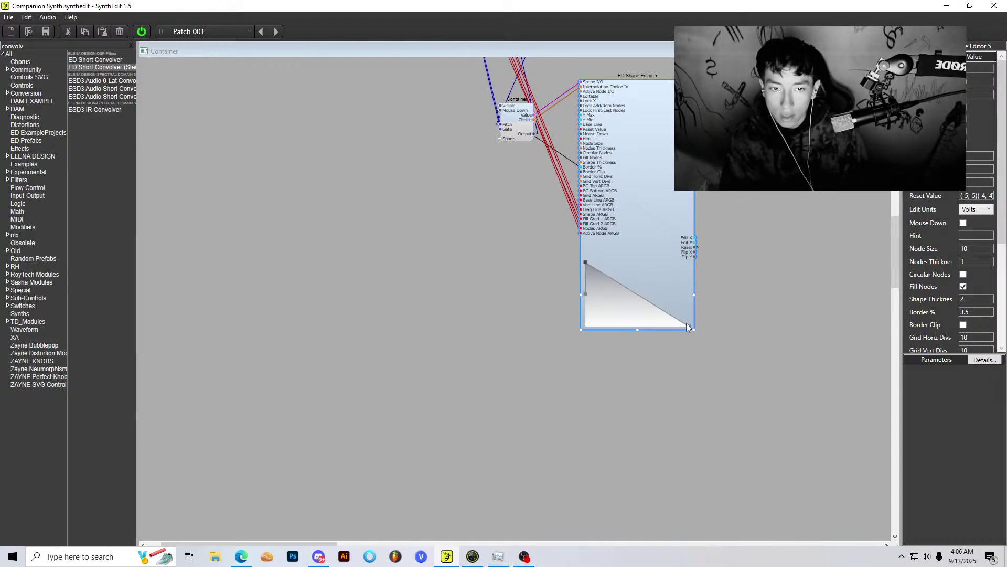
{"action": "left_click_drag", "start_coordinate": [640, 294], "coordinate": [602, 326]}
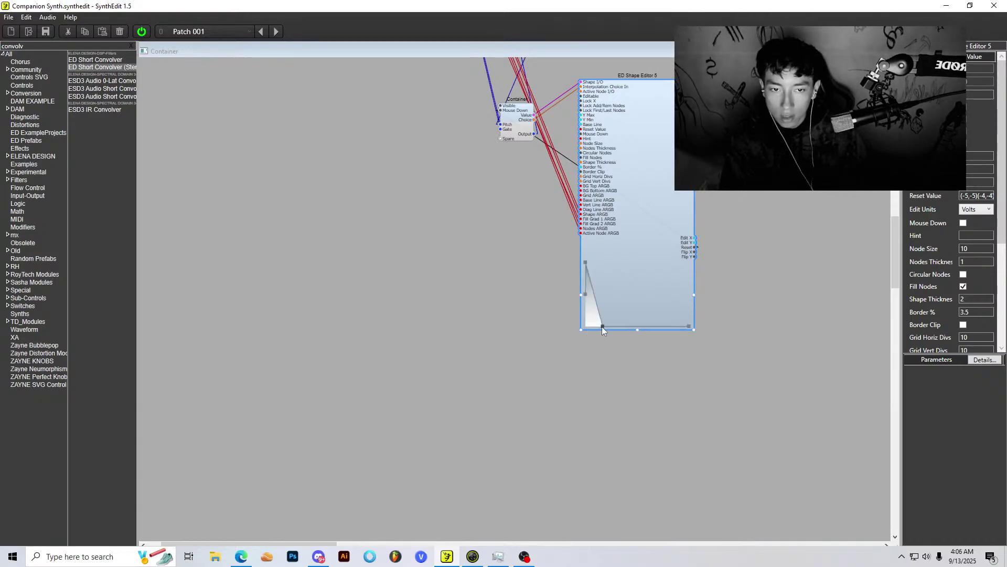
Step: Inside the envelope container, set the Polyphony Control's voice stealing to Hard
{"action": "scroll", "coordinate": [581, 219], "scroll_direction": "up", "scroll_amount": 2}
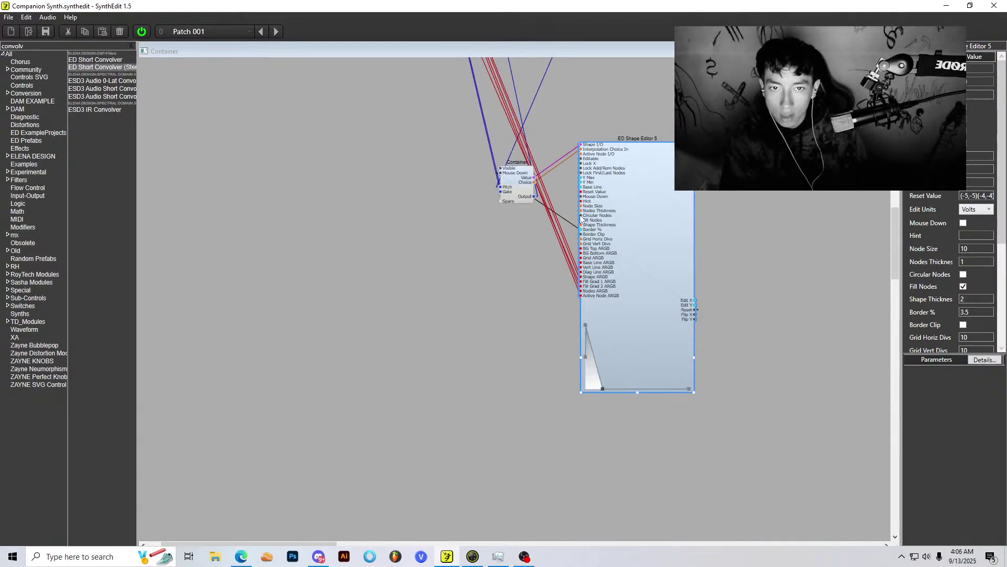
{"action": "double_click", "coordinate": [516, 184]}
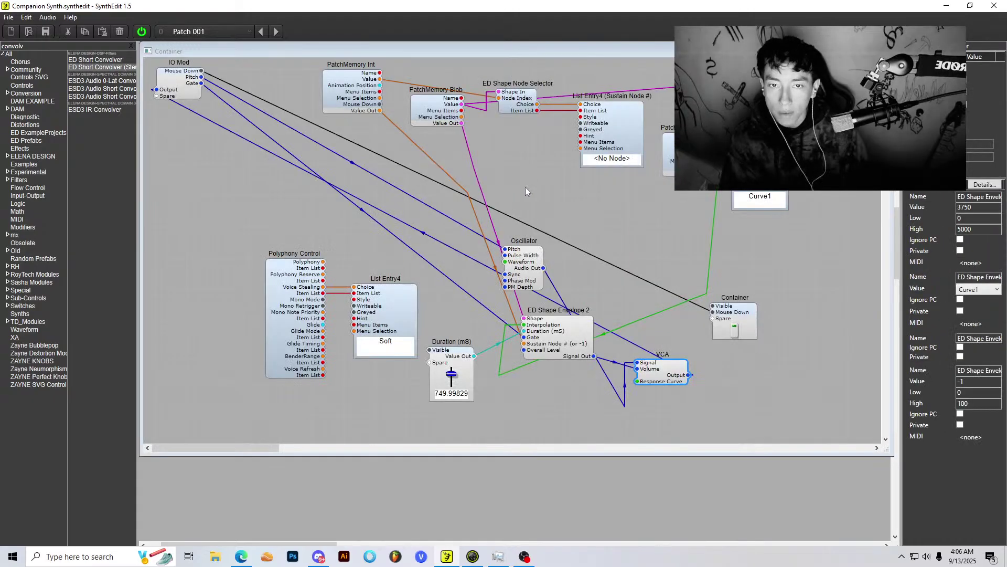
{"action": "left_click", "coordinate": [388, 342]}
{"action": "left_click", "coordinate": [390, 355]}
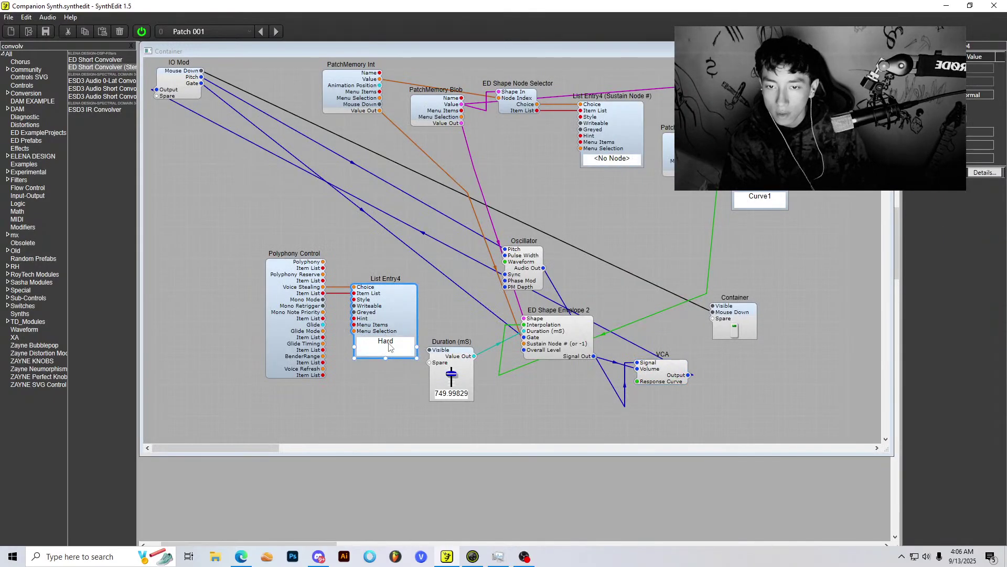
Step: Set the envelope duration to about 400 ms and, after trying Overlap, set the Polyphony Control's voice stealing to Soft
{"action": "left_click", "coordinate": [391, 344]}
{"action": "left_click", "coordinate": [405, 361]}
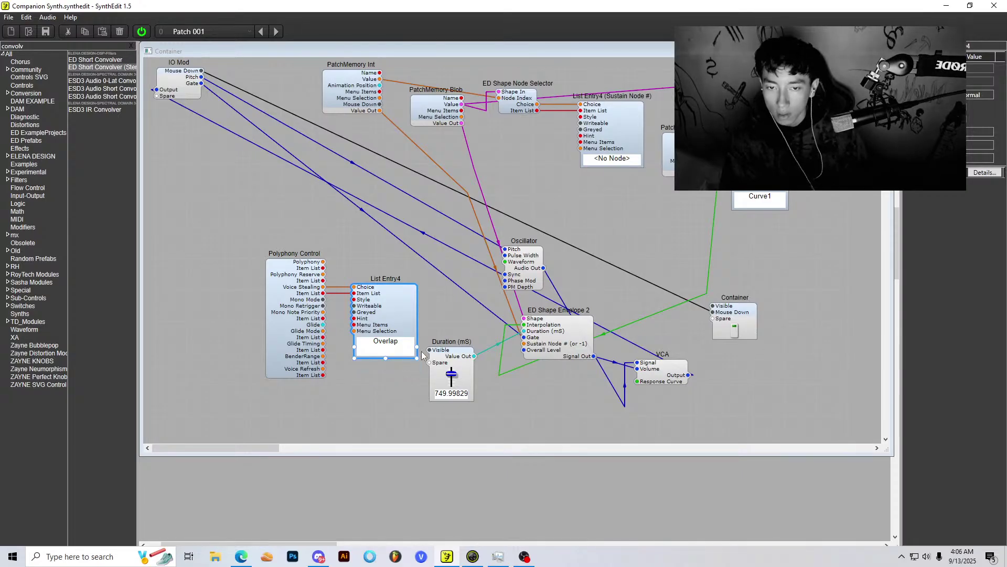
{"action": "left_click_drag", "start_coordinate": [459, 384], "coordinate": [456, 397]}
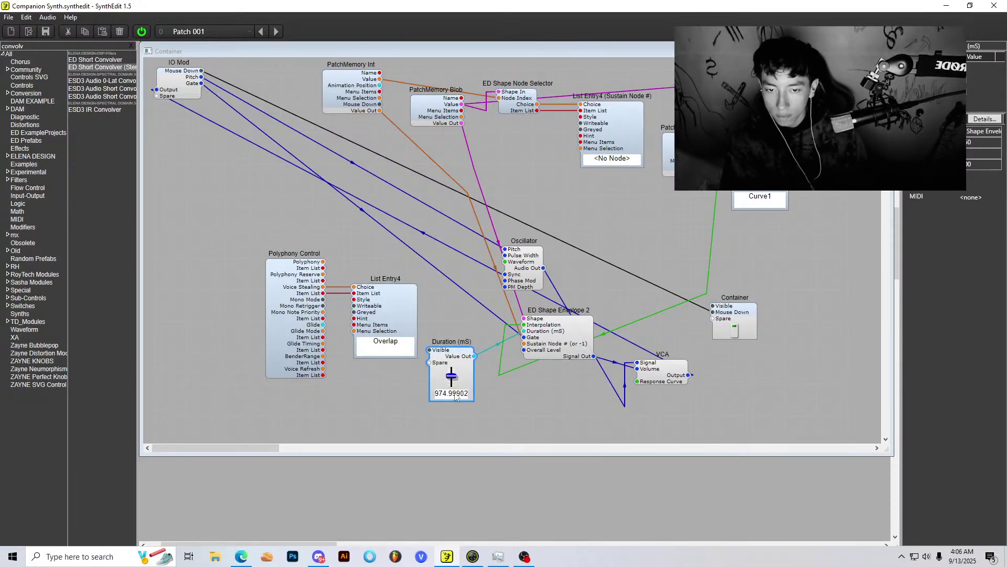
{"action": "left_click", "coordinate": [398, 344]}
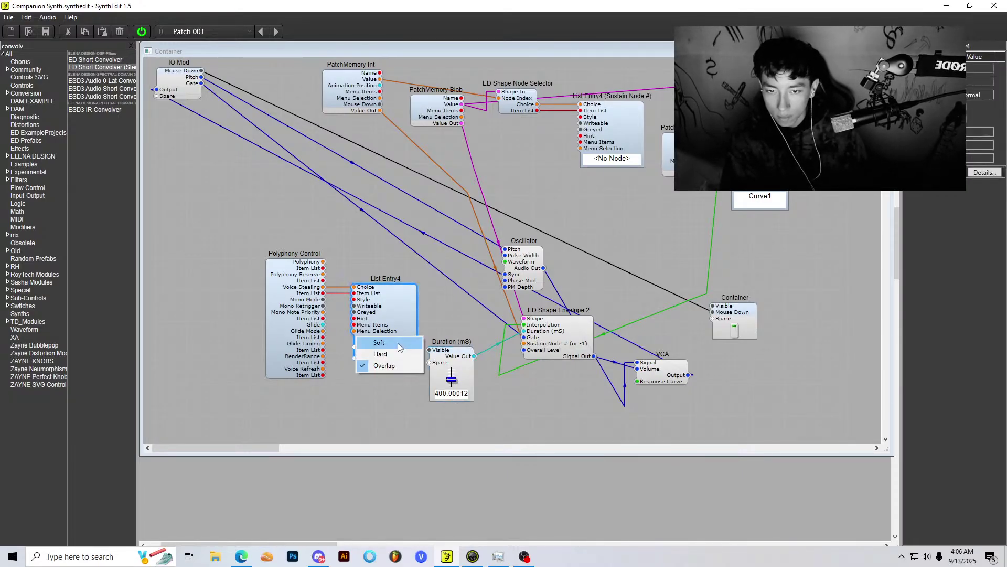
{"action": "left_click", "coordinate": [398, 348]}
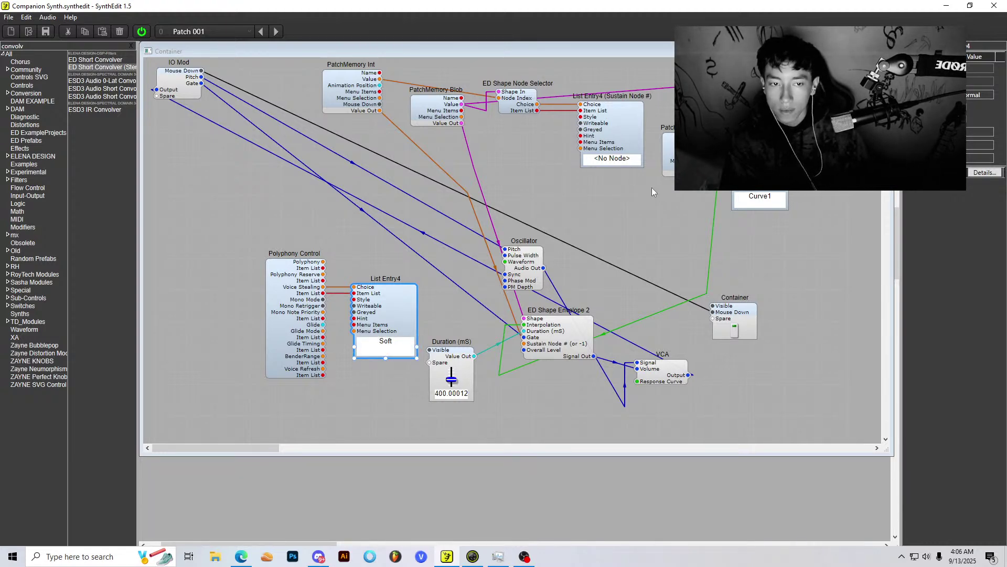
Step: Close the envelope container and its parent, reopen the main Companion Synth container, and show its panel for editing
{"action": "left_click", "coordinate": [885, 51]}
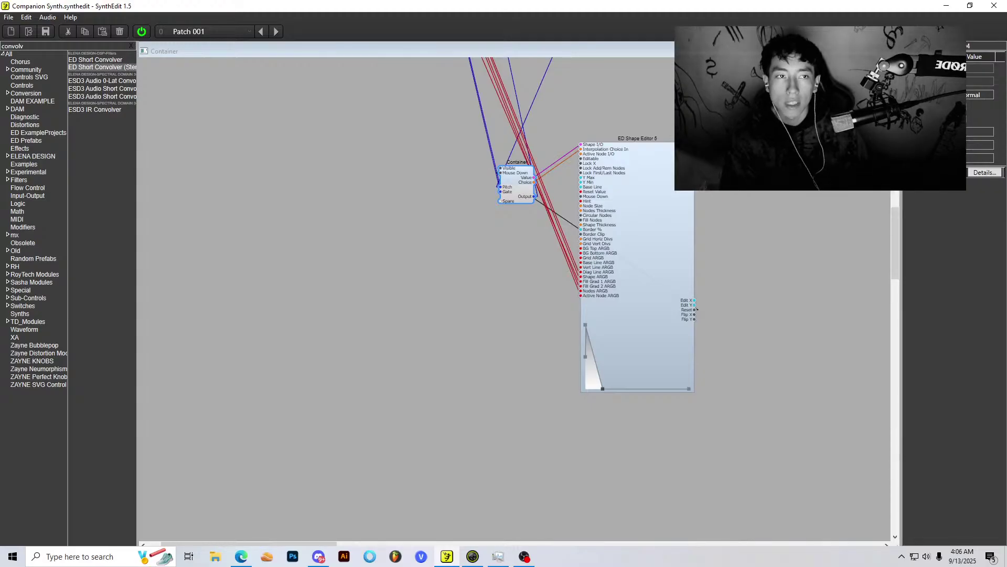
{"action": "left_click", "coordinate": [885, 51]}
{"action": "double_click", "coordinate": [323, 152]}
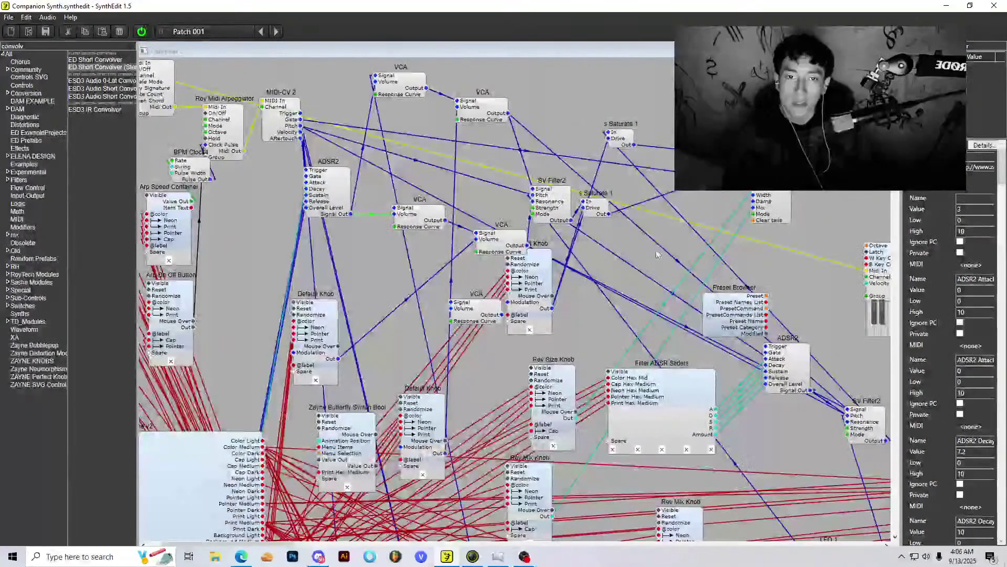
{"action": "right_click", "coordinate": [623, 253]}
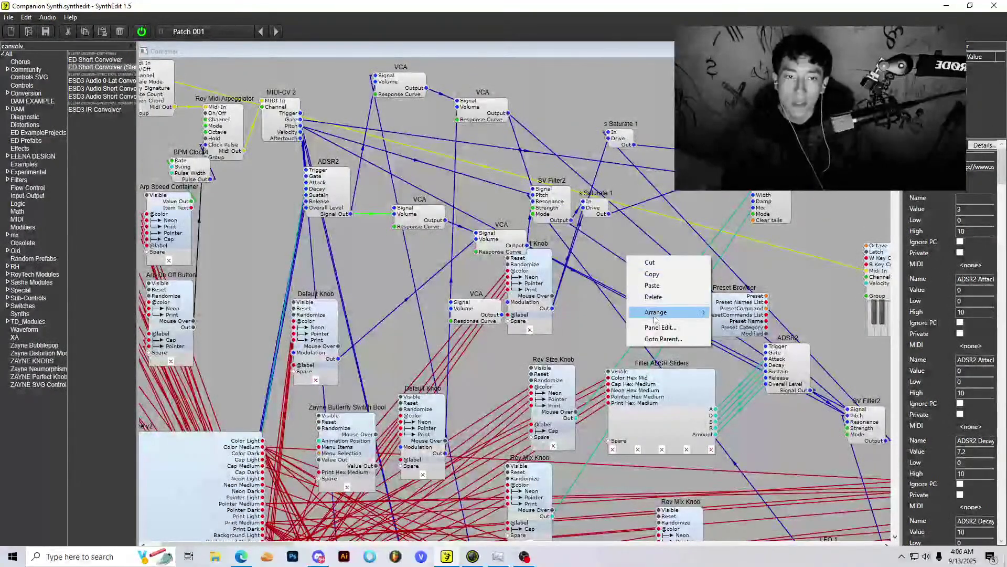
{"action": "left_click", "coordinate": [666, 330]}
Step: On the synth panel, set the LFO 1 destination to Sync LFO2 and its waveform to Pink Noise
{"action": "scroll", "coordinate": [484, 258], "scroll_direction": "down", "scroll_amount": 3}
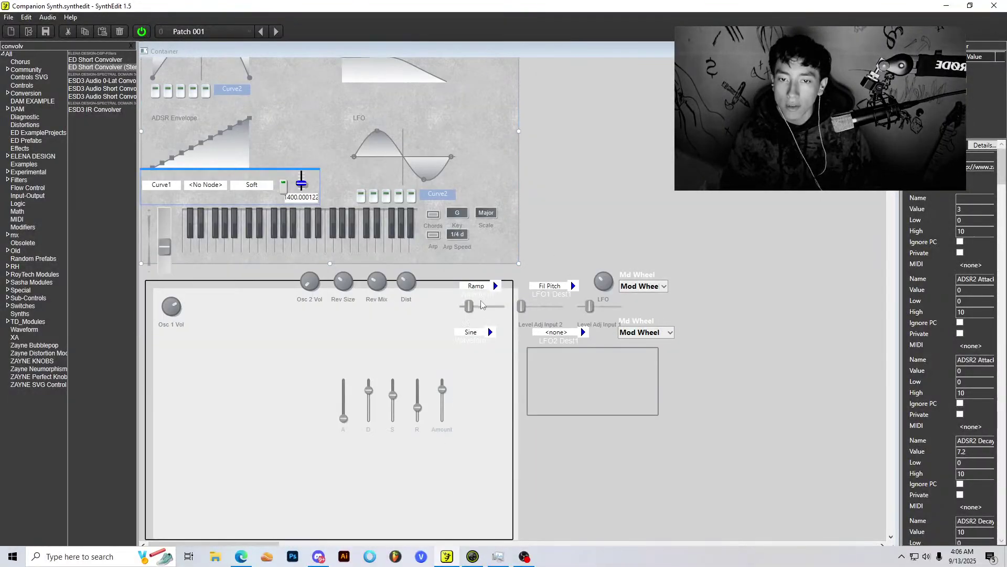
{"action": "left_click", "coordinate": [558, 288]}
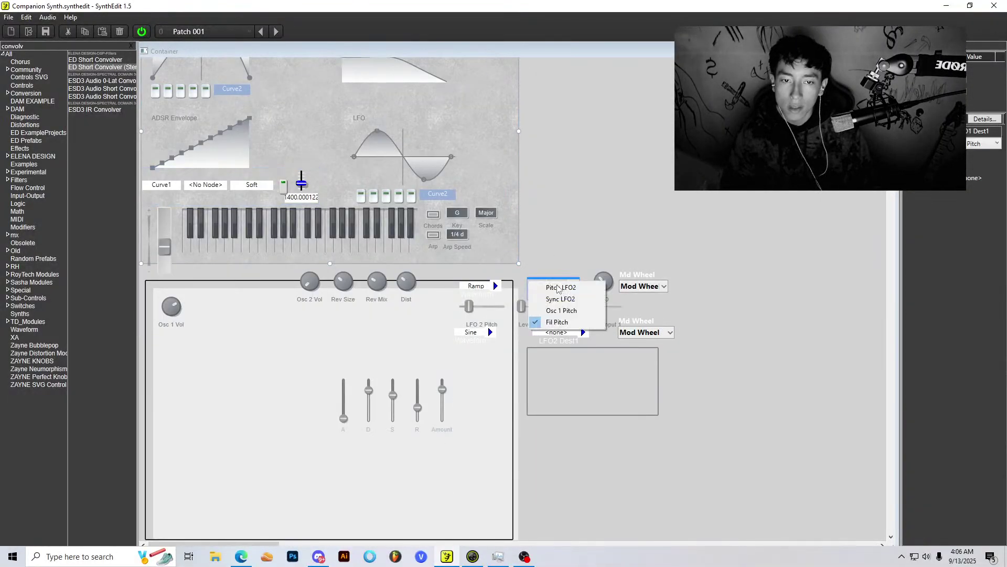
{"action": "left_click", "coordinate": [589, 288]}
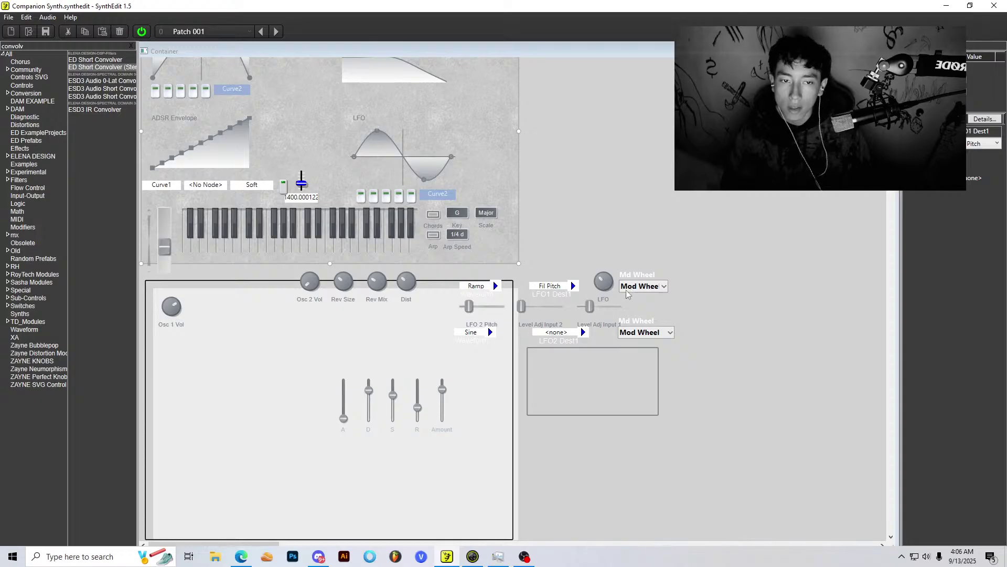
{"action": "left_click", "coordinate": [552, 288]}
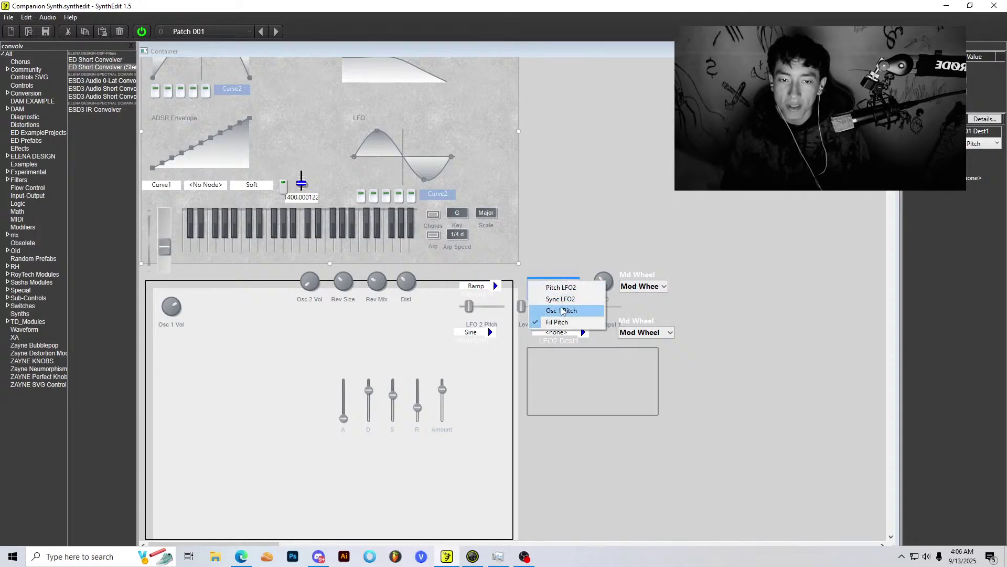
{"action": "left_click", "coordinate": [569, 288]}
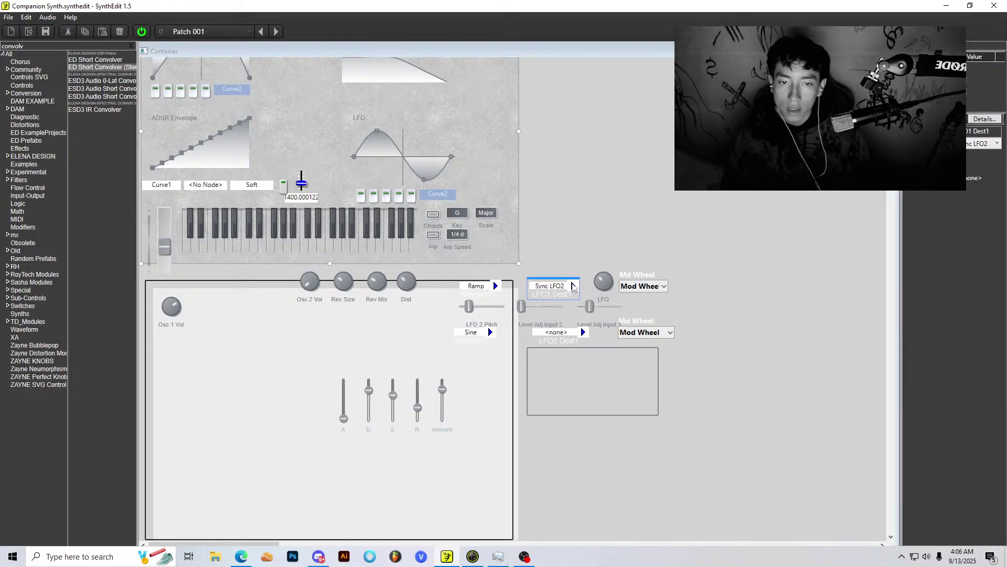
{"action": "left_click", "coordinate": [495, 286]}
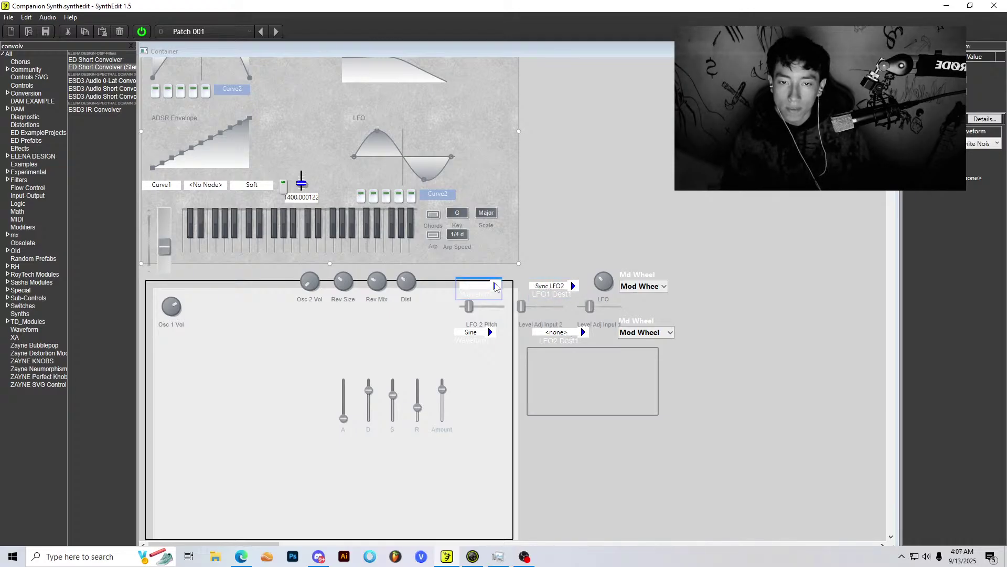
{"action": "left_click", "coordinate": [489, 288]}
{"action": "left_click", "coordinate": [597, 243]}
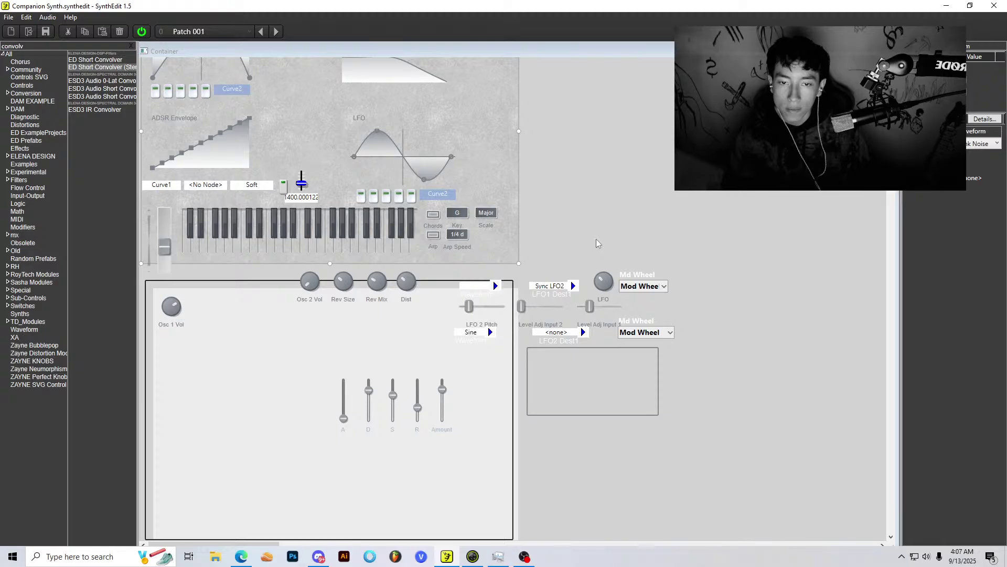
Step: Raise both Level Adj input sliders and set the LFO 2 Pitch slider to about -2.775
{"action": "left_click", "coordinate": [602, 284]}
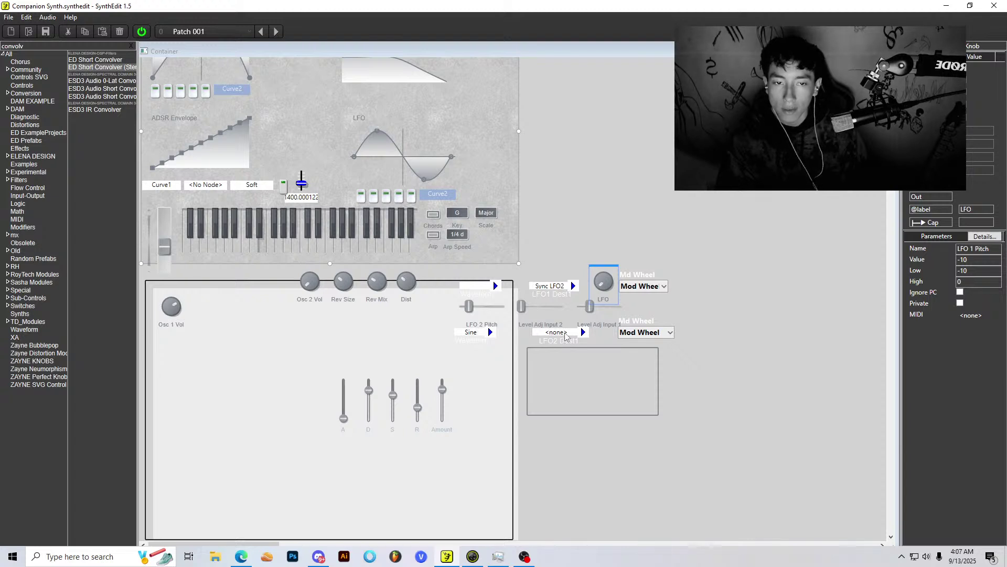
{"action": "left_click", "coordinate": [650, 287]}
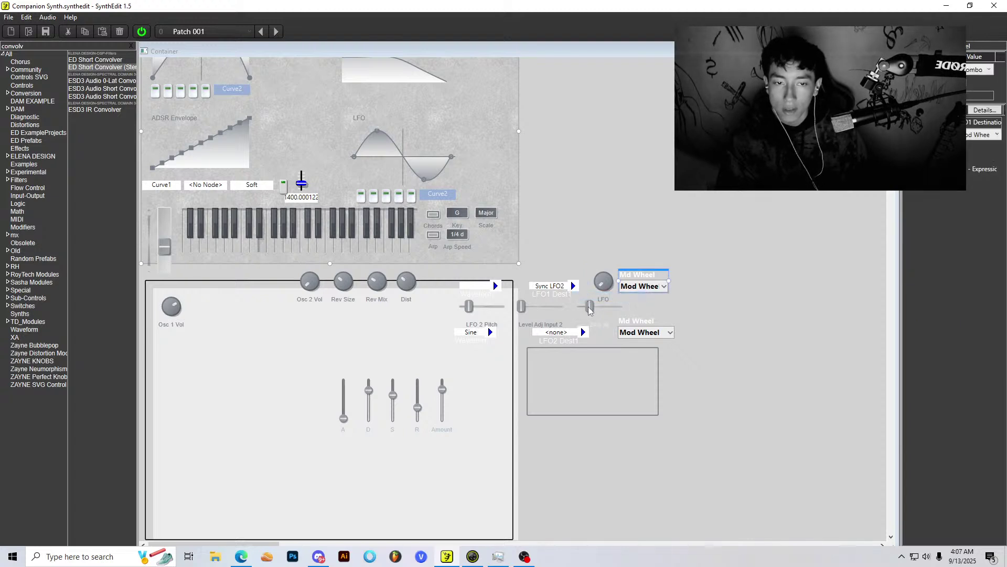
{"action": "left_click_drag", "start_coordinate": [589, 310], "coordinate": [608, 316]}
{"action": "mouse_move", "coordinate": [549, 309]}
{"action": "left_mouse_down"}
{"action": "mouse_move", "coordinate": [588, 307]}
{"action": "mouse_move", "coordinate": [547, 310]}
{"action": "left_mouse_up"}
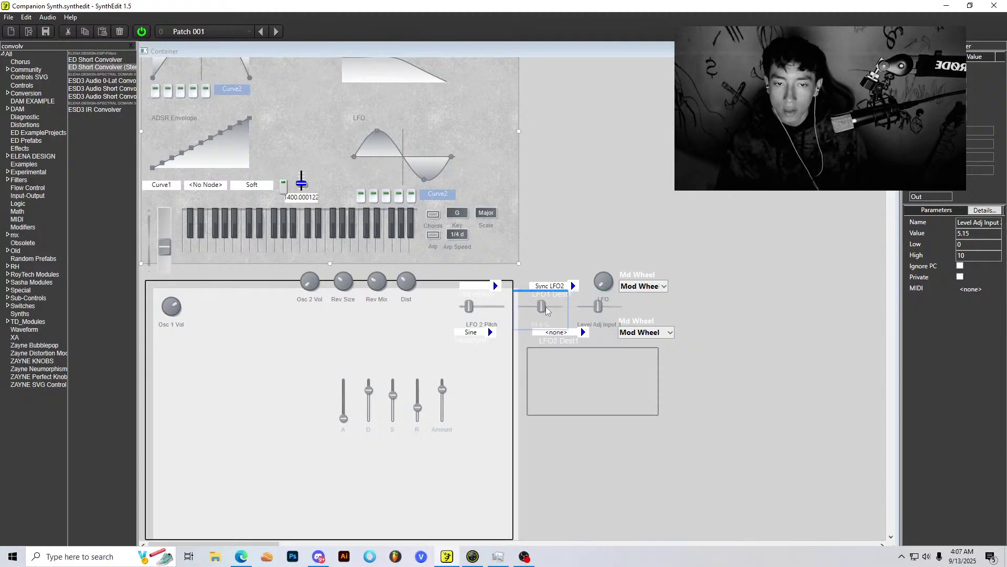
{"action": "left_click_drag", "start_coordinate": [468, 306], "coordinate": [502, 309]}
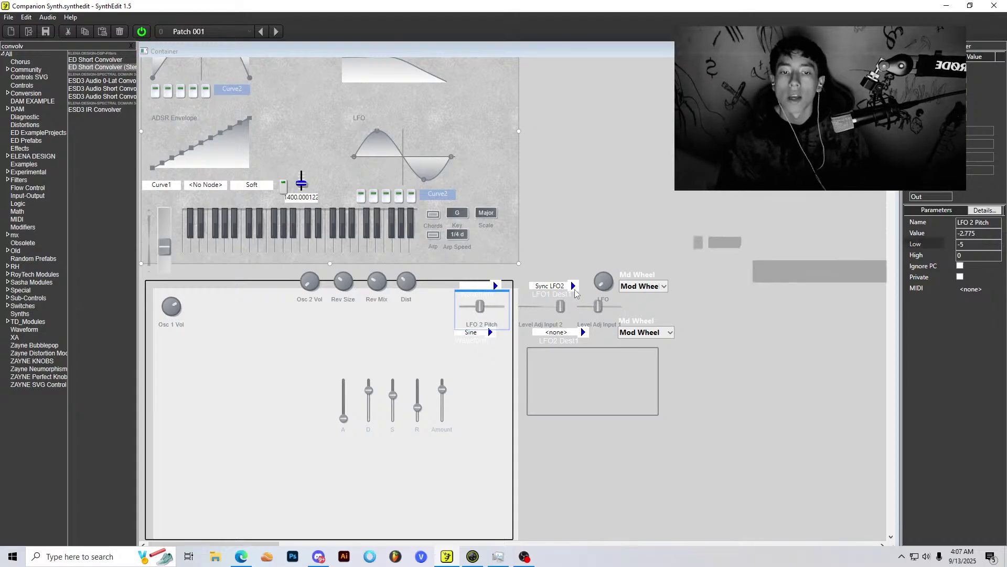
{"action": "scroll", "coordinate": [596, 264], "scroll_direction": "up", "scroll_amount": 3}
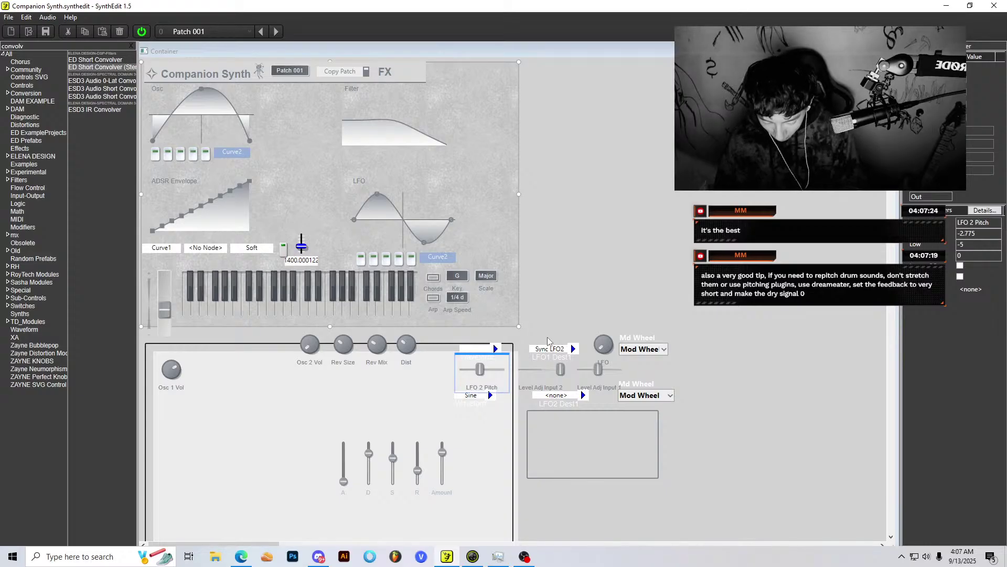
Step: Switch to the Edge browser, search for the dreameater plugin in a new tab, and open Freakshow Industries' vaporware page
{"action": "left_click", "coordinate": [248, 561]}
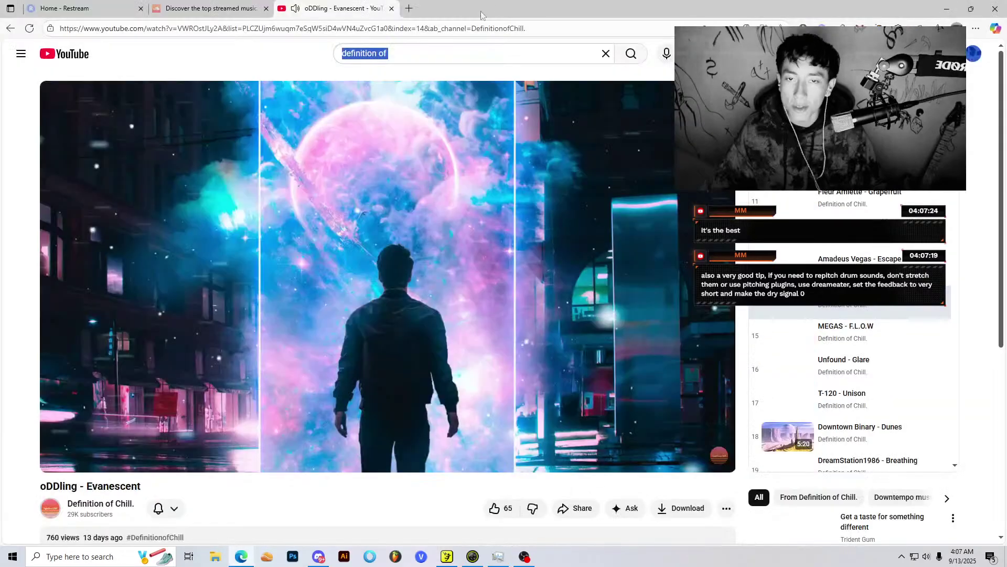
{"action": "left_click", "coordinate": [408, 9]}
{"action": "type", "text": "dreameater"}
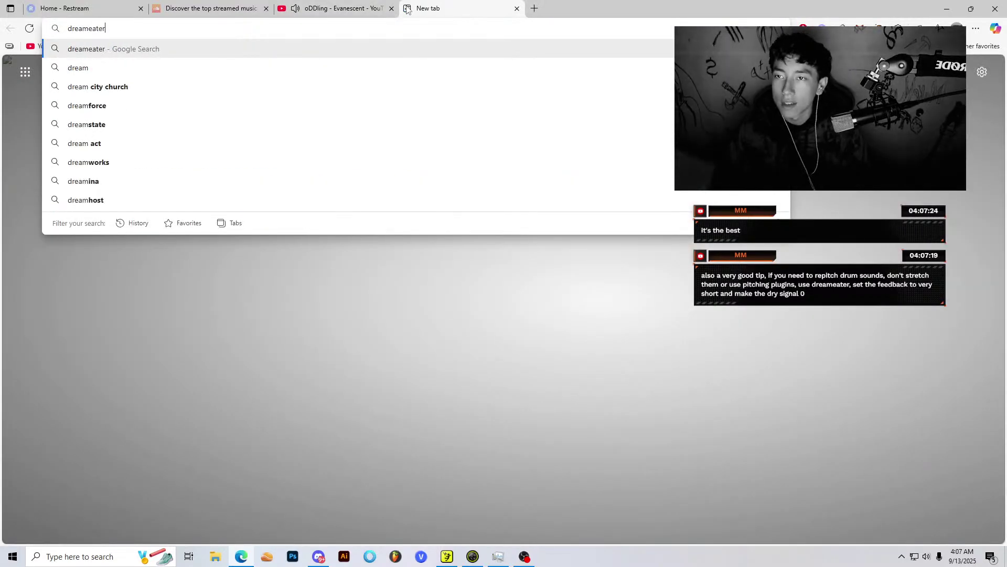
{"action": "key", "text": "Return"}
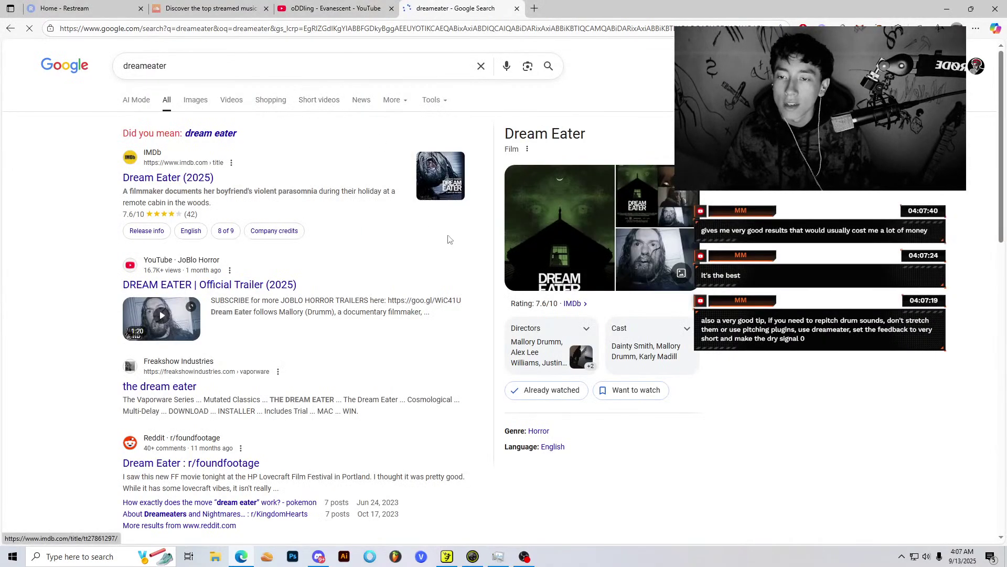
{"action": "left_click", "coordinate": [199, 69]}
{"action": "type", "text": "plugin"}
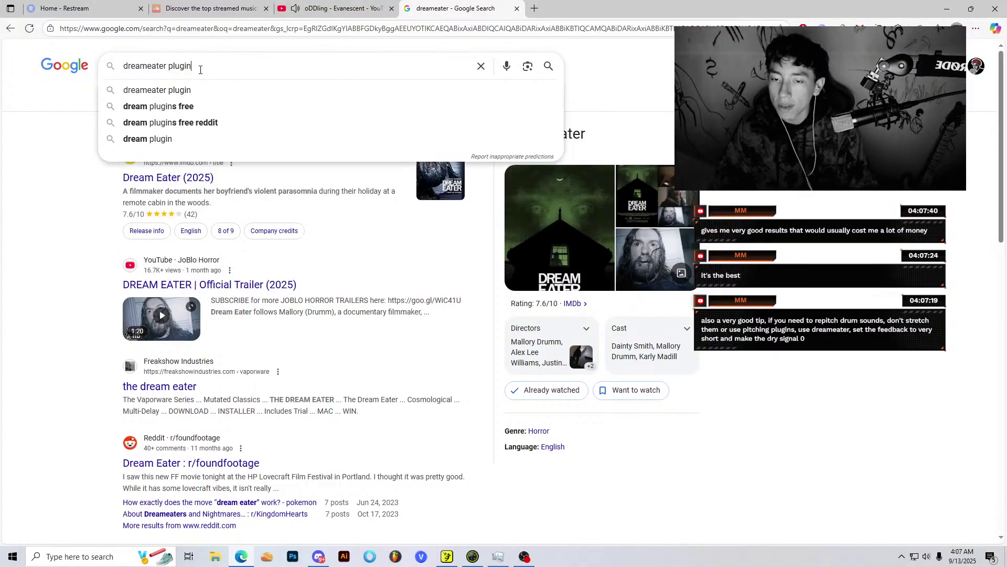
{"action": "left_click", "coordinate": [157, 386]}
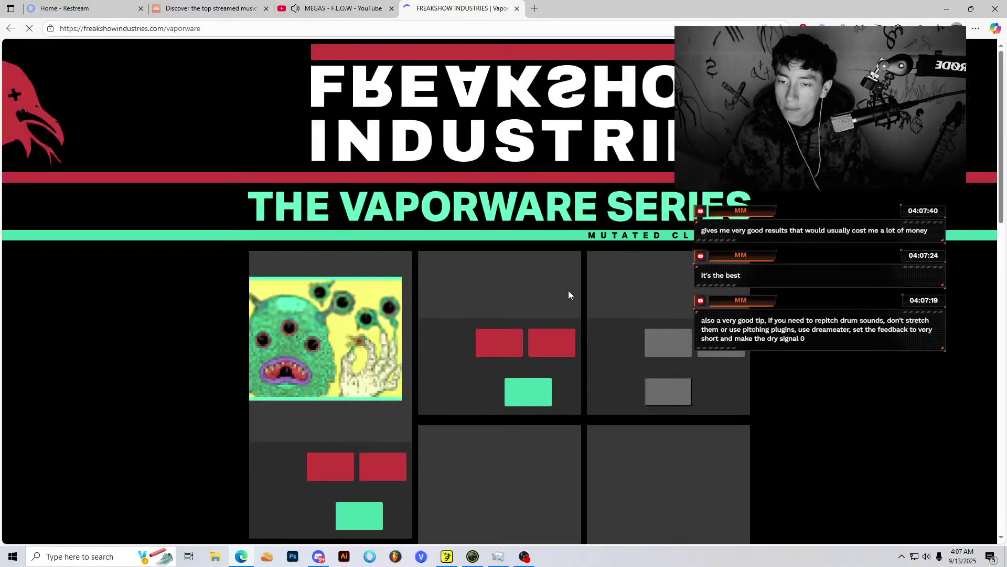
Step: Examine The Dream Eater's listing, its interface image, and the demo videos on the vaporware page
{"action": "scroll", "coordinate": [341, 216], "scroll_direction": "down", "scroll_amount": 3}
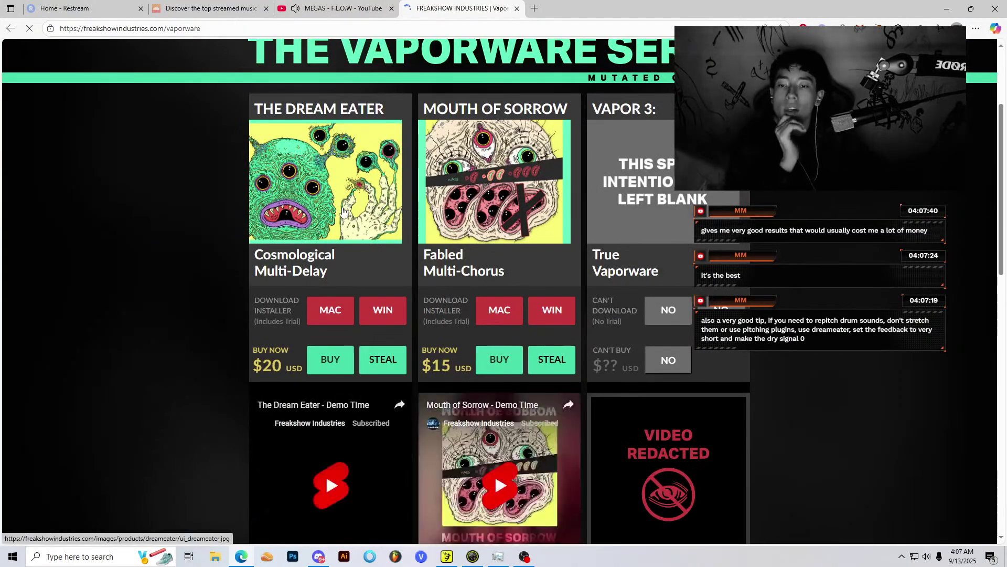
{"action": "left_click", "coordinate": [340, 217]}
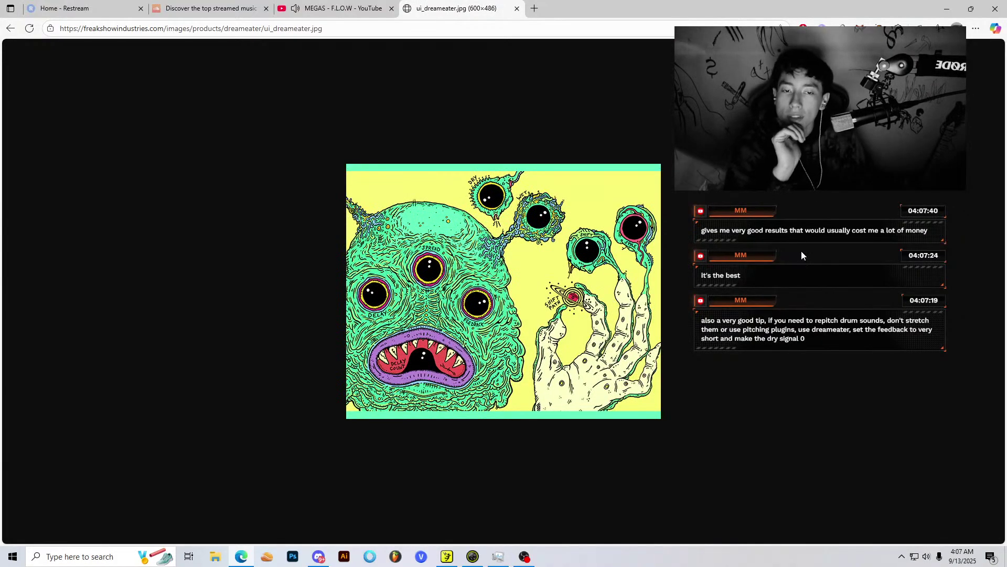
{"action": "left_click", "coordinate": [10, 28]}
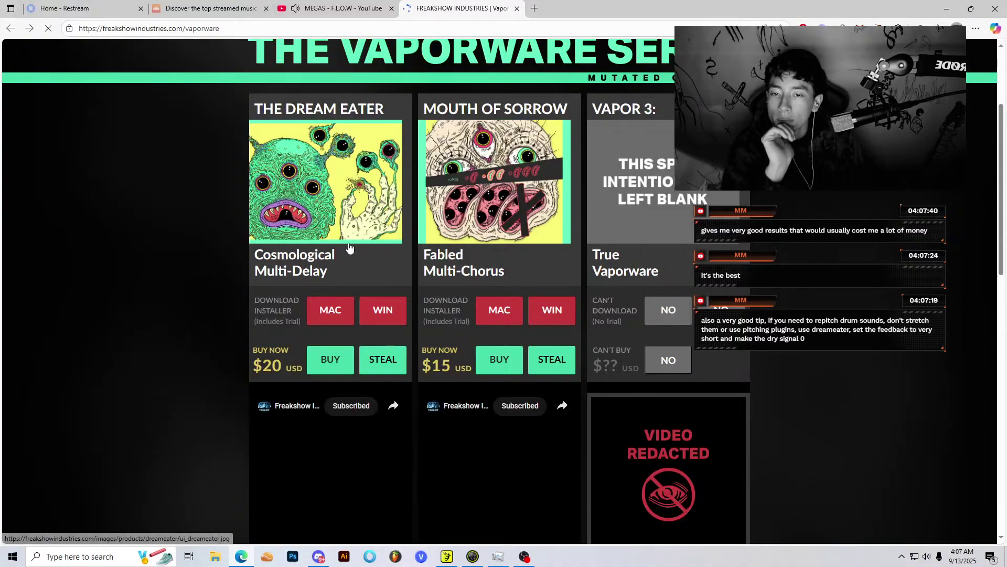
{"action": "scroll", "coordinate": [357, 251], "scroll_direction": "down", "scroll_amount": 3}
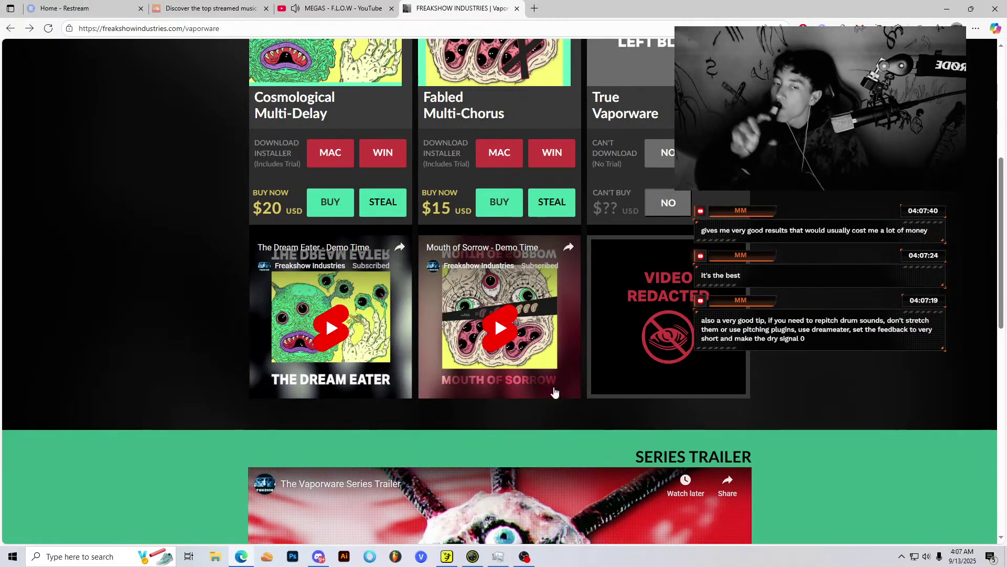
Step: Switch back to SynthEdit's structure view and examine the wiring around LFO 1, LFO 2, and their switches and level adjusters
{"action": "left_click", "coordinate": [447, 557]}
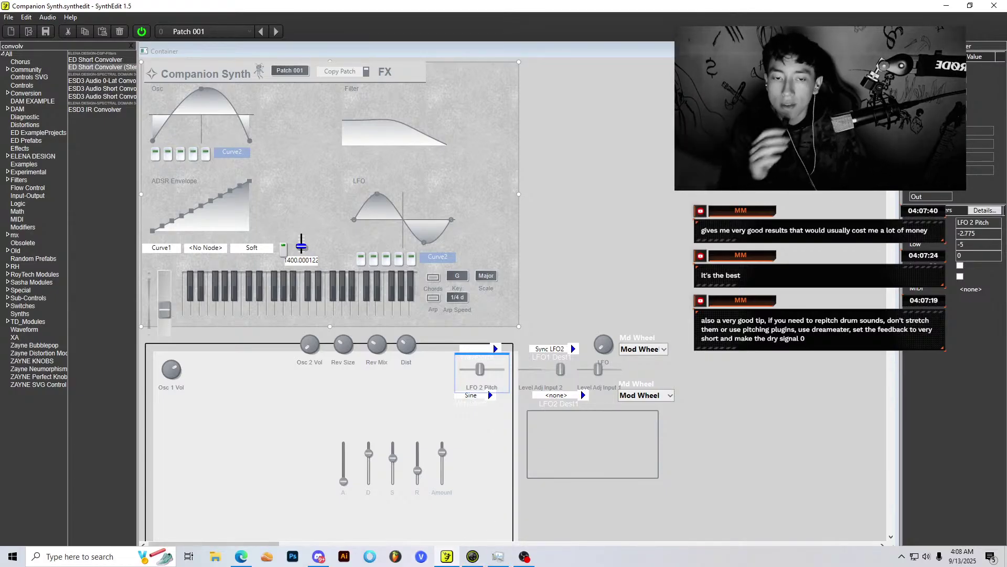
{"action": "key", "text": "ctrl+Tab"}
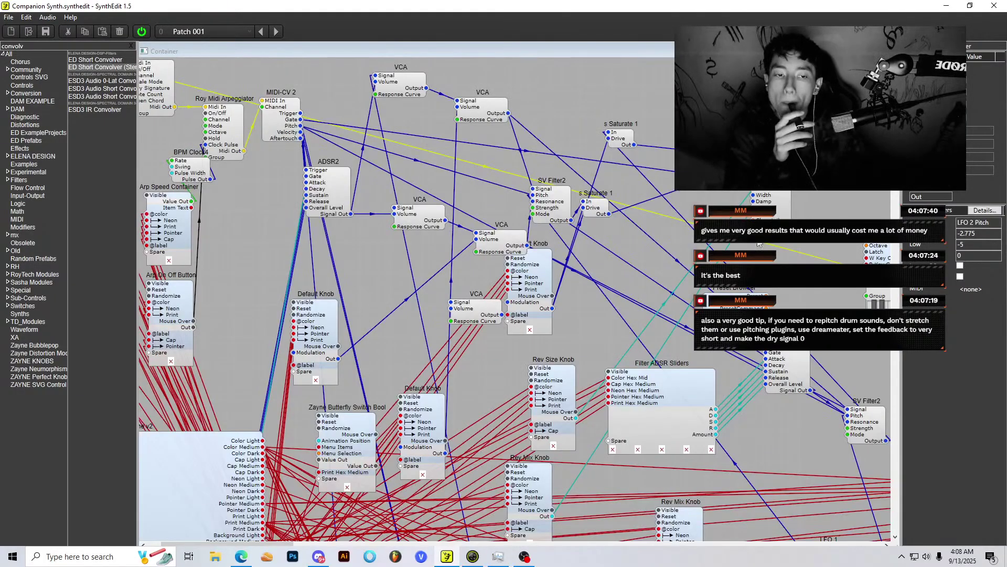
{"action": "scroll", "coordinate": [515, 299], "scroll_direction": "down", "scroll_amount": 6}
{"action": "scroll", "coordinate": [607, 366], "scroll_direction": "down", "scroll_amount": 3}
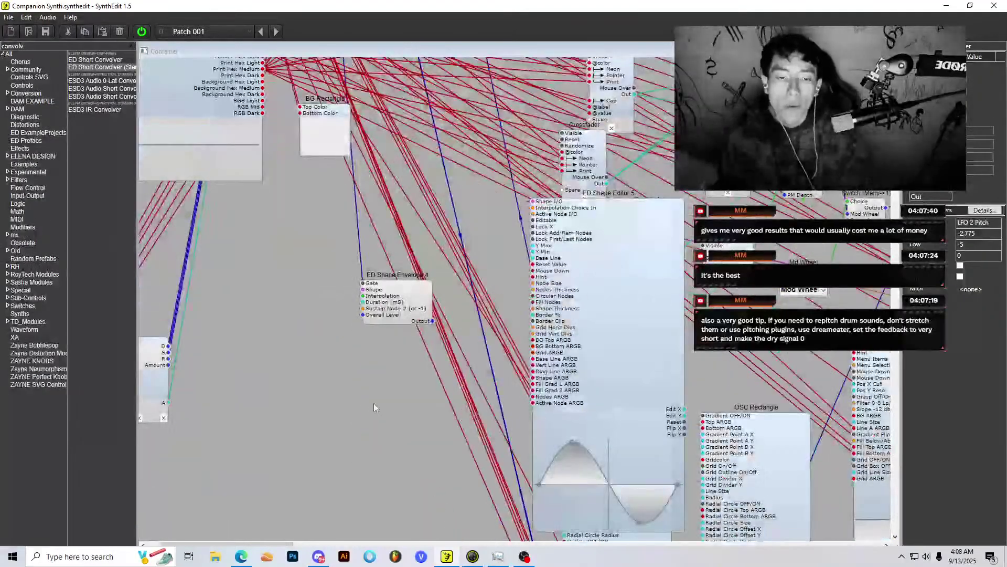
{"action": "scroll", "coordinate": [607, 367], "scroll_direction": "up", "scroll_amount": 3}
{"action": "scroll", "coordinate": [607, 366], "scroll_direction": "right", "scroll_amount": 8}
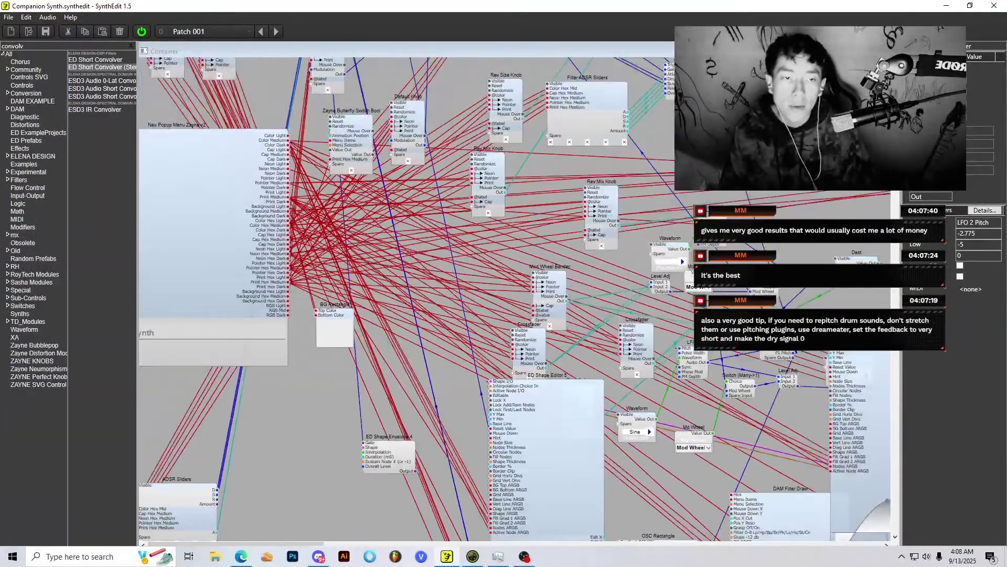
{"action": "scroll", "coordinate": [361, 294], "scroll_direction": "up", "scroll_amount": 3}
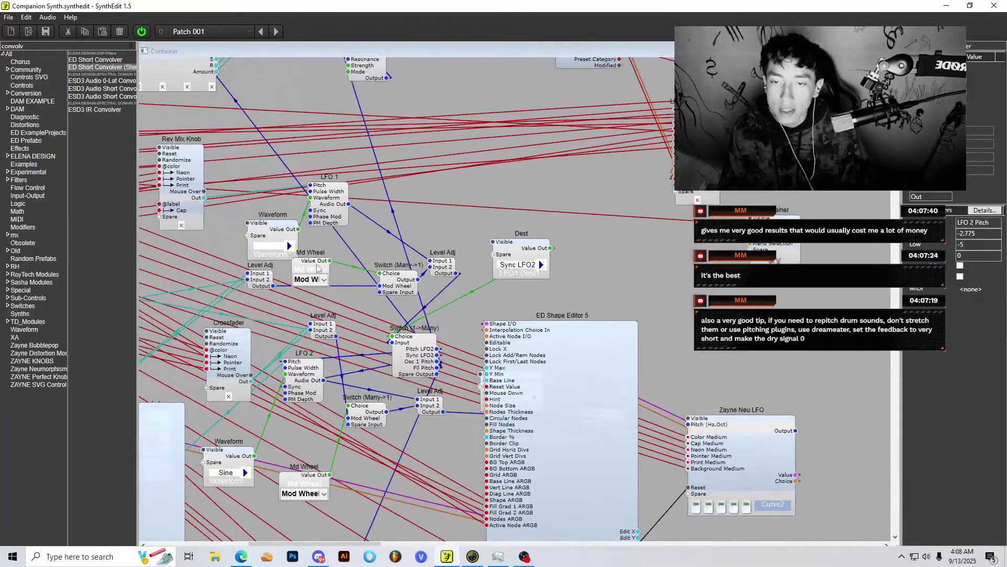
{"action": "scroll", "coordinate": [241, 231], "scroll_direction": "up", "scroll_amount": 1}
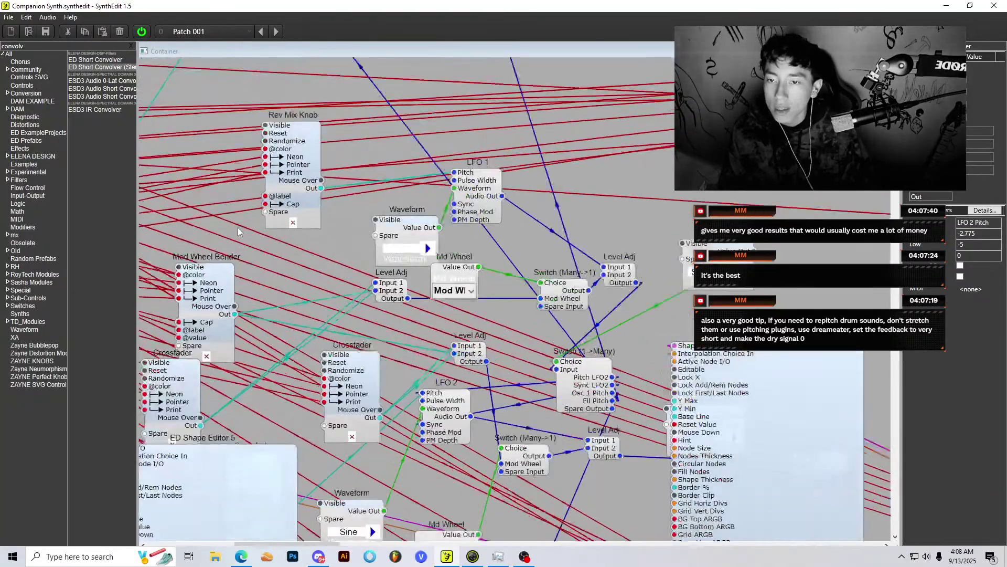
{"action": "scroll", "coordinate": [446, 262], "scroll_direction": "down", "scroll_amount": 1}
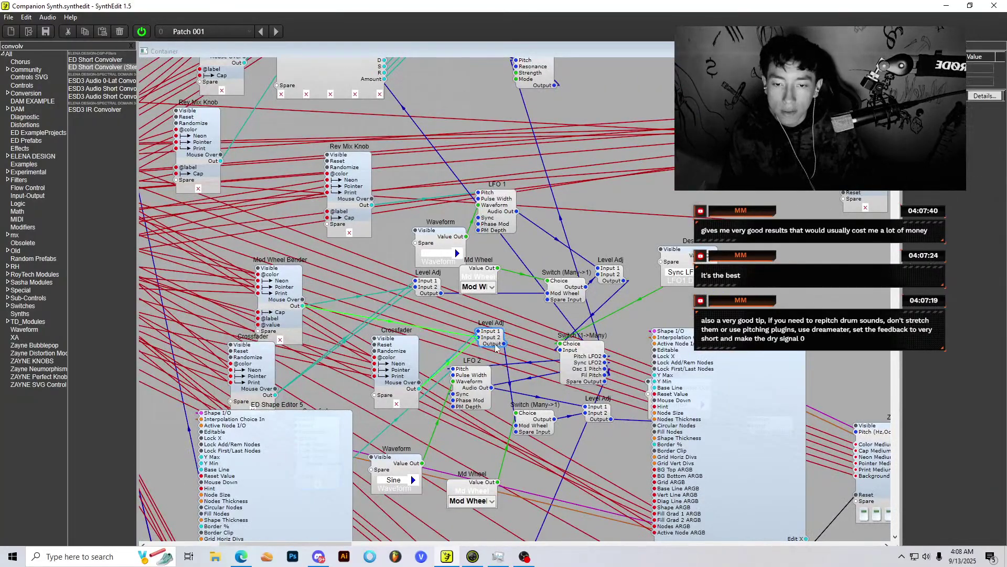
Step: Reposition the Level Adj module above LFO 2 and the LFO 2 module to spread out their wiring
{"action": "left_click_drag", "start_coordinate": [497, 340], "coordinate": [510, 346]}
{"action": "left_click_drag", "start_coordinate": [481, 389], "coordinate": [468, 408]}
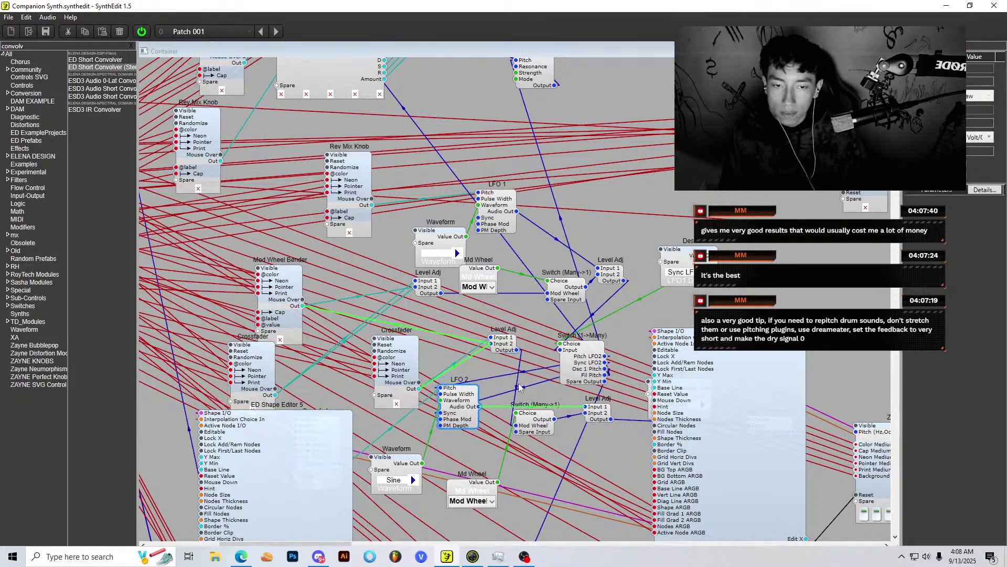
{"action": "scroll", "coordinate": [477, 362], "scroll_direction": "down", "scroll_amount": 1}
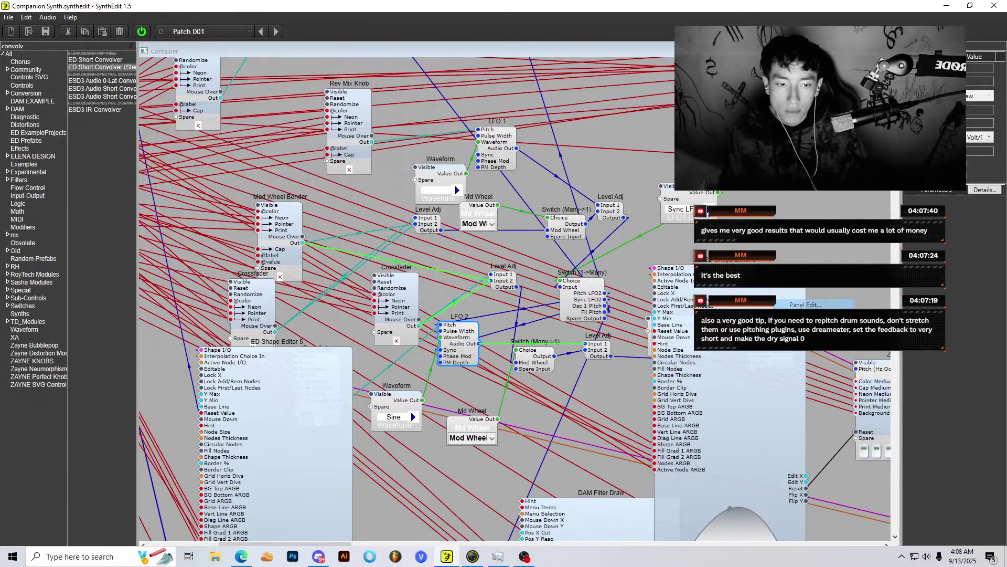
Step: Show the synth's panel view and lower the peak node of the Osc curve, shifting it slightly left
{"action": "key", "text": "Tab"}
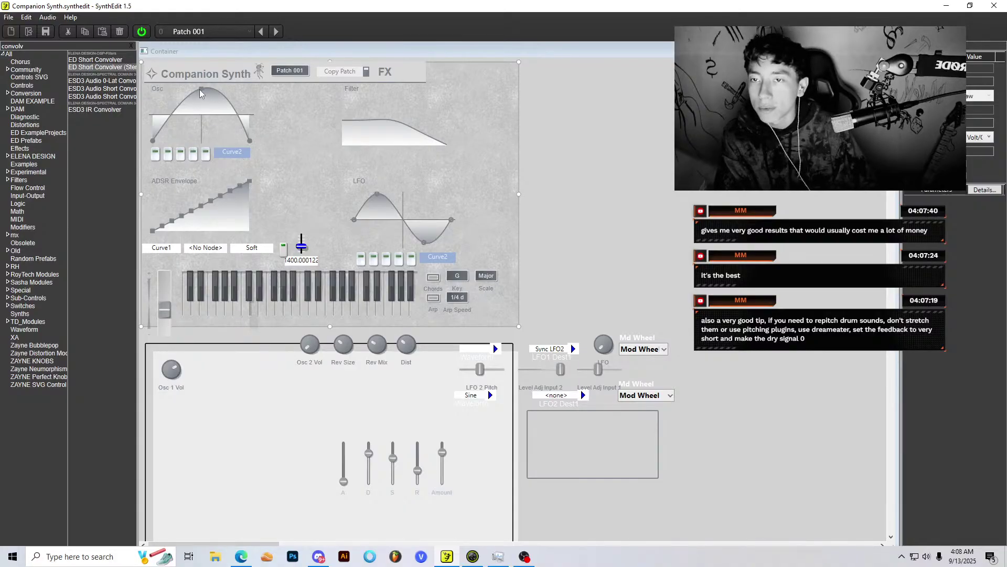
{"action": "left_click_drag", "start_coordinate": [200, 92], "coordinate": [184, 128]}
{"action": "scroll", "coordinate": [581, 266], "scroll_direction": "down", "scroll_amount": 3}
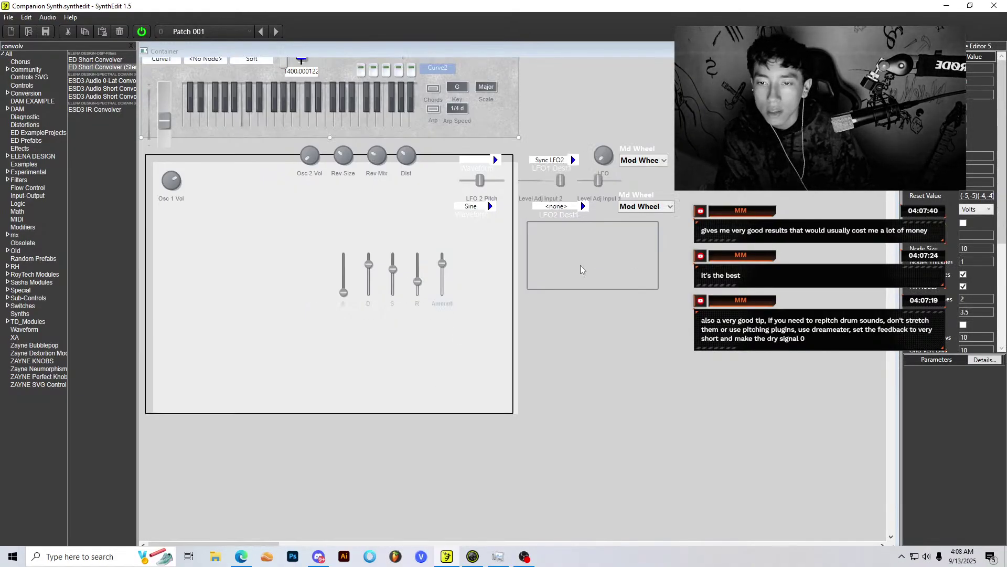
{"action": "scroll", "coordinate": [580, 265], "scroll_direction": "up", "scroll_amount": 3}
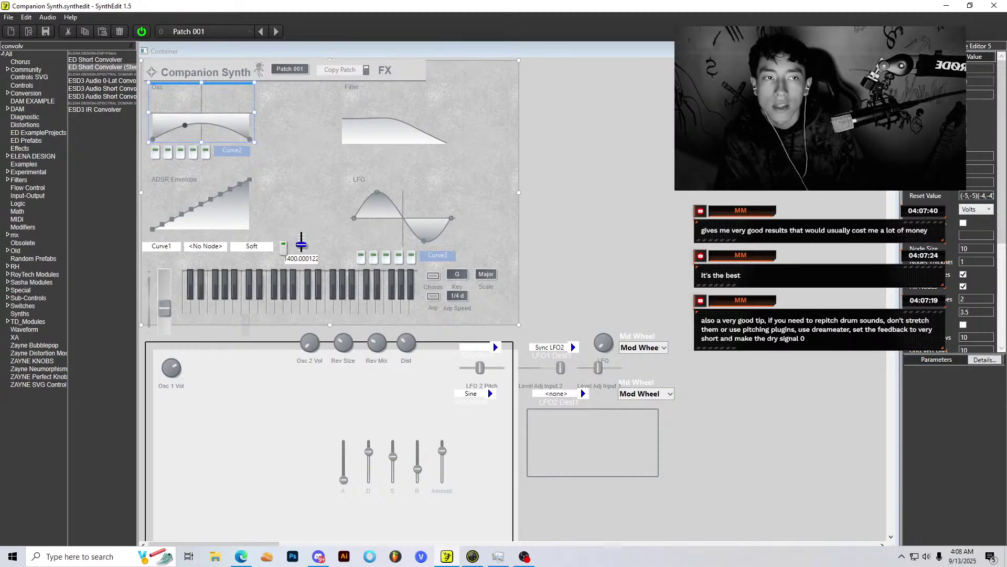
Step: Return to the structure view and examine the ED Shape Editor 5 modules and the envelope container wired to one of them
{"action": "key", "text": "Tab"}
{"action": "scroll", "coordinate": [665, 258], "scroll_direction": "down", "scroll_amount": 3}
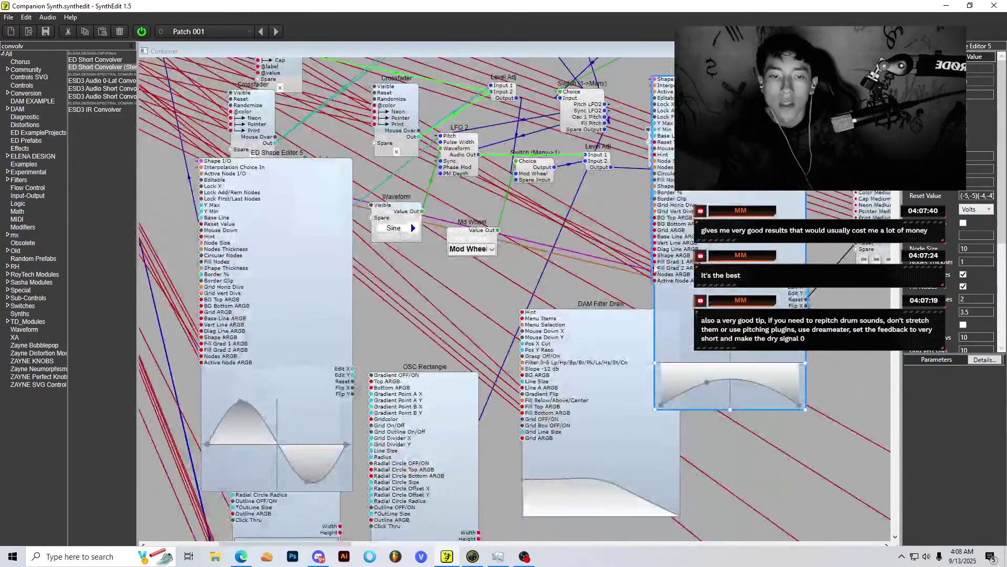
{"action": "scroll", "coordinate": [666, 258], "scroll_direction": "down", "scroll_amount": 1}
{"action": "scroll", "coordinate": [665, 258], "scroll_direction": "down", "scroll_amount": 2}
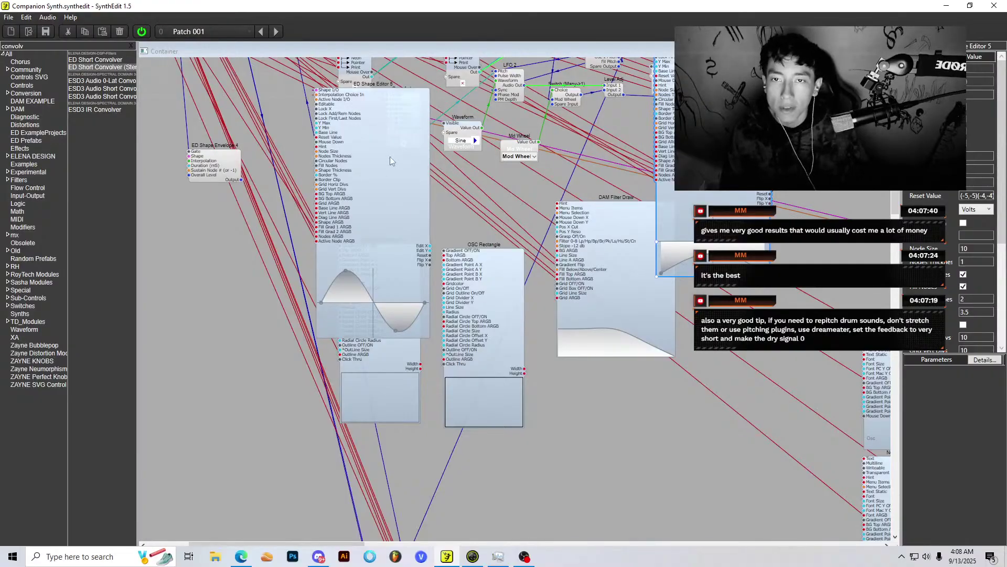
{"action": "left_click", "coordinate": [389, 156]}
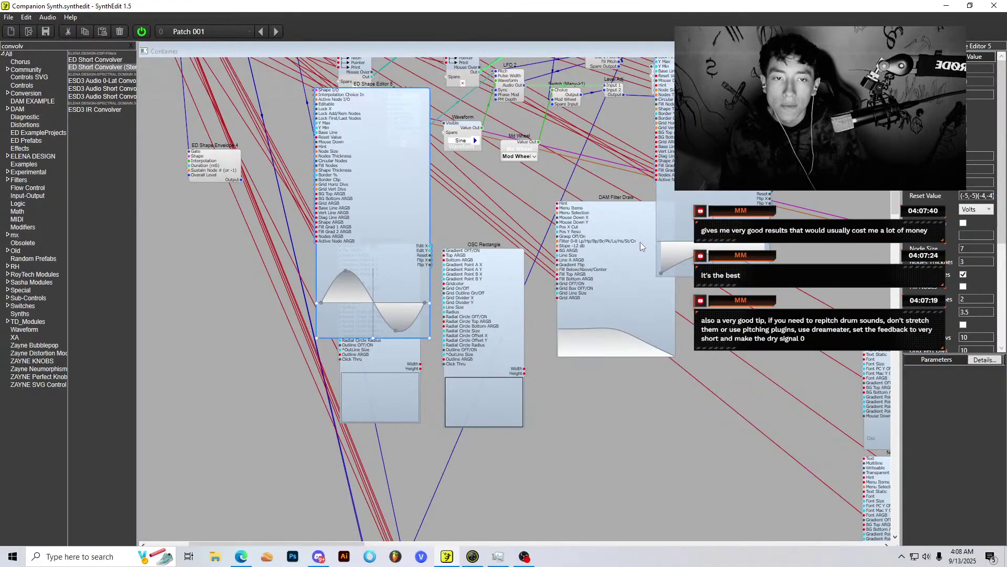
{"action": "scroll", "coordinate": [663, 260], "scroll_direction": "down", "scroll_amount": 1}
{"action": "scroll", "coordinate": [439, 336], "scroll_direction": "up", "scroll_amount": 3}
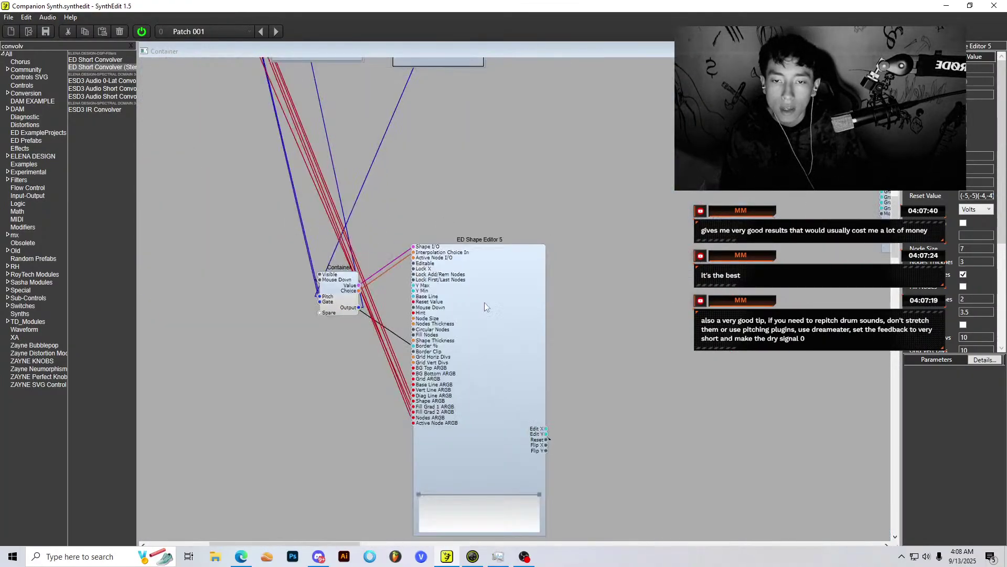
{"action": "left_click", "coordinate": [346, 287]}
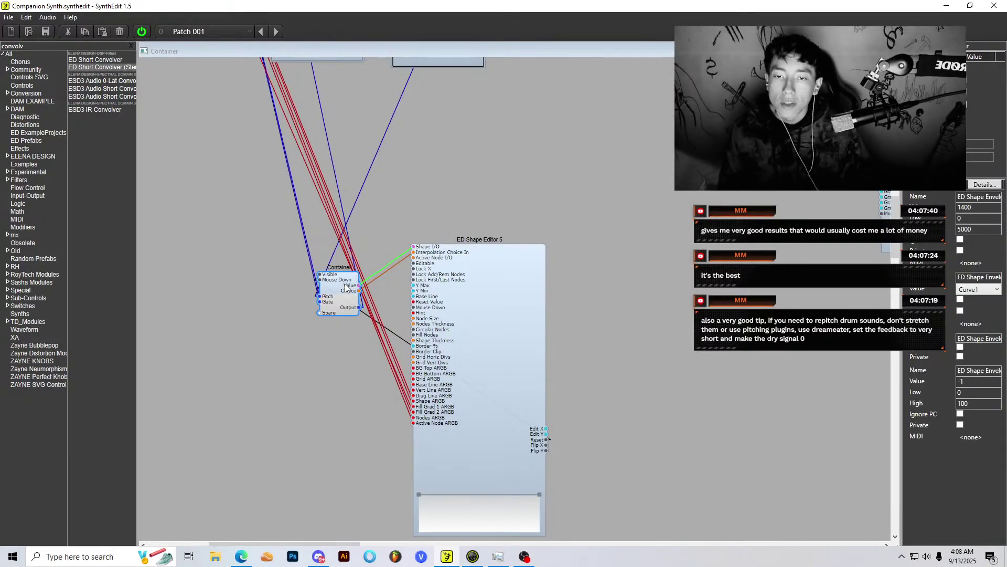
{"action": "left_click", "coordinate": [489, 287]}
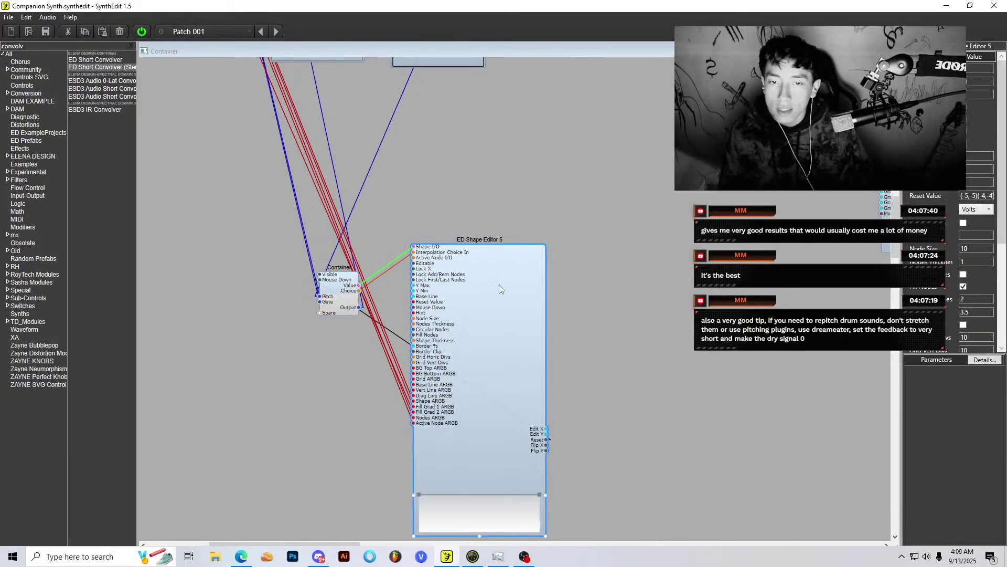
Step: Delete the Polyphony Control module and its attached voice-stealing List Entry4 inside the envelope container, and close the container
{"action": "double_click", "coordinate": [342, 289]}
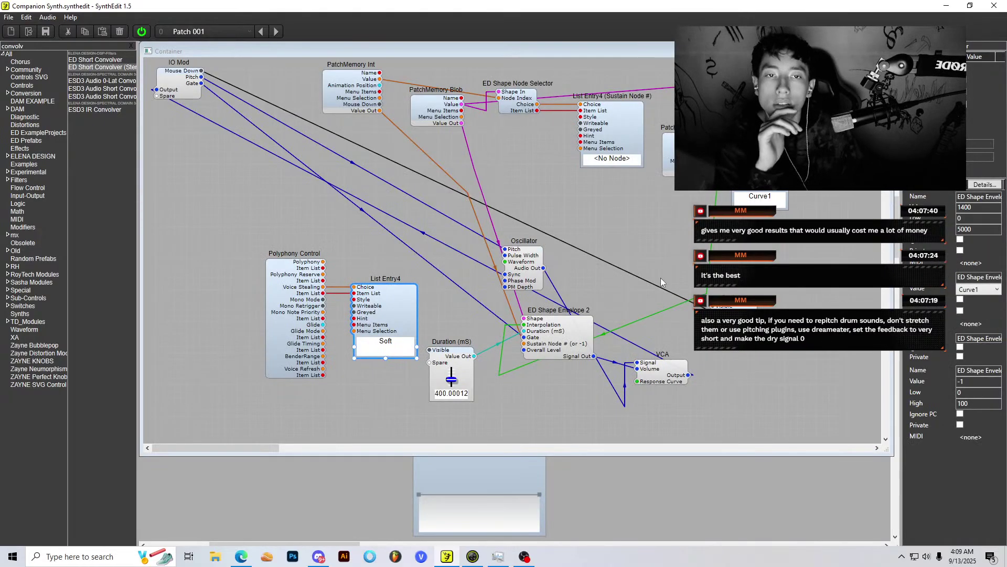
{"action": "scroll", "coordinate": [566, 230], "scroll_direction": "down", "scroll_amount": 3}
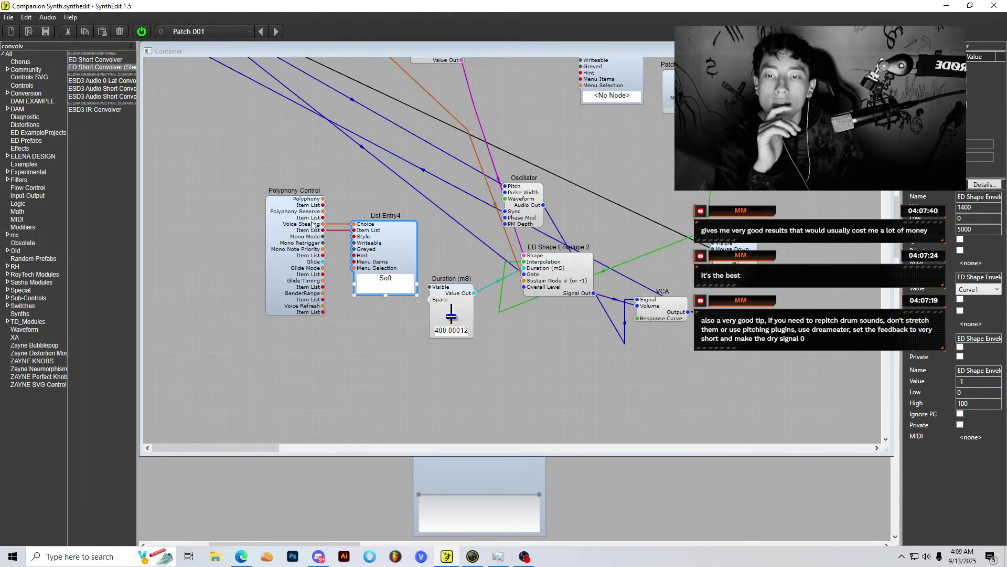
{"action": "left_click_drag", "start_coordinate": [305, 222], "coordinate": [295, 222]}
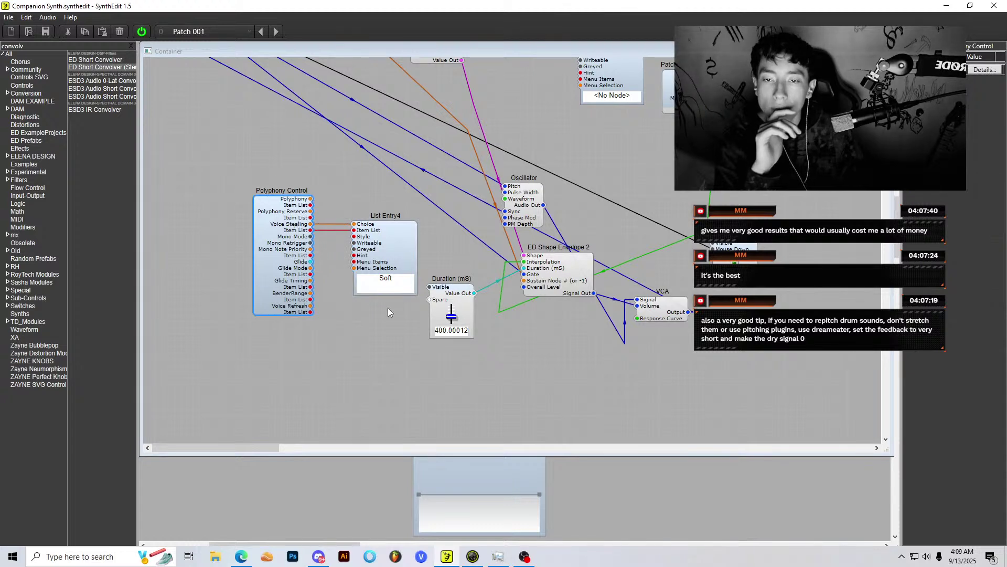
{"action": "left_click", "coordinate": [355, 251]}
{"action": "key", "text": "Delete"}
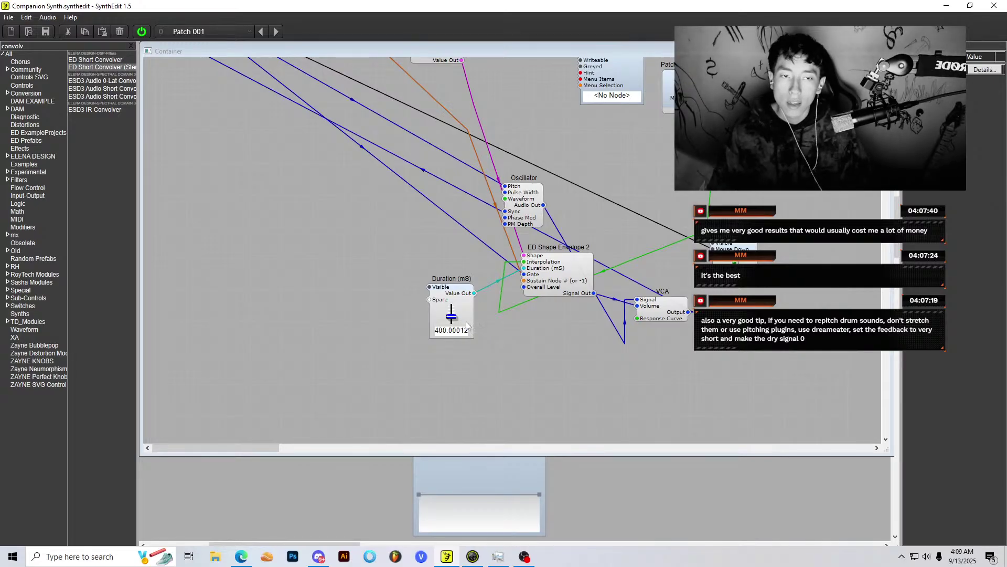
{"action": "scroll", "coordinate": [454, 300], "scroll_direction": "up", "scroll_amount": 3}
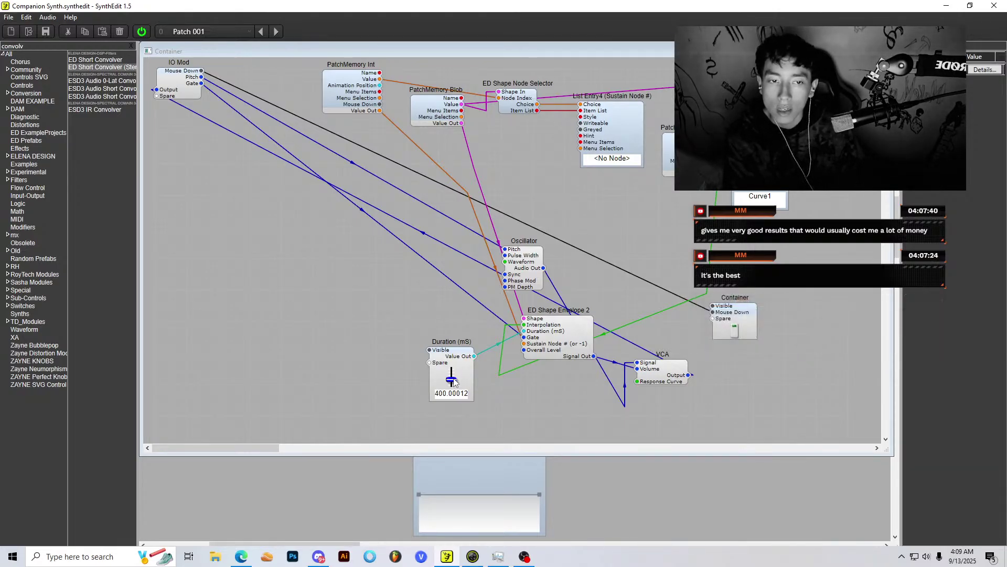
{"action": "key", "text": "ctrl+F4"}
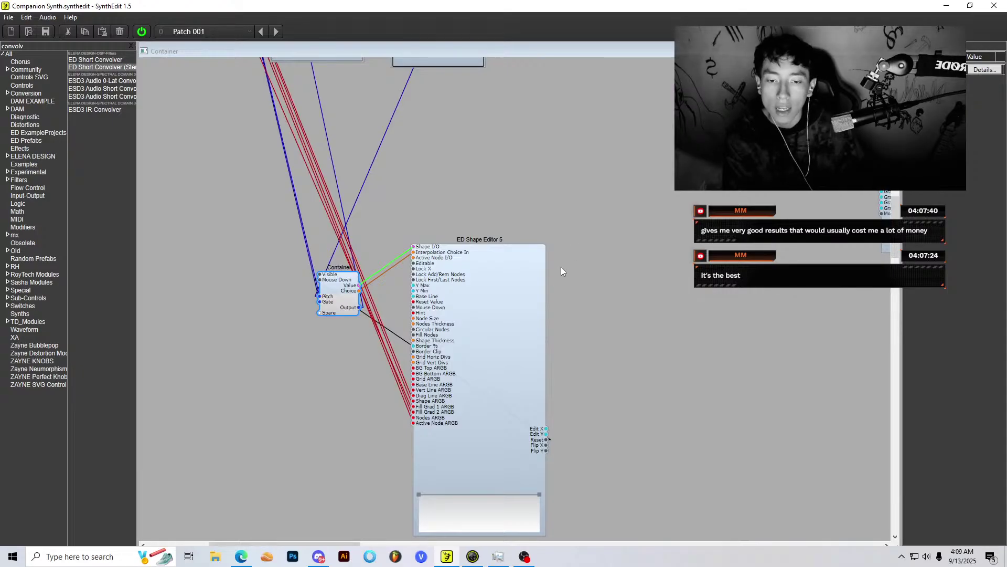
Step: Inspect the envelope's ED Shape Editor 5 properties and the remaining modules inside the envelope container
{"action": "left_click", "coordinate": [502, 306]}
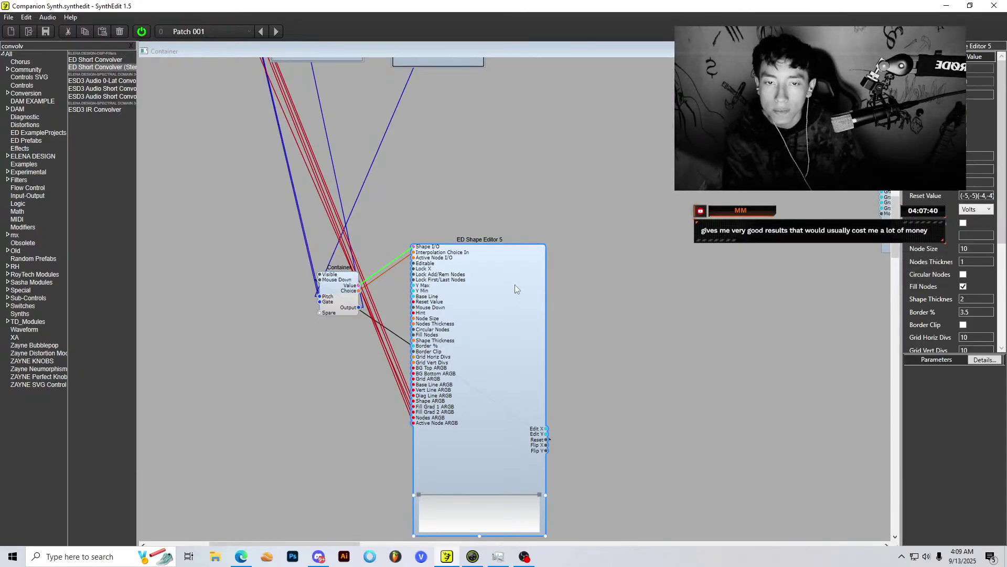
{"action": "key", "text": "ctrl+F4"}
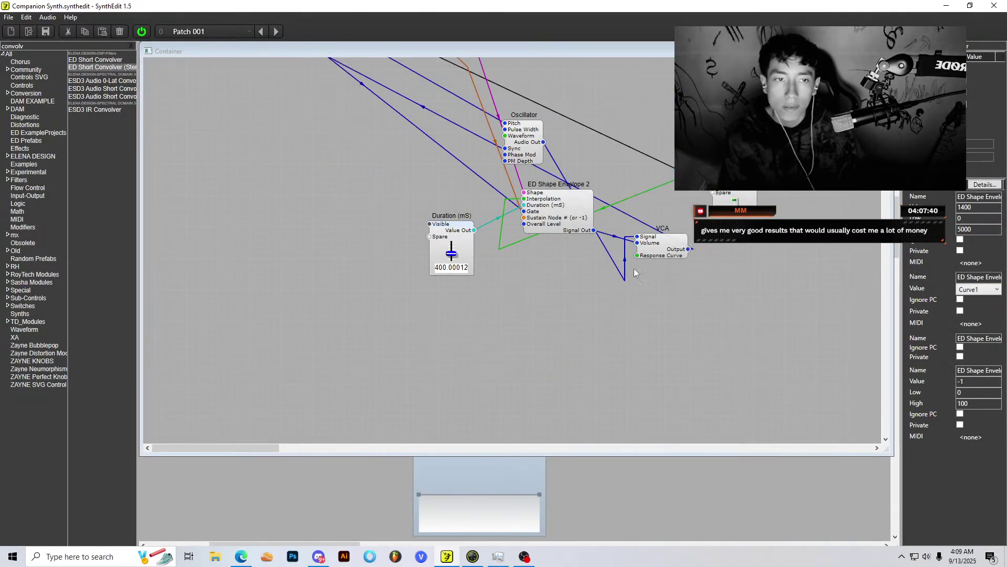
{"action": "scroll", "coordinate": [634, 269], "scroll_direction": "down", "scroll_amount": 4}
{"action": "scroll", "coordinate": [512, 250], "scroll_direction": "up", "scroll_amount": 1}
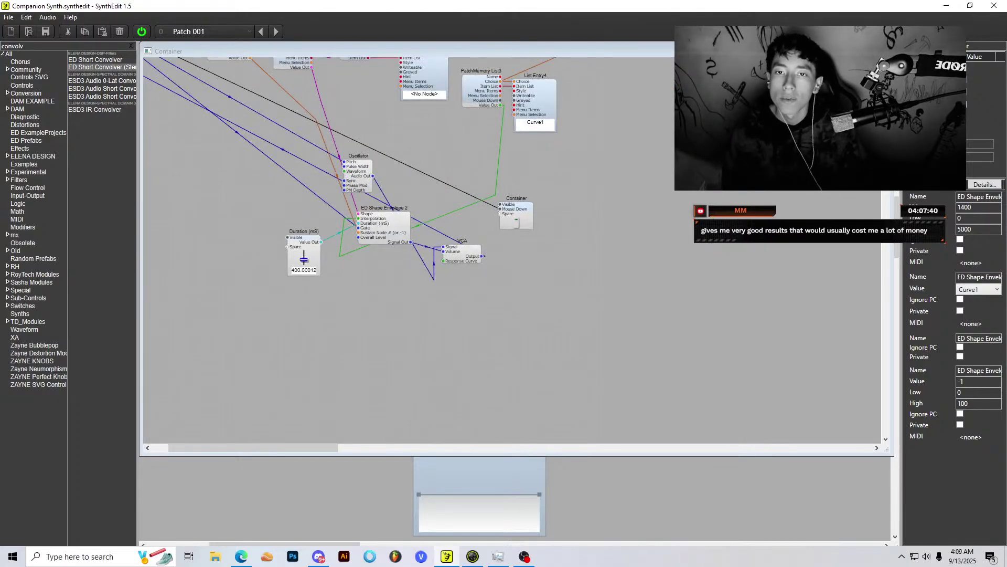
{"action": "key", "text": "ctrl+F4"}
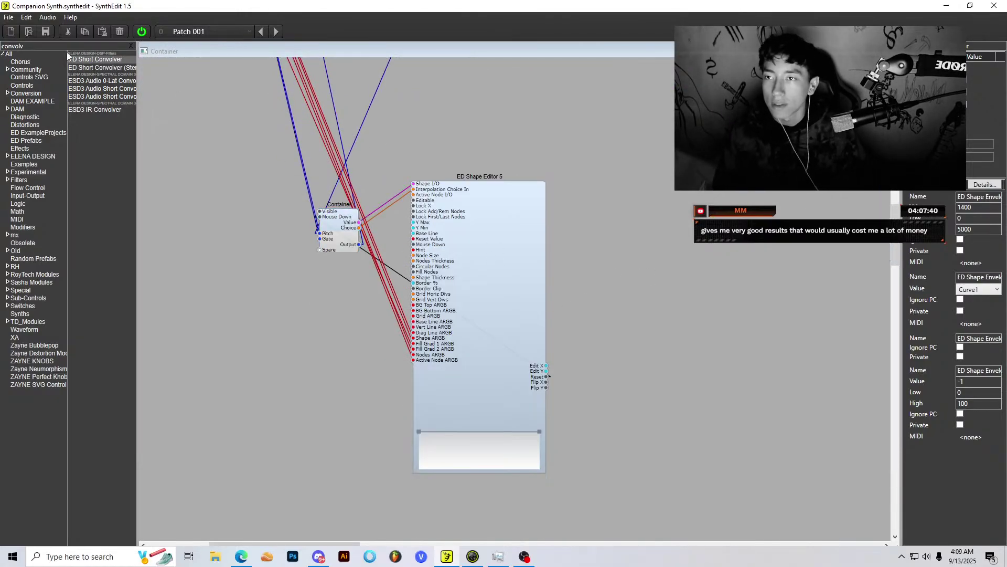
{"action": "type", "text": "shape env"}
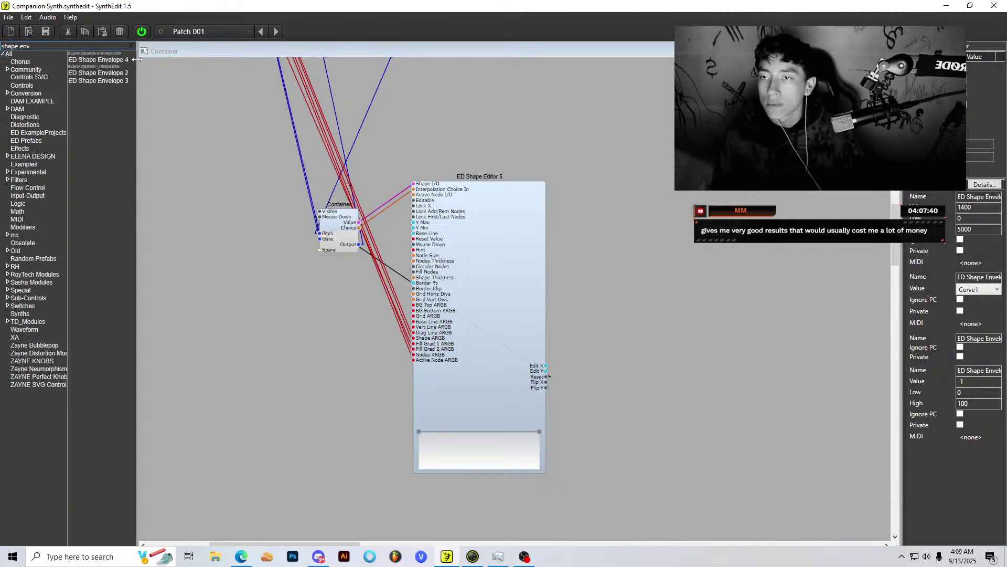
{"action": "left_click_drag", "start_coordinate": [98, 60], "coordinate": [664, 178]}
{"action": "key", "text": "Delete"}
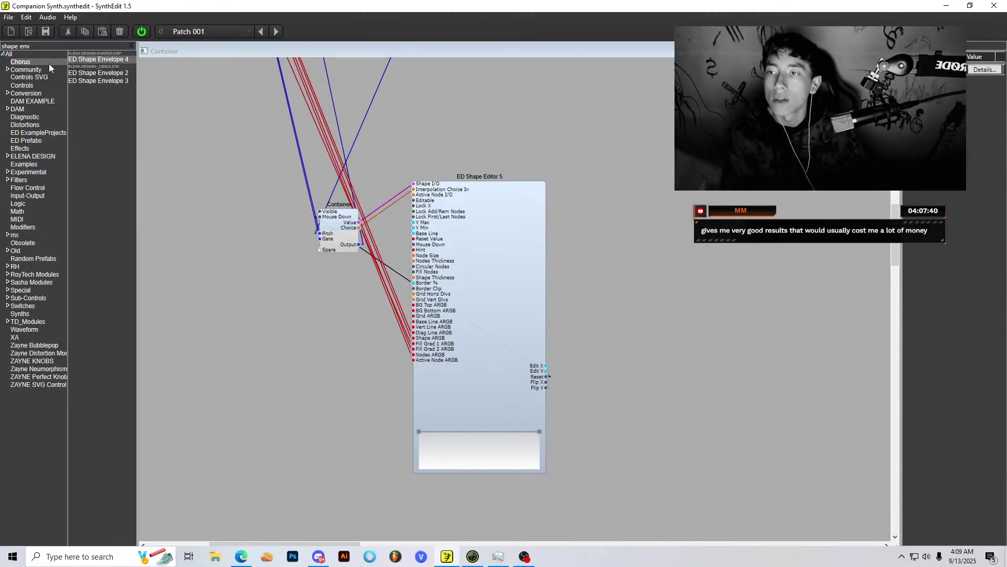
Step: Search the module browser for "envelop" and insert the ShapeEnvelope example into the container, dismissing the audio output warning
{"action": "triple_click", "coordinate": [2, 47]}
{"action": "type", "text": "envelop"}
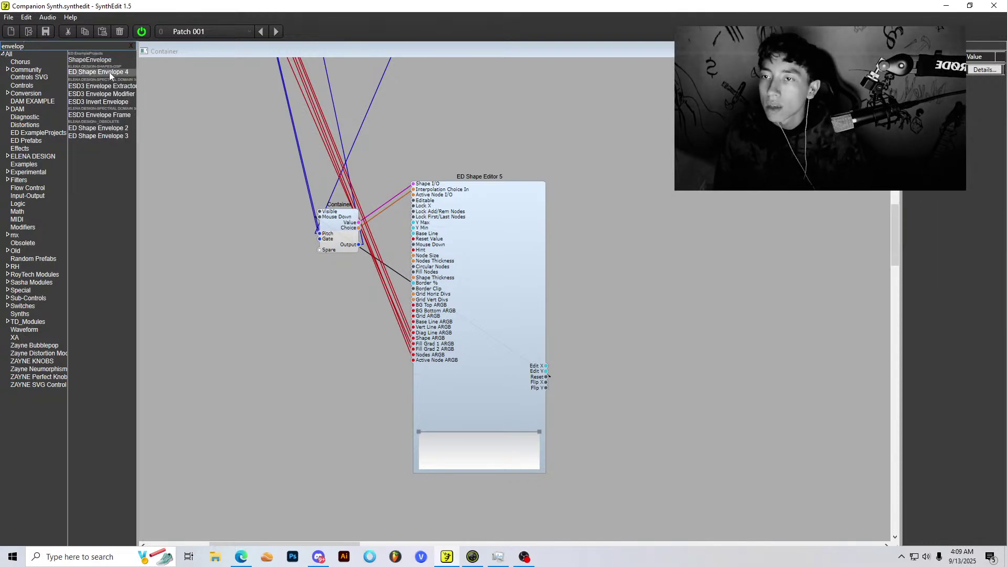
{"action": "left_click_drag", "start_coordinate": [90, 59], "coordinate": [581, 248]}
{"action": "left_click", "coordinate": [583, 320]}
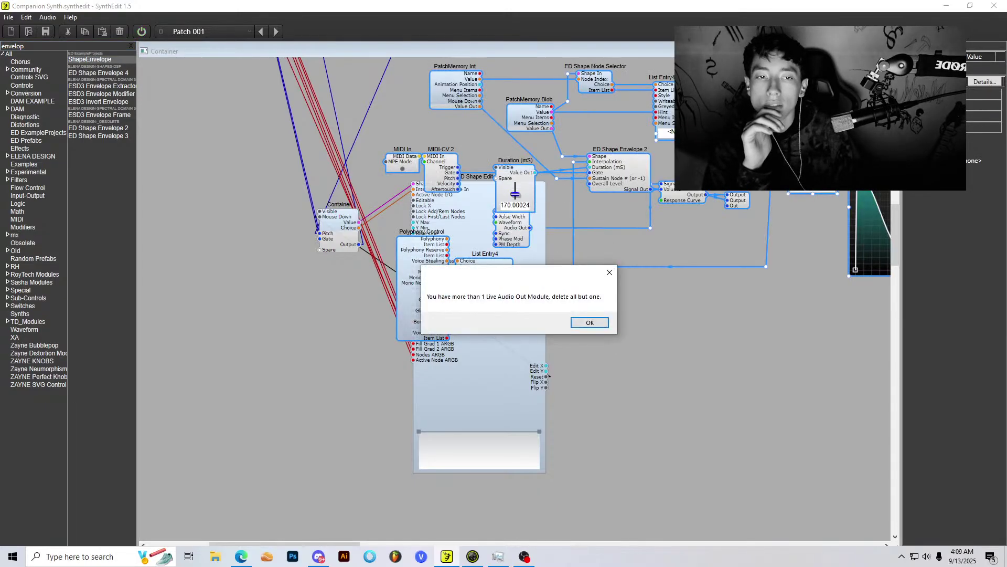
{"action": "left_click", "coordinate": [591, 322]}
Step: Move the inserted ShapeEnvelope modules into the empty area below the envelope's ED Shape Editor 5 and deselect them
{"action": "scroll", "coordinate": [653, 270], "scroll_direction": "down", "scroll_amount": 2}
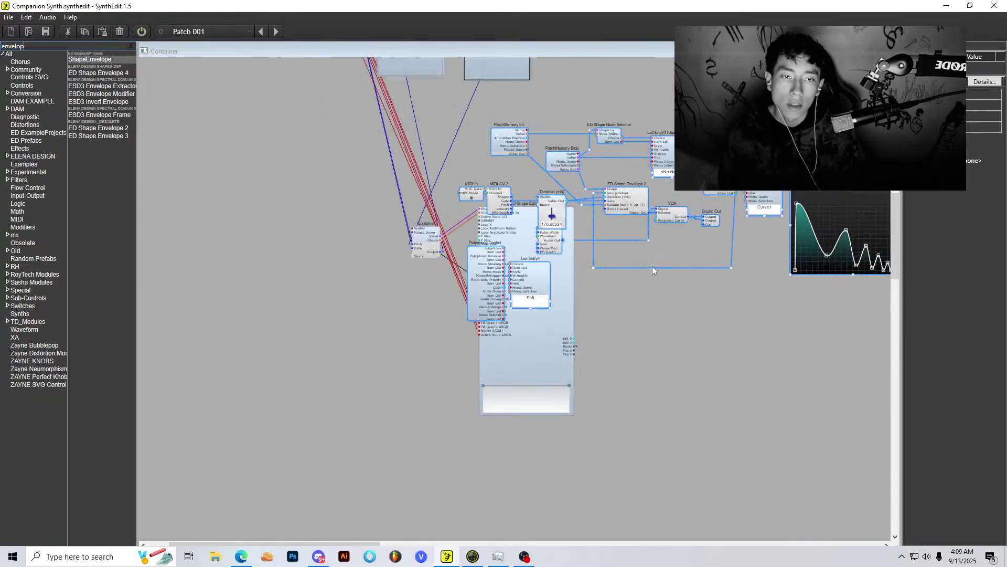
{"action": "left_click_drag", "start_coordinate": [836, 165], "coordinate": [651, 456]}
{"action": "scroll", "coordinate": [645, 359], "scroll_direction": "down", "scroll_amount": 2}
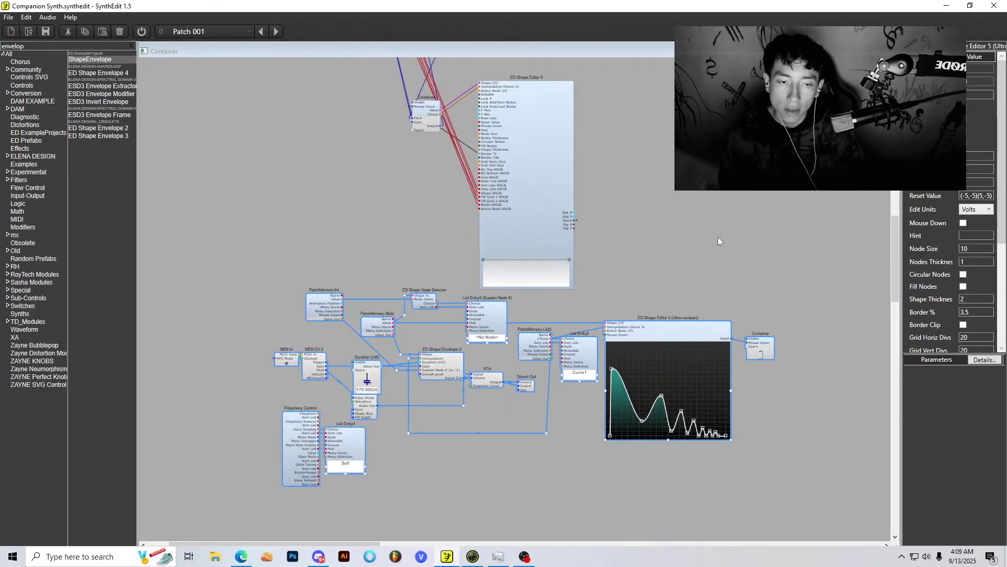
{"action": "left_click", "coordinate": [718, 239]}
Step: Compare the properties, including node, grid and ARGB settings, of the existing ED Shape Editor 5 and the example's ultra-compact one
{"action": "scroll", "coordinate": [670, 329], "scroll_direction": "up", "scroll_amount": 2}
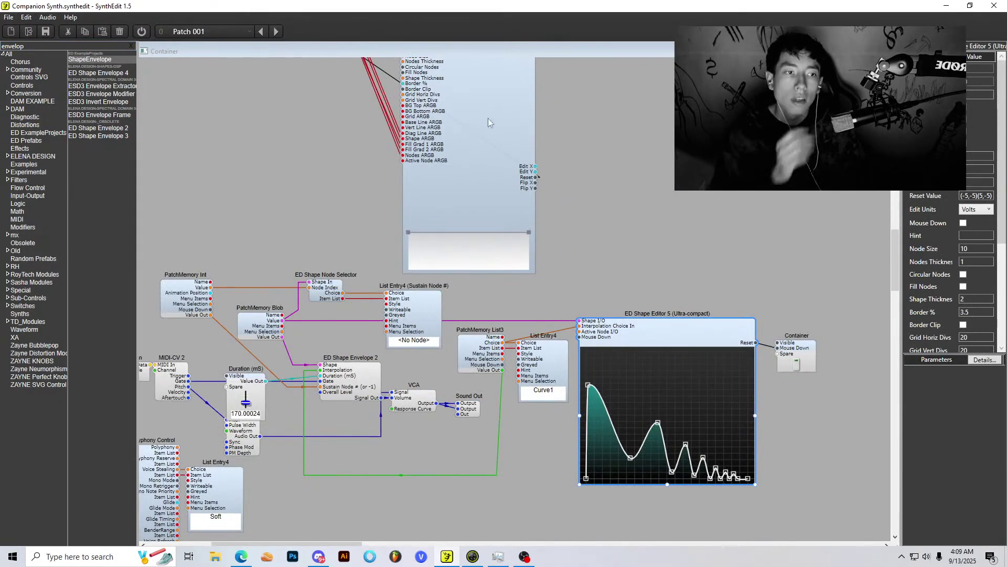
{"action": "left_click", "coordinate": [495, 100]}
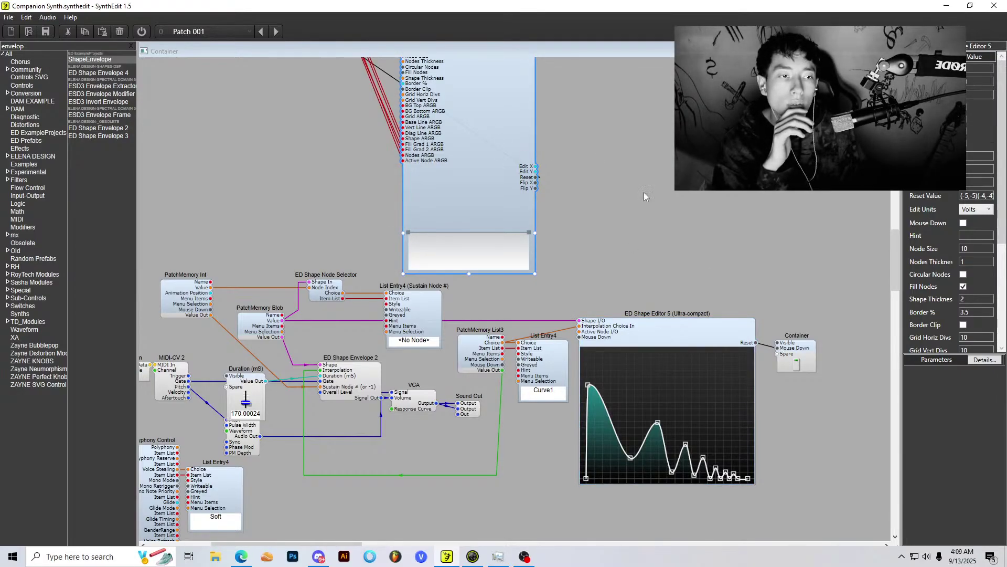
{"action": "left_click", "coordinate": [701, 306]}
{"action": "left_click", "coordinate": [679, 326]}
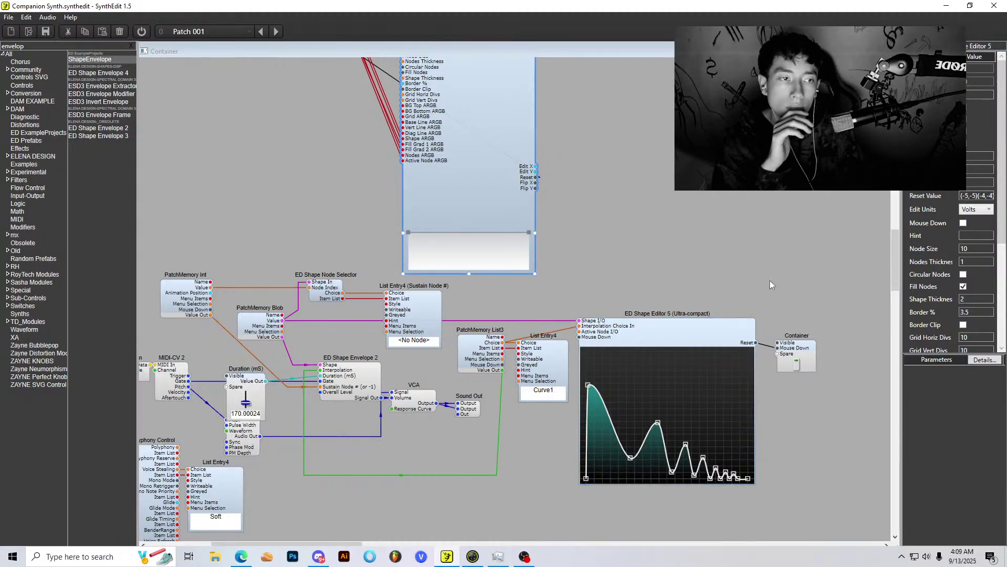
{"action": "scroll", "coordinate": [935, 203], "scroll_direction": "down", "scroll_amount": 1}
{"action": "scroll", "coordinate": [935, 204], "scroll_direction": "up", "scroll_amount": 1}
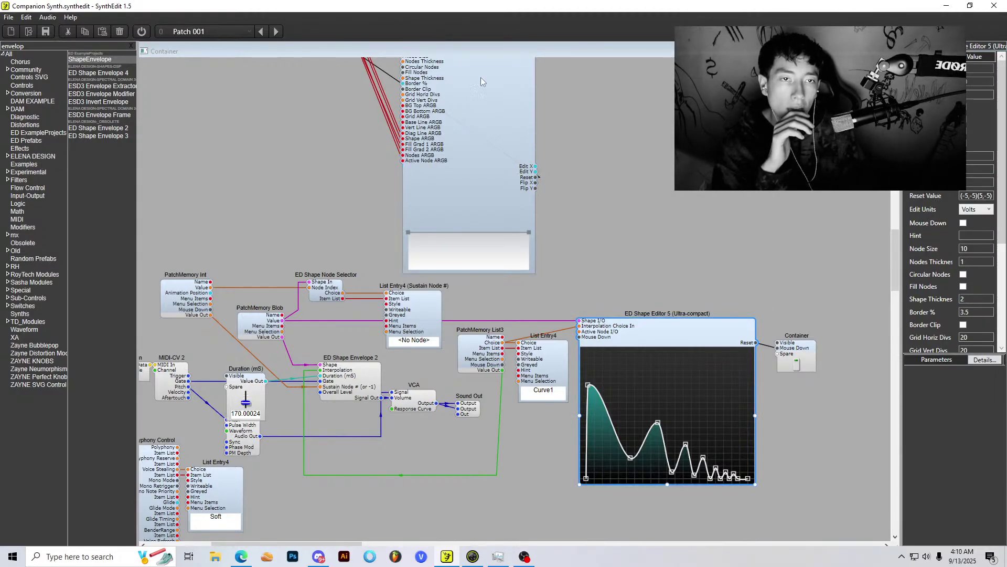
{"action": "left_click", "coordinate": [527, 199]}
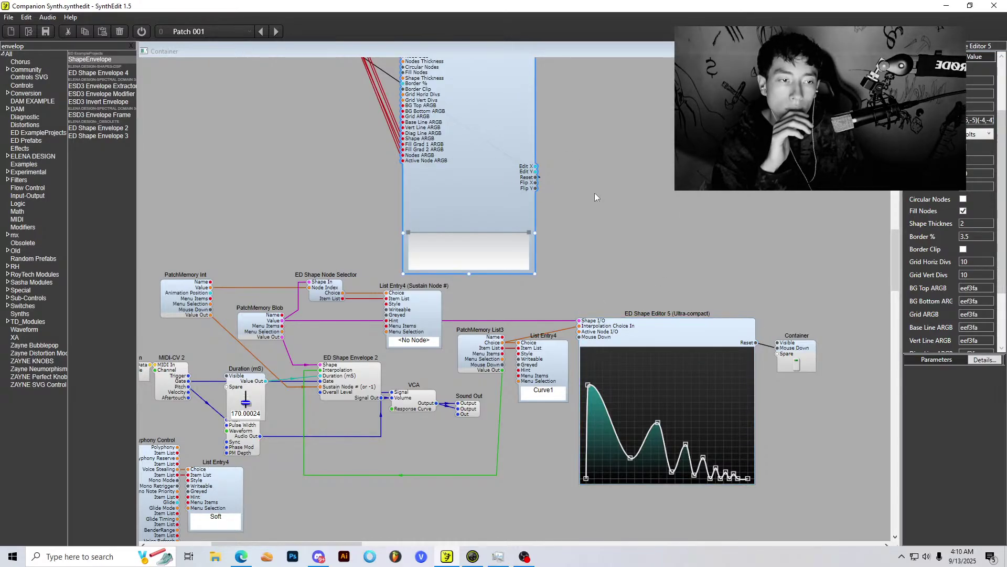
{"action": "scroll", "coordinate": [672, 331], "scroll_direction": "down", "scroll_amount": 2}
{"action": "scroll", "coordinate": [665, 312], "scroll_direction": "up", "scroll_amount": 2}
{"action": "left_click", "coordinate": [665, 312]}
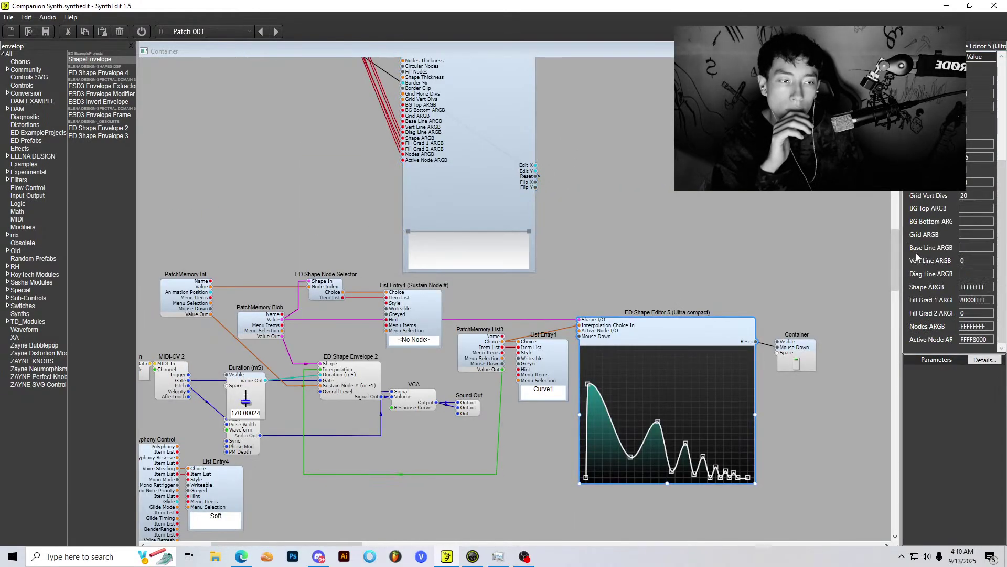
{"action": "left_click", "coordinate": [452, 189]}
{"action": "scroll", "coordinate": [632, 333], "scroll_direction": "down", "scroll_amount": 2}
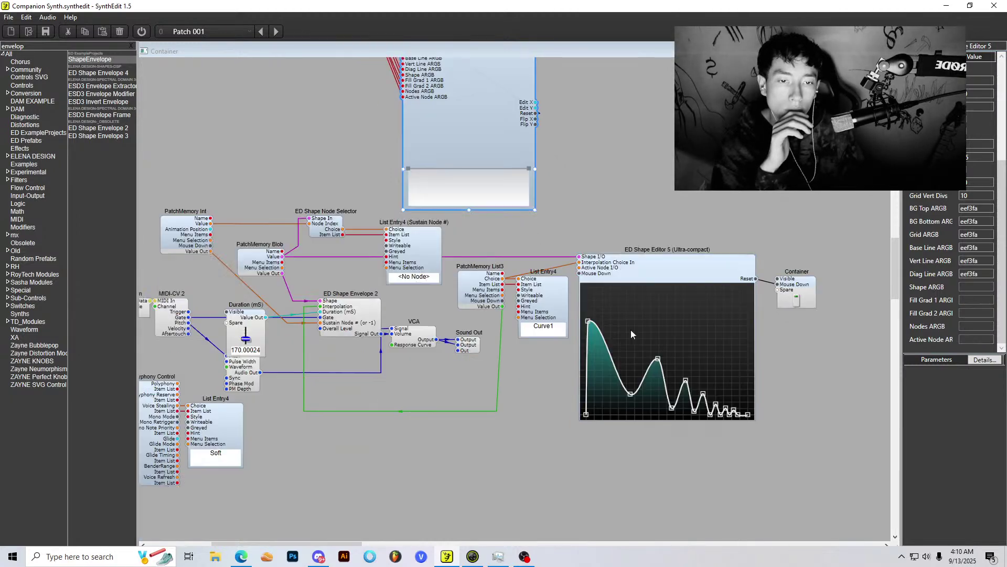
{"action": "scroll", "coordinate": [596, 271], "scroll_direction": "up", "scroll_amount": 2}
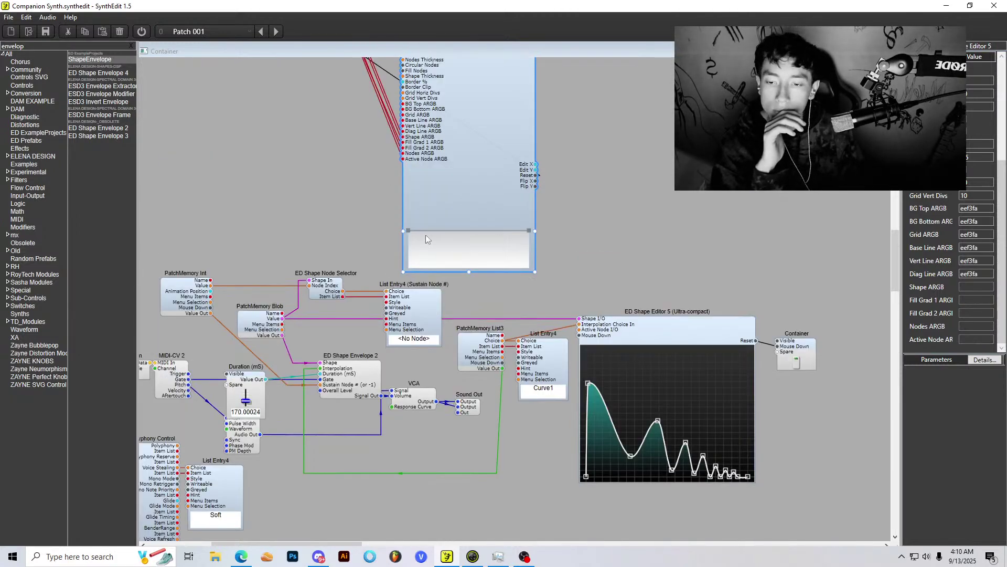
Step: Move the example's Oscillator clear of the neighbouring modules and try to start the audio, dismissing the duplicate-module warnings
{"action": "left_click_drag", "start_coordinate": [240, 434], "coordinate": [251, 450]}
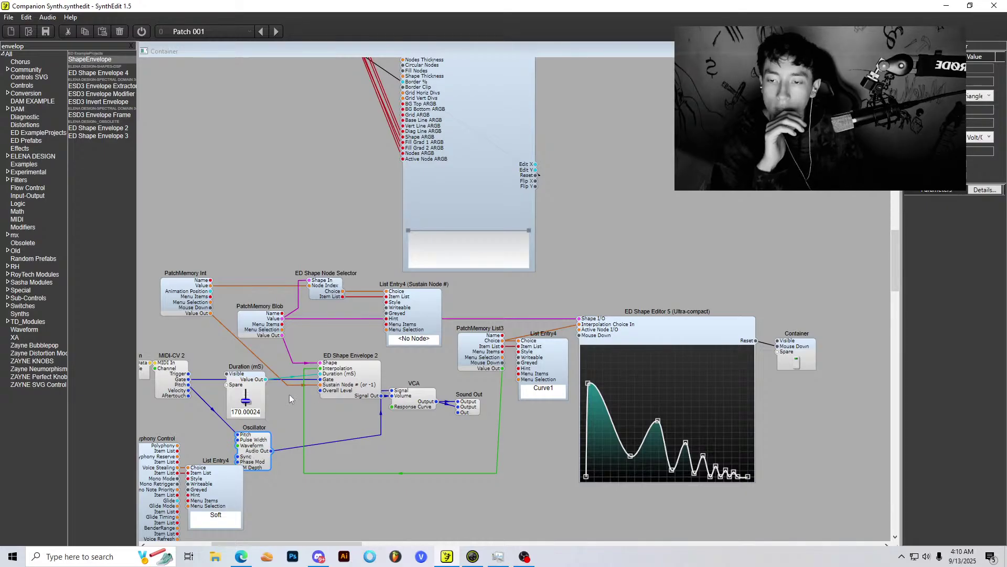
{"action": "left_click_drag", "start_coordinate": [358, 545], "coordinate": [309, 545]}
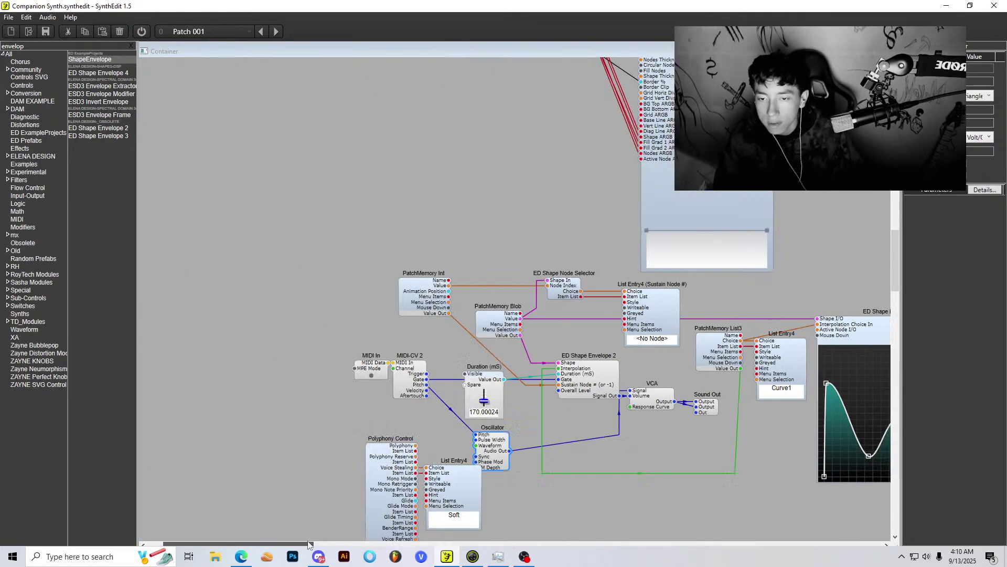
{"action": "scroll", "coordinate": [602, 402], "scroll_direction": "down", "scroll_amount": 2}
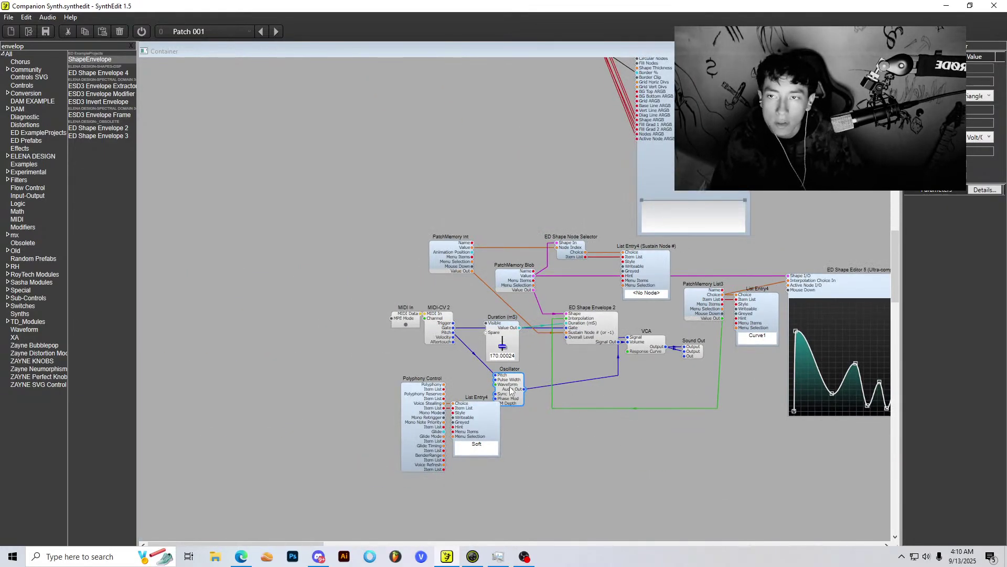
{"action": "left_click_drag", "start_coordinate": [510, 389], "coordinate": [533, 393]}
{"action": "left_click", "coordinate": [142, 32]}
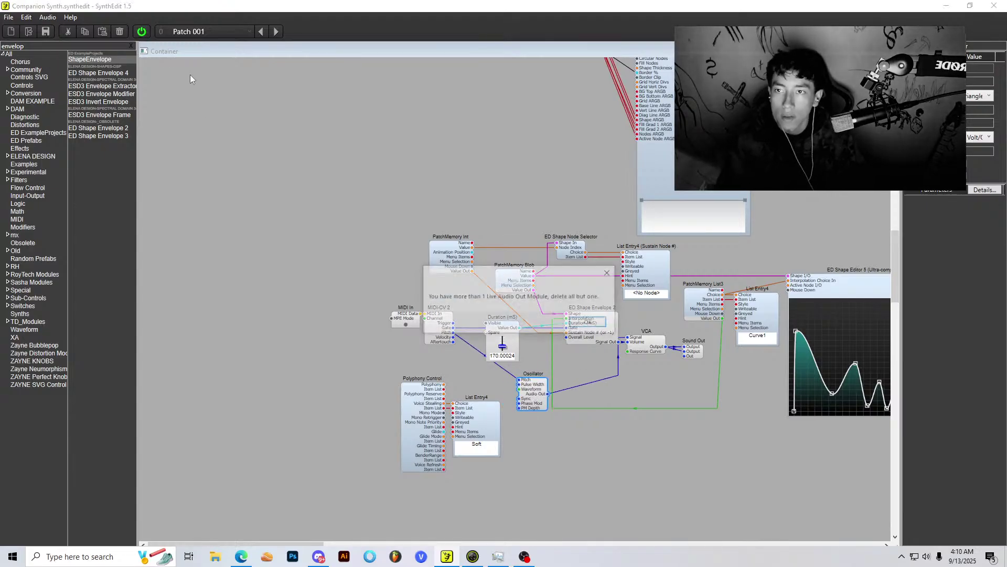
{"action": "left_click", "coordinate": [596, 324]}
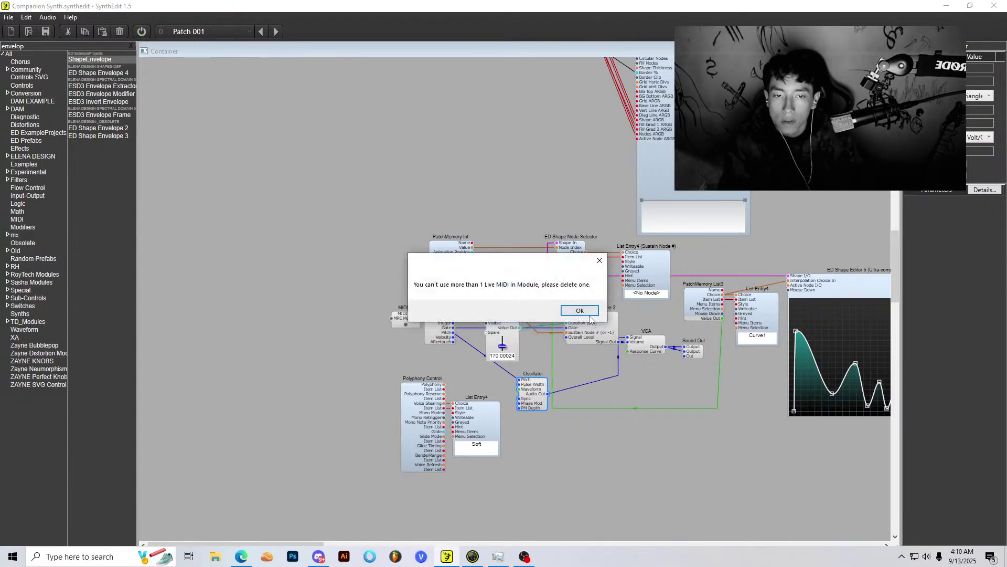
{"action": "left_click", "coordinate": [588, 313]}
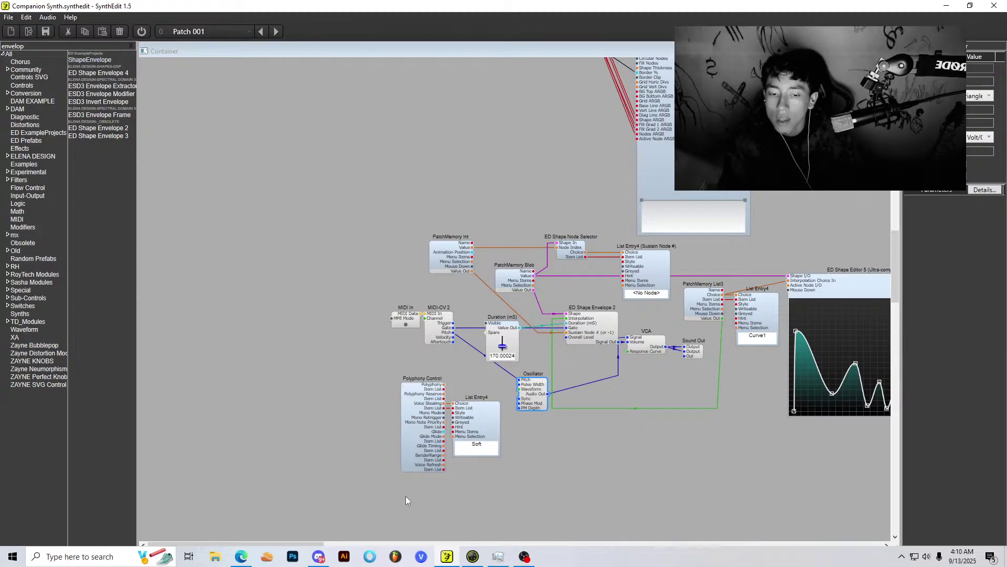
Step: Open a second SynthEdit instance and create a new empty project in it
{"action": "left_click", "coordinate": [448, 557]}
{"action": "left_click", "coordinate": [434, 503]}
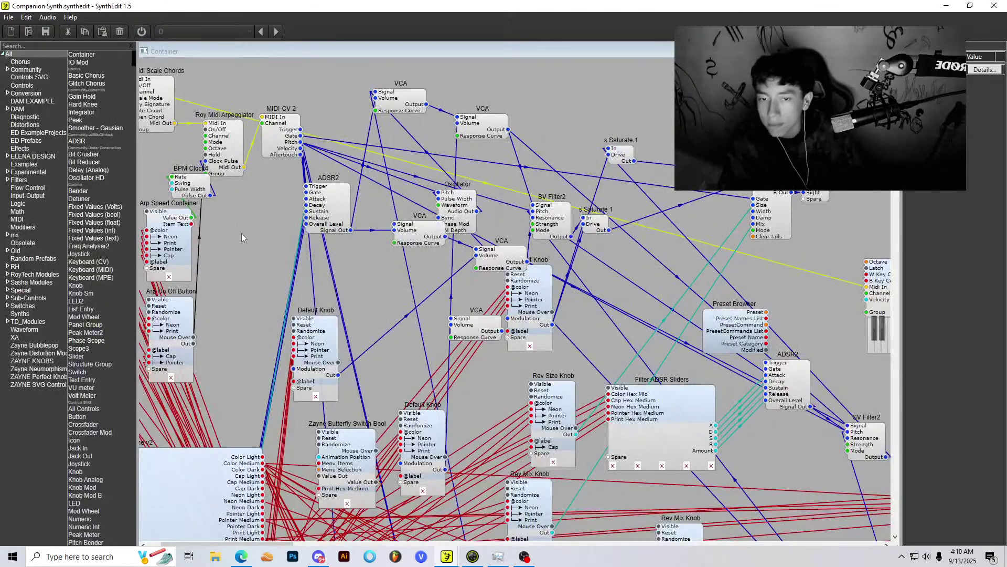
{"action": "left_click", "coordinate": [8, 17]}
{"action": "left_click", "coordinate": [25, 30]}
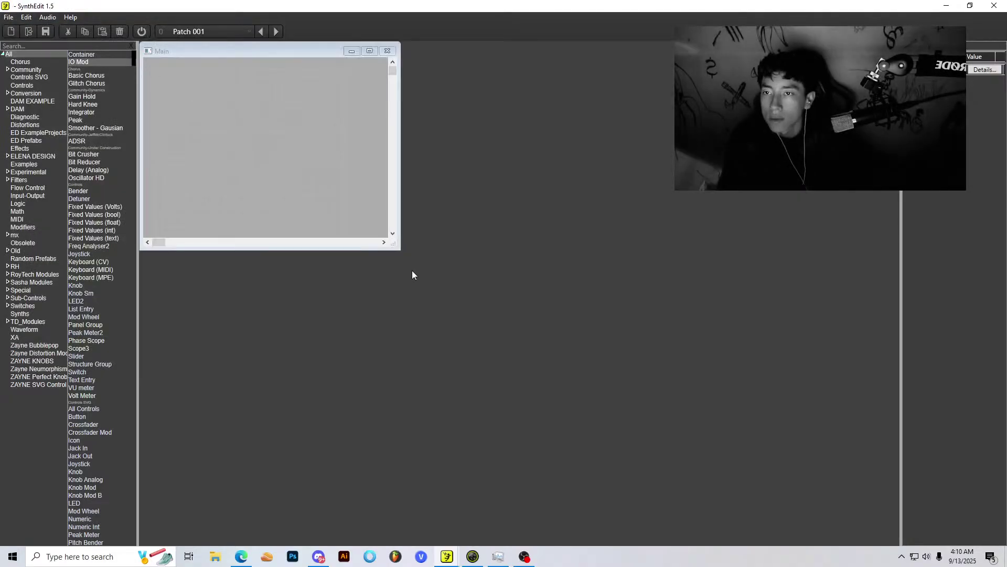
Step: Search the module browser for "envelop" and insert the ShapeEnvelope example into the empty project, dismissing the message
{"action": "left_click", "coordinate": [45, 47]}
{"action": "type", "text": "envelop"}
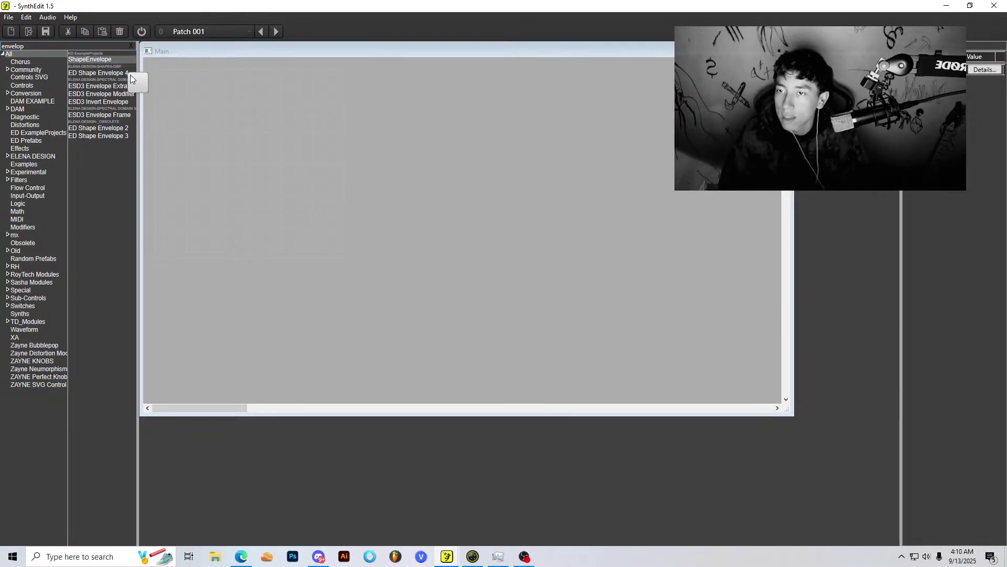
{"action": "left_click", "coordinate": [583, 320]}
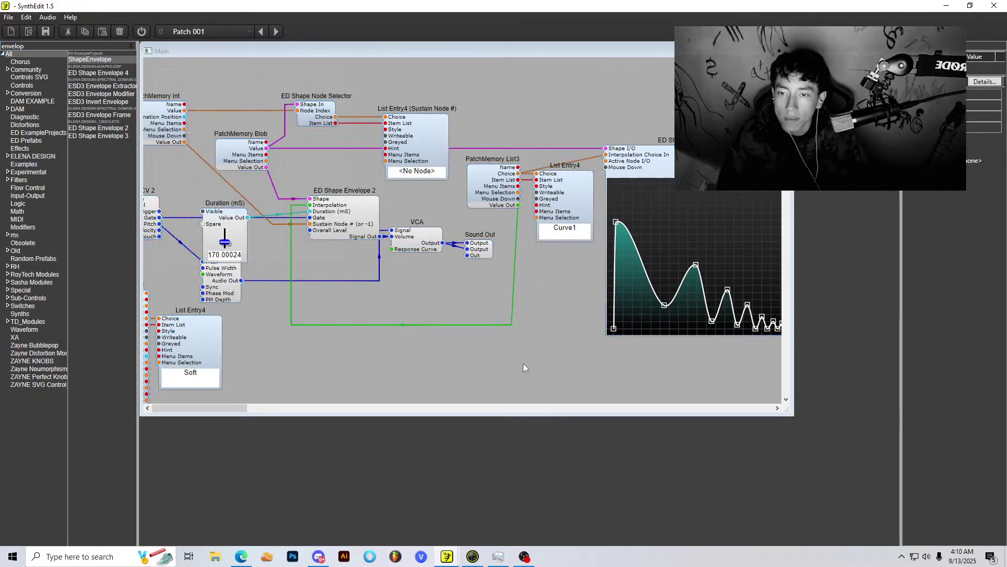
Step: Start the audio in the new project, dismissing the MIDI ports reminder
{"action": "scroll", "coordinate": [435, 327], "scroll_direction": "down", "scroll_amount": 3}
{"action": "left_click", "coordinate": [451, 555]}
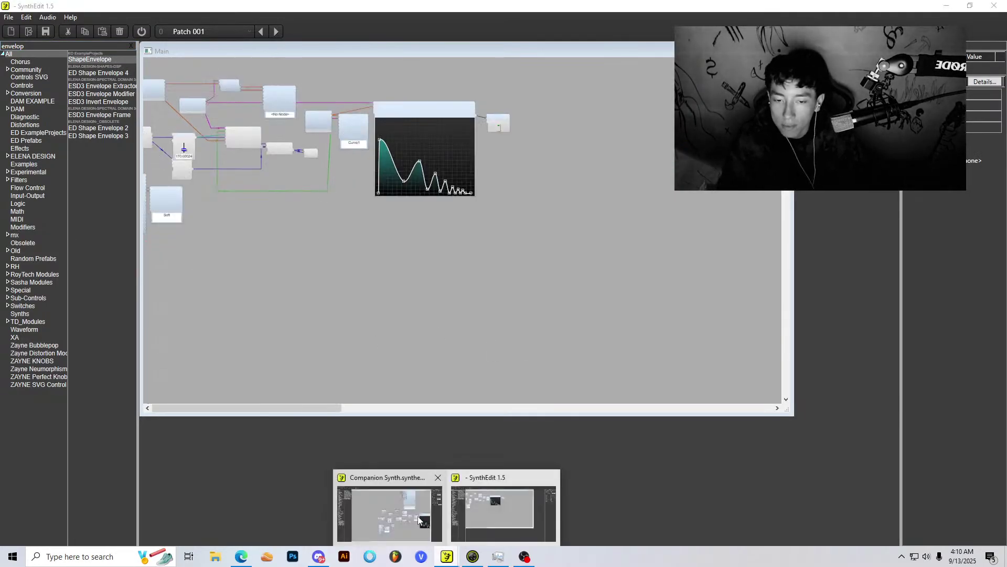
{"action": "left_click", "coordinate": [401, 512]}
{"action": "left_click", "coordinate": [483, 498]}
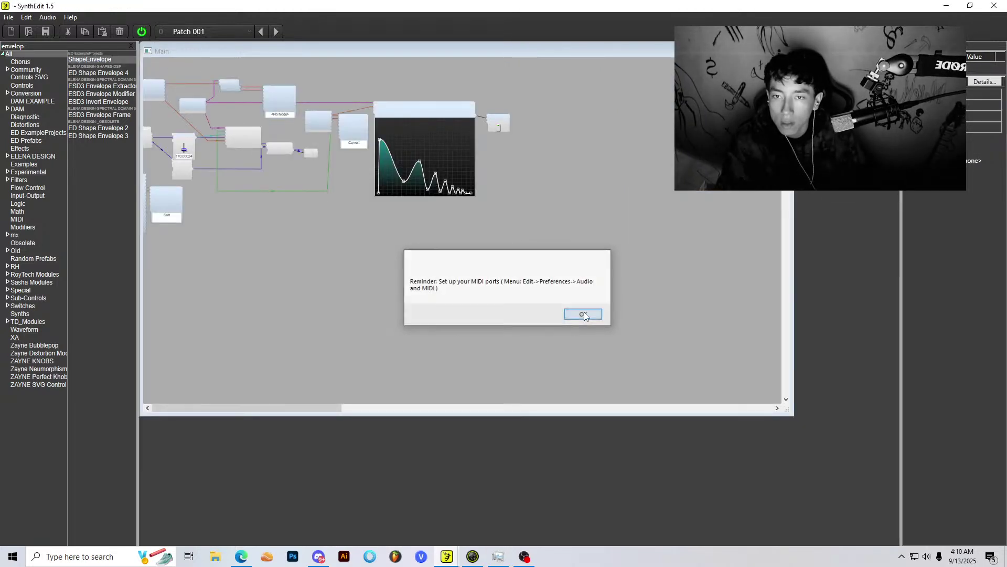
{"action": "left_click", "coordinate": [583, 312]}
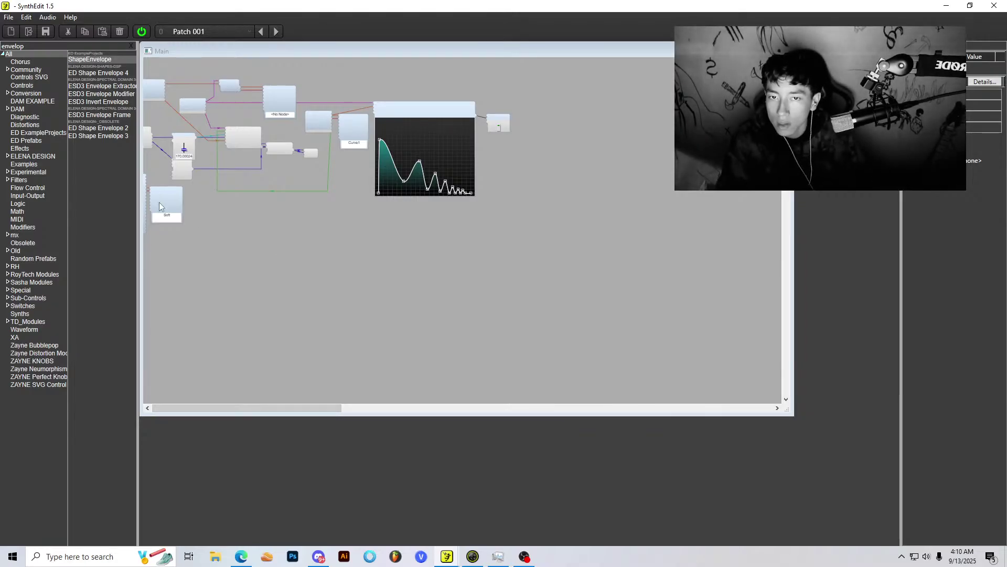
Step: Reshape the first decay of the curve in the example's ED Shape Editor 5 (Ultra-compact) by moving its nodes
{"action": "scroll", "coordinate": [252, 257], "scroll_direction": "up", "scroll_amount": 2}
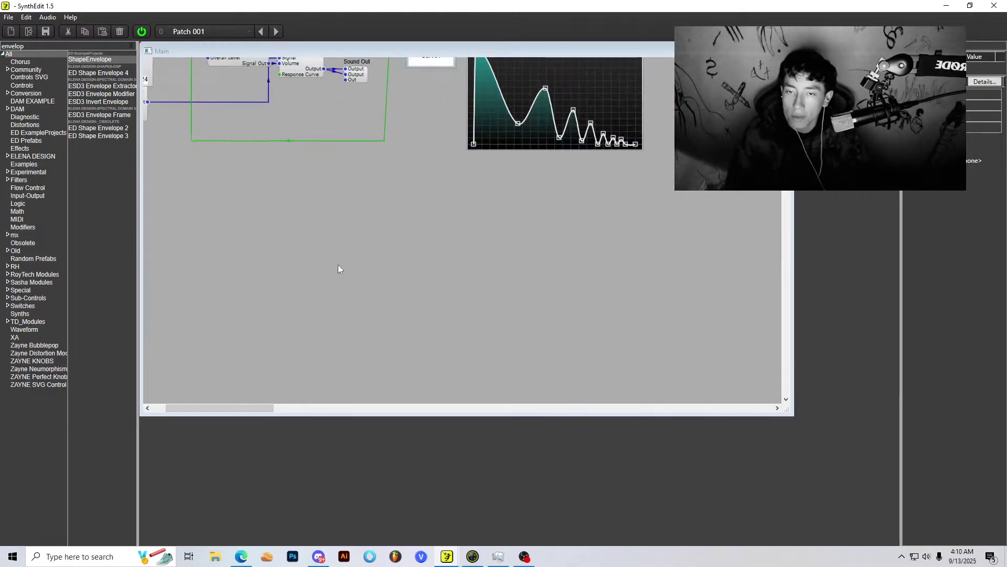
{"action": "left_click_drag", "start_coordinate": [522, 269], "coordinate": [476, 168]}
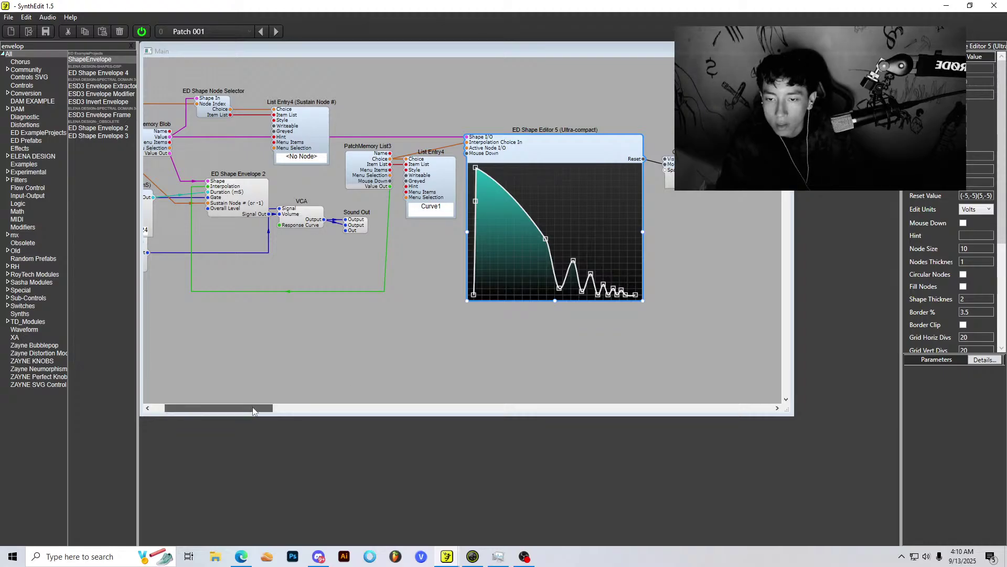
{"action": "left_click_drag", "start_coordinate": [216, 408], "coordinate": [203, 409]}
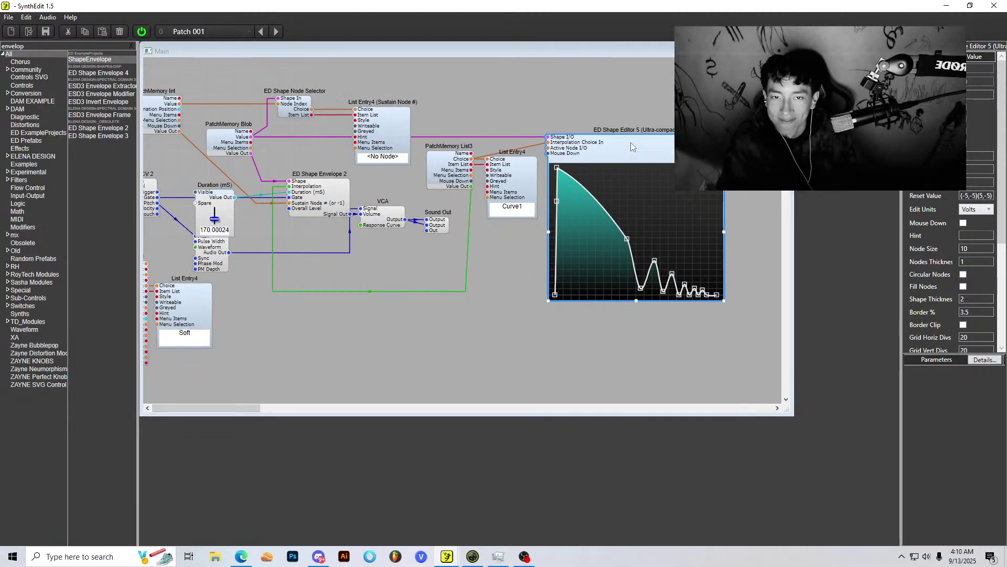
Step: Switch to the Companion Synth project and open the envelope container to examine its Oscillator, ED Shape Envelope 2 and VCA wiring
{"action": "mouse_move", "coordinate": [443, 550]}
{"action": "mouse_move", "coordinate": [403, 532]}
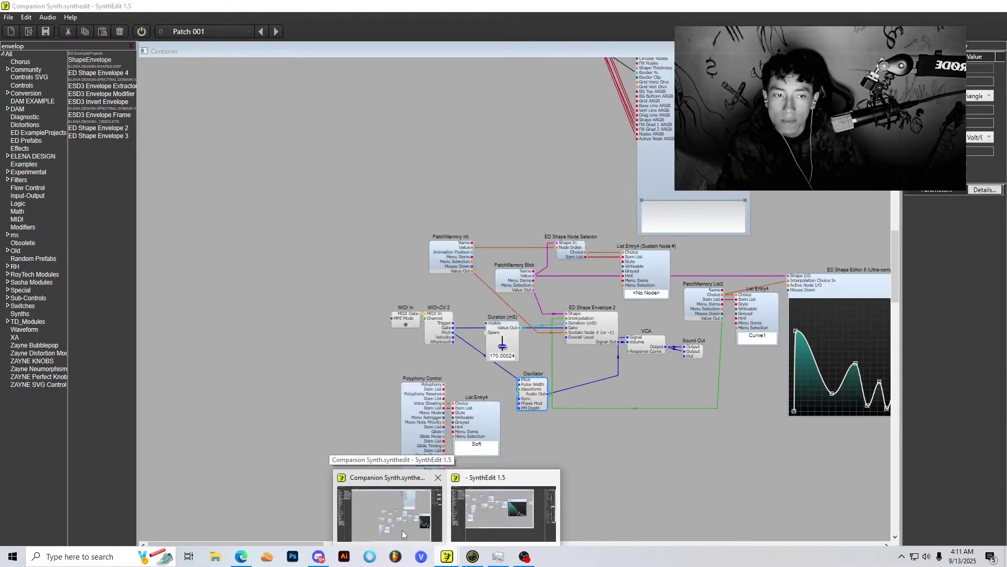
{"action": "left_click", "coordinate": [402, 530]}
{"action": "scroll", "coordinate": [608, 401], "scroll_direction": "up", "scroll_amount": 3}
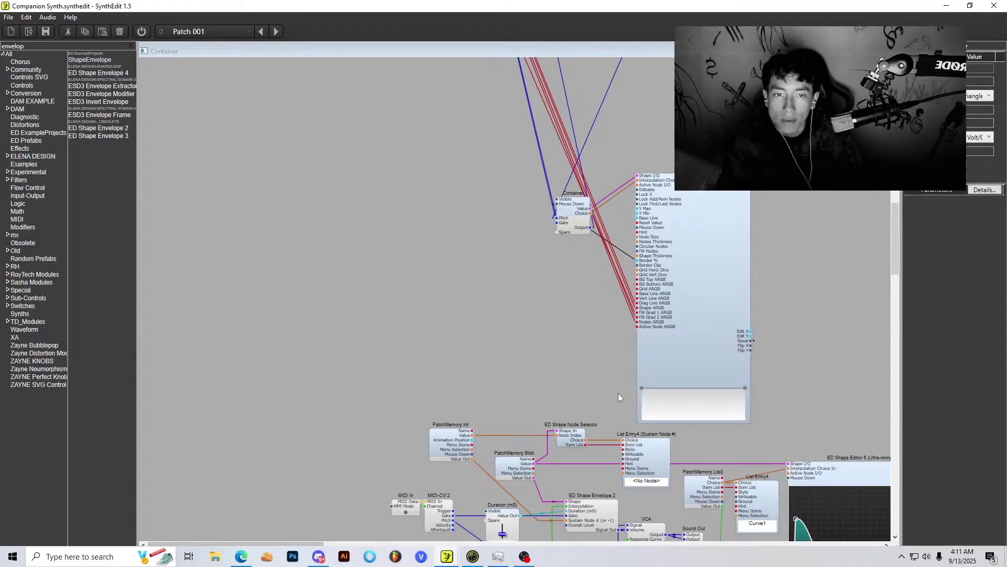
{"action": "double_click", "coordinate": [572, 214]}
{"action": "scroll", "coordinate": [588, 264], "scroll_direction": "down", "scroll_amount": 2}
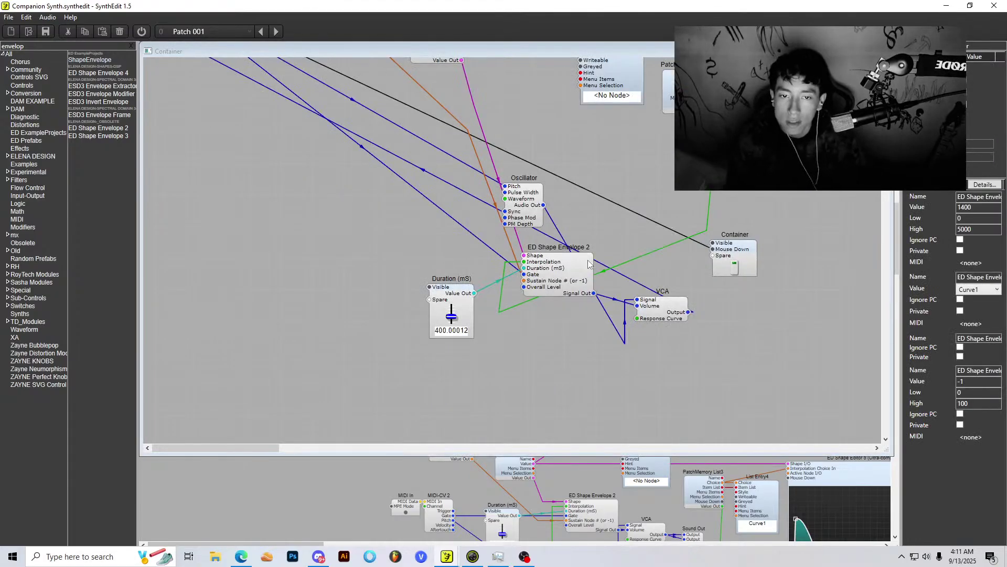
Step: Bring up the example project and arrange its window beside the Companion Synth's envelope container to compare both module layouts
{"action": "mouse_move", "coordinate": [447, 556]}
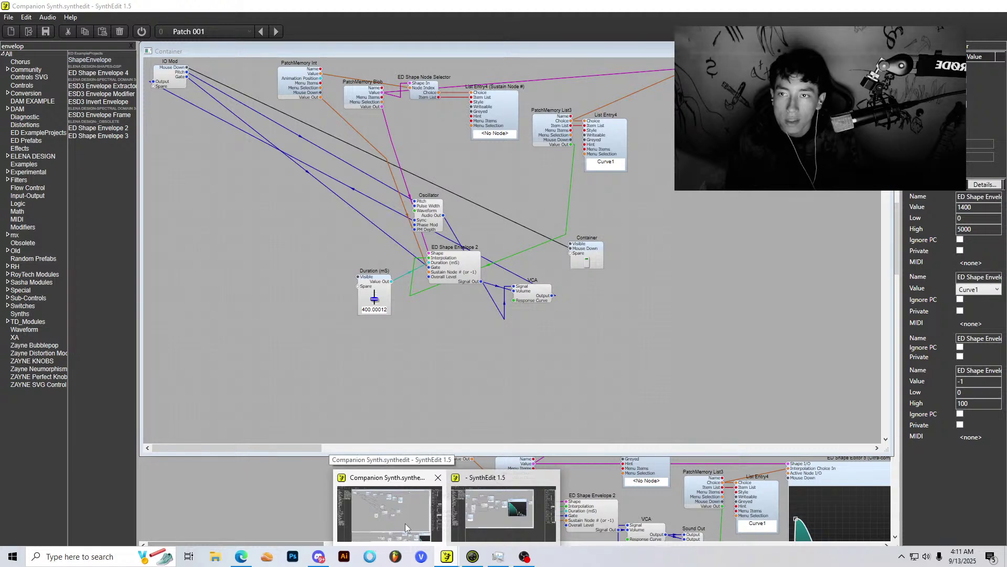
{"action": "left_click", "coordinate": [405, 524]}
{"action": "mouse_move", "coordinate": [447, 556]}
{"action": "left_click", "coordinate": [501, 515]}
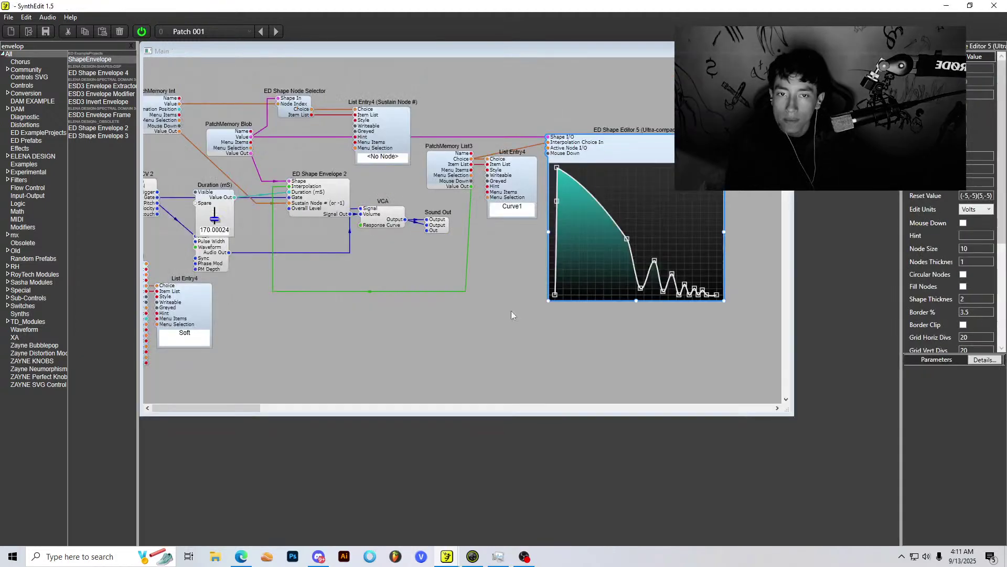
{"action": "left_click_drag", "start_coordinate": [407, 46], "coordinate": [453, 130]}
{"action": "left_click_drag", "start_coordinate": [453, 6], "coordinate": [677, 55]}
{"action": "scroll", "coordinate": [313, 227], "scroll_direction": "down", "scroll_amount": 3}
{"action": "scroll", "coordinate": [745, 294], "scroll_direction": "down", "scroll_amount": 4}
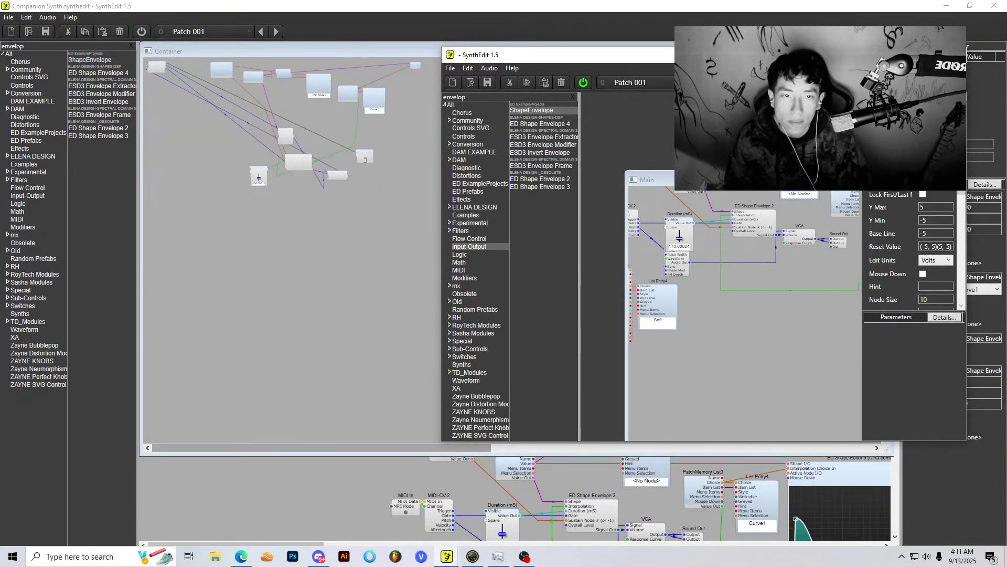
{"action": "left_click_drag", "start_coordinate": [703, 180], "coordinate": [751, 134]}
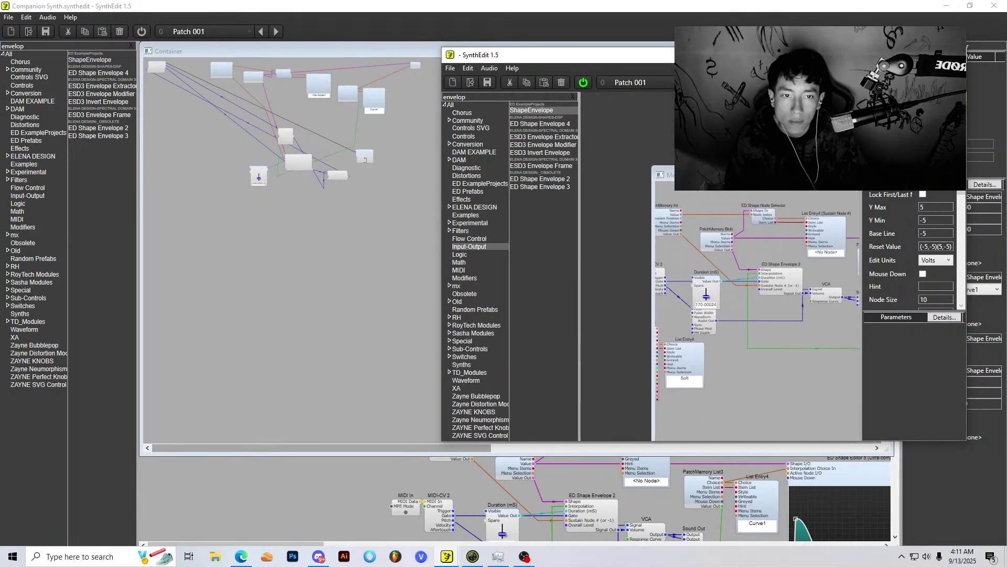
Step: Separate the example's Duration (mS) and Oscillator modules and trace the Oscillator's connection to the VCA
{"action": "left_click_drag", "start_coordinate": [665, 230], "coordinate": [699, 312]}
{"action": "left_click", "coordinate": [677, 278]}
{"action": "left_click_drag", "start_coordinate": [677, 278], "coordinate": [691, 260]}
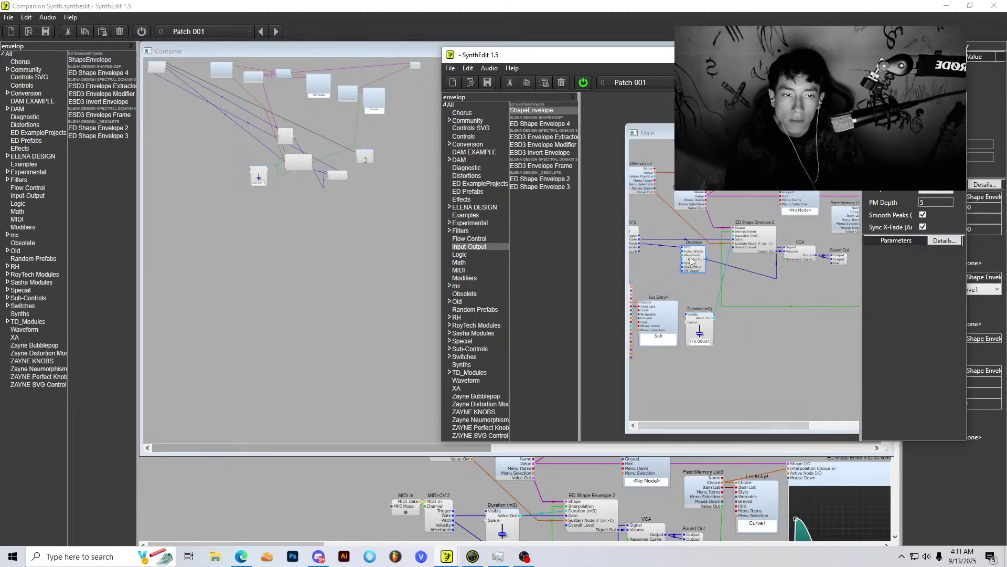
{"action": "left_click", "coordinate": [784, 255]}
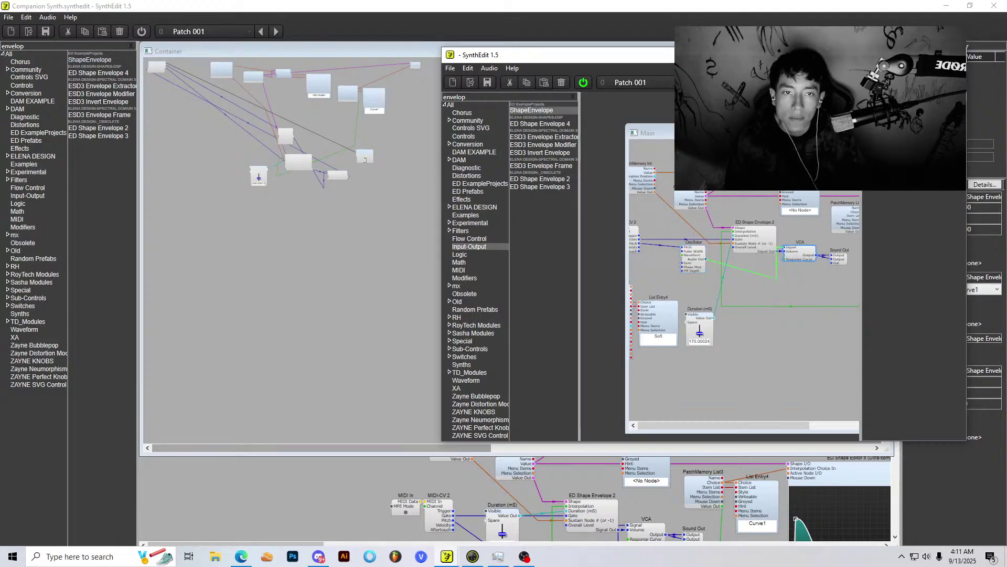
Step: Try to start the audio in the Companion Synth project, dismissing the duplicate audio output and MIDI In warnings
{"action": "key", "text": "alt+F4"}
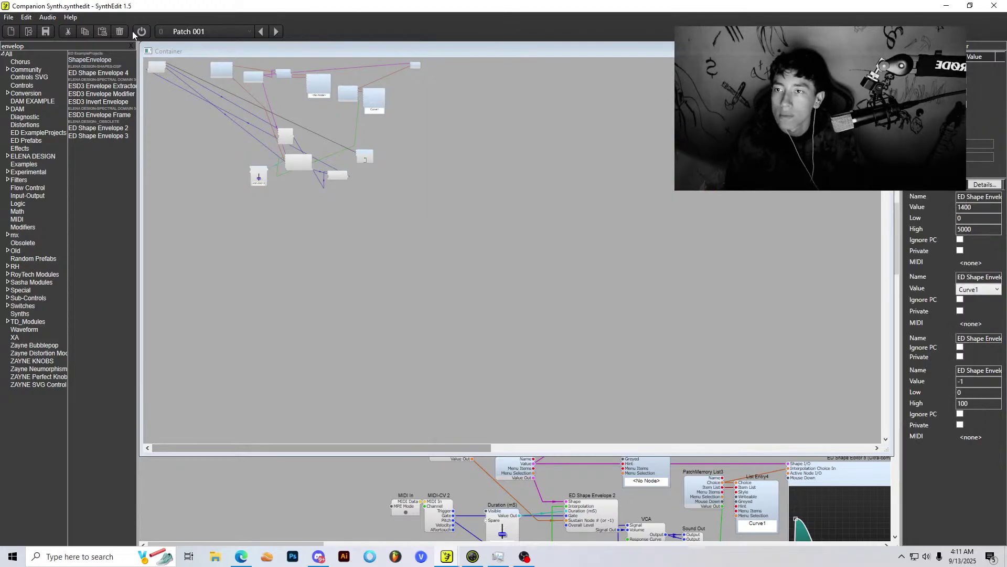
{"action": "left_click", "coordinate": [585, 325]}
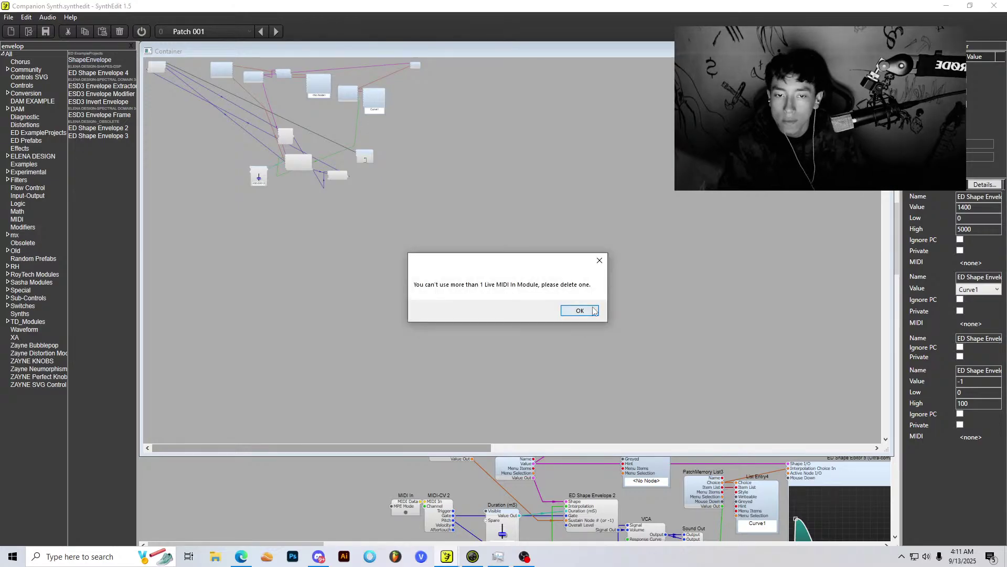
{"action": "left_click", "coordinate": [592, 311]}
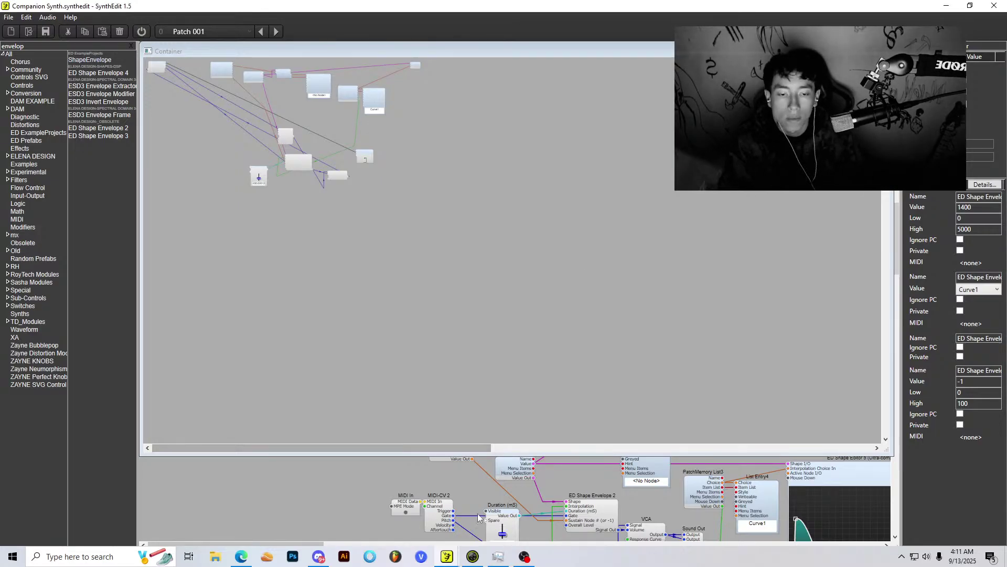
Step: Close the separate example project, answering its save prompt, and return to the Companion Synth project
{"action": "mouse_move", "coordinate": [447, 556]}
{"action": "left_click", "coordinate": [539, 476]}
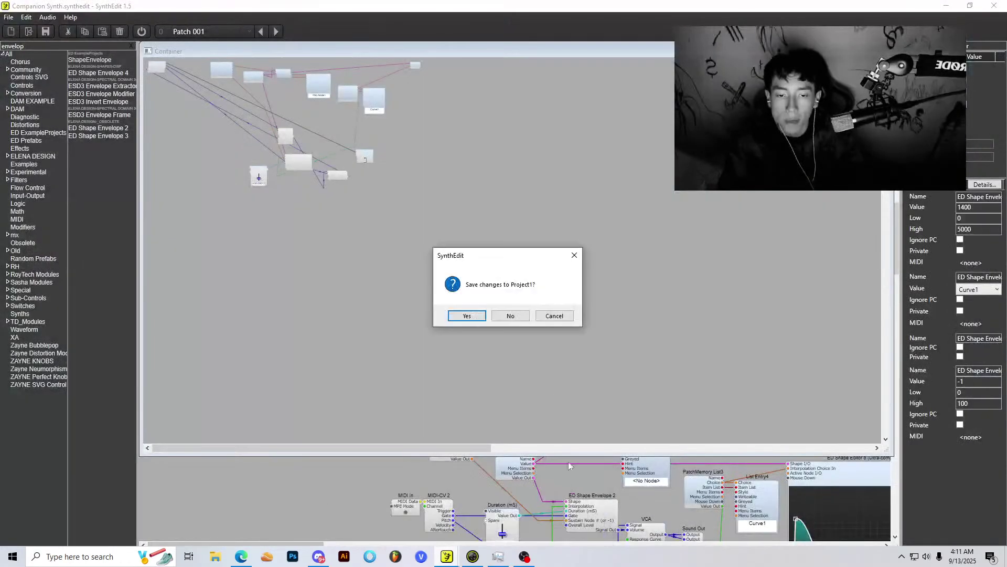
{"action": "left_click", "coordinate": [467, 315]}
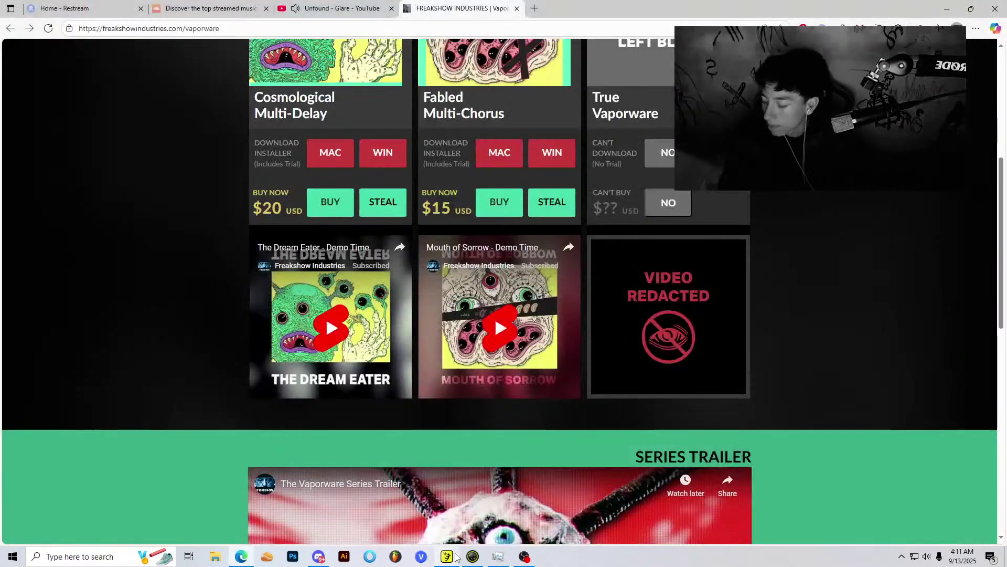
{"action": "left_click", "coordinate": [449, 556]}
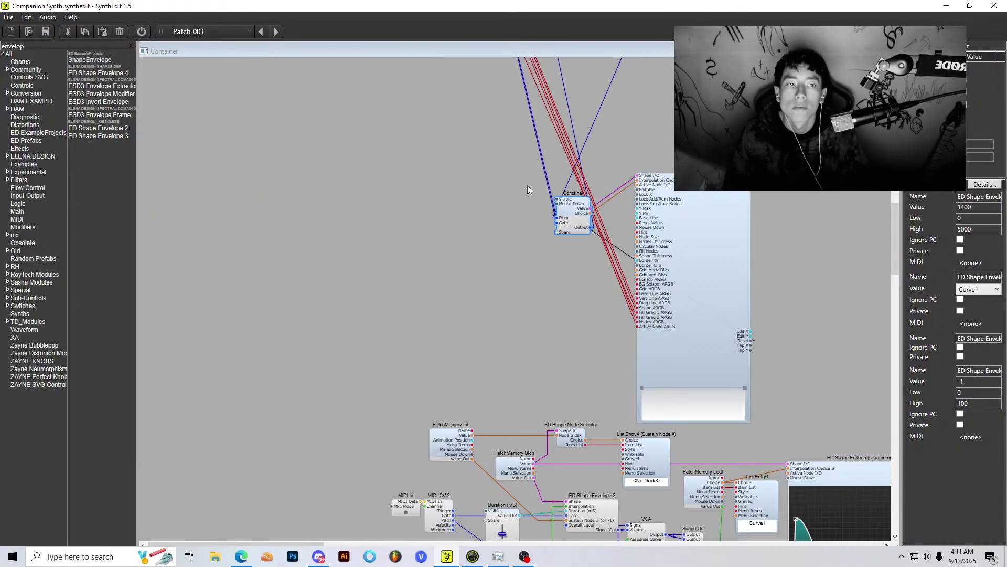
Step: Delete all the inserted ShapeEnvelope example modules below the envelope's ED Shape Editor 5
{"action": "scroll", "coordinate": [512, 285], "scroll_direction": "down", "scroll_amount": 3}
{"action": "scroll", "coordinate": [494, 319], "scroll_direction": "up", "scroll_amount": 4}
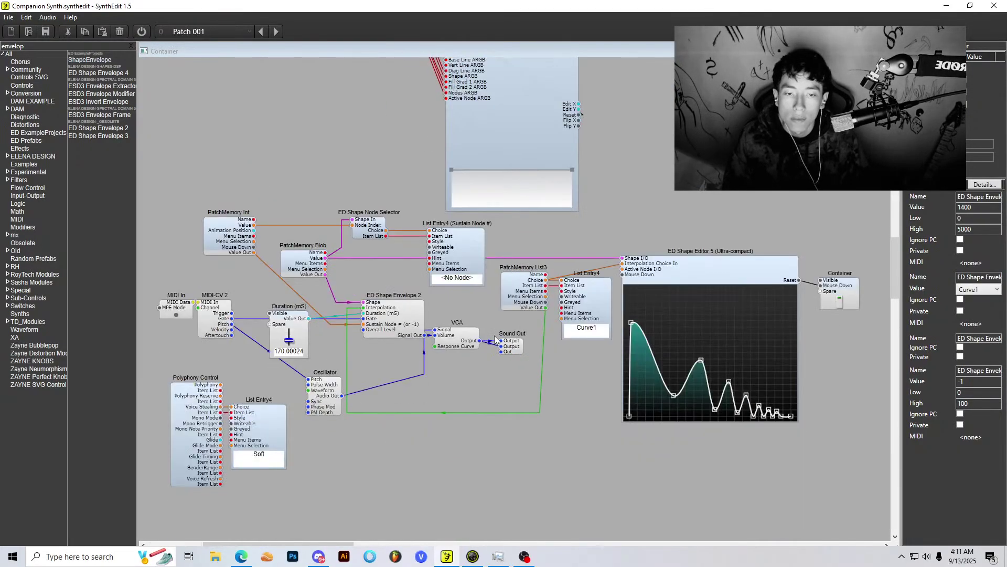
{"action": "scroll", "coordinate": [494, 335], "scroll_direction": "down", "scroll_amount": 2}
{"action": "left_click_drag", "start_coordinate": [761, 449], "coordinate": [233, 260]}
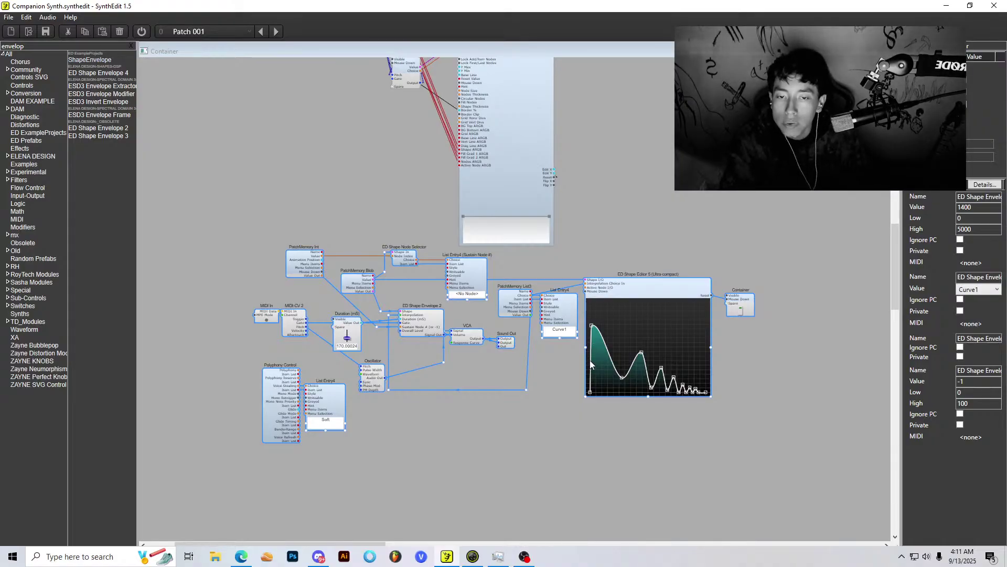
{"action": "key", "text": "Delete"}
Step: Start the audio in the Companion Synth and shift the ADSR2 module below MIDI-CV 2 slightly away from it
{"action": "scroll", "coordinate": [719, 304], "scroll_direction": "up", "scroll_amount": 10}
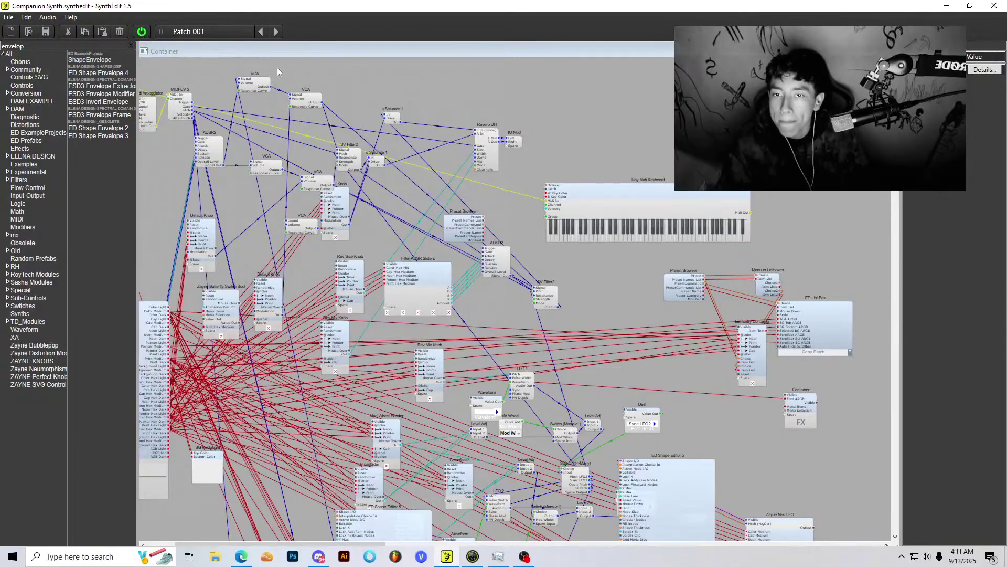
{"action": "left_click_drag", "start_coordinate": [214, 149], "coordinate": [229, 159]}
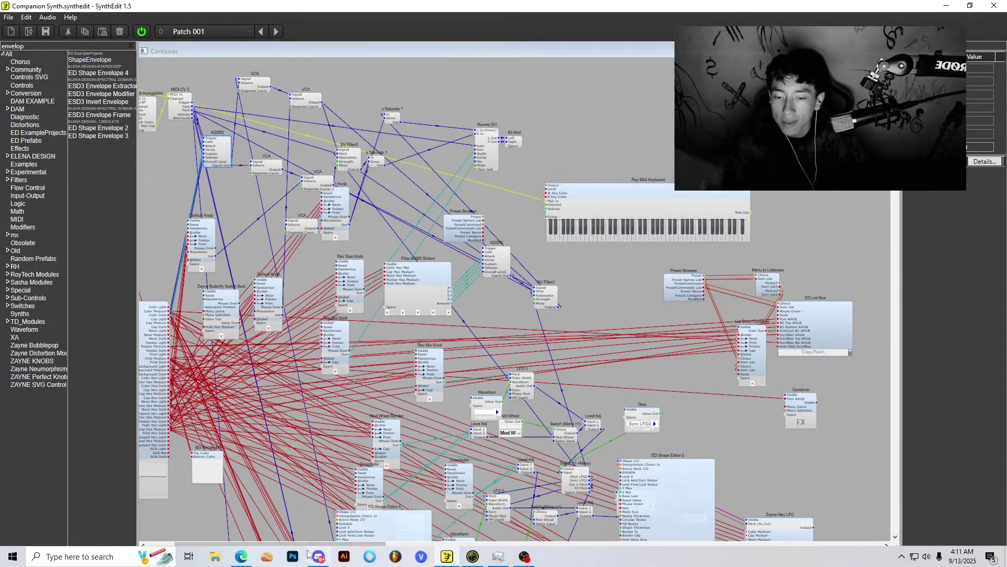
Step: Delete the ADSR2 module below MIDI-CV 2
{"action": "left_click_drag", "start_coordinate": [247, 544], "coordinate": [221, 530]}
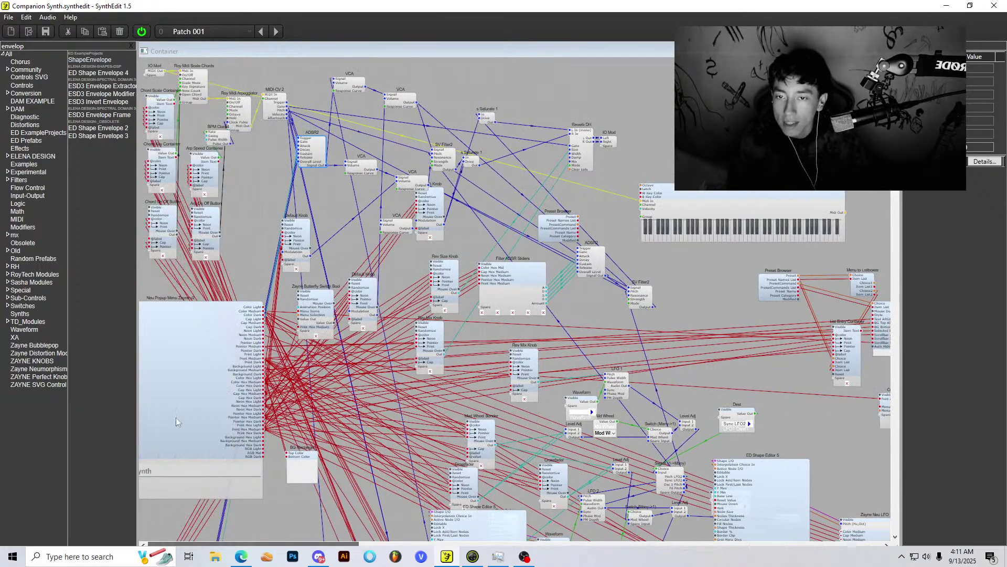
{"action": "scroll", "coordinate": [372, 189], "scroll_direction": "up", "scroll_amount": 2}
{"action": "left_click_drag", "start_coordinate": [372, 189], "coordinate": [397, 352]}
{"action": "key", "text": "Delete"}
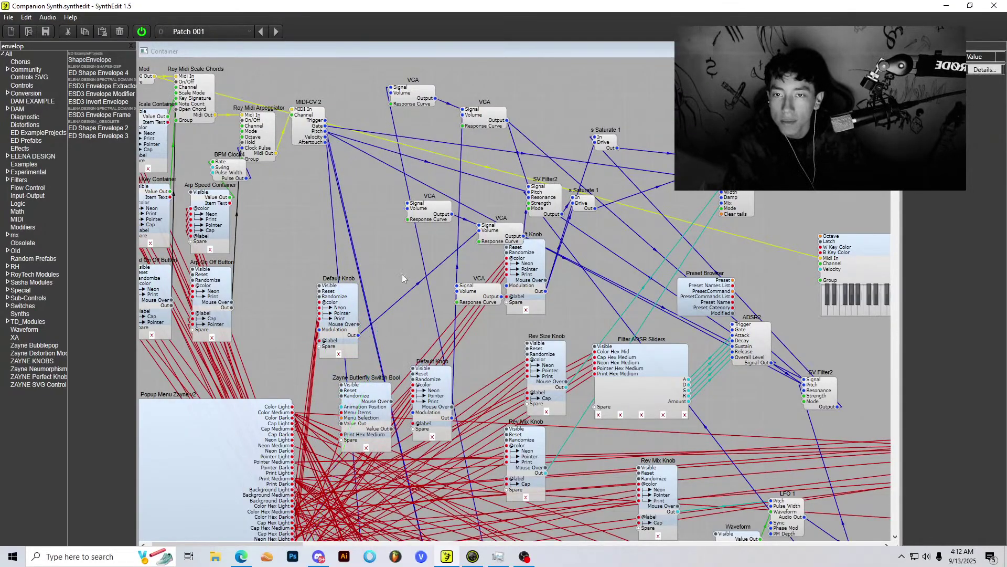
Step: Reshape the curve in the envelope's ED Shape Editor 5 into a steep early decay from maximum, followed by a flat minimum level
{"action": "scroll", "coordinate": [419, 331], "scroll_direction": "down", "scroll_amount": 10}
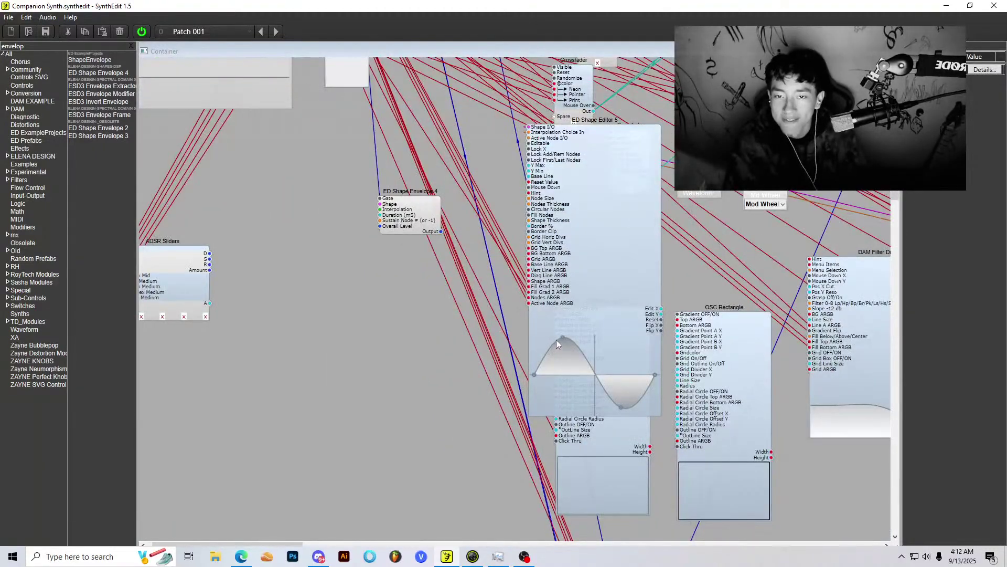
{"action": "scroll", "coordinate": [520, 306], "scroll_direction": "down", "scroll_amount": 10}
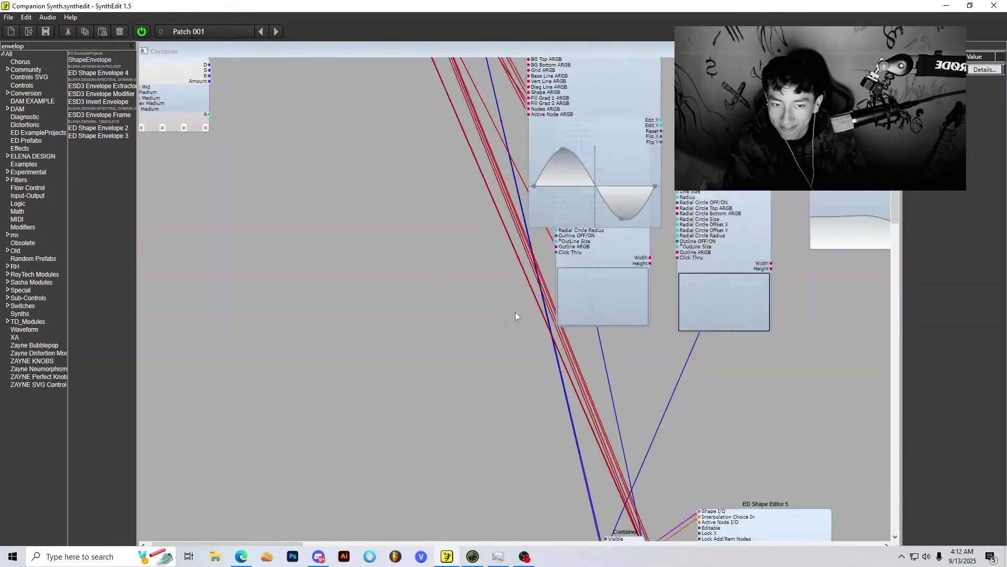
{"action": "left_click", "coordinate": [710, 447]}
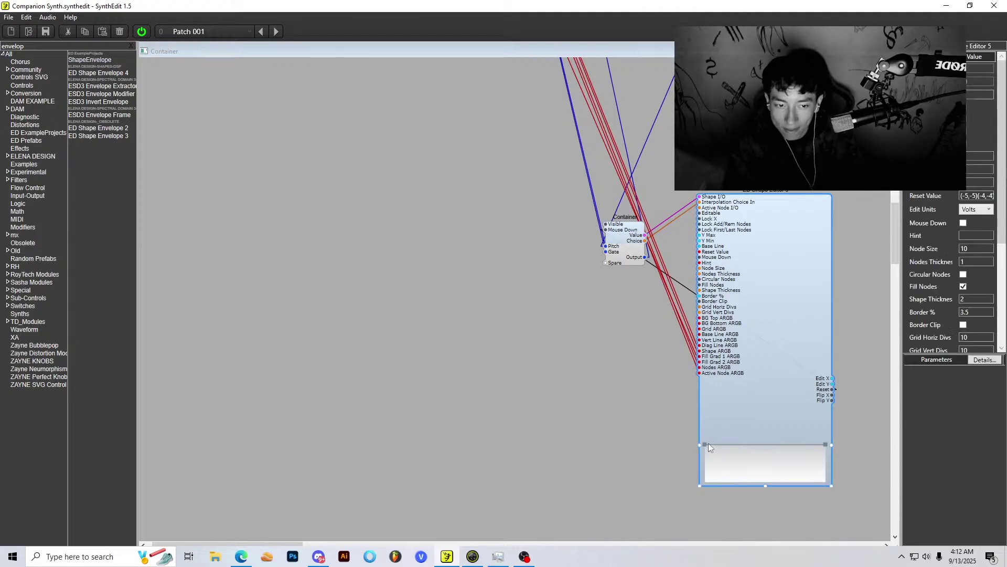
{"action": "left_click_drag", "start_coordinate": [708, 444], "coordinate": [704, 404]}
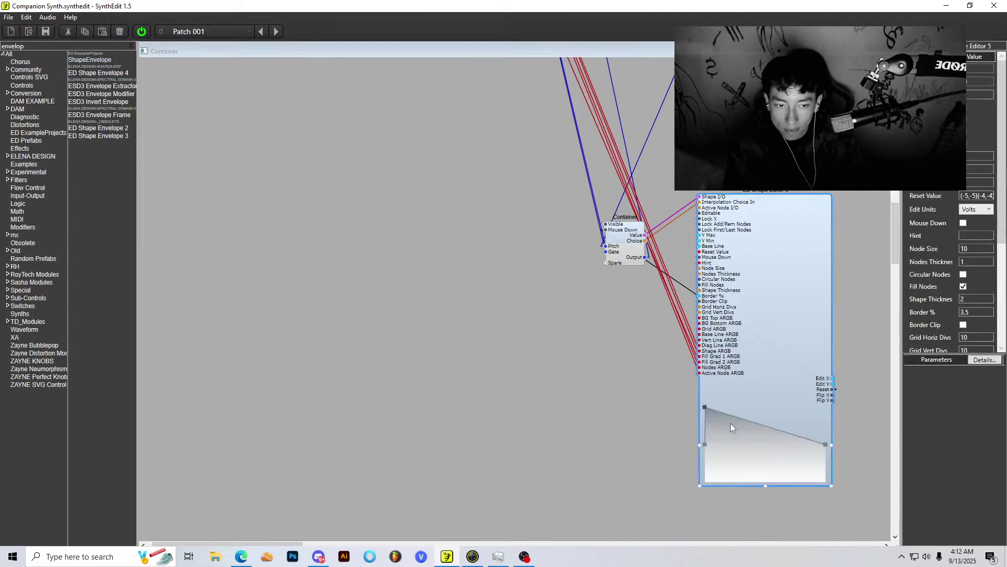
{"action": "left_click_drag", "start_coordinate": [826, 444], "coordinate": [816, 481]}
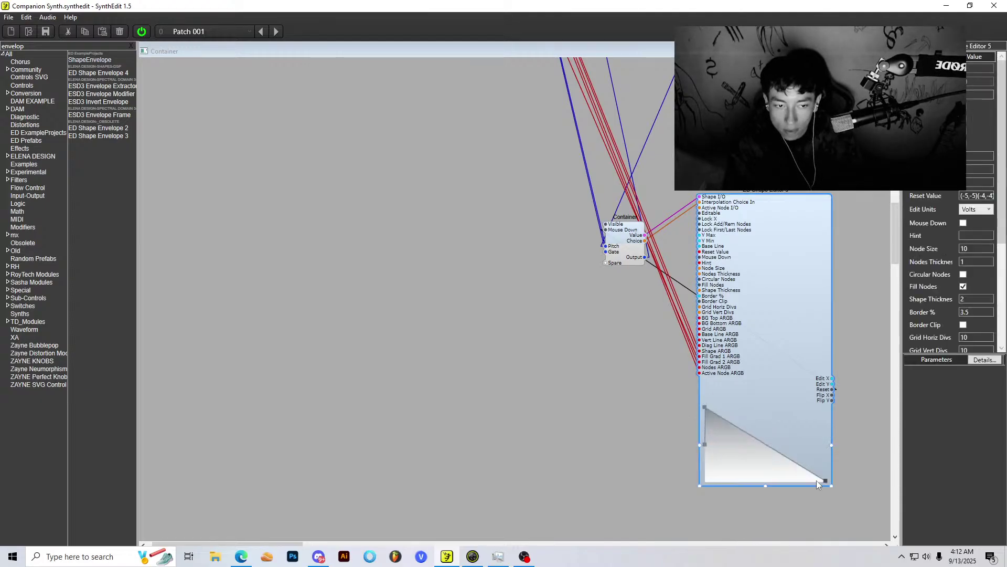
{"action": "left_click_drag", "start_coordinate": [758, 456], "coordinate": [734, 509]}
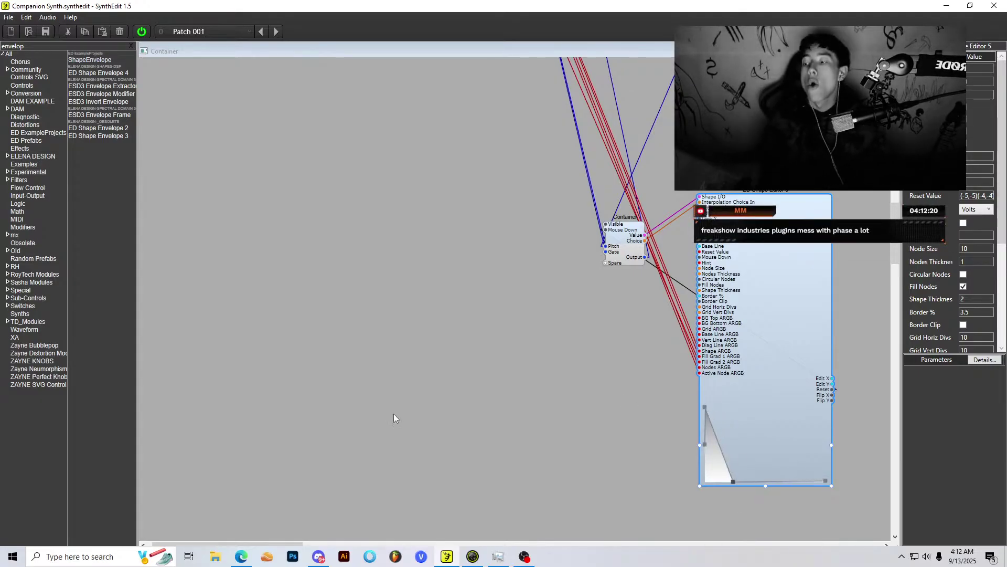
Step: Switch the Companion Synth container from its structure view to panel editing
{"action": "scroll", "coordinate": [375, 219], "scroll_direction": "up", "scroll_amount": 15}
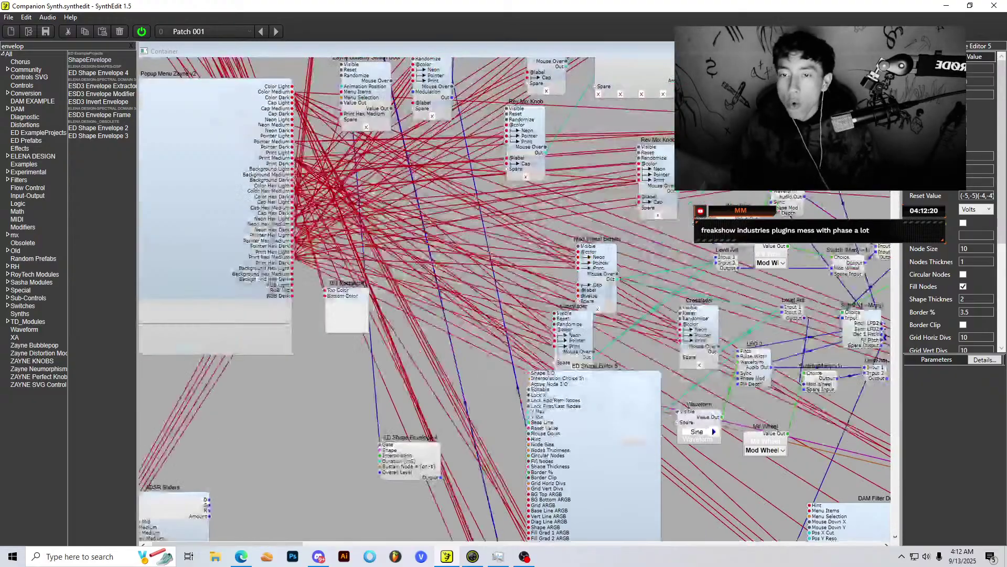
{"action": "scroll", "coordinate": [302, 332], "scroll_direction": "up", "scroll_amount": 8}
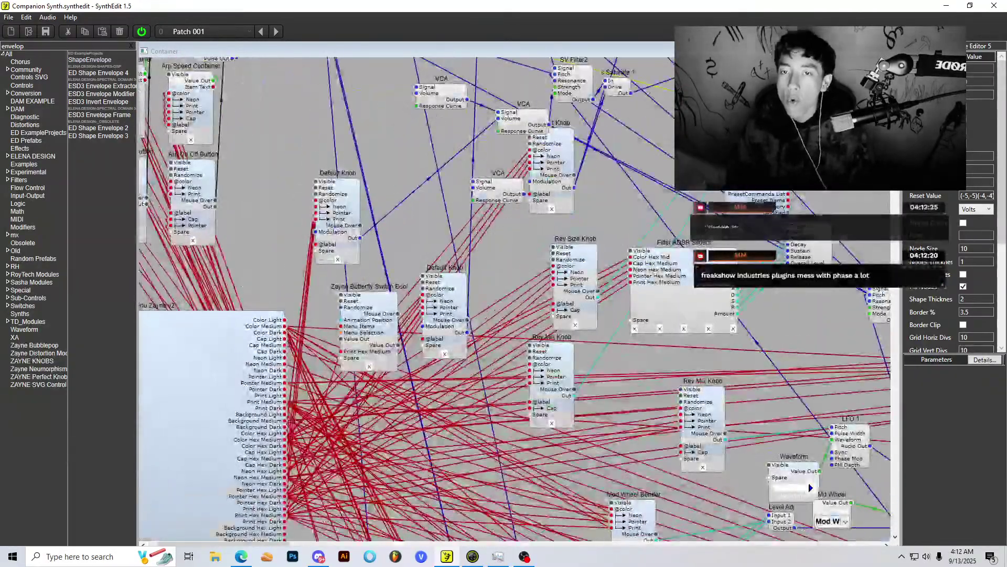
{"action": "scroll", "coordinate": [232, 419], "scroll_direction": "down", "scroll_amount": 6}
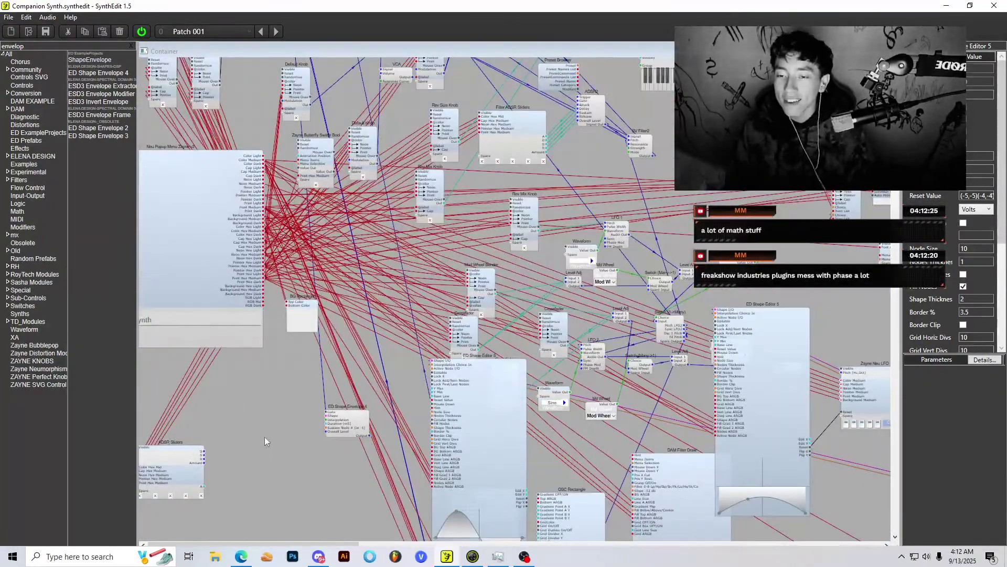
{"action": "scroll", "coordinate": [247, 425], "scroll_direction": "down", "scroll_amount": 2}
{"action": "scroll", "coordinate": [230, 419], "scroll_direction": "up", "scroll_amount": 5}
{"action": "right_click", "coordinate": [271, 362]}
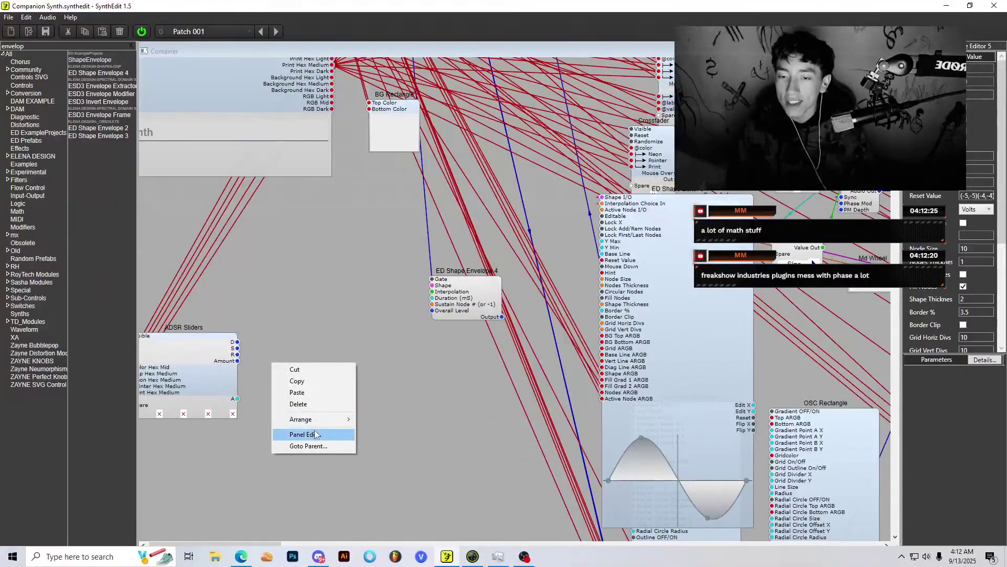
{"action": "left_click", "coordinate": [316, 434]}
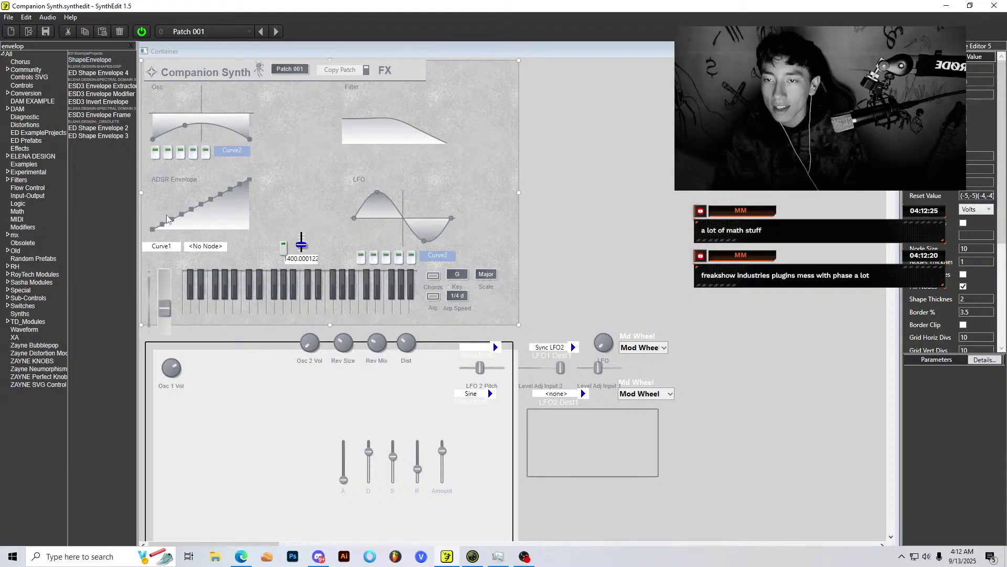
Step: Reshape the ADSR Envelope curve on the panel into a straight decay from maximum at the start to minimum at the end
{"action": "left_click", "coordinate": [178, 247]}
{"action": "left_click", "coordinate": [176, 227]}
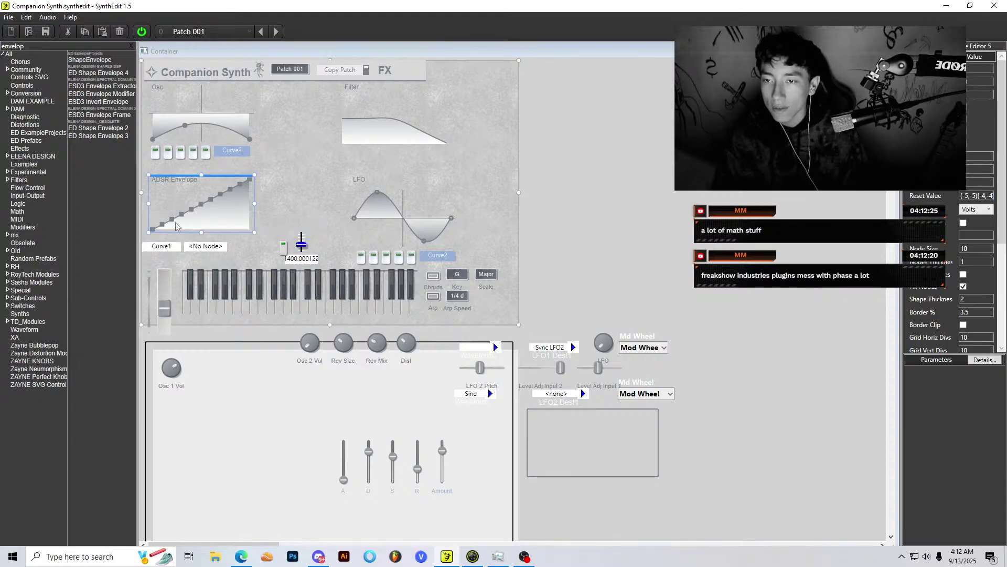
{"action": "left_click", "coordinate": [284, 251]}
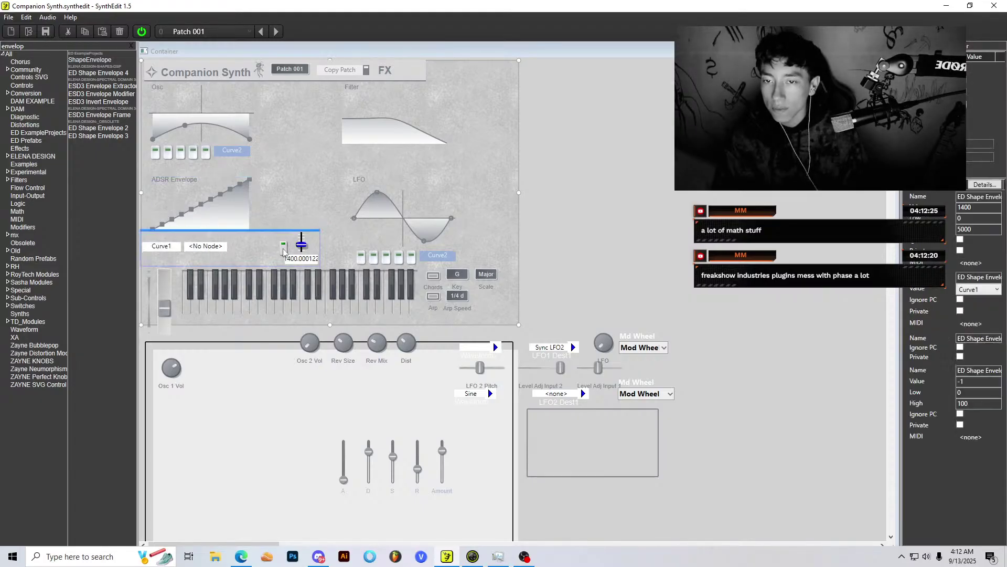
{"action": "left_click", "coordinate": [195, 201]}
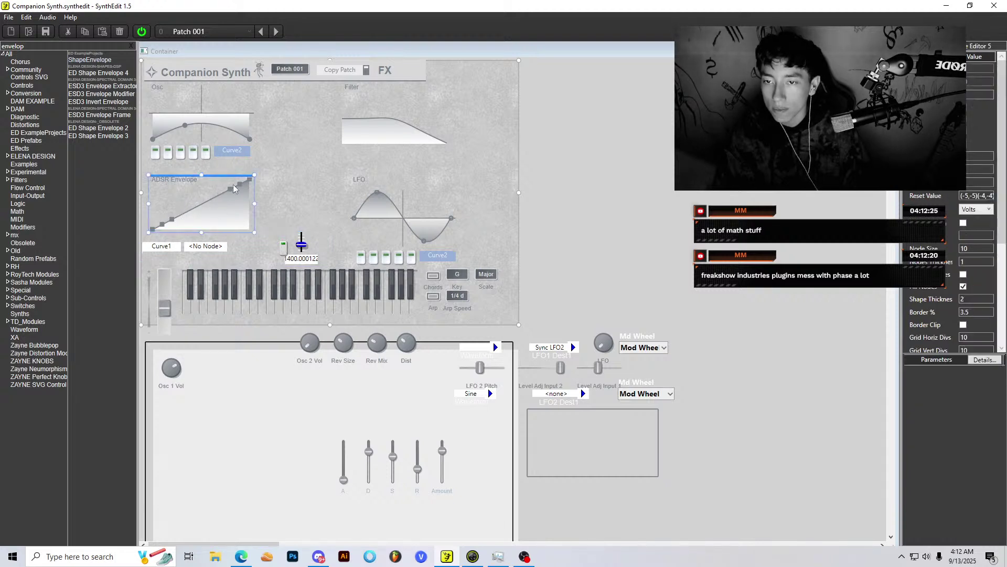
{"action": "left_click_drag", "start_coordinate": [238, 188], "coordinate": [225, 190]}
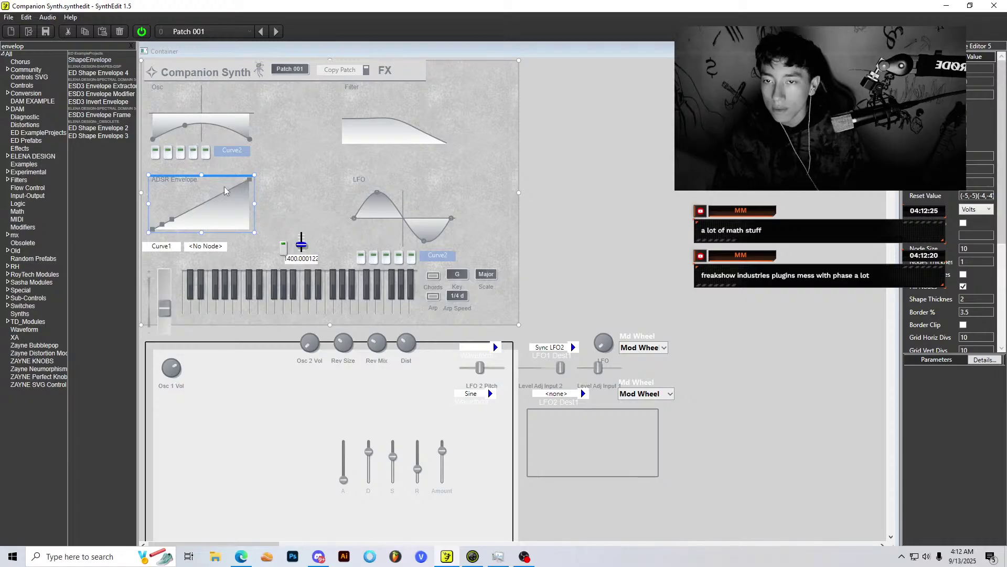
{"action": "left_click_drag", "start_coordinate": [155, 231], "coordinate": [152, 180]}
{"action": "left_click_drag", "start_coordinate": [173, 219], "coordinate": [158, 183]}
{"action": "left_click_drag", "start_coordinate": [195, 230], "coordinate": [249, 229]}
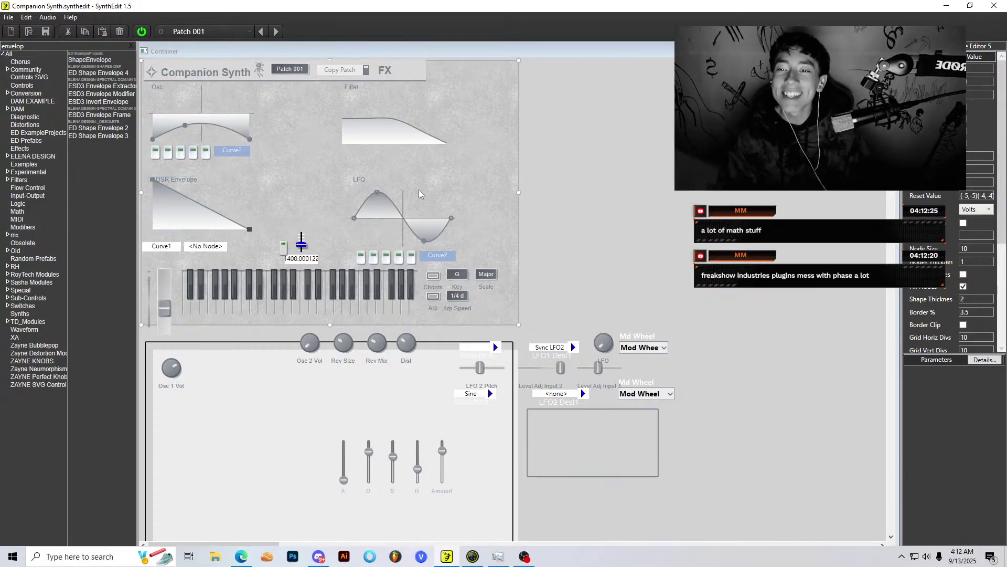
Step: Try the envelope duration slider on the panel at 600 and 0 ms, and set it to 4325 ms
{"action": "left_click", "coordinate": [198, 175]}
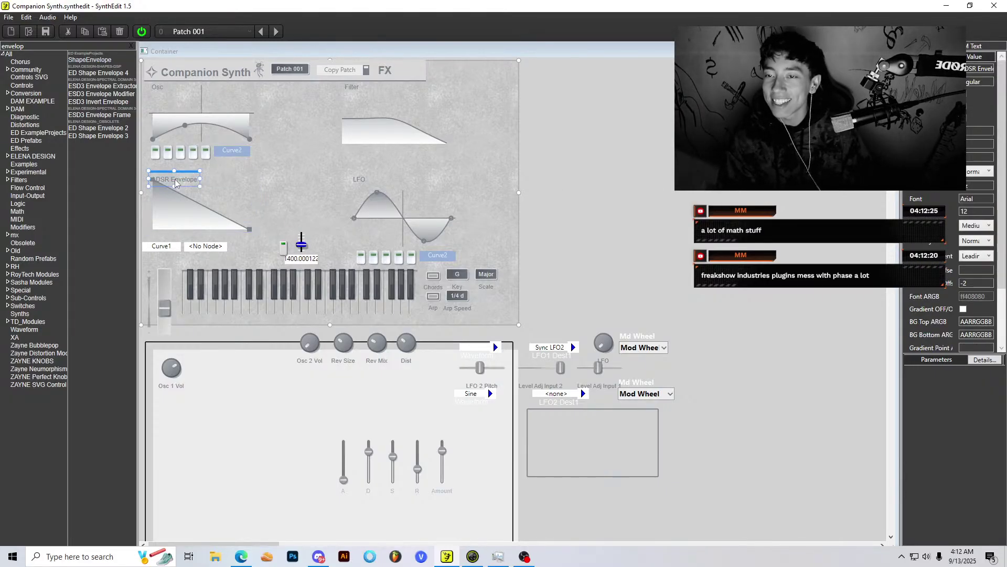
{"action": "left_click", "coordinate": [292, 237]}
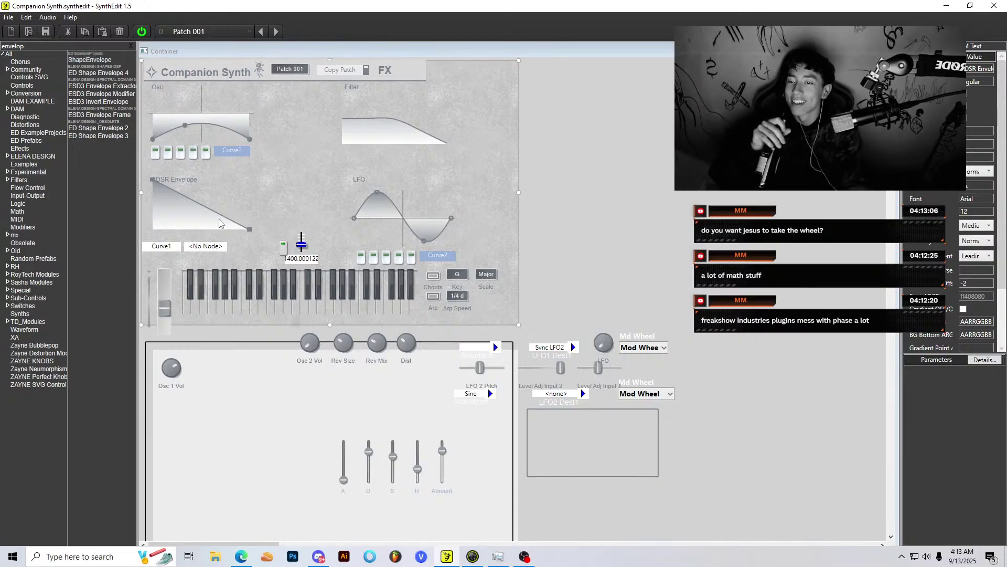
{"action": "left_click", "coordinate": [304, 260]}
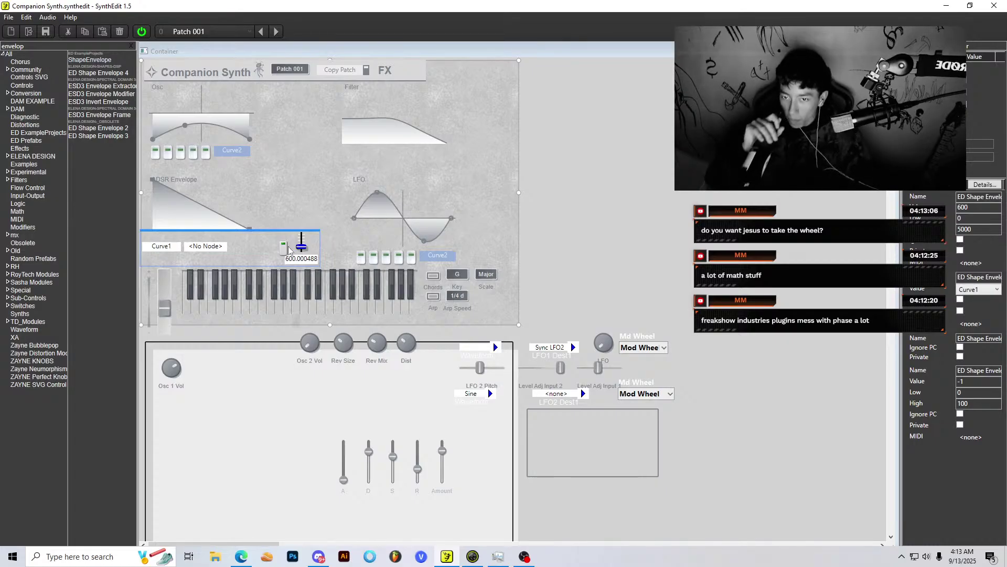
{"action": "left_click_drag", "start_coordinate": [301, 261], "coordinate": [304, 278]}
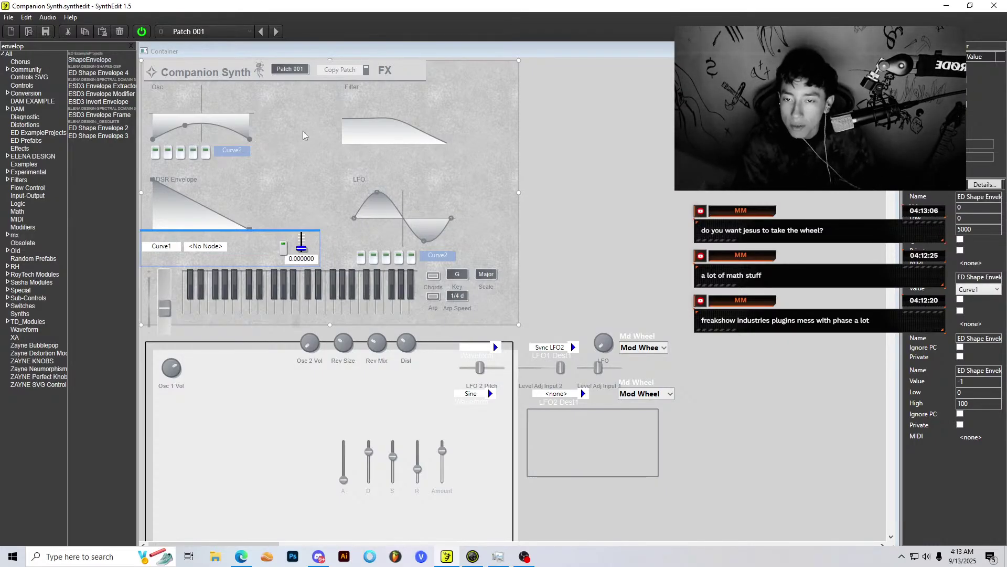
{"action": "left_click_drag", "start_coordinate": [305, 256], "coordinate": [306, 199]}
{"action": "left_click_drag", "start_coordinate": [305, 241], "coordinate": [315, 190]}
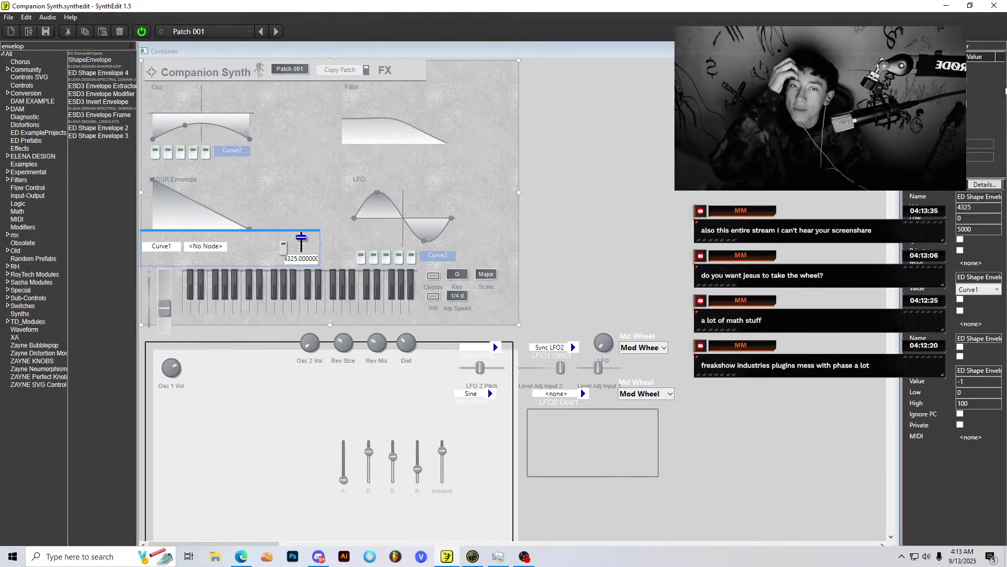
Step: Return to the synth's structure and open the envelope Container connected to ED Shape Editor 5
{"action": "key", "text": "Tab"}
{"action": "scroll", "coordinate": [657, 306], "scroll_direction": "down", "scroll_amount": 2}
{"action": "scroll", "coordinate": [656, 307], "scroll_direction": "down", "scroll_amount": 2}
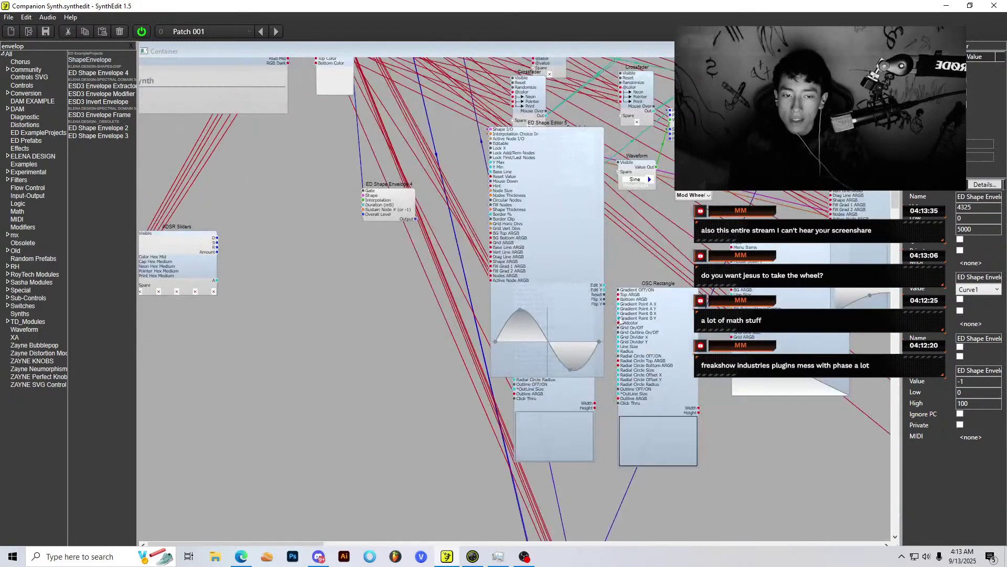
{"action": "scroll", "coordinate": [619, 321], "scroll_direction": "up", "scroll_amount": 2}
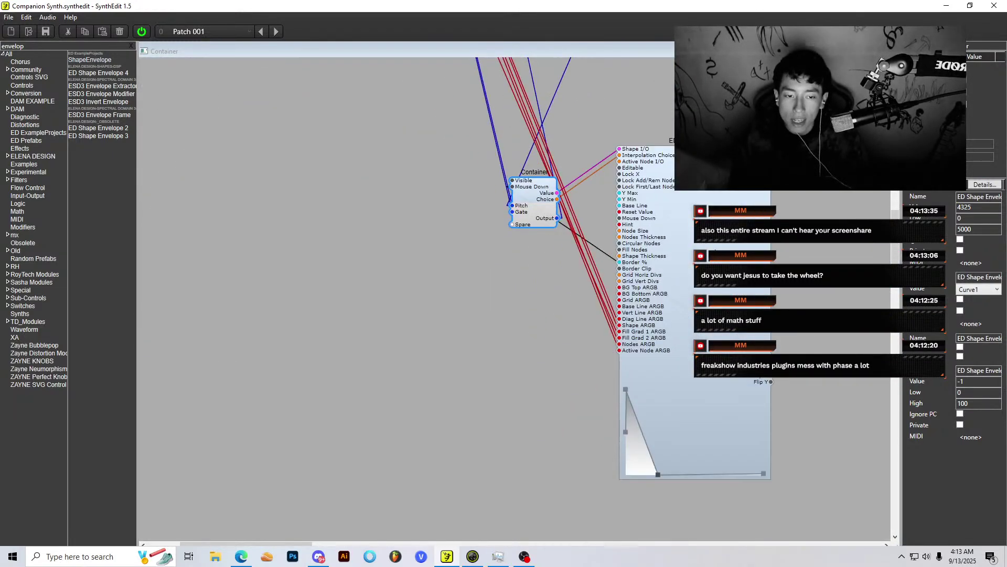
{"action": "left_click", "coordinate": [629, 321]}
{"action": "double_click", "coordinate": [546, 201]}
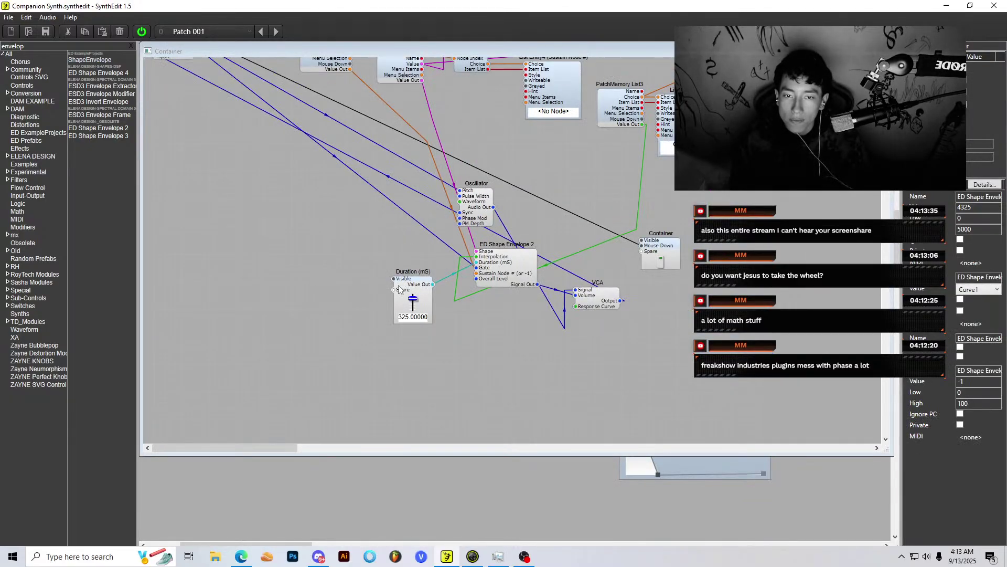
Step: Move the ED Shape Envelope 2 module above the Oscillator, closer to the PatchMemory modules, and examine its input wiring
{"action": "left_click", "coordinate": [503, 278]}
{"action": "scroll", "coordinate": [507, 267], "scroll_direction": "up", "scroll_amount": 4}
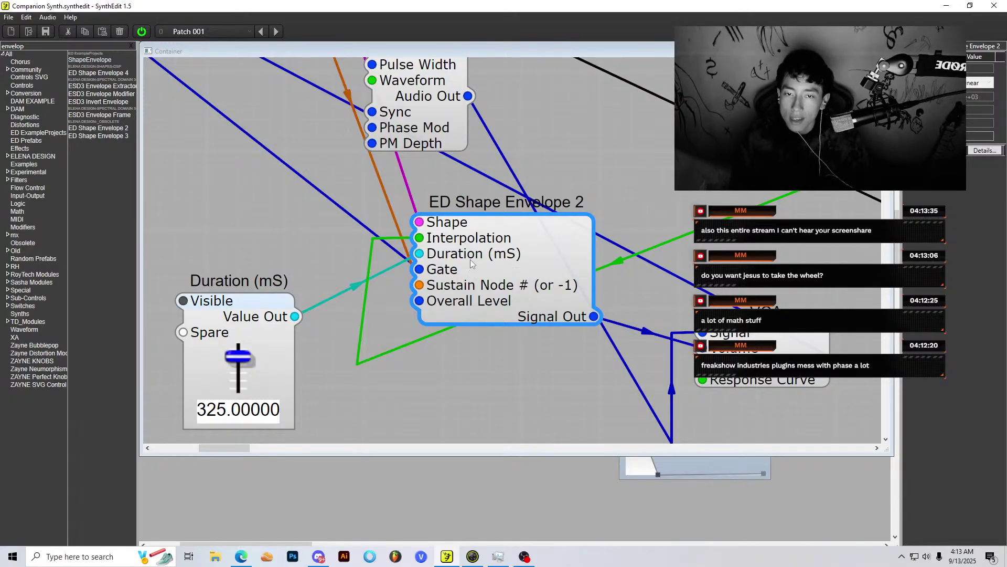
{"action": "scroll", "coordinate": [470, 259], "scroll_direction": "down", "scroll_amount": 4}
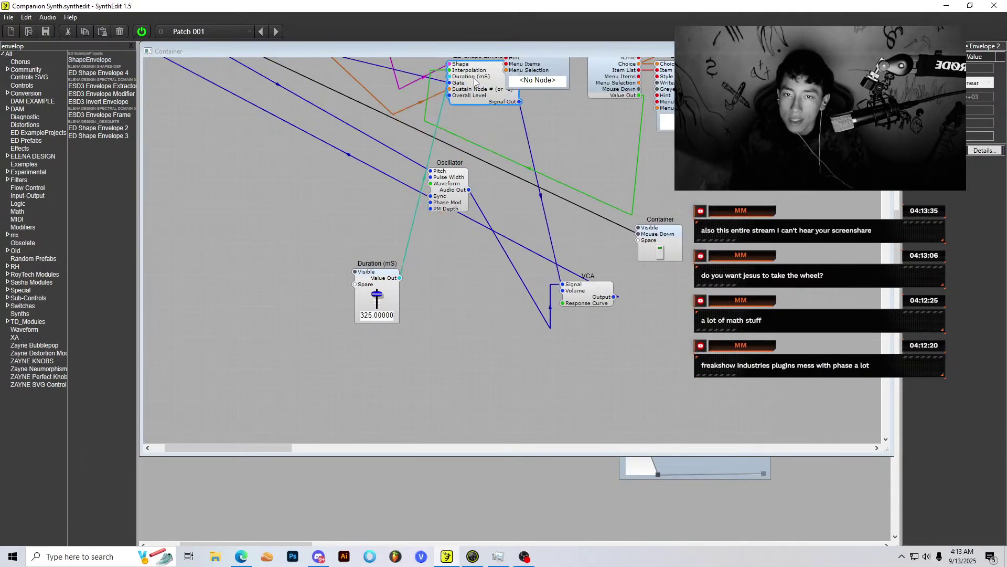
{"action": "scroll", "coordinate": [292, 117], "scroll_direction": "up", "scroll_amount": 3}
{"action": "mouse_move", "coordinate": [283, 113]}
{"action": "left_mouse_down"}
{"action": "mouse_move", "coordinate": [319, 172]}
{"action": "mouse_move", "coordinate": [294, 109]}
{"action": "left_mouse_up"}
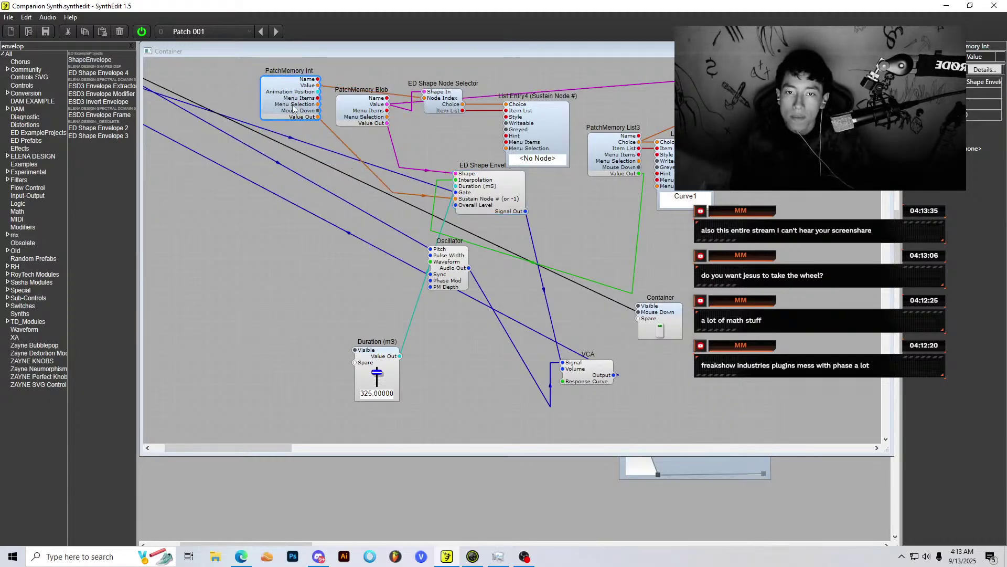
{"action": "left_click", "coordinate": [509, 186]}
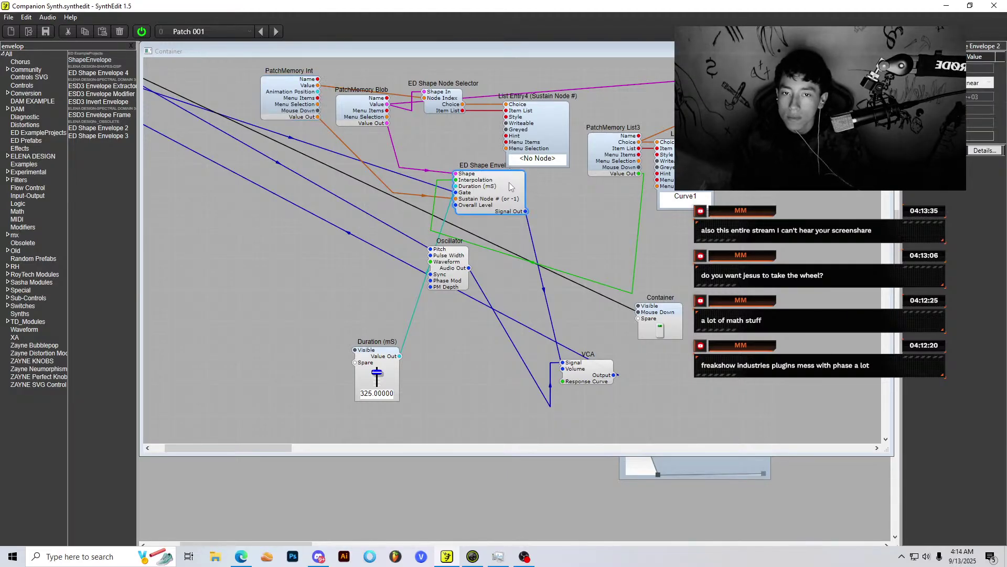
Step: Move the Duration (mS) slider module up beside the ED Shape Envelope 2, near the Oscillator, and examine their connection
{"action": "left_click_drag", "start_coordinate": [382, 350], "coordinate": [336, 231]}
{"action": "scroll", "coordinate": [370, 219], "scroll_direction": "up", "scroll_amount": 3}
{"action": "scroll", "coordinate": [558, 270], "scroll_direction": "down", "scroll_amount": 2}
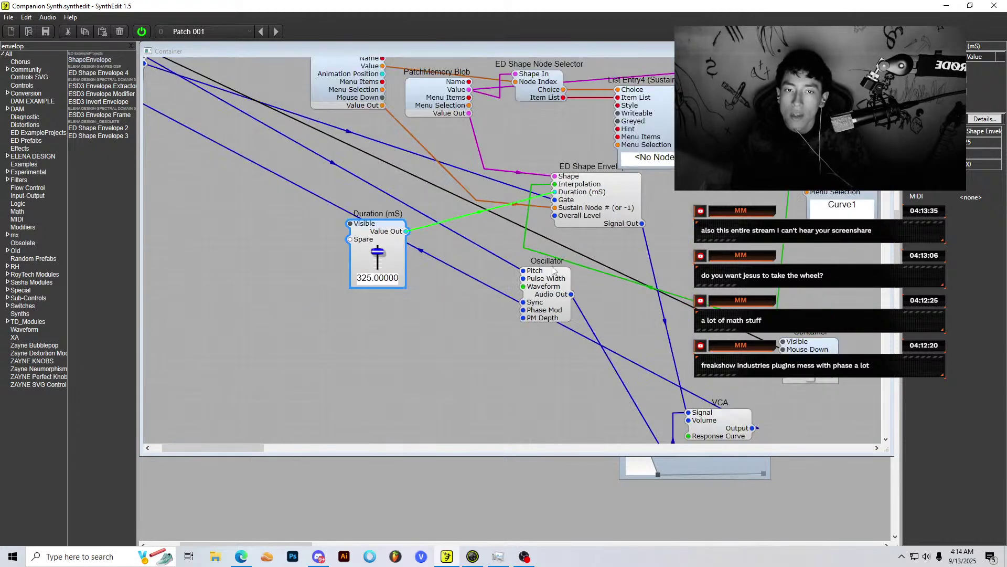
{"action": "left_click", "coordinate": [583, 188]}
{"action": "scroll", "coordinate": [431, 164], "scroll_direction": "down", "scroll_amount": 1}
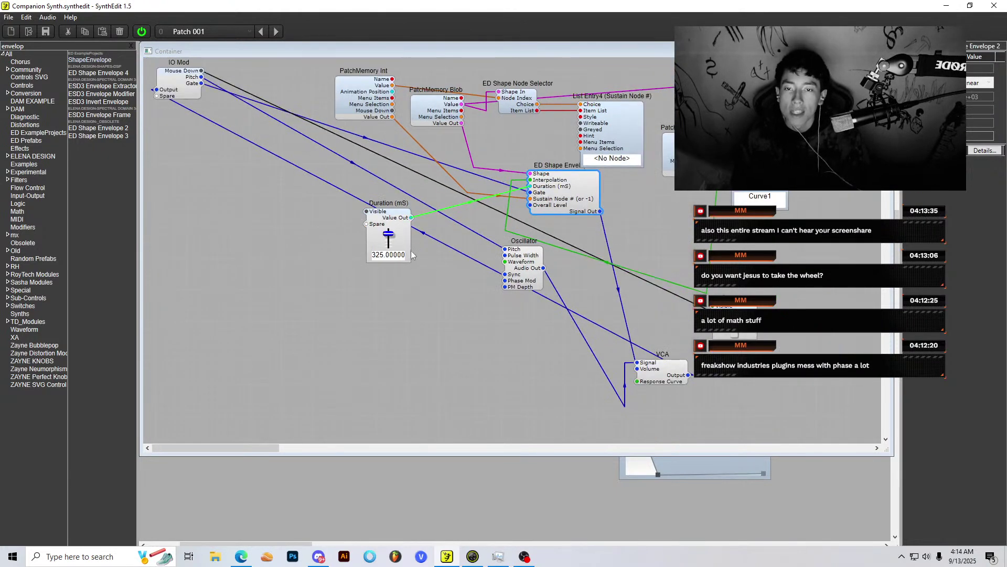
{"action": "mouse_move", "coordinate": [394, 214]}
{"action": "left_mouse_down"}
{"action": "mouse_move", "coordinate": [444, 232]}
{"action": "mouse_move", "coordinate": [413, 217]}
{"action": "left_mouse_up"}
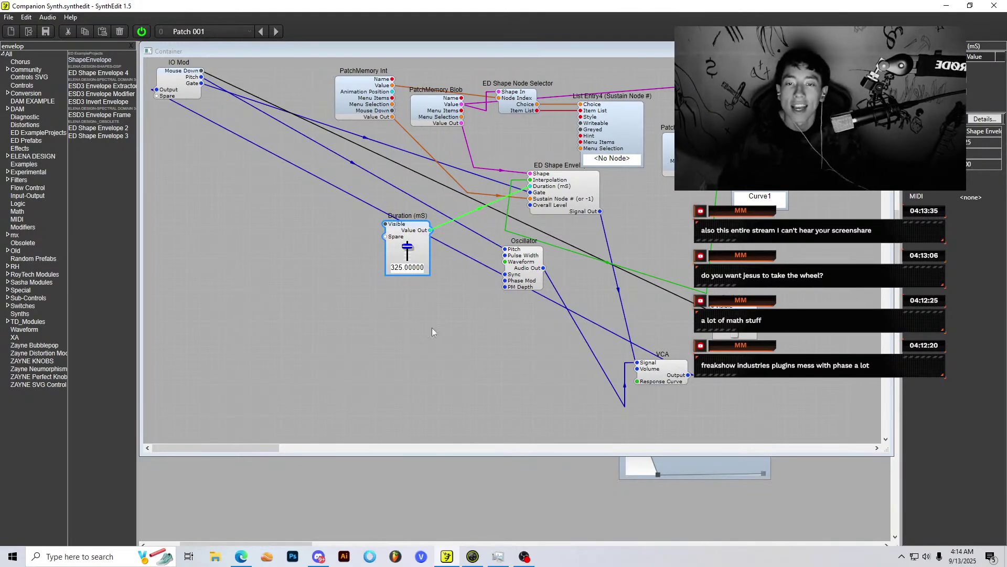
Step: Leave the envelope container for the synth's parent structure and bring up its panel layout for editing
{"action": "right_click", "coordinate": [319, 344]}
{"action": "left_click", "coordinate": [504, 371]}
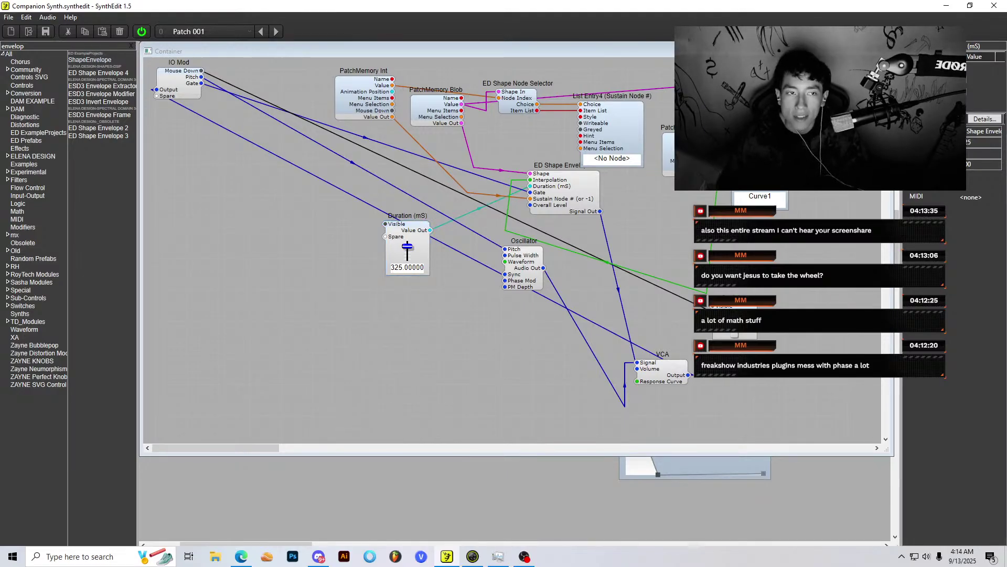
{"action": "right_click", "coordinate": [429, 244]}
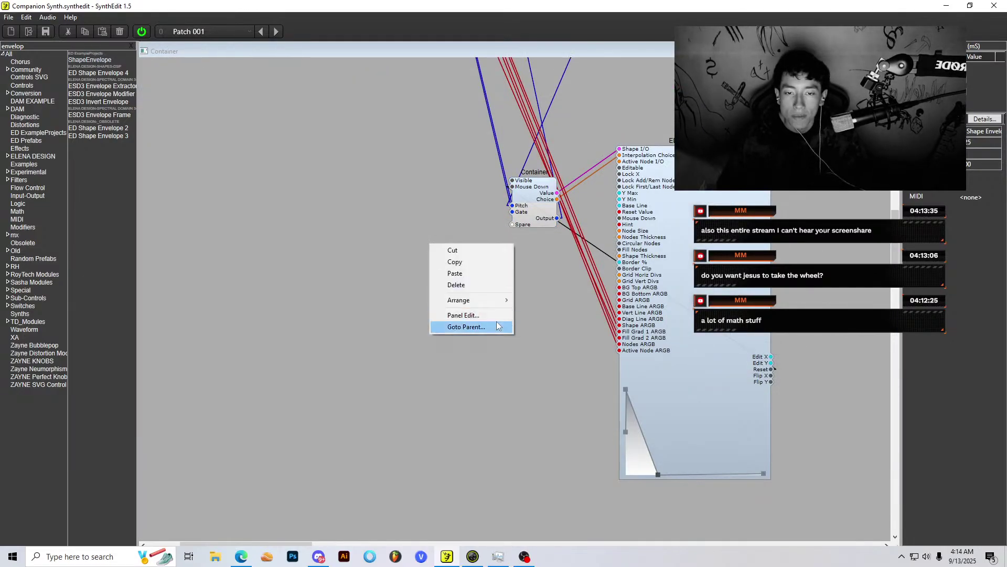
{"action": "left_click", "coordinate": [475, 328]}
Step: Shift the ADSR Envelope's shape editor slightly downward on the panel, beneath its label
{"action": "left_click", "coordinate": [152, 182]}
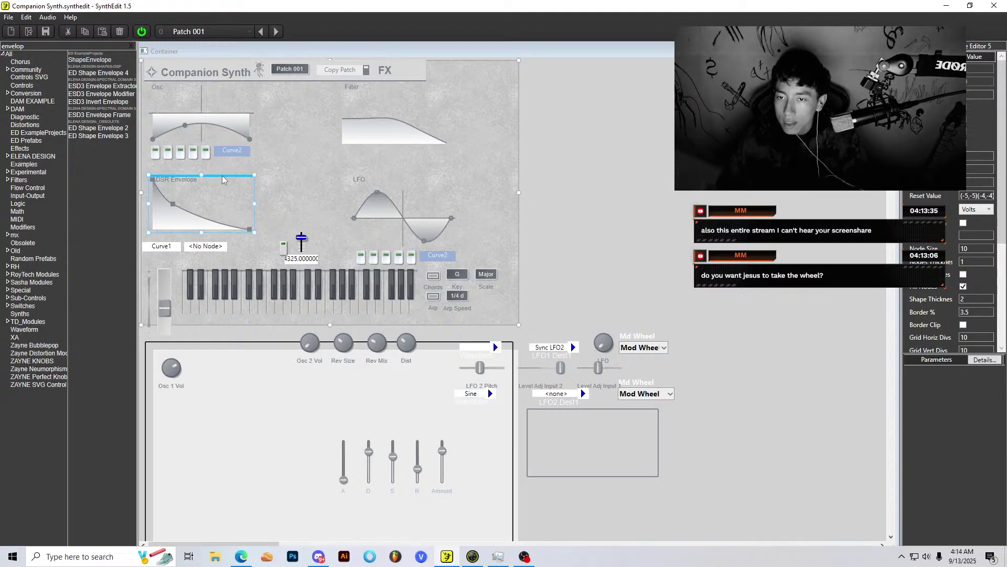
{"action": "left_click", "coordinate": [154, 183]}
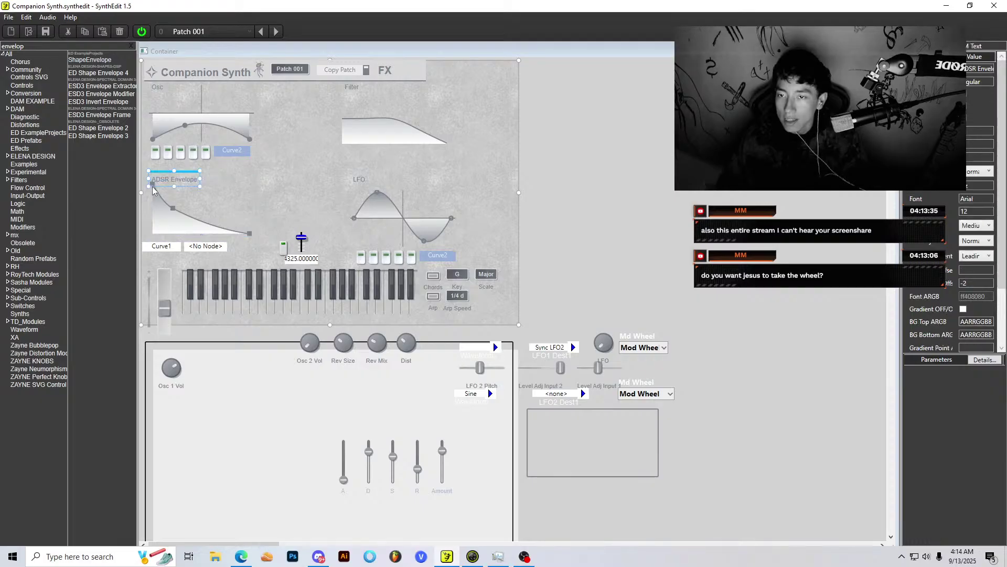
{"action": "left_click", "coordinate": [156, 192]}
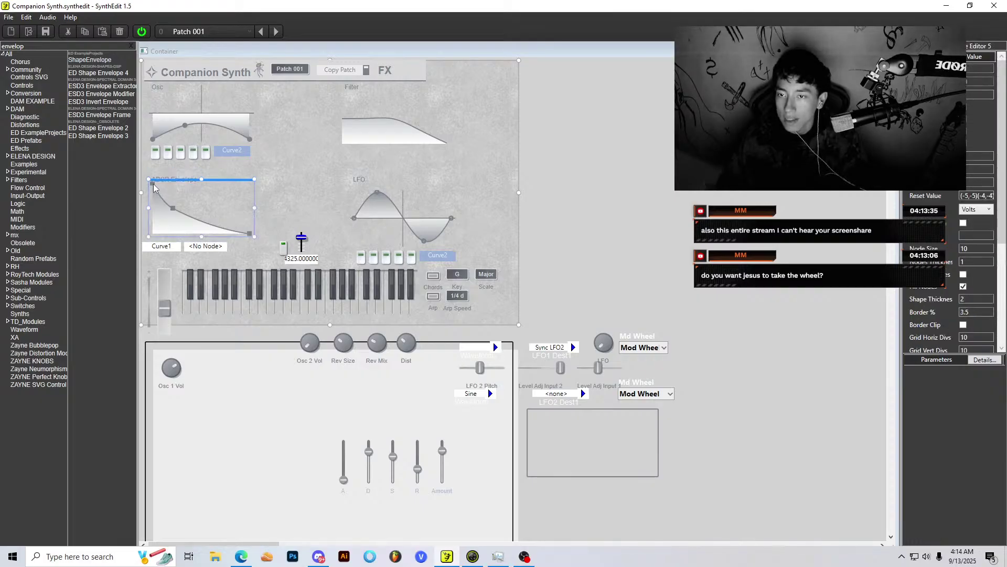
{"action": "right_click", "coordinate": [153, 187]}
{"action": "mouse_move", "coordinate": [200, 262]}
{"action": "left_click", "coordinate": [287, 262]}
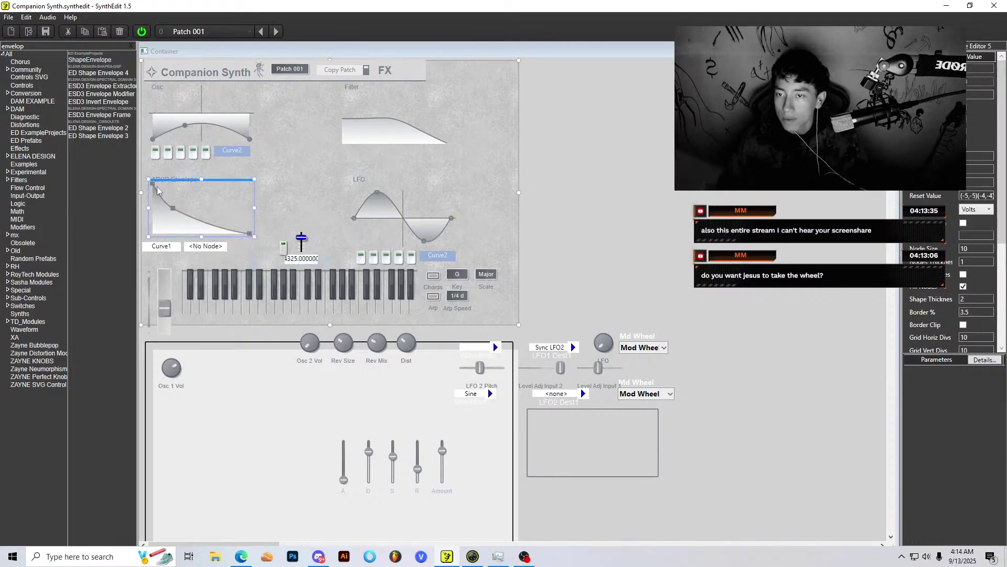
Step: Reshape the ADSR Envelope curve into a steep early peak with a falling decay, and set the duration slider to about 900 ms
{"action": "left_click_drag", "start_coordinate": [153, 191], "coordinate": [219, 187]}
{"action": "left_click_drag", "start_coordinate": [301, 239], "coordinate": [307, 295]}
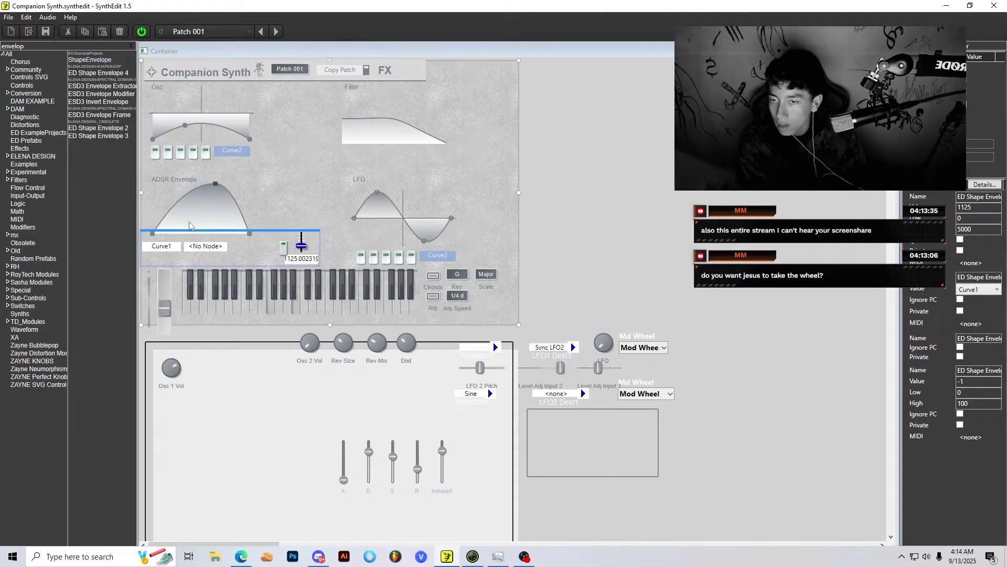
{"action": "left_click", "coordinate": [173, 213]}
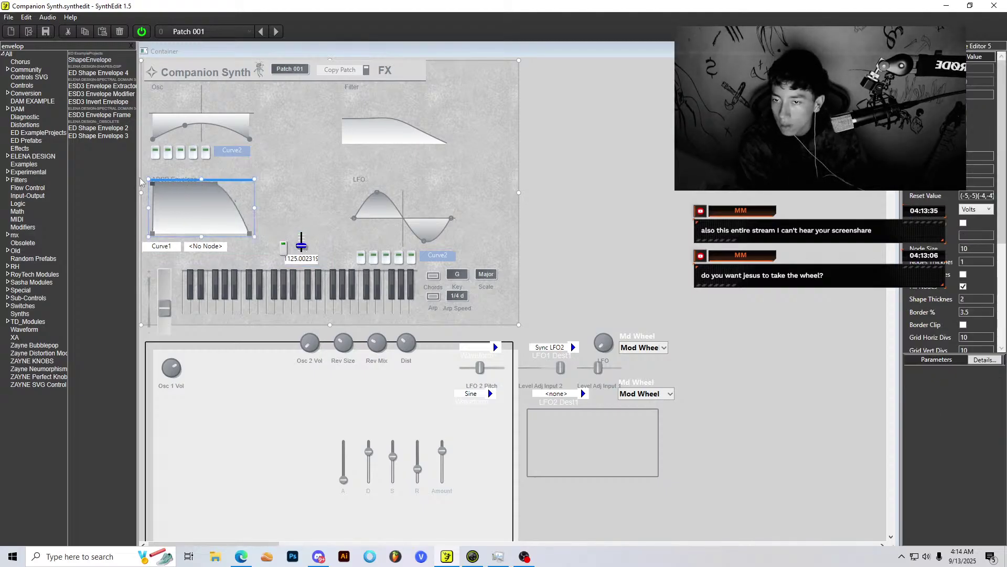
{"action": "left_click_drag", "start_coordinate": [215, 185], "coordinate": [181, 213]}
{"action": "left_click", "coordinate": [297, 256]}
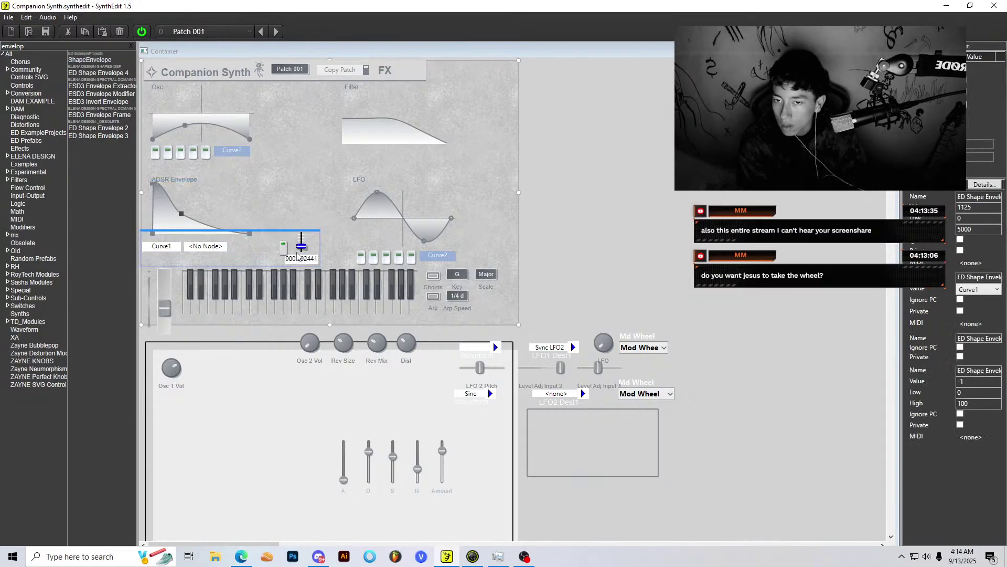
Step: Refine the envelope's decay by moving its middle node slightly to the right, leaving no extra node near the tail
{"action": "left_click", "coordinate": [198, 222]}
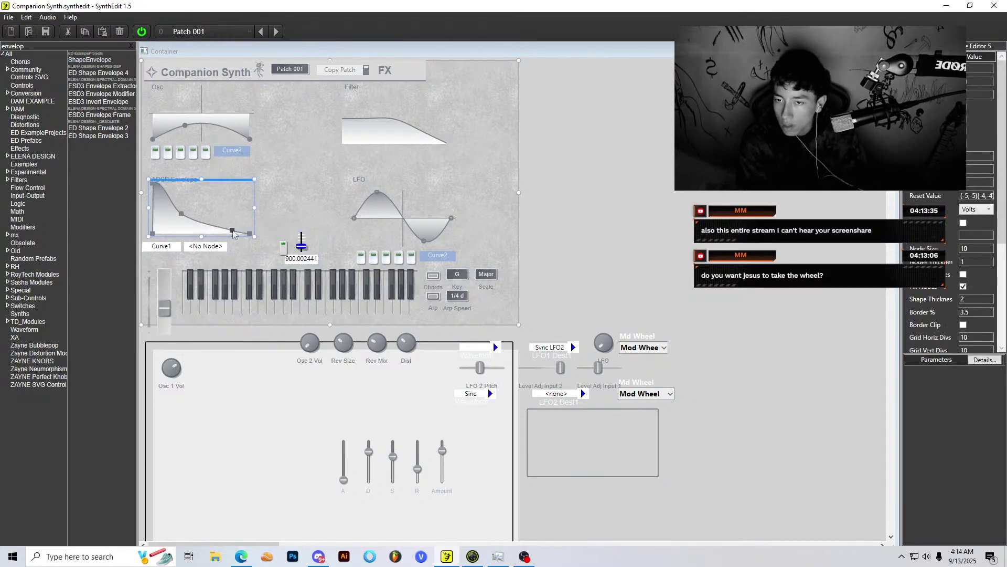
{"action": "mouse_move", "coordinate": [181, 213]}
{"action": "left_mouse_down"}
{"action": "mouse_move", "coordinate": [209, 224]}
{"action": "mouse_move", "coordinate": [191, 217]}
{"action": "left_mouse_up"}
{"action": "double_click", "coordinate": [215, 224]}
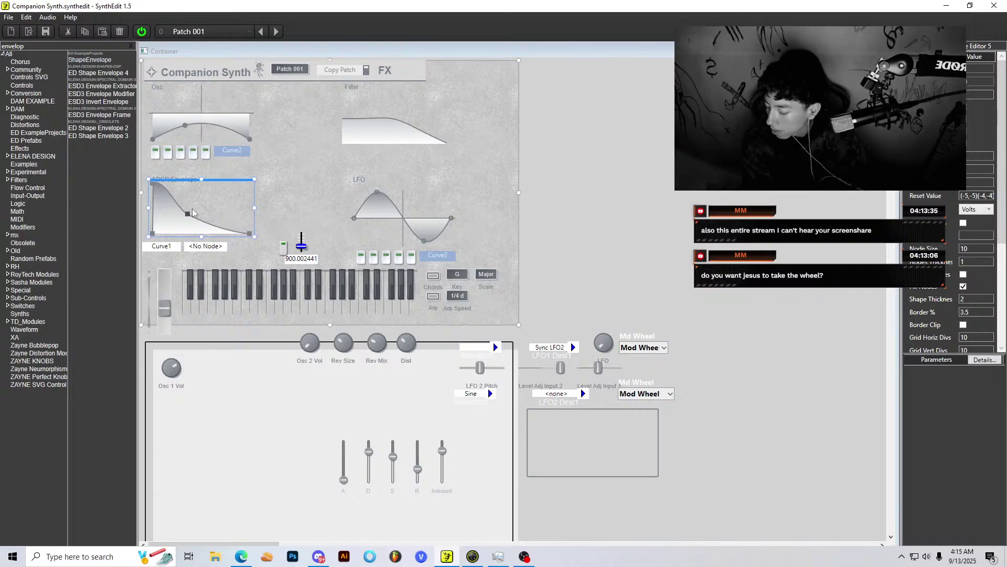
Step: Switch to OBS and raise the Desktop Audio level to about -1.9 dB
{"action": "left_click", "coordinate": [525, 557]}
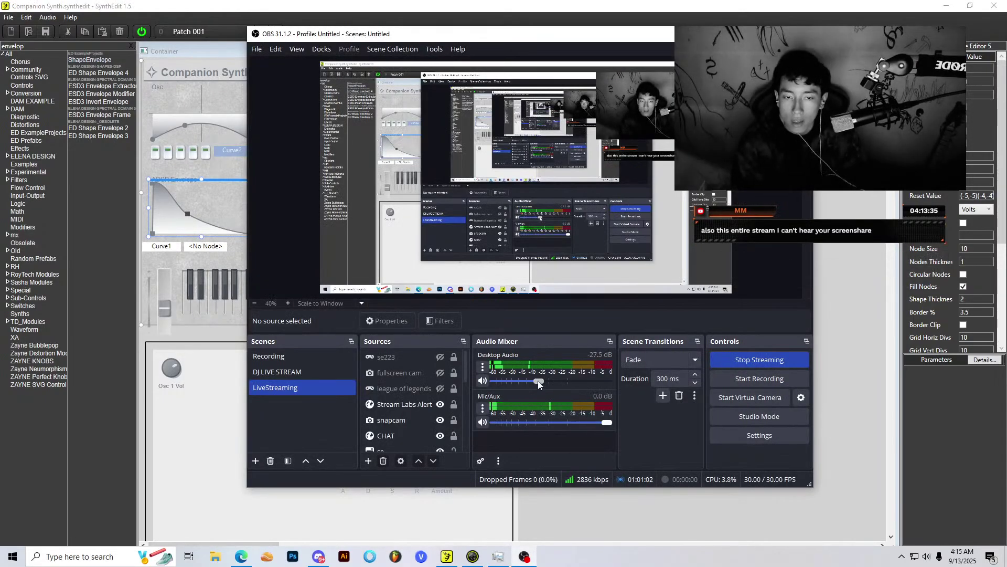
{"action": "left_click_drag", "start_coordinate": [538, 381], "coordinate": [624, 380]}
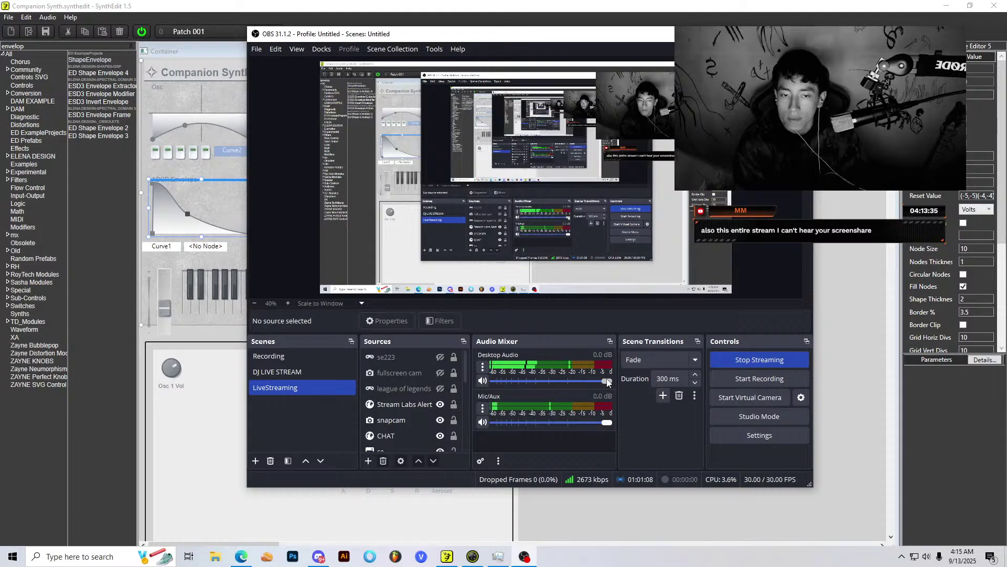
{"action": "left_click_drag", "start_coordinate": [607, 382], "coordinate": [598, 385]}
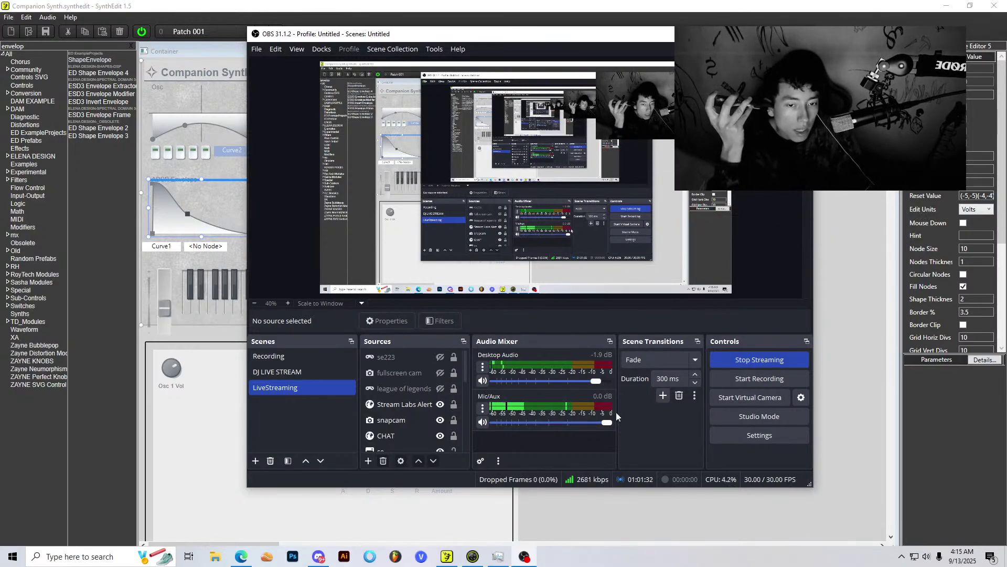
Step: Set Desktop Audio's monitoring to Monitor and Output, and lower its level to about -2.8 dB
{"action": "left_click", "coordinate": [480, 367]}
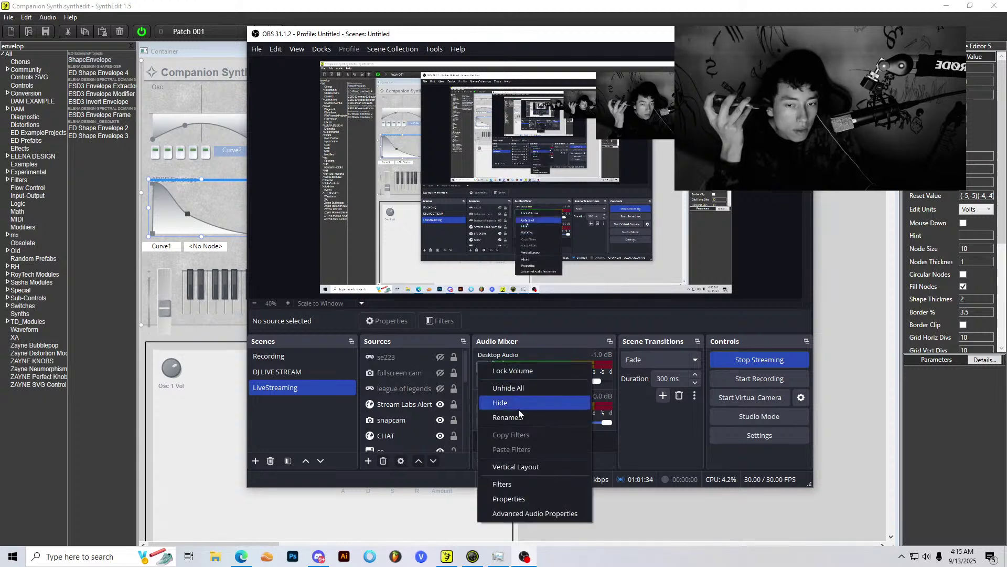
{"action": "left_click", "coordinate": [517, 514]}
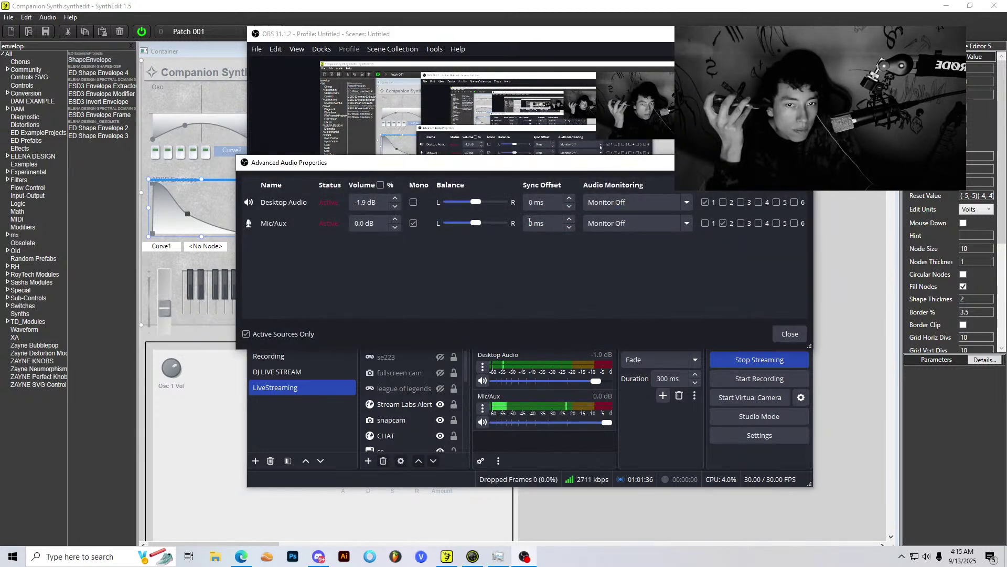
{"action": "left_click", "coordinate": [650, 205]}
{"action": "left_click", "coordinate": [641, 253]}
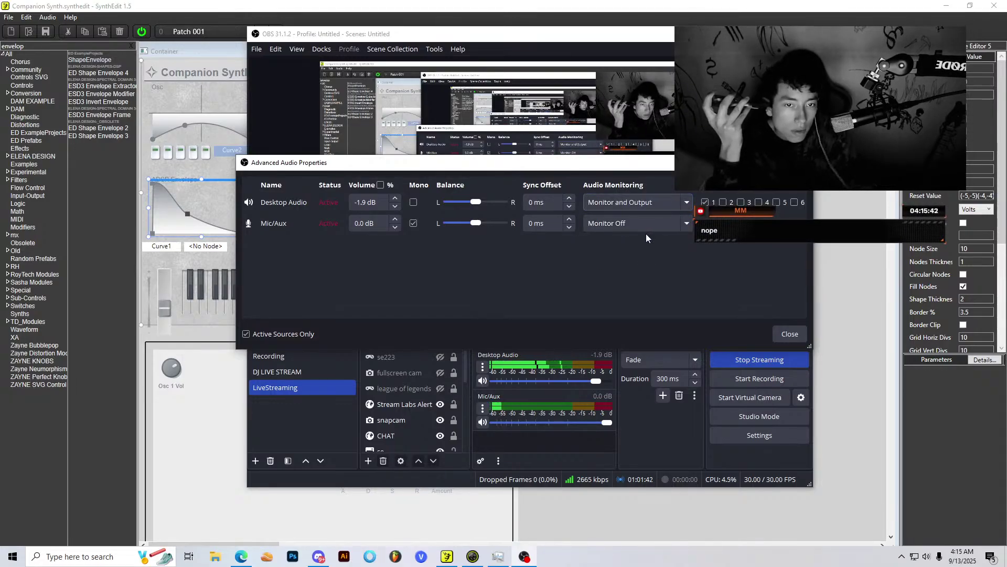
{"action": "left_click", "coordinate": [791, 333]}
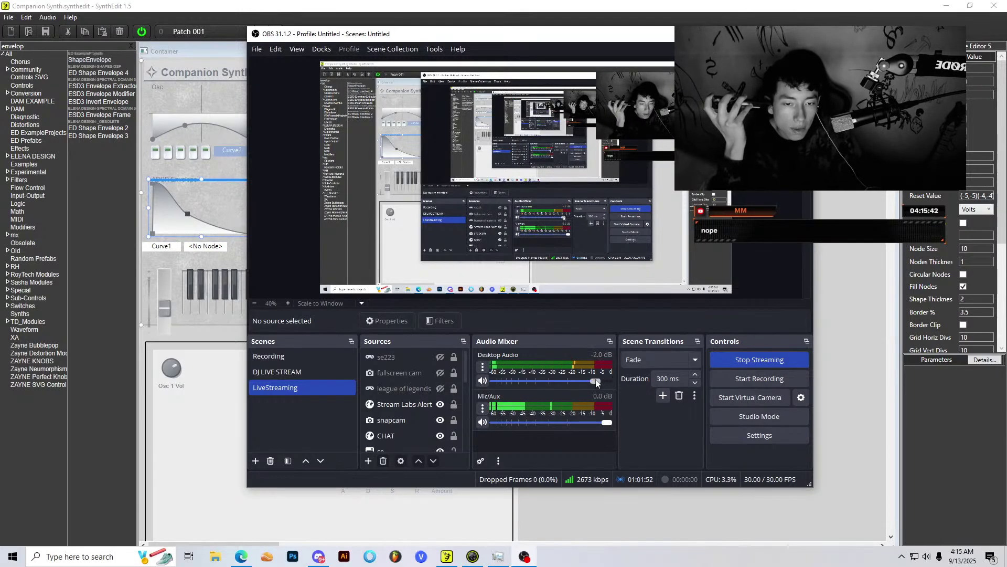
{"action": "left_click_drag", "start_coordinate": [596, 382], "coordinate": [591, 382]}
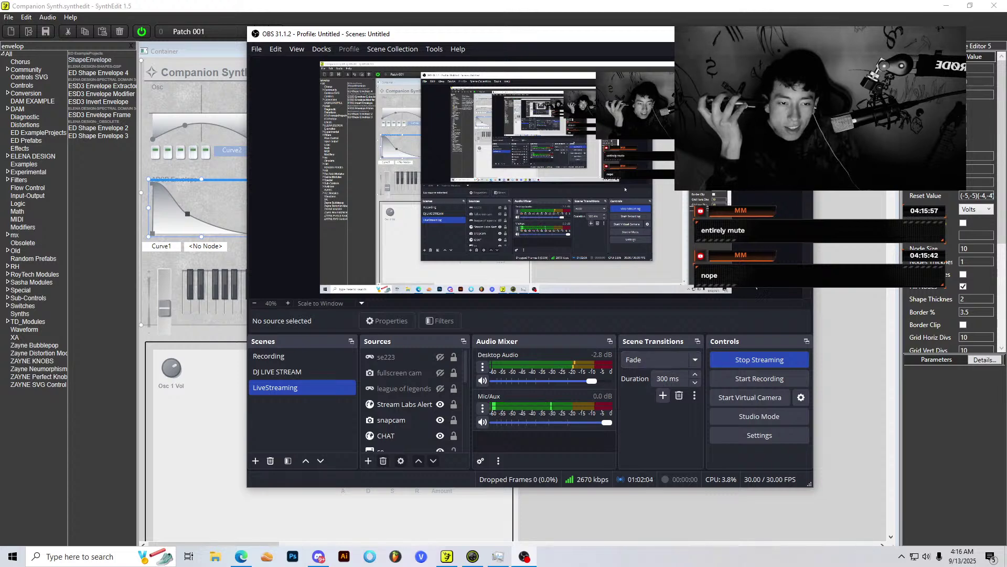
Step: Review the advanced audio properties and the filter list of Desktop Audio
{"action": "left_click", "coordinate": [483, 366]}
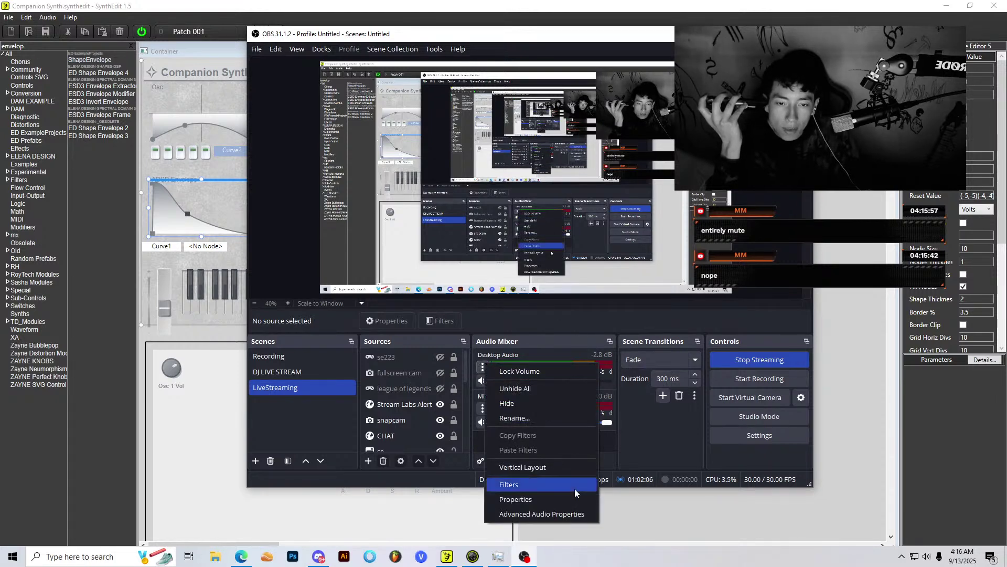
{"action": "left_click", "coordinate": [531, 514]}
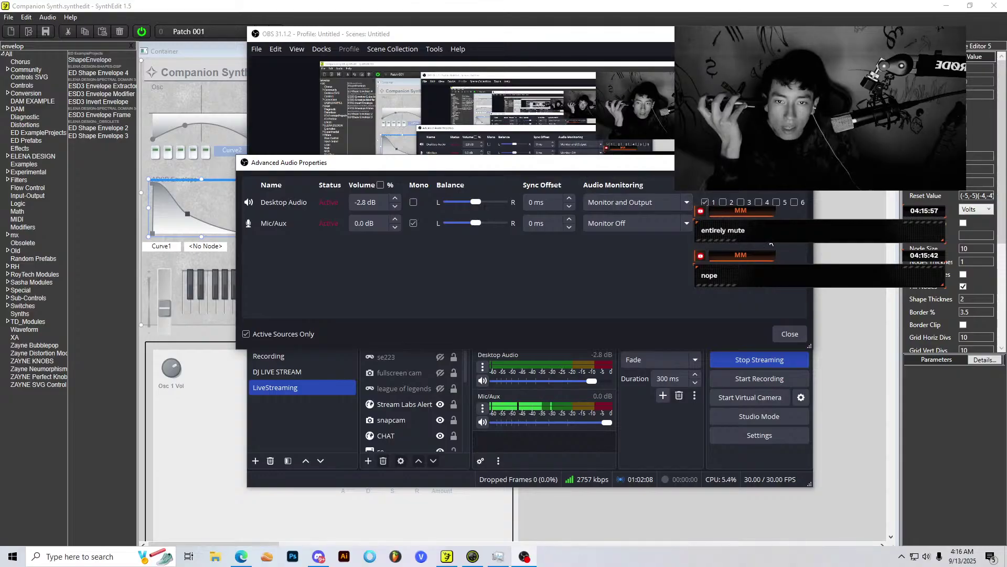
{"action": "left_click", "coordinate": [789, 334]}
{"action": "left_click", "coordinate": [483, 366]}
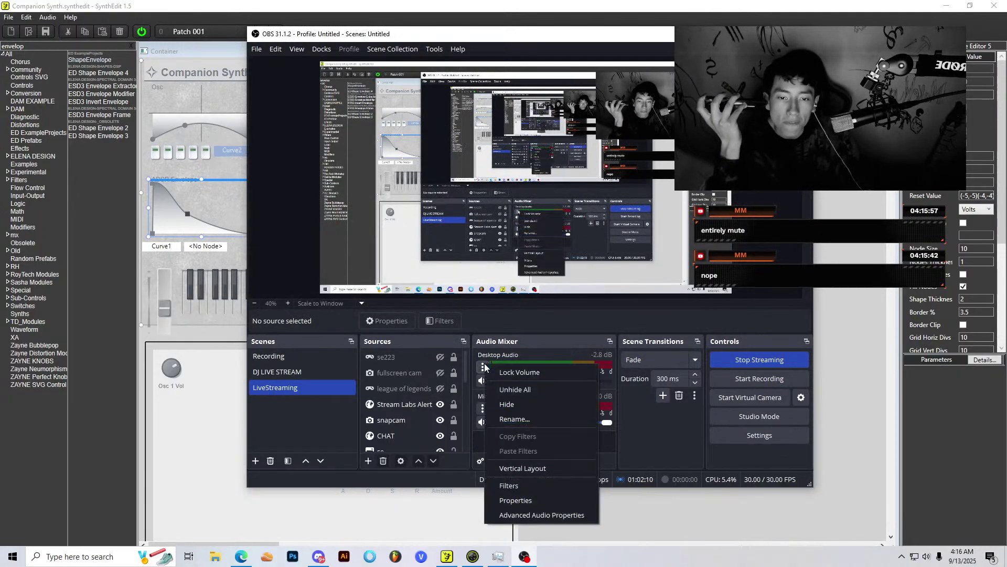
{"action": "left_click", "coordinate": [527, 487]}
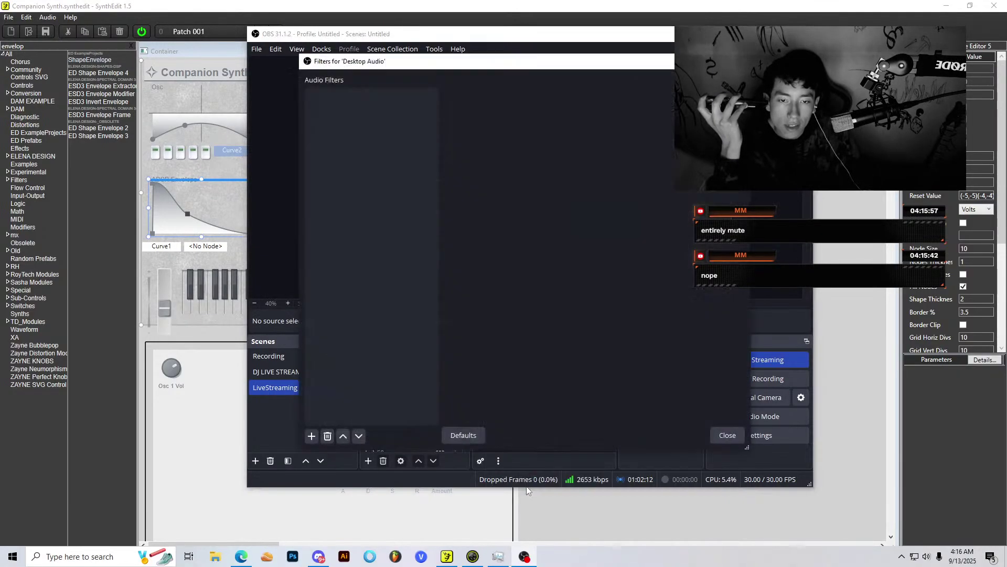
{"action": "left_click", "coordinate": [726, 435]}
{"action": "left_click", "coordinate": [482, 367]}
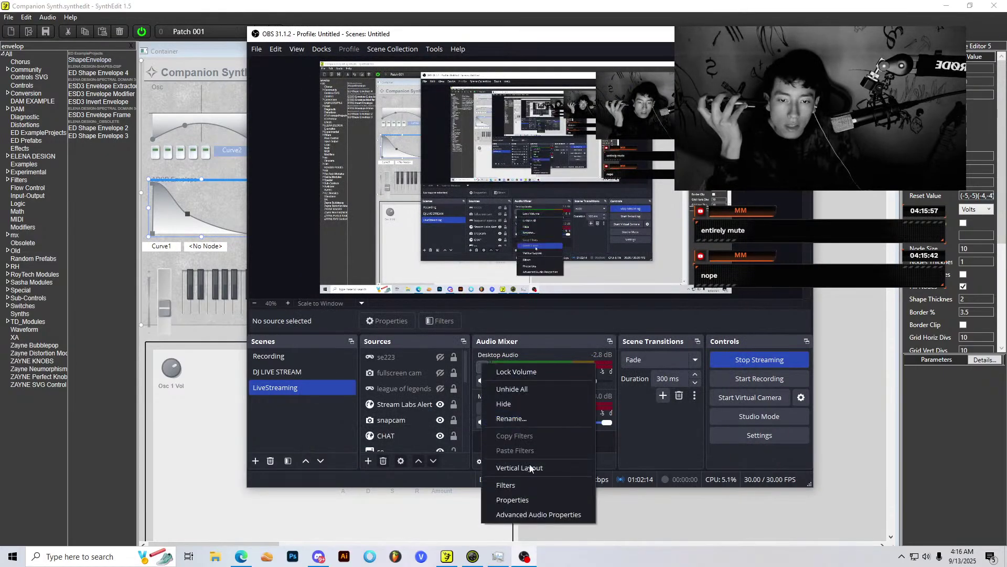
{"action": "left_click", "coordinate": [527, 501]}
{"action": "left_click", "coordinate": [437, 131]}
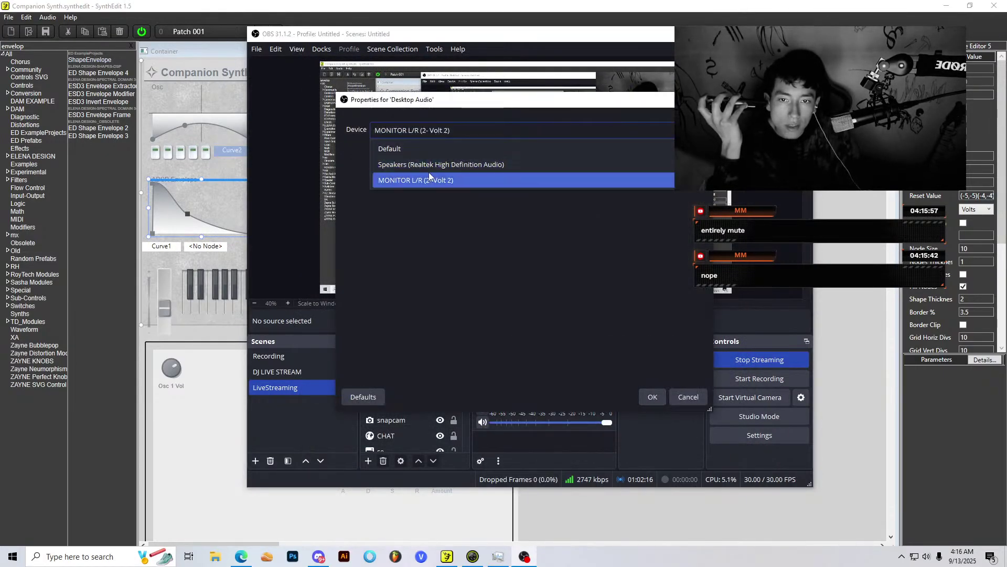
{"action": "left_click", "coordinate": [557, 181]}
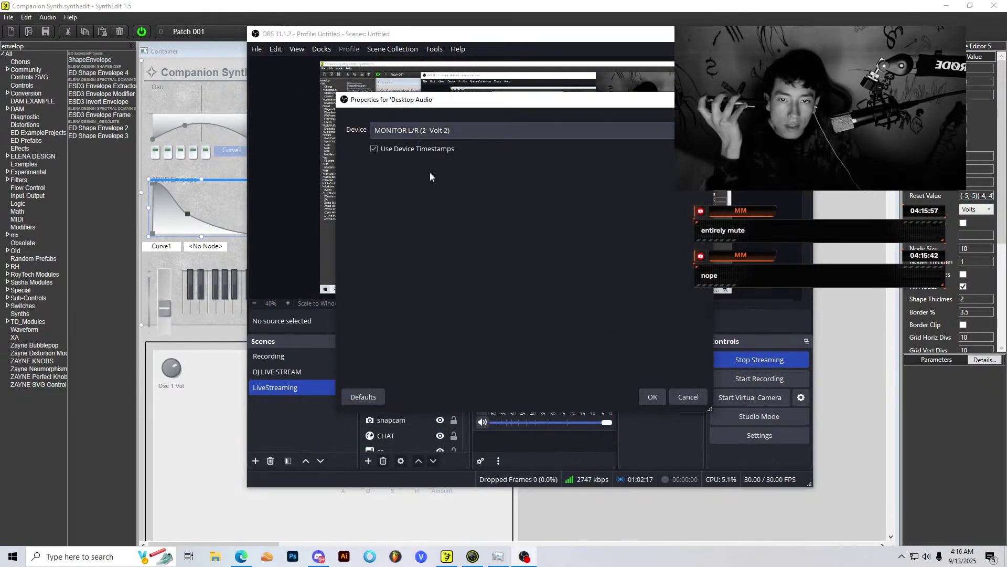
{"action": "left_click", "coordinate": [659, 400]}
{"action": "left_click", "coordinate": [483, 367]}
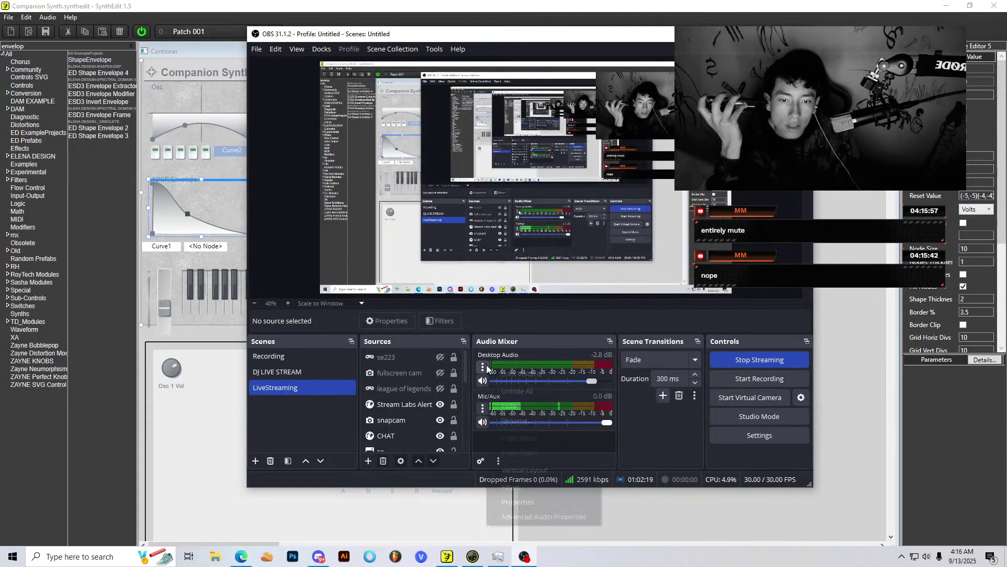
{"action": "left_click", "coordinate": [621, 308]}
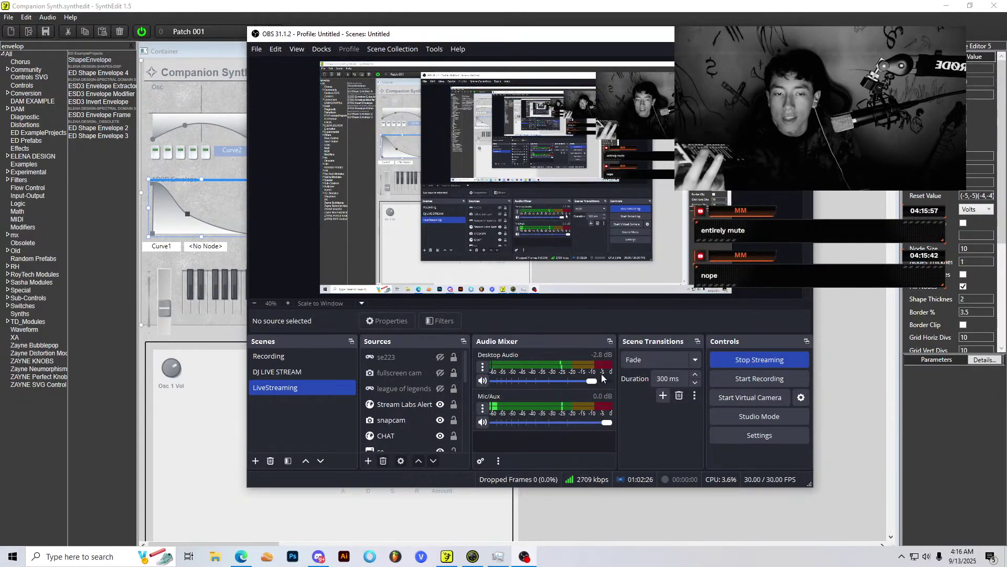
Step: Turn on Mono for Desktop Audio and set its monitoring to Monitor Only (mute output)
{"action": "left_click", "coordinate": [483, 366]}
{"action": "left_click", "coordinate": [541, 512]}
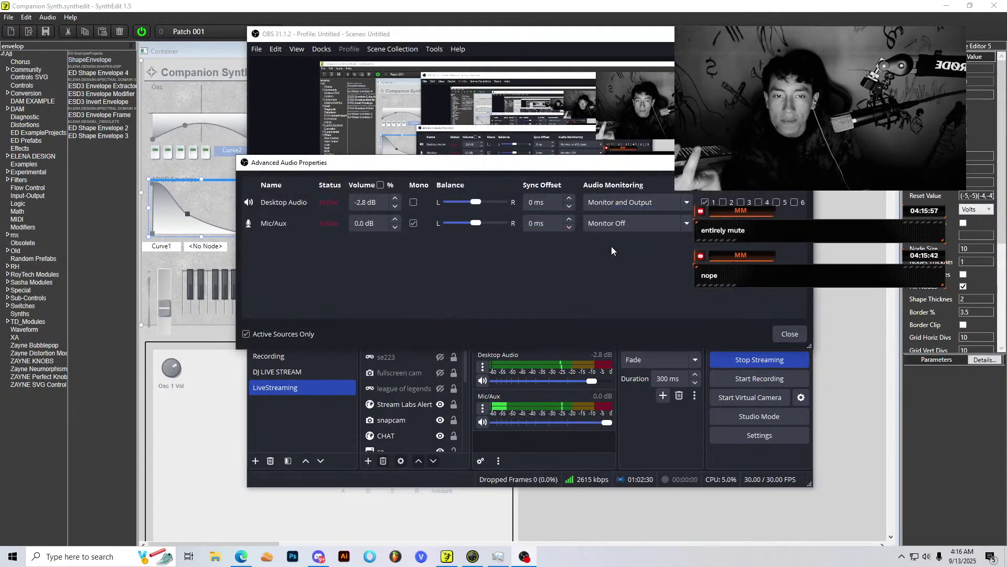
{"action": "left_click", "coordinate": [381, 185]}
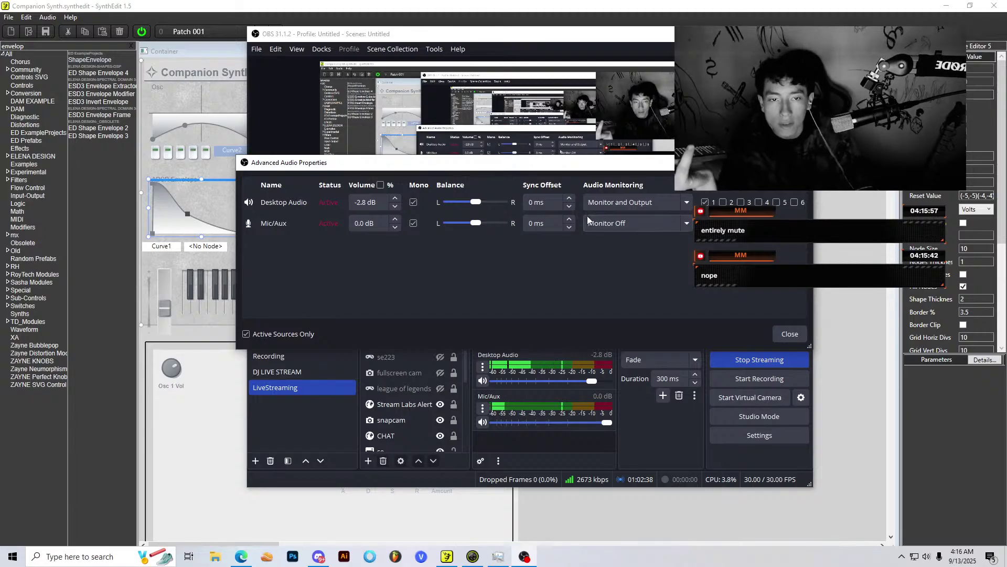
{"action": "left_click", "coordinate": [616, 208]}
{"action": "left_click", "coordinate": [640, 237]}
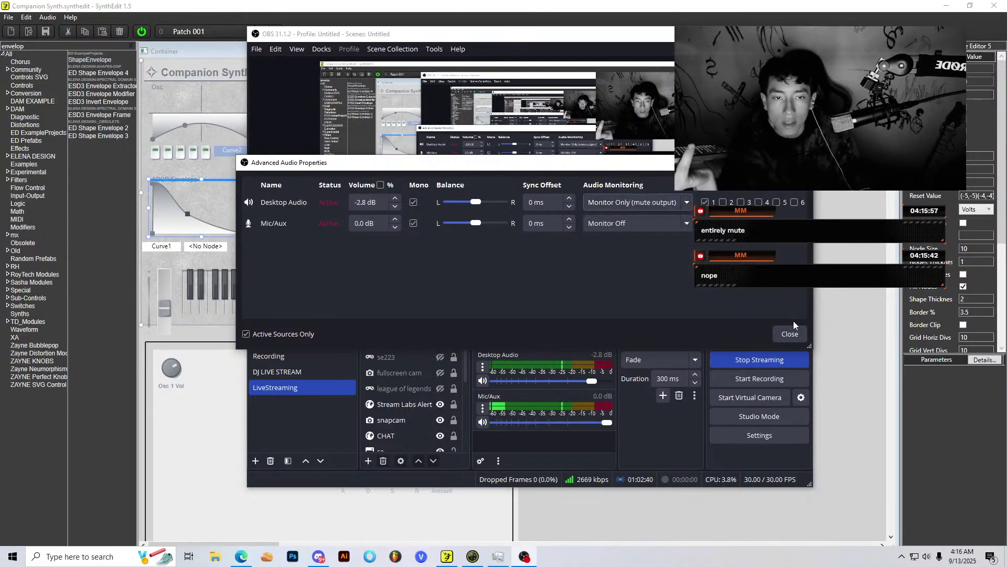
{"action": "left_click", "coordinate": [789, 333]}
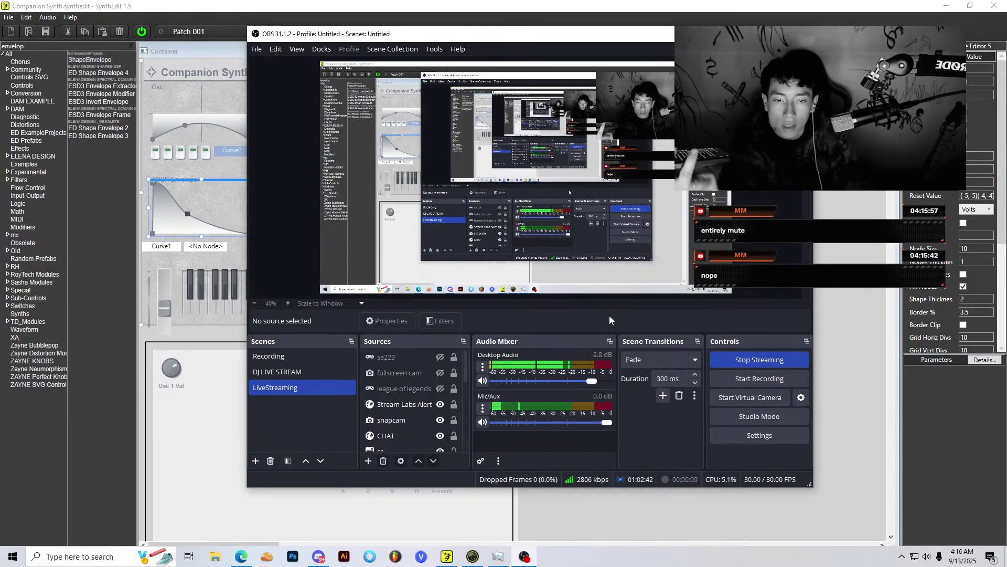
Step: Recheck the Mono and monitoring settings of Desktop Audio in the advanced audio properties
{"action": "left_click", "coordinate": [482, 366]}
{"action": "left_click", "coordinate": [540, 517]}
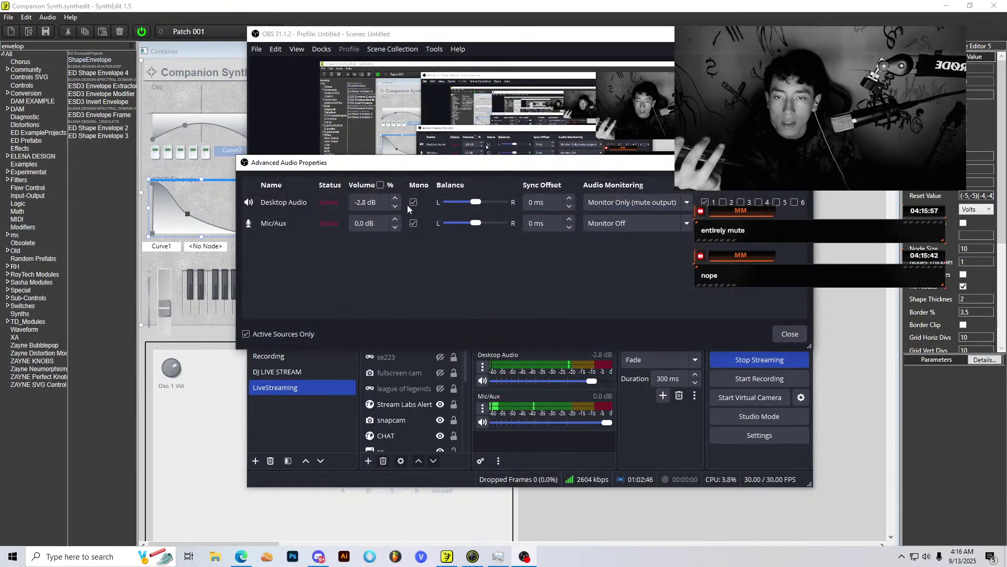
{"action": "left_click", "coordinate": [790, 334]}
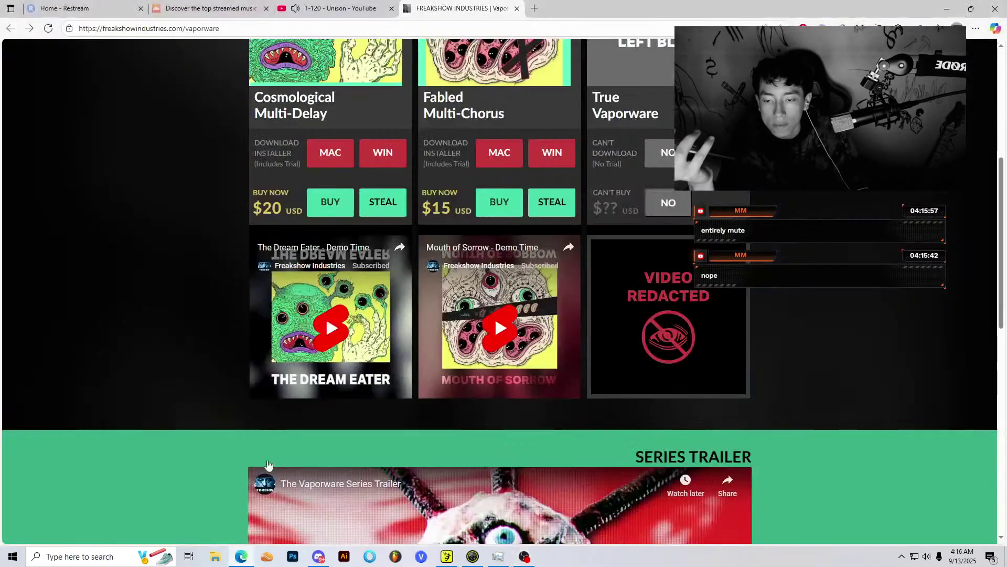
Step: Switch to the Edge browser and bring up the YouTube video T-120 - Unison
{"action": "left_click", "coordinate": [241, 556]}
{"action": "left_click", "coordinate": [338, 8]}
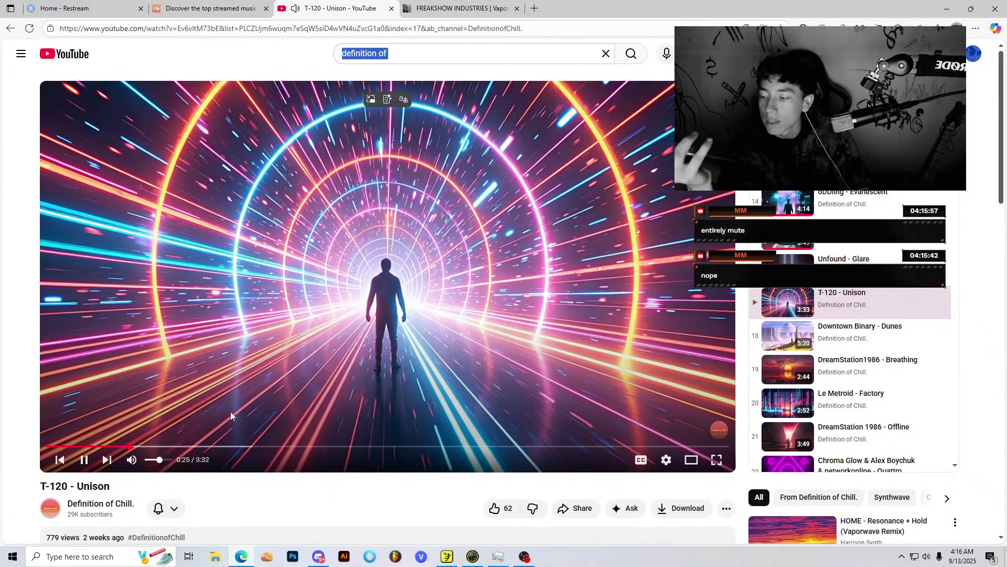
Step: Open the Windows sound settings, and pause the T-120 - Unison video in the Edge browser
{"action": "left_click", "coordinate": [447, 557]}
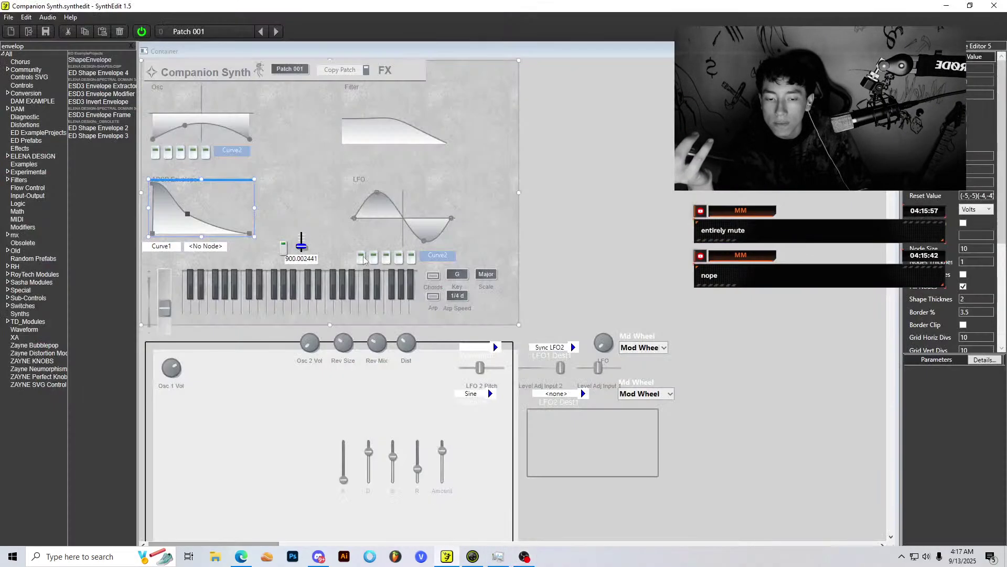
{"action": "right_click", "coordinate": [927, 556]}
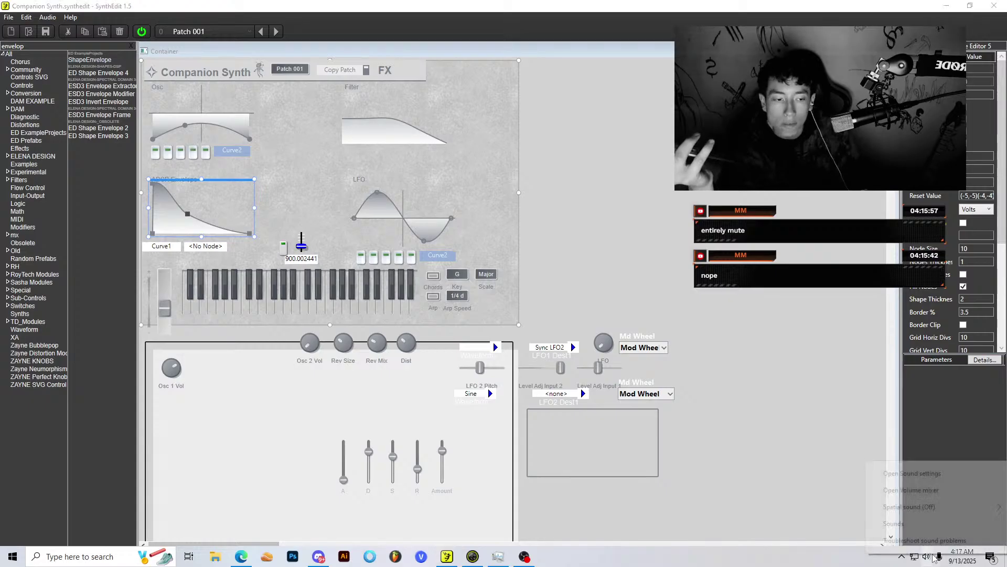
{"action": "left_click", "coordinate": [913, 475]}
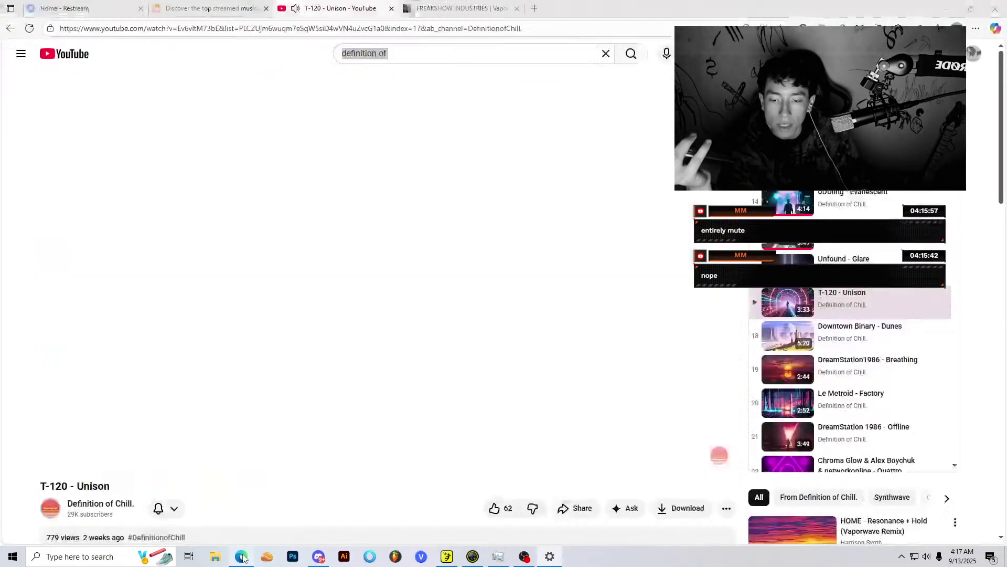
{"action": "left_click", "coordinate": [241, 556]}
{"action": "left_click", "coordinate": [310, 312]}
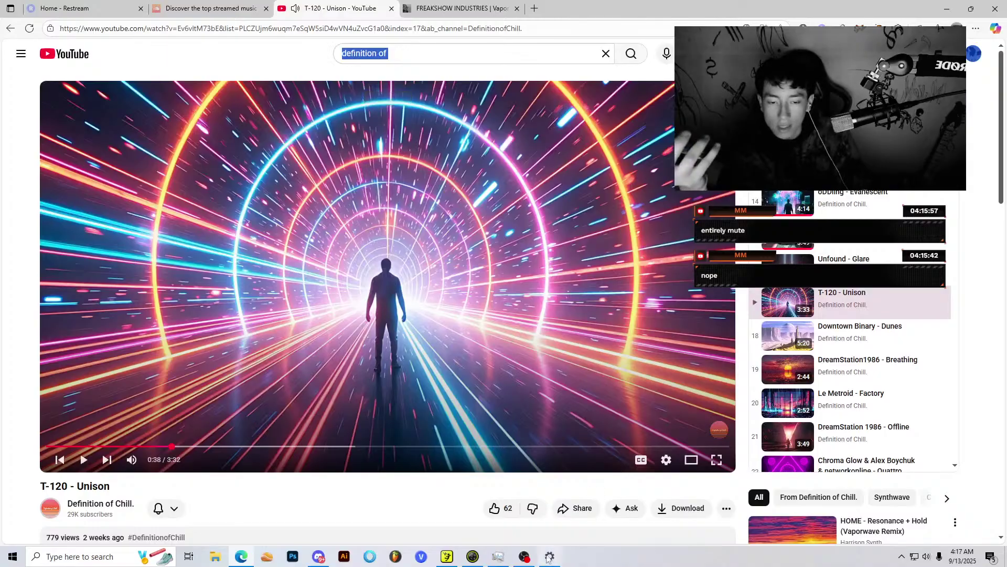
Step: Switch to OBS and set Desktop Audio's monitoring to Monitor Off in the advanced audio properties
{"action": "left_click", "coordinate": [524, 557]}
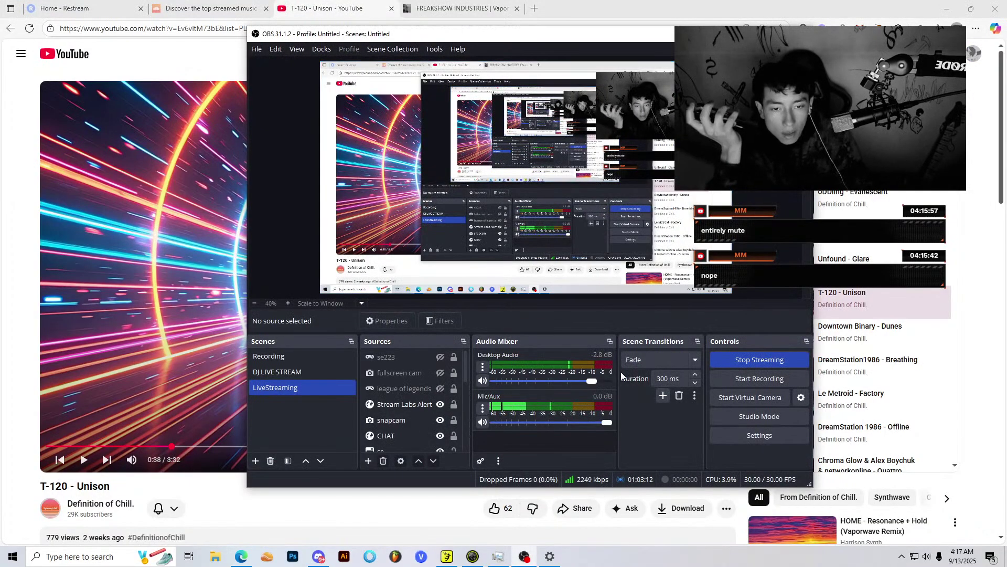
{"action": "right_click", "coordinate": [493, 367]}
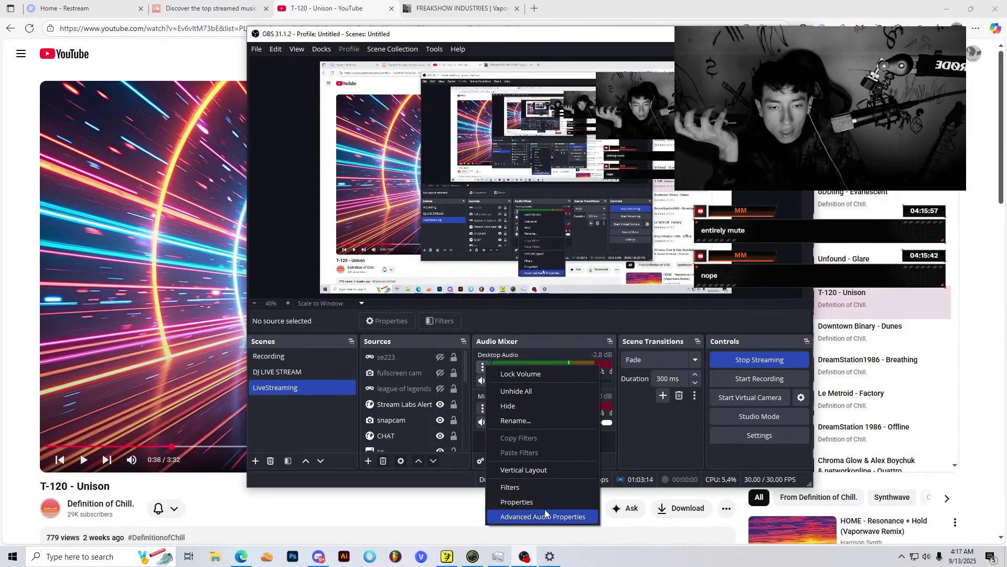
{"action": "left_click", "coordinate": [546, 510]}
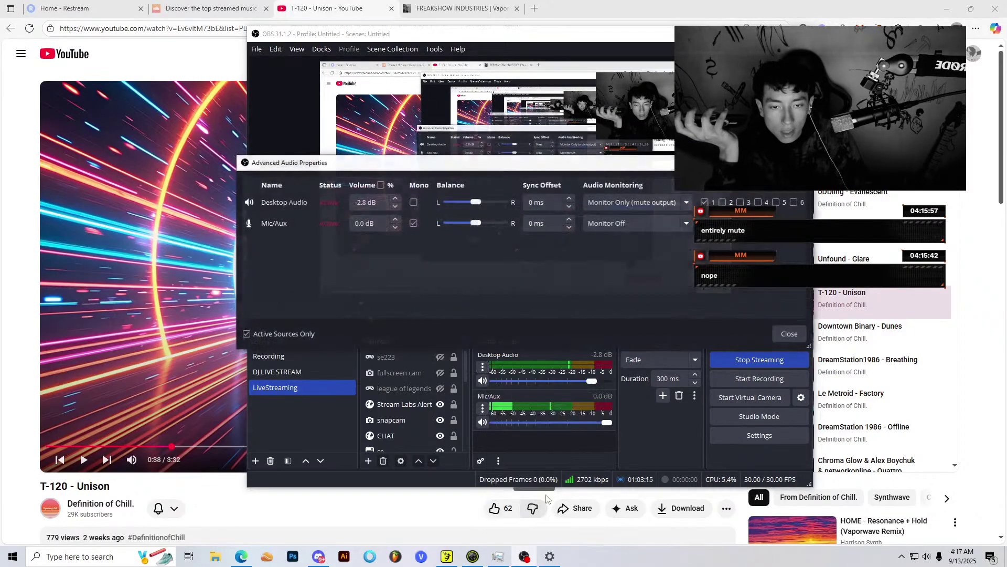
{"action": "left_click", "coordinate": [682, 203]}
{"action": "left_click", "coordinate": [638, 222]}
{"action": "left_click", "coordinate": [790, 334]}
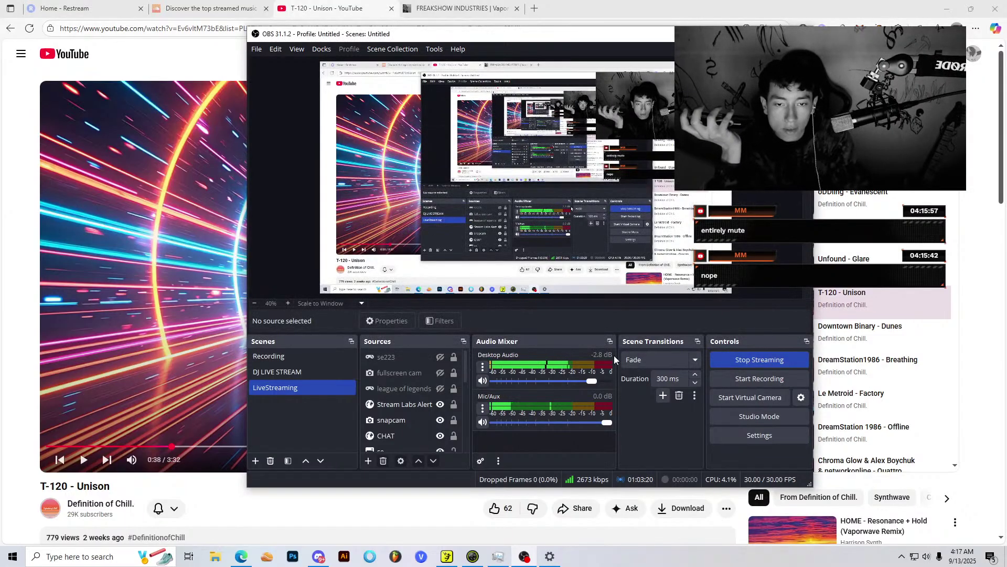
Step: Review the audio monitoring options for Desktop Audio and keep Monitor Off
{"action": "left_click", "coordinate": [408, 358]}
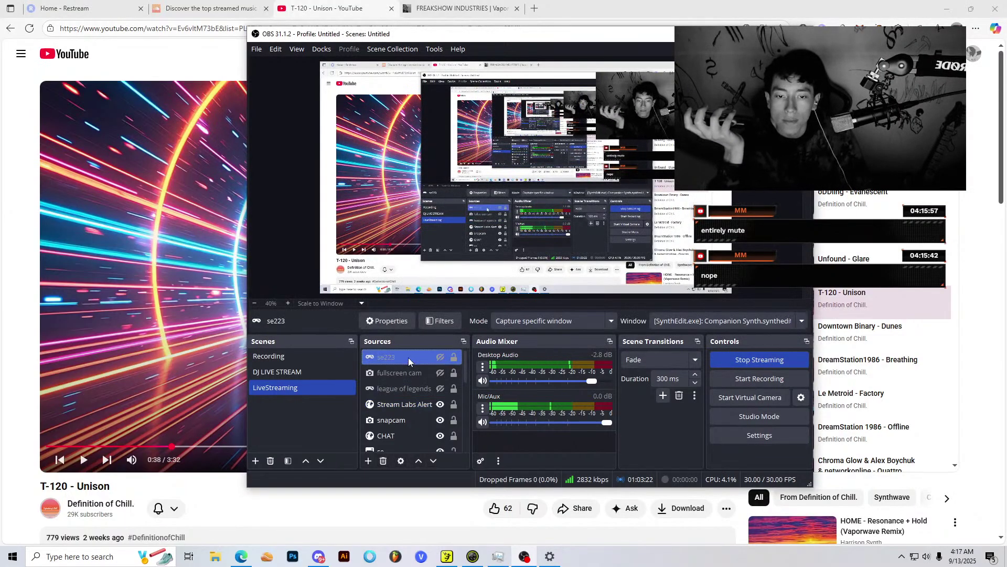
{"action": "left_click", "coordinate": [483, 366]}
{"action": "left_click", "coordinate": [546, 519]}
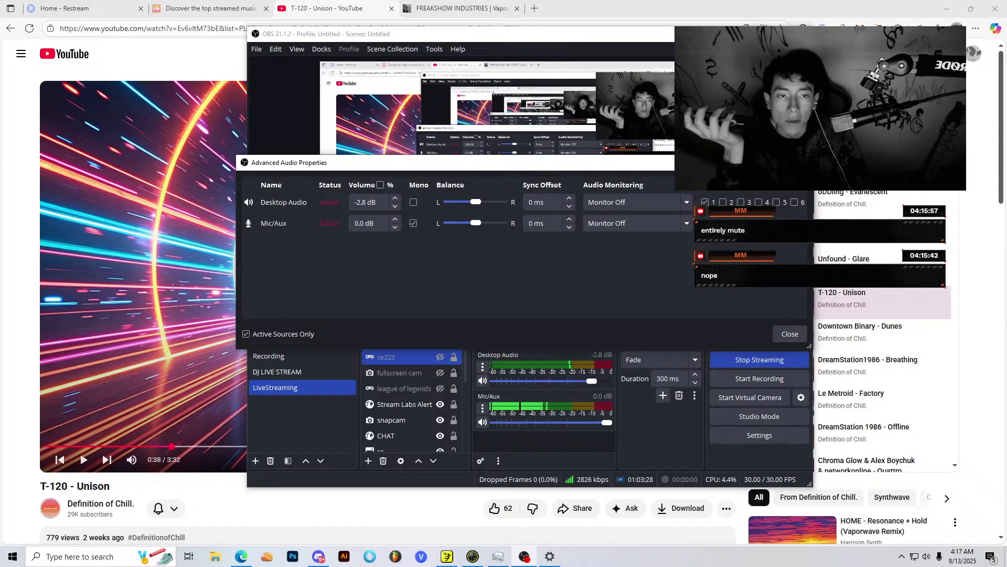
{"action": "left_click", "coordinate": [662, 204]}
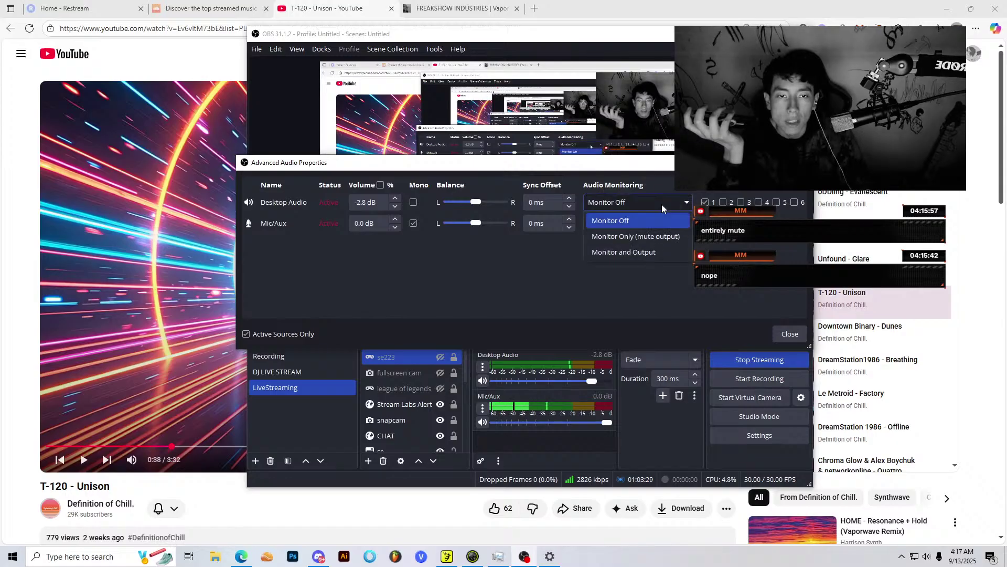
{"action": "left_click", "coordinate": [659, 251]}
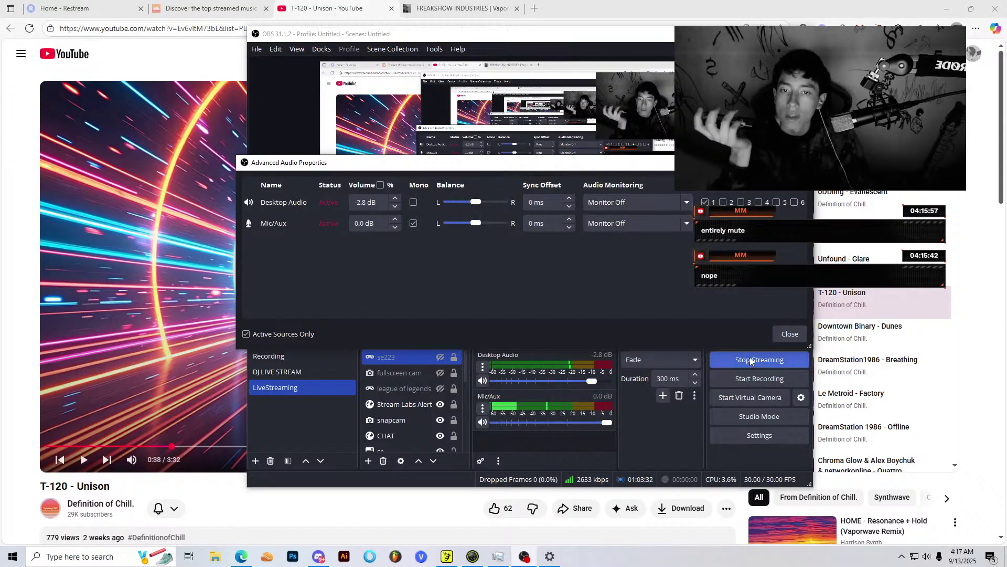
{"action": "left_click", "coordinate": [790, 334]}
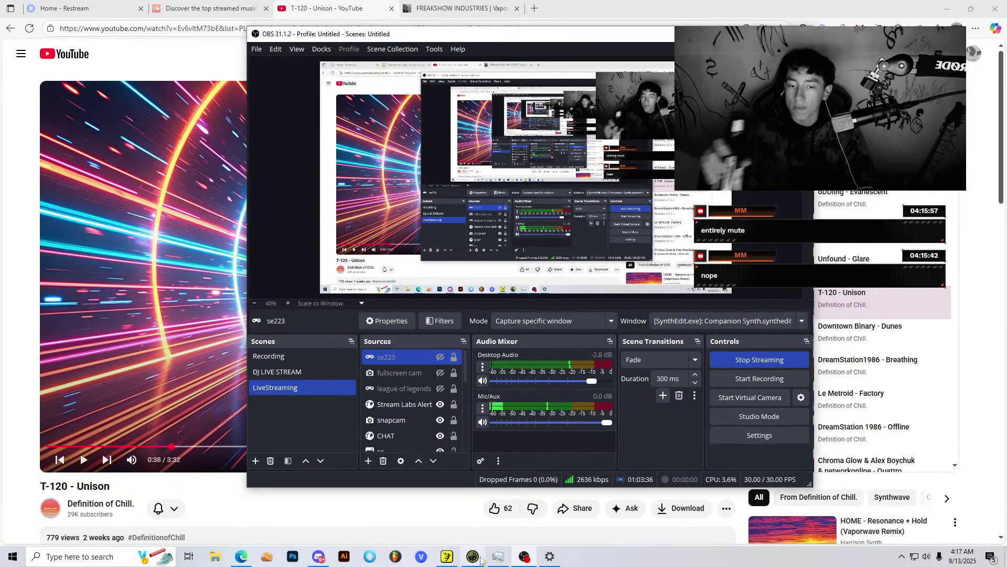
Step: Switch to SynthEdit, check the node choices of the ADSR envelope's Curve1, and save the Companion Synth project
{"action": "left_click", "coordinate": [447, 556]}
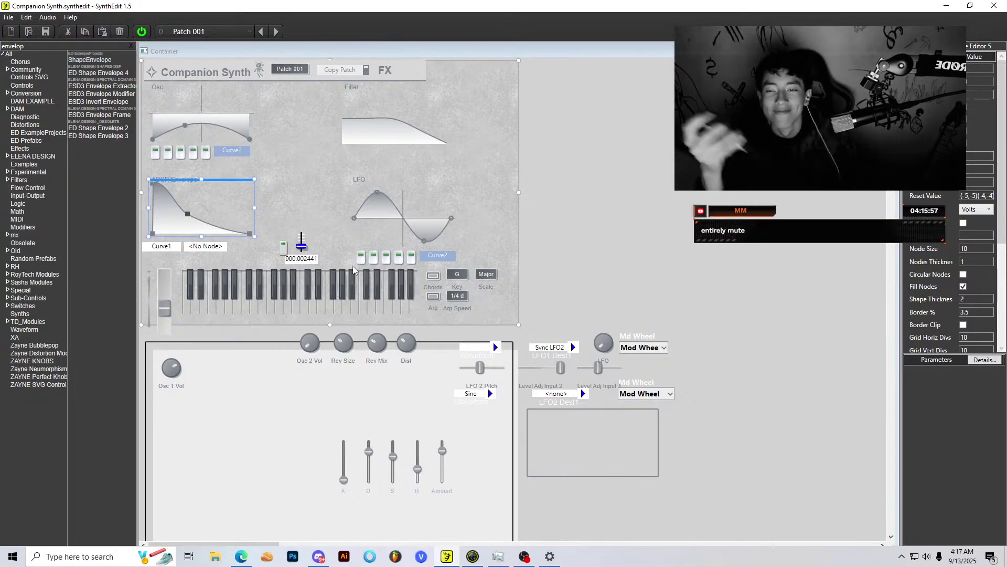
{"action": "left_click", "coordinate": [231, 247]}
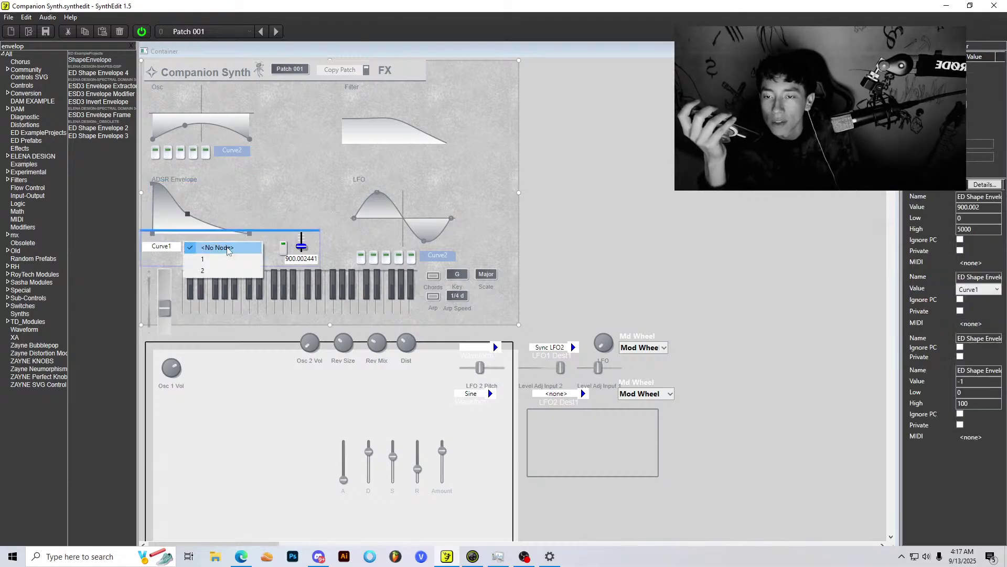
{"action": "left_click", "coordinate": [506, 232]}
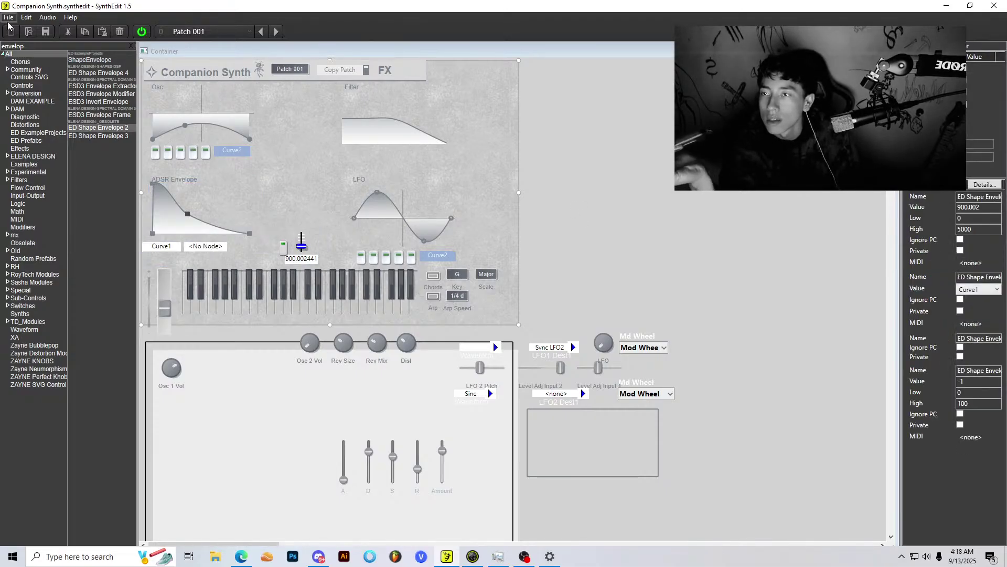
{"action": "left_click", "coordinate": [8, 17]}
{"action": "left_click", "coordinate": [25, 71]}
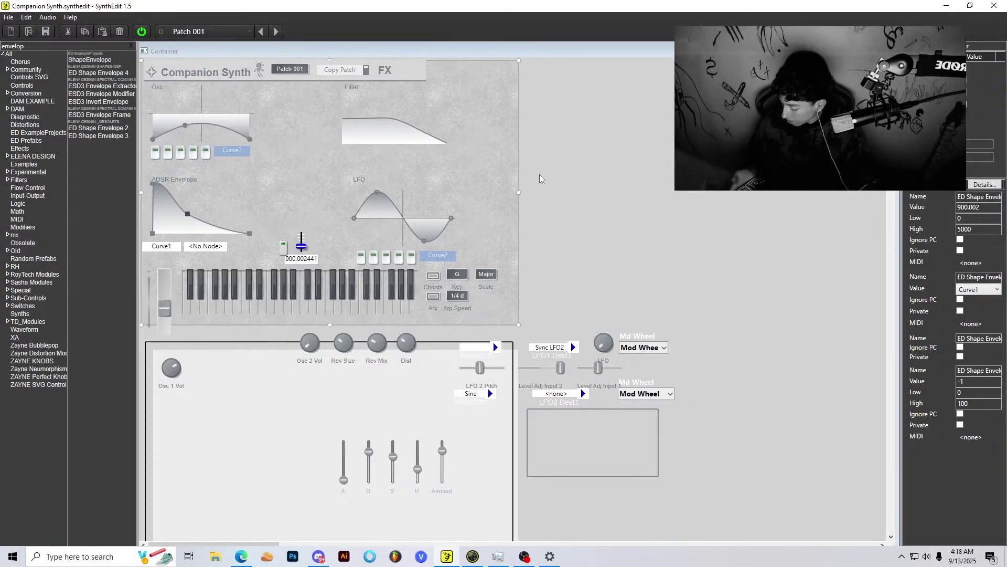
Step: Switch to OBS and check Desktop Audio's monitoring and track assignments in the advanced audio properties
{"action": "left_click", "coordinate": [524, 556]}
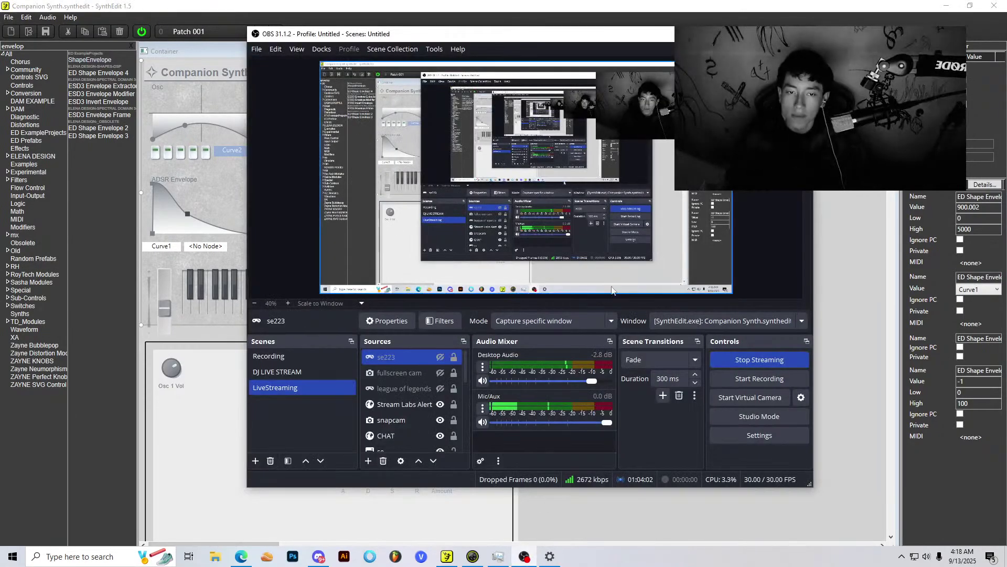
{"action": "left_click", "coordinate": [764, 251]}
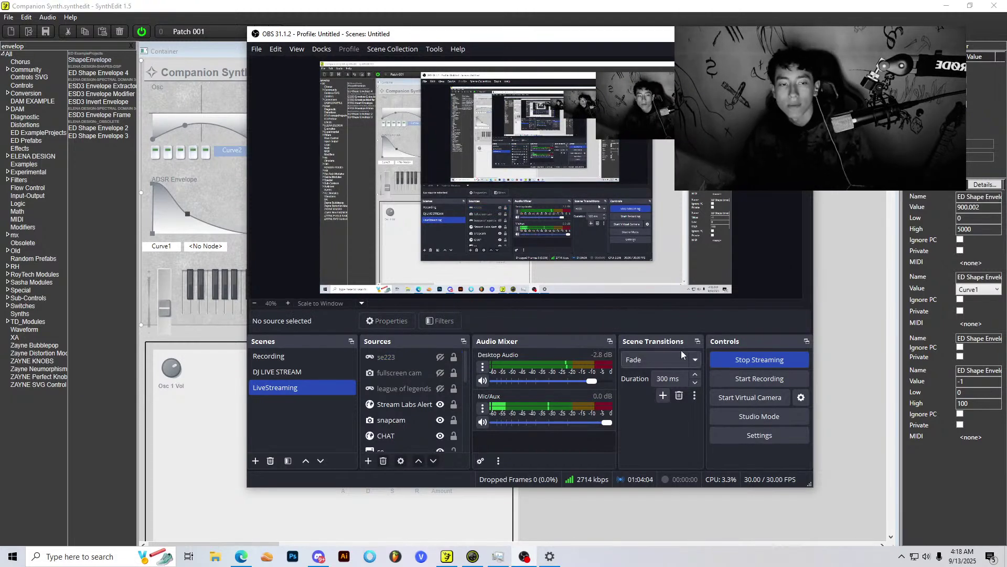
{"action": "left_click", "coordinate": [483, 367]}
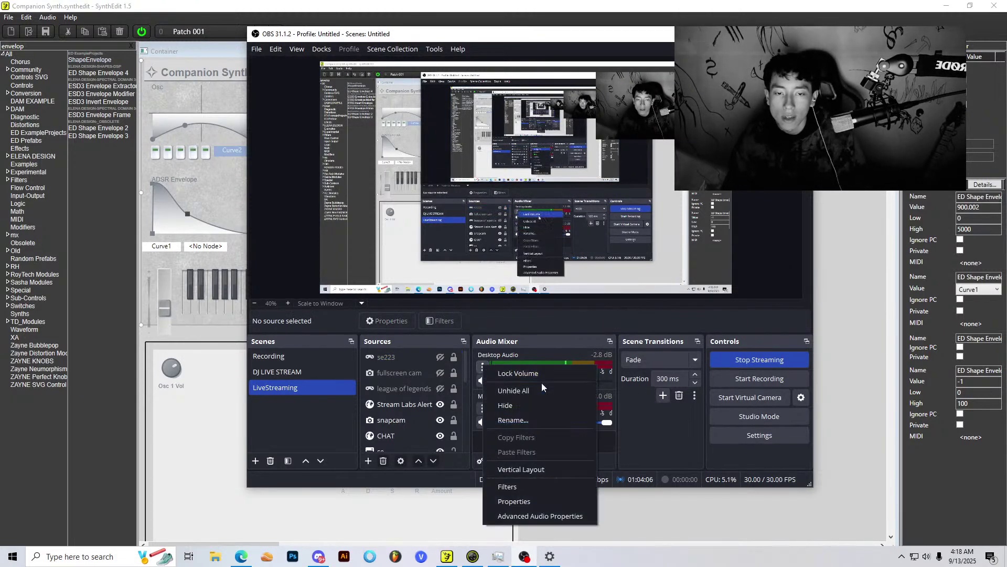
{"action": "left_click", "coordinate": [530, 517]}
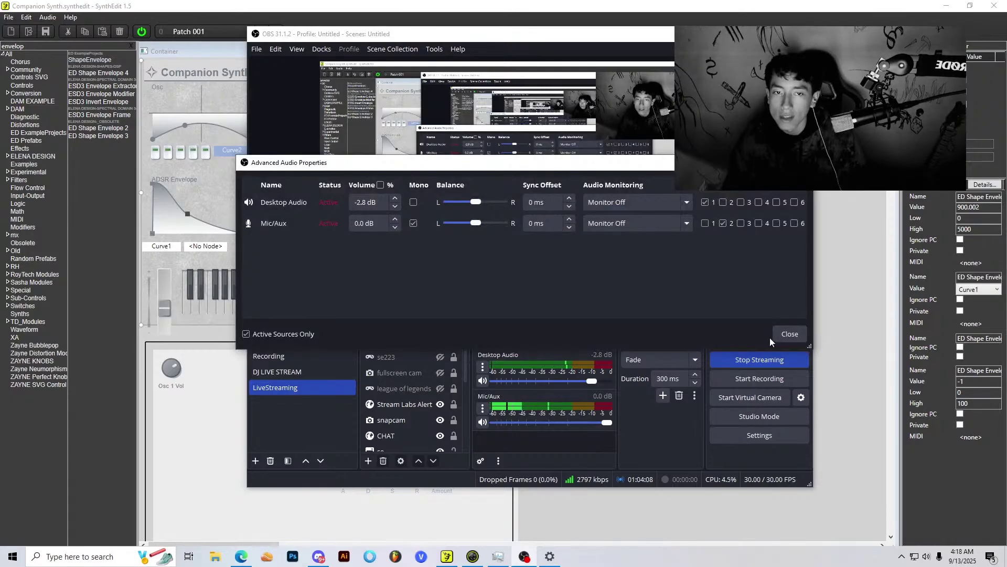
{"action": "left_click", "coordinate": [787, 335]}
Step: Set Desktop Audio 2 to MONITOR L/R (2- Volt 2) in the global audio devices and apply it
{"action": "left_click", "coordinate": [257, 49]}
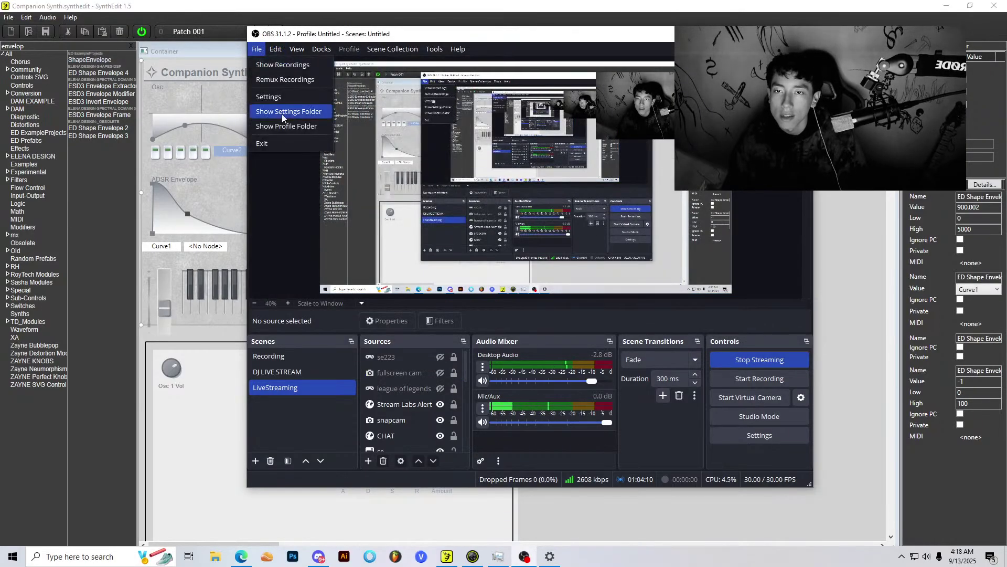
{"action": "left_click", "coordinate": [278, 97]}
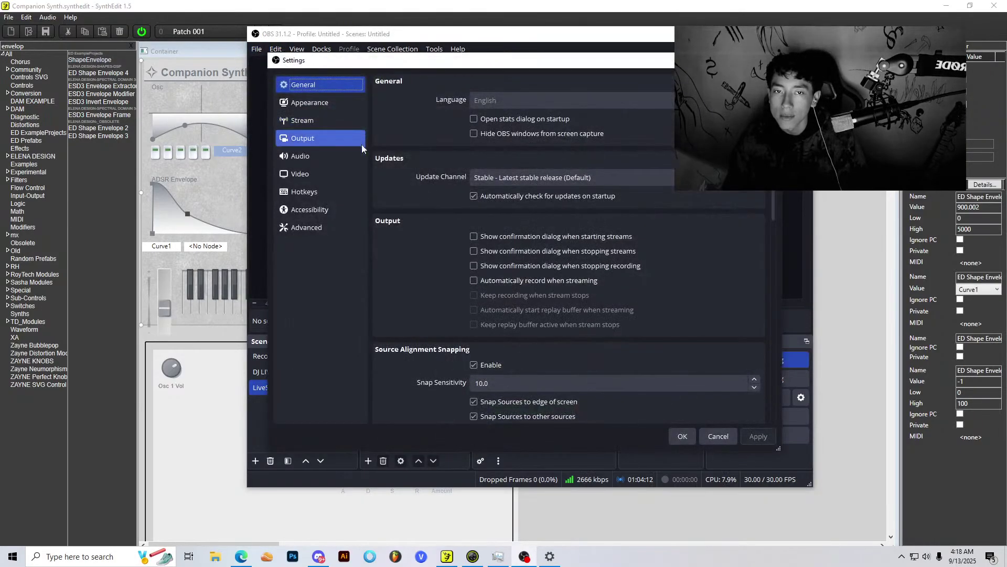
{"action": "left_click", "coordinate": [325, 157]}
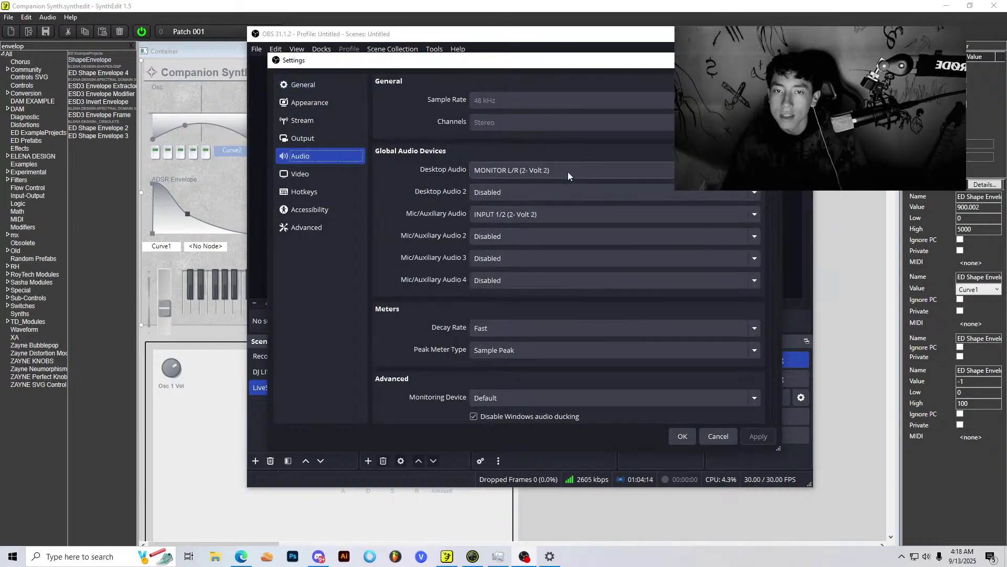
{"action": "left_click", "coordinate": [548, 191]}
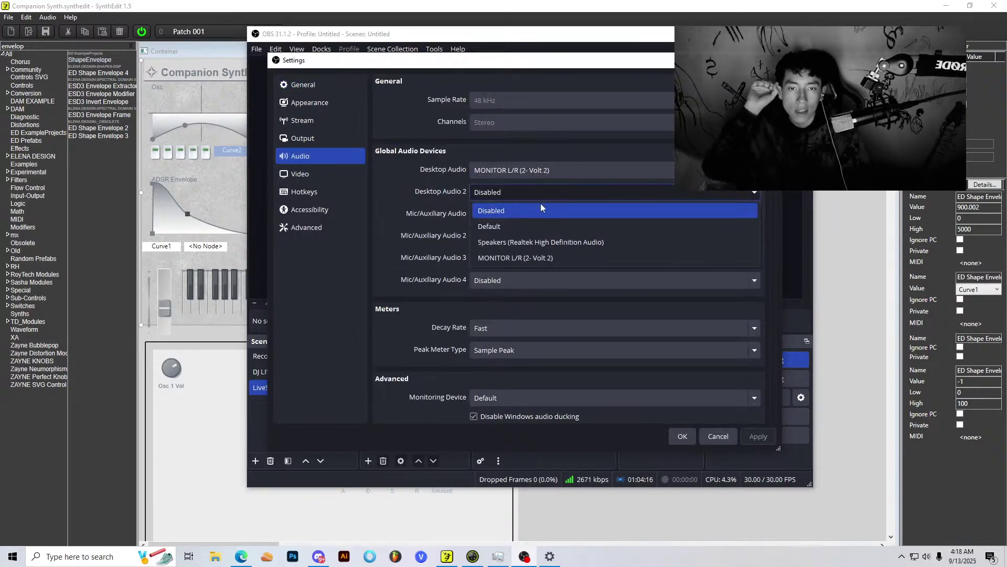
{"action": "left_click", "coordinate": [524, 257]}
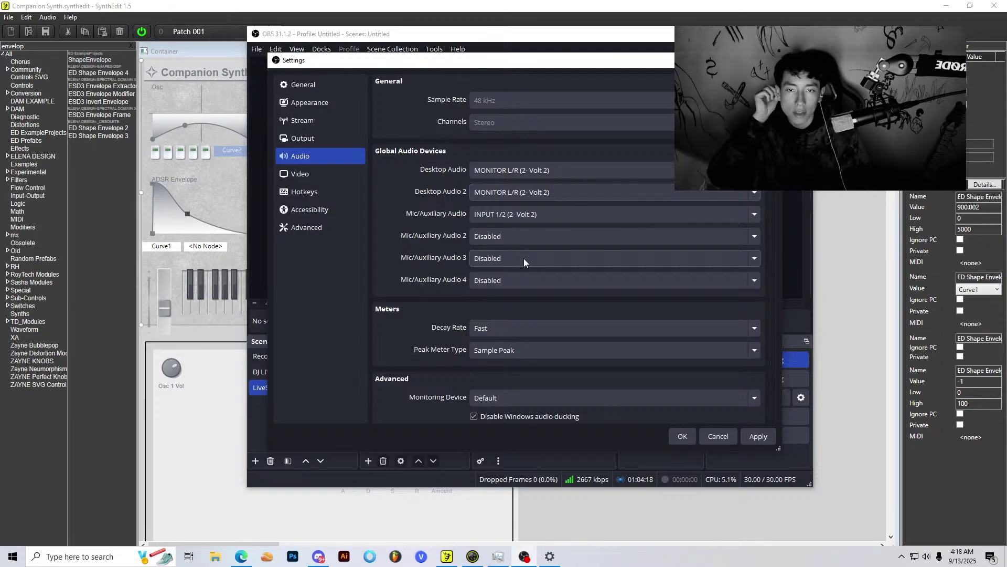
{"action": "left_click", "coordinate": [772, 439]}
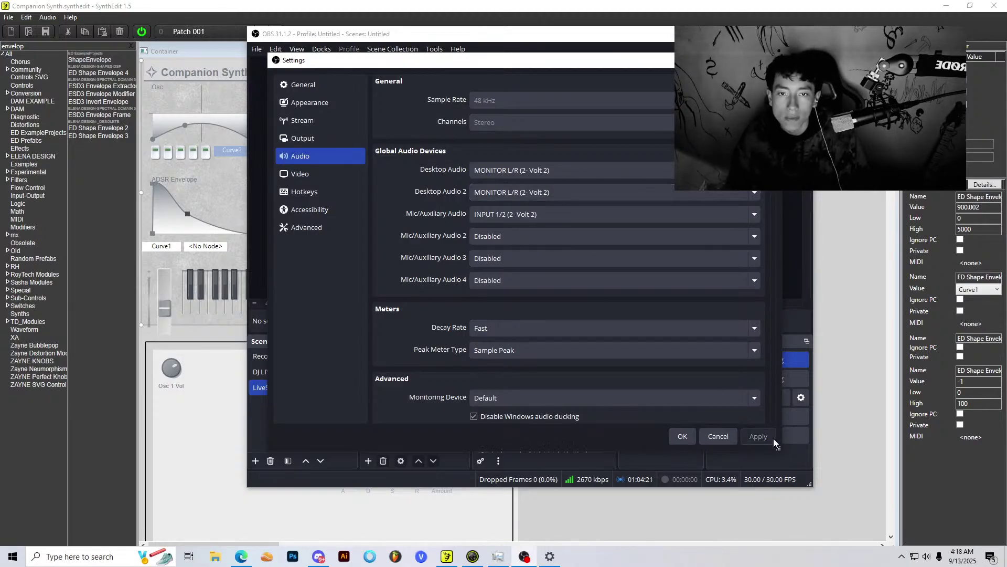
{"action": "left_click", "coordinate": [684, 436]}
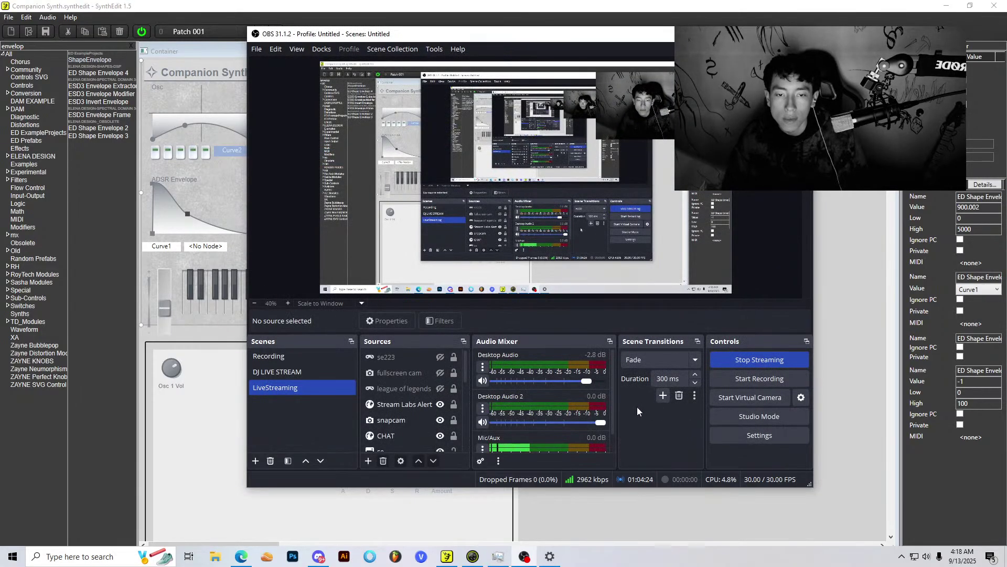
Step: Set Desktop Audio 2 back to Disabled in the global audio devices
{"action": "left_click", "coordinate": [256, 49]}
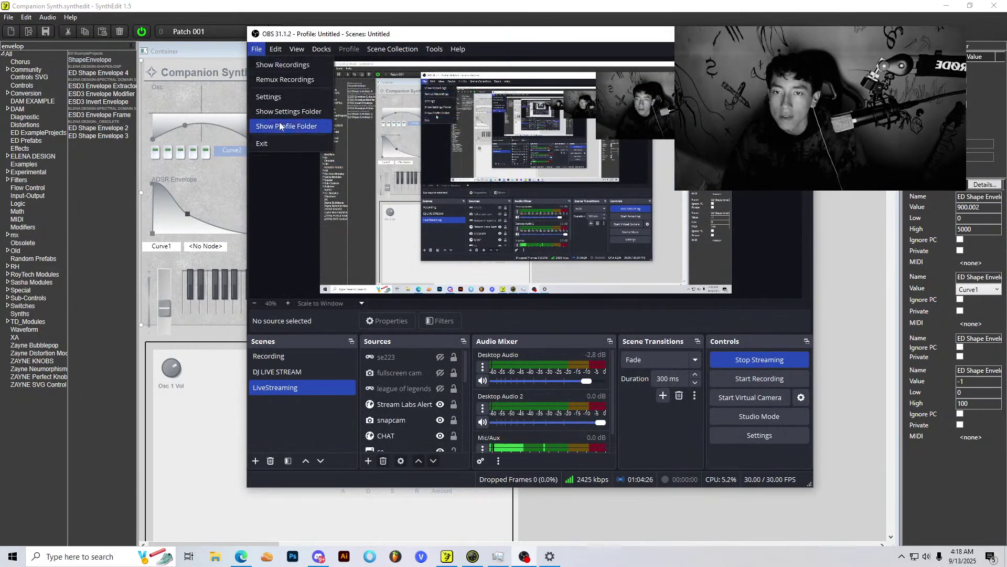
{"action": "left_click", "coordinate": [303, 112]}
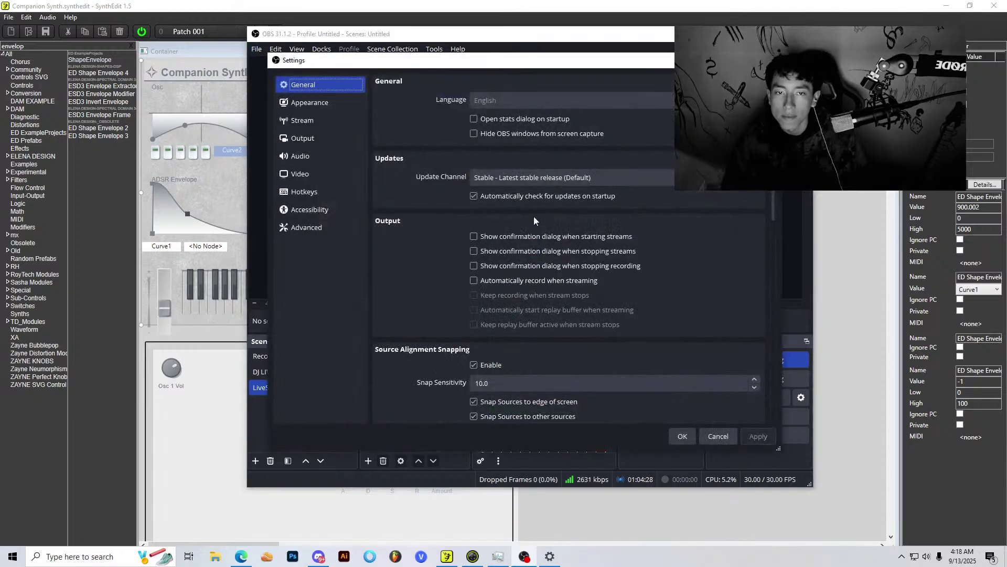
{"action": "left_click", "coordinate": [314, 160]}
{"action": "left_click", "coordinate": [499, 197]}
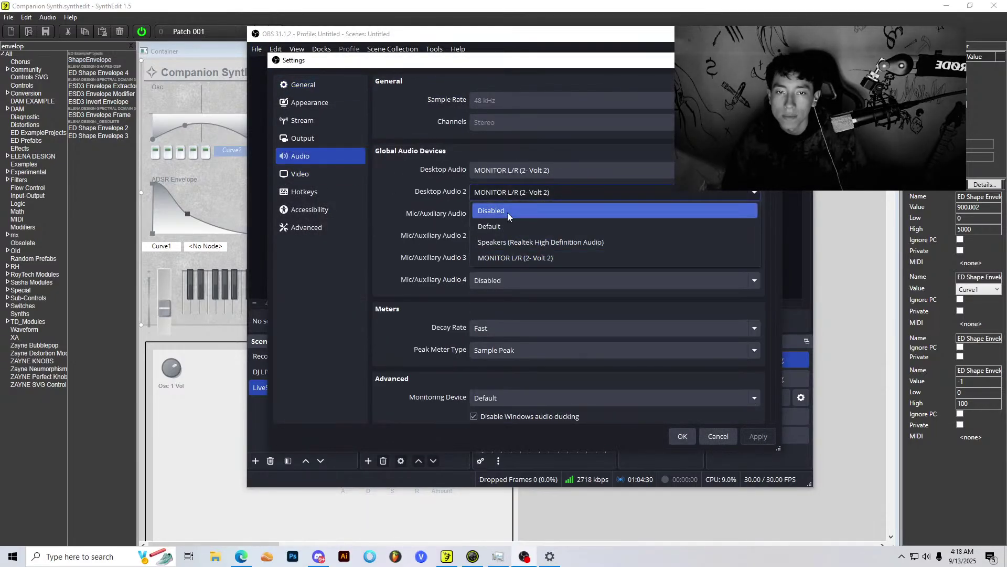
{"action": "left_click", "coordinate": [508, 214]}
{"action": "left_click", "coordinate": [718, 436]}
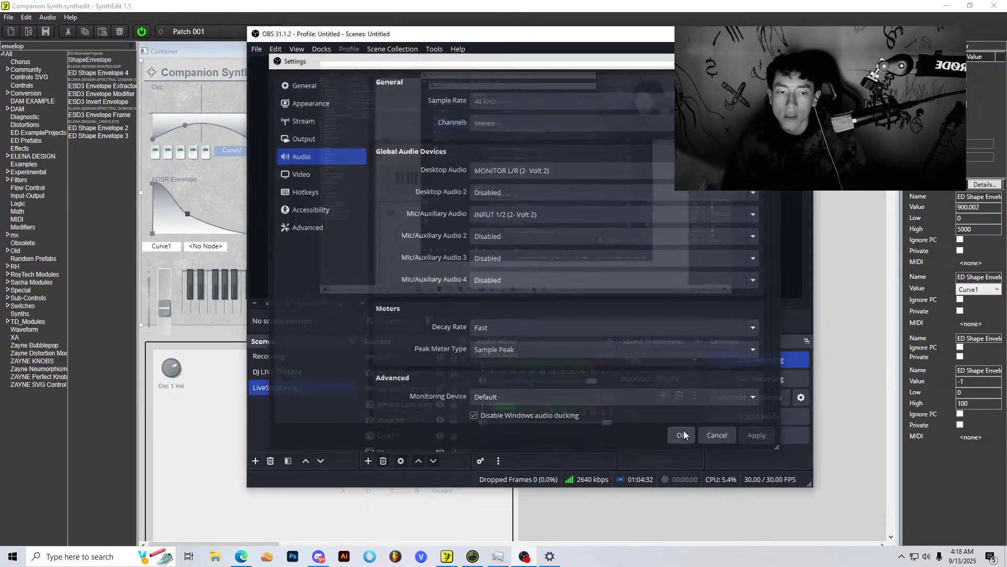
{"action": "left_click", "coordinate": [257, 48]}
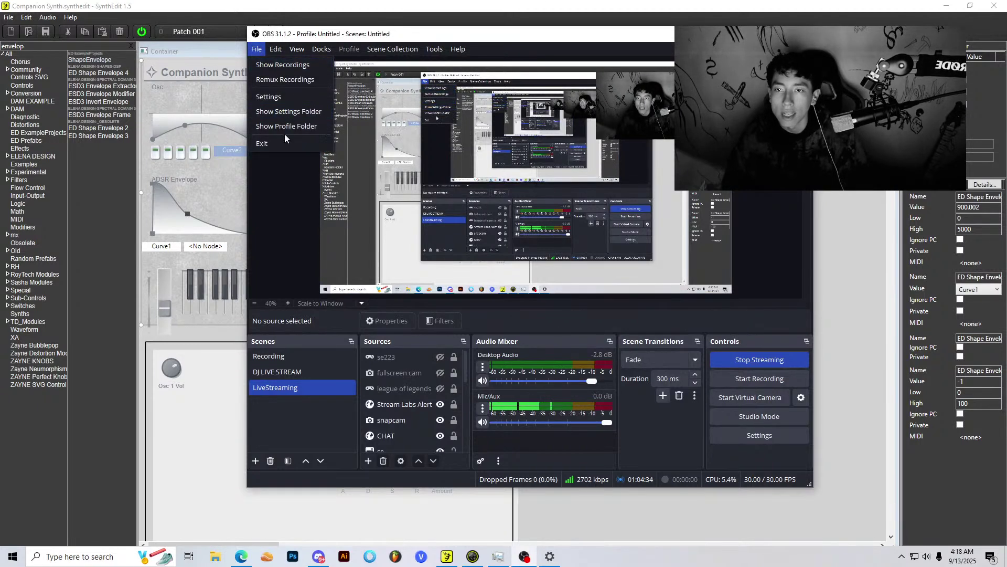
{"action": "left_click", "coordinate": [276, 98]}
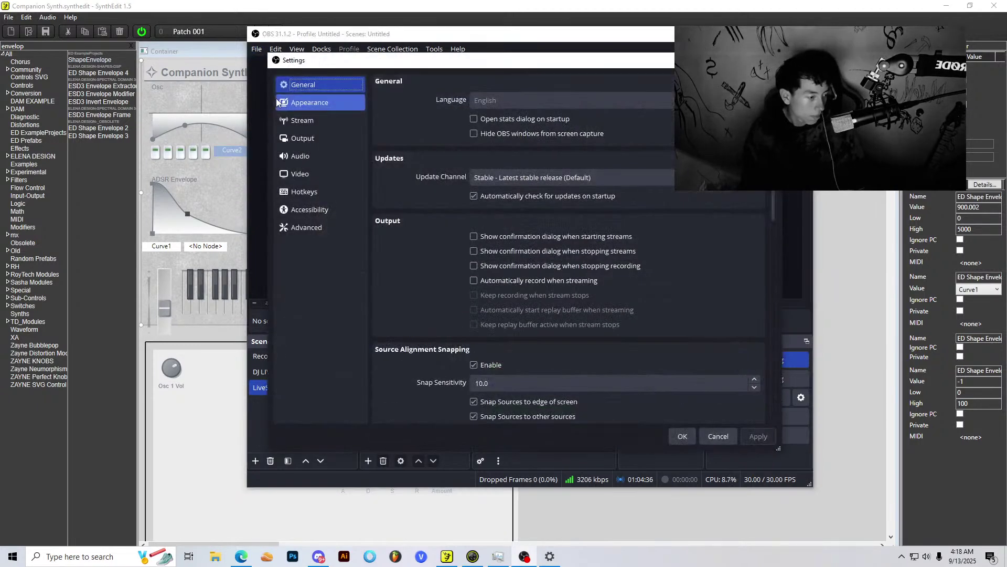
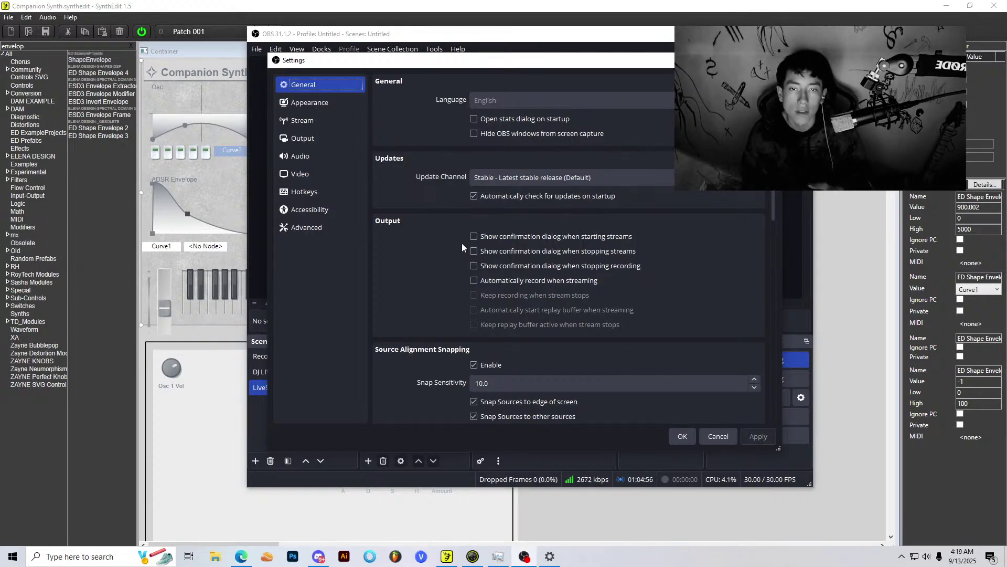
{"action": "left_click", "coordinate": [729, 438]}
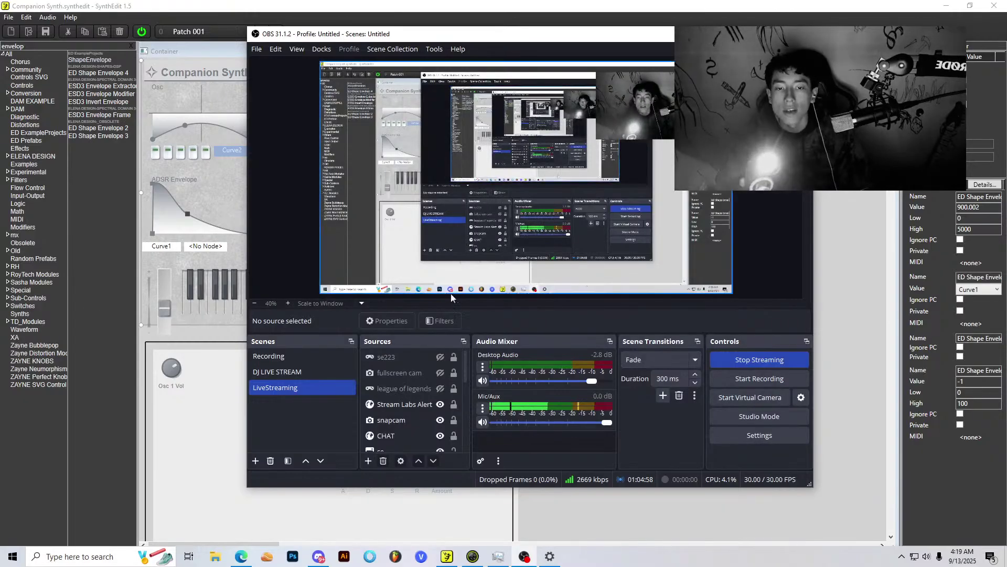
Step: Switch to the browser playing the YouTube music video
{"action": "key", "text": "alt+Tab"}
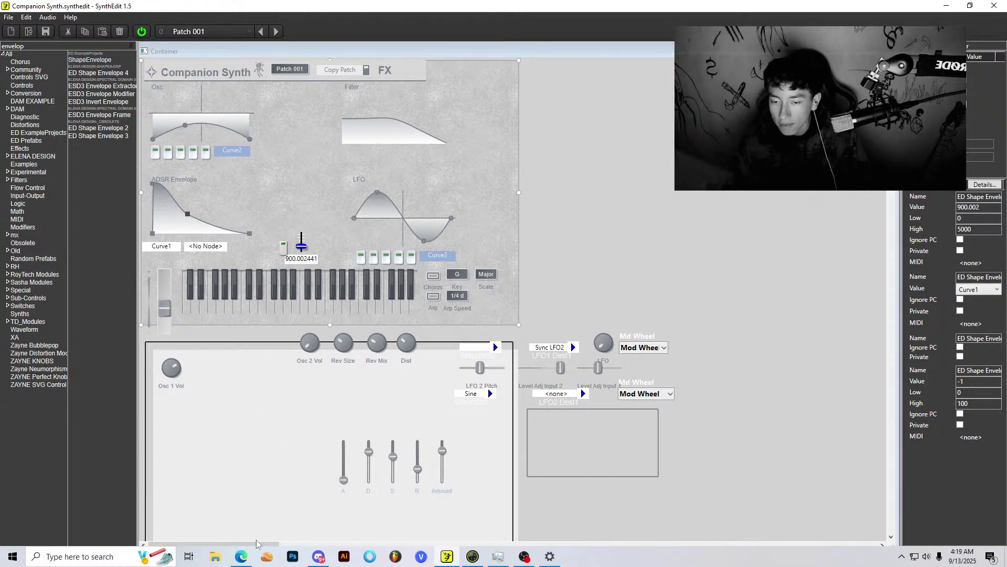
{"action": "left_click", "coordinate": [242, 556]}
{"action": "key", "text": "/"}
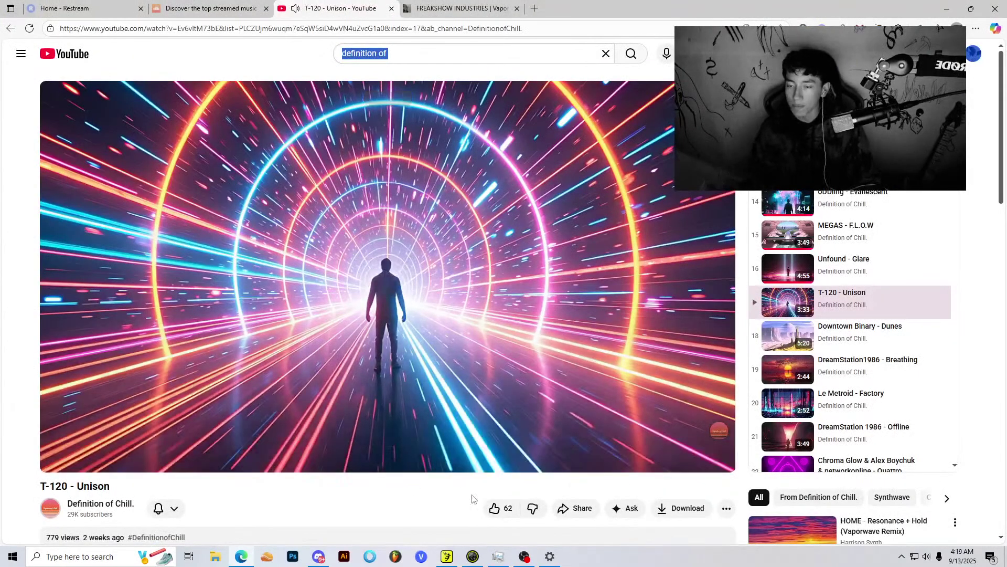
Step: Switch to OBS, set Desktop Audio's monitoring to Monitor and Output, and enable track 2 for Desktop Audio and track 1 for Mic/Aux
{"action": "key", "text": "alt+Tab"}
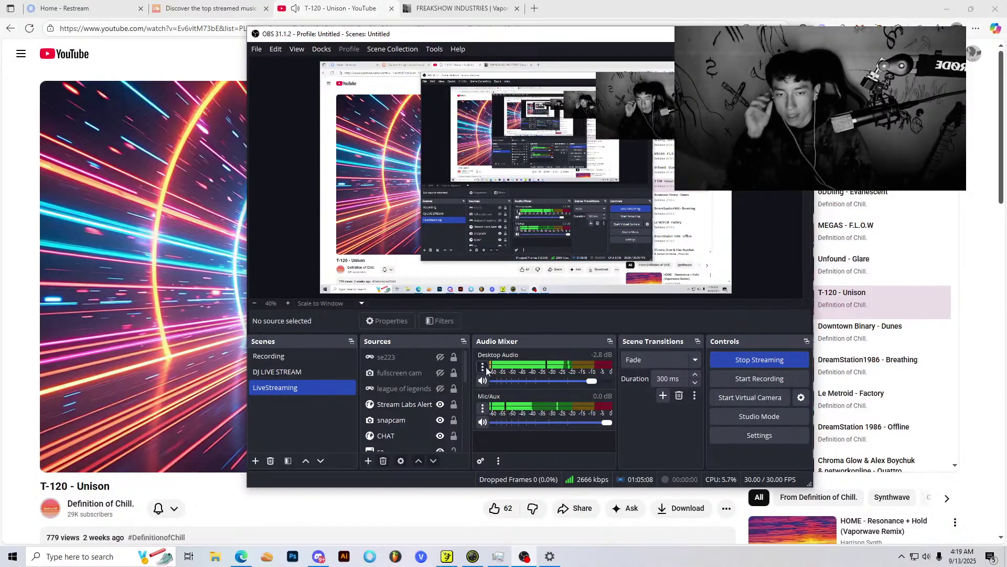
{"action": "left_click", "coordinate": [483, 368]}
{"action": "left_click", "coordinate": [556, 516]}
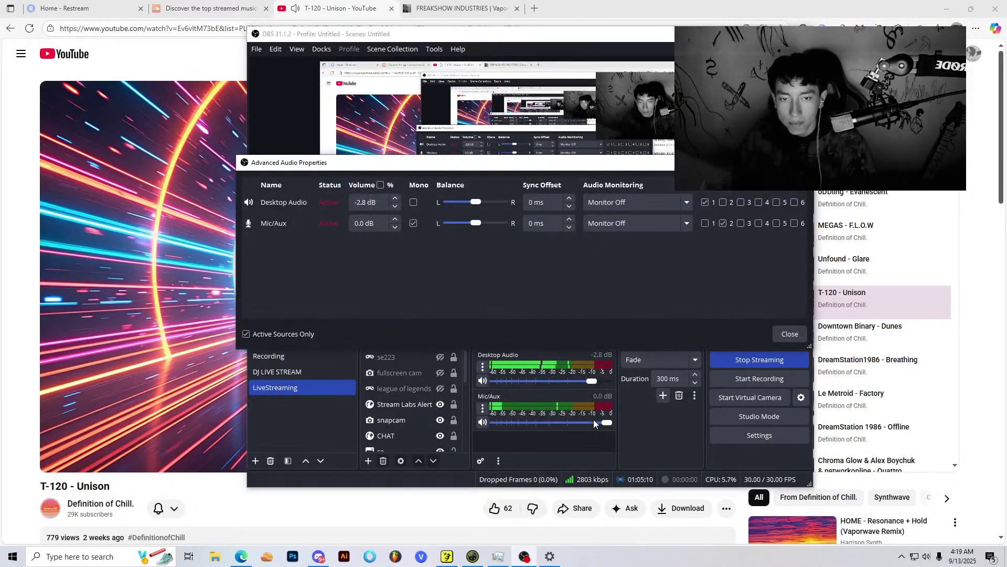
{"action": "left_click", "coordinate": [640, 202]}
{"action": "left_click", "coordinate": [634, 240]}
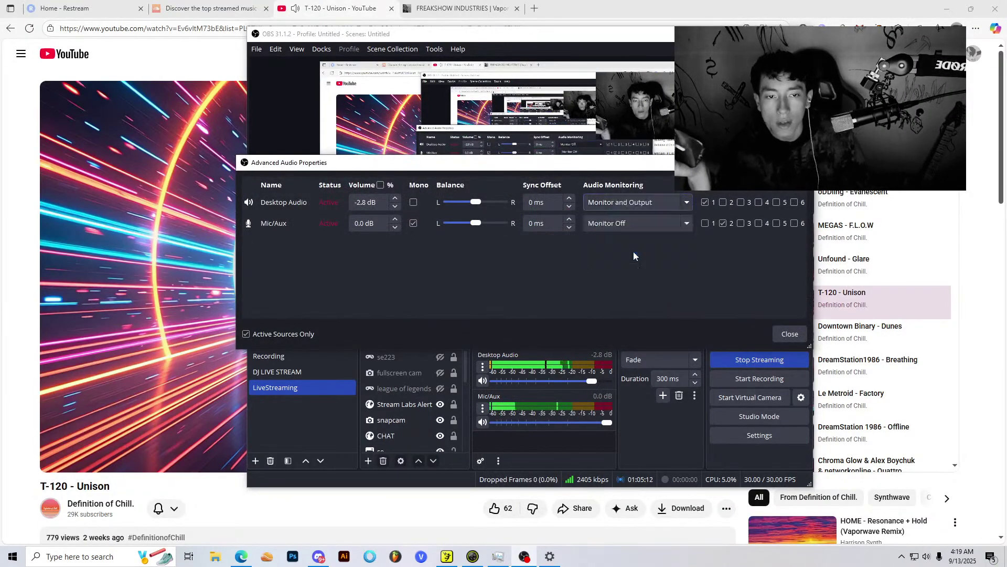
{"action": "left_click", "coordinate": [724, 202]}
{"action": "left_click", "coordinate": [705, 223]}
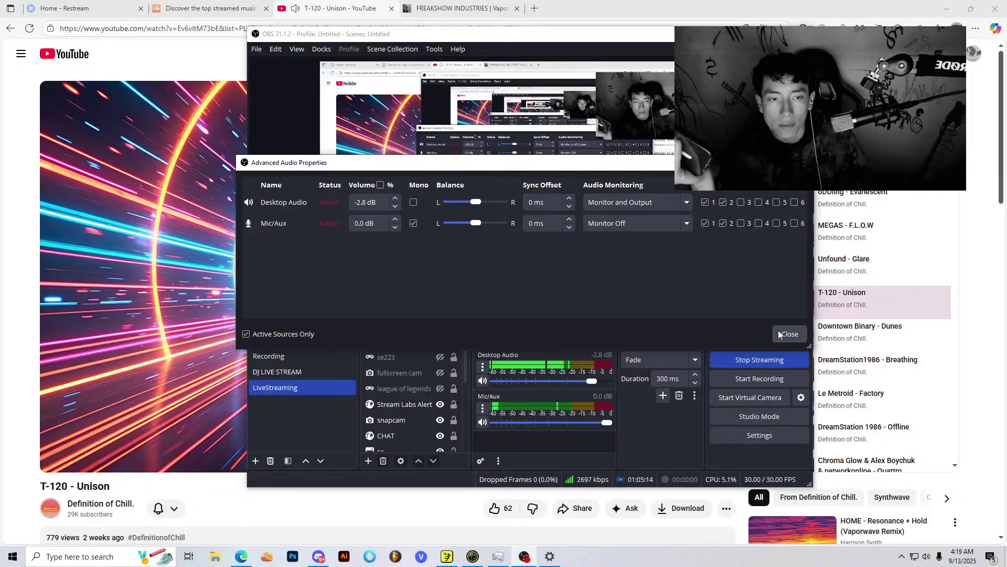
{"action": "left_click", "coordinate": [788, 334]}
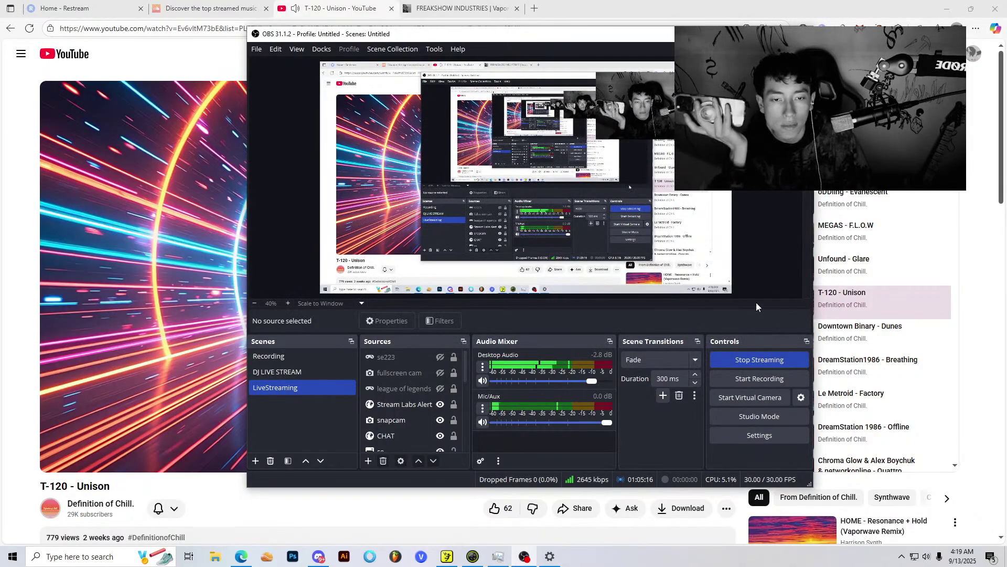
Step: Adjust the YouTube video's volume and pause its playback
{"action": "mouse_move", "coordinate": [92, 426]}
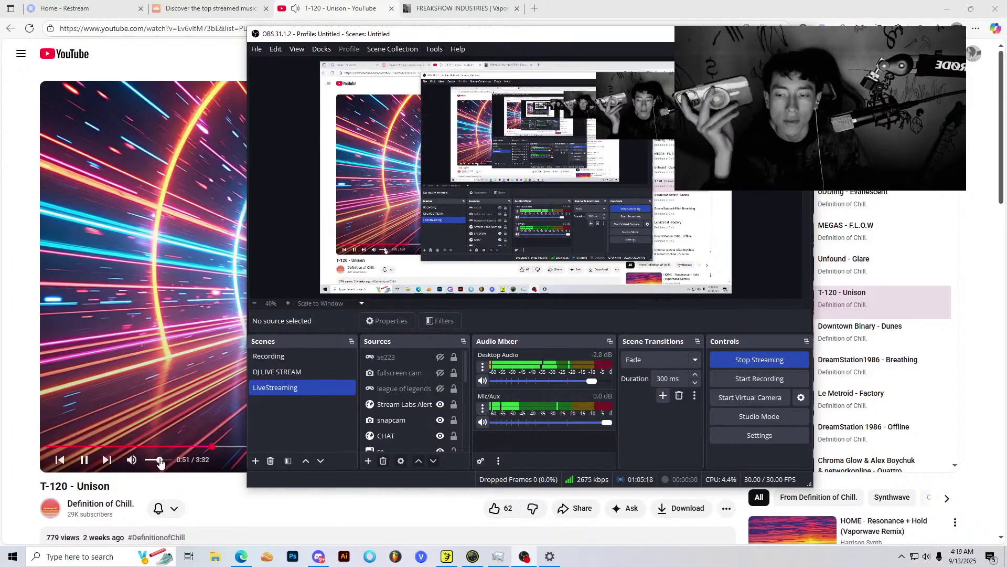
{"action": "left_click", "coordinate": [160, 461]}
{"action": "left_click", "coordinate": [446, 556]}
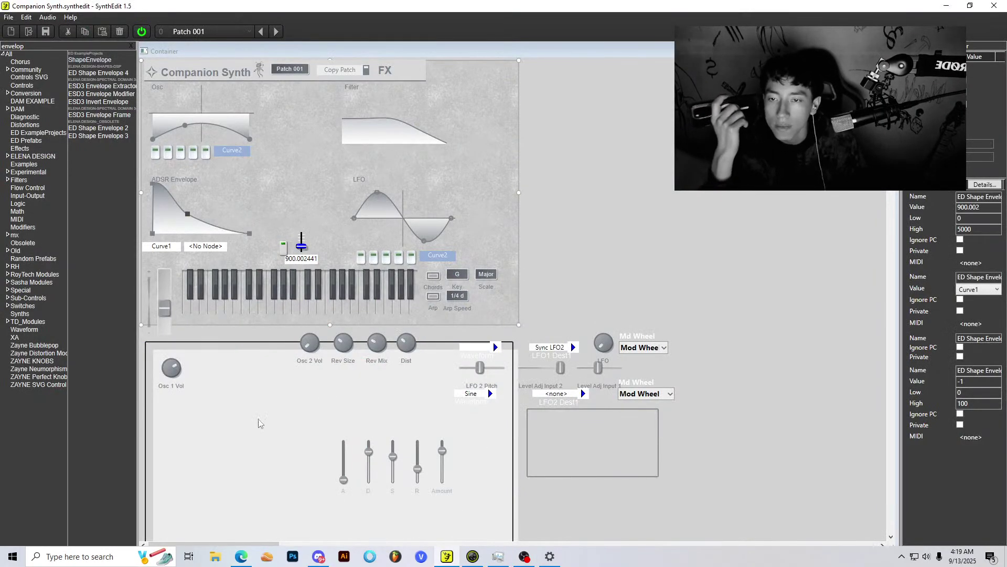
{"action": "left_click", "coordinate": [444, 557]}
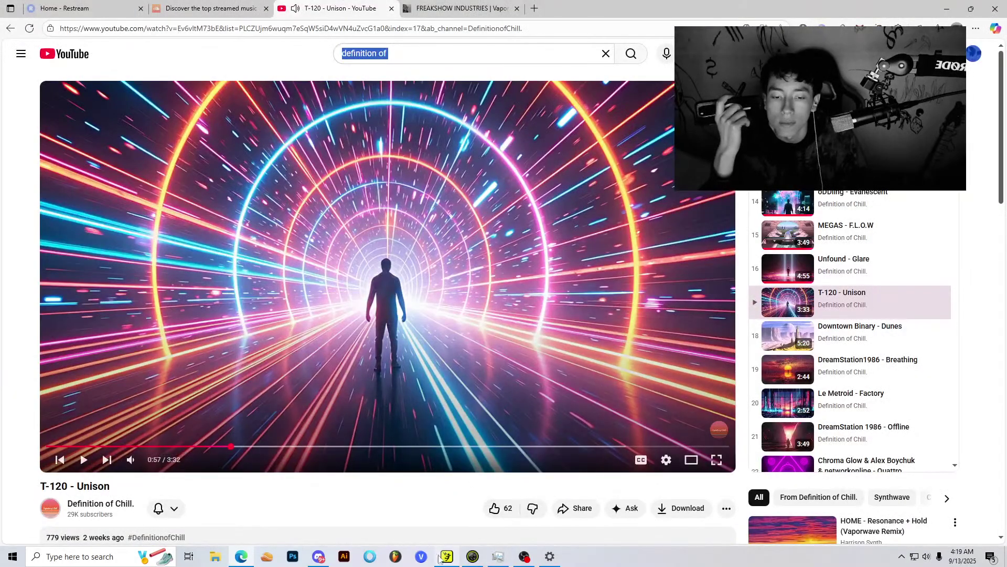
Step: Return to SynthEdit and save the Companion Synth project
{"action": "left_click", "coordinate": [441, 558]}
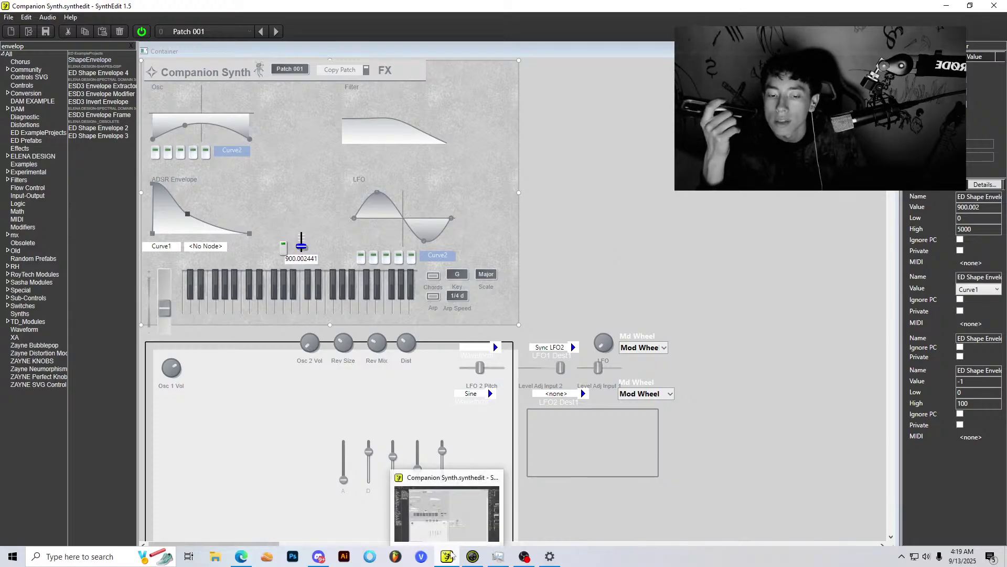
{"action": "left_click", "coordinate": [452, 557]}
{"action": "left_click", "coordinate": [453, 553]}
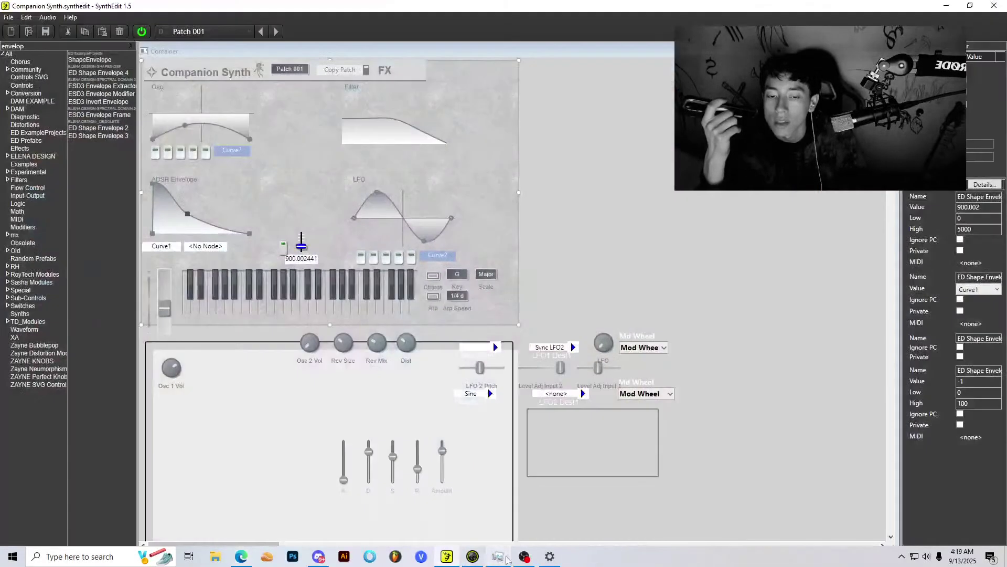
{"action": "mouse_move", "coordinate": [520, 559]}
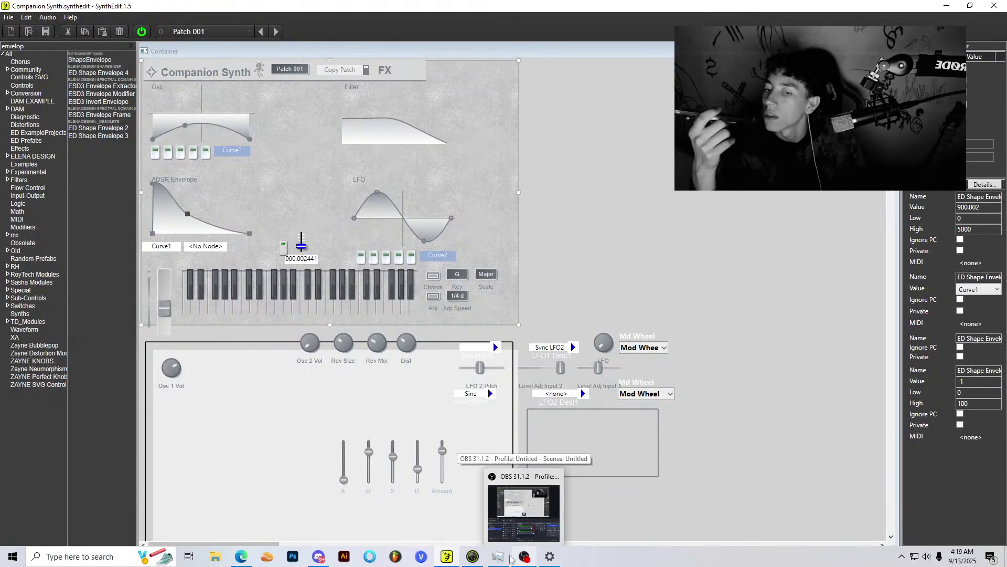
{"action": "left_click", "coordinate": [241, 556]}
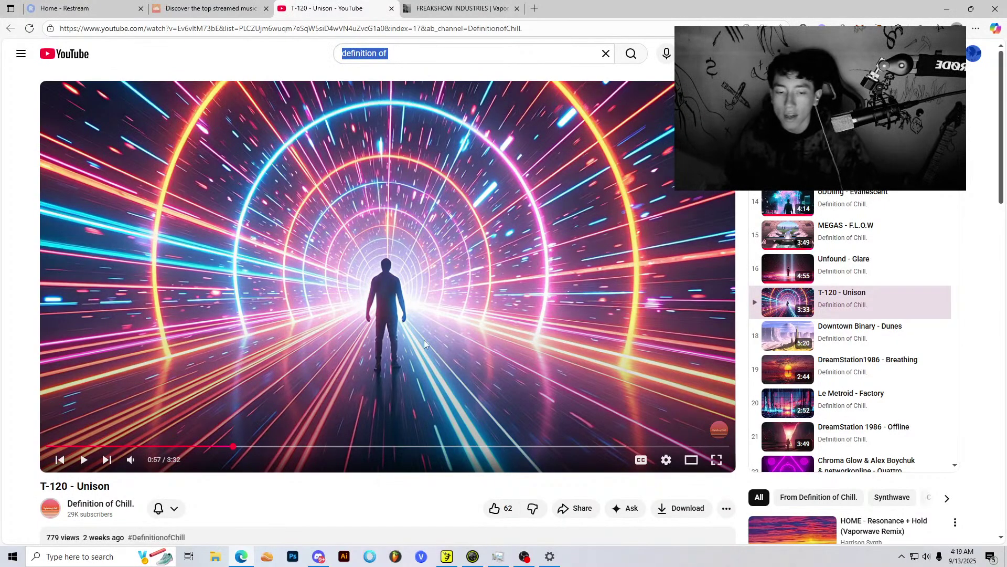
{"action": "left_click", "coordinate": [447, 557]}
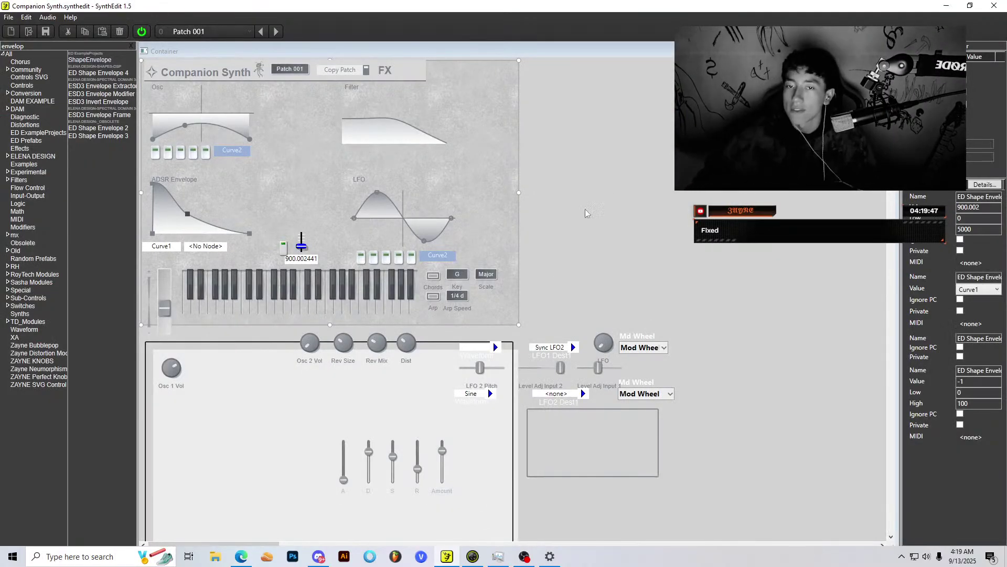
{"action": "left_click", "coordinate": [9, 18]}
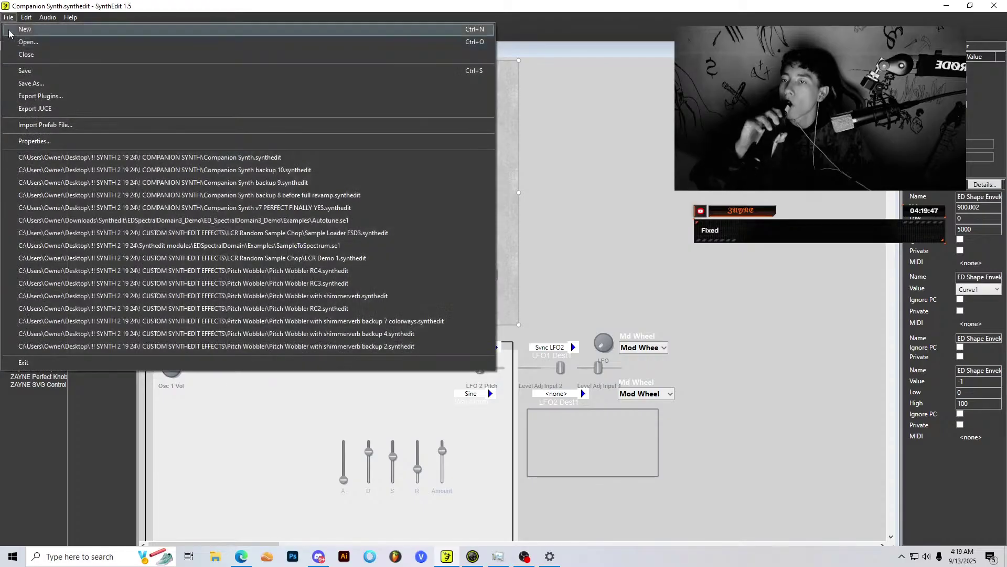
{"action": "left_click", "coordinate": [30, 71]}
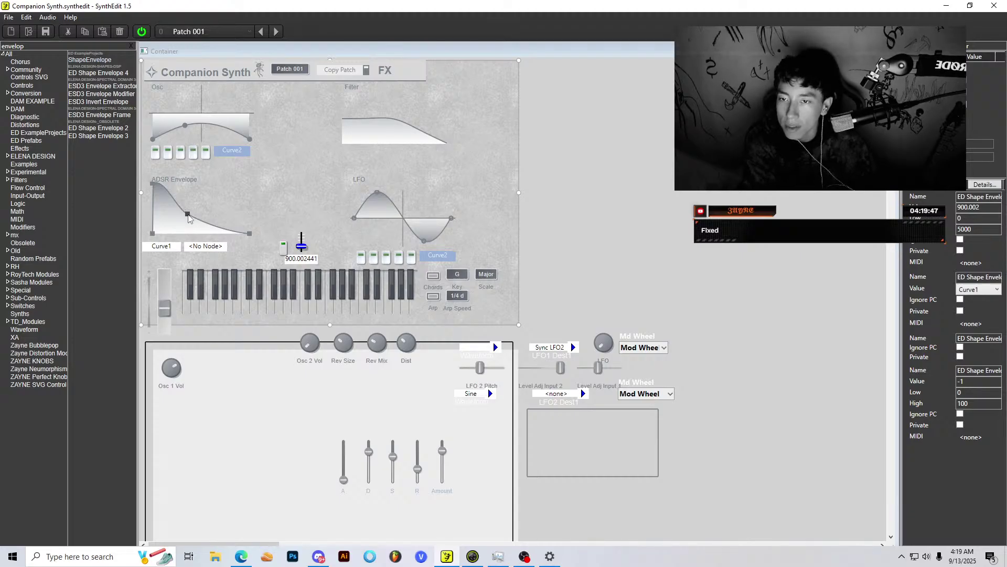
Step: Shift the middle node of the ADSR envelope curve slightly right, and open the container feeding its shape editor in the structure view
{"action": "left_click_drag", "start_coordinate": [189, 219], "coordinate": [194, 218]}
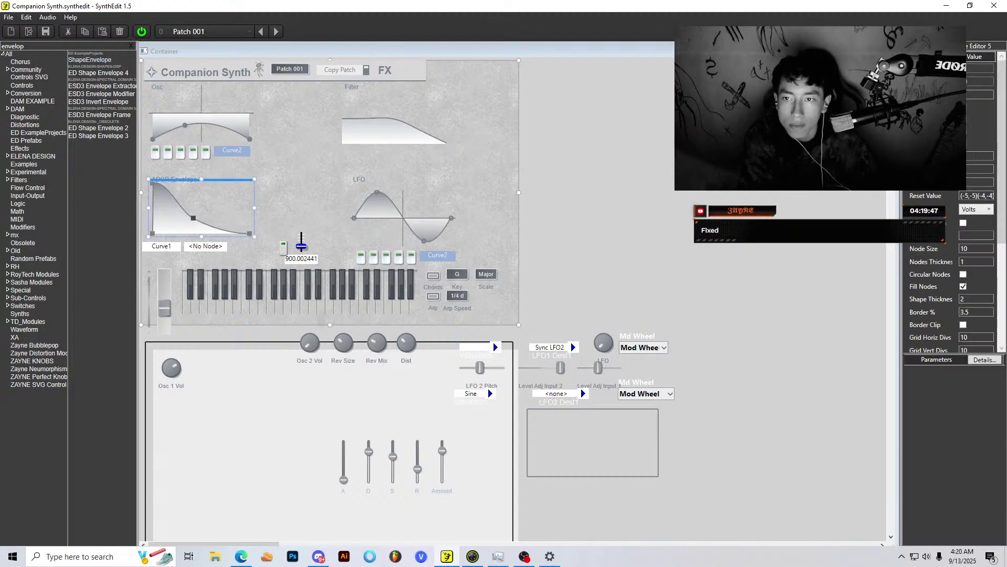
{"action": "key", "text": "Tab"}
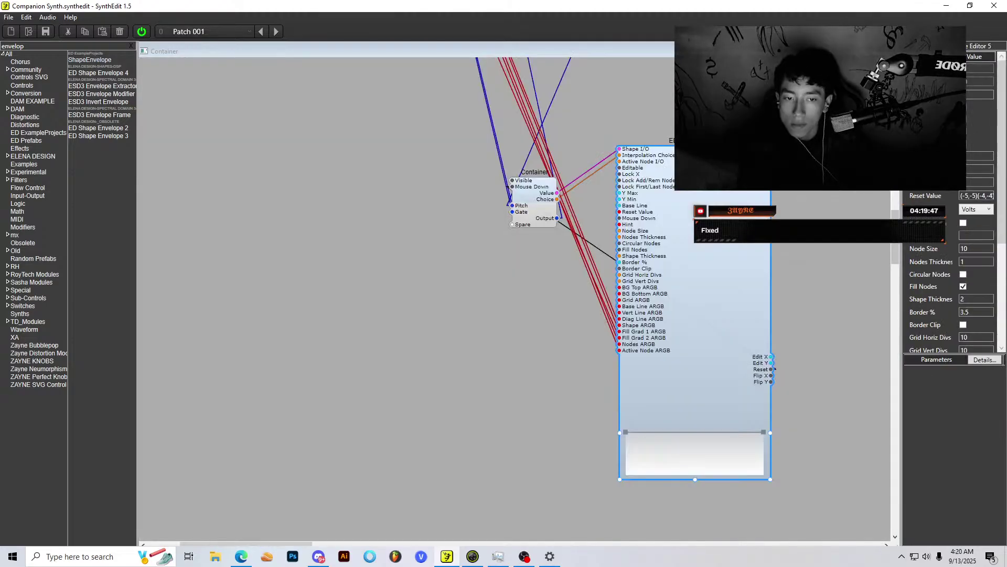
{"action": "double_click", "coordinate": [531, 189]}
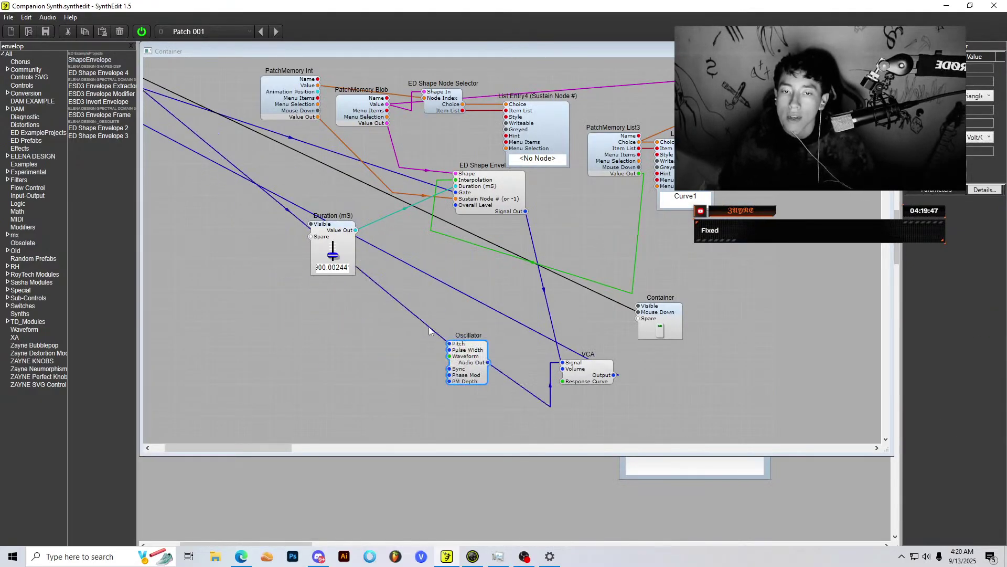
Step: Move the Oscillator module to the left of the VCA, just below the Duration (mS) control
{"action": "left_click_drag", "start_coordinate": [457, 339], "coordinate": [314, 351]}
{"action": "scroll", "coordinate": [314, 351], "scroll_direction": "down", "scroll_amount": 2}
{"action": "scroll", "coordinate": [345, 251], "scroll_direction": "up", "scroll_amount": 2}
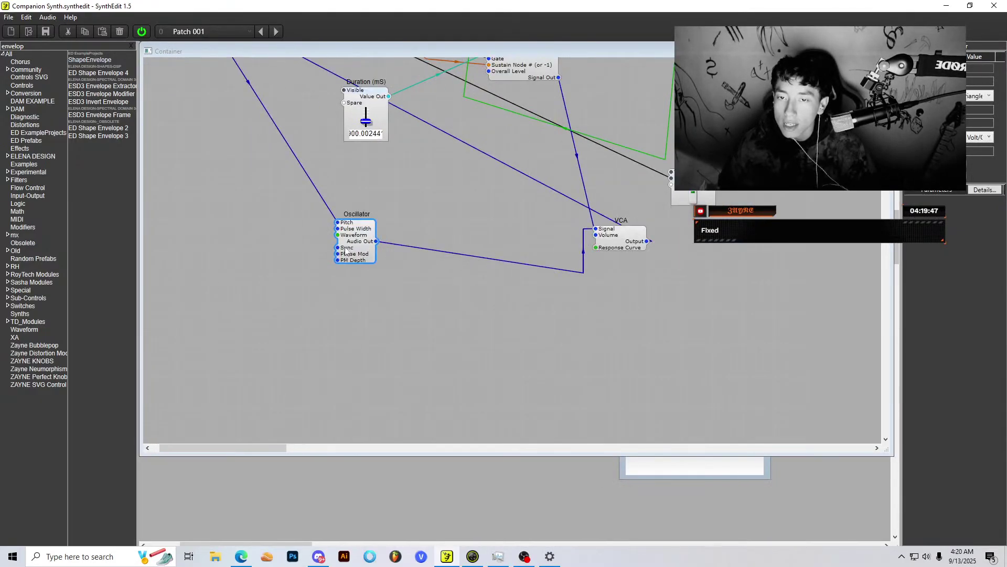
{"action": "left_click_drag", "start_coordinate": [344, 251], "coordinate": [347, 206]}
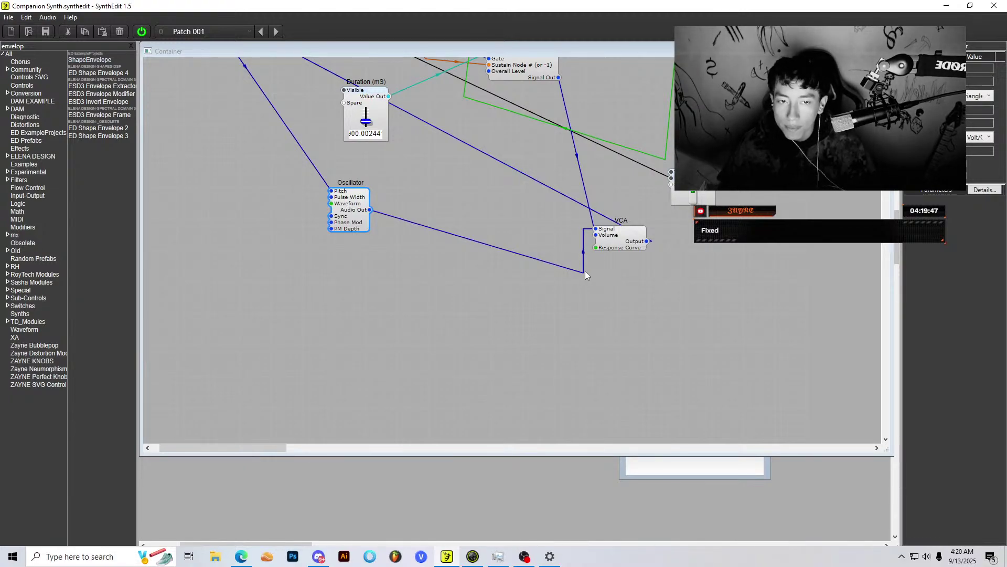
Step: Leave the container and move the LFO's ED Shape Editor 5 down beside the envelope container in the main structure
{"action": "scroll", "coordinate": [489, 247], "scroll_direction": "down", "scroll_amount": 5}
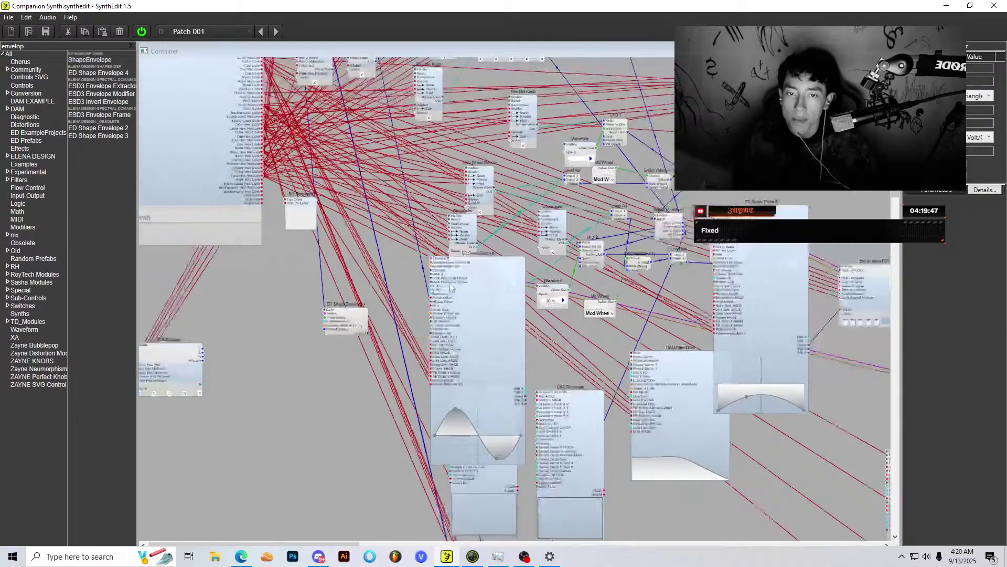
{"action": "left_click", "coordinate": [451, 286]}
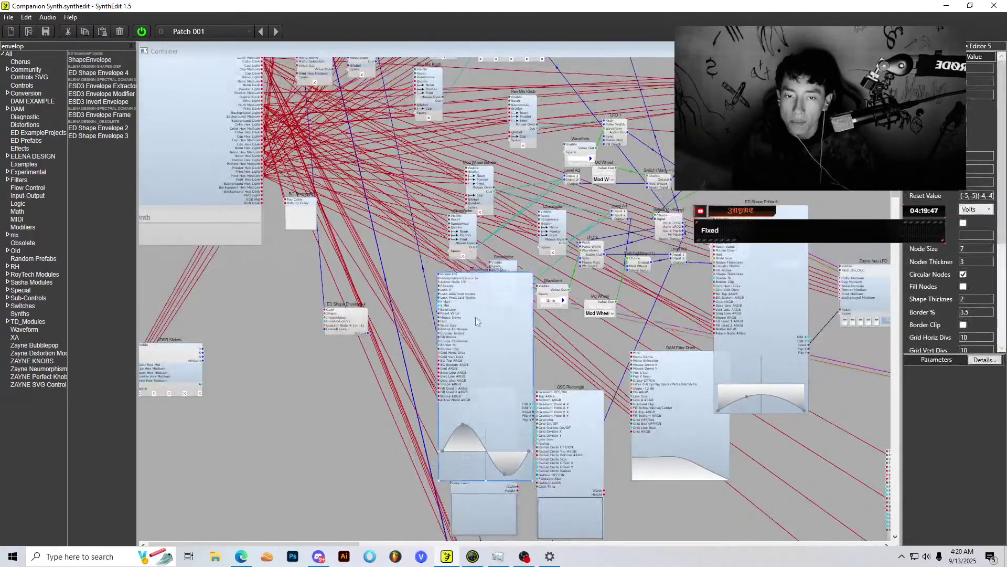
{"action": "scroll", "coordinate": [450, 286], "scroll_direction": "up", "scroll_amount": 4}
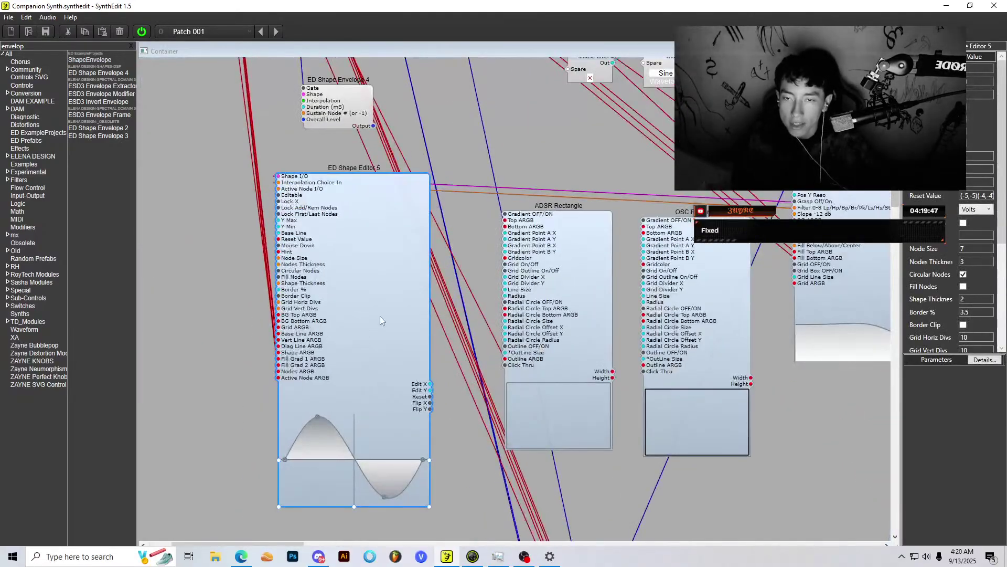
{"action": "scroll", "coordinate": [380, 316], "scroll_direction": "down", "scroll_amount": 4}
{"action": "scroll", "coordinate": [401, 397], "scroll_direction": "up", "scroll_amount": 2}
{"action": "scroll", "coordinate": [384, 367], "scroll_direction": "up", "scroll_amount": 3}
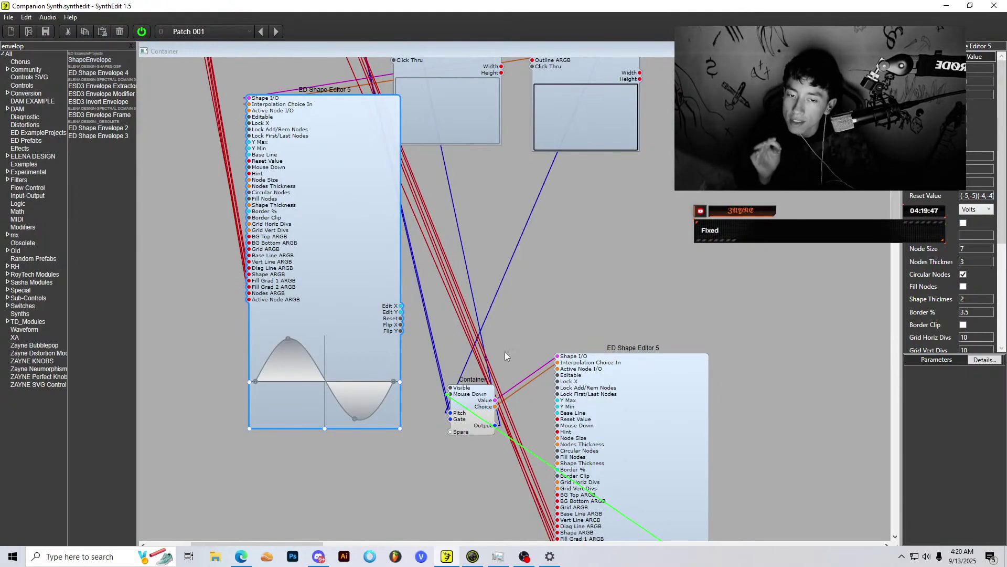
{"action": "scroll", "coordinate": [565, 312], "scroll_direction": "down", "scroll_amount": 4}
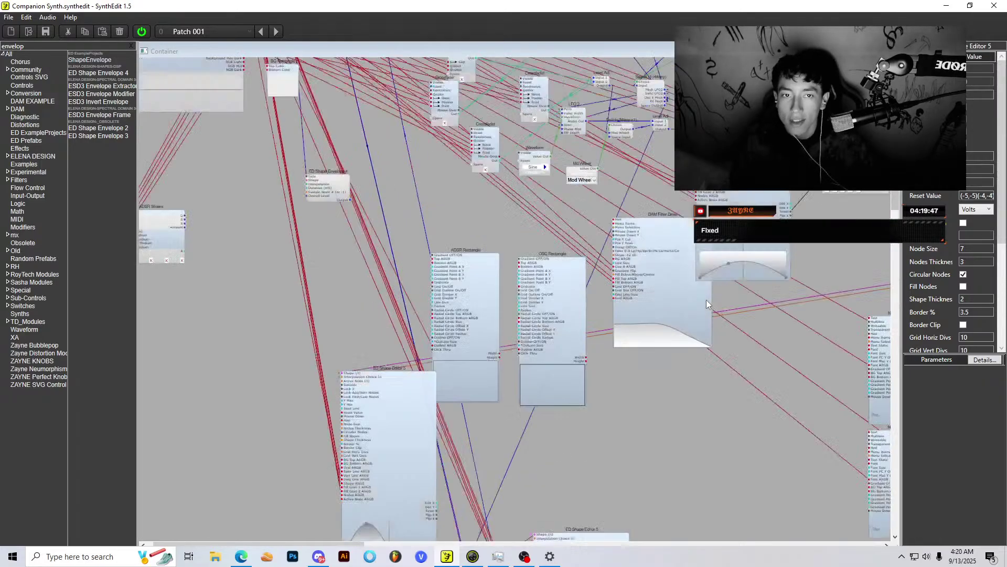
{"action": "scroll", "coordinate": [707, 300], "scroll_direction": "up", "scroll_amount": 2}
{"action": "scroll", "coordinate": [641, 327], "scroll_direction": "down", "scroll_amount": 3}
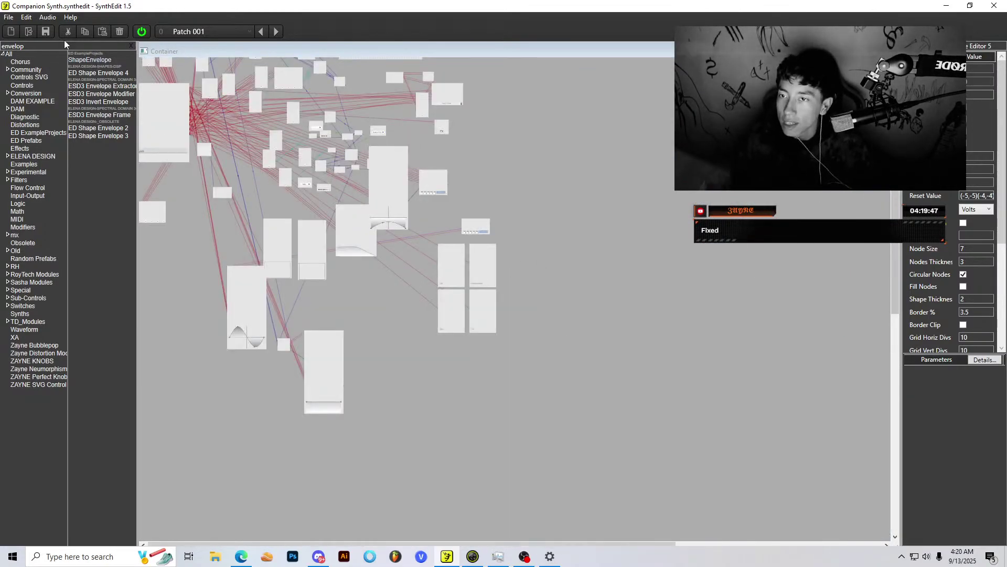
Step: Search the module browser for oscillators and then "elena", and open an added Elena NEU Lfo v1 White Blue prefab
{"action": "type", "text": "Oscil"}
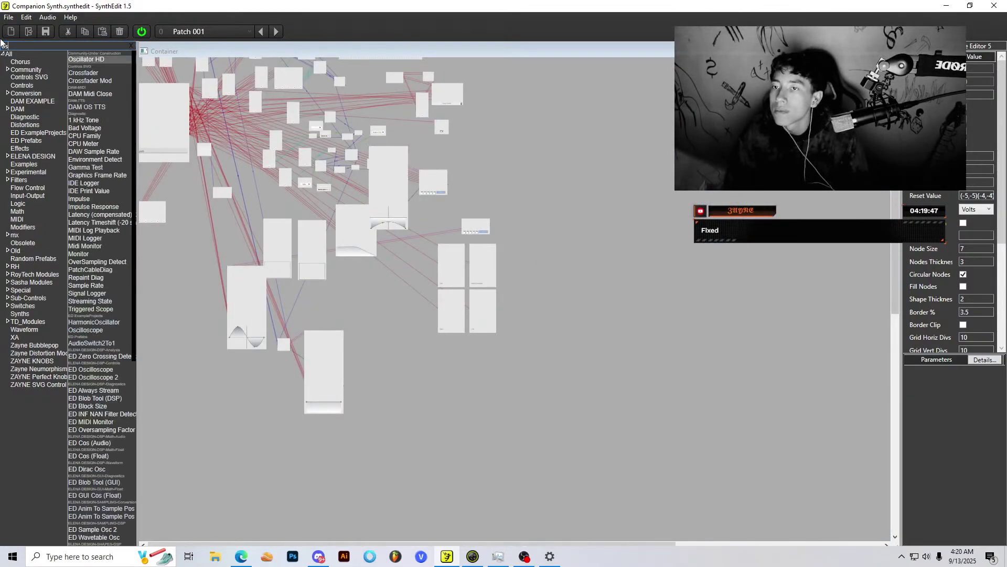
{"action": "type", "text": "lat"}
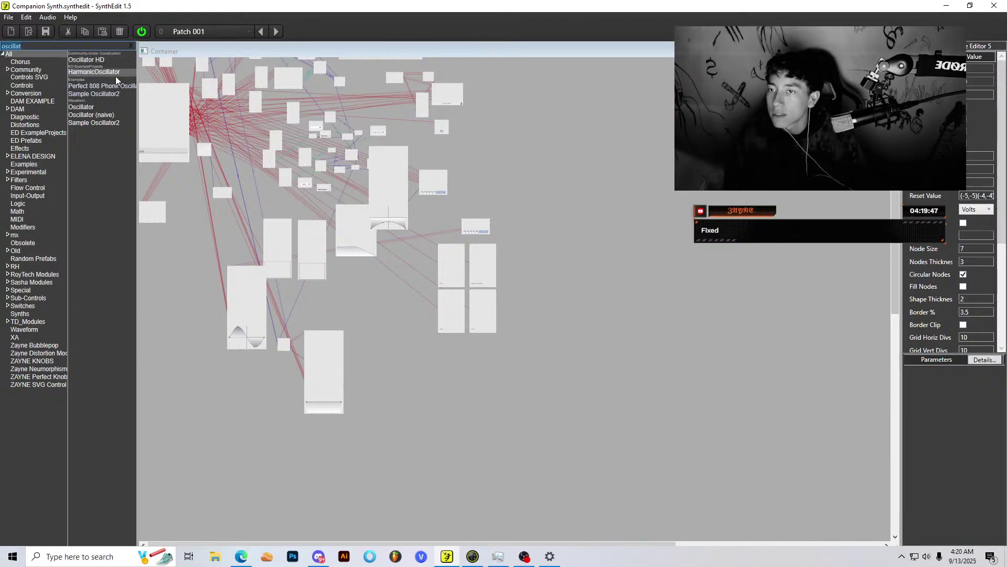
{"action": "key", "text": "ctrl+a"}
{"action": "type", "text": "e"}
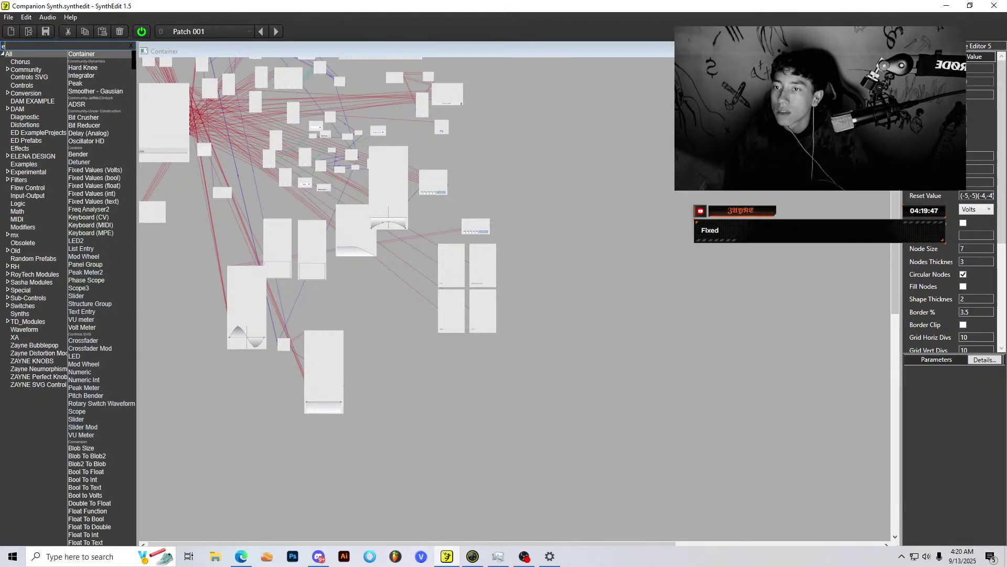
{"action": "type", "text": "lena"}
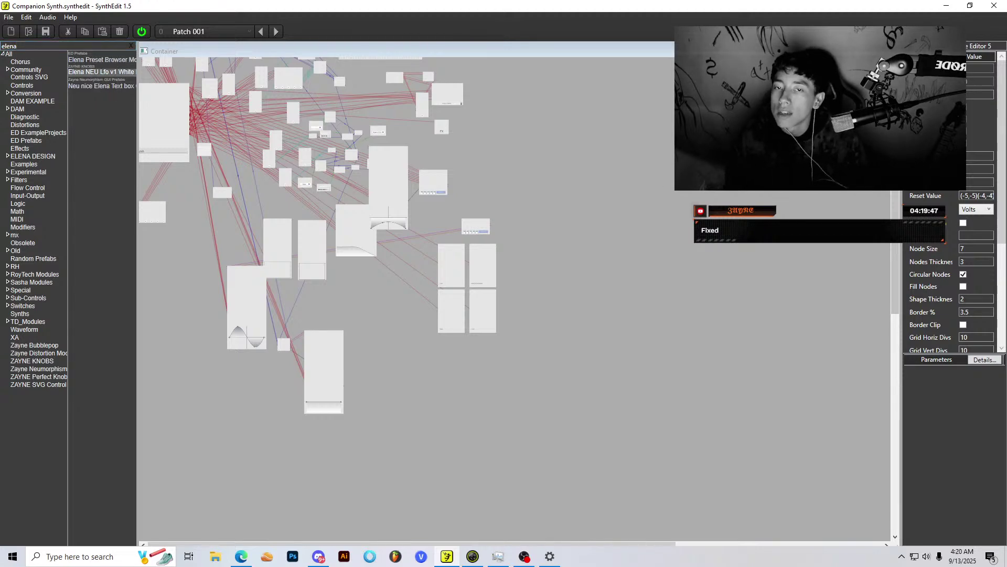
{"action": "double_click", "coordinate": [100, 72]}
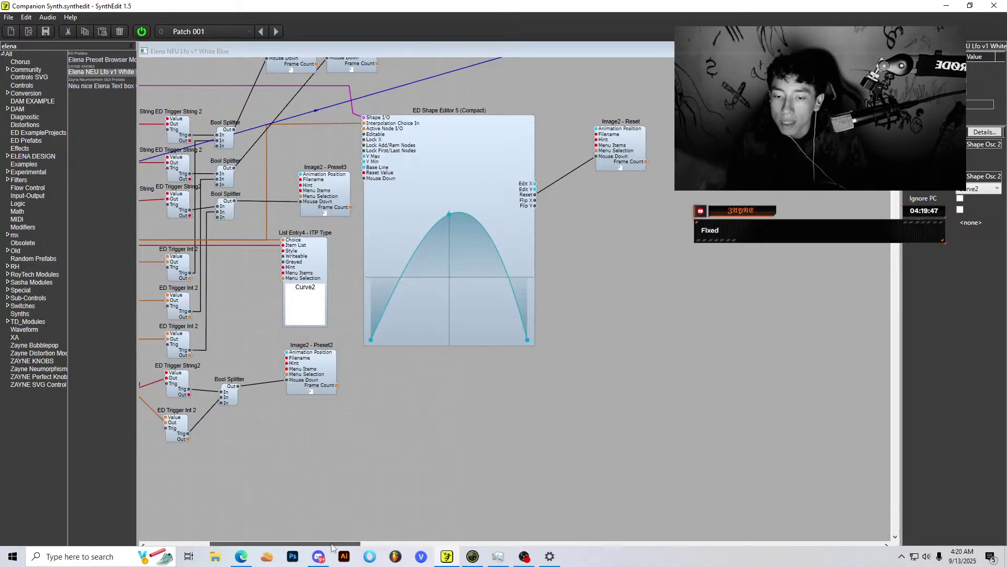
Step: Inside the Elena LFO prefab, shift the compact ED Shape Editor 5 slightly down-right and ED Shape Osc 2 slightly left, and leave it
{"action": "left_click_drag", "start_coordinate": [338, 544], "coordinate": [269, 544]}
{"action": "scroll", "coordinate": [357, 435], "scroll_direction": "up", "scroll_amount": 1}
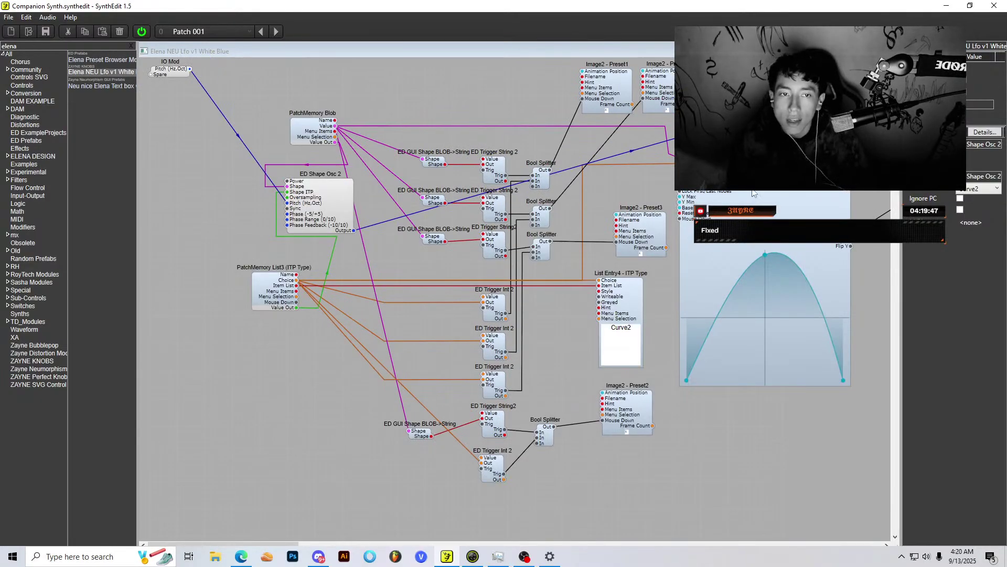
{"action": "left_click_drag", "start_coordinate": [752, 193], "coordinate": [775, 205]}
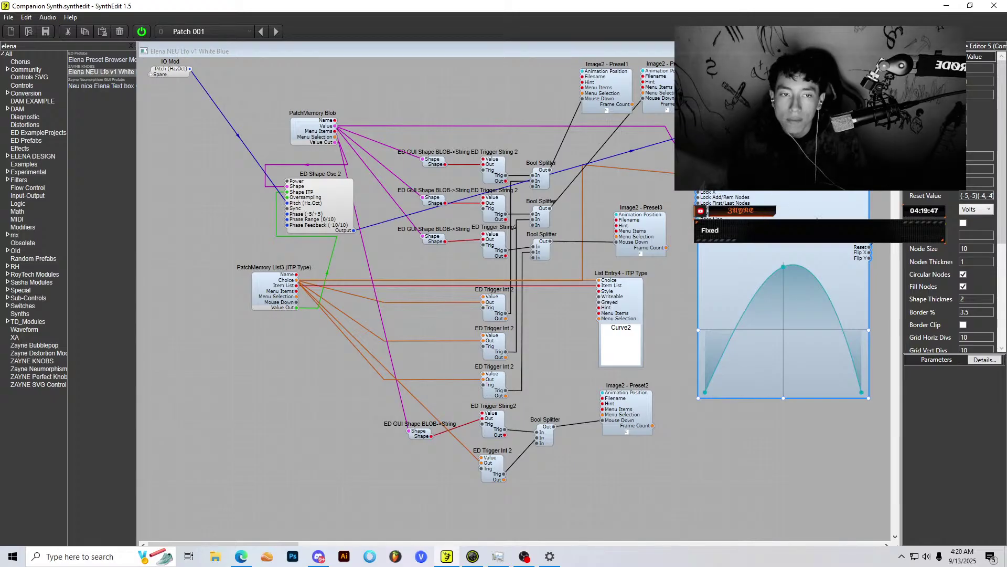
{"action": "scroll", "coordinate": [514, 294], "scroll_direction": "down", "scroll_amount": 1}
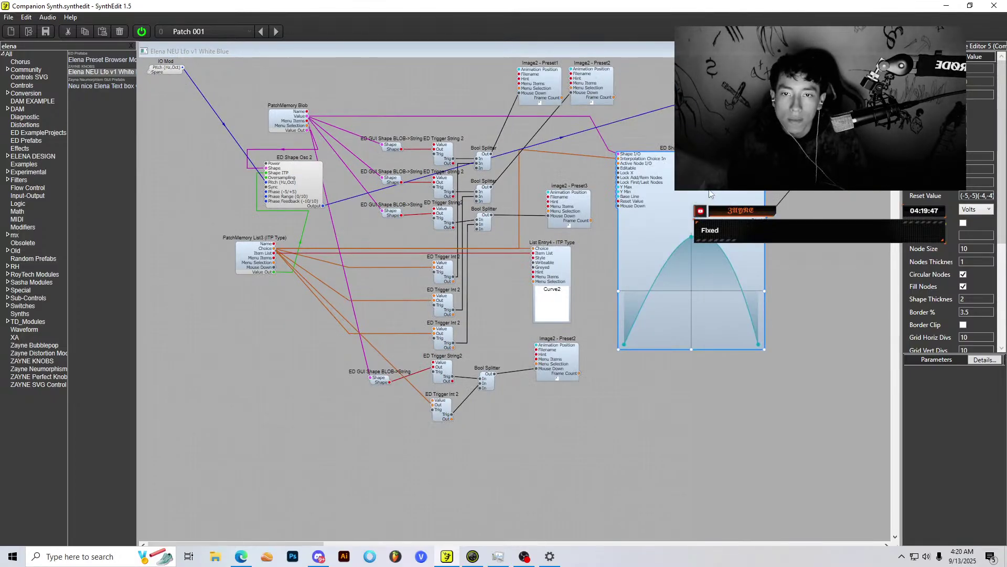
{"action": "left_click", "coordinate": [297, 175]}
{"action": "scroll", "coordinate": [297, 175], "scroll_direction": "up", "scroll_amount": 1}
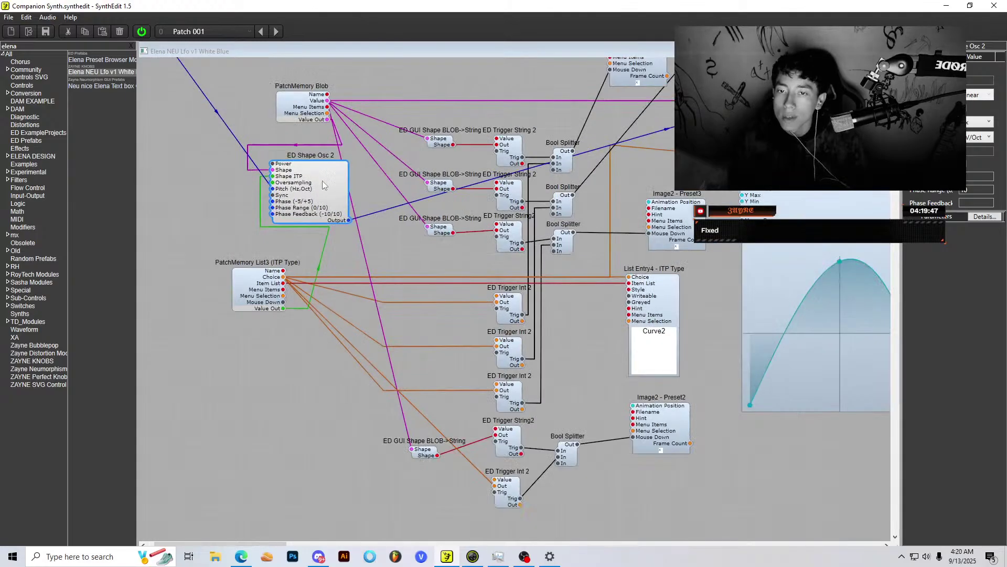
{"action": "left_click_drag", "start_coordinate": [328, 182], "coordinate": [308, 182]}
{"action": "scroll", "coordinate": [307, 182], "scroll_direction": "down", "scroll_amount": 1}
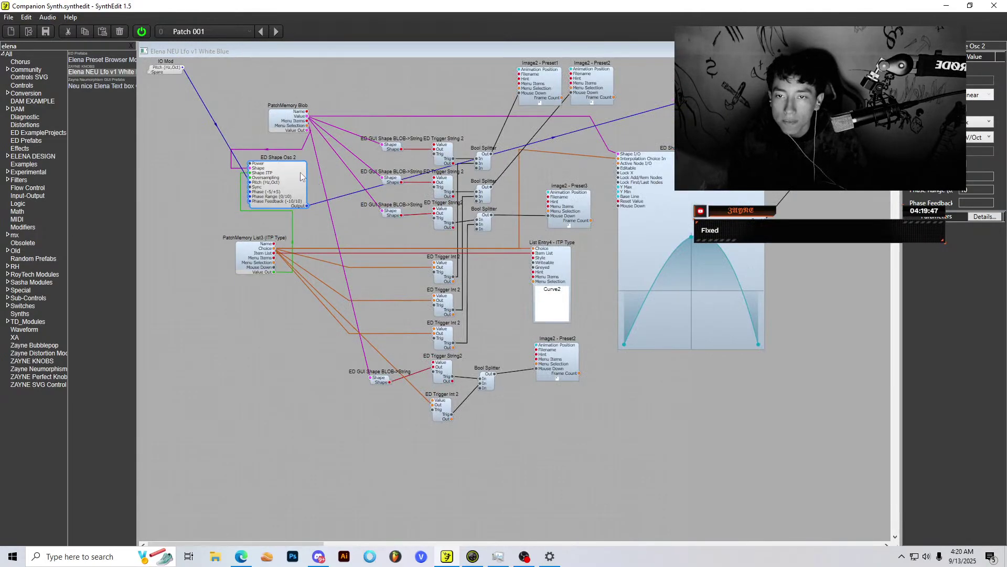
{"action": "key", "text": "Escape"}
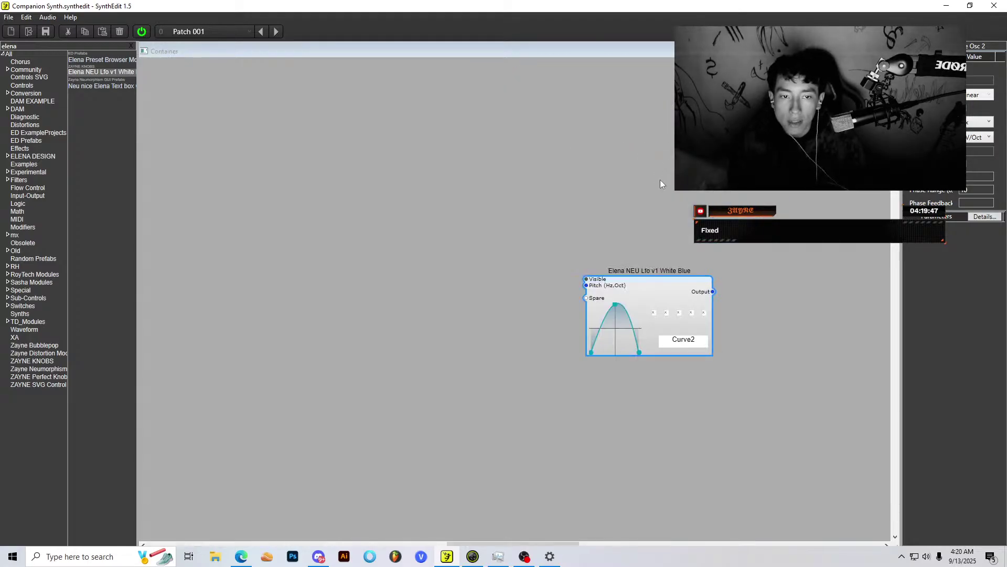
Step: Reopen the Elena LFO prefab, examine how its ED Shape Osc 2 is wired, and return to the main structure
{"action": "left_click", "coordinate": [653, 442]}
{"action": "double_click", "coordinate": [653, 442]}
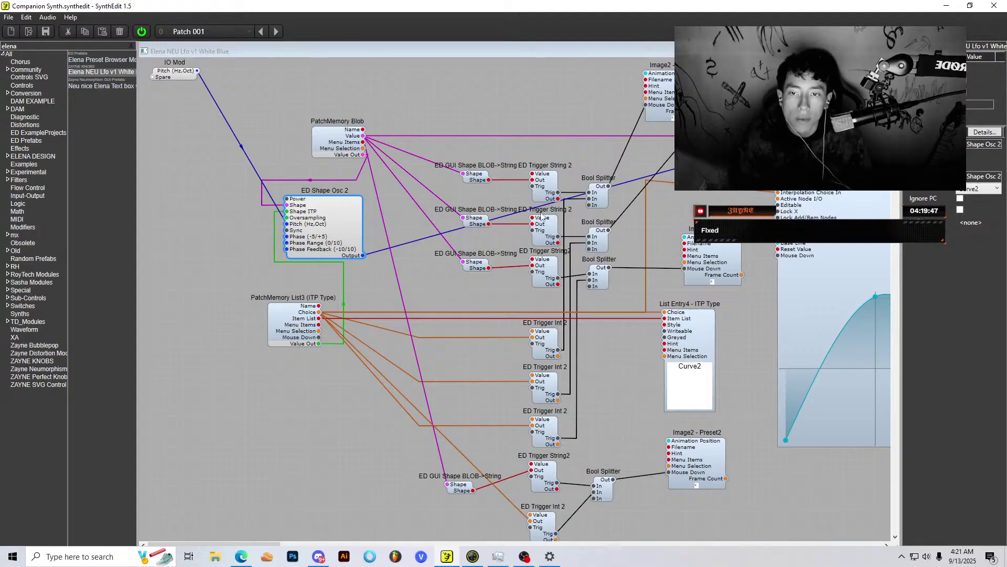
{"action": "scroll", "coordinate": [542, 217], "scroll_direction": "down", "scroll_amount": 2}
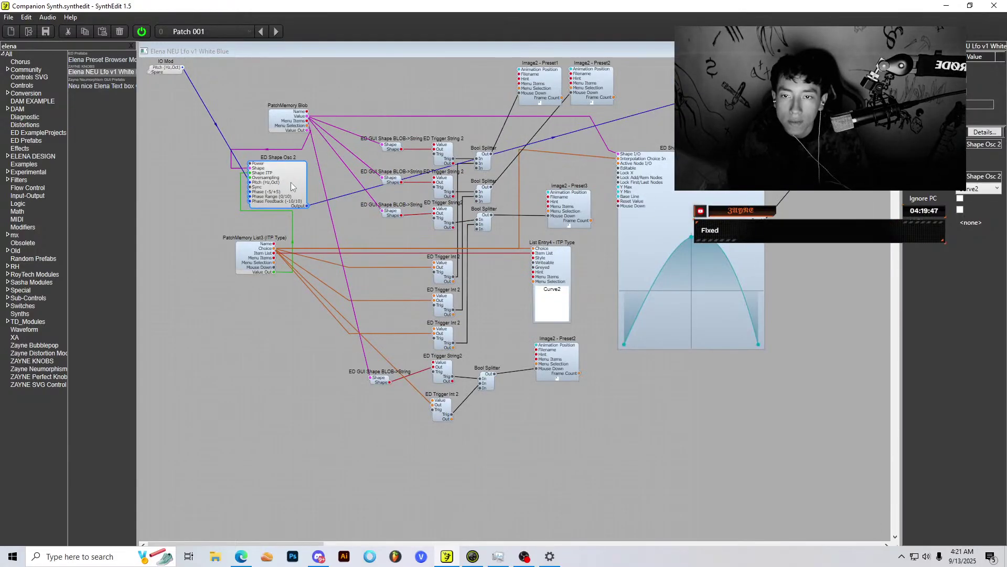
{"action": "key", "text": "Escape"}
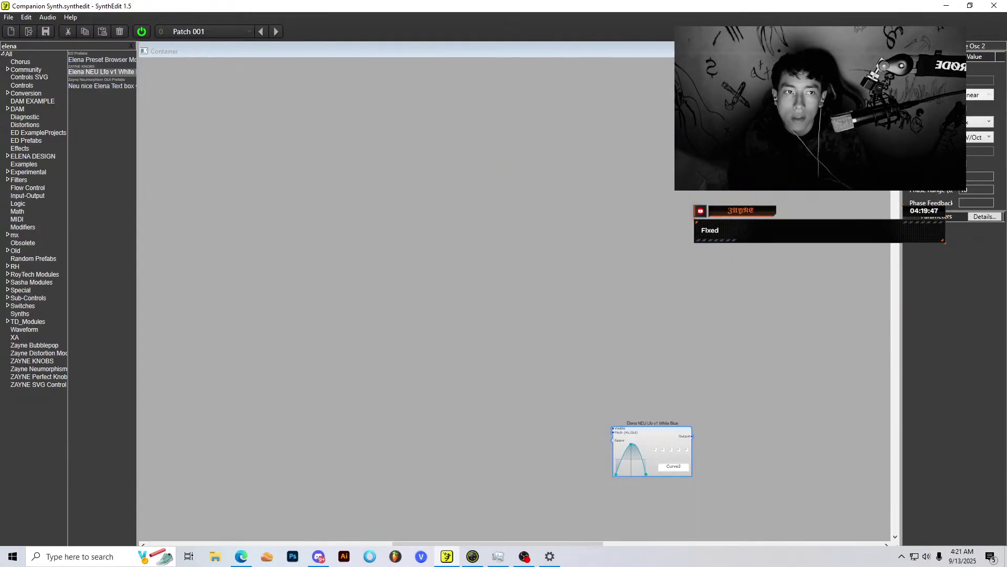
{"action": "key", "text": "Escape"}
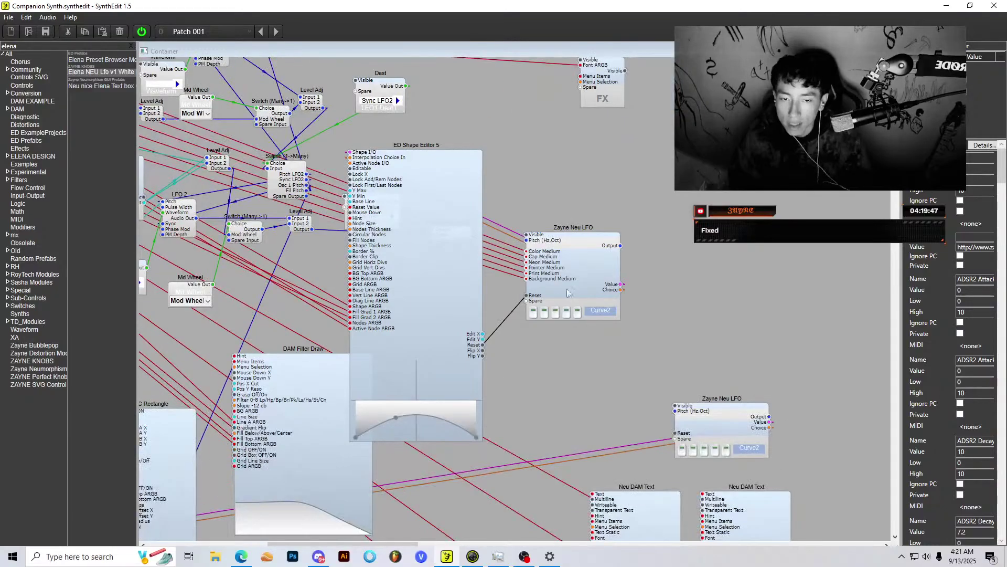
Step: Select the upper Zayne Neu LFO and its ED Shape Editor 5, and check in the panel view which display the editor controls
{"action": "left_click", "coordinate": [567, 293]}
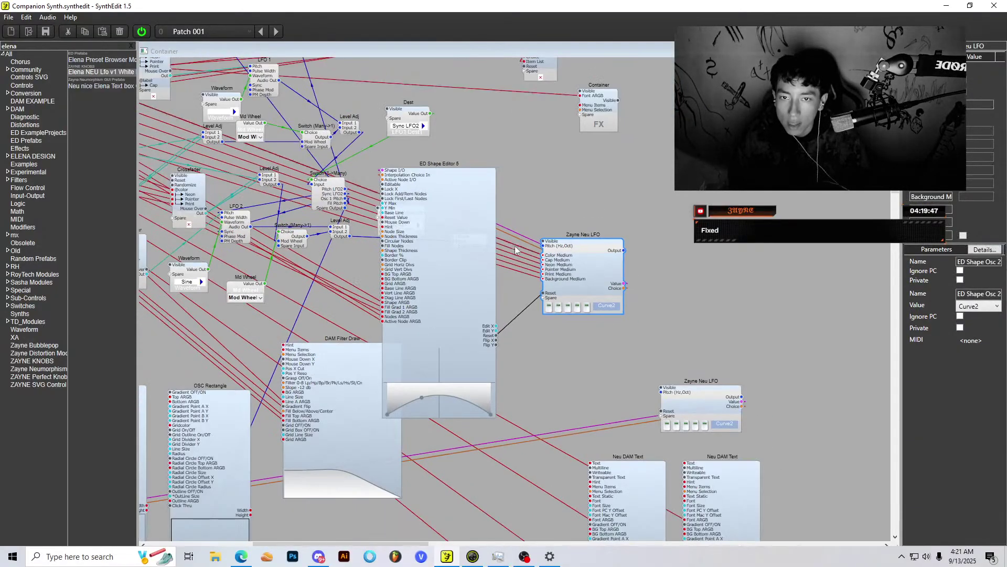
{"action": "left_click", "coordinate": [512, 216]}
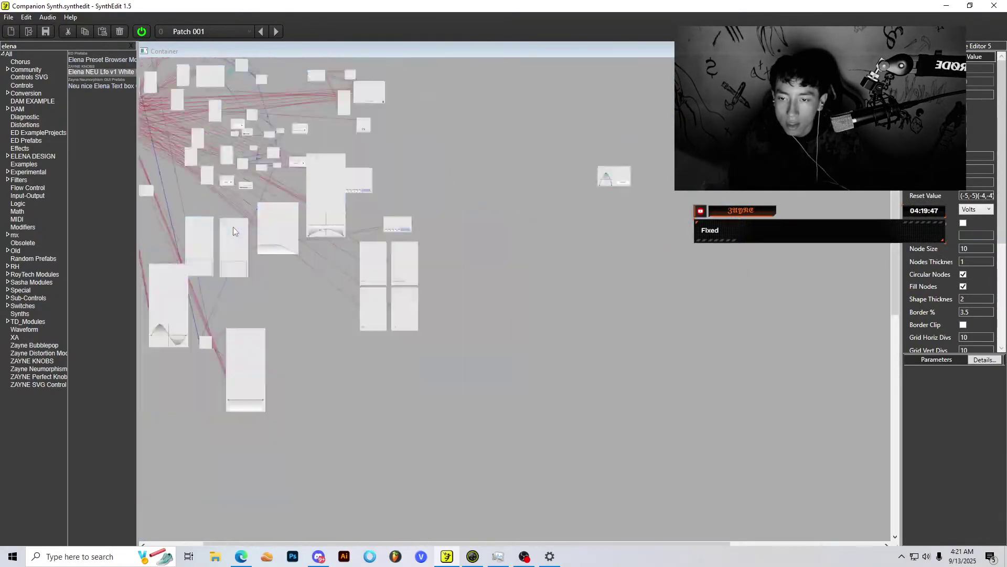
{"action": "scroll", "coordinate": [233, 227], "scroll_direction": "up", "scroll_amount": 3}
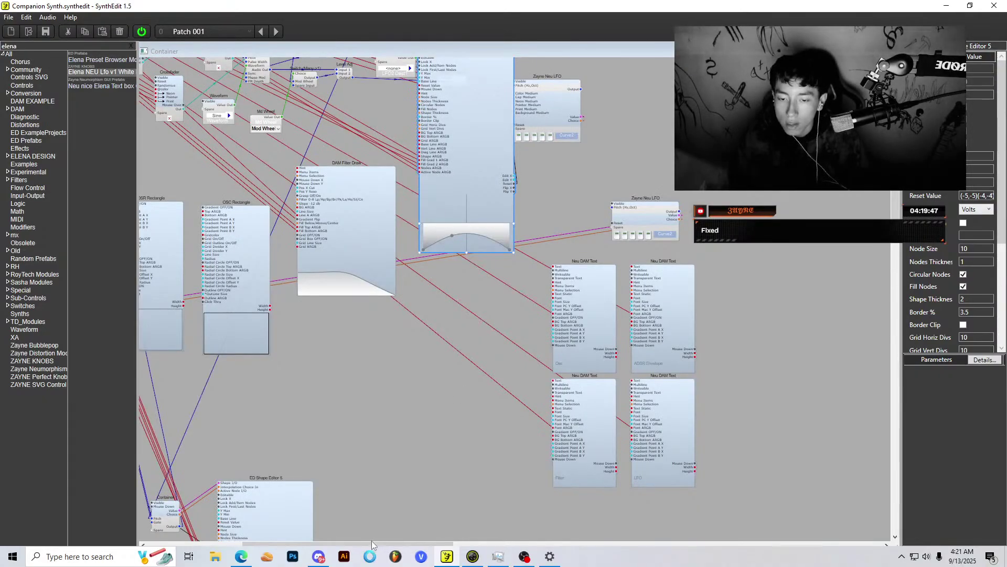
{"action": "scroll", "coordinate": [372, 544], "scroll_direction": "left", "scroll_amount": 5}
{"action": "right_click", "coordinate": [591, 407]}
{"action": "left_click", "coordinate": [623, 483]}
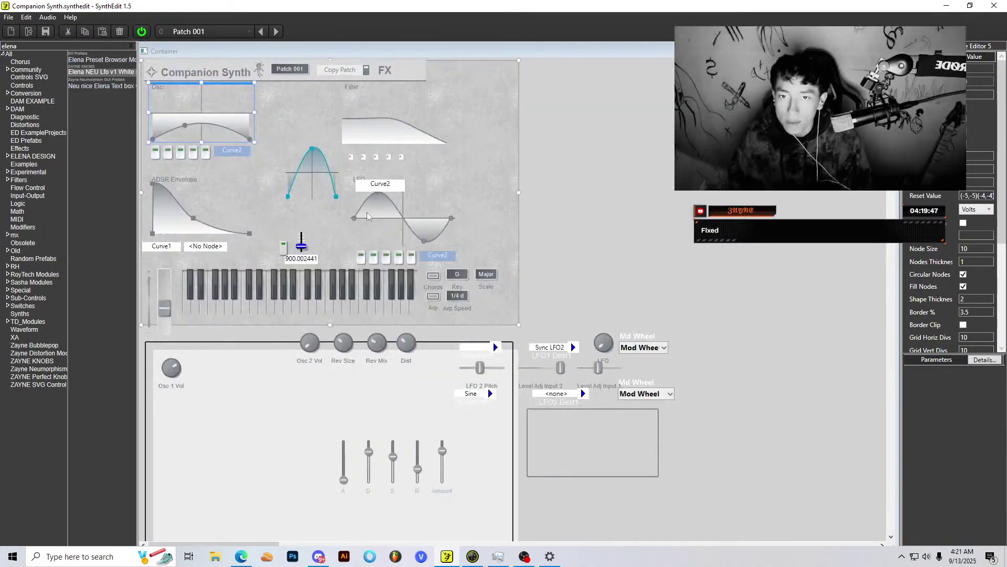
{"action": "key", "text": "Tab"}
Step: Move the upper Zayne Neu LFO closer to the right side of its connected ED Shape Editor 5
{"action": "scroll", "coordinate": [514, 299], "scroll_direction": "up", "scroll_amount": 3}
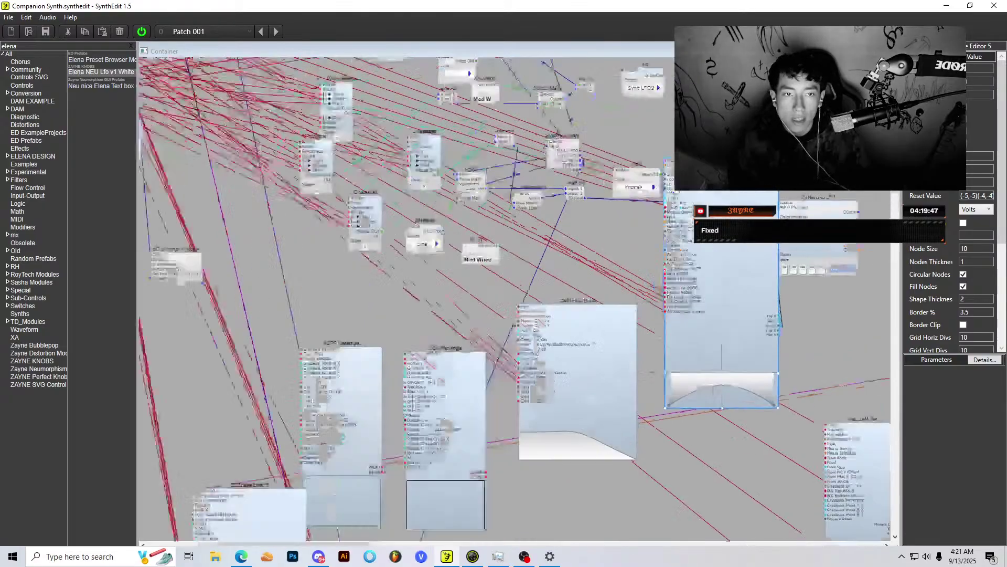
{"action": "scroll", "coordinate": [774, 225], "scroll_direction": "up", "scroll_amount": 1}
{"action": "left_click_drag", "start_coordinate": [748, 231], "coordinate": [672, 136]}
{"action": "left_click_drag", "start_coordinate": [819, 255], "coordinate": [862, 260]}
{"action": "scroll", "coordinate": [862, 261], "scroll_direction": "right", "scroll_amount": 1}
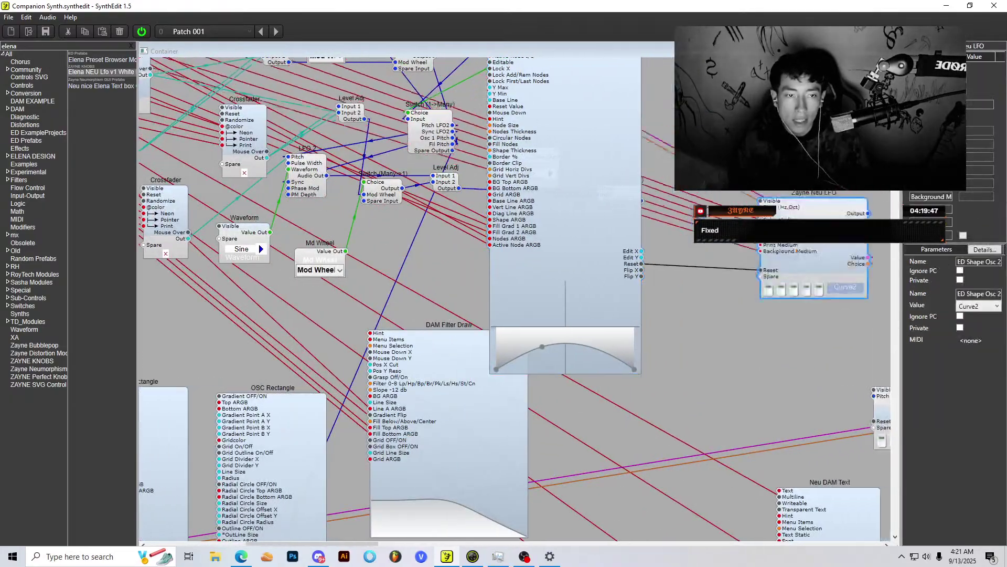
{"action": "left_click_drag", "start_coordinate": [818, 231], "coordinate": [793, 200]}
{"action": "scroll", "coordinate": [793, 201], "scroll_direction": "down", "scroll_amount": 1}
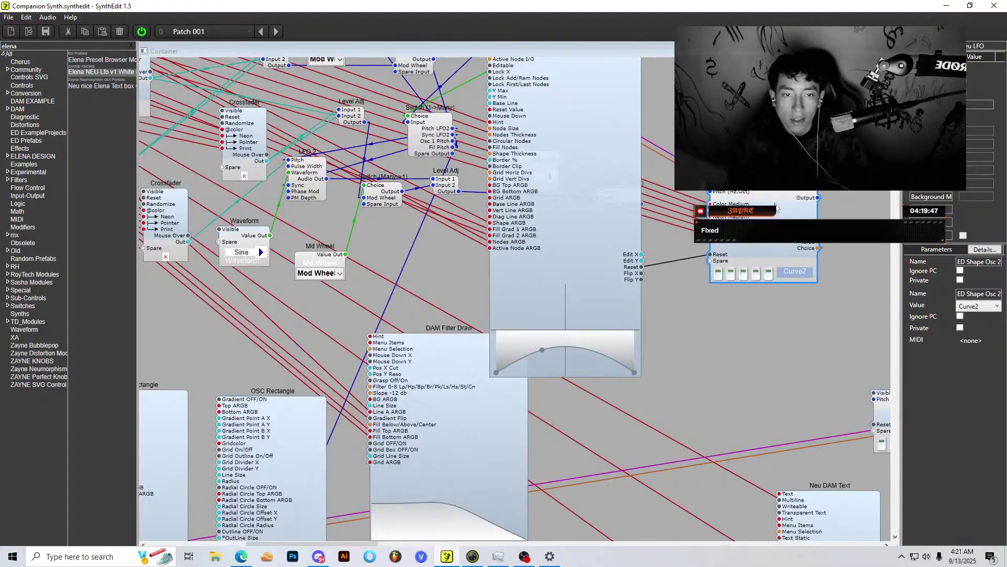
Step: Nudge ED Shape Osc 2 inside the upper Zayne Neu LFO, and raise the inner node of the connected shape editor's curve to the top
{"action": "double_click", "coordinate": [789, 201]}
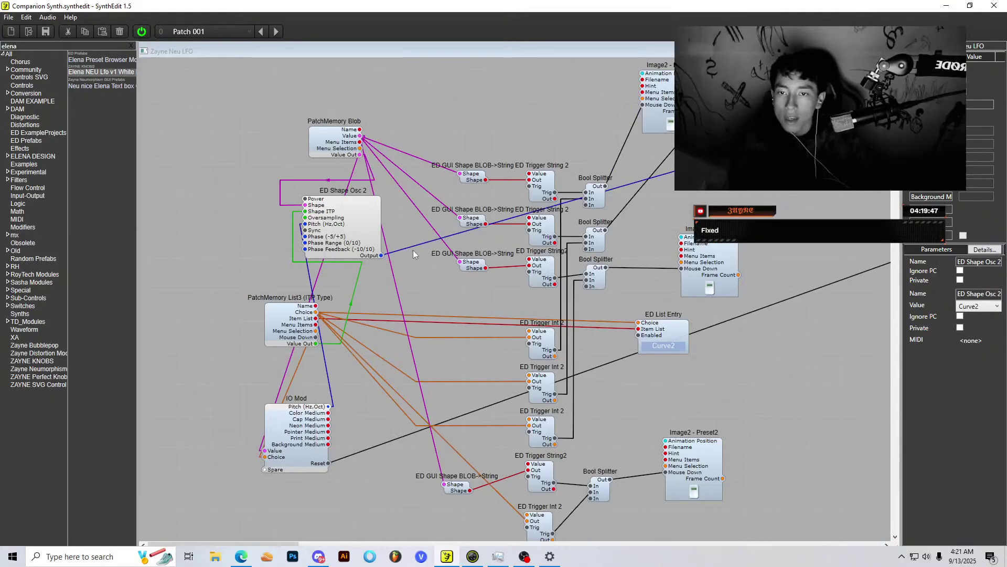
{"action": "scroll", "coordinate": [414, 250], "scroll_direction": "down", "scroll_amount": 1}
{"action": "left_click", "coordinate": [298, 176]}
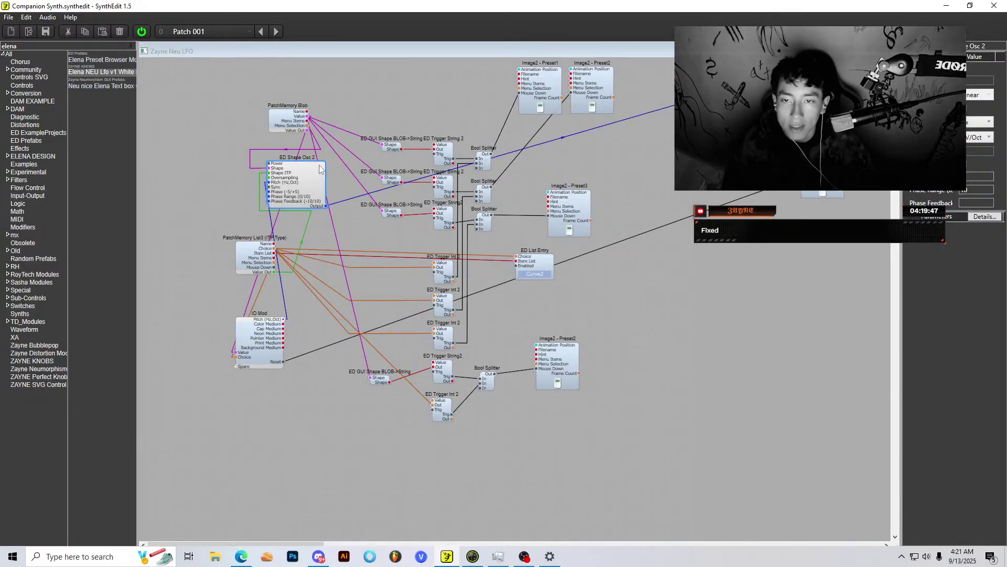
{"action": "left_click_drag", "start_coordinate": [310, 173], "coordinate": [314, 178]}
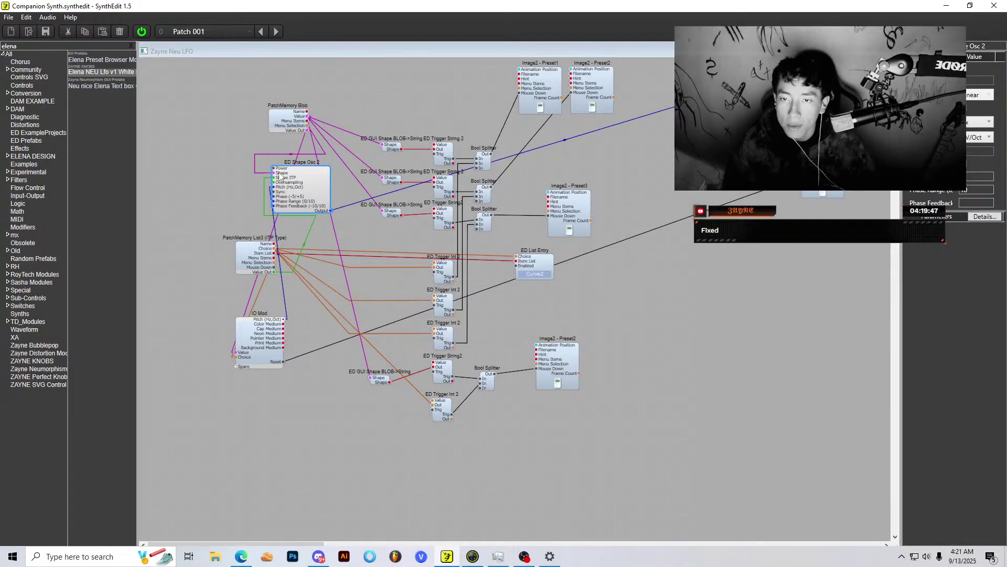
{"action": "left_click", "coordinate": [891, 51]}
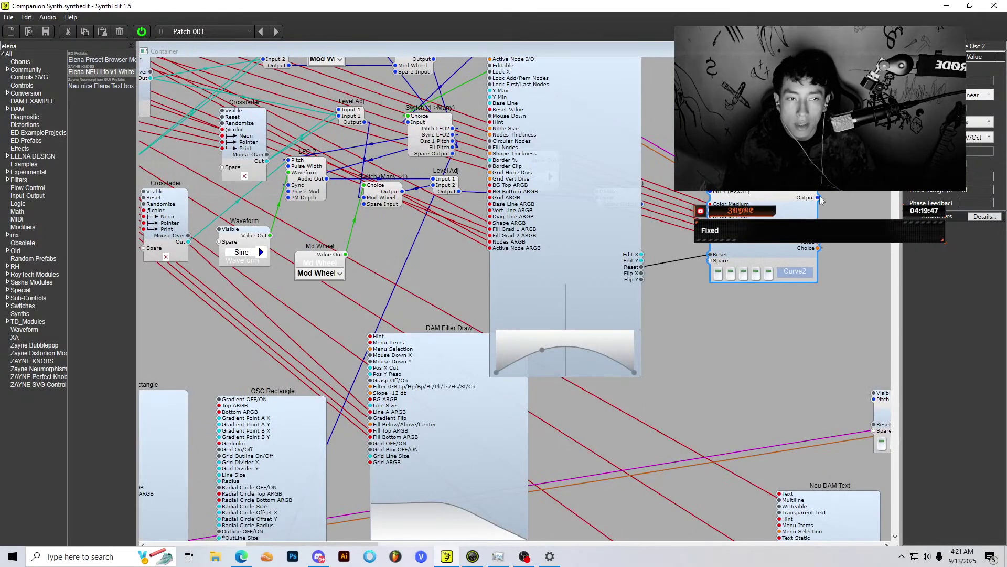
{"action": "left_click_drag", "start_coordinate": [542, 348], "coordinate": [538, 287]}
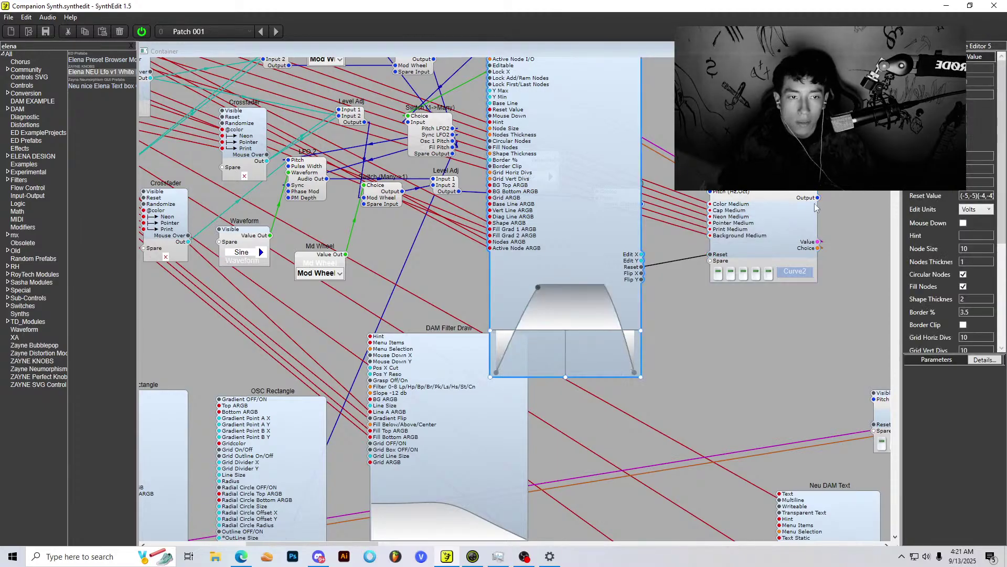
Step: Wire the upper Zayne Neu LFO's Output and Pitch (Hz,Oct) pins to the envelope container through its Spare pin
{"action": "scroll", "coordinate": [515, 299], "scroll_direction": "down", "scroll_amount": 4}
{"action": "scroll", "coordinate": [397, 313], "scroll_direction": "down", "scroll_amount": 10}
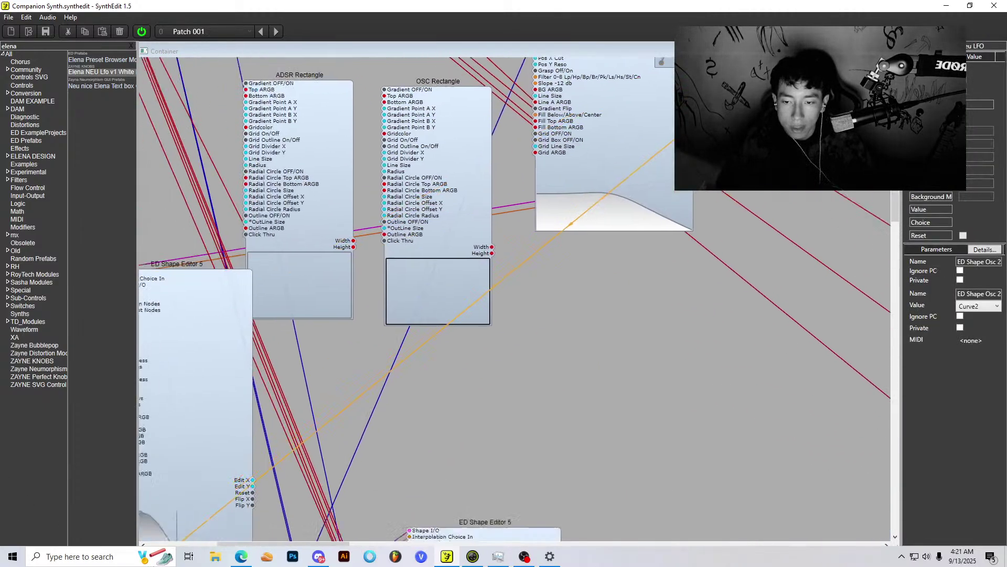
{"action": "scroll", "coordinate": [238, 386], "scroll_direction": "left", "scroll_amount": 3}
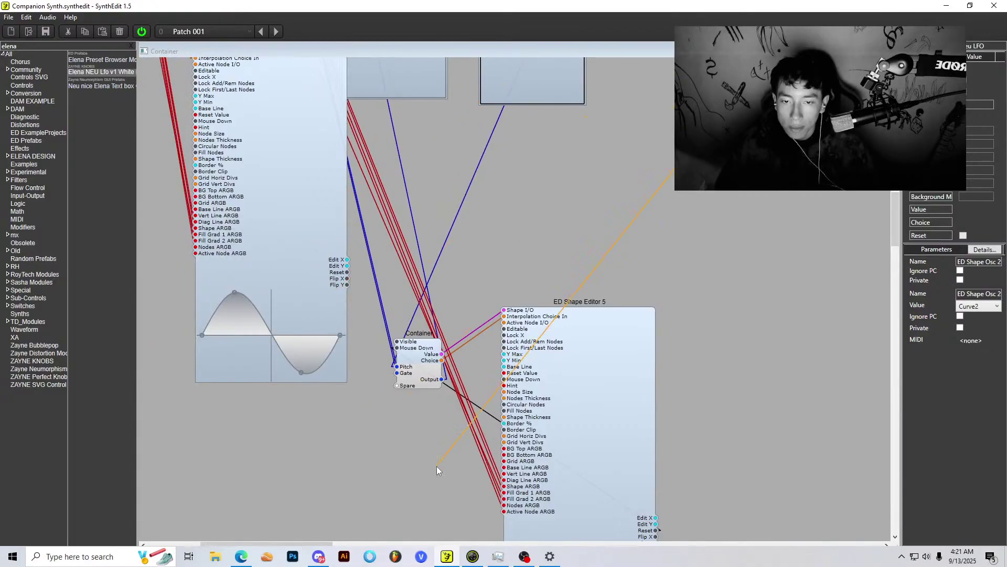
{"action": "left_click_drag", "start_coordinate": [436, 466], "coordinate": [430, 391]}
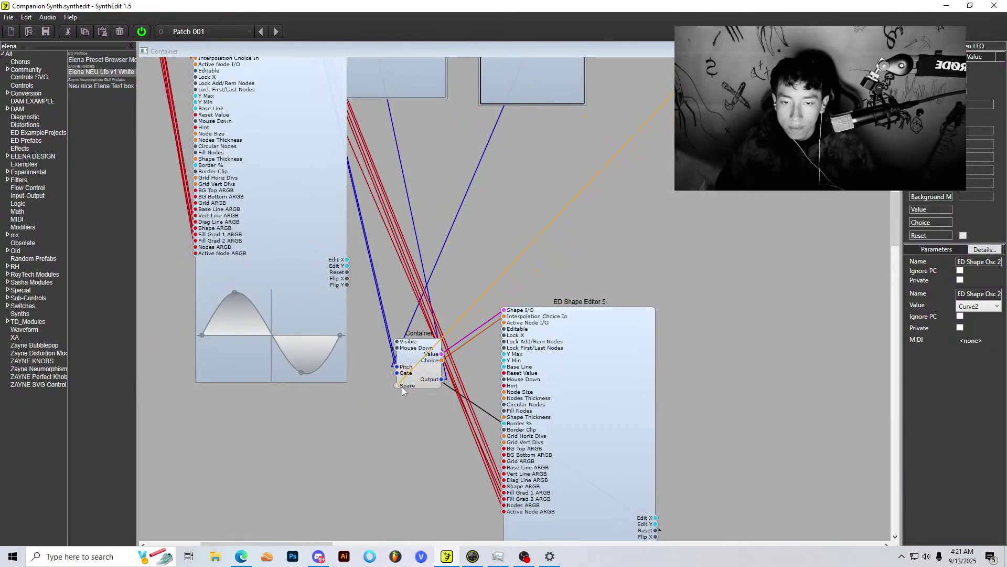
{"action": "scroll", "coordinate": [665, 313], "scroll_direction": "down", "scroll_amount": 6}
{"action": "scroll", "coordinate": [768, 203], "scroll_direction": "up", "scroll_amount": 3}
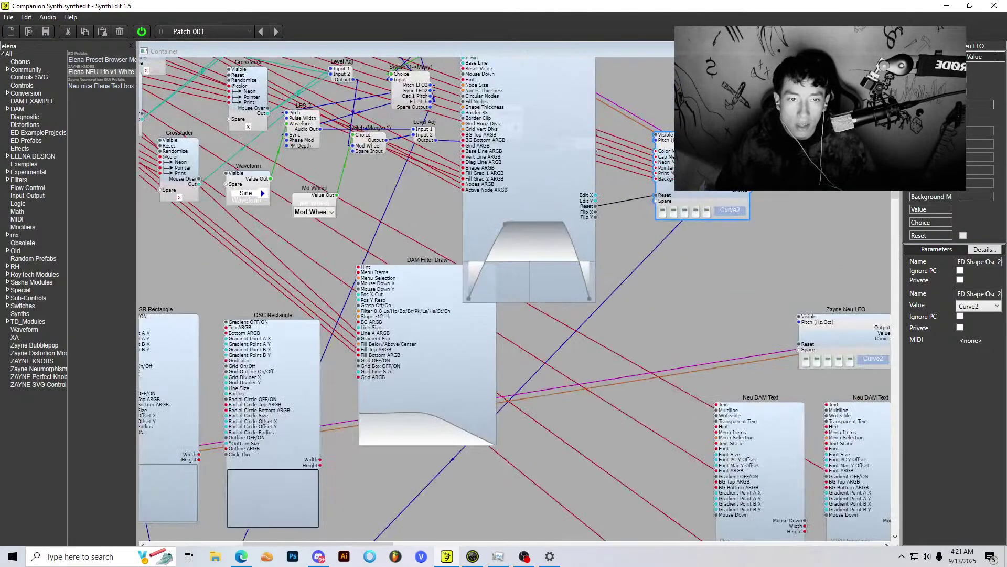
{"action": "left_click_drag", "start_coordinate": [333, 312], "coordinate": [325, 431]}
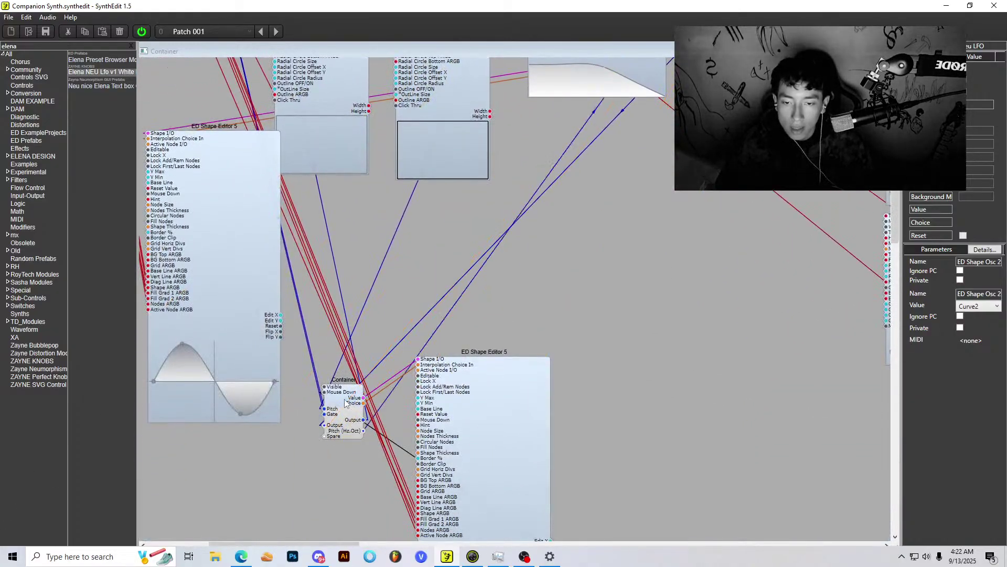
Step: Open the envelope container and deselect the Oscillator module
{"action": "double_click", "coordinate": [347, 392]}
{"action": "scroll", "coordinate": [439, 317], "scroll_direction": "down", "scroll_amount": 1}
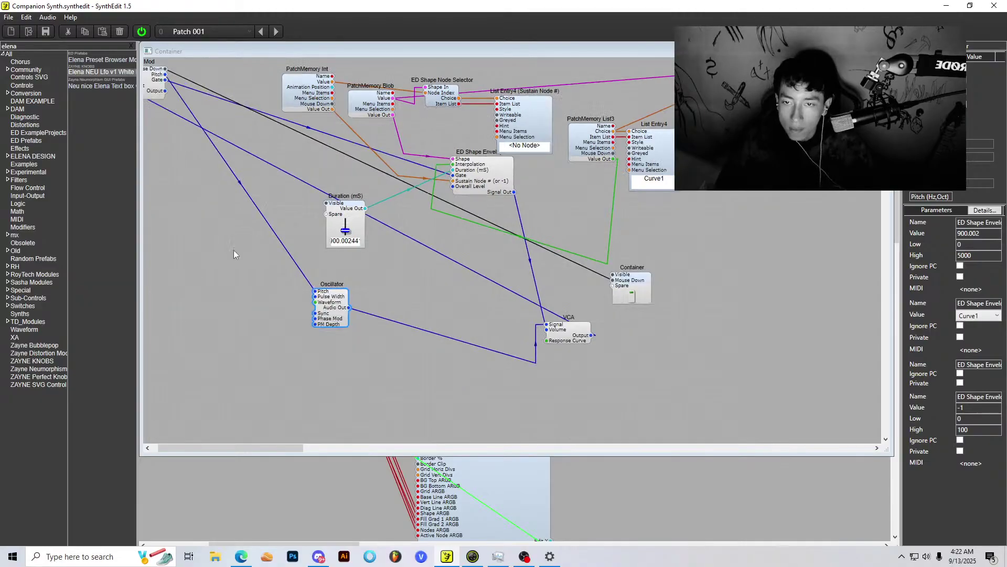
{"action": "left_click", "coordinate": [222, 213]}
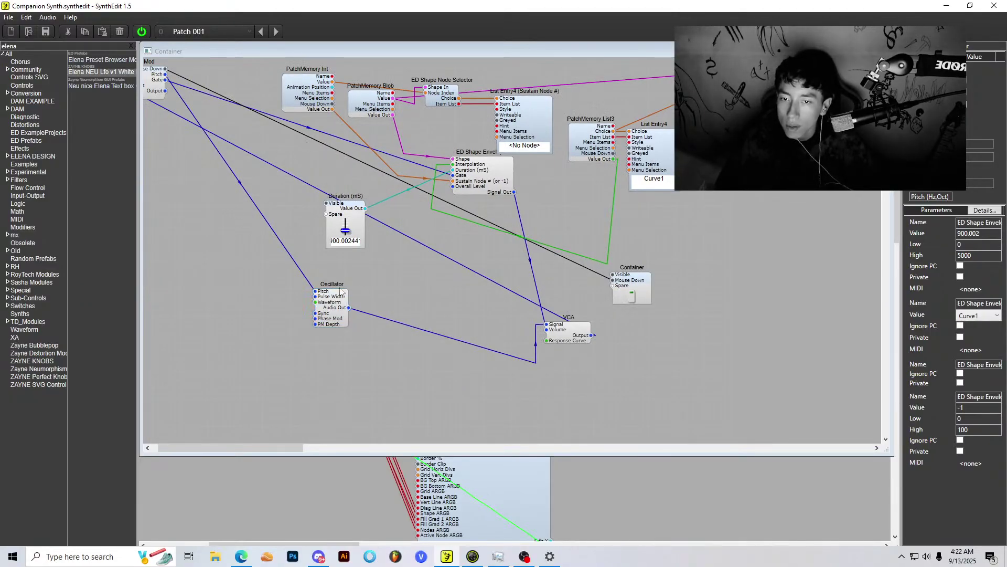
Step: Delete the Oscillator module from the container and connect the IO Mod's Output to the VCA
{"action": "left_click_drag", "start_coordinate": [340, 292], "coordinate": [351, 297]}
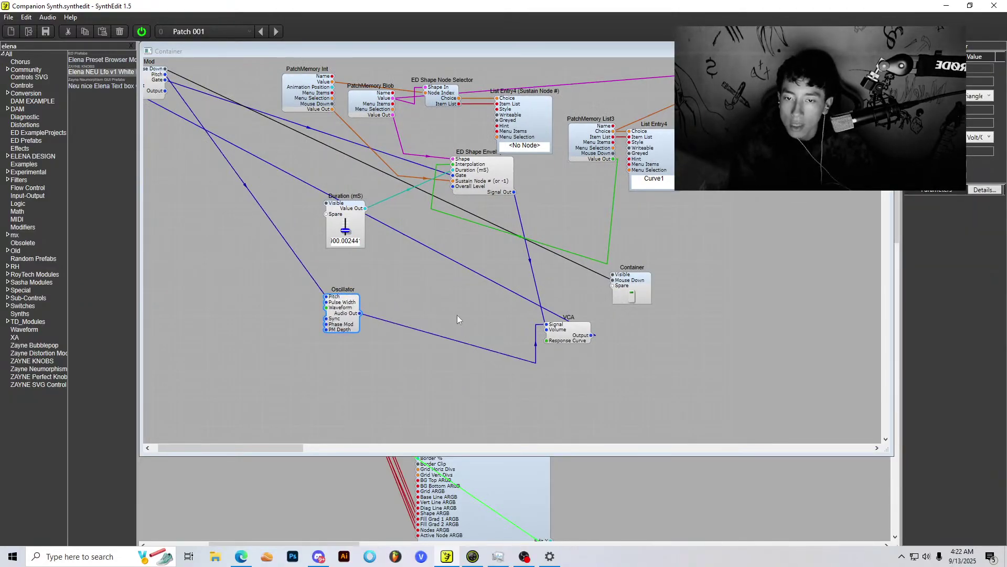
{"action": "key", "text": "Delete"}
{"action": "left_click_drag", "start_coordinate": [165, 90], "coordinate": [545, 320]}
{"action": "left_click_drag", "start_coordinate": [284, 448], "coordinate": [279, 448]}
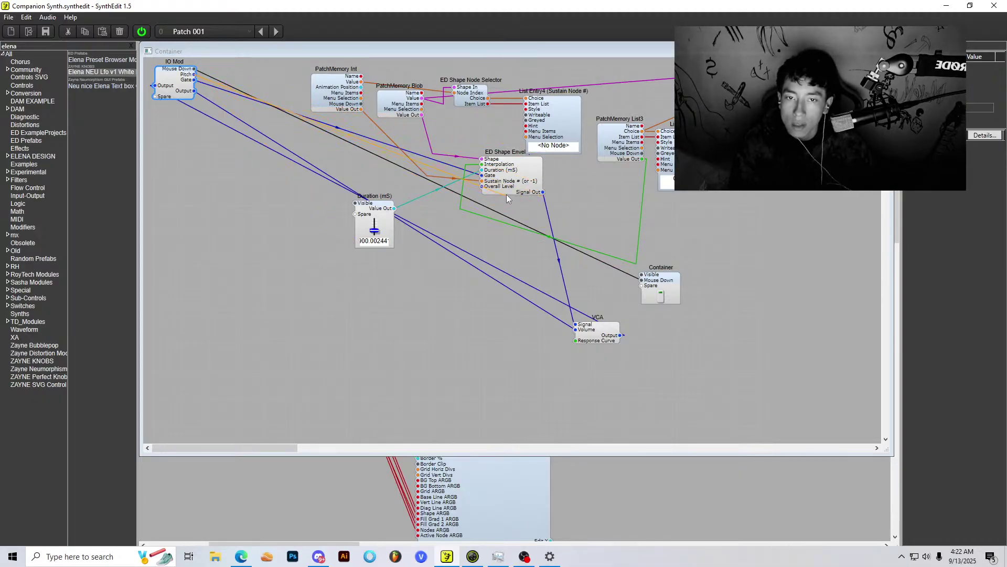
{"action": "left_click_drag", "start_coordinate": [534, 182], "coordinate": [479, 88]}
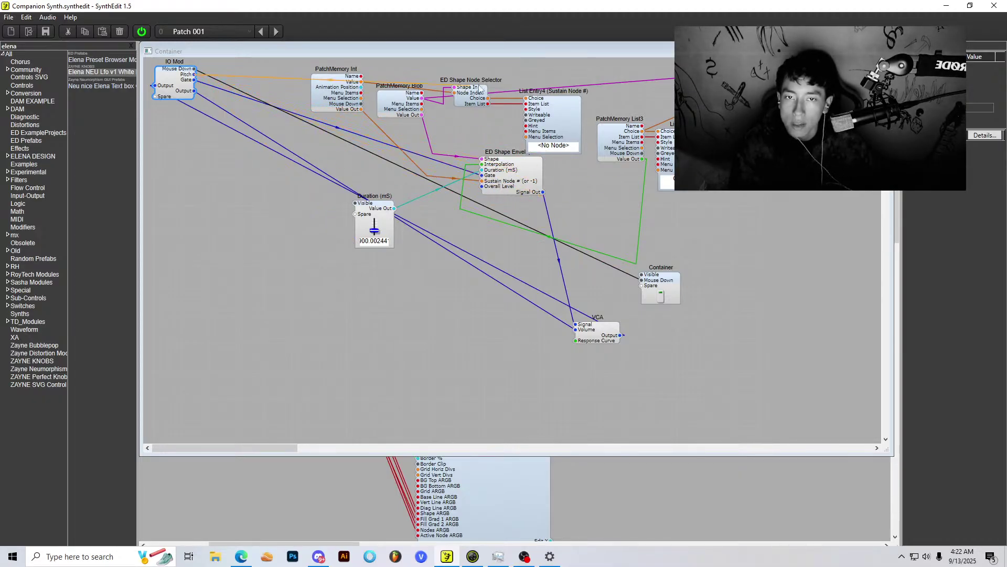
{"action": "left_click_drag", "start_coordinate": [760, 74], "coordinate": [761, 82]}
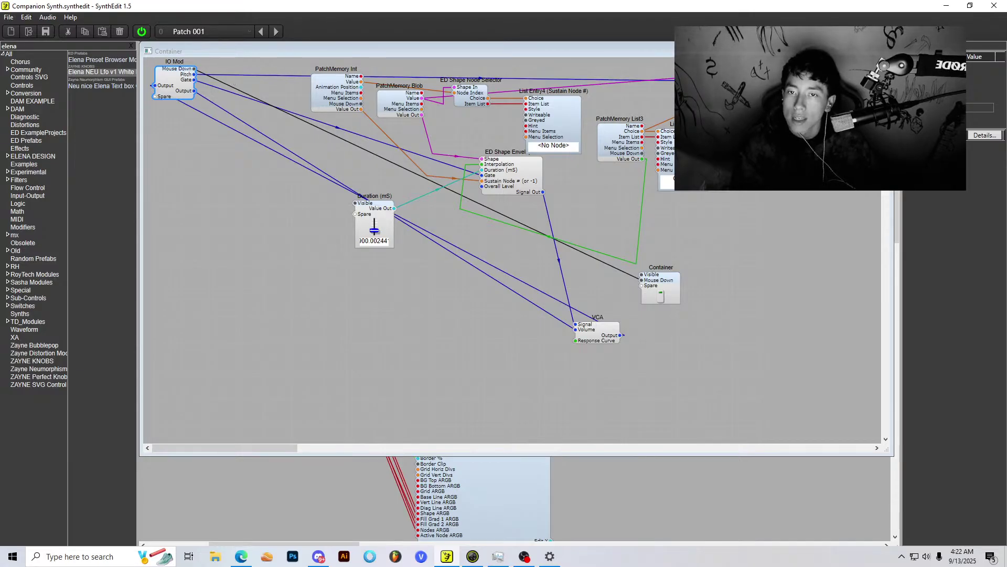
{"action": "right_click", "coordinate": [573, 79]}
{"action": "left_click", "coordinate": [634, 98]}
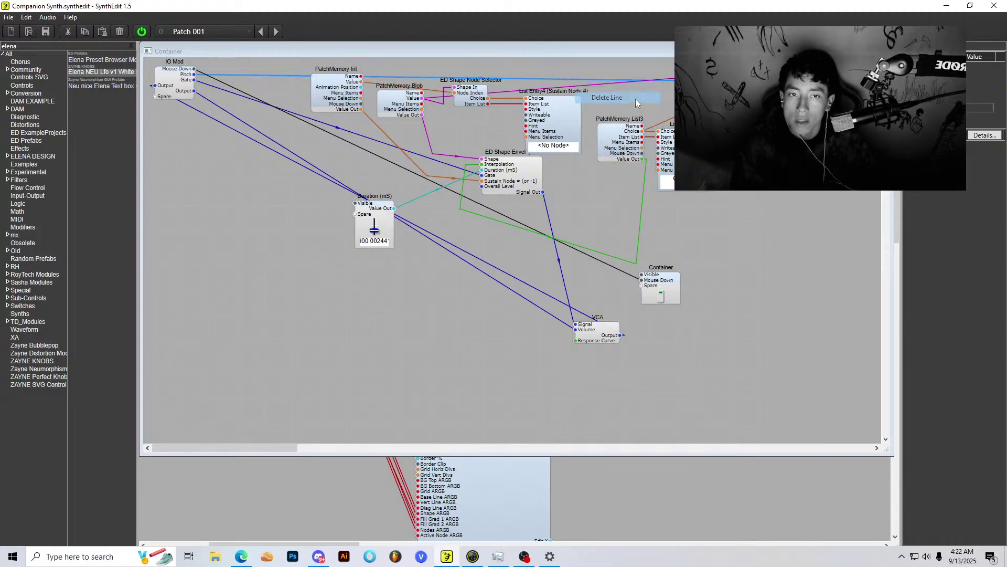
Step: Place the IO Mod module beside the VCA, below the ED Shape Envelope, and return to the parent container's structure
{"action": "left_click_drag", "start_coordinate": [182, 78], "coordinate": [457, 303]}
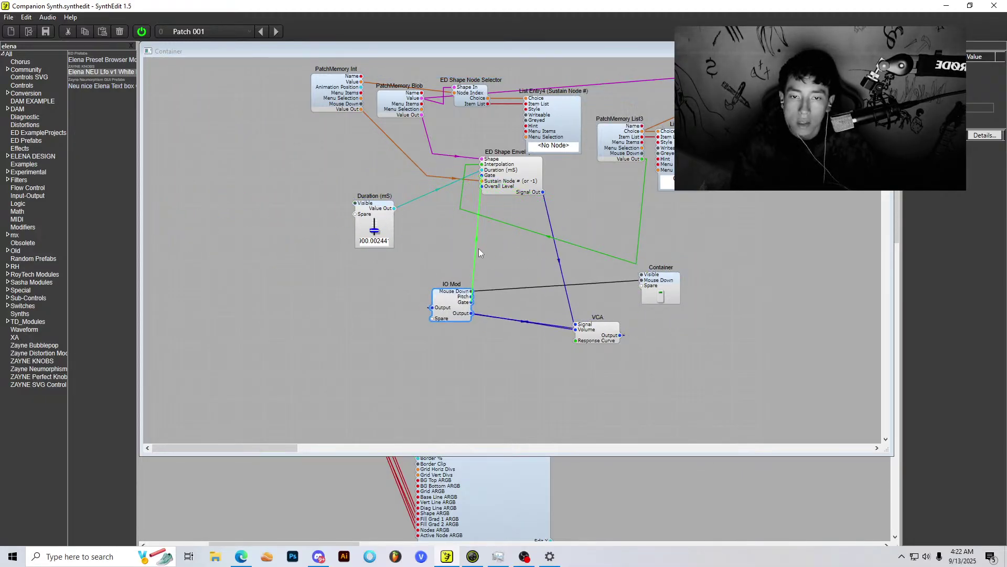
{"action": "key", "text": "ctrl+F4"}
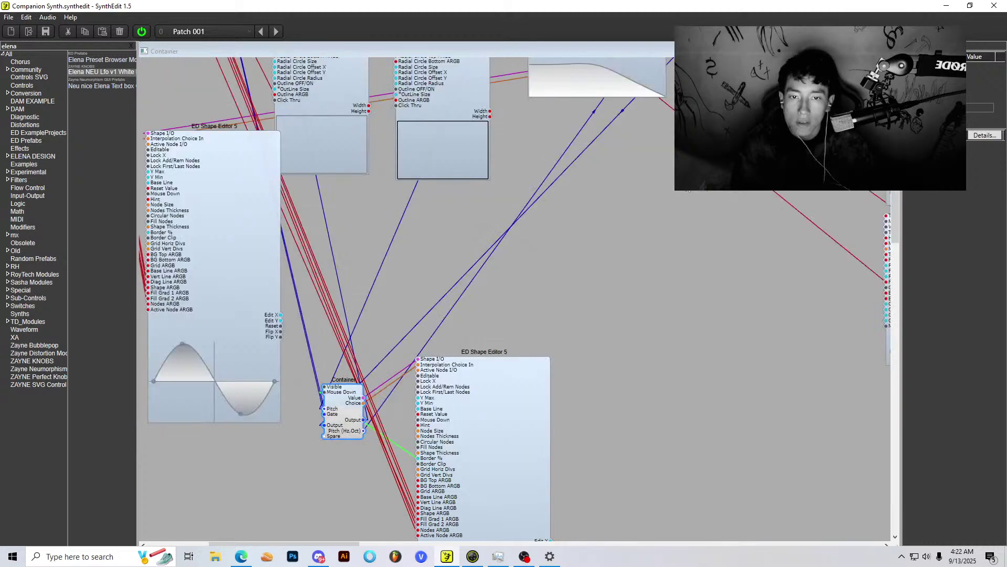
{"action": "scroll", "coordinate": [382, 375], "scroll_direction": "down", "scroll_amount": 1}
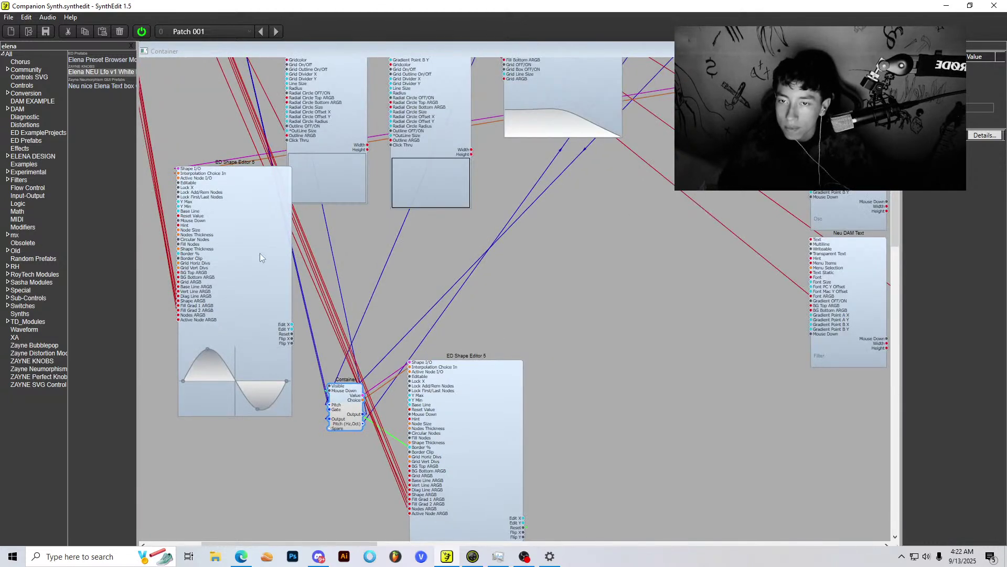
Step: Shift the sine-shaped ED Shape Editor 5 to the left and place the envelope container between the two shape editors
{"action": "left_click_drag", "start_coordinate": [259, 252], "coordinate": [236, 246]}
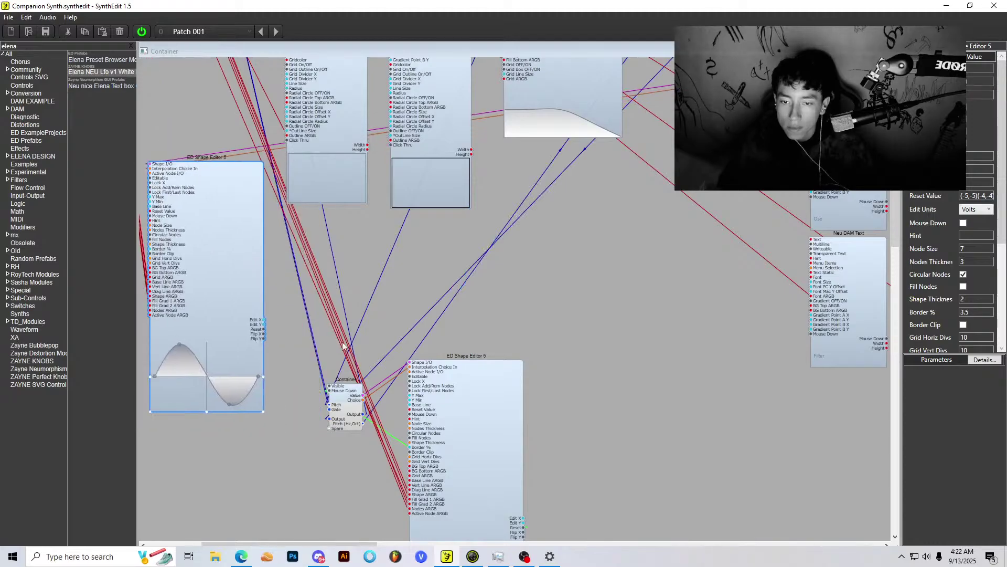
{"action": "left_click_drag", "start_coordinate": [353, 392], "coordinate": [560, 369]}
{"action": "scroll", "coordinate": [561, 356], "scroll_direction": "down", "scroll_amount": 3}
{"action": "scroll", "coordinate": [562, 314], "scroll_direction": "up", "scroll_amount": 1}
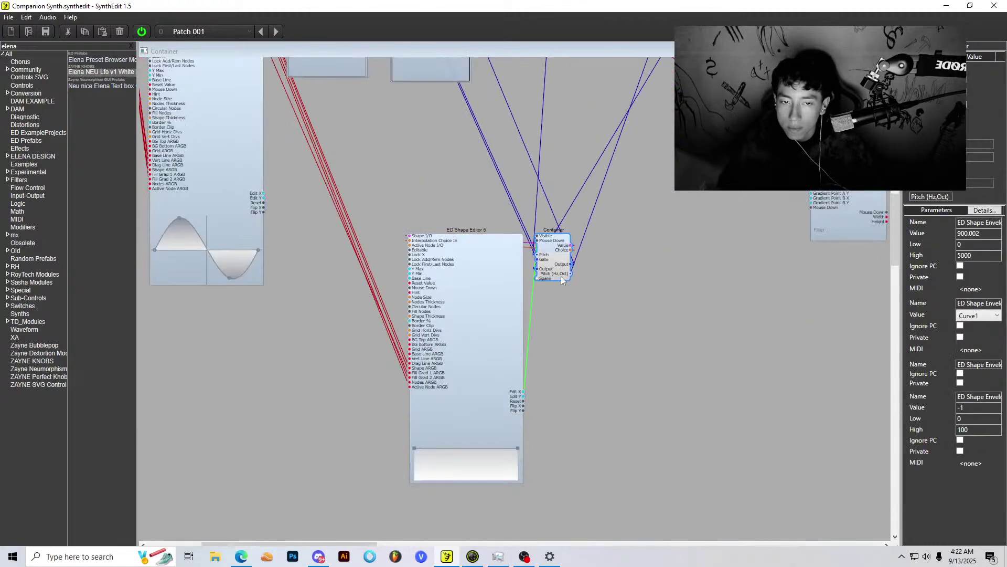
{"action": "left_click_drag", "start_coordinate": [557, 250], "coordinate": [299, 231]}
{"action": "scroll", "coordinate": [443, 271], "scroll_direction": "up", "scroll_amount": 3}
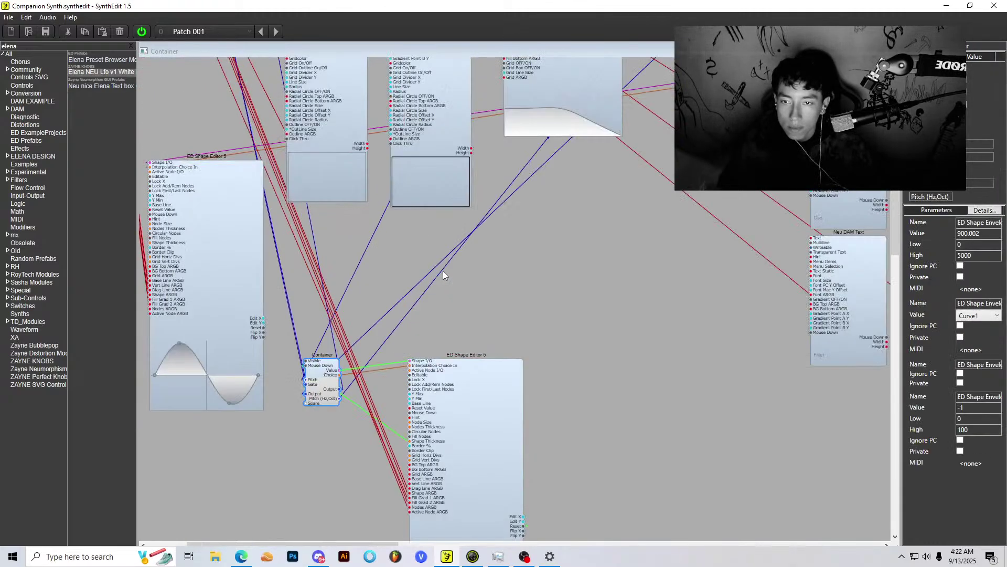
Step: Move the lower ED Shape Editor 5 farther right and up from the envelope container, and check the panel view
{"action": "scroll", "coordinate": [443, 270], "scroll_direction": "down", "scroll_amount": 1}
{"action": "scroll", "coordinate": [605, 275], "scroll_direction": "up", "scroll_amount": 2}
{"action": "scroll", "coordinate": [669, 262], "scroll_direction": "down", "scroll_amount": 2}
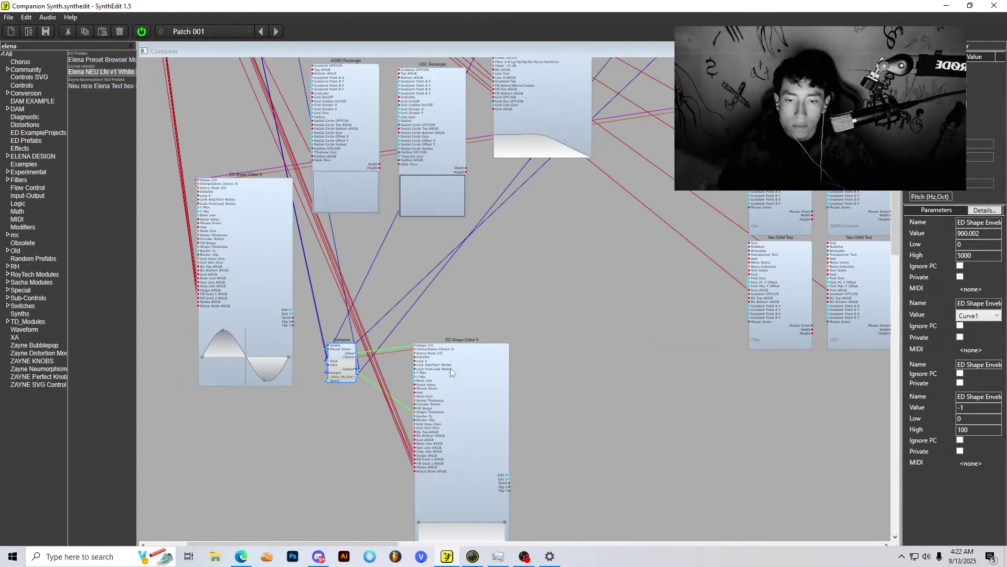
{"action": "left_click_drag", "start_coordinate": [447, 374], "coordinate": [561, 291]}
{"action": "right_click", "coordinate": [647, 280]}
{"action": "left_click", "coordinate": [695, 353]}
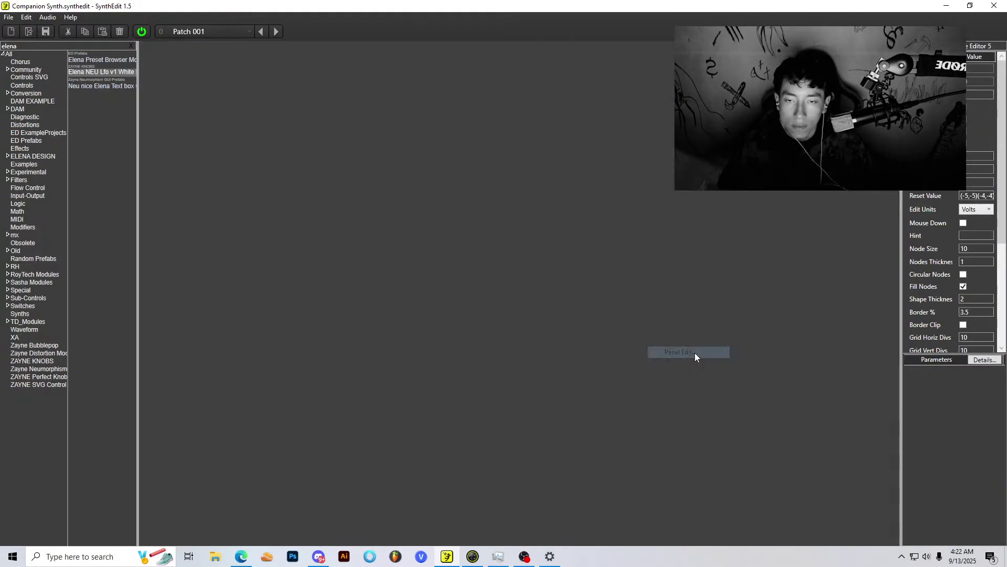
{"action": "right_click", "coordinate": [588, 273]}
{"action": "left_click", "coordinate": [629, 332]}
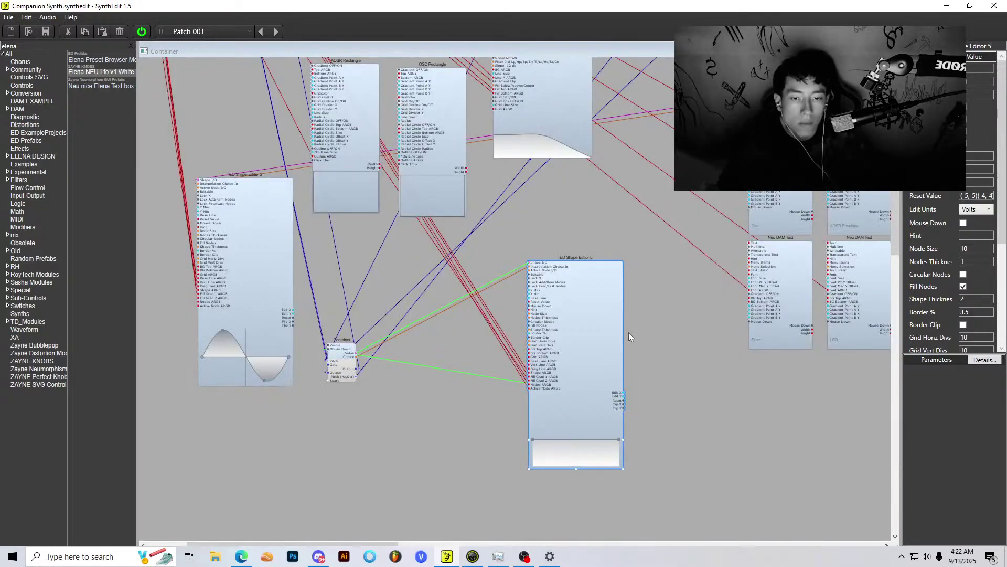
Step: Place the envelope container just right of the lower ED Shape Editor 5 and rename it Adsr 1
{"action": "scroll", "coordinate": [622, 330], "scroll_direction": "down", "scroll_amount": 2}
{"action": "left_click_drag", "start_coordinate": [241, 356], "coordinate": [694, 373]}
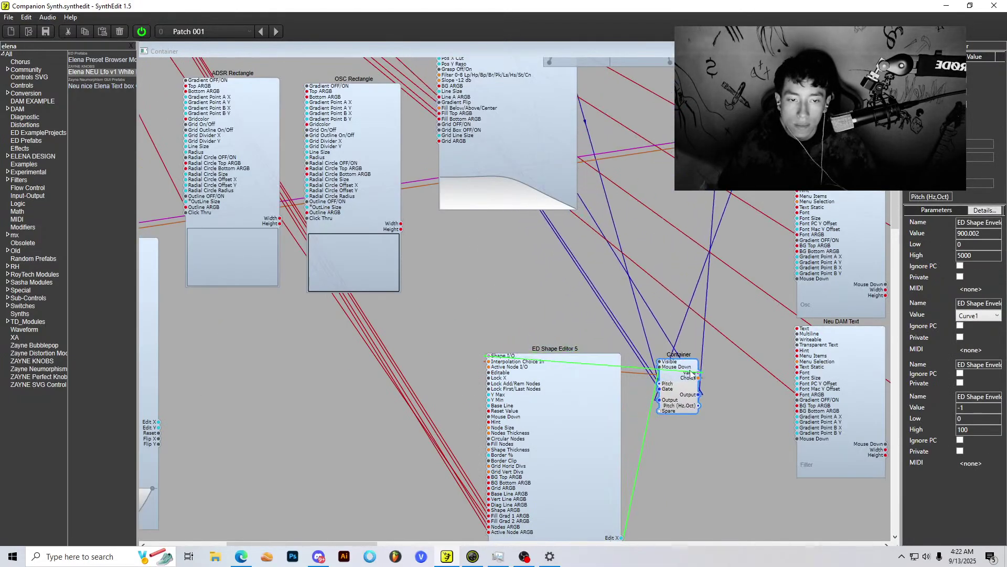
{"action": "left_click_drag", "start_coordinate": [689, 409], "coordinate": [671, 403]}
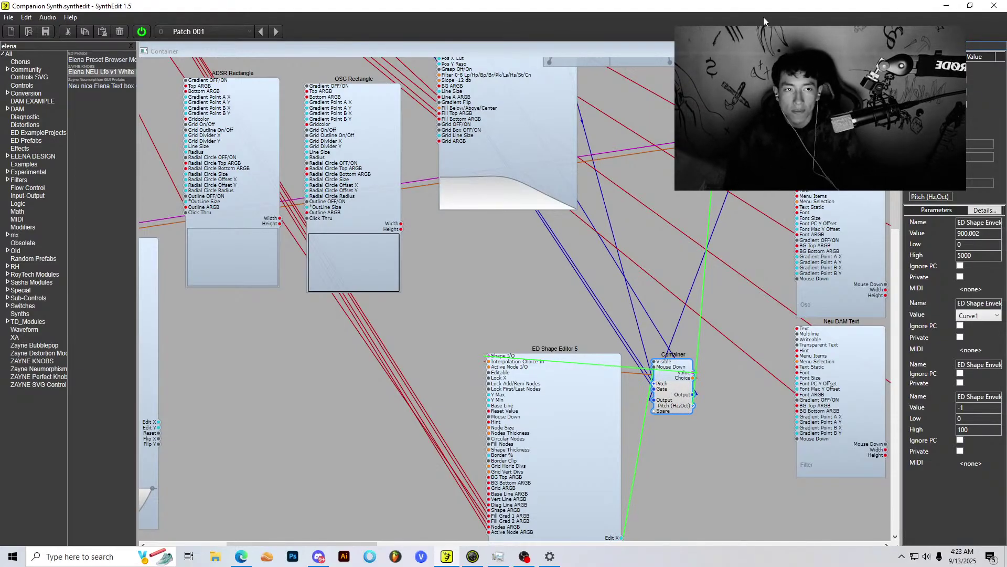
{"action": "scroll", "coordinate": [661, 221], "scroll_direction": "down", "scroll_amount": 3}
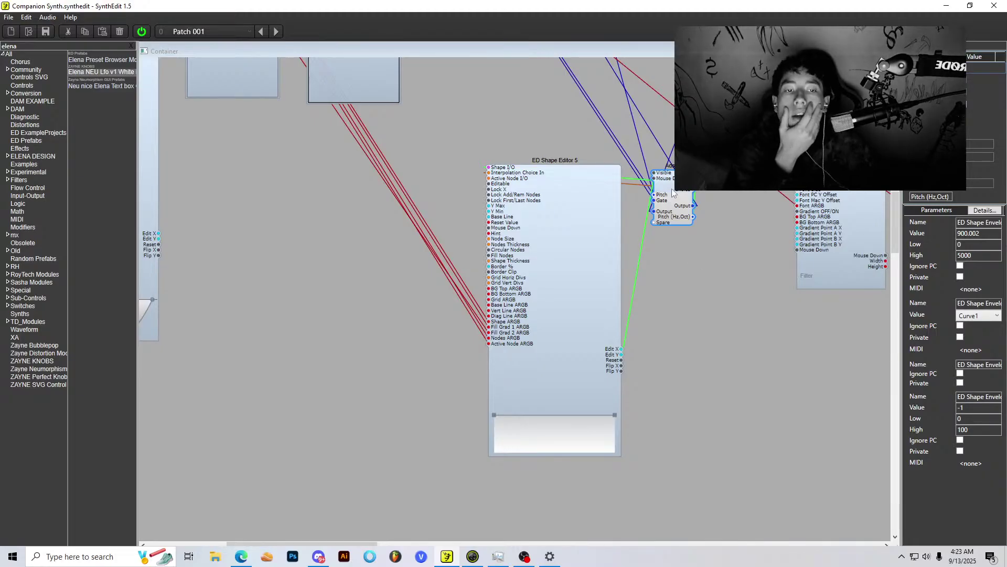
{"action": "left_click_drag", "start_coordinate": [671, 190], "coordinate": [690, 247]}
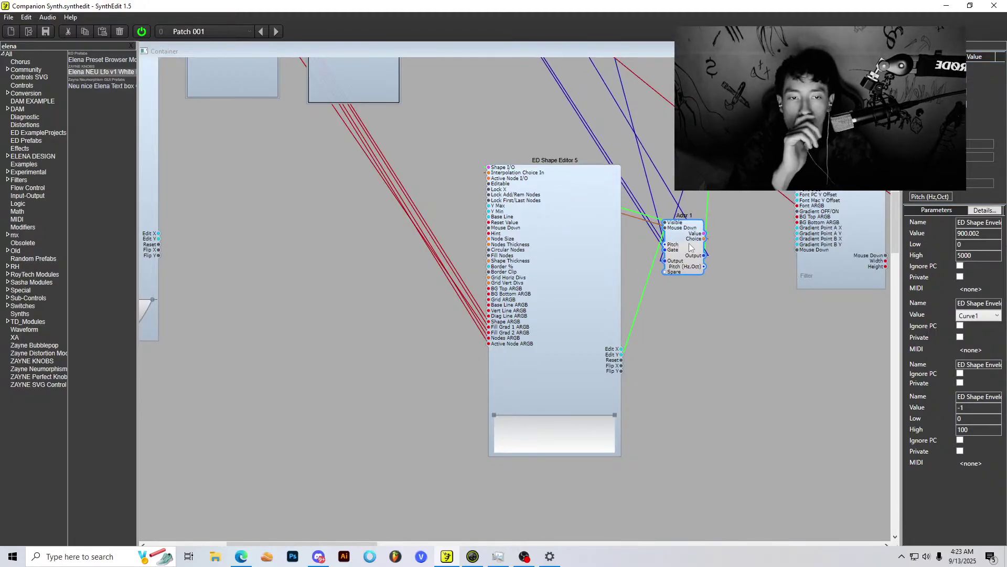
Step: Move the trapezoid-shaped ED Shape Editor 5 to the right of its connected Zayne Neu LFO and shift that LFO left
{"action": "scroll", "coordinate": [702, 249], "scroll_direction": "up", "scroll_amount": 9}
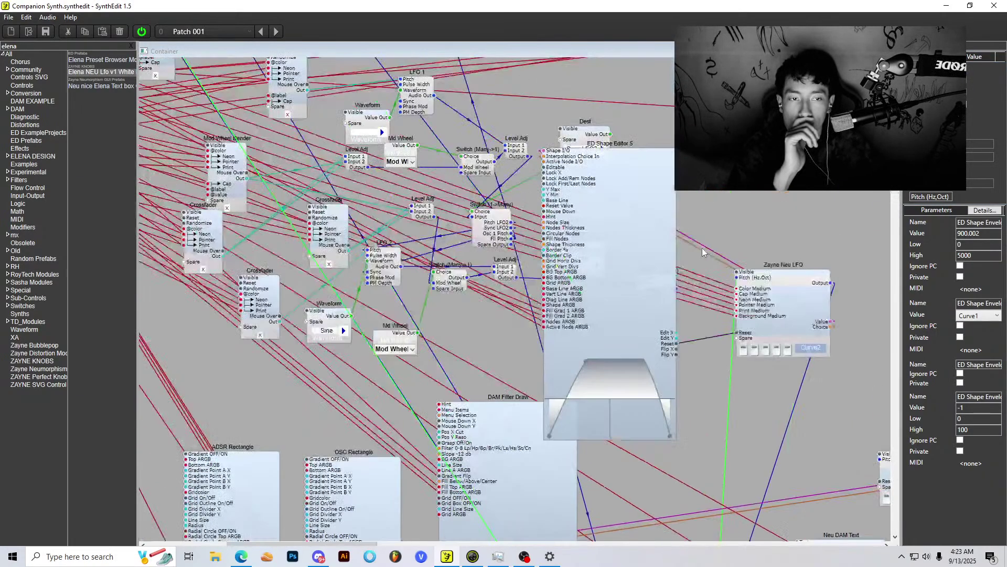
{"action": "left_click_drag", "start_coordinate": [795, 286], "coordinate": [786, 224]}
{"action": "scroll", "coordinate": [787, 367], "scroll_direction": "down", "scroll_amount": 2}
{"action": "scroll", "coordinate": [781, 225], "scroll_direction": "up", "scroll_amount": 2}
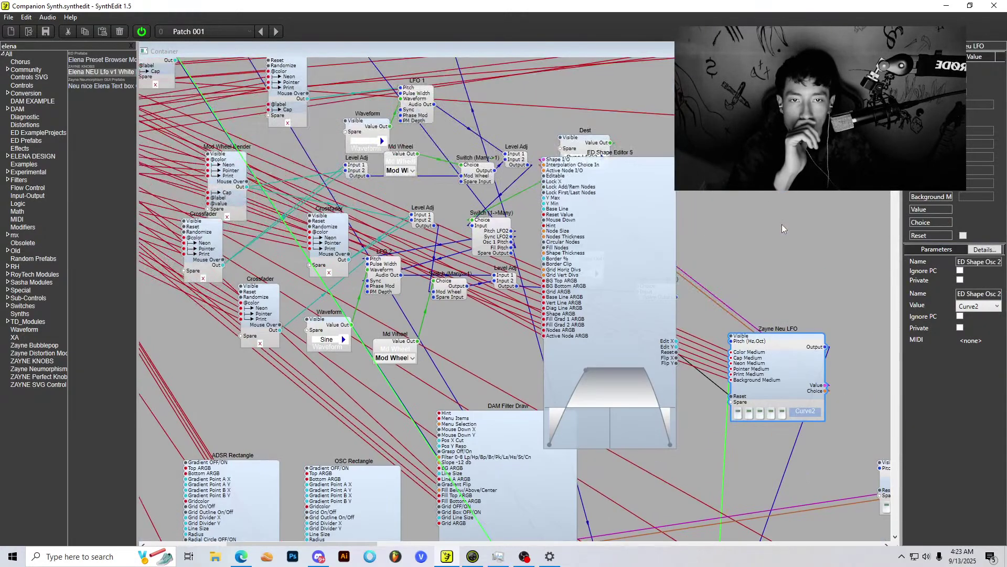
{"action": "left_click_drag", "start_coordinate": [625, 196], "coordinate": [874, 416]}
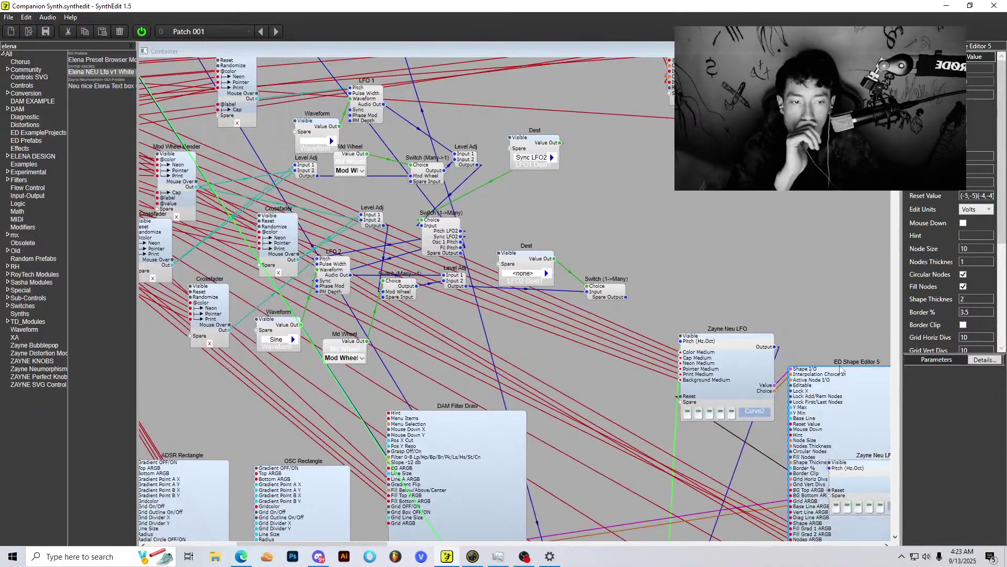
{"action": "scroll", "coordinate": [840, 369], "scroll_direction": "down", "scroll_amount": 2}
{"action": "left_click_drag", "start_coordinate": [843, 257], "coordinate": [822, 257]}
{"action": "left_click_drag", "start_coordinate": [730, 231], "coordinate": [609, 240]}
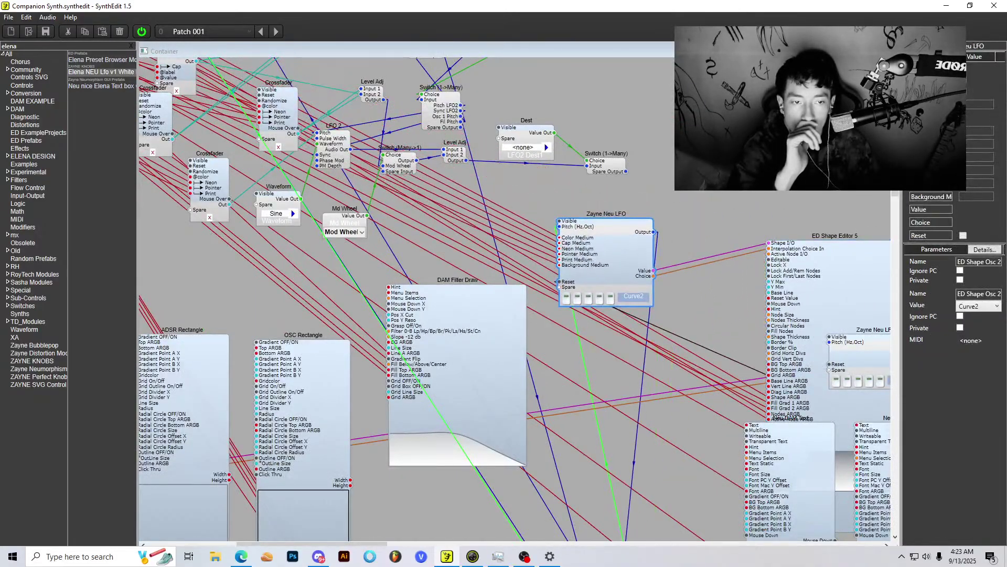
Step: Move the trapezoid-shaped ED Shape Editor 5 directly beside its Zayne Neu LFO
{"action": "scroll", "coordinate": [701, 315], "scroll_direction": "down", "scroll_amount": 8}
{"action": "scroll", "coordinate": [711, 301], "scroll_direction": "down", "scroll_amount": 4}
{"action": "scroll", "coordinate": [572, 285], "scroll_direction": "up", "scroll_amount": 2}
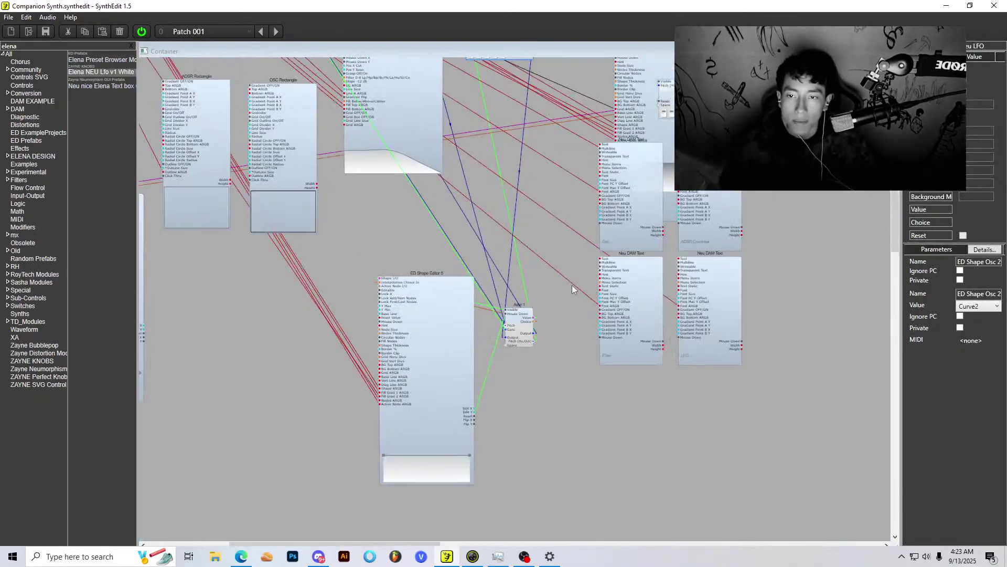
{"action": "scroll", "coordinate": [572, 284], "scroll_direction": "up", "scroll_amount": 2}
{"action": "left_click_drag", "start_coordinate": [651, 175], "coordinate": [602, 153]}
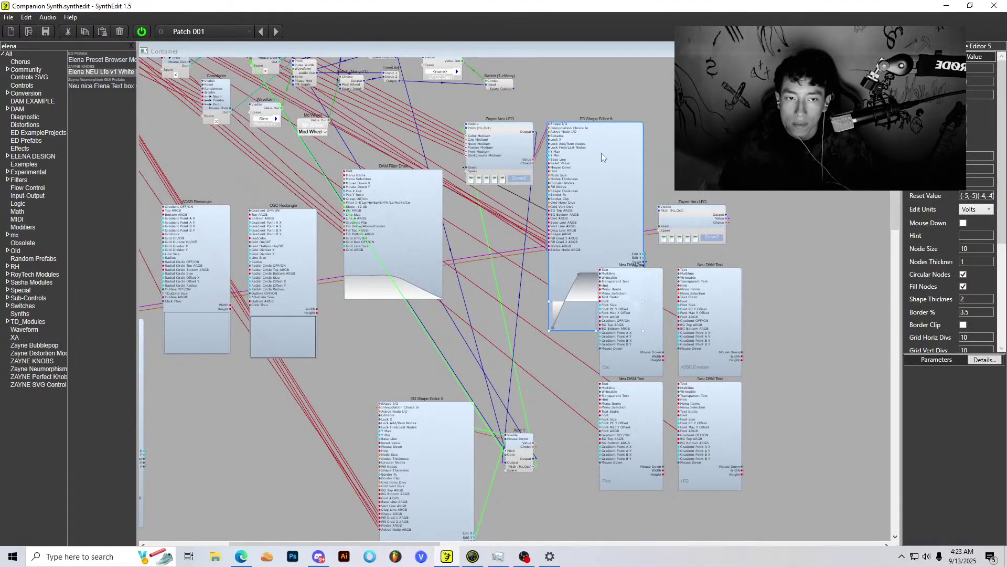
Step: Open the panel view and select the Elena NEU Lfo v1 White module showing the teal curve
{"action": "scroll", "coordinate": [660, 212], "scroll_direction": "down", "scroll_amount": 3}
{"action": "right_click", "coordinate": [737, 255]}
{"action": "left_click", "coordinate": [747, 266]}
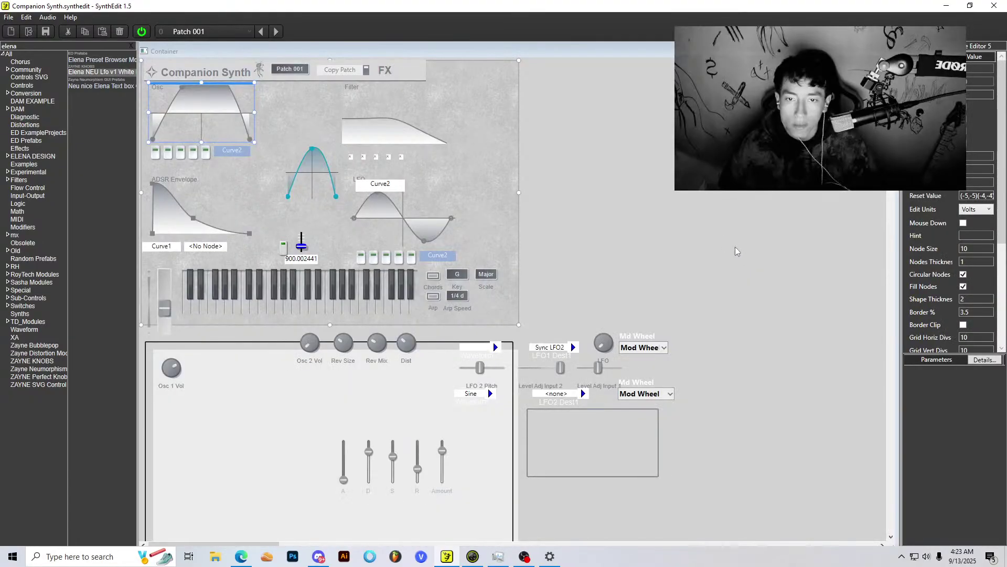
{"action": "scroll", "coordinate": [612, 284], "scroll_direction": "down", "scroll_amount": 2}
{"action": "scroll", "coordinate": [522, 262], "scroll_direction": "down", "scroll_amount": 2}
{"action": "left_click", "coordinate": [317, 155]}
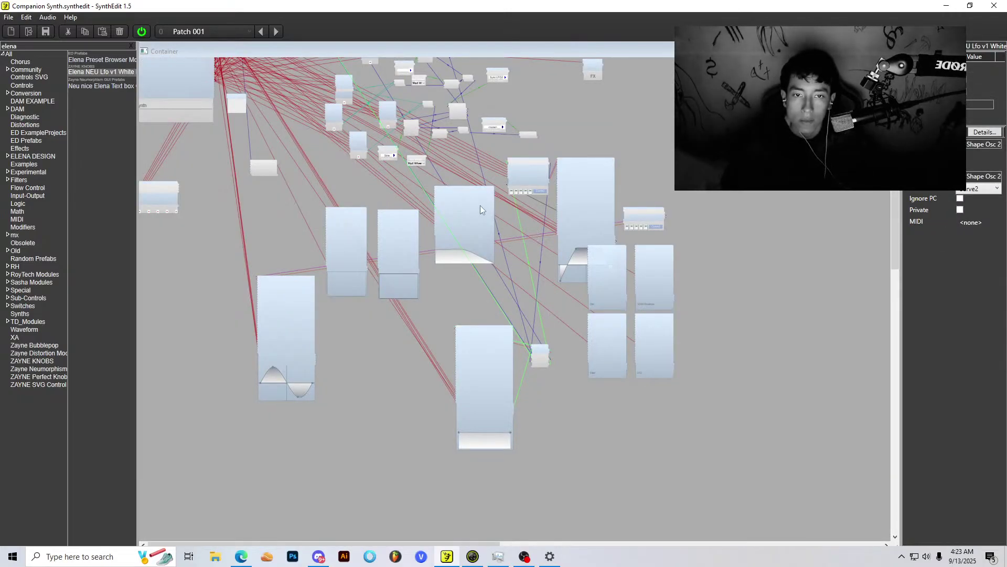
Step: Examine the structure around Adsr 1, the shape editors and the LFO modules, including the selected Elena NEU Lfo v1 White
{"action": "scroll", "coordinate": [509, 206], "scroll_direction": "up", "scroll_amount": 4}
{"action": "scroll", "coordinate": [511, 207], "scroll_direction": "down", "scroll_amount": 1}
{"action": "scroll", "coordinate": [519, 213], "scroll_direction": "down", "scroll_amount": 1}
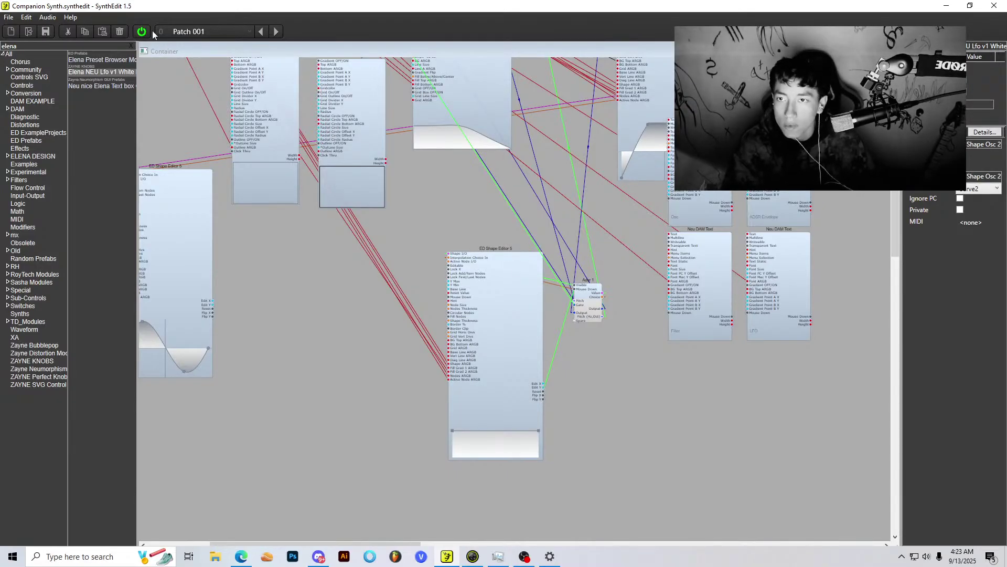
{"action": "scroll", "coordinate": [684, 287], "scroll_direction": "up", "scroll_amount": 2}
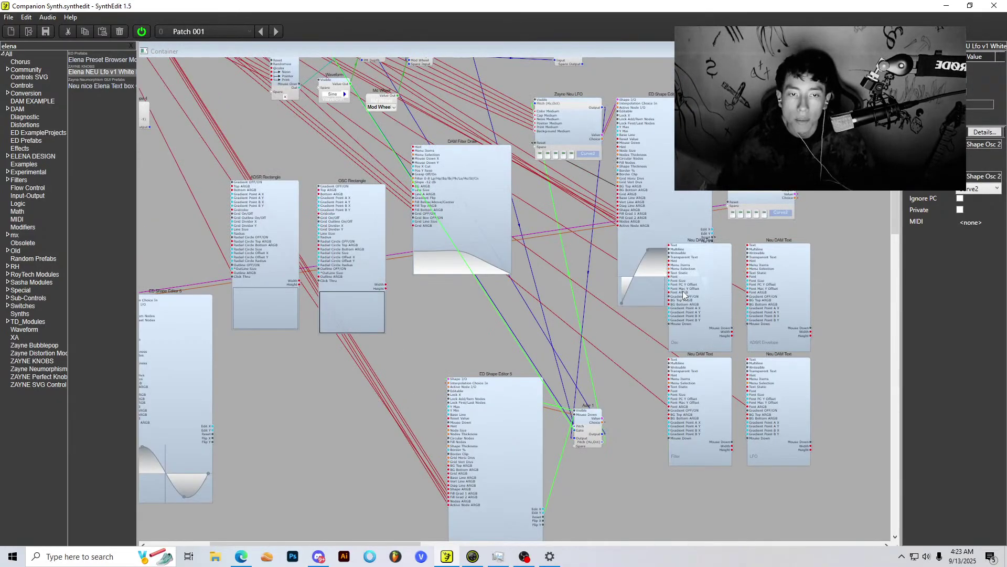
{"action": "scroll", "coordinate": [664, 203], "scroll_direction": "up", "scroll_amount": 3}
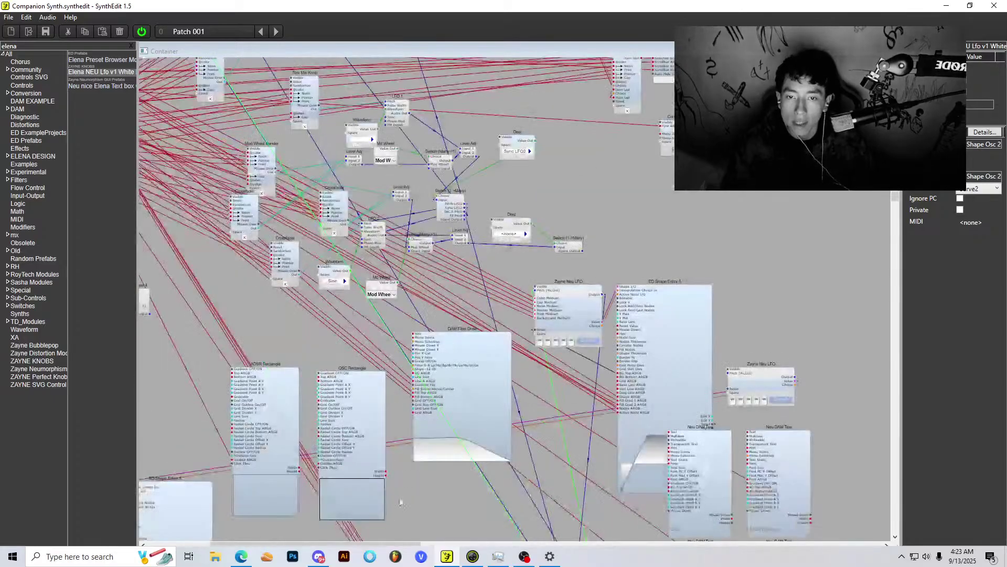
{"action": "left_click_drag", "start_coordinate": [382, 546], "coordinate": [304, 541]}
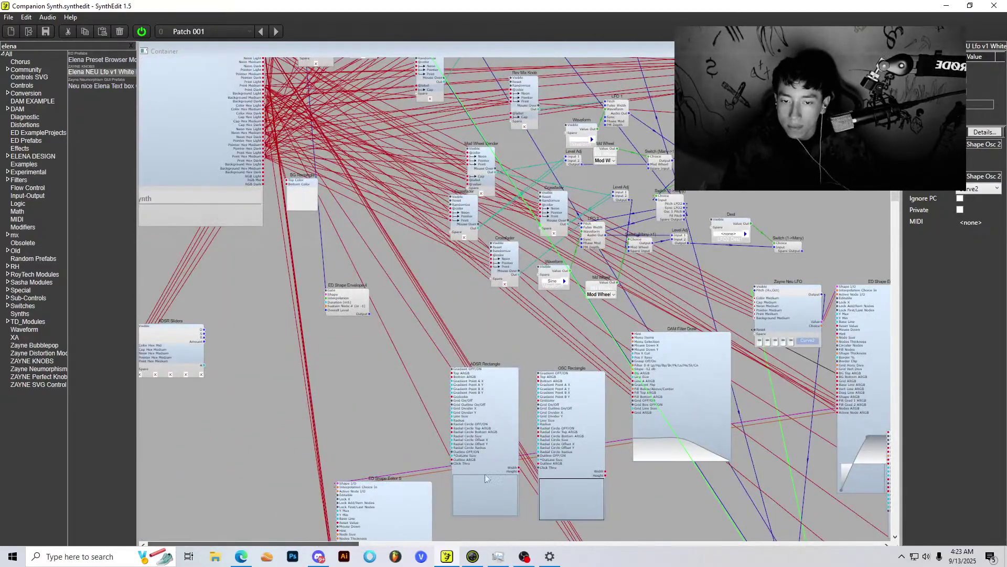
{"action": "scroll", "coordinate": [571, 436], "scroll_direction": "down", "scroll_amount": 6}
{"action": "right_click", "coordinate": [531, 374]}
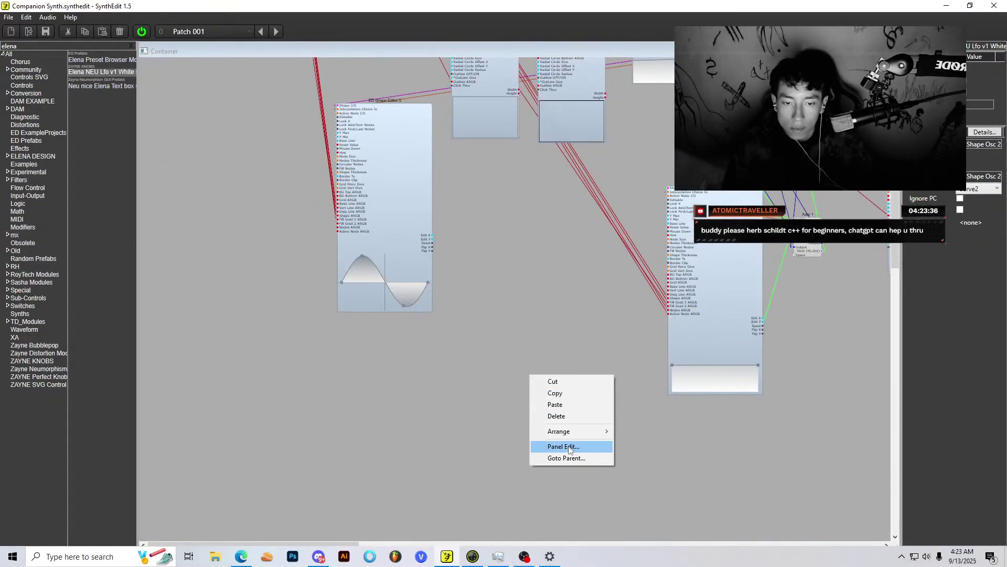
{"action": "left_click", "coordinate": [564, 446]}
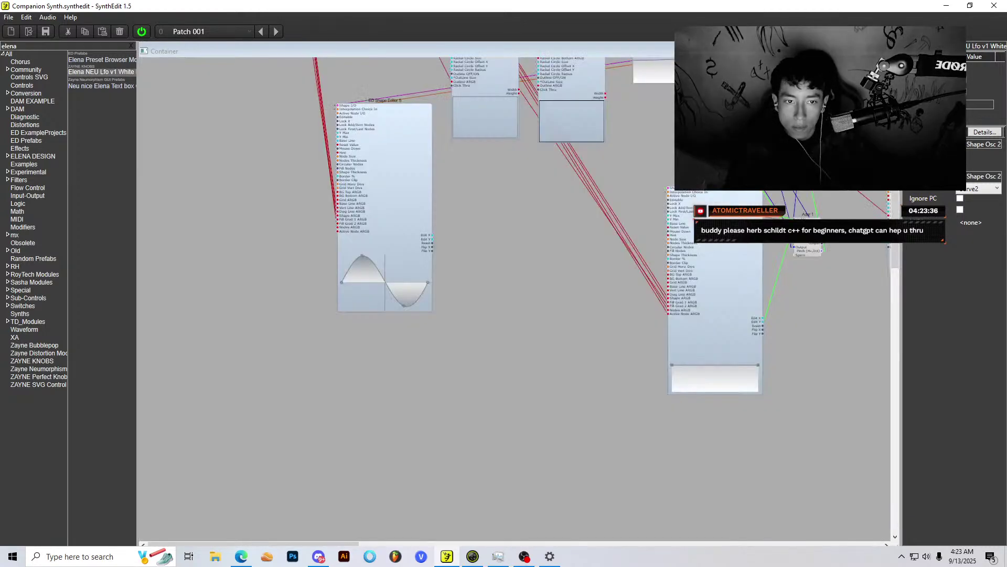
{"action": "scroll", "coordinate": [710, 275], "scroll_direction": "down", "scroll_amount": 3}
{"action": "scroll", "coordinate": [703, 281], "scroll_direction": "down", "scroll_amount": 3}
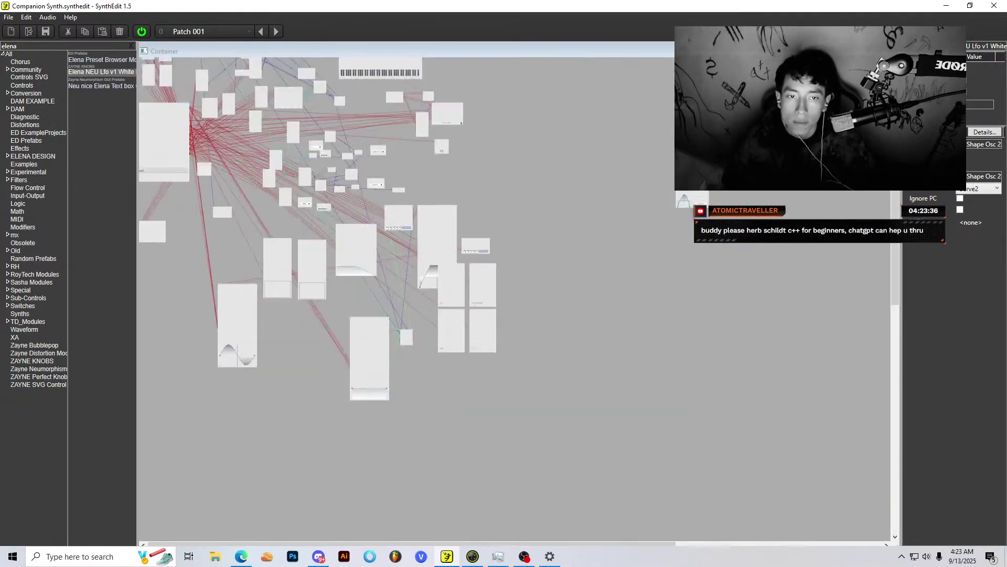
{"action": "scroll", "coordinate": [463, 251], "scroll_direction": "up", "scroll_amount": 3}
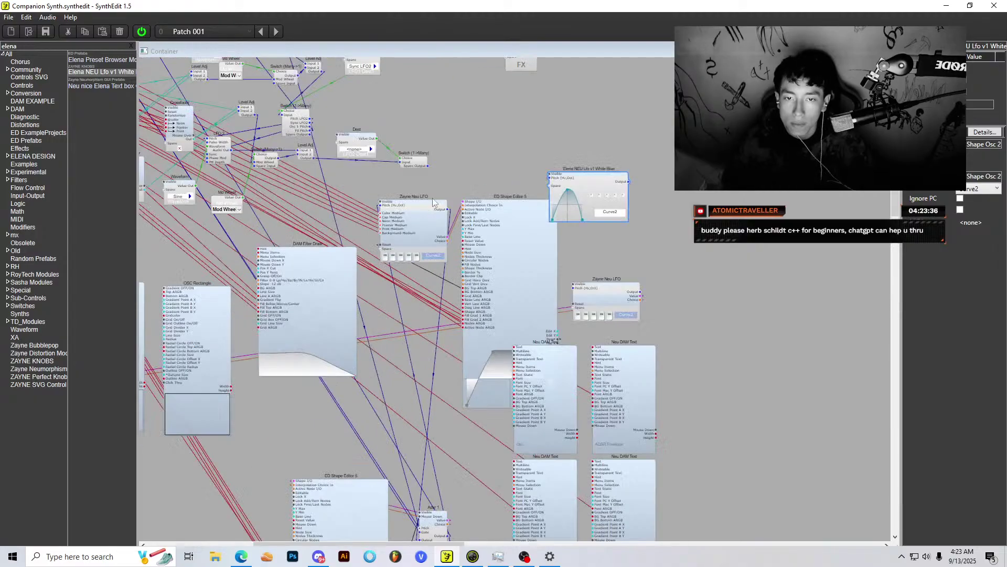
{"action": "scroll", "coordinate": [534, 209], "scroll_direction": "up", "scroll_amount": 3}
{"action": "scroll", "coordinate": [425, 251], "scroll_direction": "up", "scroll_amount": 2}
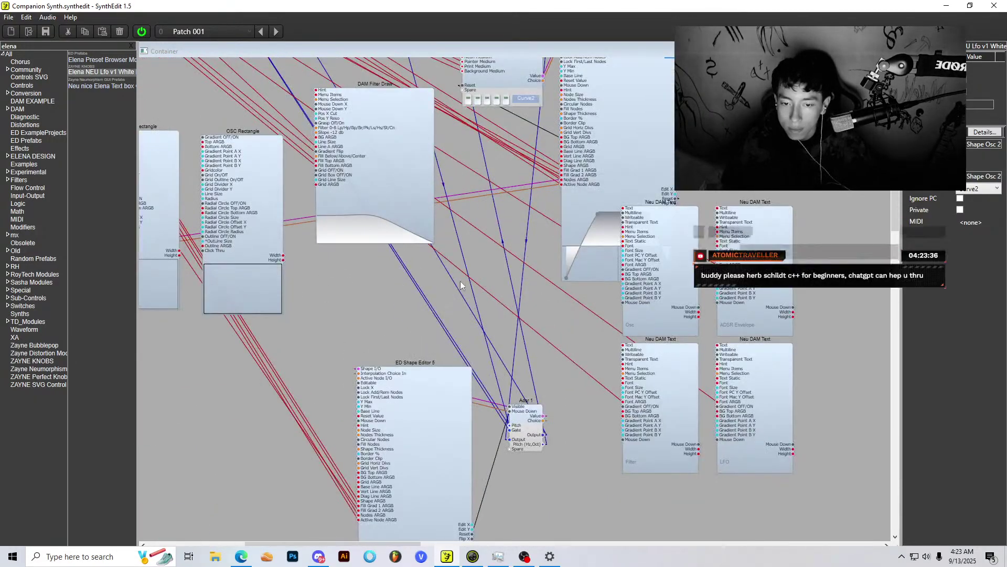
Step: Move the ED Shape Editor 5 connected to Adsr 1 below the rectangles and rename it ADSR Env ED Shape Editor 5
{"action": "scroll", "coordinate": [467, 278], "scroll_direction": "down", "scroll_amount": 2}
{"action": "left_click_drag", "start_coordinate": [443, 330], "coordinate": [396, 360]}
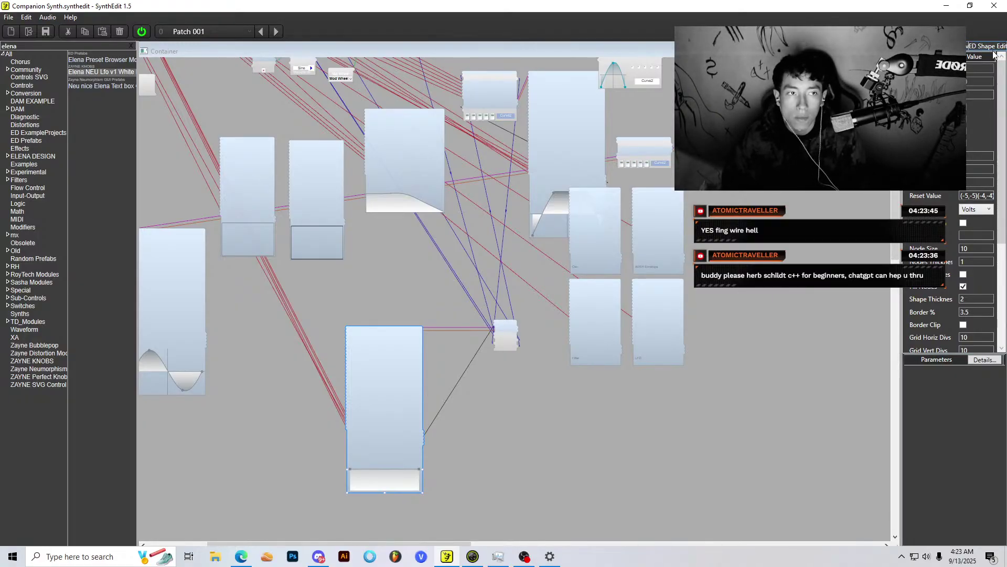
{"action": "scroll", "coordinate": [278, 291], "scroll_direction": "up", "scroll_amount": 3}
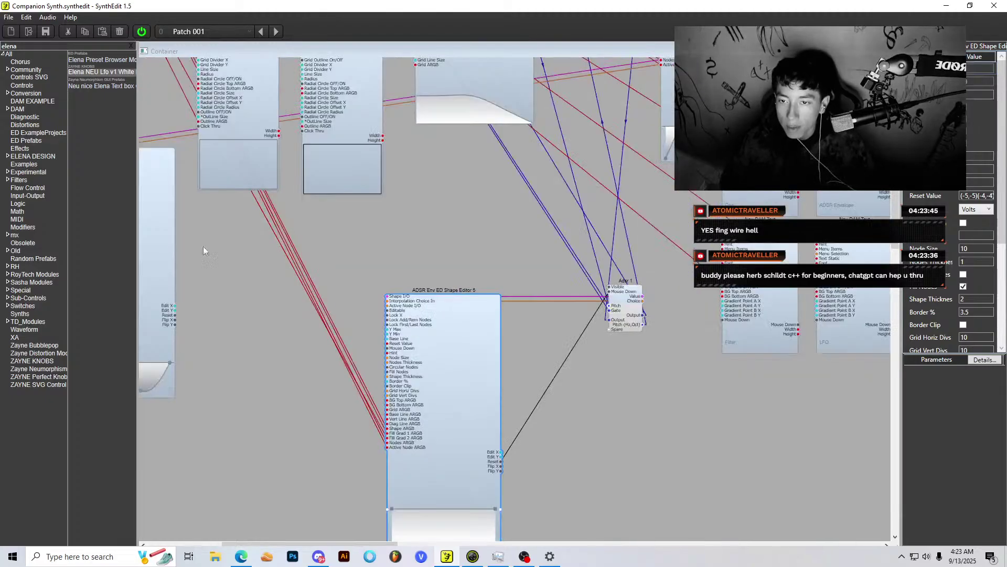
Step: Place the sine-shaped ED Shape Editor 5 beside the ADSR Env editor and rename it LFO ED Shape Editor 5
{"action": "scroll", "coordinate": [298, 350], "scroll_direction": "down", "scroll_amount": 2}
{"action": "right_click", "coordinate": [692, 412]}
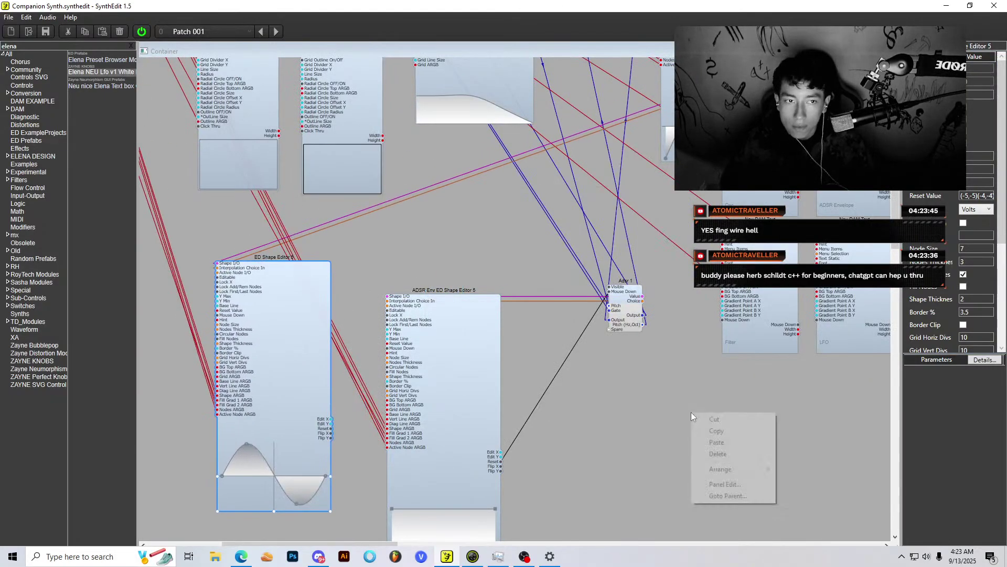
{"action": "left_click", "coordinate": [723, 485]}
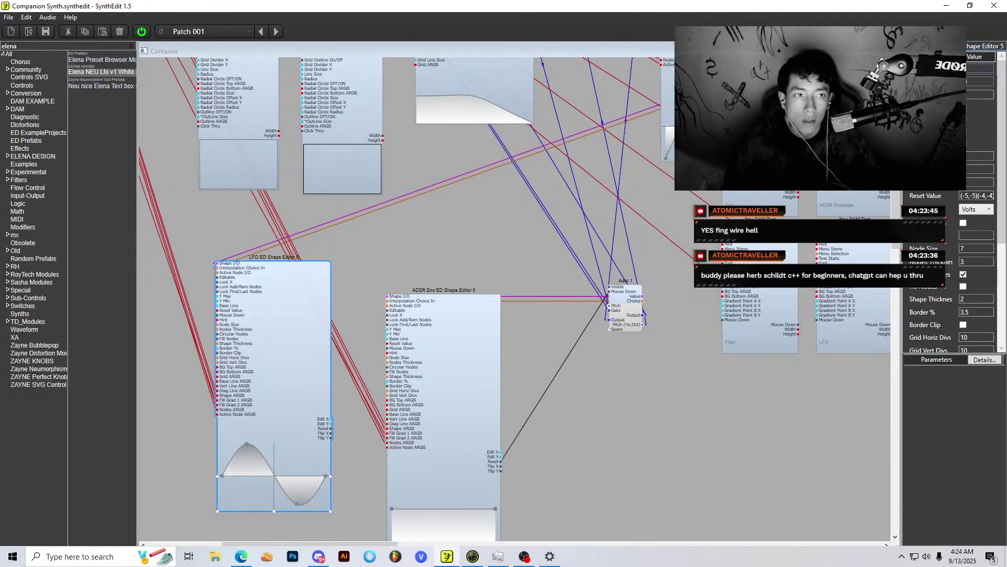
Step: Rename the trapezoid-shaped ED Shape Editor 5 as OSC 1 ED Shape Editor 5 and reposition it beside its Zayne Neu LFO
{"action": "scroll", "coordinate": [682, 236], "scroll_direction": "up", "scroll_amount": 3}
{"action": "left_click_drag", "start_coordinate": [703, 231], "coordinate": [651, 298]}
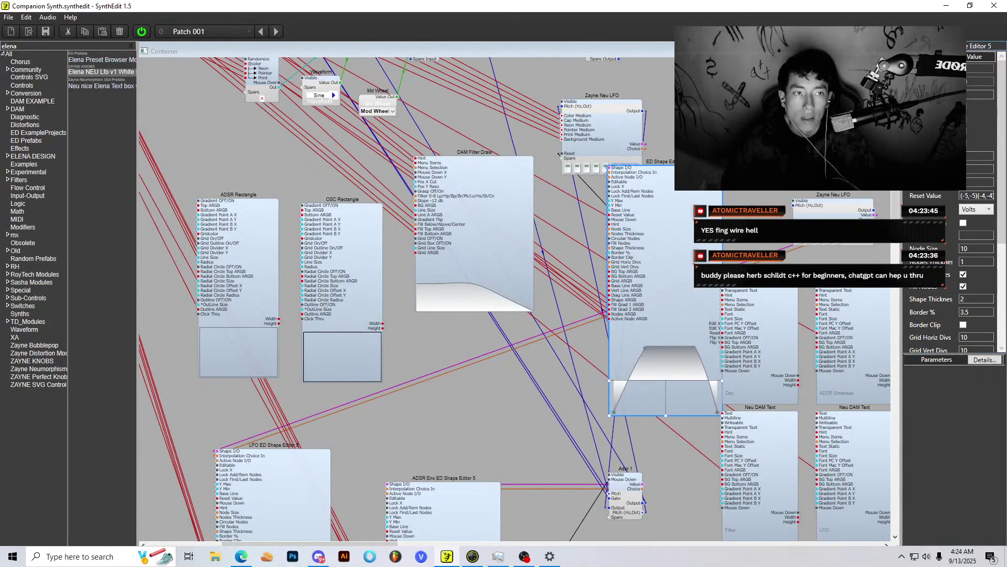
{"action": "left_click", "coordinate": [971, 46]}
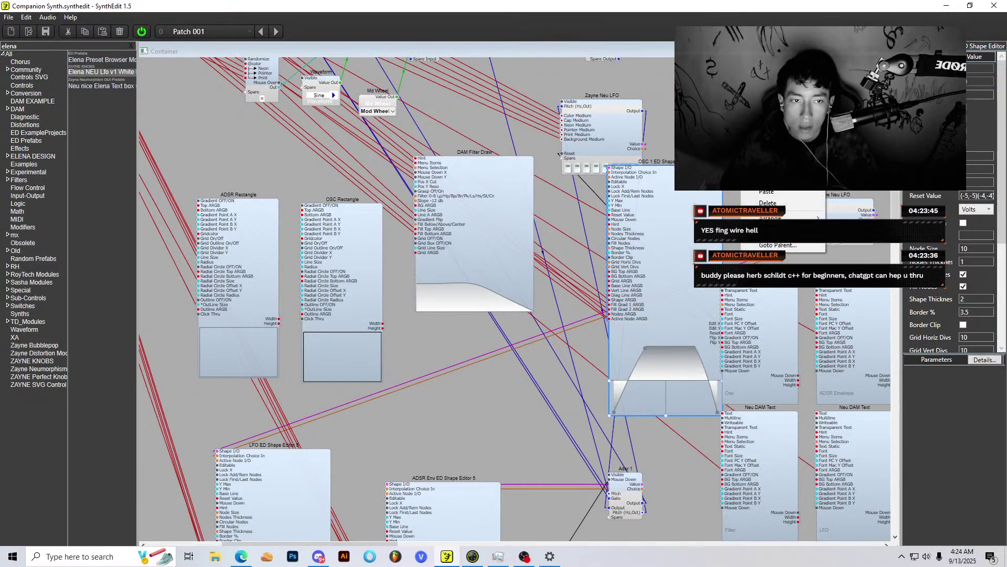
{"action": "key", "text": "Tab"}
{"action": "key", "text": "Tab"}
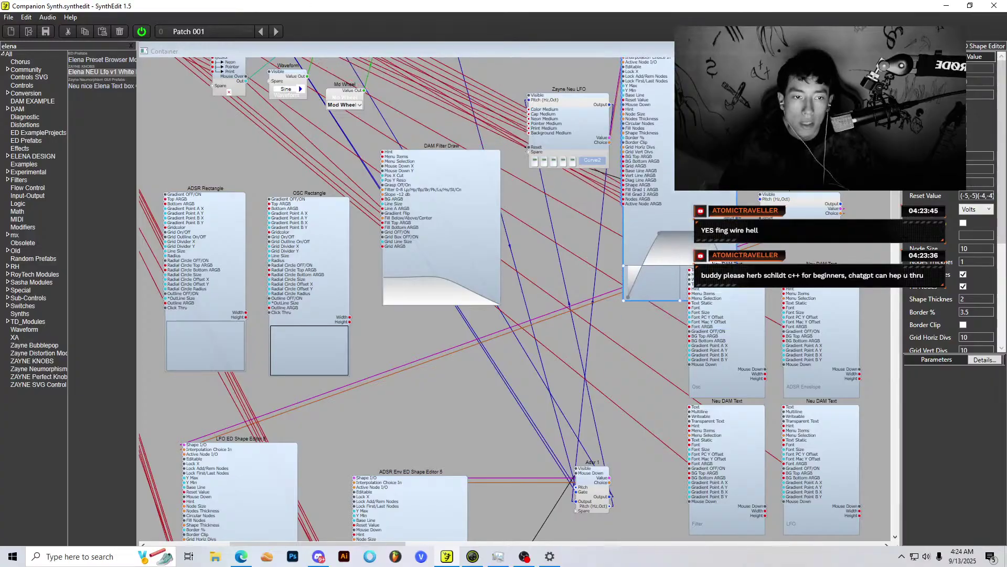
Step: Open the Elena NEU Lfo v1 White Blue container and examine how ED Shape Osc 2 is wired to its patch memories
{"action": "double_click", "coordinate": [800, 228]}
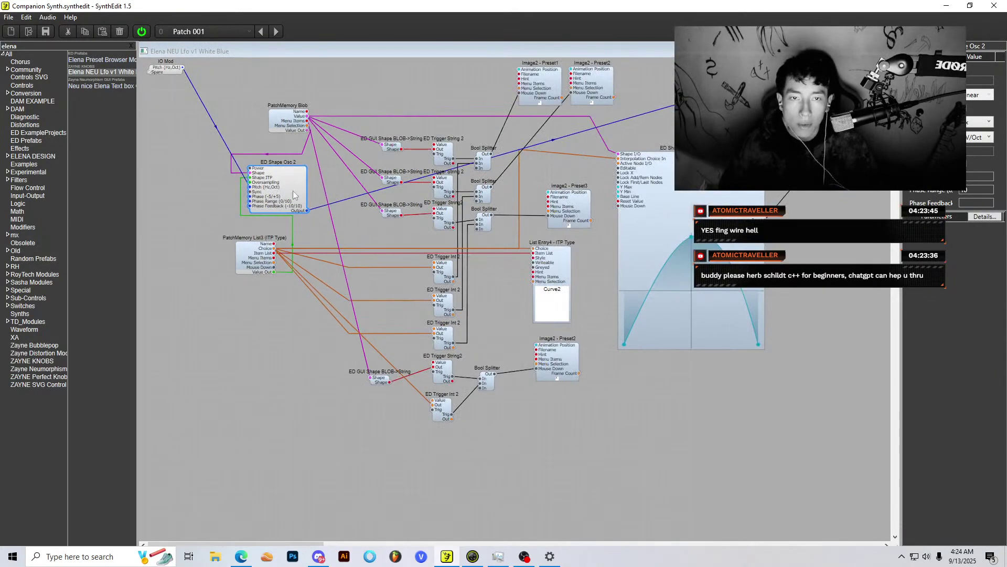
{"action": "scroll", "coordinate": [272, 184], "scroll_direction": "up", "scroll_amount": 1}
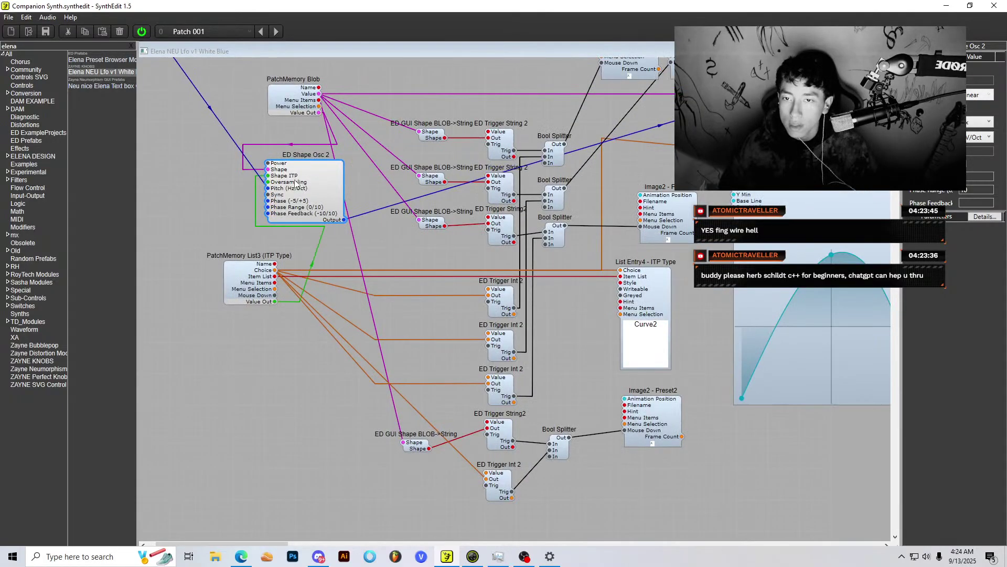
{"action": "scroll", "coordinate": [294, 181], "scroll_direction": "up", "scroll_amount": 1}
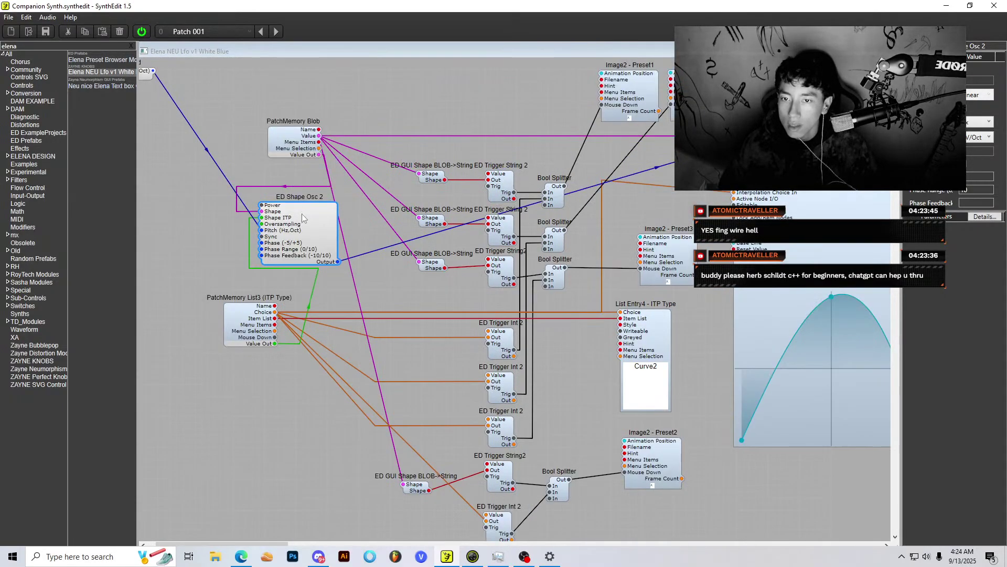
{"action": "scroll", "coordinate": [289, 206], "scroll_direction": "down", "scroll_amount": 1}
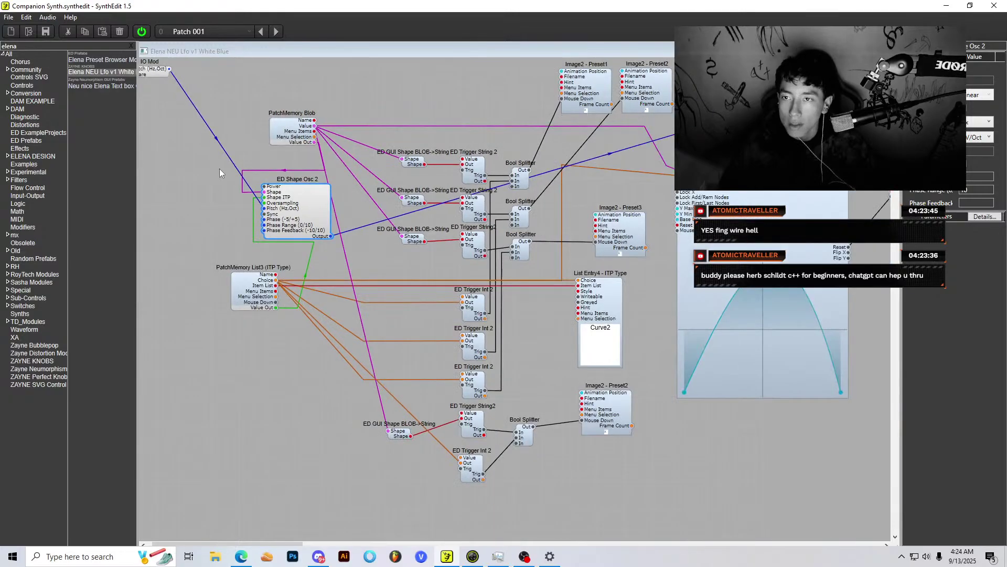
{"action": "scroll", "coordinate": [278, 186], "scroll_direction": "up", "scroll_amount": 1}
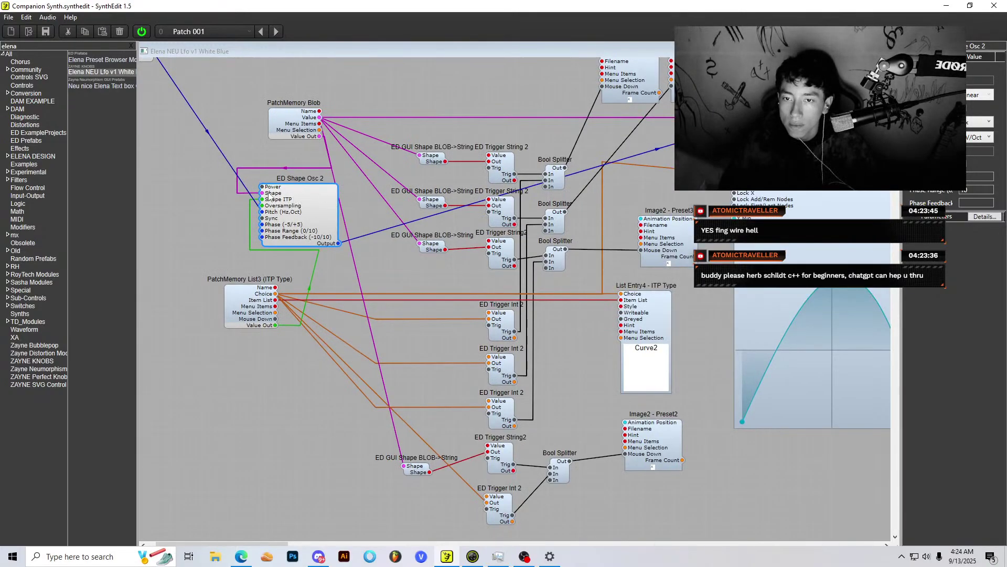
{"action": "left_click_drag", "start_coordinate": [316, 194], "coordinate": [325, 198]}
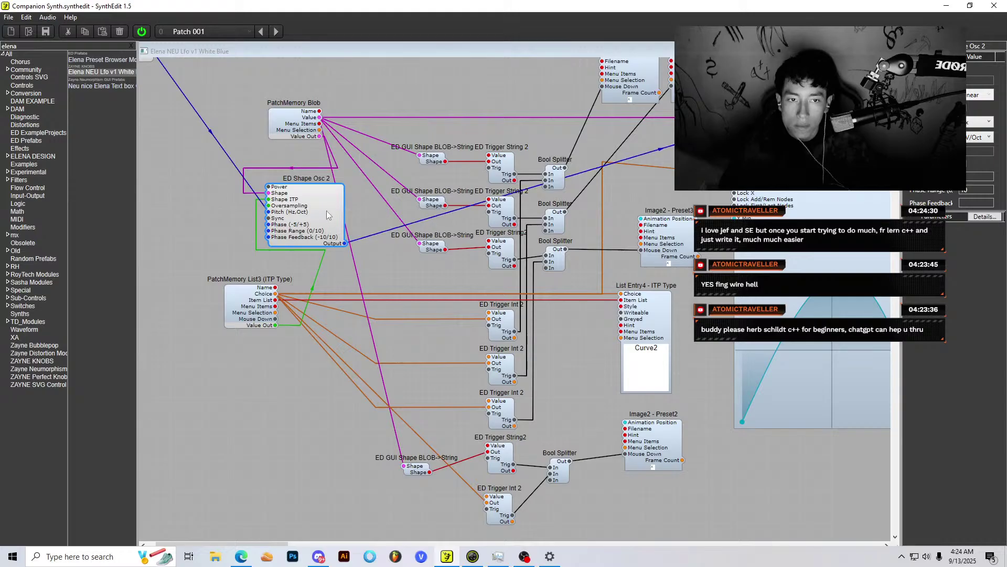
{"action": "left_click_drag", "start_coordinate": [327, 216], "coordinate": [348, 223]}
{"action": "left_click", "coordinate": [892, 51]}
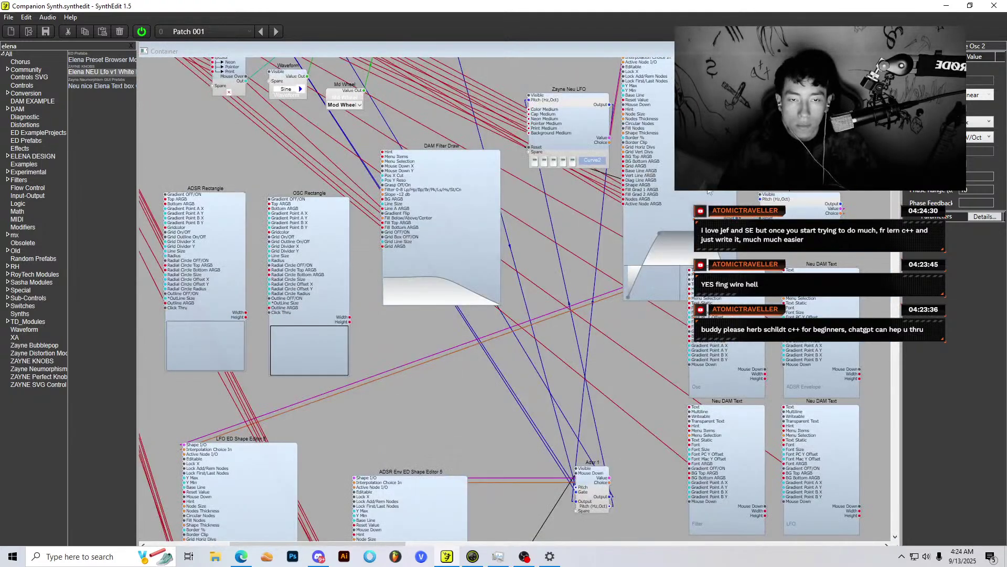
Step: Try to connect the Pitch output of MIDI-CV 2 to the Elena NEU Lfo v1 White module
{"action": "scroll", "coordinate": [710, 193], "scroll_direction": "up", "scroll_amount": 1}
{"action": "left_click", "coordinate": [705, 192]}
{"action": "scroll", "coordinate": [726, 193], "scroll_direction": "up", "scroll_amount": 1}
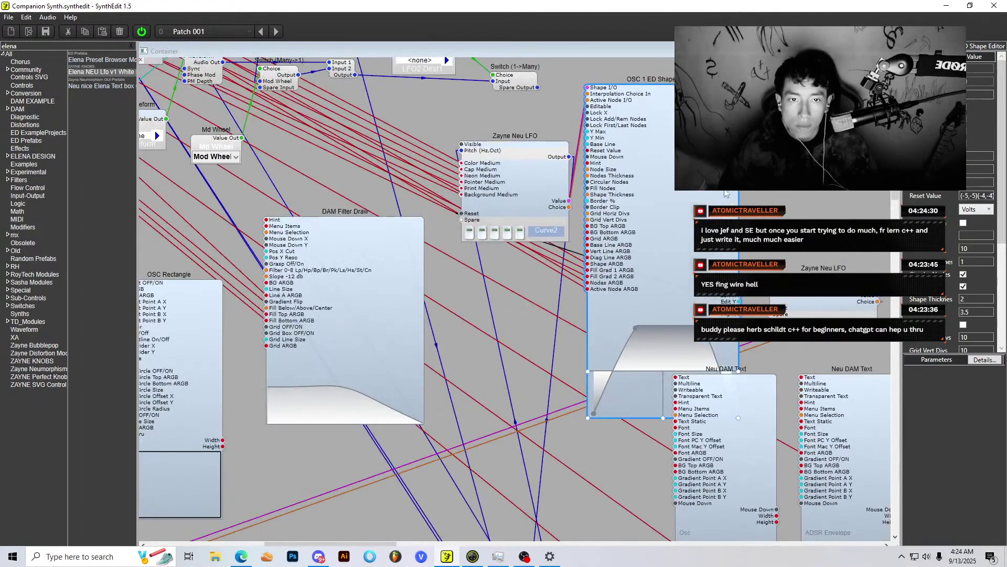
{"action": "scroll", "coordinate": [655, 209], "scroll_direction": "down", "scroll_amount": 1}
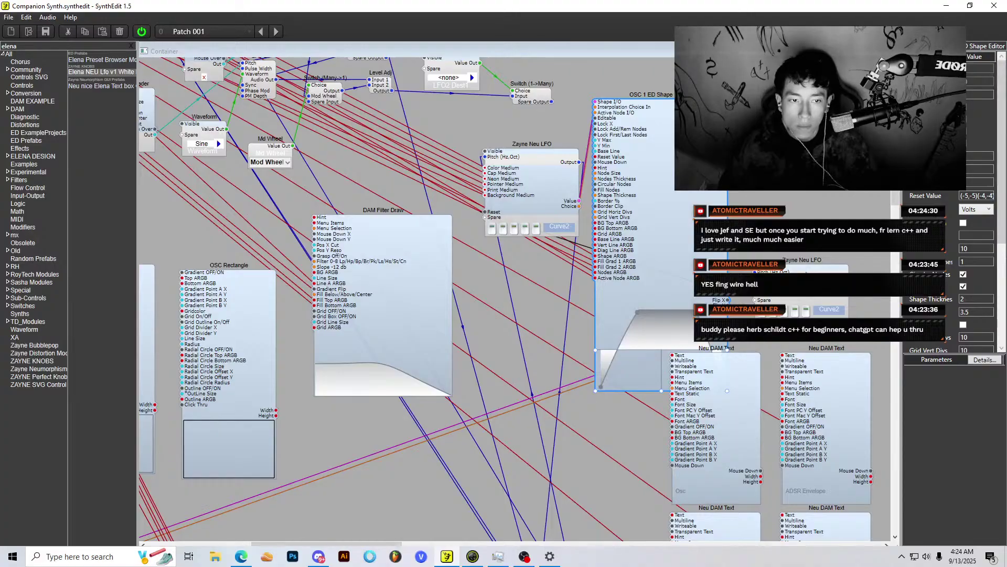
{"action": "left_click", "coordinate": [766, 257]}
{"action": "scroll", "coordinate": [766, 256], "scroll_direction": "down", "scroll_amount": 2}
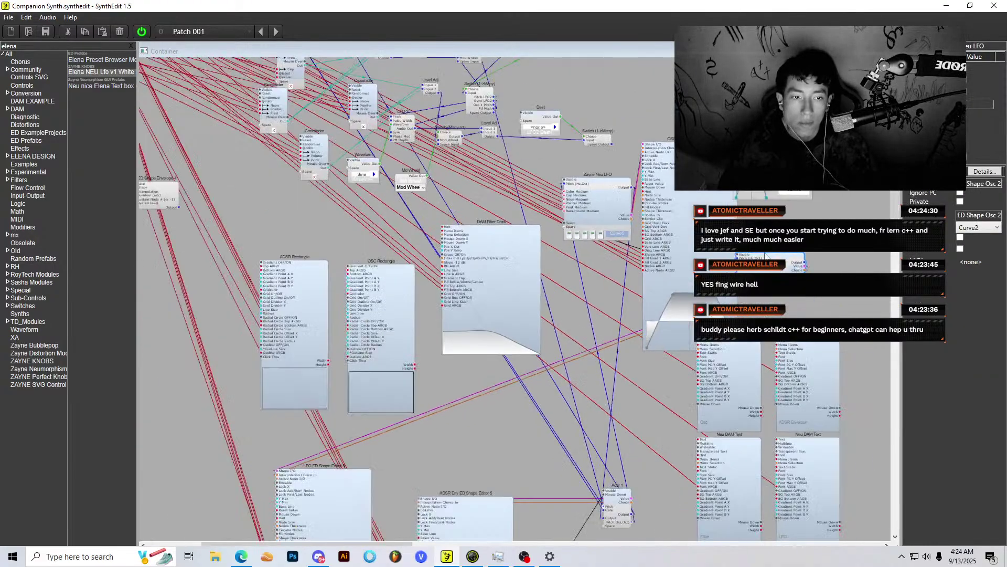
{"action": "scroll", "coordinate": [261, 190], "scroll_direction": "up", "scroll_amount": 5}
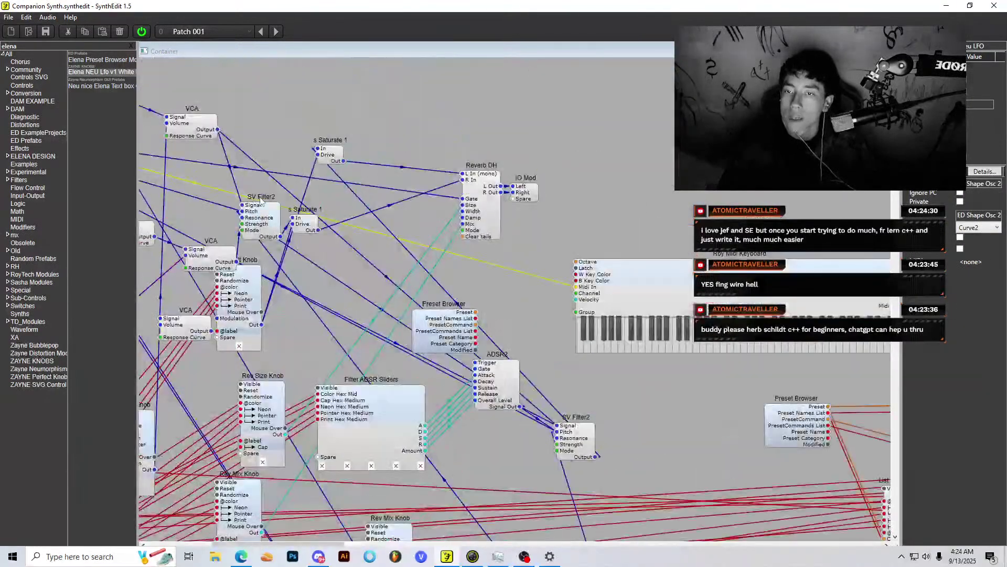
{"action": "scroll", "coordinate": [260, 200], "scroll_direction": "down", "scroll_amount": 4}
{"action": "scroll", "coordinate": [295, 352], "scroll_direction": "up", "scroll_amount": 3}
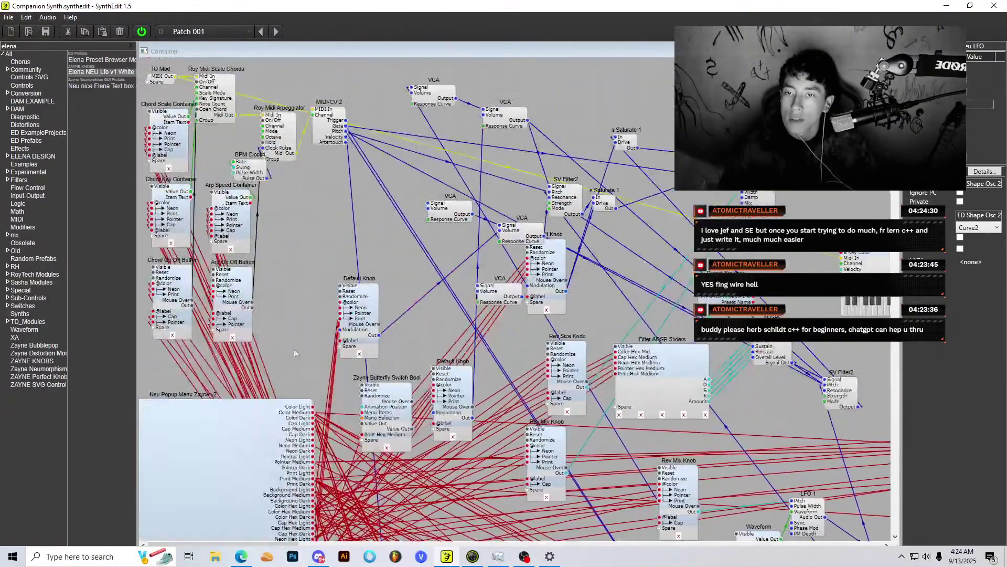
{"action": "left_click_drag", "start_coordinate": [346, 131], "coordinate": [729, 200]}
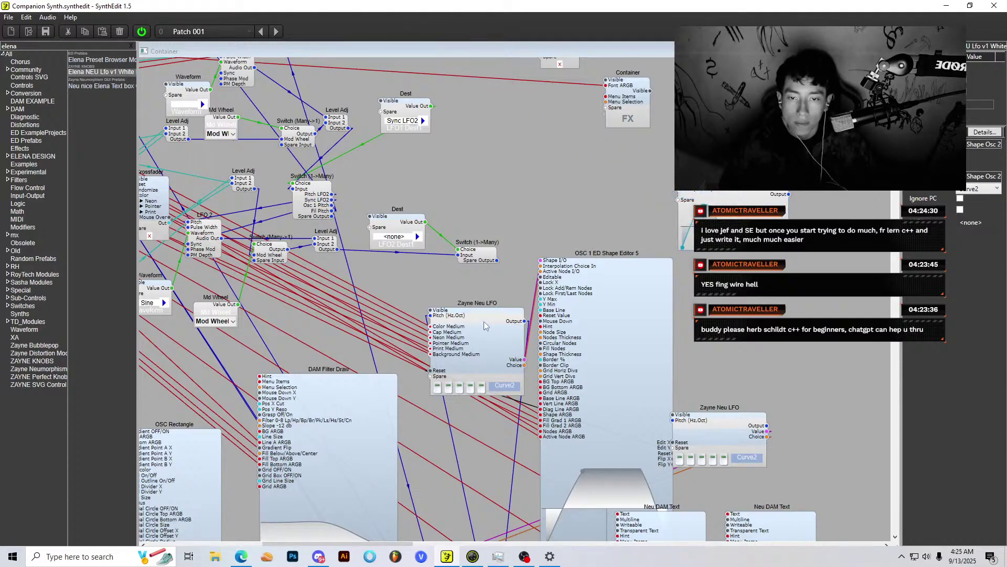
Step: Shift OSC 1 ED Shape Editor 5 to the right and move its Zayne Neu LFO down beside Adsr 1
{"action": "scroll", "coordinate": [525, 314], "scroll_direction": "down", "scroll_amount": 3}
{"action": "left_click_drag", "start_coordinate": [585, 229], "coordinate": [612, 261]}
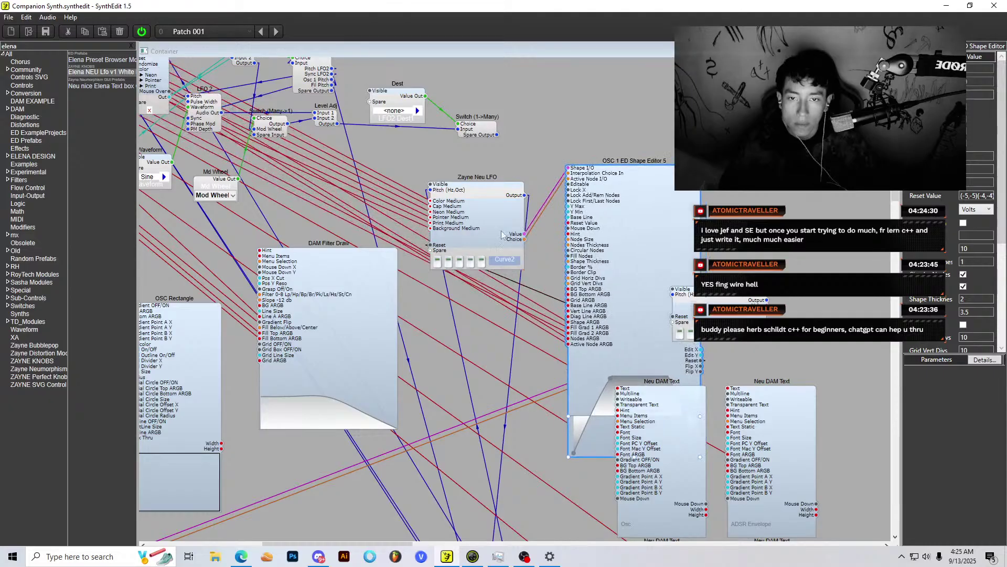
{"action": "left_click_drag", "start_coordinate": [502, 234], "coordinate": [591, 458]}
{"action": "left_click_drag", "start_coordinate": [504, 420], "coordinate": [433, 310]}
{"action": "left_click_drag", "start_coordinate": [579, 445], "coordinate": [538, 352]}
{"action": "scroll", "coordinate": [474, 339], "scroll_direction": "up", "scroll_amount": 1}
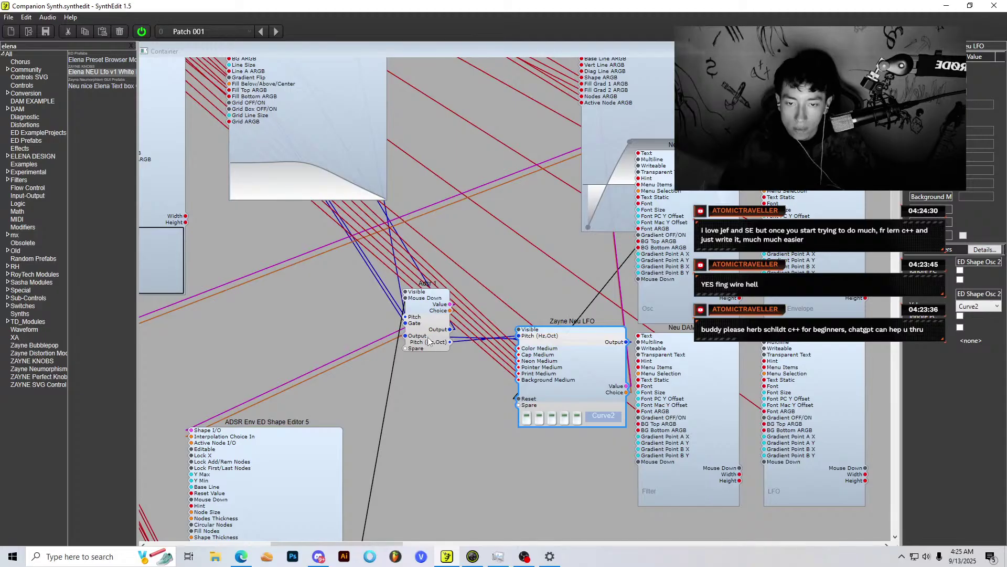
{"action": "left_click_drag", "start_coordinate": [429, 341], "coordinate": [430, 348]}
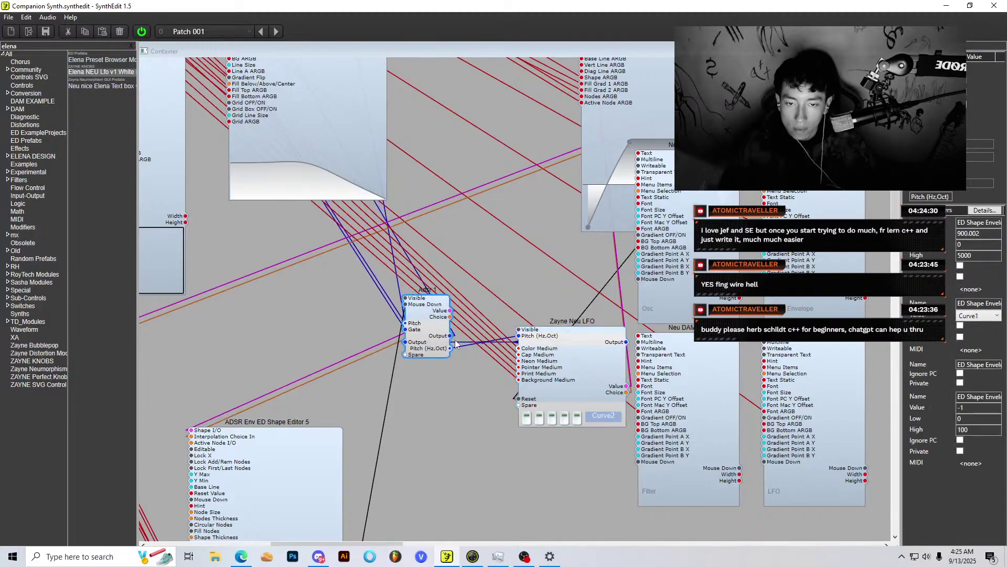
Step: Open the Adsr 1 container and examine the wiring of its shape envelope, IO Mod and VCA
{"action": "double_click", "coordinate": [432, 324]}
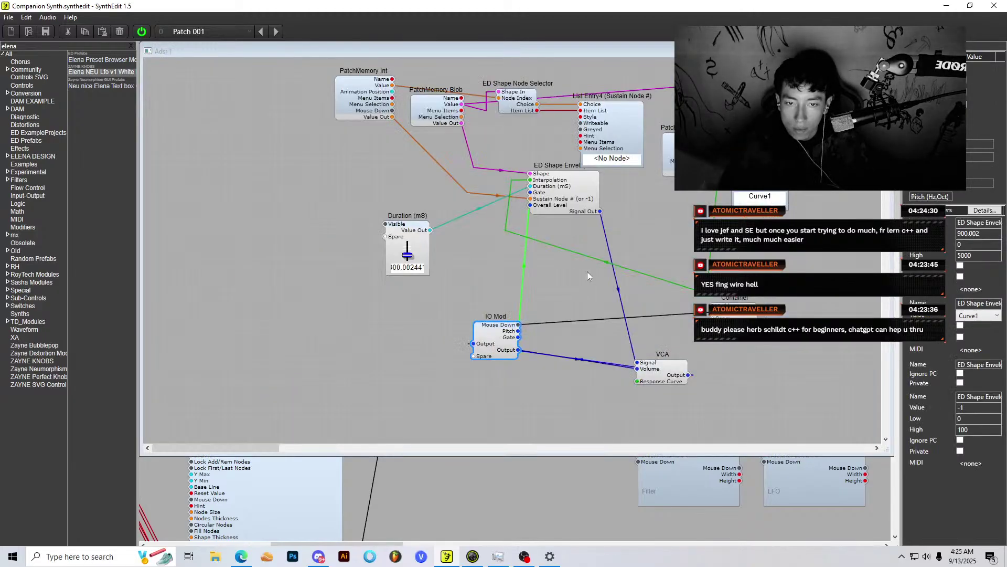
{"action": "scroll", "coordinate": [597, 270], "scroll_direction": "down", "scroll_amount": 1}
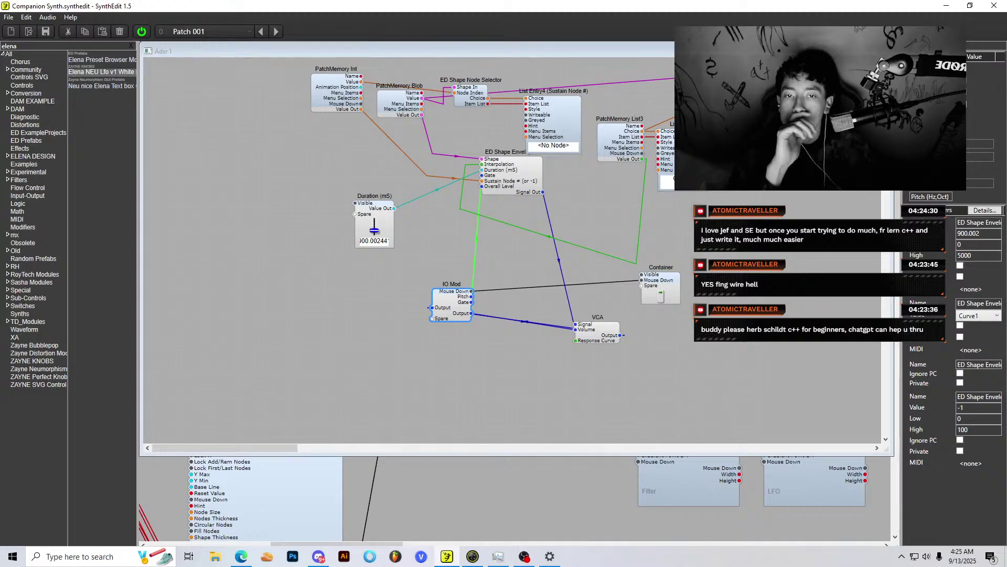
{"action": "left_click", "coordinate": [885, 51]}
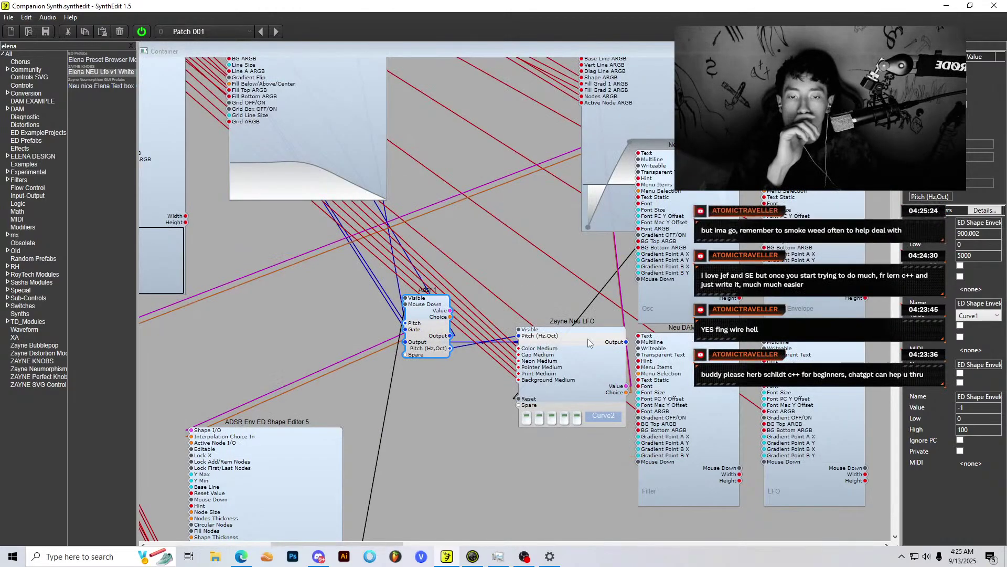
Step: Move the Zayne Neu LFO closer to the right side of Adsr 1, leaving Adsr 1 selected
{"action": "left_click_drag", "start_coordinate": [588, 339], "coordinate": [583, 321]}
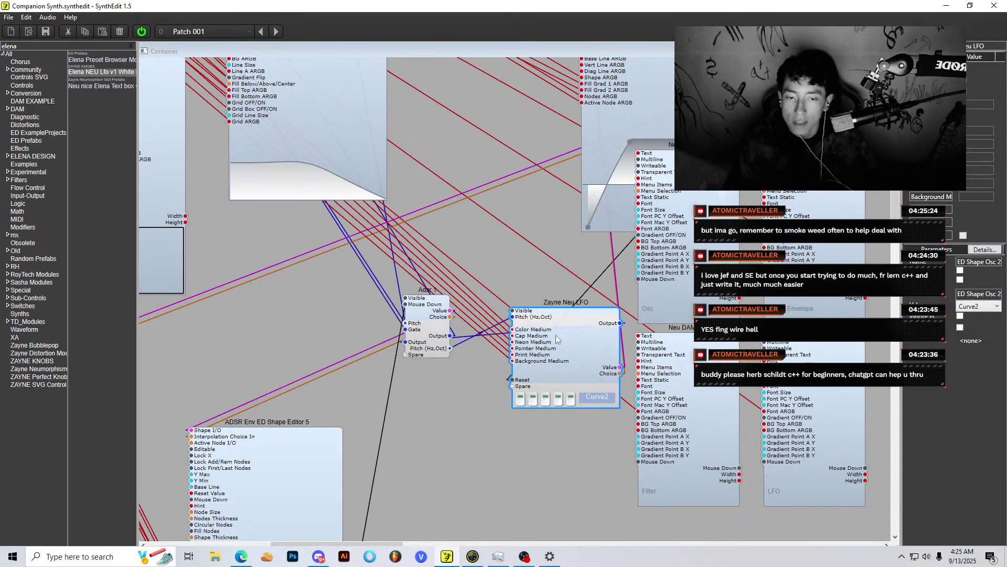
{"action": "left_click_drag", "start_coordinate": [565, 329], "coordinate": [540, 354]}
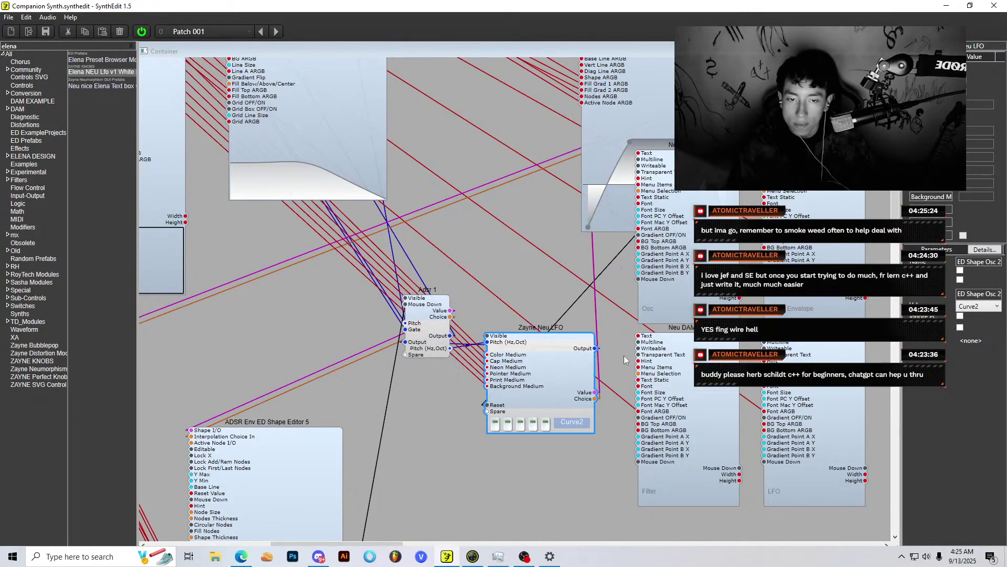
{"action": "left_click", "coordinate": [435, 322]}
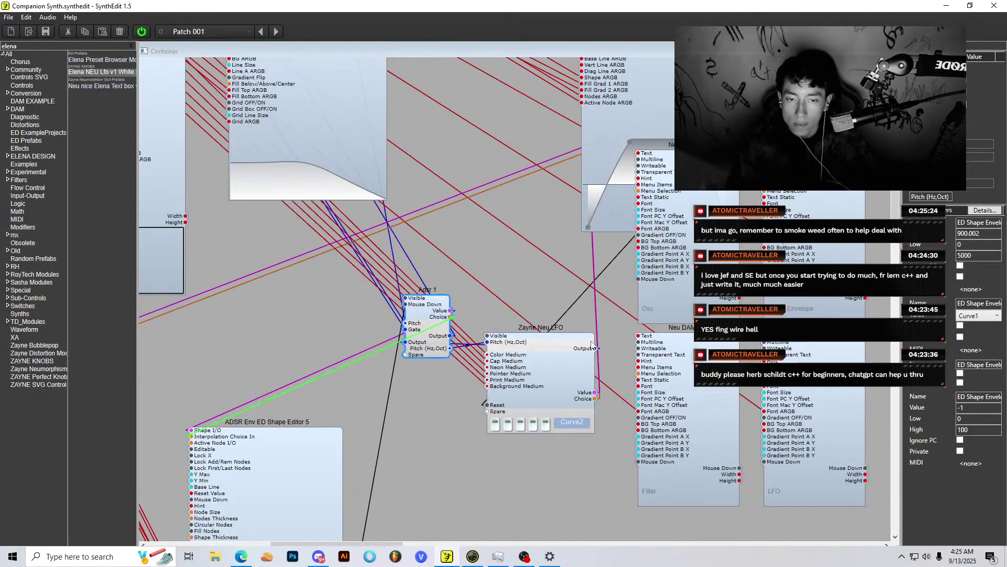
Step: Move OSC 1 ED Shape Editor 5 up and left, to the upper right of DAM Filter Draw
{"action": "scroll", "coordinate": [630, 343], "scroll_direction": "up", "scroll_amount": 5}
{"action": "scroll", "coordinate": [663, 330], "scroll_direction": "down", "scroll_amount": 1}
{"action": "left_click_drag", "start_coordinate": [659, 299], "coordinate": [570, 248]}
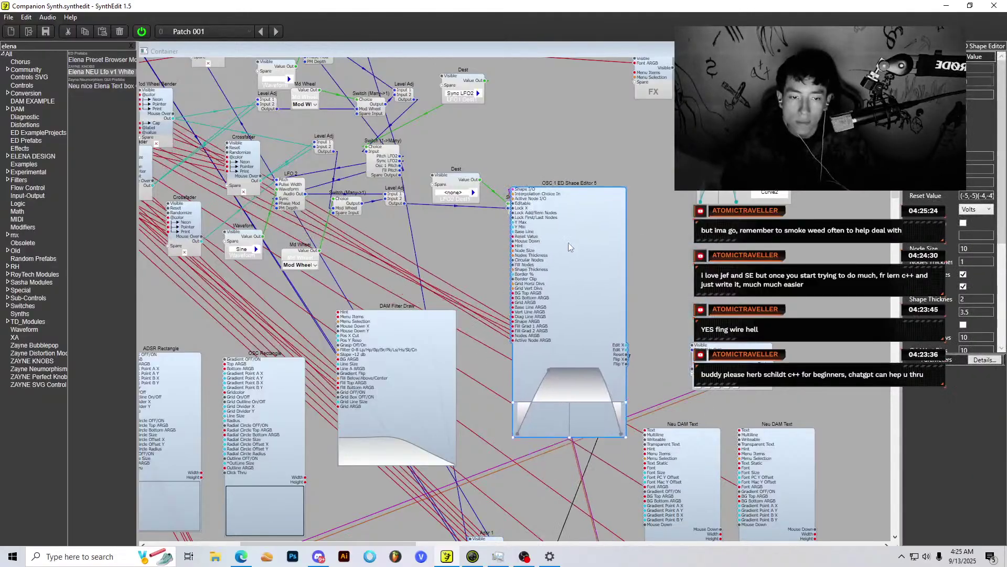
Step: Move the other Zayne Neu LFO to the left side of LFO ED Shape Editor 5
{"action": "left_click_drag", "start_coordinate": [735, 368], "coordinate": [730, 339]}
{"action": "scroll", "coordinate": [730, 340], "scroll_direction": "down", "scroll_amount": 1}
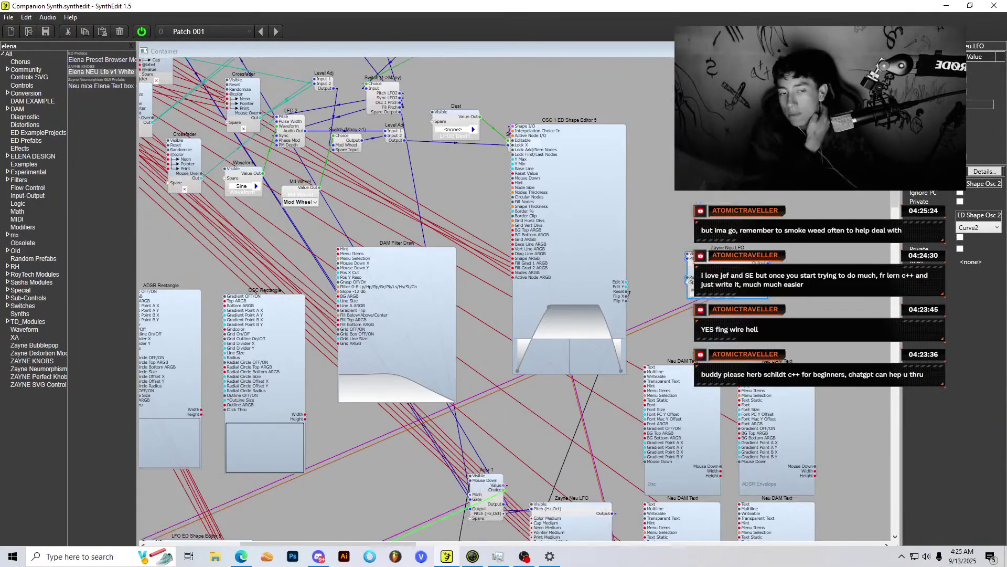
{"action": "scroll", "coordinate": [478, 299], "scroll_direction": "down", "scroll_amount": 5}
{"action": "scroll", "coordinate": [477, 300], "scroll_direction": "up", "scroll_amount": 3}
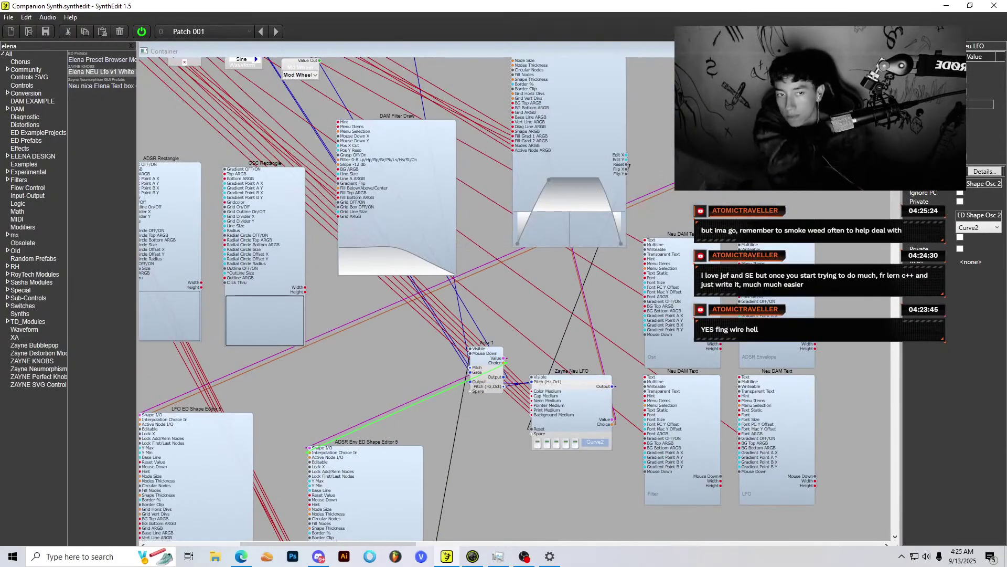
{"action": "scroll", "coordinate": [629, 357], "scroll_direction": "left", "scroll_amount": 2}
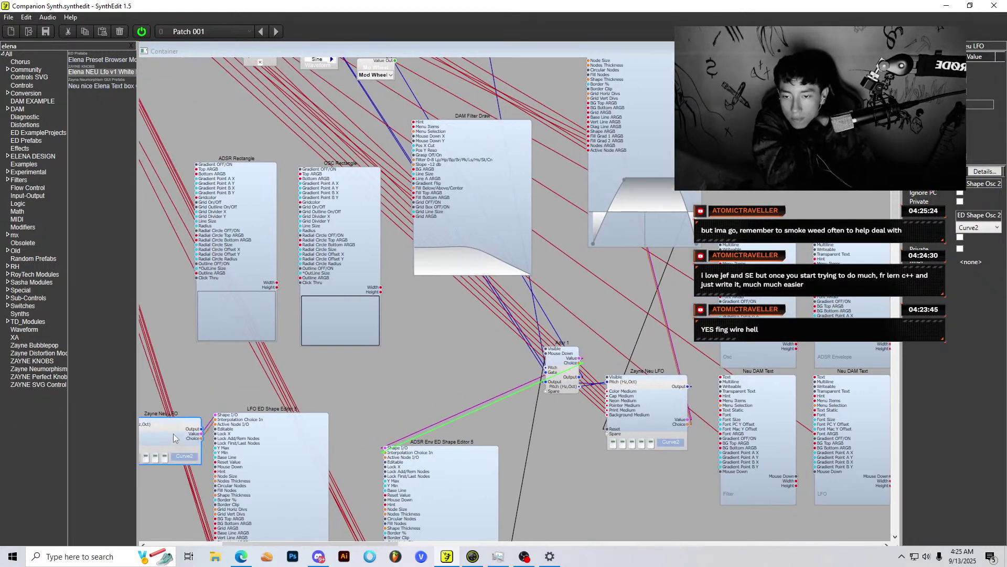
Step: Reposition OSC 1 ED Shape Editor 5 to the right of DAM Filter Draw, above the Zayne Neu LFO beside Adsr 1
{"action": "scroll", "coordinate": [629, 356], "scroll_direction": "up", "scroll_amount": 3}
{"action": "left_click", "coordinate": [681, 212]}
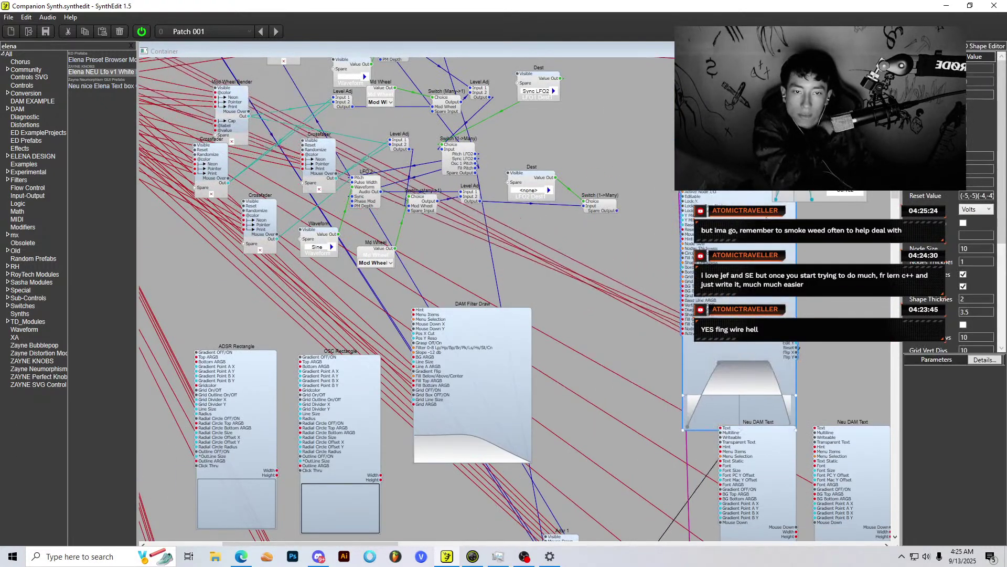
{"action": "scroll", "coordinate": [682, 236], "scroll_direction": "down", "scroll_amount": 3}
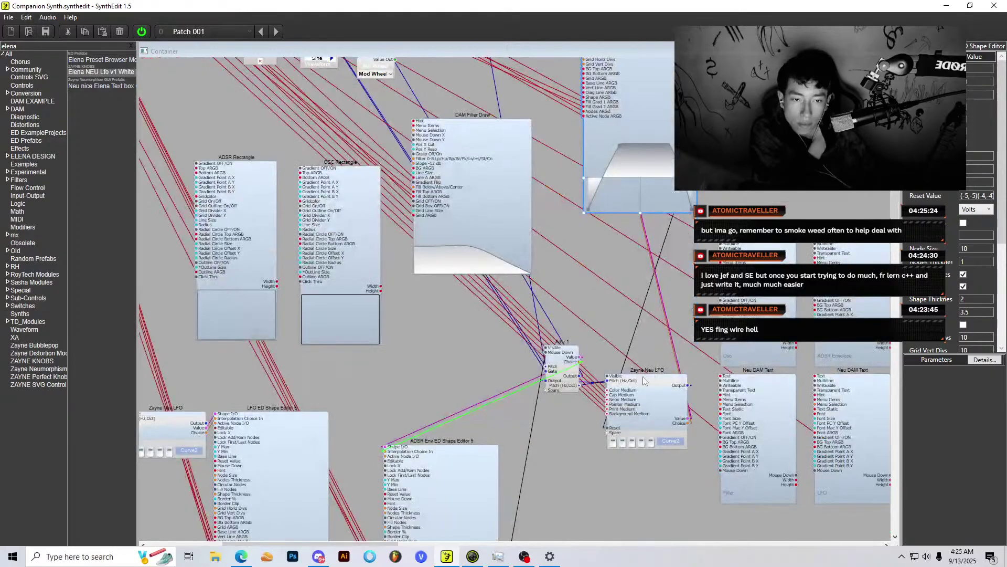
Step: Move the Zayne Neu LFO beside Adsr 1 up to the right side of OSC 1 ED Shape Editor 5
{"action": "left_click_drag", "start_coordinate": [645, 373], "coordinate": [767, 85]}
{"action": "scroll", "coordinate": [605, 367], "scroll_direction": "up", "scroll_amount": 1}
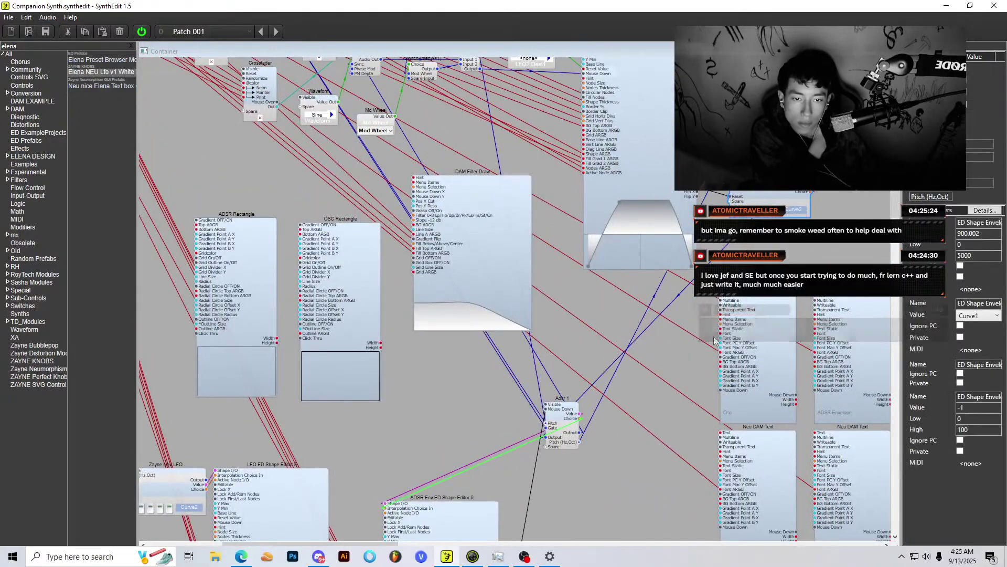
Step: Place ADSR Env ED Shape Editor 5 directly below OSC 1 ED Shape Editor 5, with Adsr 1 to its right
{"action": "scroll", "coordinate": [604, 366], "scroll_direction": "right", "scroll_amount": 1}
{"action": "left_click_drag", "start_coordinate": [520, 400], "coordinate": [613, 287]}
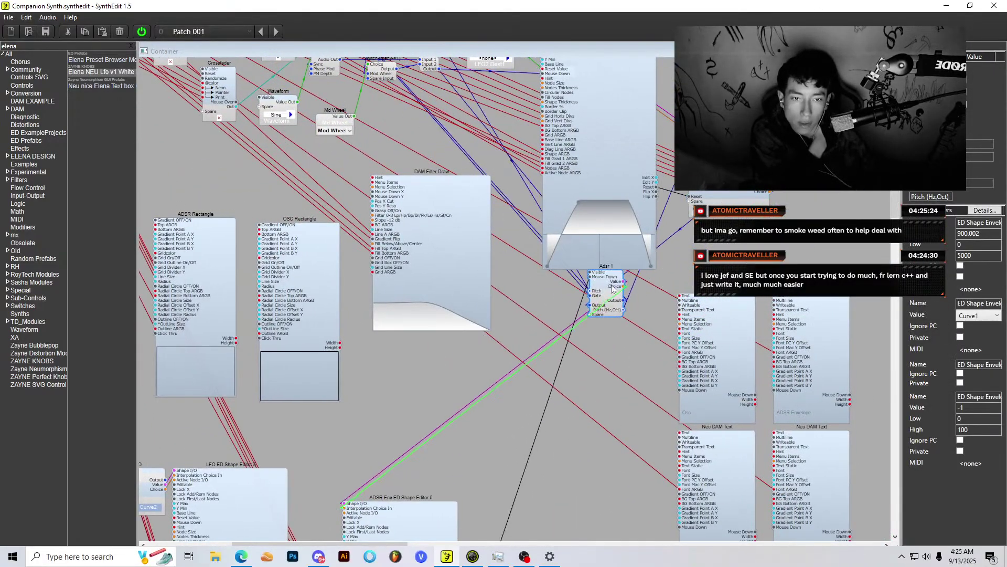
{"action": "left_click_drag", "start_coordinate": [373, 531], "coordinate": [703, 325]}
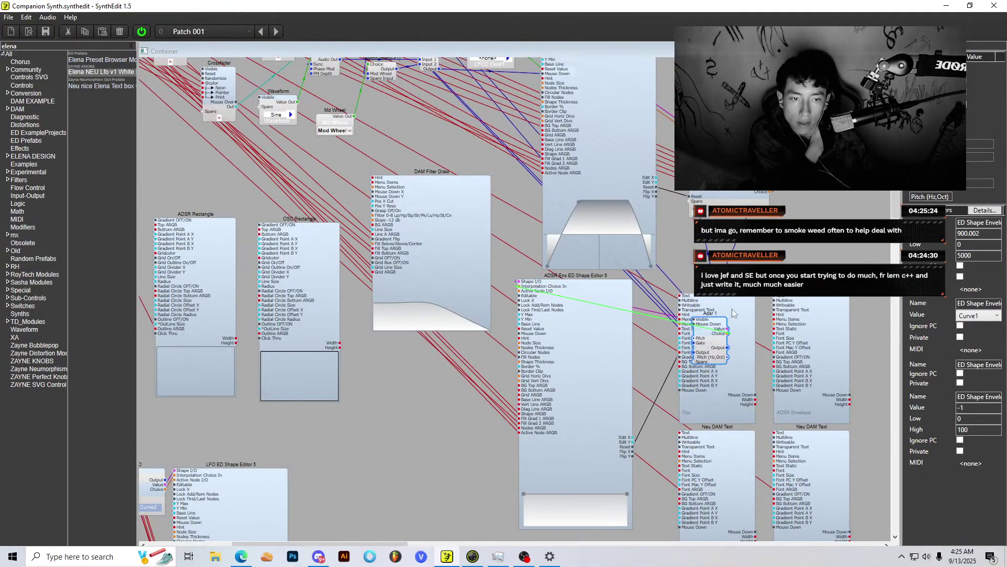
Step: Move the group of Neu DAM Text modules down, clear of Adsr 1 and below the ADSR Env ED Shape Editor 5
{"action": "scroll", "coordinate": [682, 326], "scroll_direction": "right", "scroll_amount": 1}
{"action": "left_click_drag", "start_coordinate": [711, 279], "coordinate": [704, 307]}
{"action": "scroll", "coordinate": [704, 306], "scroll_direction": "down", "scroll_amount": 2}
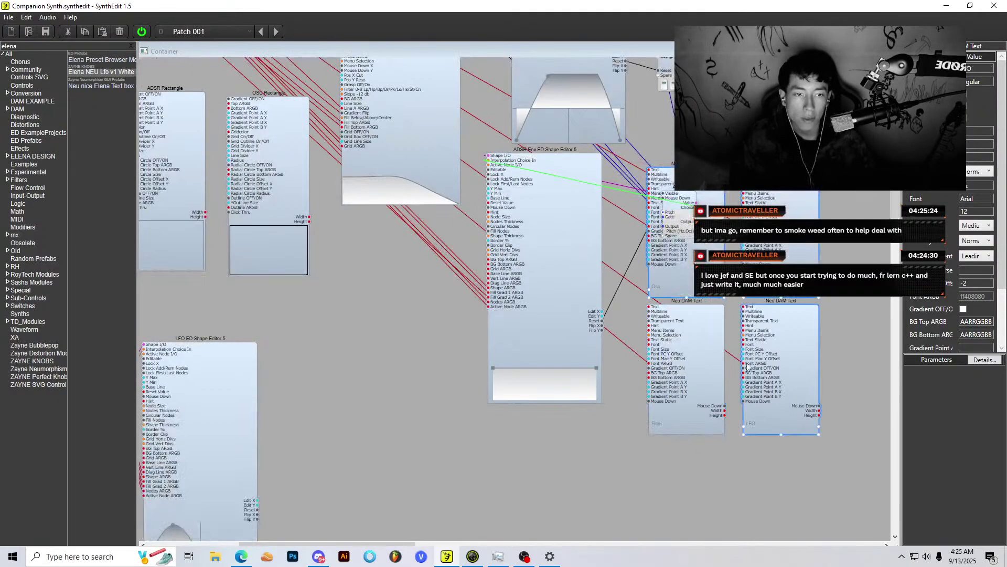
{"action": "left_click_drag", "start_coordinate": [711, 252], "coordinate": [706, 468]}
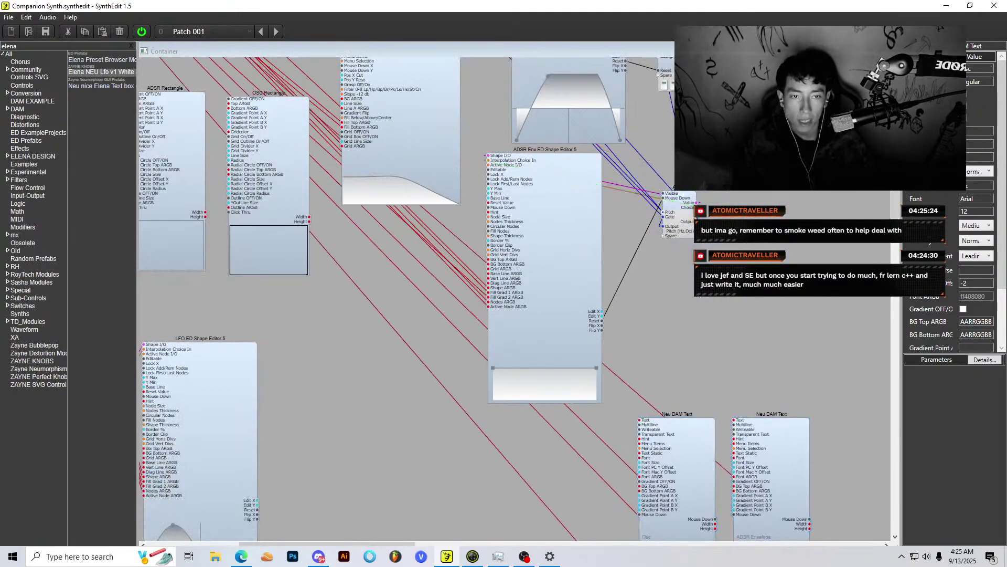
{"action": "scroll", "coordinate": [535, 238], "scroll_direction": "up", "scroll_amount": 1}
Step: Examine the internal wiring of the Elena NEU Lfo v1 White Blue container around ED Shape Osc 2
{"action": "left_click", "coordinate": [535, 238]}
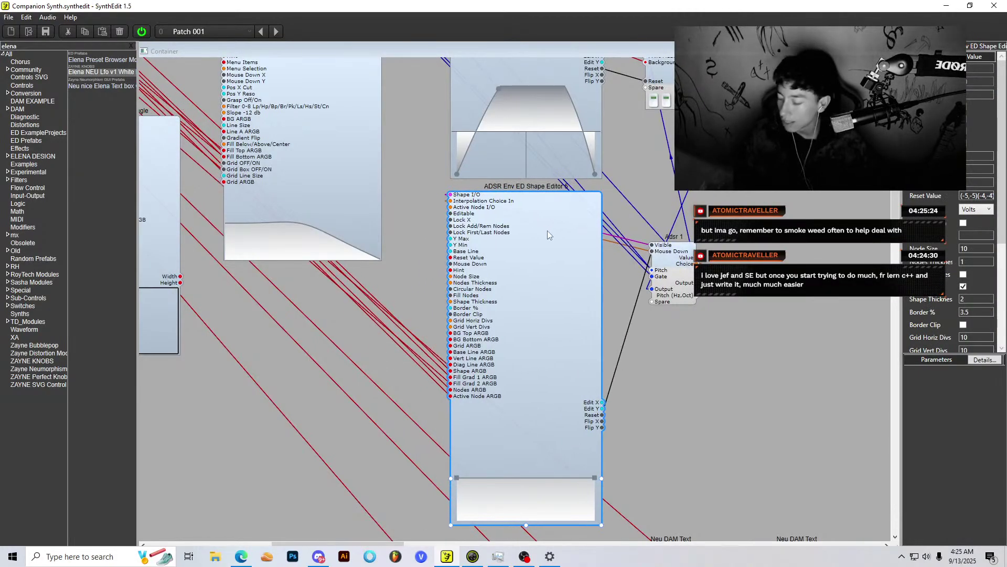
{"action": "scroll", "coordinate": [562, 227], "scroll_direction": "down", "scroll_amount": 1}
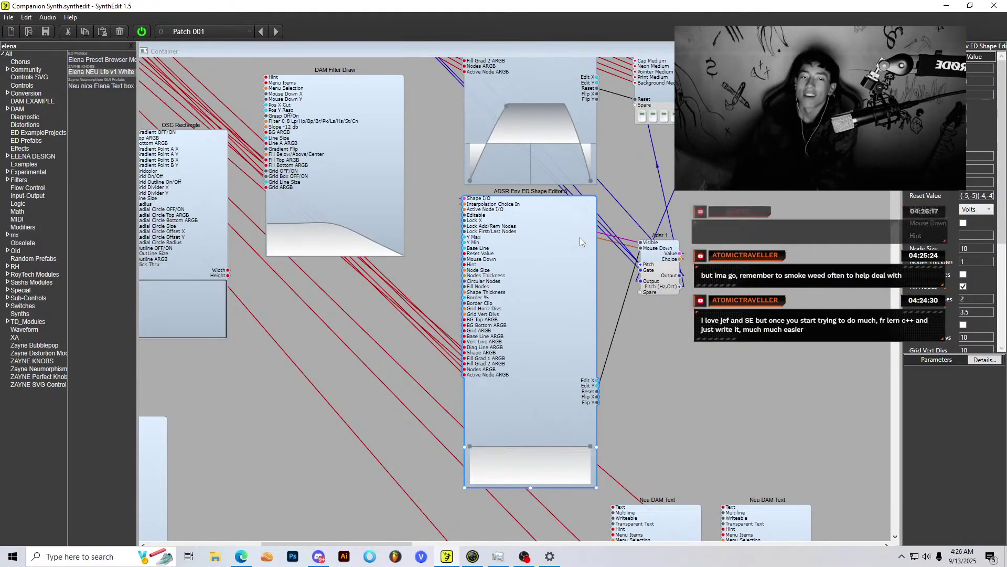
{"action": "scroll", "coordinate": [629, 157], "scroll_direction": "up", "scroll_amount": 5}
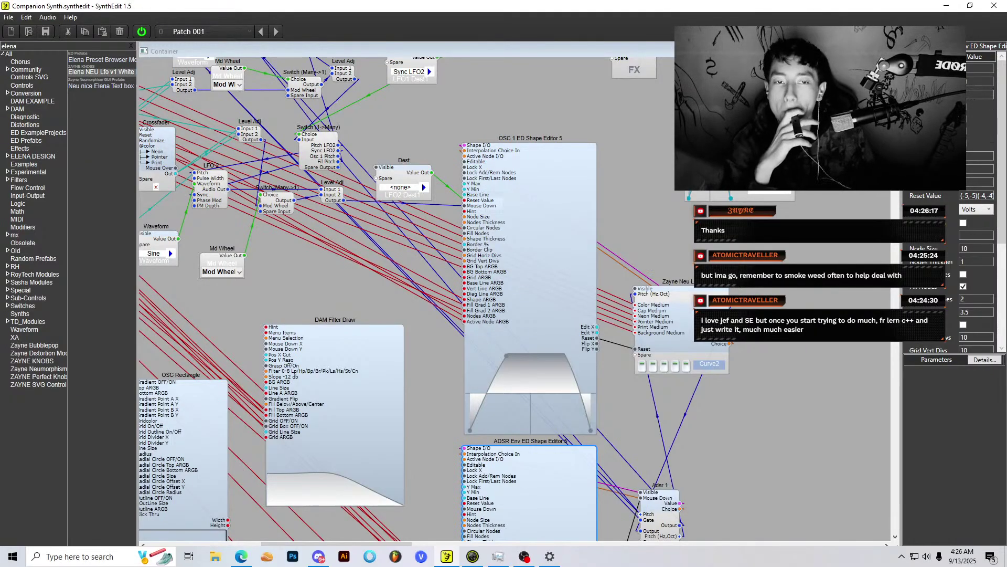
{"action": "left_click", "coordinate": [740, 157]}
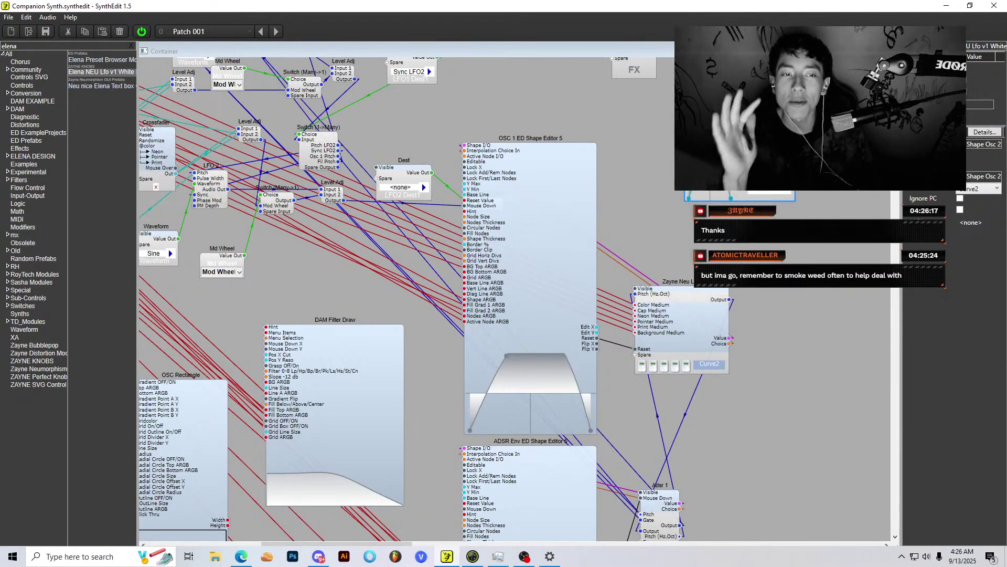
{"action": "double_click", "coordinate": [740, 158]}
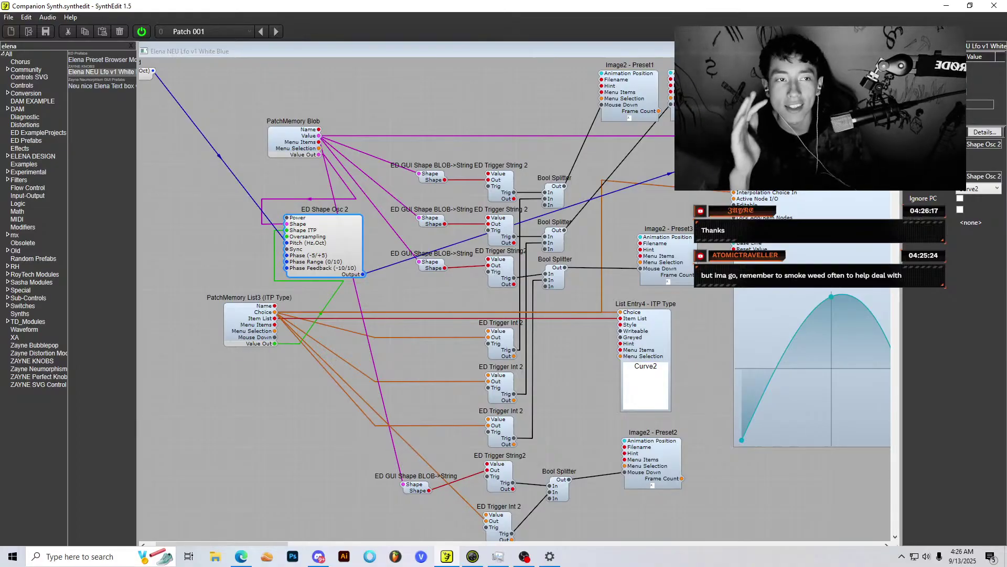
{"action": "left_click", "coordinate": [892, 51]}
Step: Delete the connections between the Zayne Neu LFO and Adsr 1, keeping the LFO beside OSC 1 ED Shape Editor 5
{"action": "left_click_drag", "start_coordinate": [695, 300], "coordinate": [668, 272]}
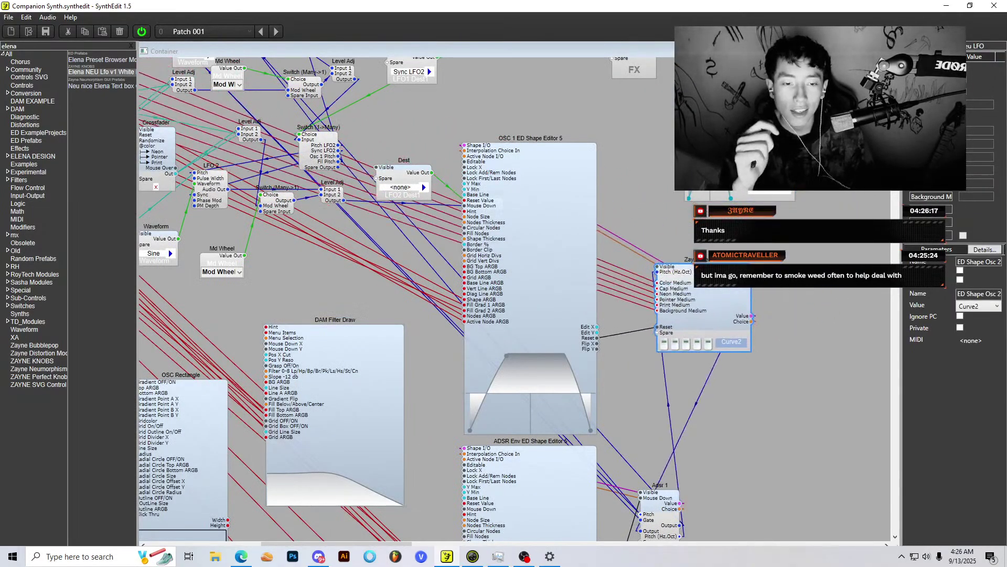
{"action": "scroll", "coordinate": [668, 272], "scroll_direction": "down", "scroll_amount": 2}
{"action": "right_click", "coordinate": [667, 270]}
{"action": "left_click", "coordinate": [699, 263]}
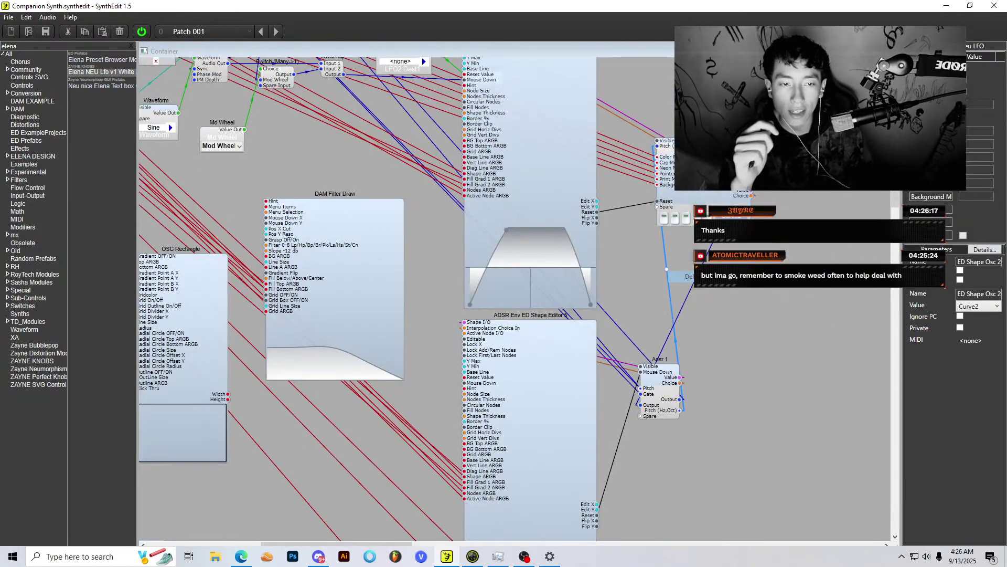
{"action": "right_click", "coordinate": [701, 259]}
{"action": "left_click", "coordinate": [701, 259]}
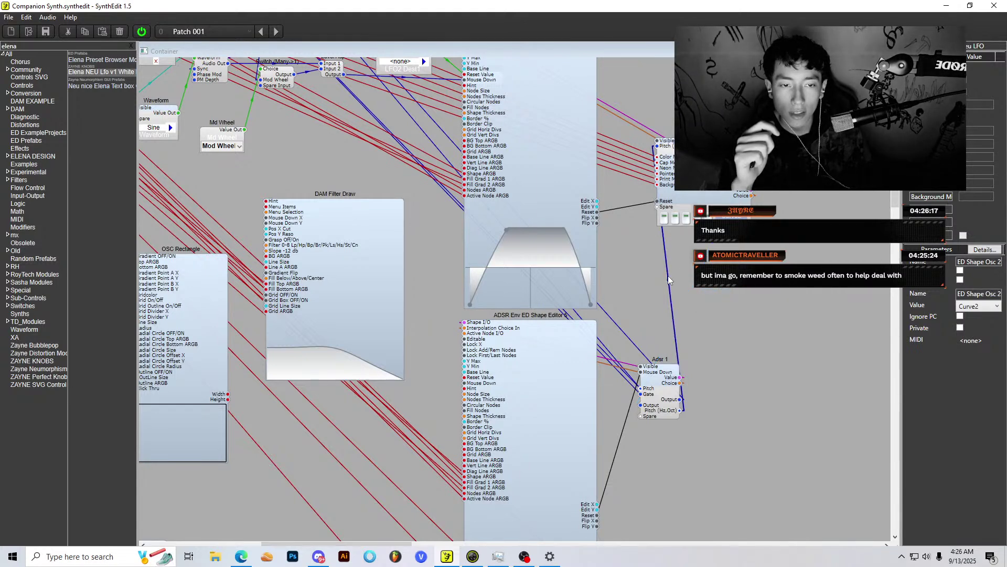
{"action": "right_click", "coordinate": [674, 288]}
{"action": "scroll", "coordinate": [746, 249], "scroll_direction": "up", "scroll_amount": 2}
{"action": "left_click_drag", "start_coordinate": [744, 264], "coordinate": [749, 269]}
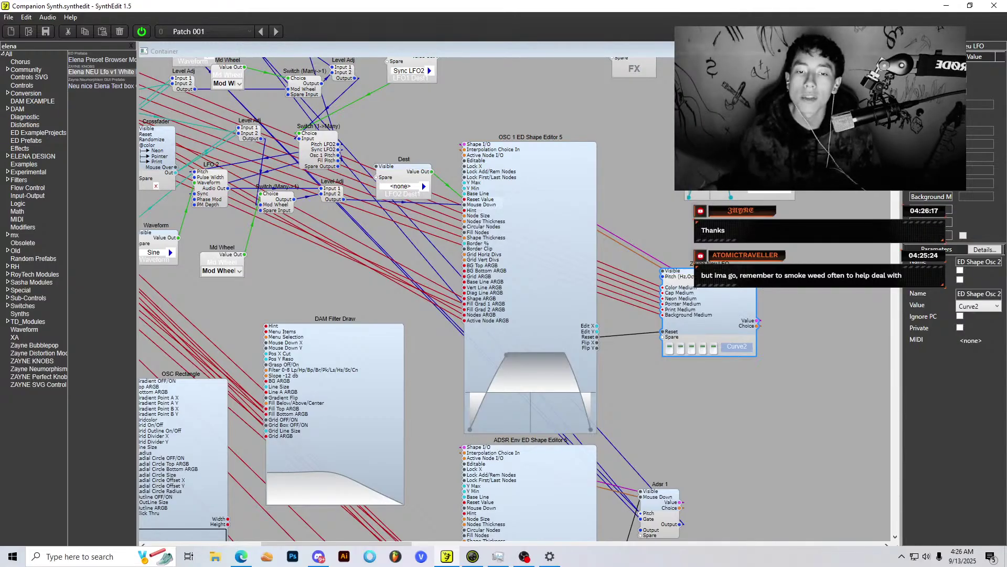
{"action": "left_click", "coordinate": [9, 46]}
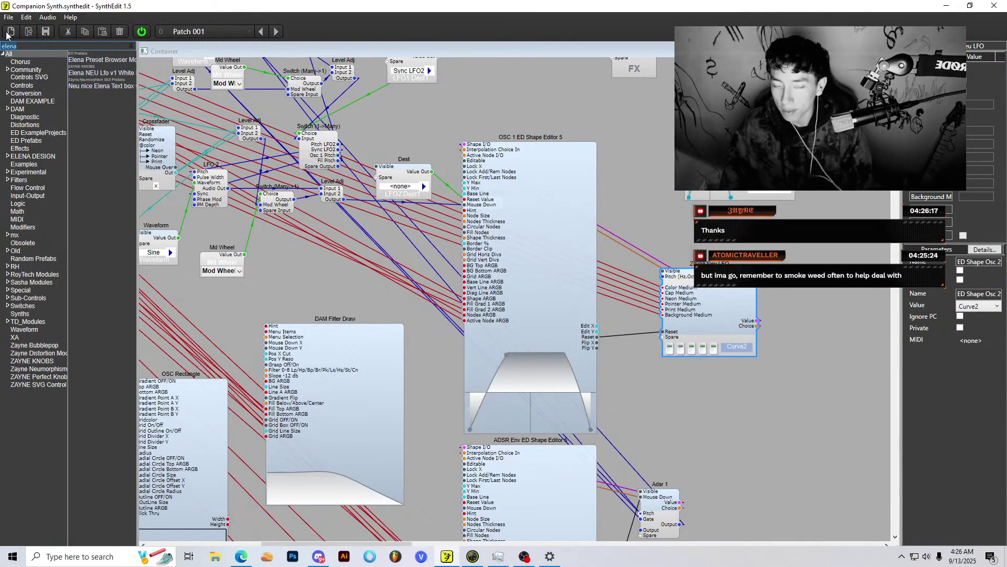
{"action": "left_click", "coordinate": [831, 310]}
Step: Try to wire the output of the Zayne Neu LFO beside OSC 1 ED Shape Editor 5 to the synth's upper signal chain
{"action": "scroll", "coordinate": [821, 315], "scroll_direction": "up", "scroll_amount": 1}
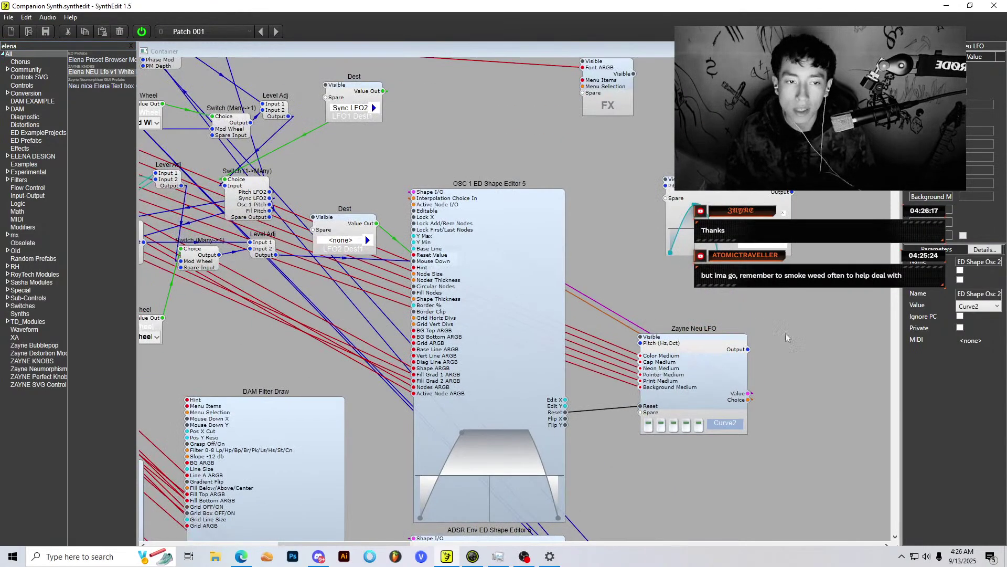
{"action": "left_click_drag", "start_coordinate": [748, 350], "coordinate": [709, 179]}
{"action": "scroll", "coordinate": [709, 178], "scroll_direction": "down", "scroll_amount": 3}
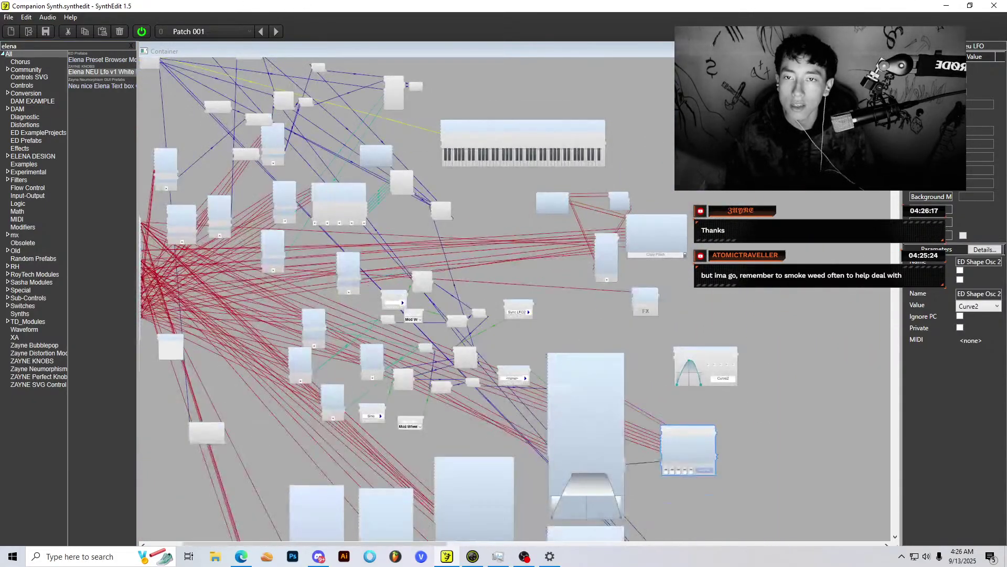
{"action": "scroll", "coordinate": [740, 313], "scroll_direction": "up", "scroll_amount": 1}
{"action": "left_click_drag", "start_coordinate": [711, 464], "coordinate": [329, 112]}
{"action": "scroll", "coordinate": [777, 307], "scroll_direction": "down", "scroll_amount": 4}
{"action": "scroll", "coordinate": [781, 310], "scroll_direction": "up", "scroll_amount": 2}
{"action": "scroll", "coordinate": [676, 282], "scroll_direction": "up", "scroll_amount": 2}
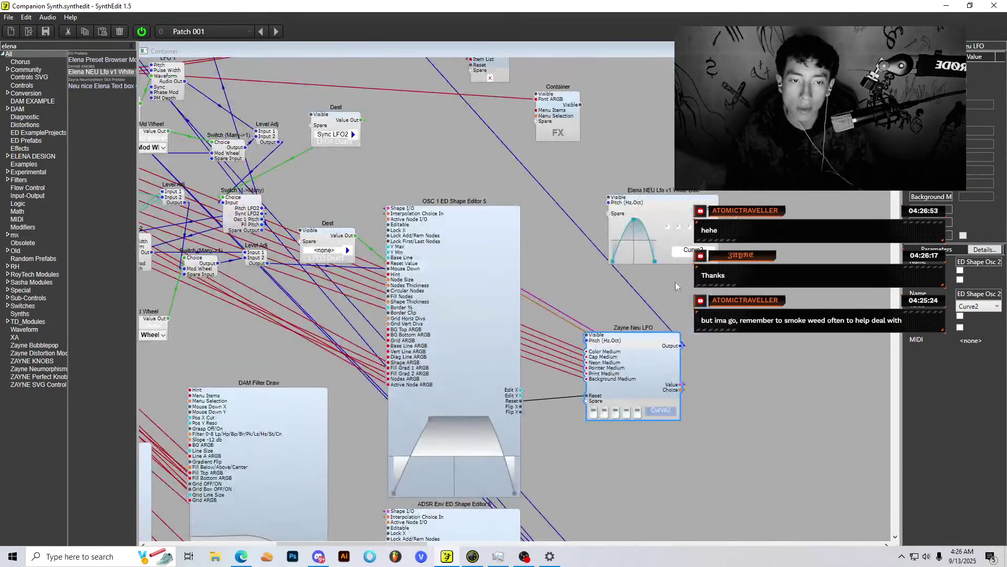
{"action": "scroll", "coordinate": [637, 310], "scroll_direction": "down", "scroll_amount": 4}
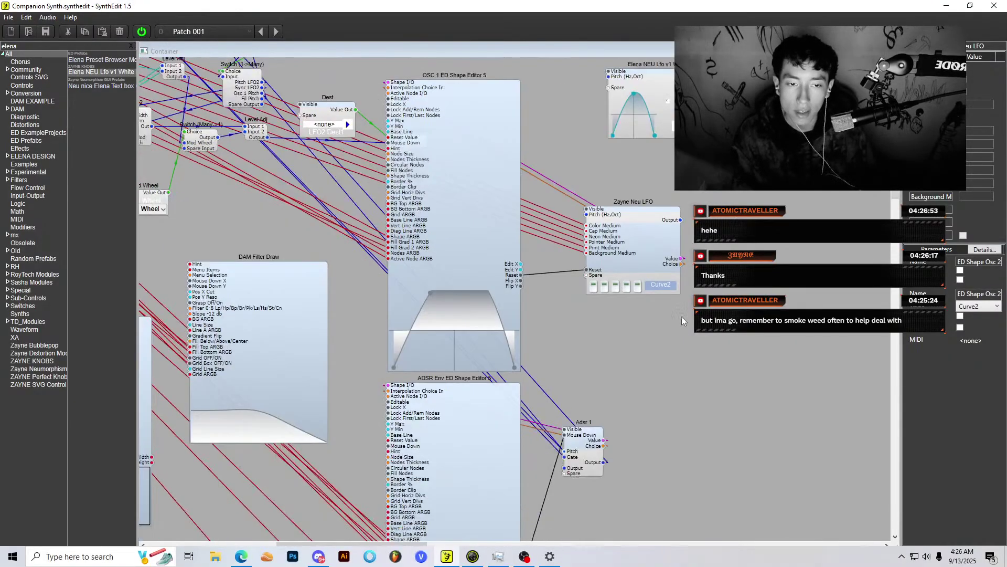
{"action": "left_click", "coordinate": [602, 228]}
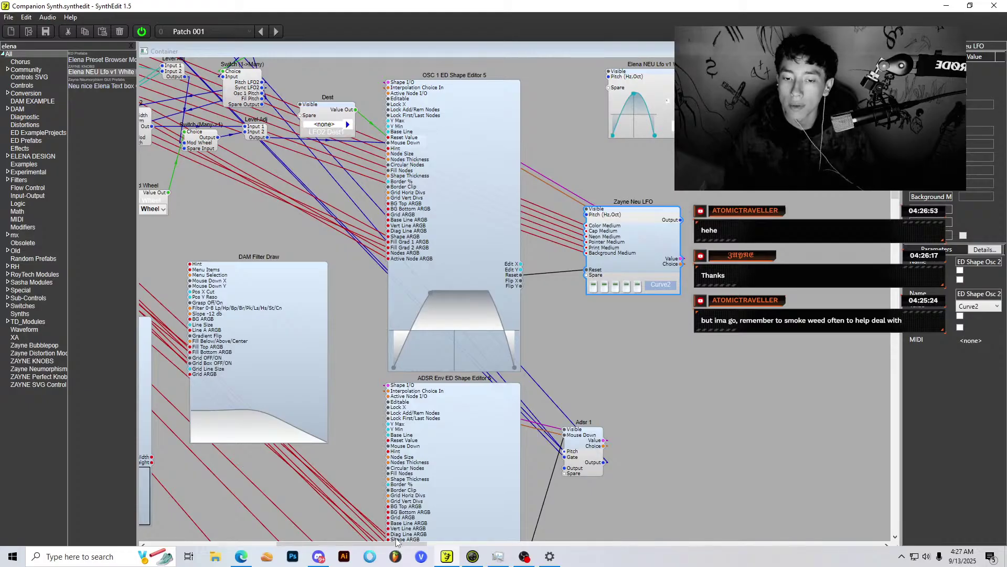
Step: Connect the MIDI-CV 2 module to the Pitch (Hz,Oct) input of Elena NEU Lfo v1 White Blue
{"action": "scroll", "coordinate": [423, 221], "scroll_direction": "down", "scroll_amount": 5}
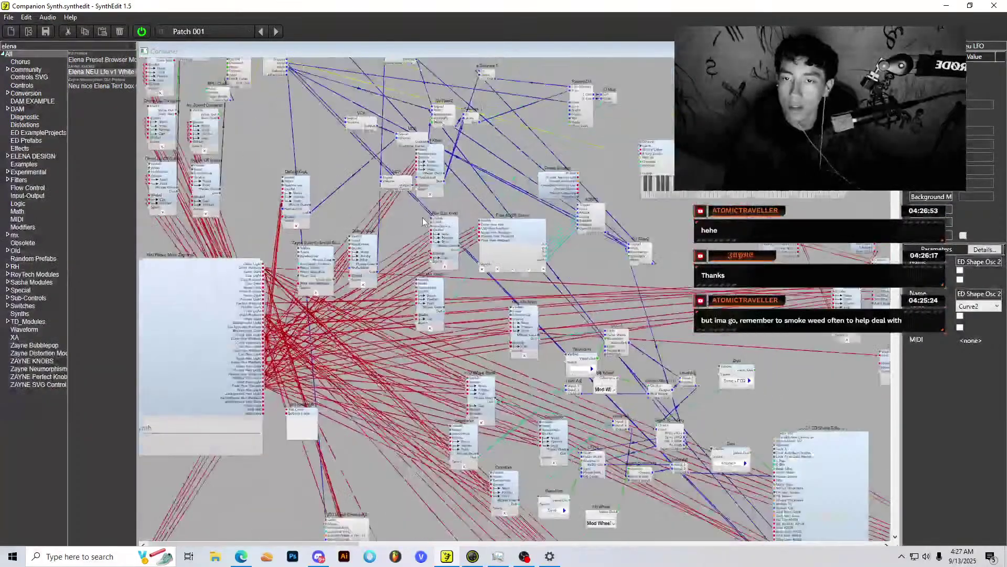
{"action": "scroll", "coordinate": [327, 182], "scroll_direction": "up", "scroll_amount": 1}
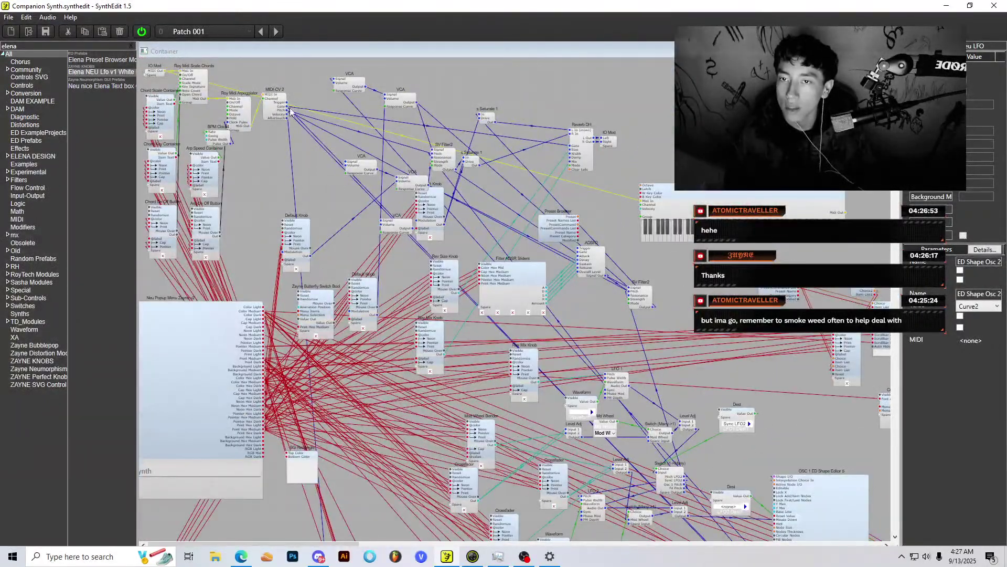
{"action": "left_click_drag", "start_coordinate": [287, 113], "coordinate": [828, 431]}
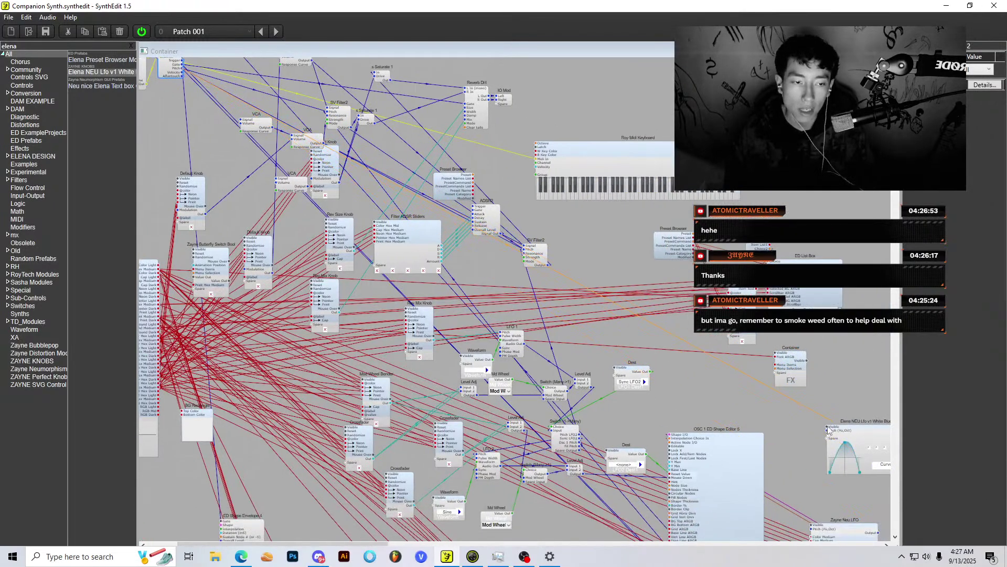
Step: Check the pitch routing and the ED Shape Osc 2 properties inside Elena NEU Lfo v1 White Blue
{"action": "double_click", "coordinate": [828, 433]}
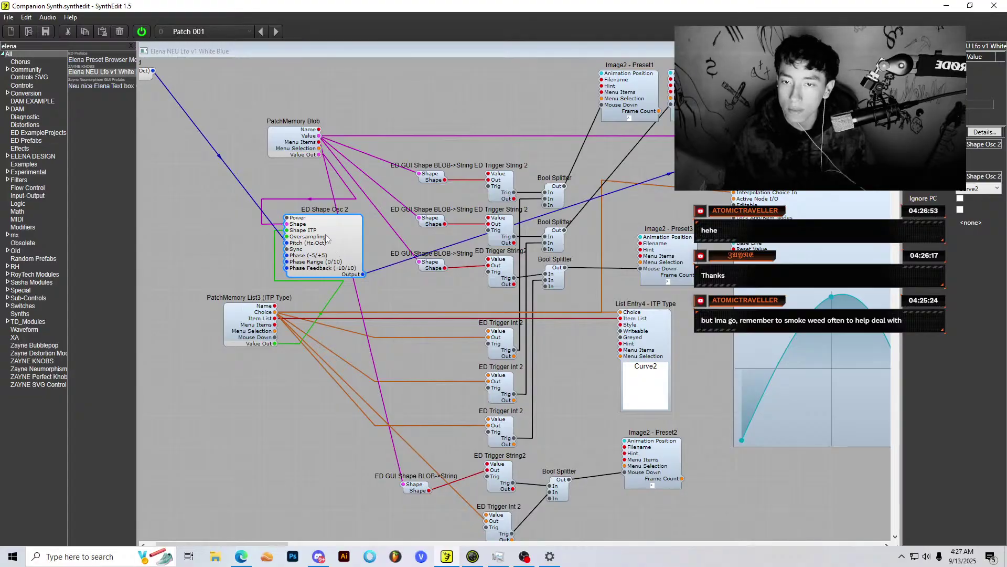
{"action": "scroll", "coordinate": [576, 282], "scroll_direction": "down", "scroll_amount": 1}
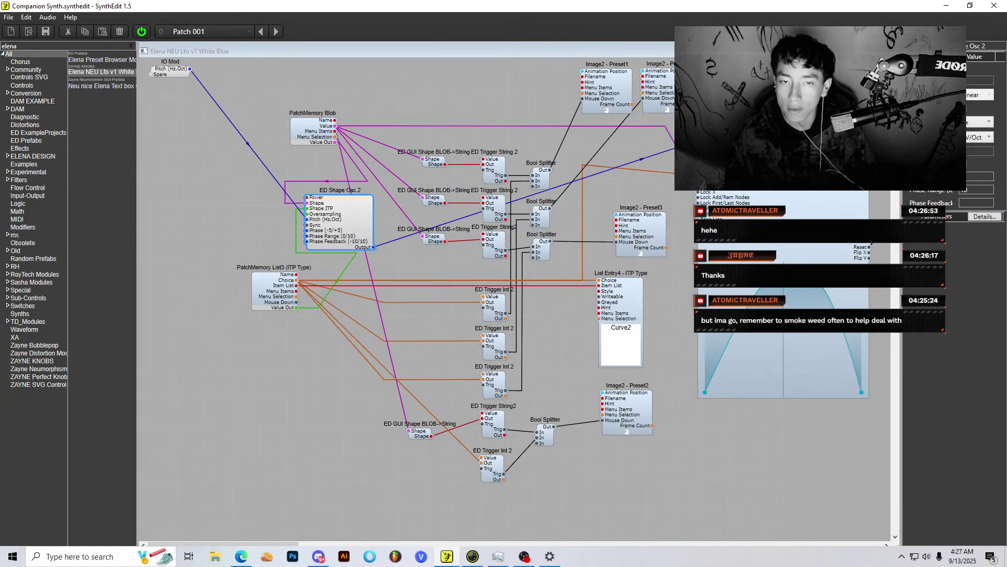
{"action": "left_click", "coordinate": [892, 51]}
Step: Try to connect the output of Elena NEU Lfo v1 White Blue to the IO Mod beside the reverb module
{"action": "scroll", "coordinate": [344, 229], "scroll_direction": "up", "scroll_amount": 2}
{"action": "scroll", "coordinate": [344, 229], "scroll_direction": "left", "scroll_amount": 3}
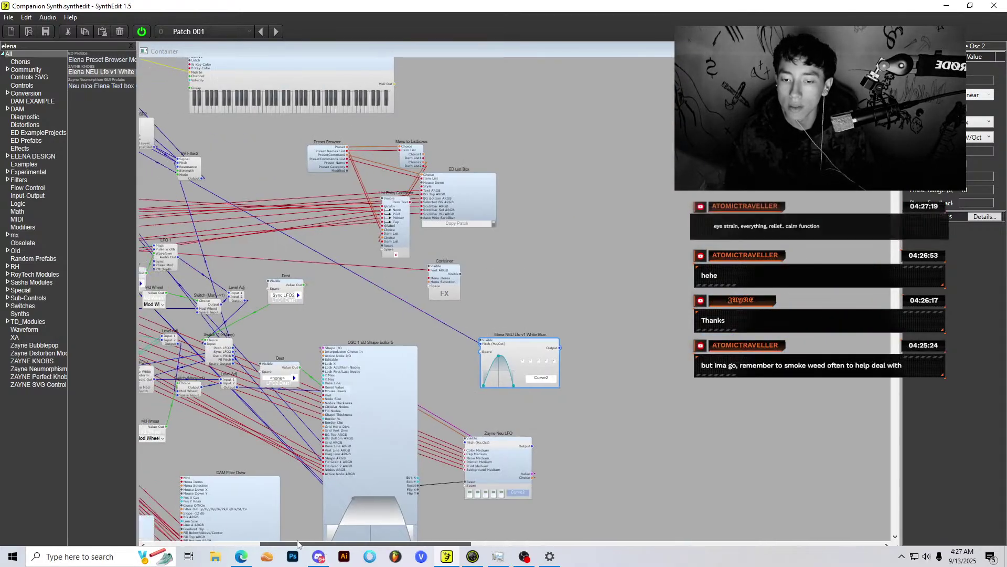
{"action": "scroll", "coordinate": [266, 344], "scroll_direction": "up", "scroll_amount": 2}
{"action": "scroll", "coordinate": [264, 545], "scroll_direction": "left", "scroll_amount": 3}
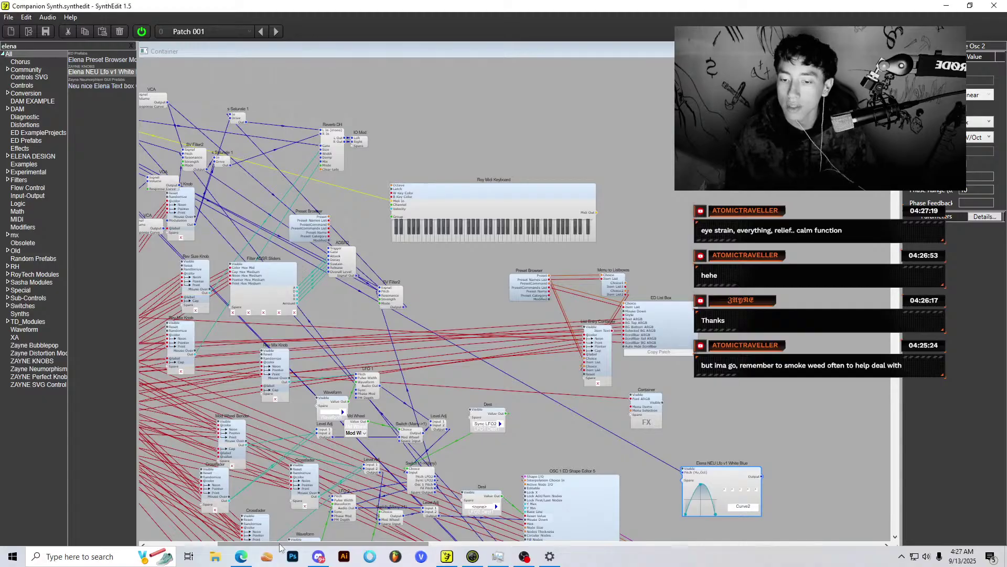
{"action": "scroll", "coordinate": [247, 545], "scroll_direction": "left", "scroll_amount": 8}
{"action": "scroll", "coordinate": [245, 546], "scroll_direction": "right", "scroll_amount": 10}
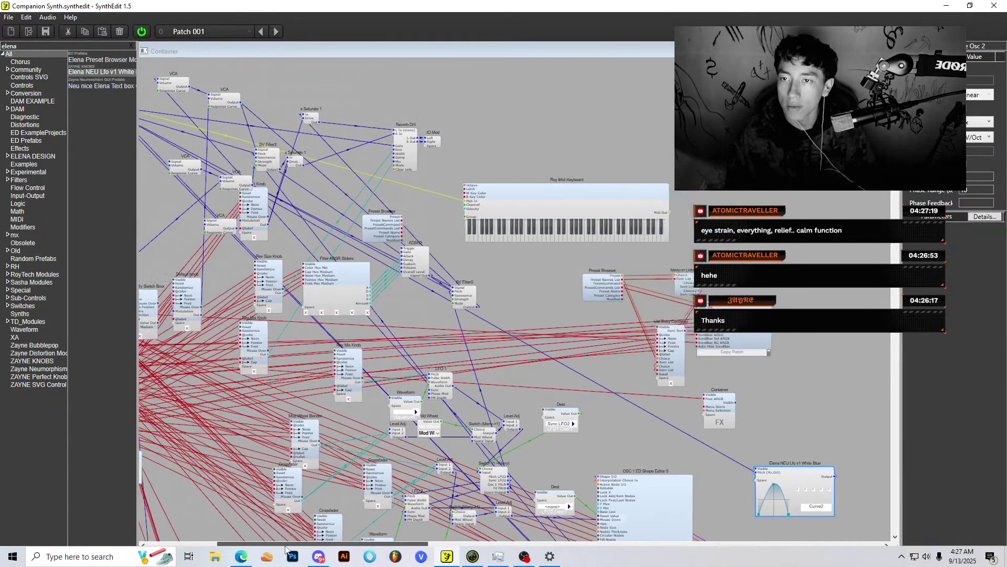
{"action": "scroll", "coordinate": [738, 369], "scroll_direction": "down", "scroll_amount": 6}
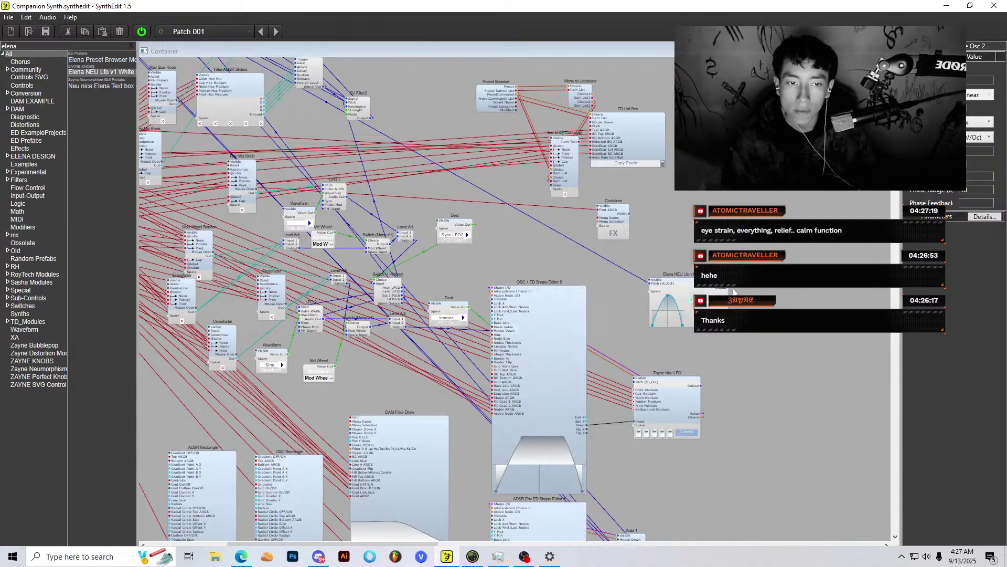
{"action": "left_click", "coordinate": [734, 292]}
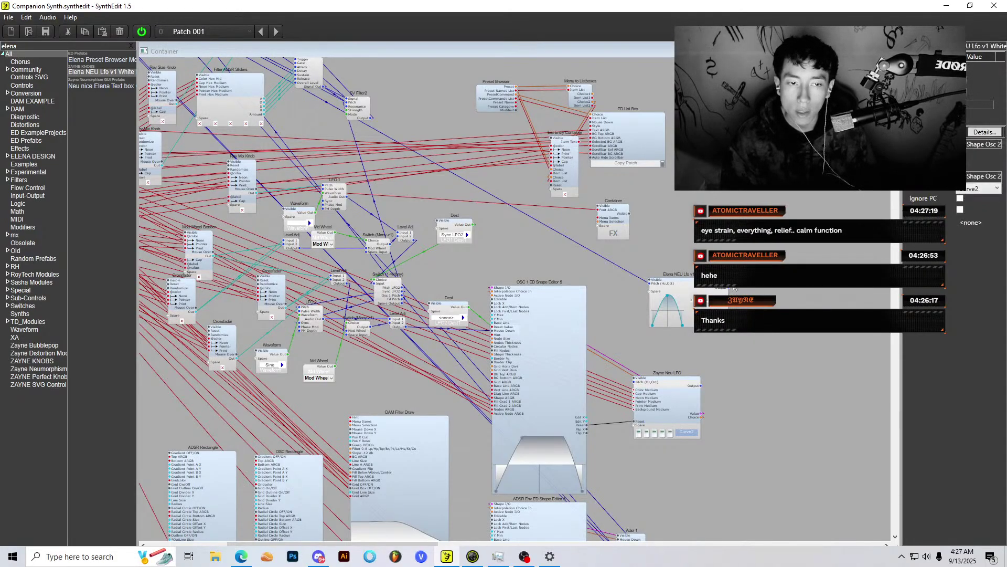
{"action": "scroll", "coordinate": [734, 287], "scroll_direction": "up", "scroll_amount": 4}
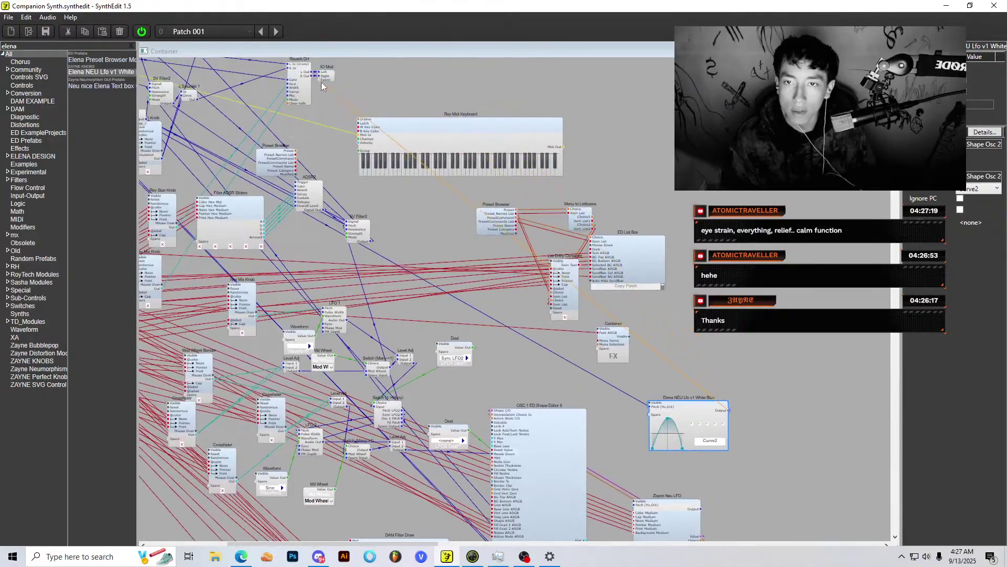
{"action": "right_click", "coordinate": [691, 383]}
{"action": "left_click", "coordinate": [708, 394]}
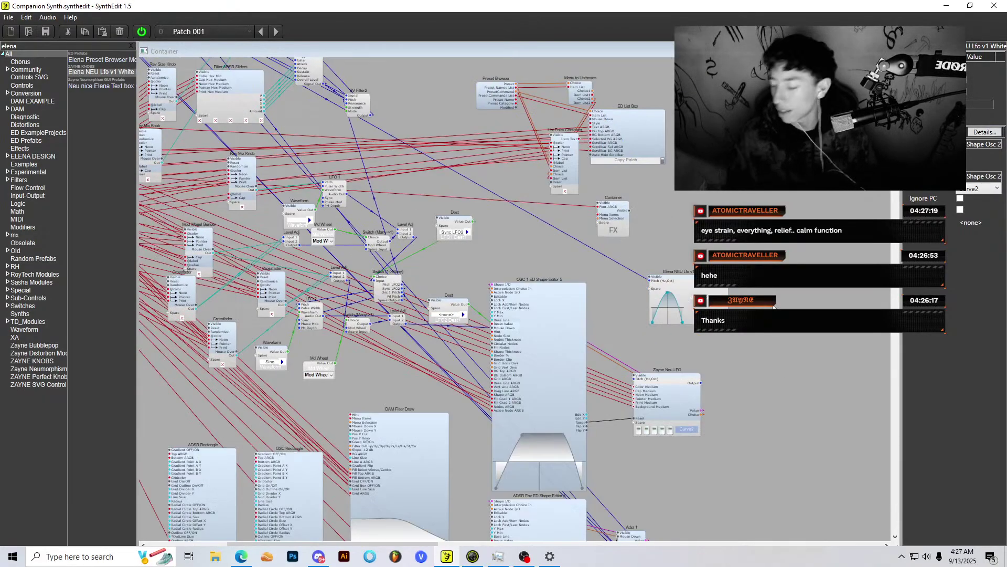
Step: Delete the pitch line running from the MIDI-CV 2 module to Elena NEU Lfo v1 White Blue
{"action": "scroll", "coordinate": [775, 292], "scroll_direction": "down", "scroll_amount": 3}
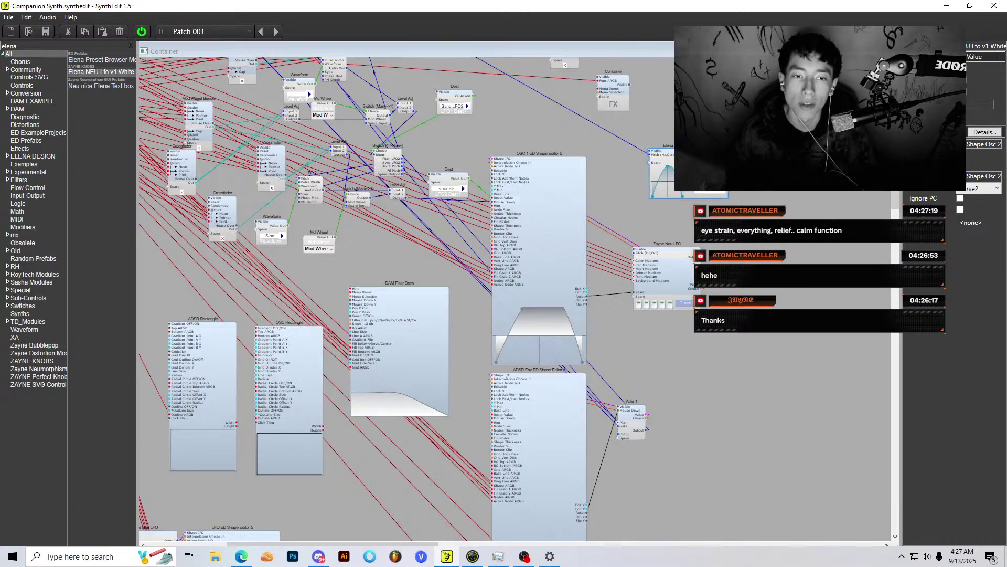
{"action": "scroll", "coordinate": [612, 183], "scroll_direction": "up", "scroll_amount": 3}
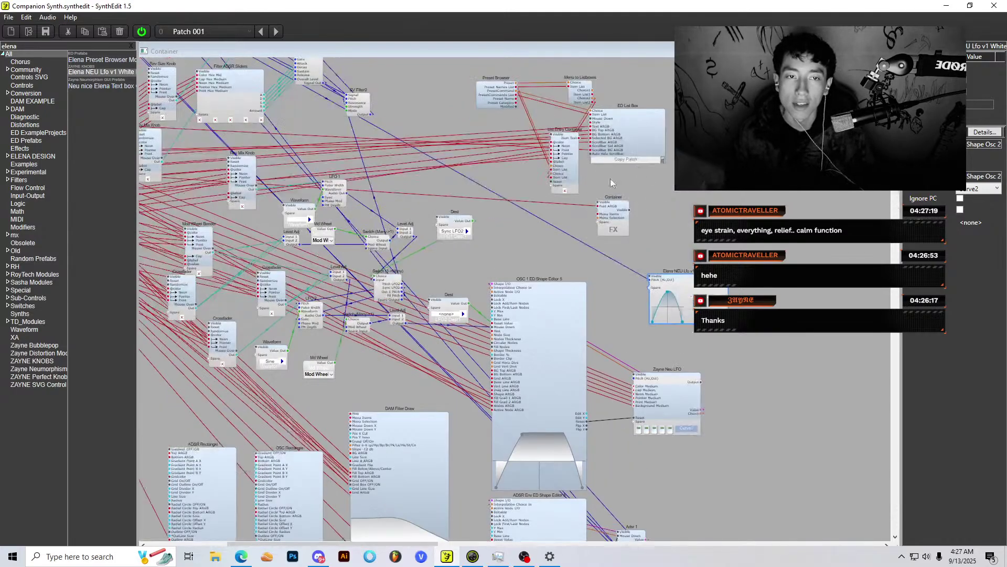
{"action": "right_click", "coordinate": [582, 246]}
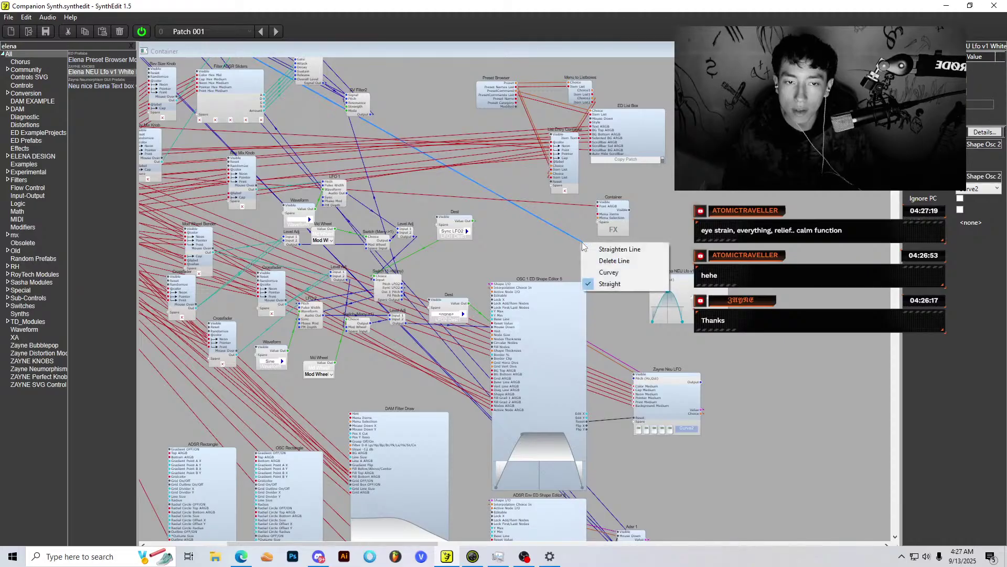
{"action": "left_click", "coordinate": [636, 261]}
Step: Connect the MIDI-CV 2 module to the Pitch (Hz,Oct) input of the Zayne Neu LFO beside OSC 1 ED Shape Editor 5
{"action": "scroll", "coordinate": [300, 112], "scroll_direction": "up", "scroll_amount": 3}
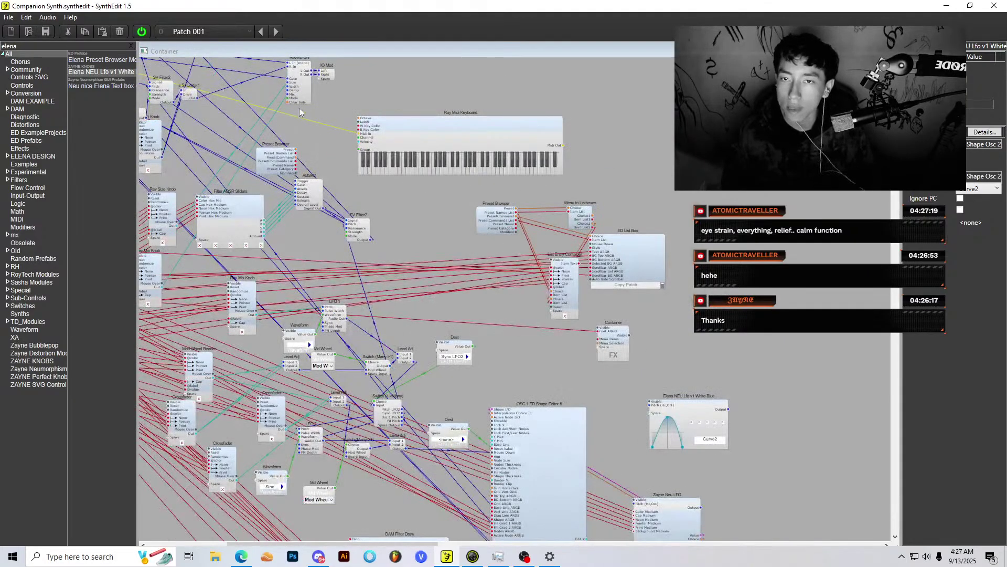
{"action": "scroll", "coordinate": [300, 112], "scroll_direction": "up", "scroll_amount": 2}
{"action": "scroll", "coordinate": [228, 178], "scroll_direction": "left", "scroll_amount": 4}
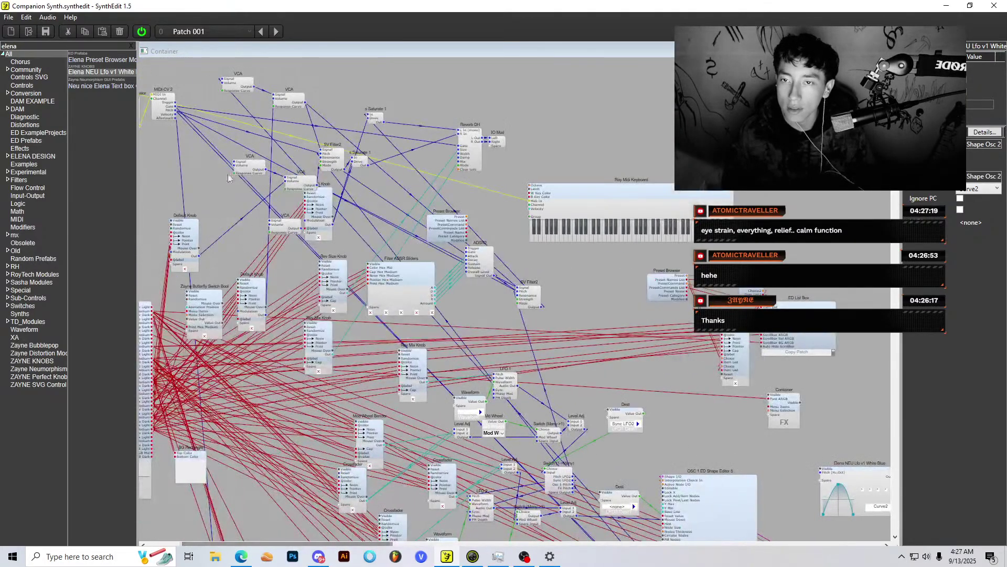
{"action": "scroll", "coordinate": [759, 488], "scroll_direction": "down", "scroll_amount": 2}
{"action": "scroll", "coordinate": [759, 488], "scroll_direction": "right", "scroll_amount": 2}
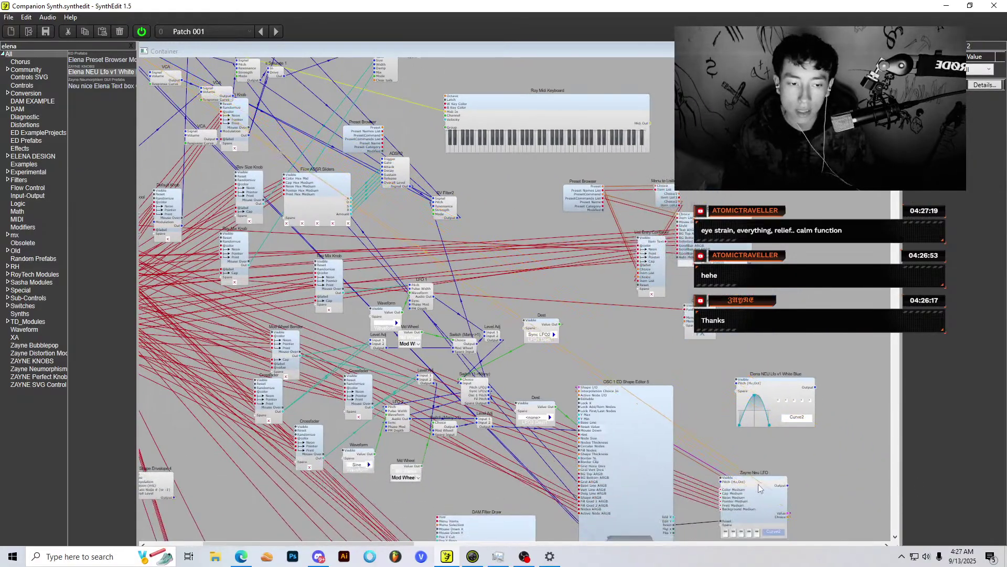
Step: Try connecting the Zayne Neu LFO's output to the IO Mod beside the reverb module, and delete that line again
{"action": "left_click", "coordinate": [789, 488]}
{"action": "scroll", "coordinate": [409, 98], "scroll_direction": "up", "scroll_amount": 1}
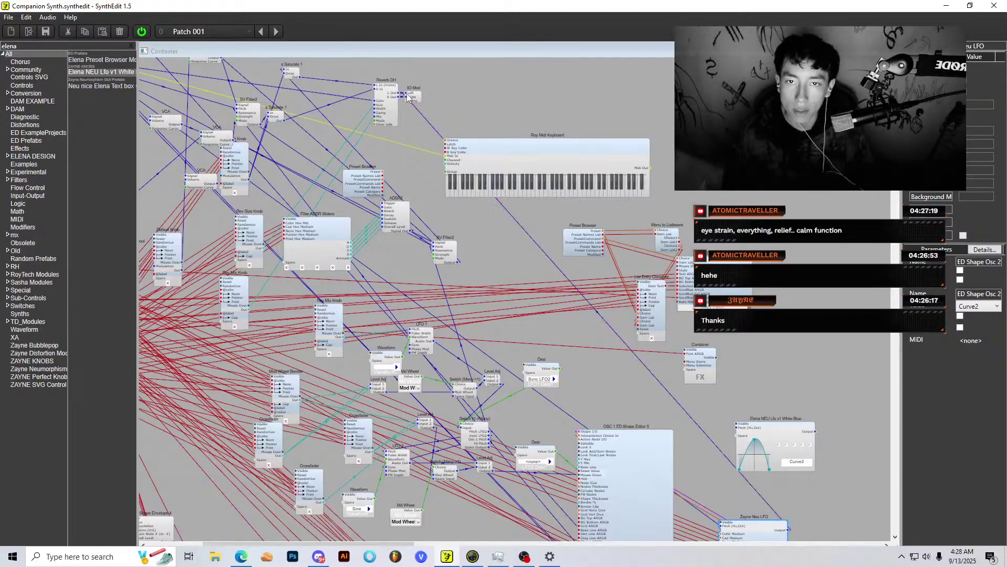
{"action": "right_click", "coordinate": [422, 111]}
{"action": "left_click", "coordinate": [451, 132]}
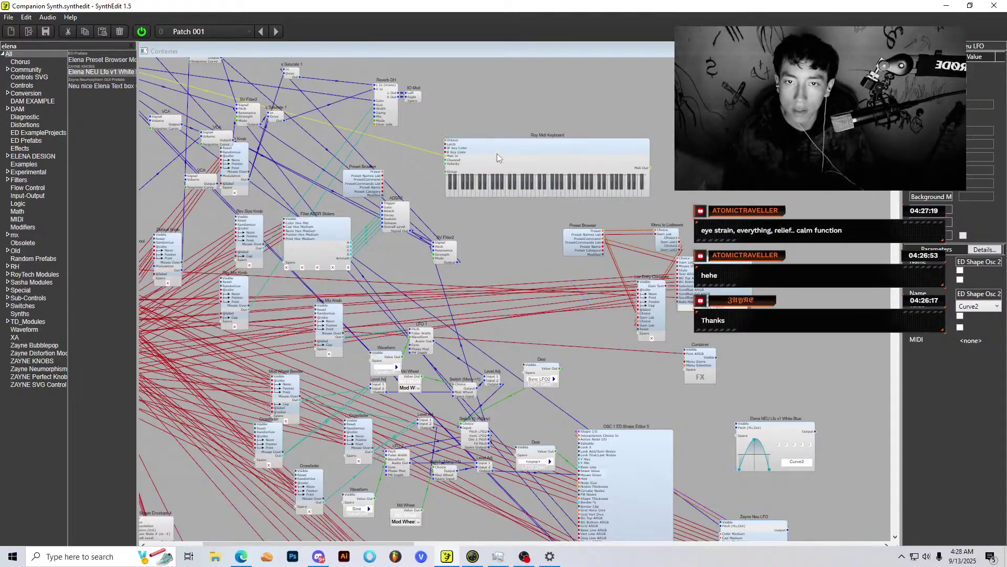
Step: Move Adsr 1 up and farther from ADSR Env ED Shape Editor 5, and open its internal structure
{"action": "scroll", "coordinate": [497, 157], "scroll_direction": "down", "scroll_amount": 8}
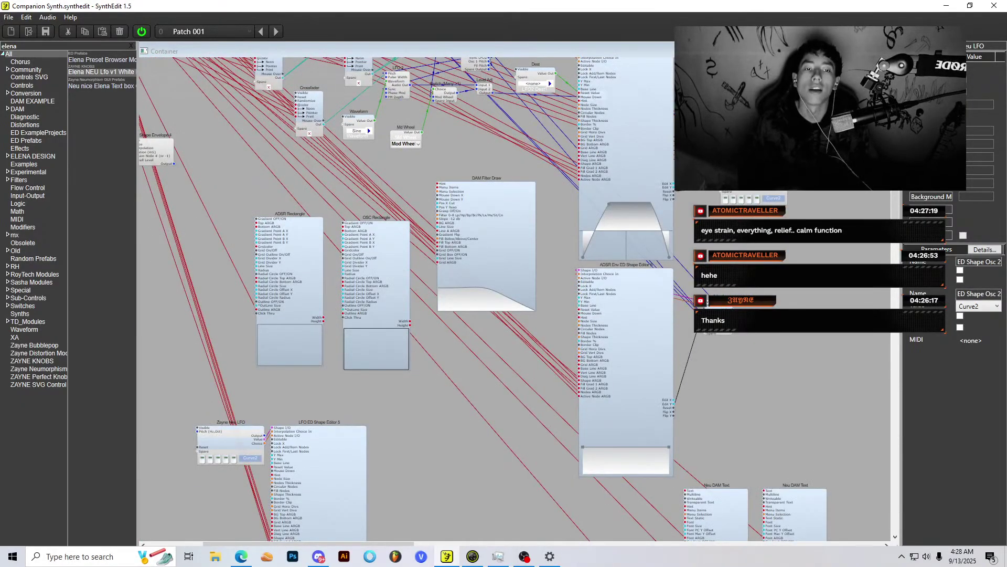
{"action": "scroll", "coordinate": [782, 295], "scroll_direction": "up", "scroll_amount": 4}
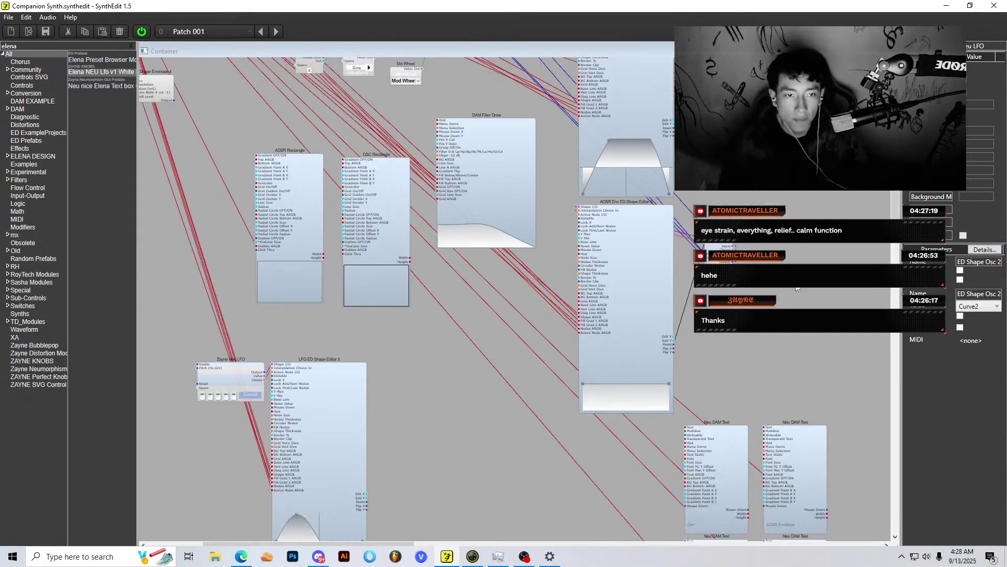
{"action": "scroll", "coordinate": [800, 287], "scroll_direction": "up", "scroll_amount": 2}
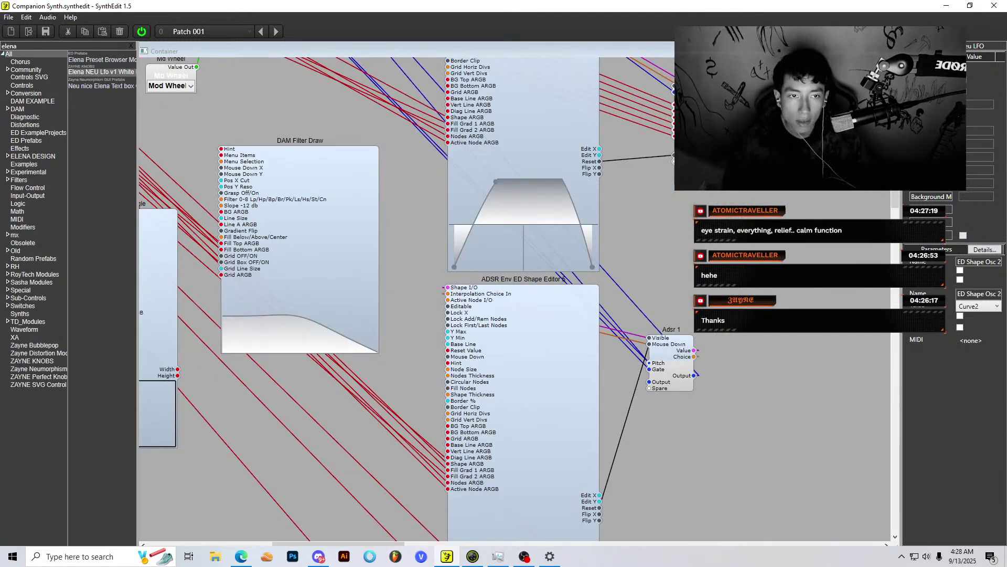
{"action": "left_click_drag", "start_coordinate": [684, 358], "coordinate": [759, 309]}
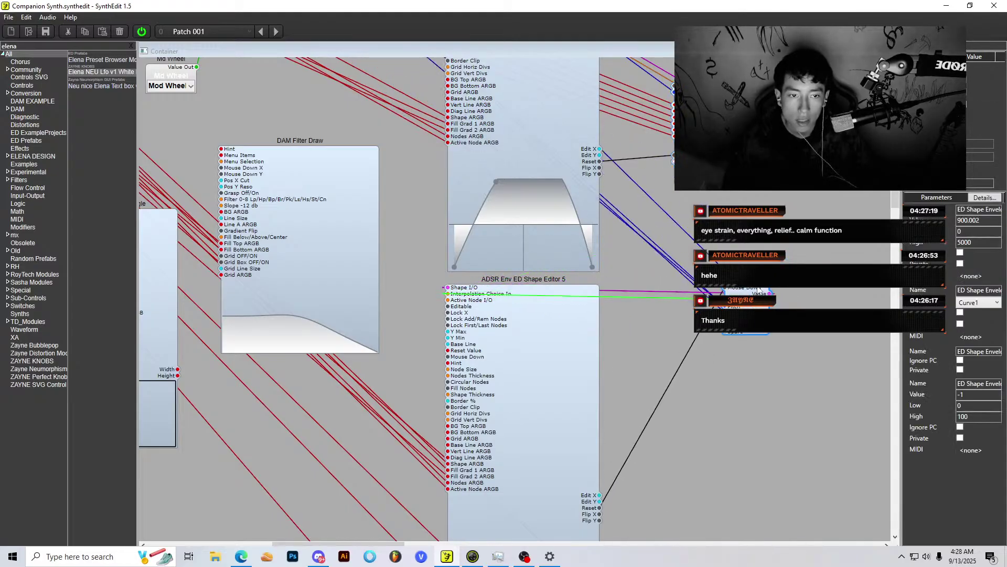
{"action": "double_click", "coordinate": [756, 294]}
Step: Rearrange ED Shape Envelope 2, the VCA and the IO Mod inside Adsr 1 to separate their connection lines
{"action": "scroll", "coordinate": [538, 197], "scroll_direction": "up", "scroll_amount": 3}
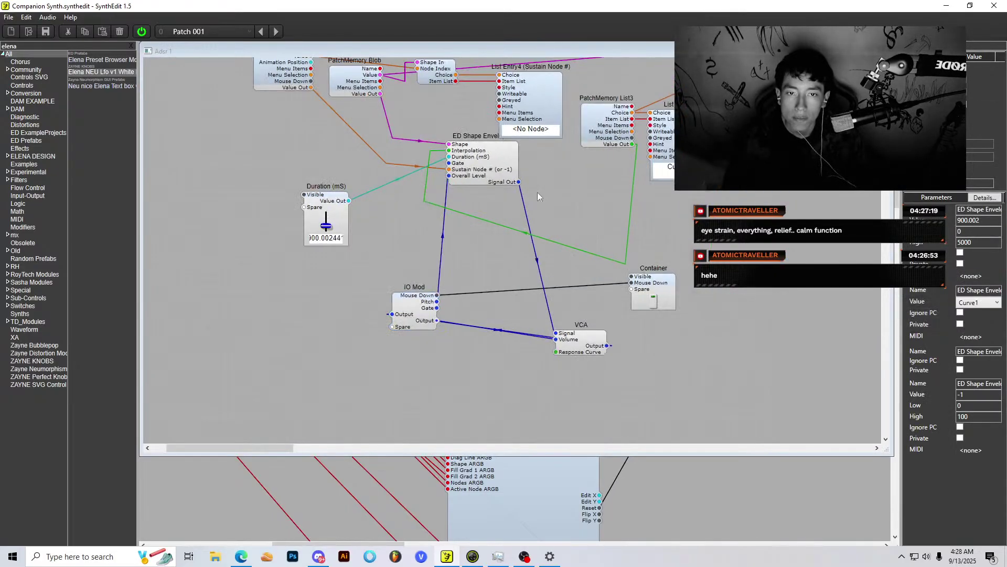
{"action": "left_click_drag", "start_coordinate": [498, 167], "coordinate": [485, 192]}
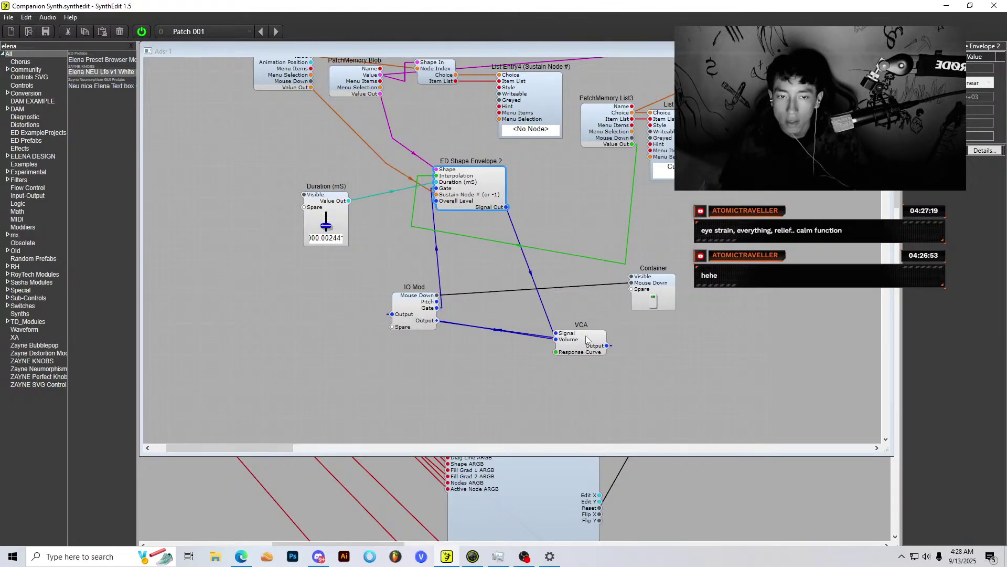
{"action": "left_click_drag", "start_coordinate": [587, 339], "coordinate": [574, 303]}
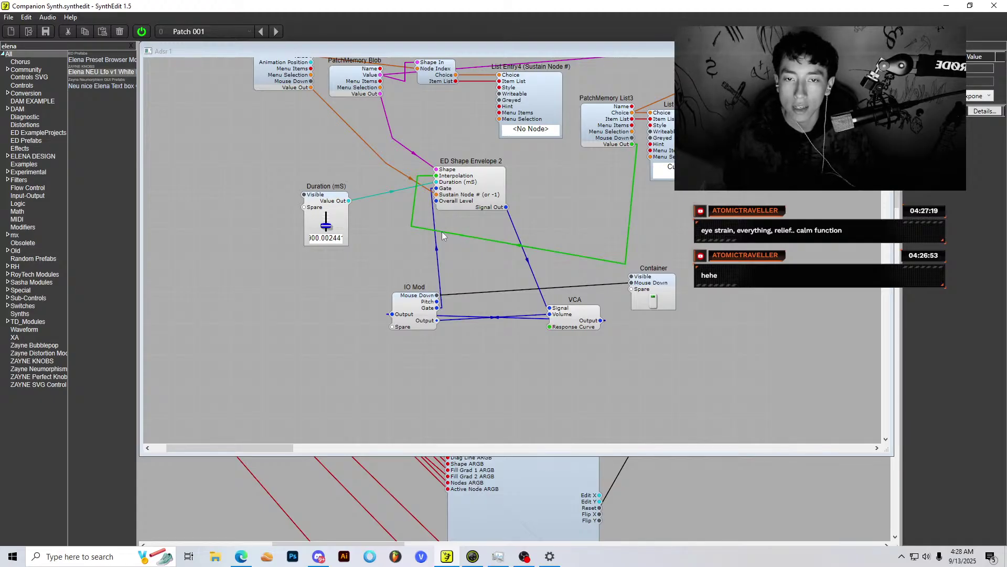
{"action": "left_click_drag", "start_coordinate": [415, 294], "coordinate": [395, 283]}
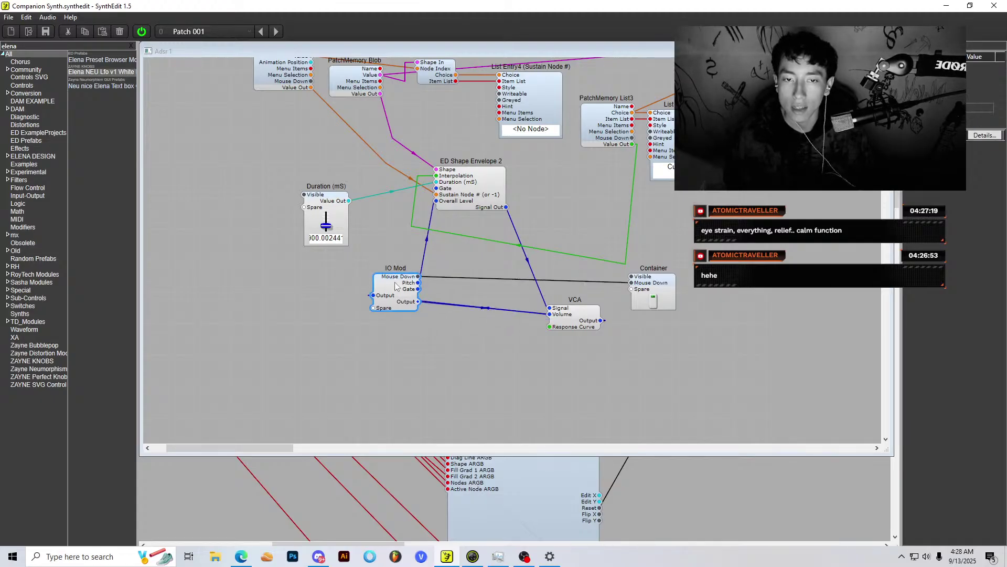
Step: Return to the parent container and reopen the internal structure of Adsr 1
{"action": "left_click", "coordinate": [471, 535]}
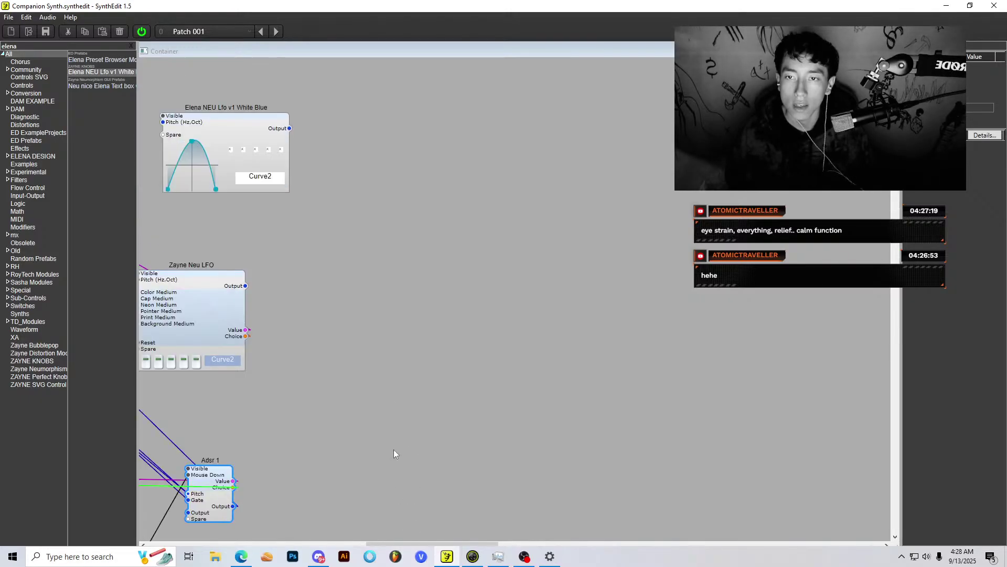
{"action": "scroll", "coordinate": [395, 453], "scroll_direction": "left", "scroll_amount": 10}
{"action": "scroll", "coordinate": [591, 409], "scroll_direction": "down", "scroll_amount": 2}
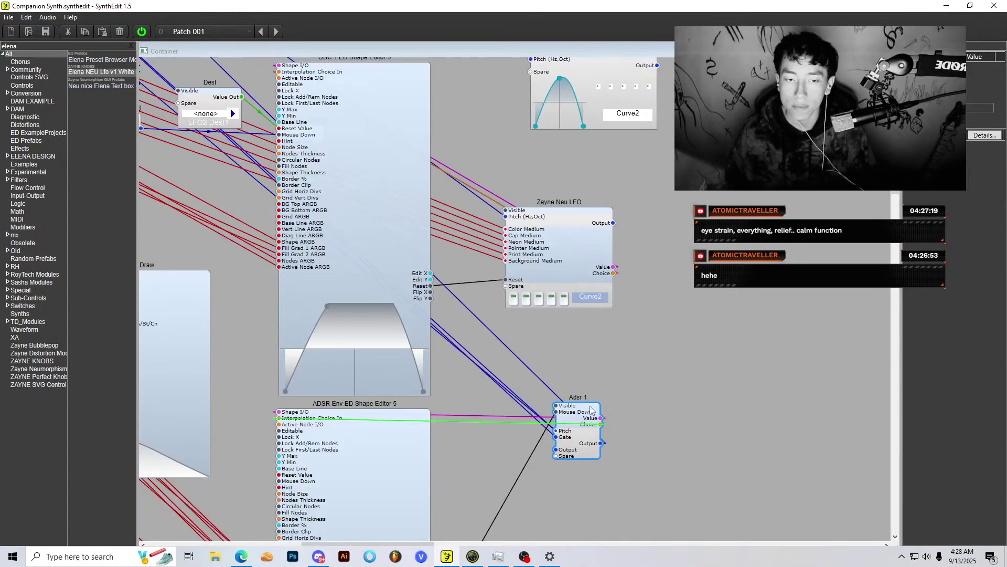
{"action": "double_click", "coordinate": [590, 412]}
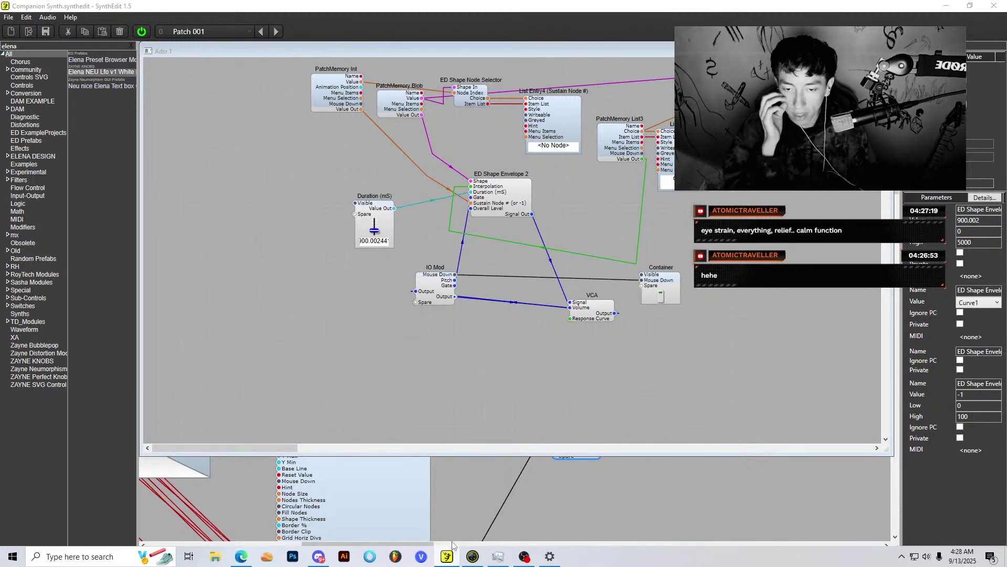
Step: Launch a second SynthEdit instance and create a new empty project in it
{"action": "right_click", "coordinate": [446, 557]}
{"action": "left_click", "coordinate": [426, 501]}
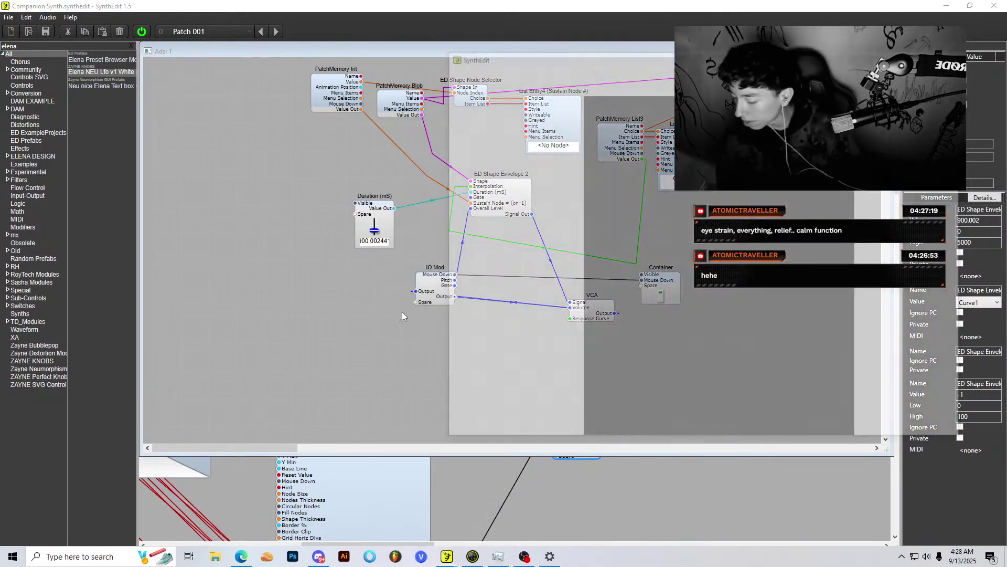
{"action": "double_click", "coordinate": [559, 54]}
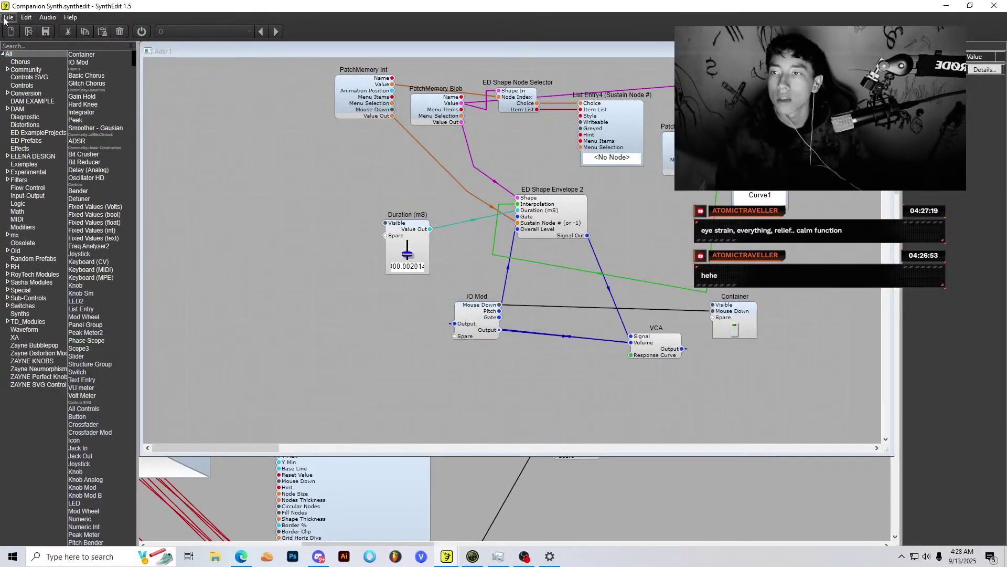
{"action": "left_click", "coordinate": [8, 16]}
{"action": "left_click", "coordinate": [38, 26]}
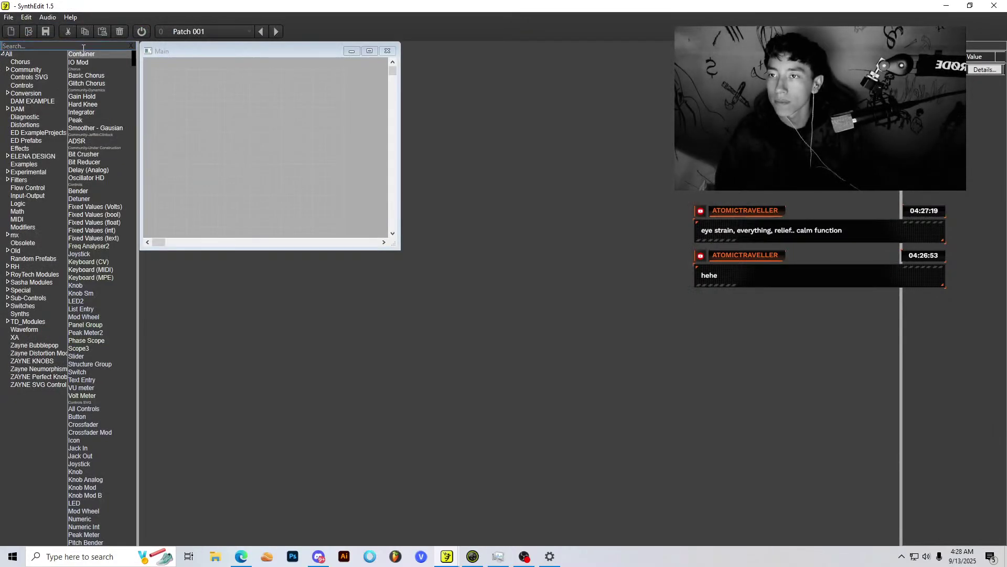
Step: Search the modules for "envelope" and add the ShapeEnvelope example to the new project
{"action": "type", "text": "envelope"}
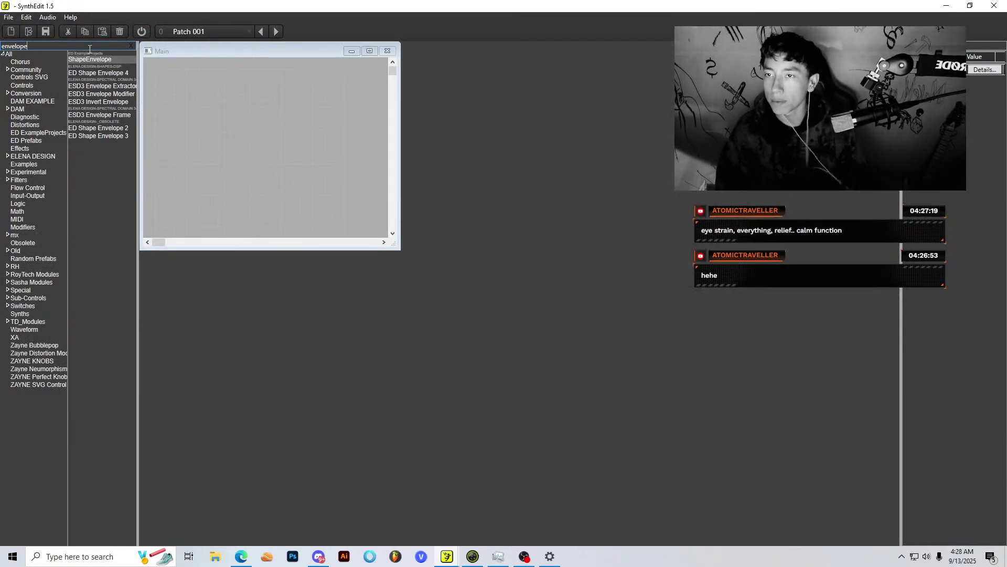
{"action": "left_click_drag", "start_coordinate": [108, 60], "coordinate": [200, 127]}
{"action": "left_click", "coordinate": [582, 319]}
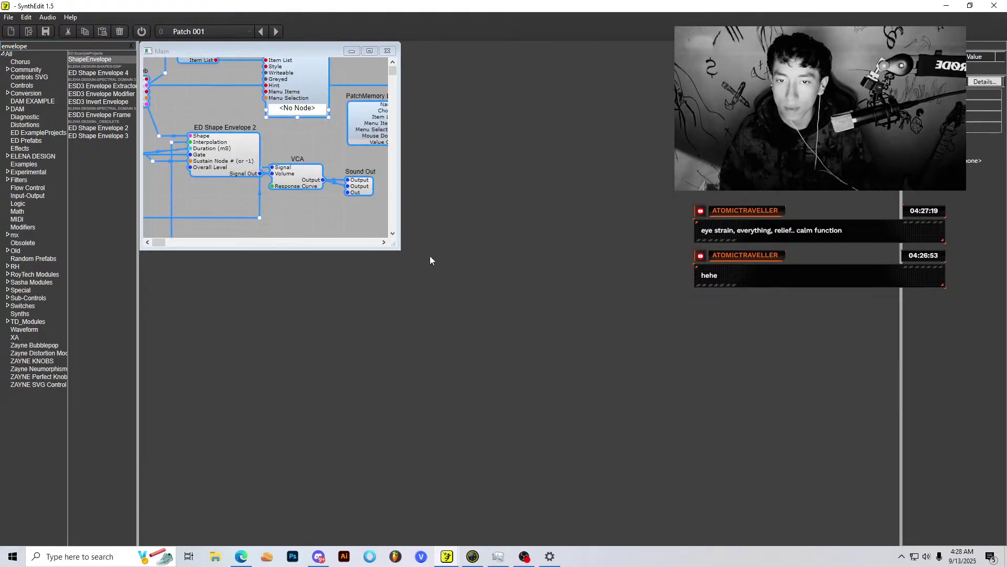
Step: Enlarge the Main structure window and maximize it to show the ShapeEnvelope example
{"action": "left_click_drag", "start_coordinate": [401, 241], "coordinate": [499, 283]}
{"action": "left_click_drag", "start_coordinate": [493, 245], "coordinate": [571, 412]}
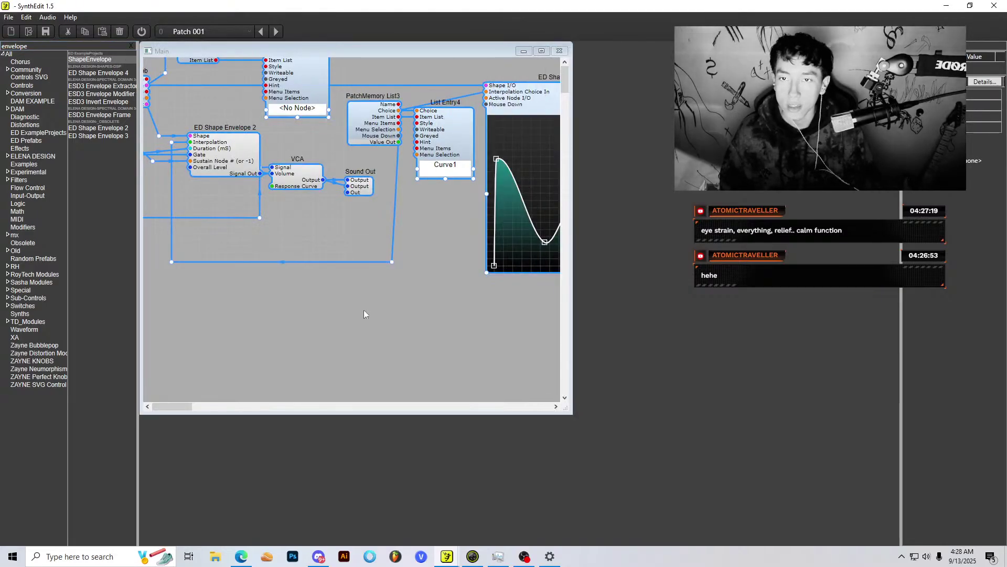
{"action": "left_click", "coordinate": [359, 300]}
{"action": "scroll", "coordinate": [315, 262], "scroll_direction": "down", "scroll_amount": 3}
{"action": "scroll", "coordinate": [294, 252], "scroll_direction": "right", "scroll_amount": 2}
{"action": "scroll", "coordinate": [197, 357], "scroll_direction": "left", "scroll_amount": 2}
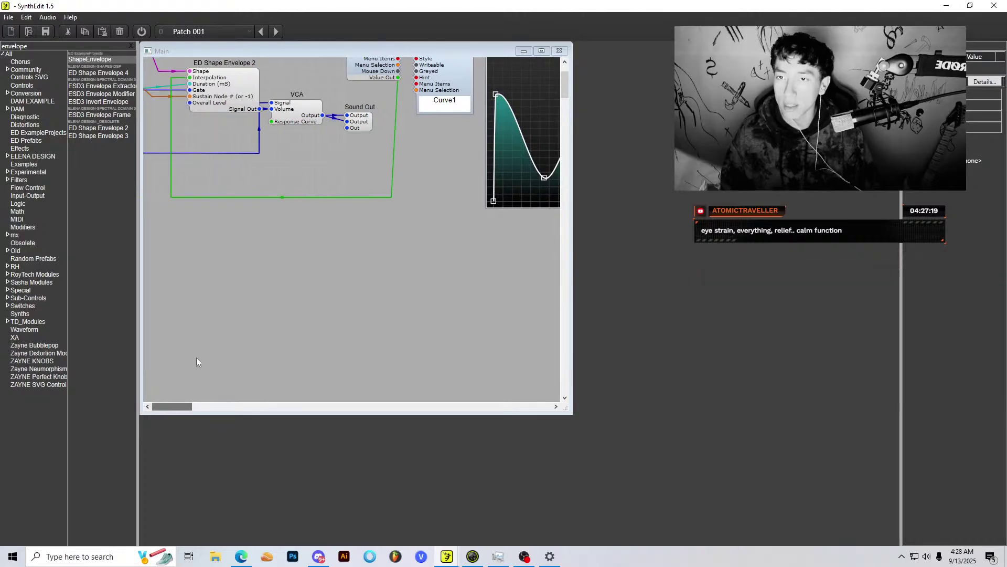
{"action": "left_click", "coordinate": [542, 51]}
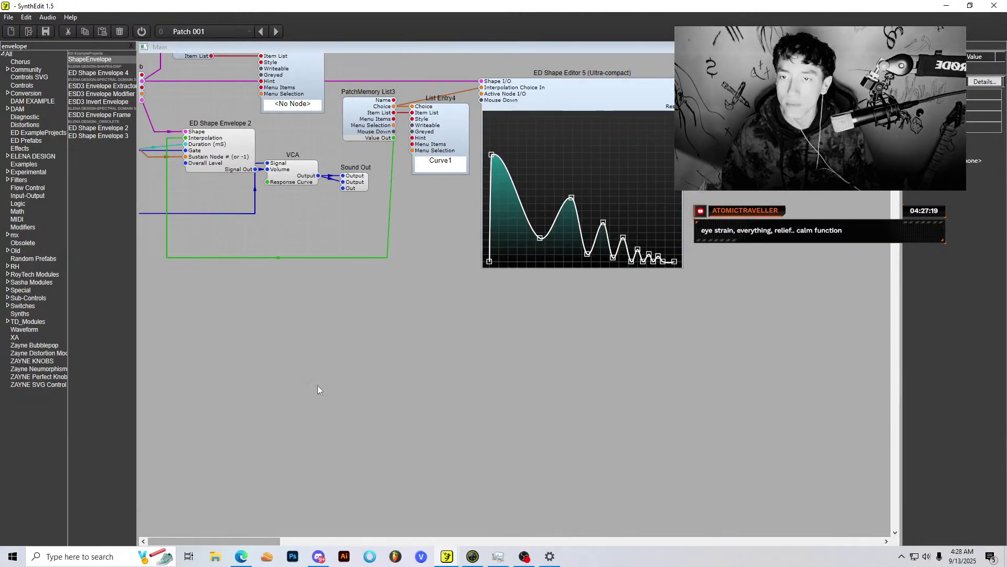
Step: Shift the whole example into view and spread out its Oscillator, ED Shape Envelope 2, VCA and MIDI-CV 2 for readable wiring
{"action": "key", "text": "ctrl+a"}
{"action": "left_click_drag", "start_coordinate": [556, 99], "coordinate": [839, 239]}
{"action": "scroll", "coordinate": [528, 243], "scroll_direction": "down", "scroll_amount": 3}
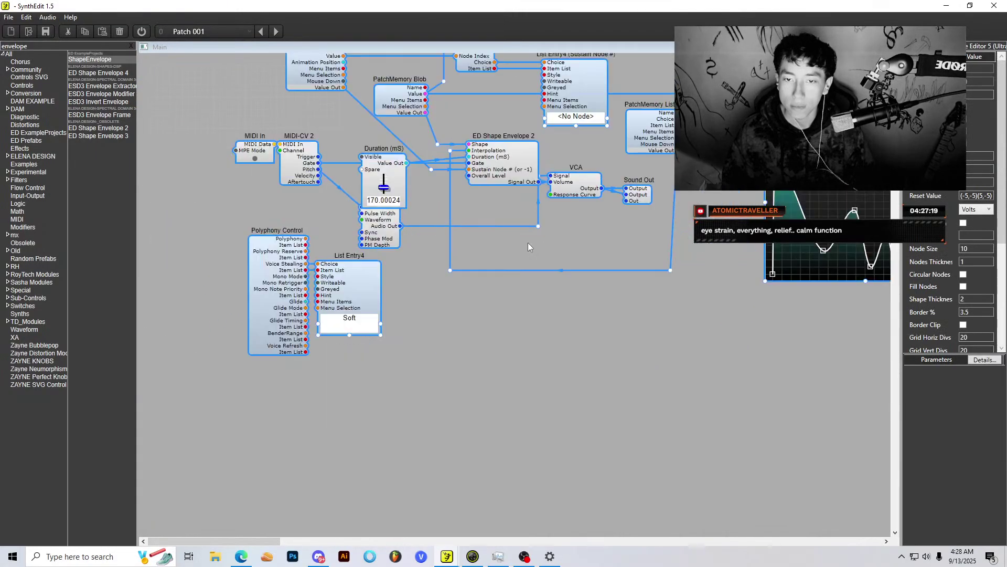
{"action": "left_click_drag", "start_coordinate": [362, 239], "coordinate": [433, 260]}
{"action": "left_click_drag", "start_coordinate": [451, 173], "coordinate": [429, 162]}
{"action": "left_click", "coordinate": [529, 196]}
{"action": "left_click_drag", "start_coordinate": [529, 196], "coordinate": [535, 240]}
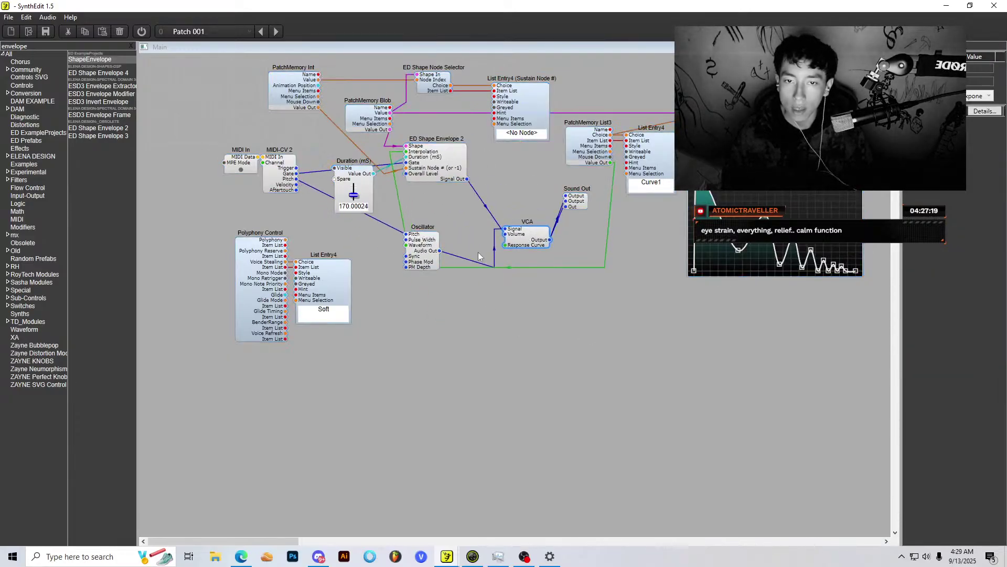
{"action": "mouse_move", "coordinate": [423, 234]}
{"action": "left_mouse_down"}
{"action": "mouse_move", "coordinate": [422, 257]}
{"action": "mouse_move", "coordinate": [423, 240]}
{"action": "left_mouse_up"}
{"action": "left_click_drag", "start_coordinate": [539, 242], "coordinate": [551, 232]}
{"action": "left_click_drag", "start_coordinate": [286, 179], "coordinate": [292, 201]}
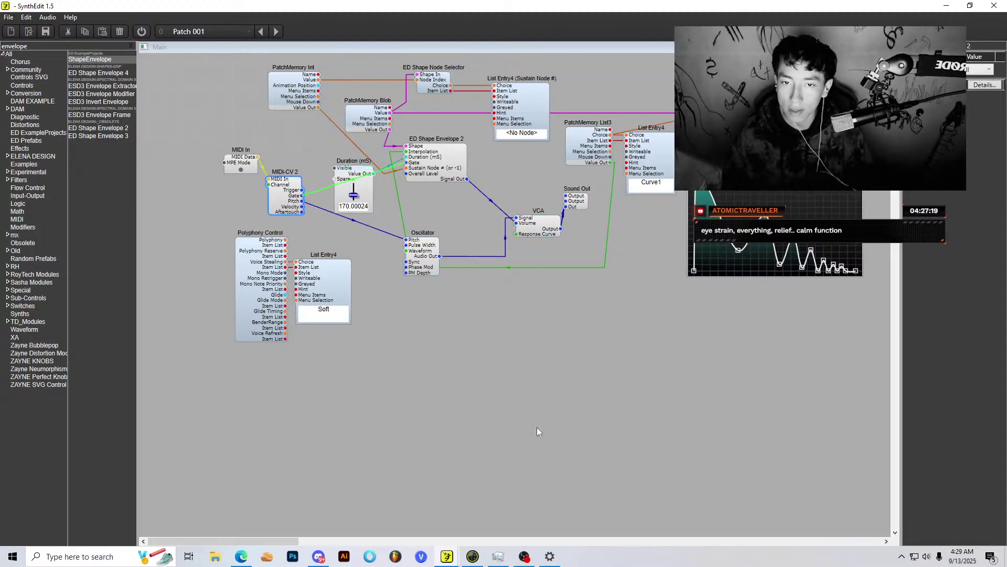
Step: Switch back to the Companion Synth project and reposition the VCA and IO Mod inside Adsr 1 to separate their lines
{"action": "mouse_move", "coordinate": [448, 555]}
{"action": "left_click", "coordinate": [389, 512]}
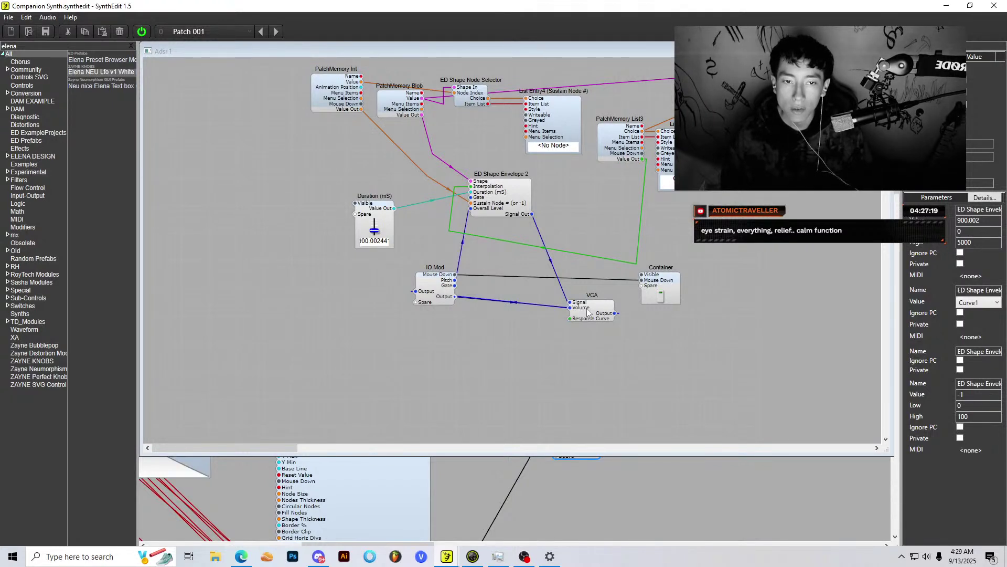
{"action": "left_click_drag", "start_coordinate": [588, 312], "coordinate": [586, 297]}
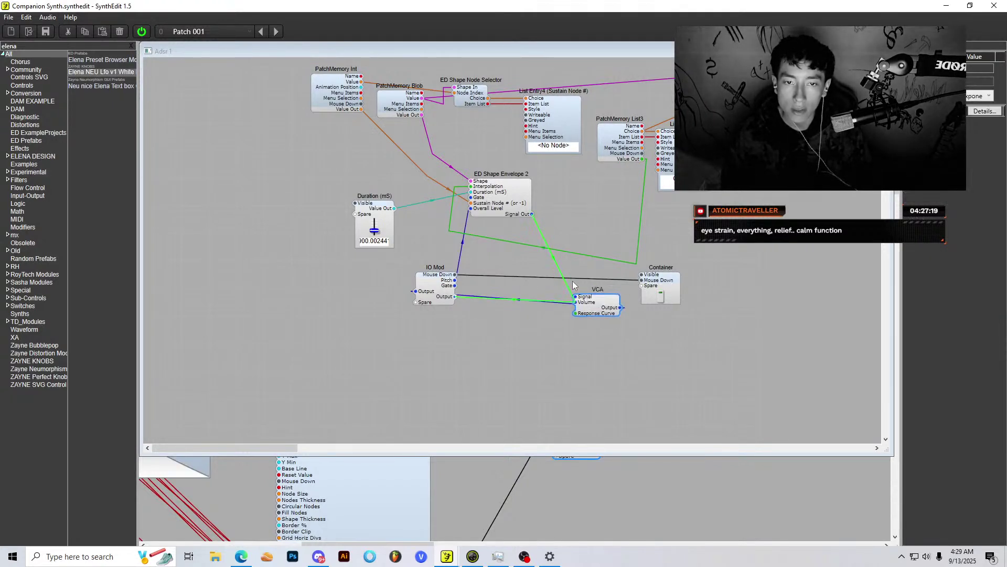
{"action": "left_click", "coordinate": [502, 299]}
{"action": "left_click_drag", "start_coordinate": [445, 291], "coordinate": [439, 314]}
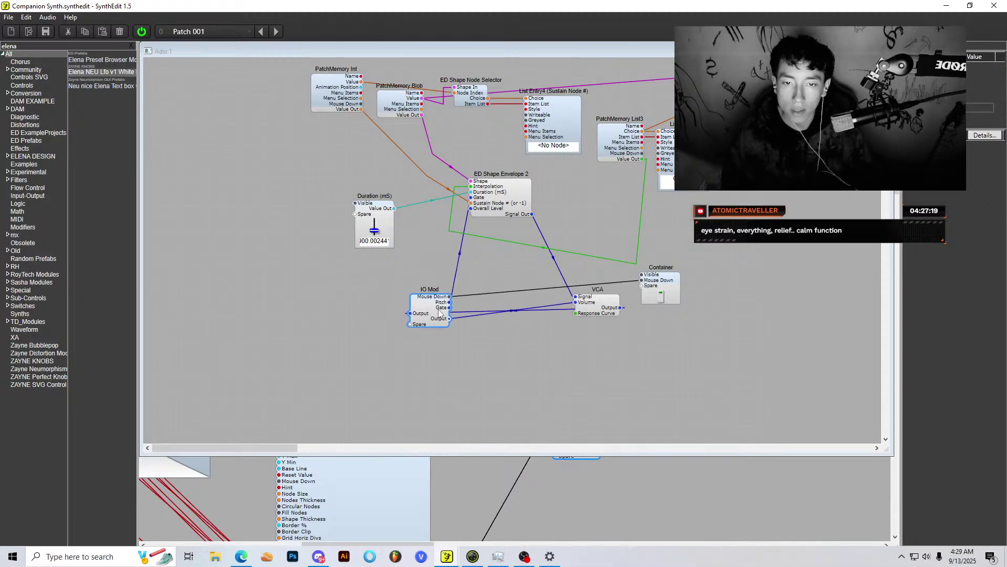
Step: Delete the line between the IO Mod's lower Output pin and the VCA's Volume input inside Adsr 1
{"action": "left_click", "coordinate": [466, 317]}
{"action": "right_click", "coordinate": [466, 319]}
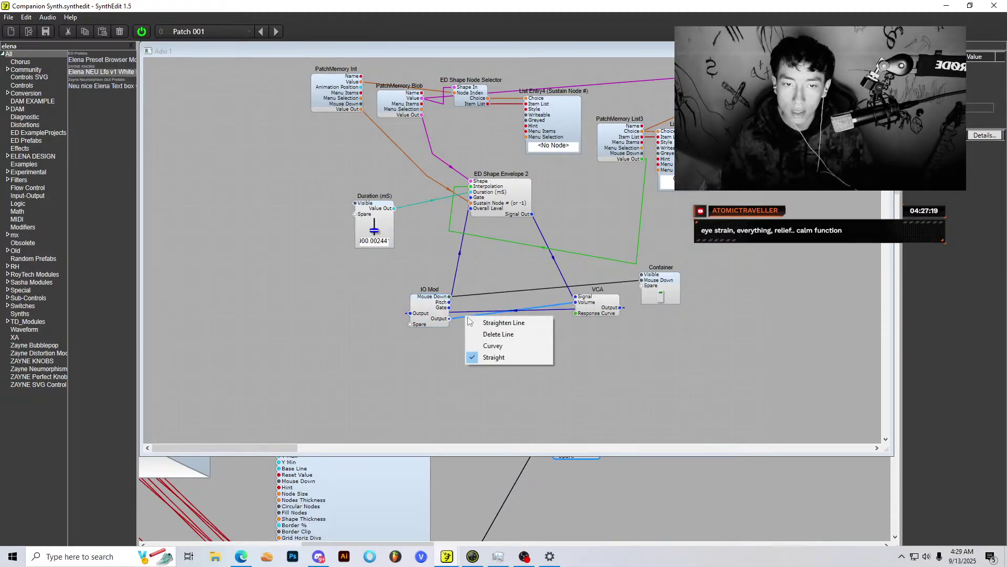
{"action": "left_click", "coordinate": [504, 335]}
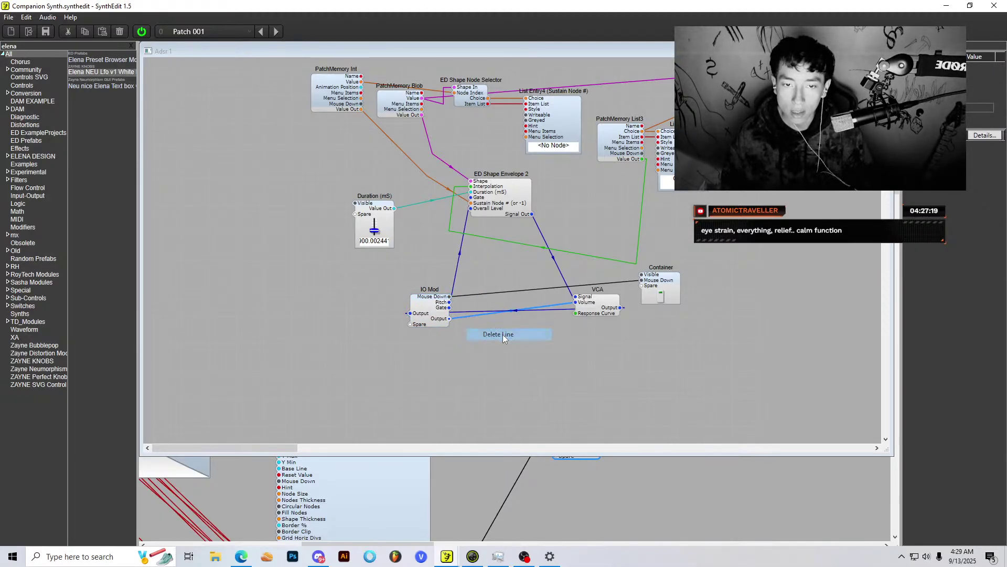
Step: Wire the VCA's Signal and Volume inputs to new pins on the IO Mod inside Adsr 1 and close its structure
{"action": "left_click", "coordinate": [477, 312]}
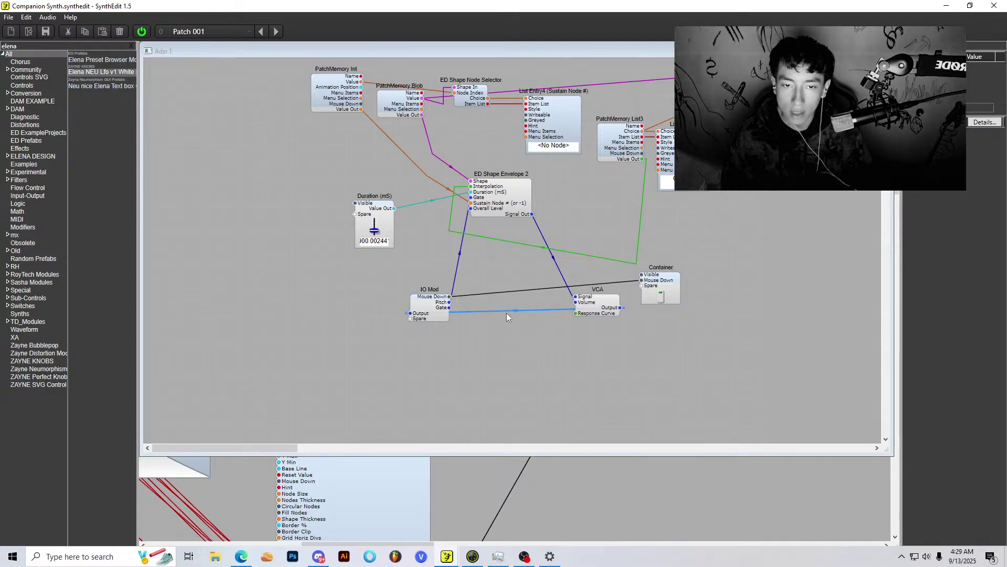
{"action": "left_click", "coordinate": [577, 298]}
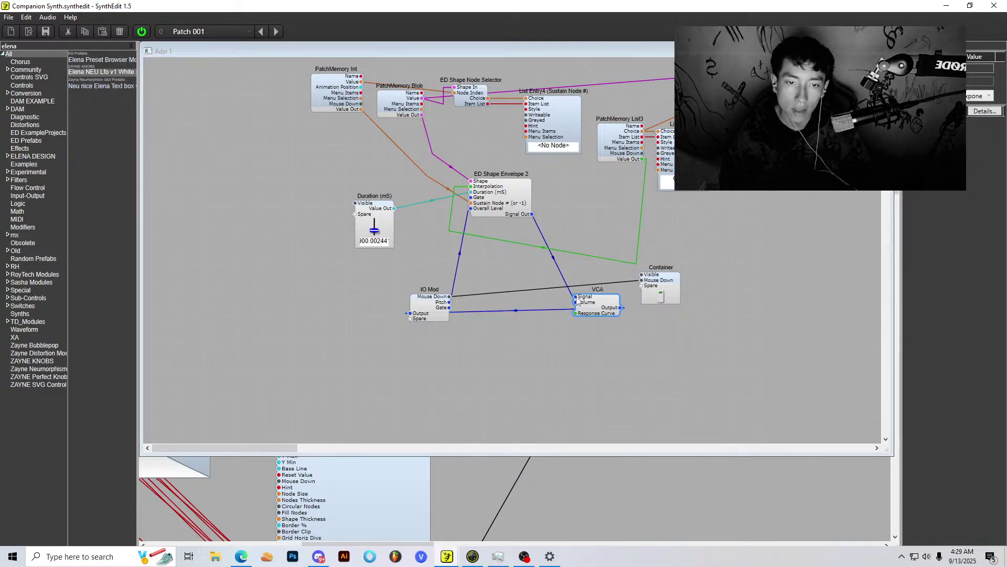
{"action": "left_click_drag", "start_coordinate": [410, 321], "coordinate": [411, 319]}
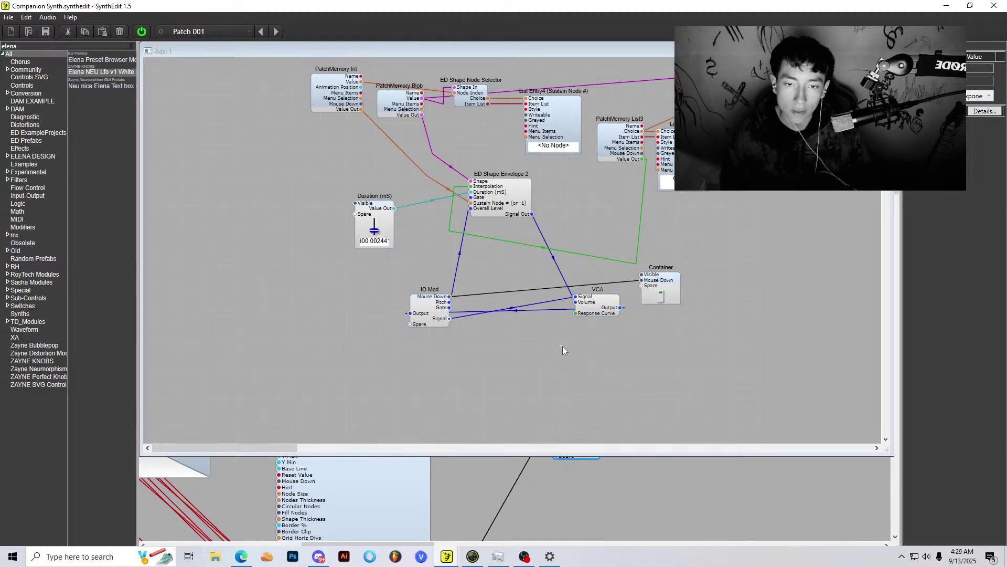
{"action": "left_click_drag", "start_coordinate": [577, 304], "coordinate": [415, 325]}
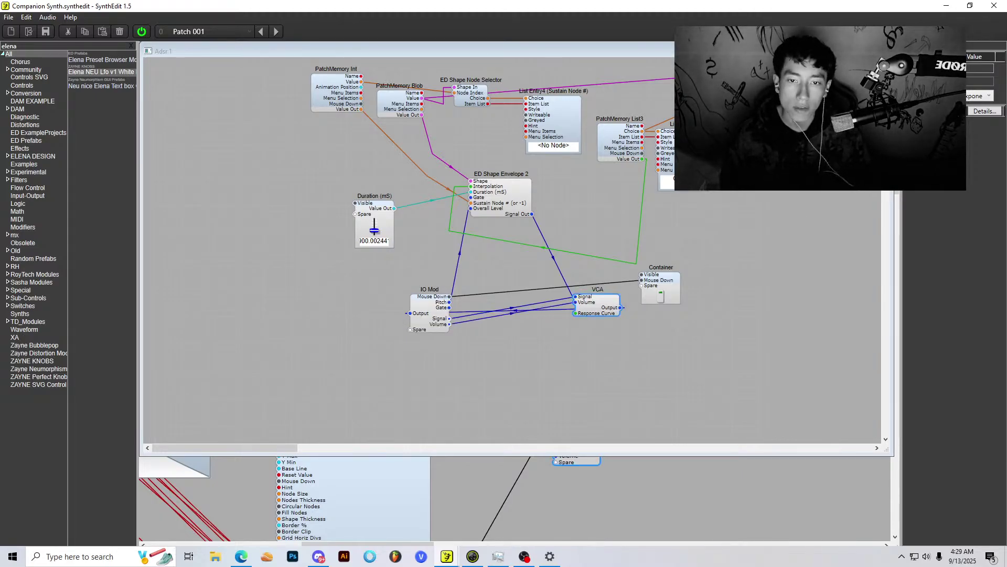
{"action": "key", "text": "ctrl+F4"}
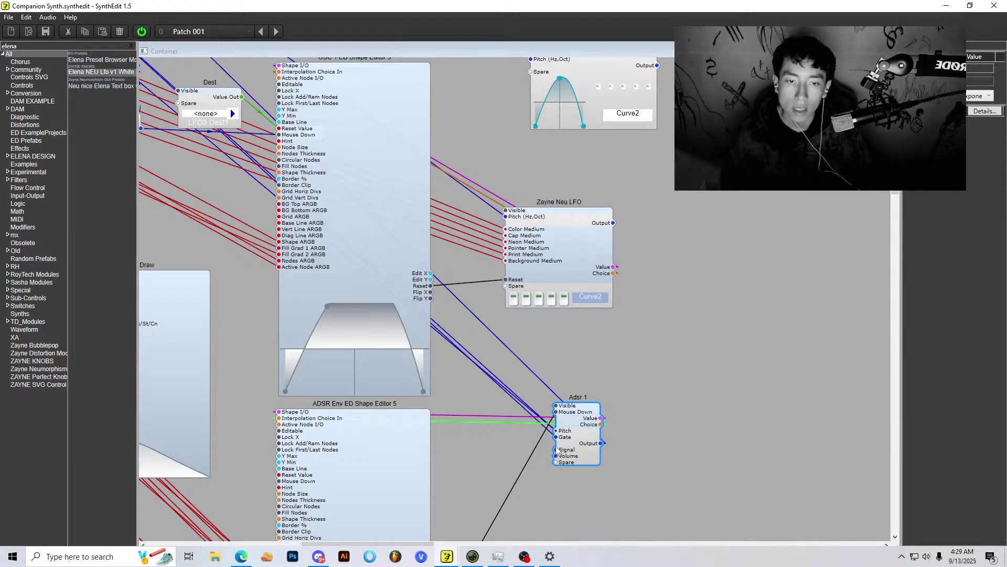
Step: Connect the Zayne Neu LFO's Output to Adsr 1's new Signal input and turn the audio engine off
{"action": "left_click_drag", "start_coordinate": [558, 450], "coordinate": [613, 343]}
{"action": "scroll", "coordinate": [673, 341], "scroll_direction": "down", "scroll_amount": 2}
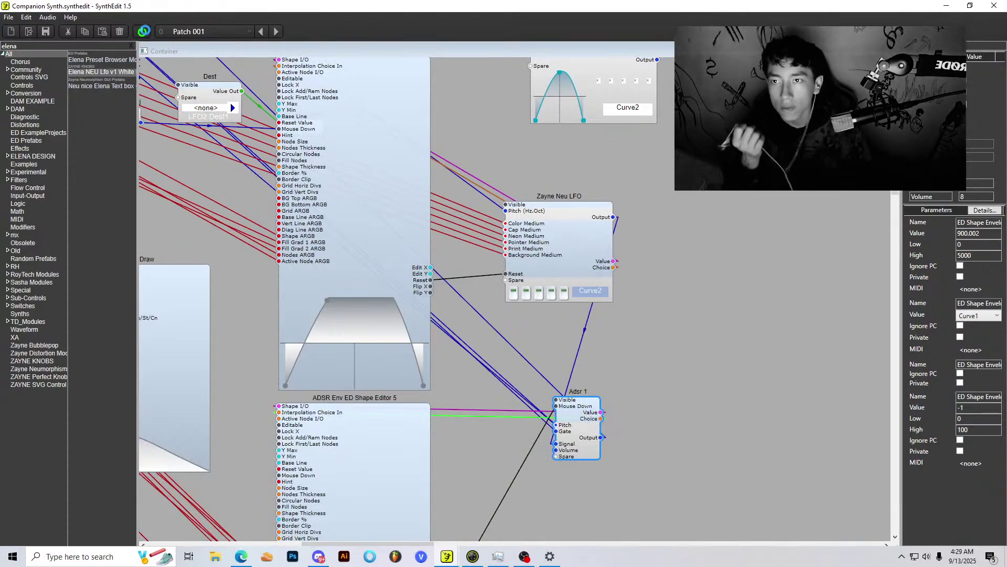
{"action": "left_click", "coordinate": [141, 32]}
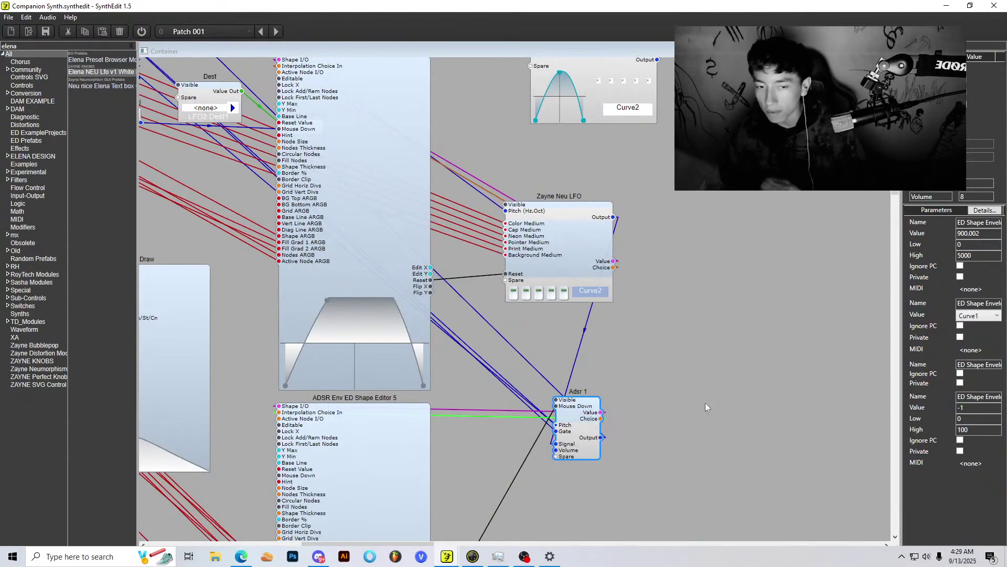
Step: Reopen Adsr 1, delete the line between the IO Mod's Volume pin and the VCA's Volume input, and close the structure
{"action": "double_click", "coordinate": [579, 432]}
{"action": "left_click_drag", "start_coordinate": [664, 344], "coordinate": [683, 349]}
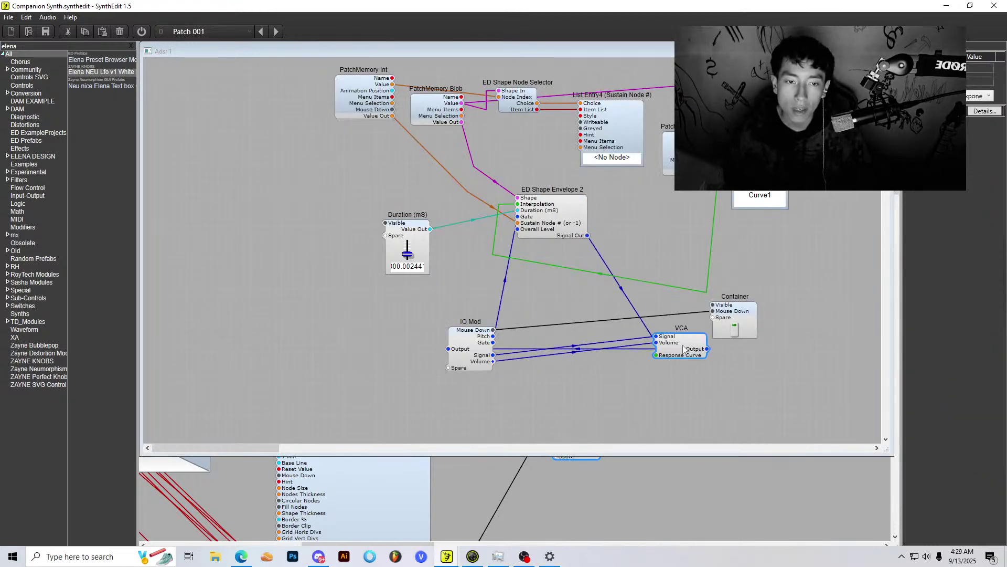
{"action": "right_click", "coordinate": [555, 355]}
{"action": "left_click", "coordinate": [577, 372]}
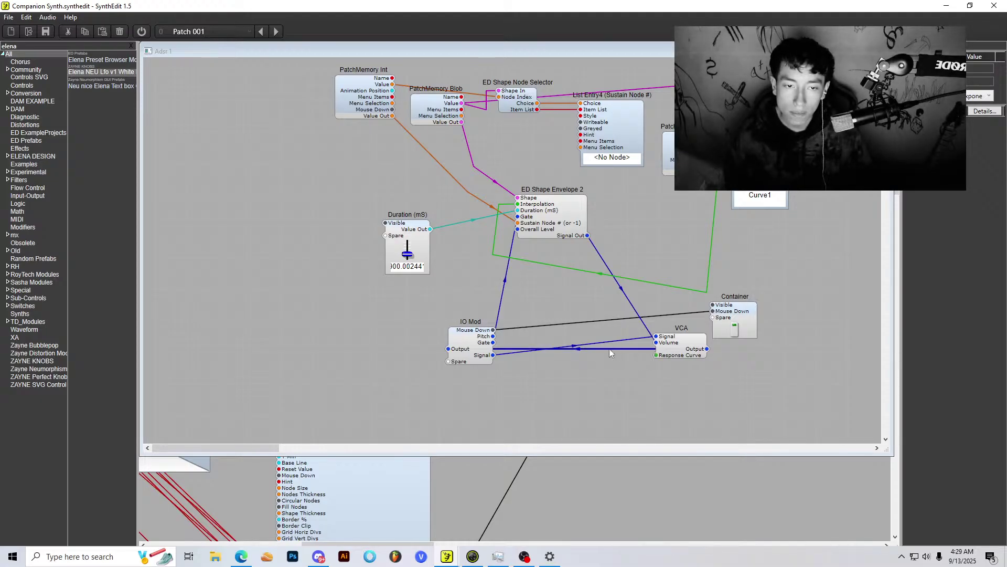
{"action": "left_click", "coordinate": [679, 351]}
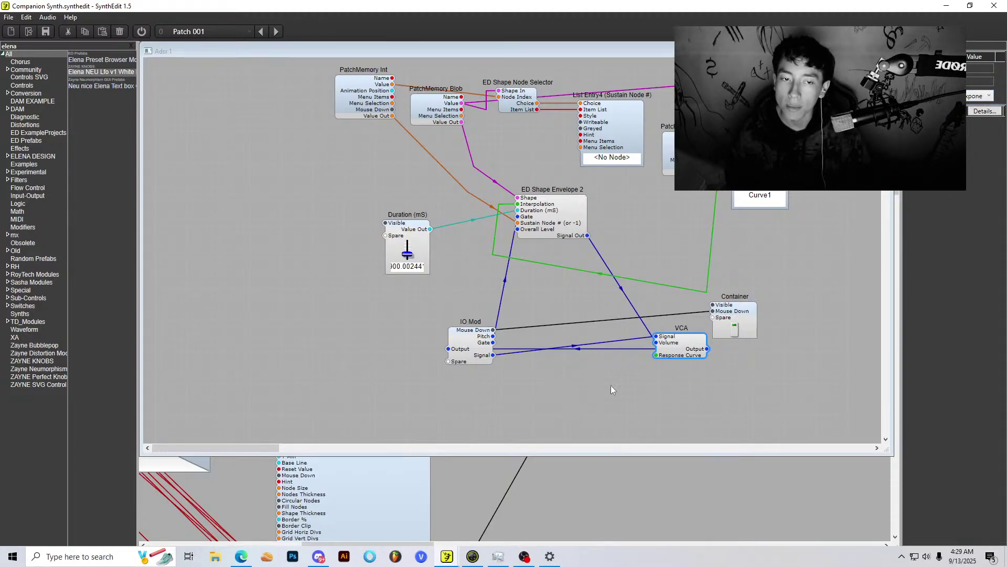
{"action": "left_click", "coordinate": [888, 51]}
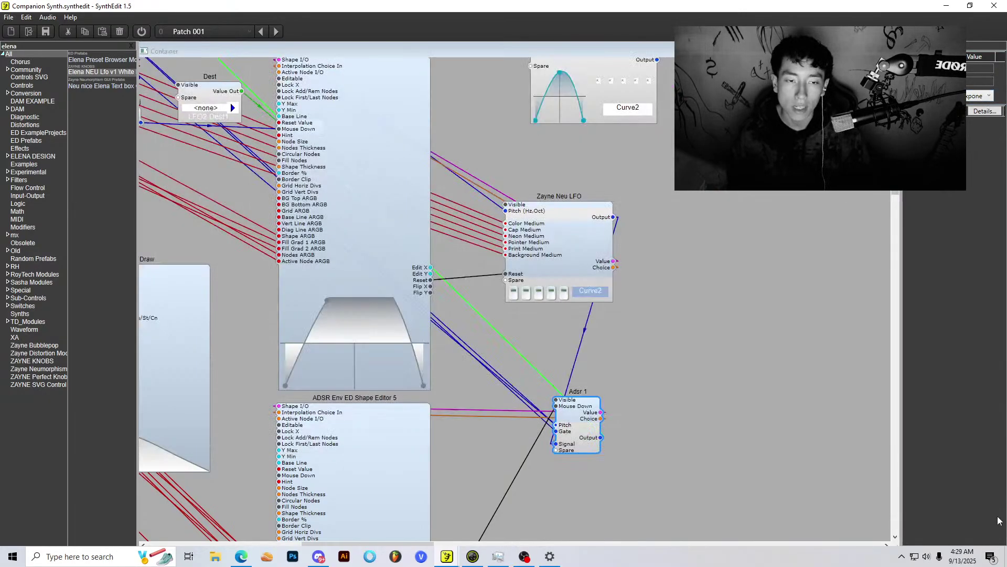
Step: Set the system volume to 19 and check the audio levels in the OBS mixer
{"action": "left_click", "coordinate": [926, 556]}
{"action": "scroll", "coordinate": [909, 535], "scroll_direction": "down", "scroll_amount": 13}
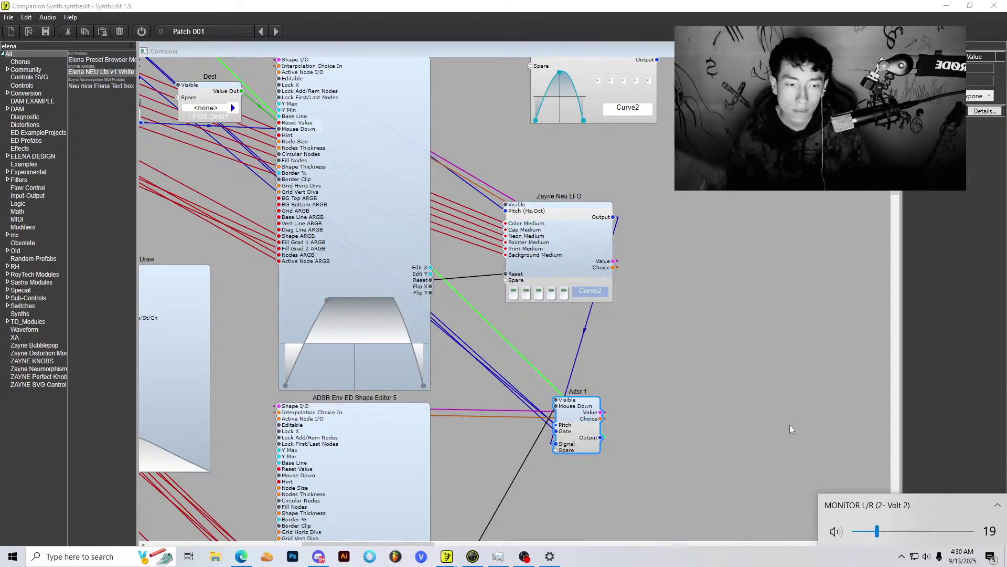
{"action": "left_click", "coordinate": [524, 556]}
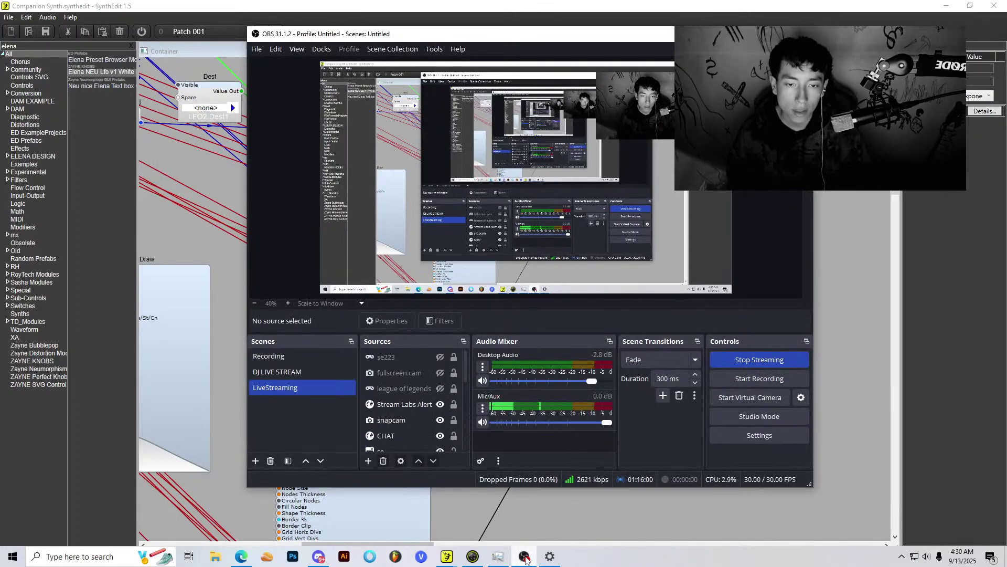
{"action": "left_click", "coordinate": [525, 556]}
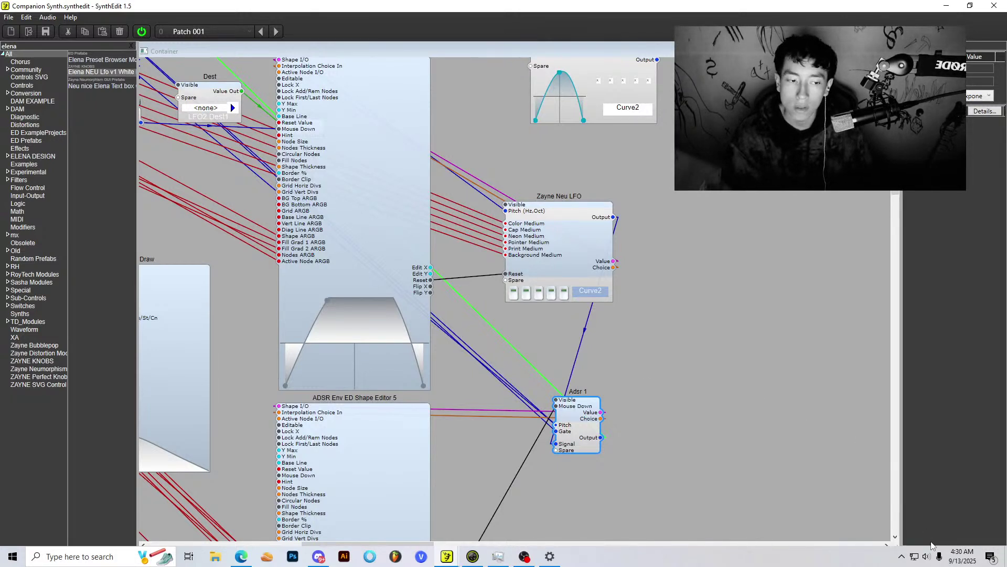
Step: Raise the system volume to 39 and return to the container structure
{"action": "left_click", "coordinate": [927, 556]}
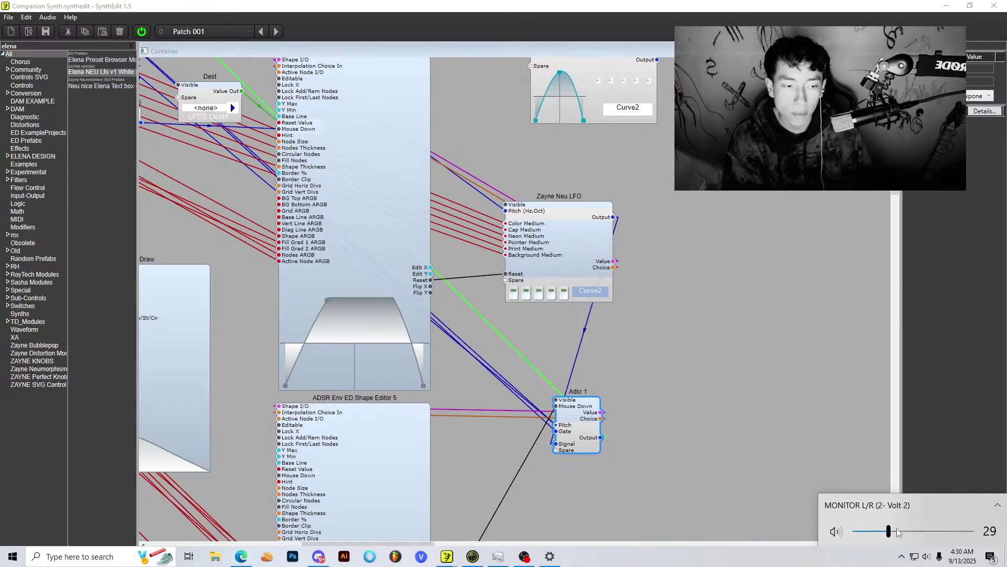
{"action": "left_click_drag", "start_coordinate": [899, 531], "coordinate": [900, 531]}
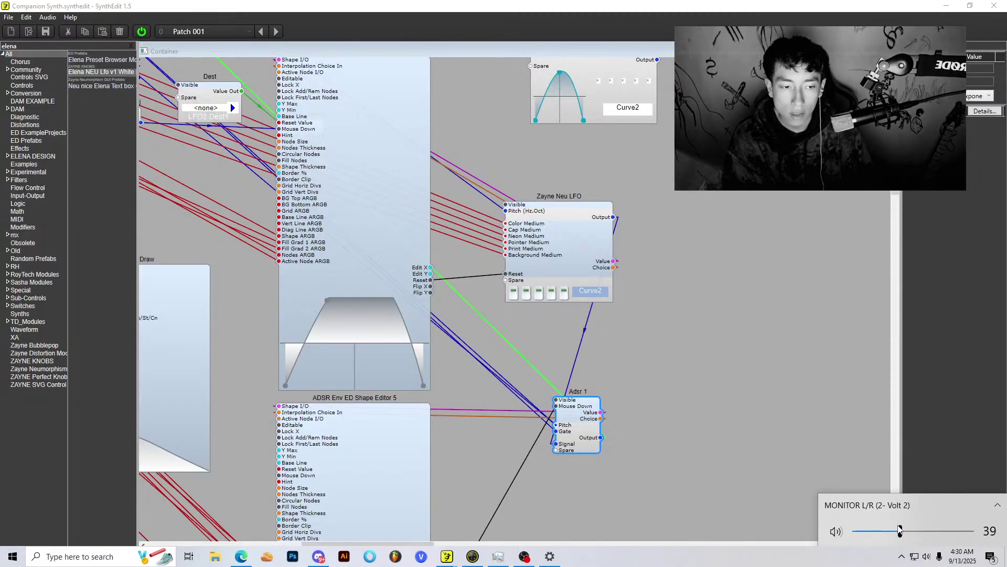
{"action": "left_click", "coordinate": [675, 315]}
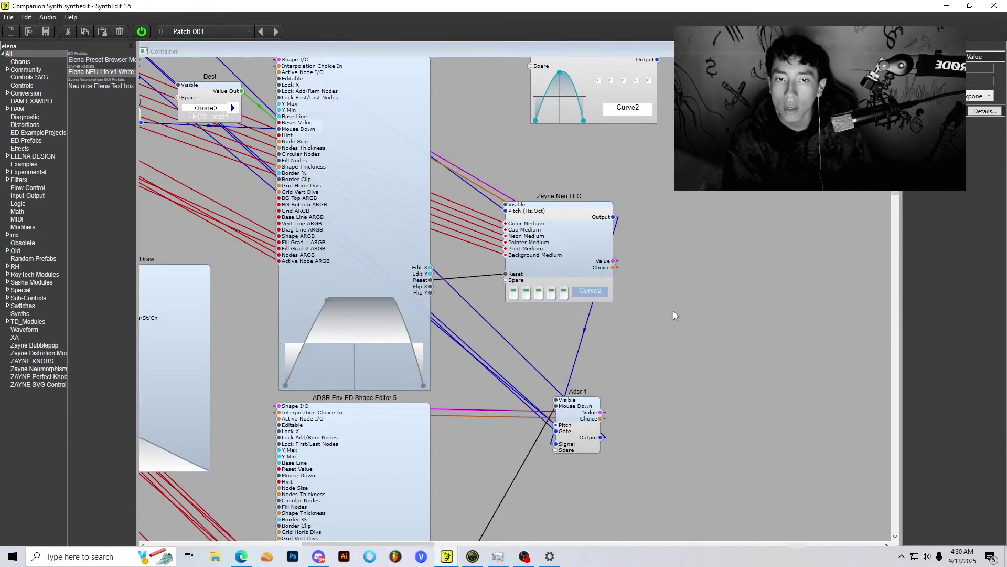
Step: Reshape the oscillator curve in the upper shape editor by moving one top node outward and the other down its falling edge
{"action": "left_click_drag", "start_coordinate": [328, 305], "coordinate": [302, 310]}
{"action": "left_click_drag", "start_coordinate": [414, 299], "coordinate": [403, 336]}
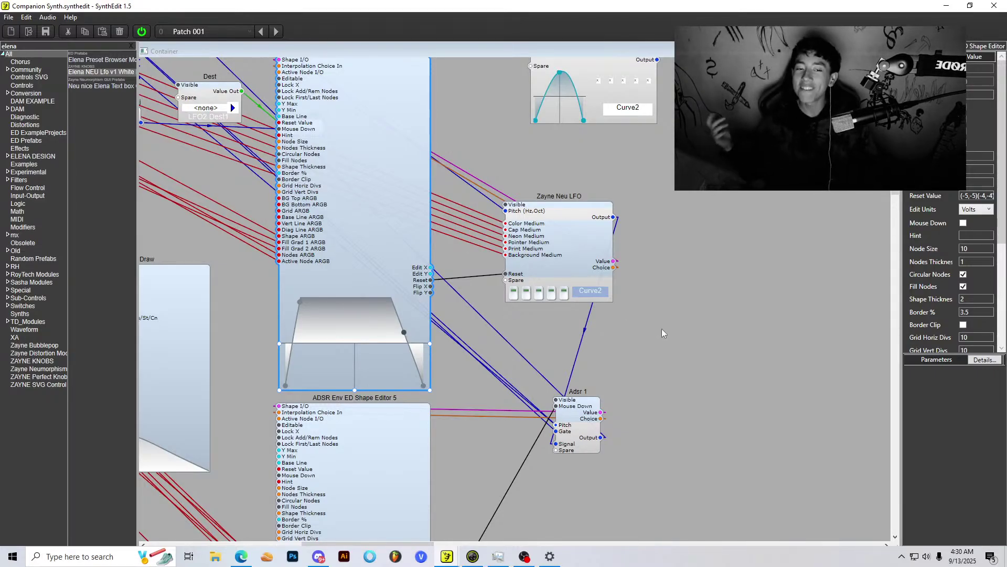
{"action": "left_click", "coordinate": [9, 16]}
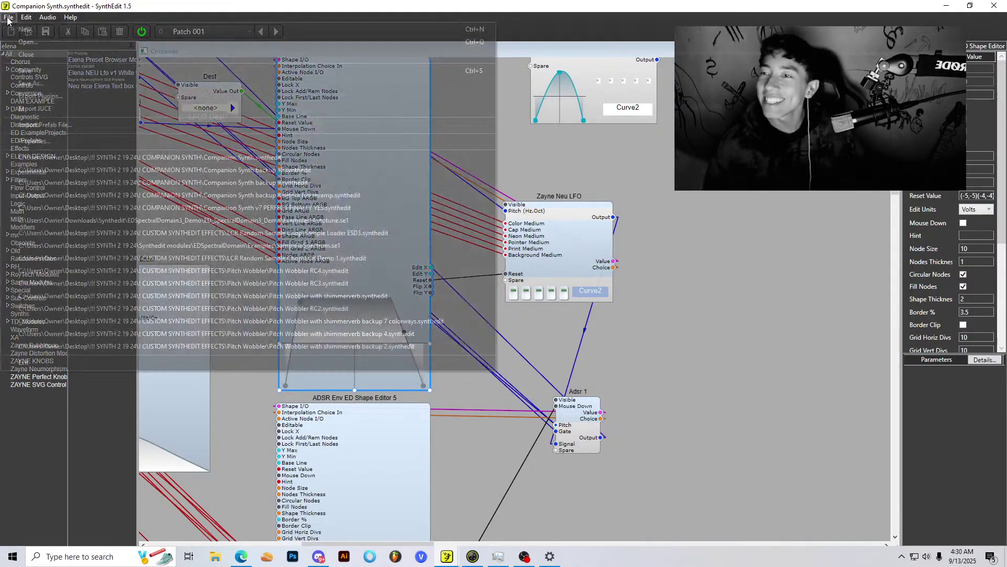
{"action": "left_click", "coordinate": [555, 226]}
{"action": "left_click", "coordinate": [649, 335]}
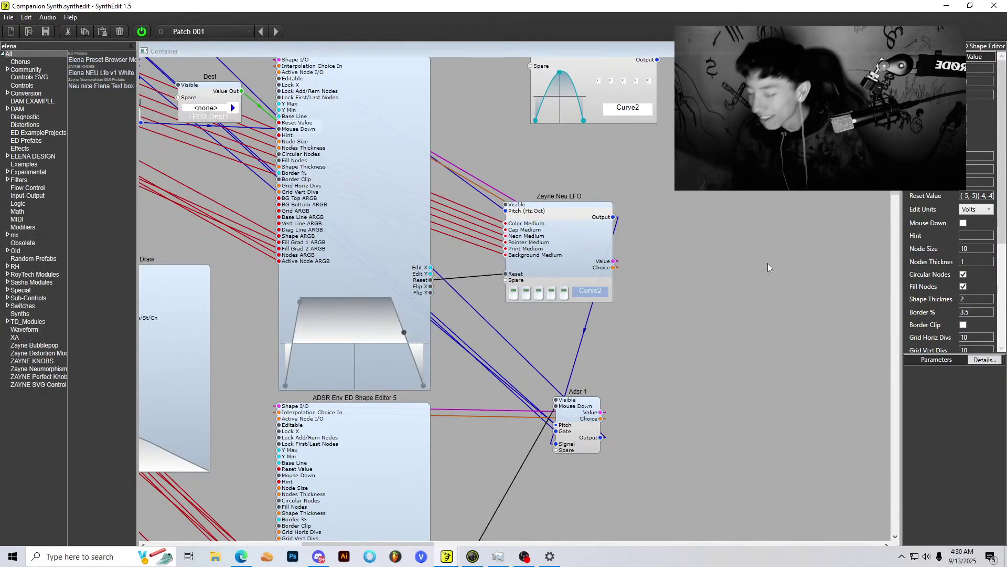
Step: Open the container's panel view and pull the Osc curve's falling-edge node inward to the centre line
{"action": "right_click", "coordinate": [748, 282]}
{"action": "left_click", "coordinate": [755, 350]}
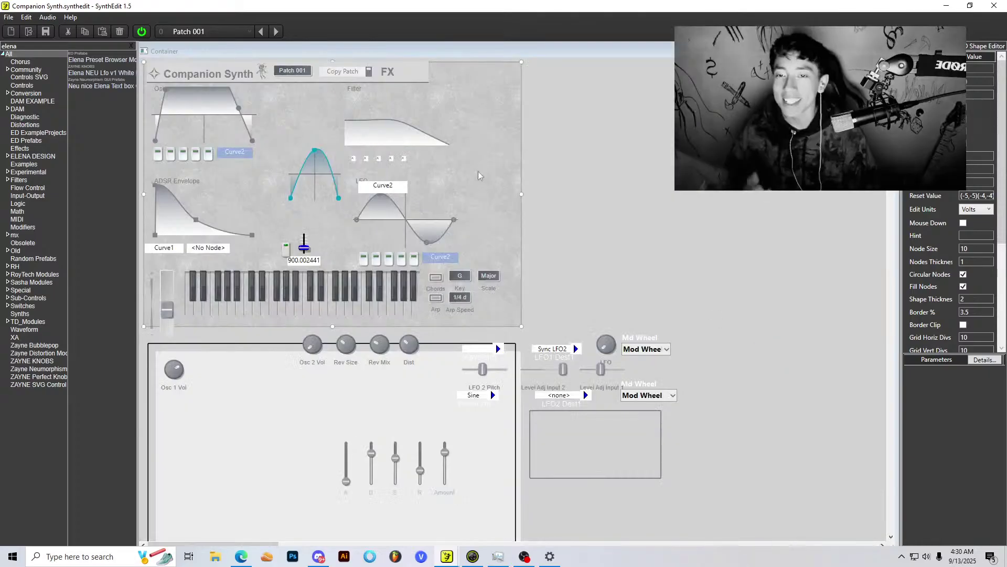
{"action": "left_click_drag", "start_coordinate": [236, 109], "coordinate": [218, 115]}
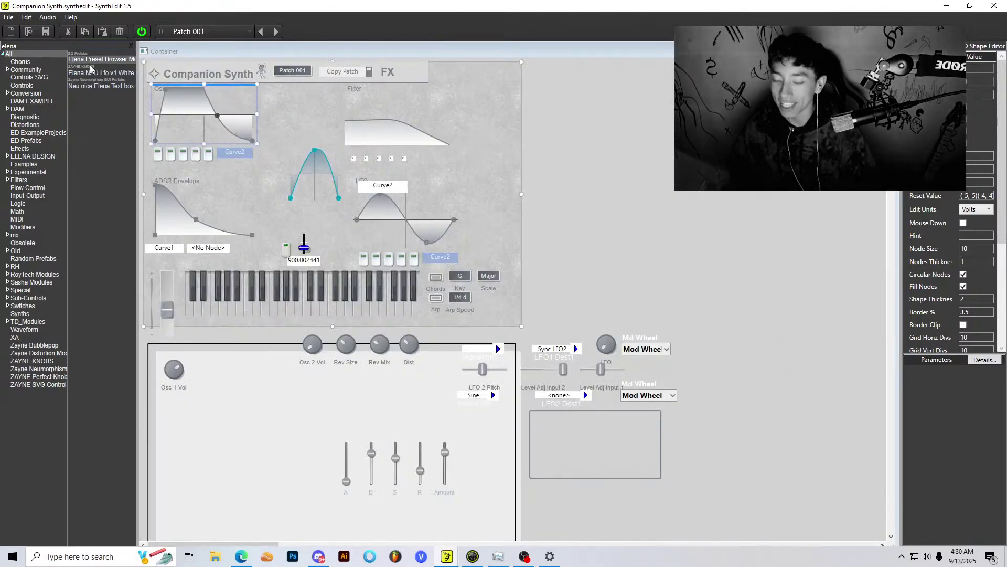
Step: Bring the Osc shape editor to the front of its label and try moving its first upper node across the curve and back
{"action": "left_click", "coordinate": [166, 93]}
{"action": "left_click", "coordinate": [192, 106]}
{"action": "left_click", "coordinate": [166, 90]}
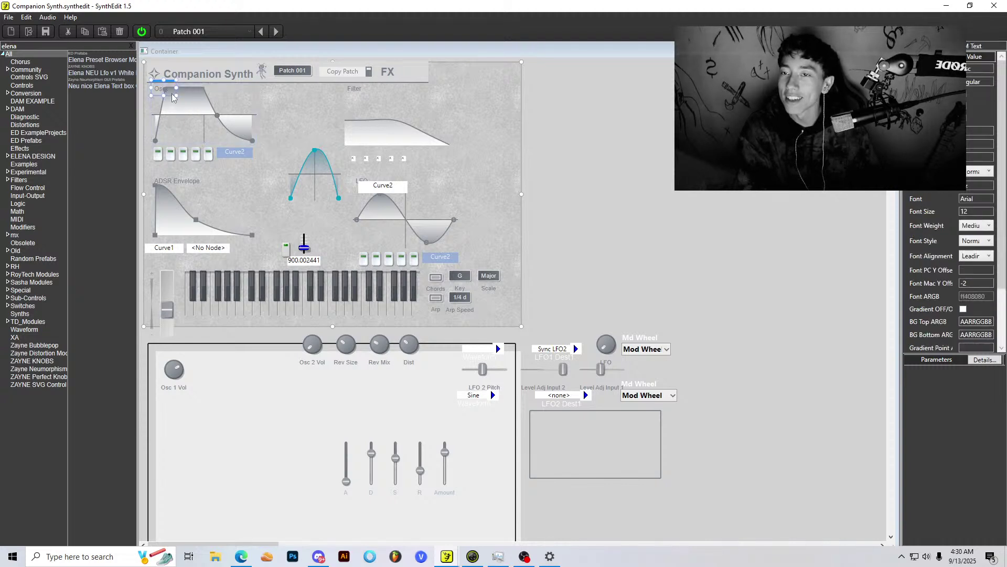
{"action": "left_click", "coordinate": [193, 103]}
{"action": "right_click", "coordinate": [203, 106]}
{"action": "mouse_move", "coordinate": [252, 162]}
{"action": "left_click", "coordinate": [322, 162]}
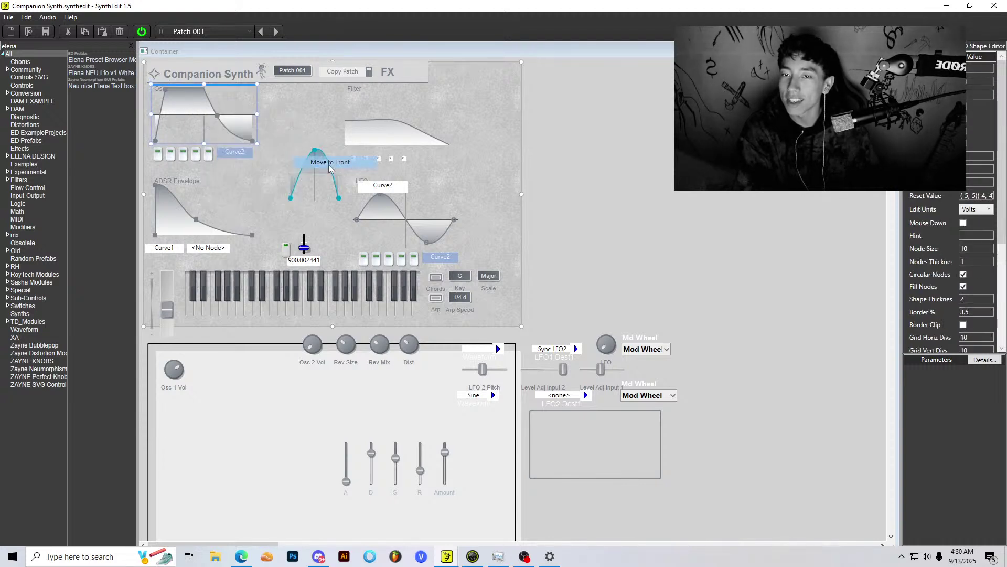
{"action": "left_click_drag", "start_coordinate": [184, 107], "coordinate": [199, 94]}
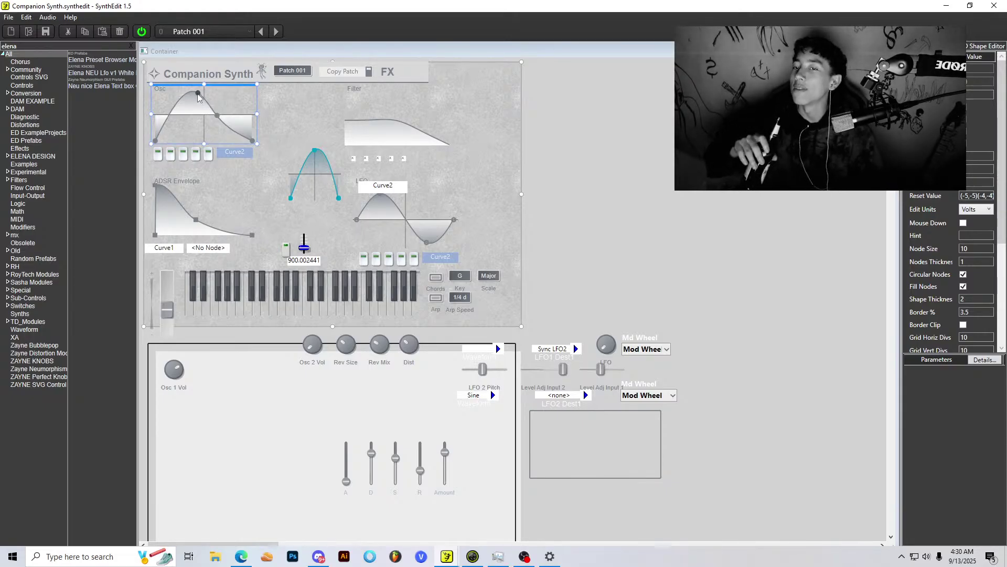
{"action": "left_click_drag", "start_coordinate": [199, 94], "coordinate": [167, 92]}
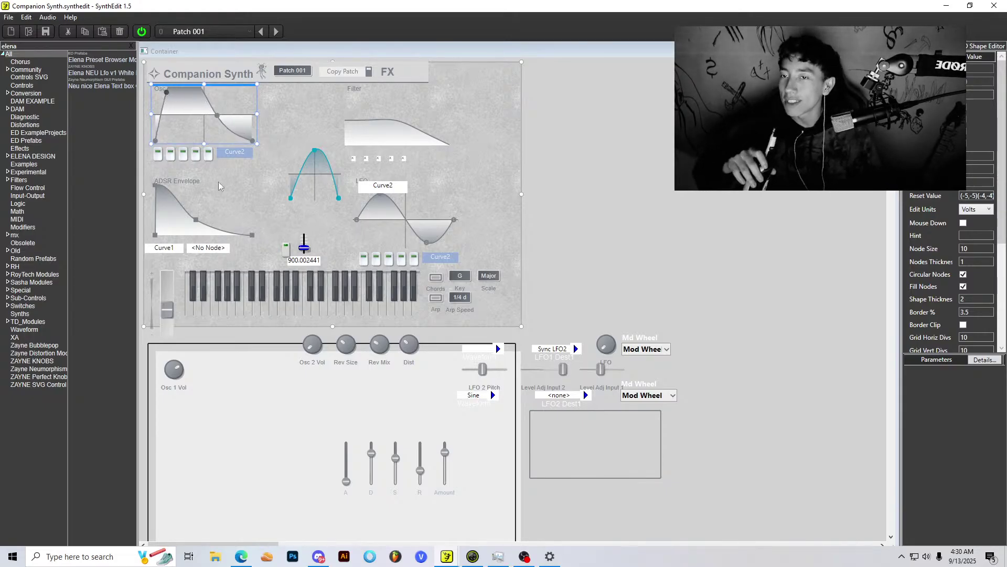
Step: Switch to Discord and read the SynthEdit community's gui and general channels for messages about drawable ADSRs and Concat modules
{"action": "left_click", "coordinate": [318, 556]}
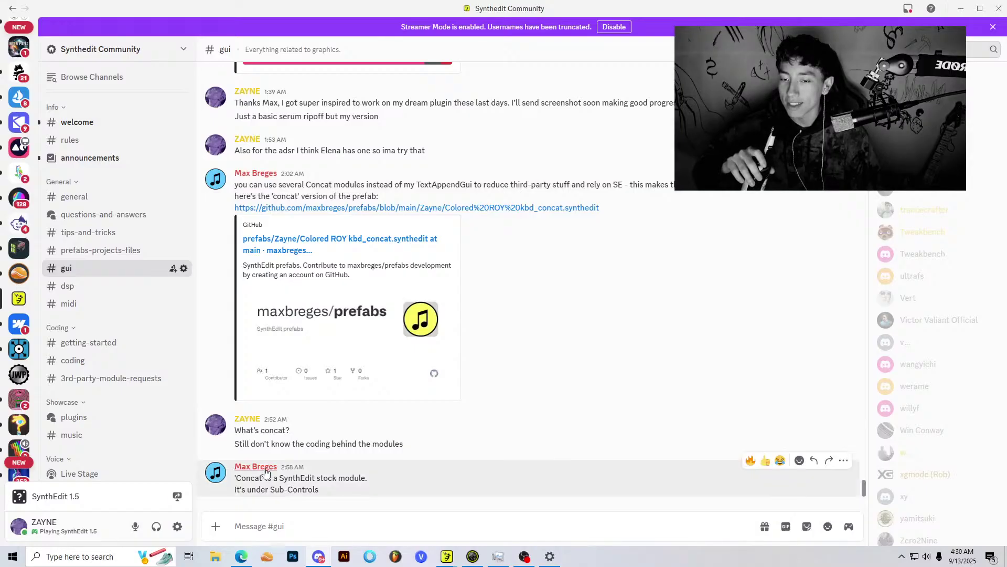
{"action": "left_click", "coordinate": [266, 471]}
{"action": "scroll", "coordinate": [659, 333], "scroll_direction": "up", "scroll_amount": 3}
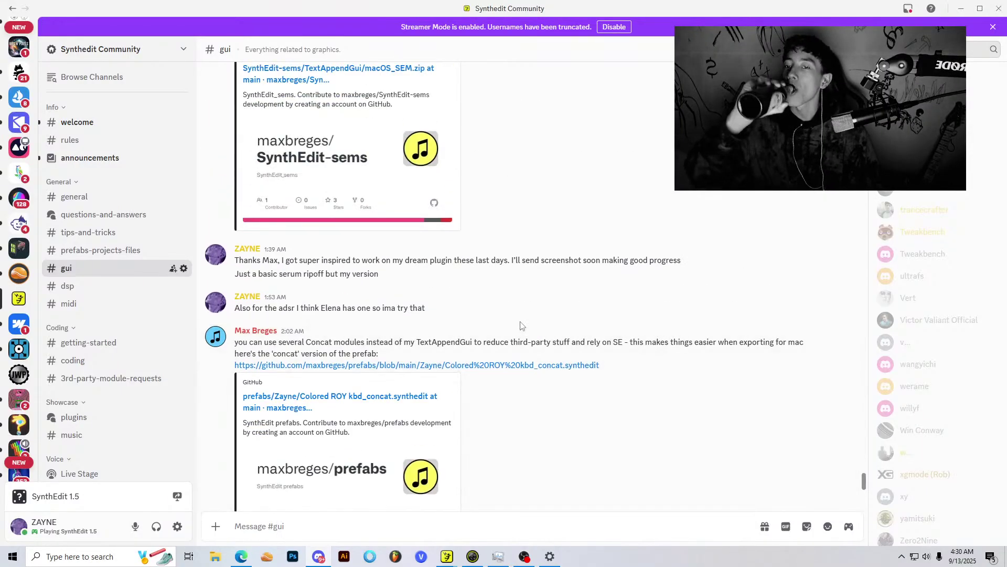
{"action": "scroll", "coordinate": [522, 318], "scroll_direction": "up", "scroll_amount": 9}
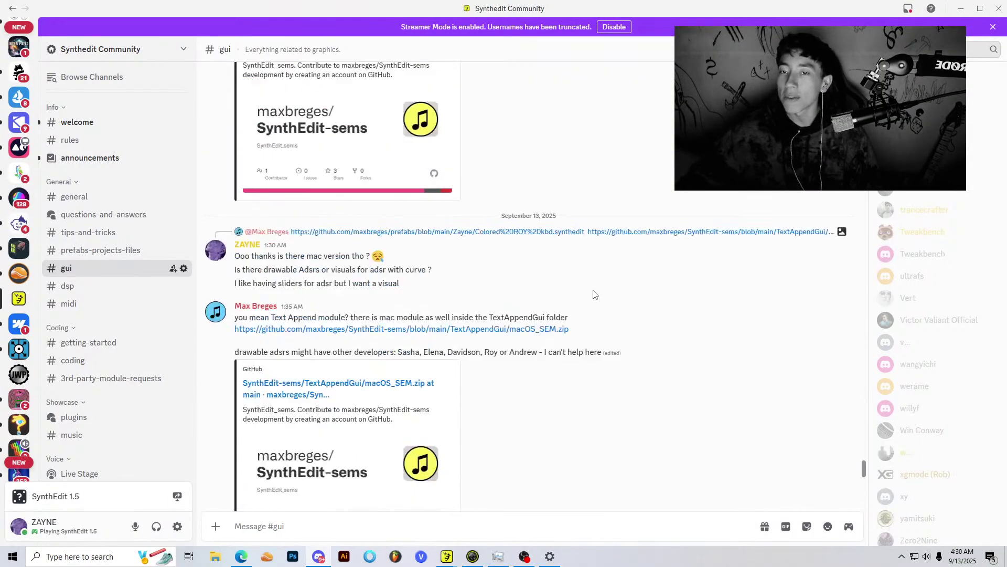
{"action": "scroll", "coordinate": [640, 307], "scroll_direction": "down", "scroll_amount": 6}
{"action": "scroll", "coordinate": [640, 308], "scroll_direction": "down", "scroll_amount": 7}
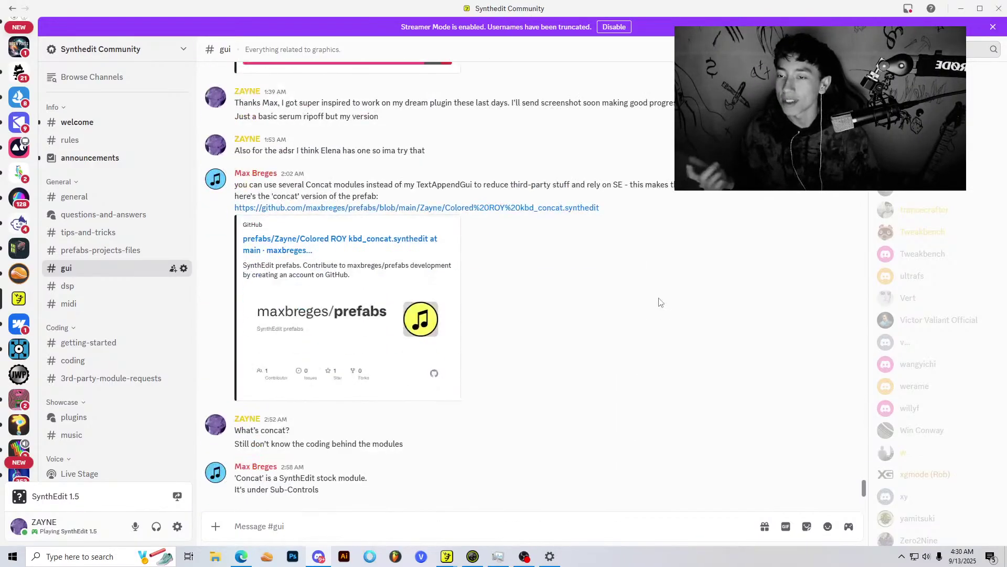
{"action": "mouse_move", "coordinate": [108, 208]}
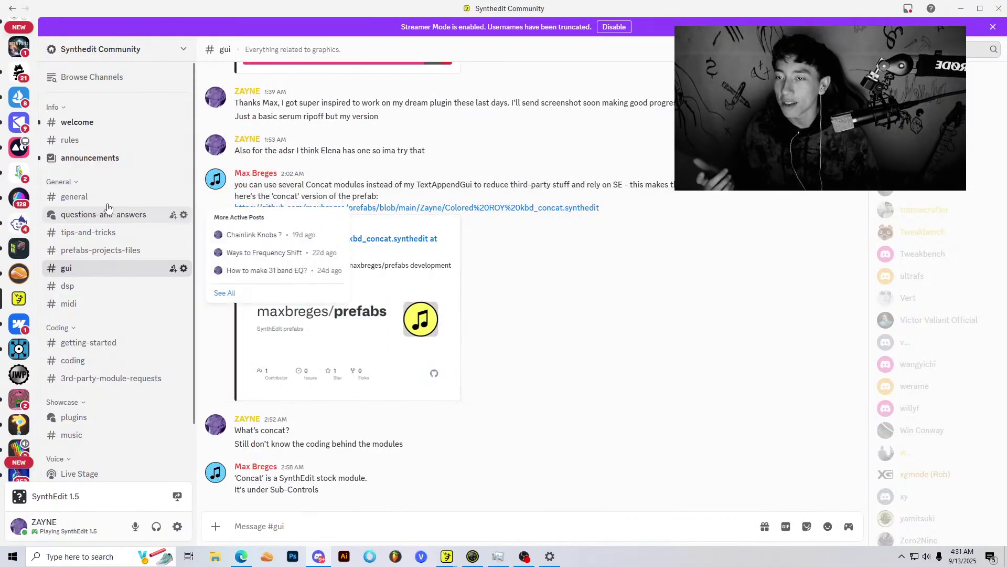
{"action": "left_click", "coordinate": [152, 200]}
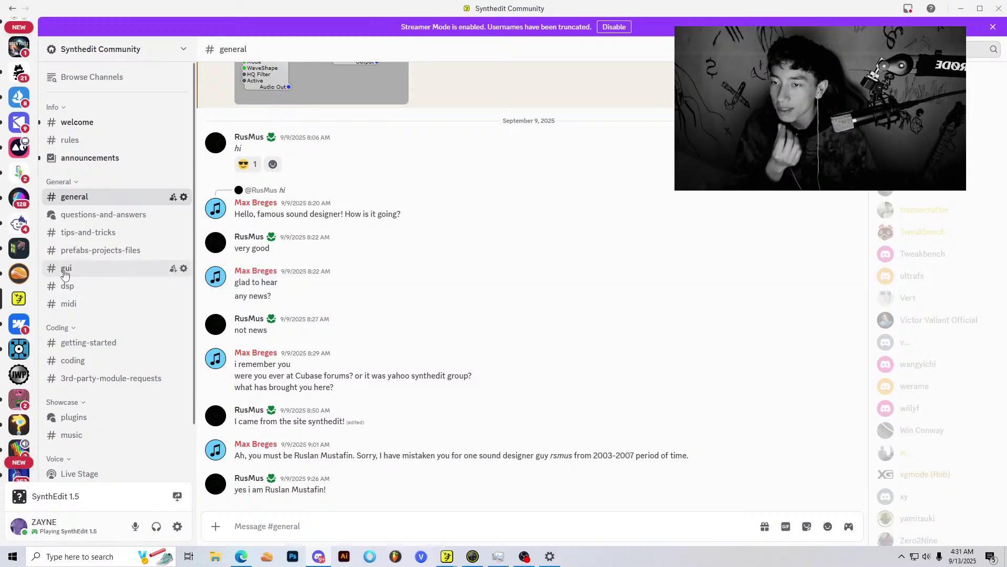
{"action": "key", "text": "alt+Left"}
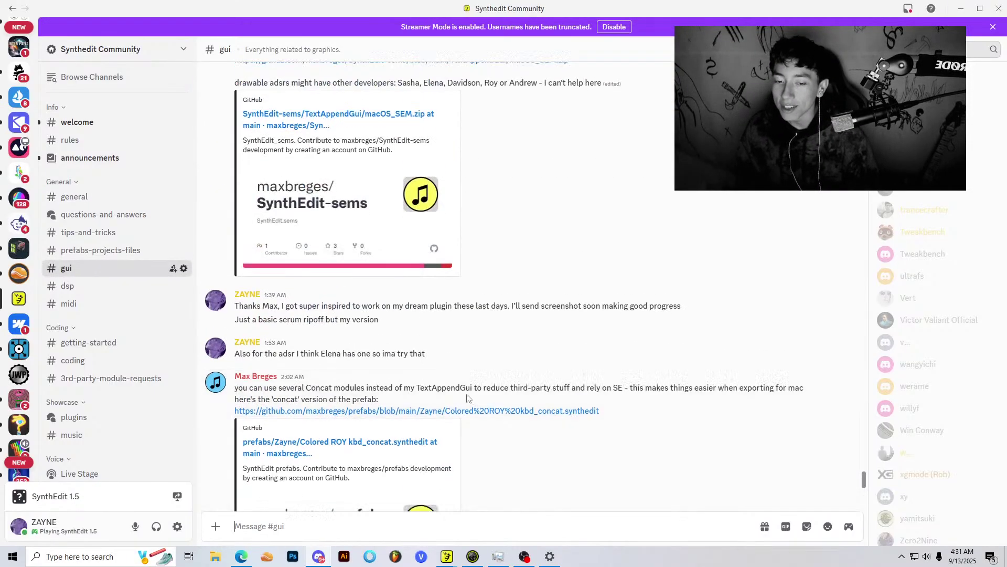
Step: Switch back to the Companion Synth panel in SynthEdit and deselect the Osc shape editor
{"action": "left_click", "coordinate": [447, 556]}
{"action": "left_click", "coordinate": [390, 505]}
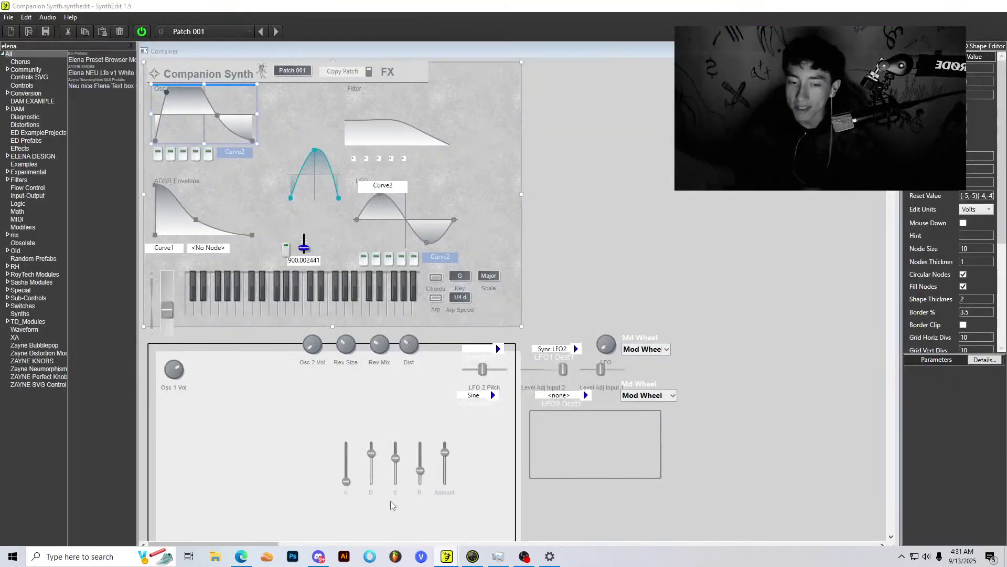
{"action": "left_click", "coordinate": [627, 224]}
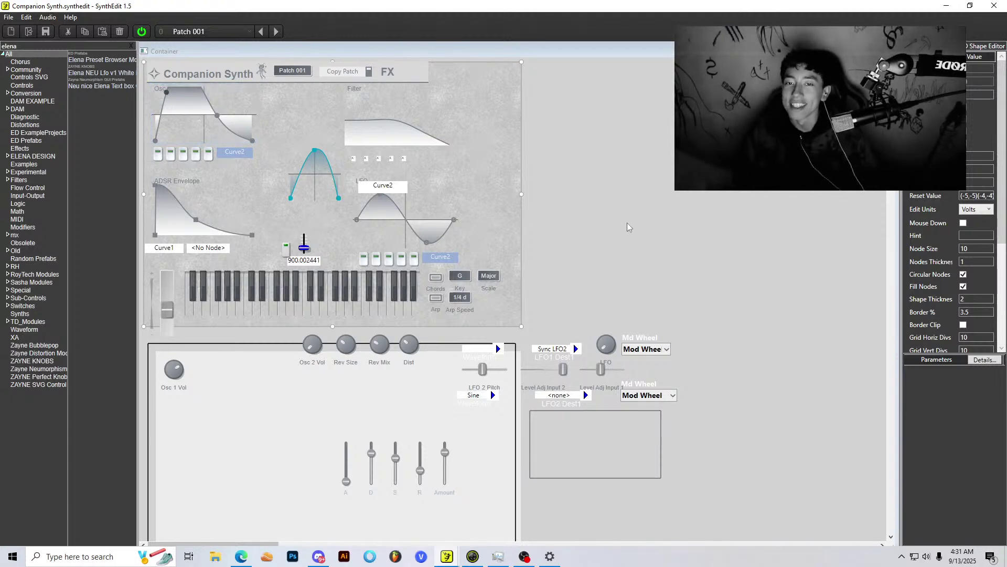
Step: Save a backup copy of the project as Companion Synth backup 13.synthedit, leaving the existing backups 11 and 12 unreplaced
{"action": "left_click", "coordinate": [9, 18]}
{"action": "left_click", "coordinate": [32, 84]}
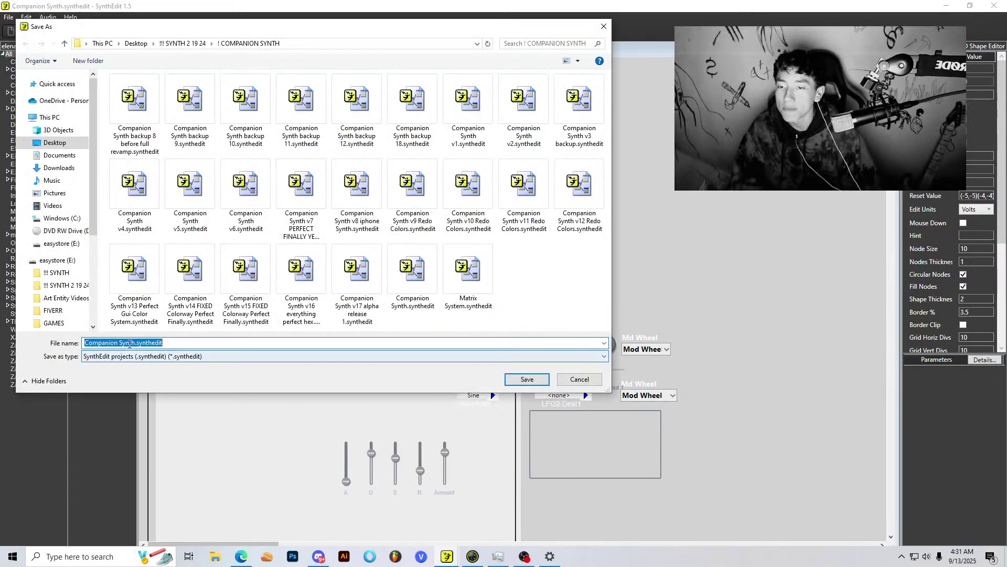
{"action": "left_click", "coordinate": [135, 343]}
{"action": "type", "text": "backup 11.synthedit"}
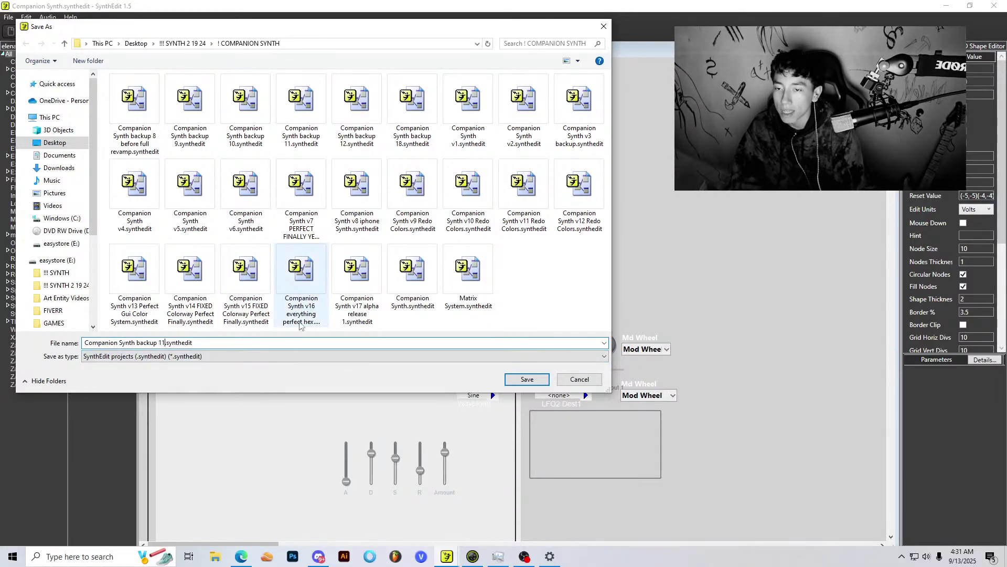
{"action": "key", "text": "Return"}
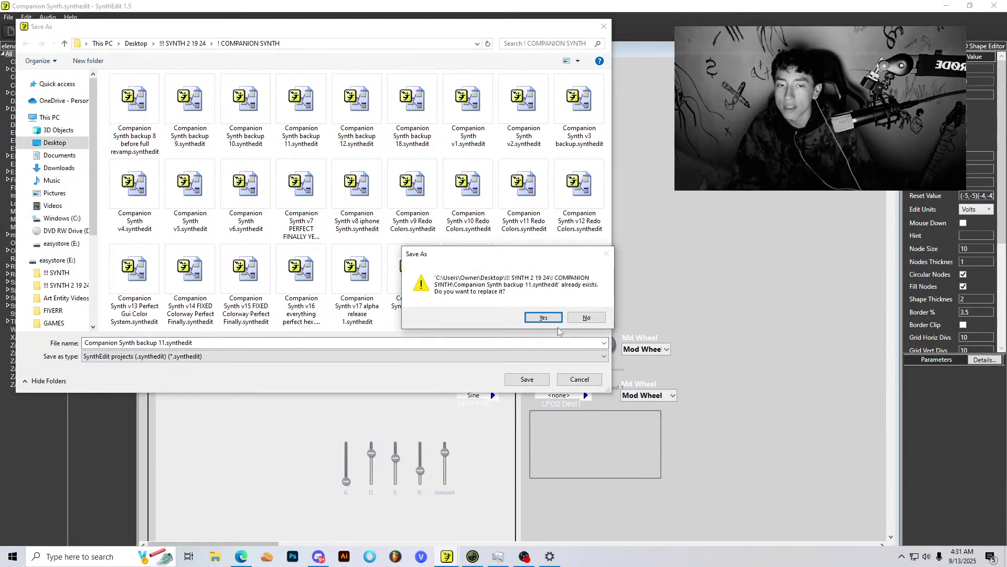
{"action": "left_click", "coordinate": [587, 317]}
{"action": "left_click", "coordinate": [167, 343]}
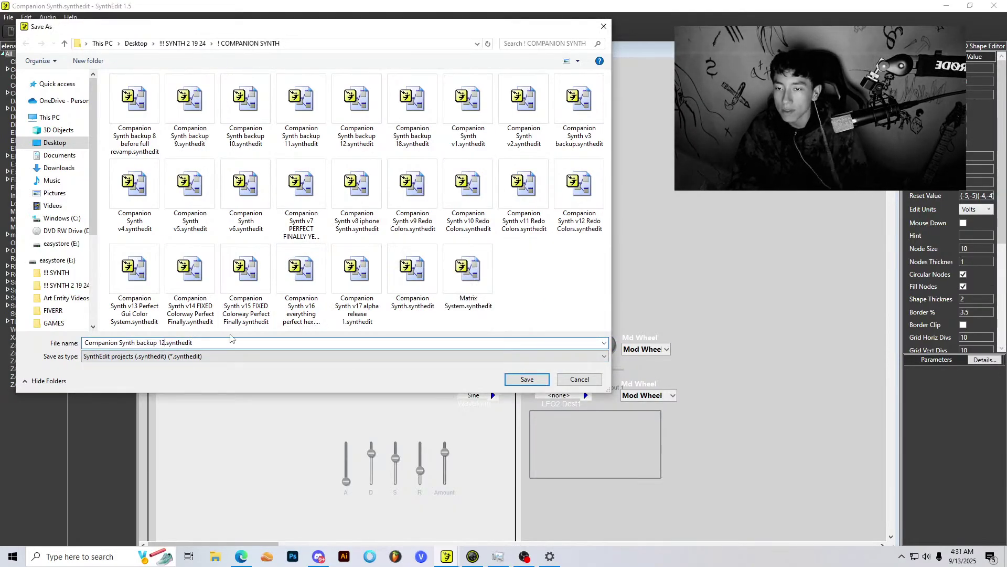
{"action": "key", "text": "Return"}
{"action": "left_click", "coordinate": [587, 318]}
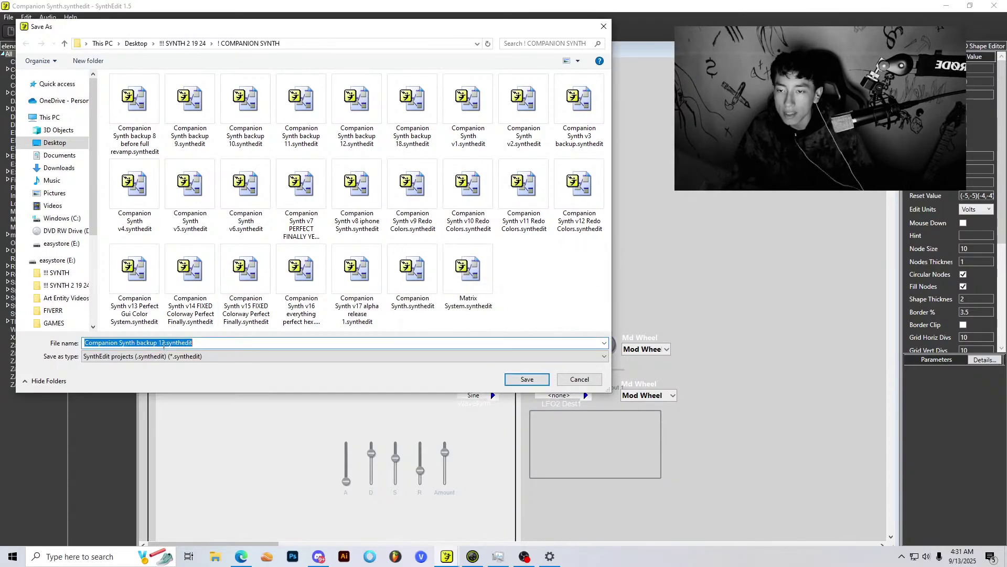
{"action": "left_click", "coordinate": [163, 344]}
{"action": "key", "text": "Return"}
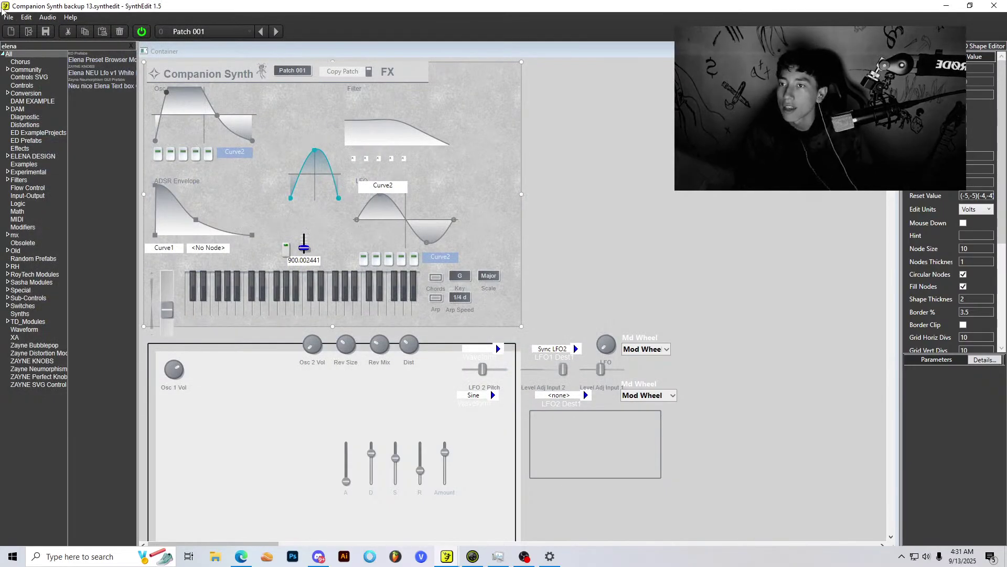
Step: Reopen the recent project Companion Synth.synthedit and save it from the container's structure view
{"action": "left_click", "coordinate": [8, 17]}
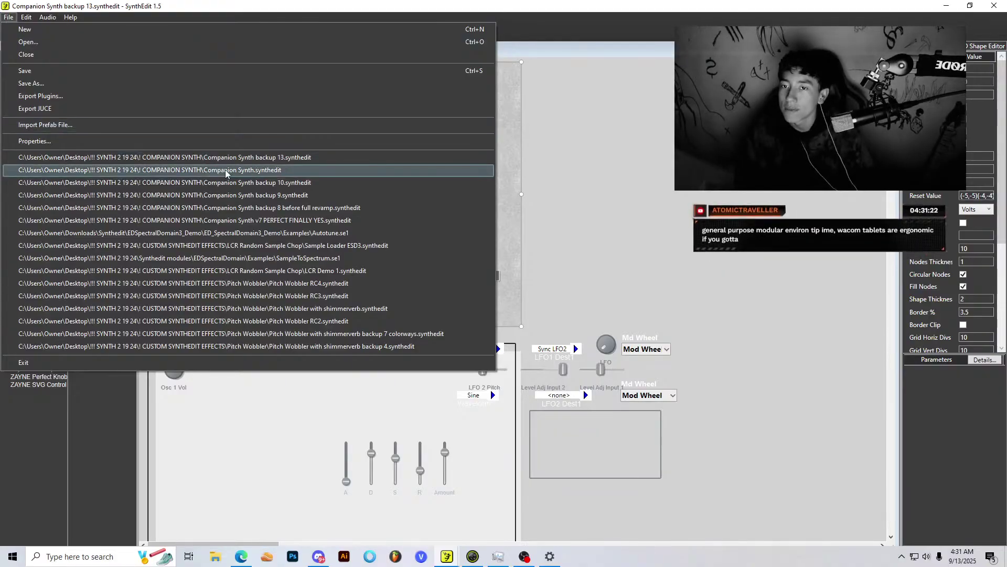
{"action": "left_click", "coordinate": [226, 172]}
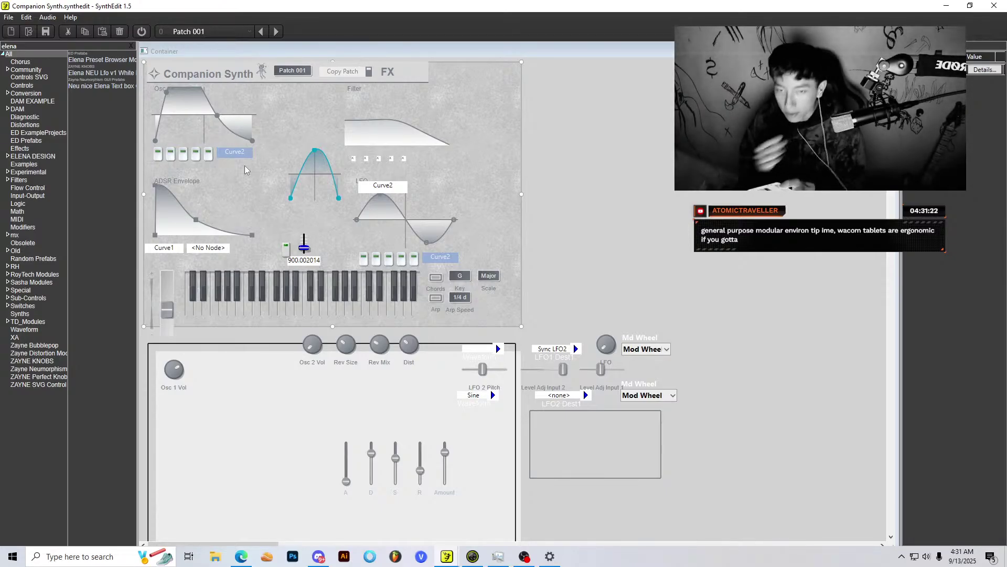
{"action": "left_click", "coordinate": [890, 51]}
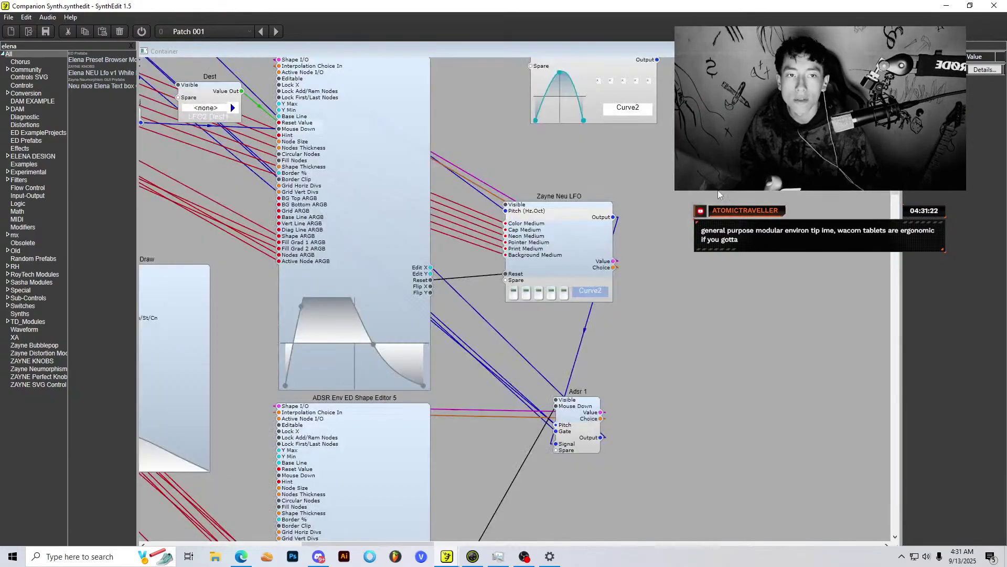
{"action": "scroll", "coordinate": [703, 202], "scroll_direction": "up", "scroll_amount": 10}
{"action": "scroll", "coordinate": [604, 255], "scroll_direction": "down", "scroll_amount": 7}
{"action": "scroll", "coordinate": [591, 265], "scroll_direction": "down", "scroll_amount": 3}
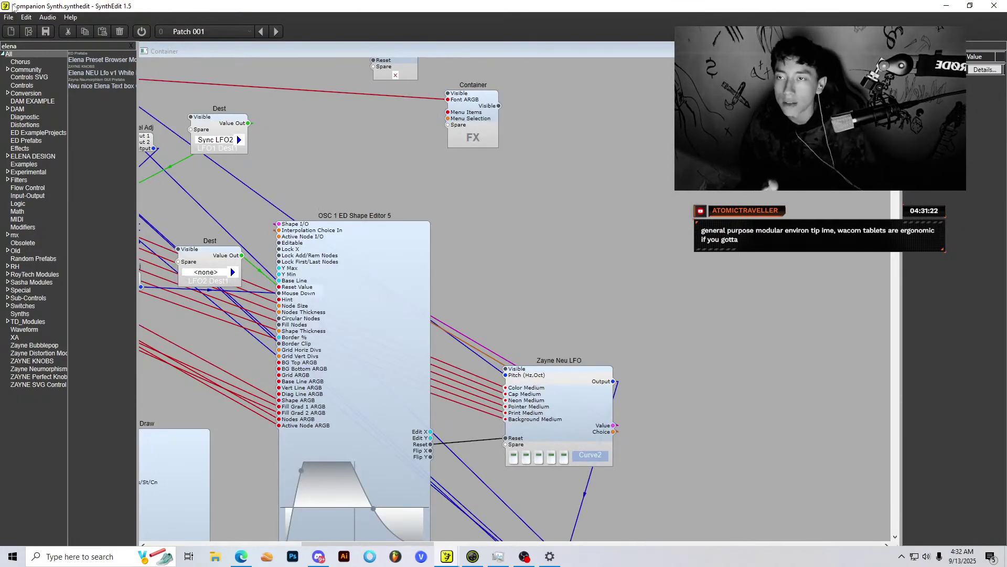
{"action": "left_click", "coordinate": [8, 17]}
{"action": "left_click", "coordinate": [31, 70]}
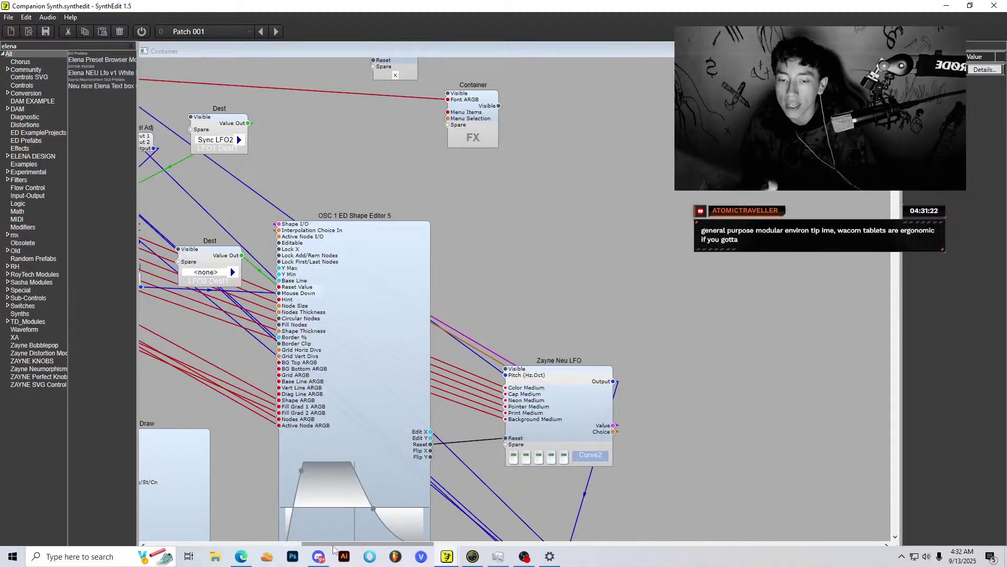
Step: Move the Dist knob module slightly away from the VCA module it overlaps, above the Rev Size Knob
{"action": "left_click_drag", "start_coordinate": [333, 544], "coordinate": [276, 544]}
{"action": "scroll", "coordinate": [605, 362], "scroll_direction": "down", "scroll_amount": 3}
{"action": "scroll", "coordinate": [439, 357], "scroll_direction": "up", "scroll_amount": 4}
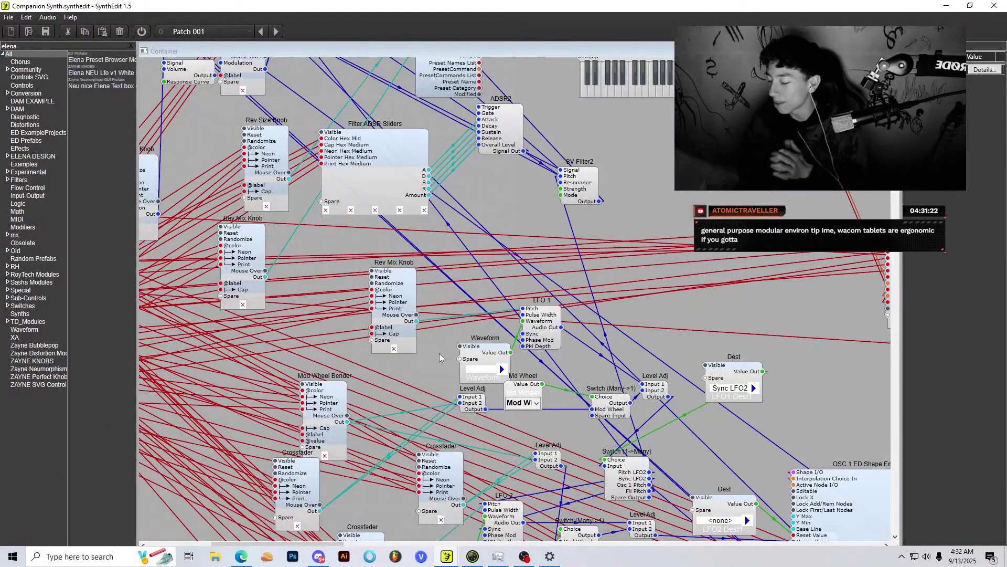
{"action": "scroll", "coordinate": [439, 353], "scroll_direction": "up", "scroll_amount": 5}
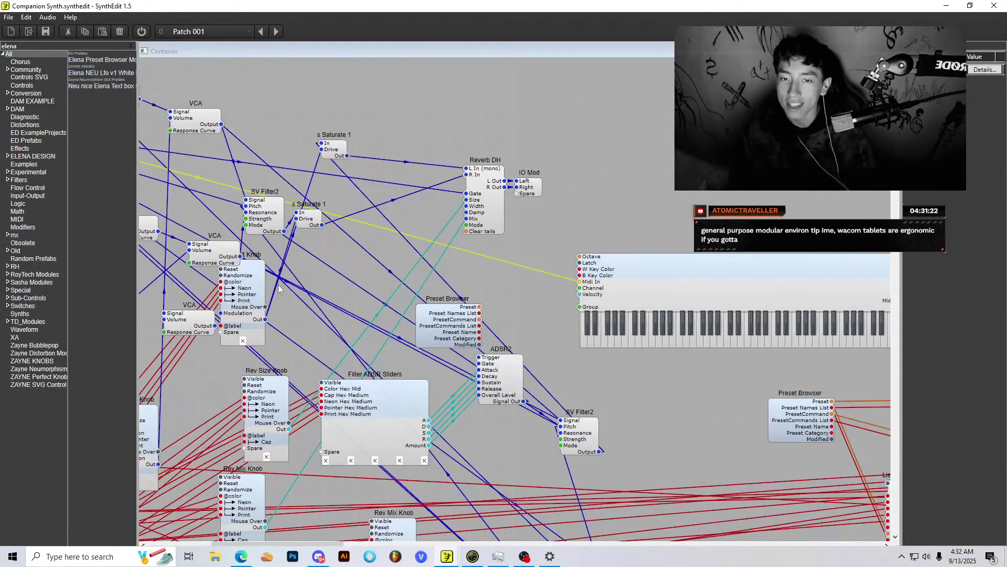
{"action": "scroll", "coordinate": [503, 441], "scroll_direction": "left", "scroll_amount": 3}
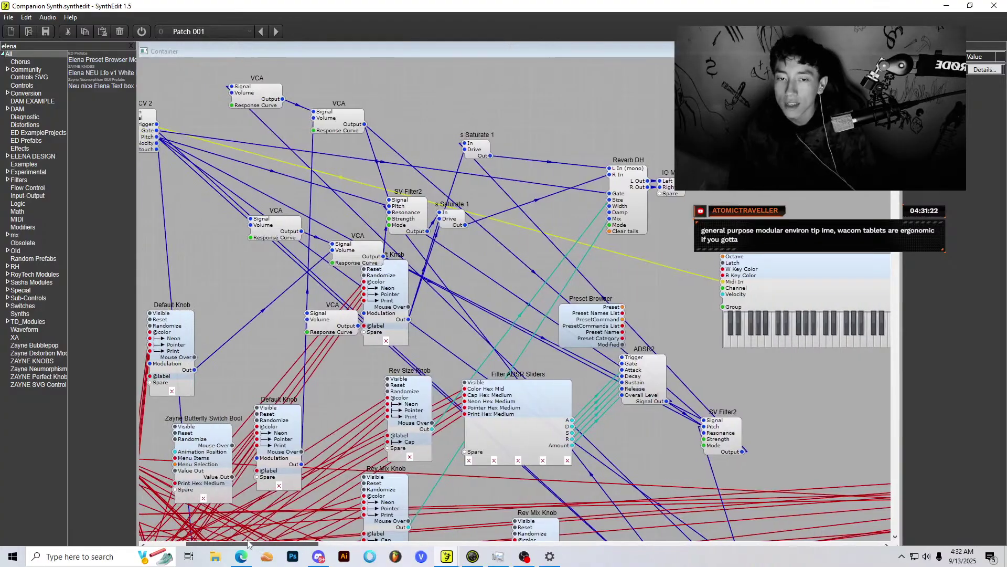
{"action": "scroll", "coordinate": [503, 440], "scroll_direction": "down", "scroll_amount": 2}
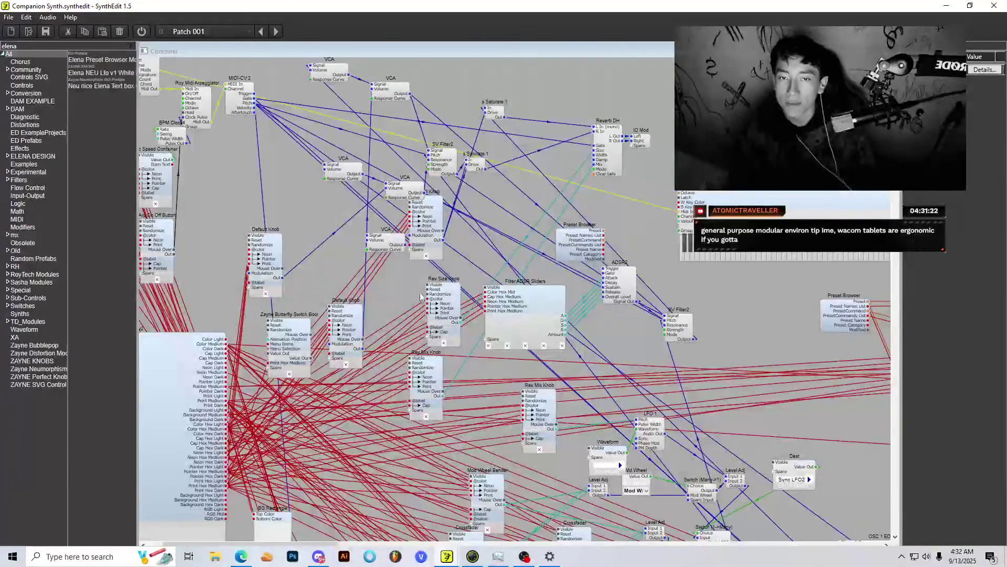
{"action": "left_click_drag", "start_coordinate": [418, 243], "coordinate": [437, 251]}
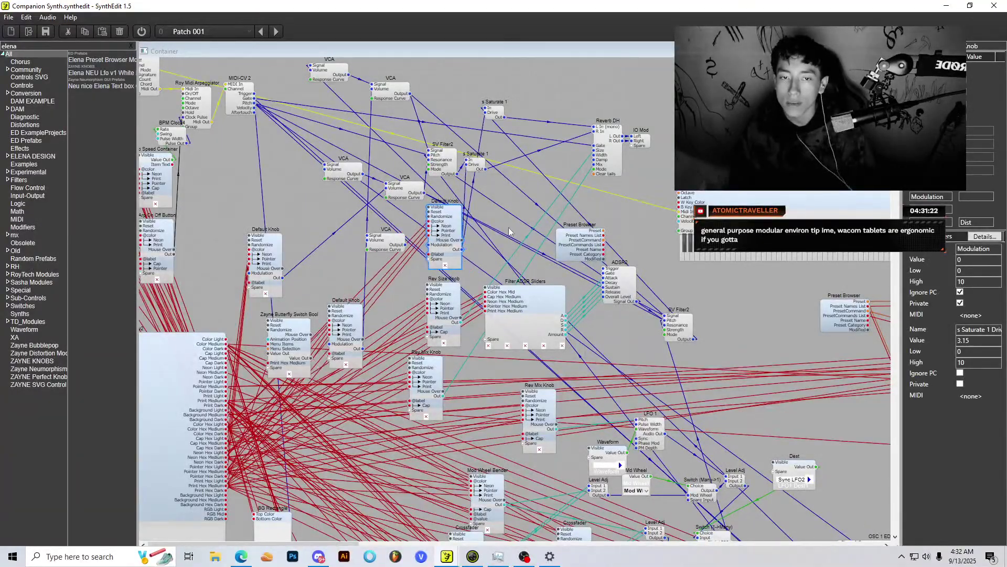
Step: Select the DAM Filter Draw module and open the container's panel view to check the Filter display
{"action": "scroll", "coordinate": [432, 252], "scroll_direction": "down", "scroll_amount": 2}
{"action": "scroll", "coordinate": [472, 480], "scroll_direction": "up", "scroll_amount": 3}
{"action": "left_click", "coordinate": [486, 293]}
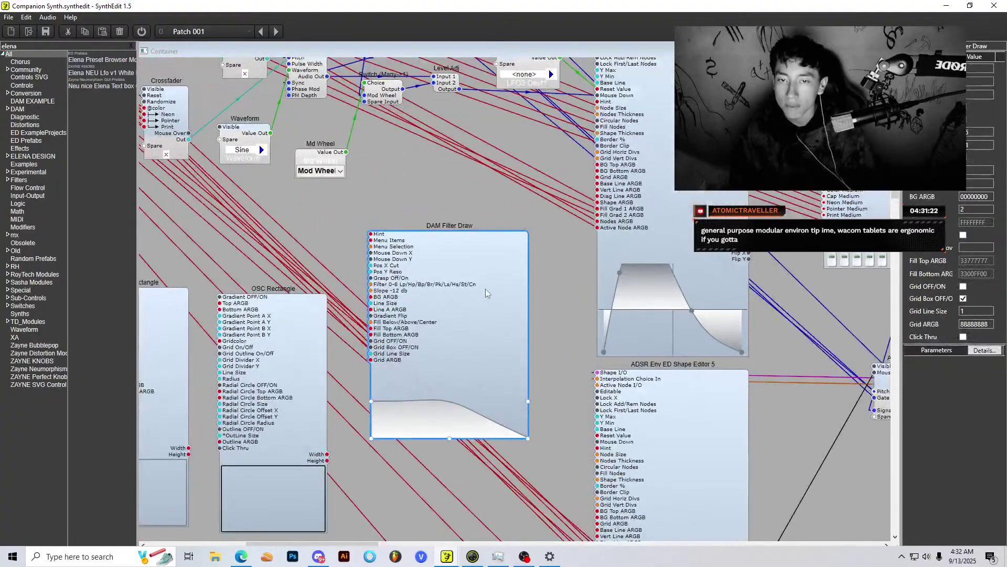
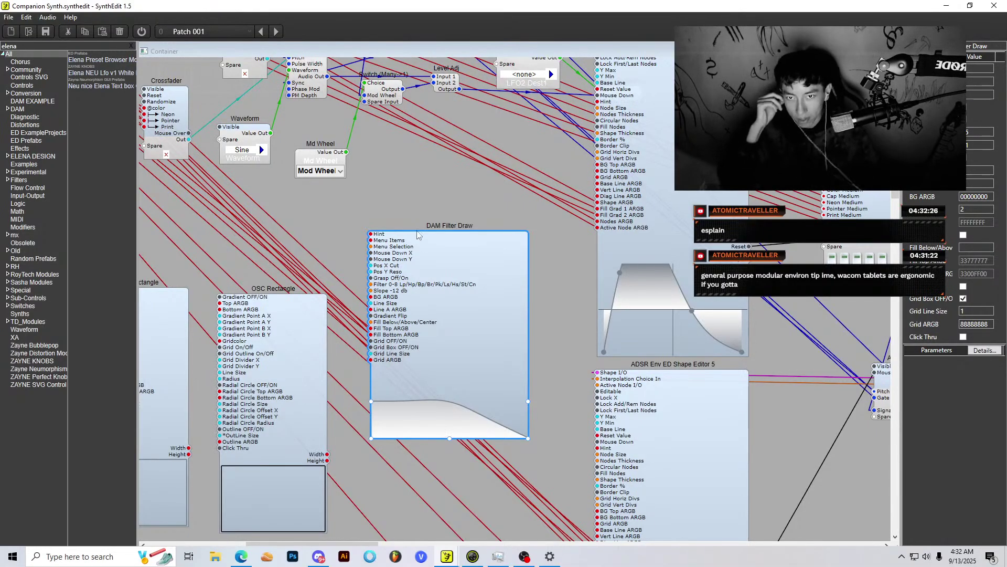
{"action": "scroll", "coordinate": [537, 422], "scroll_direction": "up", "scroll_amount": 3}
{"action": "right_click", "coordinate": [386, 364]}
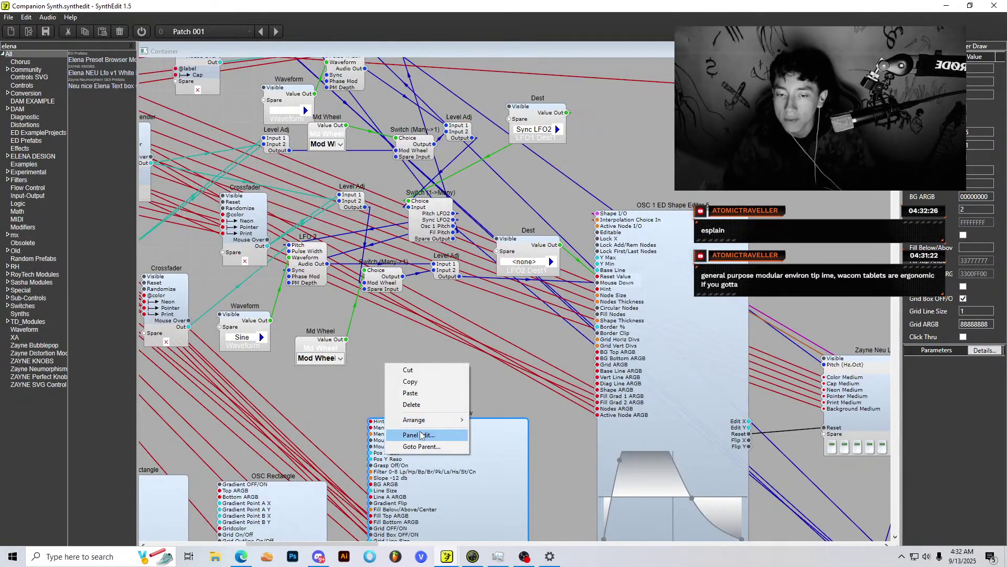
{"action": "left_click", "coordinate": [419, 435]}
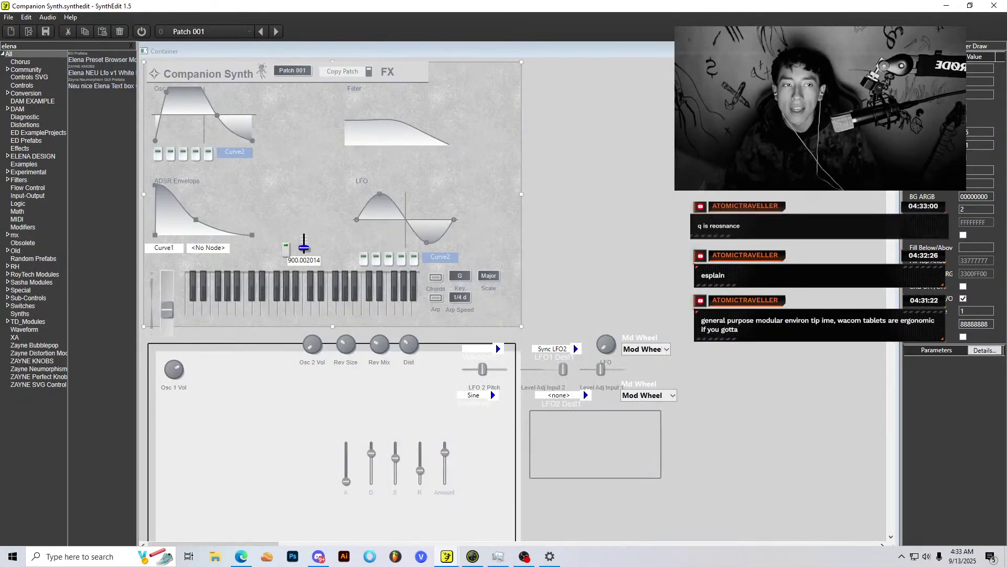
Step: Return to the structure view, shift SV Filter2 slightly and place the DAM Filter Draw module beside it
{"action": "scroll", "coordinate": [370, 200], "scroll_direction": "up", "scroll_amount": 2}
{"action": "scroll", "coordinate": [364, 238], "scroll_direction": "down", "scroll_amount": 4}
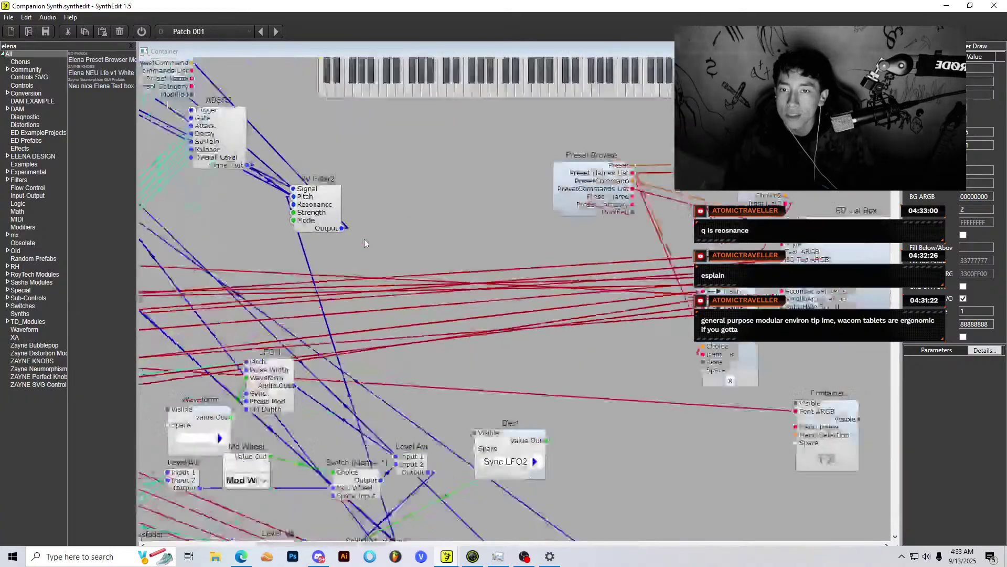
{"action": "scroll", "coordinate": [355, 232], "scroll_direction": "up", "scroll_amount": 2}
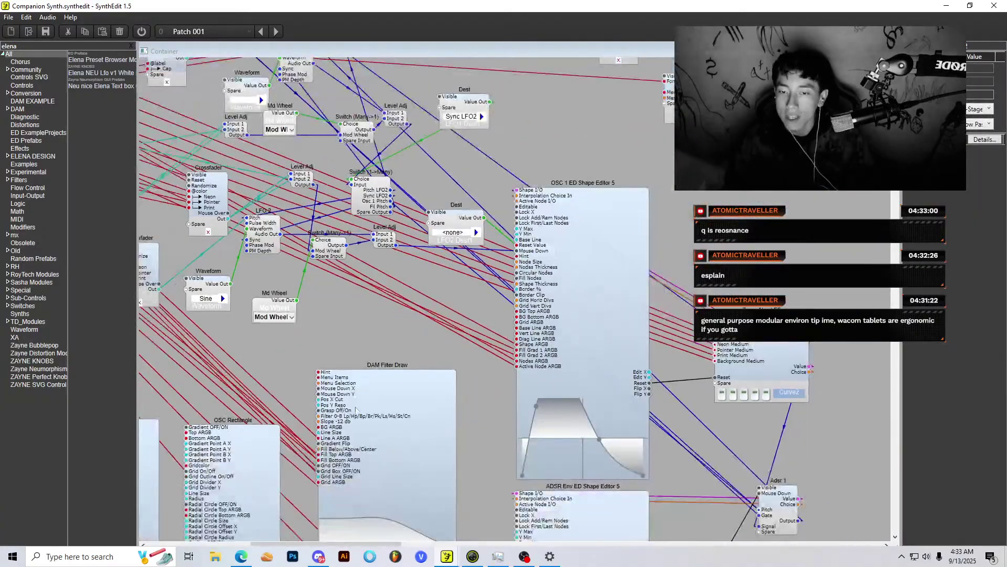
{"action": "scroll", "coordinate": [355, 232], "scroll_direction": "up", "scroll_amount": 5}
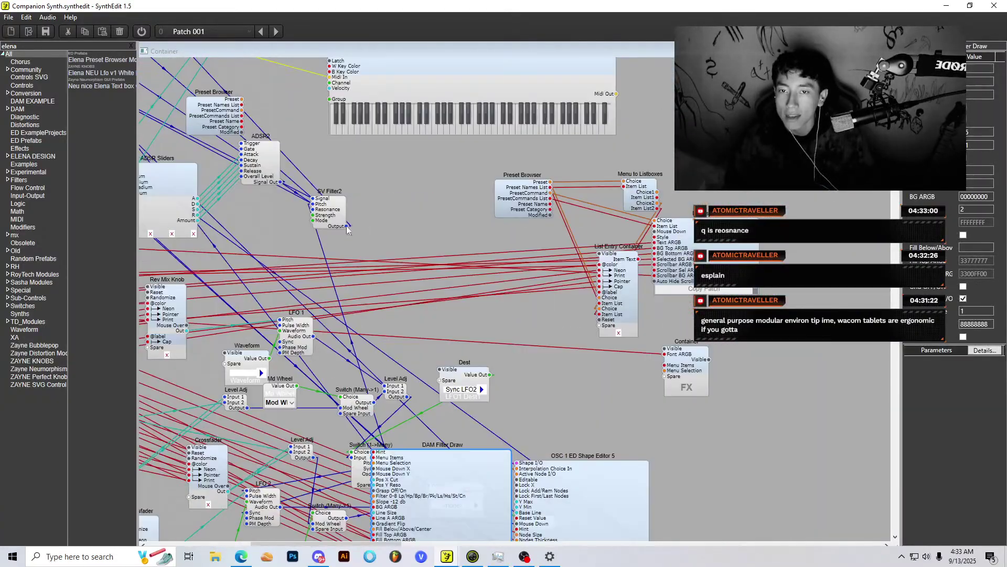
{"action": "mouse_move", "coordinate": [339, 226]}
{"action": "left_mouse_down"}
{"action": "mouse_move", "coordinate": [344, 343]}
{"action": "mouse_move", "coordinate": [387, 362]}
{"action": "mouse_move", "coordinate": [362, 195]}
{"action": "left_mouse_up"}
{"action": "scroll", "coordinate": [367, 352], "scroll_direction": "down", "scroll_amount": 1}
{"action": "left_click_drag", "start_coordinate": [428, 439], "coordinate": [478, 173]}
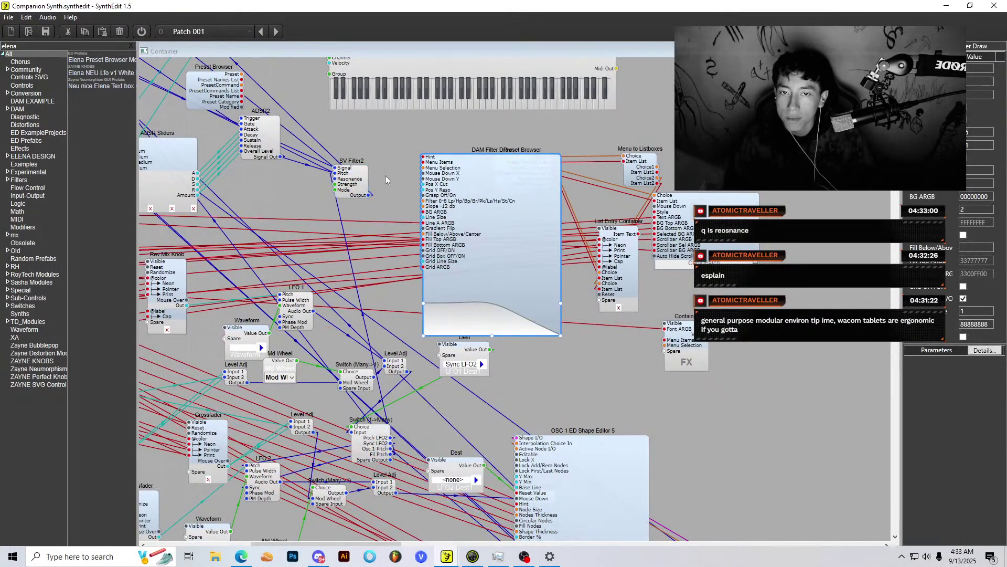
{"action": "scroll", "coordinate": [324, 195], "scroll_direction": "up", "scroll_amount": 1}
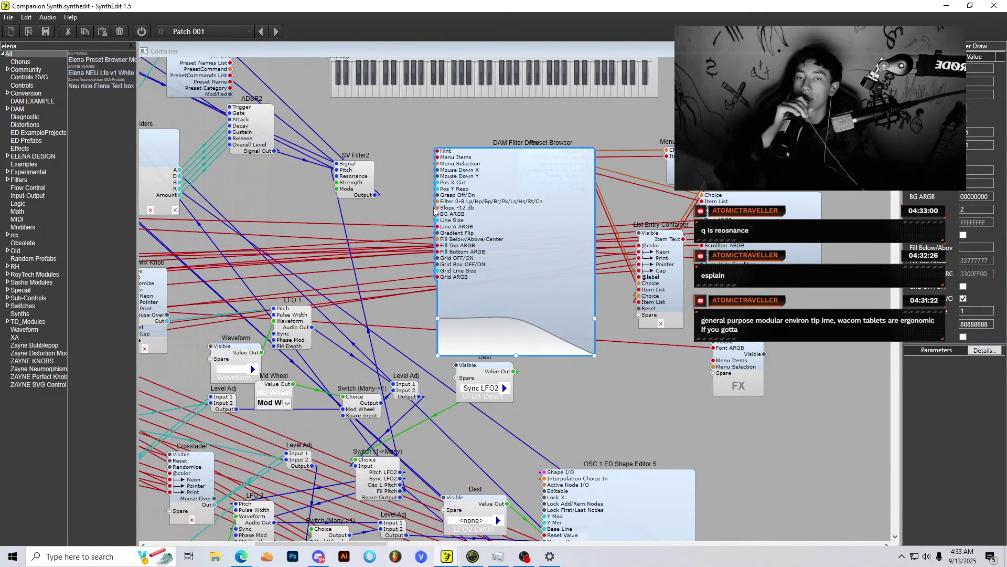
Step: Open the Zayne Neu LFO container, examine its shape oscillator and patch memory wiring, and return to the main structure
{"action": "scroll", "coordinate": [530, 240], "scroll_direction": "down", "scroll_amount": 6}
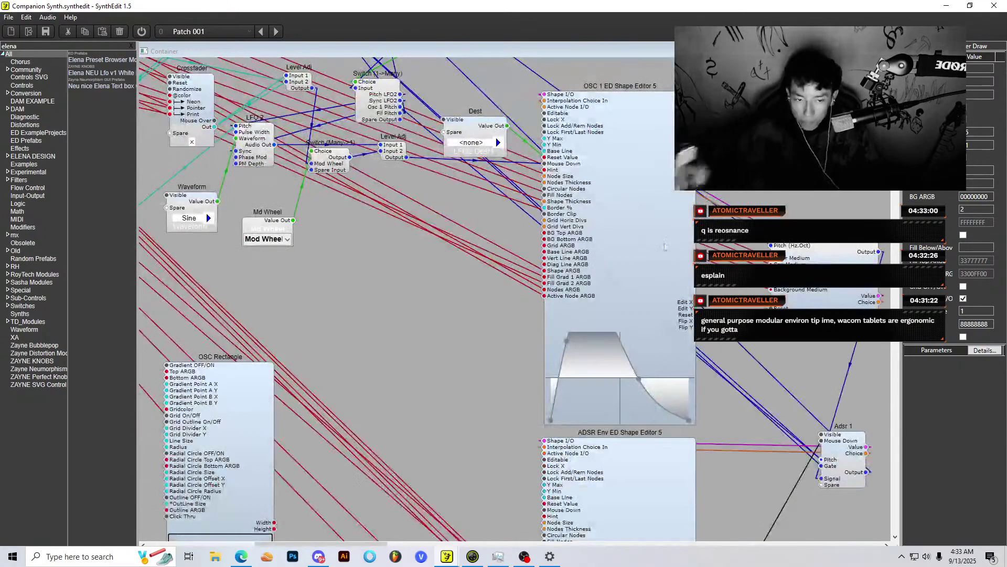
{"action": "left_click", "coordinate": [648, 172]}
{"action": "scroll", "coordinate": [641, 276], "scroll_direction": "down", "scroll_amount": 1}
{"action": "double_click", "coordinate": [821, 215]}
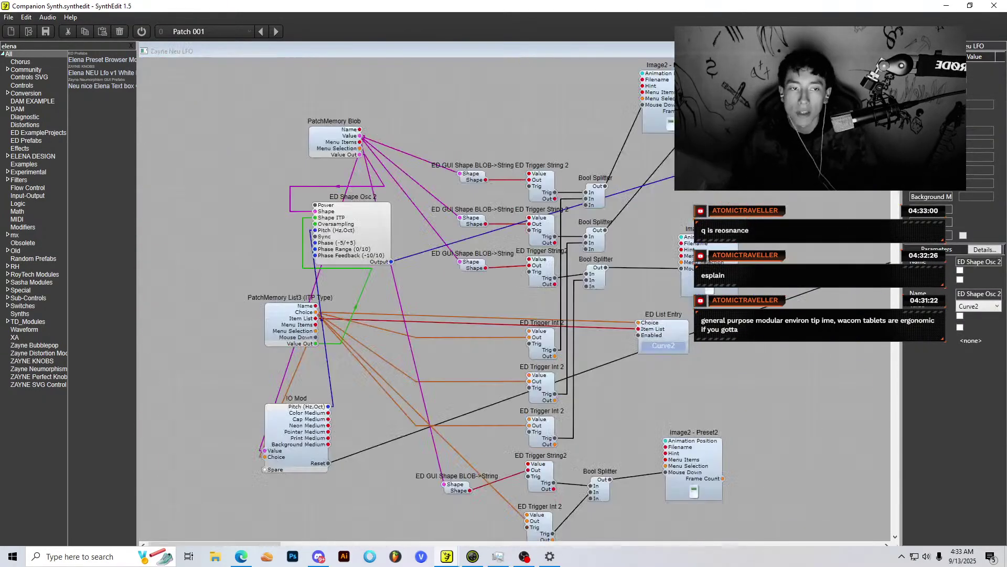
{"action": "scroll", "coordinate": [530, 255], "scroll_direction": "down", "scroll_amount": 2}
{"action": "scroll", "coordinate": [323, 164], "scroll_direction": "up", "scroll_amount": 2}
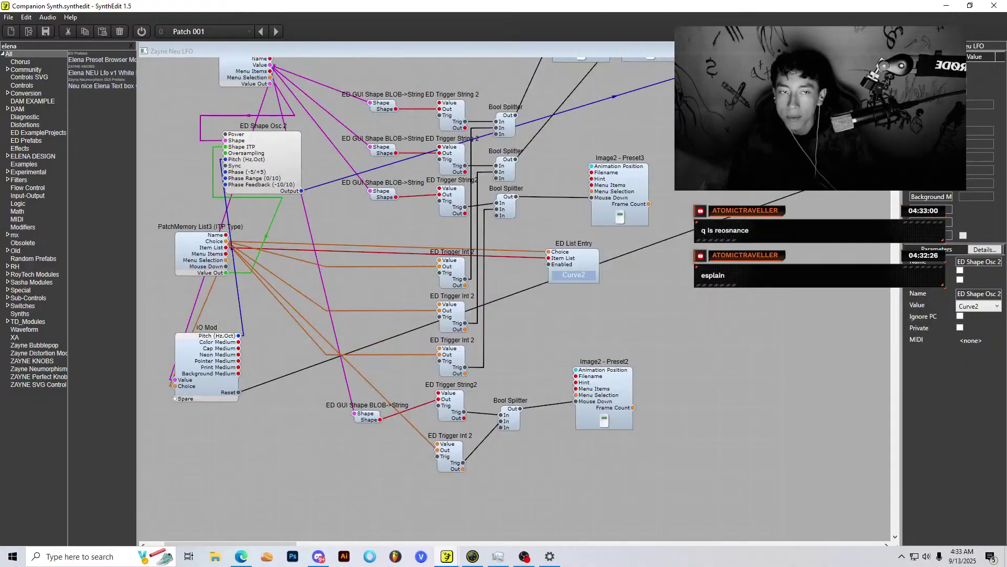
{"action": "key", "text": "ctrl+F4"}
Step: Move the DAM Filter Draw module back down beside the OSC 1 ED Shape Editor
{"action": "scroll", "coordinate": [421, 187], "scroll_direction": "up", "scroll_amount": 3}
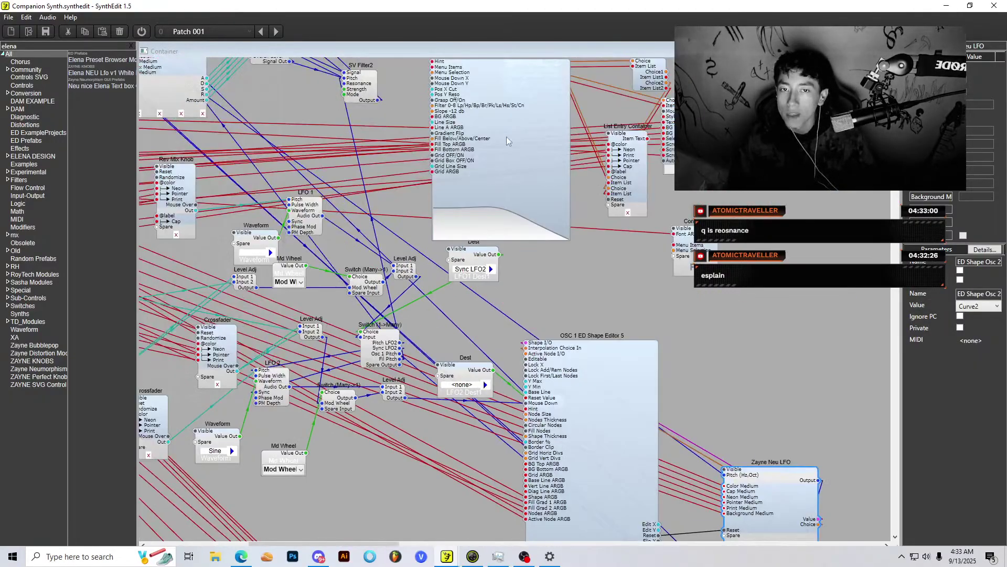
{"action": "mouse_move", "coordinate": [506, 140]}
{"action": "left_mouse_down"}
{"action": "mouse_move", "coordinate": [440, 503]}
{"action": "mouse_move", "coordinate": [435, 460]}
{"action": "left_mouse_up"}
{"action": "scroll", "coordinate": [451, 414], "scroll_direction": "down", "scroll_amount": 3}
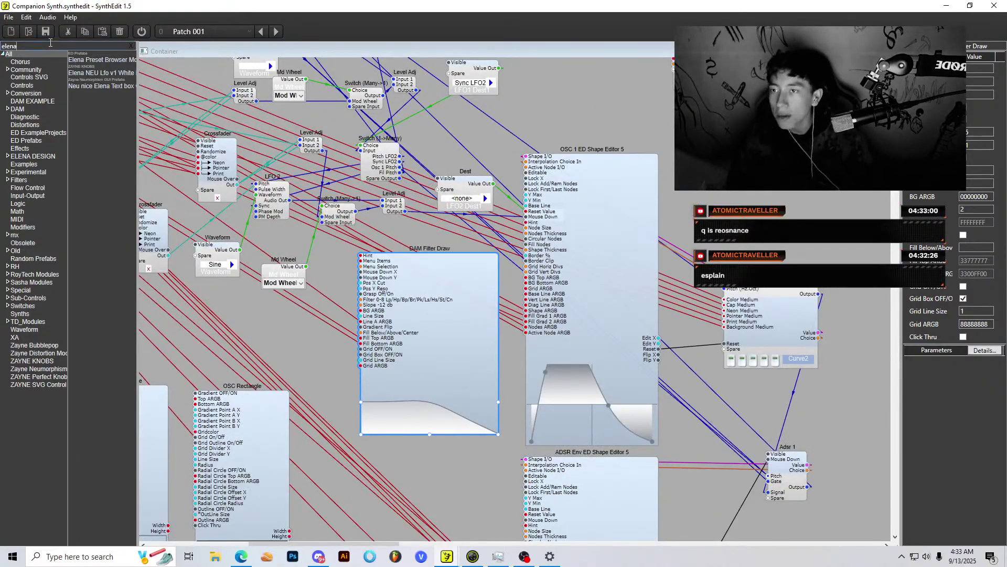
Step: Clear the module browser's search filter so all modules are listed
{"action": "key", "text": "BackSpace"}
{"action": "key", "text": "BackSpace"}
{"action": "key", "text": "BackSpace"}
{"action": "key", "text": "BackSpace"}
{"action": "key", "text": "BackSpace"}
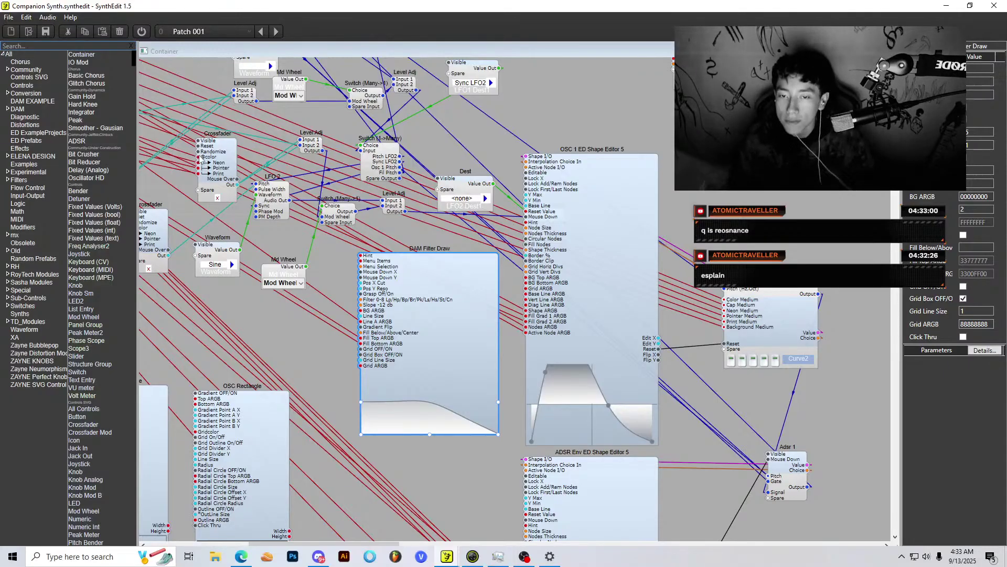
Step: Reposition the DAM Filter Draw module slightly higher and closer to the OSC 1 ED Shape Editor
{"action": "scroll", "coordinate": [525, 201], "scroll_direction": "down", "scroll_amount": 6}
{"action": "scroll", "coordinate": [517, 210], "scroll_direction": "down", "scroll_amount": 3}
{"action": "scroll", "coordinate": [459, 181], "scroll_direction": "up", "scroll_amount": 5}
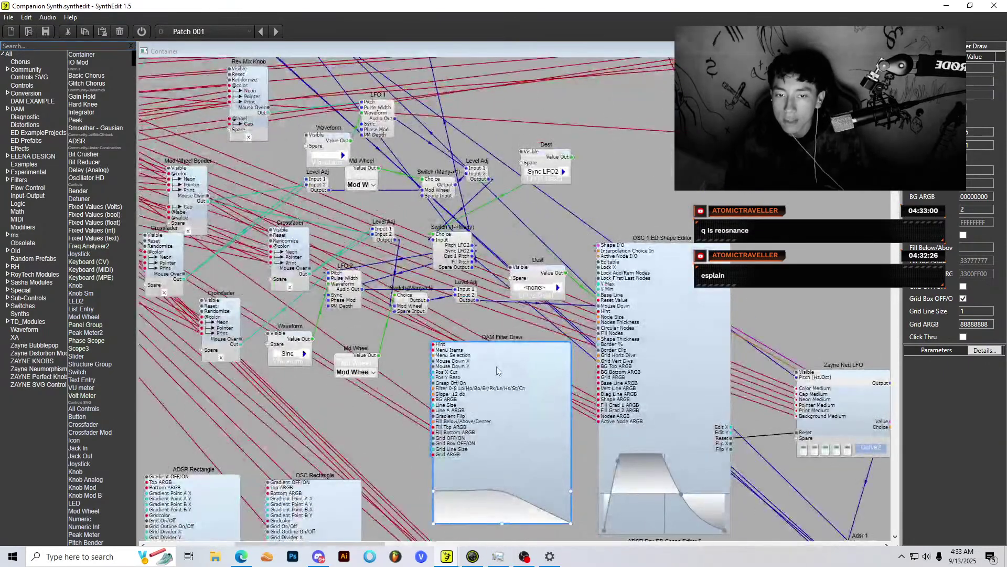
{"action": "scroll", "coordinate": [502, 330], "scroll_direction": "down", "scroll_amount": 3}
{"action": "scroll", "coordinate": [498, 321], "scroll_direction": "down", "scroll_amount": 3}
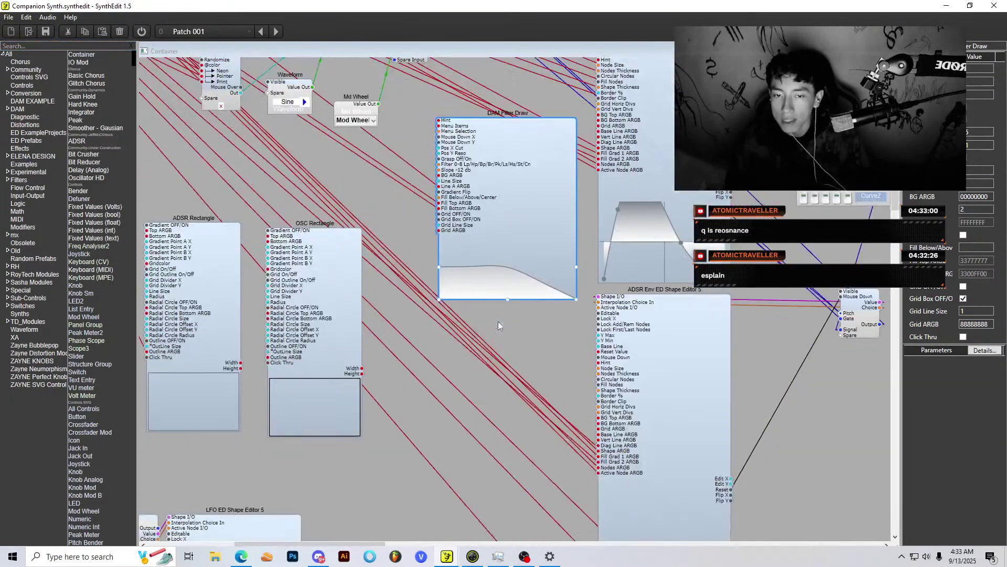
{"action": "left_click_drag", "start_coordinate": [504, 218], "coordinate": [509, 182]}
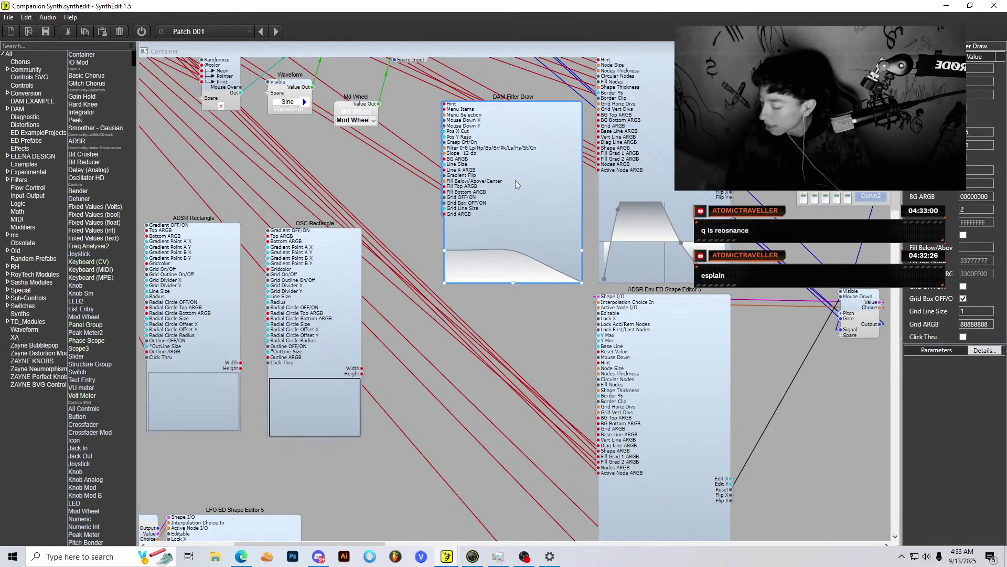
Step: Open the synth's panel view, select the LFO shape editor and save the project
{"action": "scroll", "coordinate": [556, 194], "scroll_direction": "down", "scroll_amount": 3}
{"action": "right_click", "coordinate": [797, 299]}
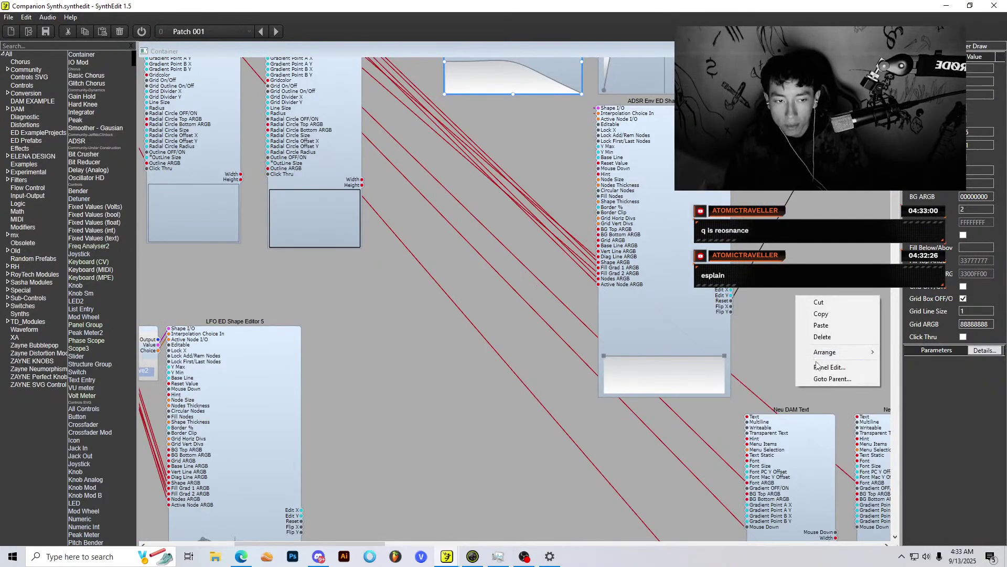
{"action": "left_click", "coordinate": [817, 367]}
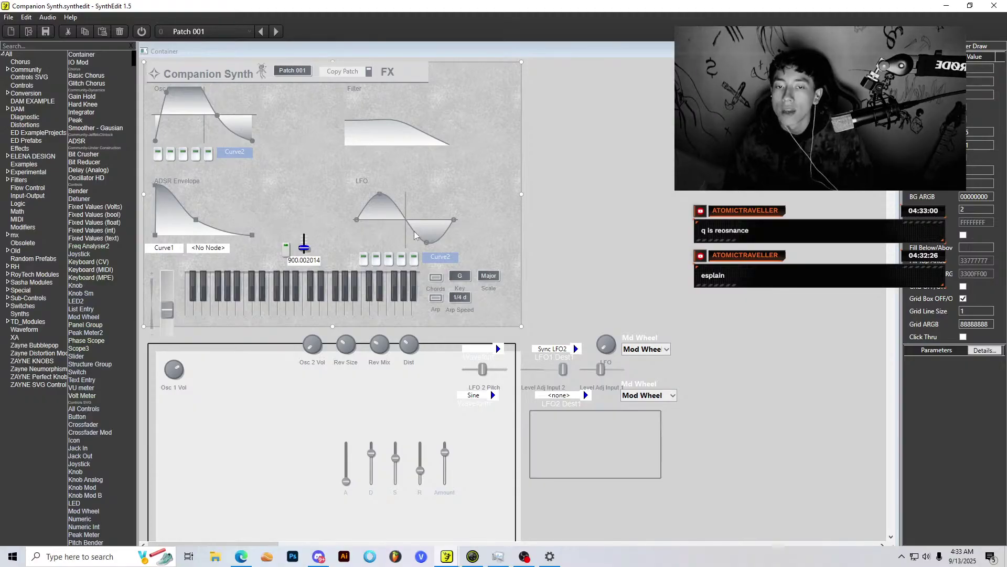
{"action": "left_click", "coordinate": [417, 219]}
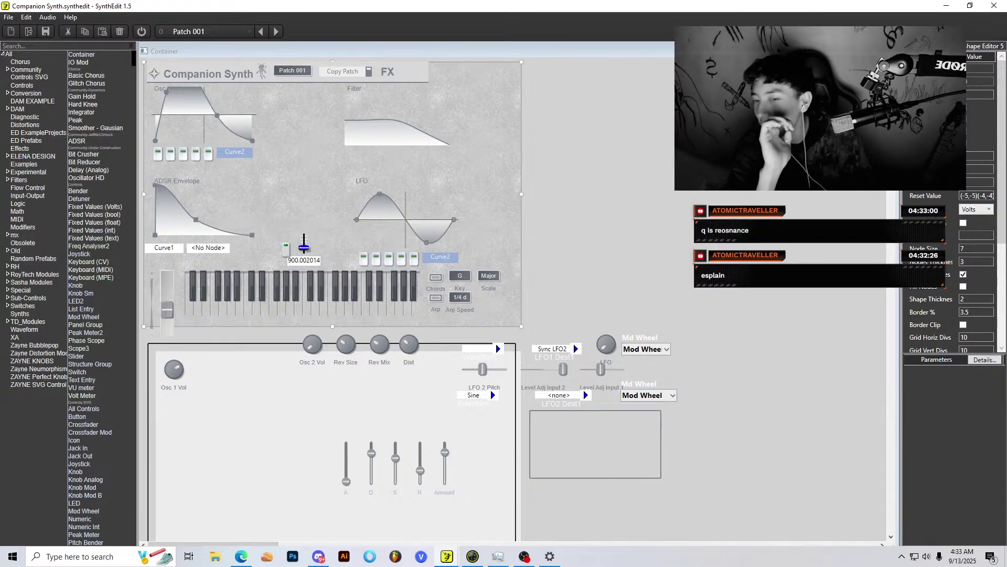
{"action": "left_click", "coordinate": [9, 17]}
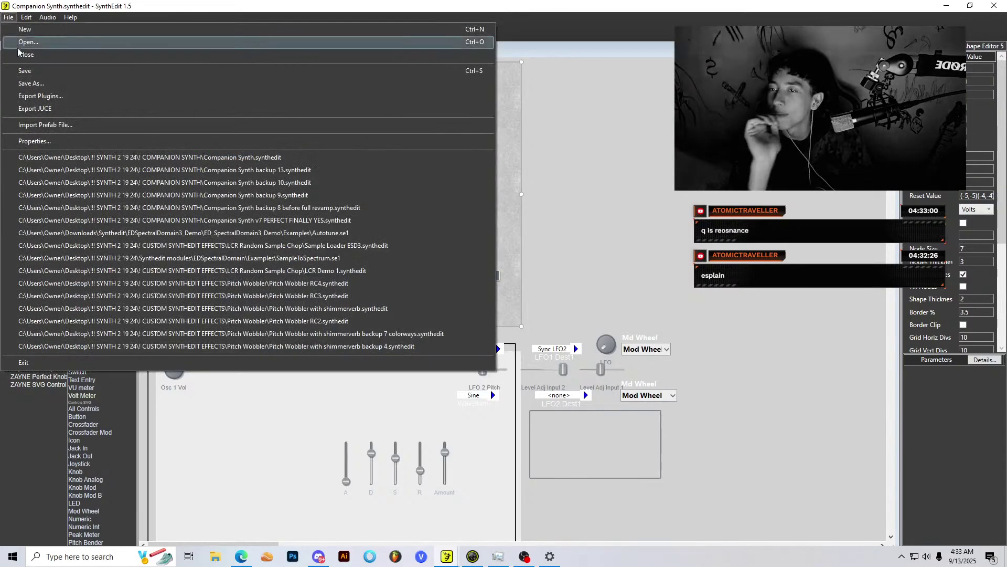
{"action": "left_click", "coordinate": [59, 68]}
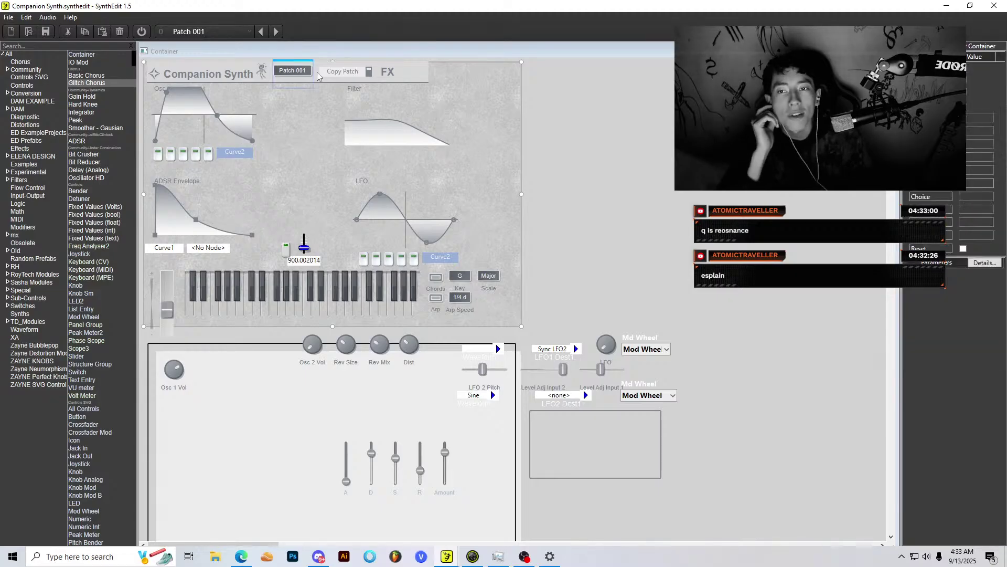
Step: Trace the panel's Copy Patch list box to its Preset Browser wiring in the structure, and search the module browser for "preset"
{"action": "left_click", "coordinate": [341, 72]}
{"action": "left_click", "coordinate": [573, 232]}
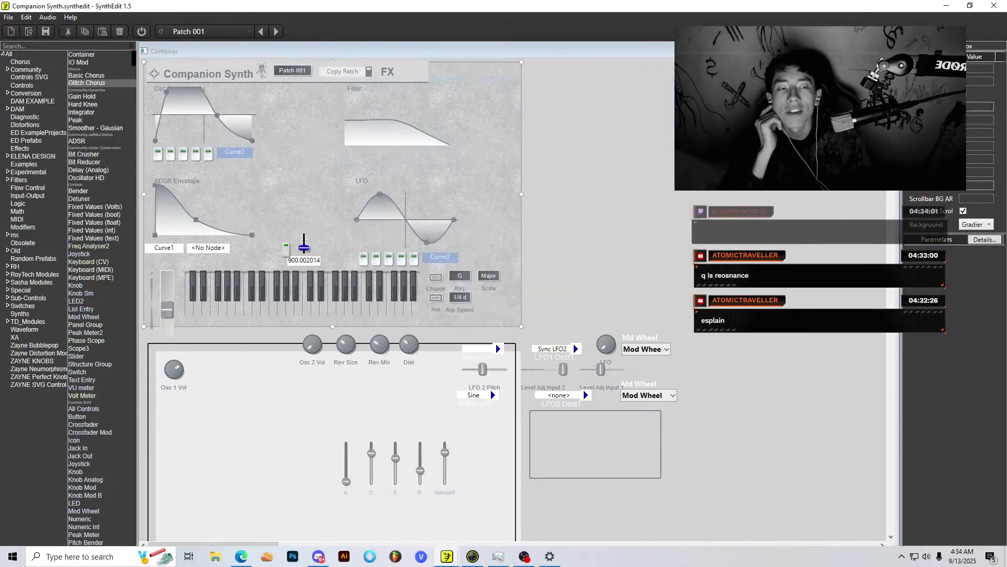
{"action": "scroll", "coordinate": [582, 234], "scroll_direction": "right", "scroll_amount": 2}
{"action": "key", "text": "Tab"}
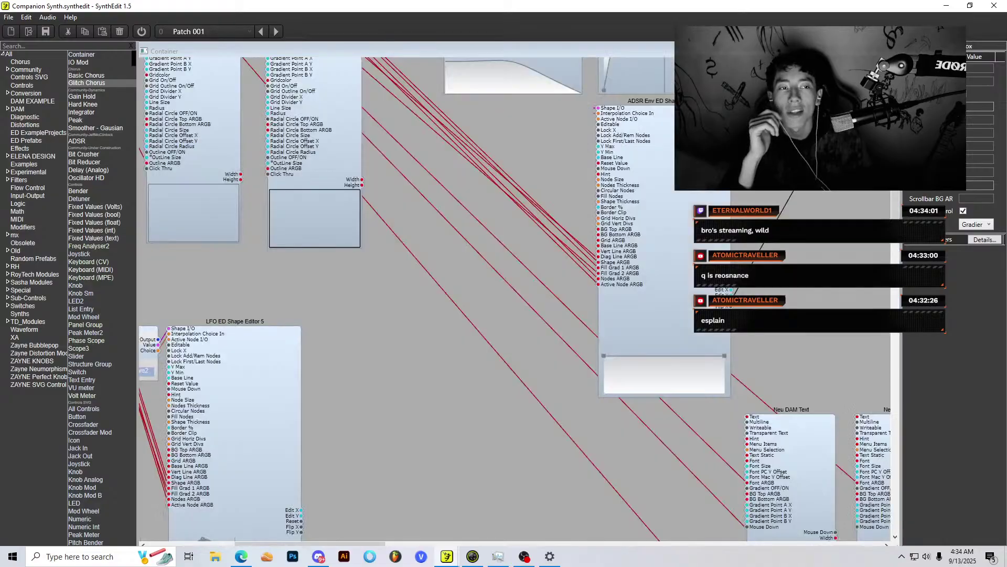
{"action": "scroll", "coordinate": [514, 299], "scroll_direction": "up", "scroll_amount": 3}
{"action": "scroll", "coordinate": [483, 299], "scroll_direction": "down", "scroll_amount": 5}
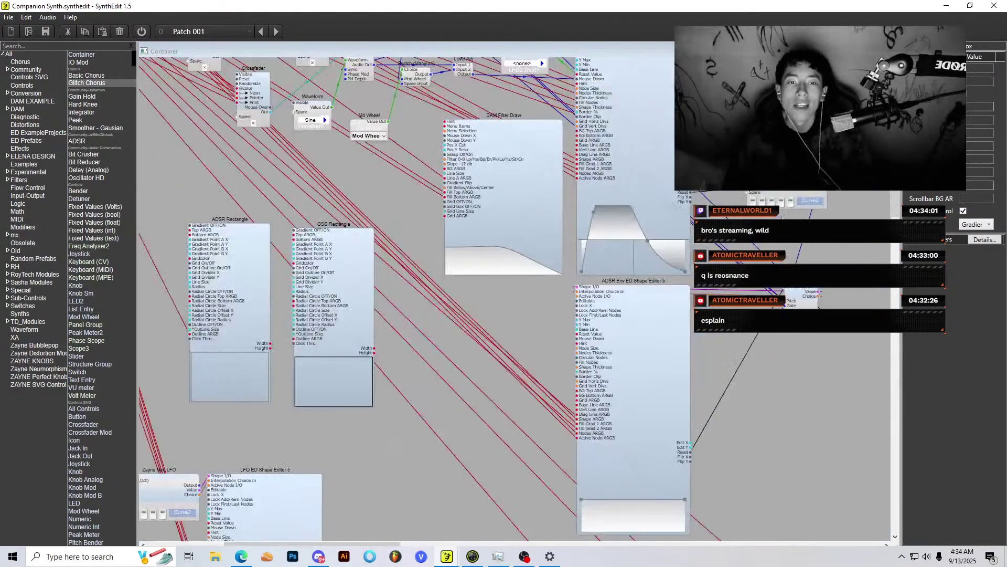
{"action": "scroll", "coordinate": [790, 192], "scroll_direction": "up", "scroll_amount": 3}
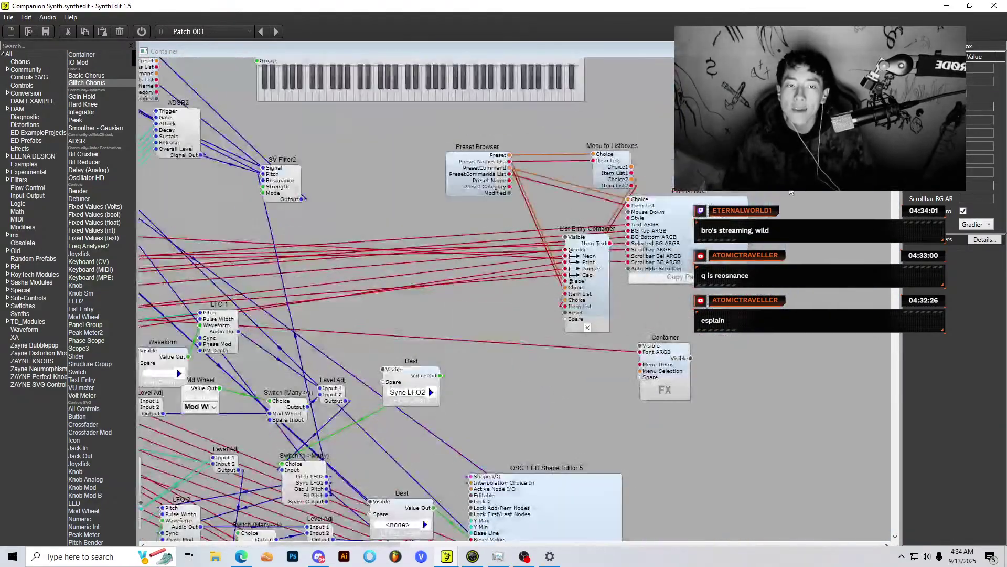
{"action": "scroll", "coordinate": [718, 193], "scroll_direction": "up", "scroll_amount": 2}
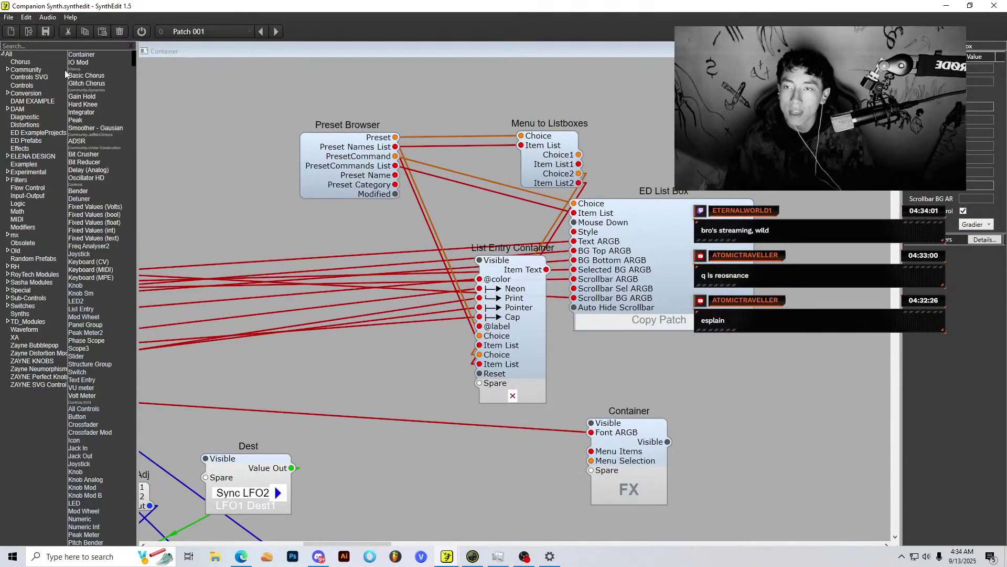
{"action": "type", "text": "preset"}
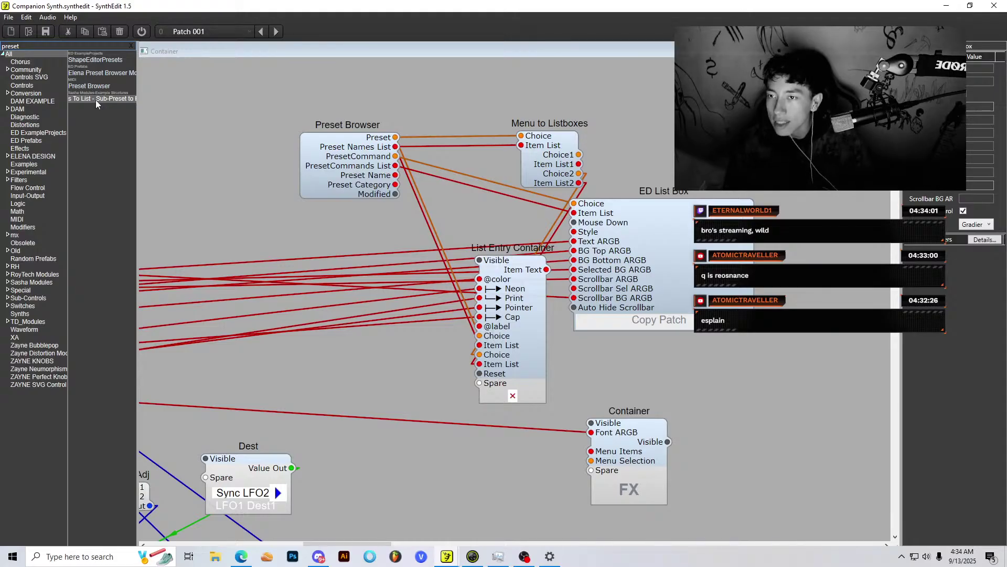
{"action": "scroll", "coordinate": [830, 194], "scroll_direction": "down", "scroll_amount": 2}
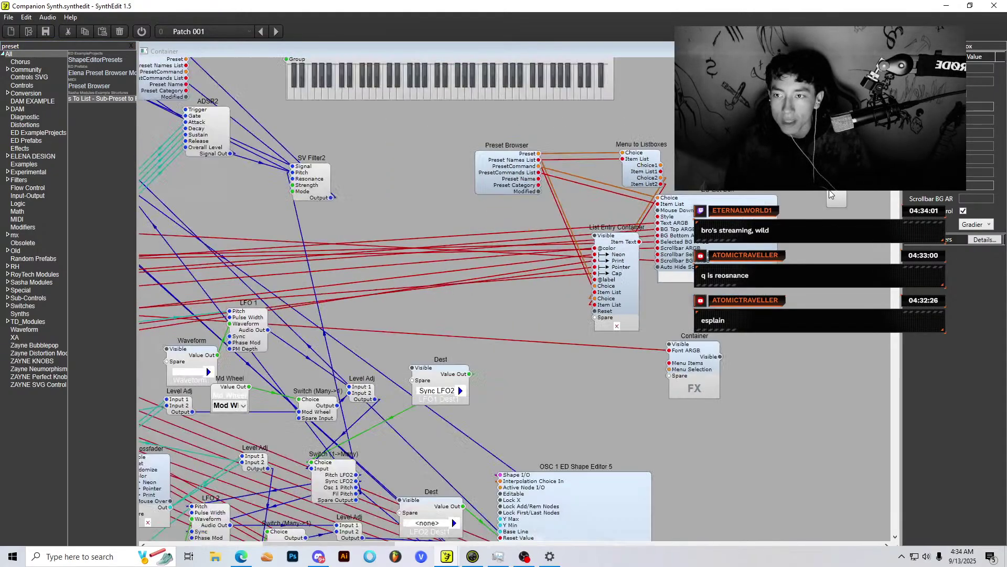
{"action": "scroll", "coordinate": [831, 192], "scroll_direction": "down", "scroll_amount": 5}
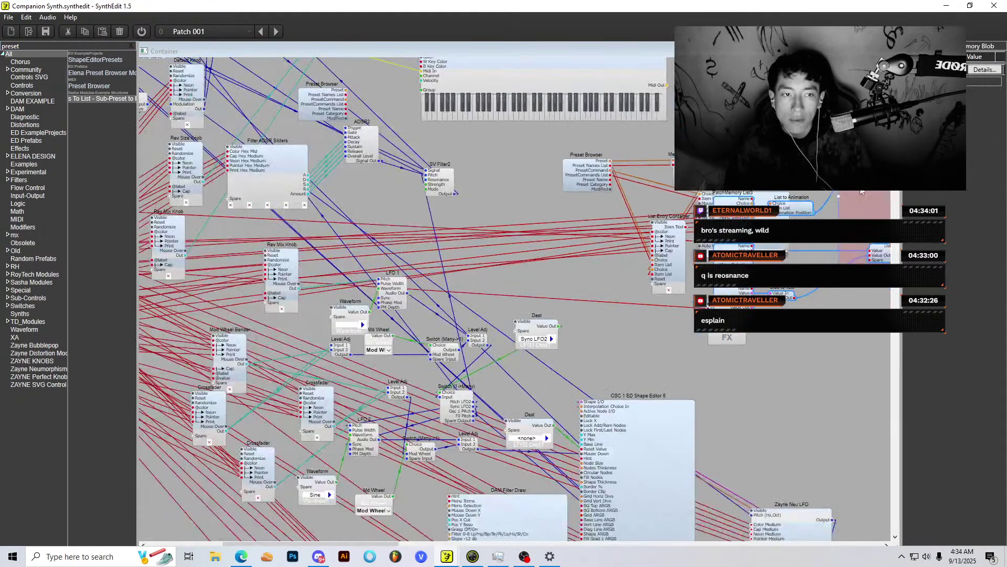
{"action": "scroll", "coordinate": [575, 160], "scroll_direction": "up", "scroll_amount": 3}
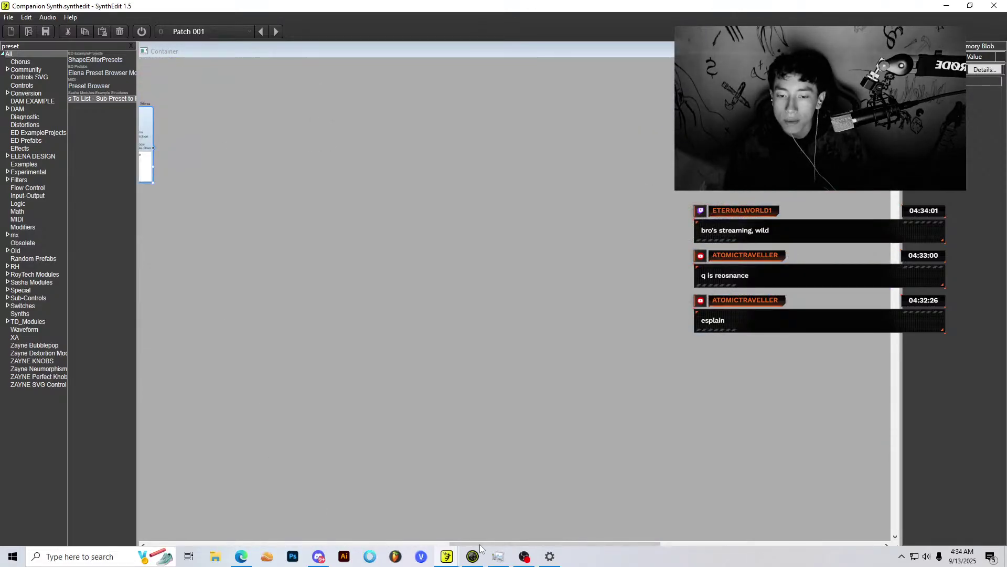
{"action": "left_click_drag", "start_coordinate": [480, 547], "coordinate": [358, 547]}
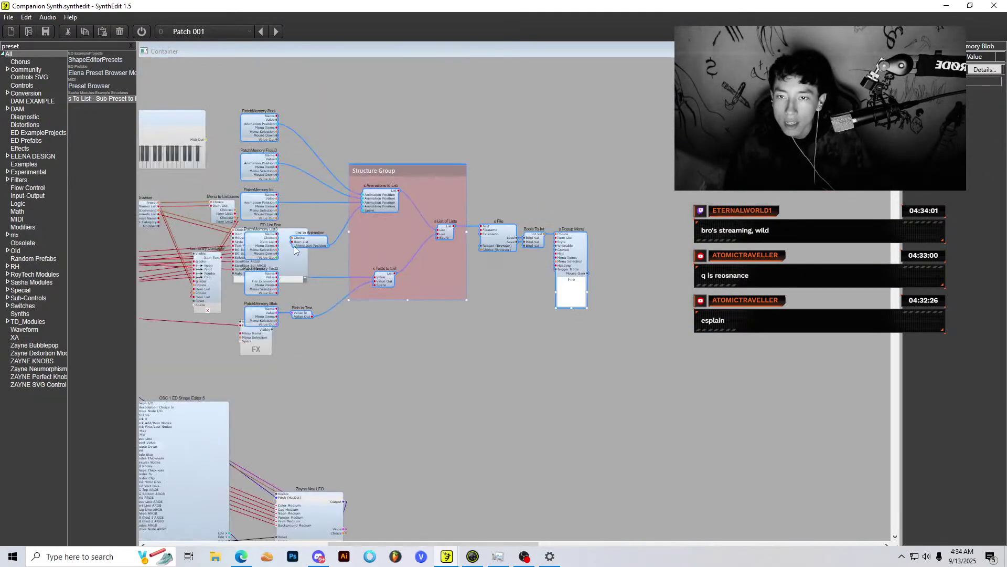
{"action": "key", "text": "Delete"}
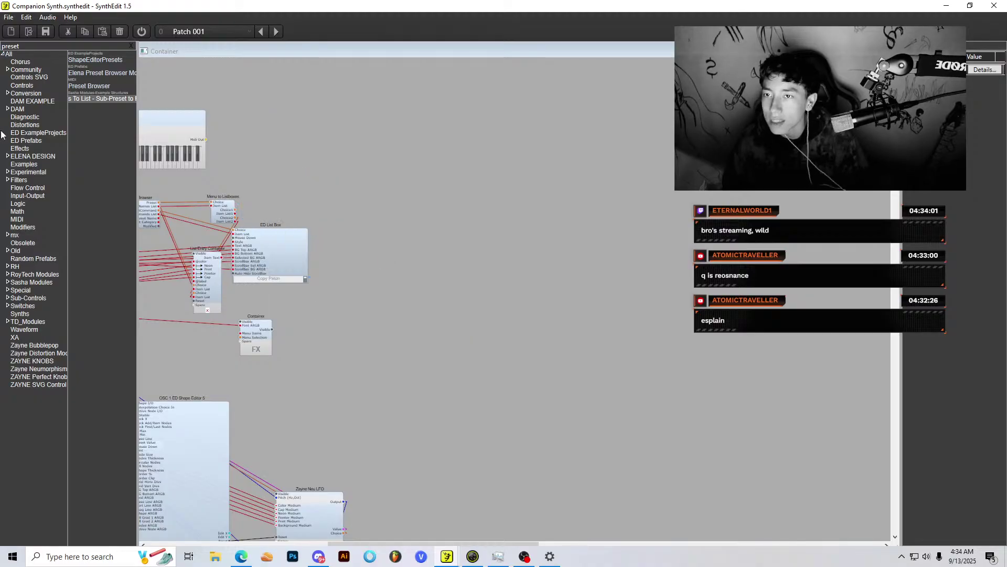
Step: Insert the Elena Preset Browser prefab in the empty area beyond the existing ED List Box and FX container
{"action": "left_click_drag", "start_coordinate": [92, 72], "coordinate": [530, 195]}
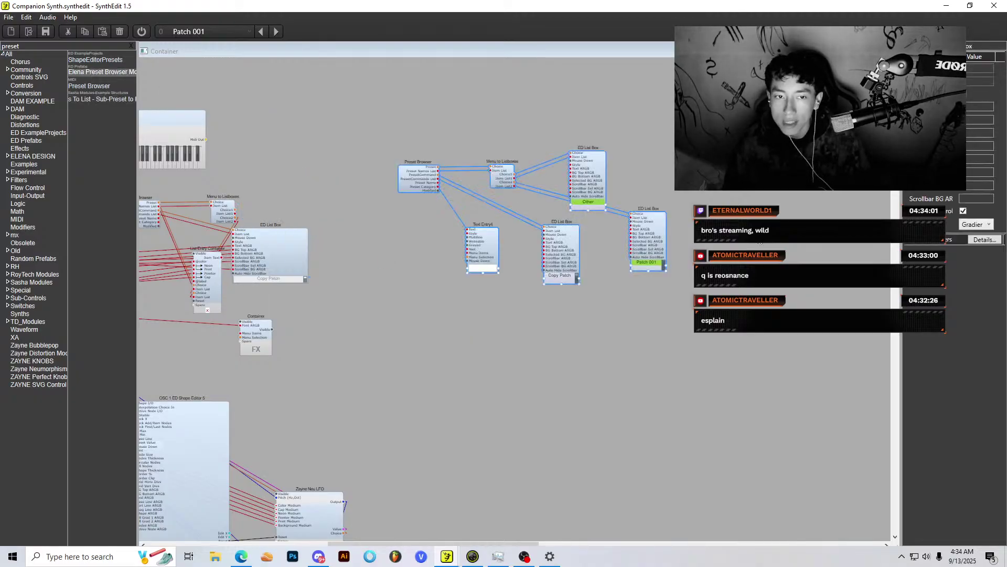
{"action": "left_click", "coordinate": [524, 199]}
{"action": "scroll", "coordinate": [525, 199], "scroll_direction": "up", "scroll_amount": 2}
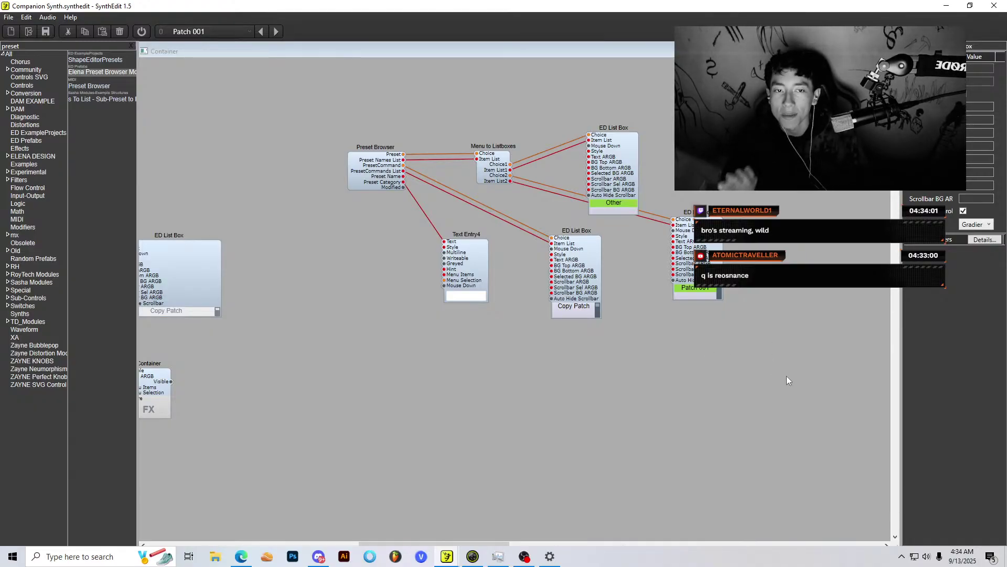
{"action": "left_click_drag", "start_coordinate": [786, 376], "coordinate": [345, 142]}
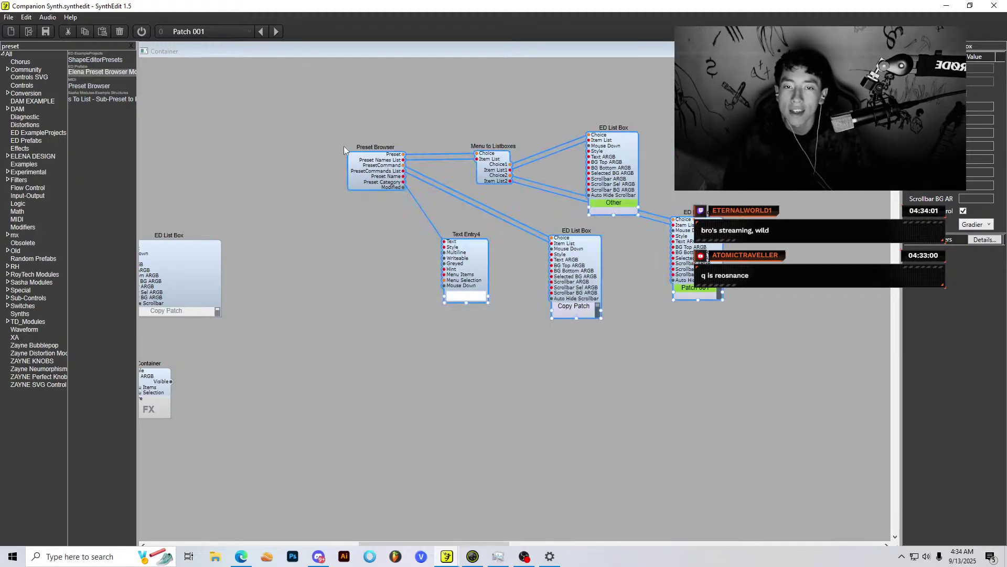
{"action": "key", "text": "Escape"}
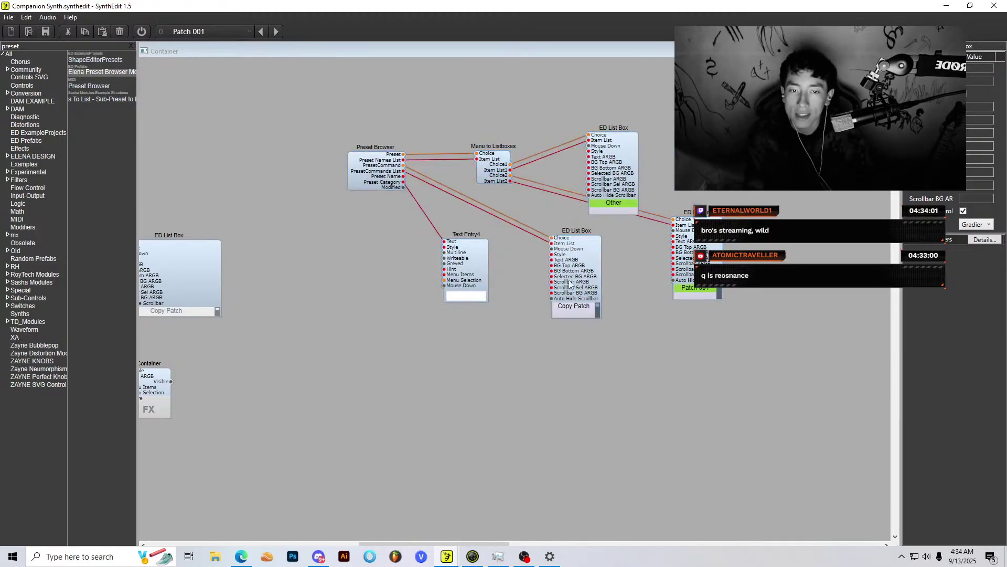
Step: Try out the inserted category, patch and command list boxes by browsing their entries
{"action": "left_click", "coordinate": [624, 205]}
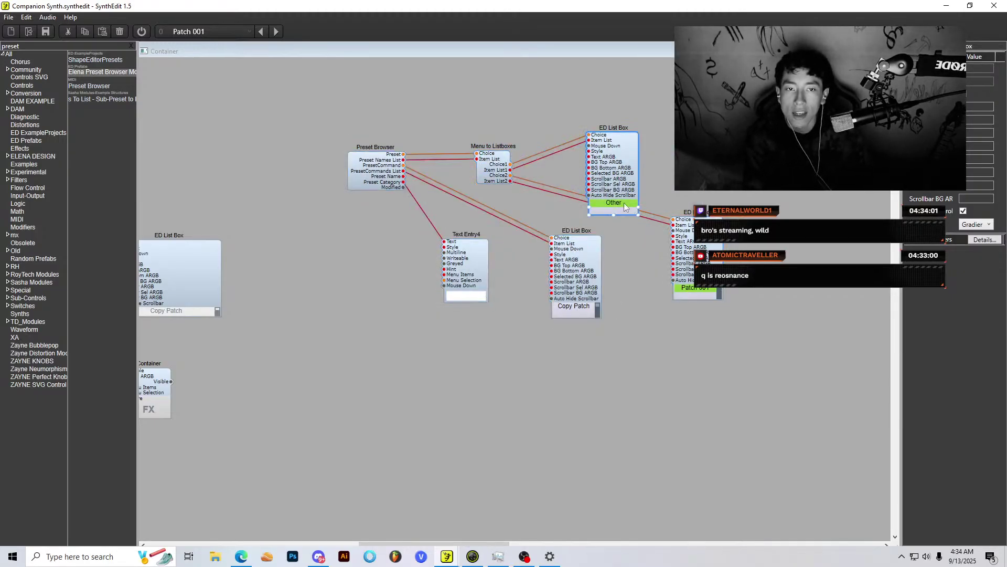
{"action": "left_click", "coordinate": [689, 246]}
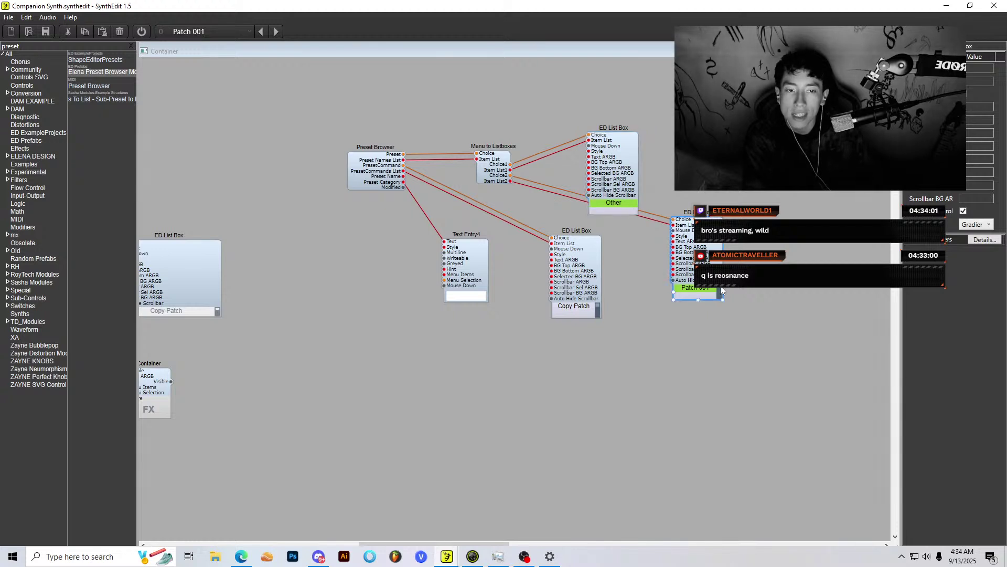
{"action": "scroll", "coordinate": [721, 292], "scroll_direction": "down", "scroll_amount": 2}
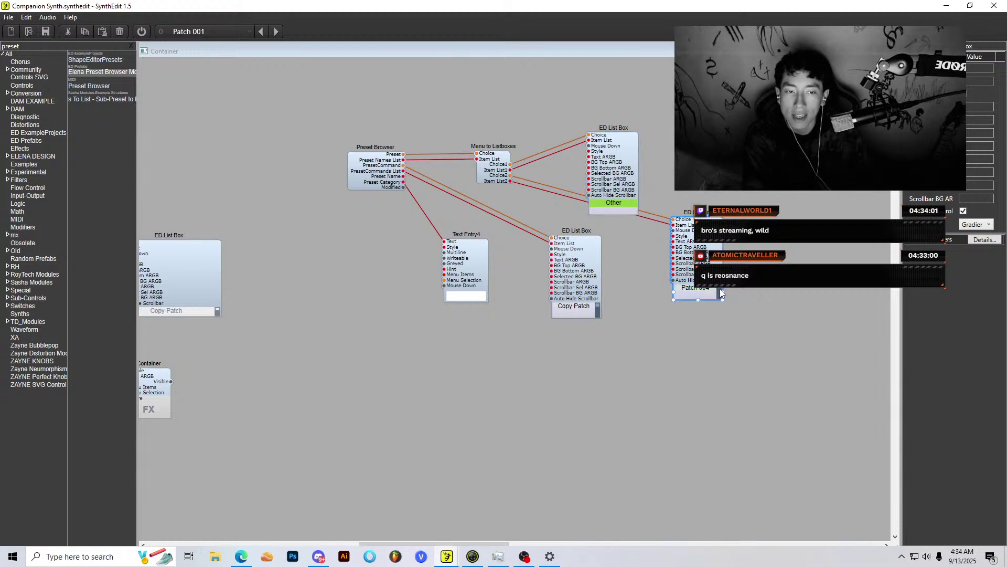
{"action": "left_click", "coordinate": [598, 310]}
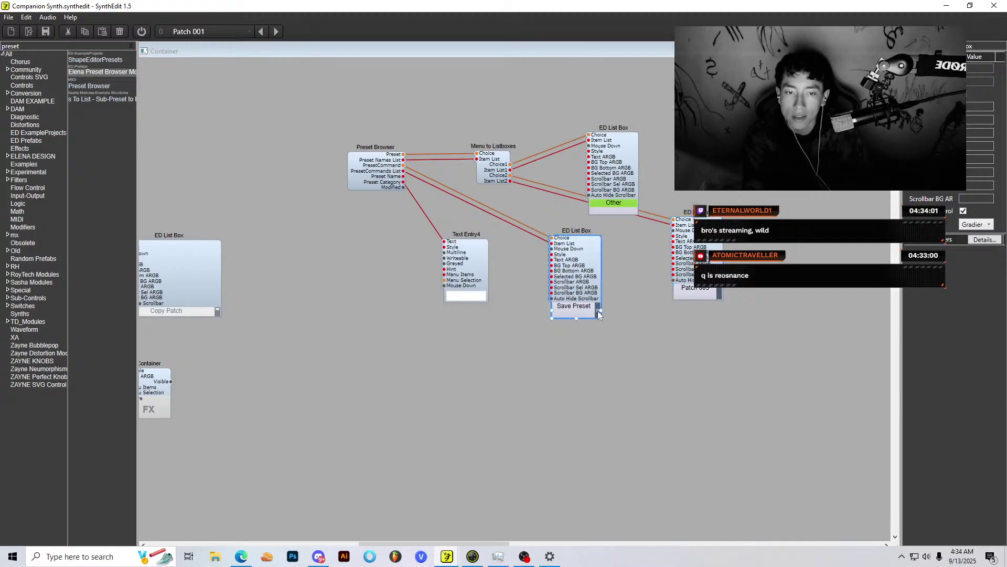
{"action": "scroll", "coordinate": [599, 315], "scroll_direction": "down", "scroll_amount": 1}
{"action": "scroll", "coordinate": [597, 313], "scroll_direction": "down", "scroll_amount": 1}
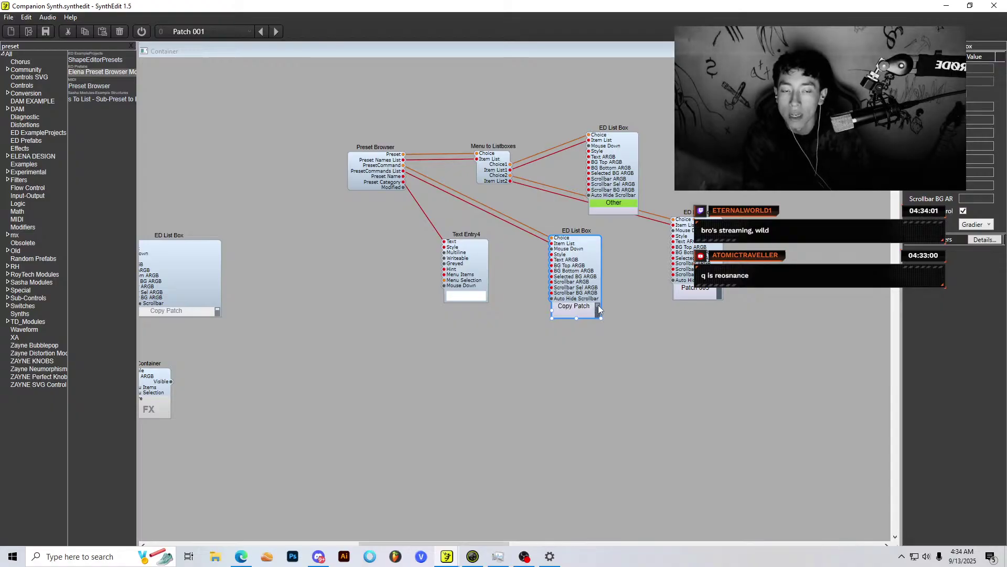
Step: Enter "sugma" as the preset category in Text Entry4 and check the entries of the category list box
{"action": "left_click", "coordinate": [477, 287]}
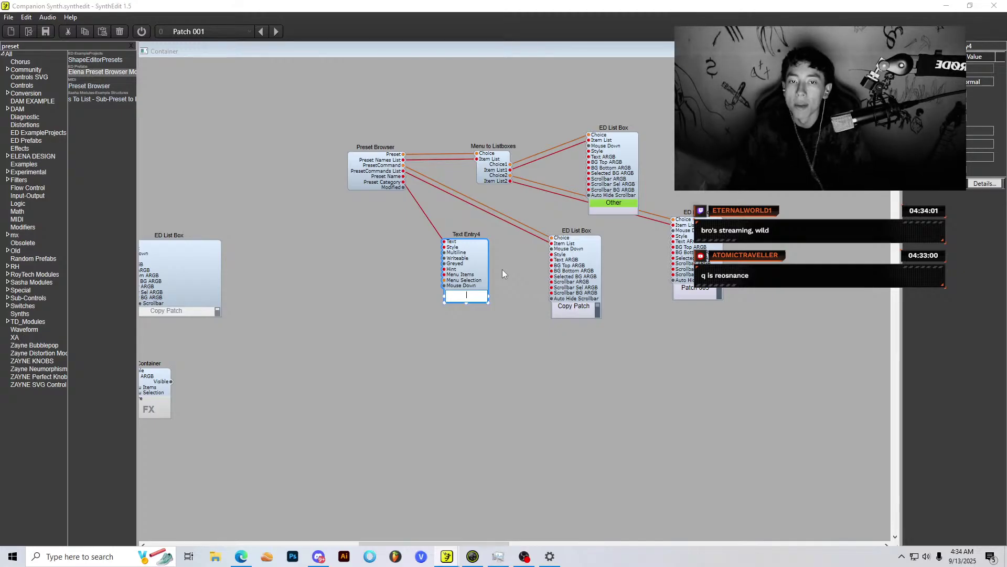
{"action": "type", "text": "sugma"}
{"action": "key", "text": "Return"}
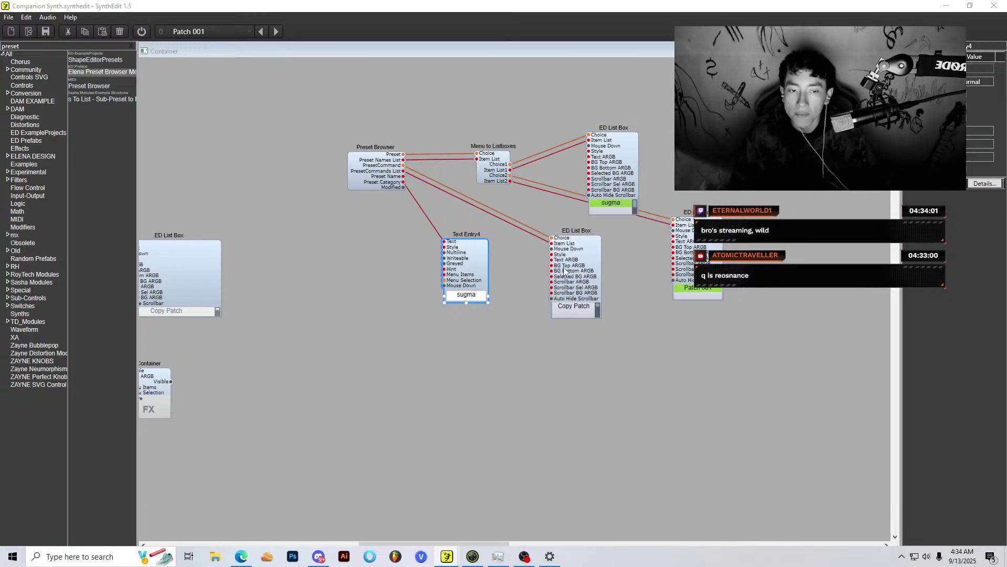
{"action": "left_click", "coordinate": [633, 207]}
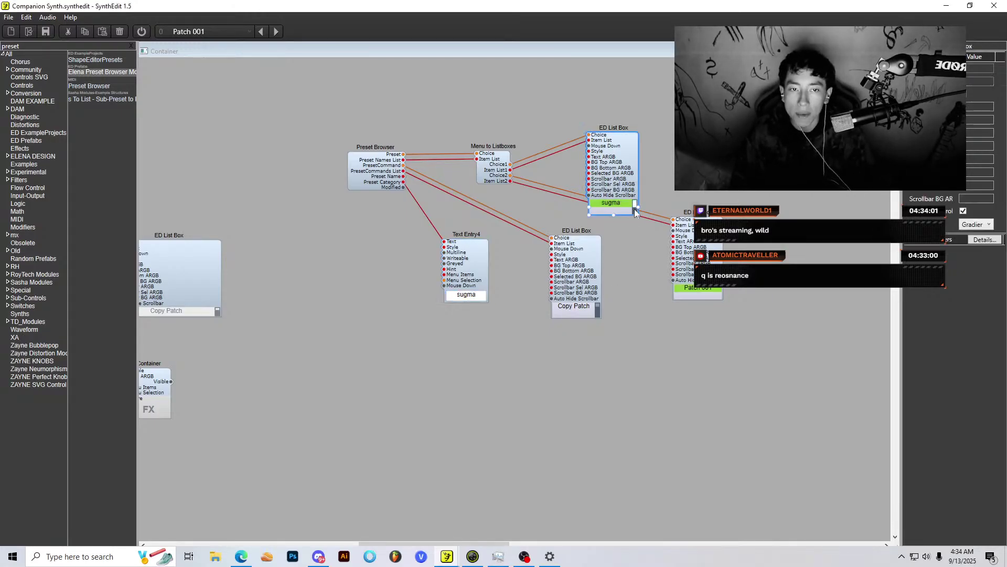
{"action": "left_click_drag", "start_coordinate": [635, 211], "coordinate": [634, 205]}
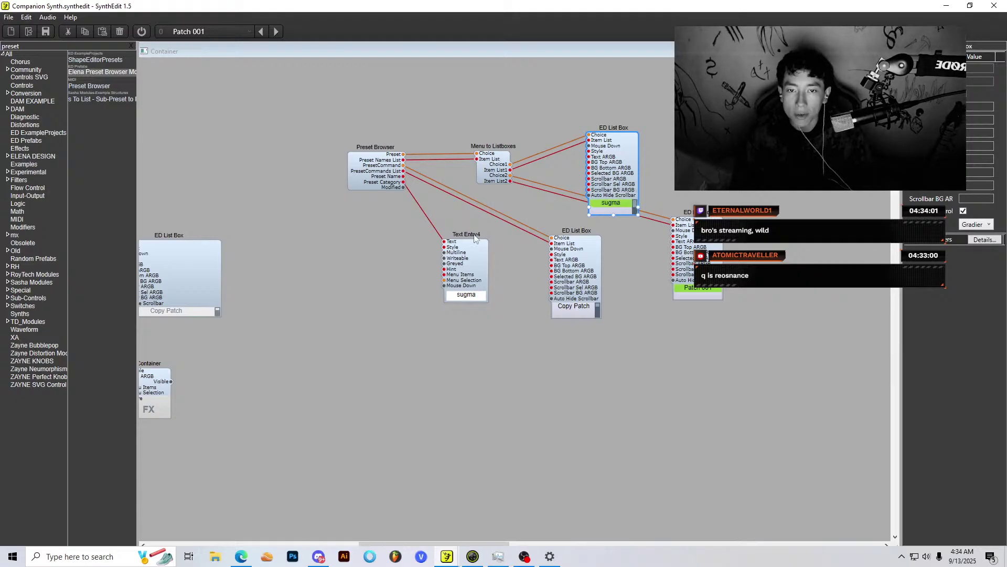
Step: Move Text Entry4 nearer the Preset Browser and feed its Text input from Preset Name instead of Preset Category
{"action": "left_click_drag", "start_coordinate": [475, 237], "coordinate": [489, 200]}
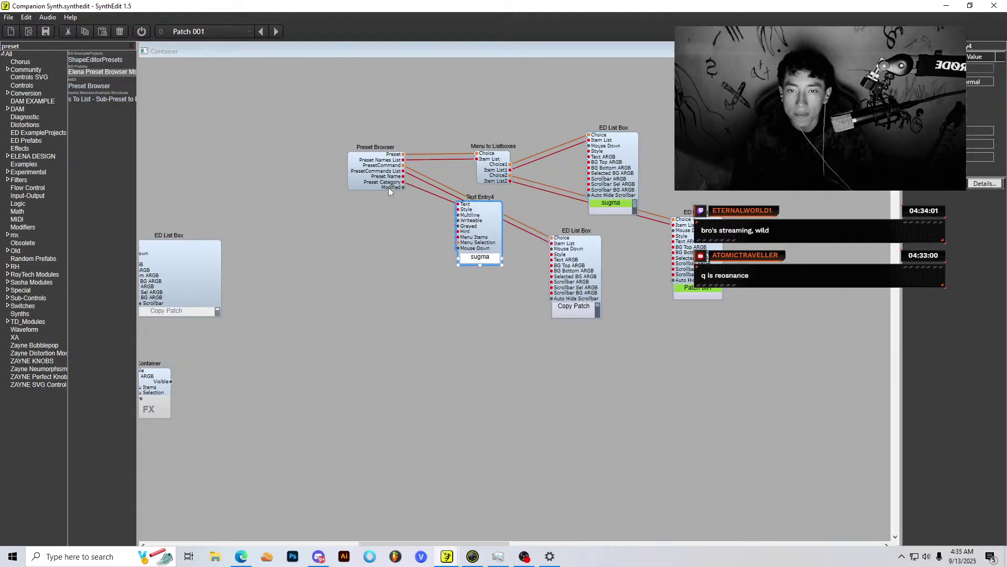
{"action": "right_click", "coordinate": [421, 190]}
{"action": "left_click", "coordinate": [439, 207]}
{"action": "left_click_drag", "start_coordinate": [404, 176], "coordinate": [456, 205]}
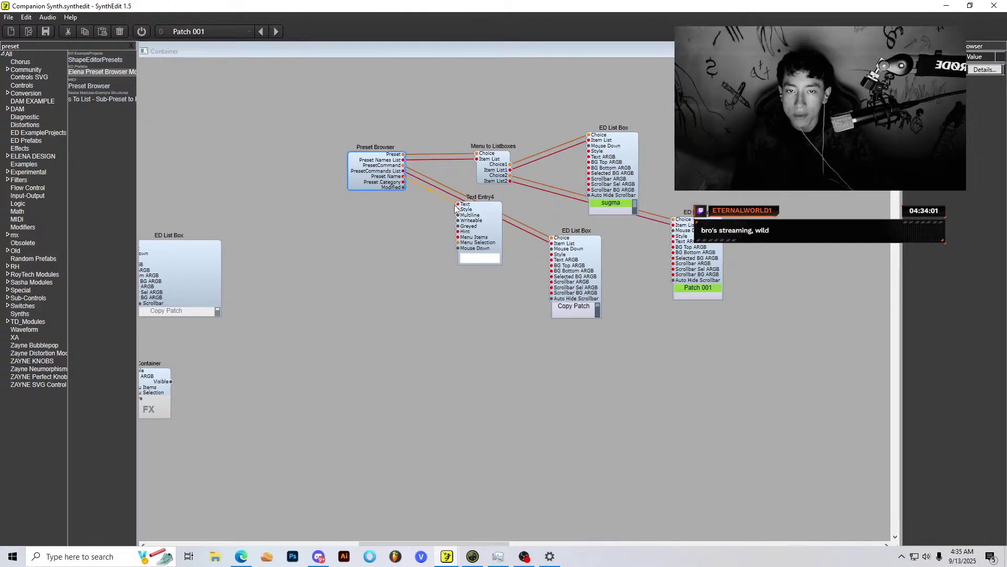
Step: Enter "sup" as the preset name, raise the patch list box and move Text Entry4 down beside the command list box
{"action": "left_click", "coordinate": [497, 257]}
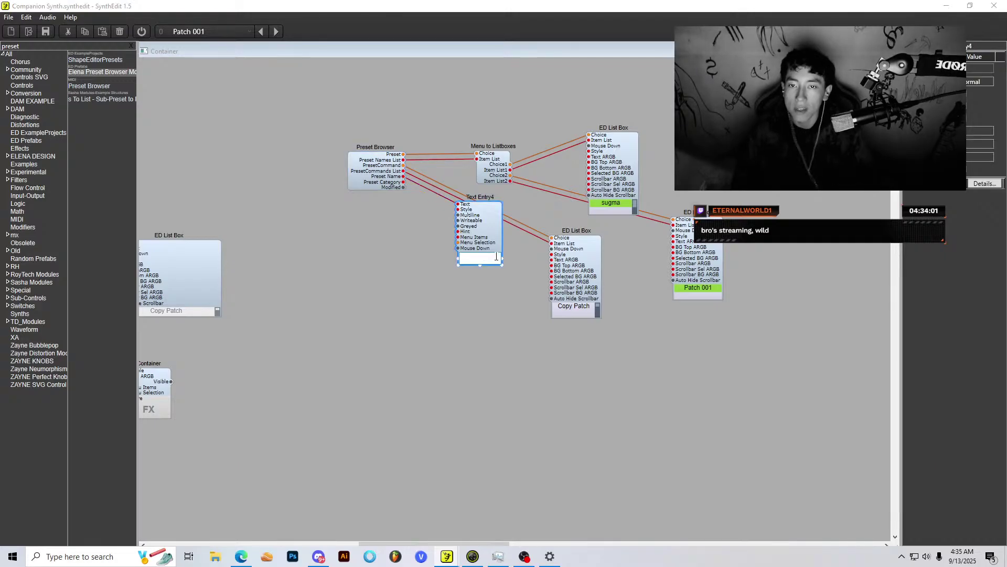
{"action": "type", "text": "sup"}
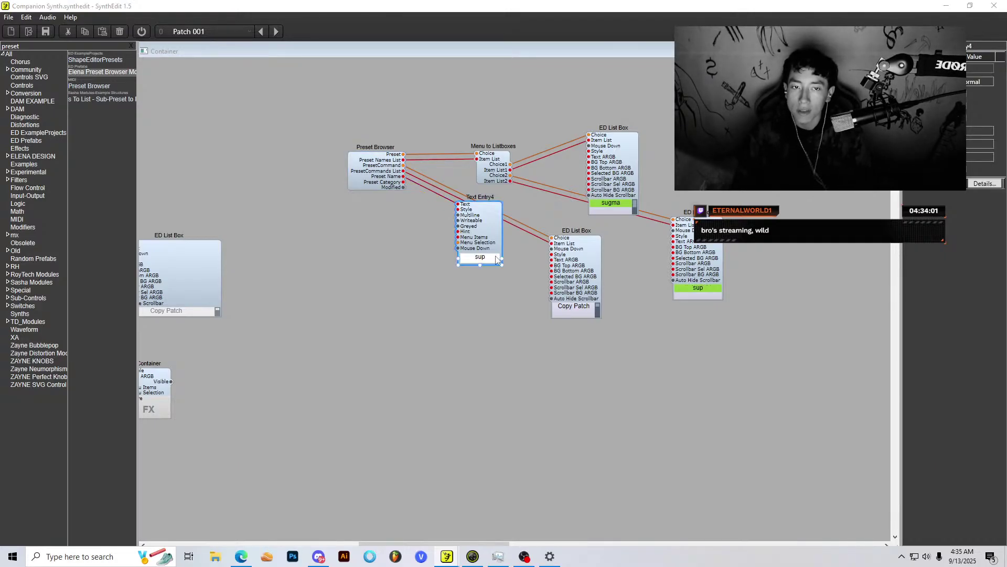
{"action": "left_click_drag", "start_coordinate": [698, 295], "coordinate": [698, 257]}
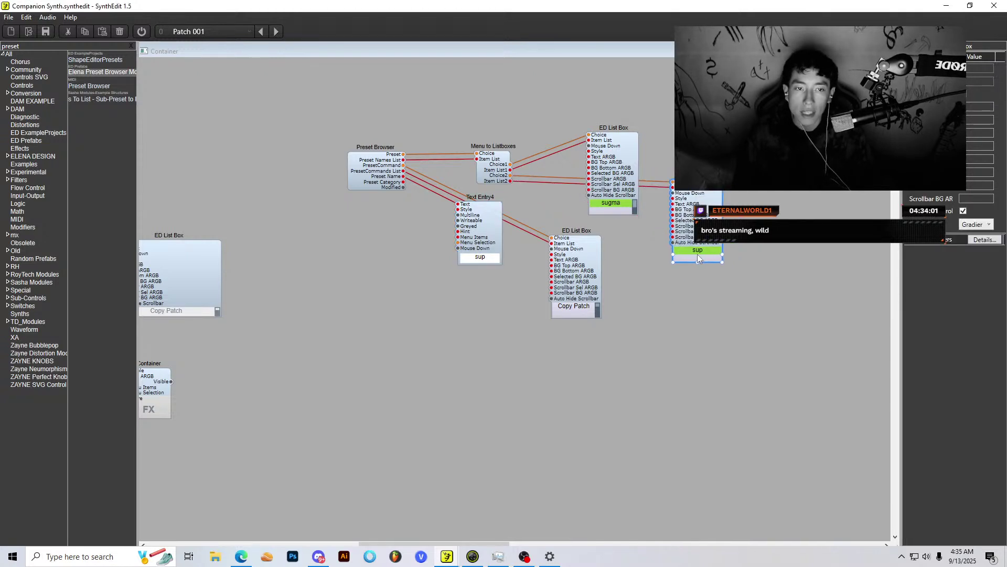
{"action": "left_click_drag", "start_coordinate": [490, 217], "coordinate": [485, 267]}
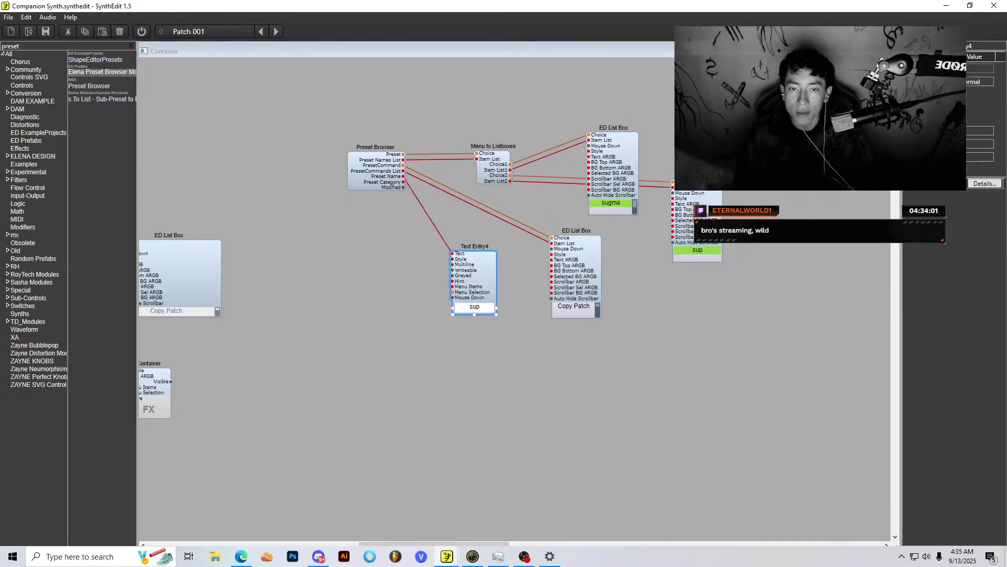
Step: Move the patch list box beside the command list box and shift Text Entry4 up closer to the Preset Browser
{"action": "left_click_drag", "start_coordinate": [711, 226], "coordinate": [706, 298]}
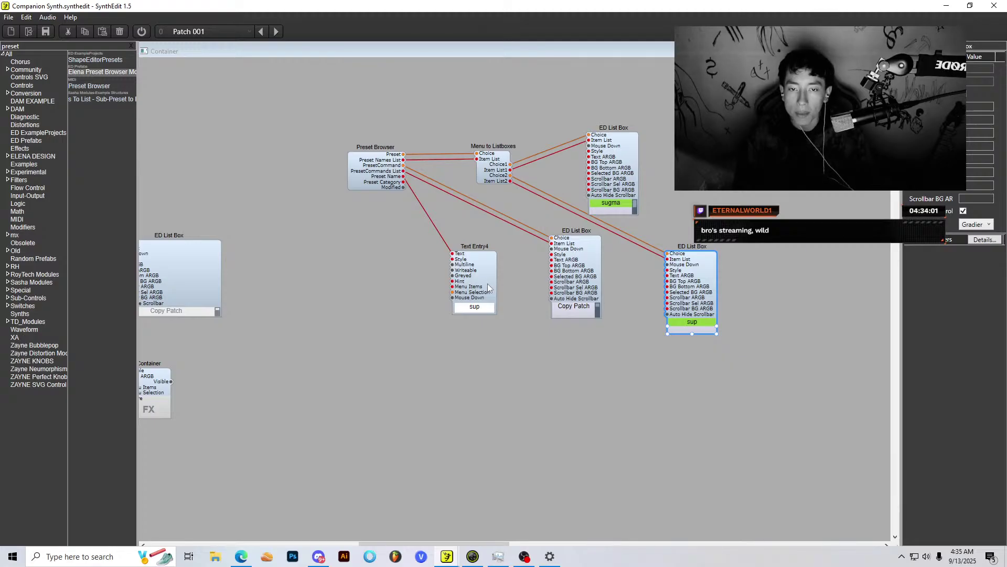
{"action": "left_click_drag", "start_coordinate": [488, 287], "coordinate": [499, 239]}
{"action": "left_click_drag", "start_coordinate": [403, 182], "coordinate": [435, 208]}
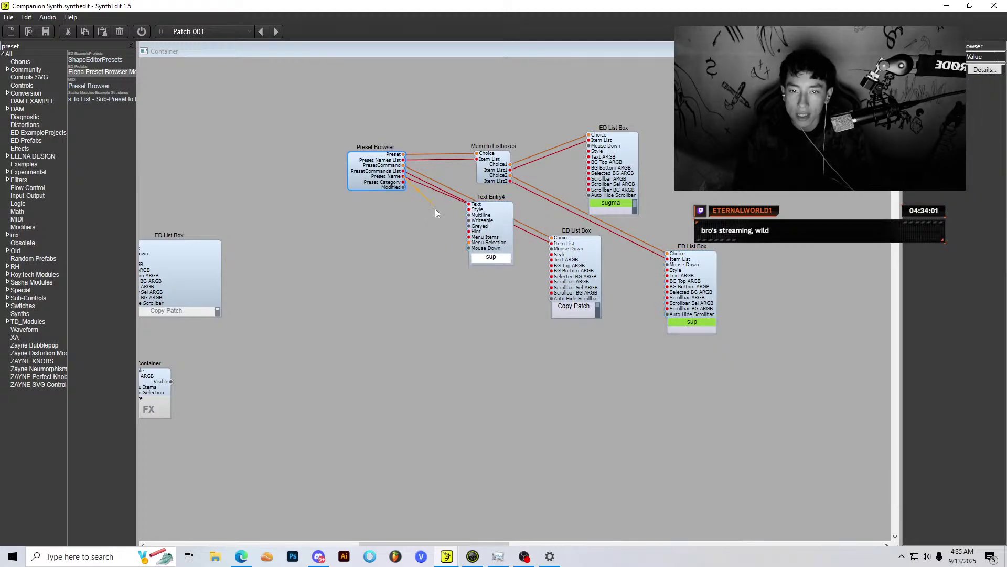
{"action": "left_click_drag", "start_coordinate": [511, 232], "coordinate": [502, 260]}
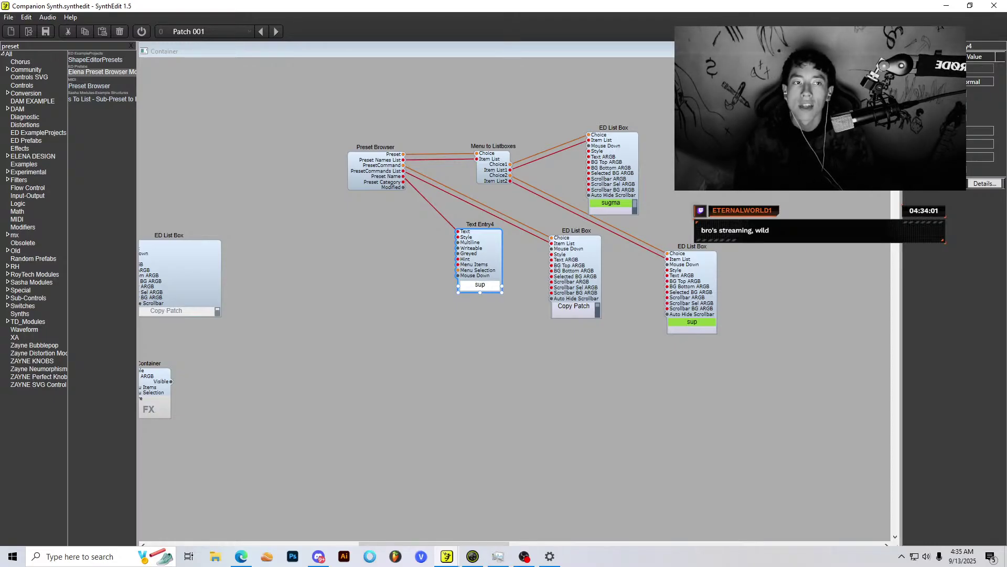
Step: Delete the test Preset Browser group with its Menu to Listboxes, three list boxes and Text Entry4
{"action": "double_click", "coordinate": [515, 153]}
{"action": "double_click", "coordinate": [319, 141]}
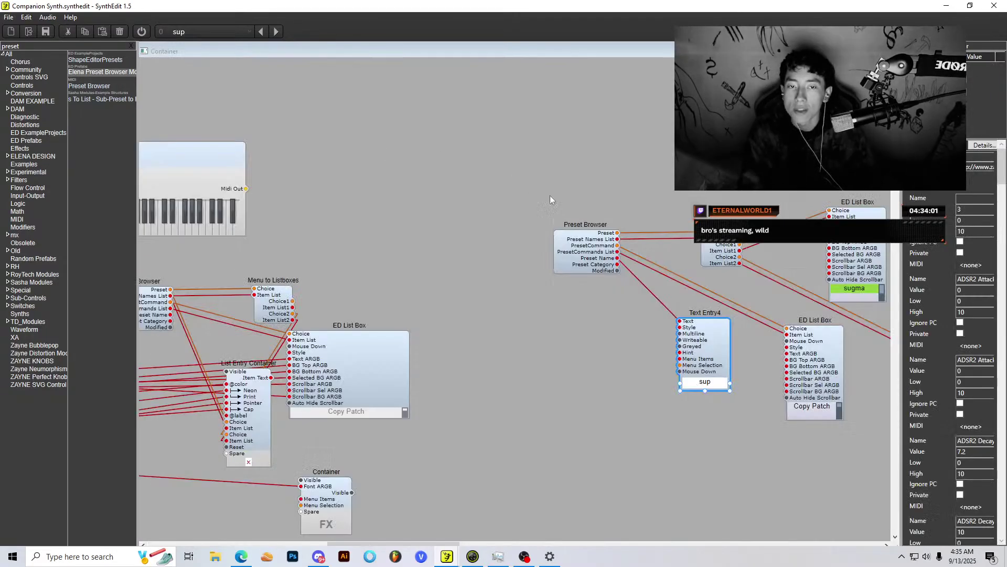
{"action": "scroll", "coordinate": [785, 354], "scroll_direction": "down", "scroll_amount": 1}
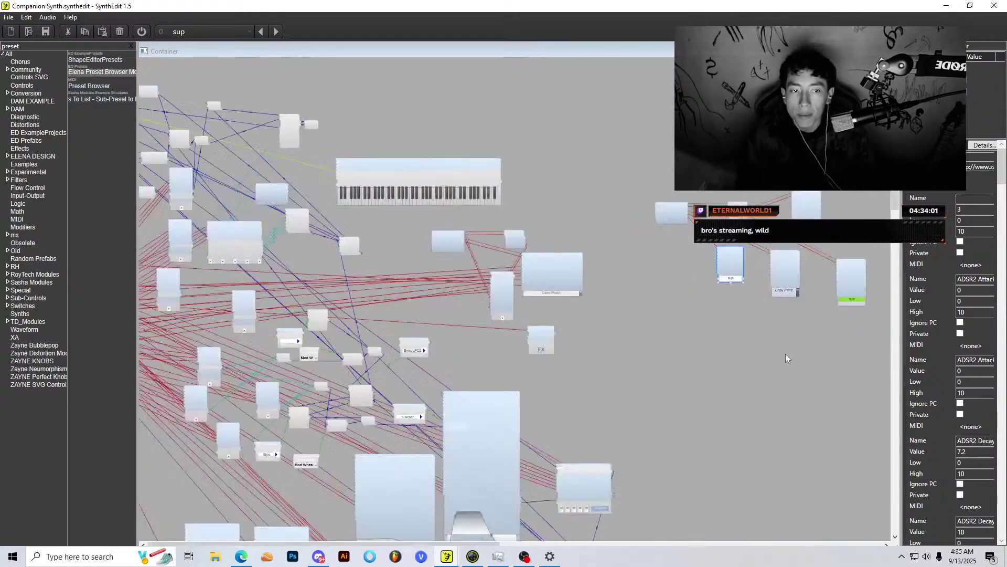
{"action": "scroll", "coordinate": [786, 354], "scroll_direction": "up", "scroll_amount": 2}
{"action": "scroll", "coordinate": [357, 262], "scroll_direction": "up", "scroll_amount": 4}
{"action": "scroll", "coordinate": [486, 545], "scroll_direction": "left", "scroll_amount": 5}
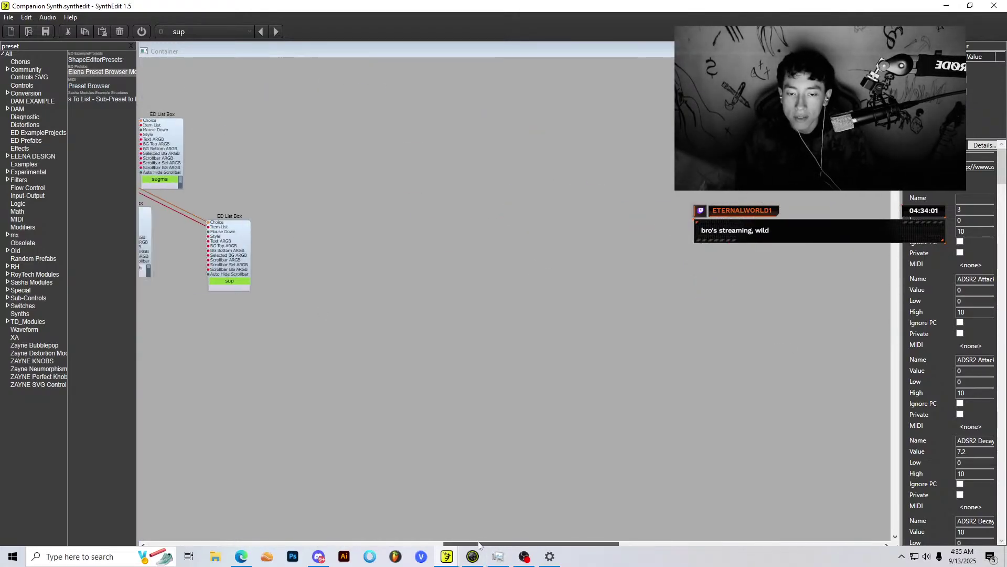
{"action": "left_click_drag", "start_coordinate": [742, 360], "coordinate": [399, 127]}
{"action": "key", "text": "Delete"}
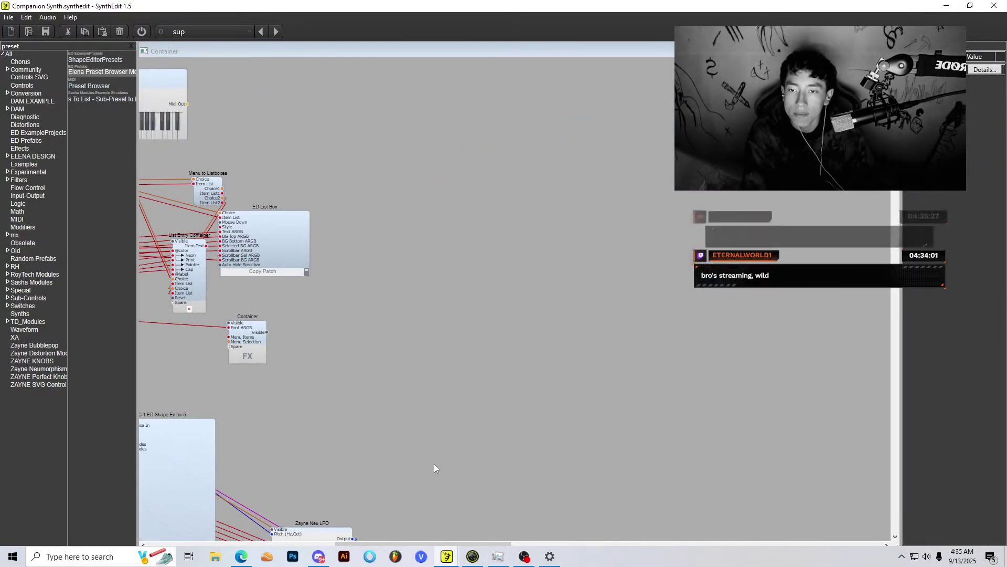
Step: Open the synth container's panel and check the preset selector in its header
{"action": "double_click", "coordinate": [423, 159]}
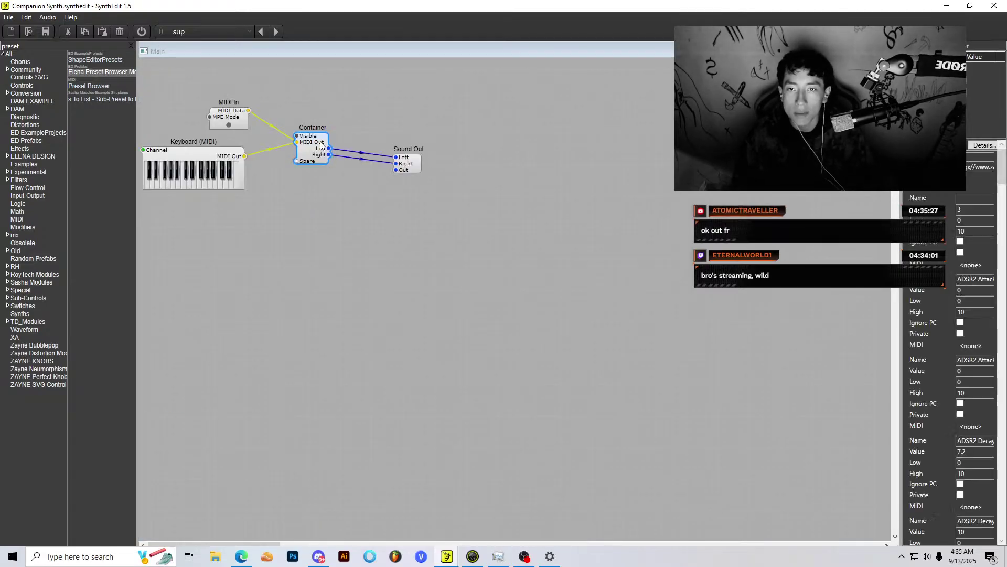
{"action": "double_click", "coordinate": [313, 149]}
{"action": "right_click", "coordinate": [559, 190]}
{"action": "left_click", "coordinate": [610, 262]}
{"action": "scroll", "coordinate": [356, 151], "scroll_direction": "up", "scroll_amount": 2}
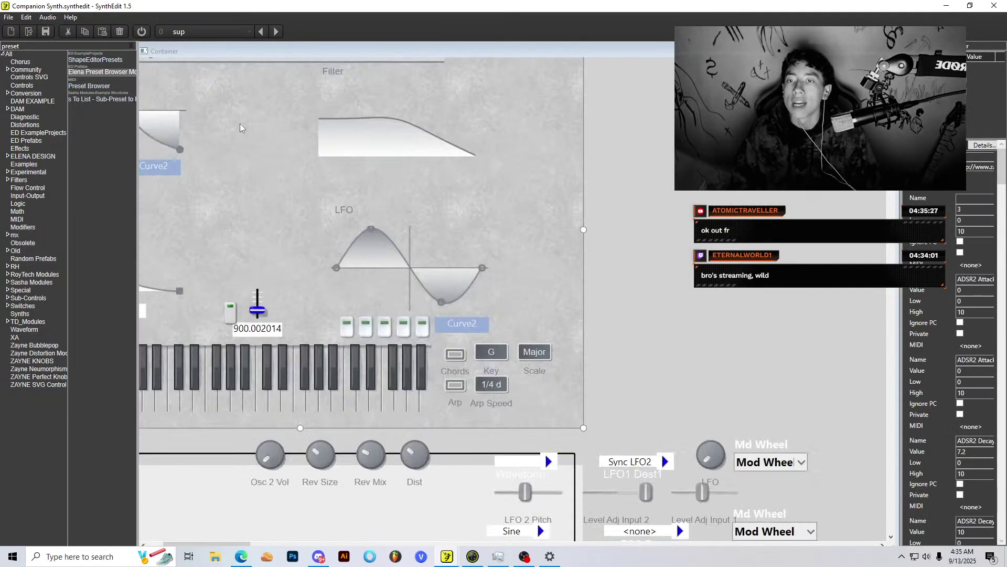
{"action": "scroll", "coordinate": [247, 105], "scroll_direction": "up", "scroll_amount": 1}
{"action": "left_click", "coordinate": [243, 84]}
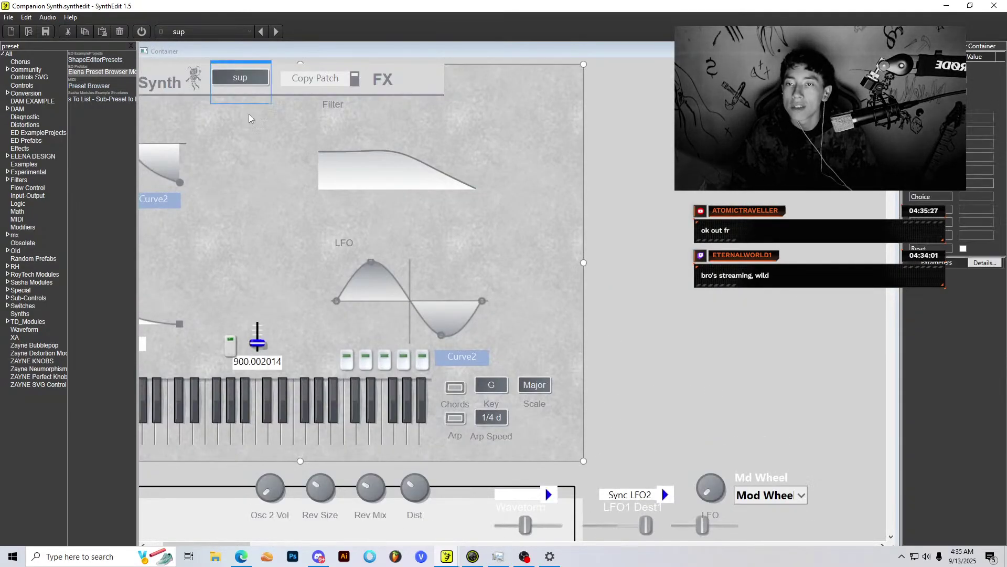
{"action": "left_click", "coordinate": [242, 84]}
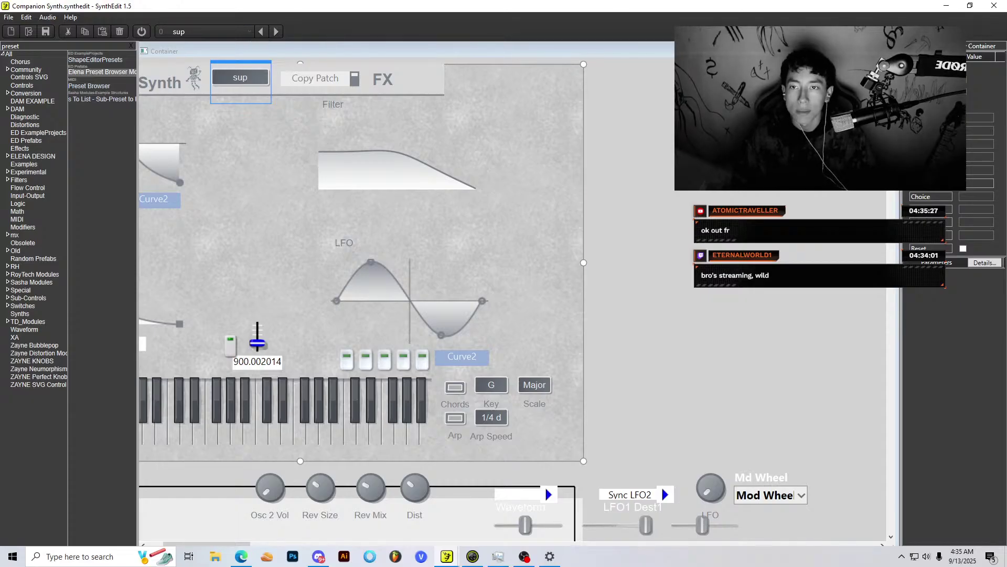
Step: Return to the container's structure, close the project without saving, and reopen the recent file Companion Synth.synthedit
{"action": "left_click", "coordinate": [890, 51]}
{"action": "scroll", "coordinate": [317, 206], "scroll_direction": "down", "scroll_amount": 3}
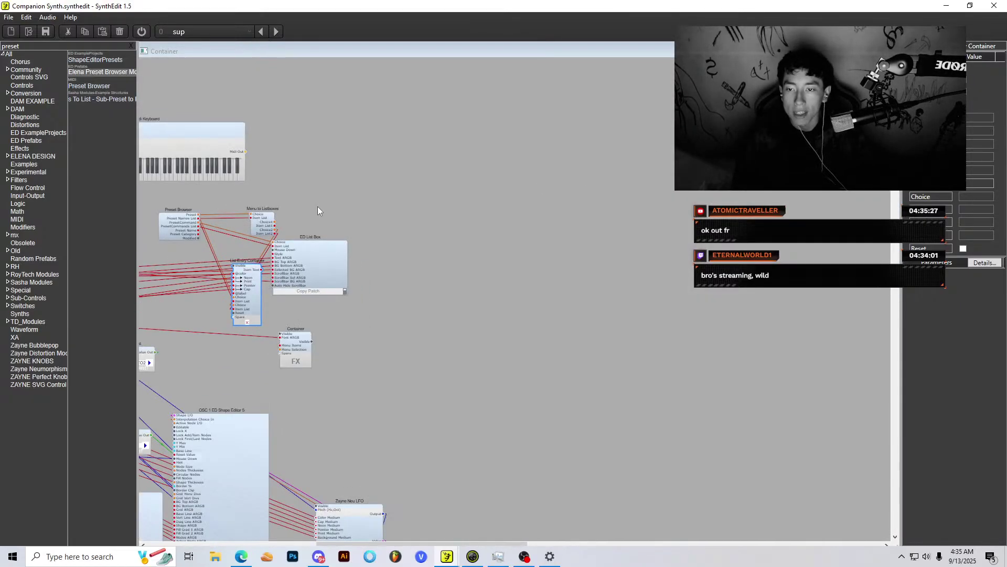
{"action": "scroll", "coordinate": [206, 221], "scroll_direction": "up", "scroll_amount": 2}
{"action": "left_click", "coordinate": [483, 223]}
{"action": "left_click", "coordinate": [994, 6]}
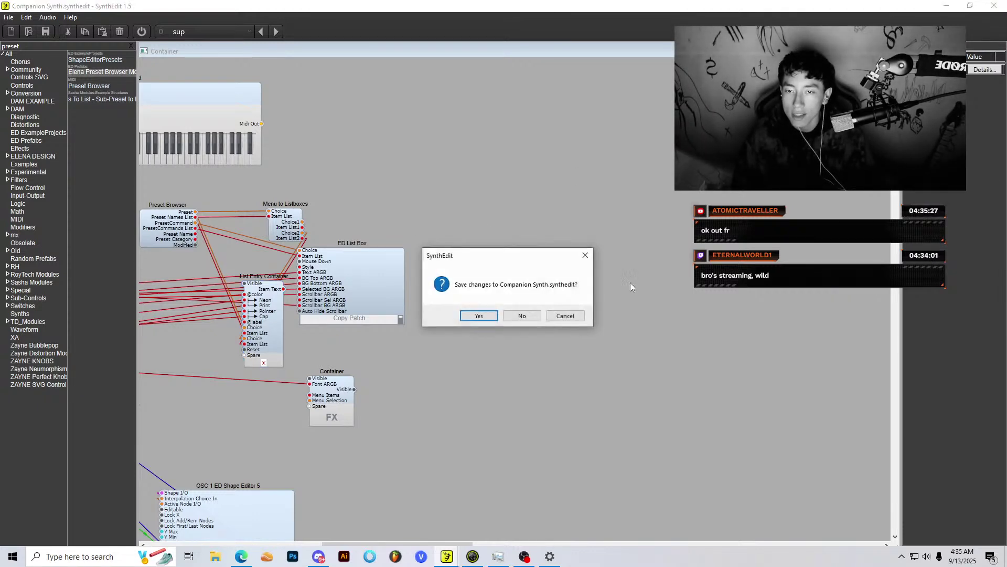
{"action": "left_click", "coordinate": [529, 315]}
{"action": "left_click", "coordinate": [447, 557]}
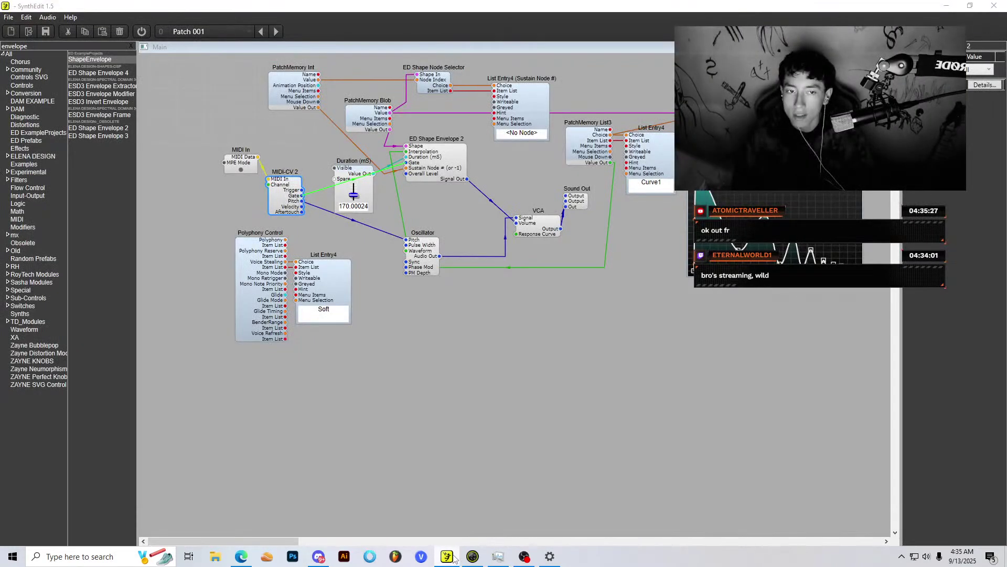
{"action": "right_click", "coordinate": [447, 556]}
{"action": "left_click", "coordinate": [465, 270]}
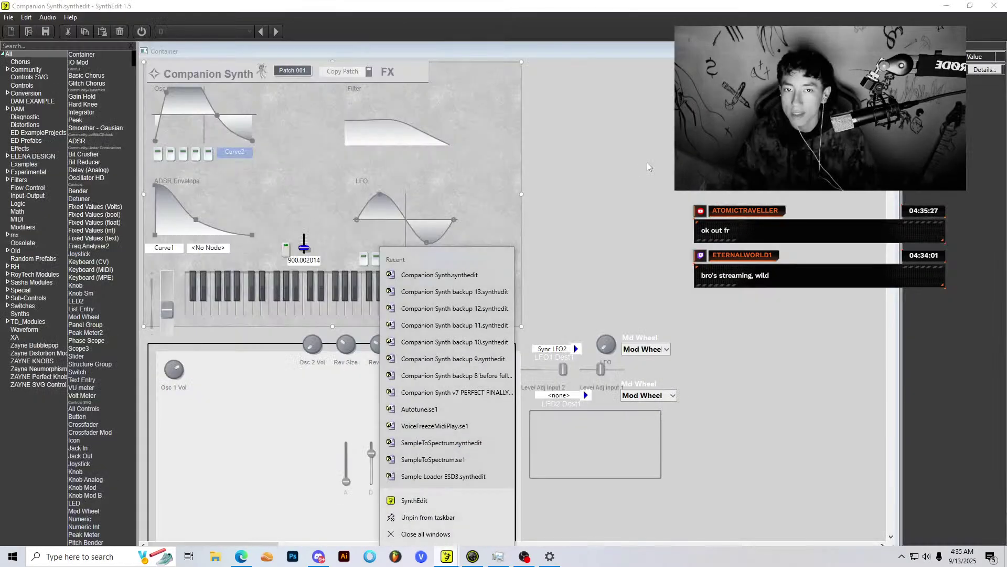
Step: Examine the patch selector, the Copy Patch list box and the robot switch in the reopened synth's panel header
{"action": "left_click", "coordinate": [292, 70]}
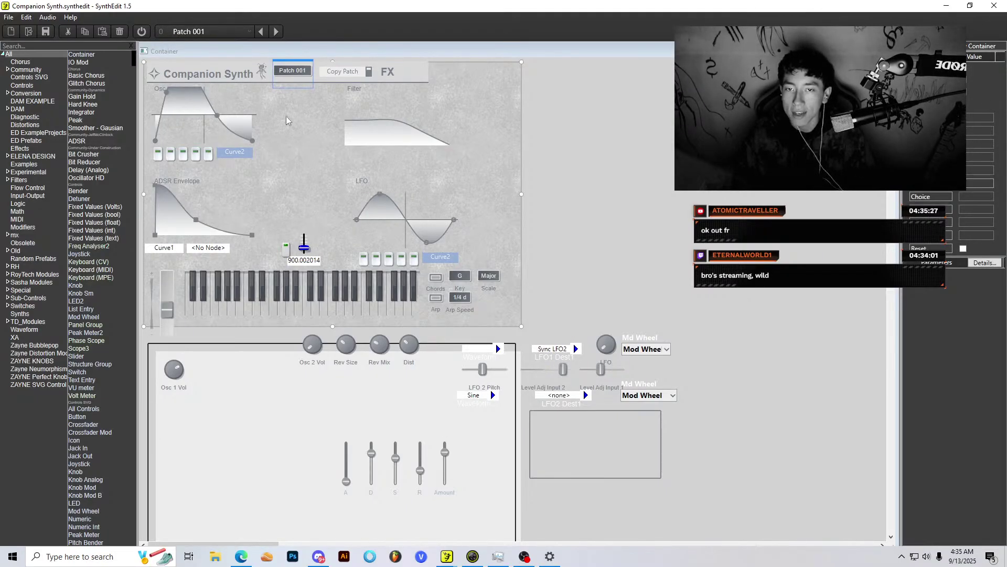
{"action": "scroll", "coordinate": [286, 120], "scroll_direction": "up", "scroll_amount": 3}
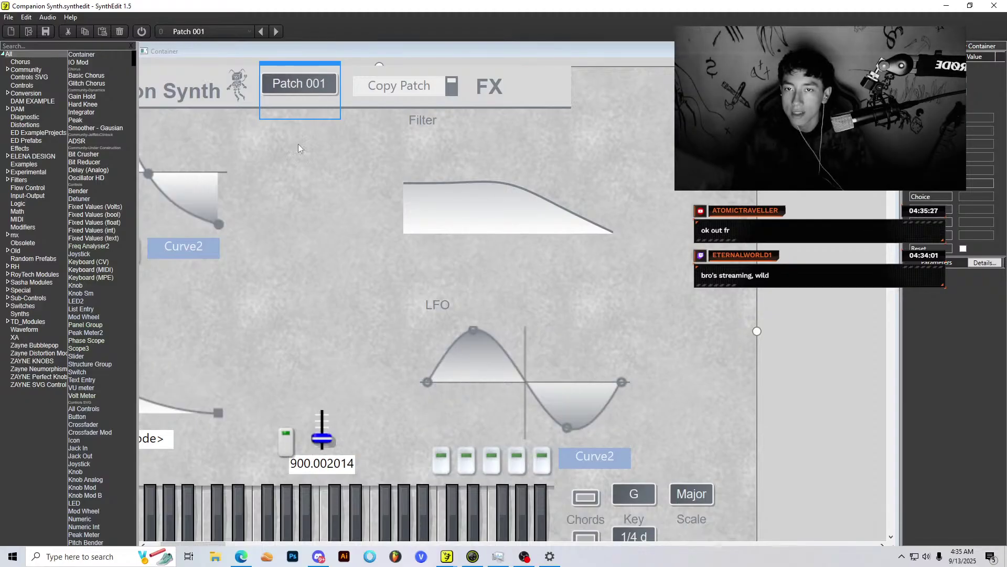
{"action": "scroll", "coordinate": [301, 109], "scroll_direction": "down", "scroll_amount": 3}
{"action": "scroll", "coordinate": [235, 162], "scroll_direction": "up", "scroll_amount": 3}
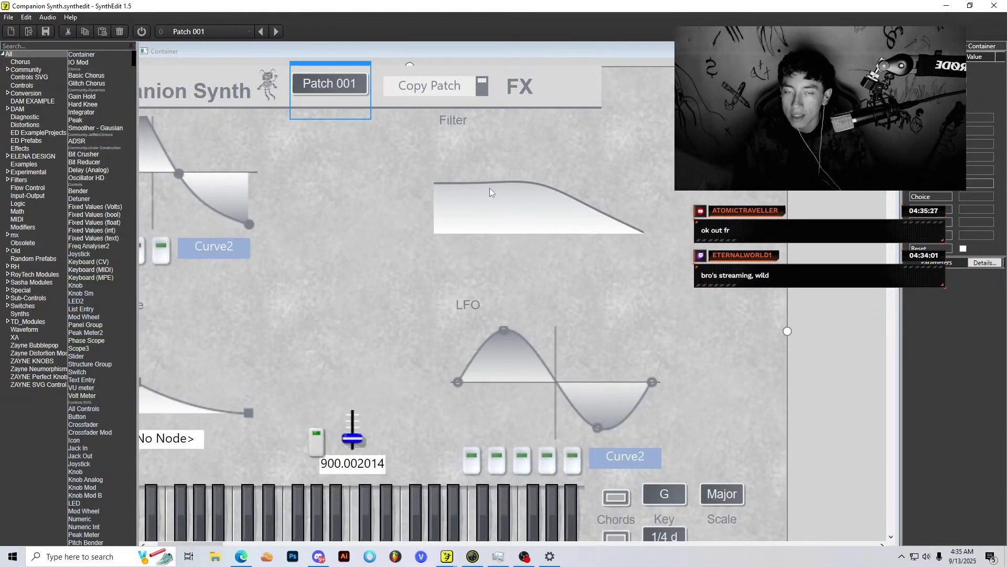
{"action": "scroll", "coordinate": [488, 84], "scroll_direction": "down", "scroll_amount": 1}
{"action": "left_click", "coordinate": [438, 83]}
{"action": "left_click", "coordinate": [573, 232]}
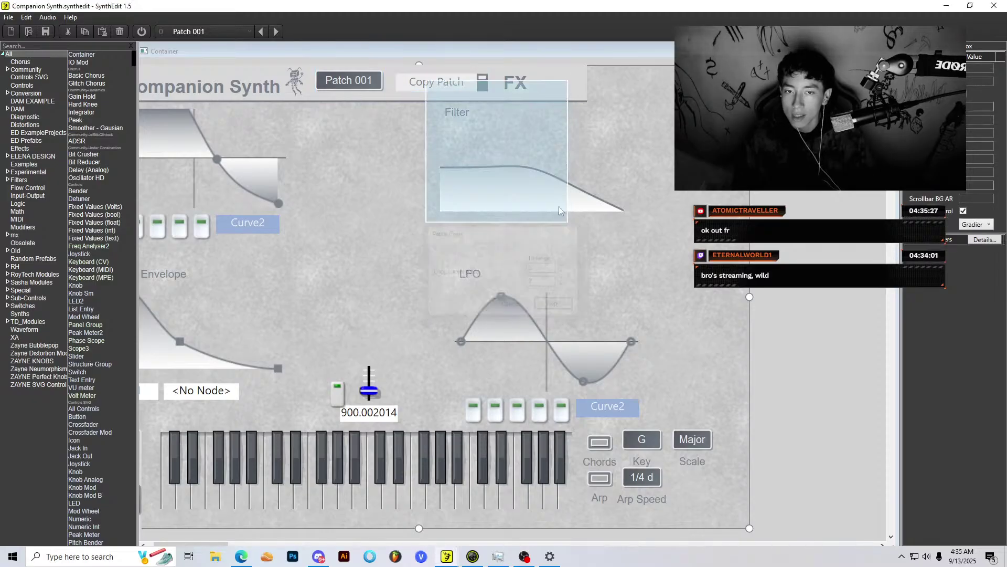
{"action": "scroll", "coordinate": [446, 302], "scroll_direction": "down", "scroll_amount": 2}
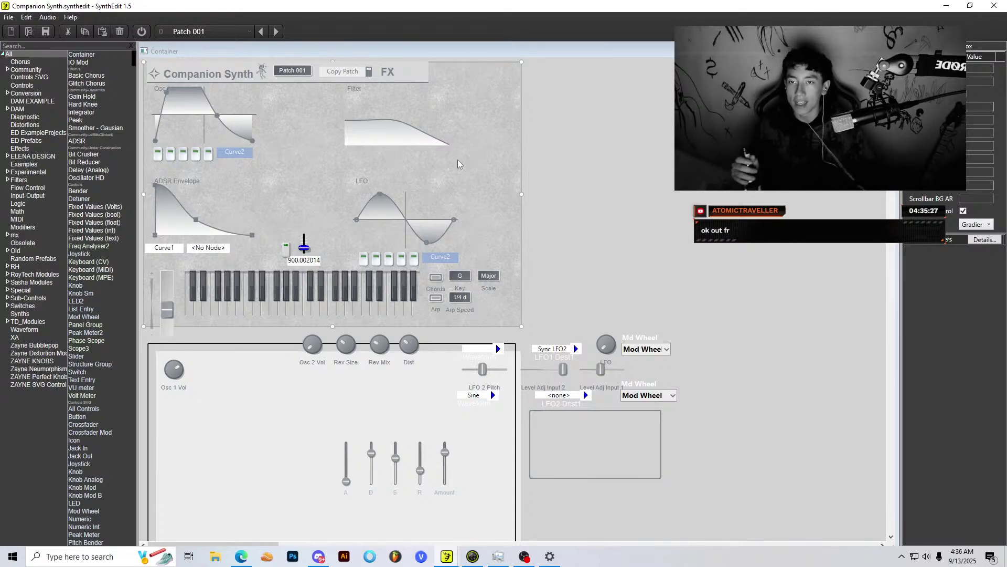
{"action": "left_click", "coordinate": [268, 74]}
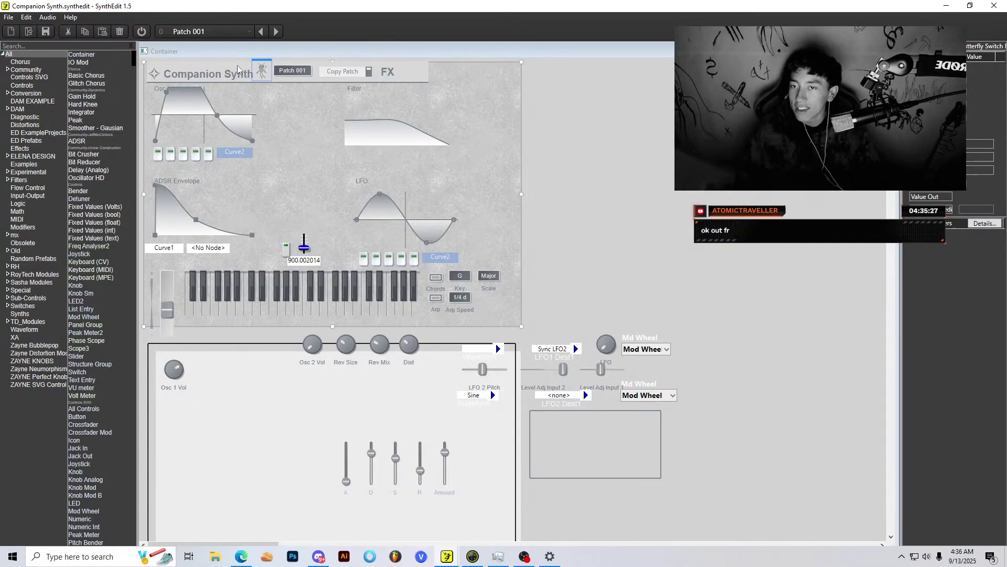
{"action": "scroll", "coordinate": [237, 68], "scroll_direction": "up", "scroll_amount": 5}
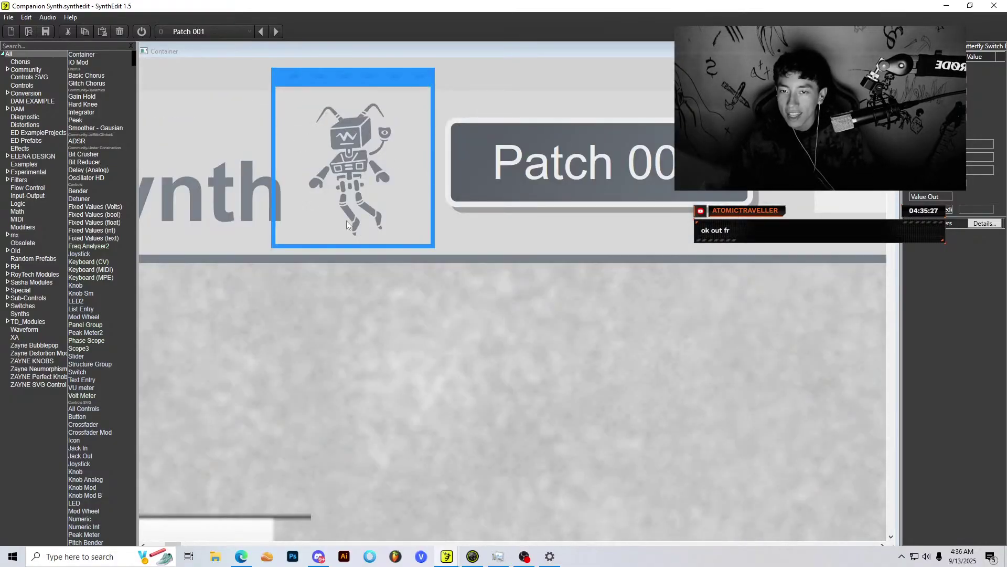
{"action": "scroll", "coordinate": [328, 159], "scroll_direction": "down", "scroll_amount": 6}
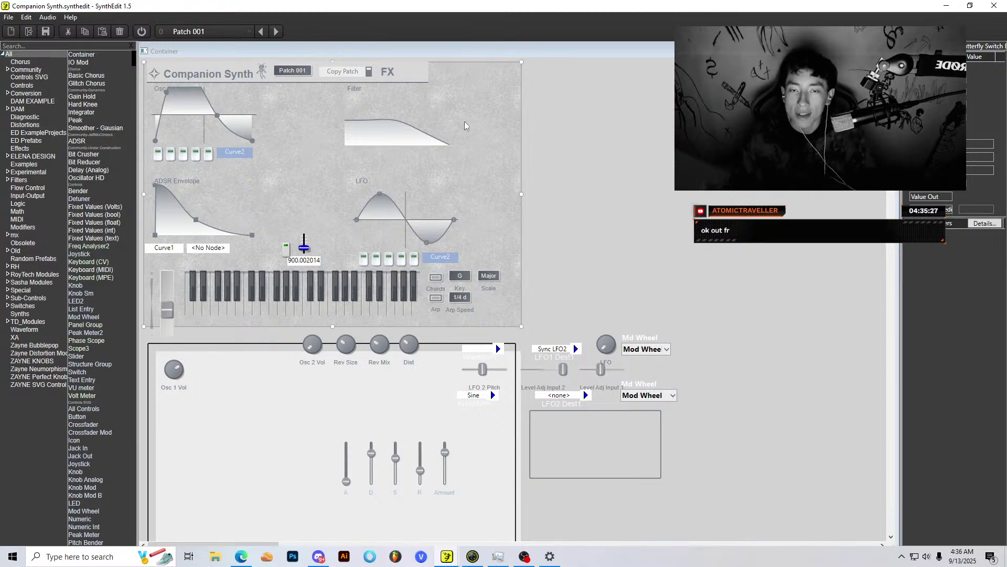
Step: Open the container's structure and move the lower Zayne Neu LFO from before LFO ED Shape Editor 5 to its output side
{"action": "left_click", "coordinate": [890, 51]}
{"action": "scroll", "coordinate": [662, 232], "scroll_direction": "down", "scroll_amount": 4}
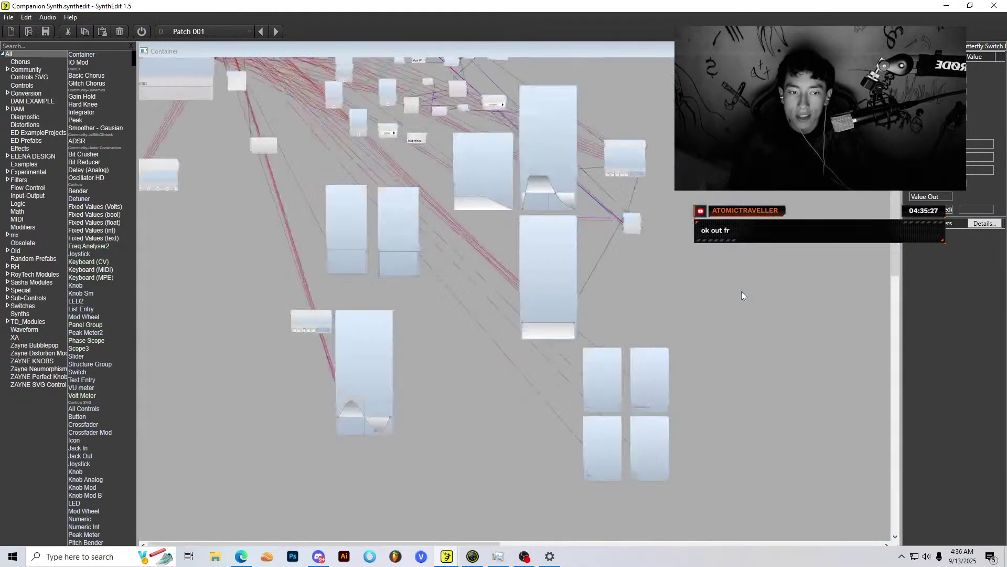
{"action": "scroll", "coordinate": [741, 292], "scroll_direction": "up", "scroll_amount": 3}
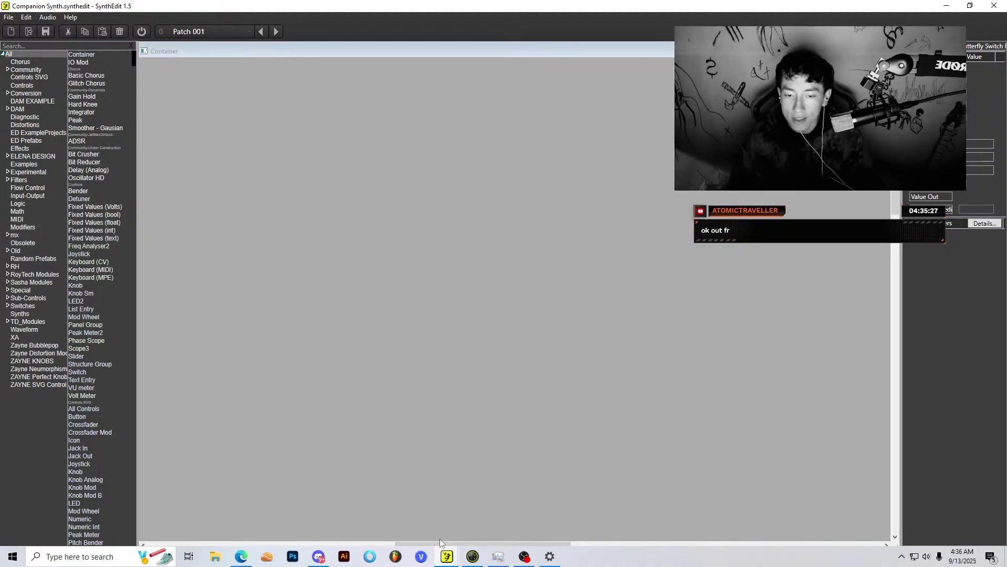
{"action": "left_click_drag", "start_coordinate": [440, 542], "coordinate": [270, 540]}
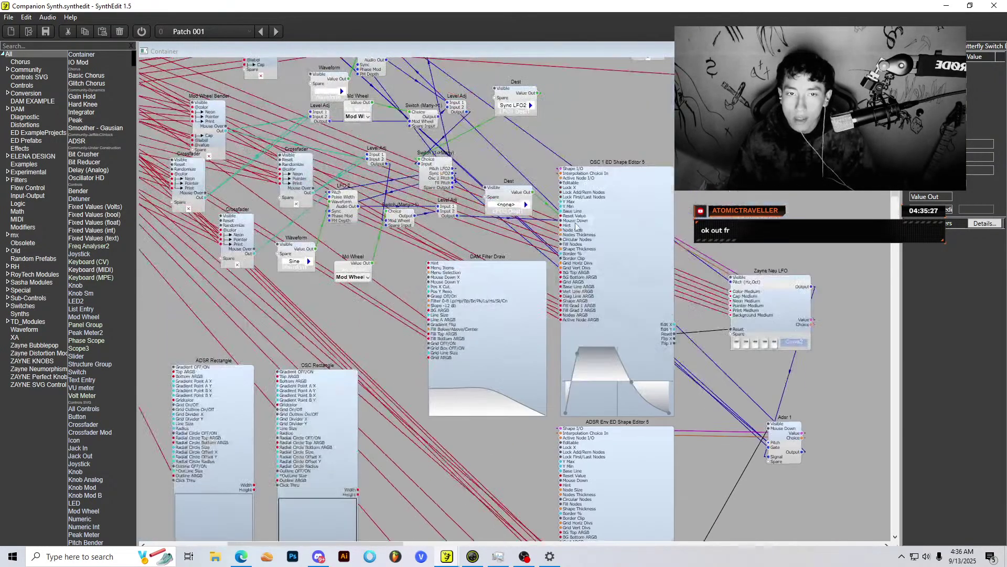
{"action": "scroll", "coordinate": [576, 224], "scroll_direction": "down", "scroll_amount": 5}
{"action": "left_click", "coordinate": [257, 414]}
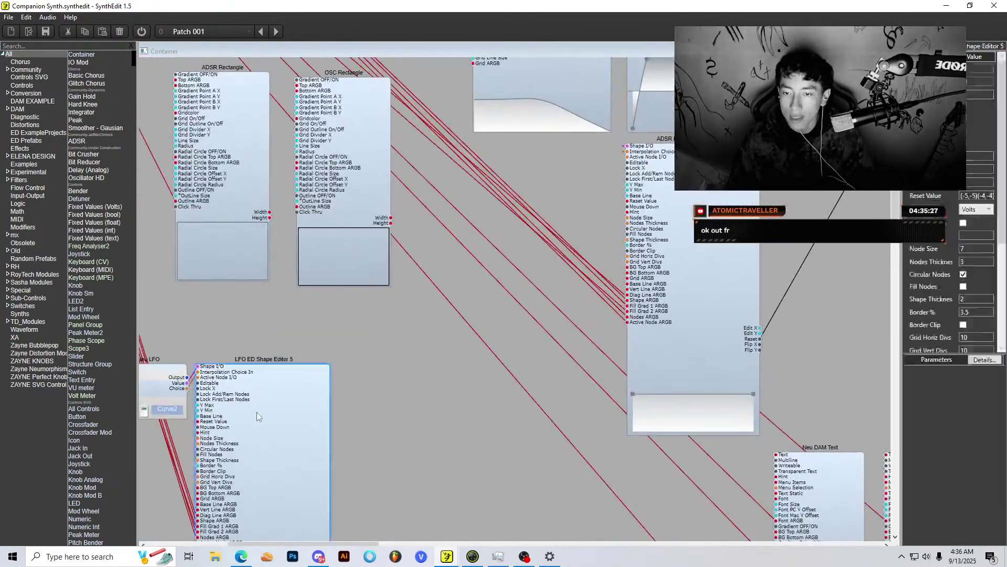
{"action": "scroll", "coordinate": [276, 390], "scroll_direction": "up", "scroll_amount": 3}
{"action": "left_click_drag", "start_coordinate": [178, 377], "coordinate": [401, 371]}
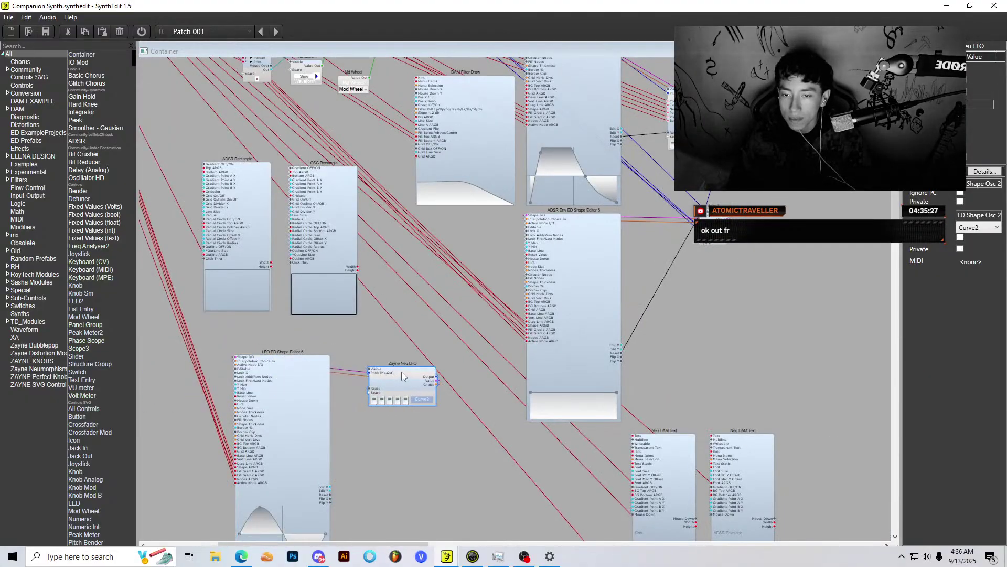
{"action": "scroll", "coordinate": [376, 326], "scroll_direction": "down", "scroll_amount": 3}
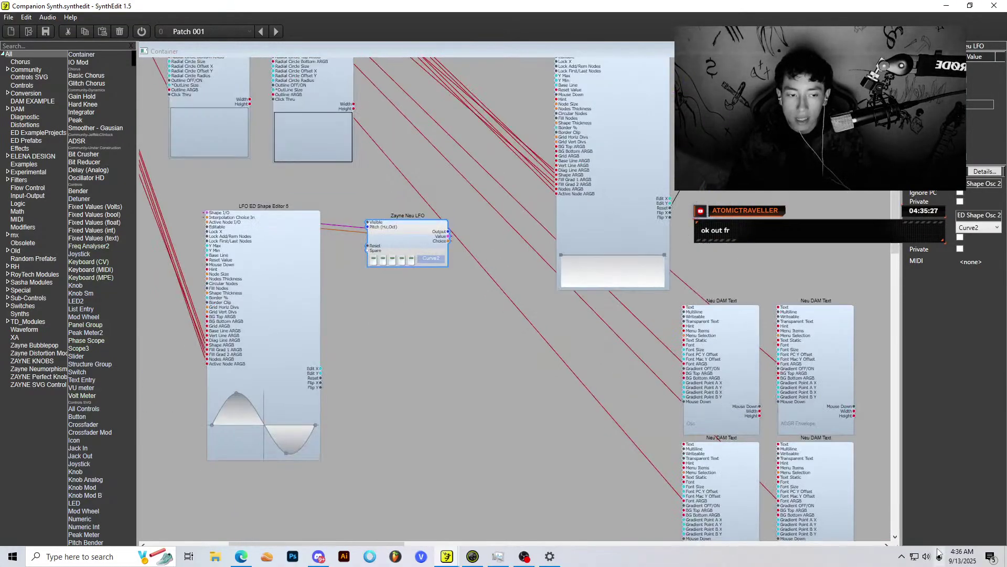
Step: Set the system volume of the monitor output to 39
{"action": "left_click", "coordinate": [926, 556]}
{"action": "left_click_drag", "start_coordinate": [915, 531], "coordinate": [908, 532]}
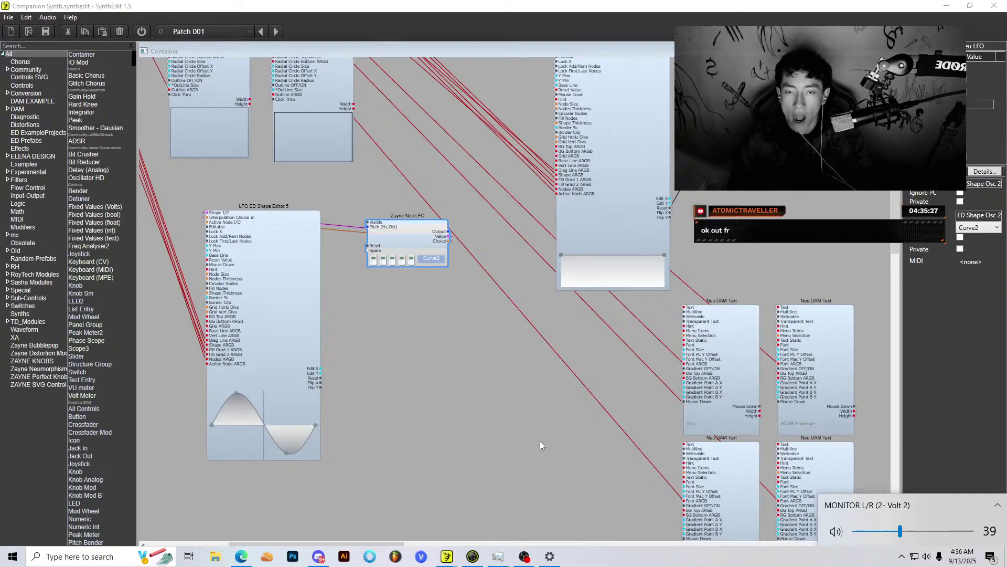
{"action": "left_click", "coordinate": [540, 445]}
Step: Wire the Output of the Zayne Neu LFO beside LFO ED Shape Editor 5 up to the modules above it
{"action": "scroll", "coordinate": [525, 420], "scroll_direction": "up", "scroll_amount": 3}
{"action": "scroll", "coordinate": [427, 334], "scroll_direction": "up", "scroll_amount": 1}
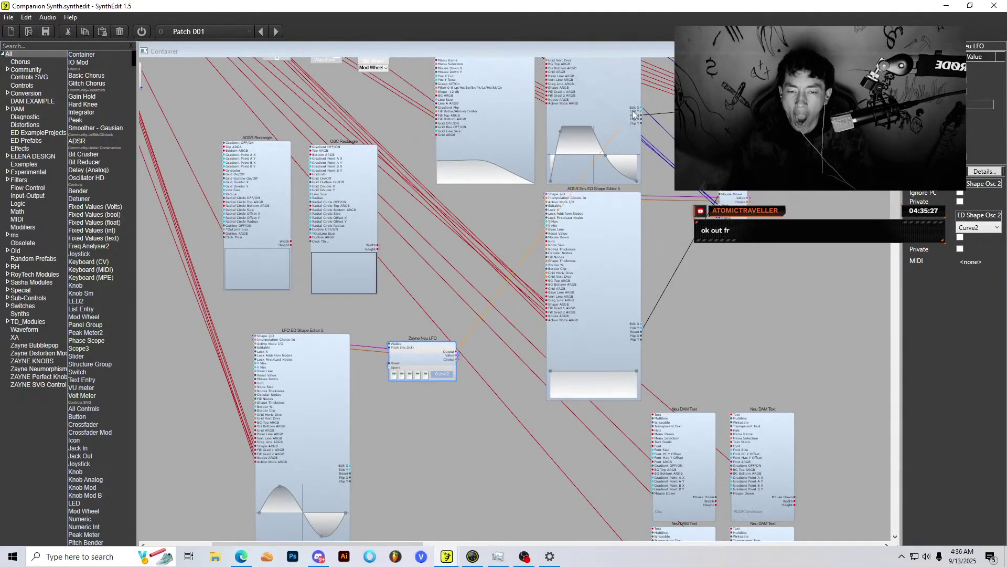
{"action": "scroll", "coordinate": [459, 357], "scroll_direction": "up", "scroll_amount": 5}
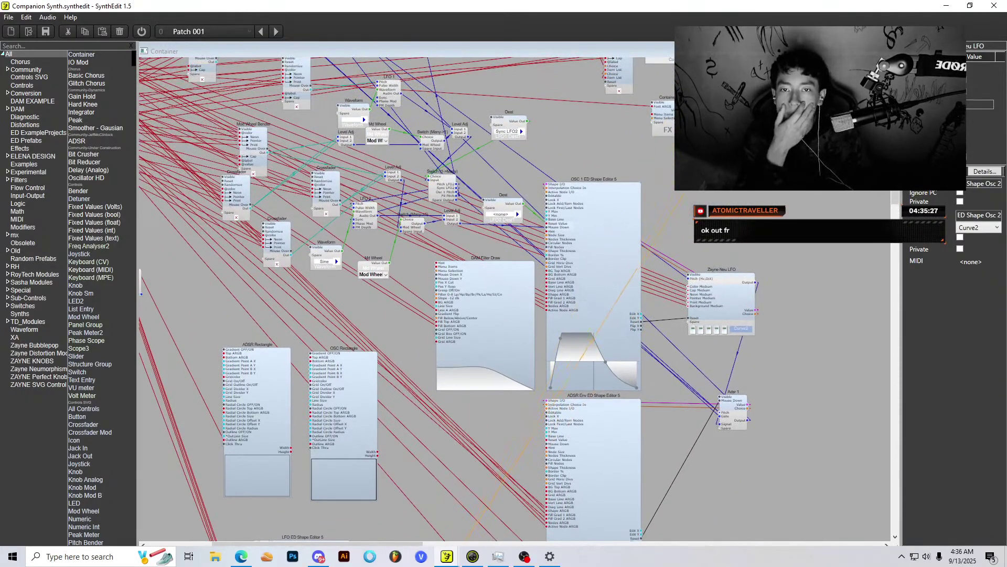
{"action": "scroll", "coordinate": [459, 357], "scroll_direction": "up", "scroll_amount": 6}
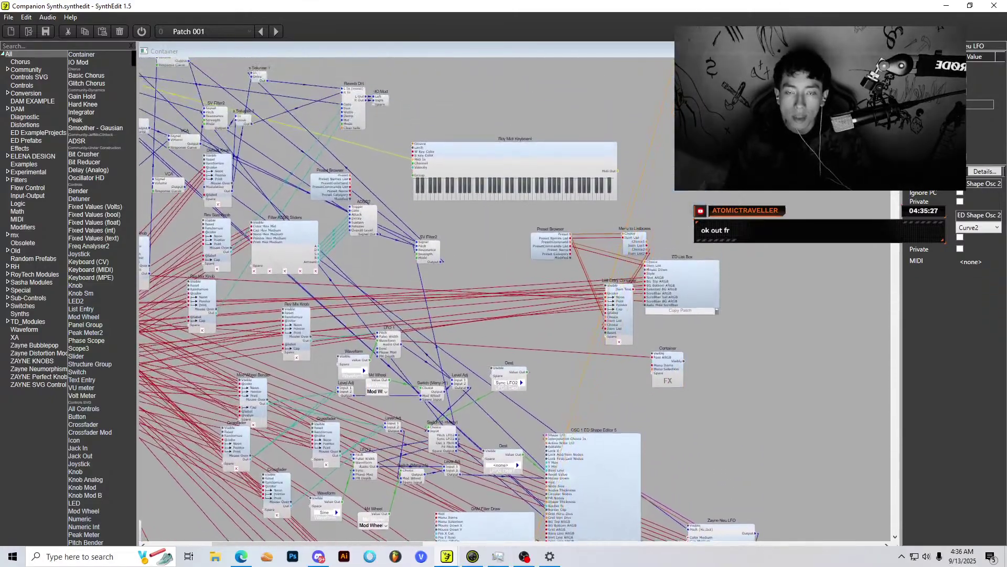
{"action": "scroll", "coordinate": [383, 151], "scroll_direction": "up", "scroll_amount": 1}
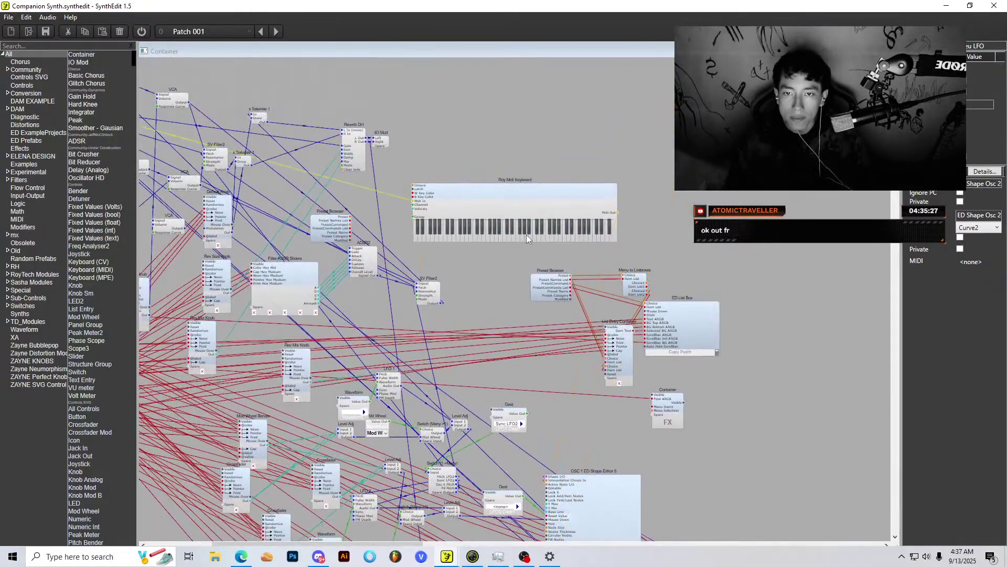
{"action": "scroll", "coordinate": [529, 247], "scroll_direction": "down", "scroll_amount": 10}
{"action": "scroll", "coordinate": [398, 308], "scroll_direction": "up", "scroll_amount": 2}
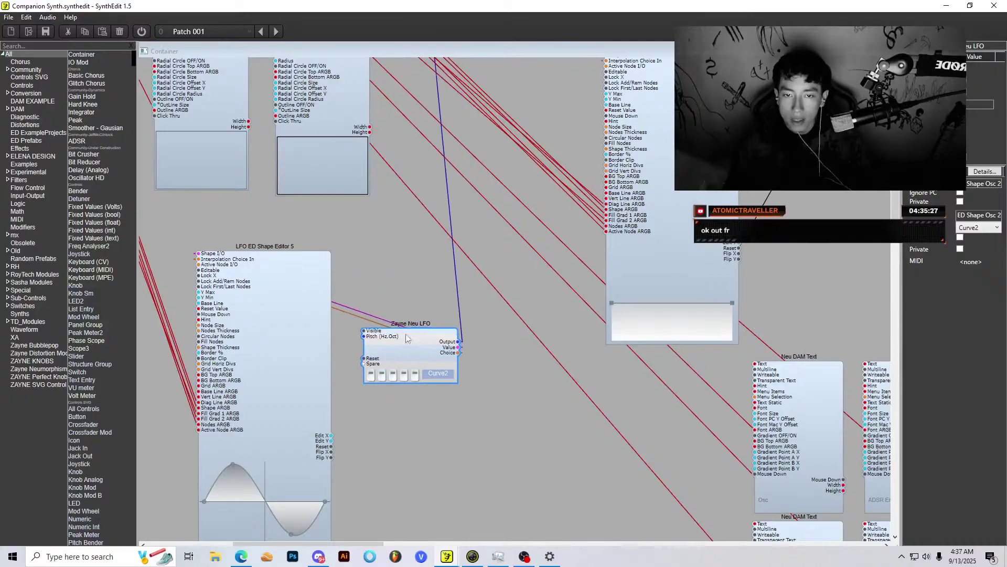
Step: Start the audio engine and move the Zayne Neu LFO slightly up beside LFO ED Shape Editor 5
{"action": "left_click", "coordinate": [144, 31]}
{"action": "key", "text": "Return"}
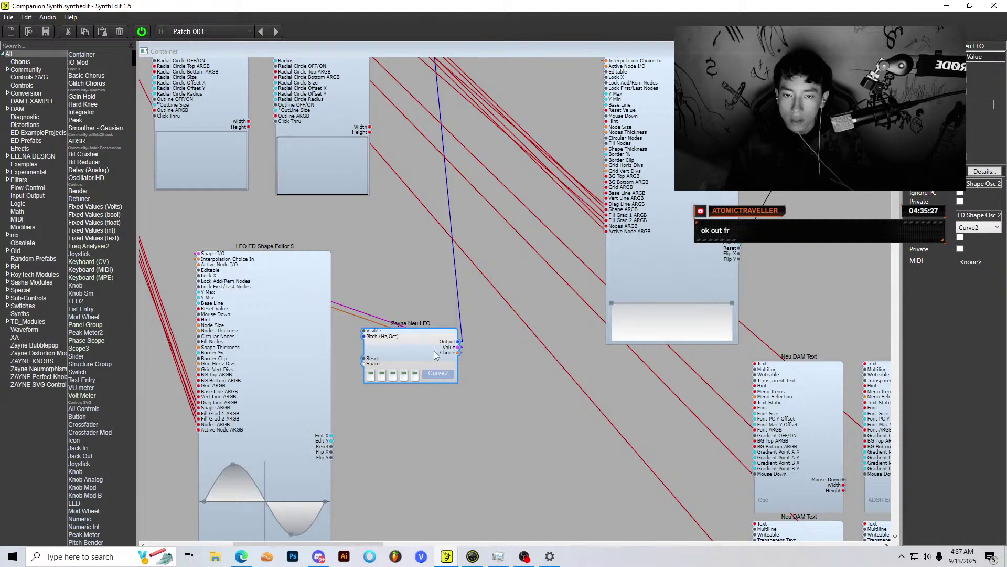
{"action": "left_click_drag", "start_coordinate": [433, 351], "coordinate": [428, 323]}
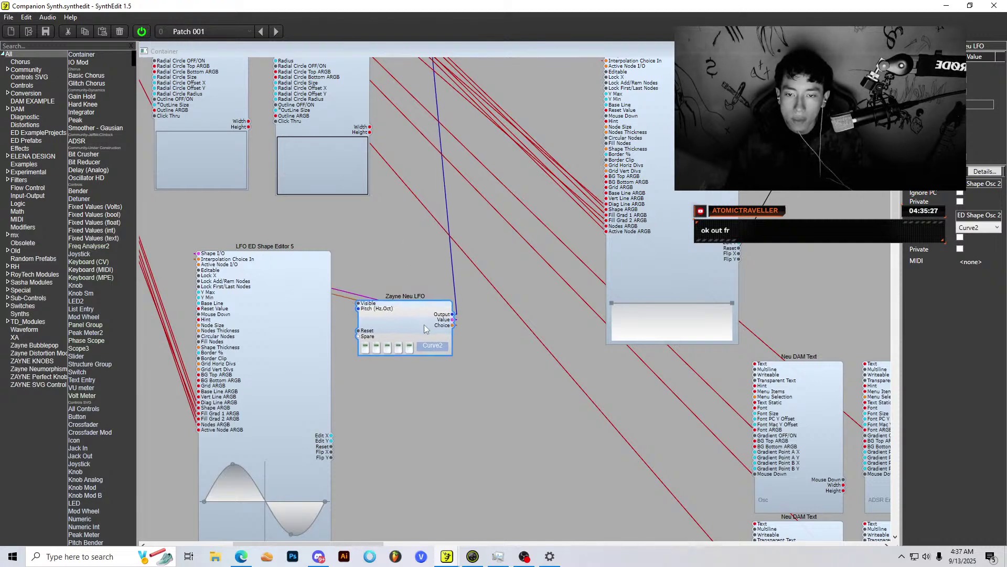
{"action": "scroll", "coordinate": [267, 423], "scroll_direction": "down", "scroll_amount": 1}
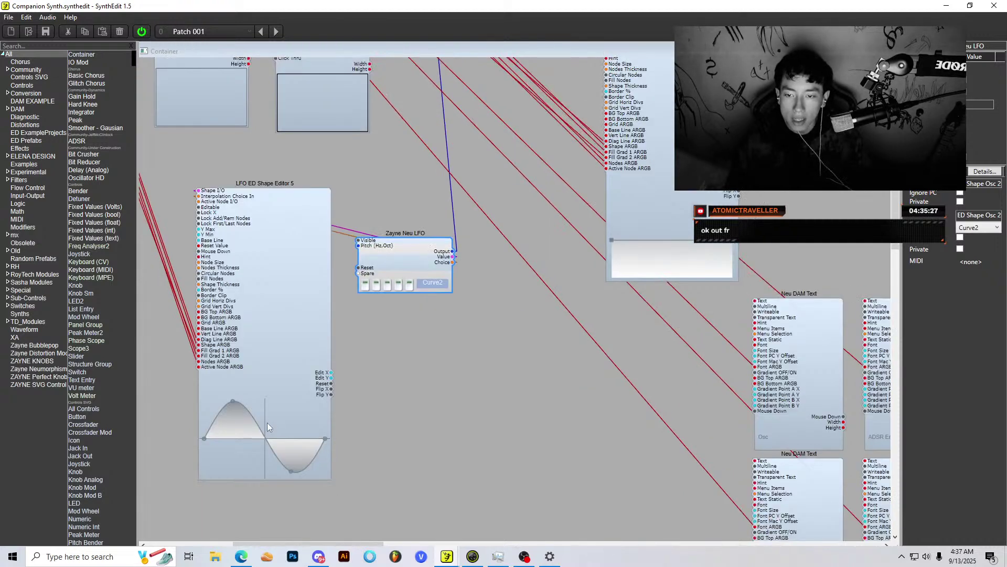
Step: Set the system volume of the monitor output to 31
{"action": "left_click", "coordinate": [926, 556]}
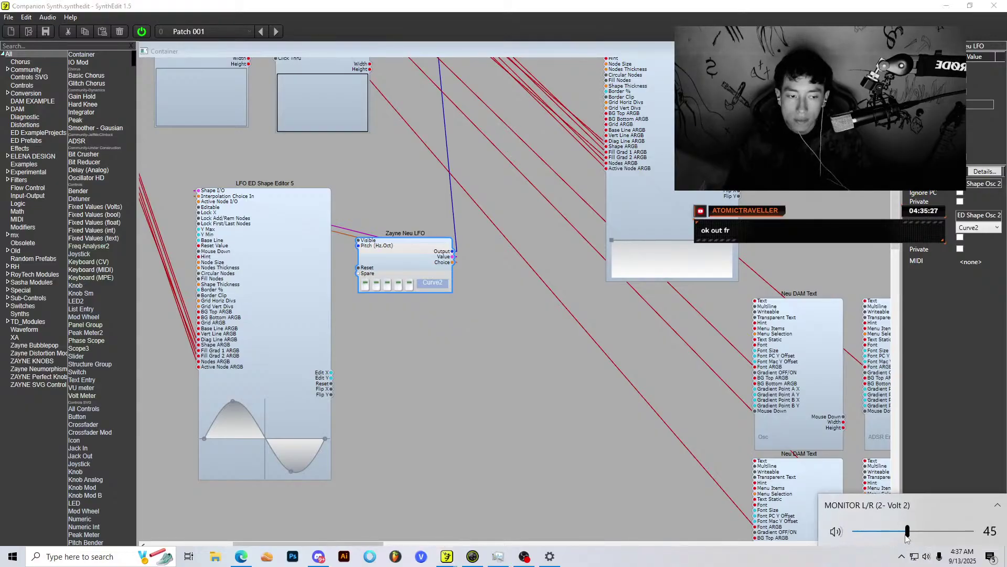
{"action": "scroll", "coordinate": [906, 538], "scroll_direction": "up", "scroll_amount": 5}
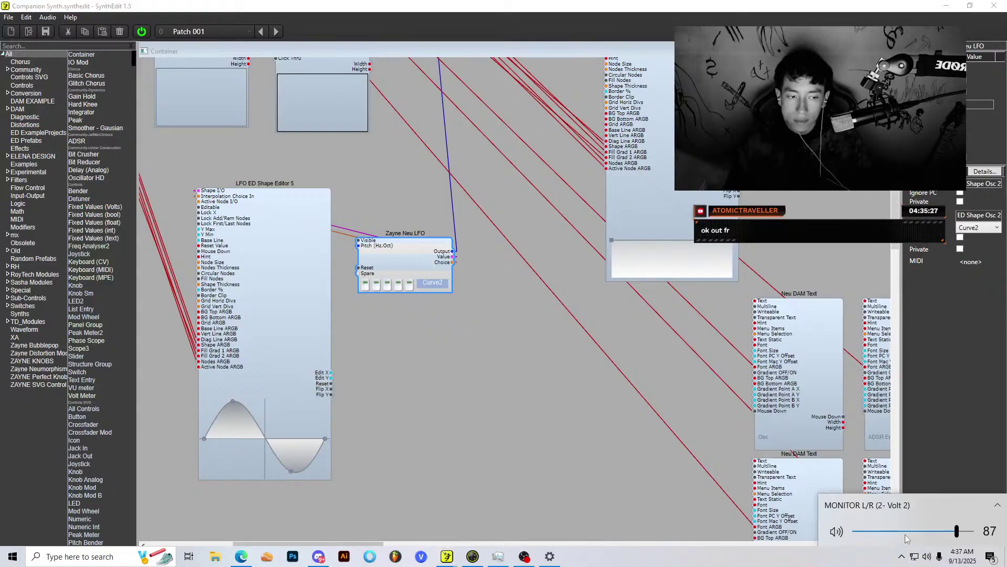
{"action": "scroll", "coordinate": [907, 538], "scroll_direction": "down", "scroll_amount": 20}
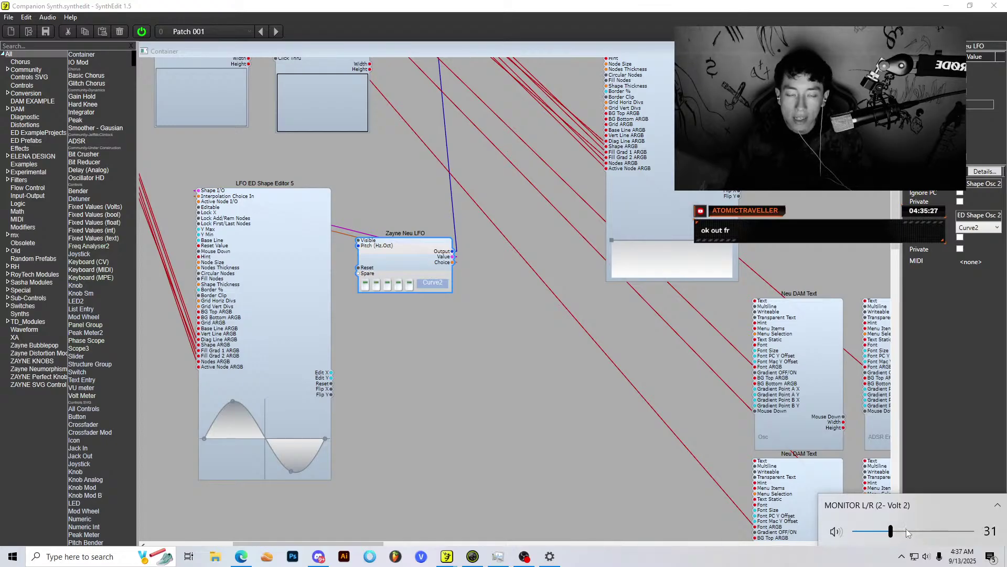
{"action": "left_click", "coordinate": [500, 412]}
Step: Nudge the Zayne Neu LFO away from LFO ED Shape Editor 5 and inspect the wiring inside it
{"action": "left_click", "coordinate": [270, 290]}
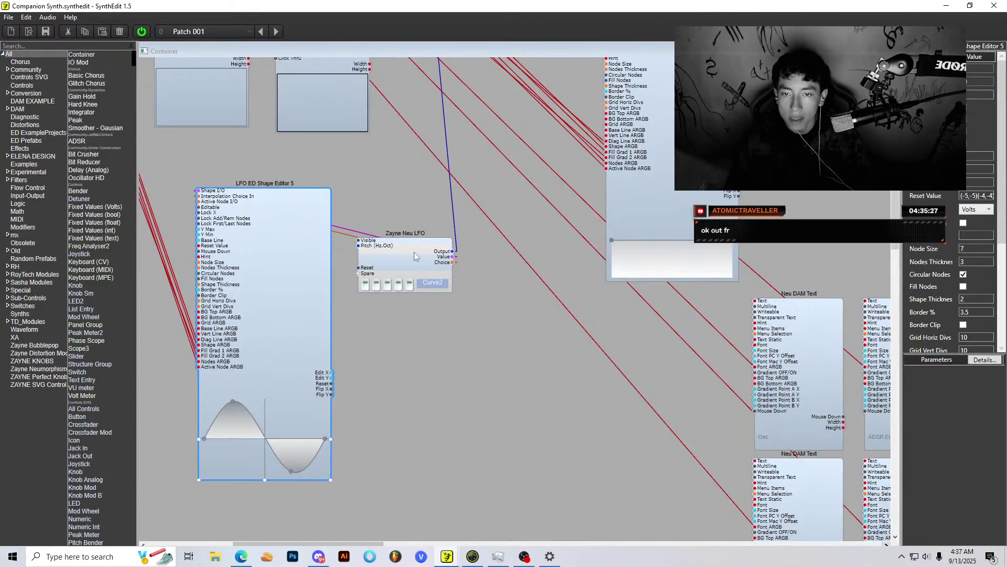
{"action": "mouse_move", "coordinate": [414, 256]}
{"action": "left_mouse_down"}
{"action": "mouse_move", "coordinate": [417, 237]}
{"action": "mouse_move", "coordinate": [419, 245]}
{"action": "left_mouse_up"}
{"action": "left_click", "coordinate": [266, 241]}
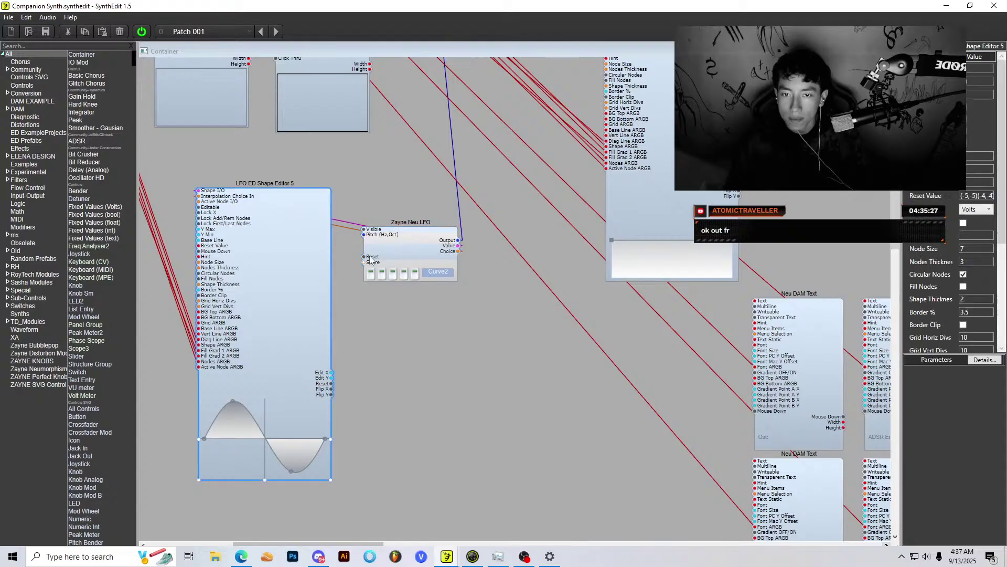
{"action": "double_click", "coordinate": [371, 260]}
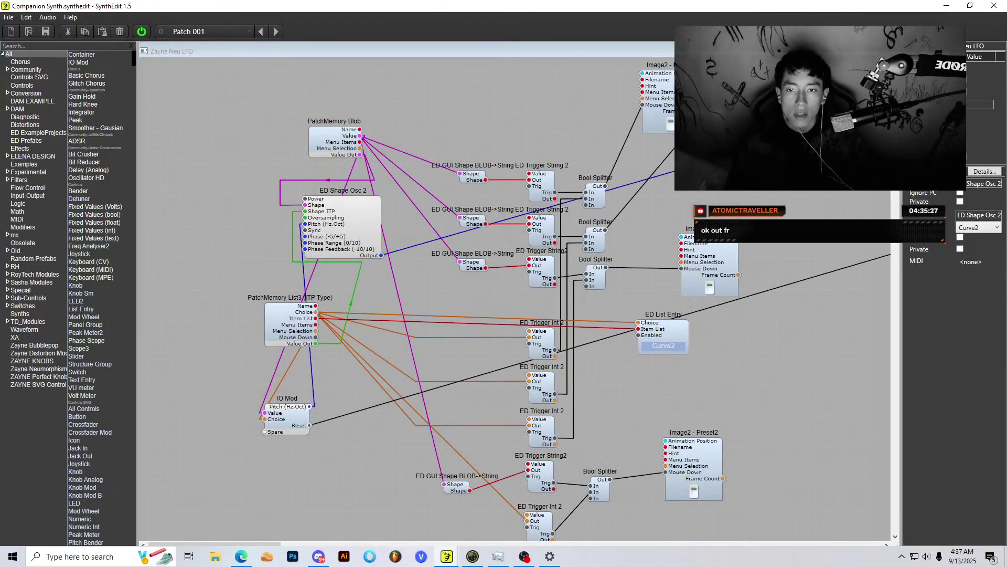
{"action": "left_click", "coordinate": [894, 51]}
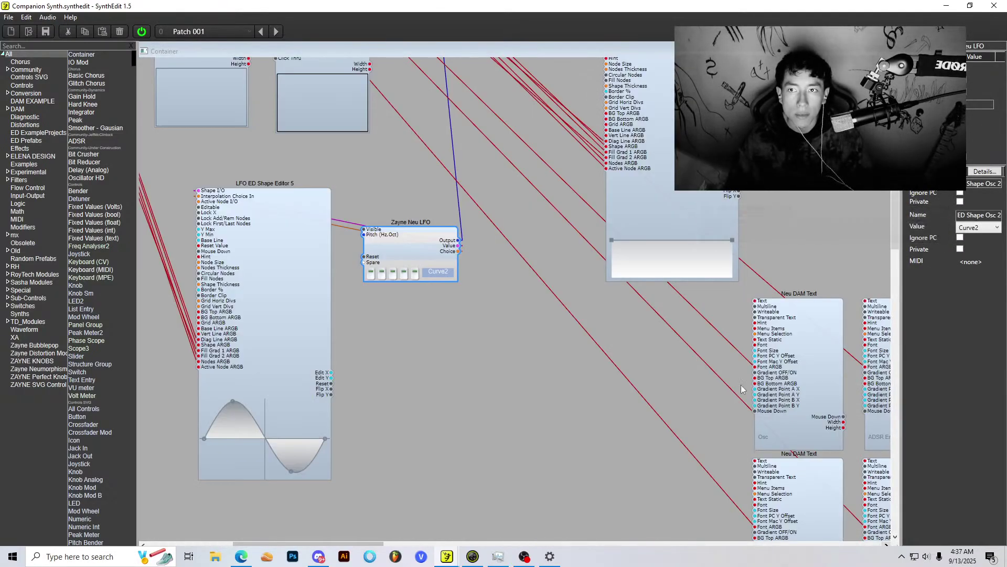
{"action": "scroll", "coordinate": [547, 269], "scroll_direction": "up", "scroll_amount": 1}
Step: Add a Bubblepop Default Knob below the Zayne Neu LFO and wire its Out to the LFO's Pitch input
{"action": "left_click", "coordinate": [65, 47]}
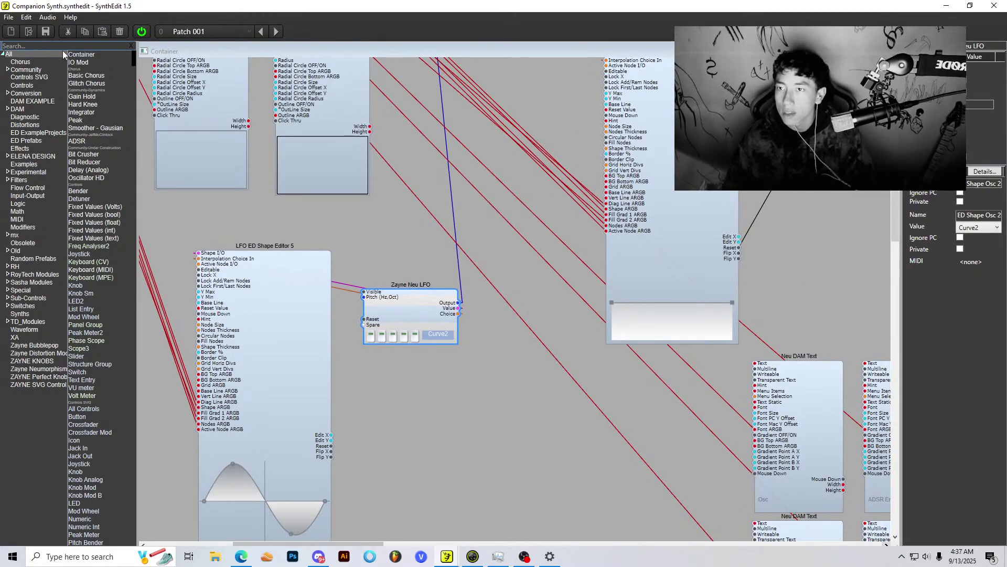
{"action": "type", "text": "KNOB"}
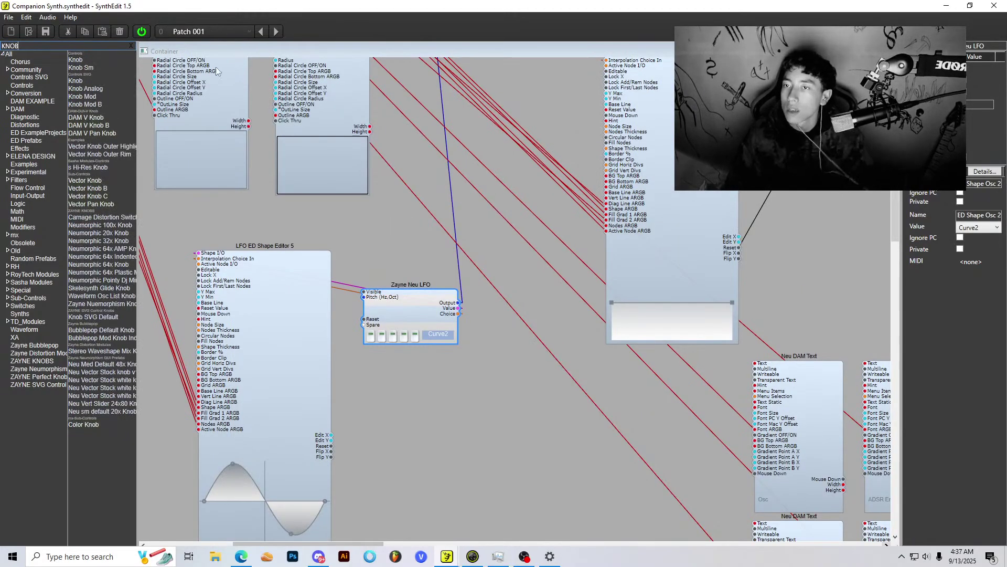
{"action": "left_click_drag", "start_coordinate": [108, 330], "coordinate": [377, 411]}
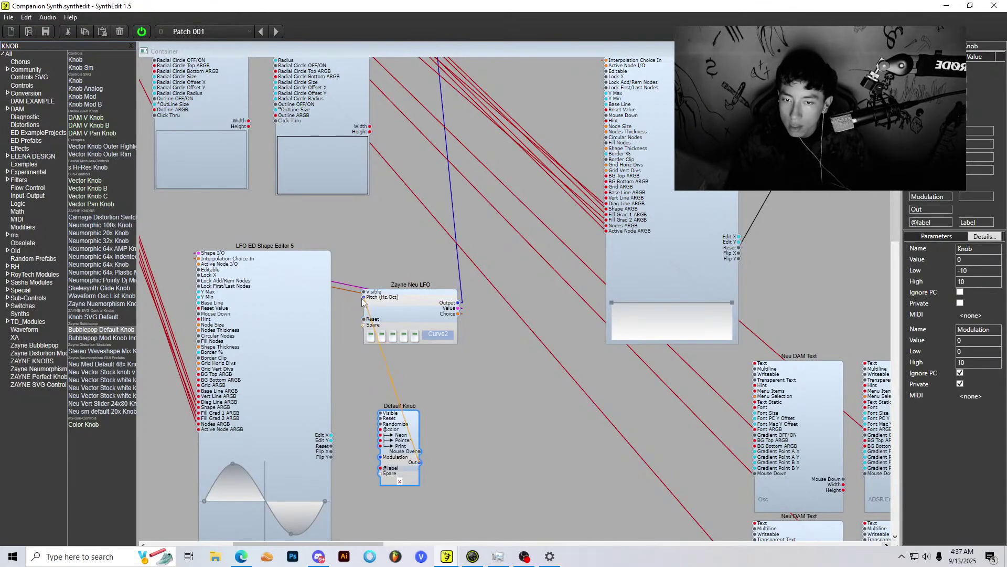
{"action": "left_click_drag", "start_coordinate": [362, 301], "coordinate": [363, 298]}
Step: In the container's panel, reshape the LFO curve into a pulse-like wave and turn the red knob beside it to 1.25
{"action": "right_click", "coordinate": [468, 413]}
{"action": "left_click", "coordinate": [501, 484]}
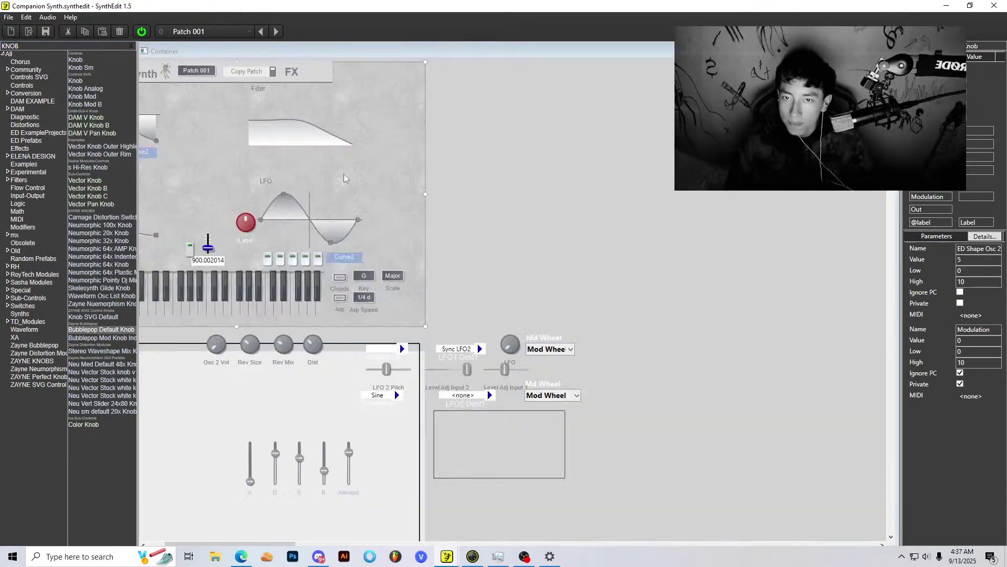
{"action": "left_click_drag", "start_coordinate": [262, 225], "coordinate": [253, 259]}
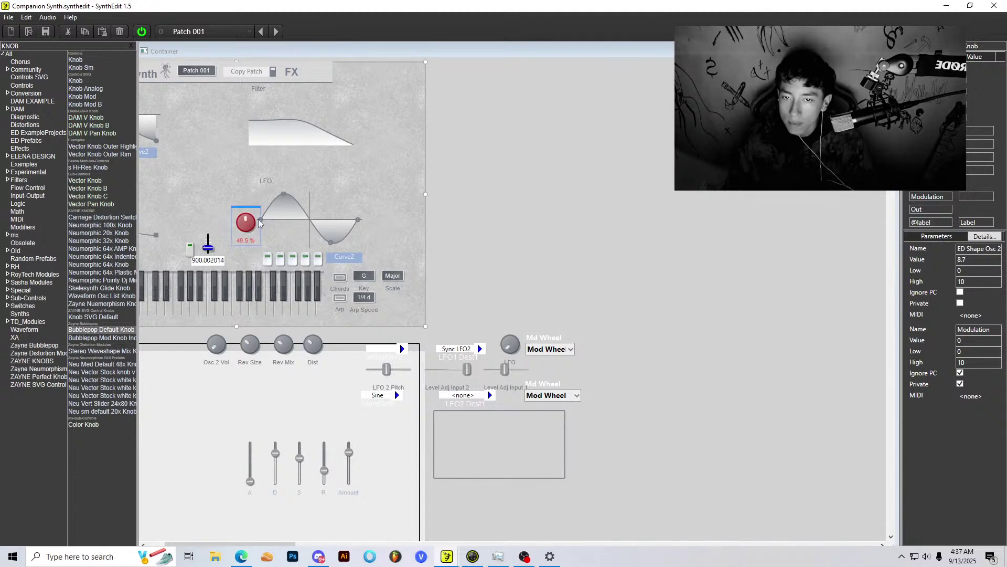
{"action": "left_click_drag", "start_coordinate": [260, 223], "coordinate": [258, 240]}
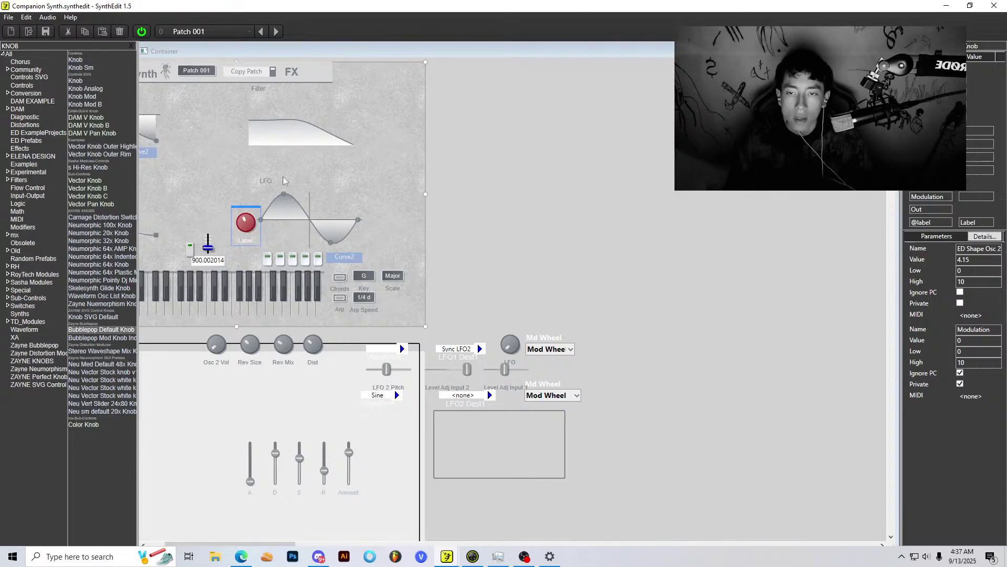
{"action": "left_click_drag", "start_coordinate": [284, 197], "coordinate": [338, 200]}
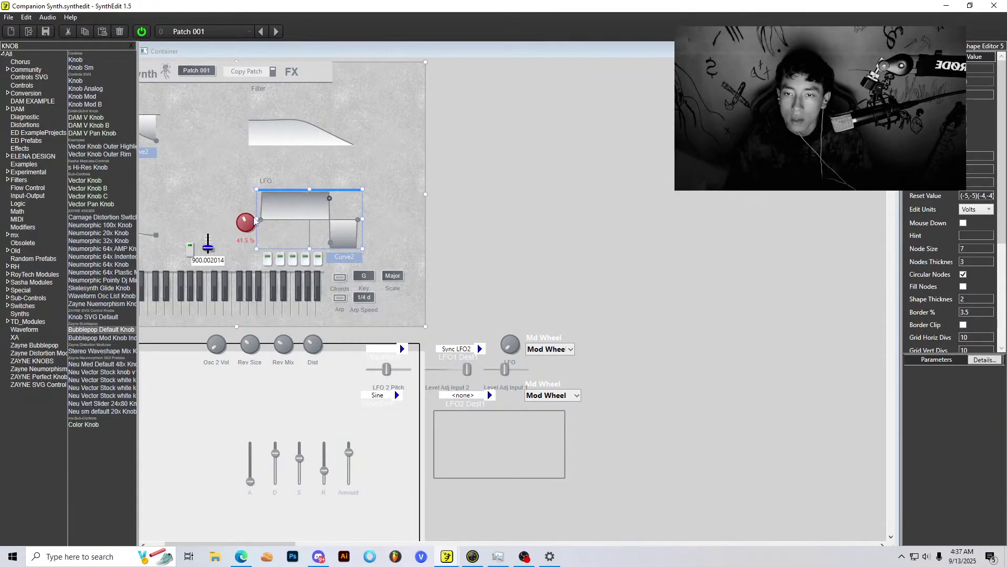
{"action": "left_click_drag", "start_coordinate": [255, 220], "coordinate": [248, 239]}
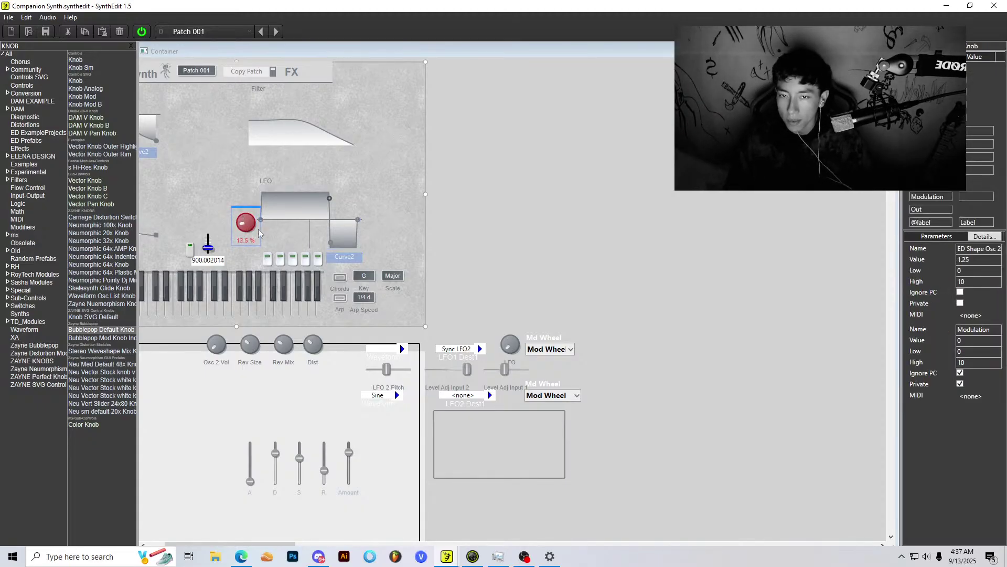
Step: Return to the structure and delete the Default Knob and the wire running up from the lower Zayne Neu LFO's Output
{"action": "key", "text": "Tab"}
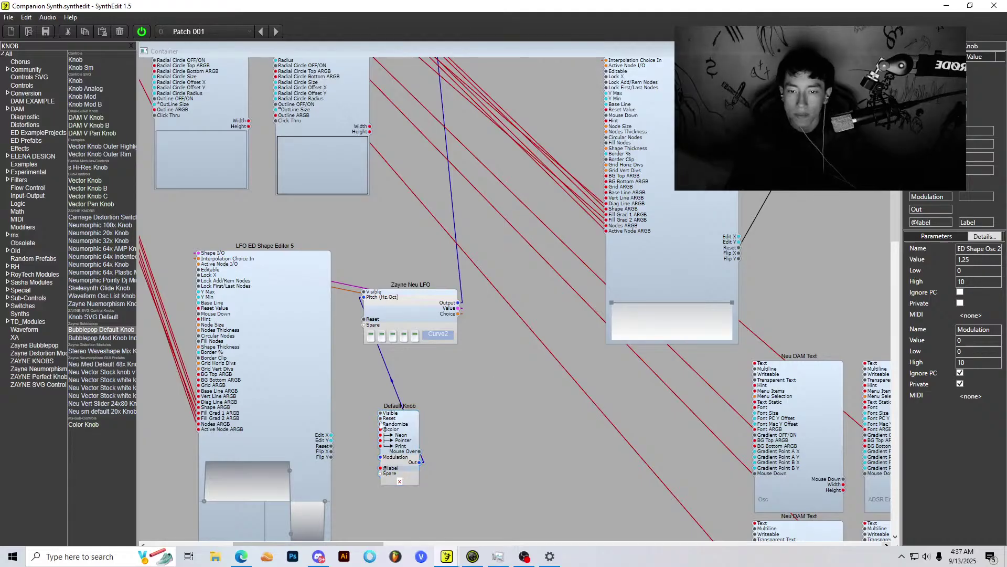
{"action": "key", "text": "Delete"}
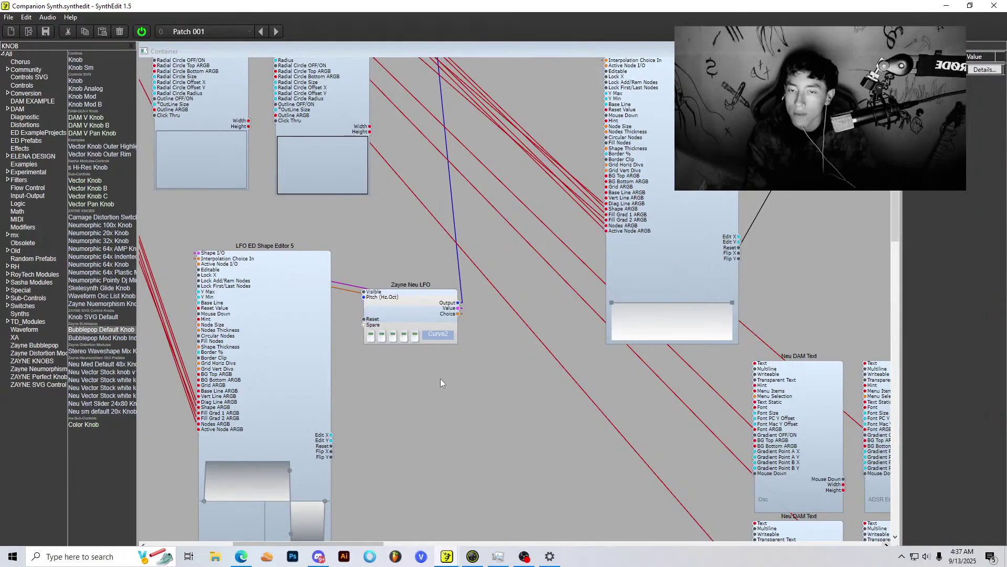
{"action": "scroll", "coordinate": [451, 294], "scroll_direction": "up", "scroll_amount": 2}
{"action": "scroll", "coordinate": [459, 207], "scroll_direction": "down", "scroll_amount": 1}
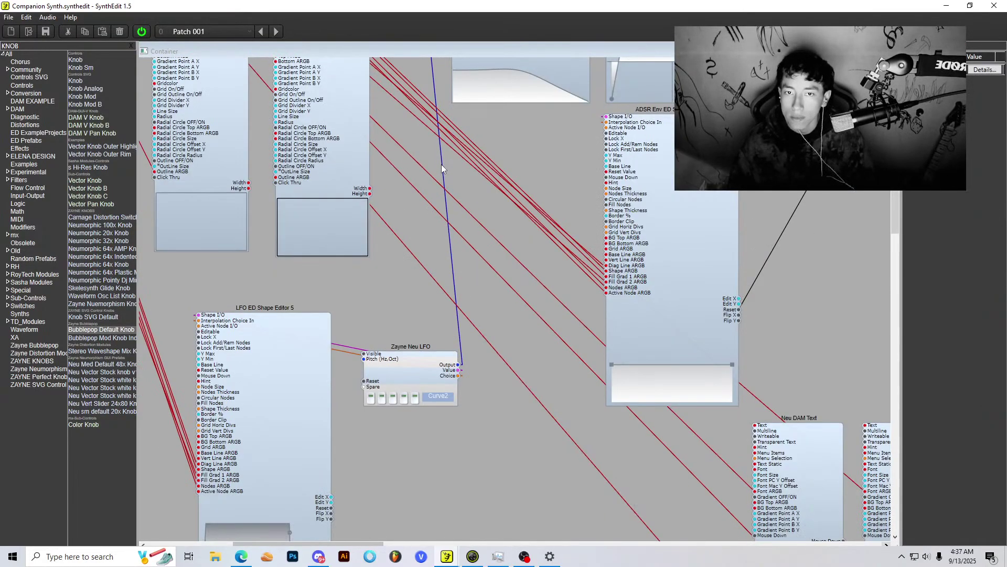
{"action": "right_click", "coordinate": [441, 168]}
{"action": "left_click", "coordinate": [472, 185]}
Step: Examine the container's structure, tracing the wiring between the filter, reverb, knob, LFO and Mod Wheel modules
{"action": "scroll", "coordinate": [448, 310], "scroll_direction": "down", "scroll_amount": 1}
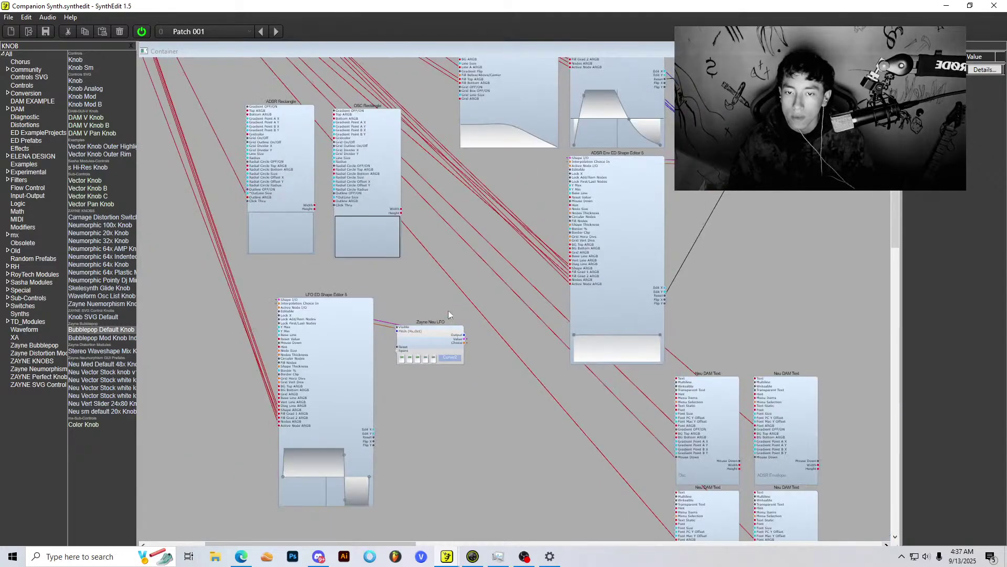
{"action": "scroll", "coordinate": [443, 418], "scroll_direction": "up", "scroll_amount": 2}
{"action": "scroll", "coordinate": [399, 302], "scroll_direction": "up", "scroll_amount": 2}
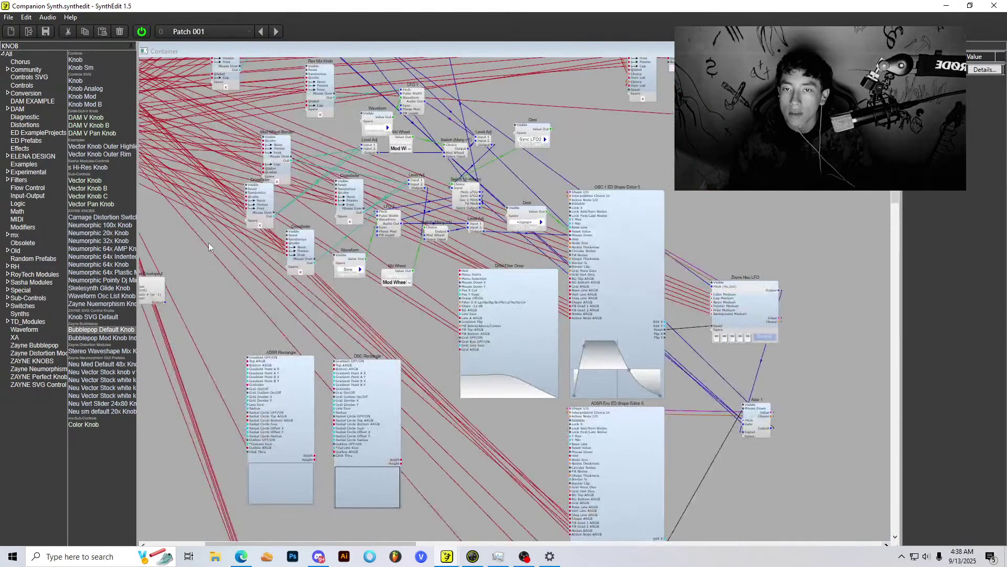
{"action": "scroll", "coordinate": [398, 250], "scroll_direction": "up", "scroll_amount": 4}
{"action": "scroll", "coordinate": [221, 206], "scroll_direction": "up", "scroll_amount": 3}
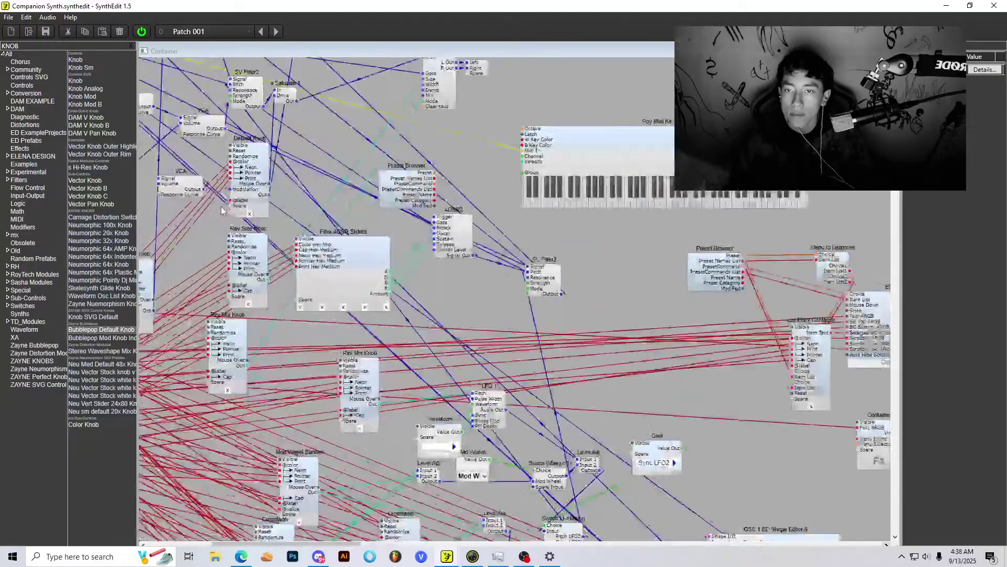
{"action": "scroll", "coordinate": [221, 207], "scroll_direction": "up", "scroll_amount": 2}
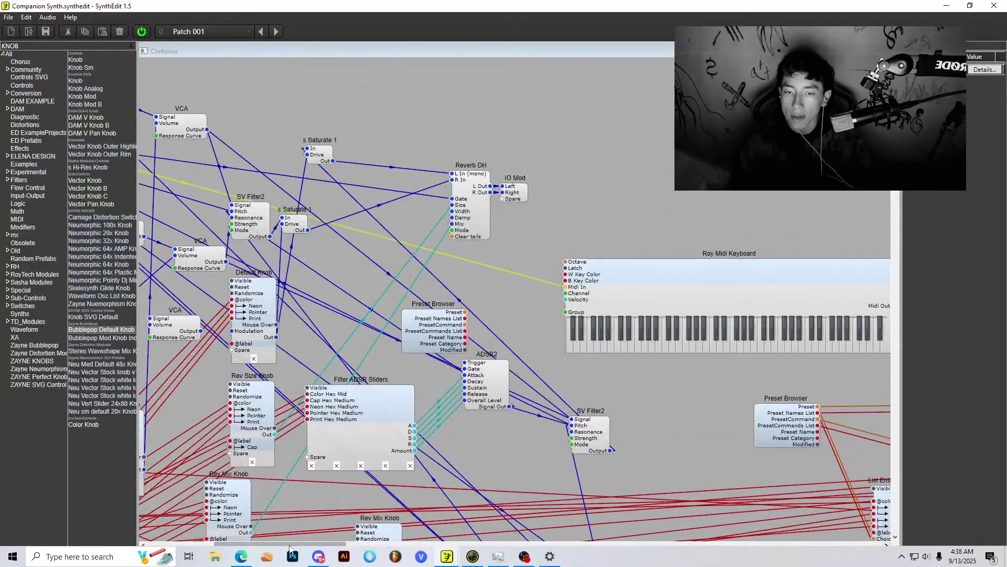
{"action": "mouse_move", "coordinate": [294, 545]}
{"action": "left_mouse_down"}
{"action": "mouse_move", "coordinate": [394, 550]}
{"action": "mouse_move", "coordinate": [278, 548]}
{"action": "left_mouse_up"}
{"action": "scroll", "coordinate": [506, 368], "scroll_direction": "down", "scroll_amount": 5}
{"action": "scroll", "coordinate": [512, 367], "scroll_direction": "down", "scroll_amount": 2}
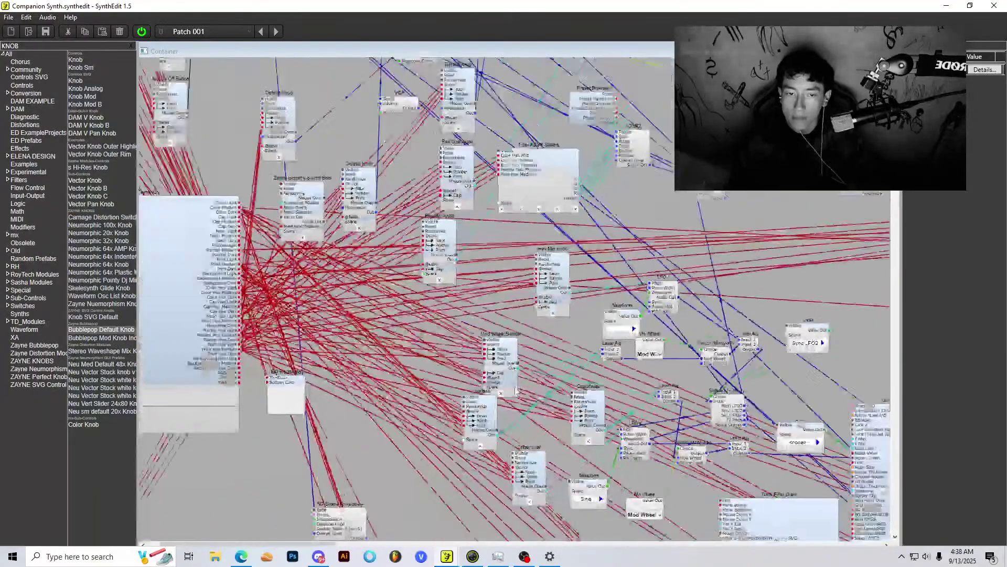
{"action": "scroll", "coordinate": [508, 210], "scroll_direction": "down", "scroll_amount": 2}
{"action": "scroll", "coordinate": [734, 339], "scroll_direction": "down", "scroll_amount": 2}
{"action": "scroll", "coordinate": [724, 330], "scroll_direction": "up", "scroll_amount": 3}
{"action": "scroll", "coordinate": [491, 245], "scroll_direction": "down", "scroll_amount": 2}
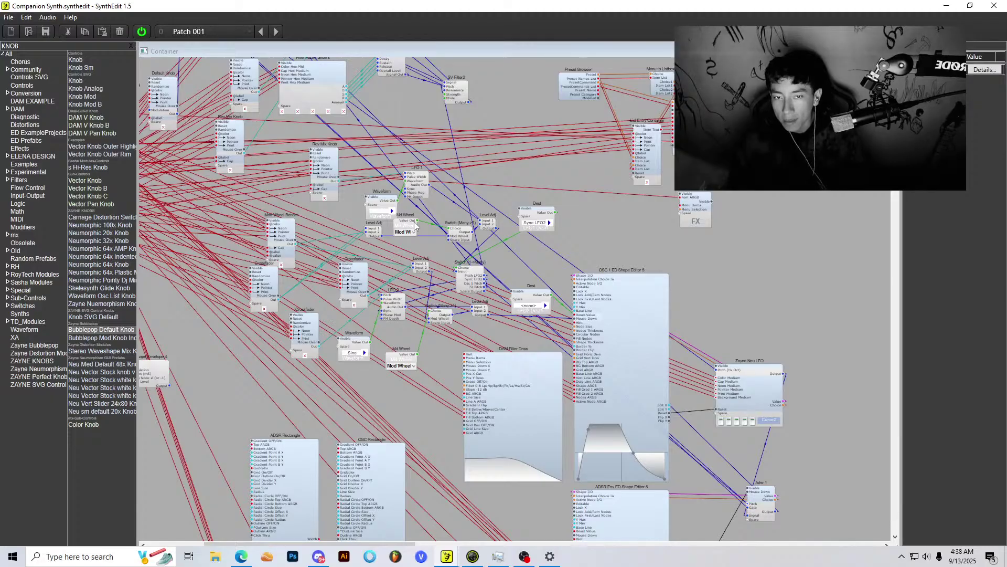
Step: Open the container's panel and examine the LFO waveform, destination, level and Mod Wheel controls below the keyboard
{"action": "right_click", "coordinate": [754, 260]}
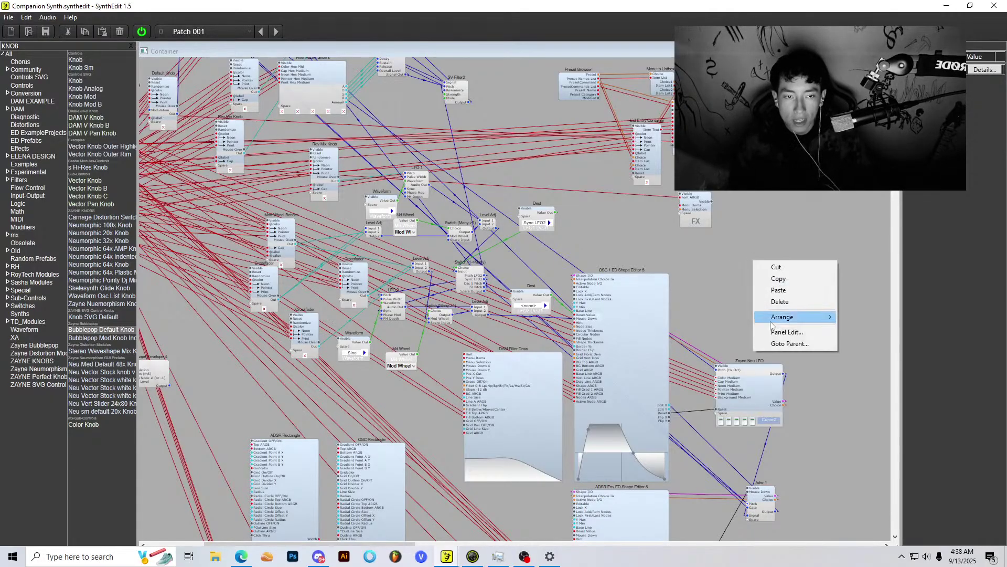
{"action": "left_click", "coordinate": [787, 332]}
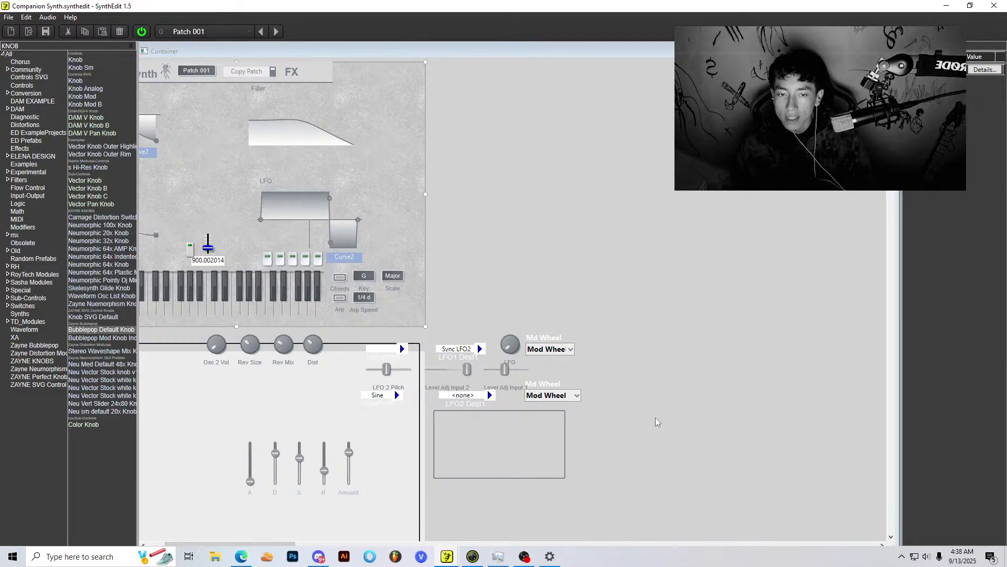
{"action": "scroll", "coordinate": [652, 341], "scroll_direction": "down", "scroll_amount": 2}
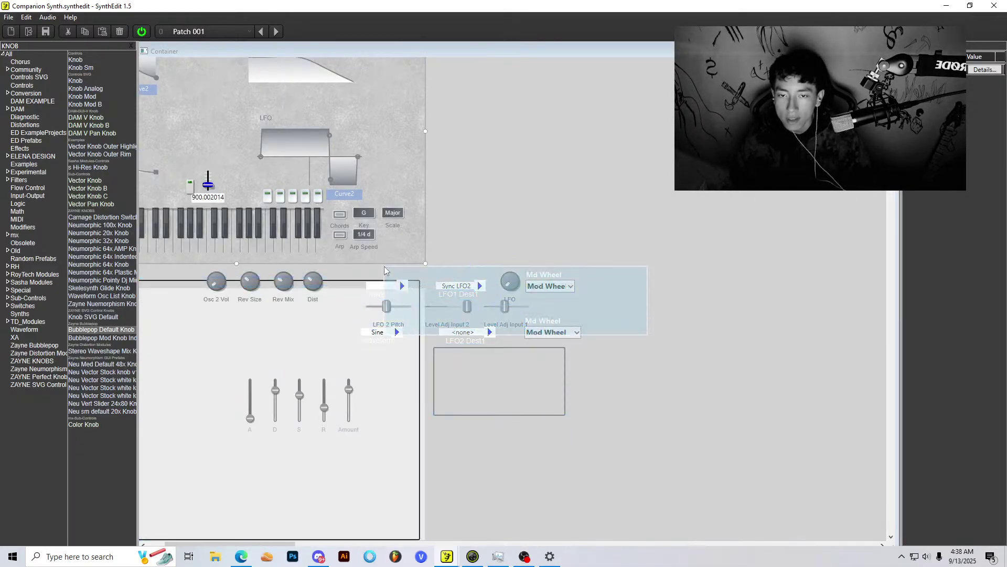
{"action": "scroll", "coordinate": [660, 292], "scroll_direction": "down", "scroll_amount": 2}
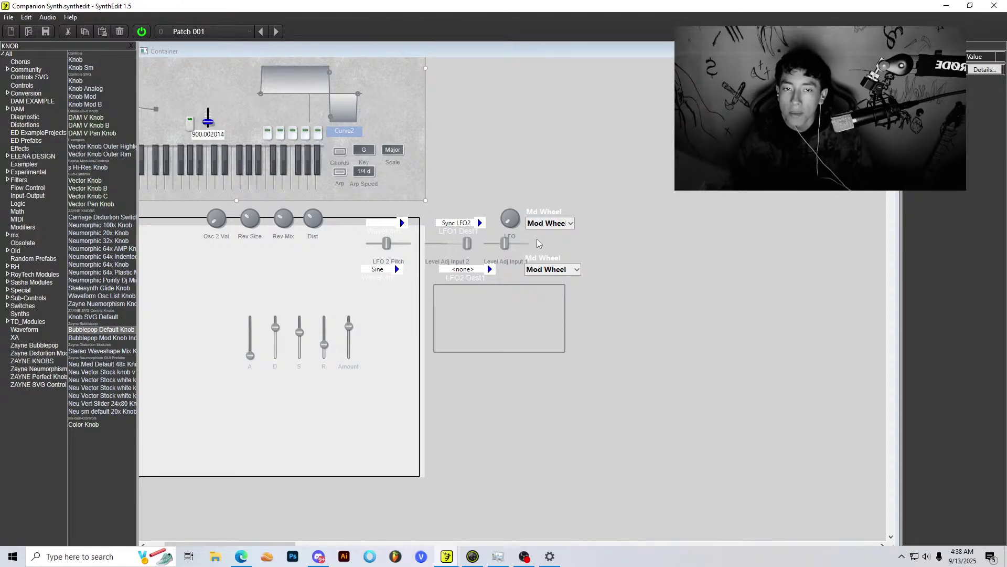
{"action": "scroll", "coordinate": [525, 237], "scroll_direction": "up", "scroll_amount": 2}
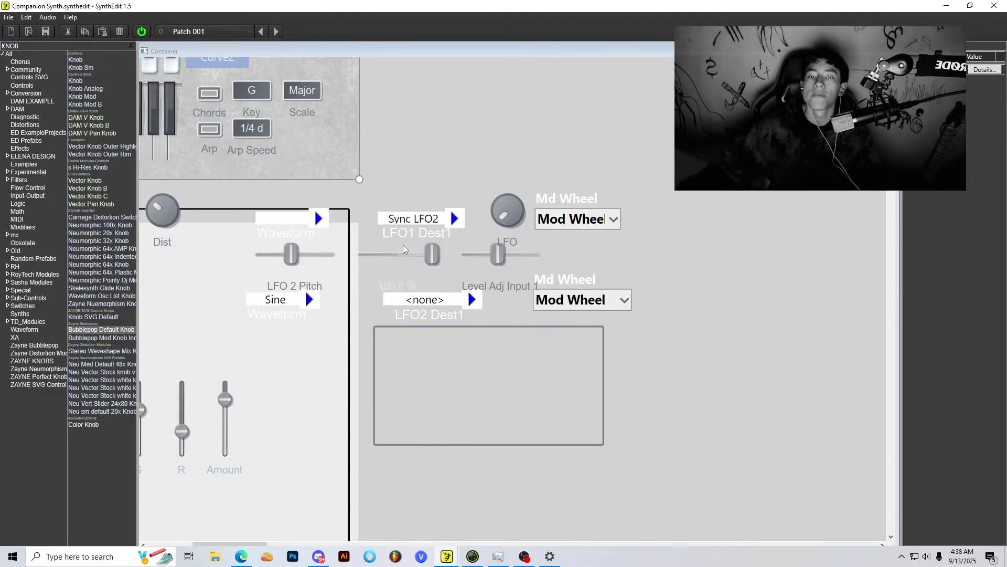
{"action": "mouse_move", "coordinate": [482, 264]}
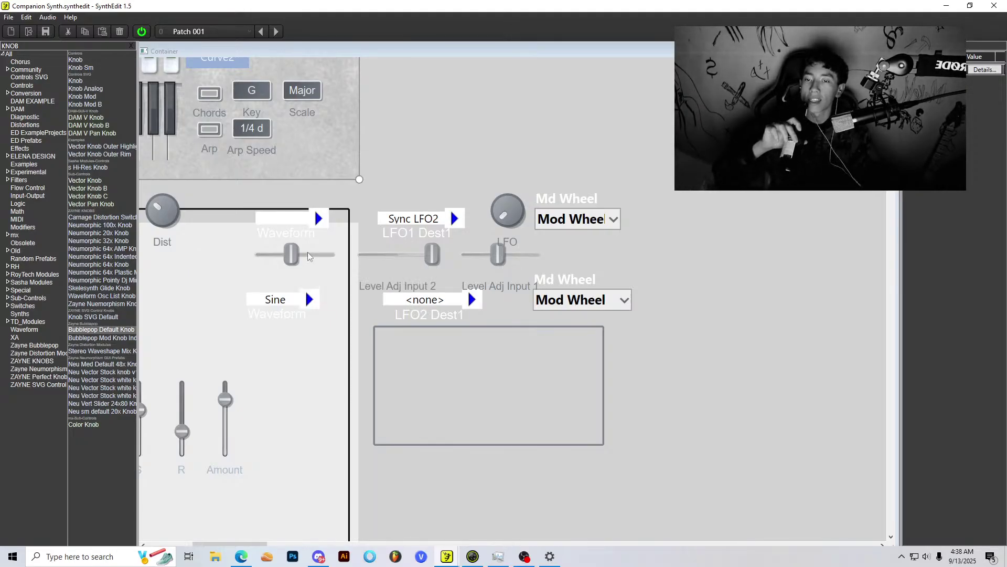
Step: Examine the waveform choices offered by the upper Waveform selector and the adjacent LFO1 Dest1 setting
{"action": "left_click", "coordinate": [282, 224]}
{"action": "left_click", "coordinate": [282, 224]}
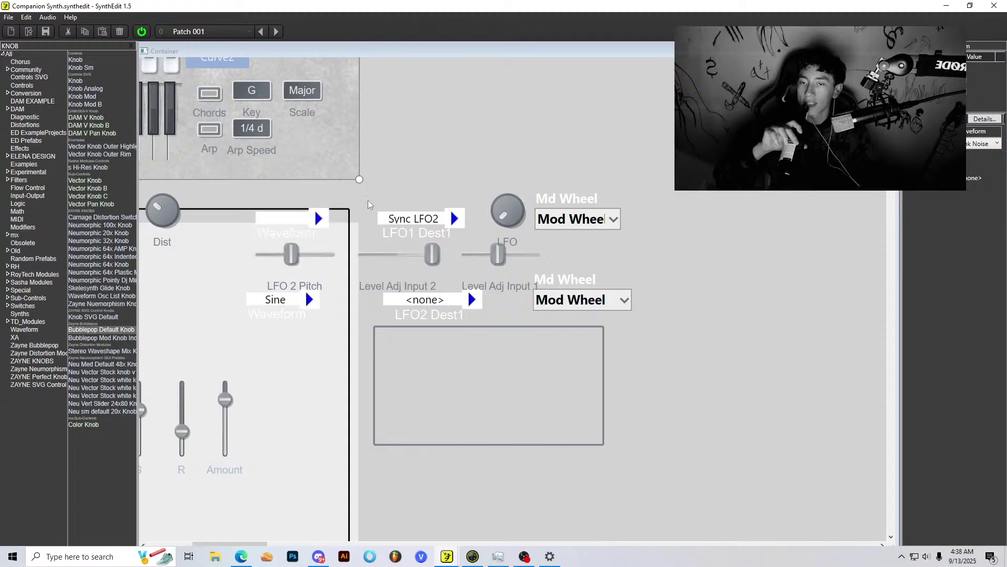
{"action": "left_click", "coordinate": [278, 216]}
{"action": "left_click", "coordinate": [314, 215]}
{"action": "left_click", "coordinate": [308, 219]}
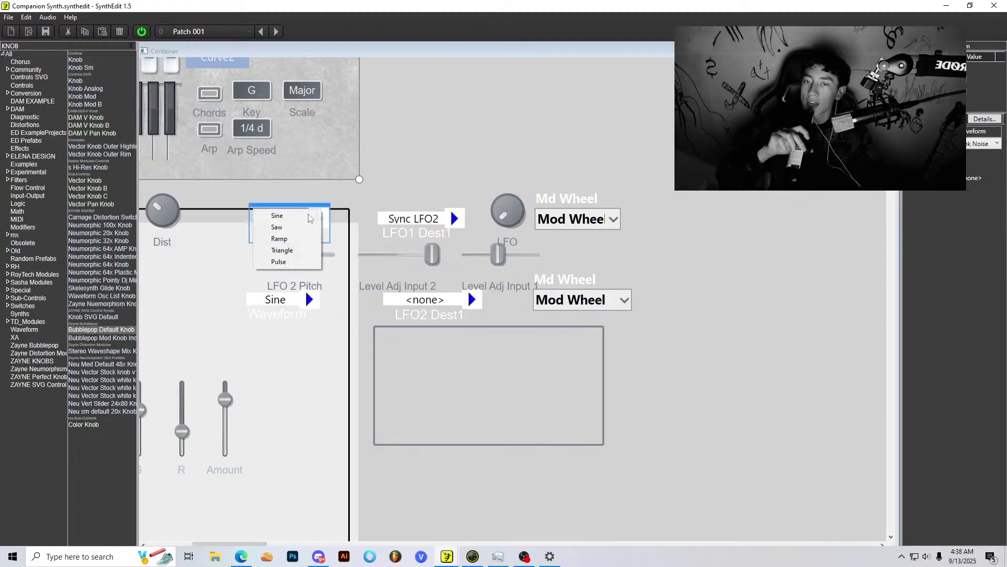
{"action": "left_click", "coordinate": [461, 152]}
{"action": "left_click", "coordinate": [292, 222]}
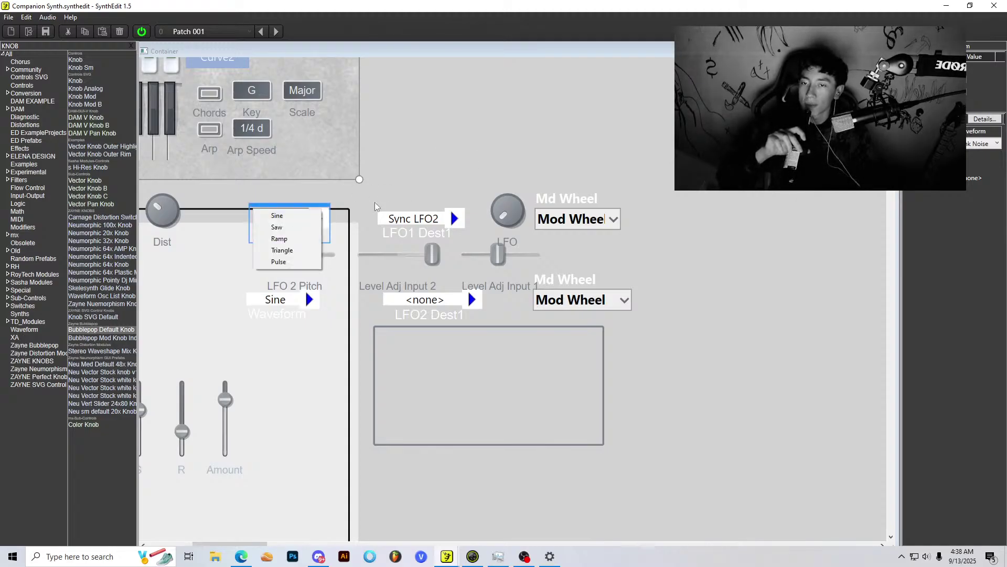
{"action": "left_click", "coordinate": [444, 161]}
{"action": "left_click", "coordinate": [420, 218]}
{"action": "left_click", "coordinate": [463, 159]}
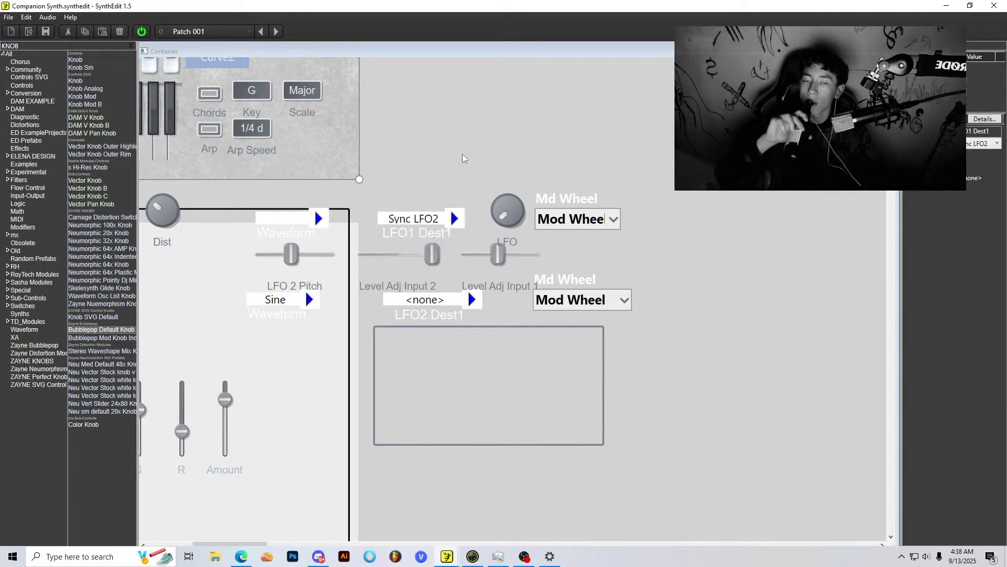
Step: Set the upper Waveform selector to Saw and turn the LFO knob to about -8.4
{"action": "left_click", "coordinate": [321, 219]}
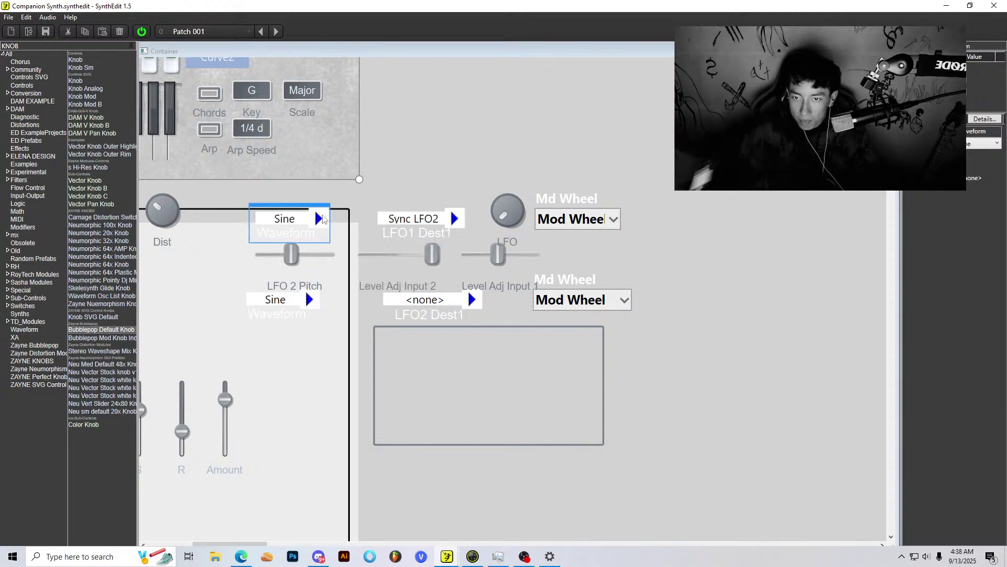
{"action": "left_click", "coordinate": [320, 219]}
{"action": "left_click", "coordinate": [320, 219]}
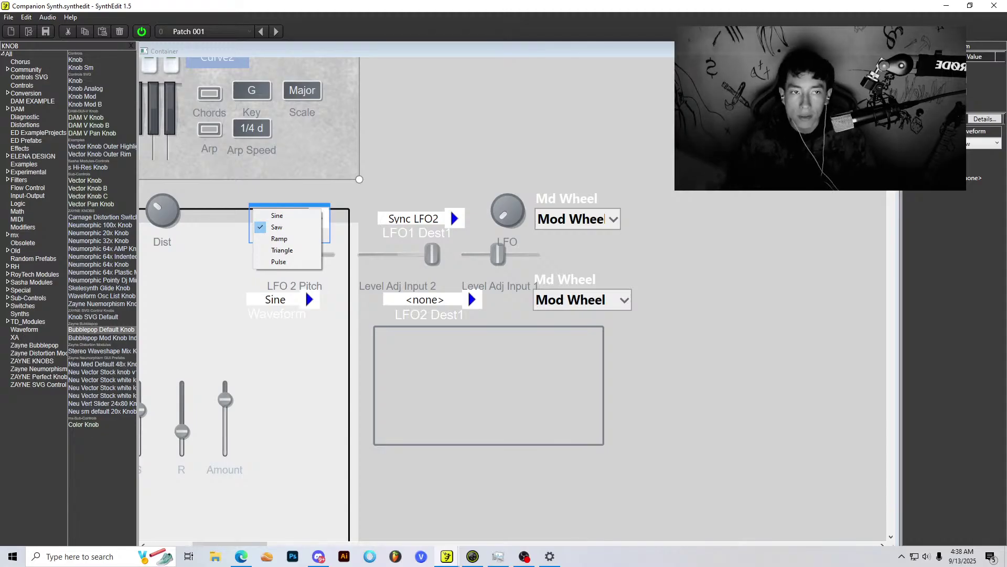
{"action": "left_click", "coordinate": [515, 202]}
{"action": "left_click", "coordinate": [409, 216]}
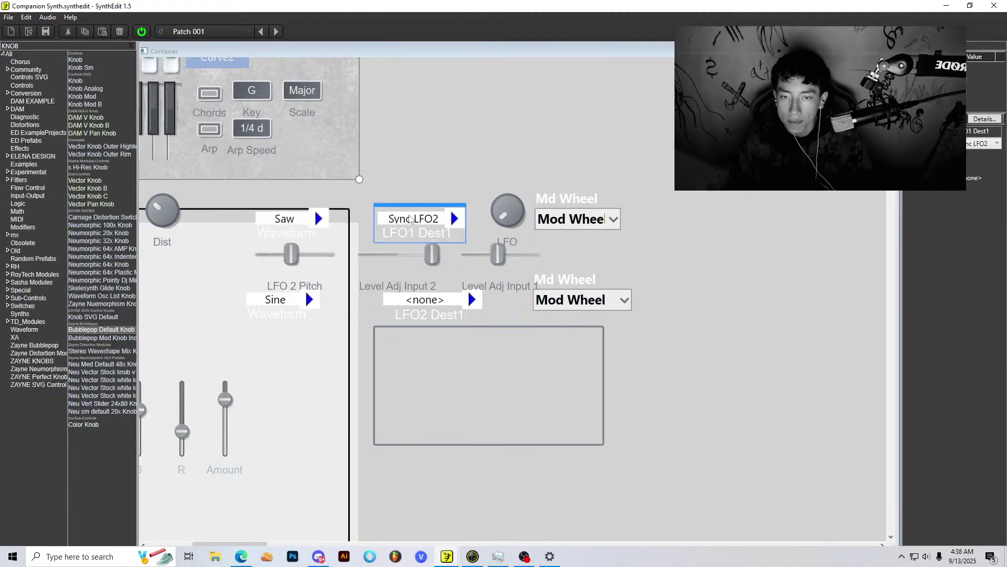
{"action": "left_click", "coordinate": [467, 174]}
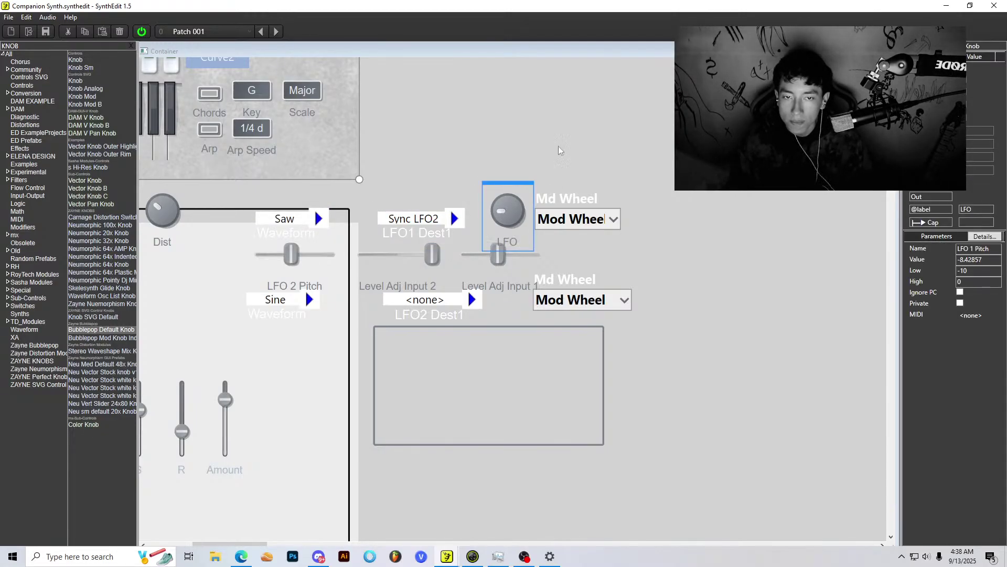
Step: Return to the structure, delete the Waveform module feeding LFO 1, and place LFO 1 close beside its pitch knob
{"action": "scroll", "coordinate": [468, 294], "scroll_direction": "up", "scroll_amount": 1}
{"action": "key", "text": "Tab"}
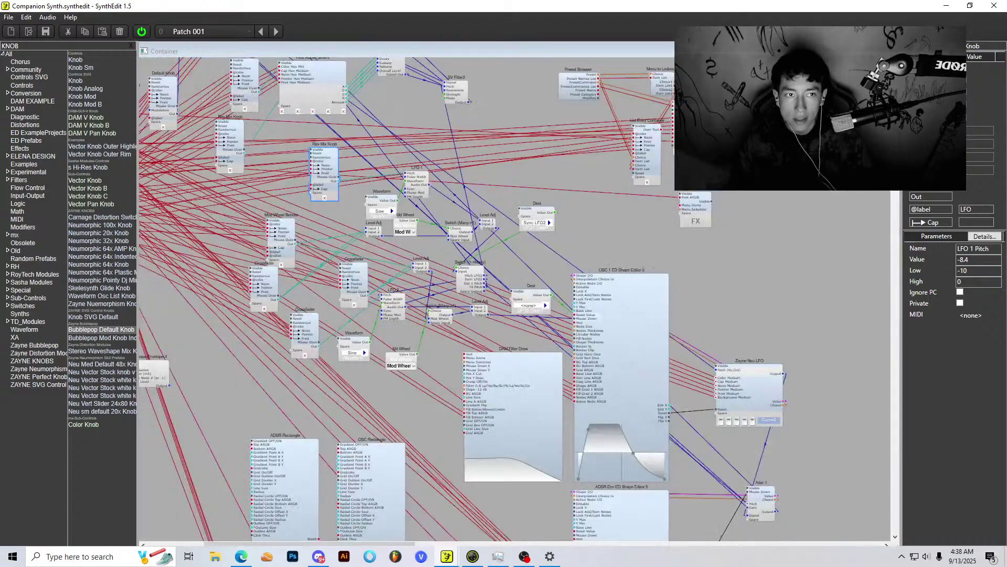
{"action": "scroll", "coordinate": [637, 247], "scroll_direction": "down", "scroll_amount": 1}
{"action": "scroll", "coordinate": [567, 283], "scroll_direction": "up", "scroll_amount": 2}
{"action": "scroll", "coordinate": [367, 273], "scroll_direction": "up", "scroll_amount": 2}
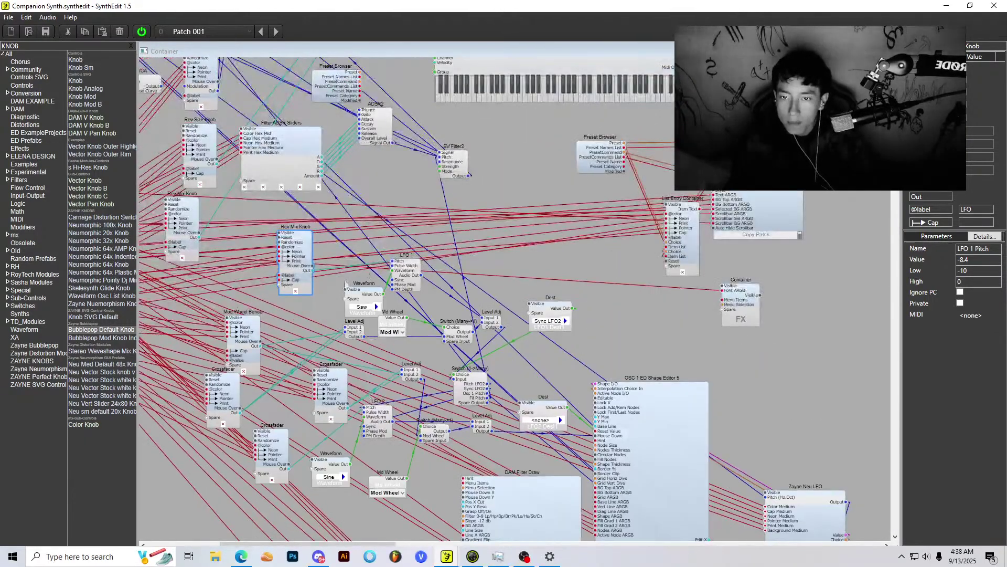
{"action": "left_click_drag", "start_coordinate": [303, 250], "coordinate": [259, 265]}
{"action": "scroll", "coordinate": [455, 308], "scroll_direction": "down", "scroll_amount": 2}
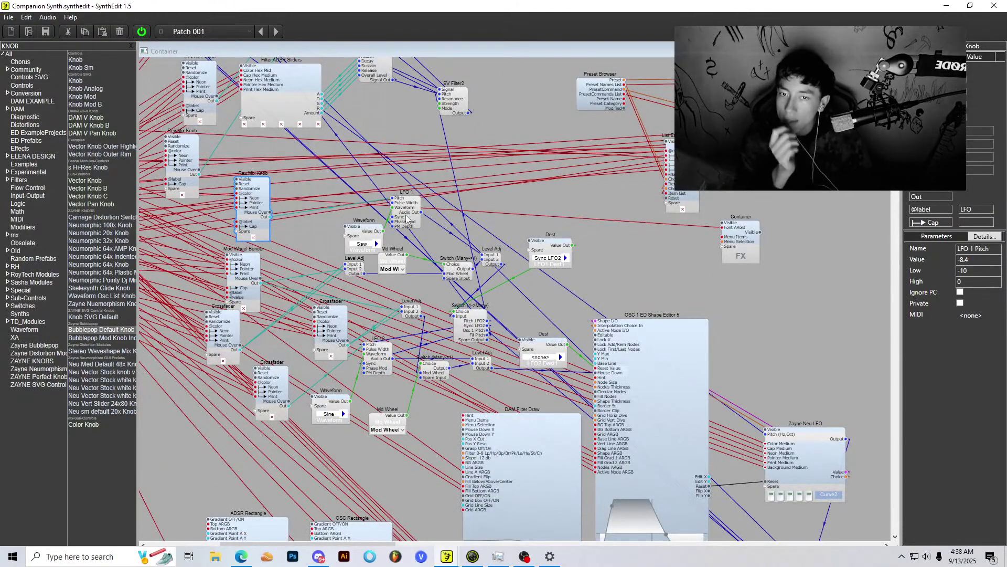
{"action": "left_click_drag", "start_coordinate": [407, 214], "coordinate": [460, 239]}
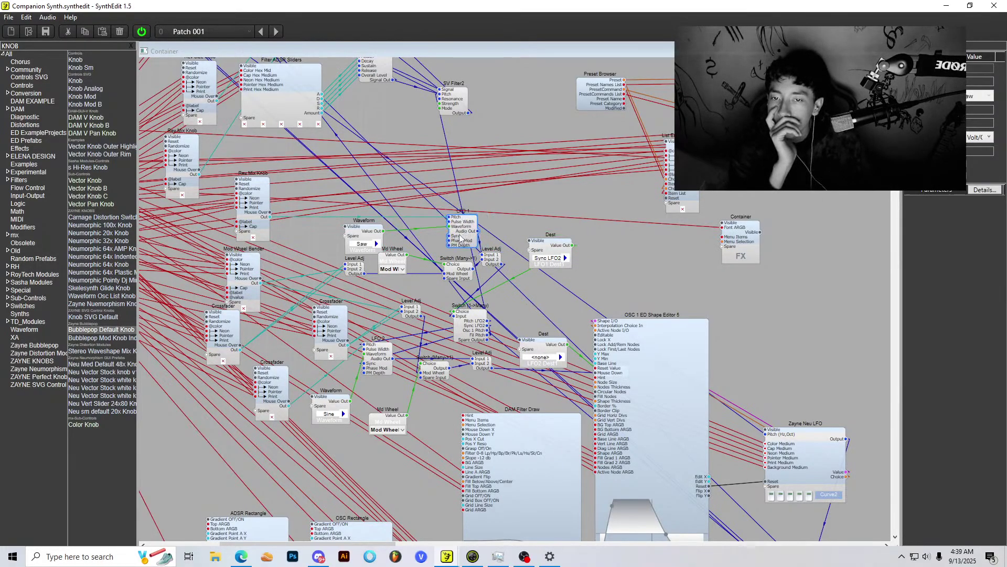
{"action": "left_click", "coordinate": [360, 231]}
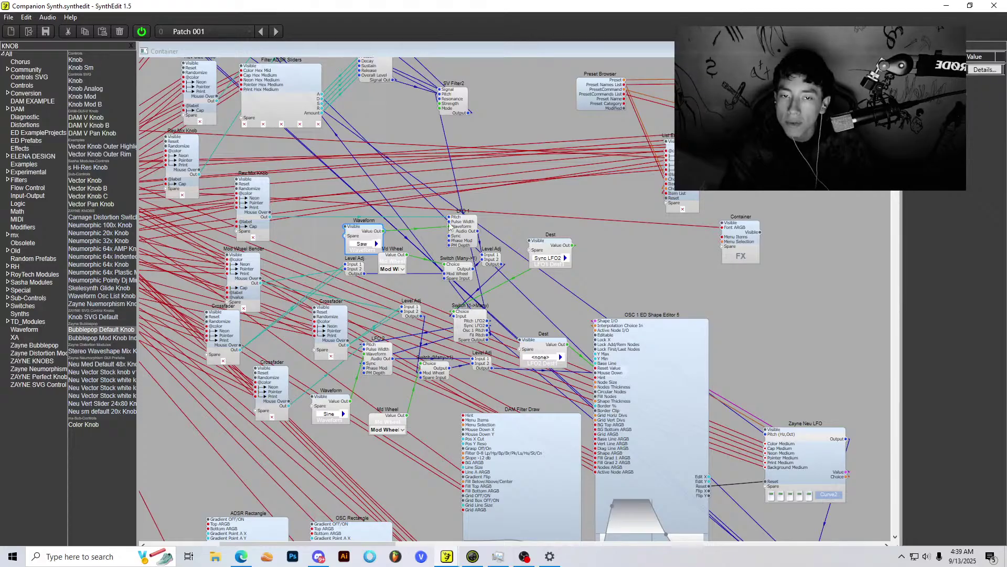
{"action": "left_click_drag", "start_coordinate": [450, 225], "coordinate": [358, 221]}
{"action": "left_click_drag", "start_coordinate": [264, 192], "coordinate": [304, 220]}
Step: Check the knob in the container's panel and rename it LFO Speed Knob in the structure
{"action": "right_click", "coordinate": [813, 310]}
{"action": "left_click", "coordinate": [834, 397]}
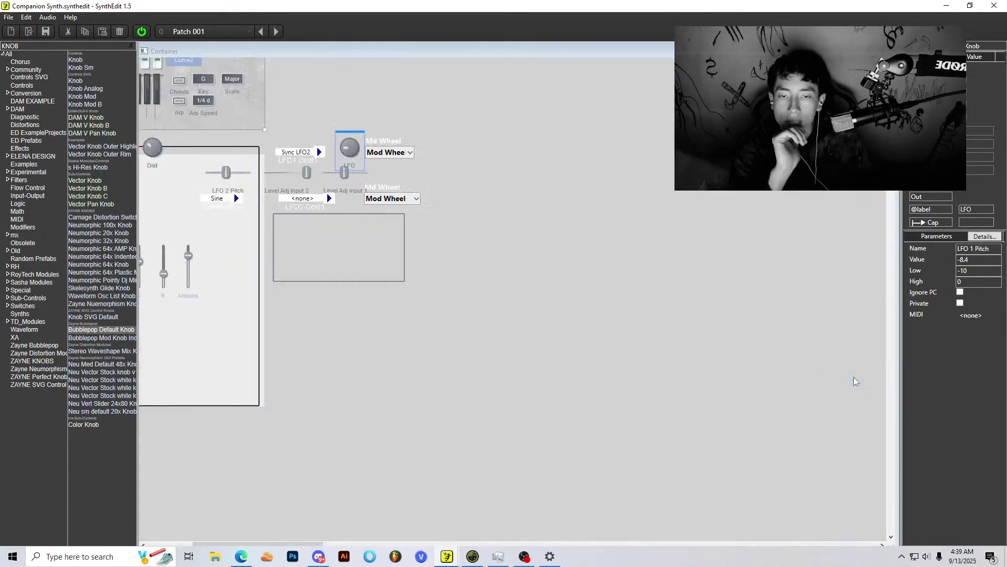
{"action": "key", "text": "Escape"}
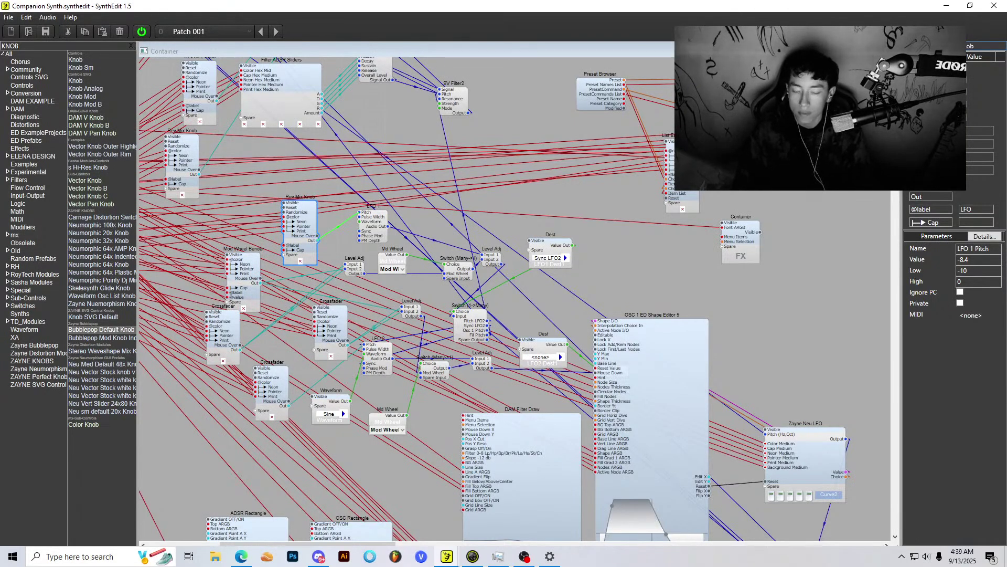
{"action": "key", "text": "Return"}
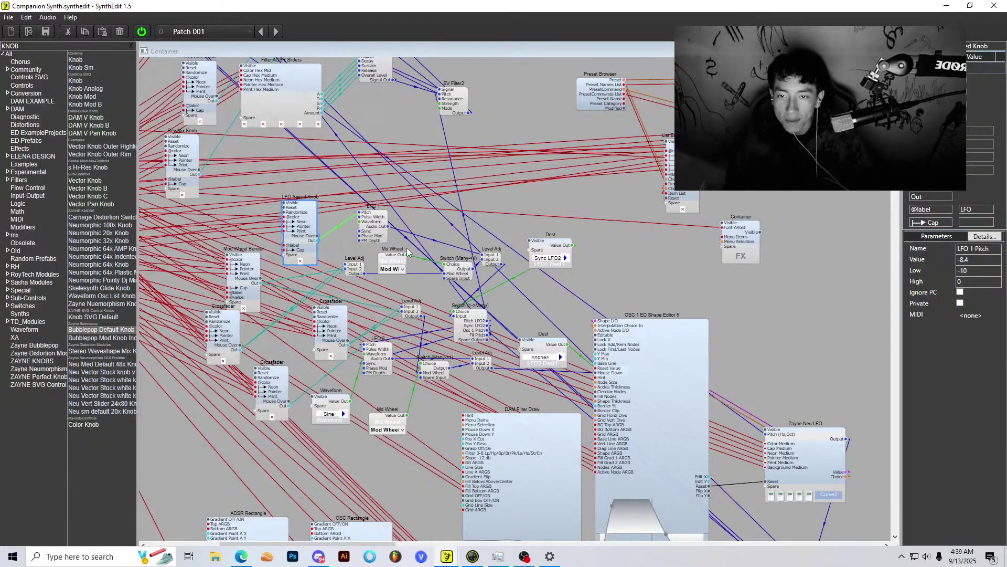
Step: Shift LFO 1 slightly away from the LFO Speed Knob and wire the knob's Out to the lower Zayne Neu LFO's Pitch
{"action": "scroll", "coordinate": [399, 240], "scroll_direction": "down", "scroll_amount": 2}
{"action": "left_click", "coordinate": [395, 166]}
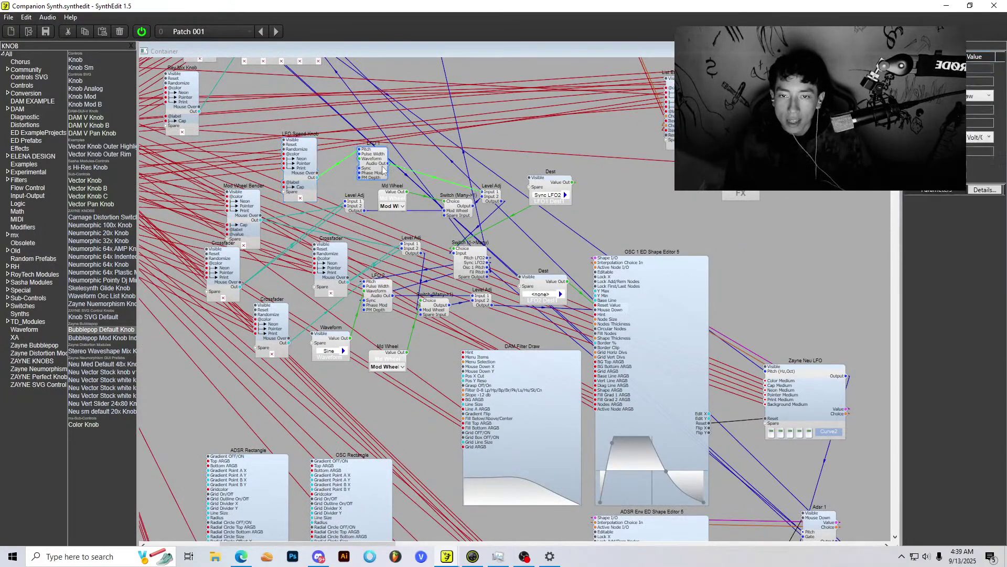
{"action": "left_click_drag", "start_coordinate": [394, 165], "coordinate": [406, 176]}
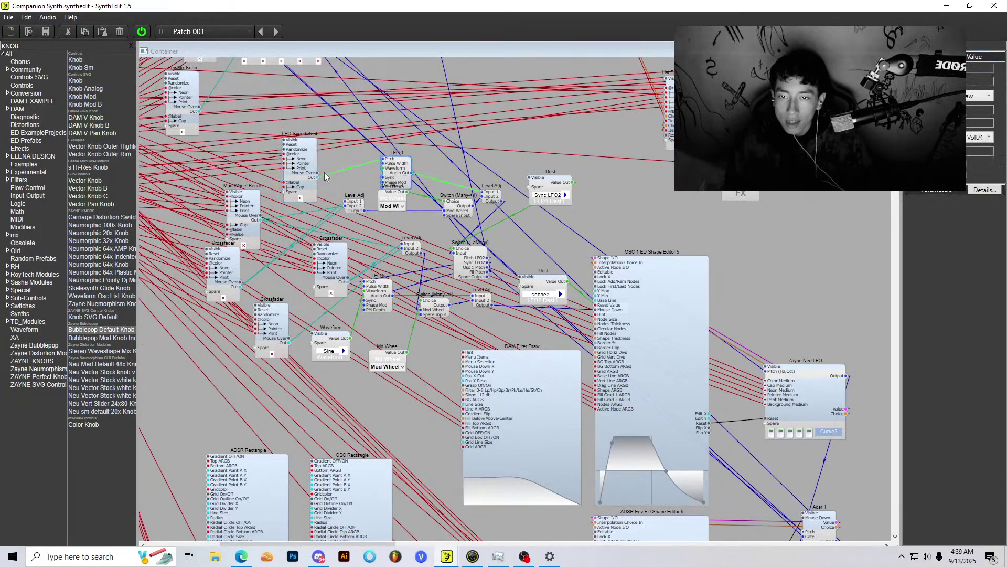
{"action": "left_click_drag", "start_coordinate": [318, 178], "coordinate": [649, 263]}
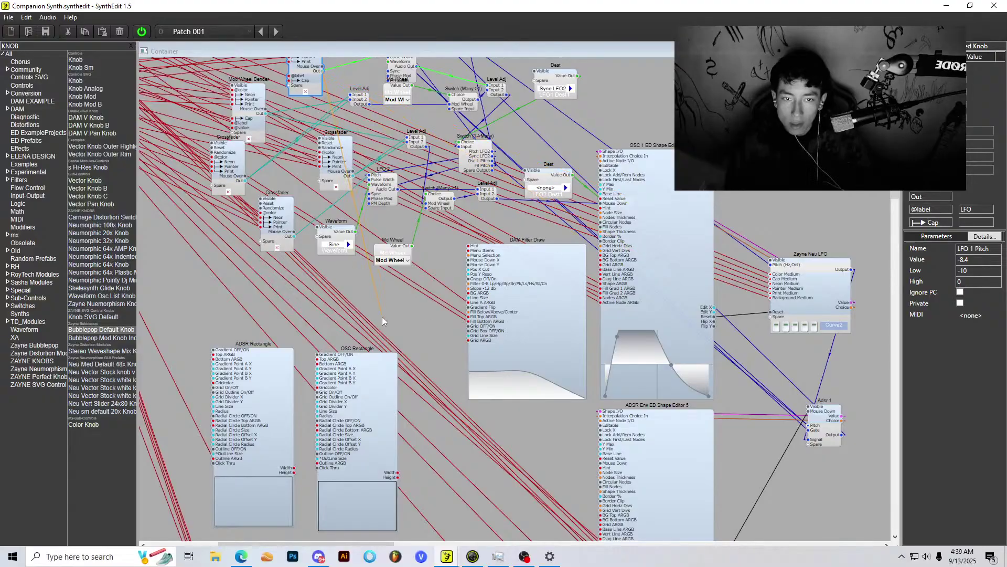
{"action": "left_click_drag", "start_coordinate": [382, 316], "coordinate": [545, 313]}
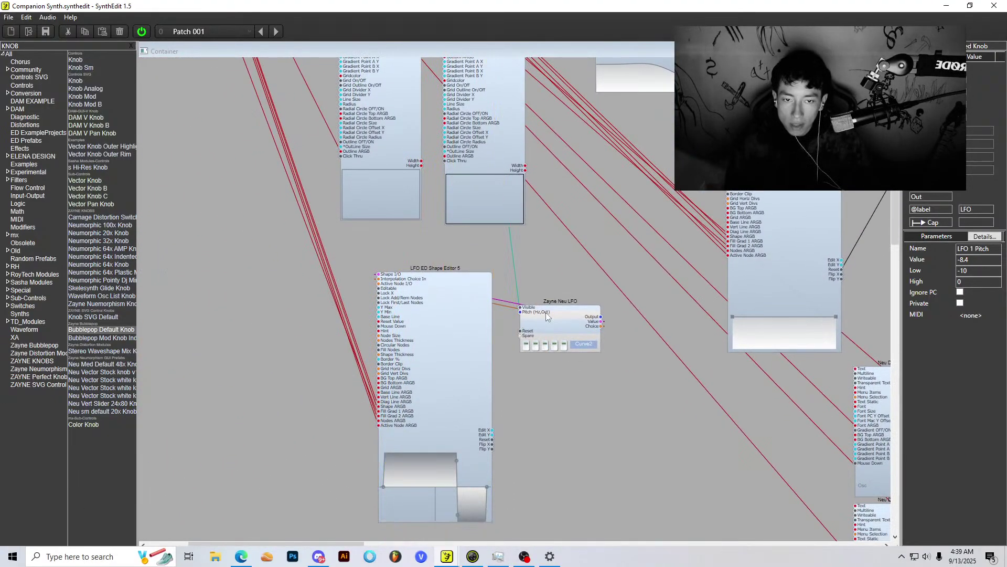
{"action": "left_click", "coordinate": [560, 315]}
{"action": "scroll", "coordinate": [569, 315], "scroll_direction": "up", "scroll_amount": 4}
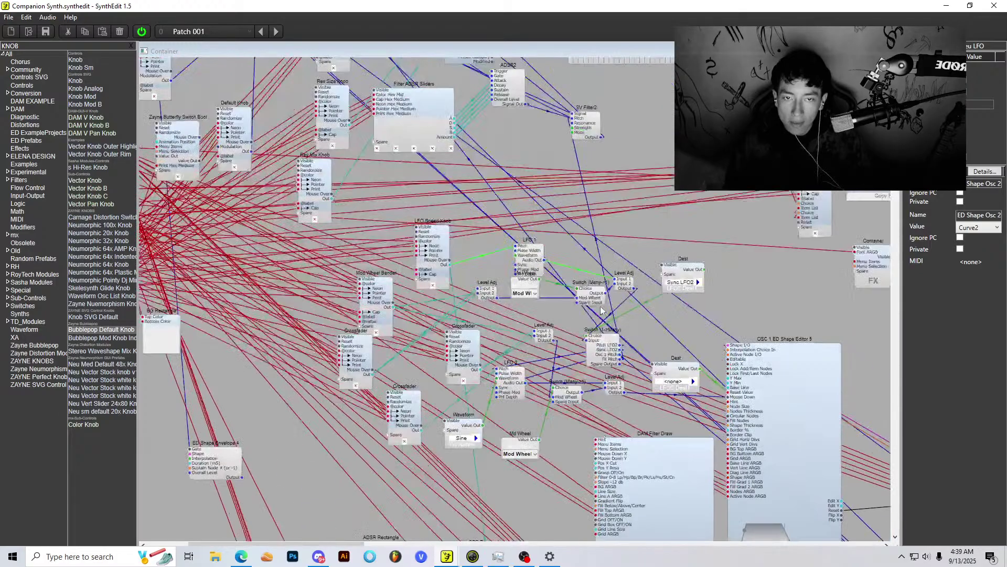
Step: Wire the lower Zayne Neu LFO's Output to the Level Adj fed by LFO 1, and move LFO 1 down beside it
{"action": "left_click", "coordinate": [546, 263]}
{"action": "scroll", "coordinate": [600, 448], "scroll_direction": "down", "scroll_amount": 6}
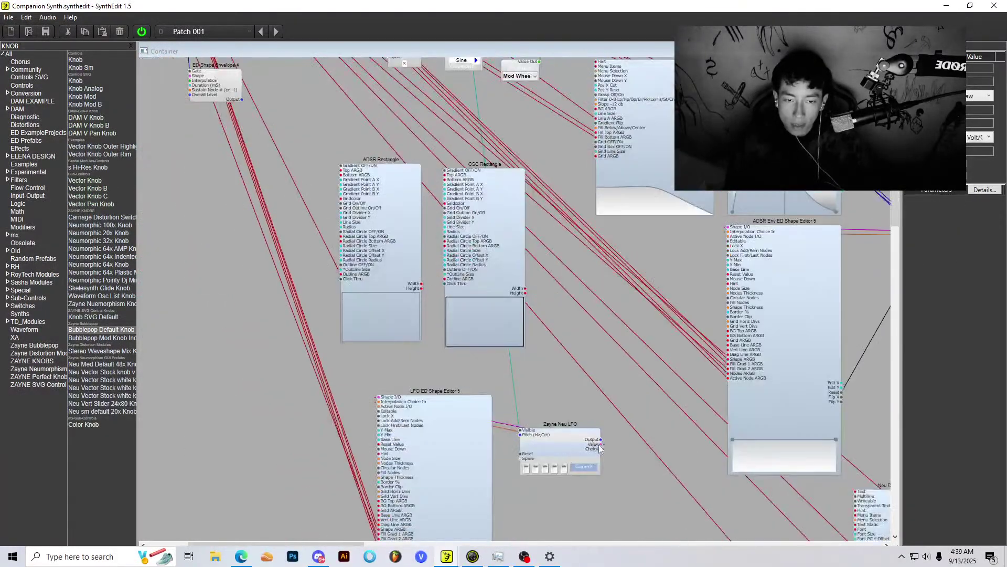
{"action": "left_click", "coordinate": [602, 445]}
{"action": "scroll", "coordinate": [602, 445], "scroll_direction": "up", "scroll_amount": 4}
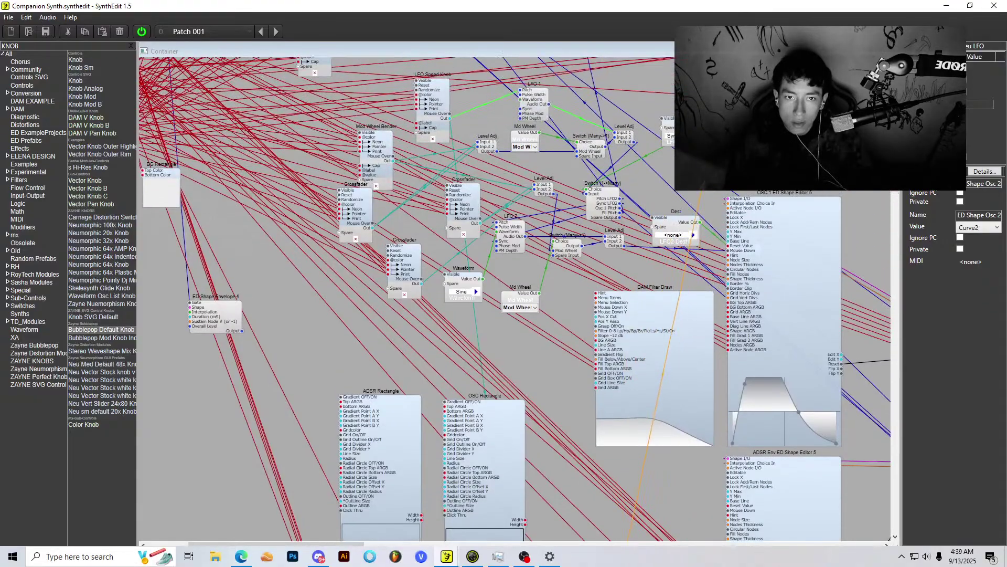
{"action": "left_click_drag", "start_coordinate": [706, 168], "coordinate": [617, 134]}
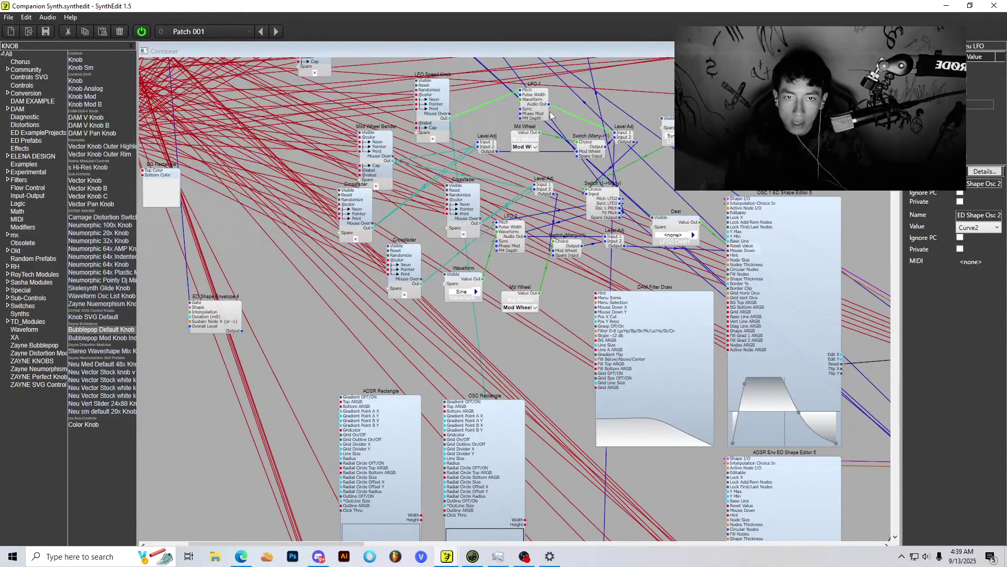
{"action": "left_click_drag", "start_coordinate": [533, 104], "coordinate": [509, 127]}
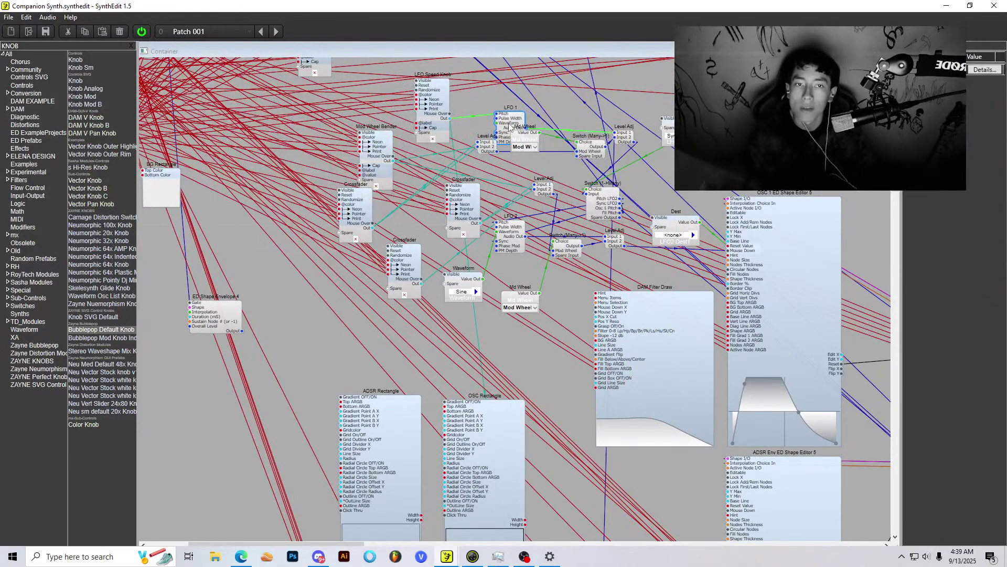
Step: Open the container's panel and move the LFO knob onto the synth face beside the LFO curve display
{"action": "right_click", "coordinate": [761, 191]}
{"action": "left_click", "coordinate": [807, 212]}
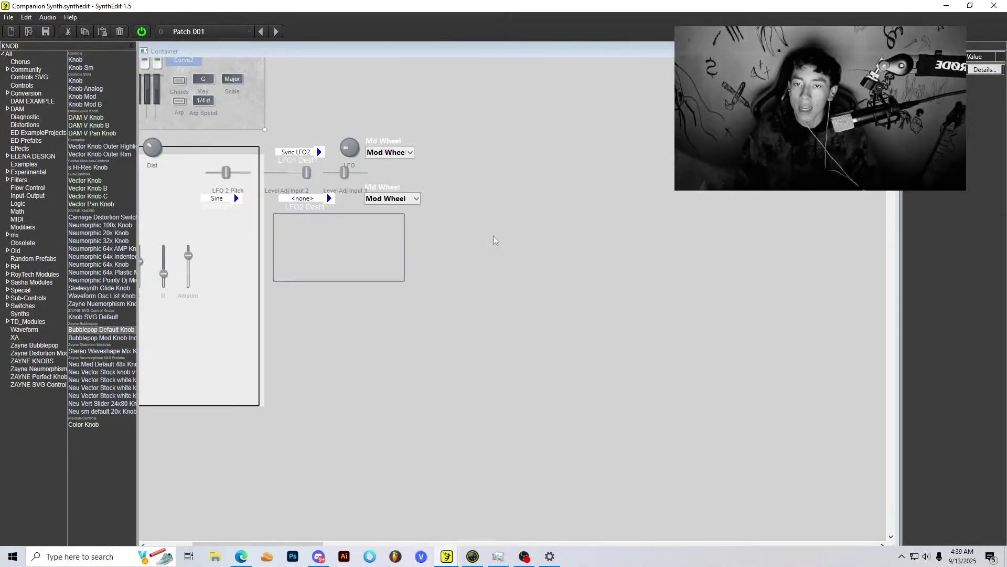
{"action": "scroll", "coordinate": [438, 225], "scroll_direction": "down", "scroll_amount": 1}
{"action": "scroll", "coordinate": [211, 171], "scroll_direction": "up", "scroll_amount": 3}
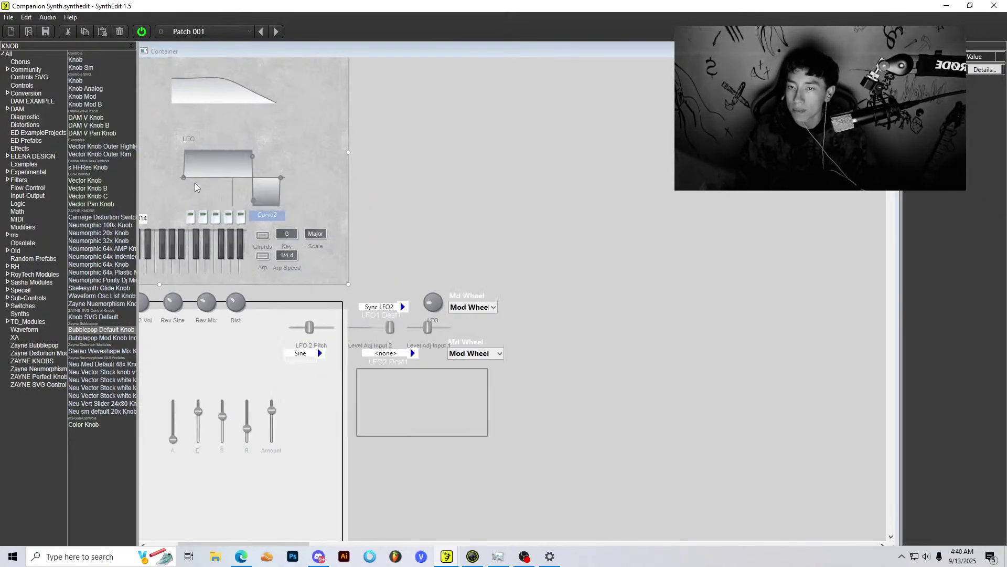
{"action": "left_click", "coordinate": [251, 220]}
{"action": "left_click", "coordinate": [350, 229]}
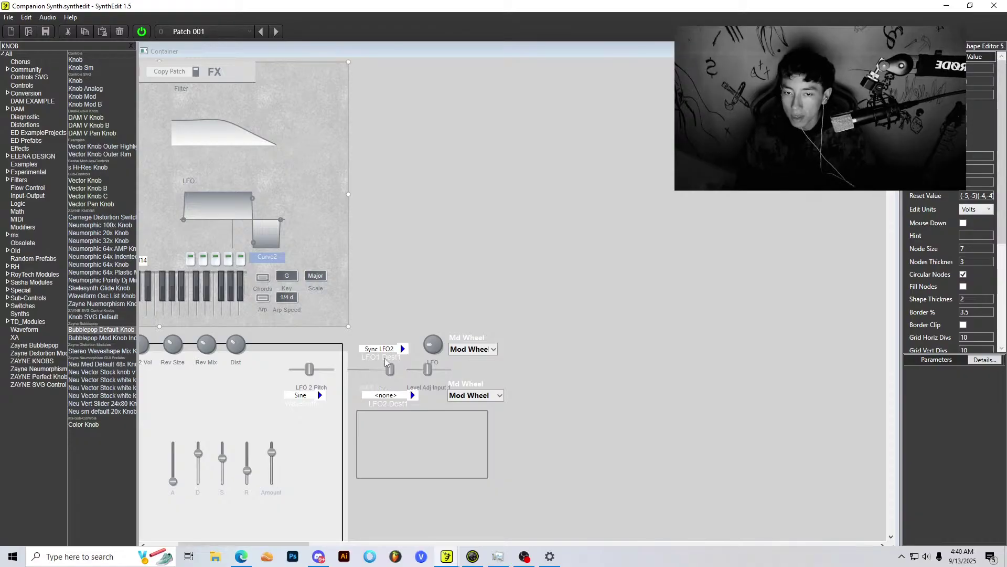
{"action": "left_click_drag", "start_coordinate": [434, 346], "coordinate": [308, 221]}
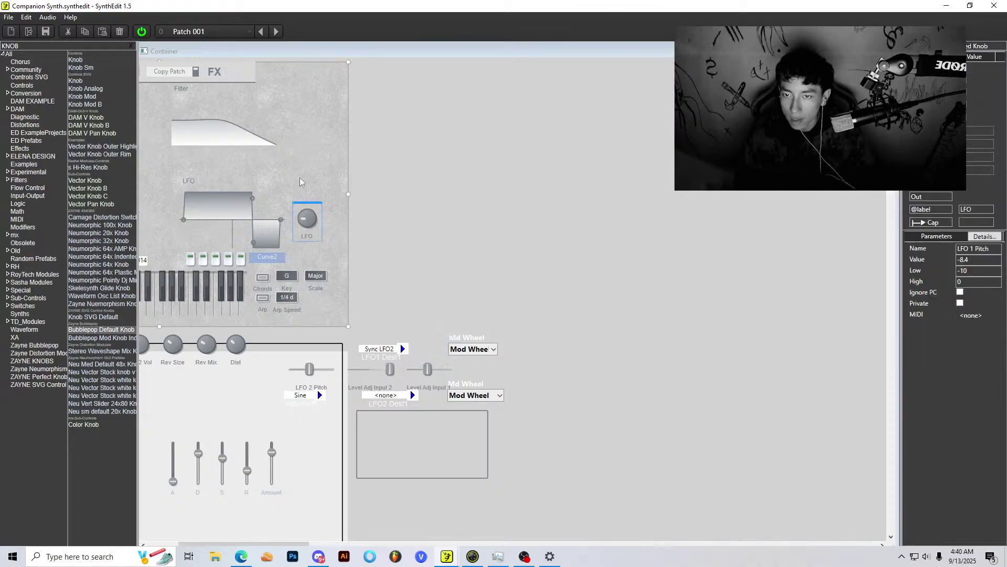
Step: Try Pitch LFO2 as the LFO1 Dest1 destination and turn the LFO knob to -4.15
{"action": "left_click", "coordinate": [391, 350]}
{"action": "left_click", "coordinate": [405, 351]}
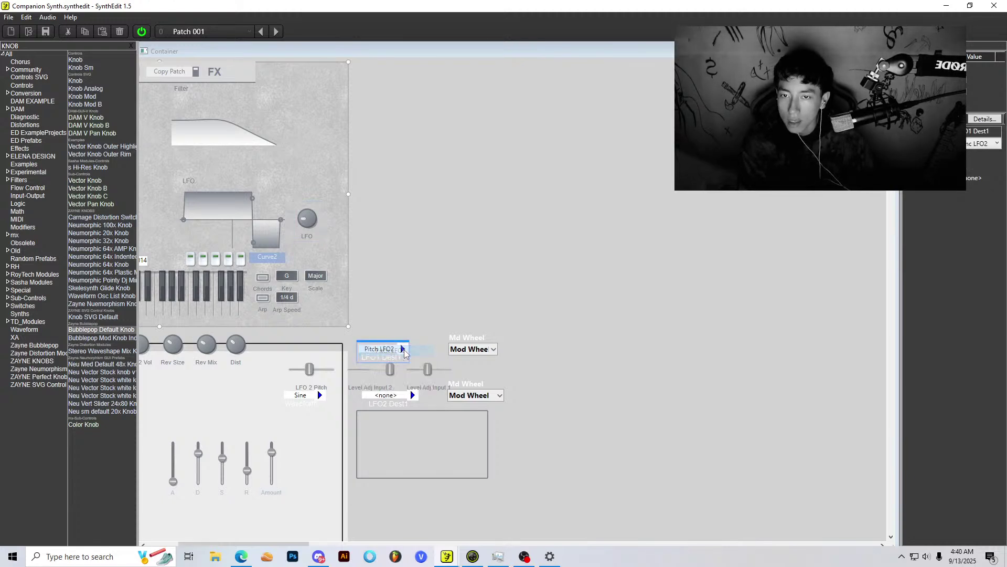
{"action": "left_click", "coordinate": [304, 219]}
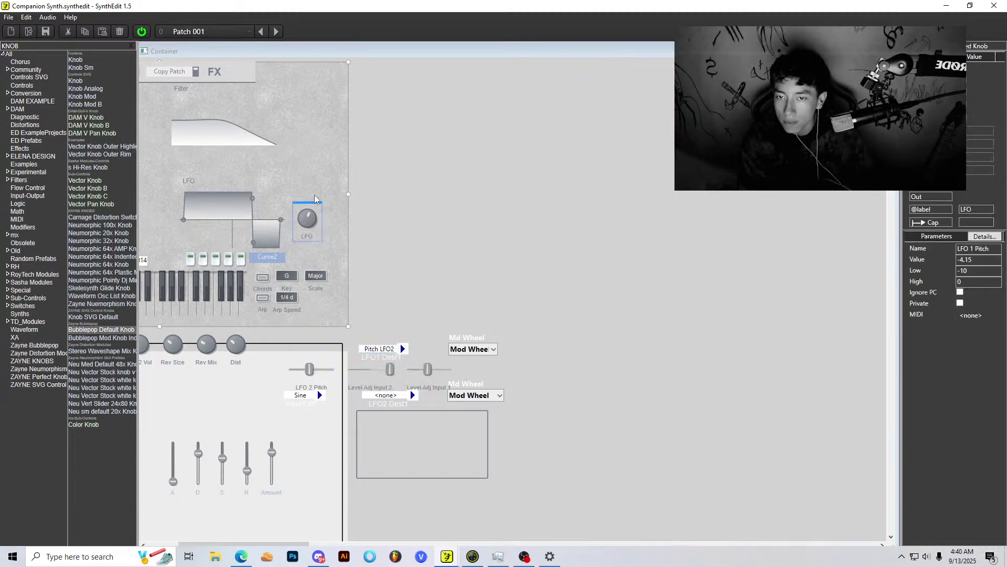
Step: Set LFO1 Dest1 to Osc 1 Pitch and turn the LFO knob to -1.05
{"action": "left_click", "coordinate": [397, 351]}
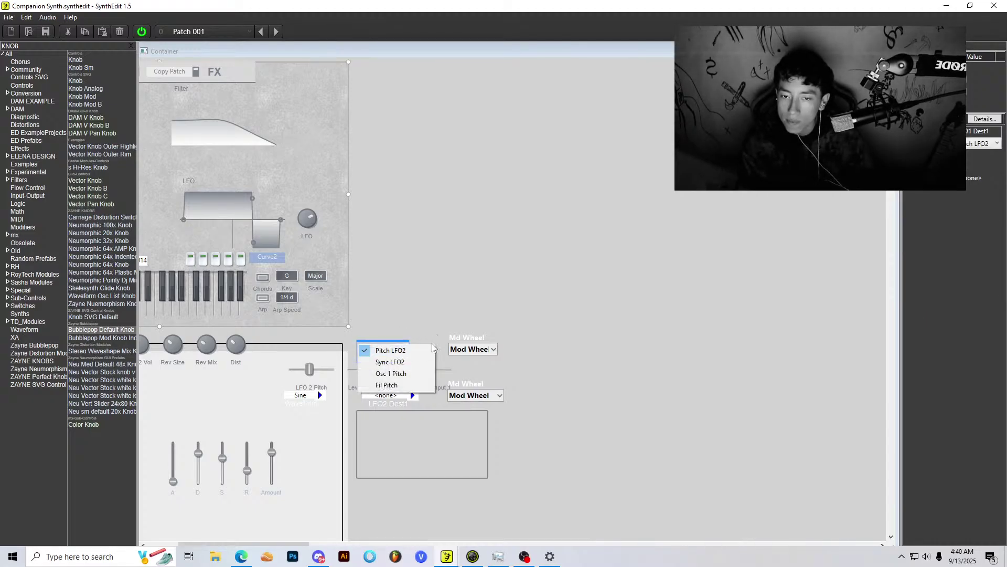
{"action": "left_click", "coordinate": [391, 374]}
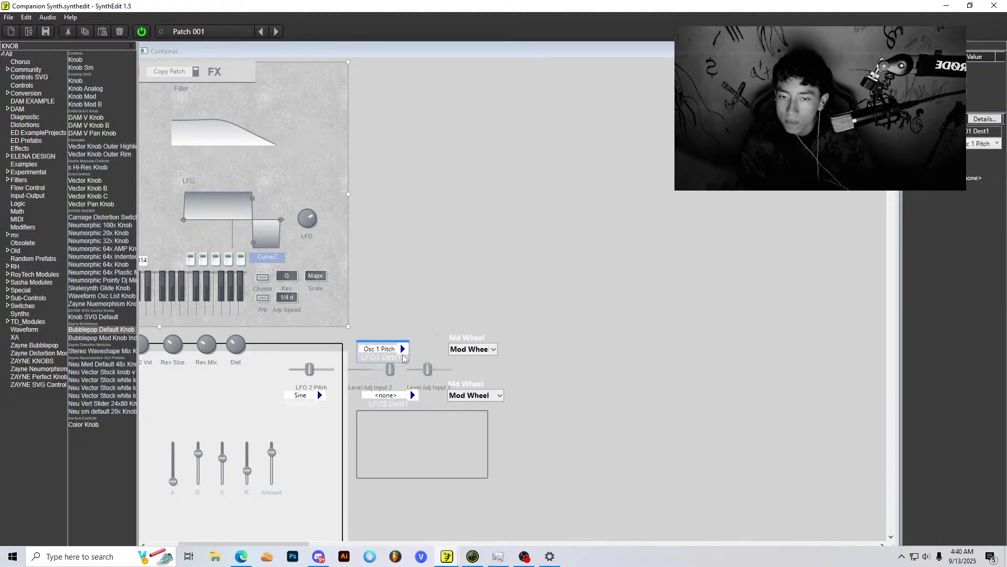
{"action": "left_click", "coordinate": [305, 222]}
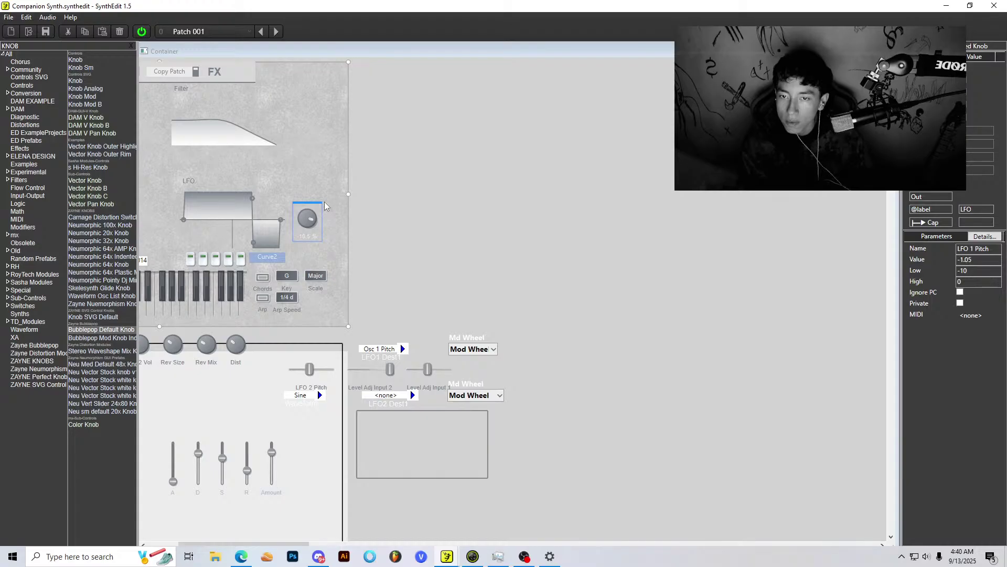
Step: Raise the LFO 2 Pitch slider and set the Level Adj Input 1 slider to 9.85
{"action": "left_click", "coordinate": [325, 369]}
{"action": "left_click_drag", "start_coordinate": [390, 370], "coordinate": [448, 369]}
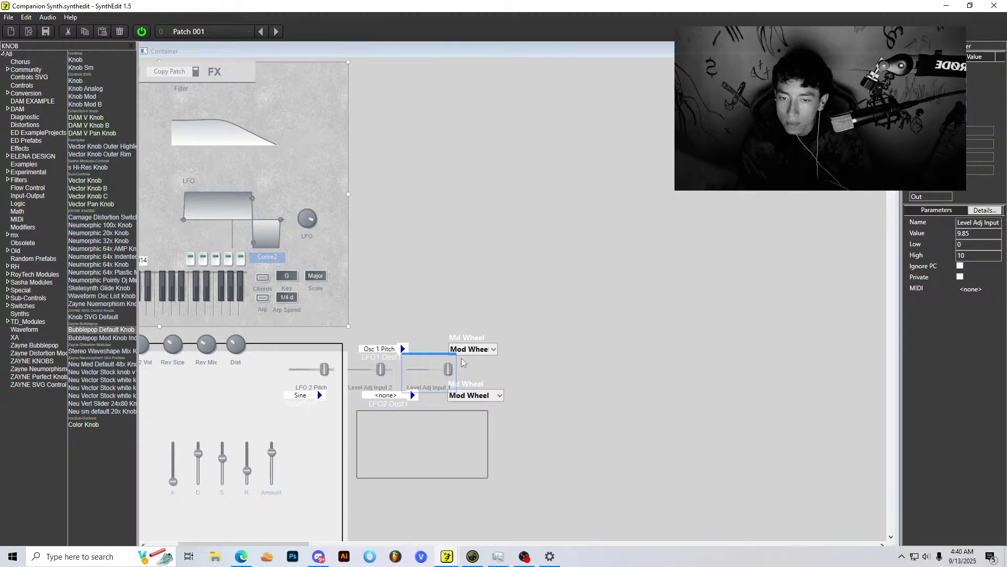
Step: Set the Level Adj Input 1 slider to 5 and the LFO 2 Pitch slider to -2.4
{"action": "left_click", "coordinate": [488, 347]}
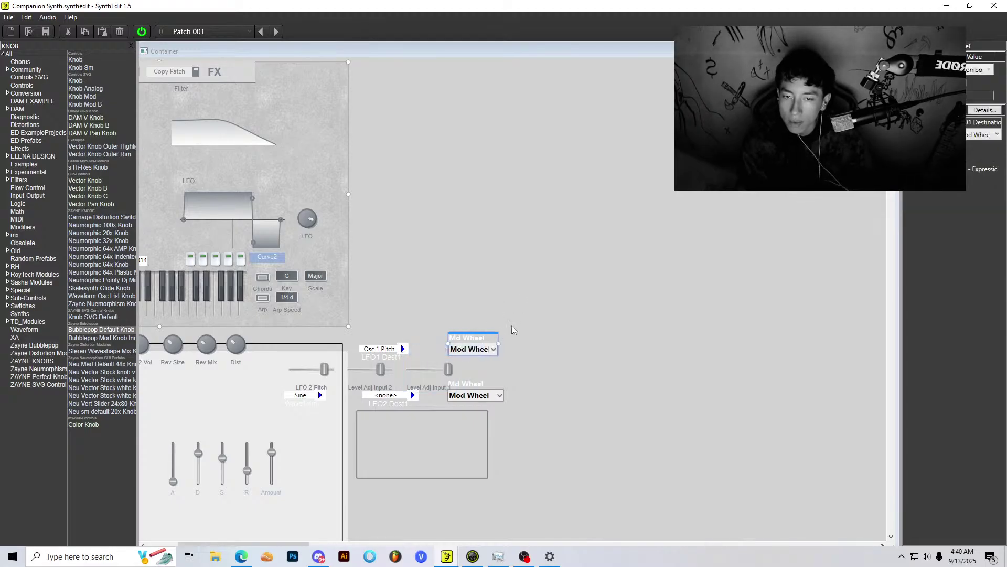
{"action": "left_click", "coordinate": [424, 389]}
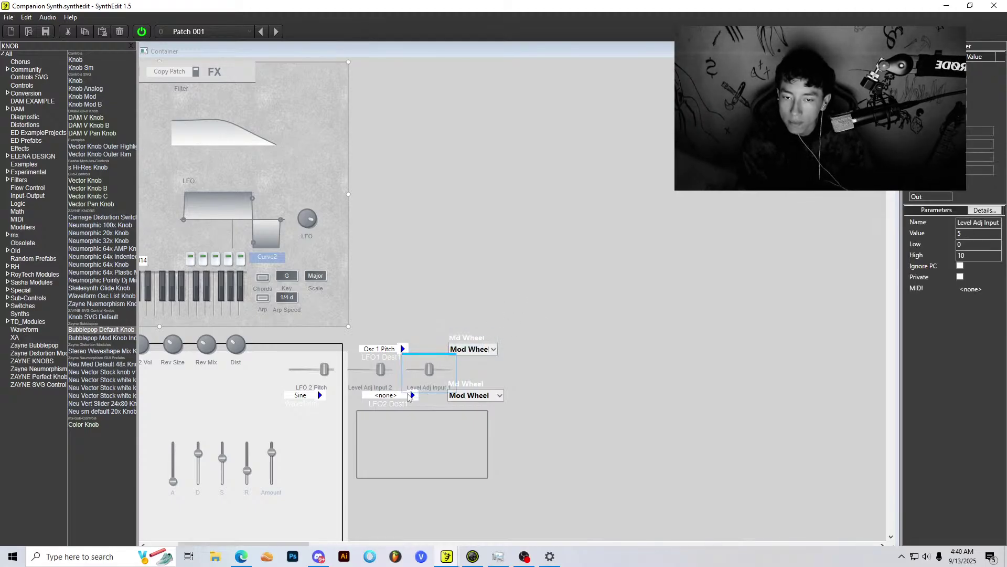
{"action": "left_click", "coordinate": [374, 398]}
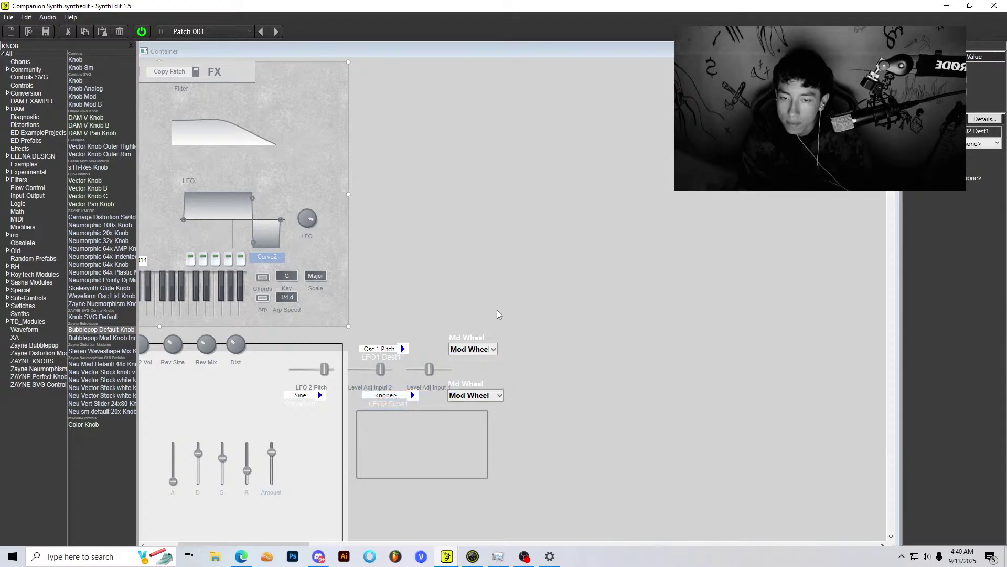
{"action": "left_click_drag", "start_coordinate": [326, 369], "coordinate": [297, 374]}
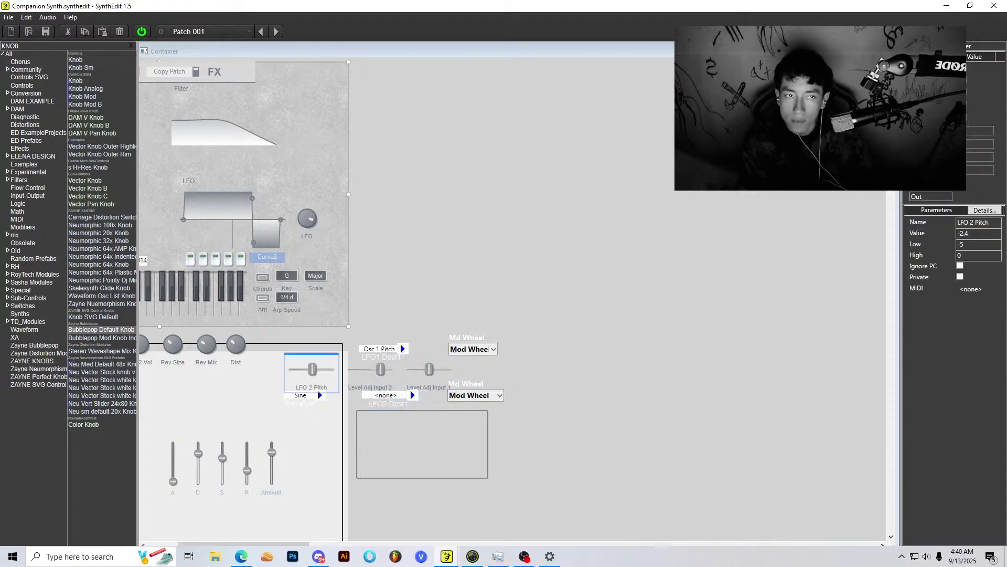
Step: Examine in the container's structure how the Crossfaders and Level Adj modules are wired to the LFO routing
{"action": "key", "text": "Tab"}
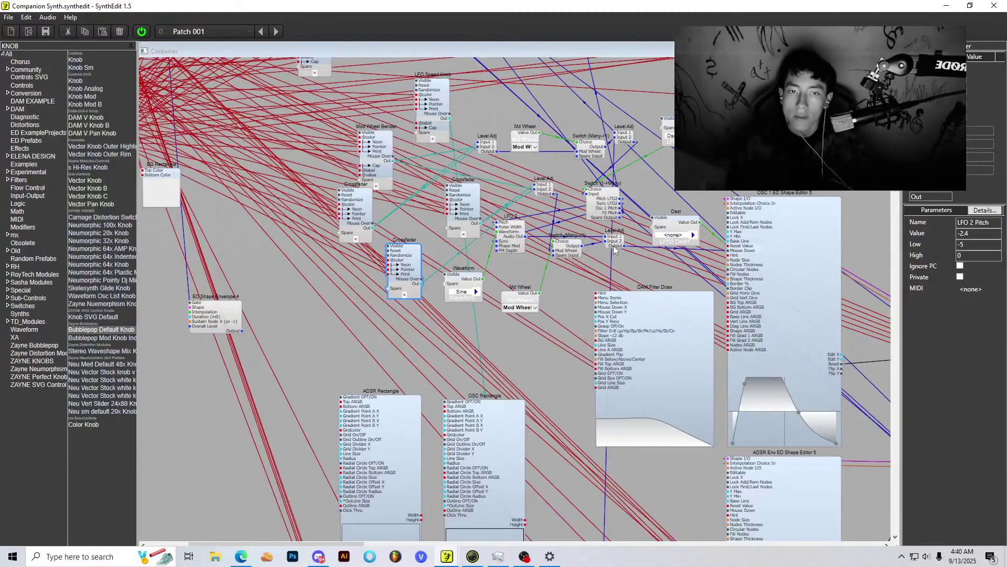
{"action": "scroll", "coordinate": [614, 250], "scroll_direction": "up", "scroll_amount": 1}
{"action": "mouse_move", "coordinate": [363, 274]}
{"action": "left_mouse_down"}
{"action": "mouse_move", "coordinate": [349, 263]}
{"action": "mouse_move", "coordinate": [383, 205]}
{"action": "mouse_move", "coordinate": [365, 271]}
{"action": "left_mouse_up"}
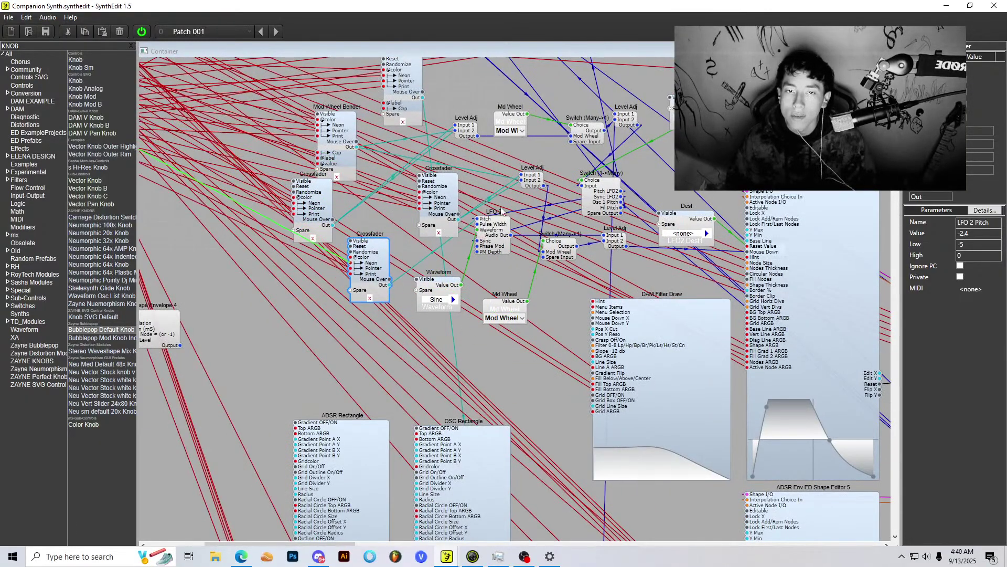
{"action": "left_click", "coordinate": [470, 129]}
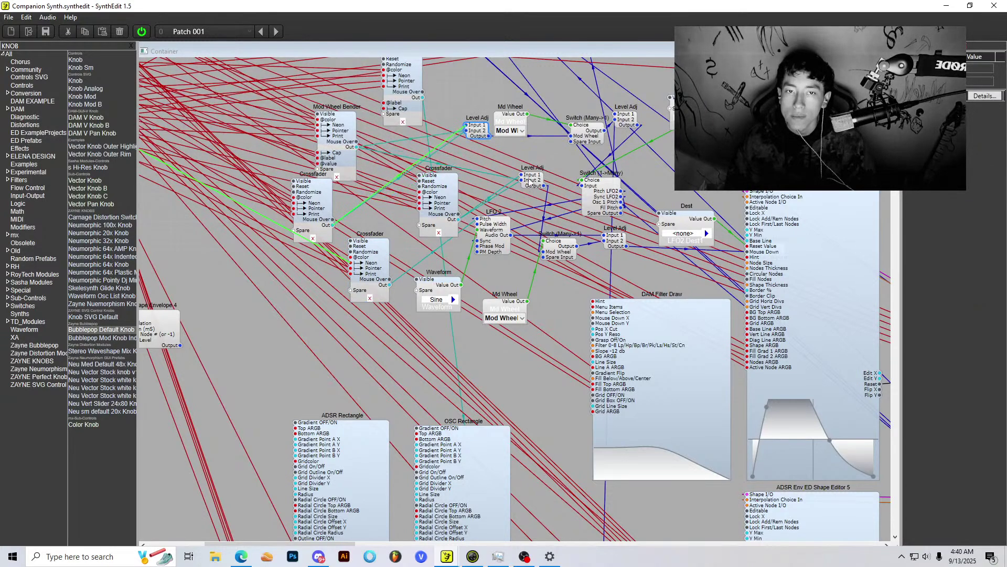
{"action": "scroll", "coordinate": [544, 220], "scroll_direction": "down", "scroll_amount": 1}
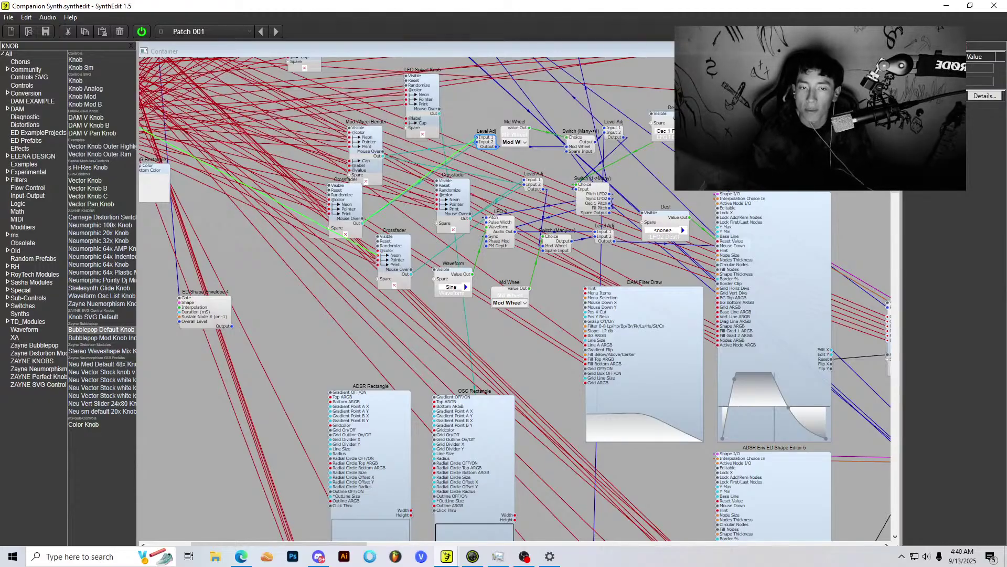
{"action": "right_click", "coordinate": [752, 209]}
{"action": "left_click", "coordinate": [797, 216]}
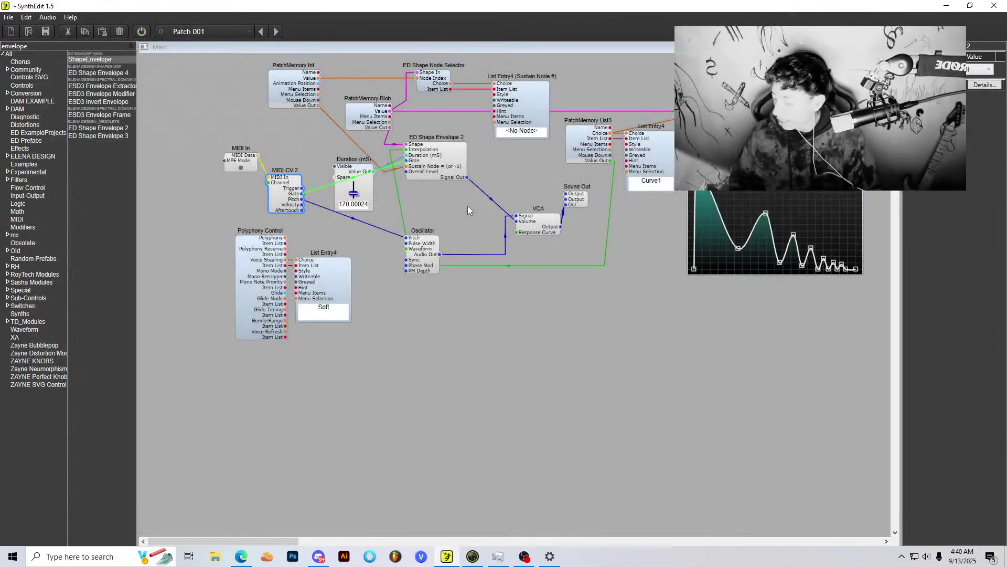
Step: Reopen the Companion Synth project, discarding the changes to Project1, and bring the synth face into view
{"action": "scroll", "coordinate": [598, 376], "scroll_direction": "up", "scroll_amount": 3}
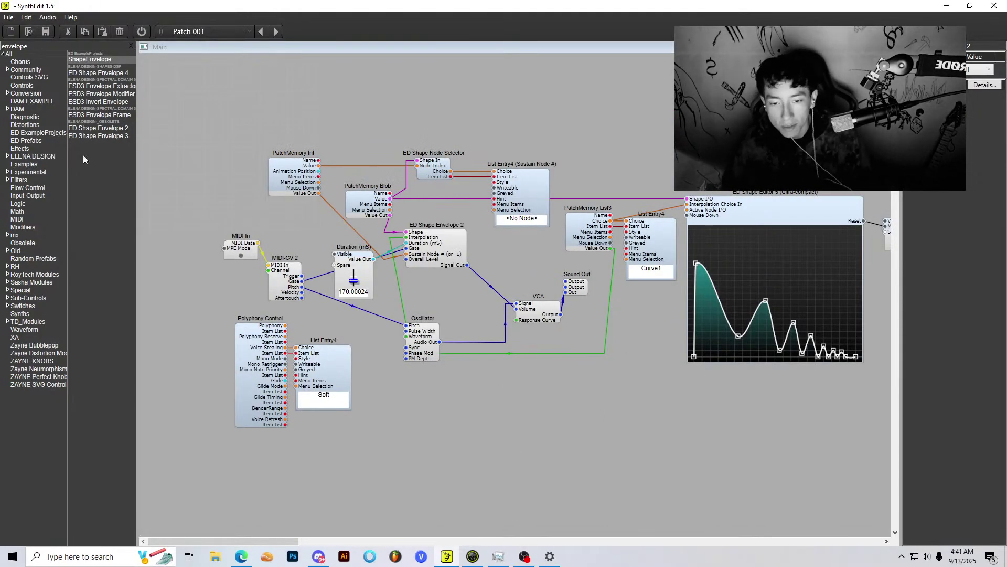
{"action": "left_click", "coordinate": [8, 17]}
{"action": "left_click", "coordinate": [253, 159]}
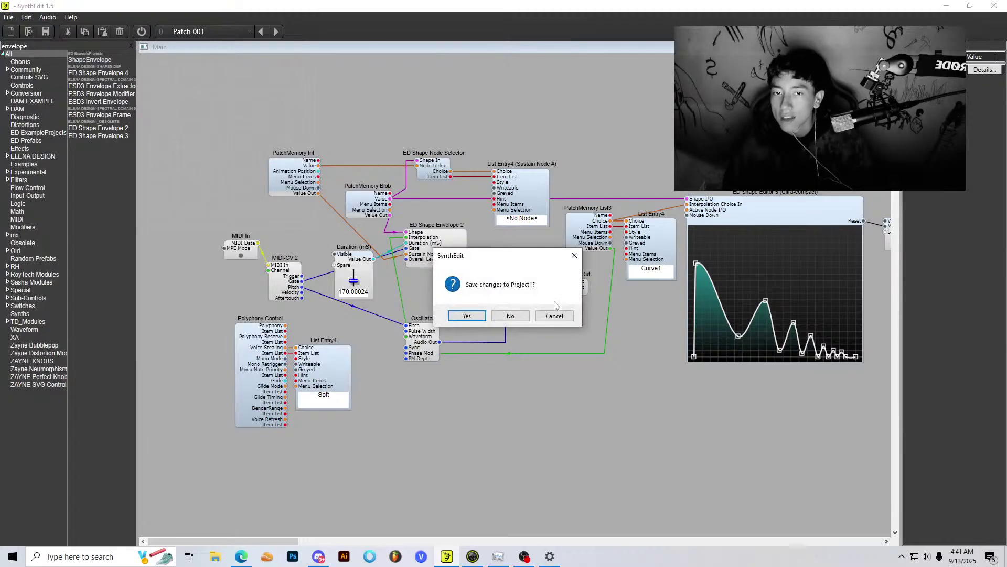
{"action": "left_click", "coordinate": [521, 314]}
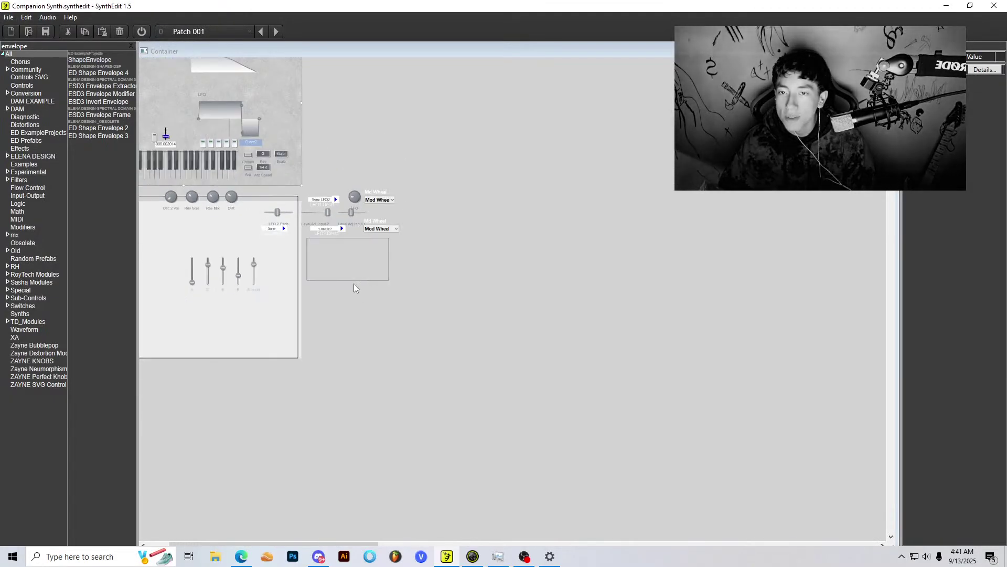
{"action": "scroll", "coordinate": [354, 283], "scroll_direction": "up", "scroll_amount": 3}
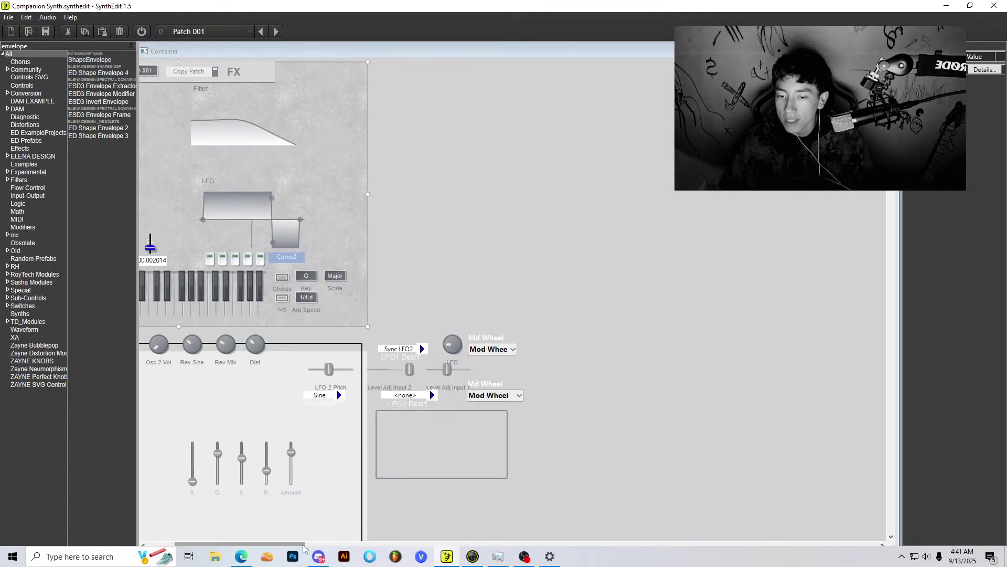
{"action": "scroll", "coordinate": [303, 547], "scroll_direction": "left", "scroll_amount": 3}
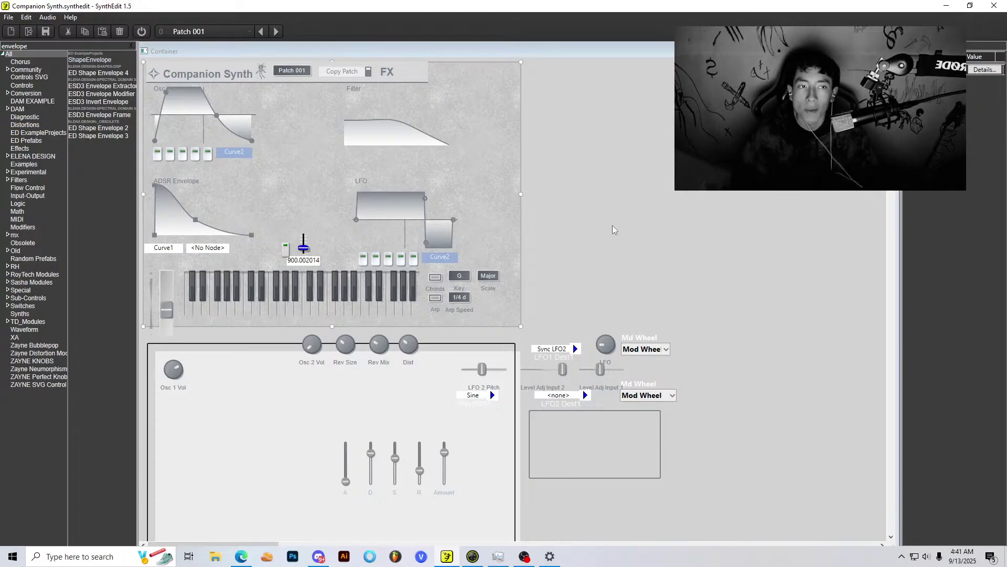
Step: Look over the reopened container's module structure, and return to its panel to review the synth face and controls
{"action": "left_click", "coordinate": [890, 50]}
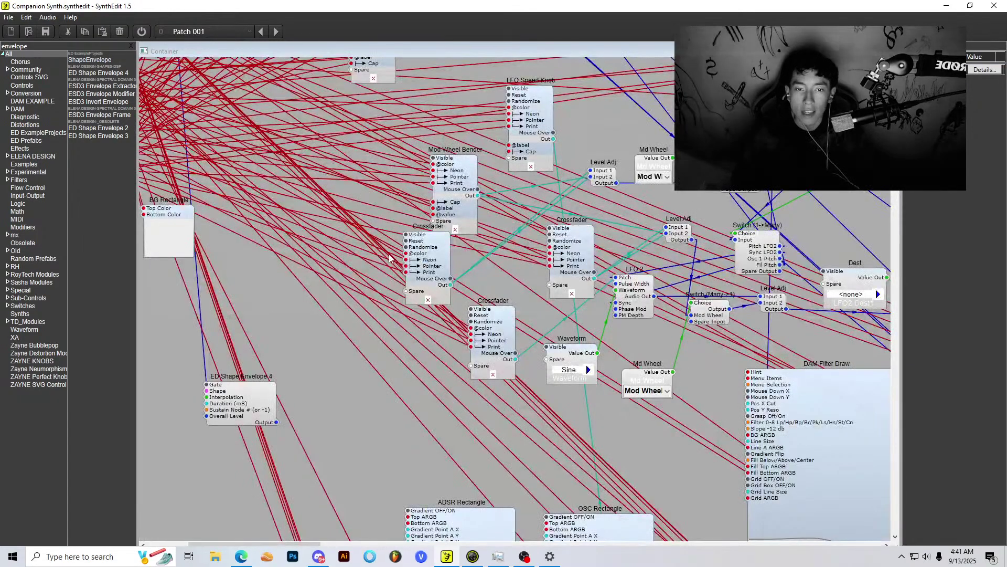
{"action": "scroll", "coordinate": [390, 252], "scroll_direction": "down", "scroll_amount": 1}
{"action": "scroll", "coordinate": [498, 249], "scroll_direction": "down", "scroll_amount": 2}
{"action": "scroll", "coordinate": [496, 249], "scroll_direction": "down", "scroll_amount": 3}
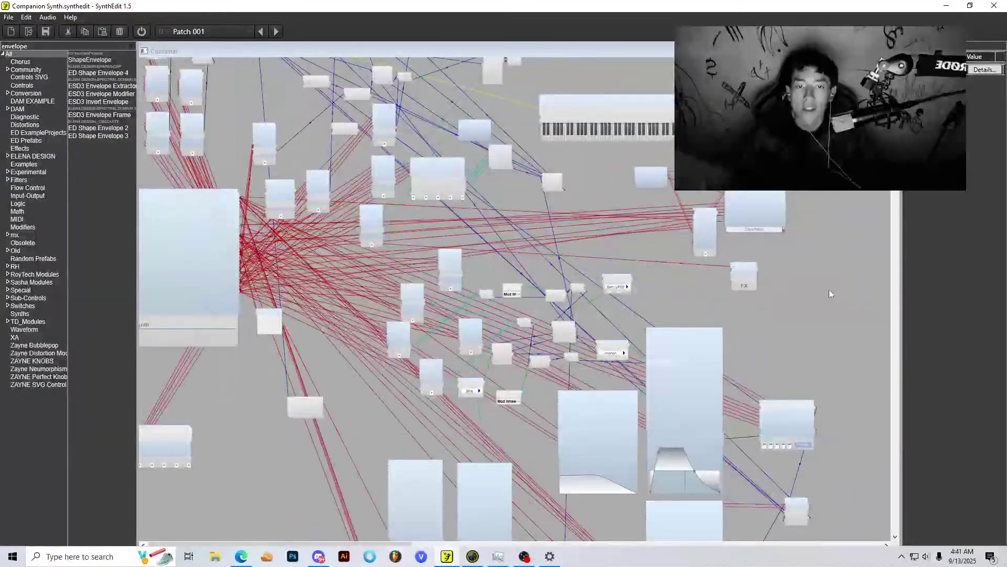
{"action": "right_click", "coordinate": [829, 289]}
{"action": "left_click", "coordinate": [852, 361]}
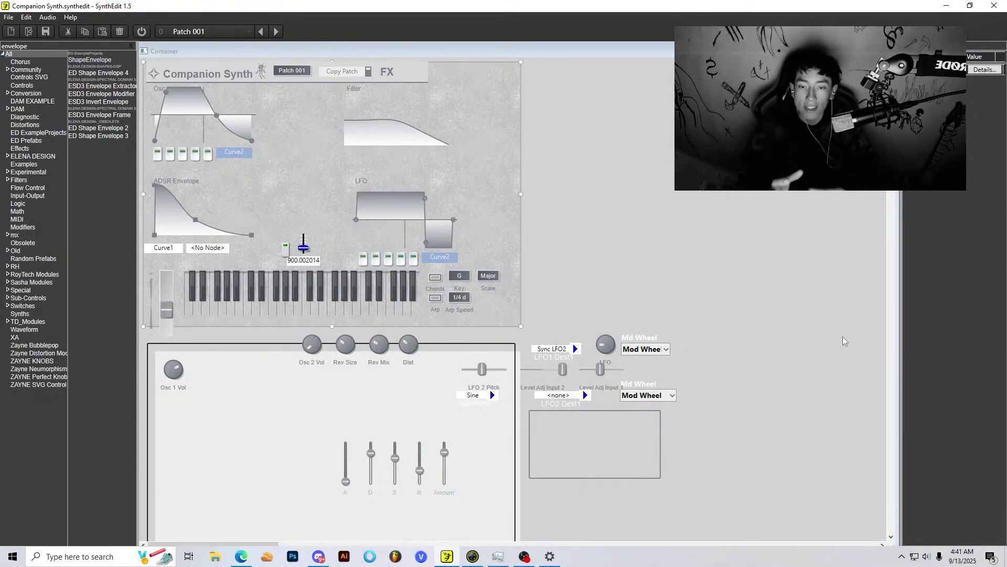
{"action": "scroll", "coordinate": [643, 226], "scroll_direction": "down", "scroll_amount": 3}
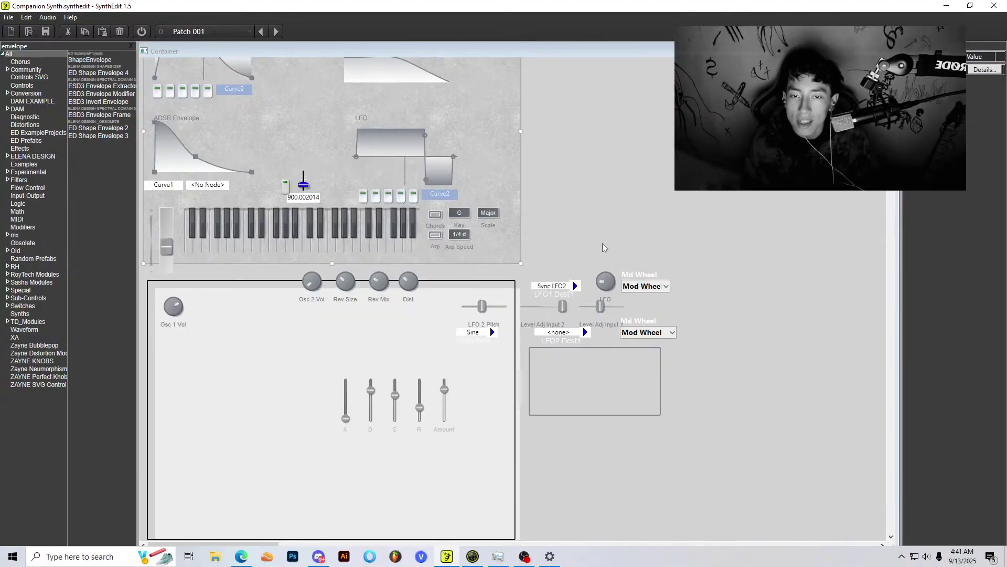
{"action": "scroll", "coordinate": [610, 195], "scroll_direction": "up", "scroll_amount": 3}
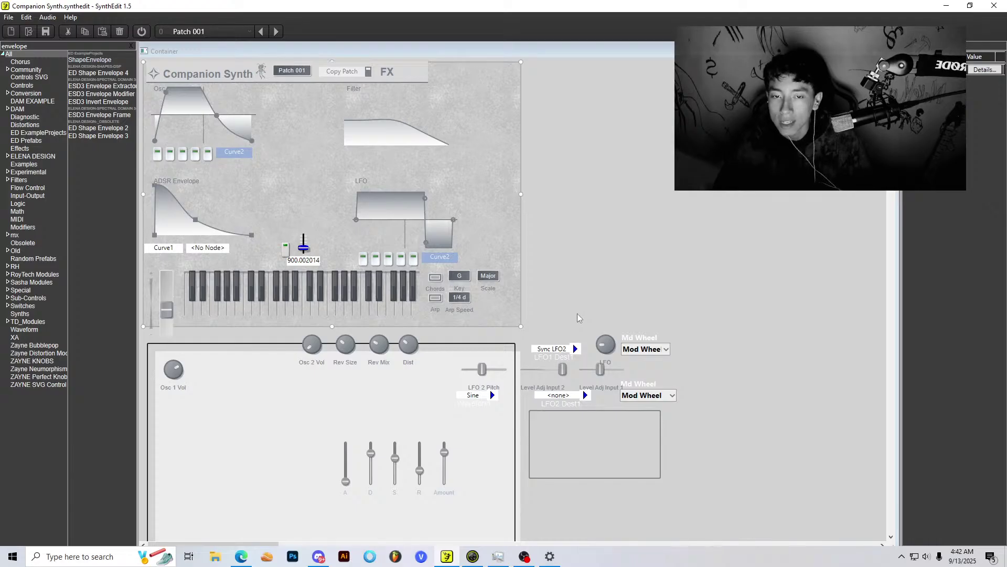
Step: Start the audio engine and reshape the Osc curve with one node high at its start and another low near its end
{"action": "left_click", "coordinate": [141, 31]}
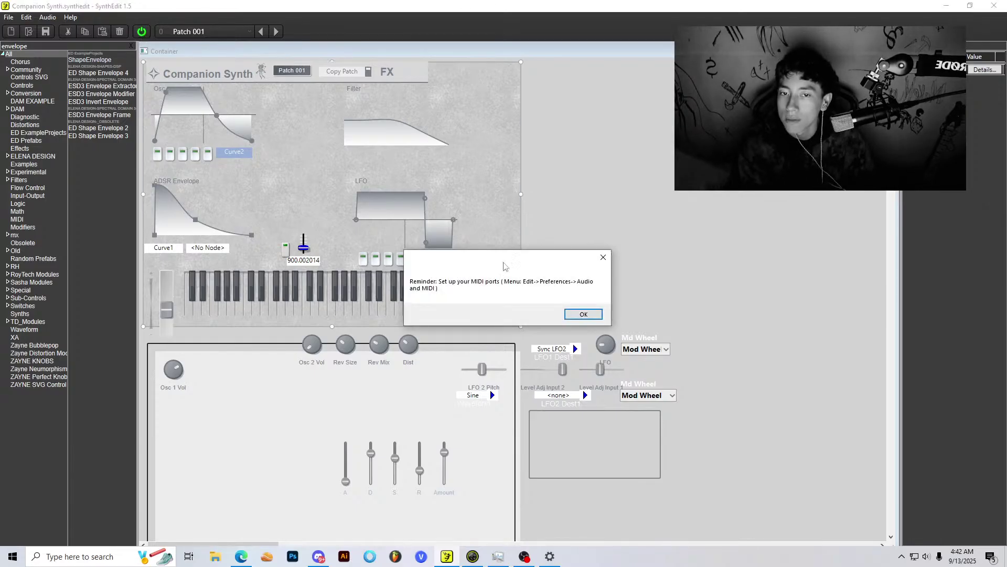
{"action": "left_click", "coordinate": [571, 314]}
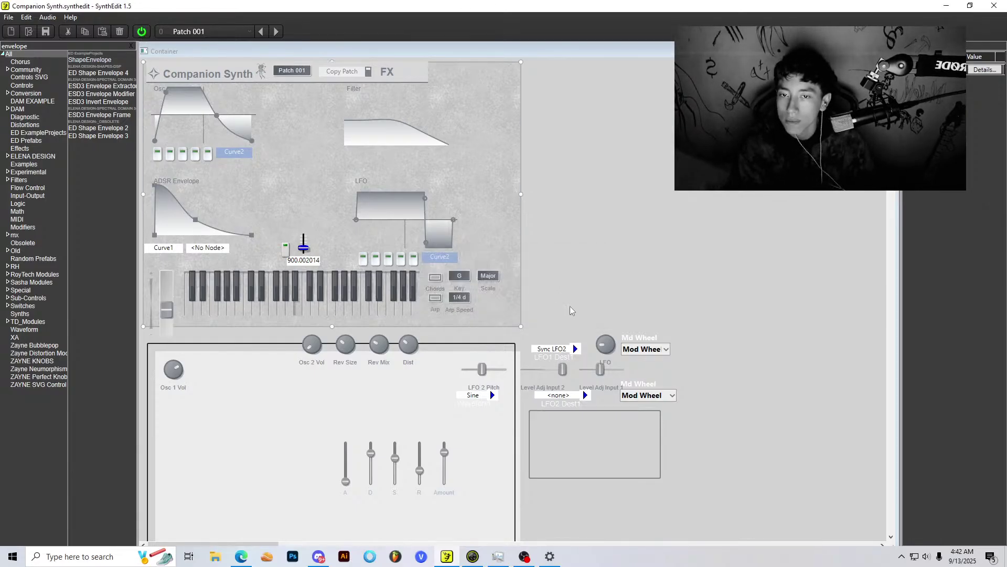
{"action": "left_click_drag", "start_coordinate": [219, 121], "coordinate": [238, 93]}
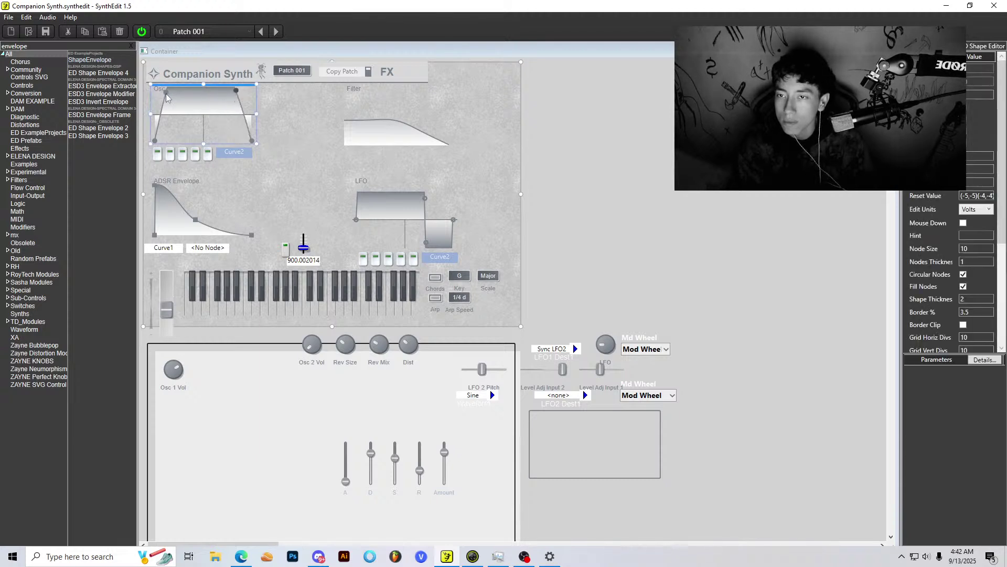
{"action": "mouse_move", "coordinate": [167, 97]}
{"action": "left_mouse_down"}
{"action": "mouse_move", "coordinate": [206, 130]}
{"action": "mouse_move", "coordinate": [216, 100]}
{"action": "mouse_move", "coordinate": [167, 92]}
{"action": "left_mouse_up"}
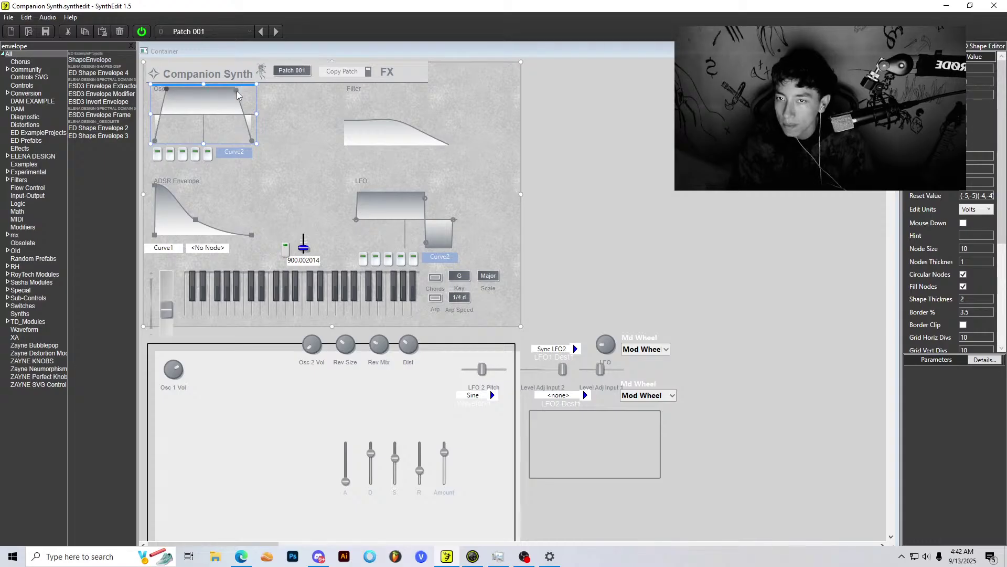
{"action": "left_click_drag", "start_coordinate": [237, 93], "coordinate": [223, 128]}
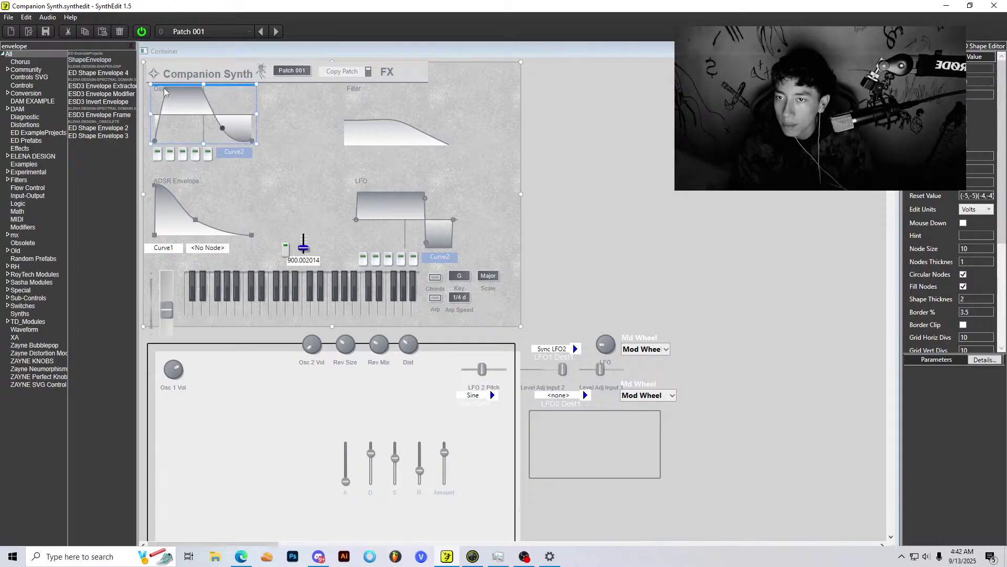
{"action": "mouse_move", "coordinate": [164, 92]}
{"action": "left_mouse_down"}
{"action": "mouse_move", "coordinate": [166, 118]}
{"action": "mouse_move", "coordinate": [158, 91]}
{"action": "left_mouse_up"}
Step: Switch the Osc curve's interpolation to Linear and reshape its nodes into a V dip followed by a flat top
{"action": "left_click", "coordinate": [238, 151]}
{"action": "left_click", "coordinate": [237, 154]}
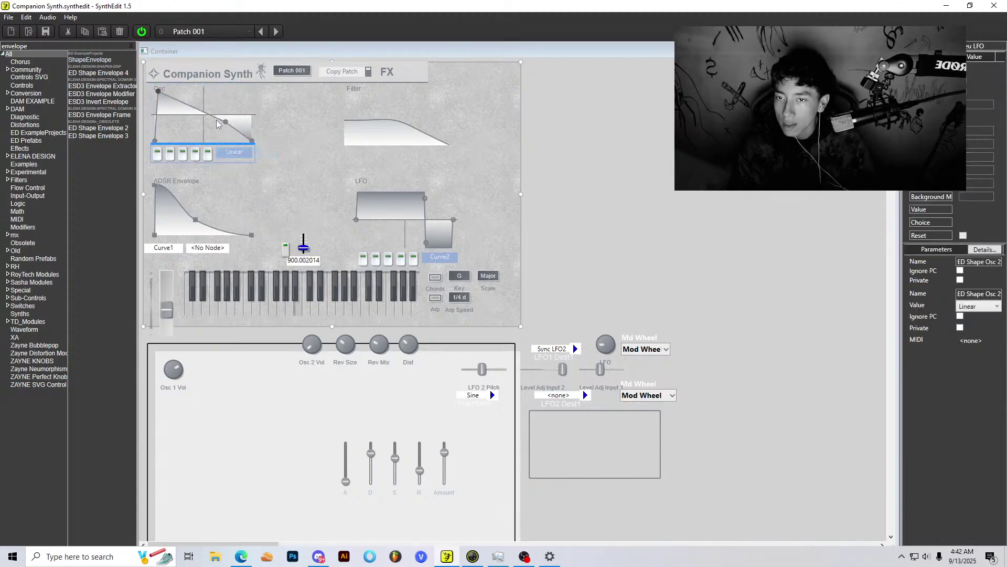
{"action": "left_click_drag", "start_coordinate": [226, 122], "coordinate": [204, 89]}
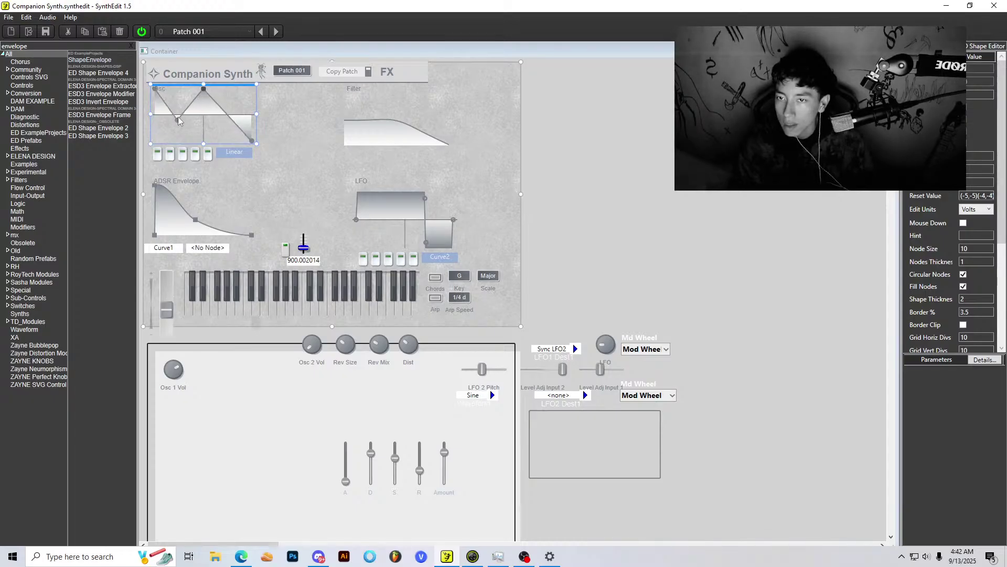
{"action": "left_click_drag", "start_coordinate": [178, 120], "coordinate": [205, 89]}
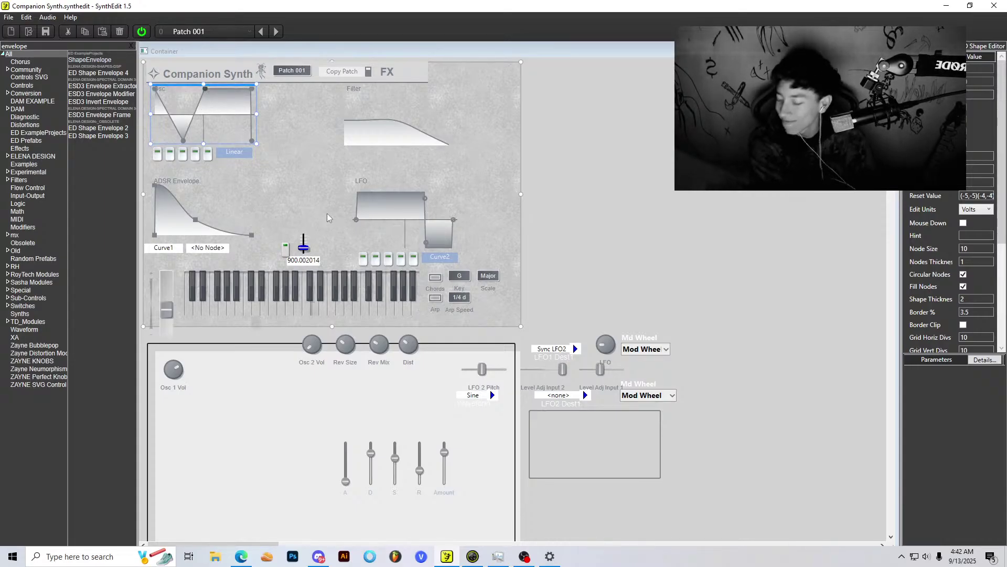
Step: Check the stream in OBS, return to SynthEdit, and set the ADSR Envelope's duration slider to 3425
{"action": "left_click", "coordinate": [527, 556]}
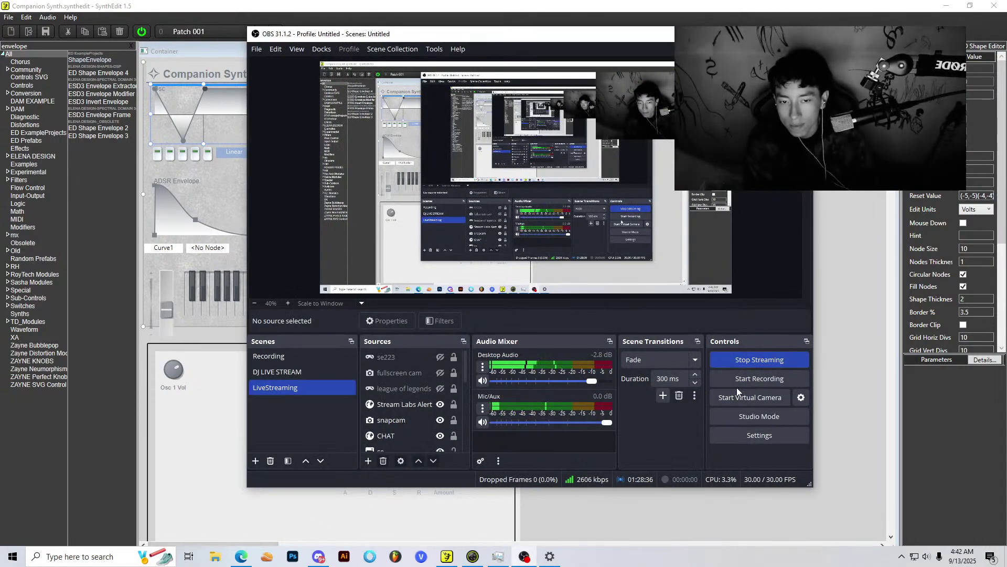
{"action": "left_click", "coordinate": [820, 216]}
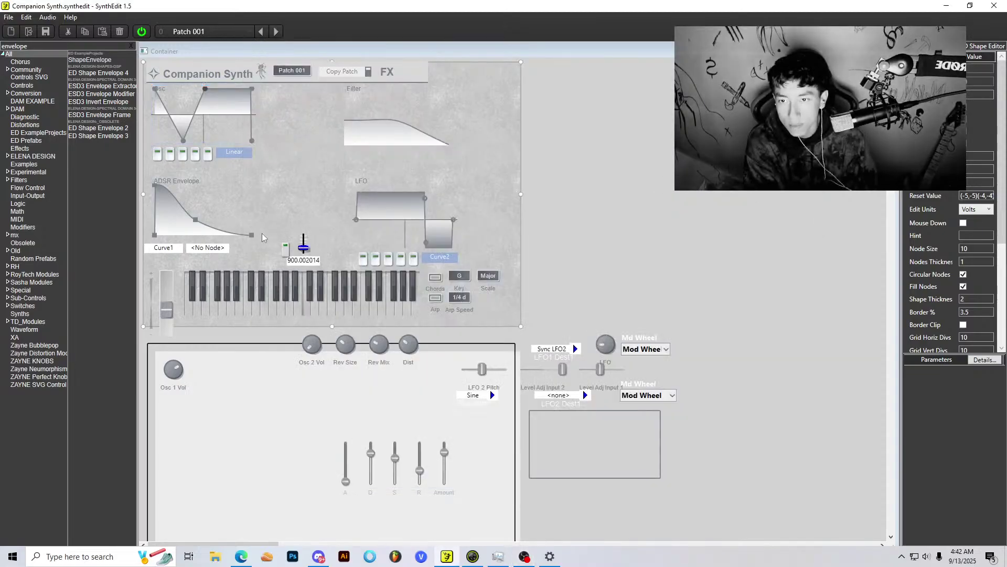
{"action": "left_click_drag", "start_coordinate": [312, 250], "coordinate": [314, 194]}
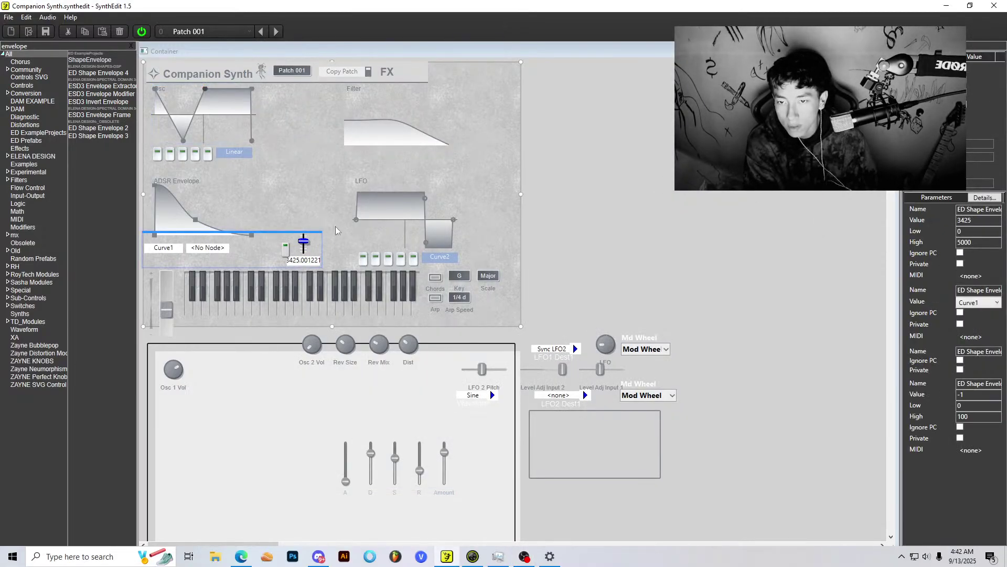